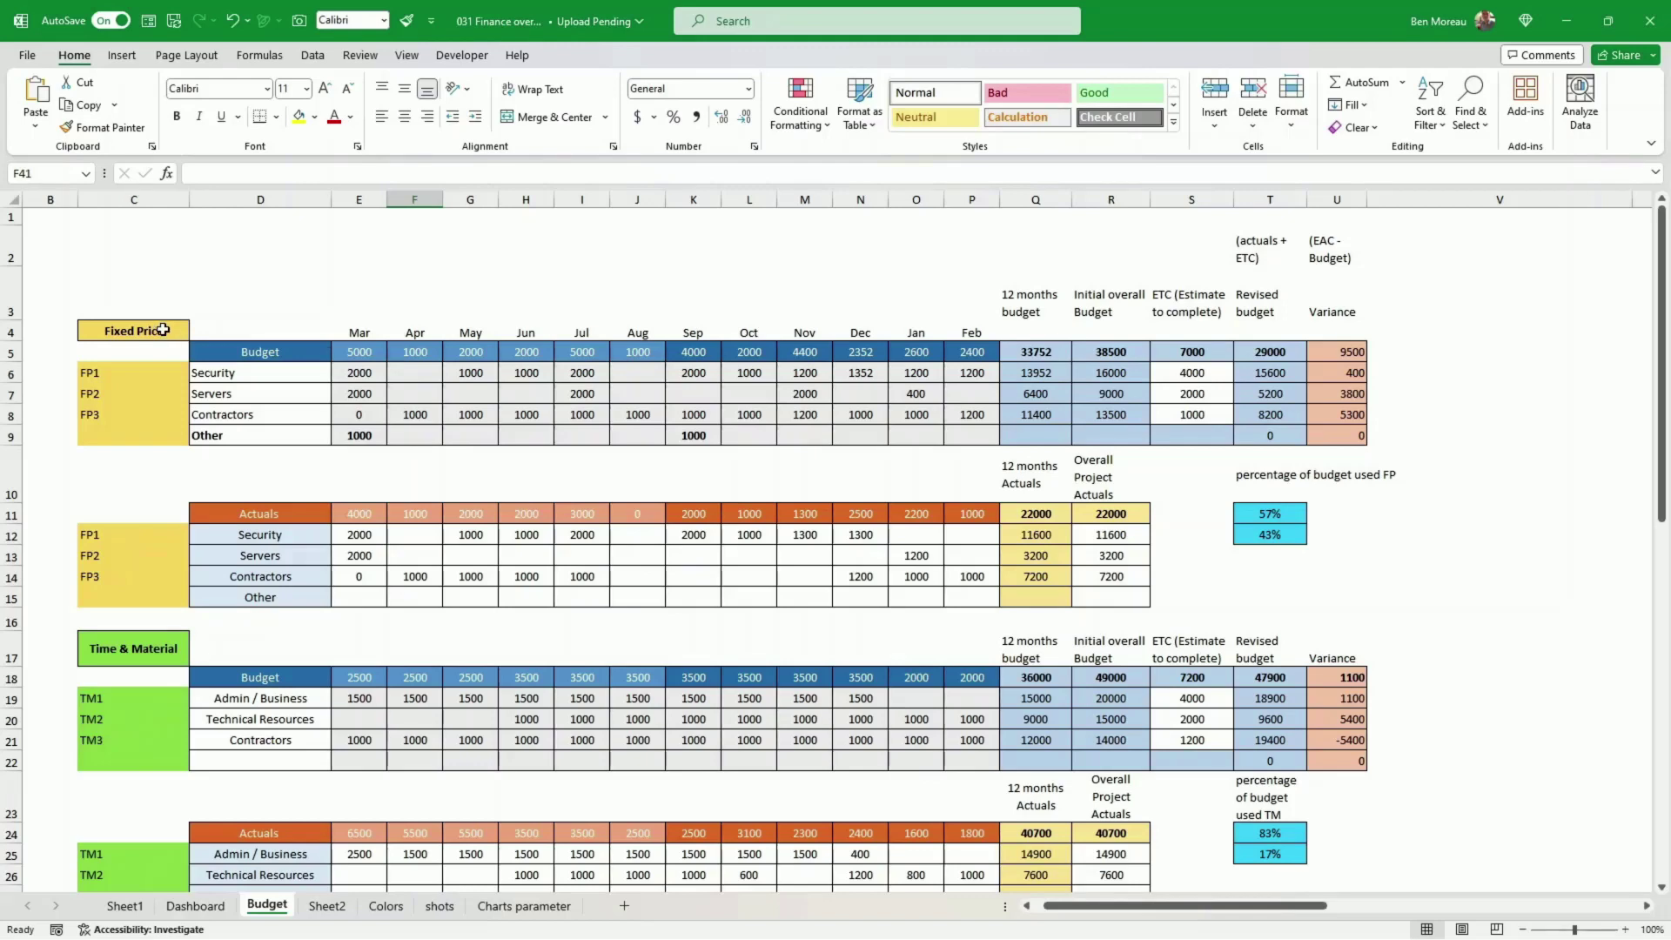
- Examine the Fixed Price and Time & Material categories and the monthly Fixed Price budget and actuals on the Budget sheet
{"action": "left_click_drag", "start_coordinate": [163, 330], "coordinate": [139, 578]}
{"action": "left_click", "coordinate": [169, 647], "text": "ctrl"}
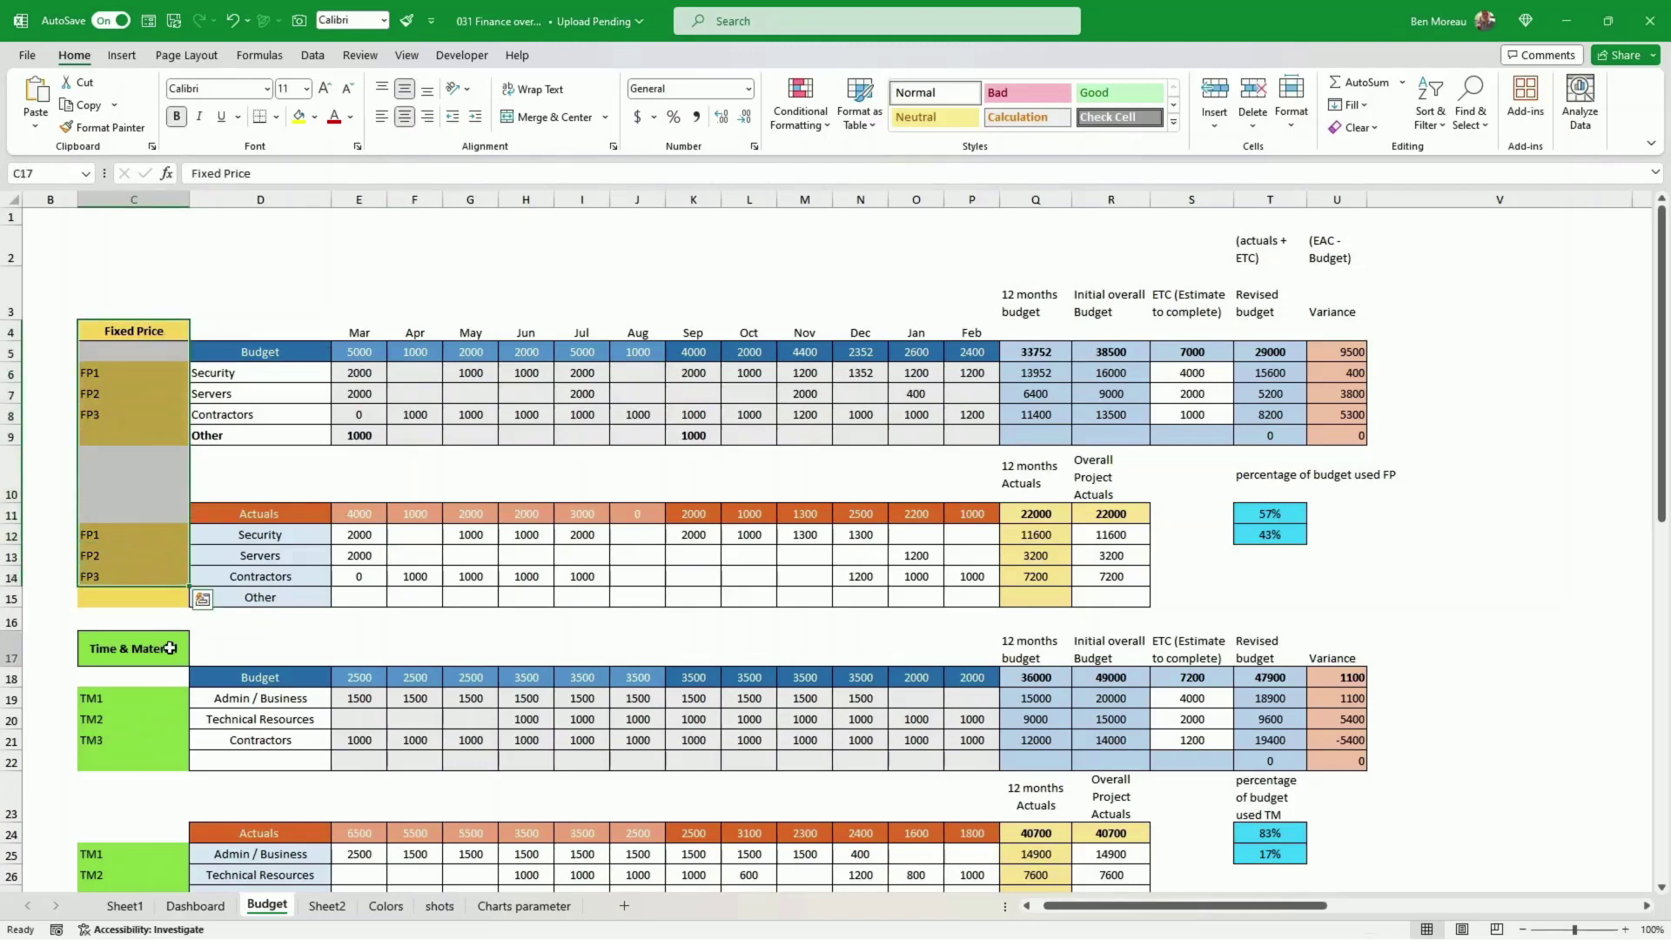
{"action": "left_click_drag", "start_coordinate": [170, 647], "coordinate": [140, 877]}
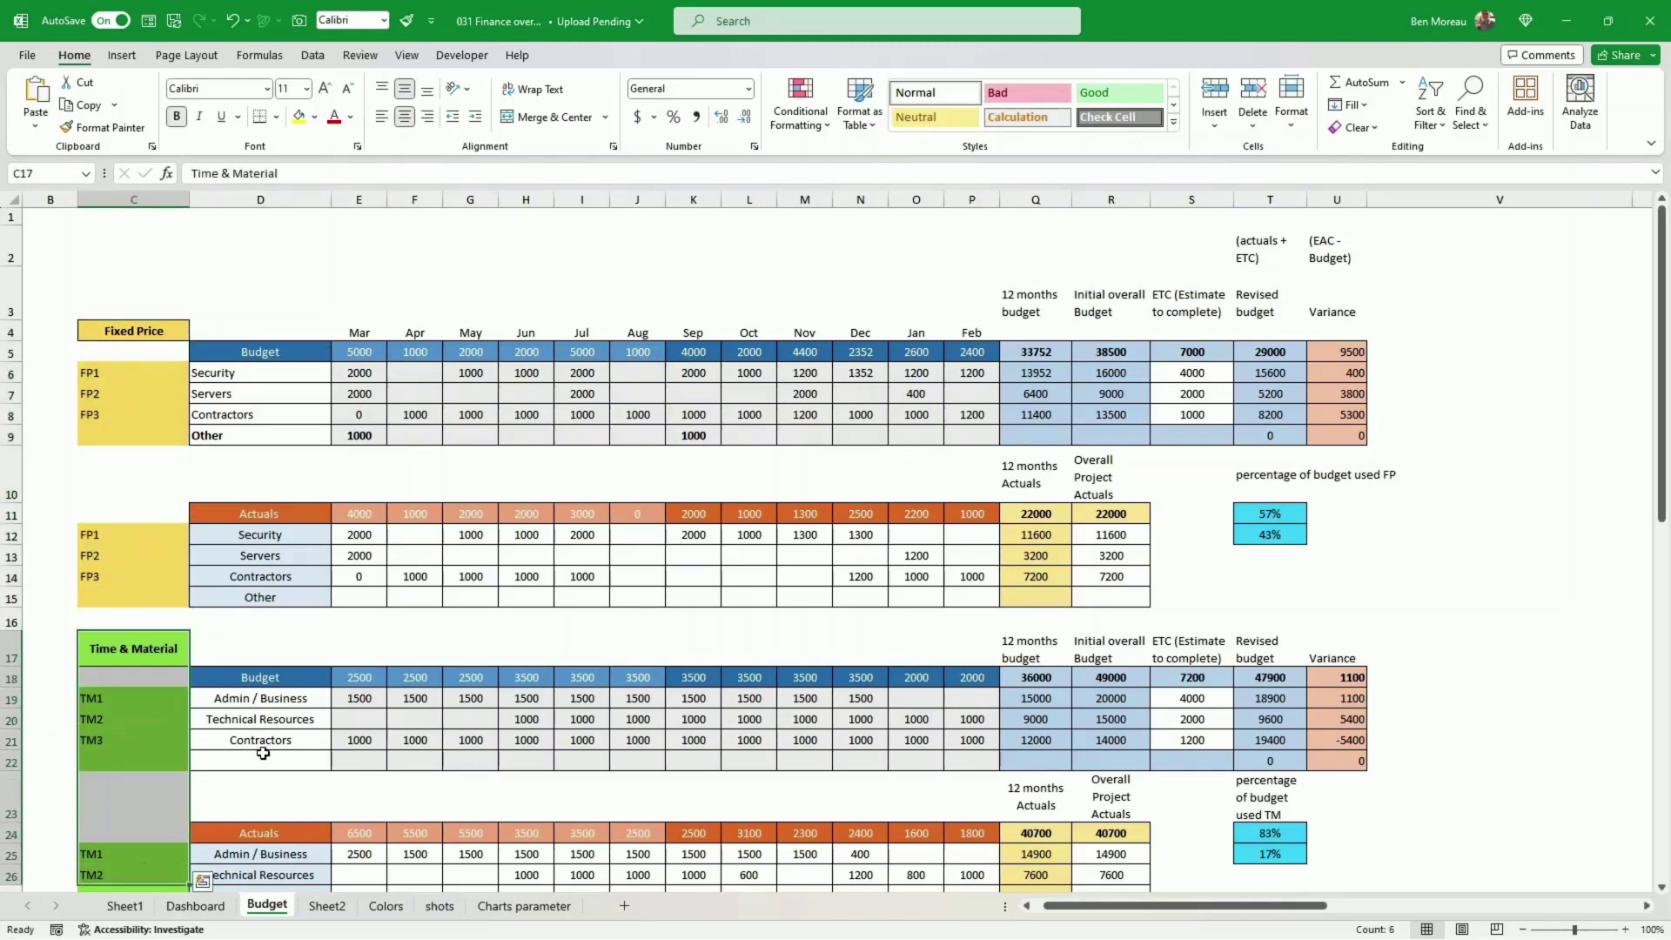
{"action": "left_click", "coordinate": [358, 351]}
{"action": "left_click_drag", "start_coordinate": [359, 372], "coordinate": [962, 418]}
{"action": "left_click_drag", "start_coordinate": [359, 534], "coordinate": [977, 587]}
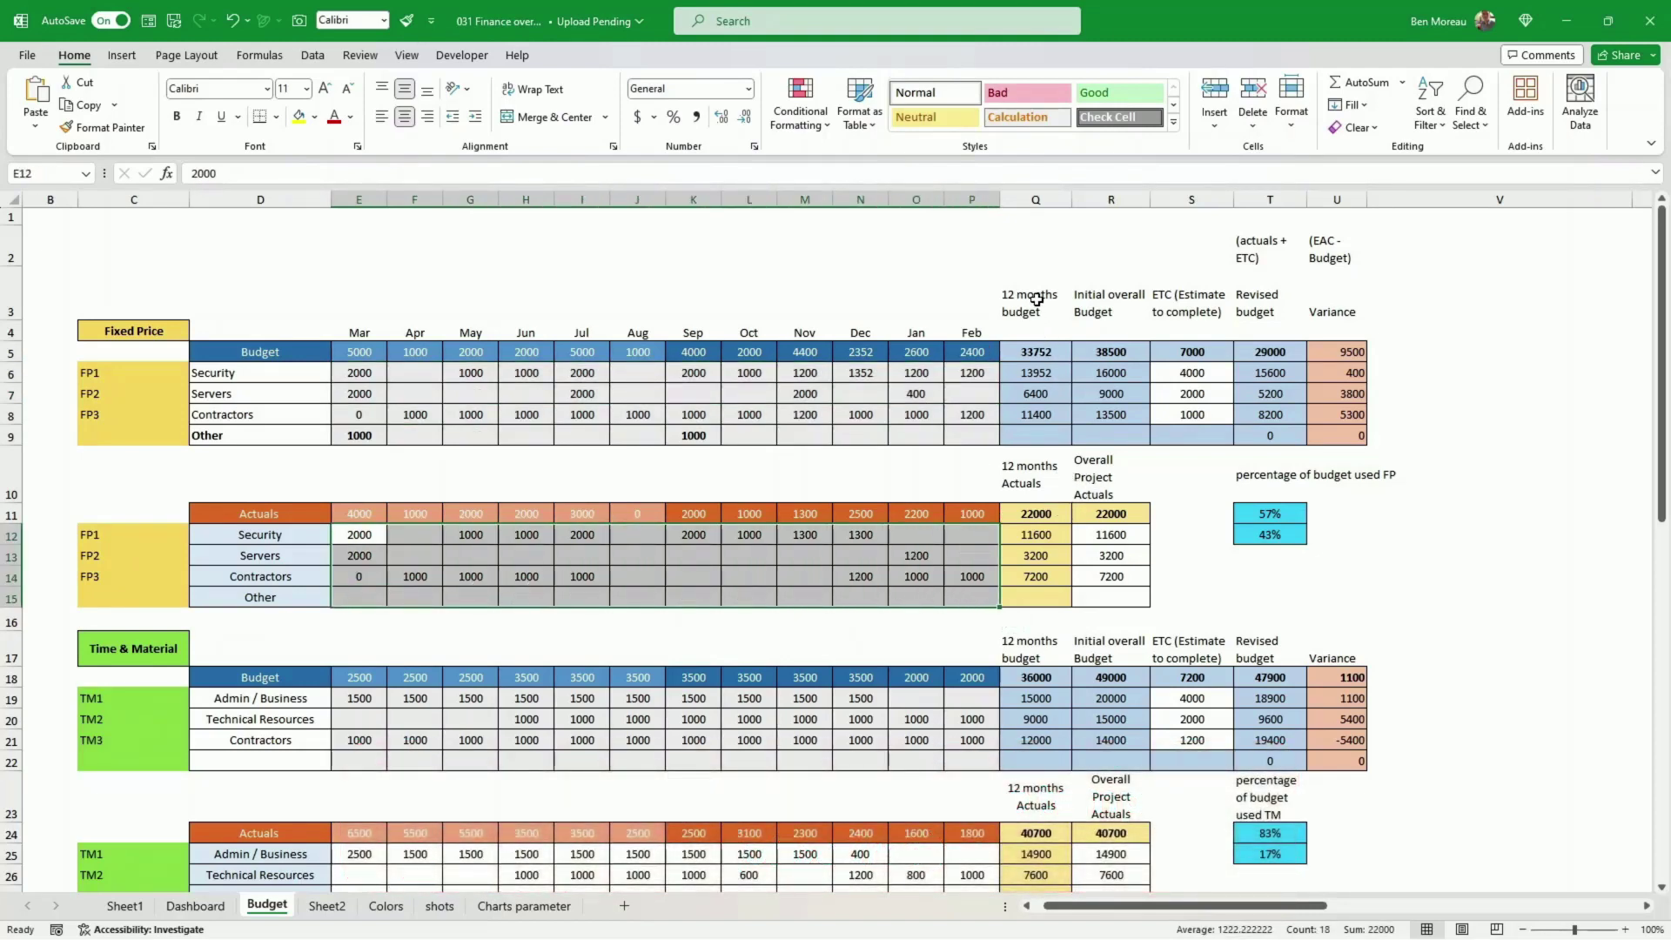
- Examine the Fixed Price 12-month and overall budget columns, the matching actuals columns, and the estimate to complete
{"action": "left_click_drag", "start_coordinate": [1038, 299], "coordinate": [1035, 435]}
{"action": "left_click_drag", "start_coordinate": [1117, 302], "coordinate": [1137, 441]}
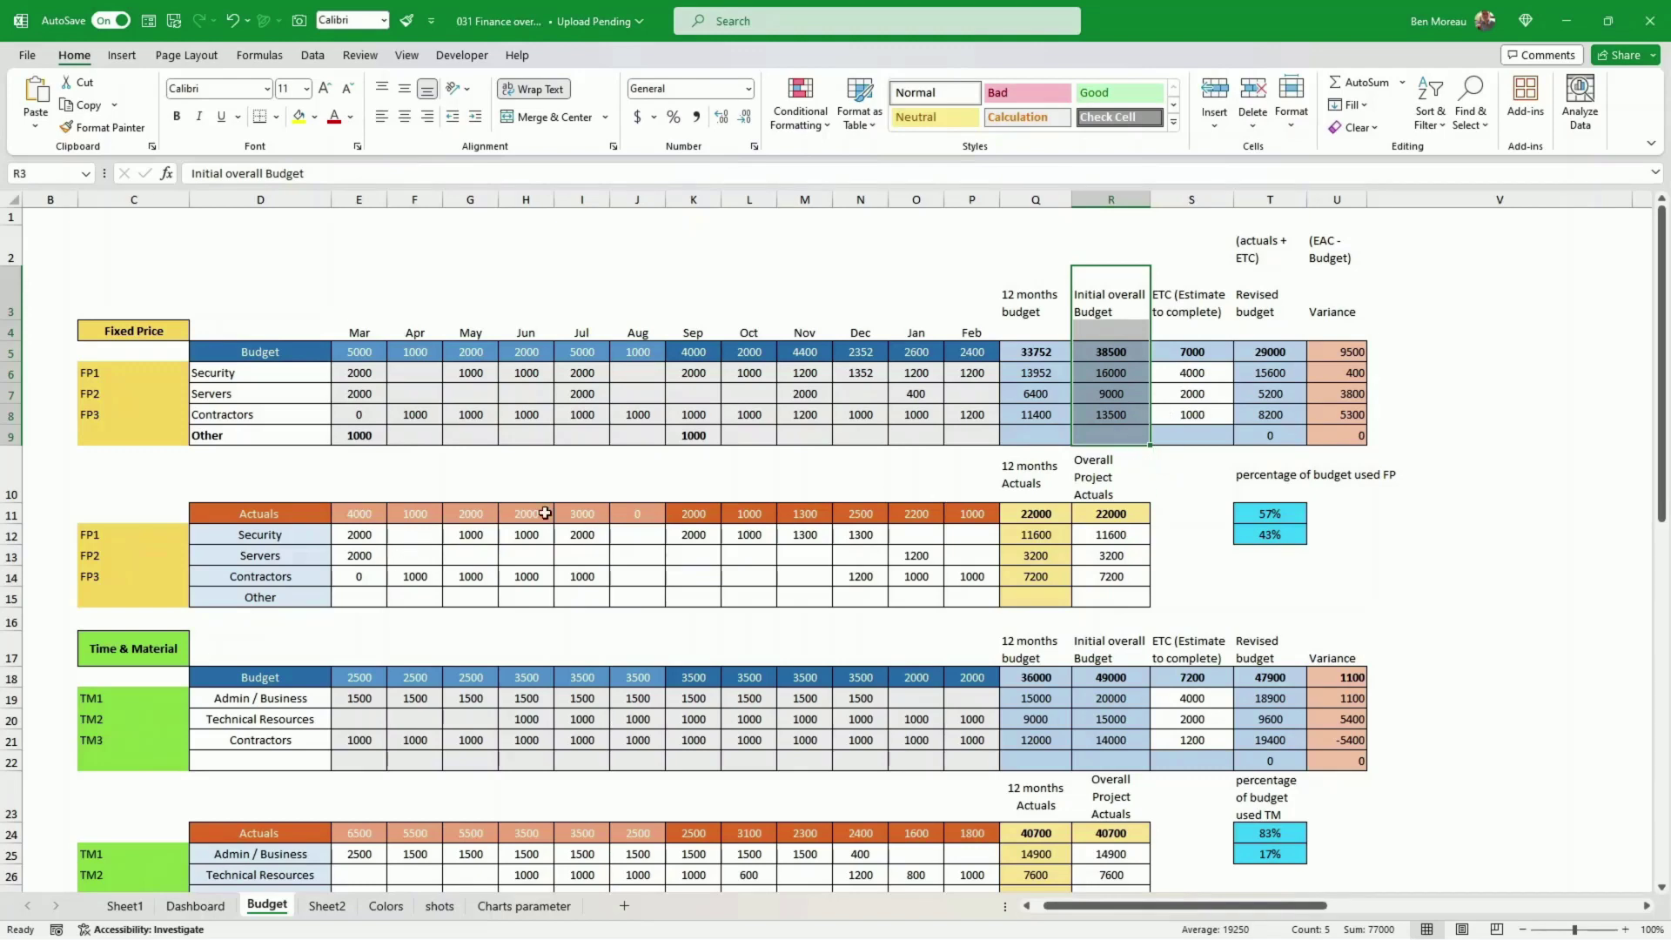
{"action": "left_click_drag", "start_coordinate": [1026, 514], "coordinate": [1028, 591]}
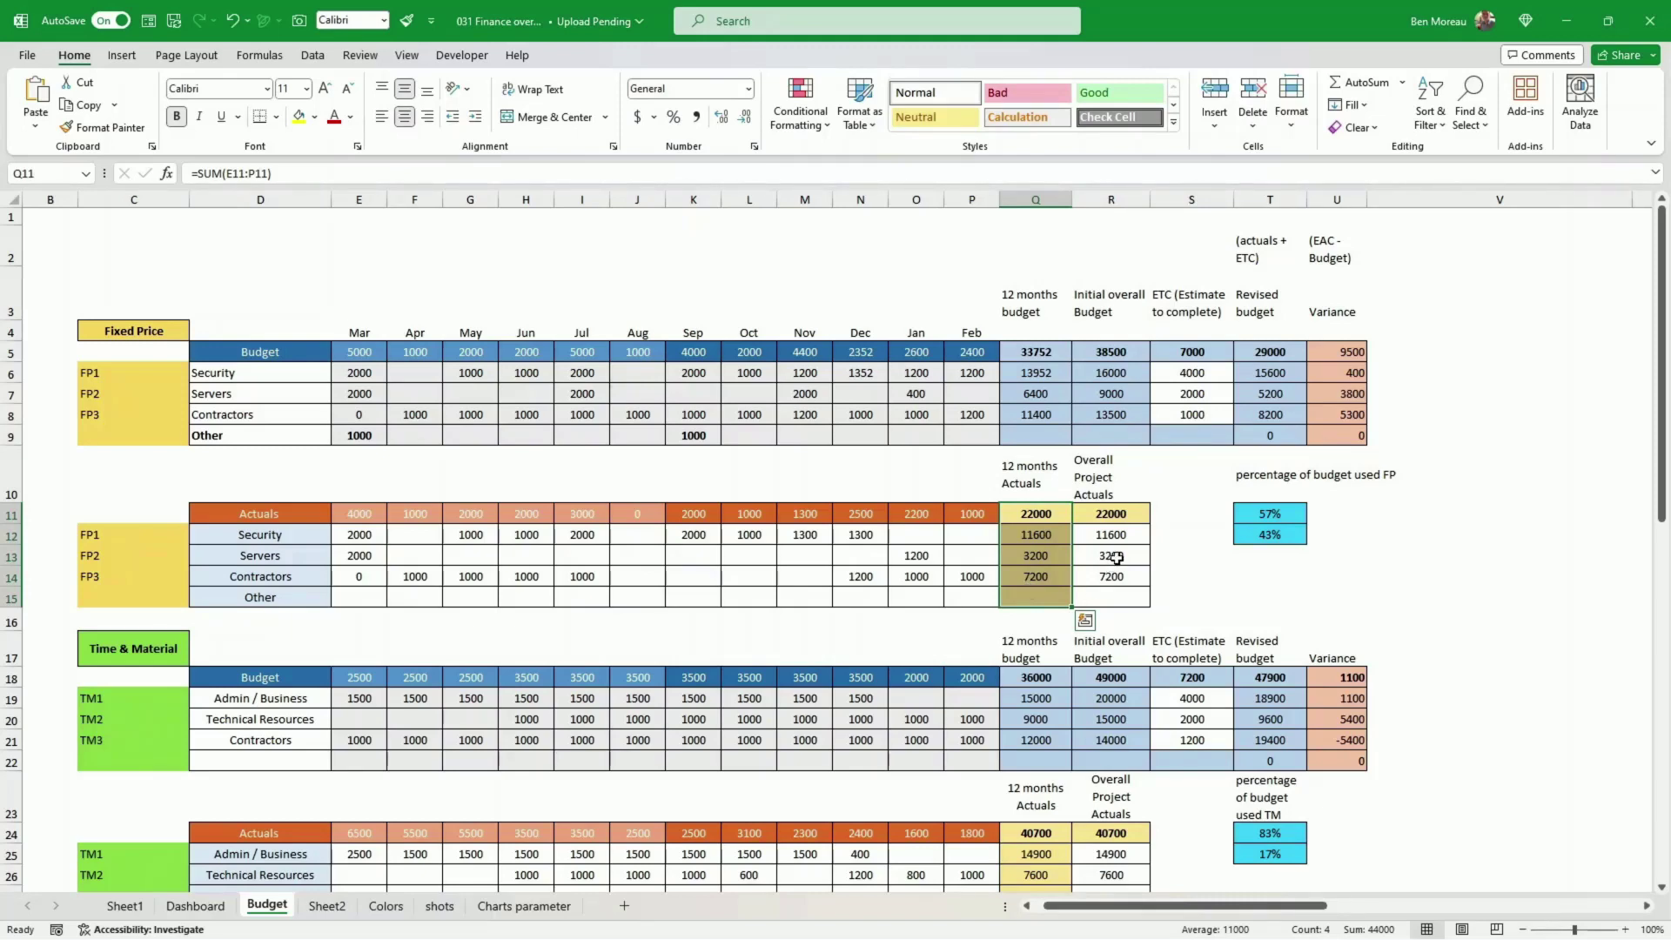
{"action": "left_click_drag", "start_coordinate": [1118, 517], "coordinate": [1117, 597]}
{"action": "left_click_drag", "start_coordinate": [1116, 517], "coordinate": [1111, 595]}
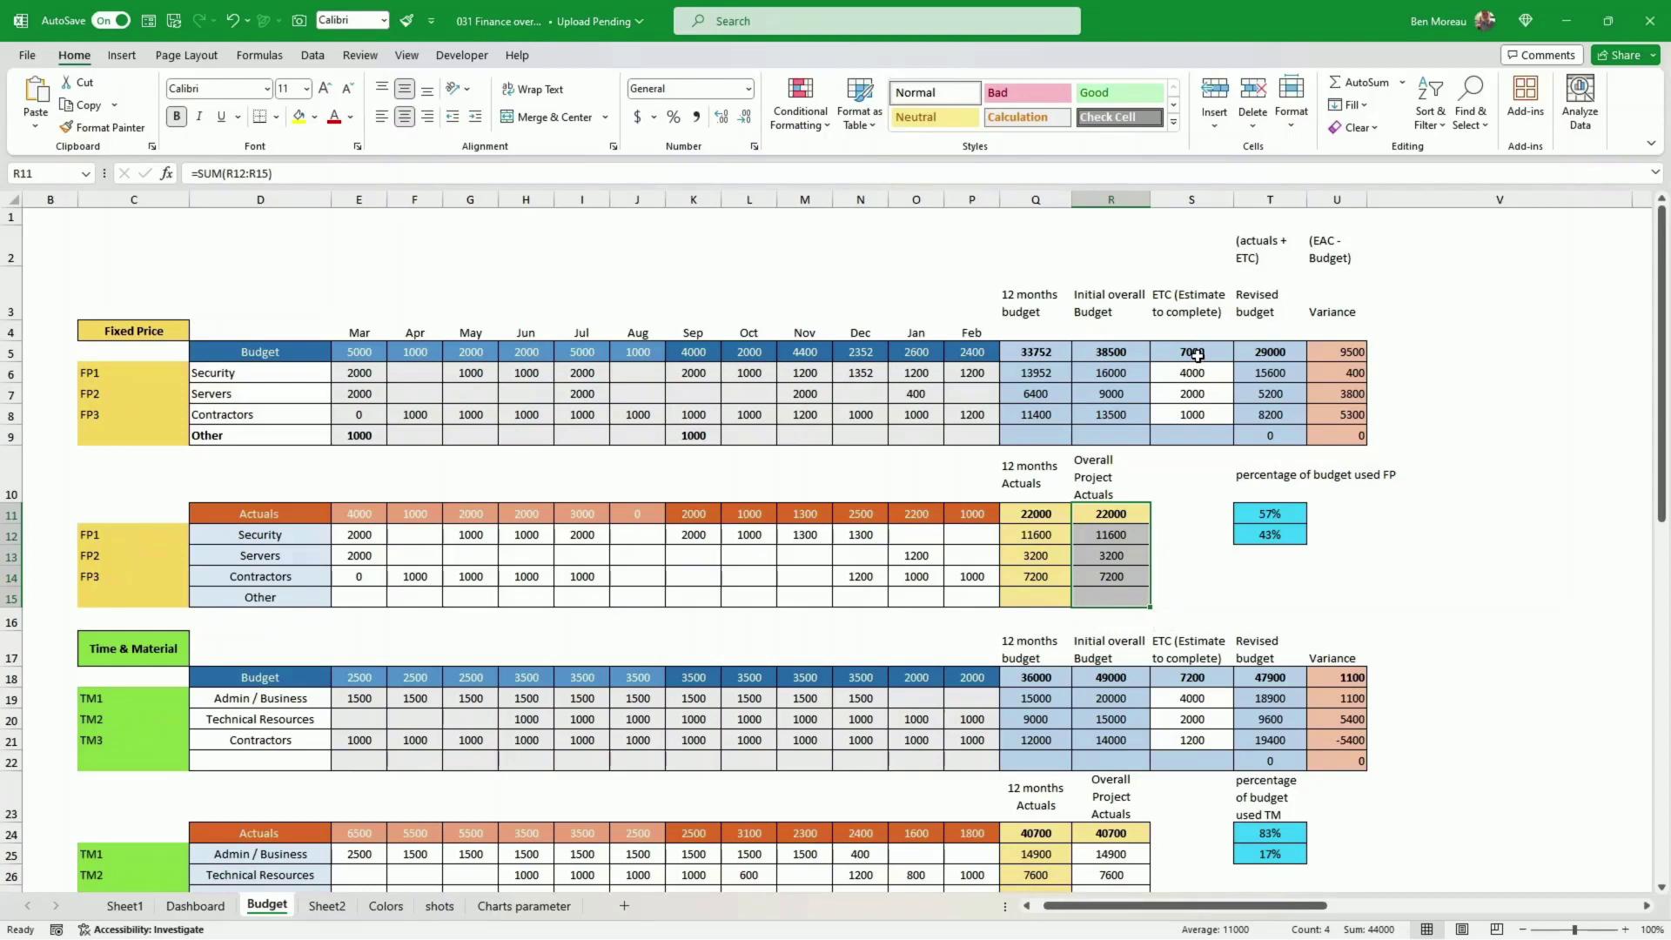
{"action": "left_click_drag", "start_coordinate": [1198, 354], "coordinate": [1193, 435]}
{"action": "left_click", "coordinate": [1194, 436]}
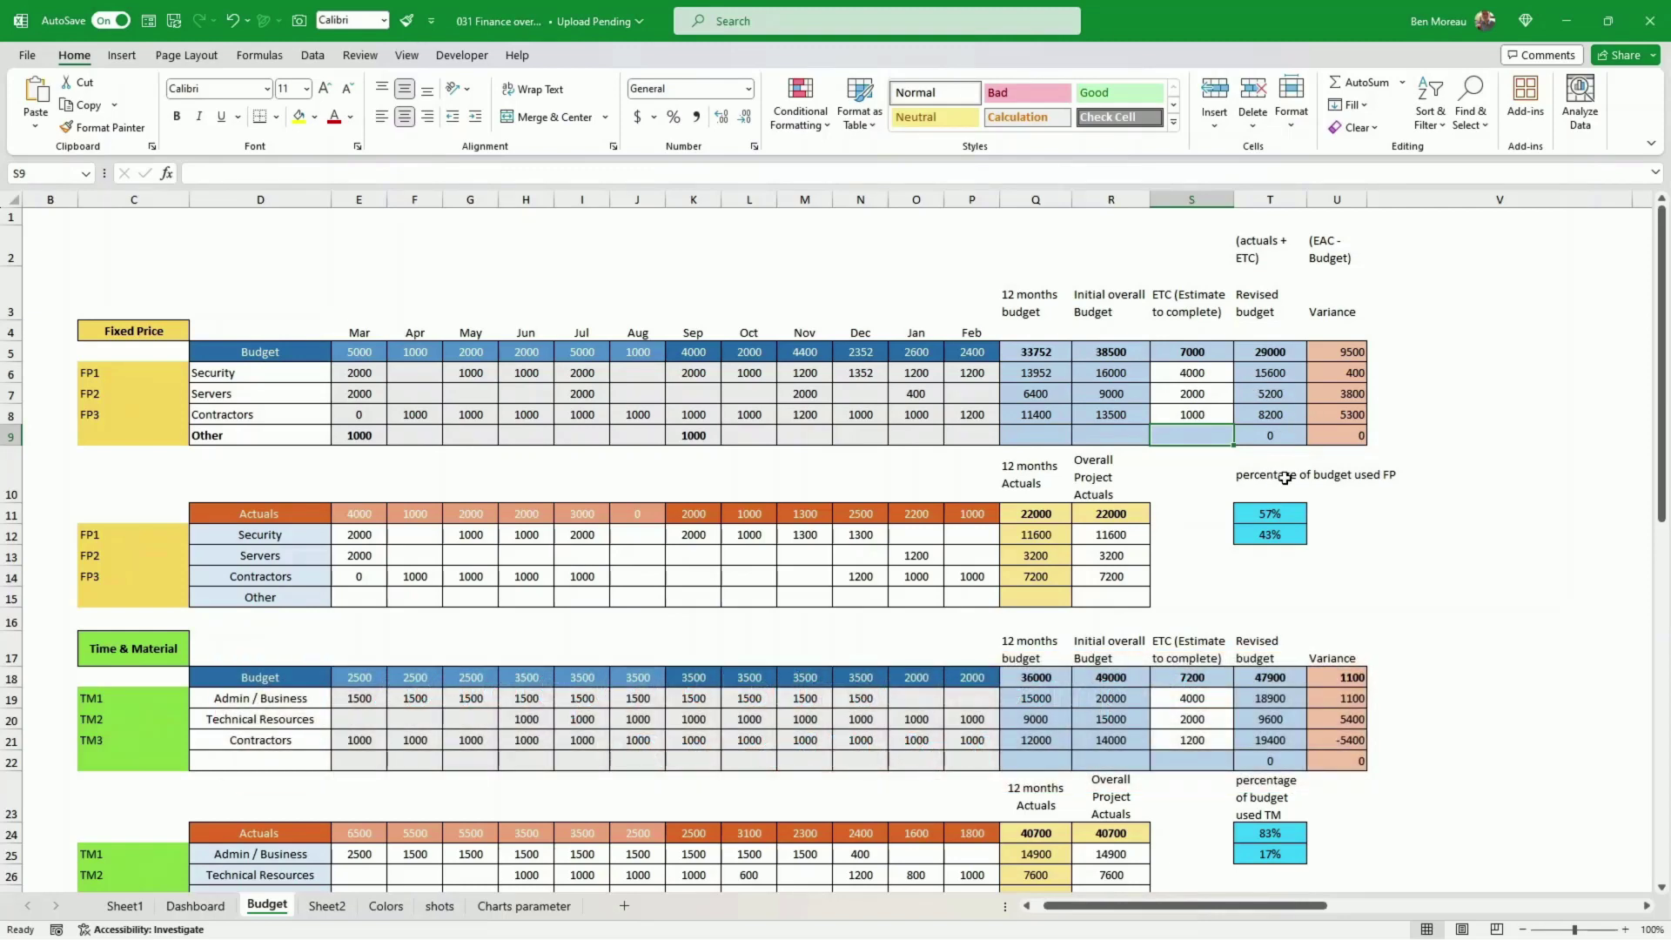
- Examine the Fixed Price variance column and the percentage-of-budget-used cells for Fixed Price and Time & Material
{"action": "left_click_drag", "start_coordinate": [1343, 354], "coordinate": [1288, 482]}
{"action": "left_click", "coordinate": [1426, 450]}
{"action": "scroll", "coordinate": [1424, 452], "scroll_direction": "down", "scroll_amount": 1}
{"action": "left_click", "coordinate": [1414, 480]}
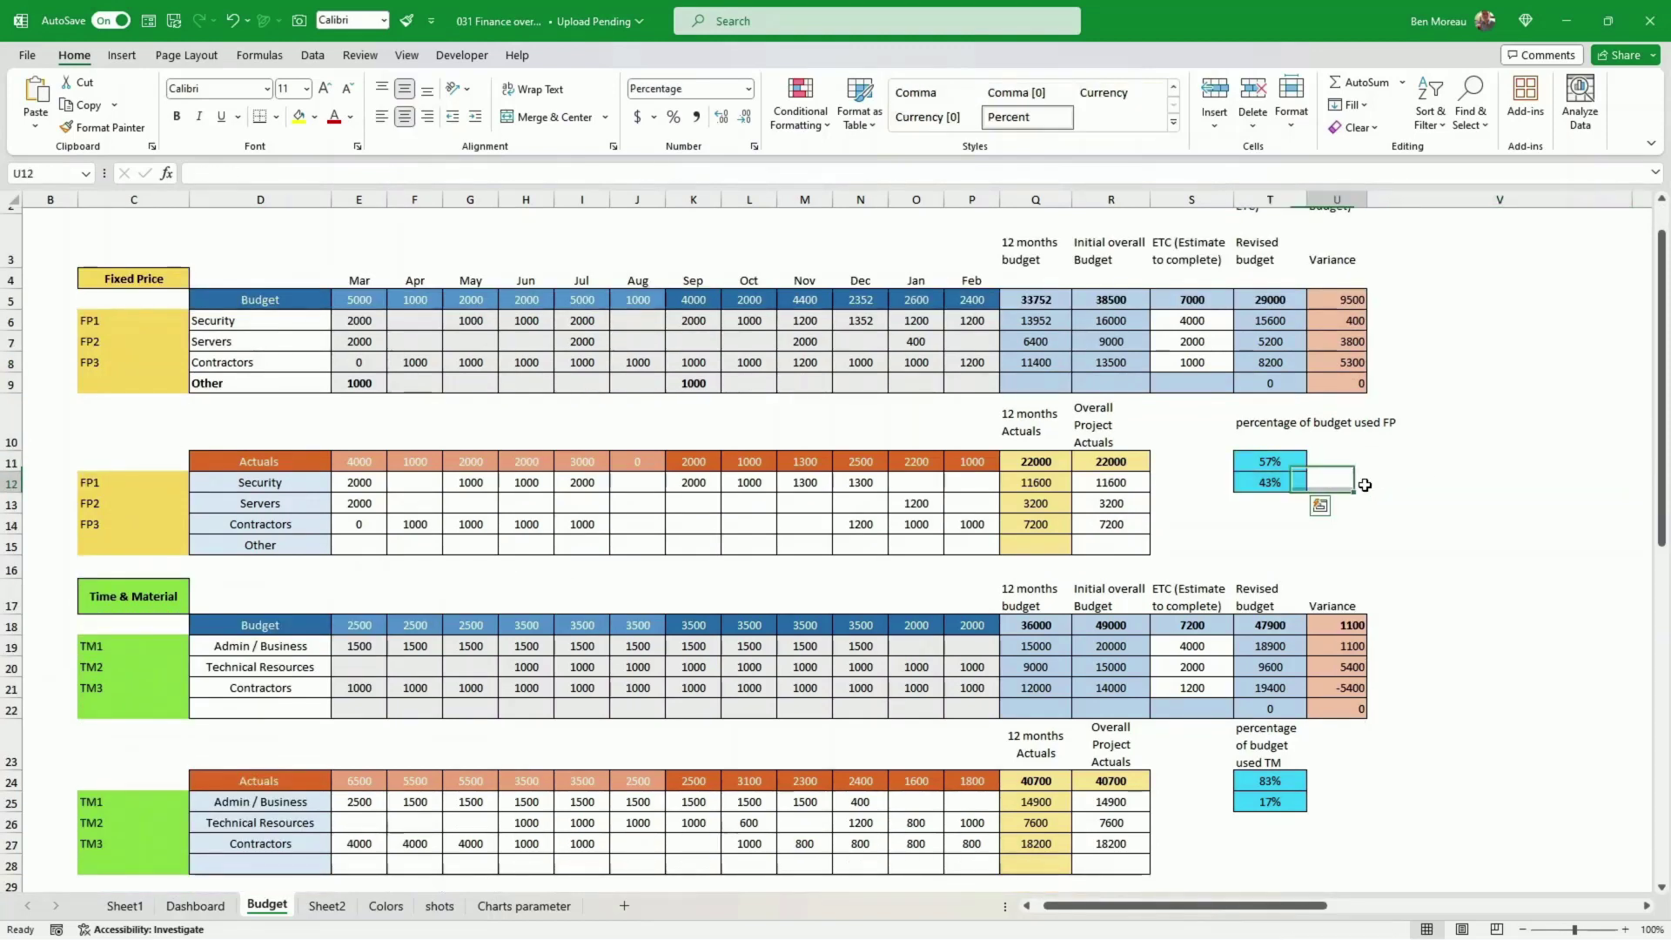
{"action": "left_click", "coordinate": [1344, 483]}
{"action": "scroll", "coordinate": [1383, 469], "scroll_direction": "down", "scroll_amount": 1}
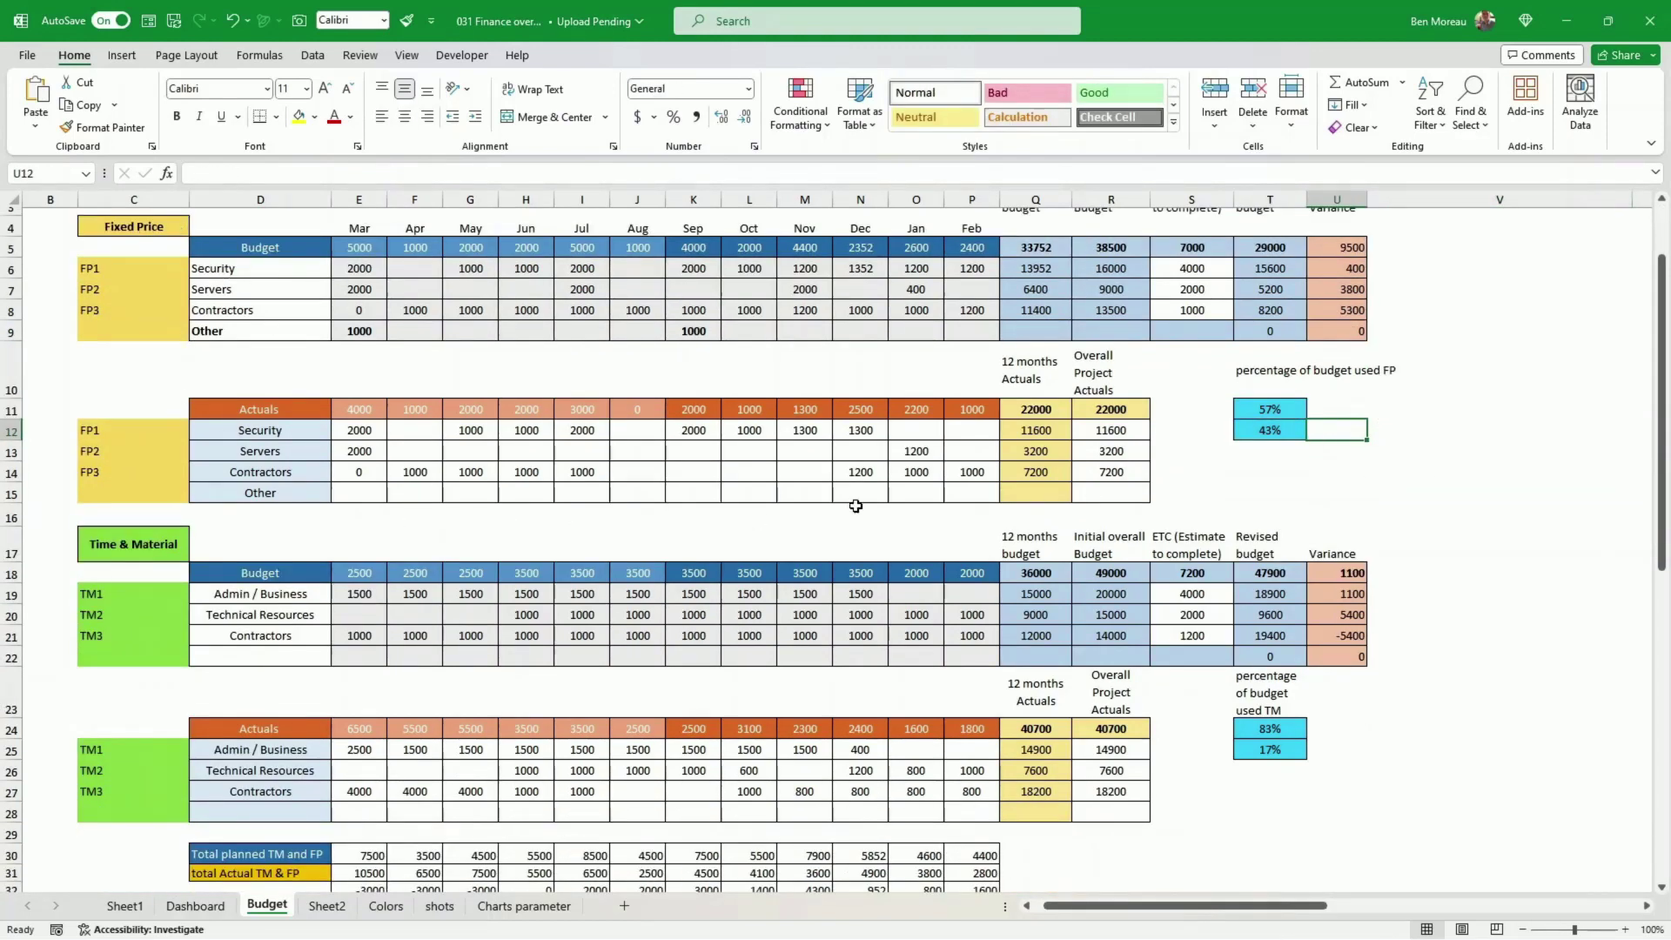
{"action": "left_click", "coordinate": [1275, 703]}
{"action": "left_click_drag", "start_coordinate": [1271, 729], "coordinate": [1270, 749]}
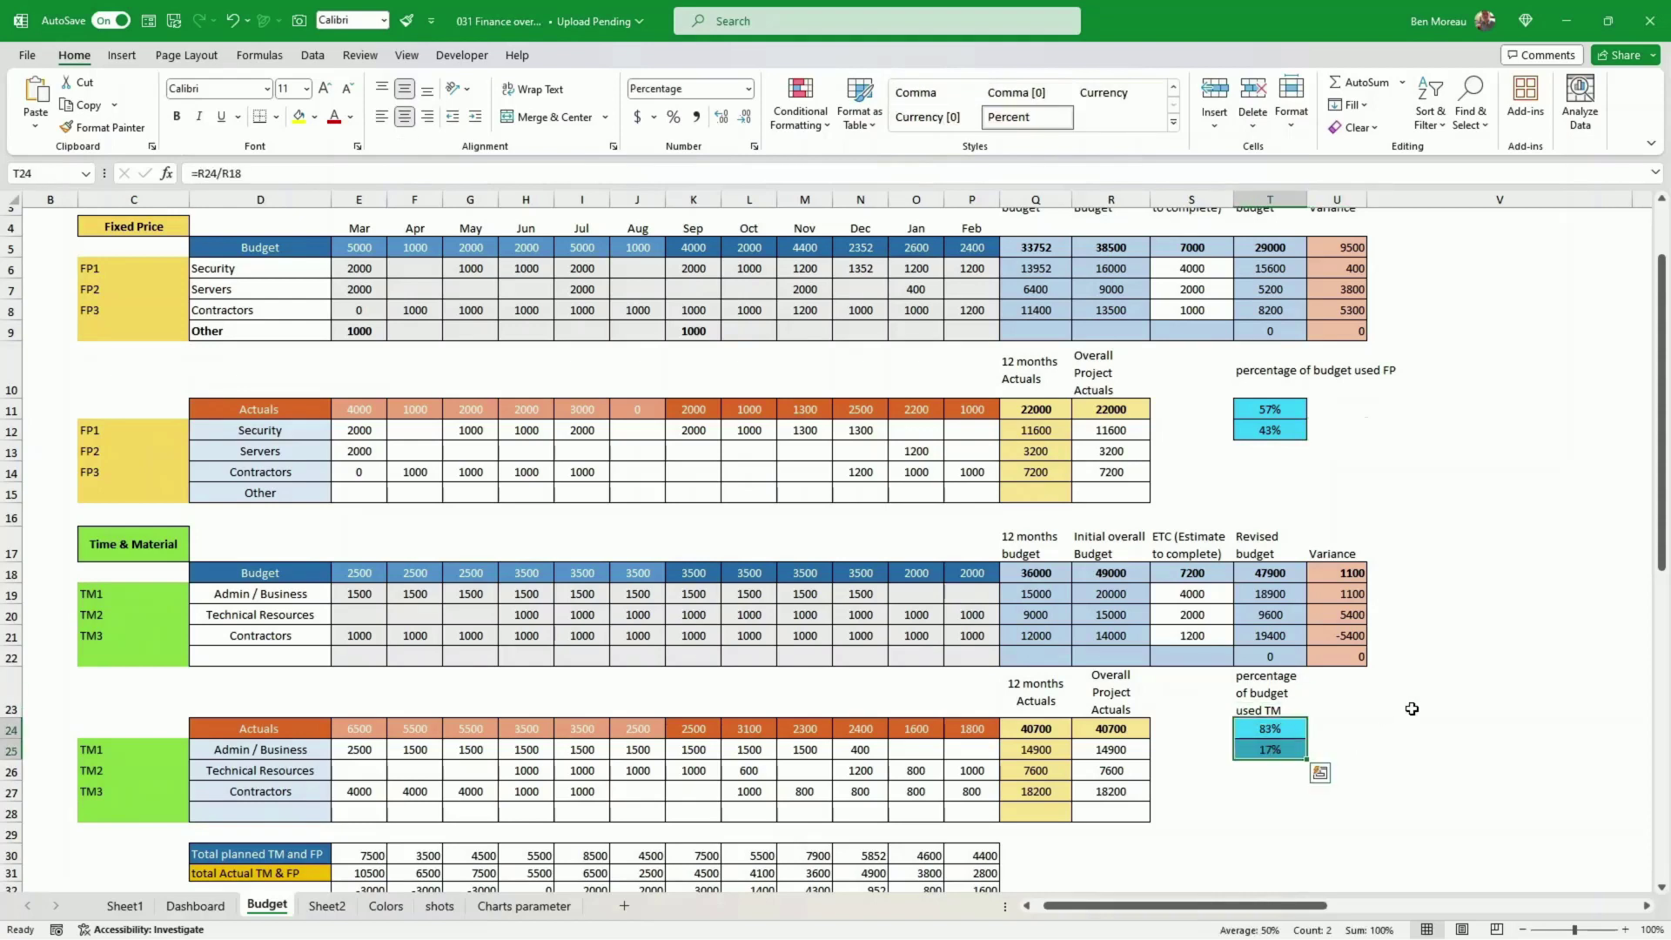
{"action": "scroll", "coordinate": [1412, 709], "scroll_direction": "down", "scroll_amount": 2}
{"action": "left_click", "coordinate": [1402, 696]}
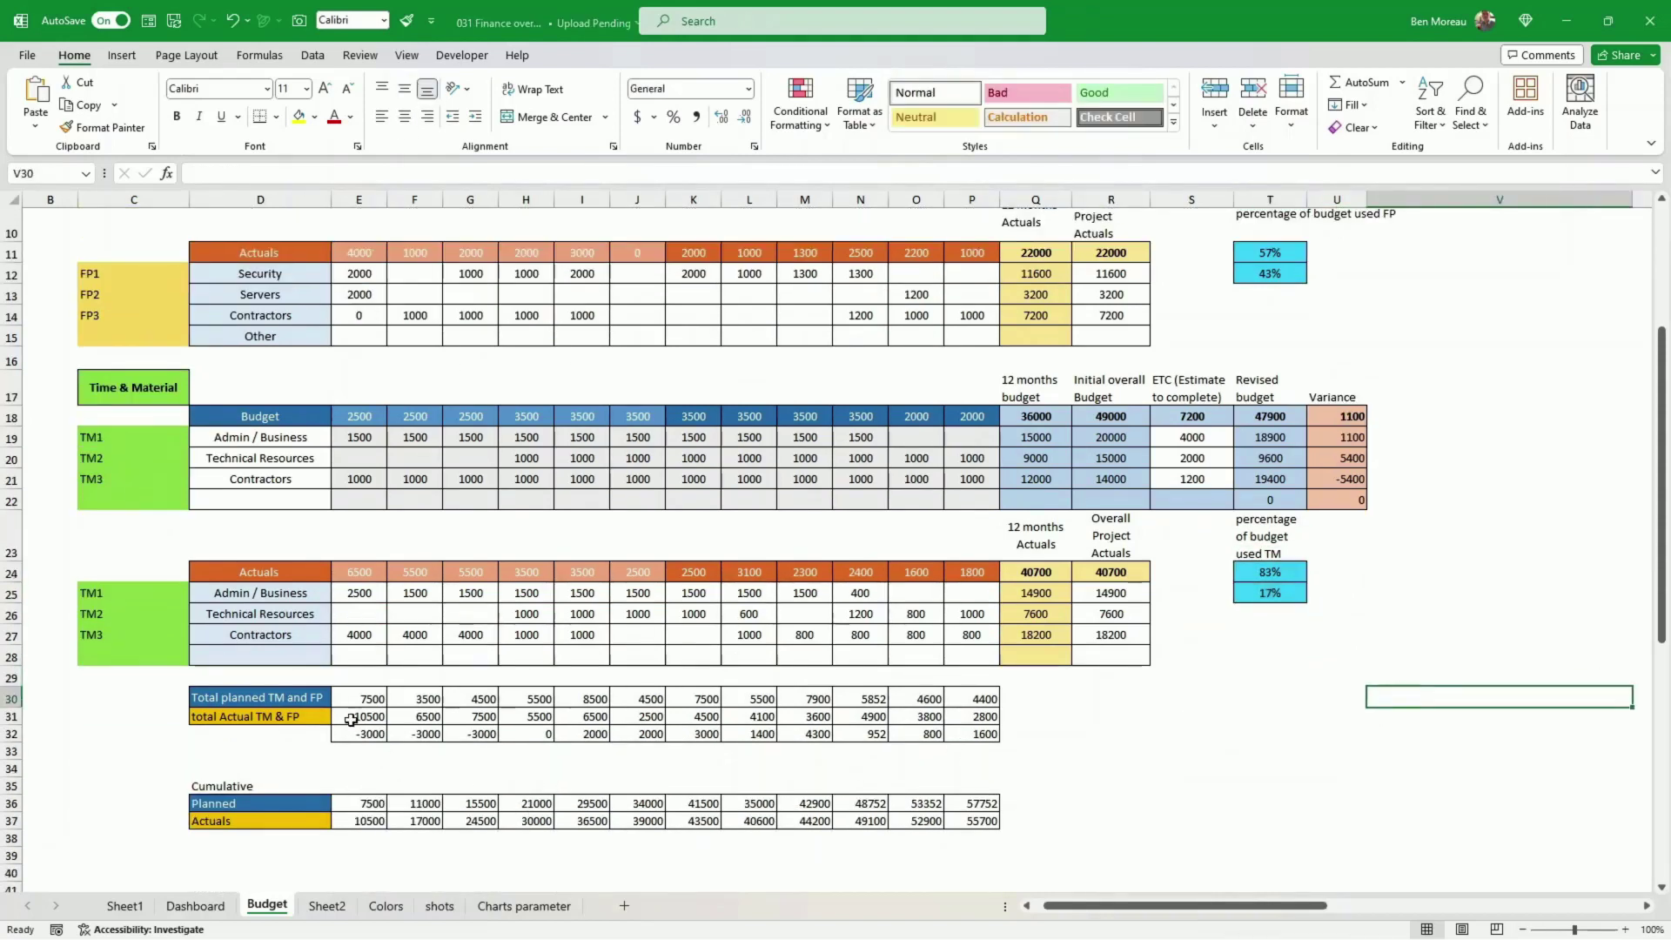
- Review the total and cumulative planned and actual rows below the budget tables, and view the finished Dashboard sheet
{"action": "left_click_drag", "start_coordinate": [314, 697], "coordinate": [315, 717]}
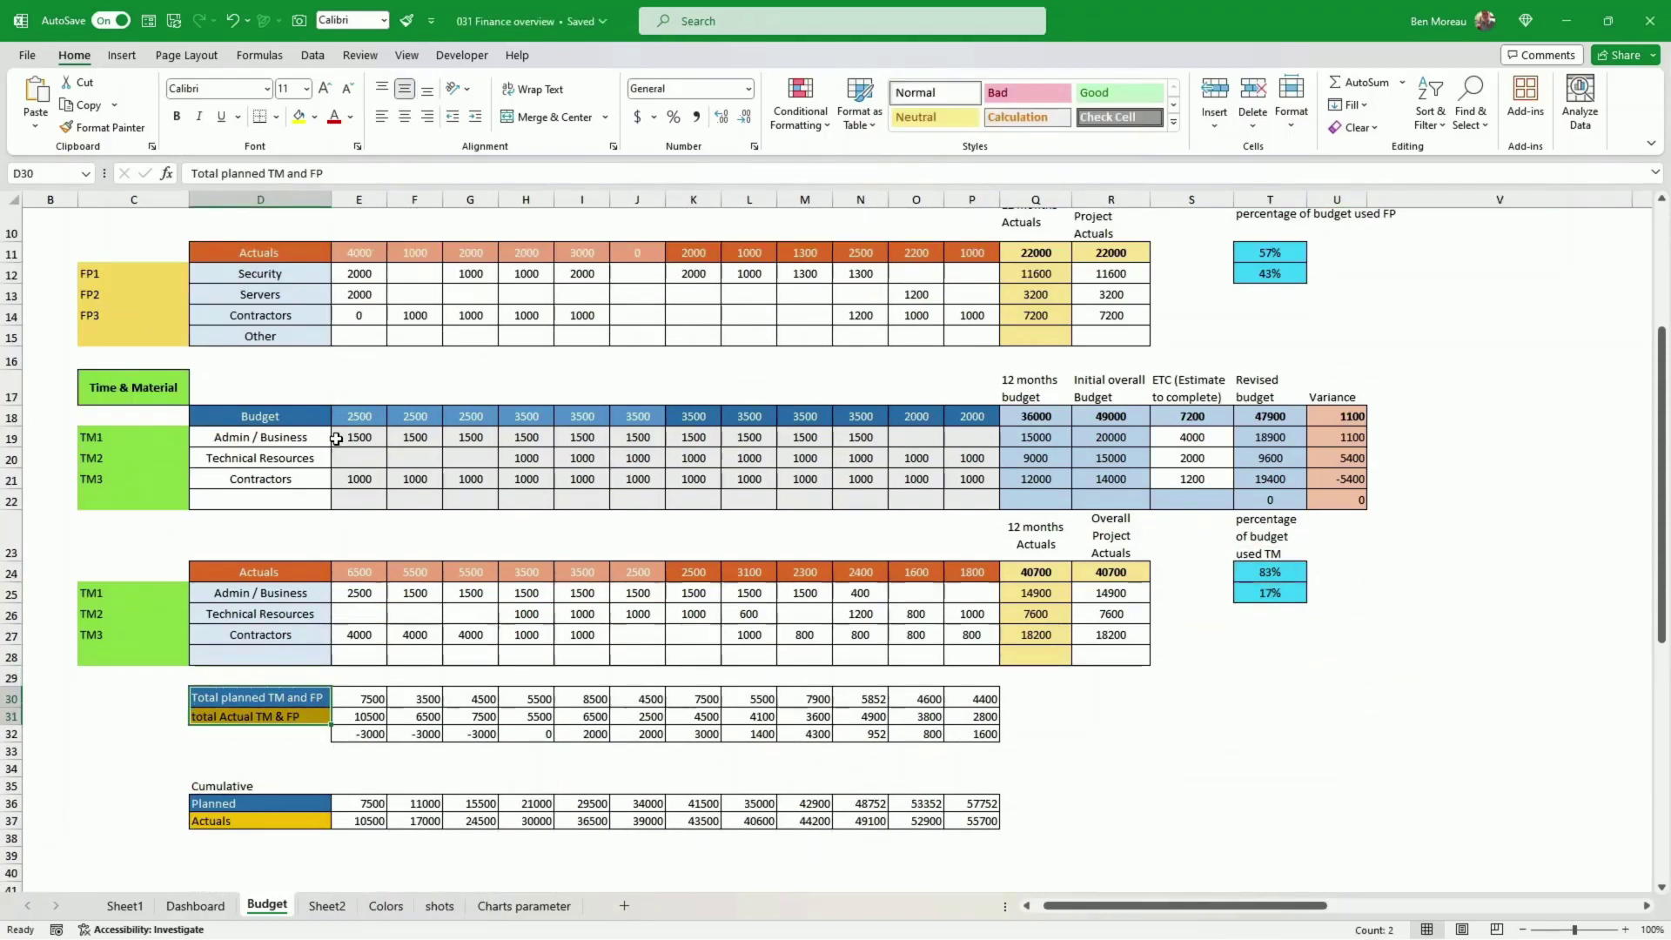
{"action": "scroll", "coordinate": [327, 497], "scroll_direction": "up", "scroll_amount": 2}
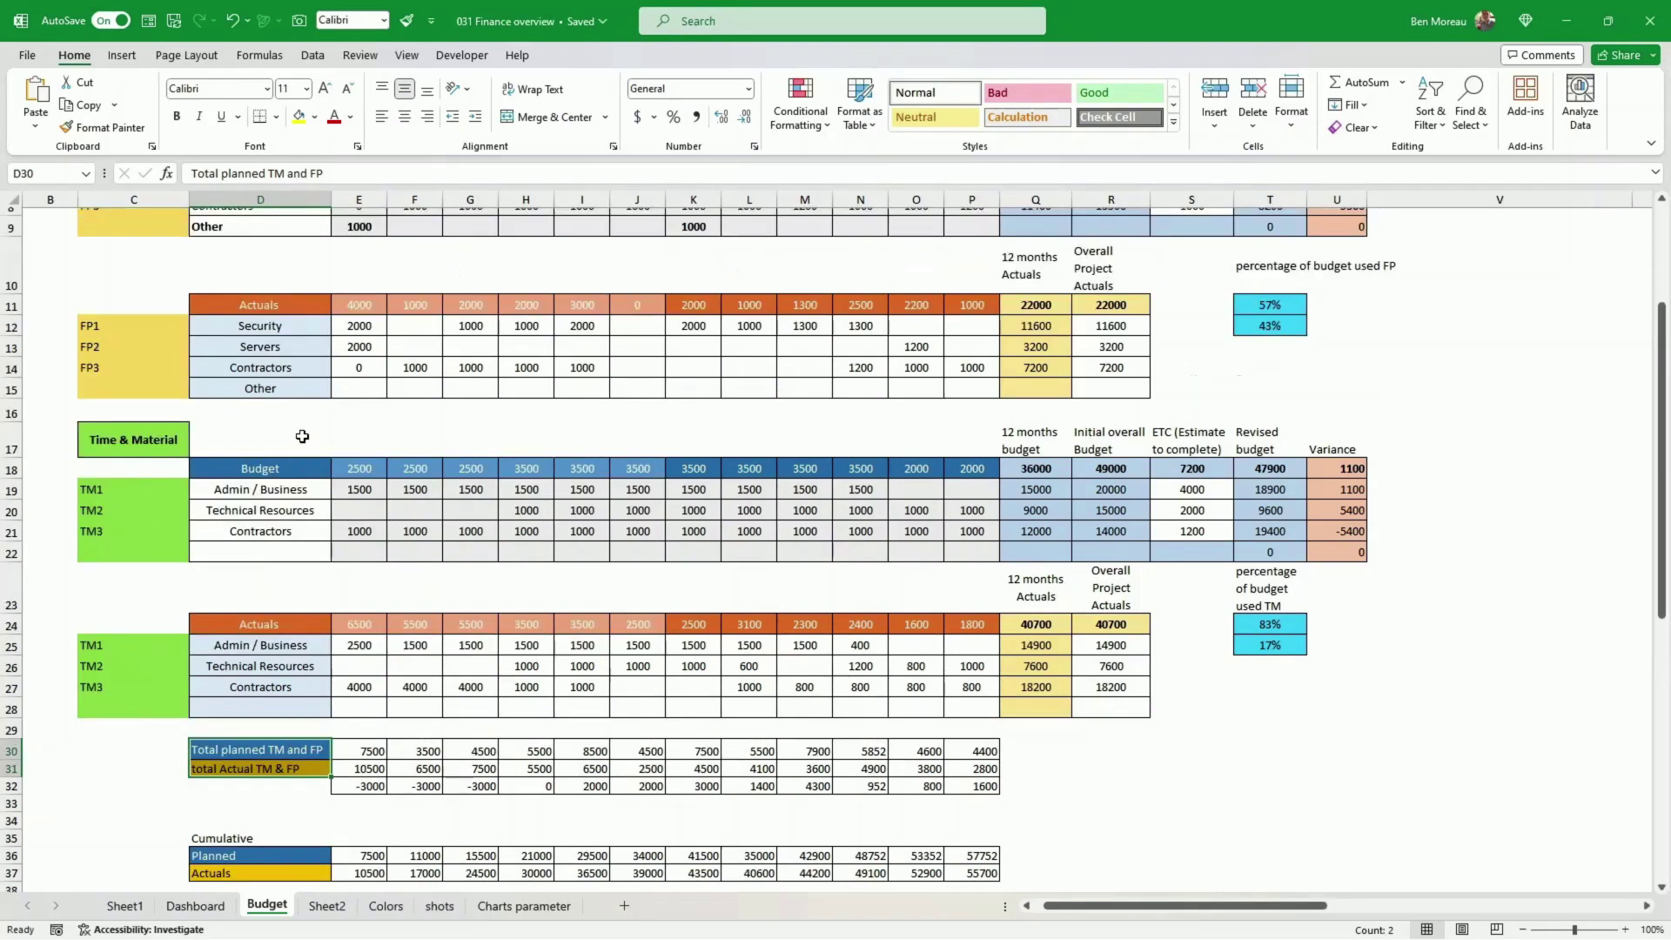
{"action": "scroll", "coordinate": [400, 635], "scroll_direction": "down", "scroll_amount": 1}
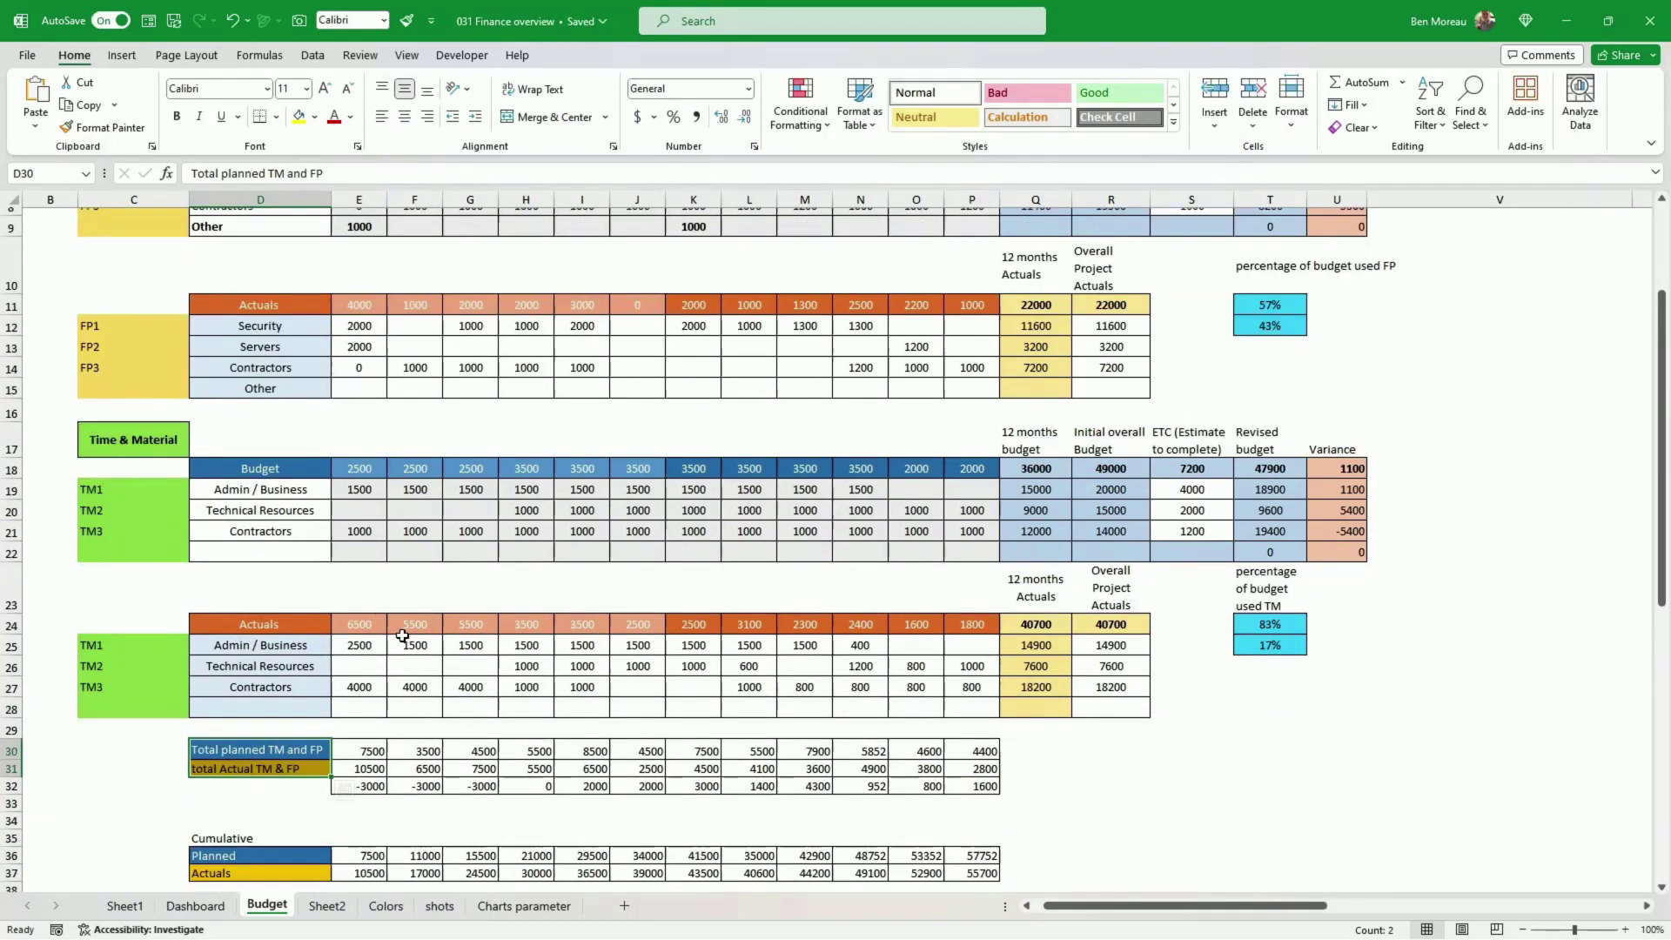
{"action": "scroll", "coordinate": [409, 648], "scroll_direction": "down", "scroll_amount": 1}
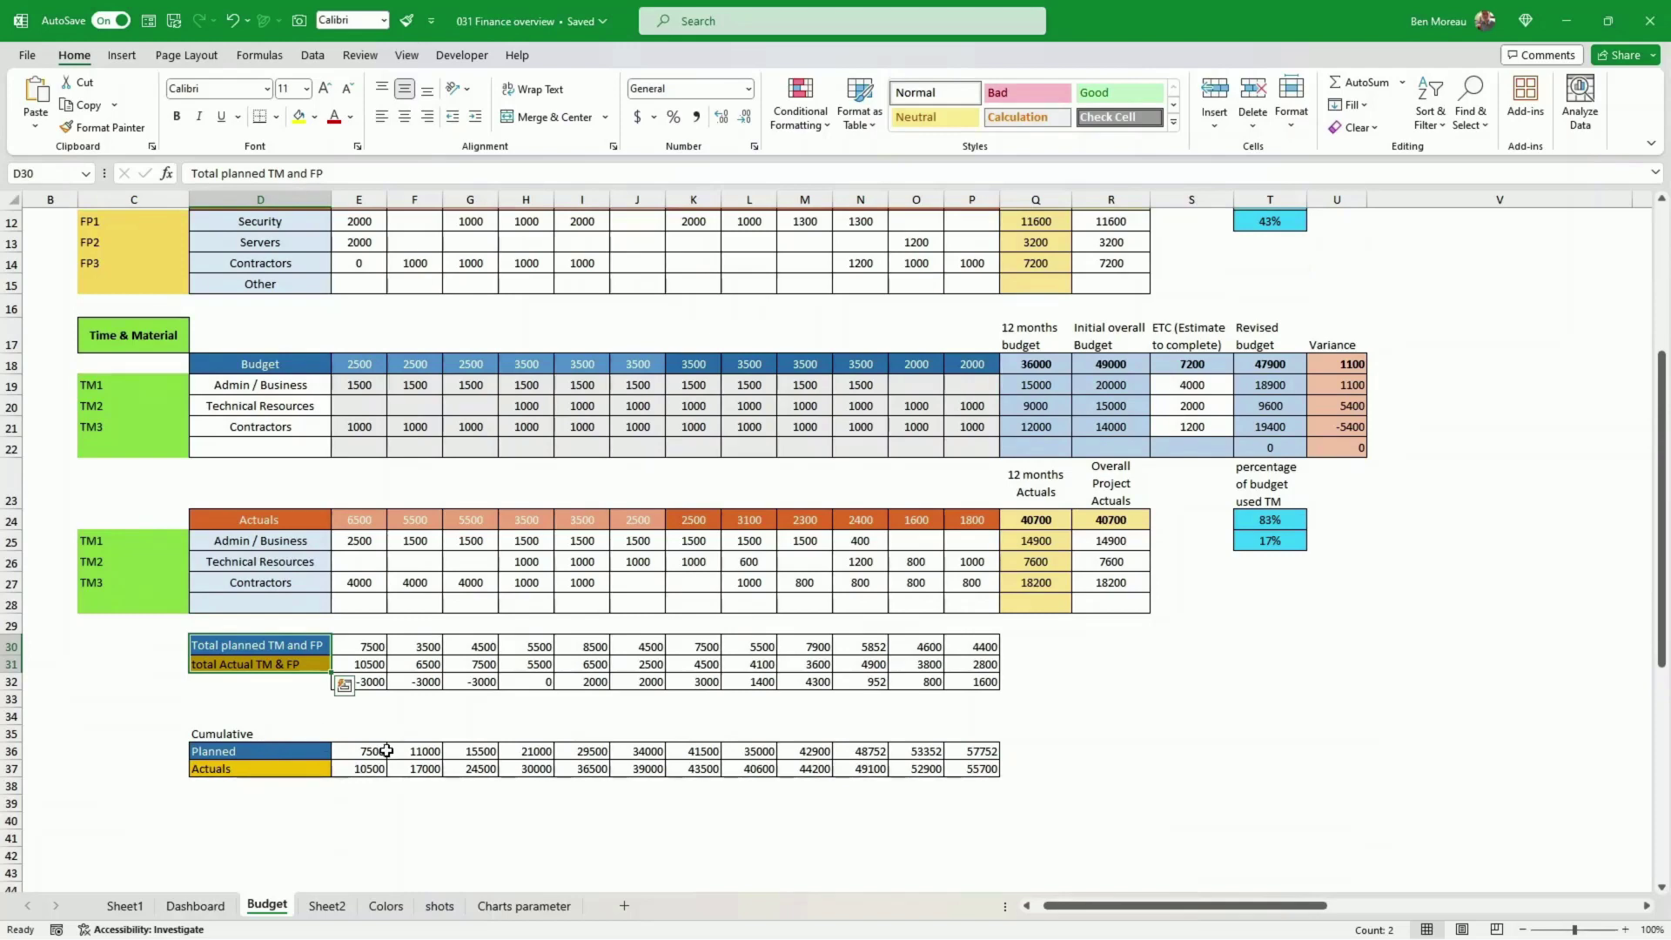
{"action": "scroll", "coordinate": [1094, 730], "scroll_direction": "up", "scroll_amount": 4}
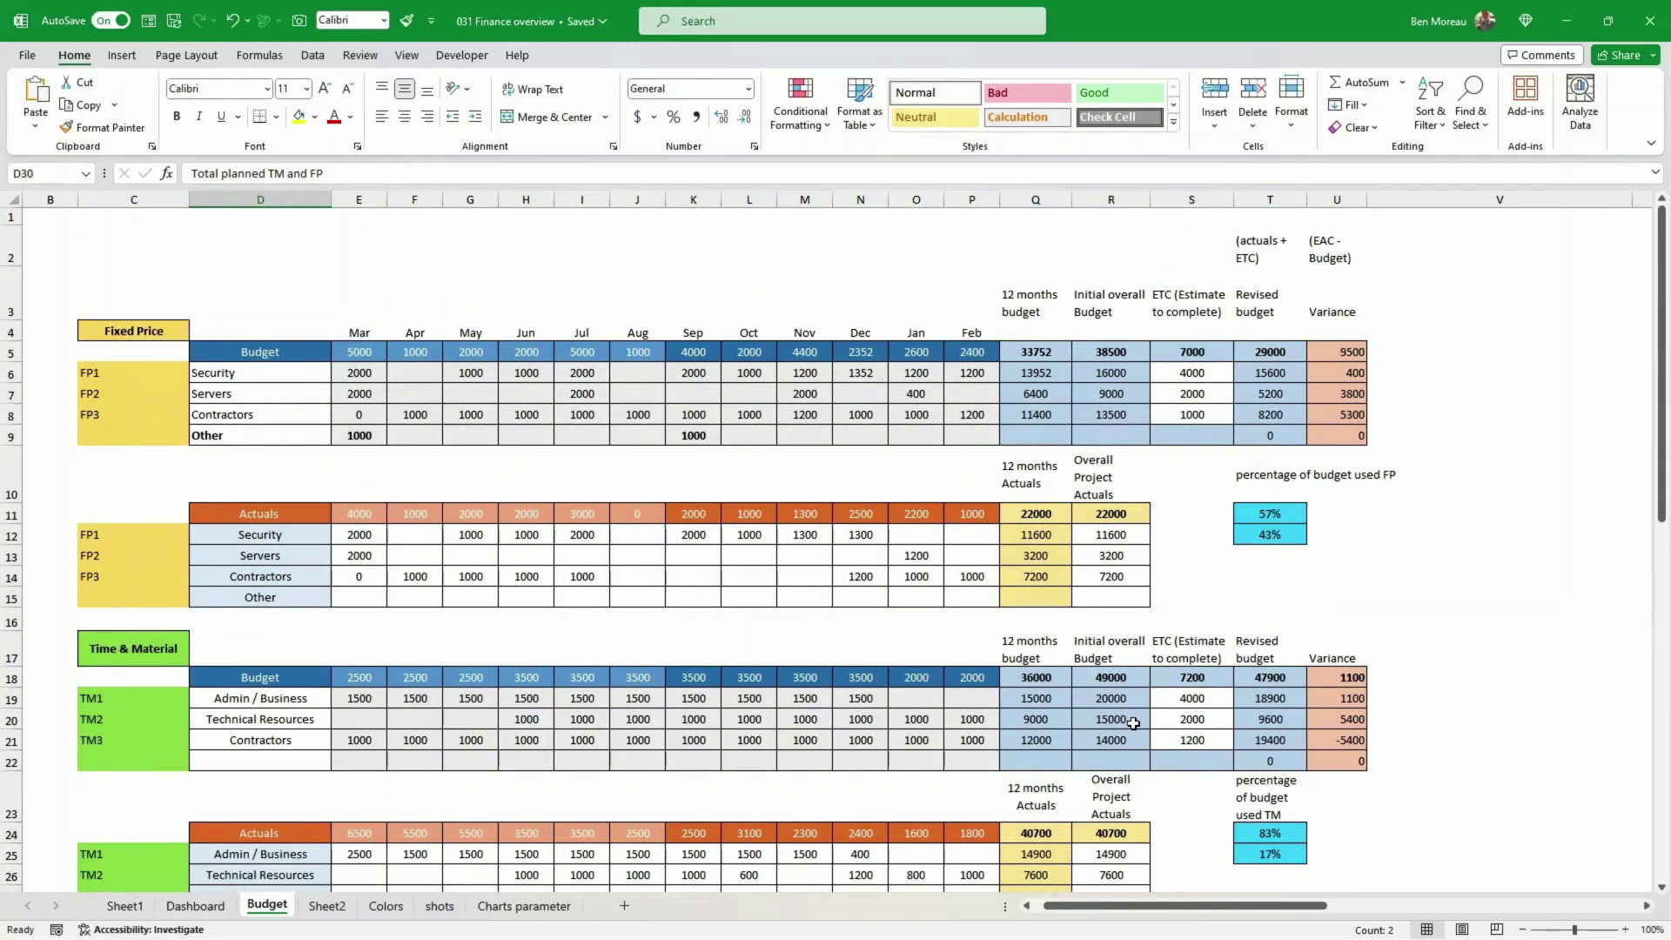
{"action": "key", "text": "ctrl+Page_Up"}
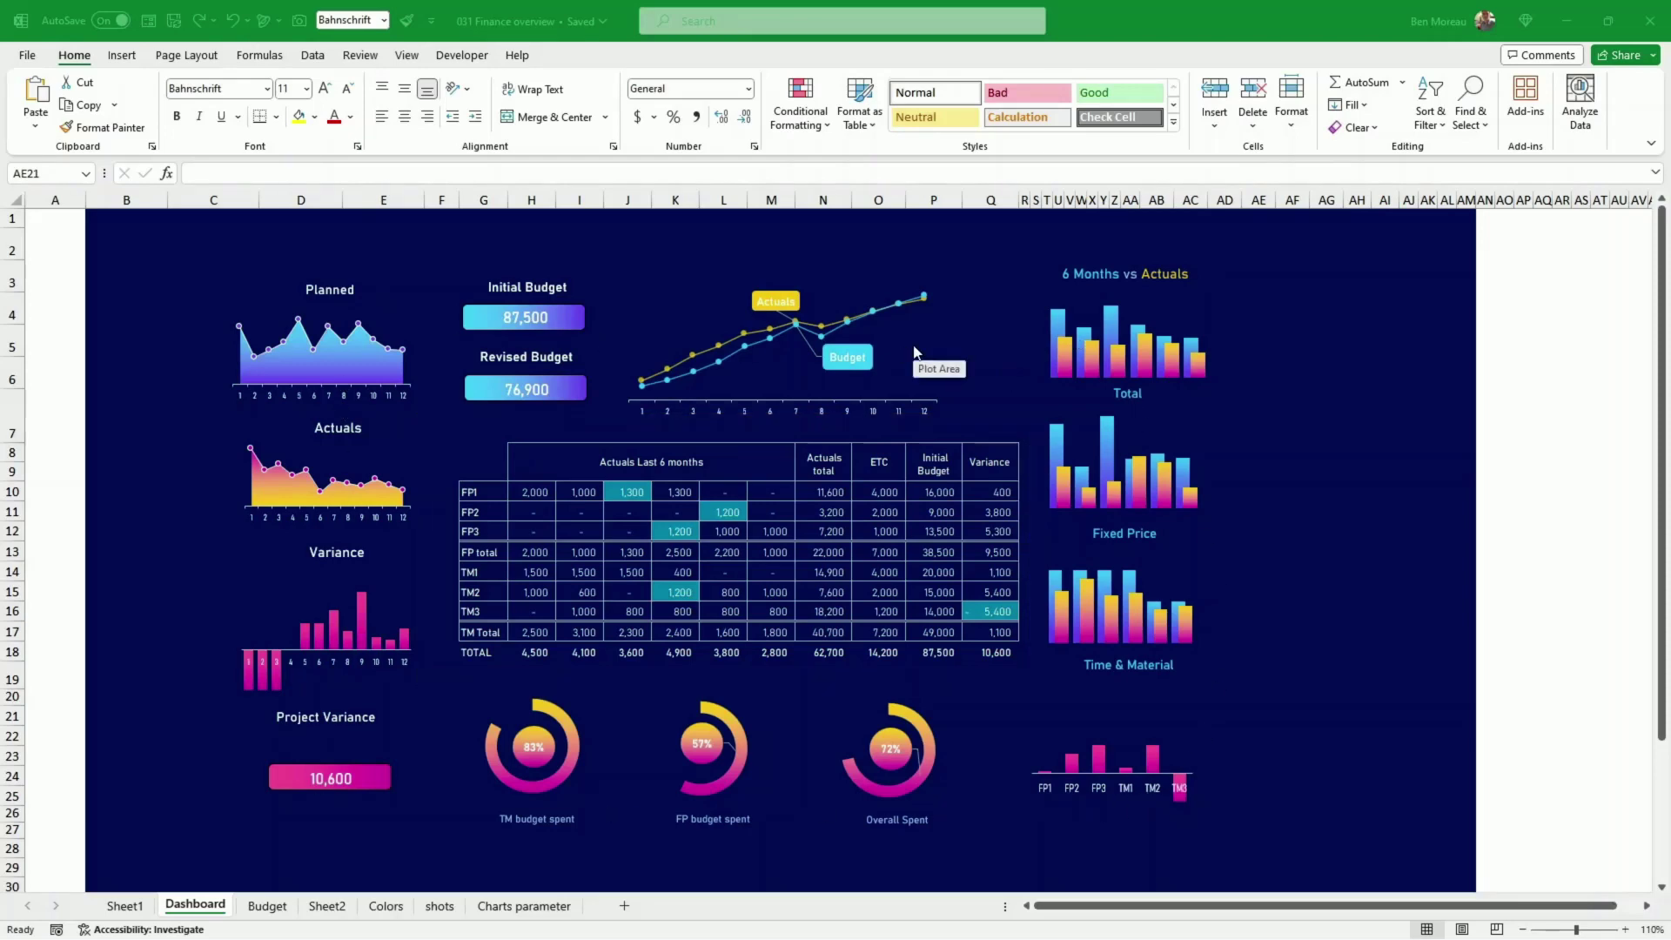
{"action": "left_click", "coordinate": [331, 908]}
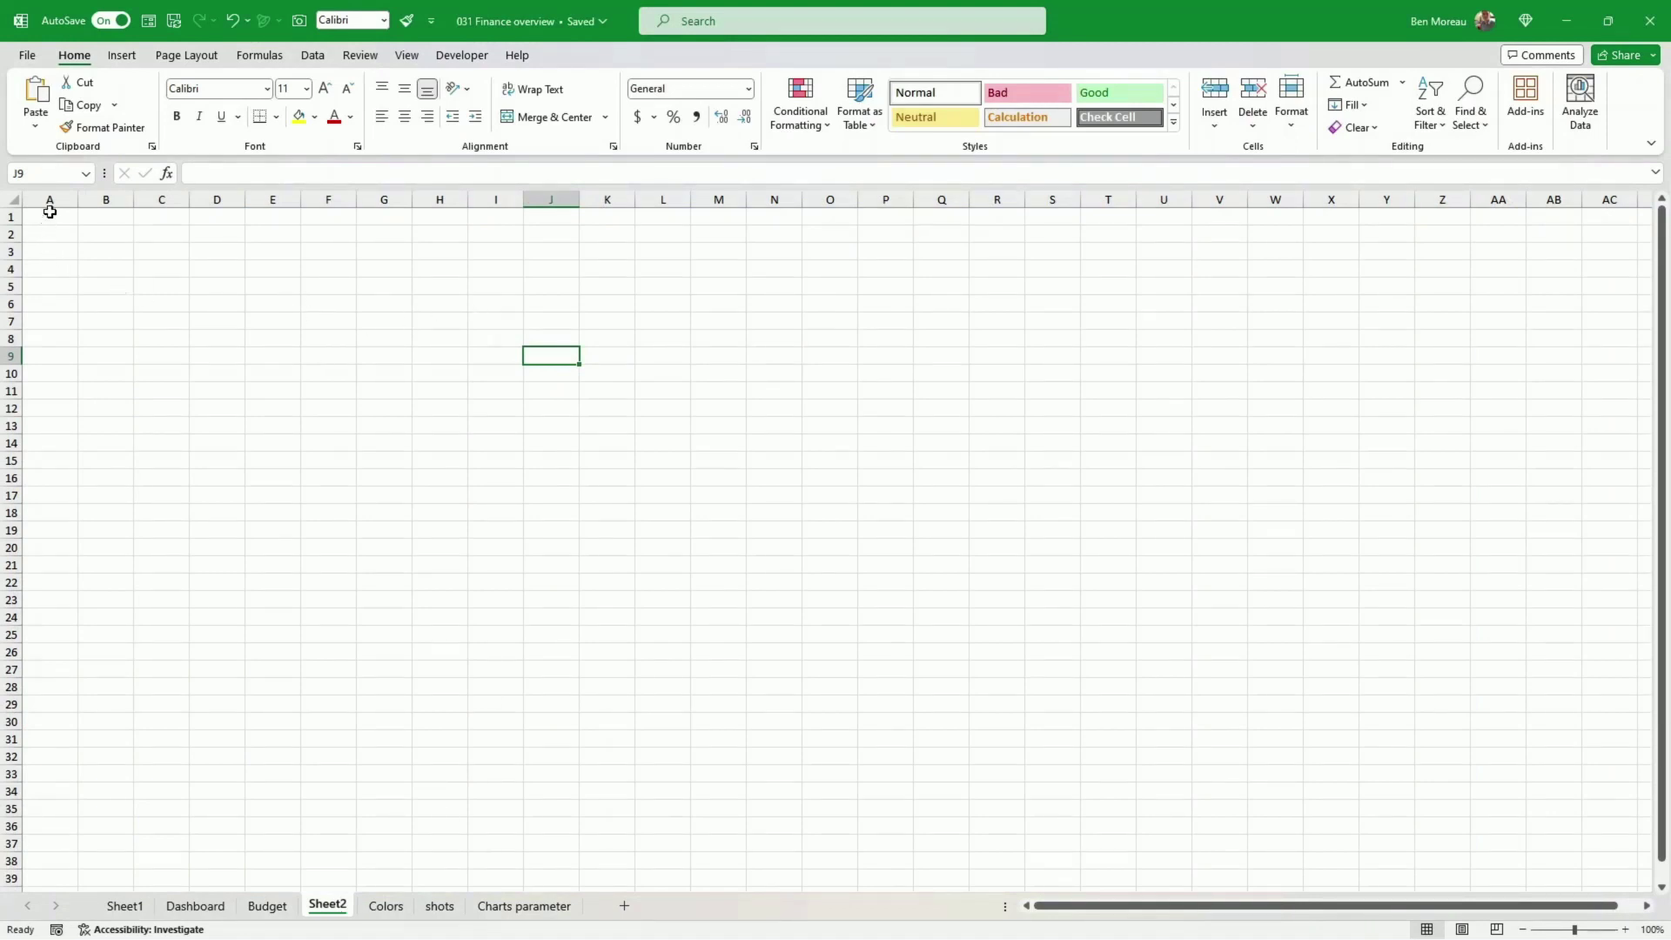
{"action": "left_click_drag", "start_coordinate": [50, 212], "coordinate": [1613, 878]}
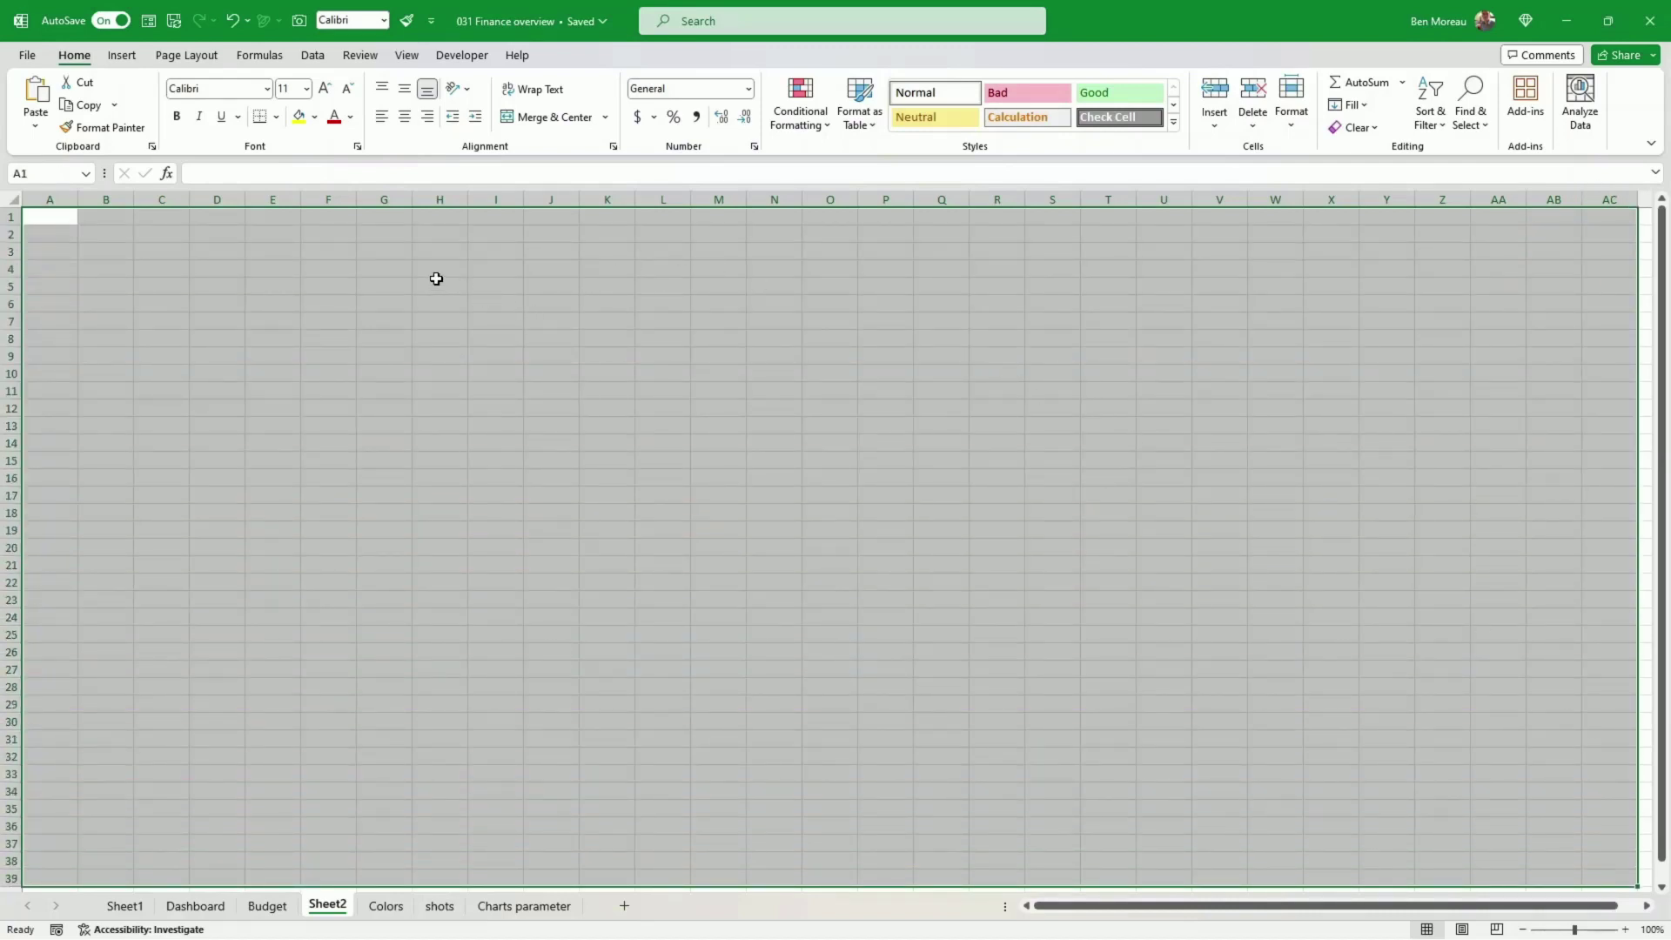
{"action": "left_click", "coordinate": [314, 118]}
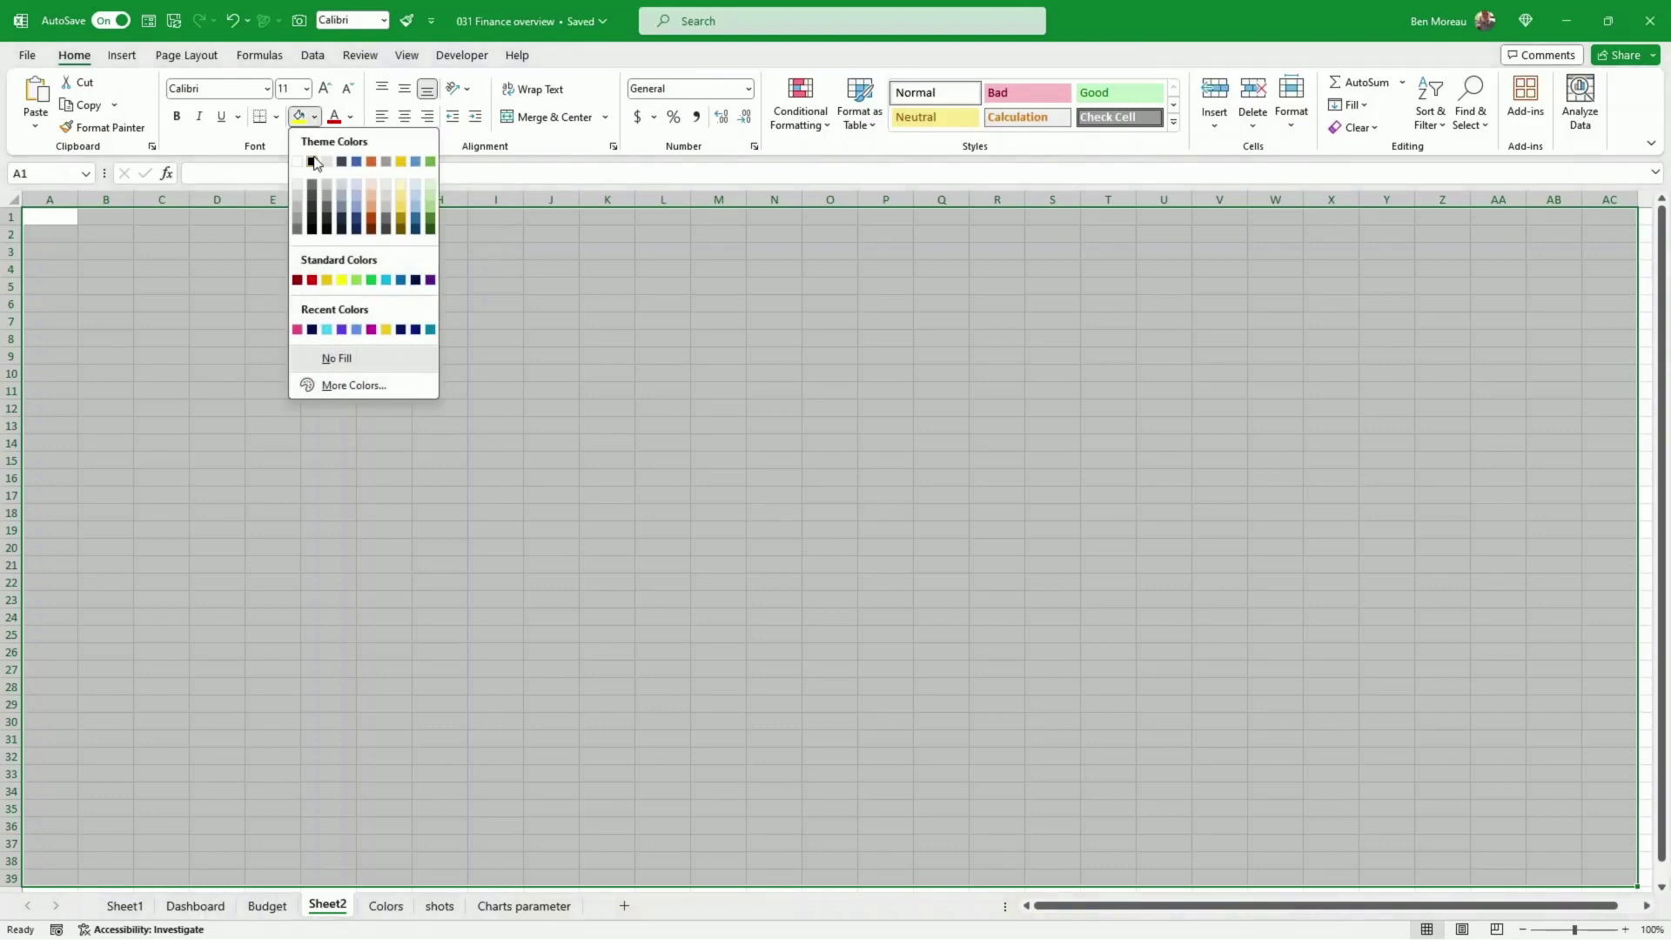
{"action": "left_click", "coordinate": [576, 472]}
{"action": "left_click", "coordinate": [576, 472]}
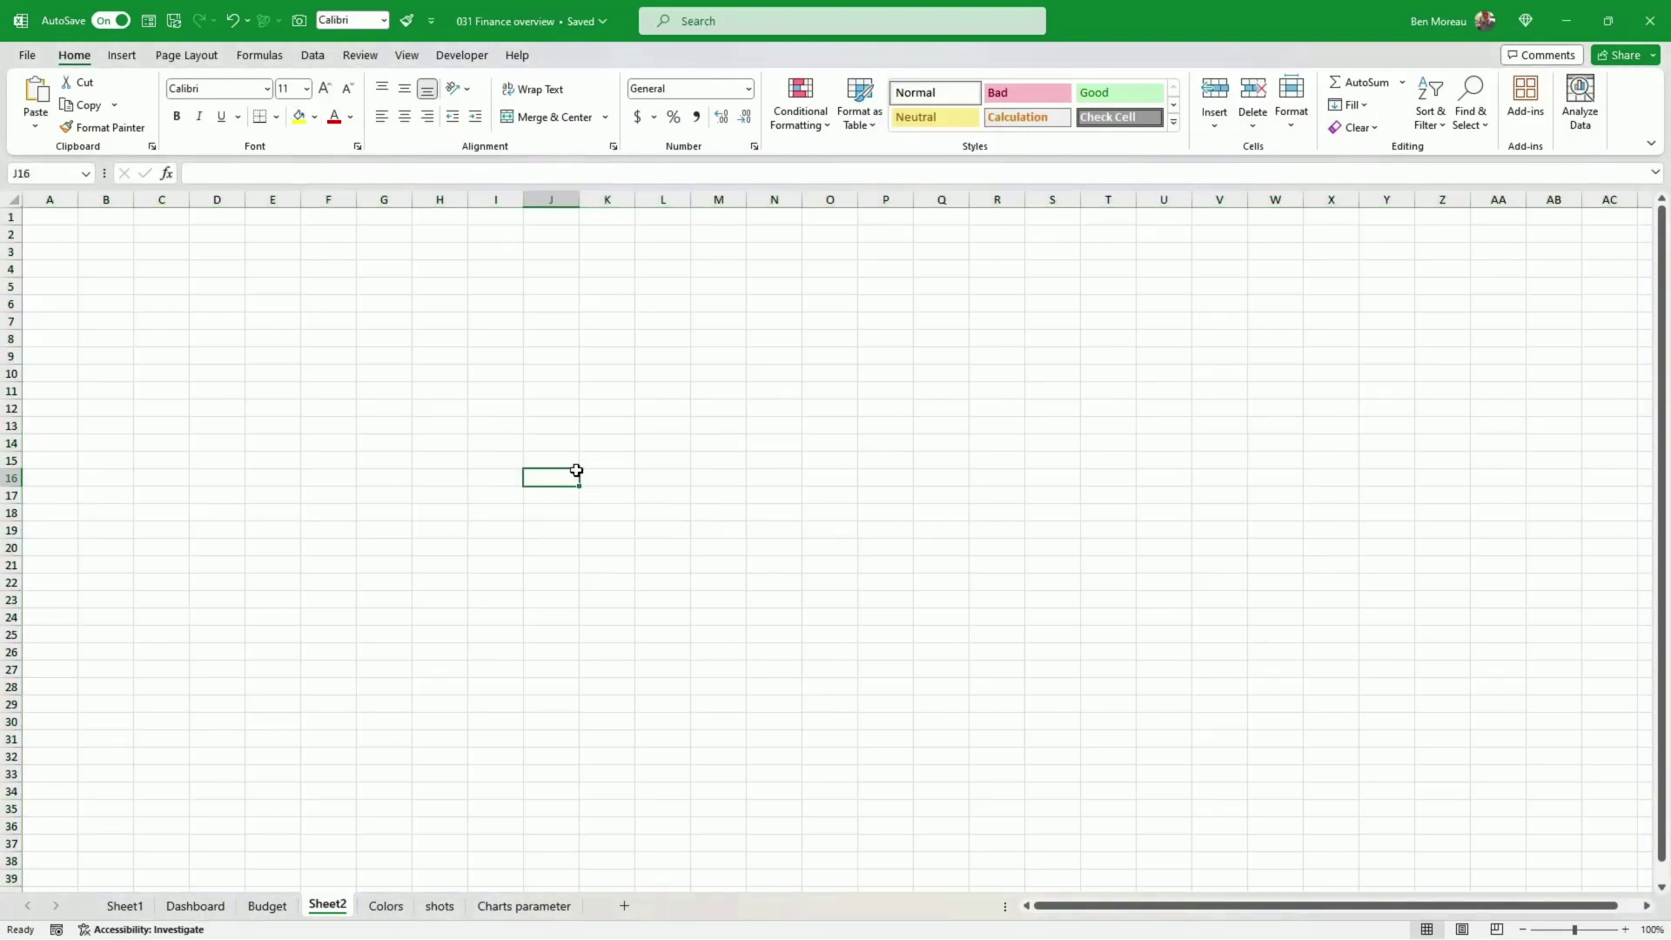
- Copy the Background hex code 051D63 from cell E7 of the Colors sheet
{"action": "left_click", "coordinate": [386, 906]}
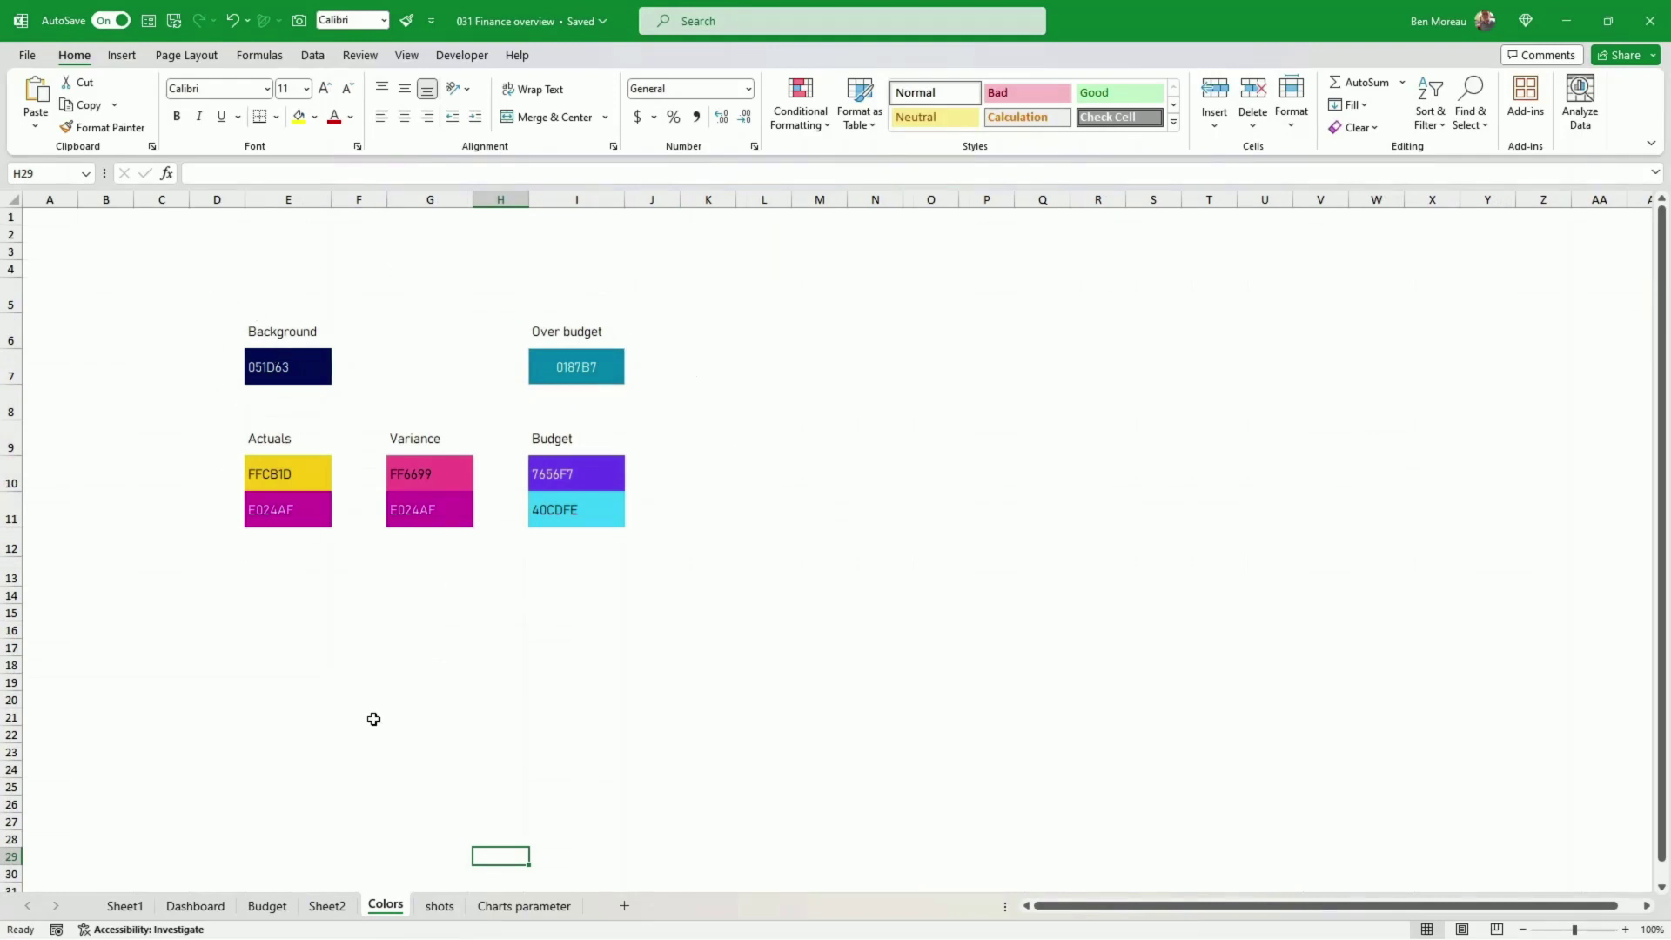
{"action": "left_click", "coordinate": [300, 363]}
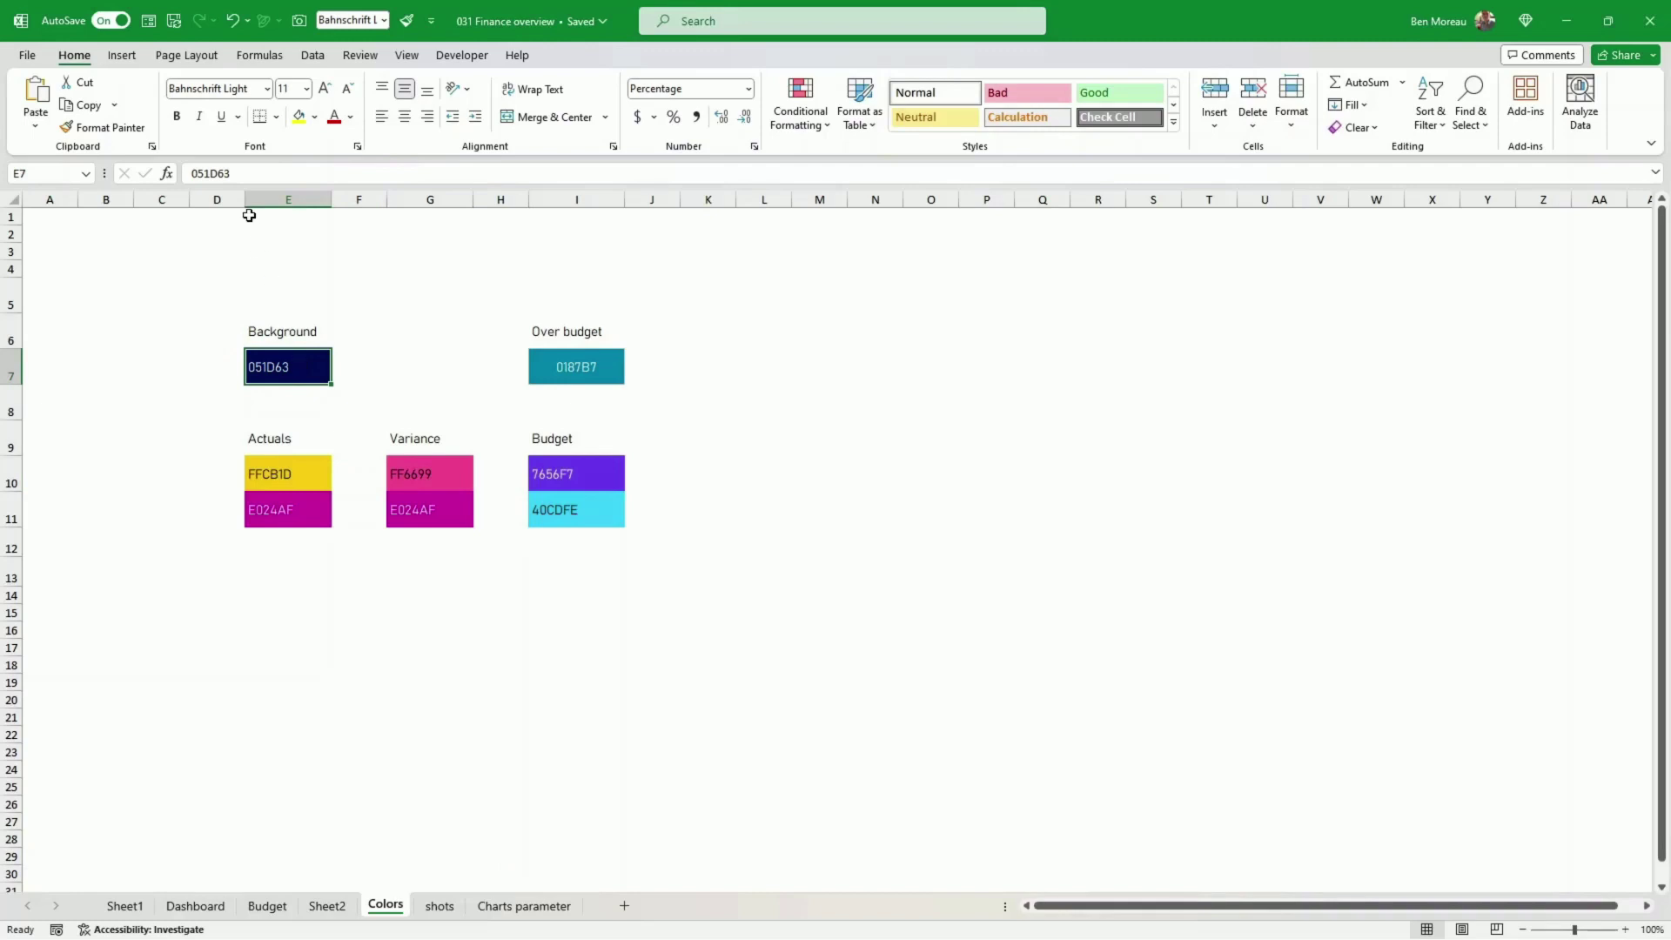
{"action": "double_click", "coordinate": [231, 173]}
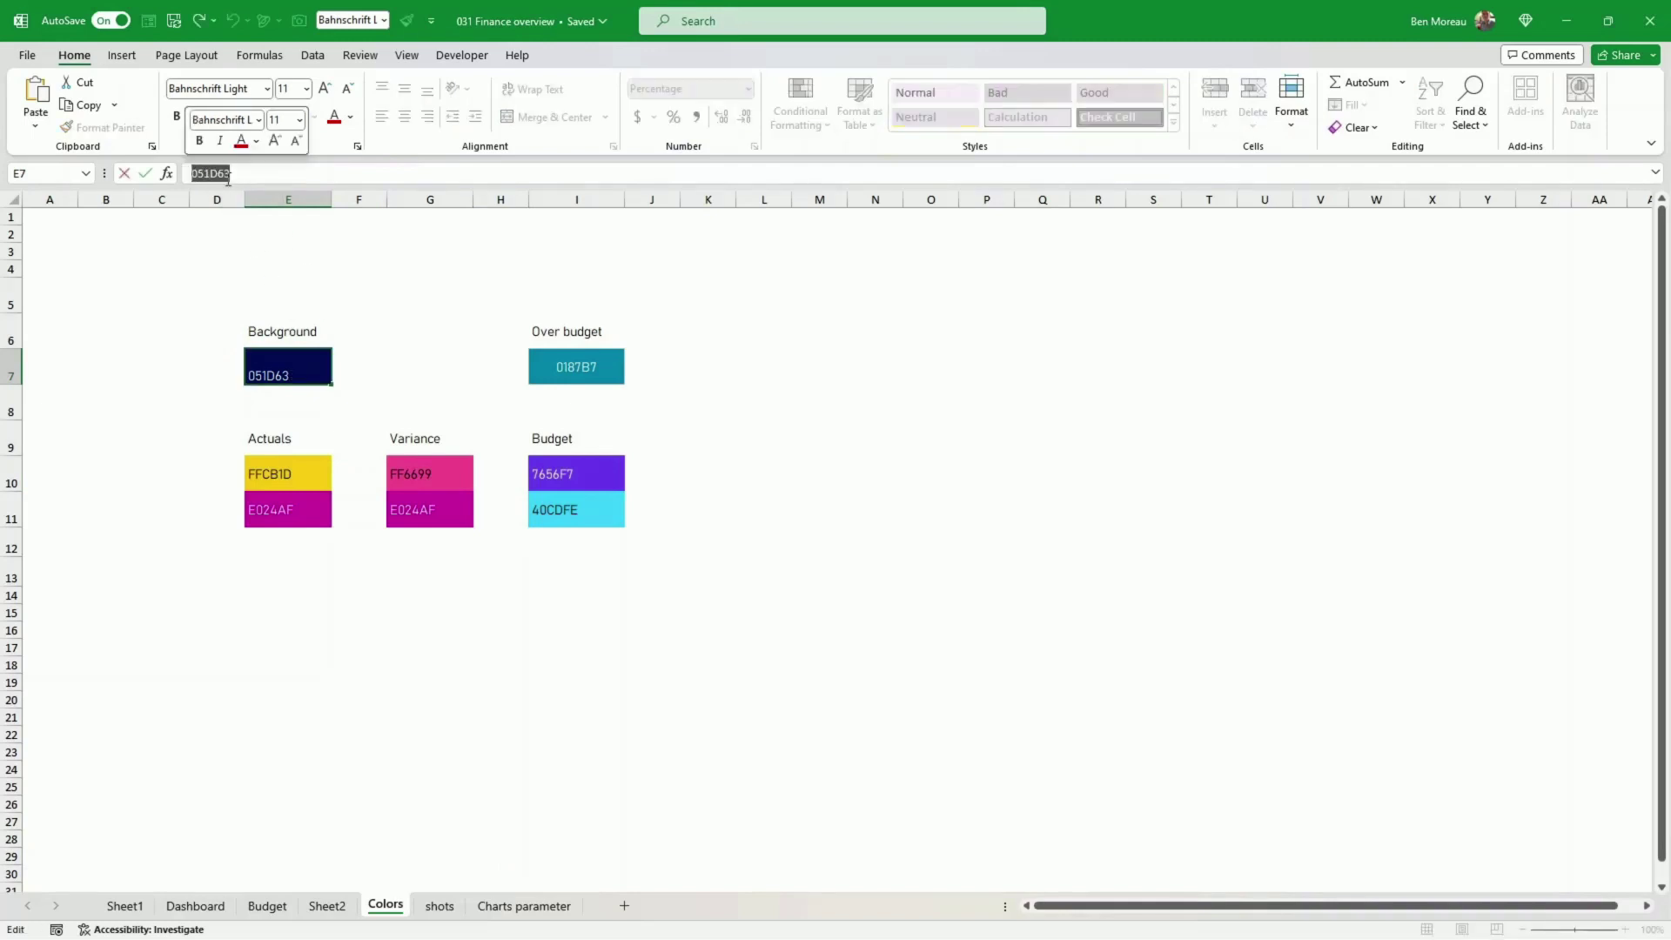
{"action": "left_click", "coordinate": [420, 764]}
- Fill cells A1:AI51 of Sheet2 with the copied custom hex colour 051D63 as the dashboard background
{"action": "key", "text": "ctrl+Page_Up"}
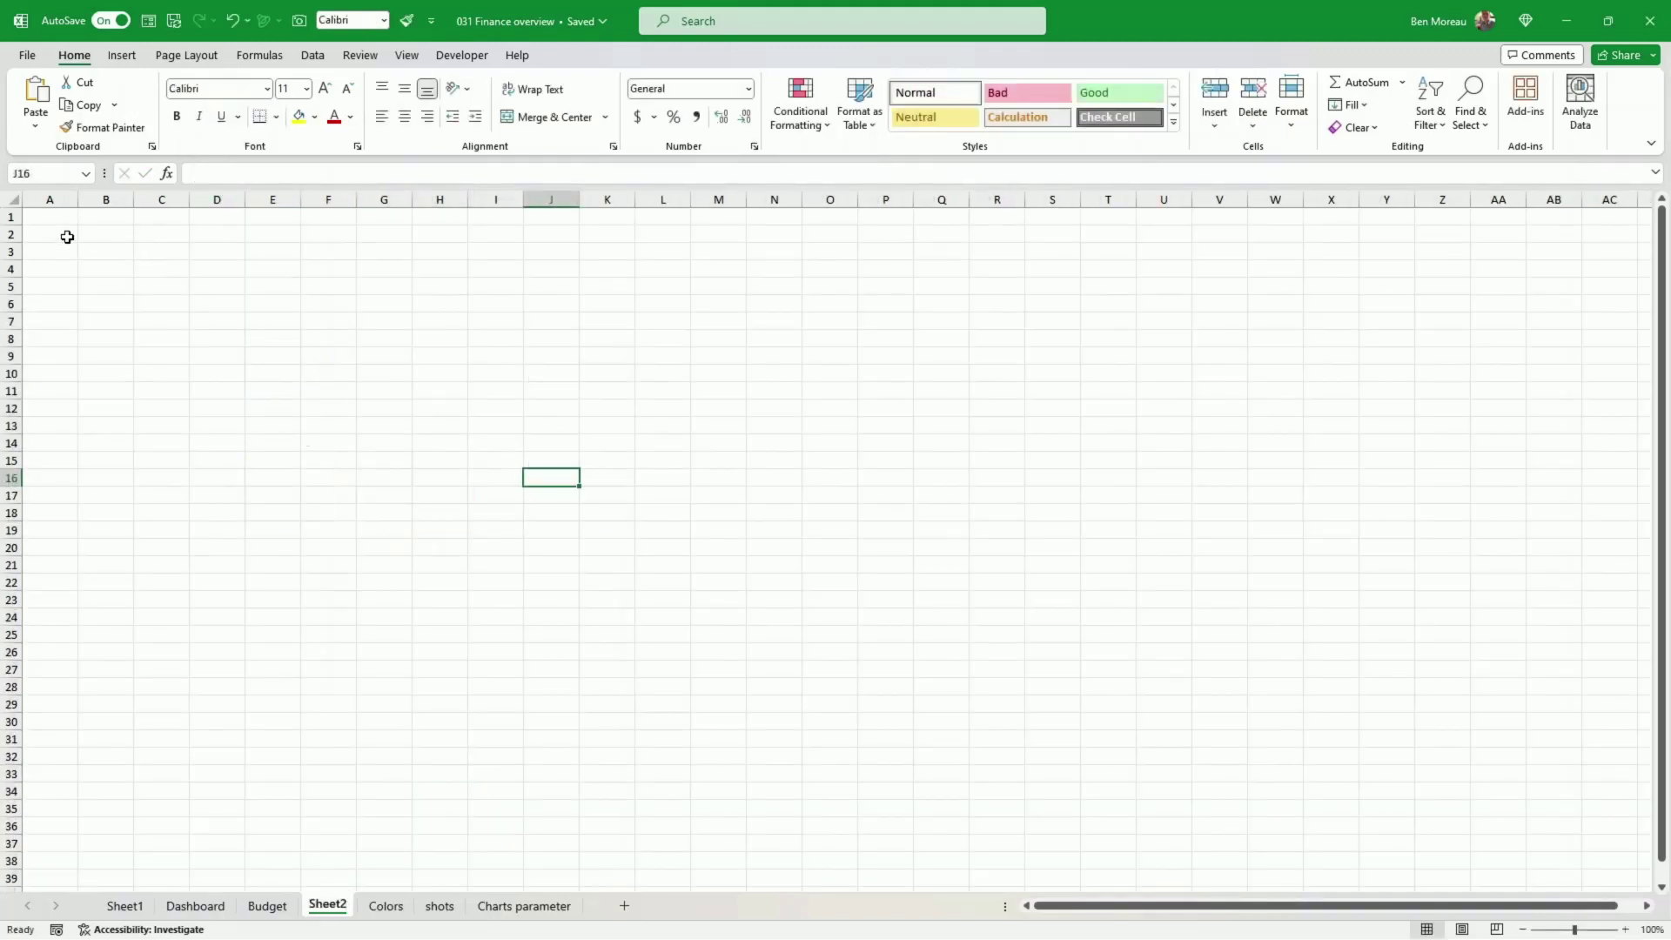
{"action": "mouse_move", "coordinate": [62, 220]}
{"action": "left_mouse_down"}
{"action": "mouse_move", "coordinate": [1636, 881]}
{"action": "mouse_move", "coordinate": [1523, 831]}
{"action": "left_mouse_up"}
{"action": "left_click", "coordinate": [315, 118]}
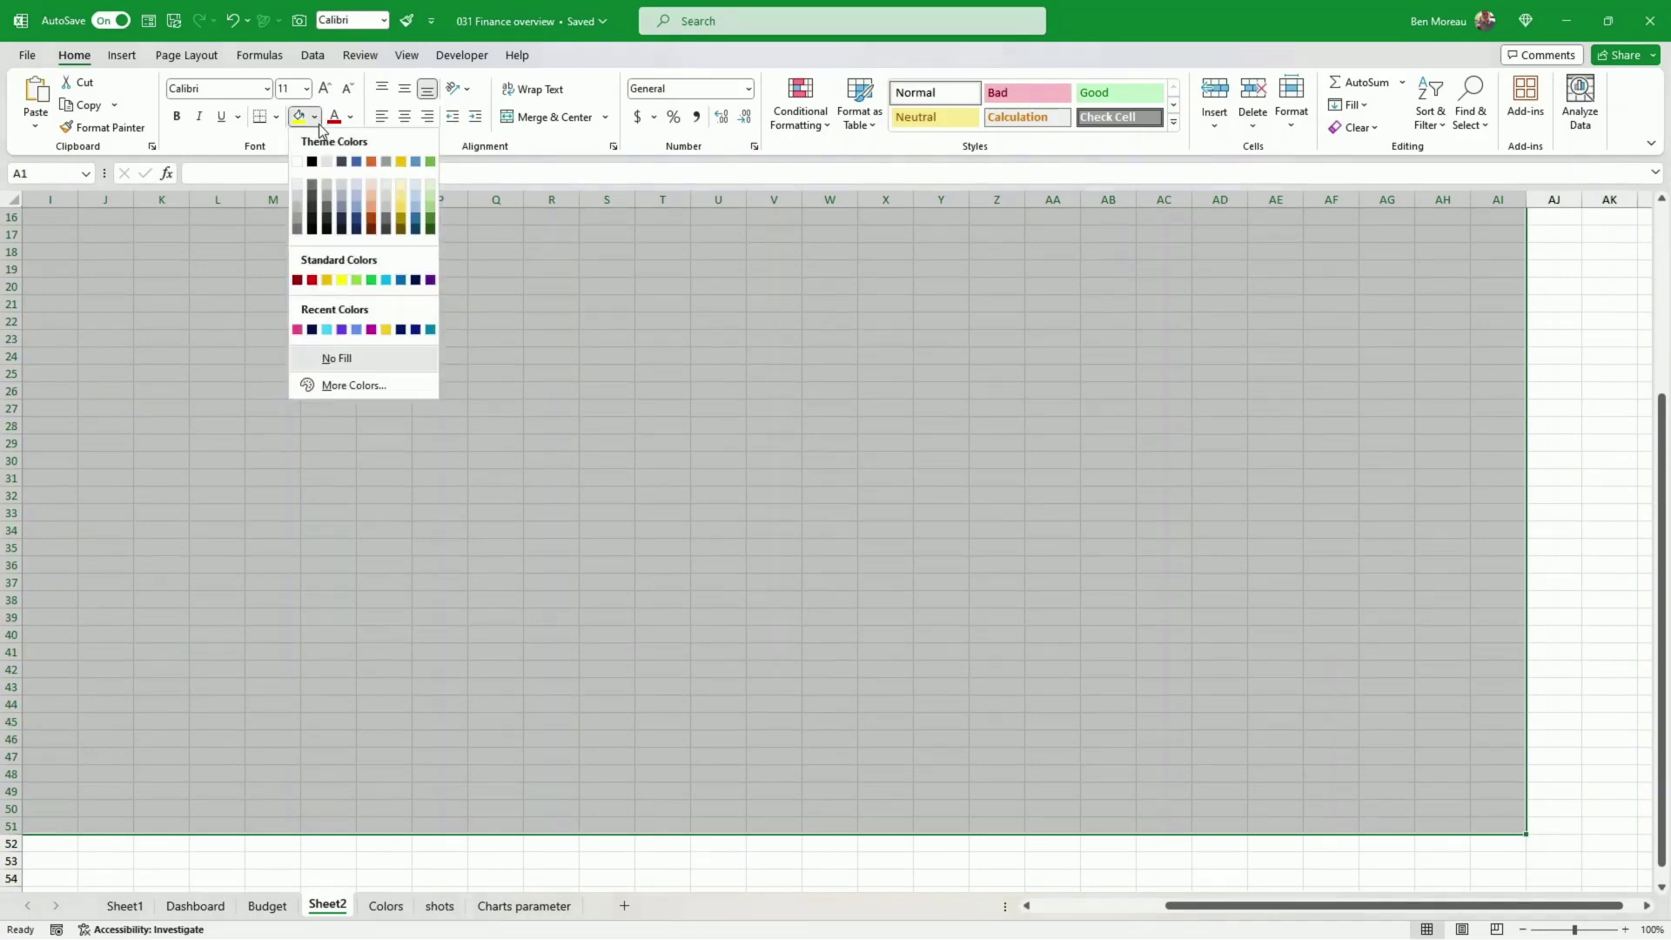
{"action": "left_click", "coordinate": [365, 384]}
{"action": "left_click", "coordinate": [839, 457]}
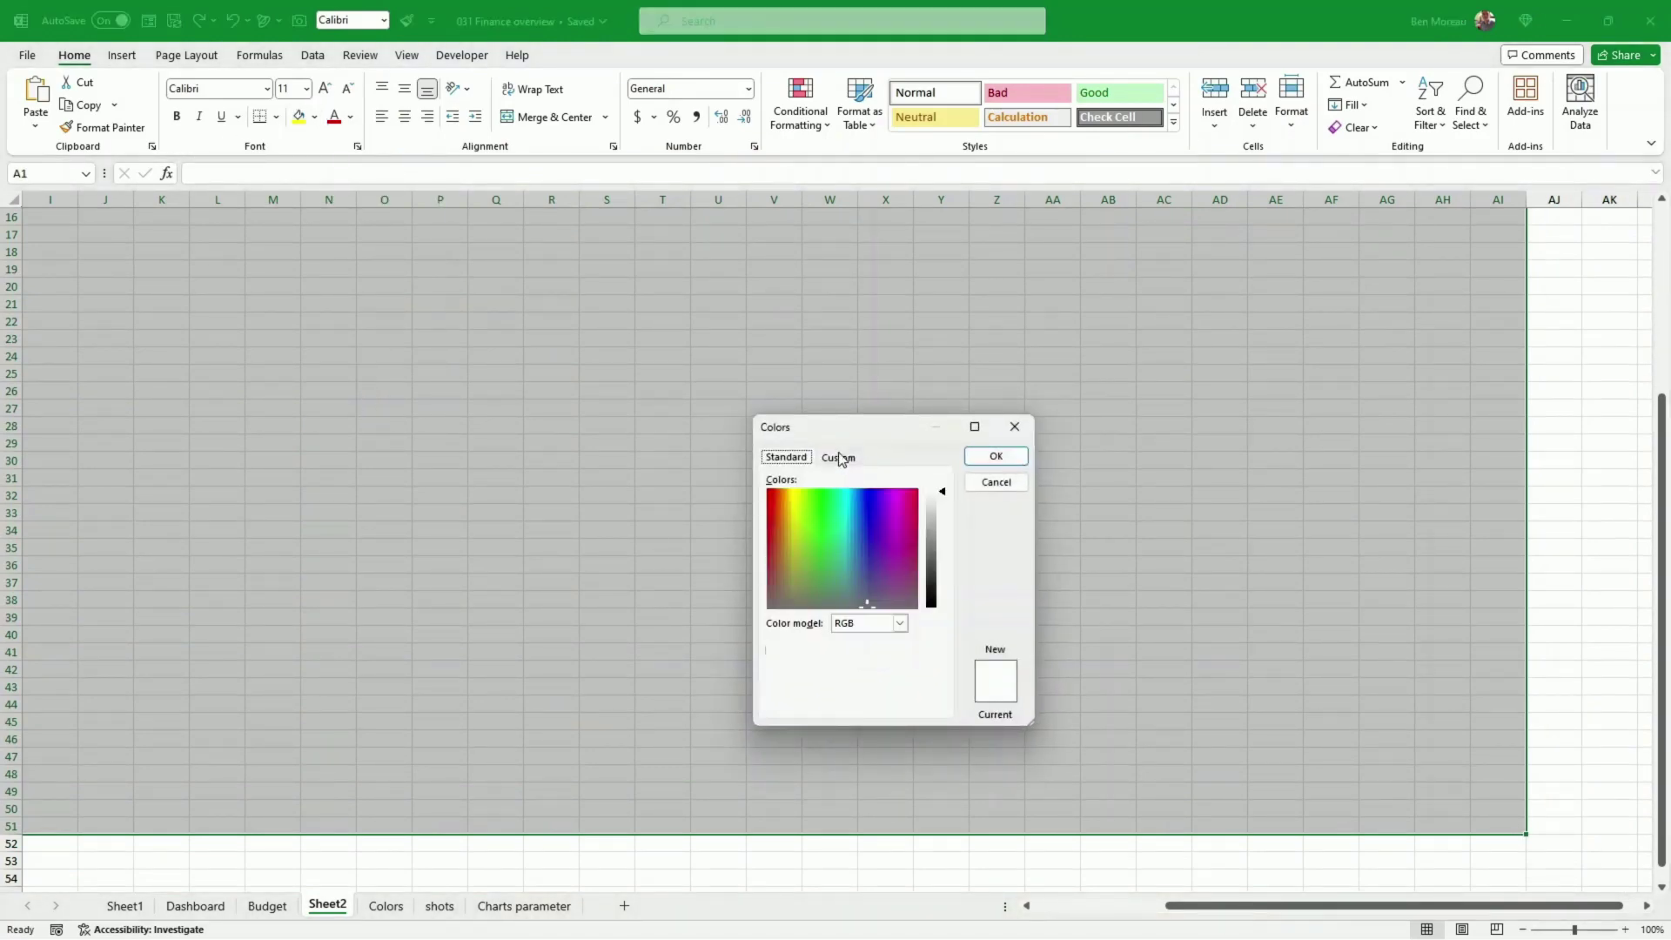
{"action": "double_click", "coordinate": [864, 703]}
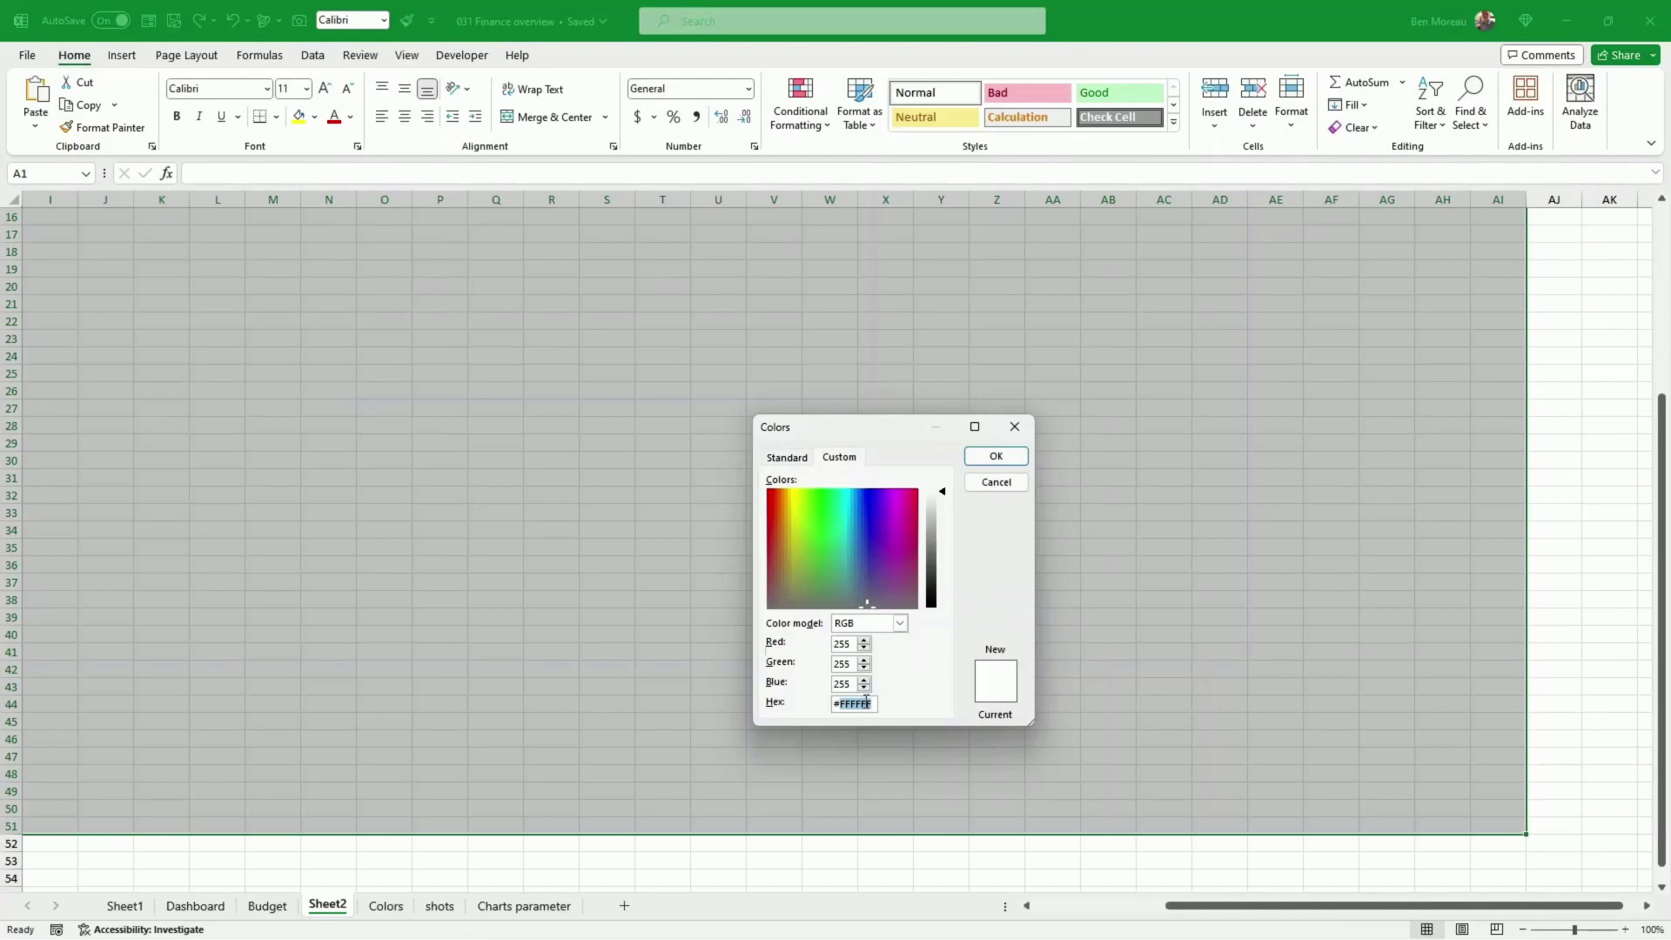
{"action": "key", "text": "ctrl+v"}
{"action": "left_click", "coordinate": [992, 456]}
{"action": "left_click", "coordinate": [989, 454]}
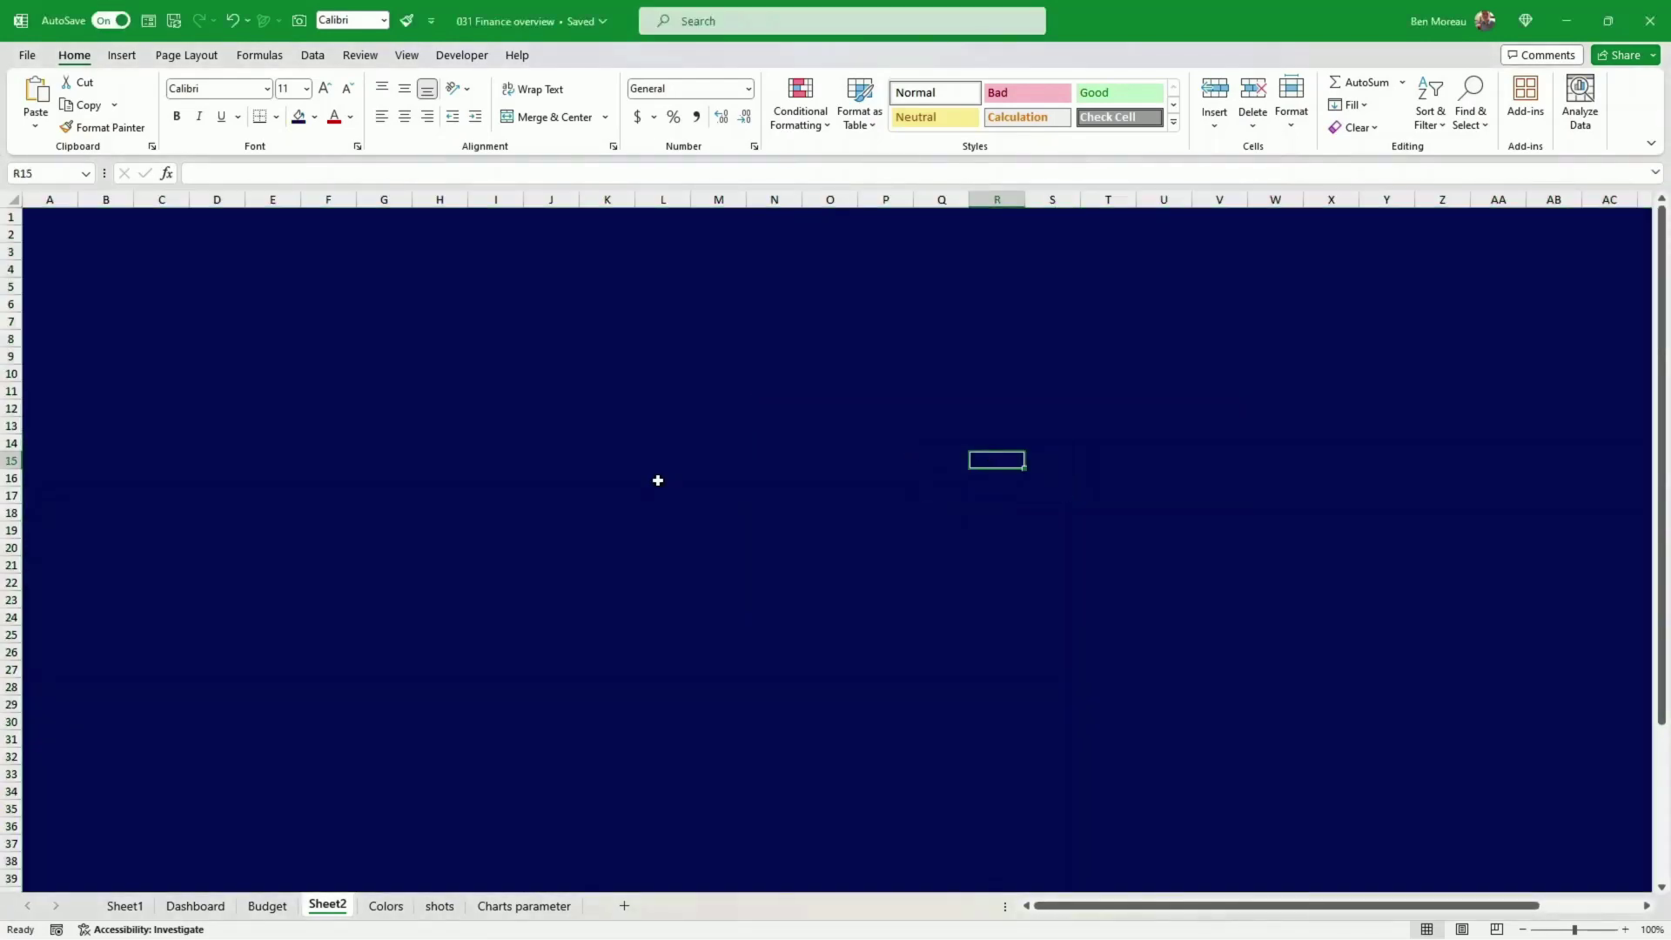
{"action": "left_click", "coordinate": [315, 118]}
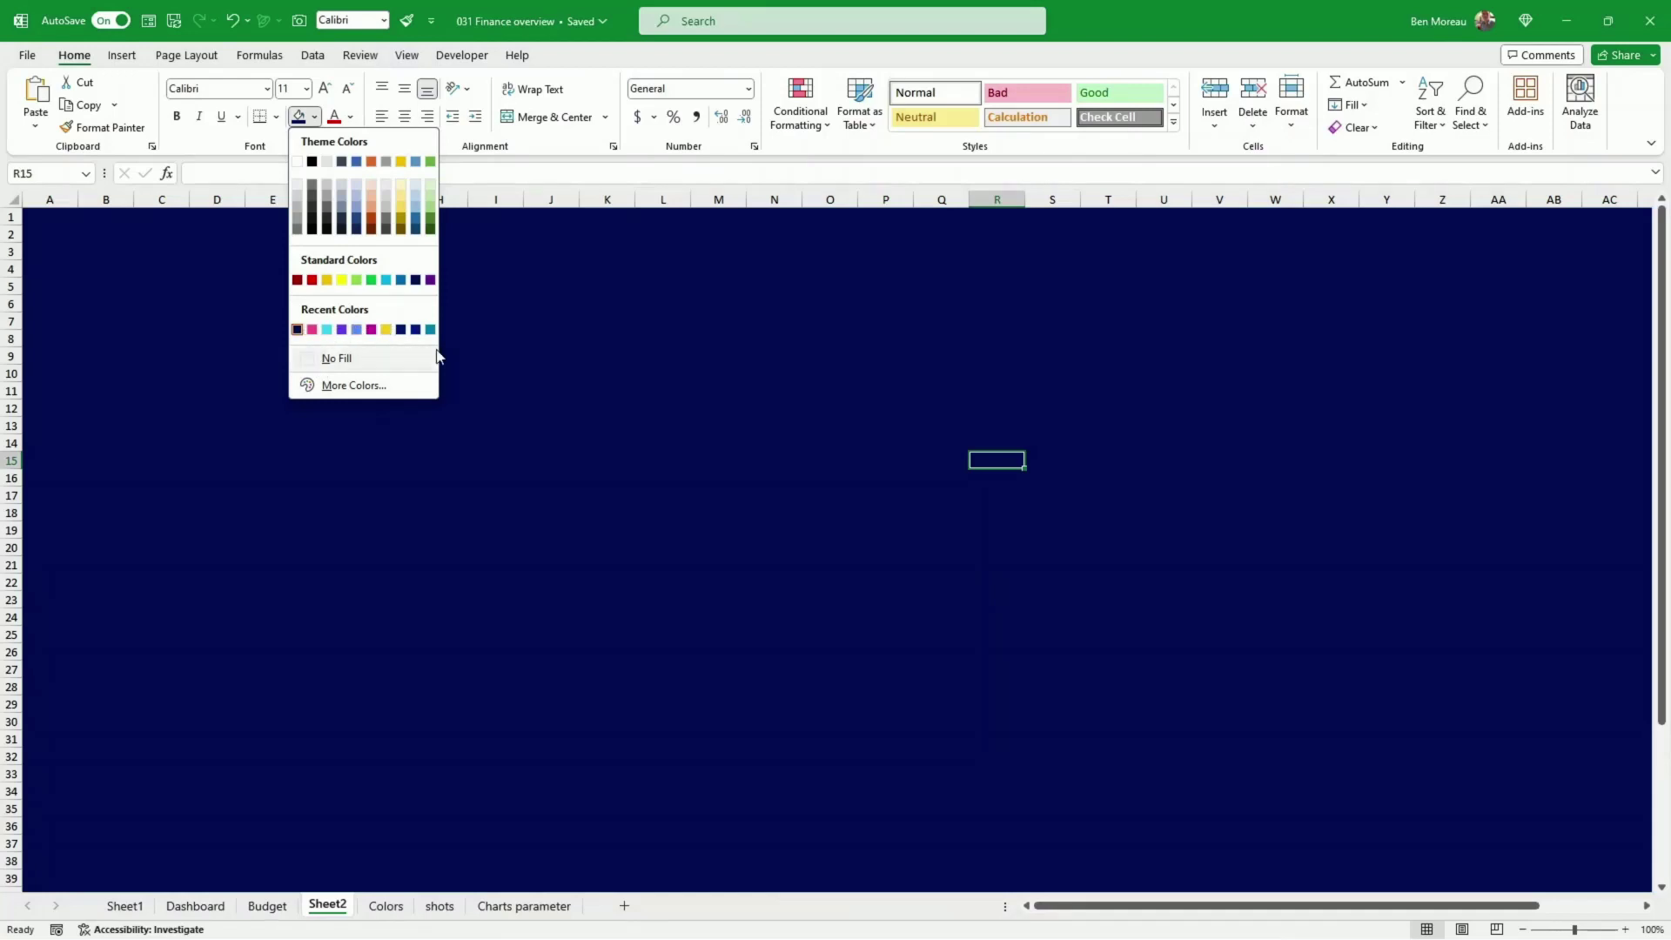
{"action": "key", "text": "Escape"}
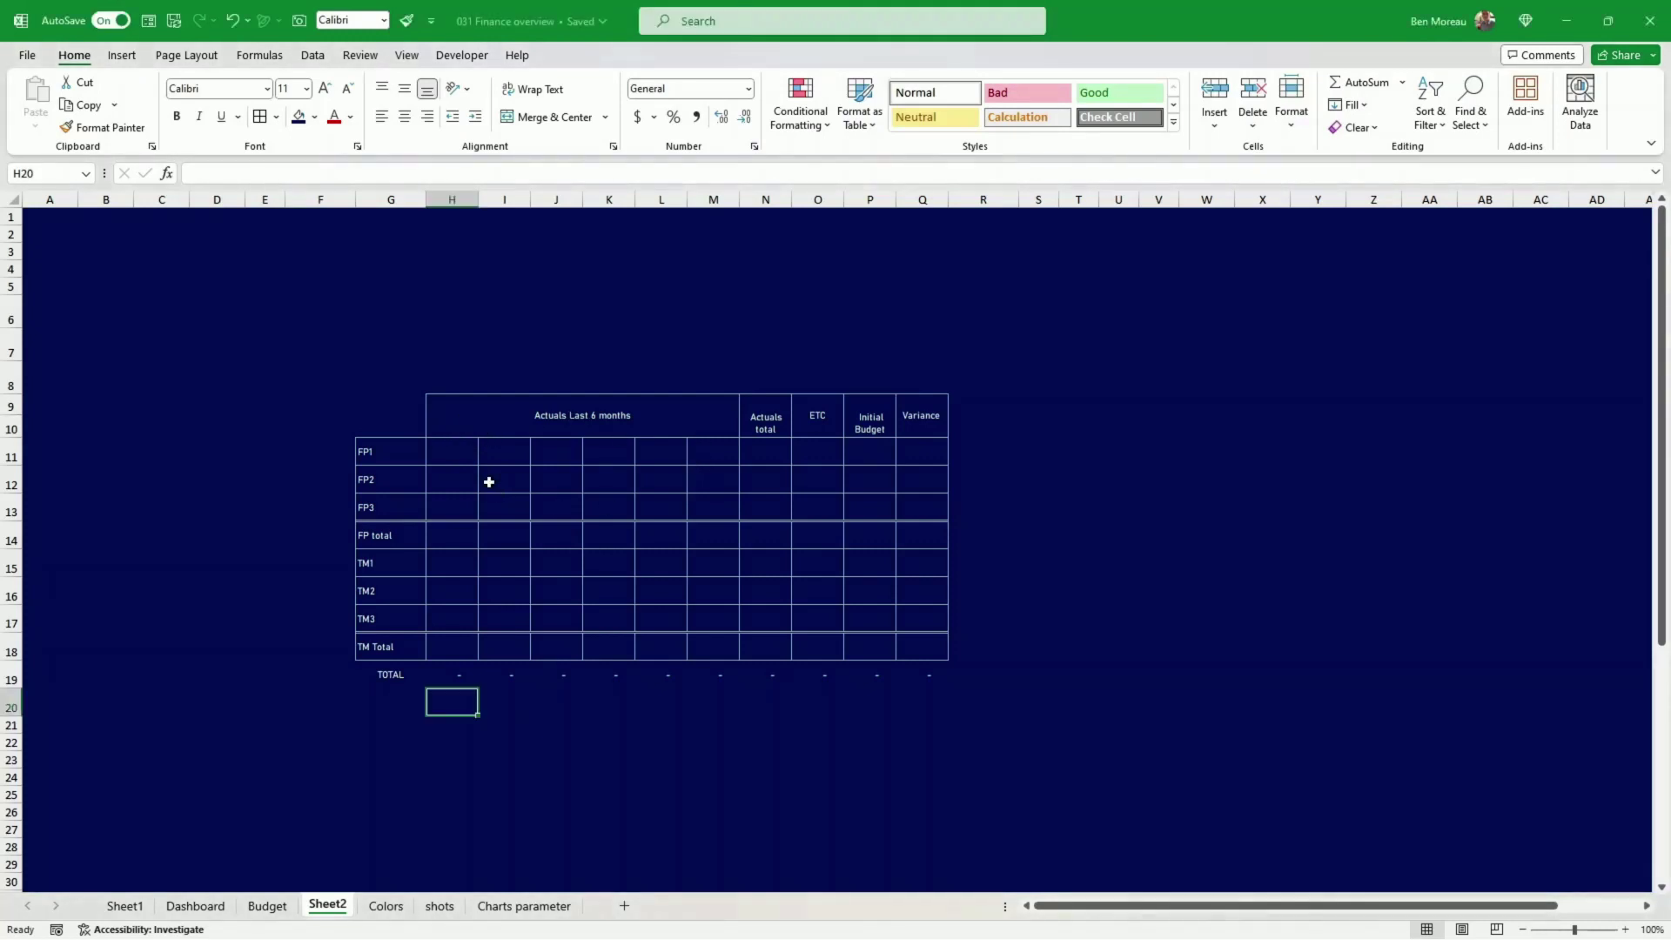
{"action": "left_click_drag", "start_coordinate": [461, 452], "coordinate": [509, 479]}
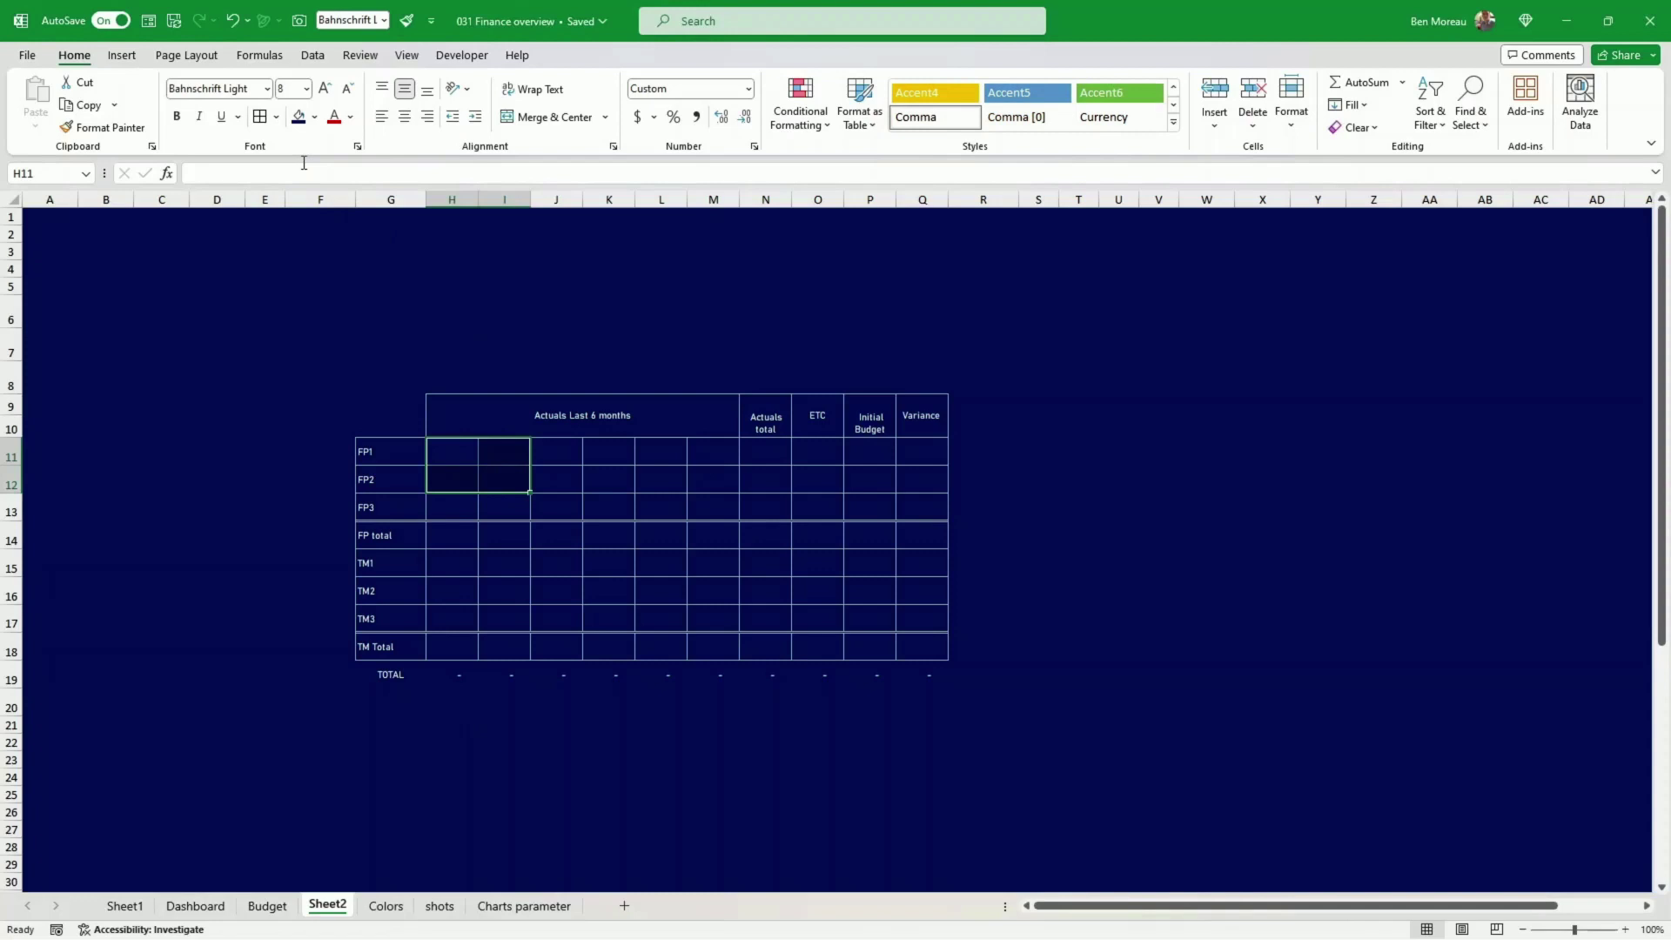
{"action": "left_click", "coordinate": [277, 116]}
{"action": "left_click", "coordinate": [341, 634]}
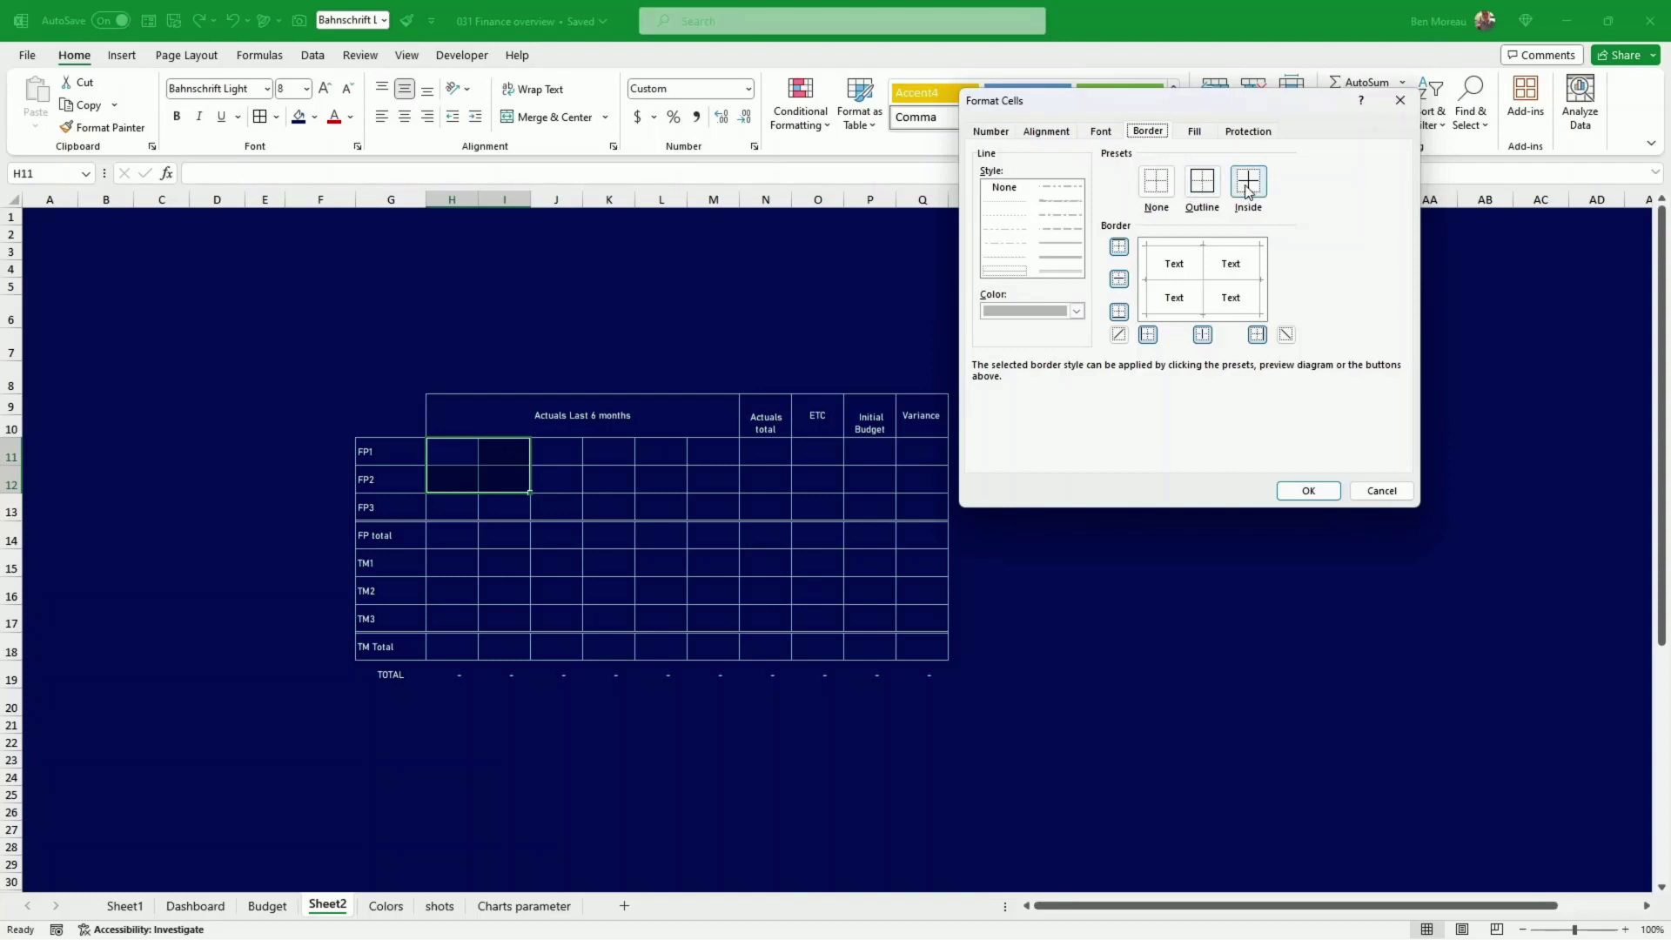
{"action": "left_click", "coordinate": [1382, 491]}
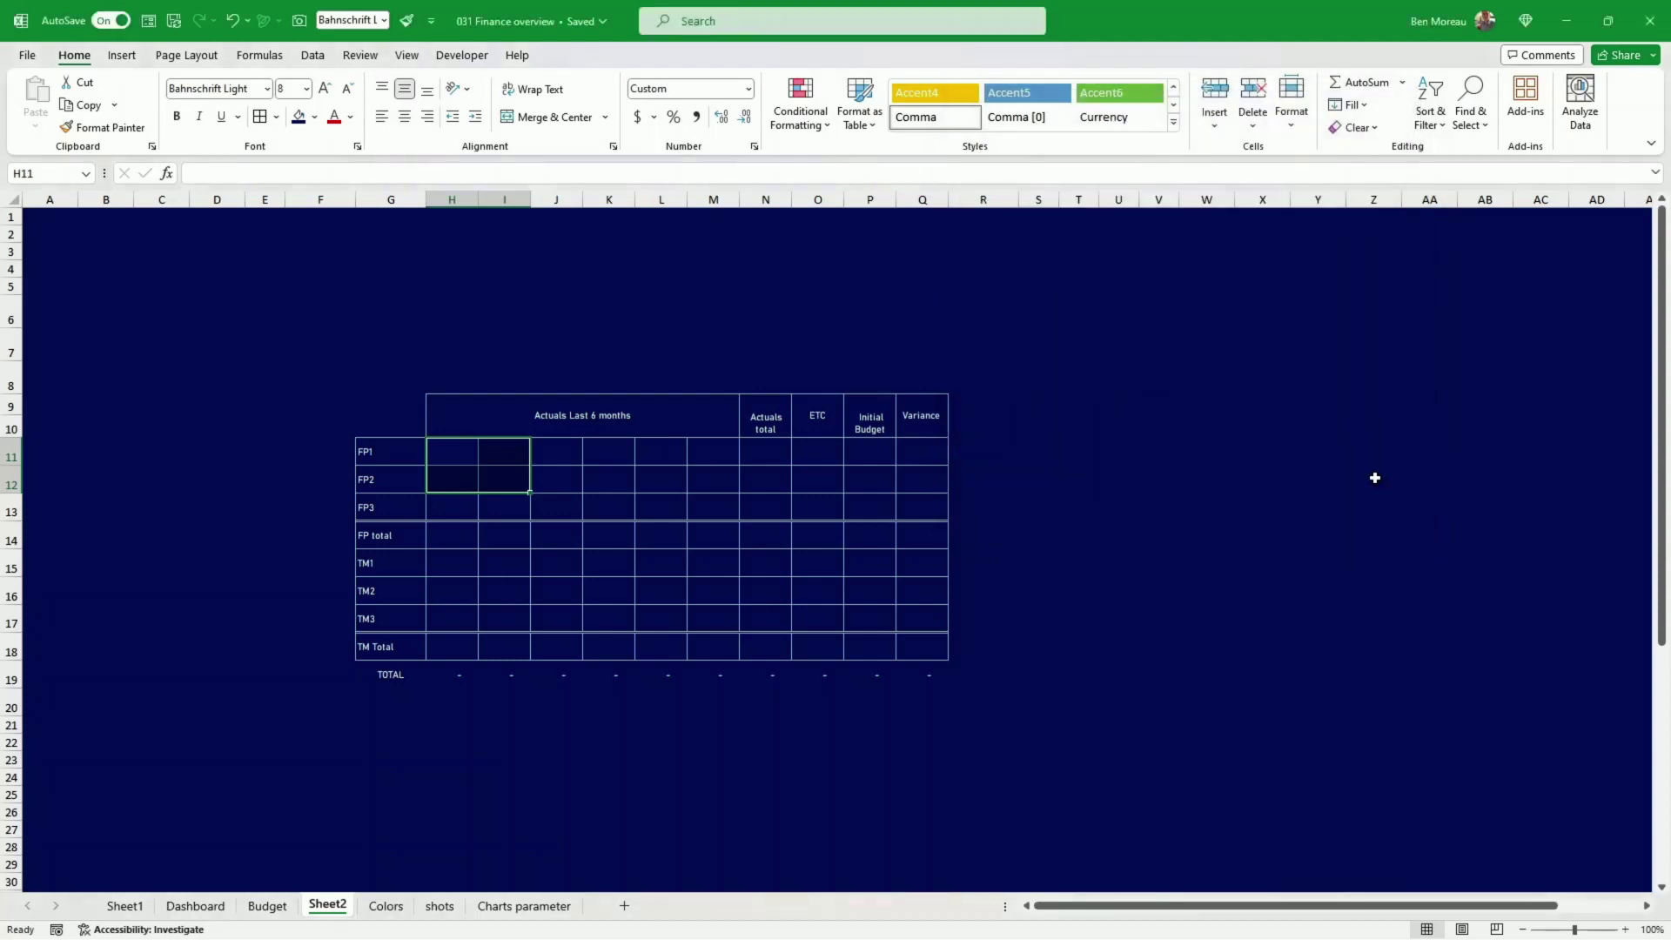
- Review the row structure of the empty summary table: FP1 to FP3, FP total and TM1 to TM3
{"action": "left_click_drag", "start_coordinate": [451, 507], "coordinate": [936, 504]}
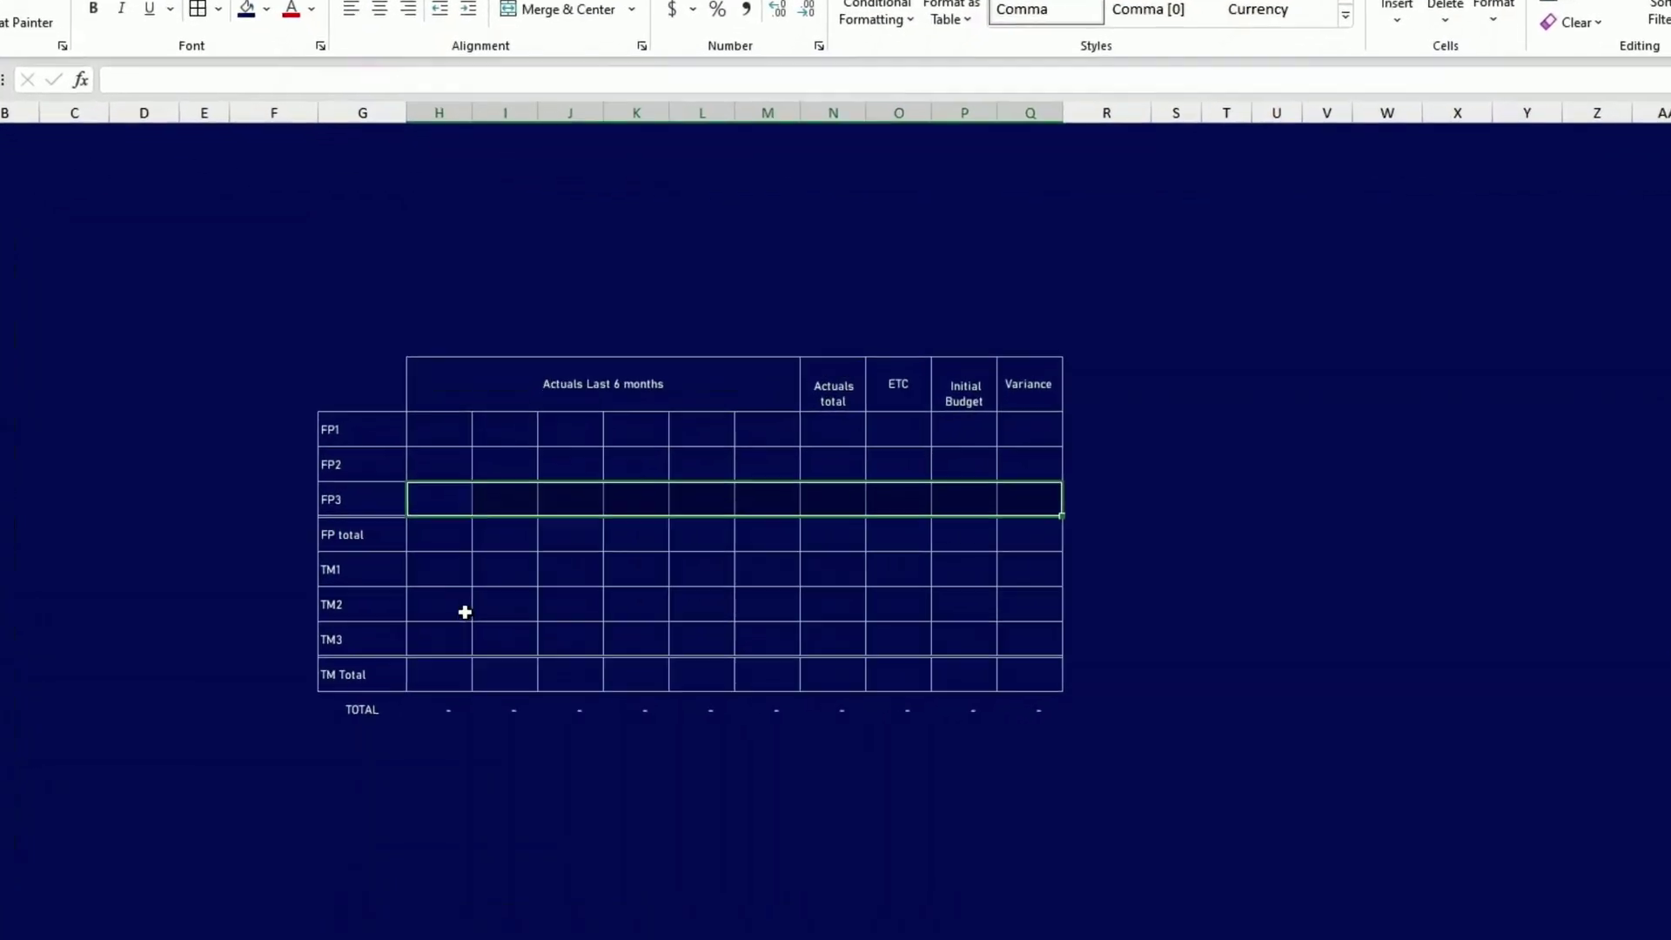
{"action": "left_click_drag", "start_coordinate": [329, 383], "coordinate": [319, 479]}
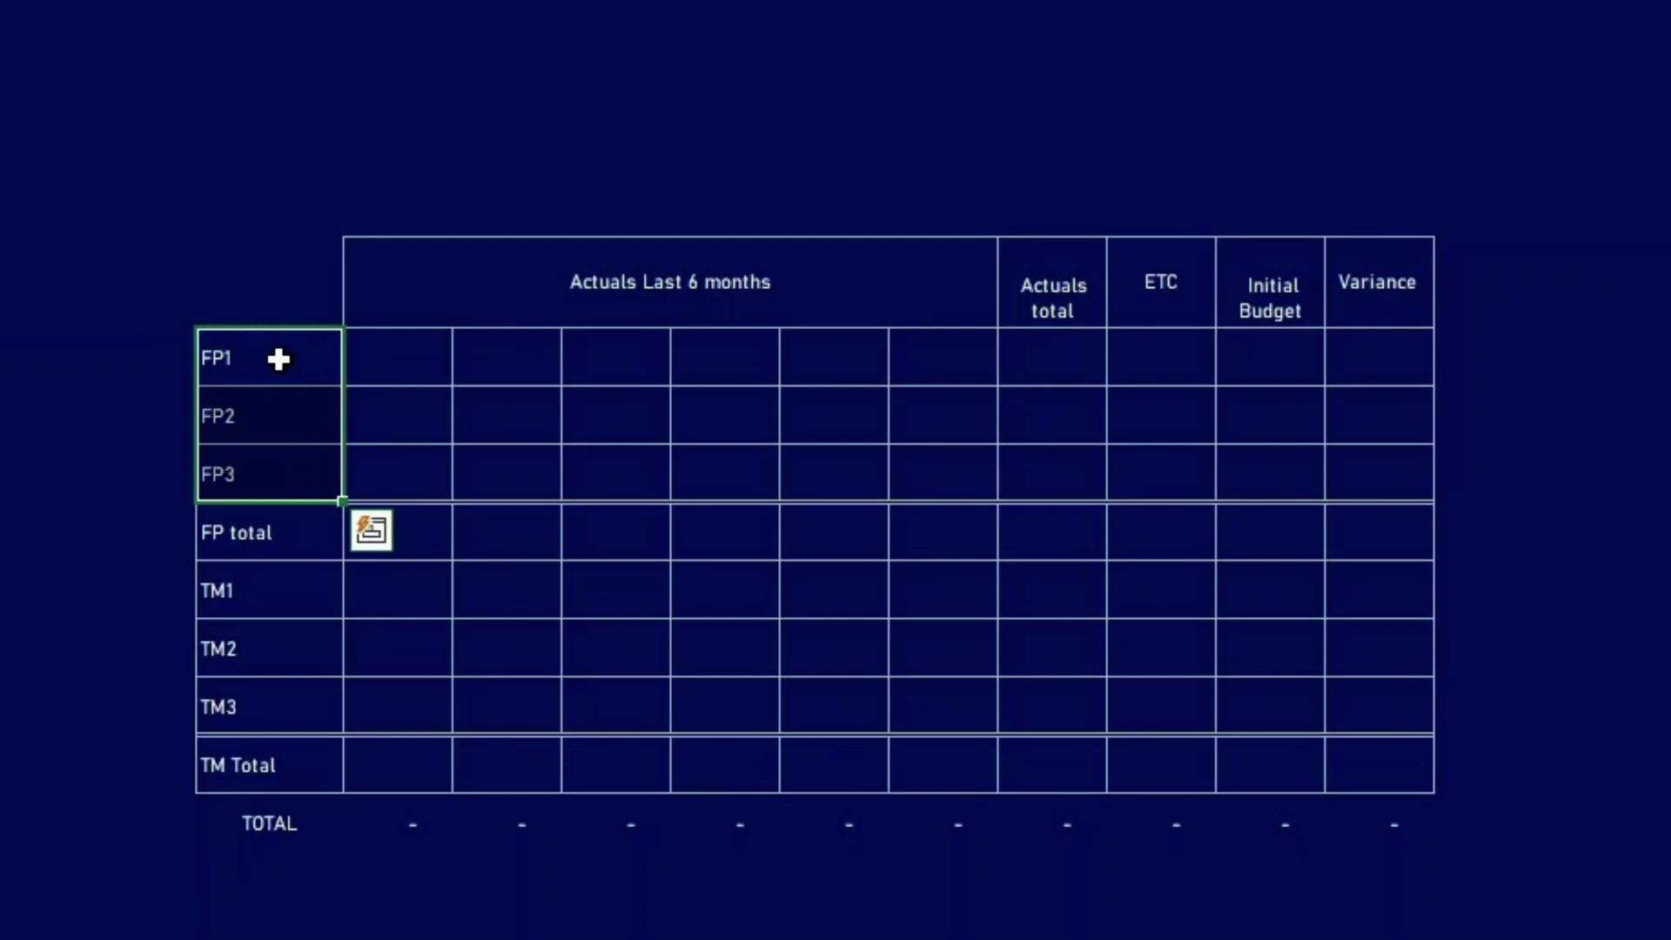
{"action": "left_click", "coordinate": [273, 592]}
{"action": "left_click_drag", "start_coordinate": [274, 592], "coordinate": [269, 701]}
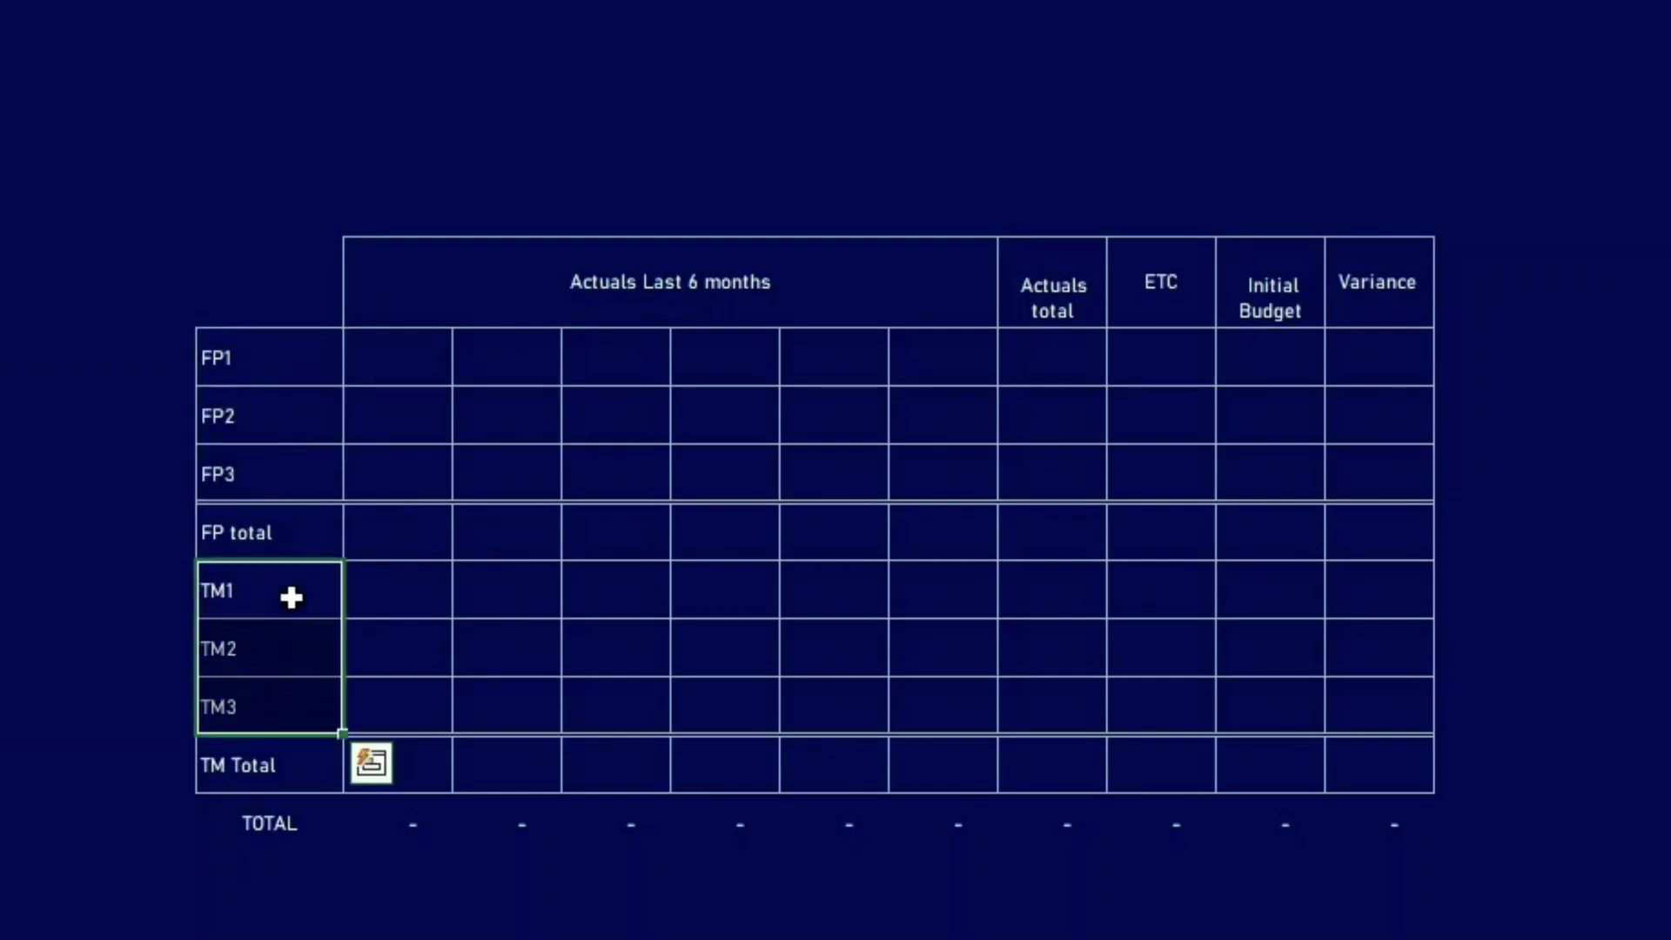
{"action": "left_click", "coordinate": [260, 532]}
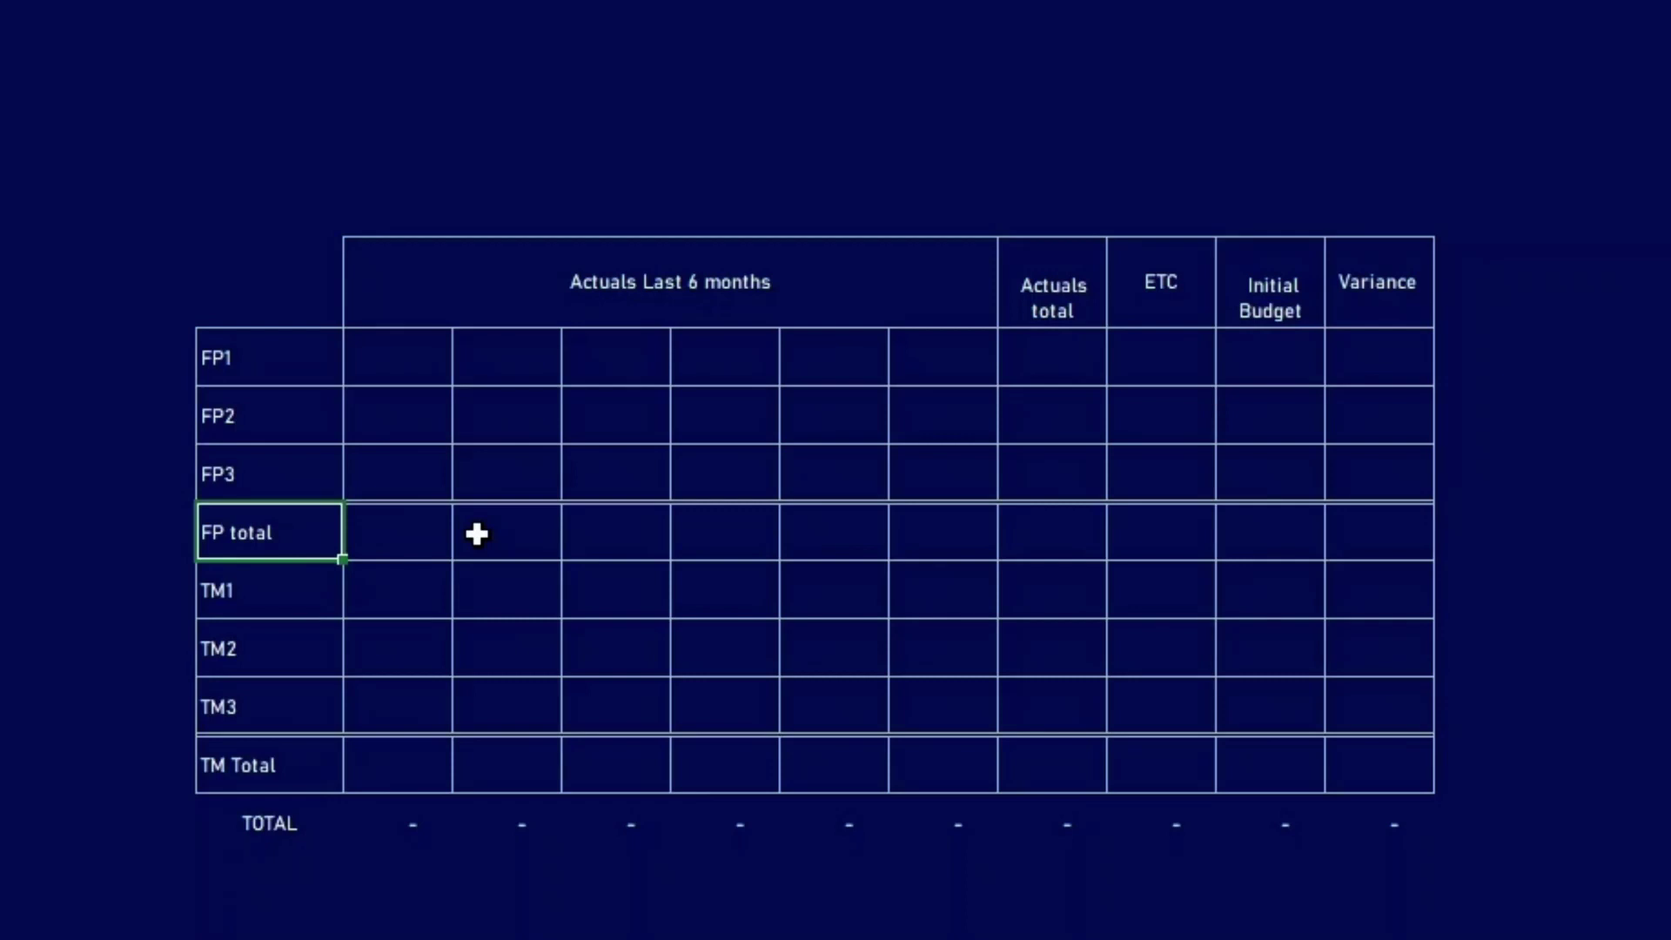
- Link FP1's first monthly actual in H11 to Budget!K12 and fill the formula across the six months to M11
{"action": "left_click", "coordinate": [386, 376]}
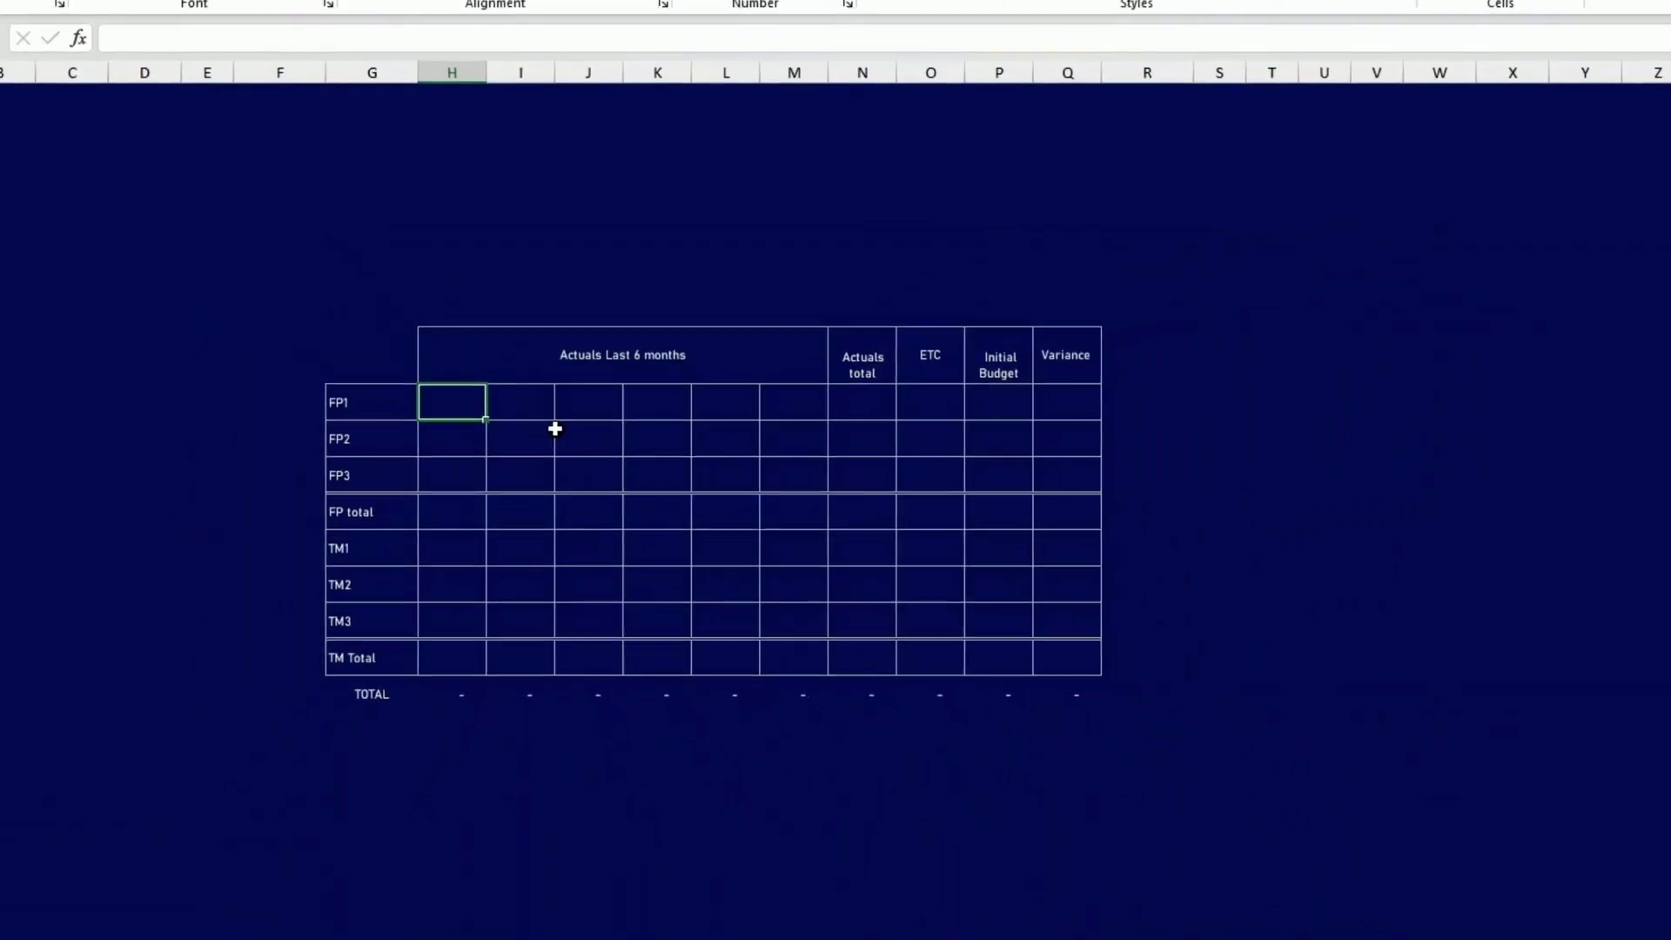
{"action": "type", "text": "="}
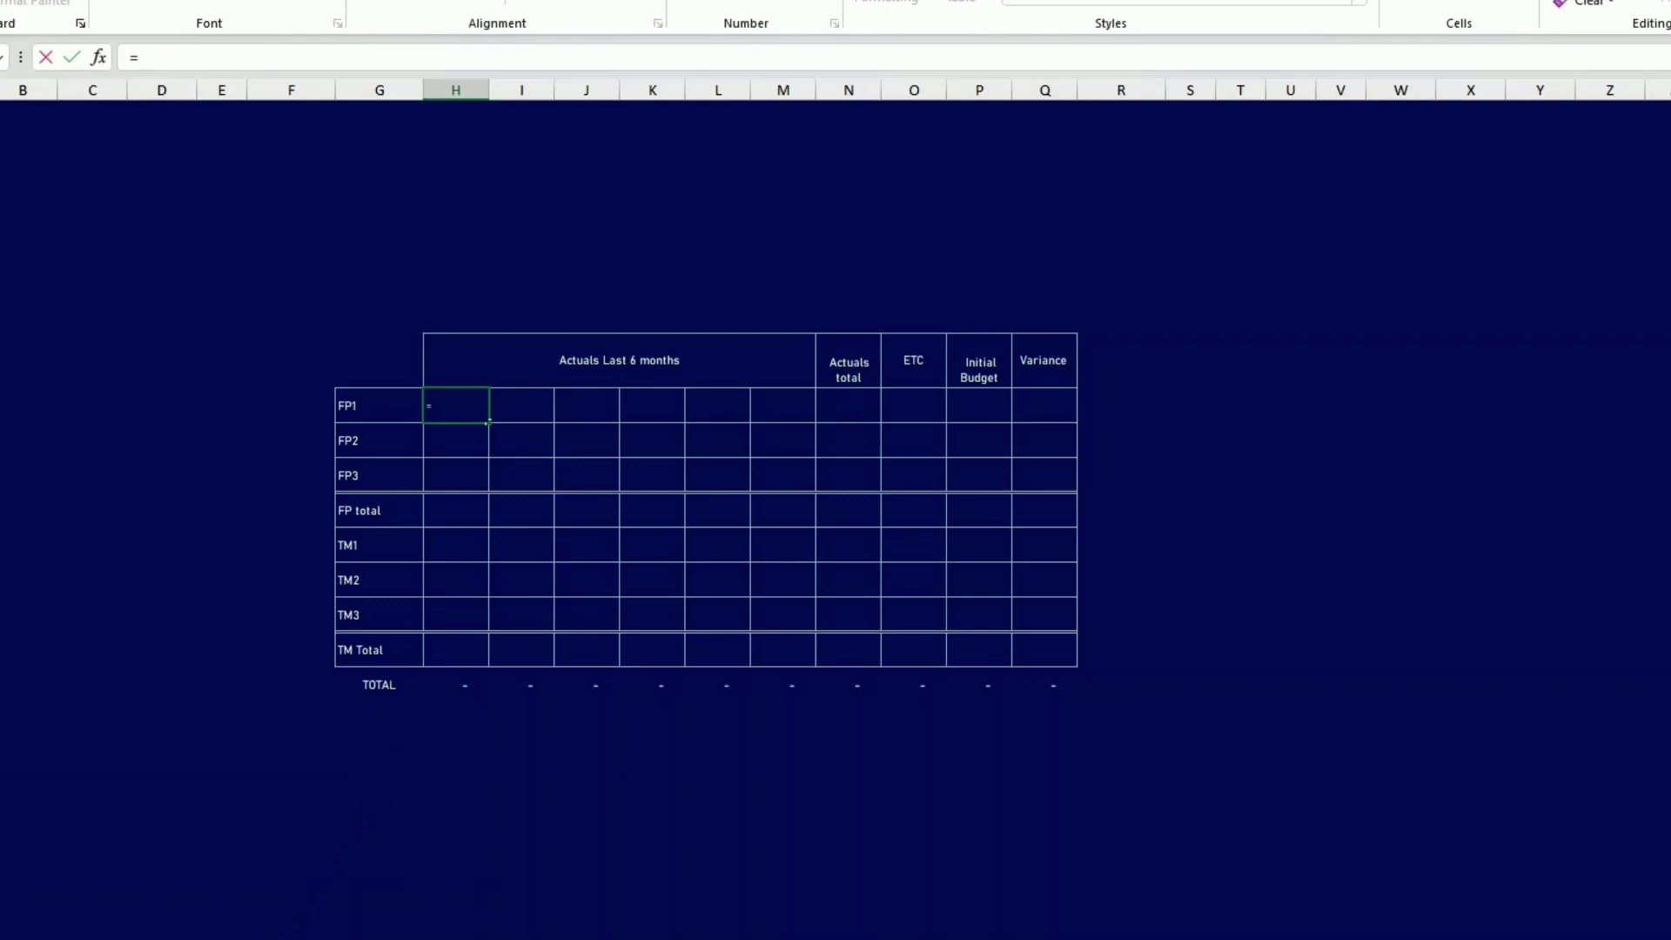
{"action": "key", "text": "ctrl+Page_Up"}
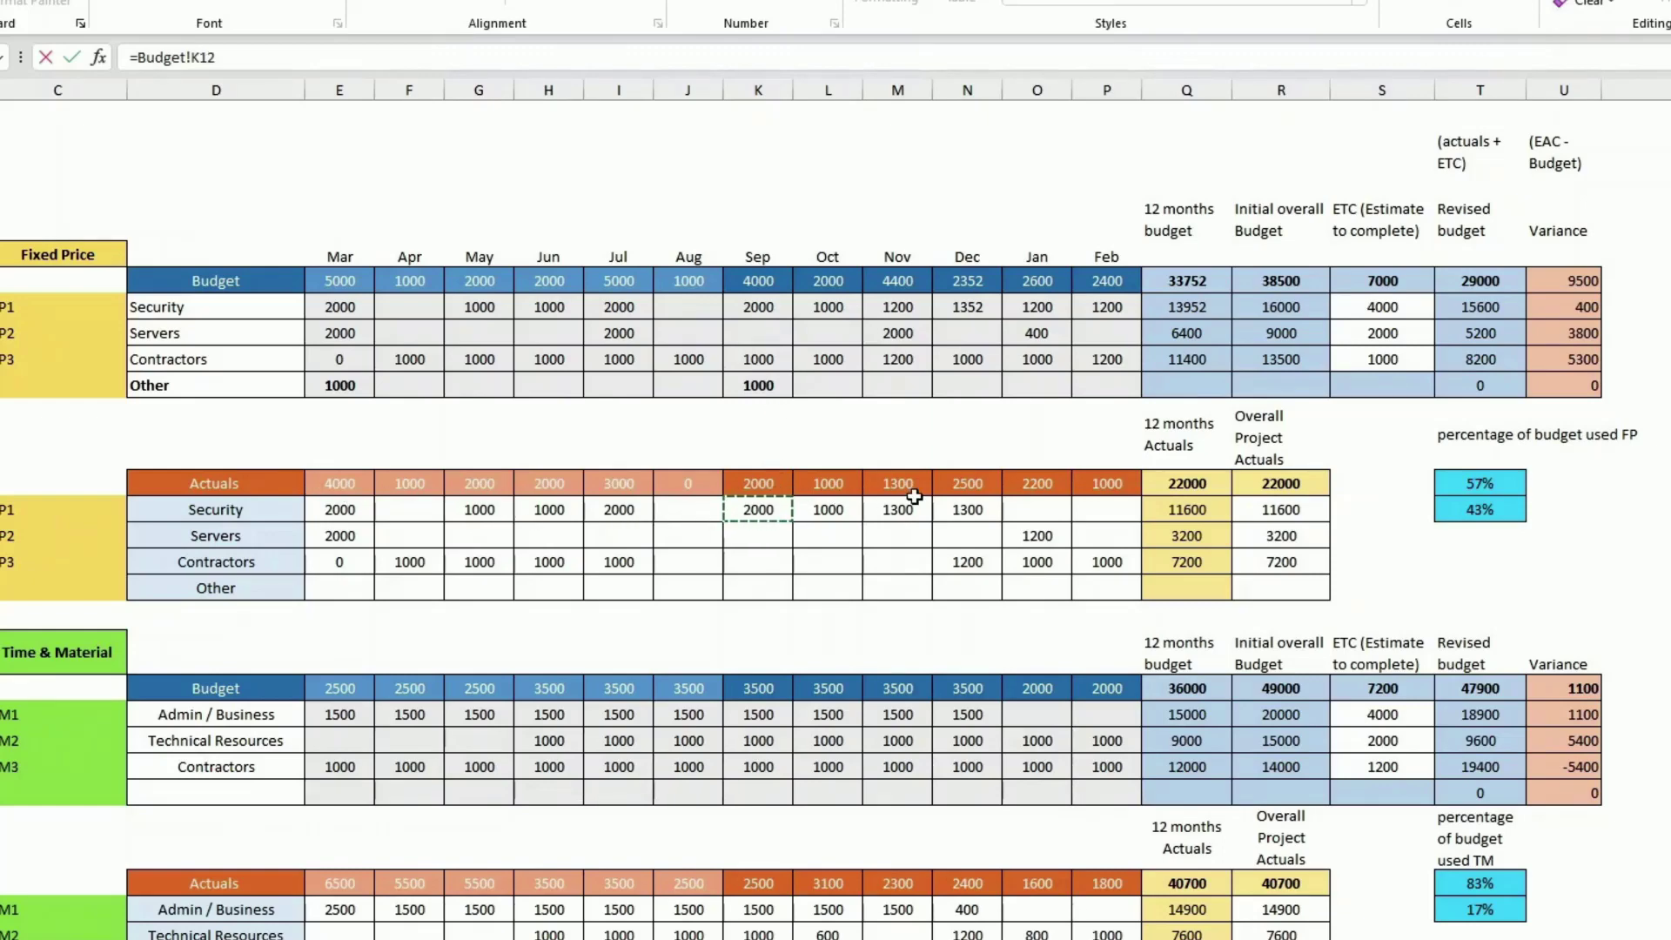
{"action": "key", "text": "Return"}
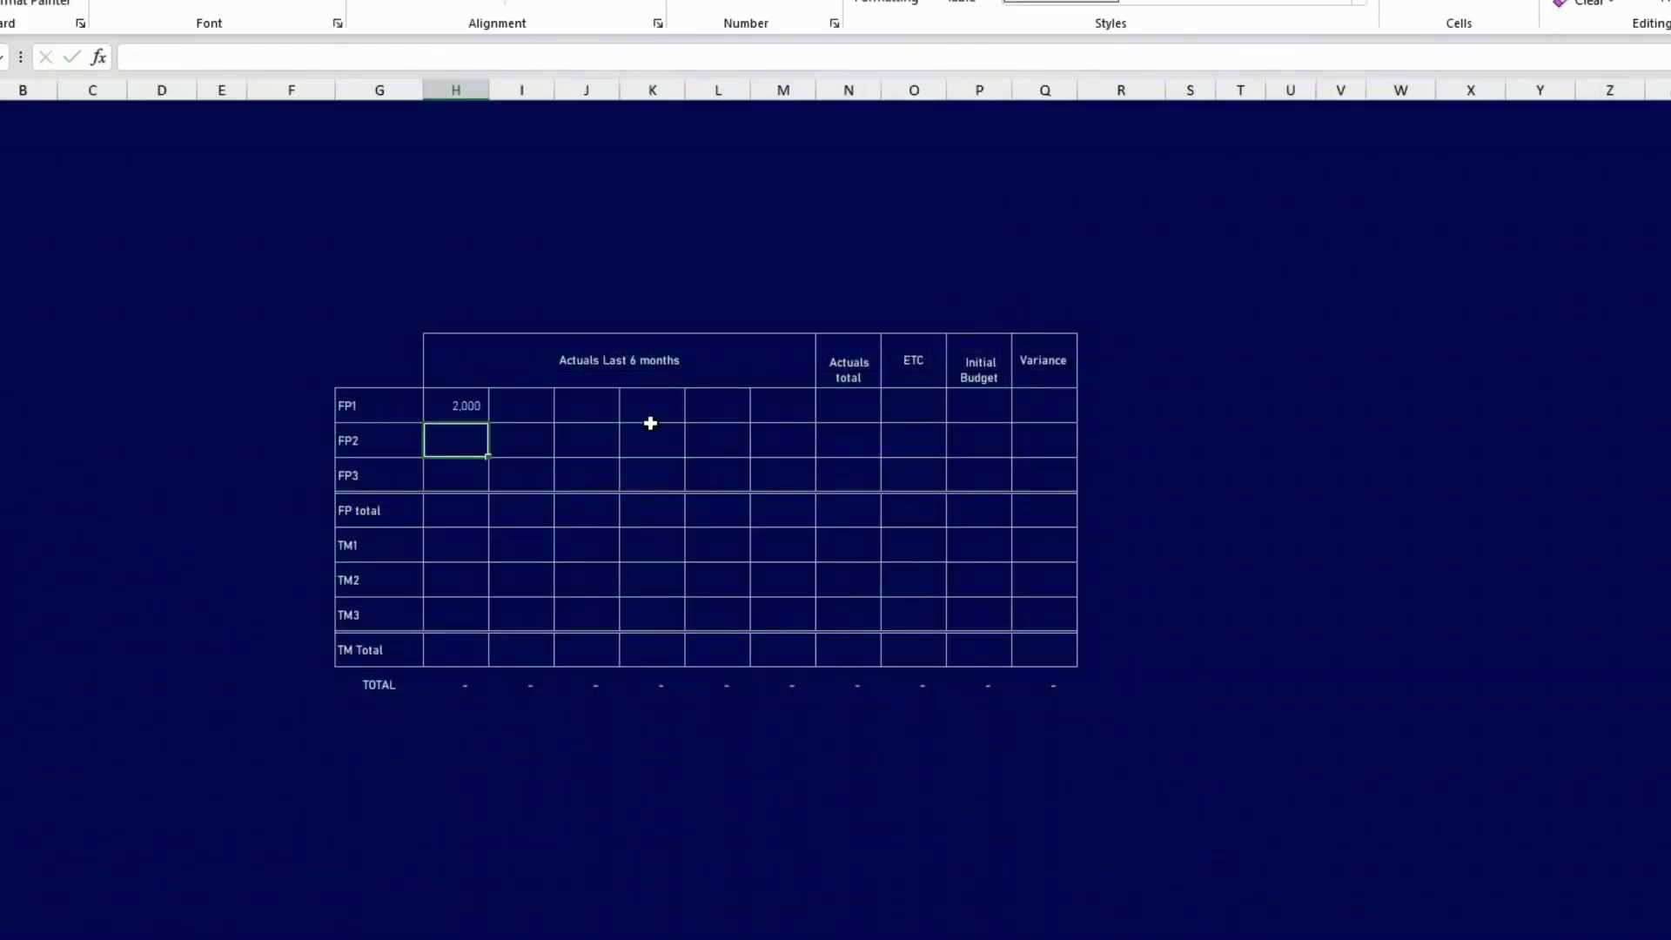
{"action": "left_click", "coordinate": [476, 405]}
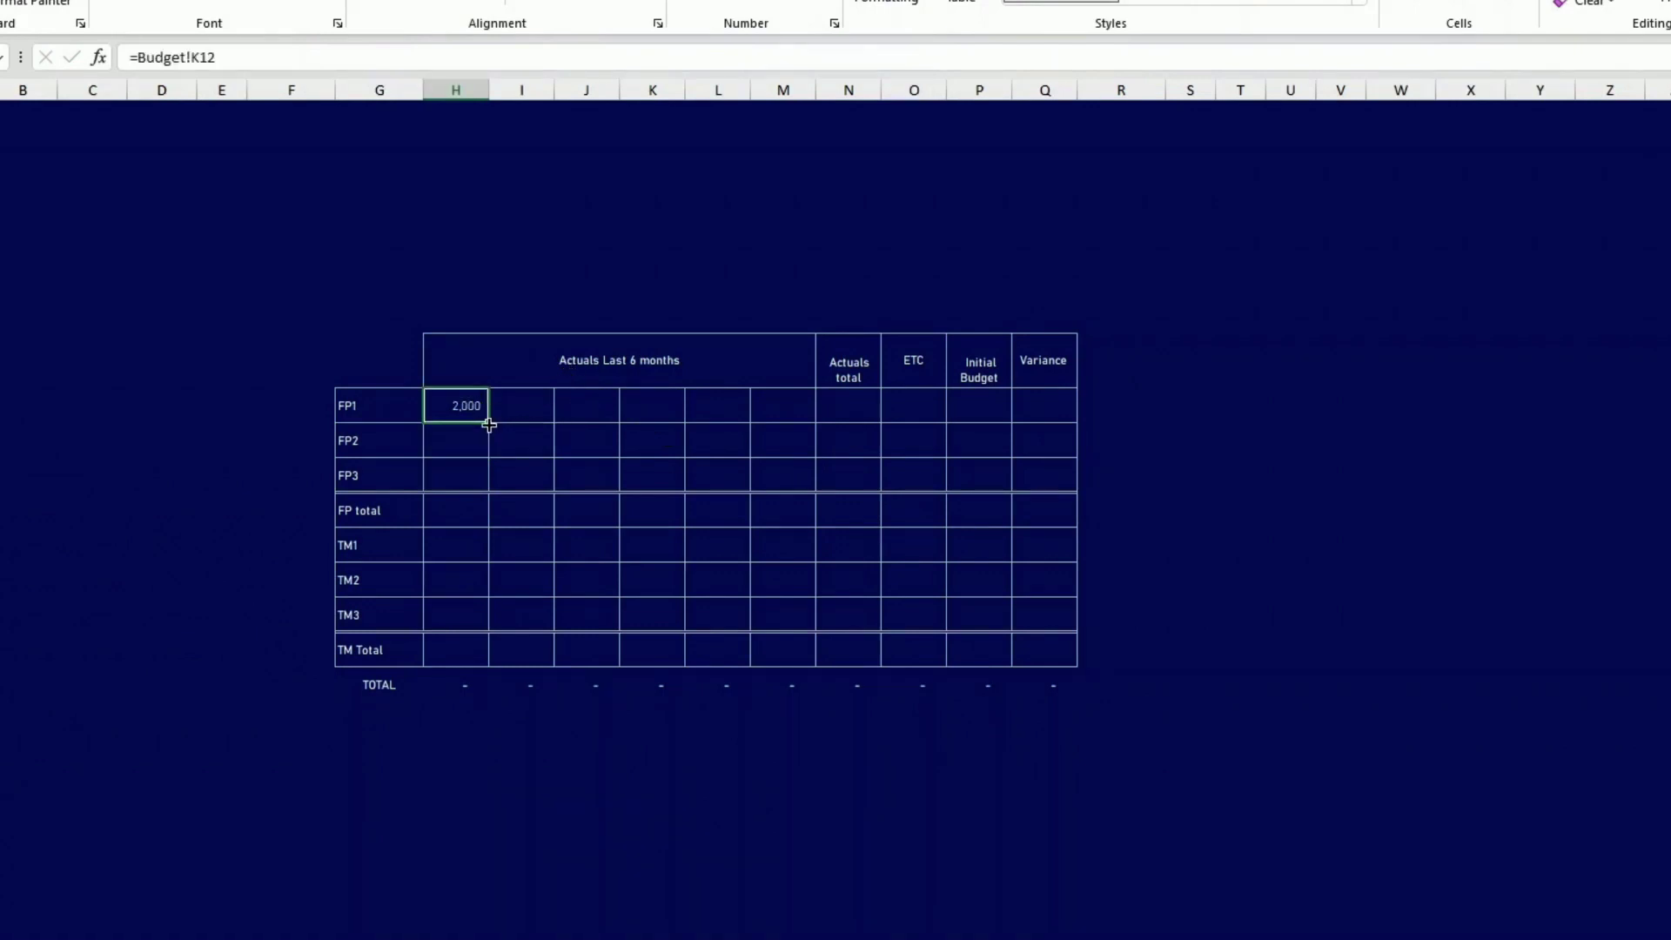
{"action": "left_click_drag", "start_coordinate": [487, 422], "coordinate": [801, 420]}
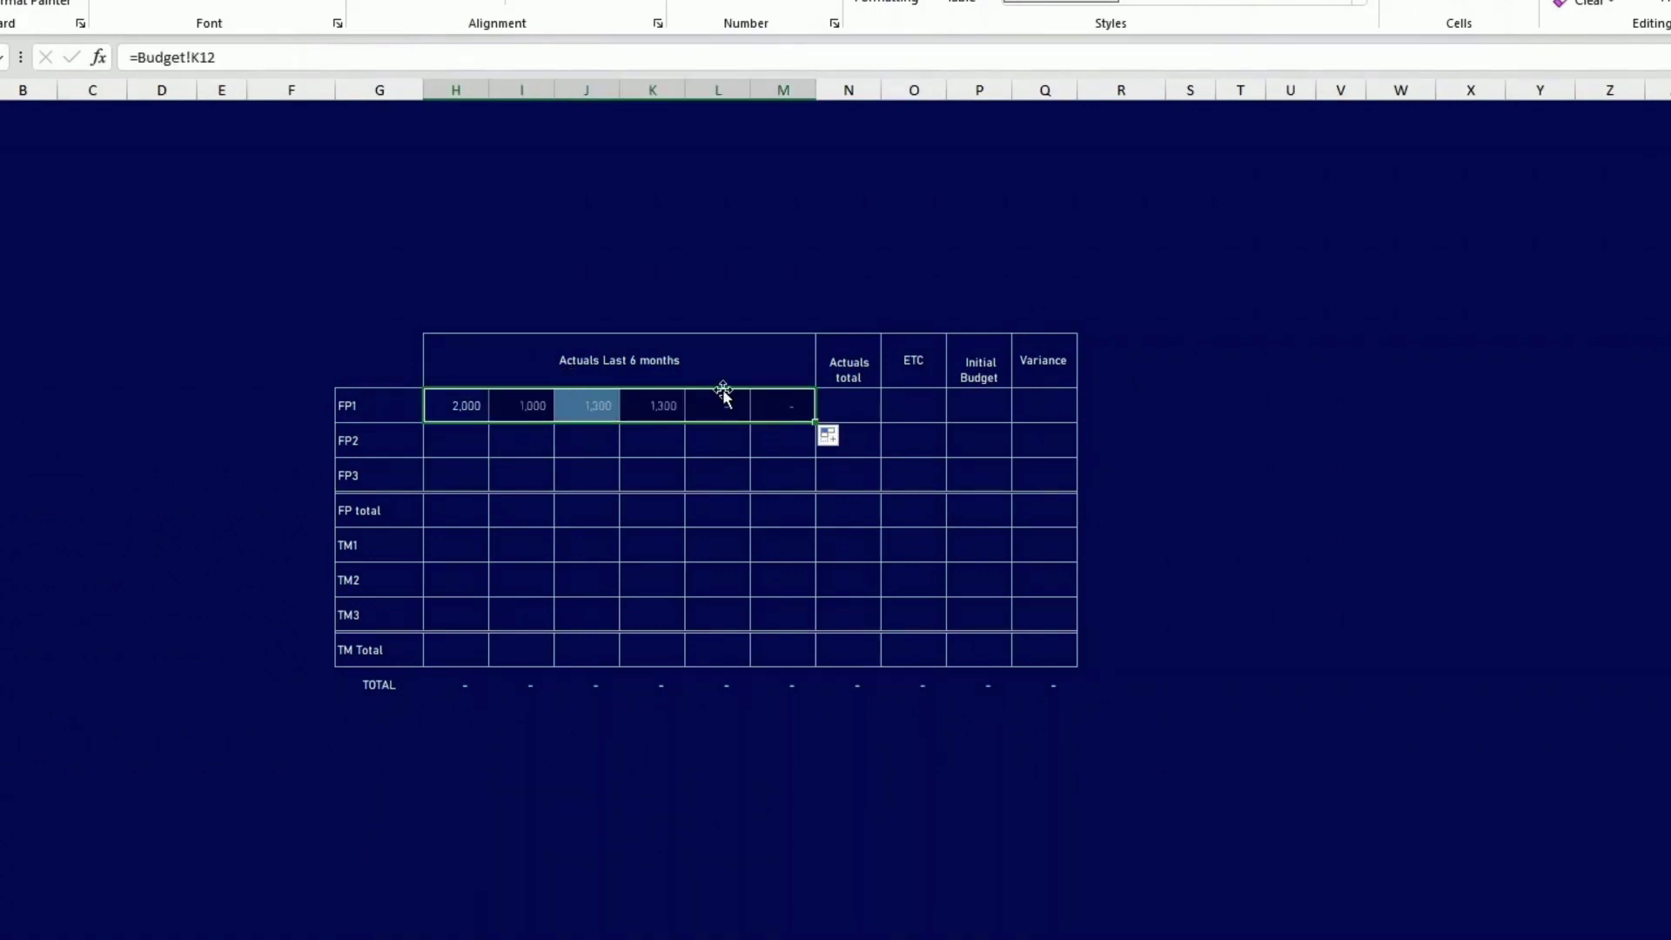
- Link FP1's Actuals total in N11 to the Security overall project actuals in Budget!R12
{"action": "left_click", "coordinate": [854, 406]}
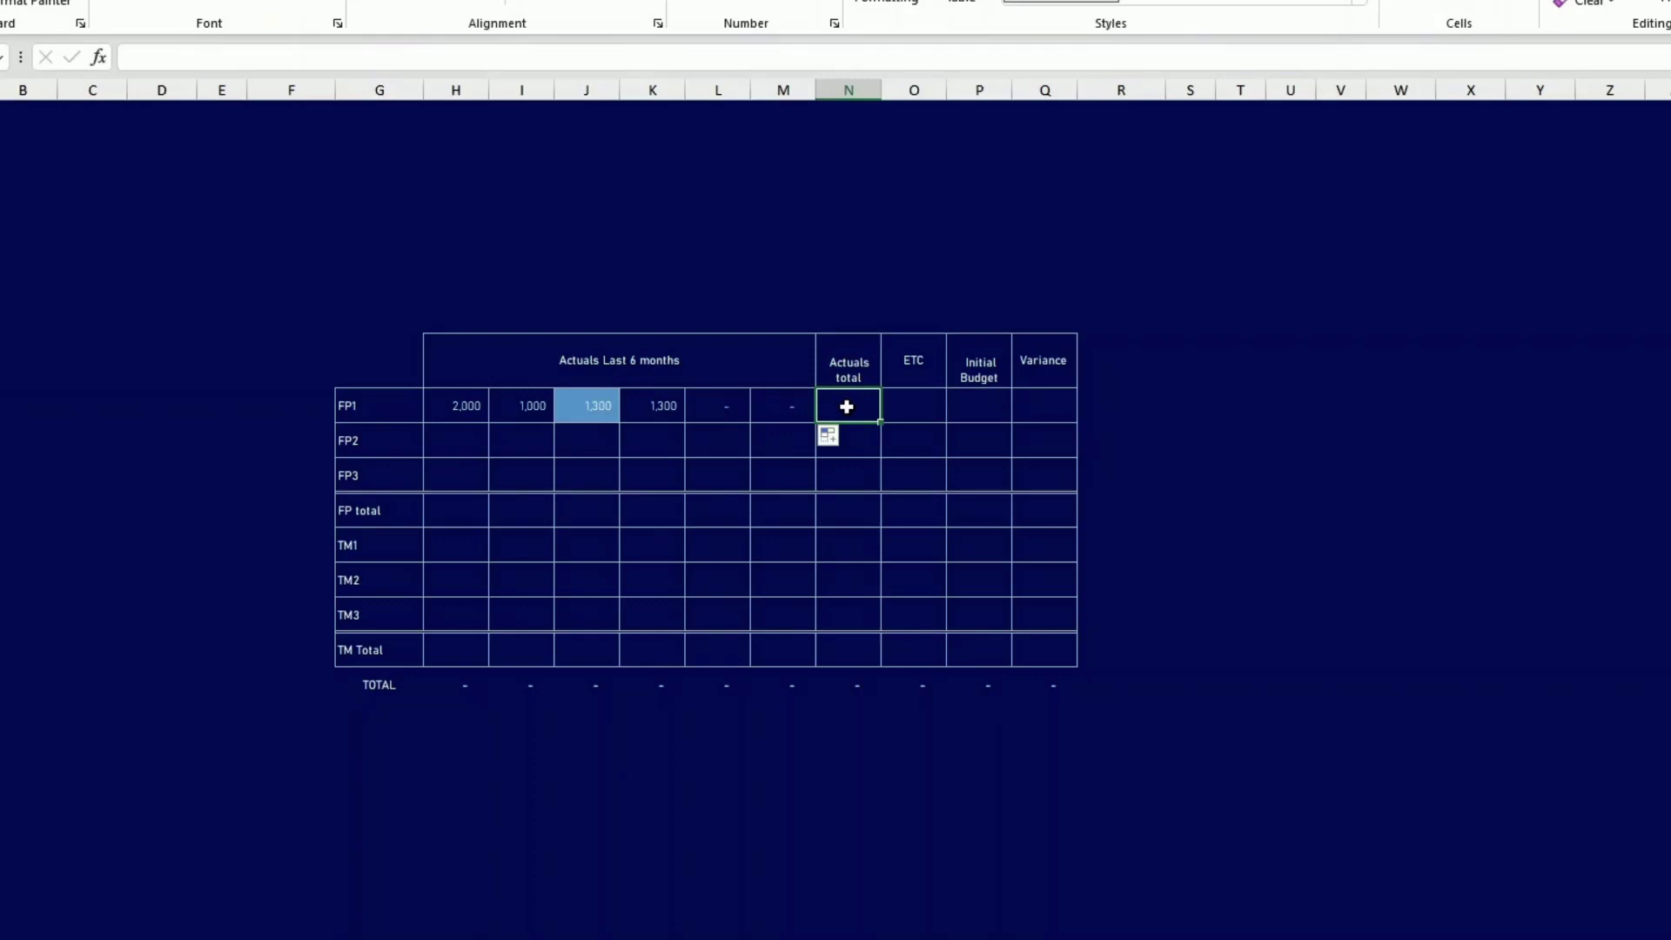
{"action": "type", "text": "="}
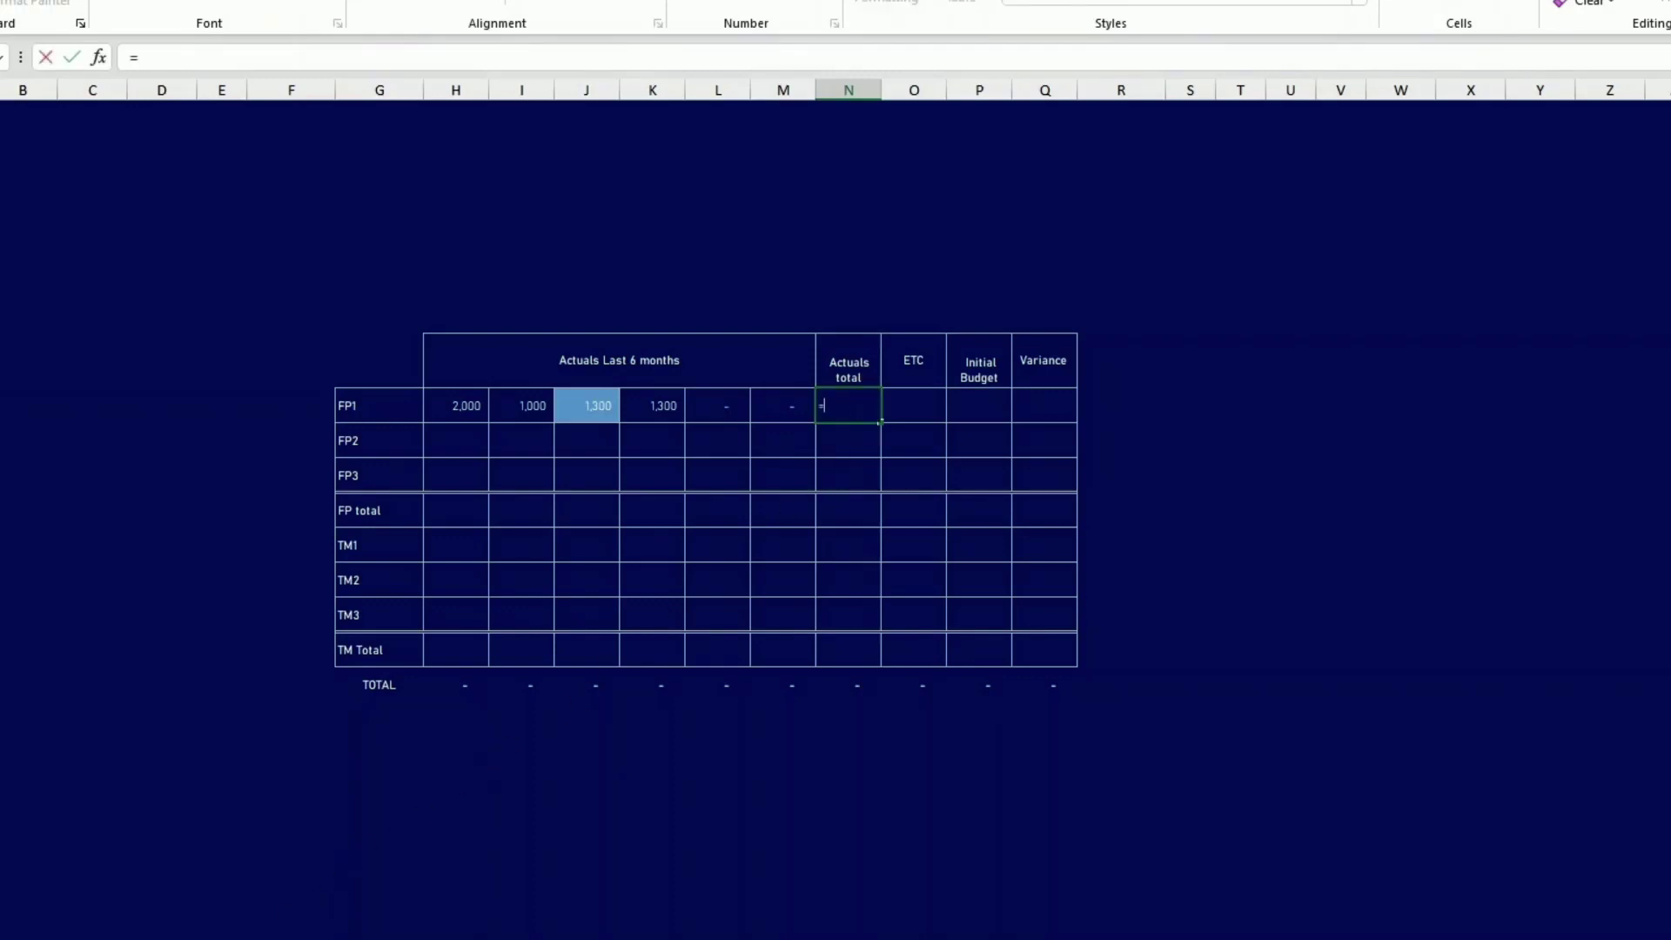
{"action": "key", "text": "ctrl+Page_Up"}
{"action": "left_click", "coordinate": [1186, 509]}
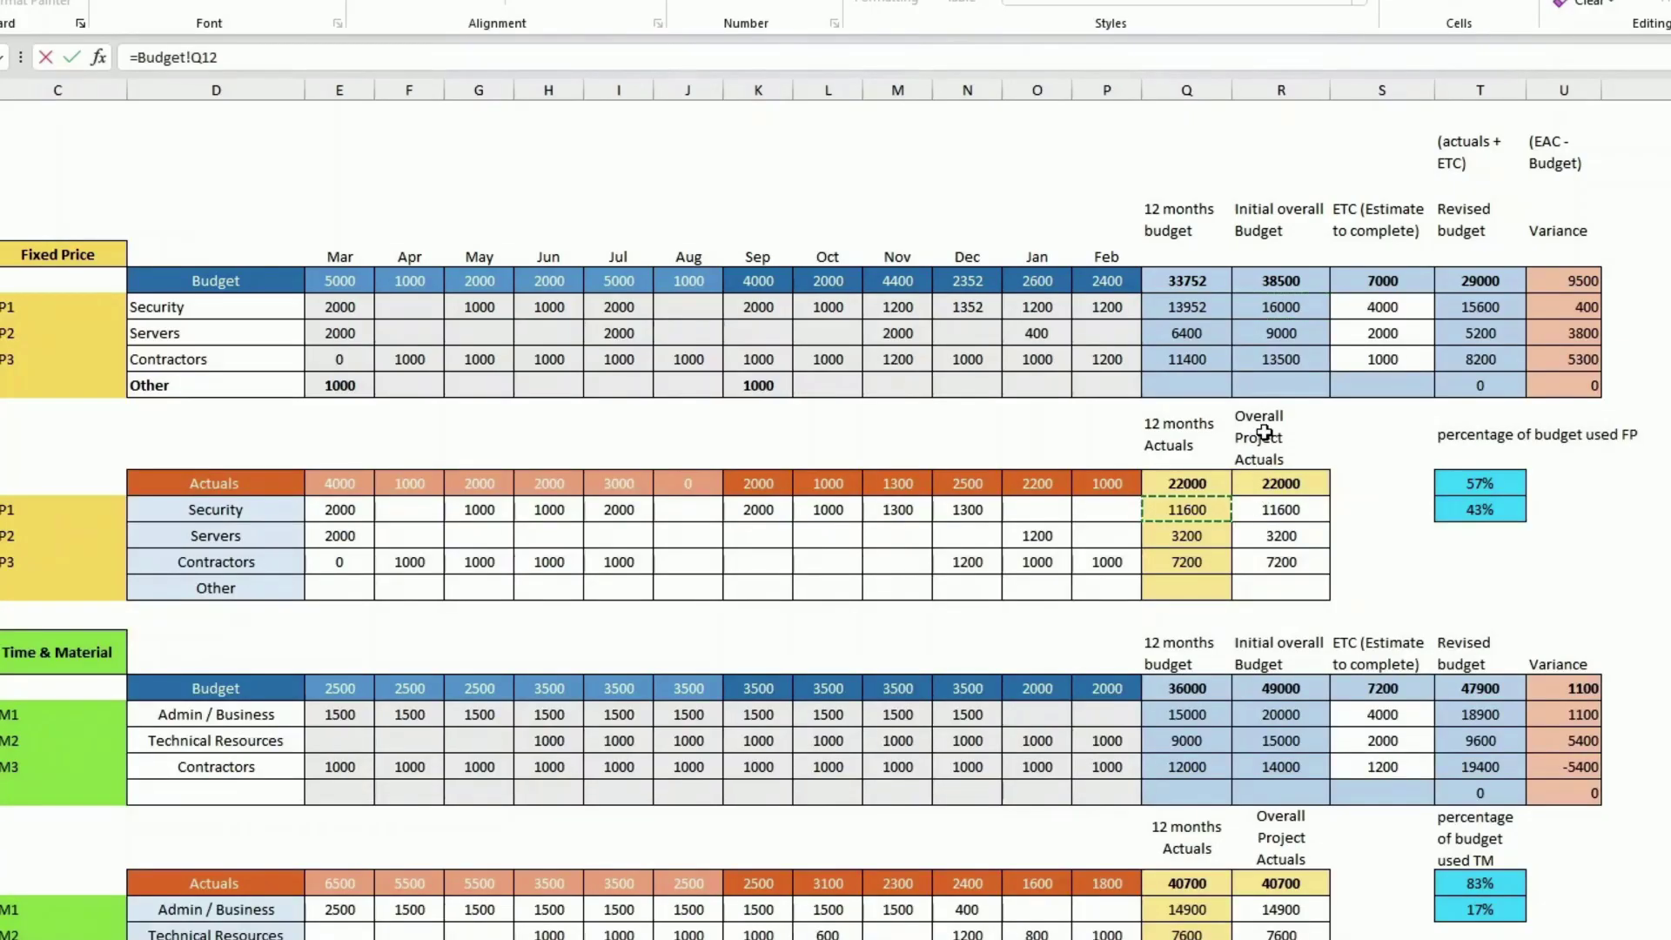
{"action": "left_click", "coordinate": [1279, 509]}
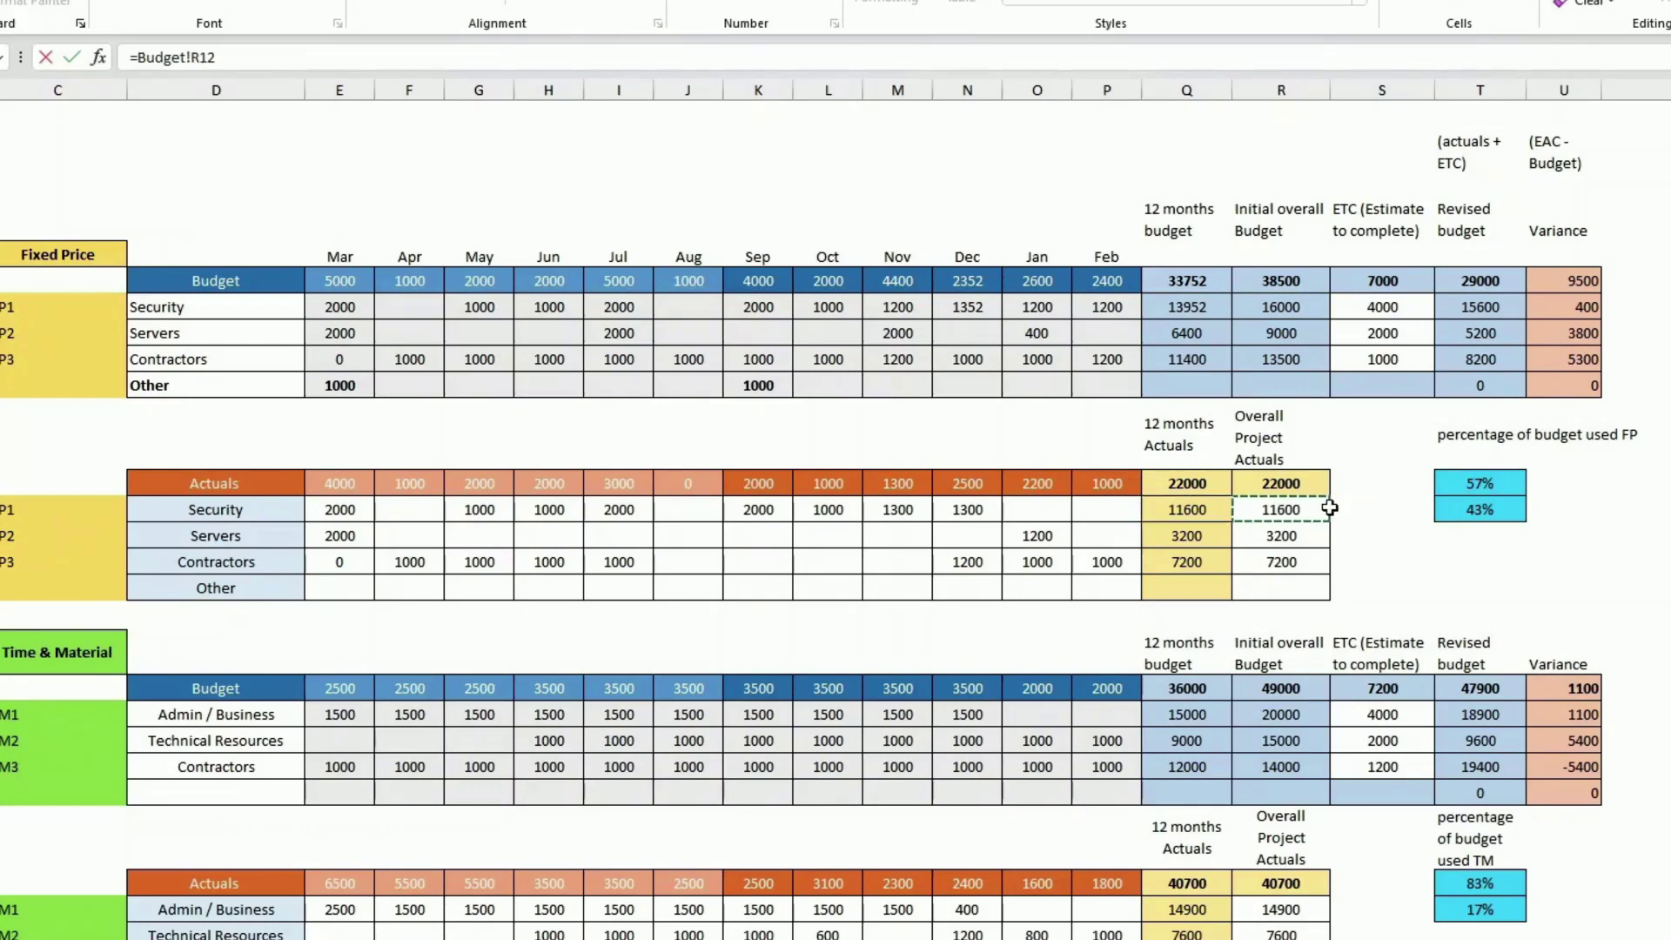
{"action": "key", "text": "Return"}
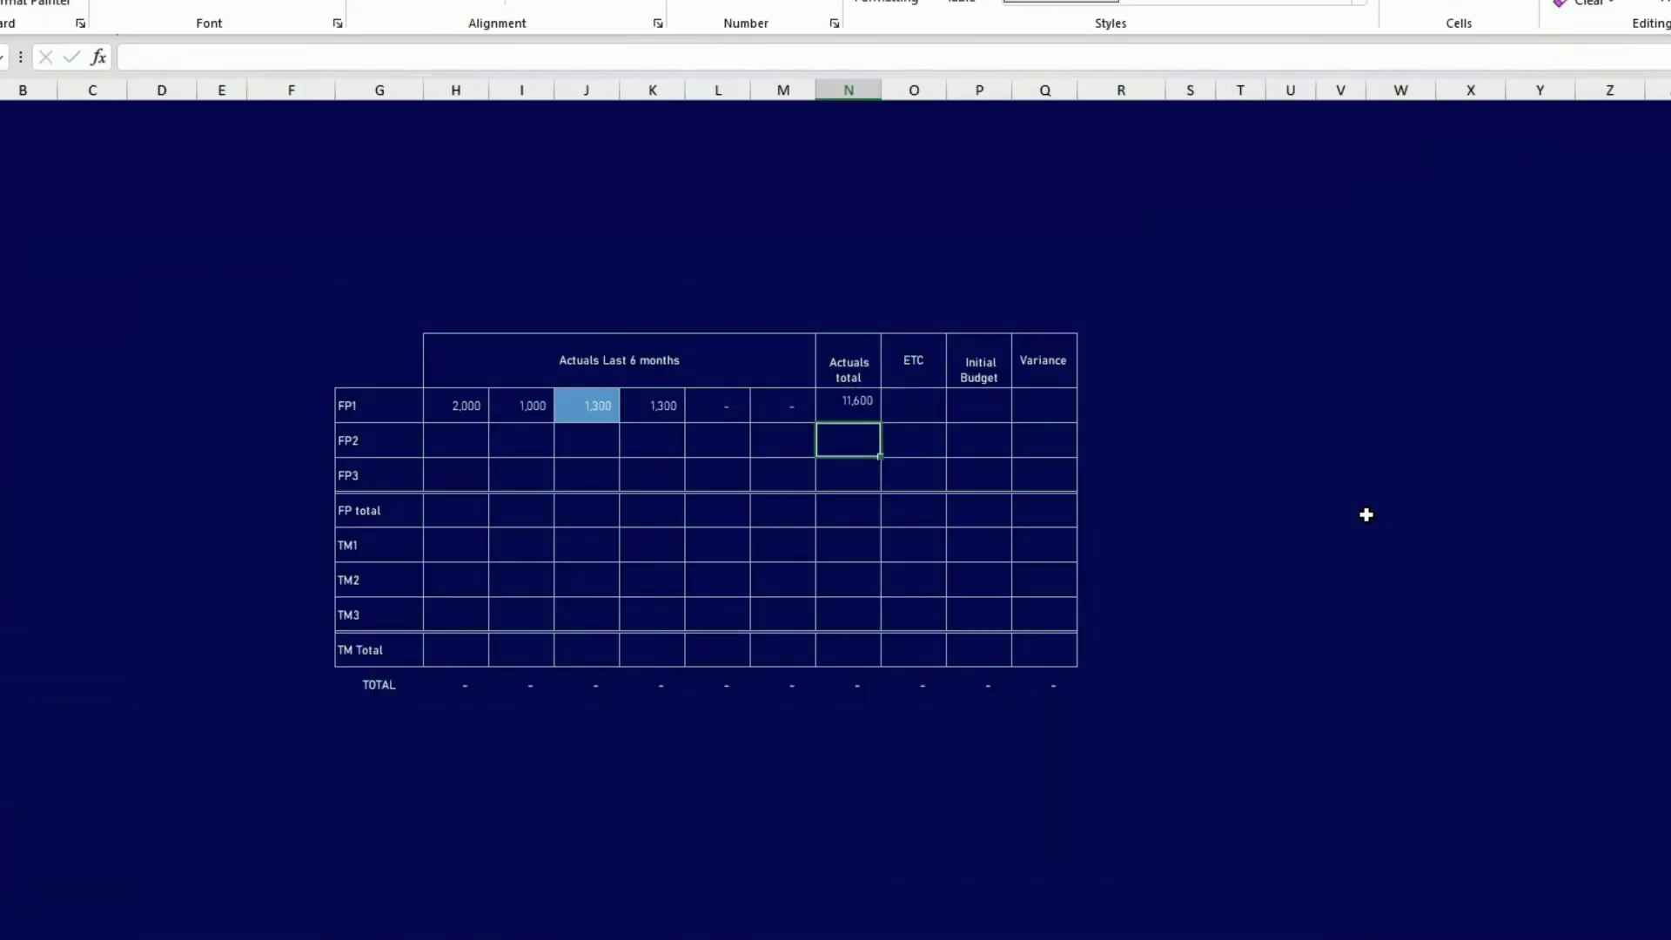
- Link FP1's ETC cell O11 to the Security estimate to complete in Budget!S6
{"action": "left_click", "coordinate": [923, 407]}
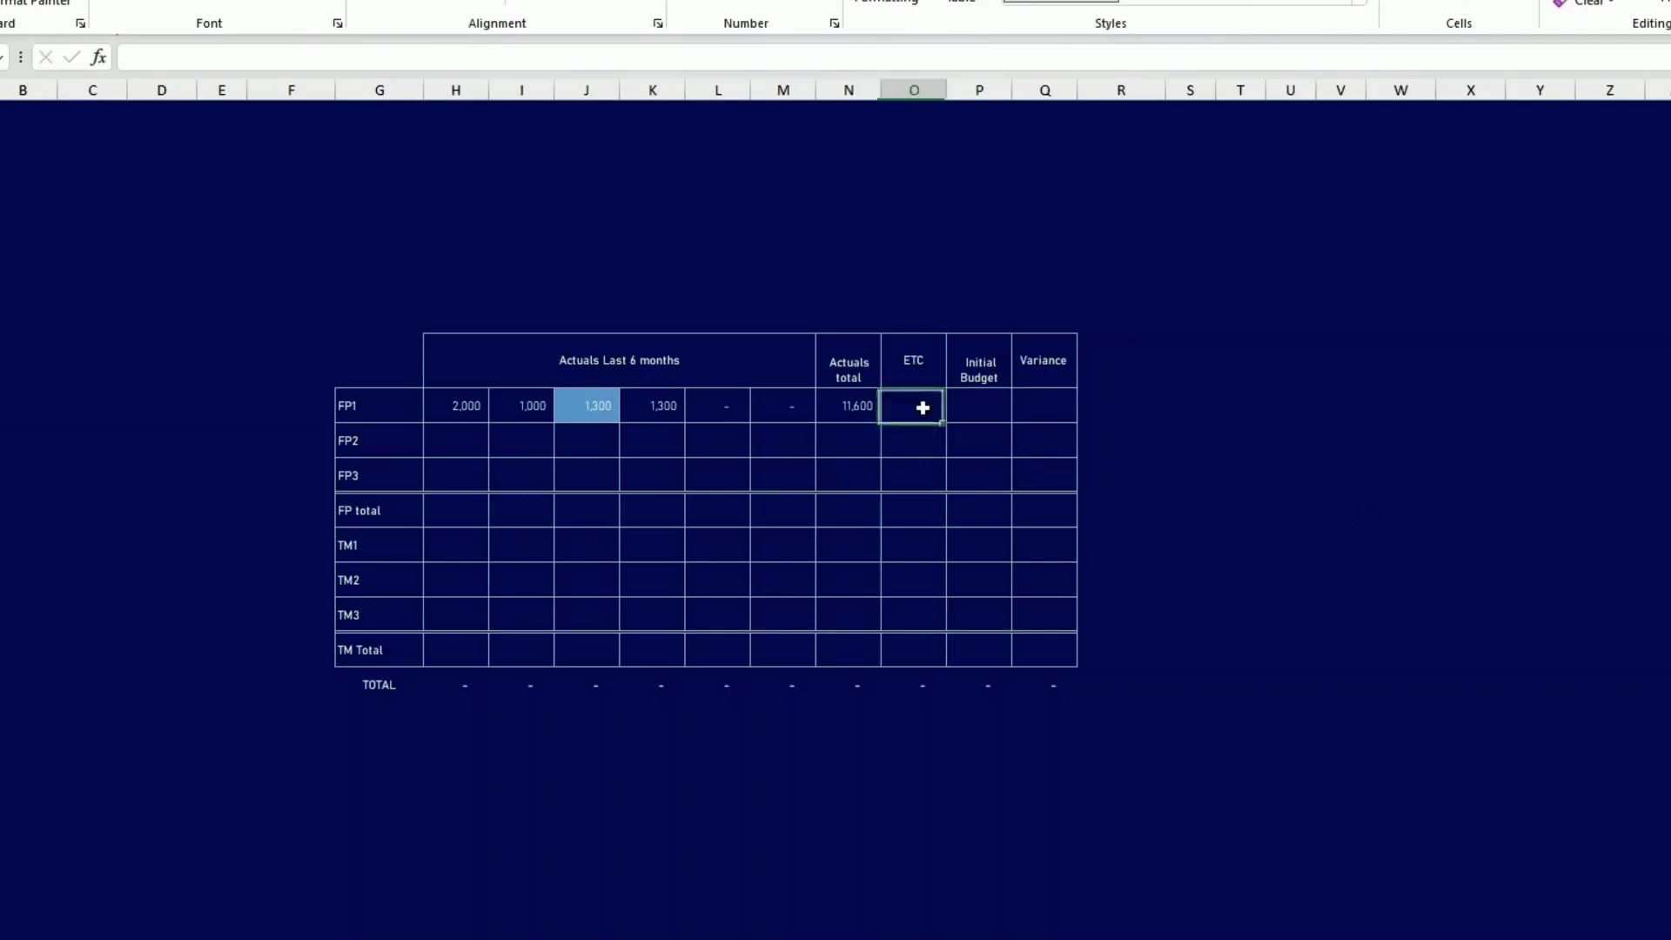
{"action": "type", "text": "="}
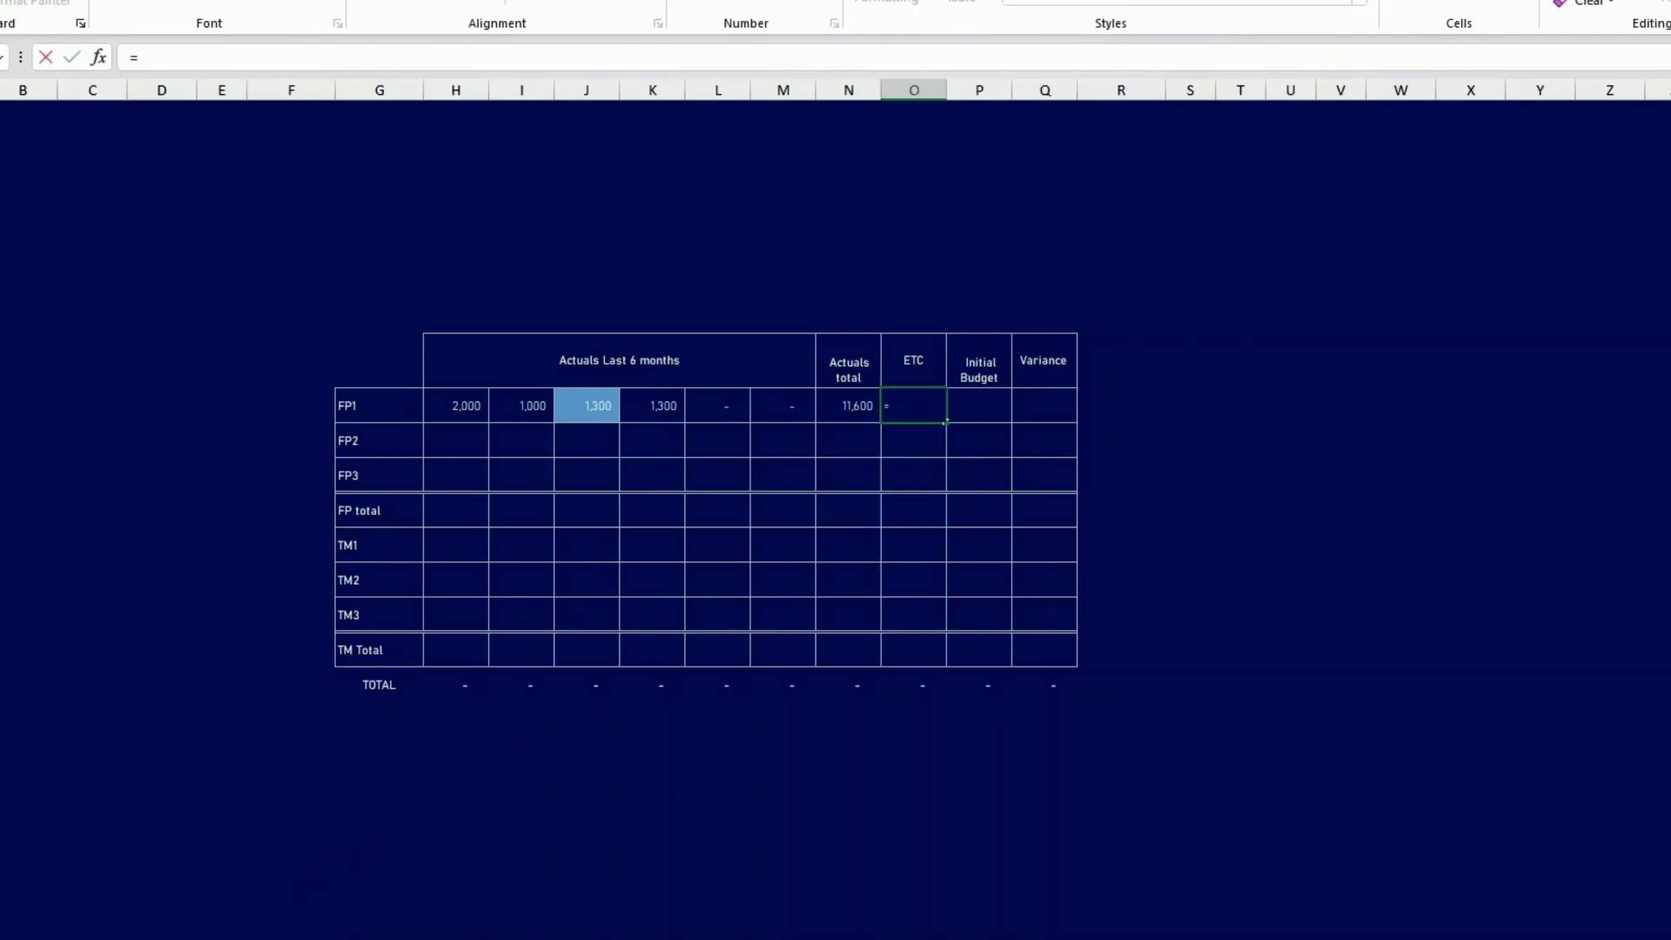
{"action": "left_click", "coordinate": [600, 938]}
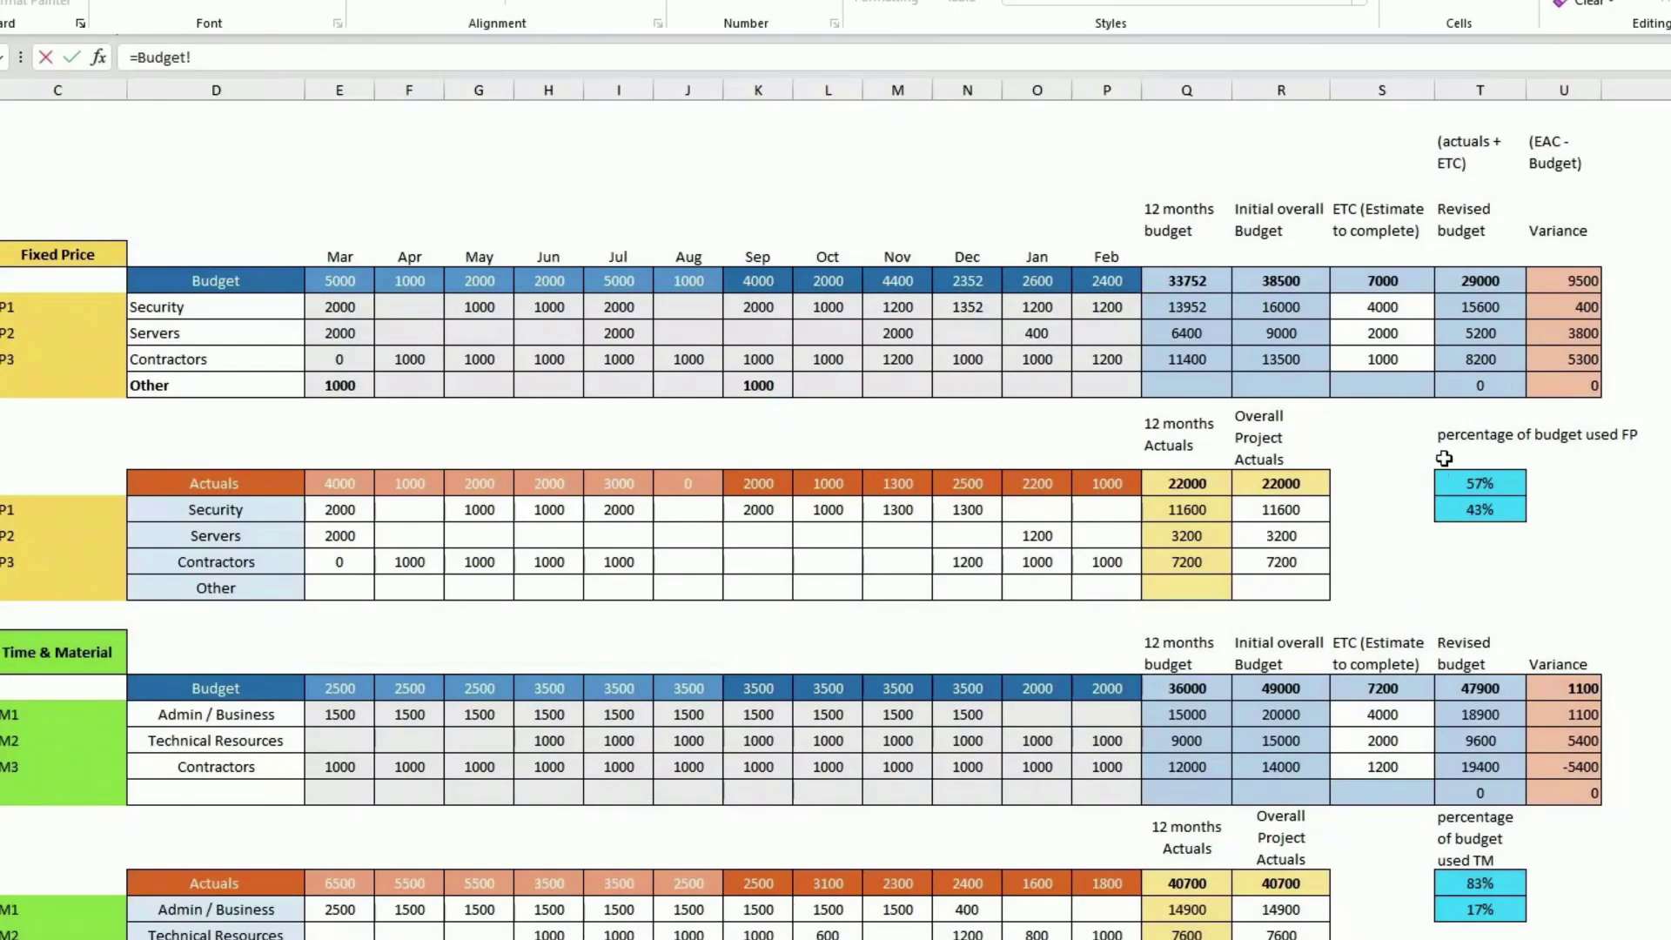
{"action": "left_click", "coordinate": [1370, 309]}
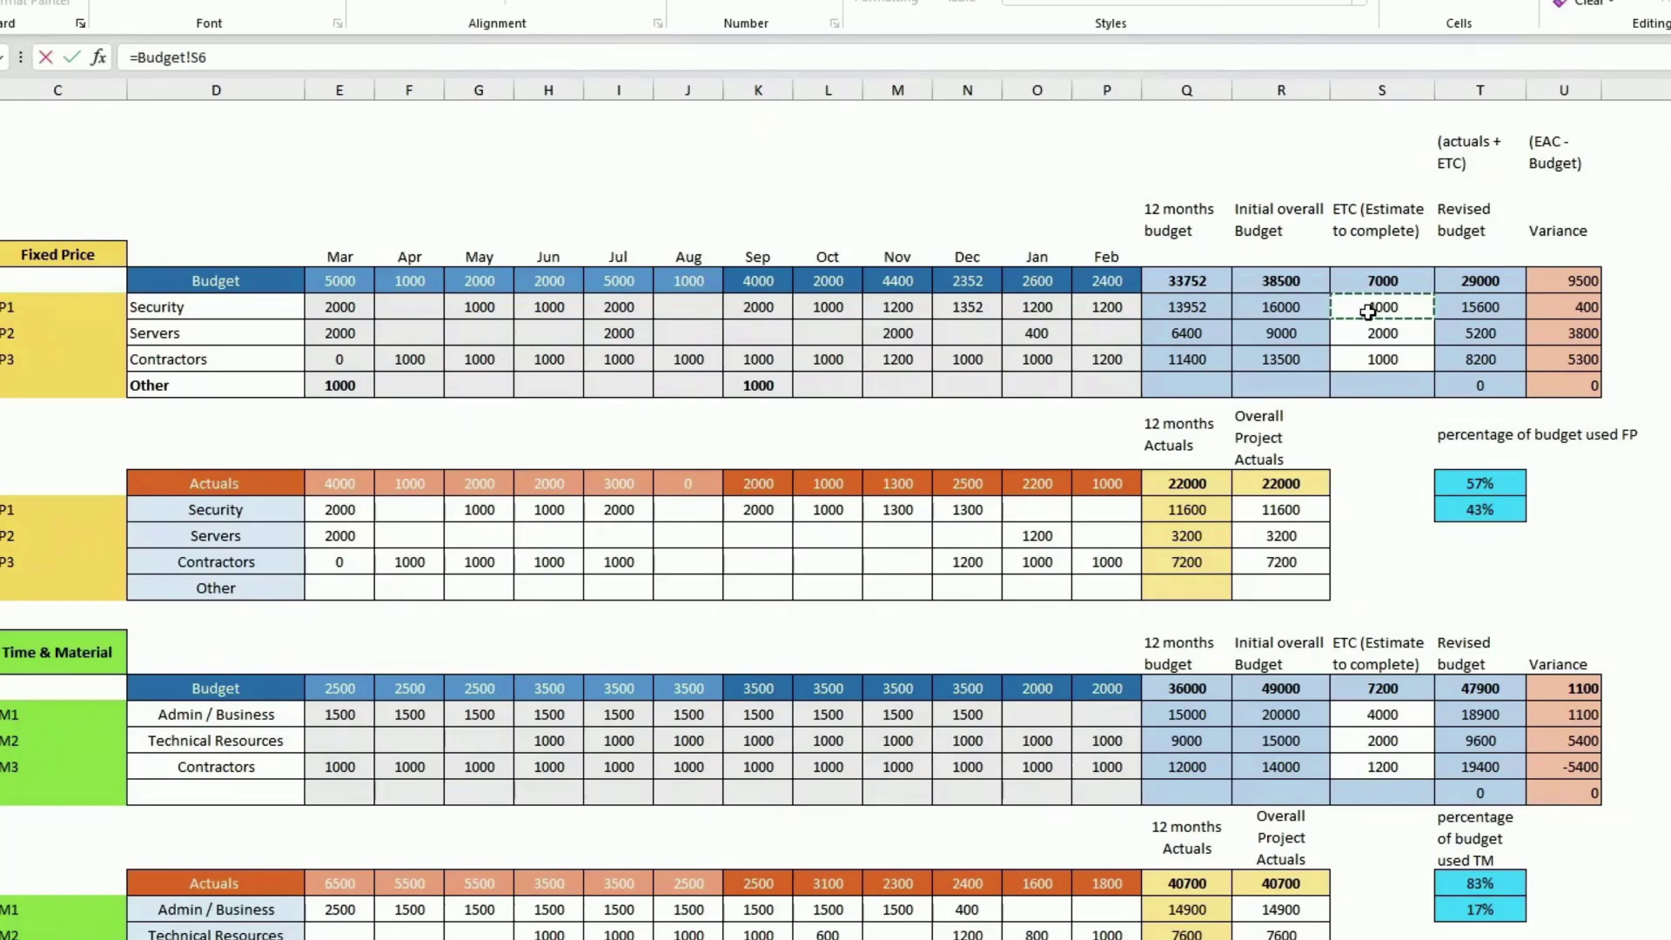
{"action": "key", "text": "Return"}
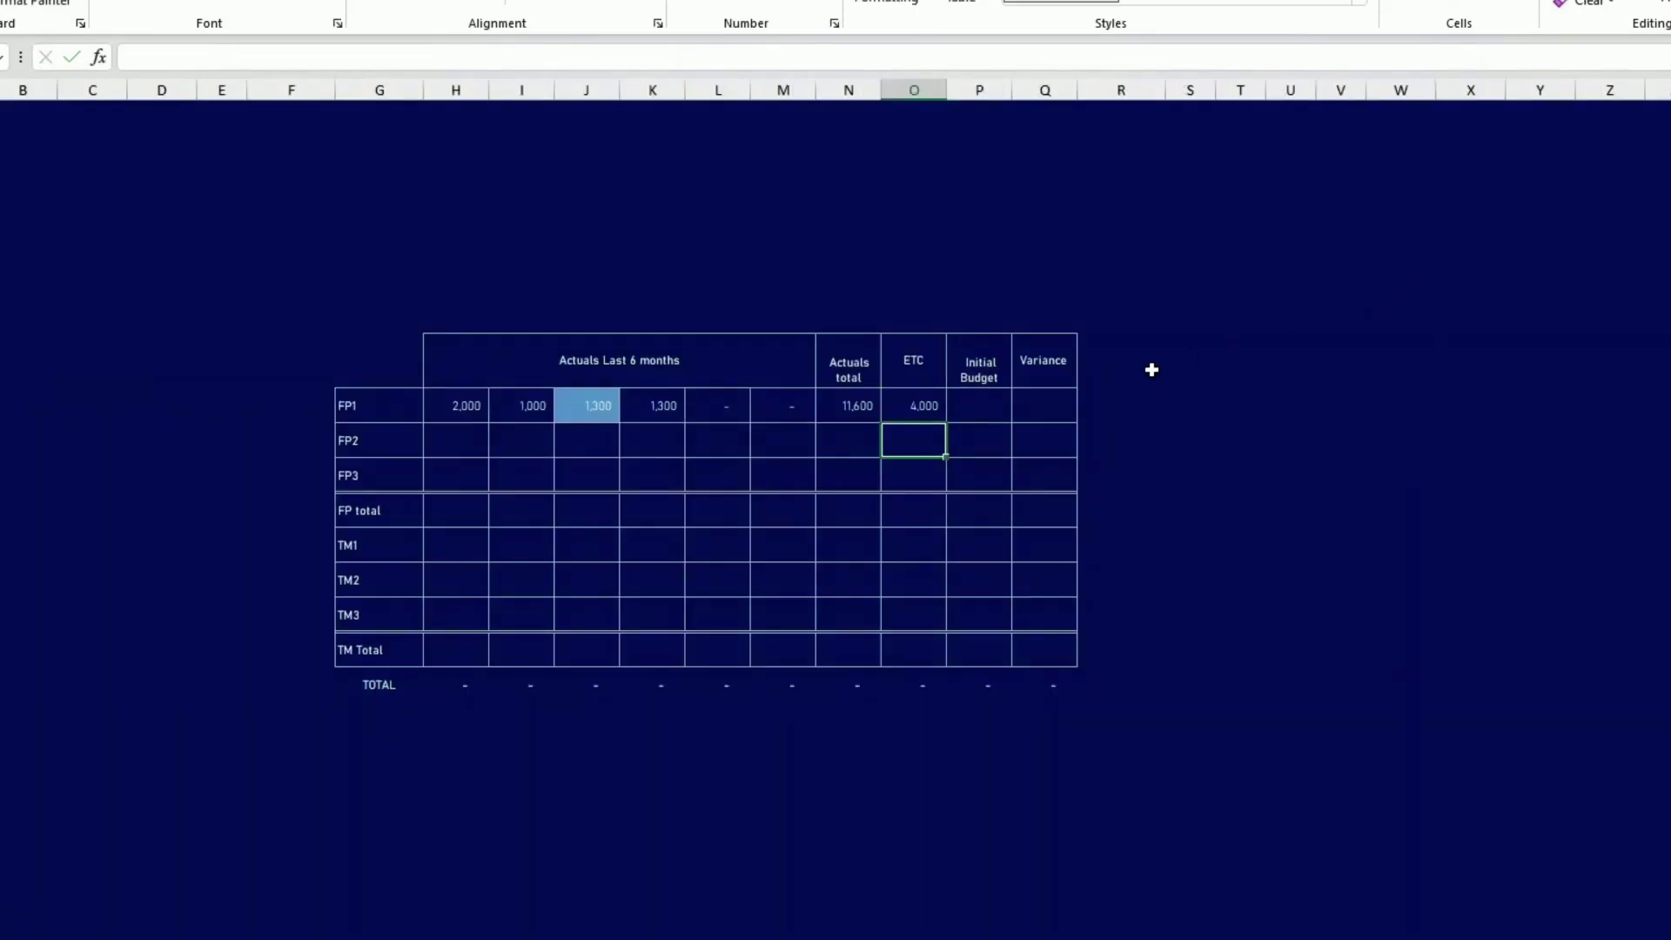
- Link FP1's Initial Budget cell P11 to the Security initial overall budget in Budget!R6
{"action": "left_click", "coordinate": [982, 402]}
{"action": "type", "text": "="}
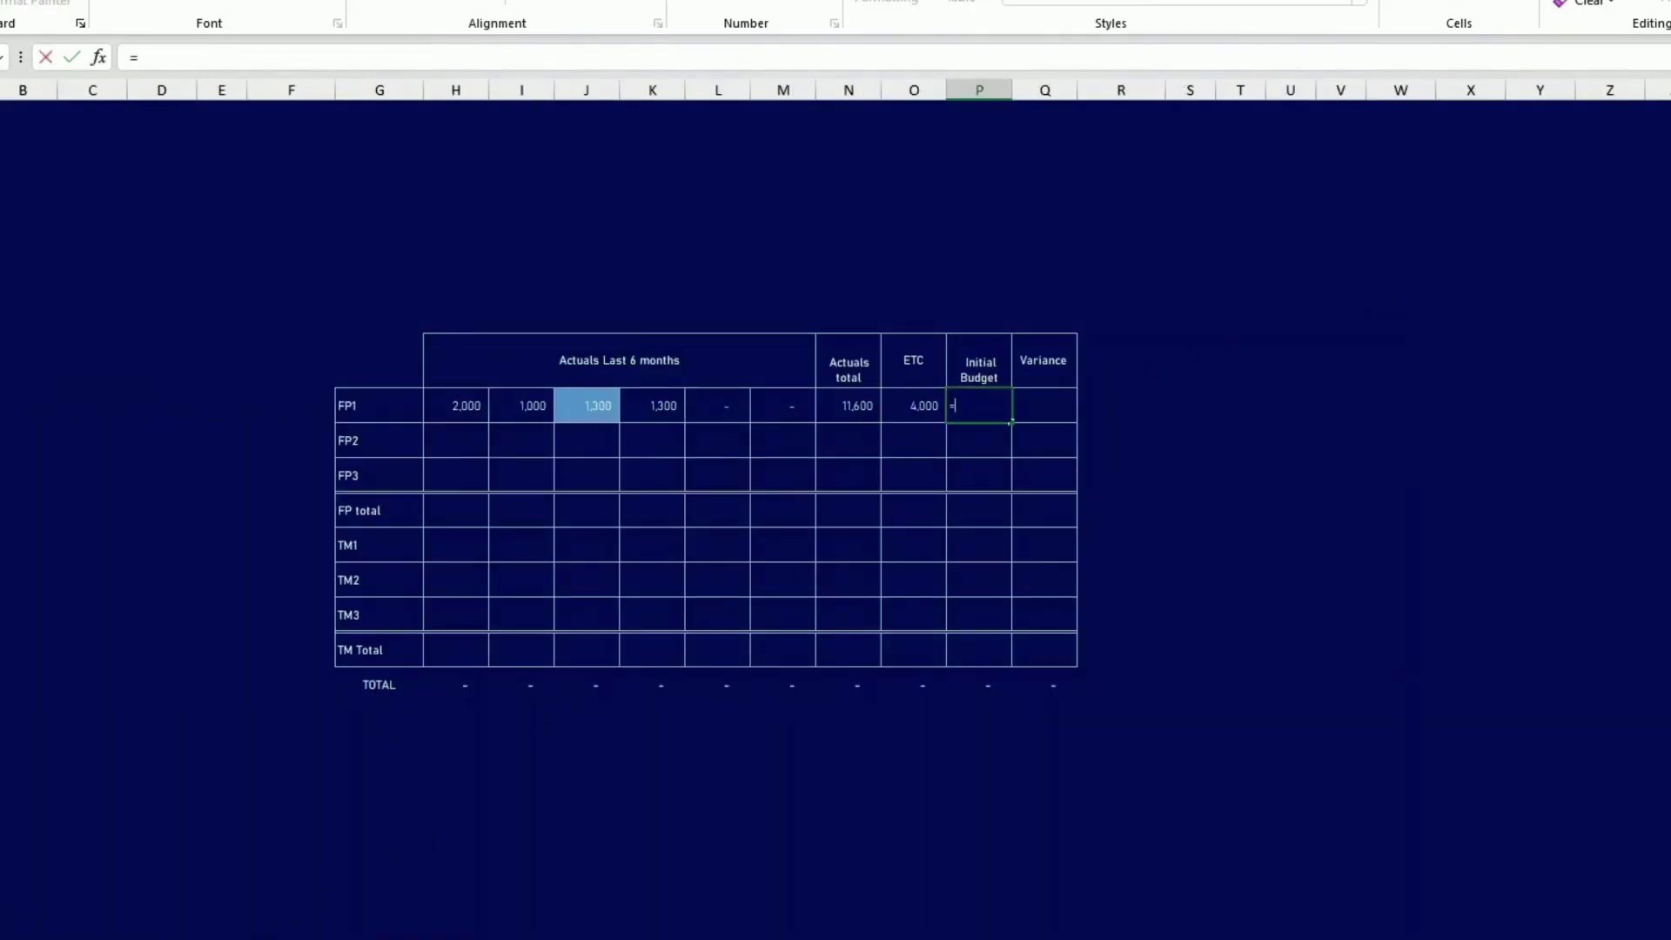
{"action": "left_click", "coordinate": [344, 912]}
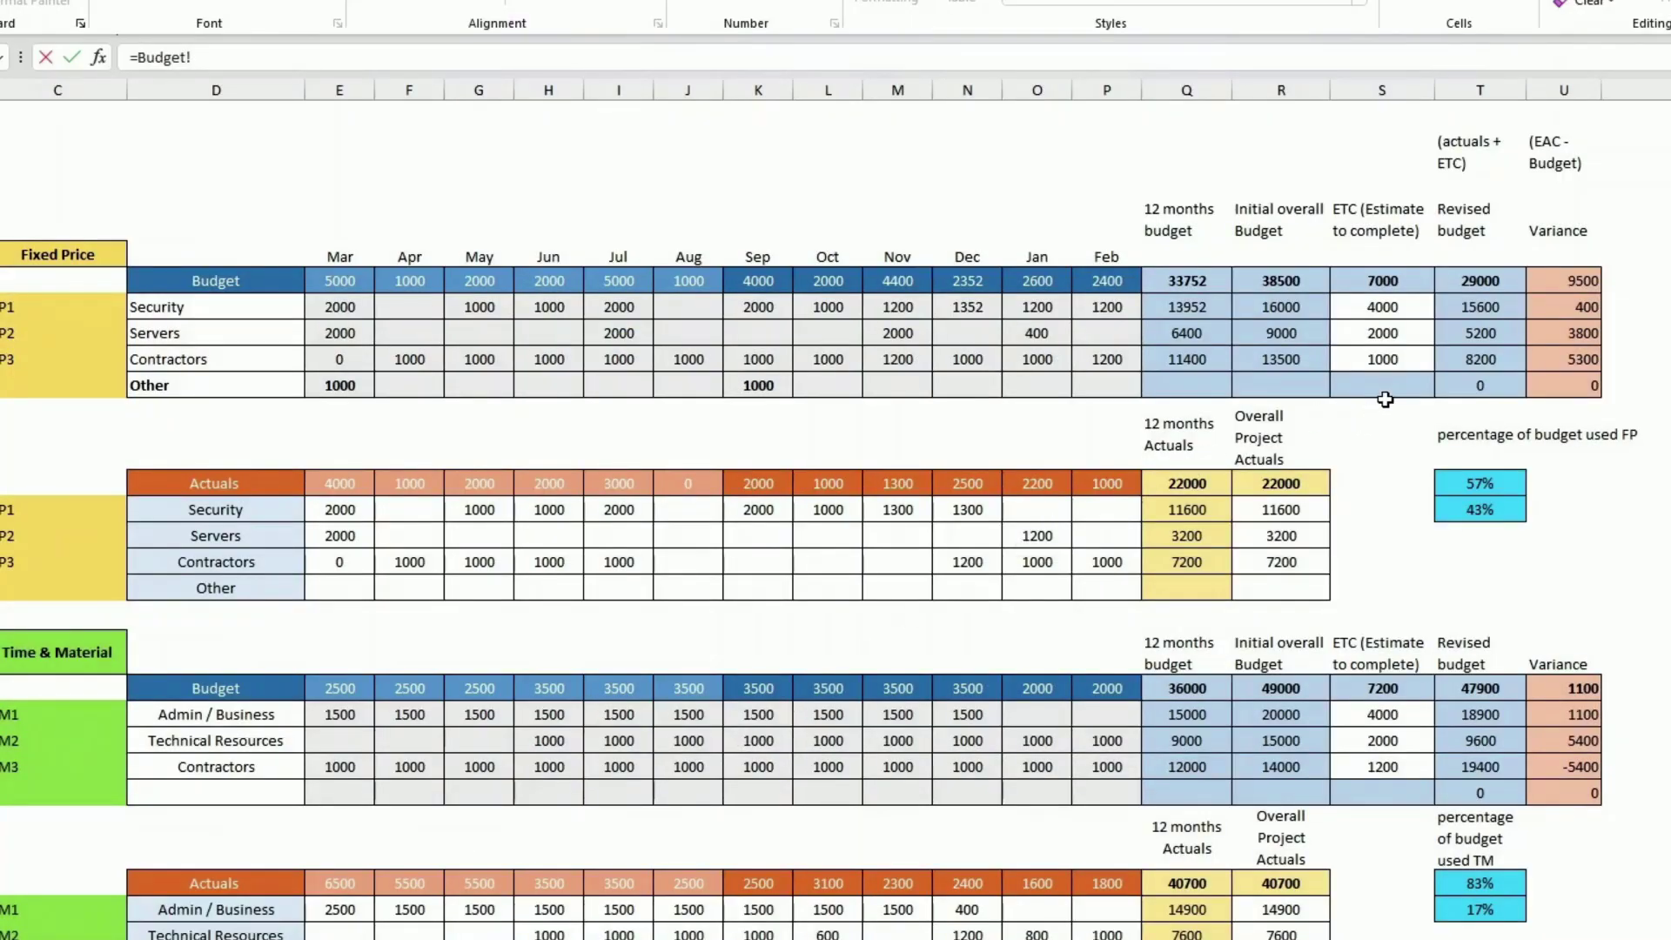
{"action": "left_click", "coordinate": [1270, 306]}
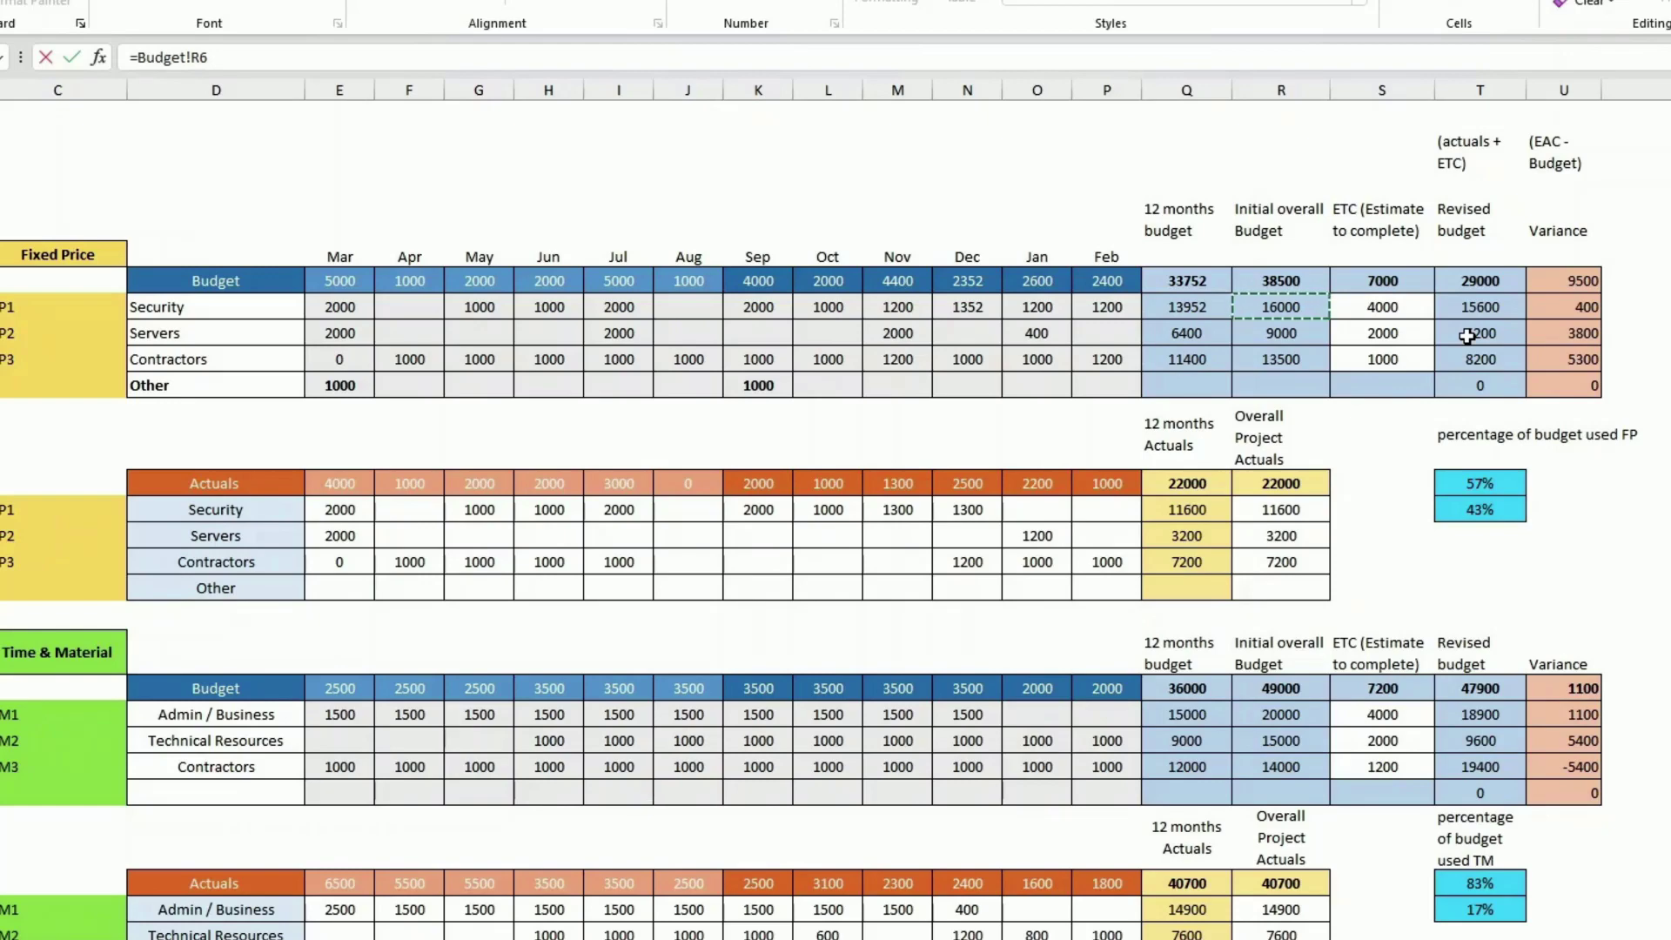
{"action": "key", "text": "Return"}
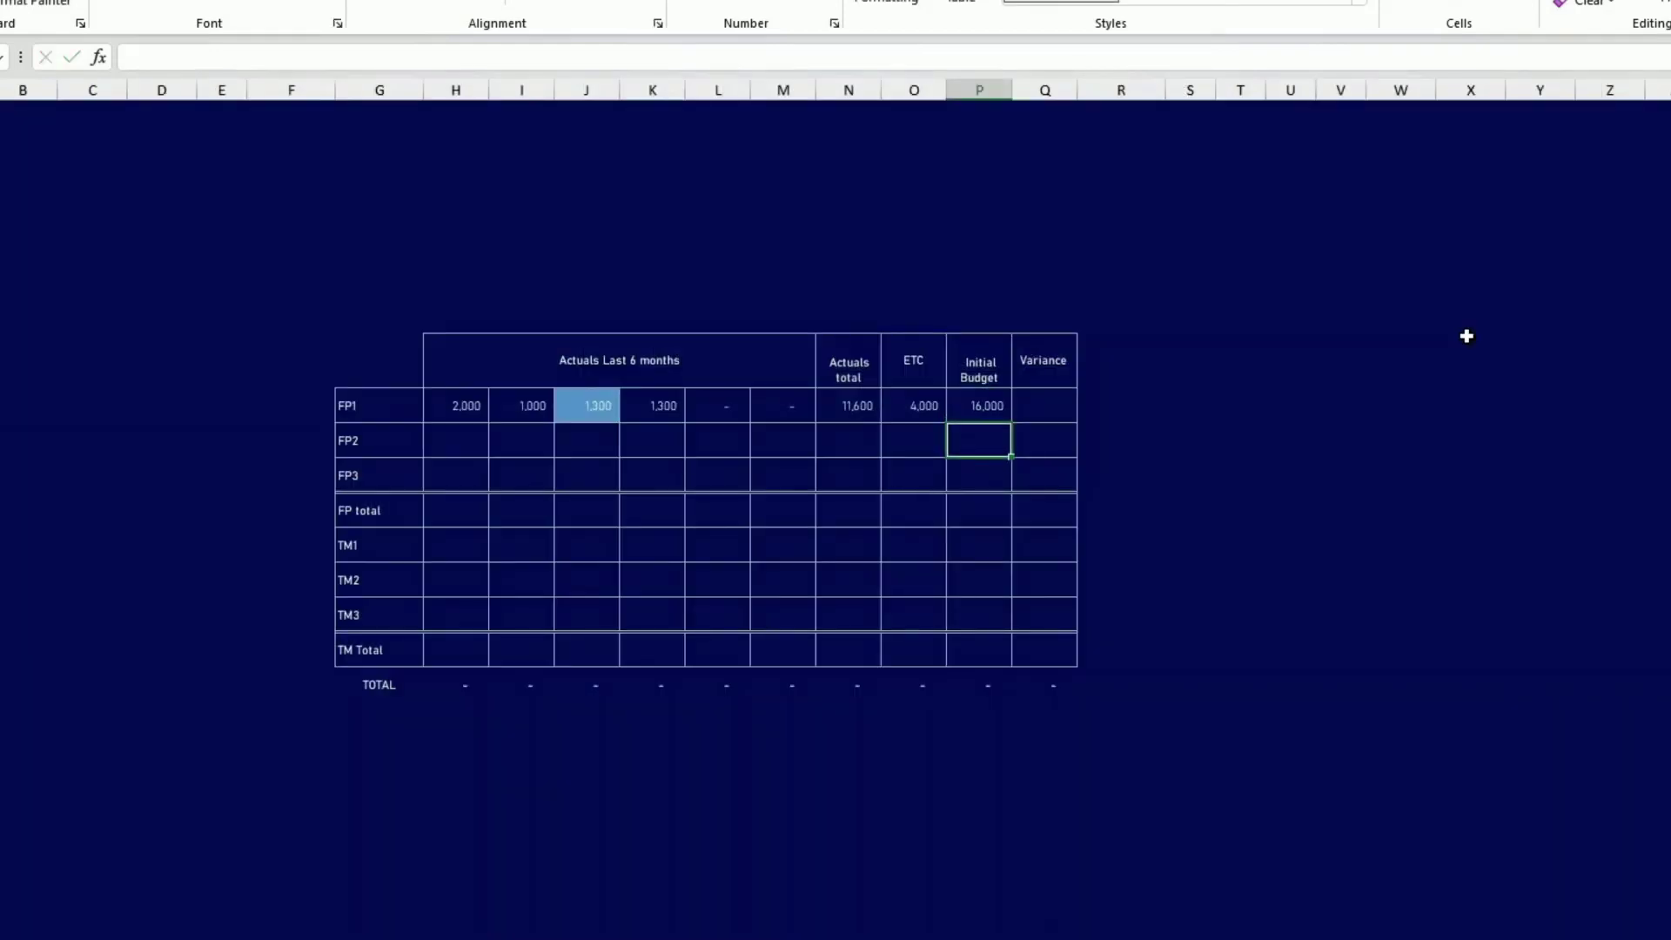
- Link FP1's Variance cell Q11 to the Security variance in Budget!U6
{"action": "left_click", "coordinate": [1055, 403]}
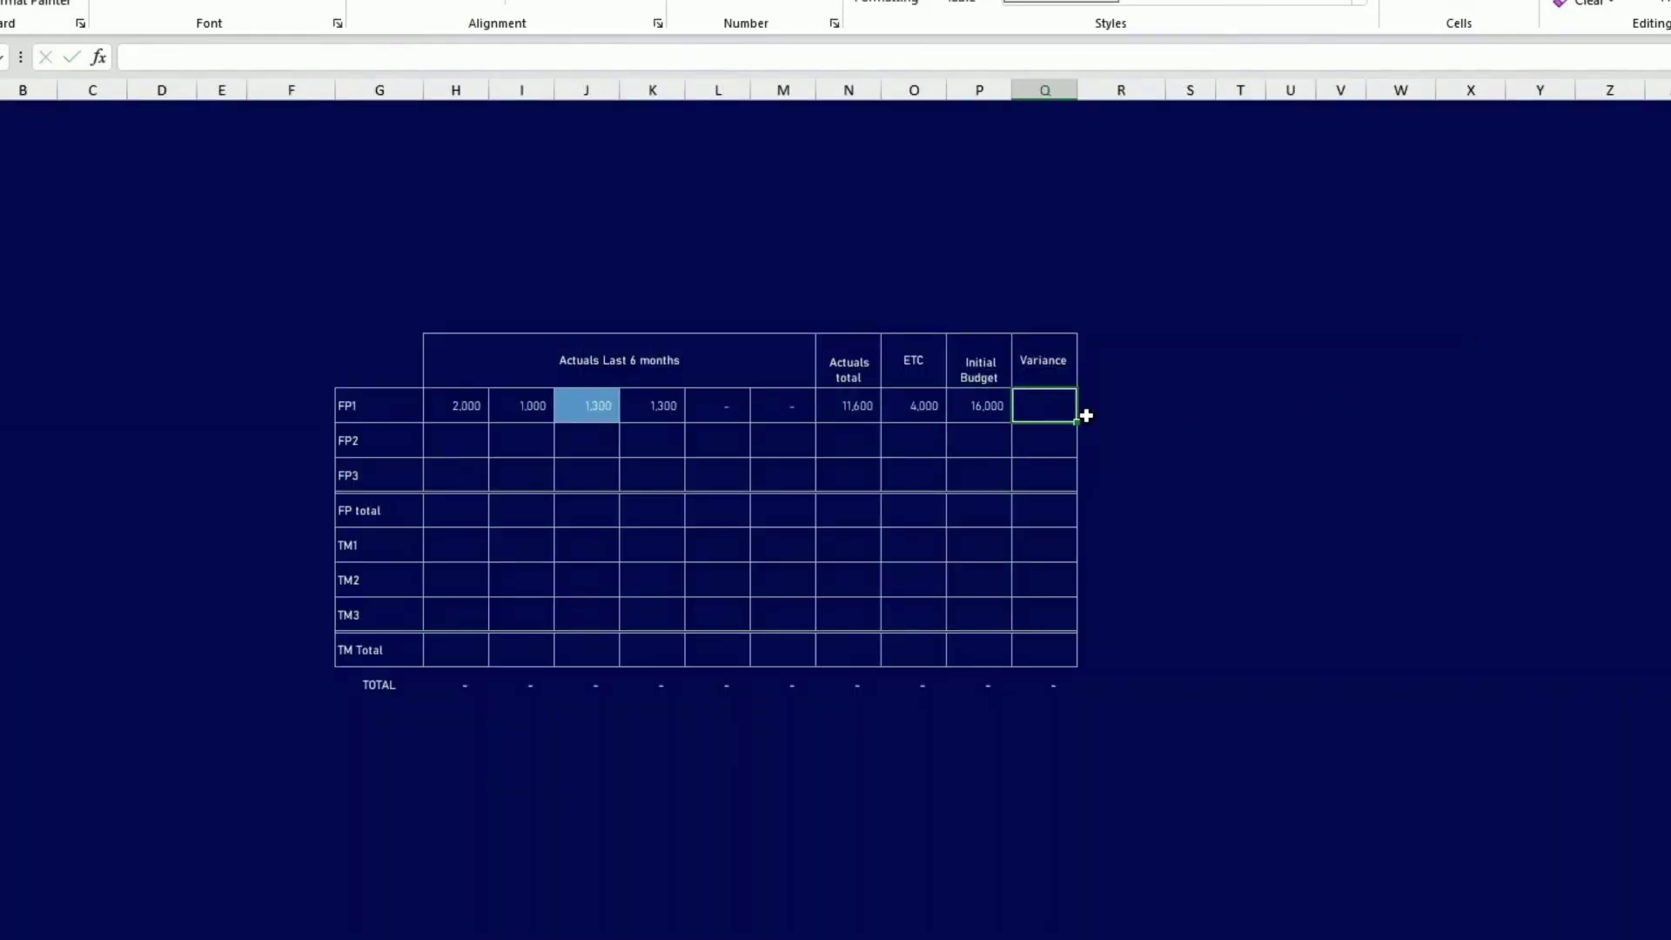
{"action": "type", "text": "="}
{"action": "left_click", "coordinate": [557, 938]}
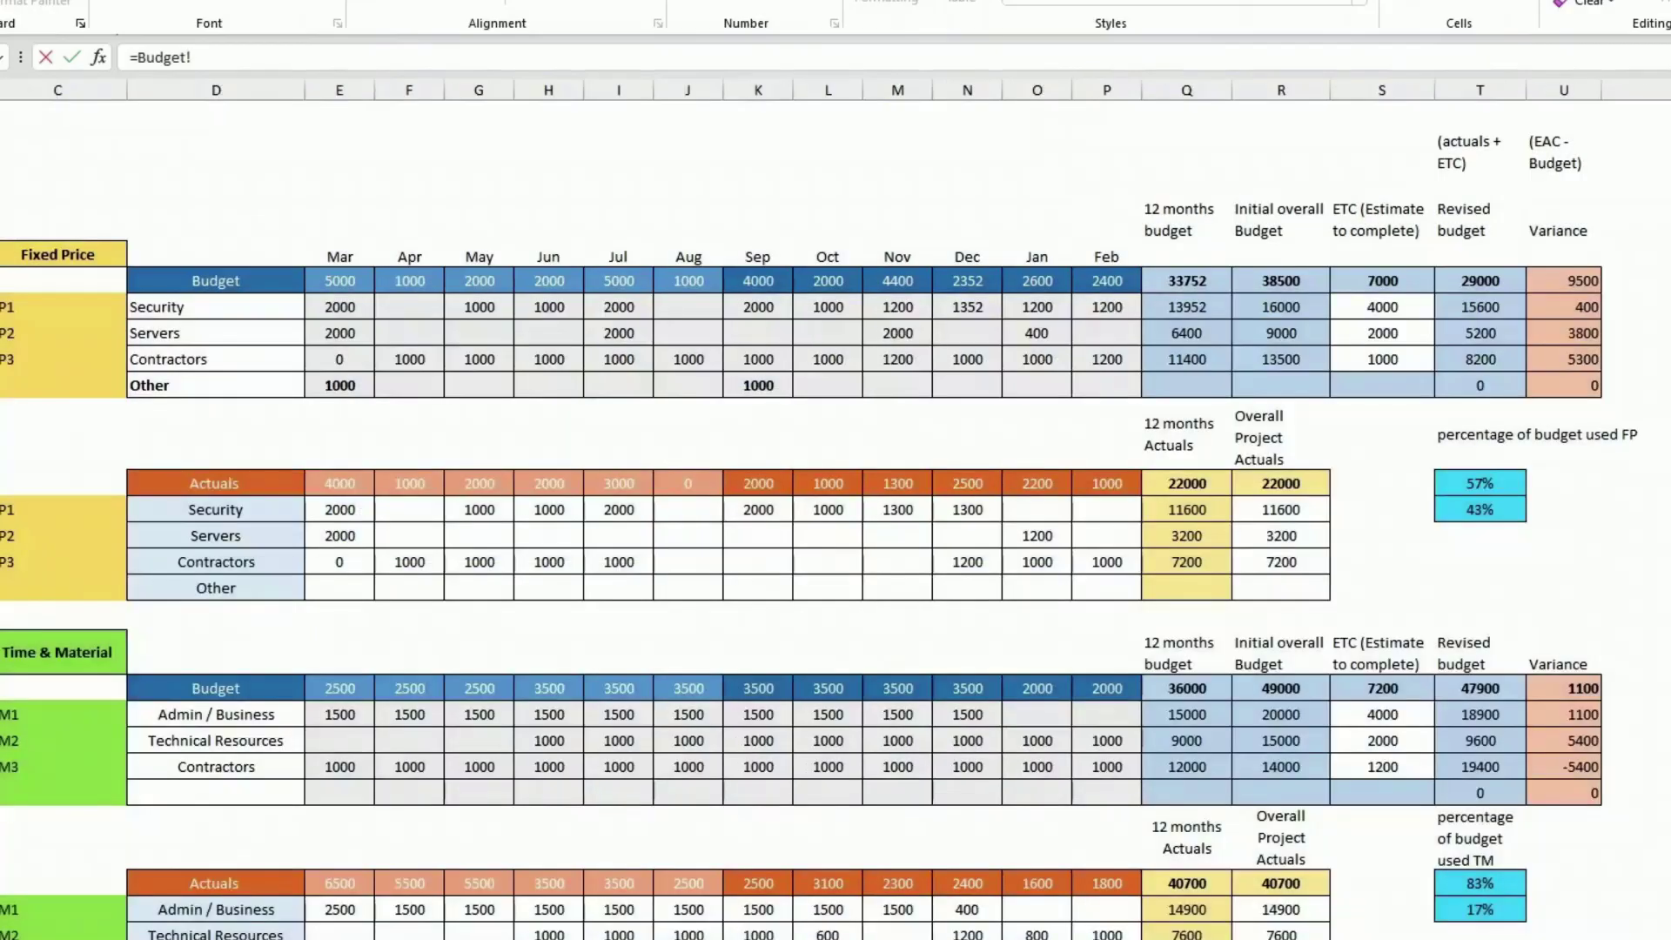
{"action": "left_click", "coordinate": [1571, 306]}
{"action": "key", "text": "Return"}
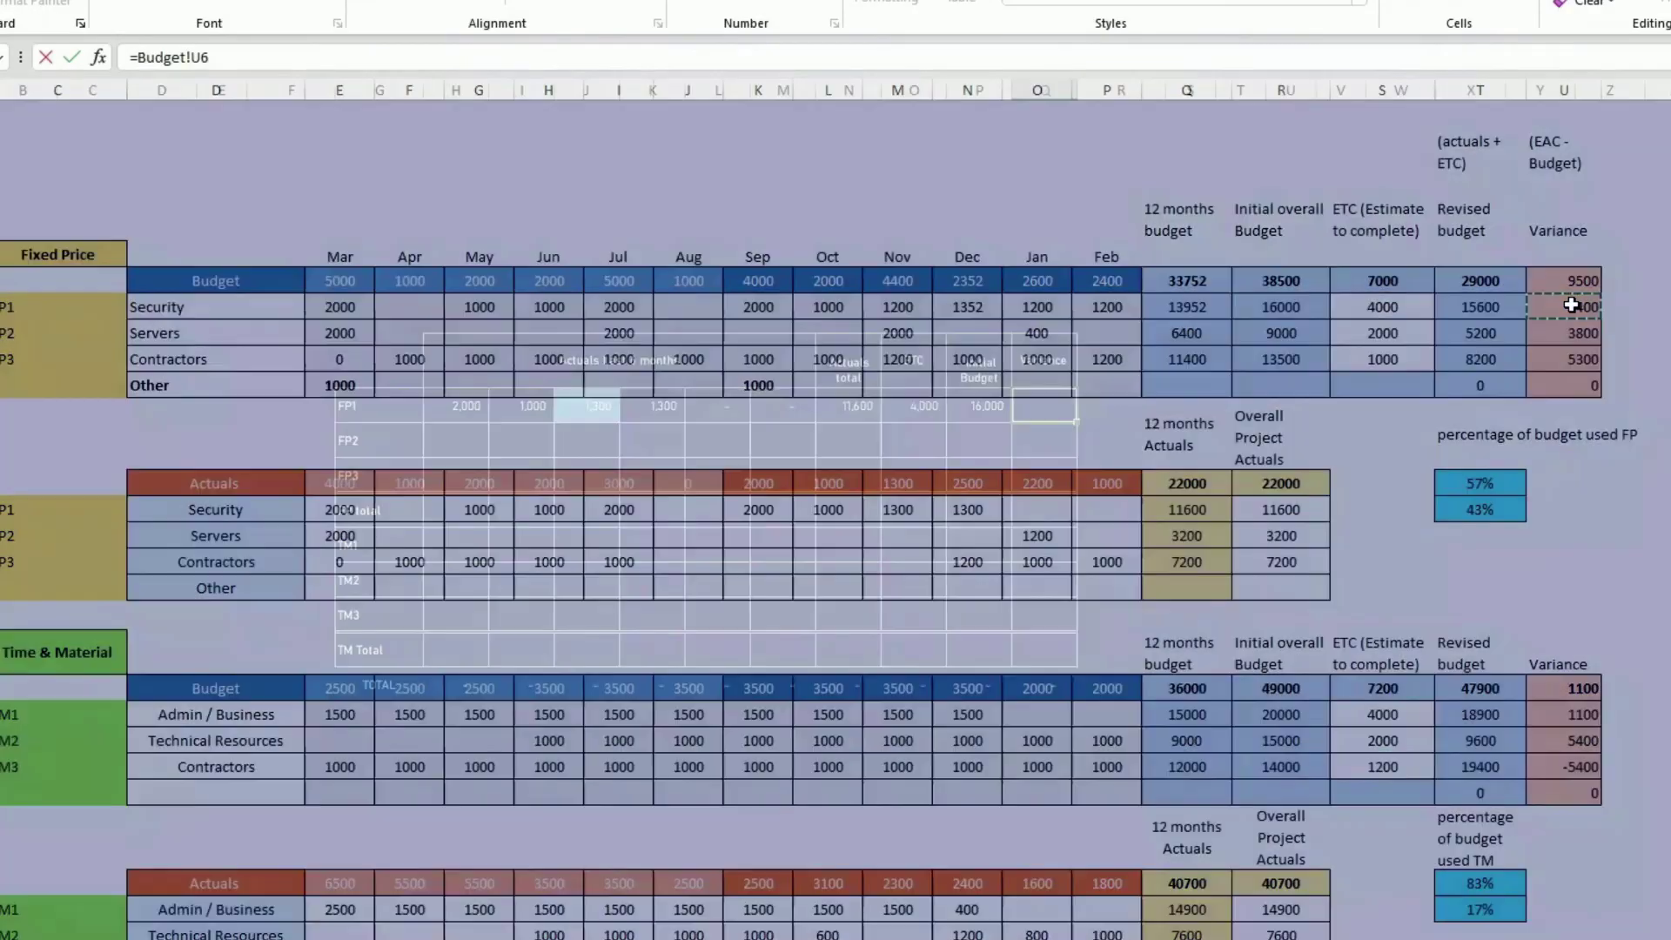
- Link the first-month FP total in H14 to the Fixed Price Actuals total for September on the Budget sheet
{"action": "left_click_drag", "start_coordinate": [377, 407], "coordinate": [374, 475]}
{"action": "left_click", "coordinate": [567, 511]}
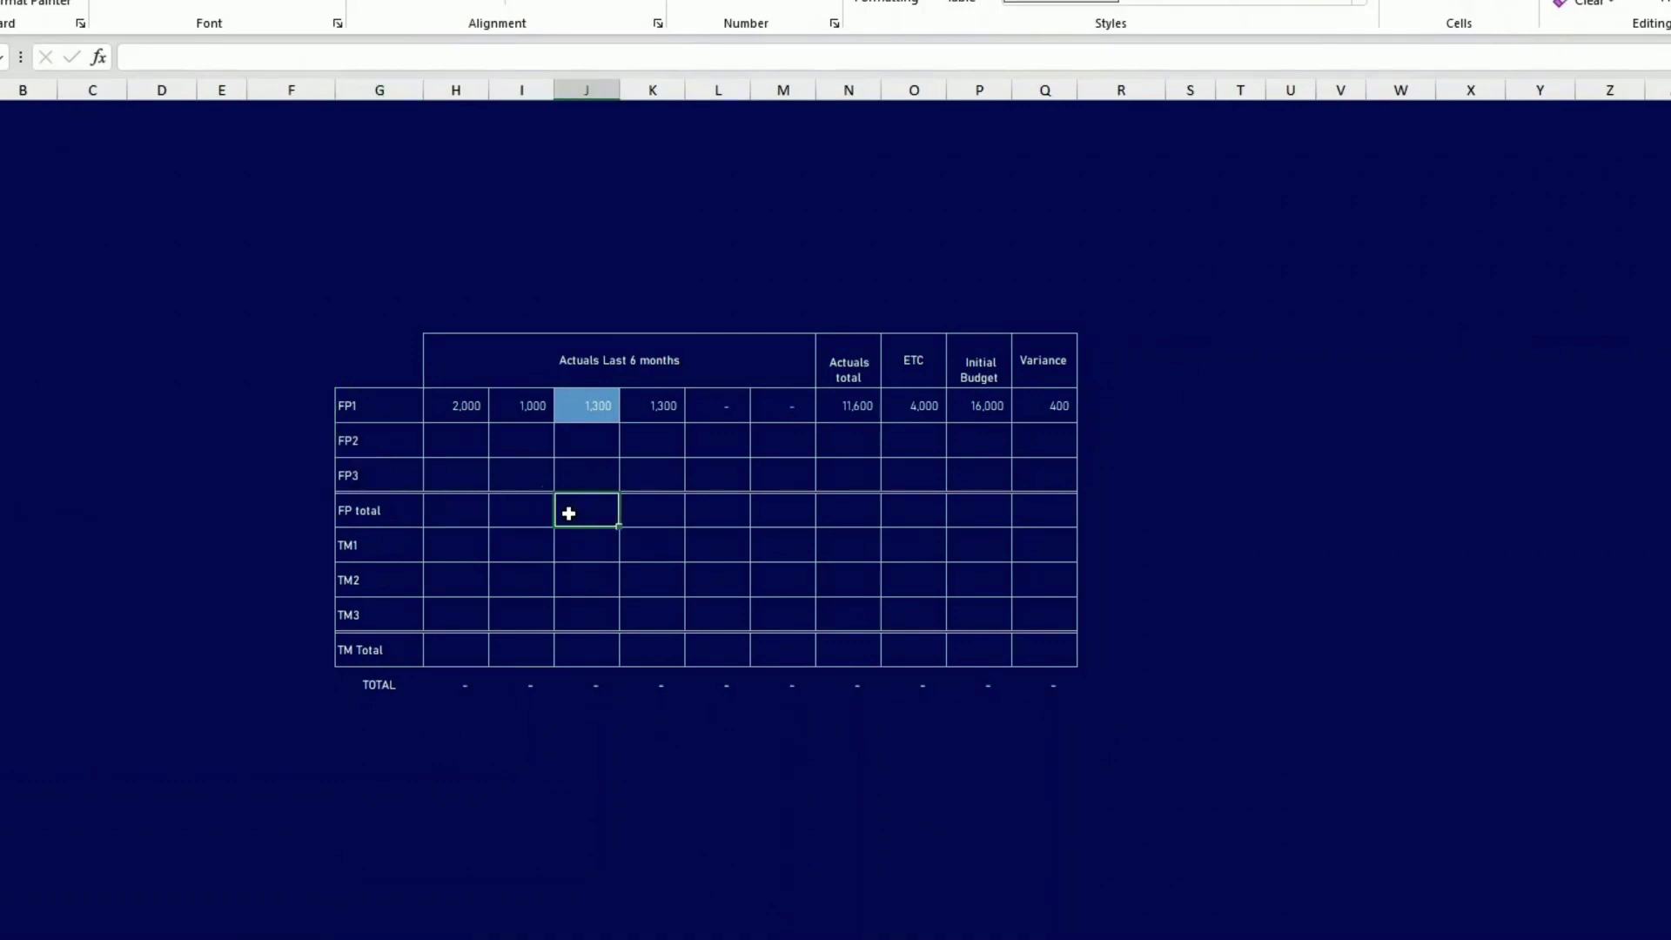
{"action": "left_click", "coordinate": [470, 510]}
{"action": "type", "text": "="}
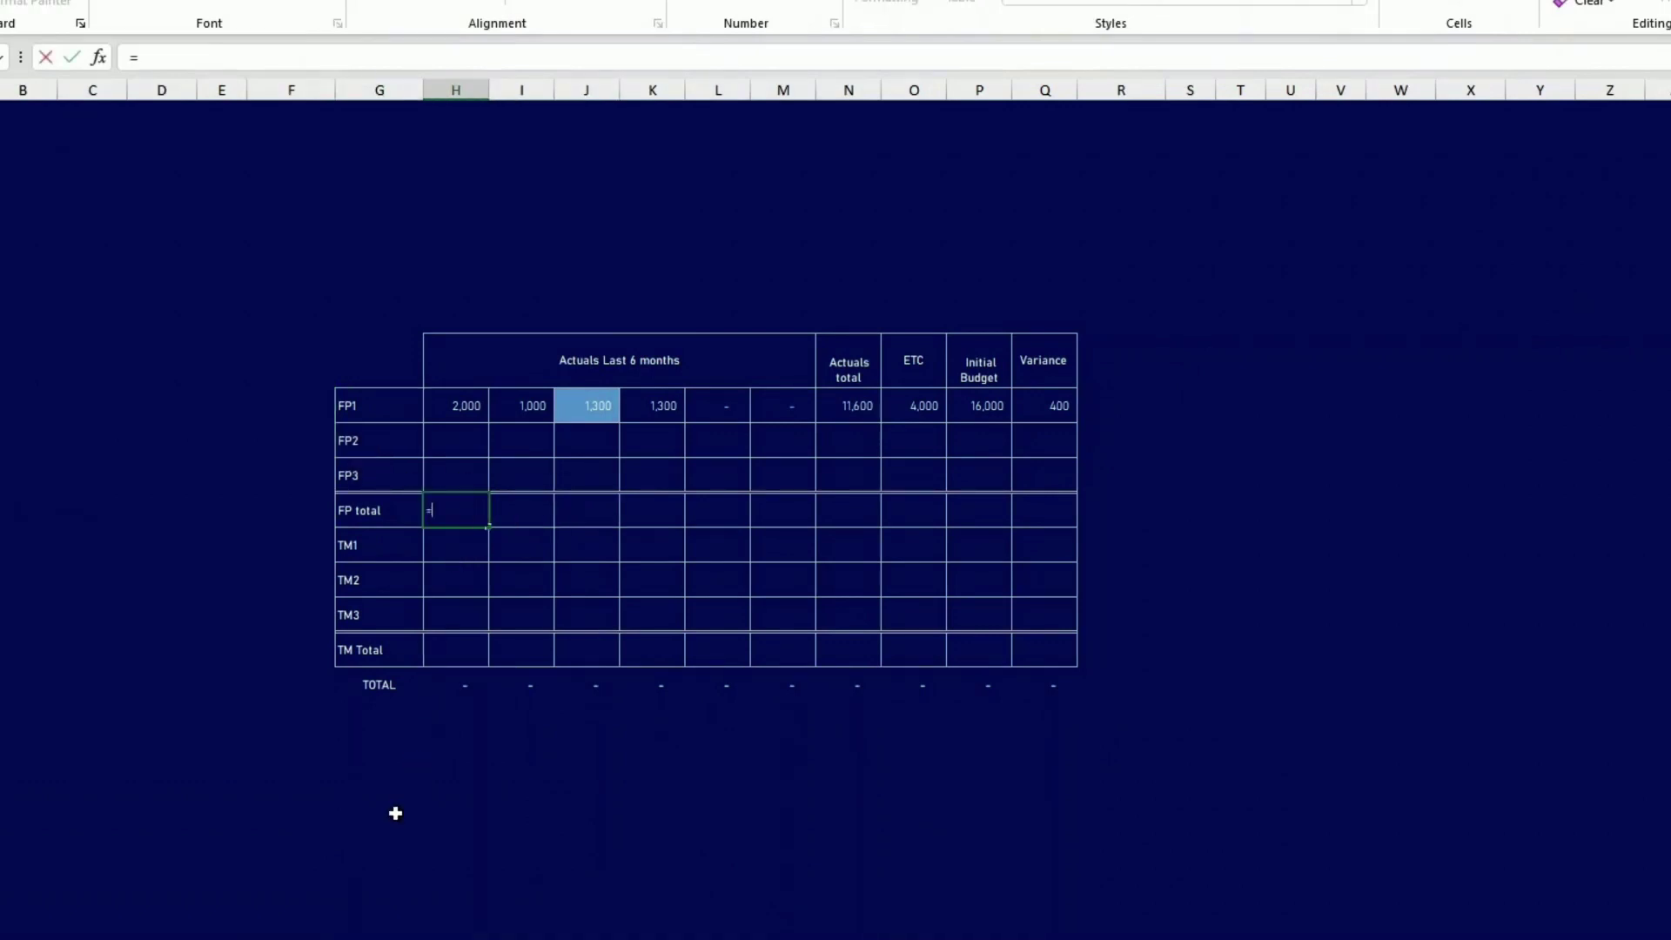
{"action": "left_click", "coordinate": [267, 937]}
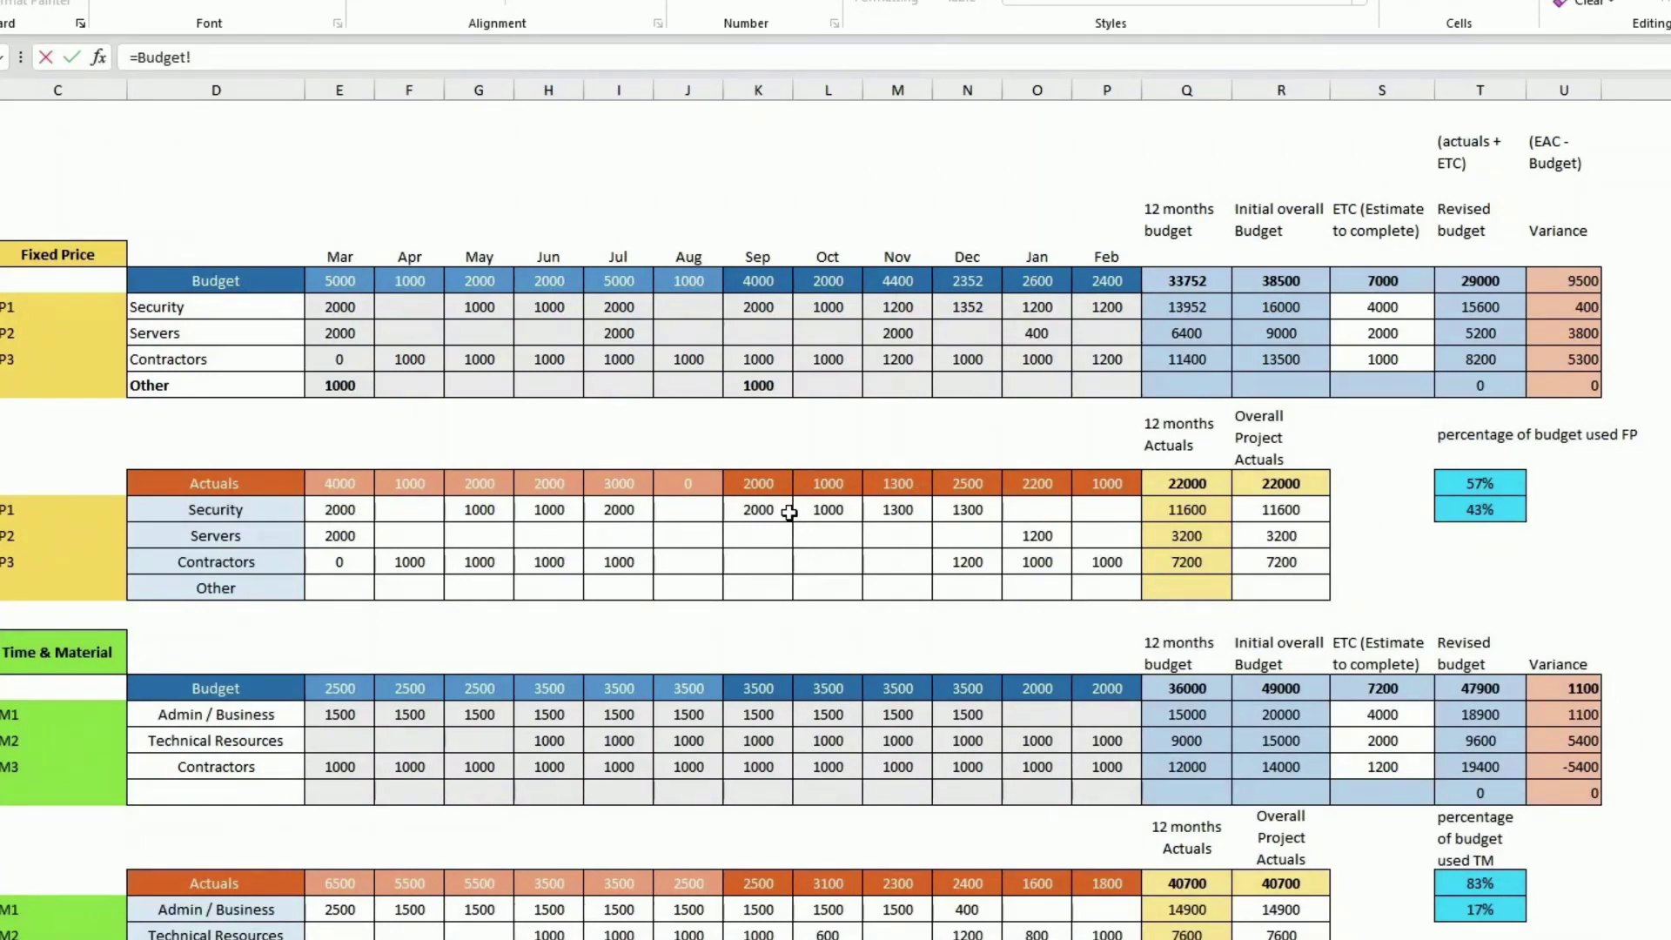
{"action": "left_click", "coordinate": [765, 483]}
{"action": "left_click", "coordinate": [206, 589]}
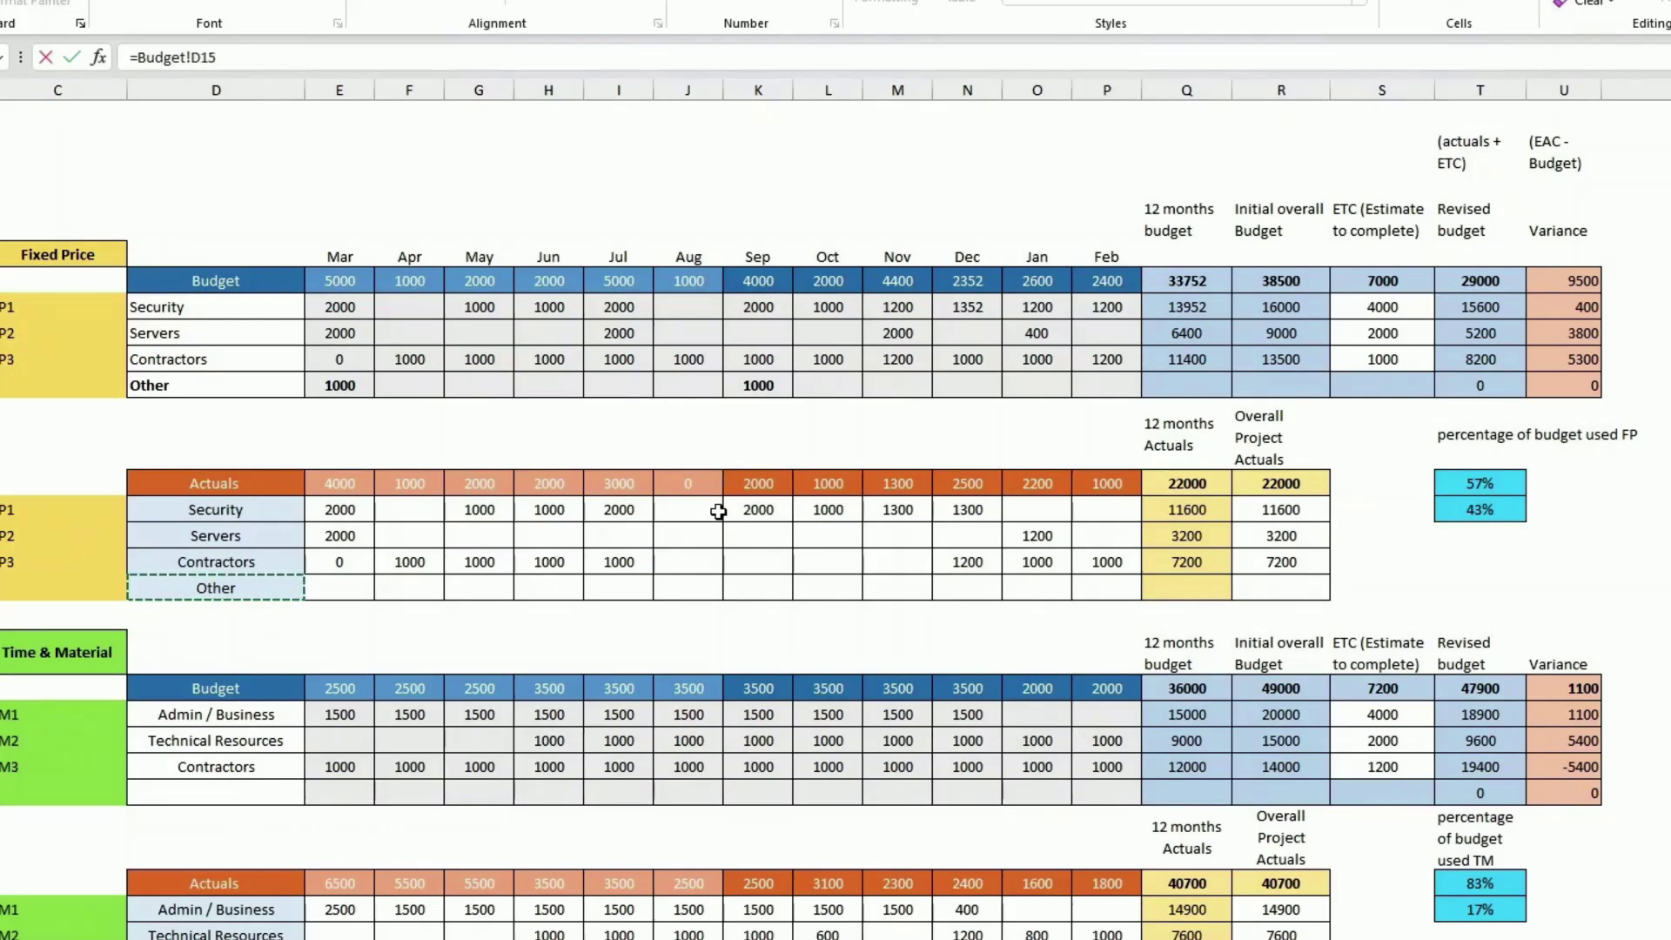
{"action": "key", "text": "Return"}
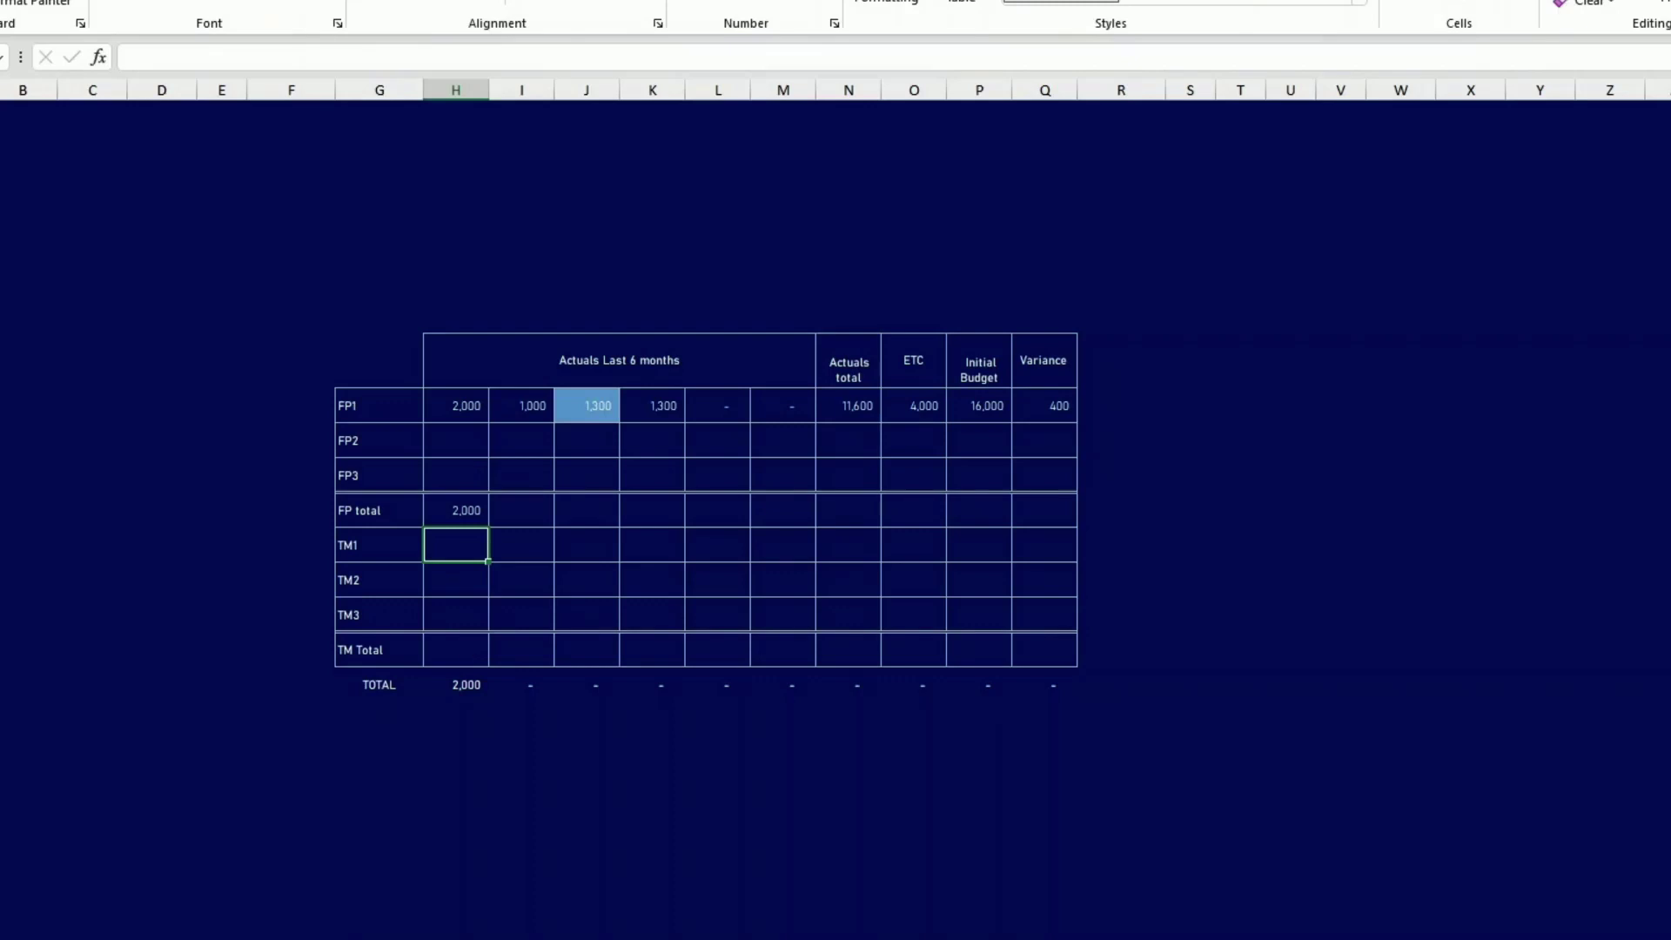
- Inspect the first month's TOTAL formula in H19 and review the figures across the summary table
{"action": "left_click", "coordinate": [466, 683]}
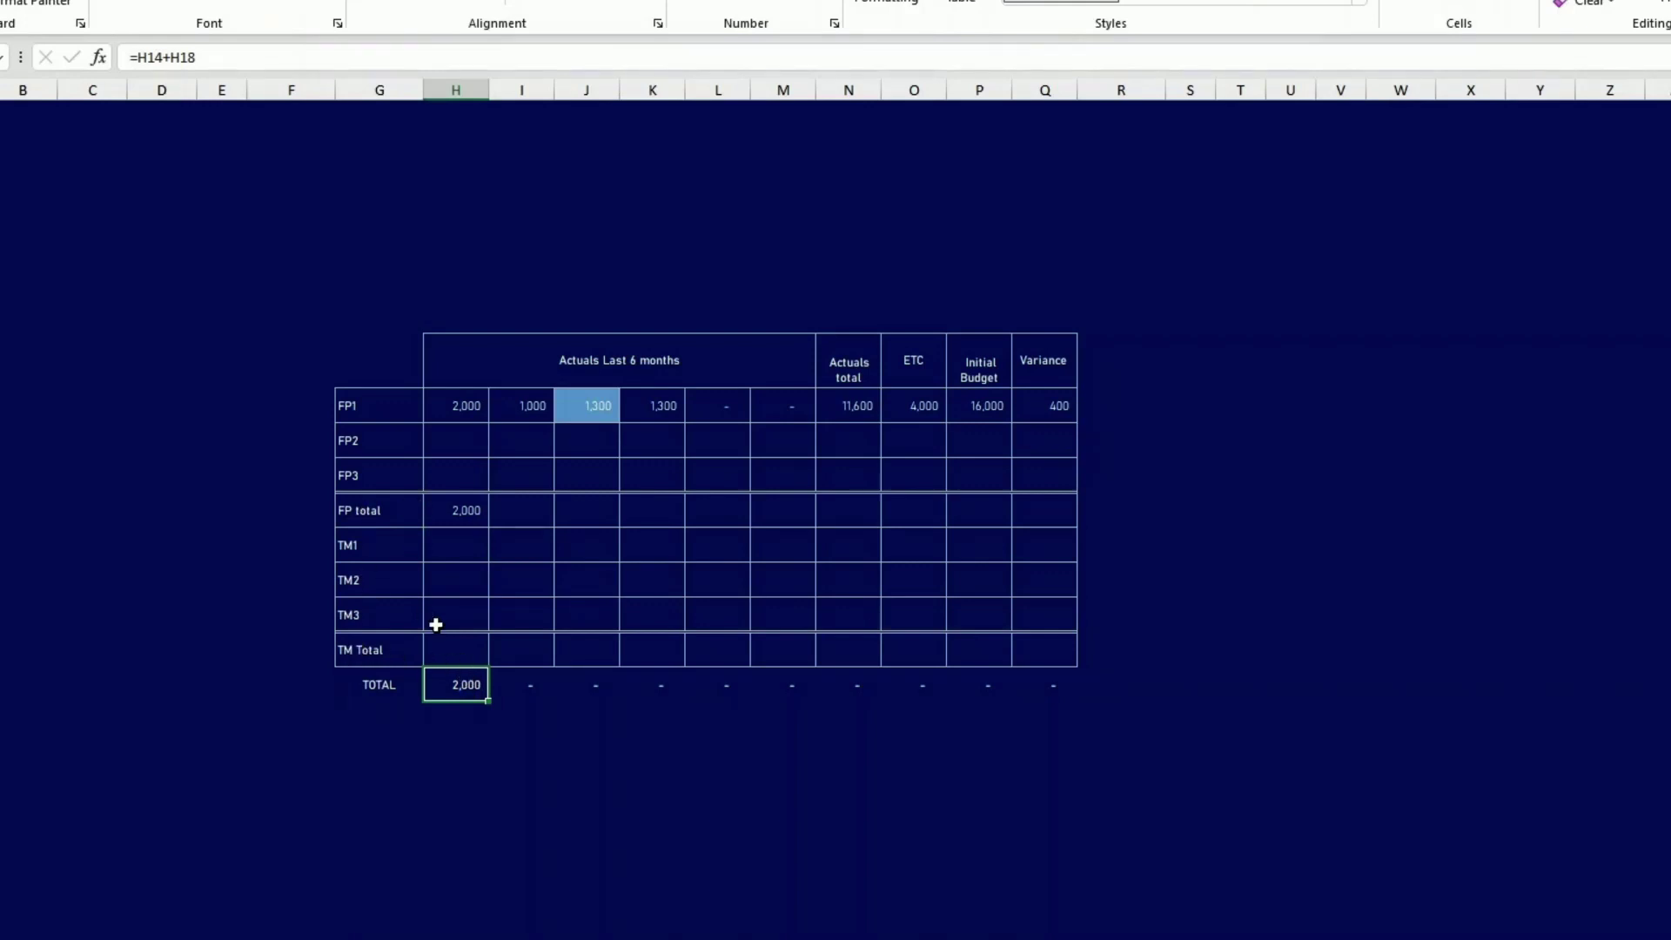
{"action": "left_click_drag", "start_coordinate": [452, 412], "coordinate": [1140, 675]}
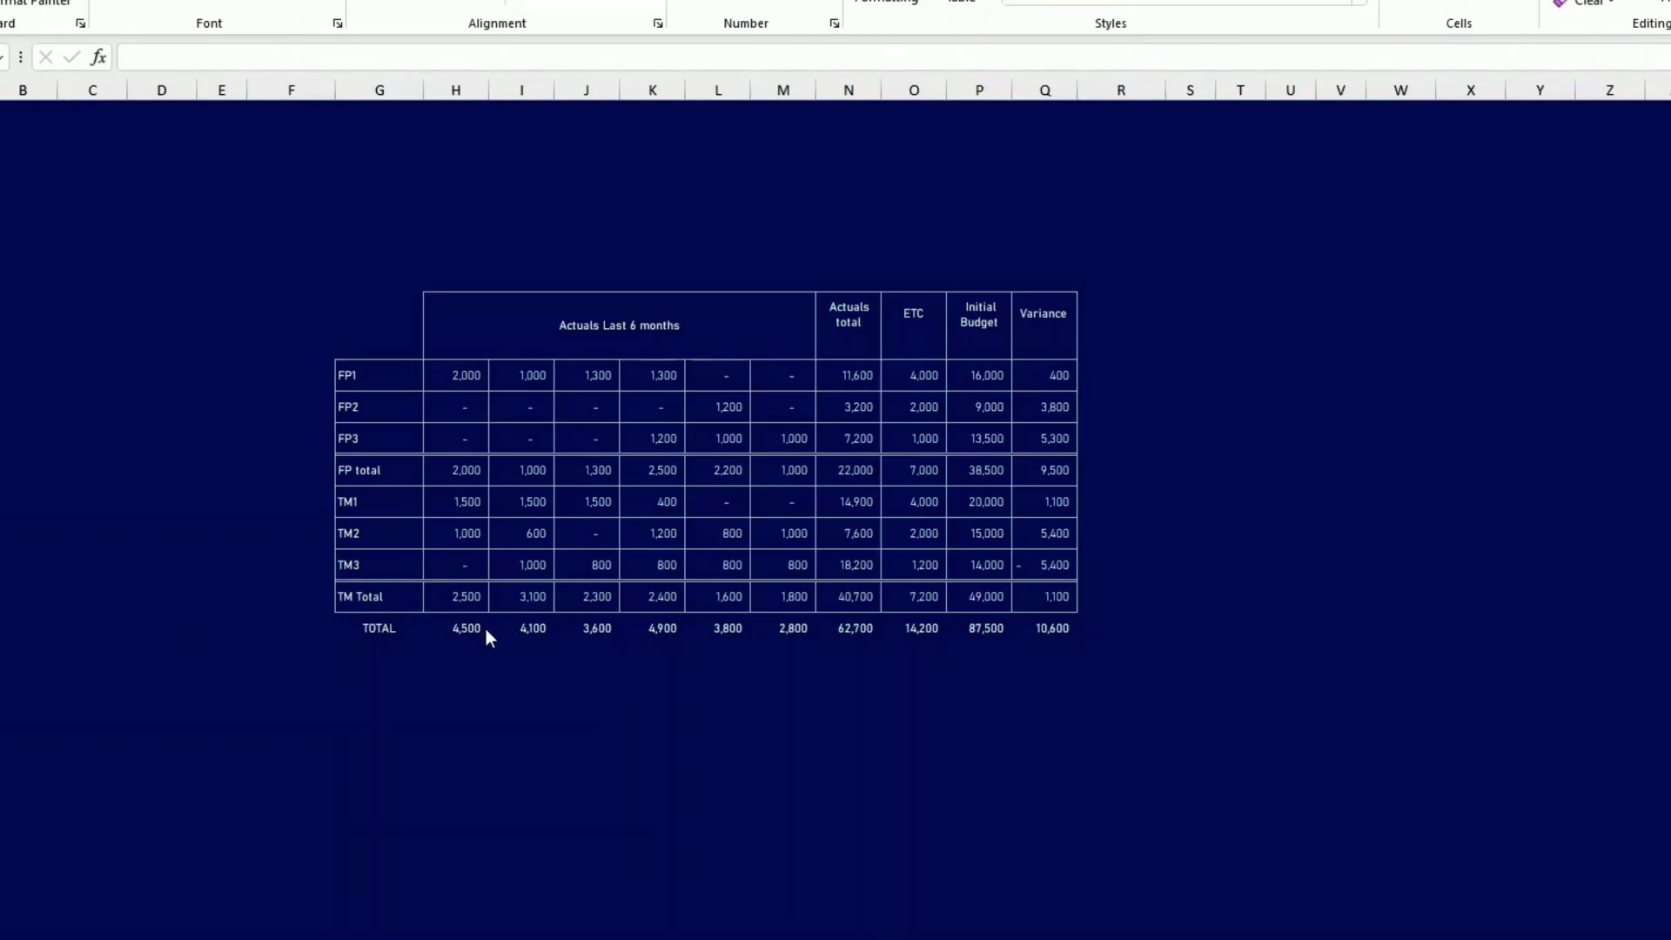
{"action": "left_click", "coordinate": [1055, 617]}
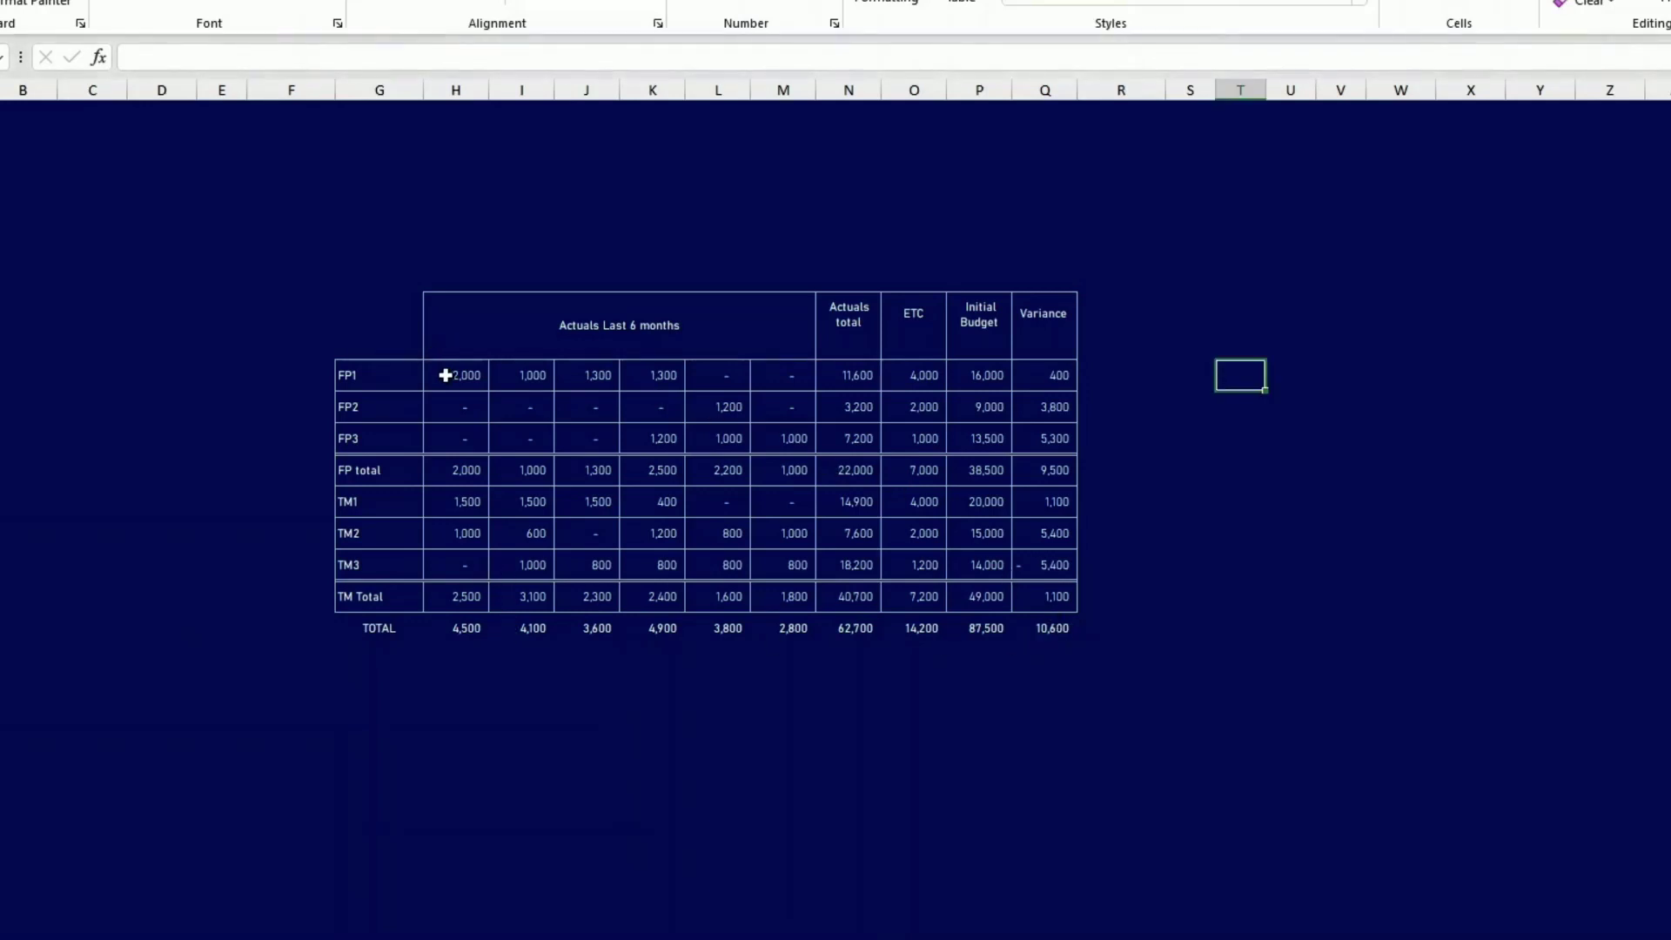
- Start a formula-based conditional formatting rule for the FP1 to FP3 monthly actuals in H10:M12
{"action": "left_click_drag", "start_coordinate": [471, 378], "coordinate": [775, 441]}
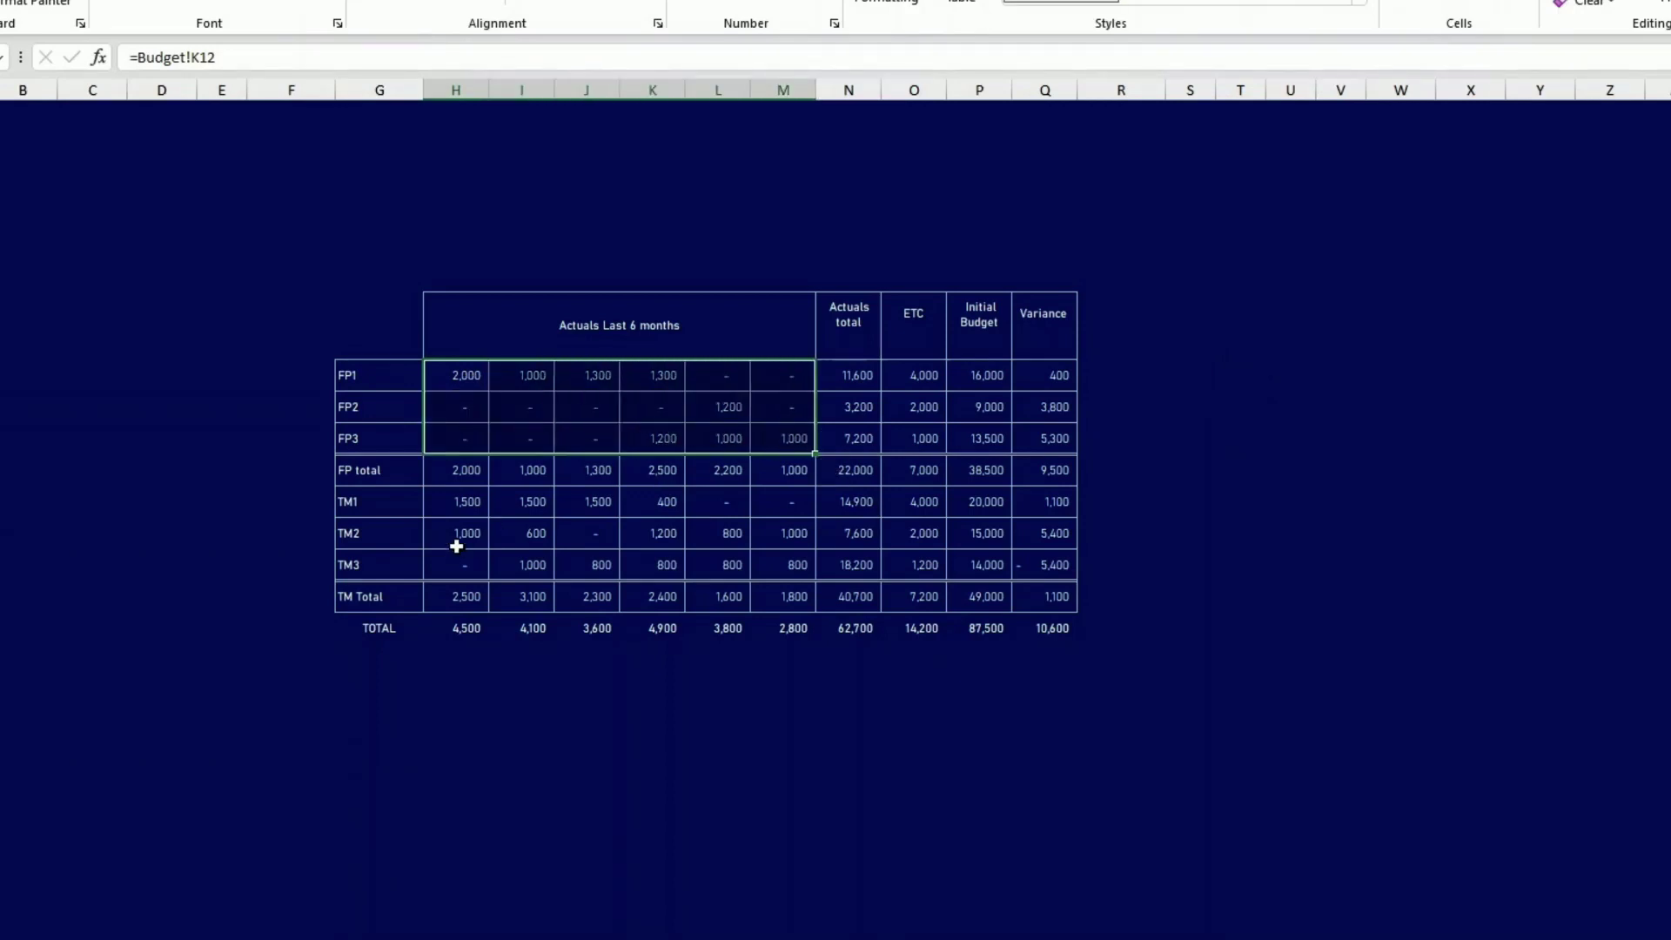
{"action": "left_click_drag", "start_coordinate": [466, 500], "coordinate": [752, 567]}
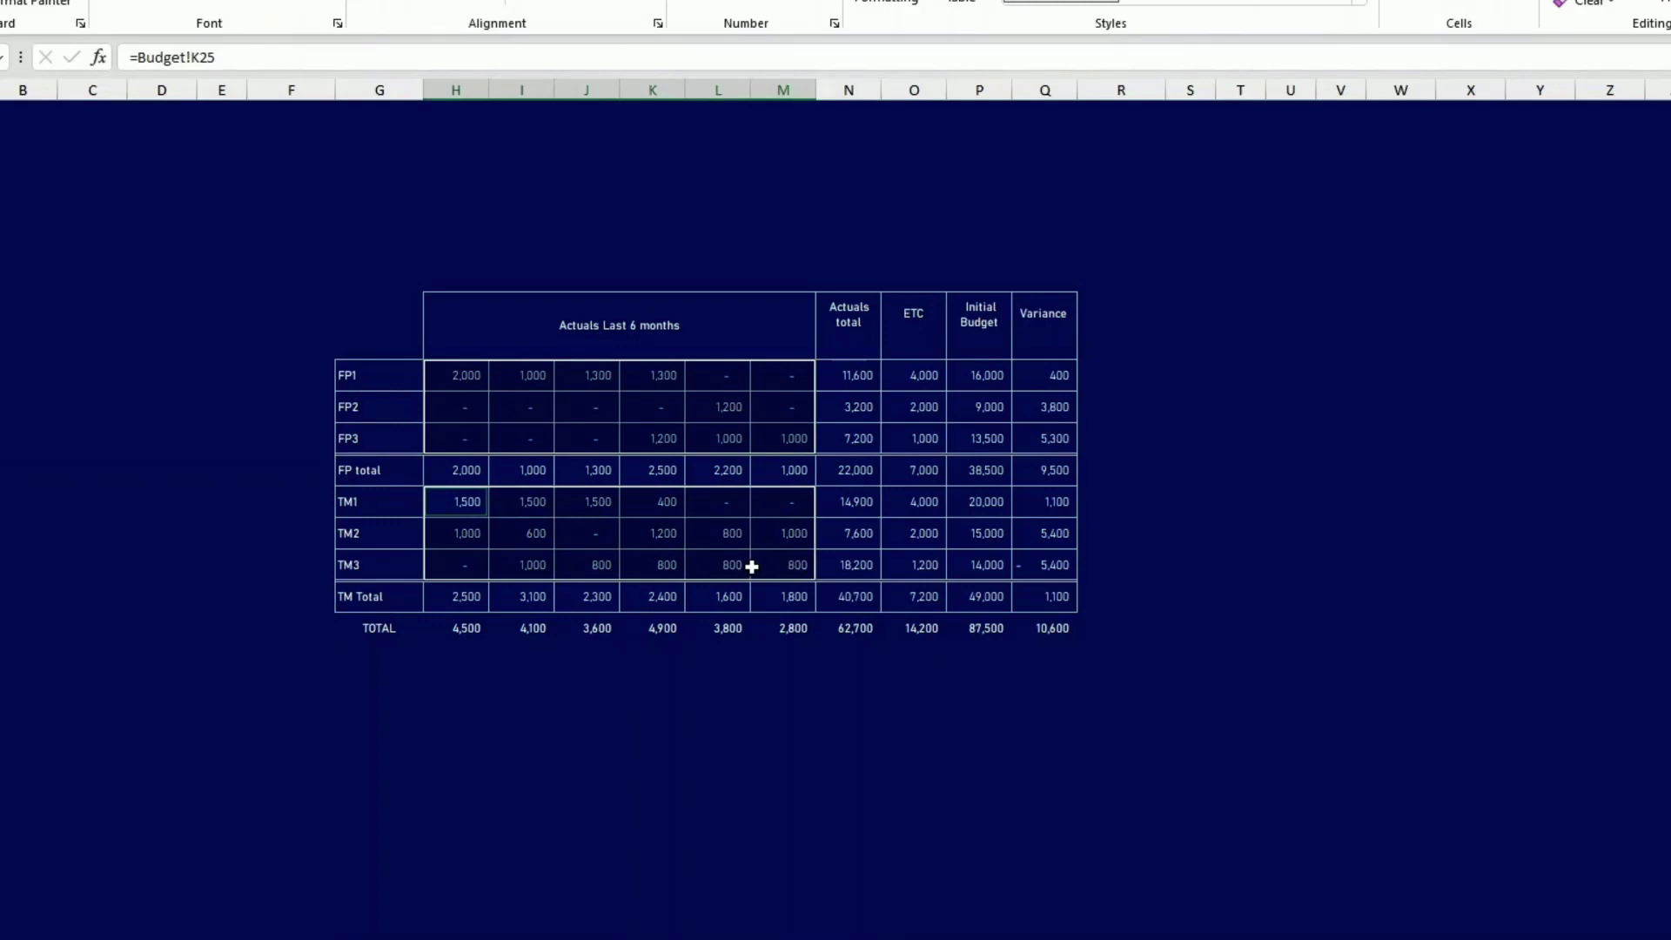
{"action": "left_click", "coordinate": [470, 378]}
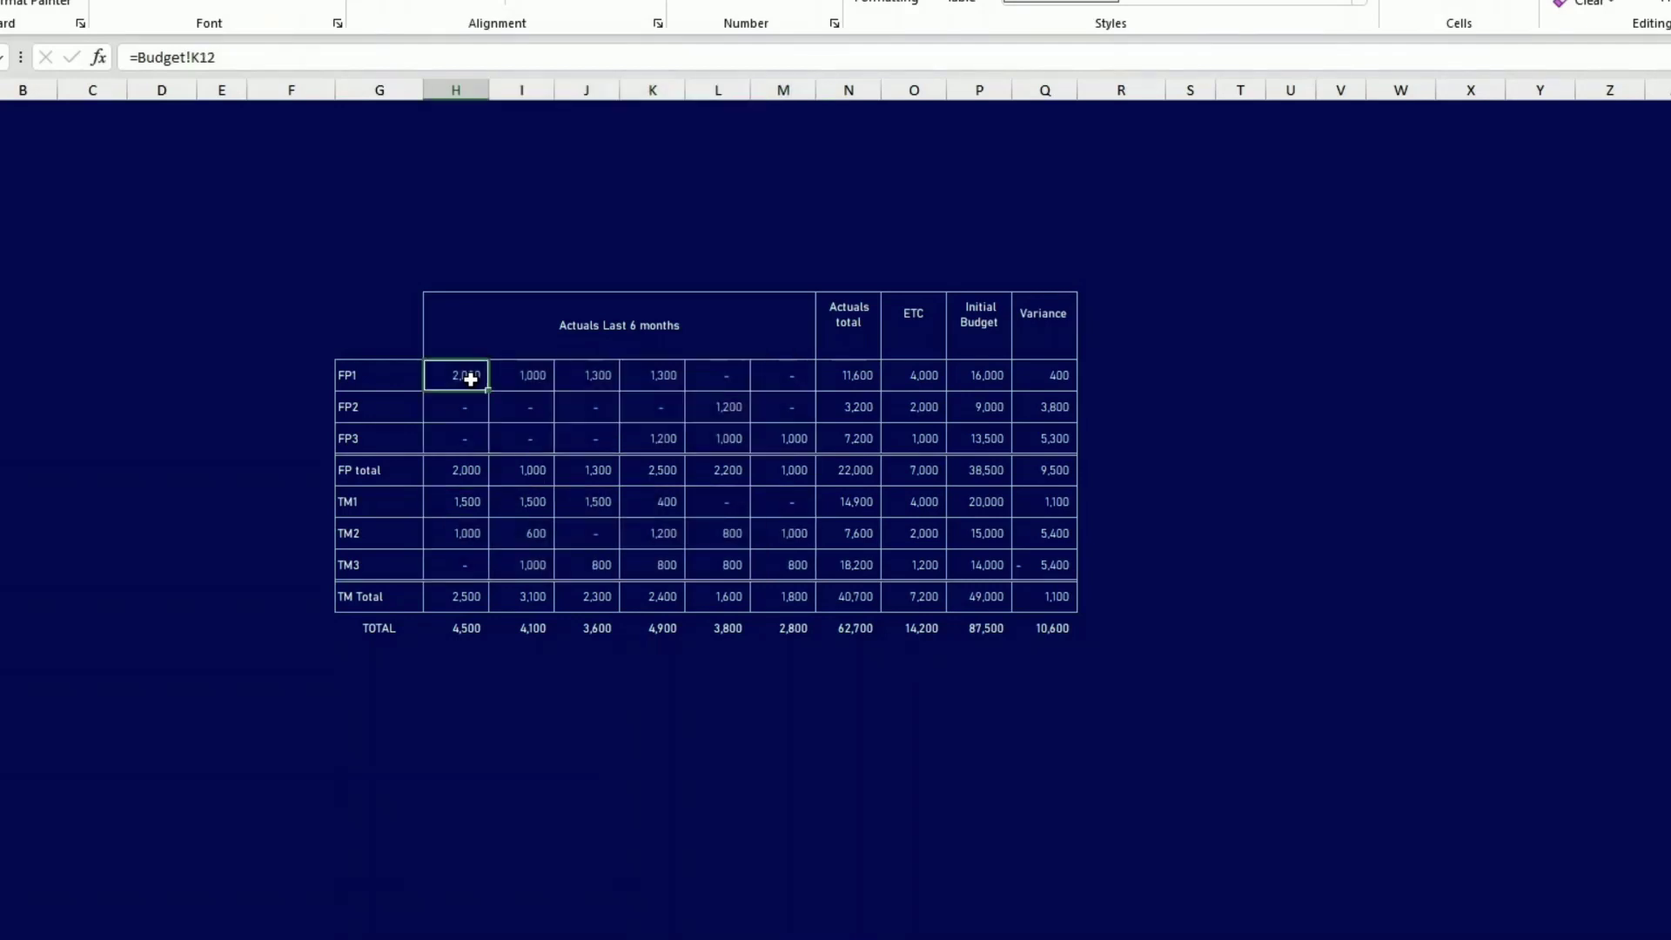
{"action": "left_click_drag", "start_coordinate": [470, 378], "coordinate": [765, 438]}
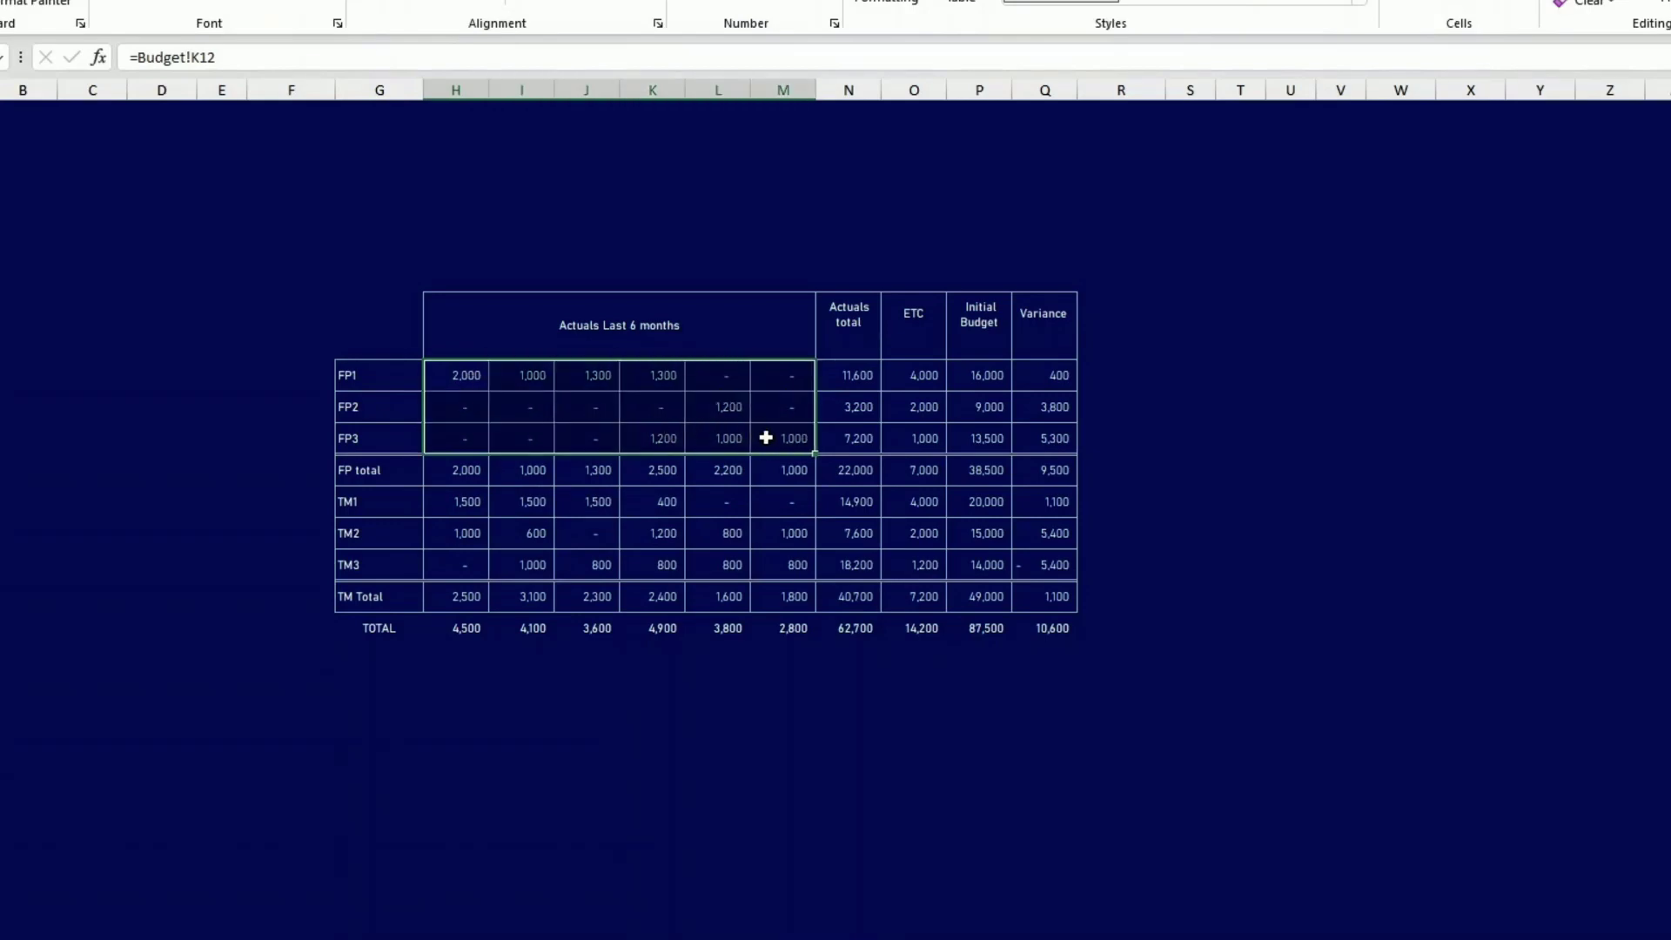
{"action": "left_click", "coordinate": [800, 113]}
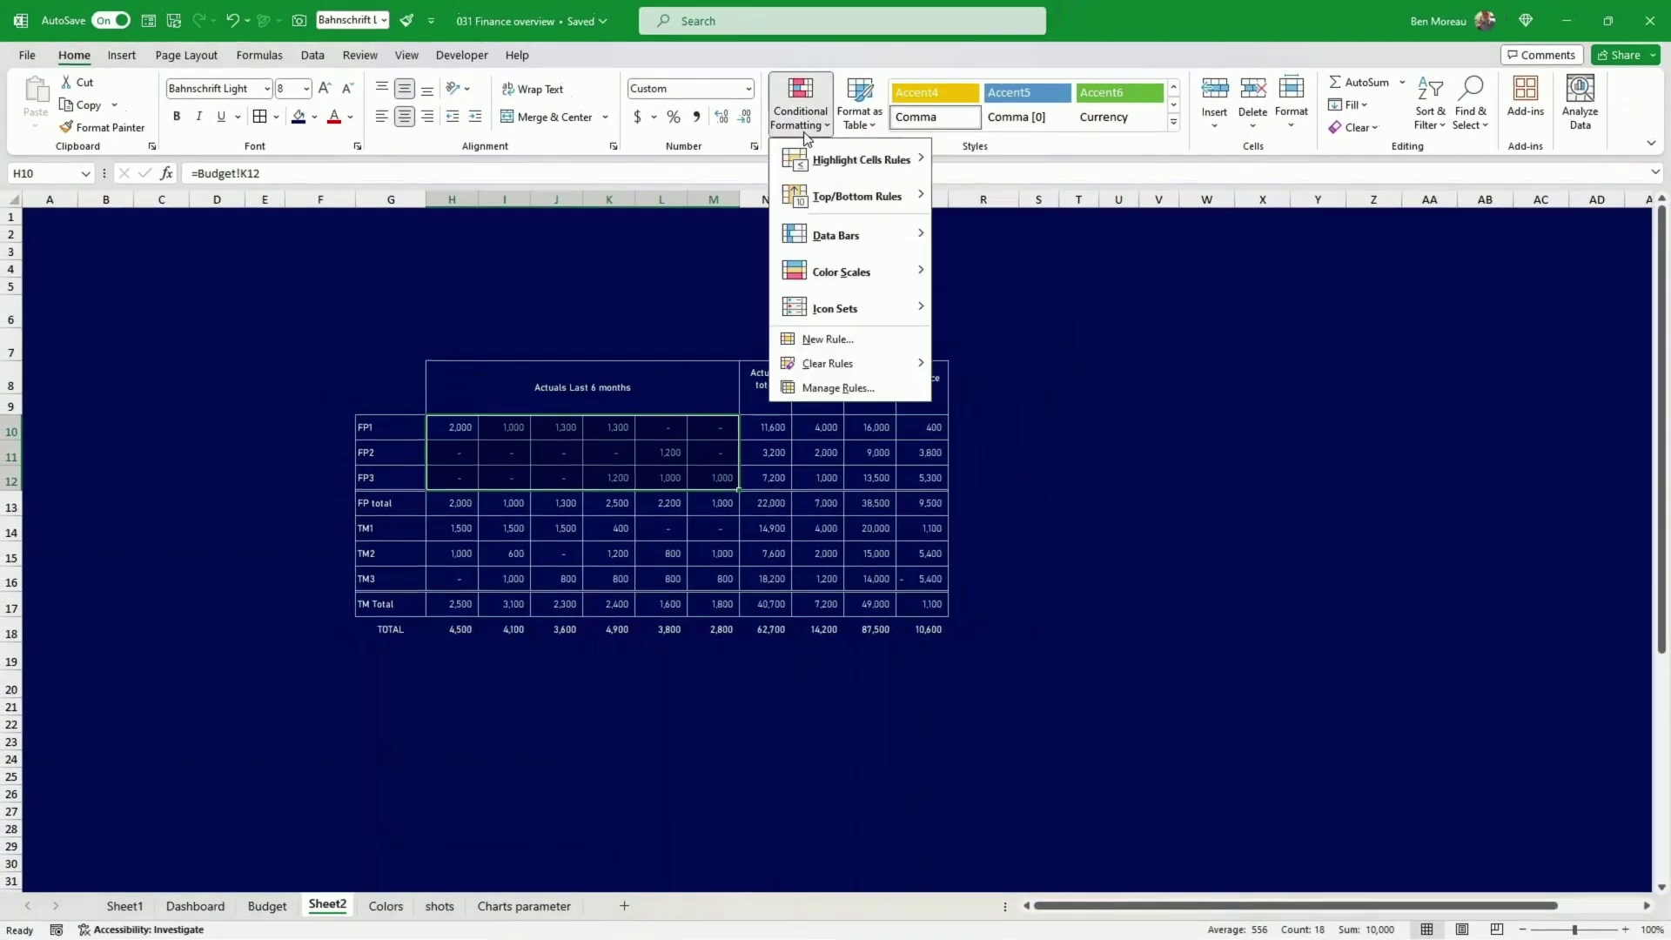
{"action": "left_click", "coordinate": [831, 339]}
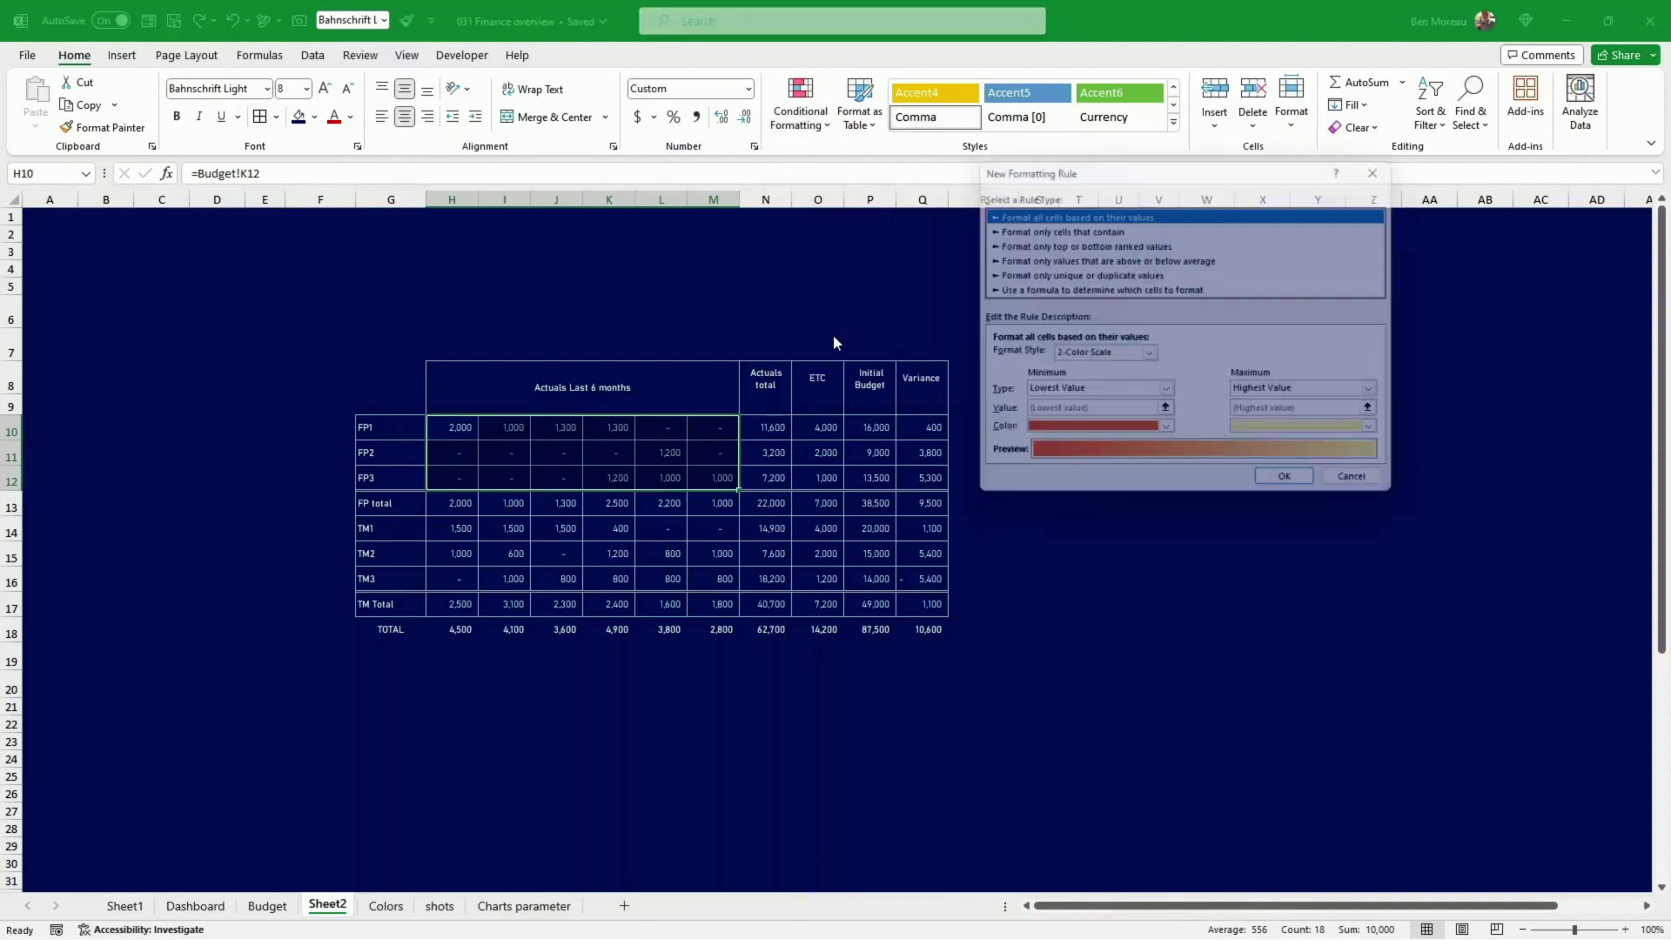
{"action": "left_click", "coordinate": [1014, 289]}
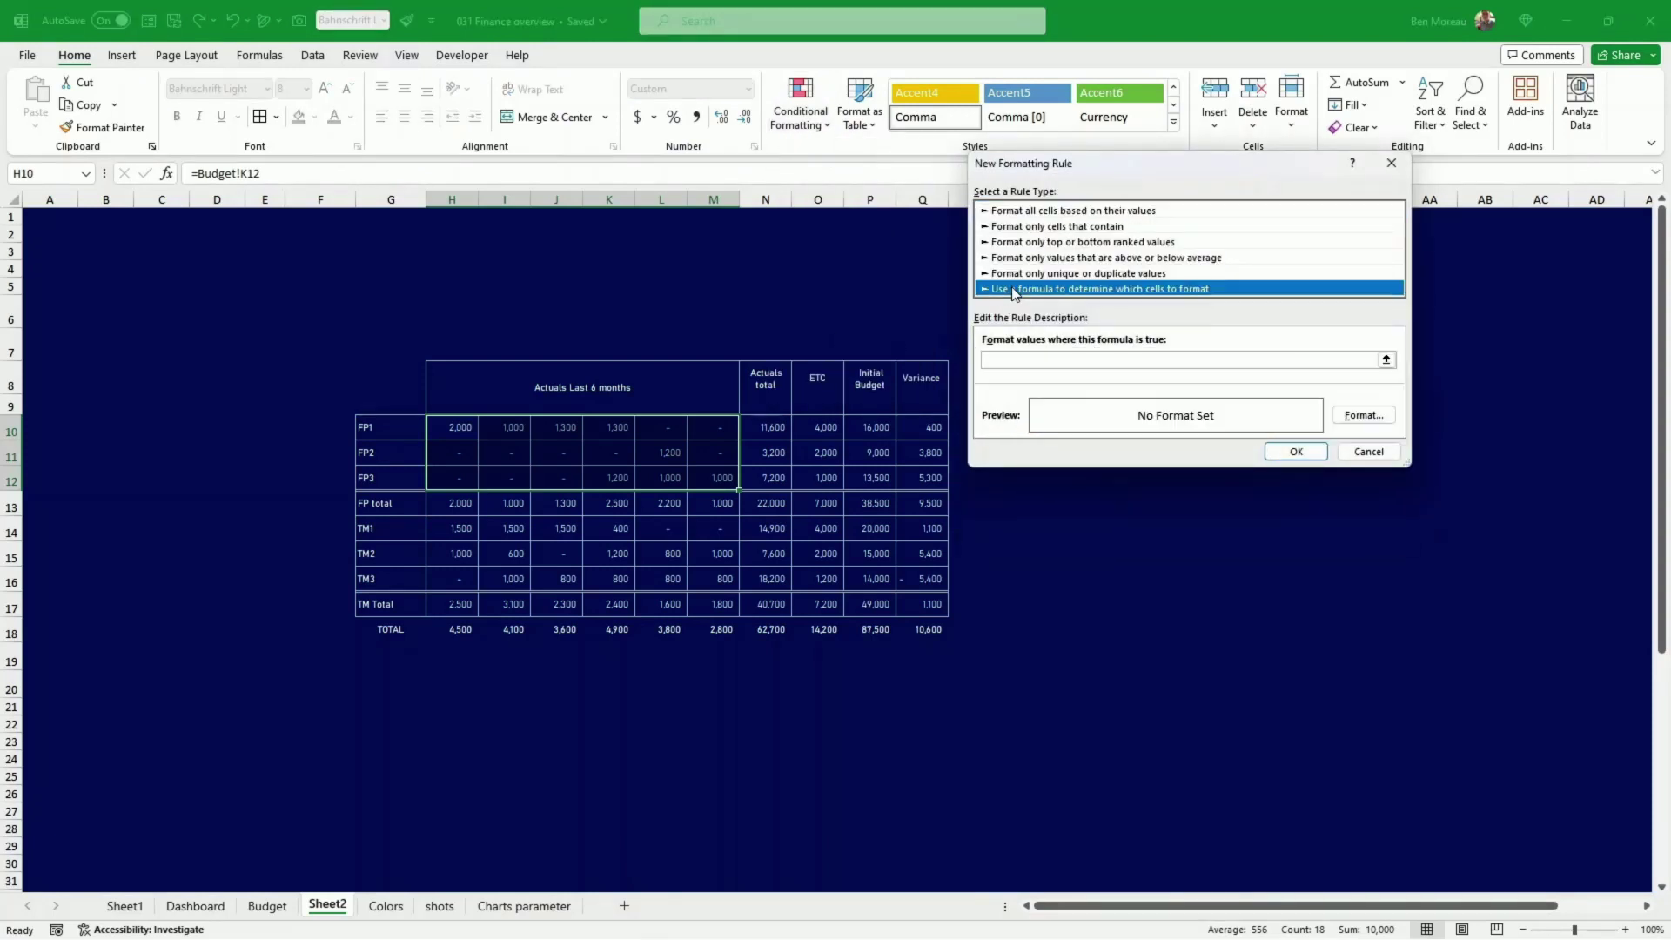
- Set the FP rule's formula to =Budget!K12>Budget!K6, comparing Security actuals with budget using relative references
{"action": "left_click", "coordinate": [1035, 360]}
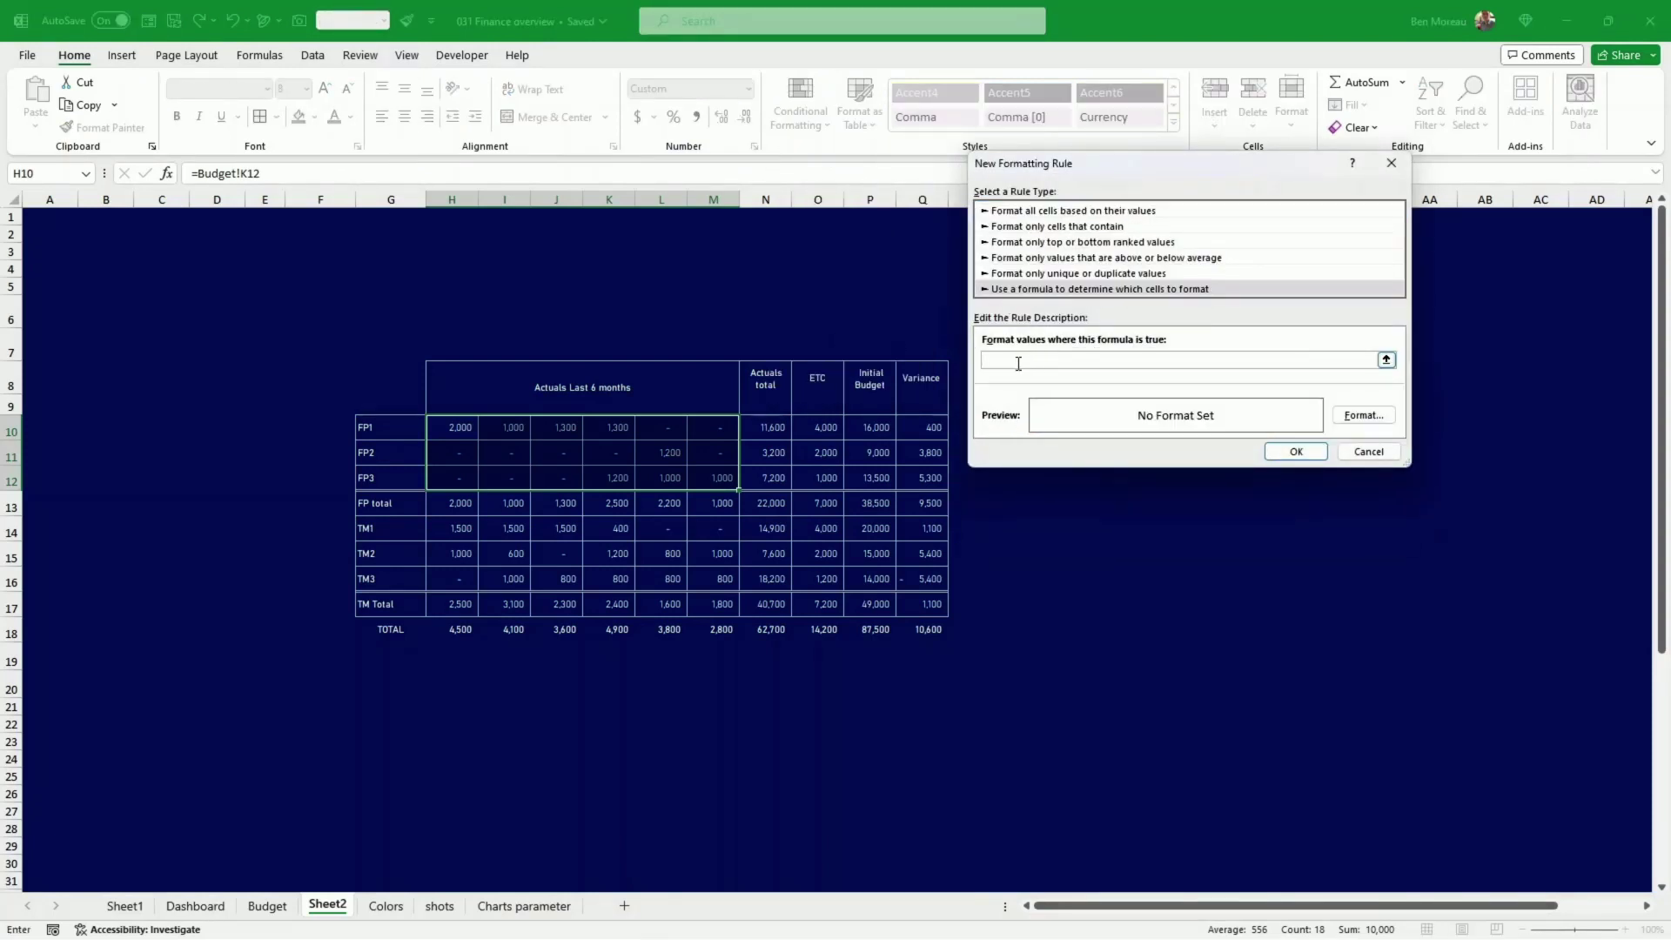
{"action": "left_click", "coordinate": [283, 907]}
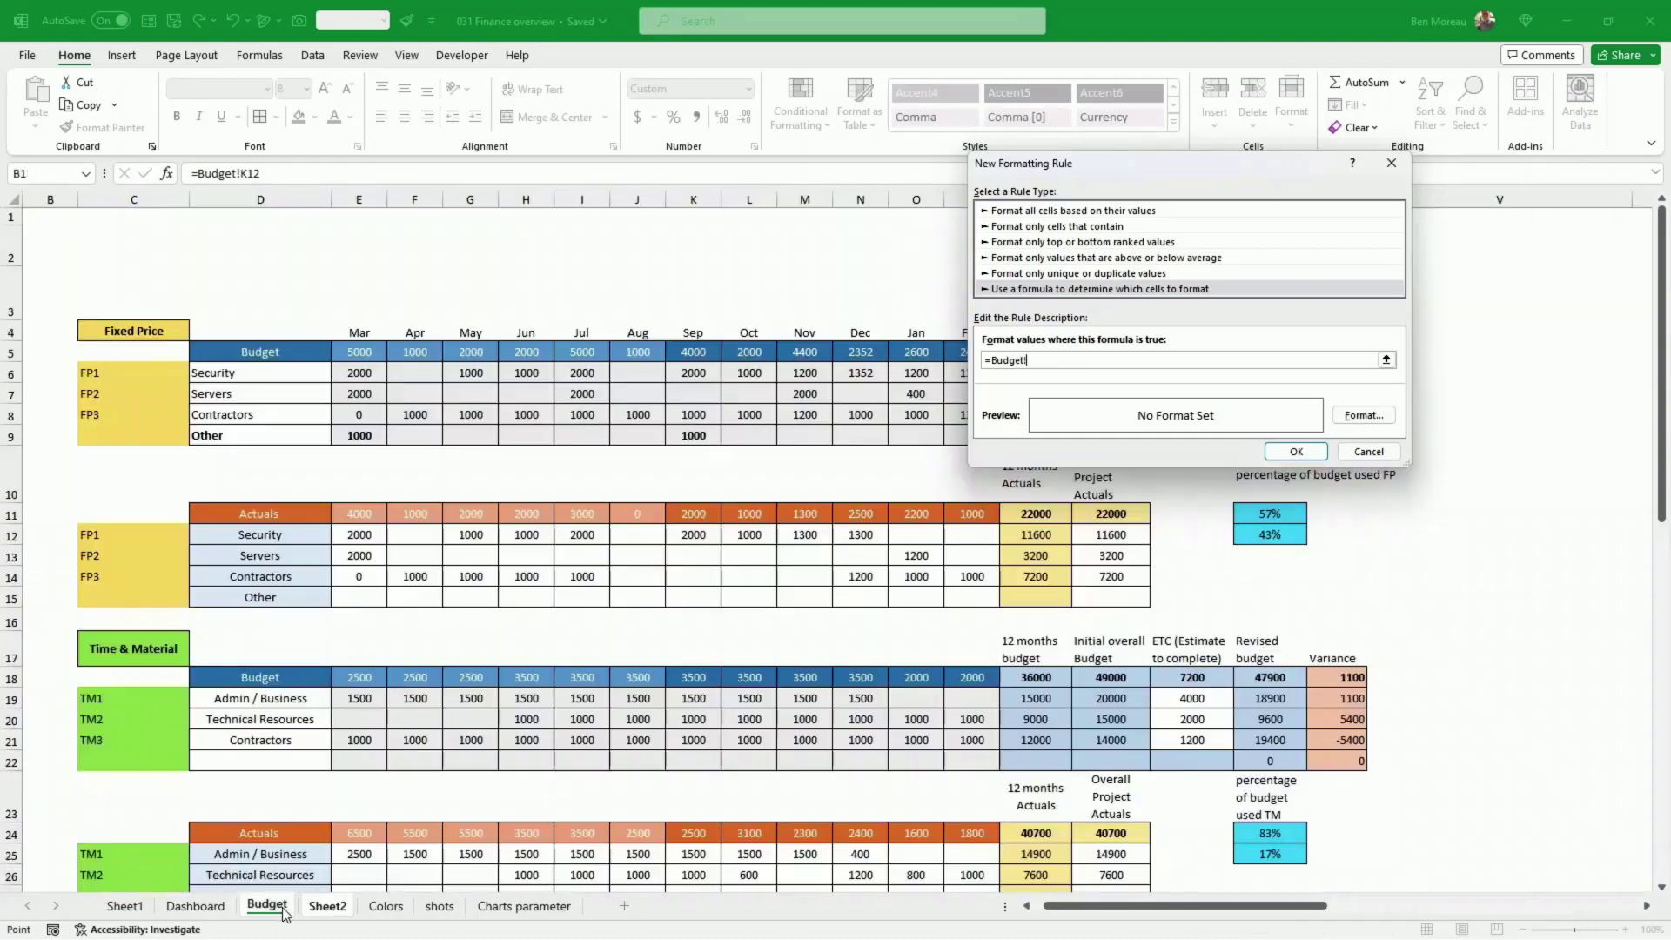
{"action": "left_click", "coordinate": [690, 536]}
{"action": "key", "text": "F4"}
{"action": "left_click", "coordinate": [693, 372]}
{"action": "key", "text": "F4"}
{"action": "key", "text": "F4"}
{"action": "key", "text": "F4"}
- Give the FP over-budget rule a medium blue fill and apply it to the monthly actuals
{"action": "left_click", "coordinate": [1362, 416]}
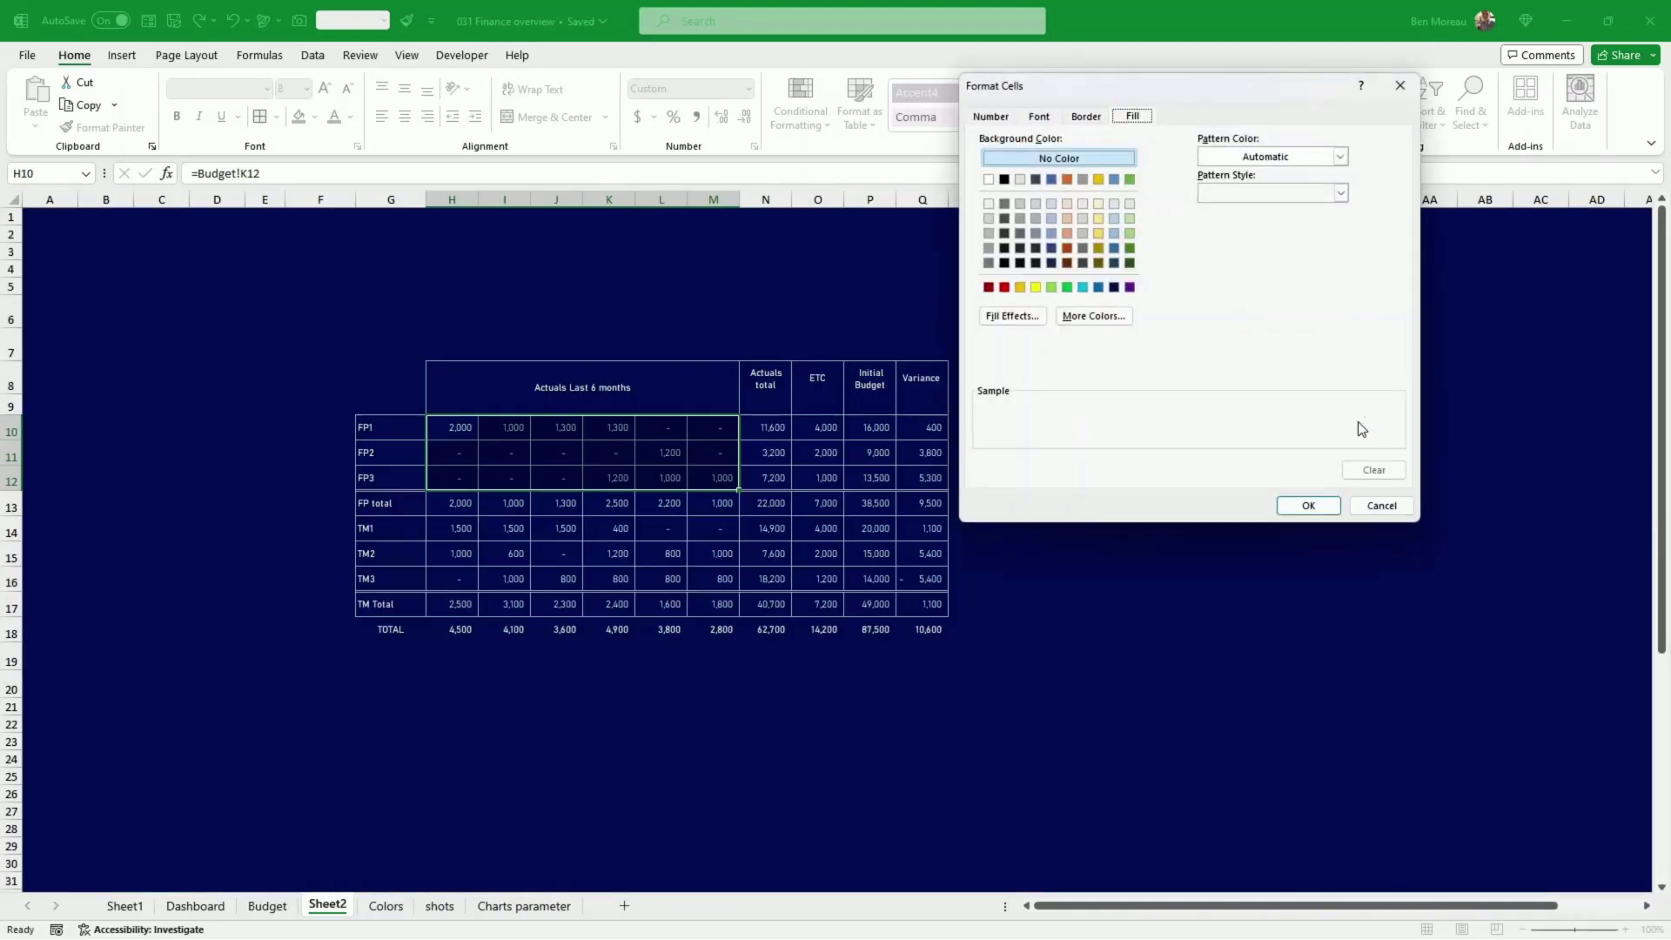
{"action": "left_click", "coordinate": [1114, 179]}
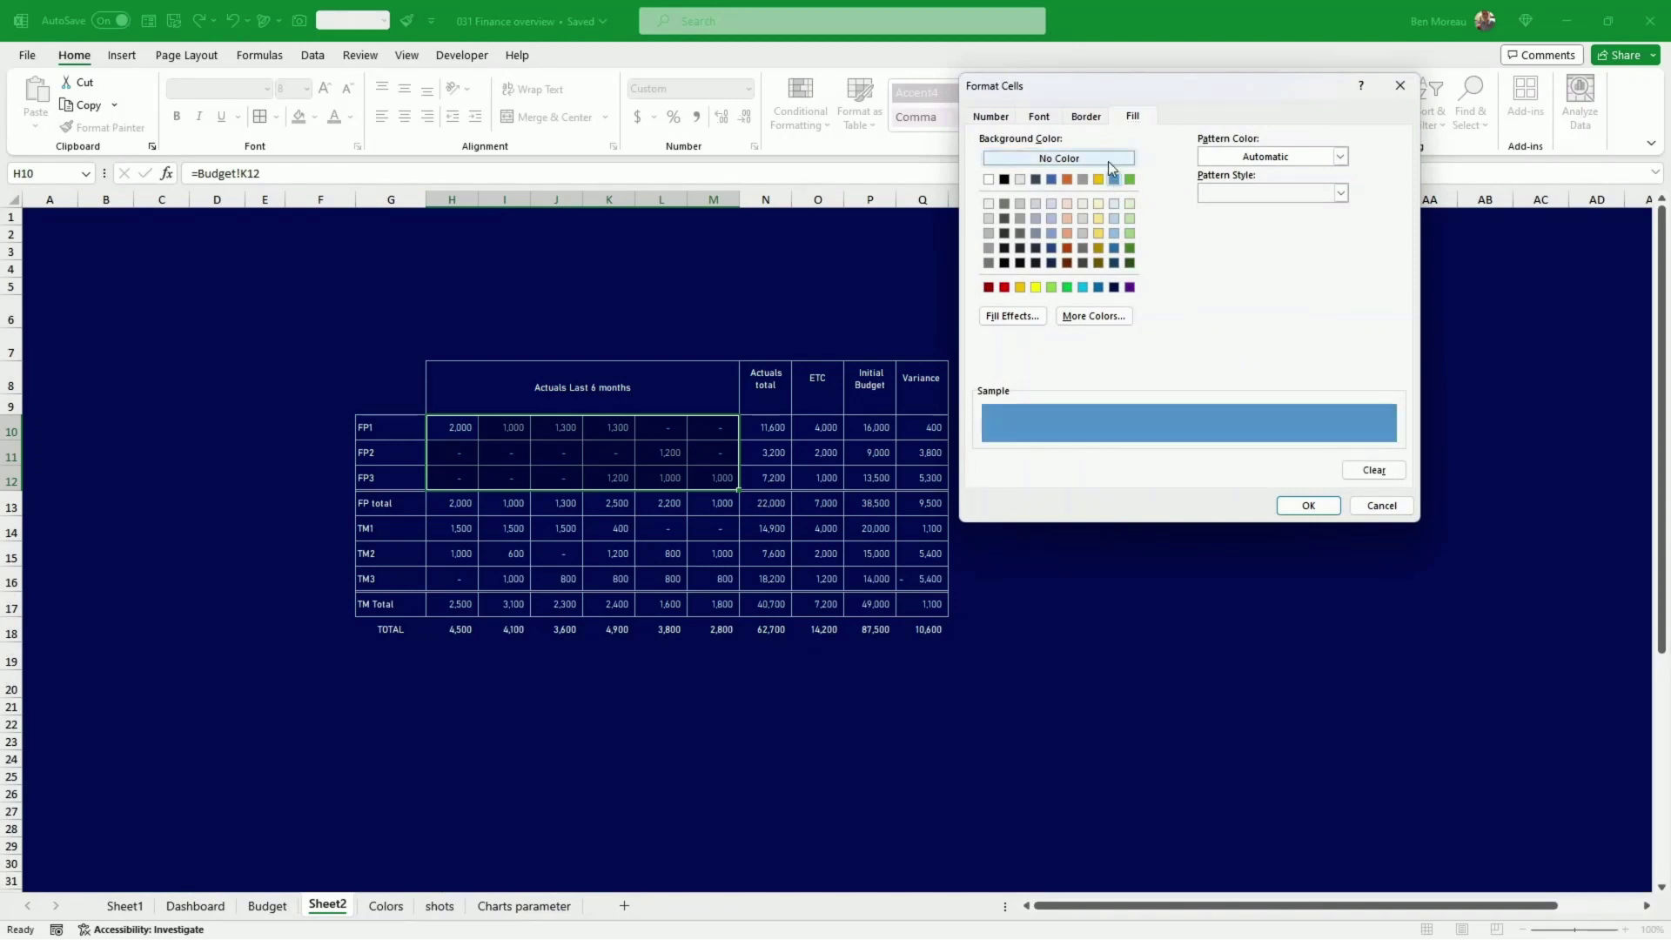
{"action": "left_click", "coordinate": [1312, 503]}
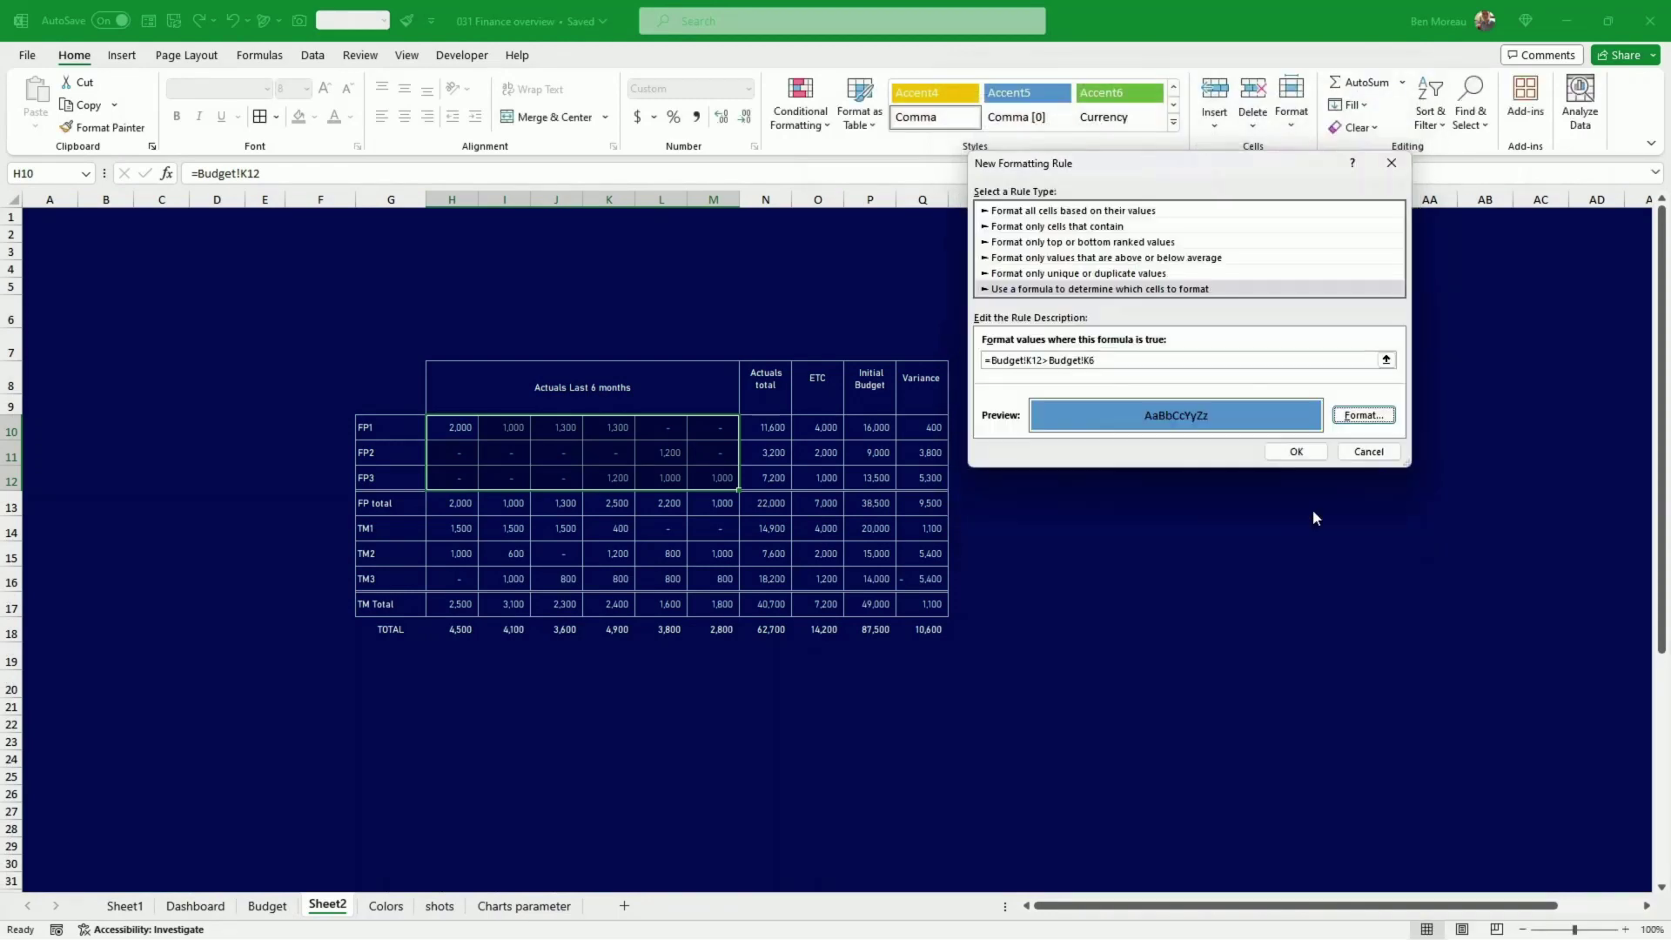
{"action": "left_click", "coordinate": [1296, 452]}
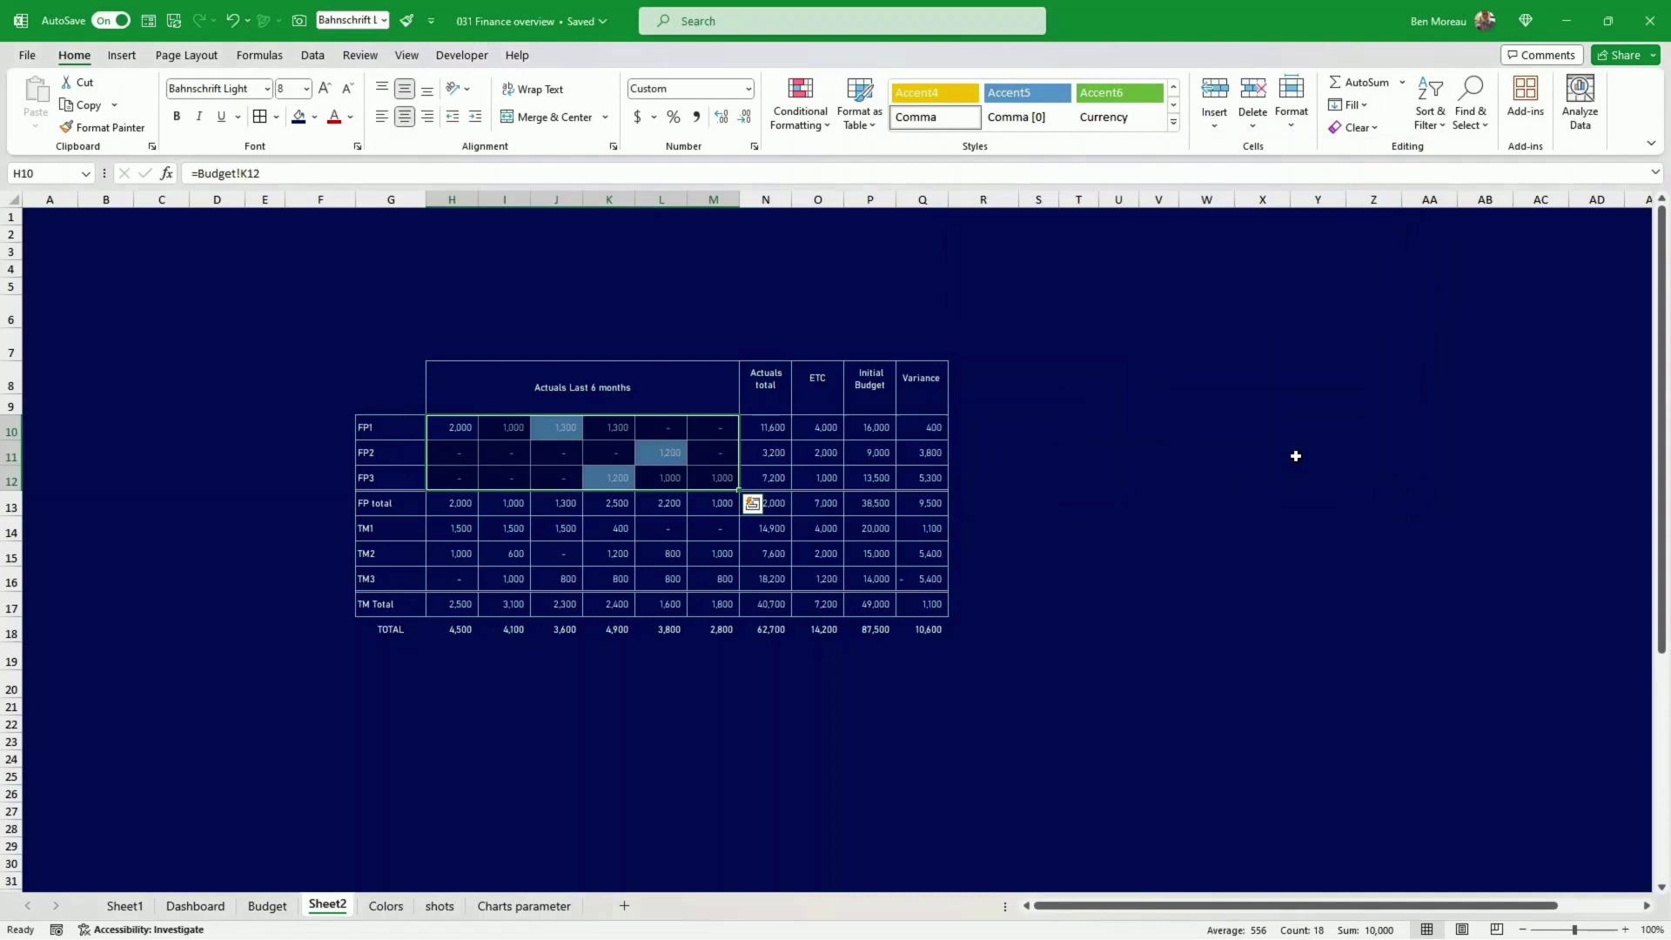
{"action": "left_click", "coordinate": [1283, 471]}
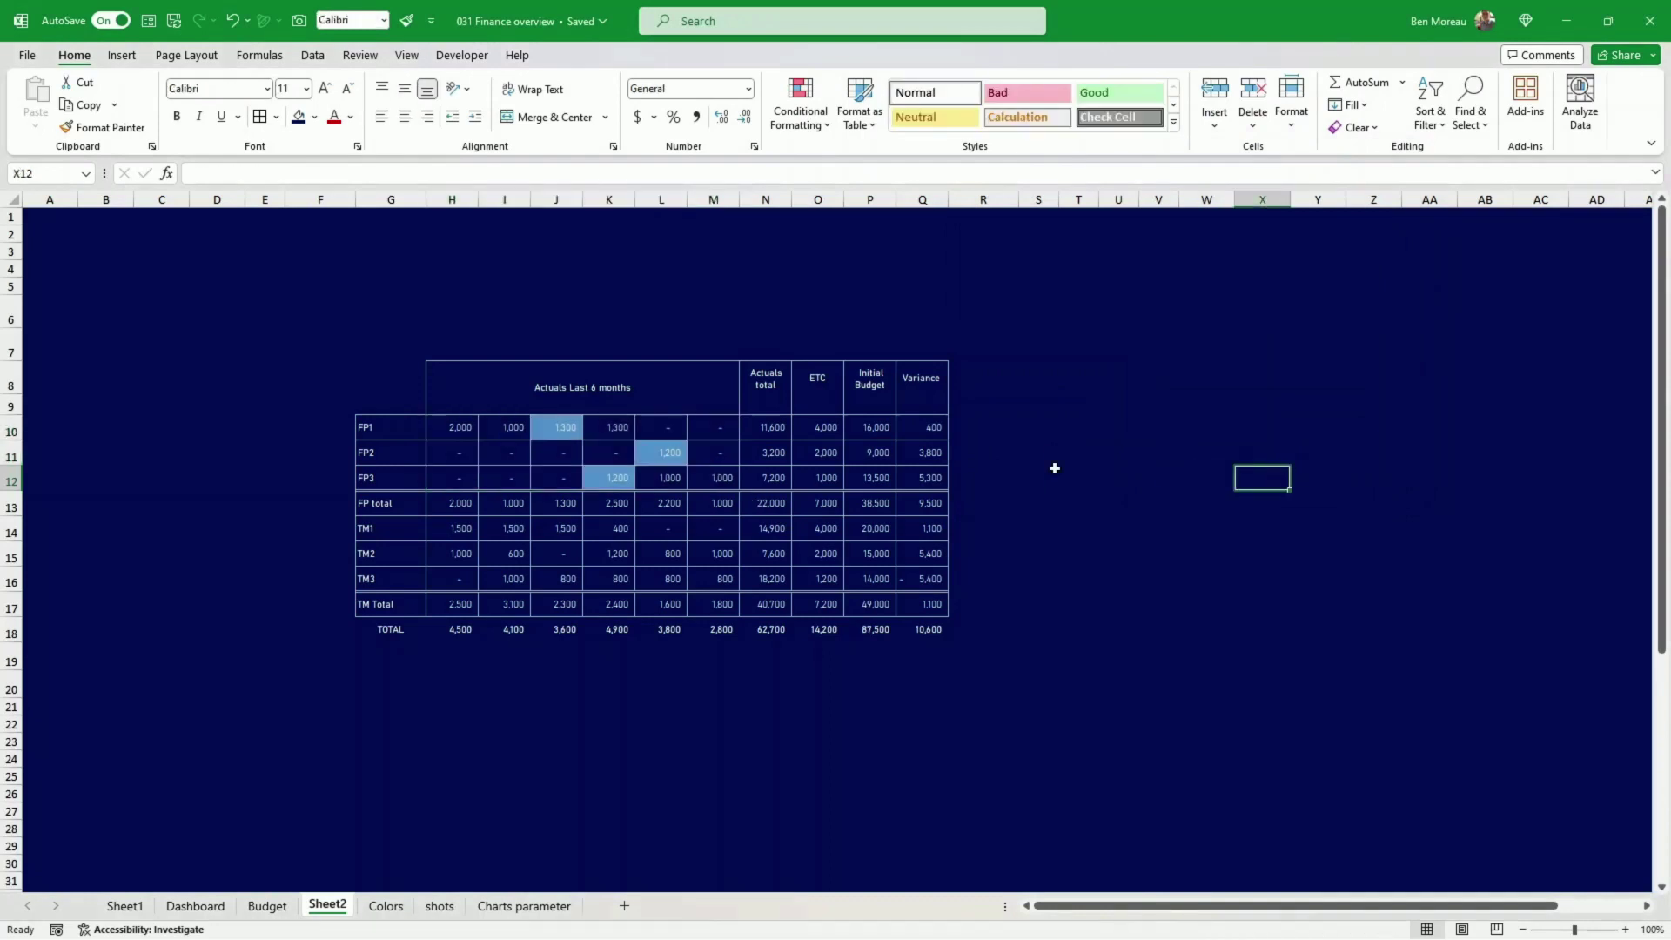
- Compare FP1's highlighted third-month actual in J10 with the November Security figures on the Budget sheet
{"action": "left_click", "coordinate": [557, 430]}
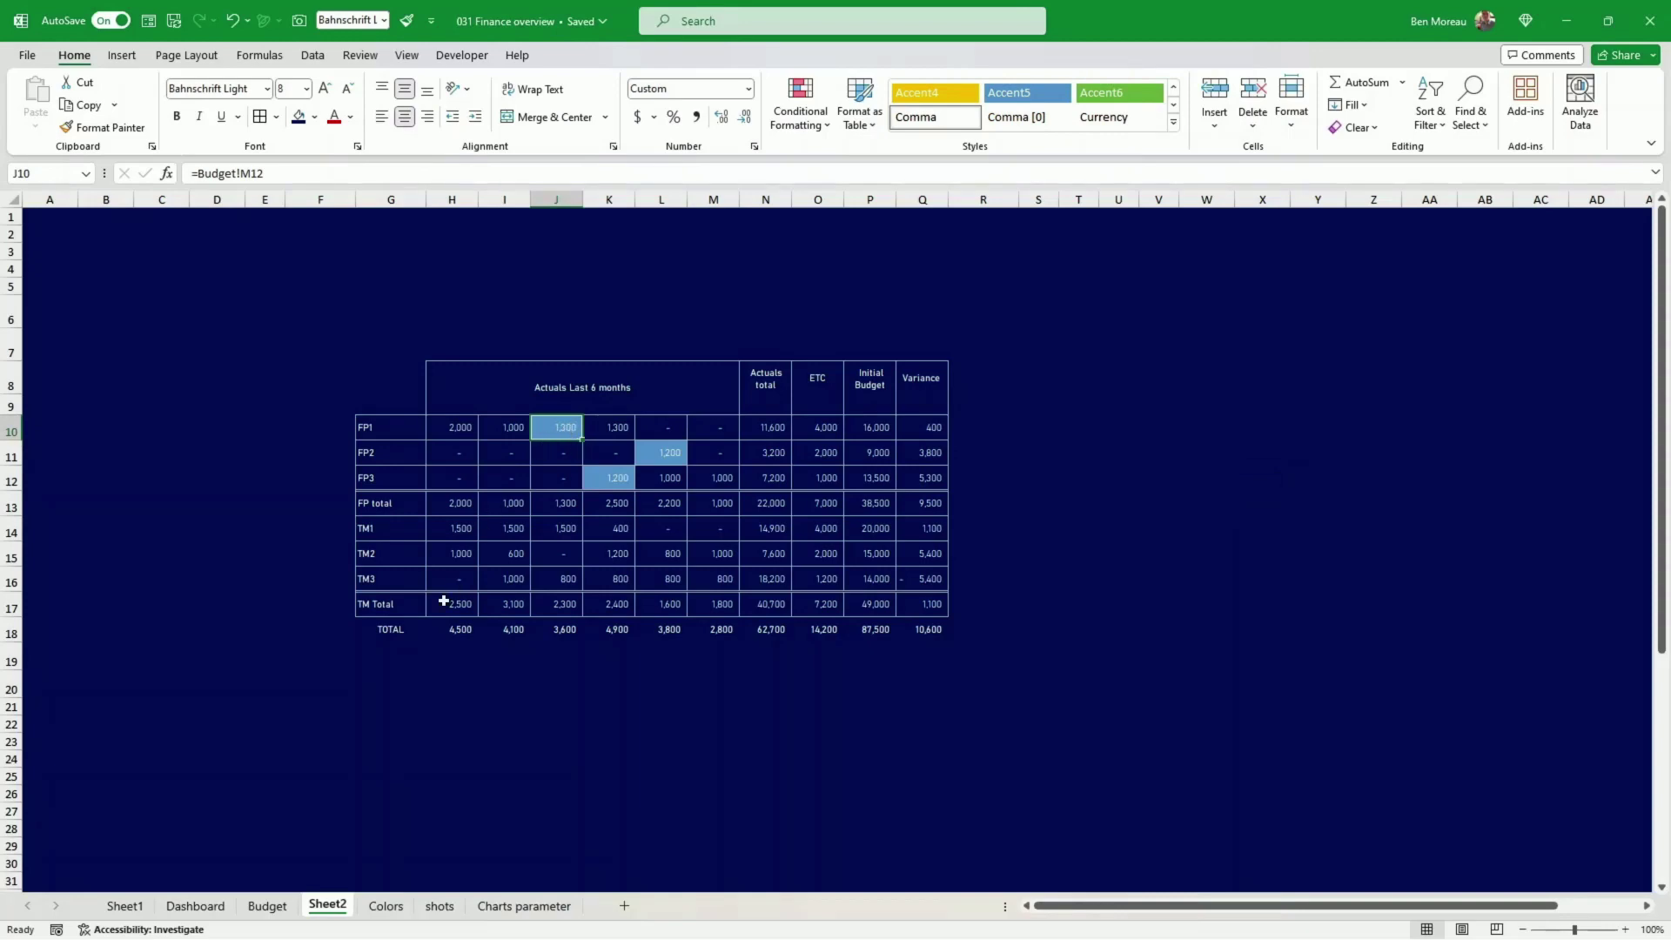
{"action": "left_click", "coordinate": [277, 904]}
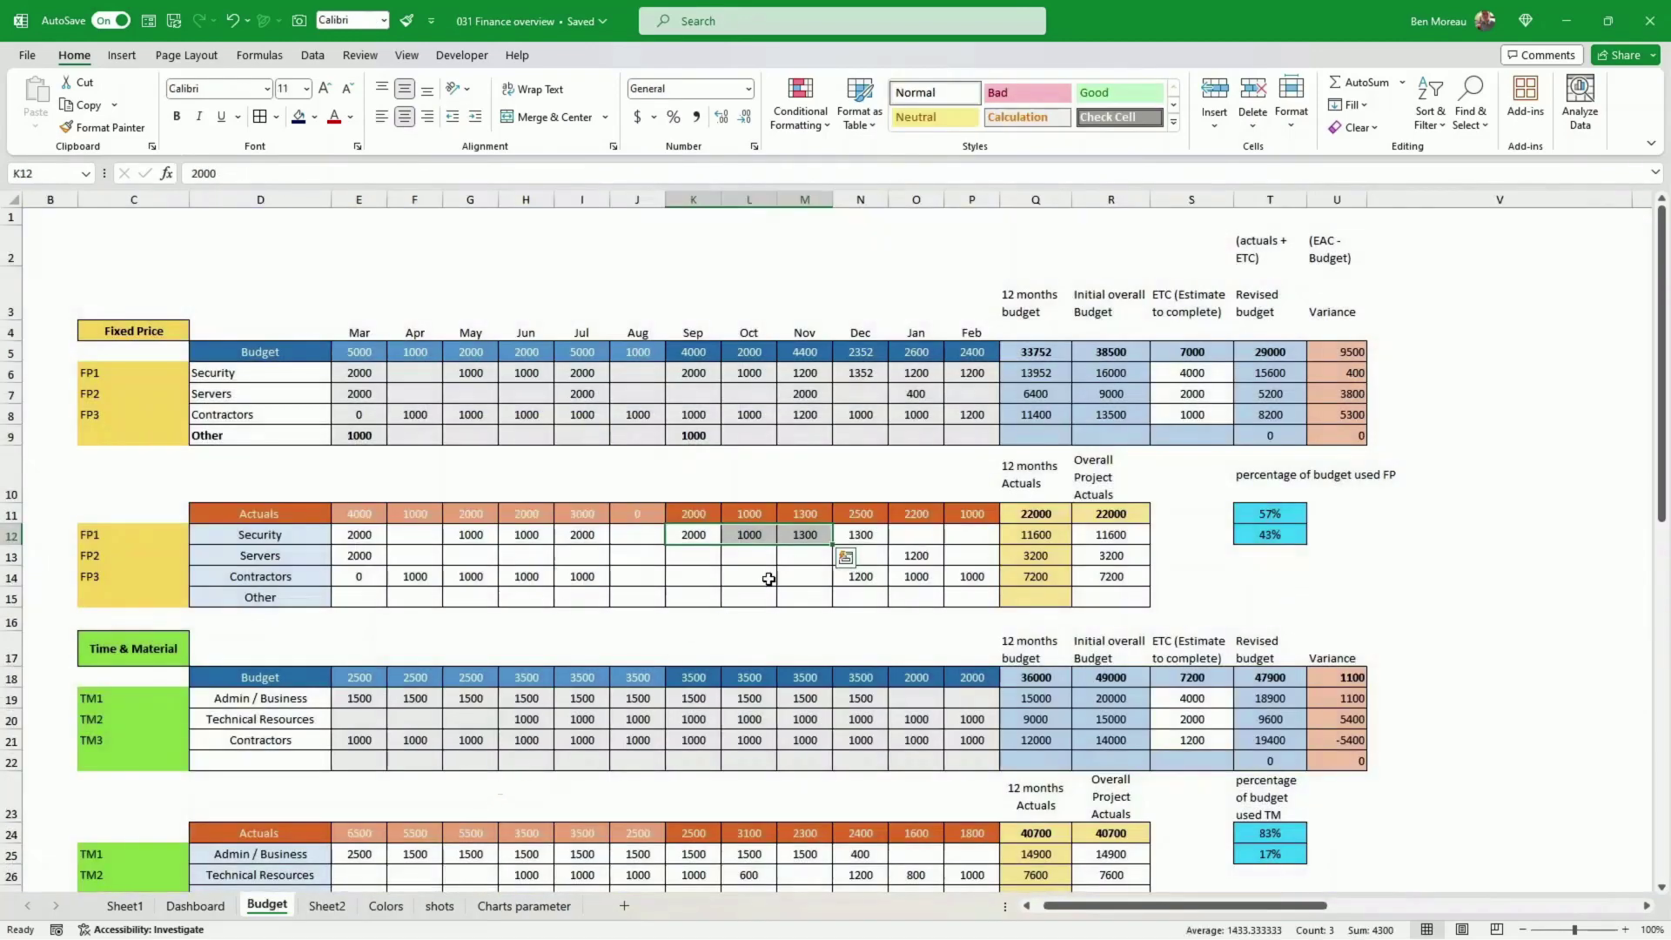
{"action": "left_click", "coordinate": [796, 541]}
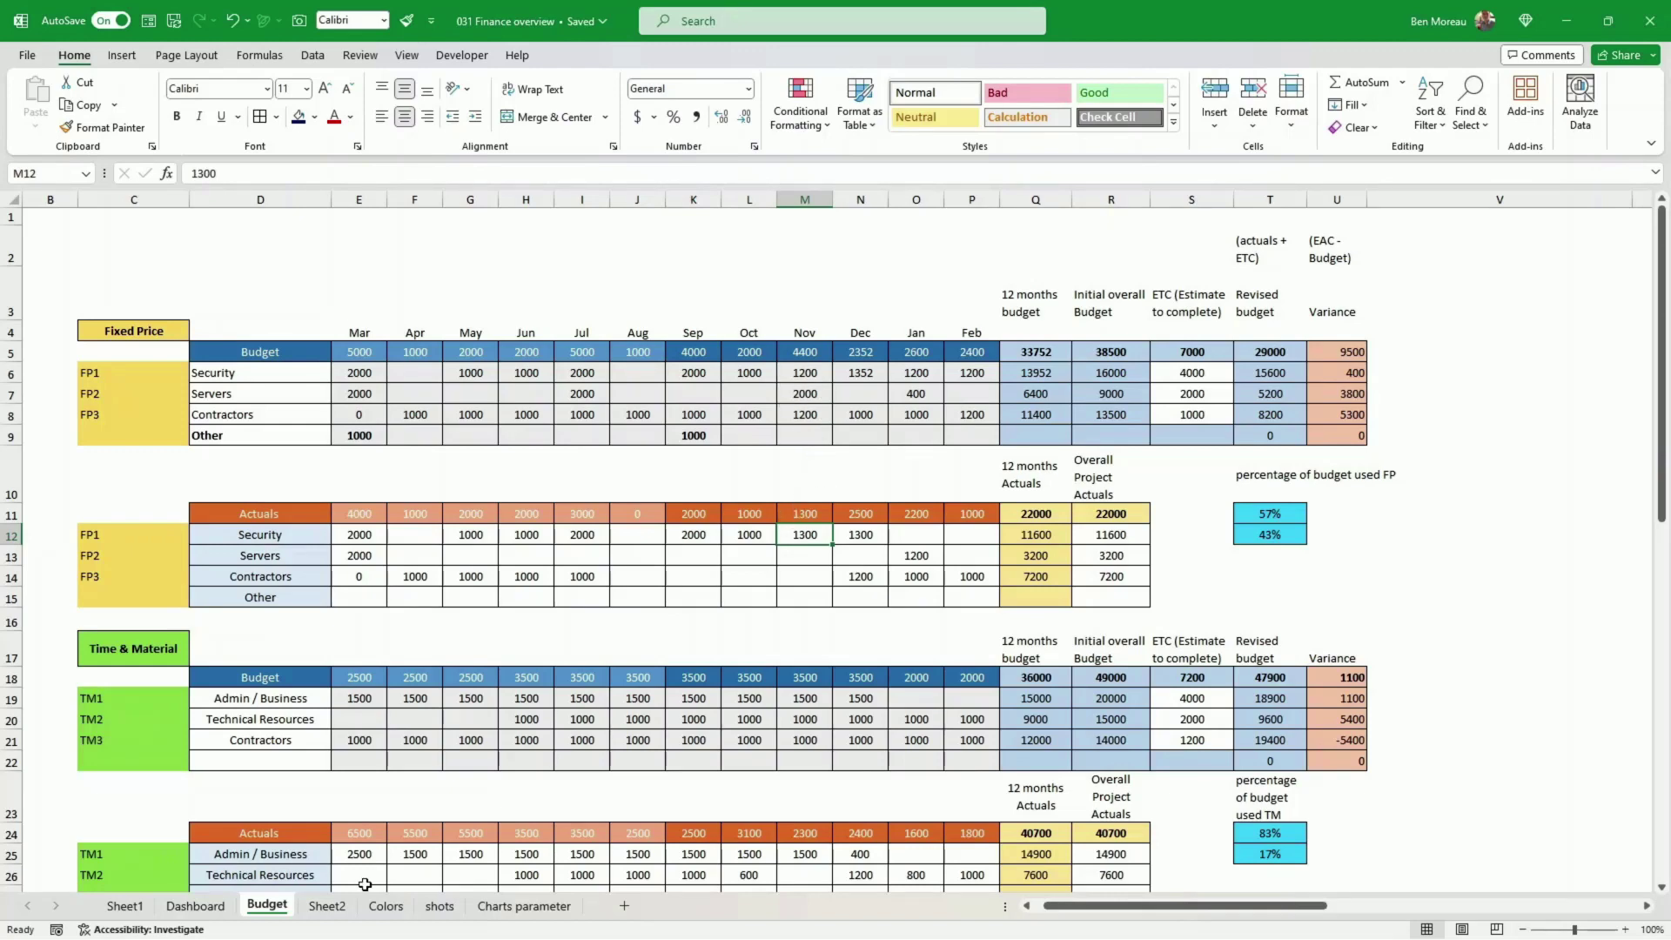
{"action": "left_click", "coordinate": [327, 906]}
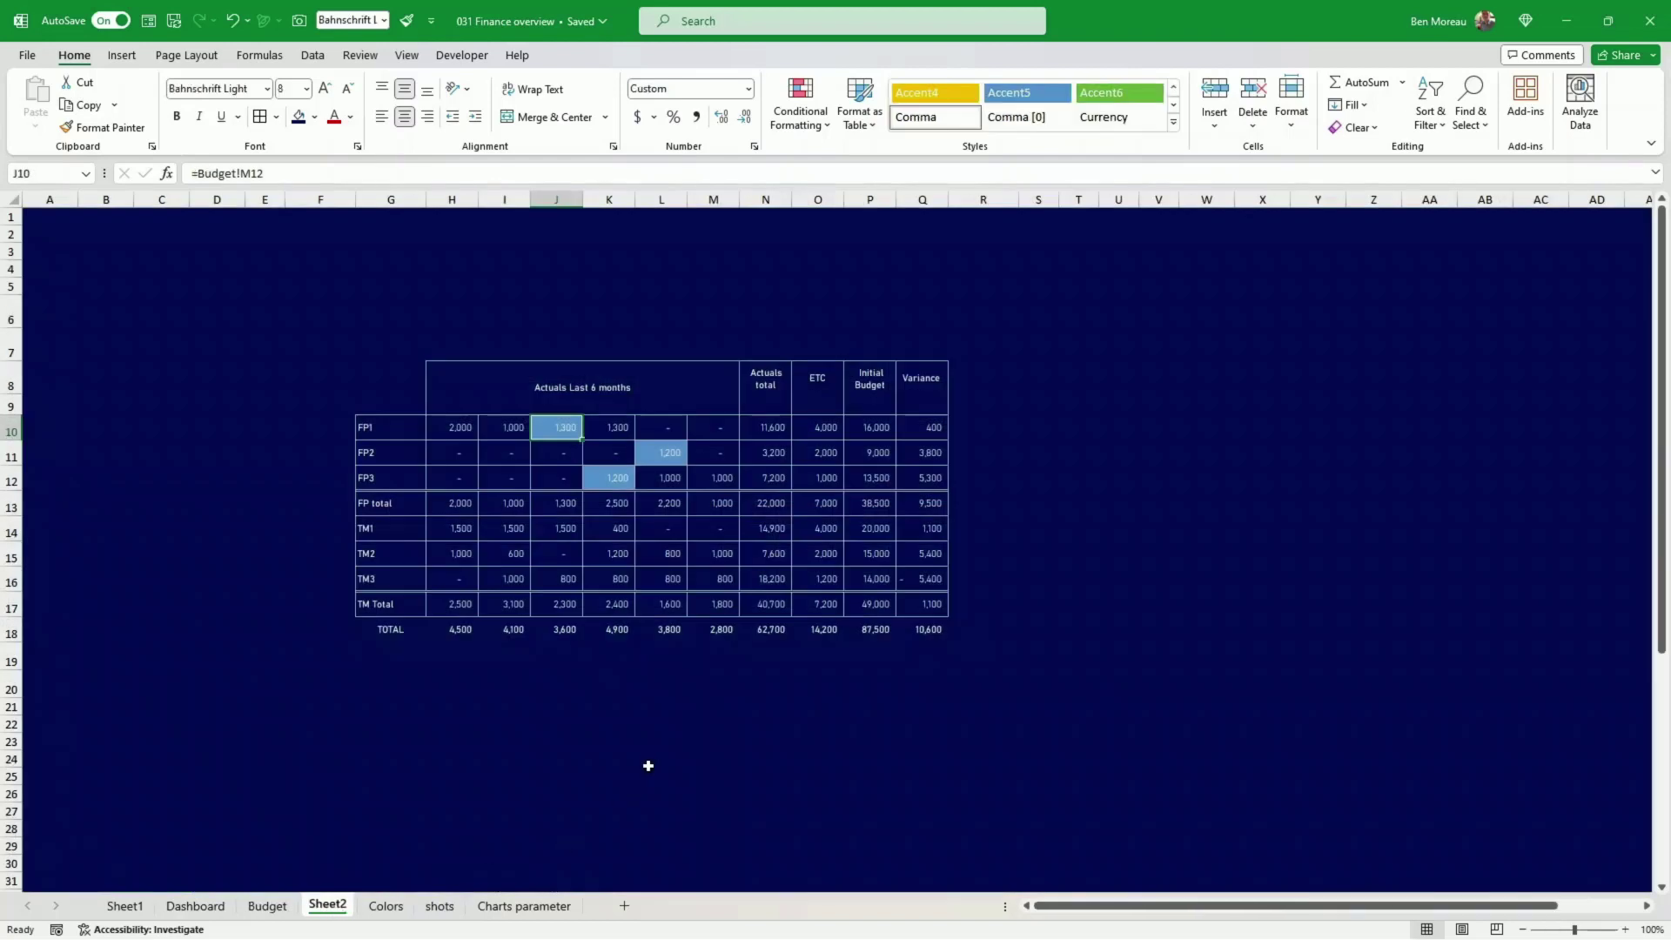
- Start a formula-based conditional formatting rule for the TM1 to TM3 monthly actuals in H14:M16
{"action": "left_click_drag", "start_coordinate": [459, 533], "coordinate": [698, 567]}
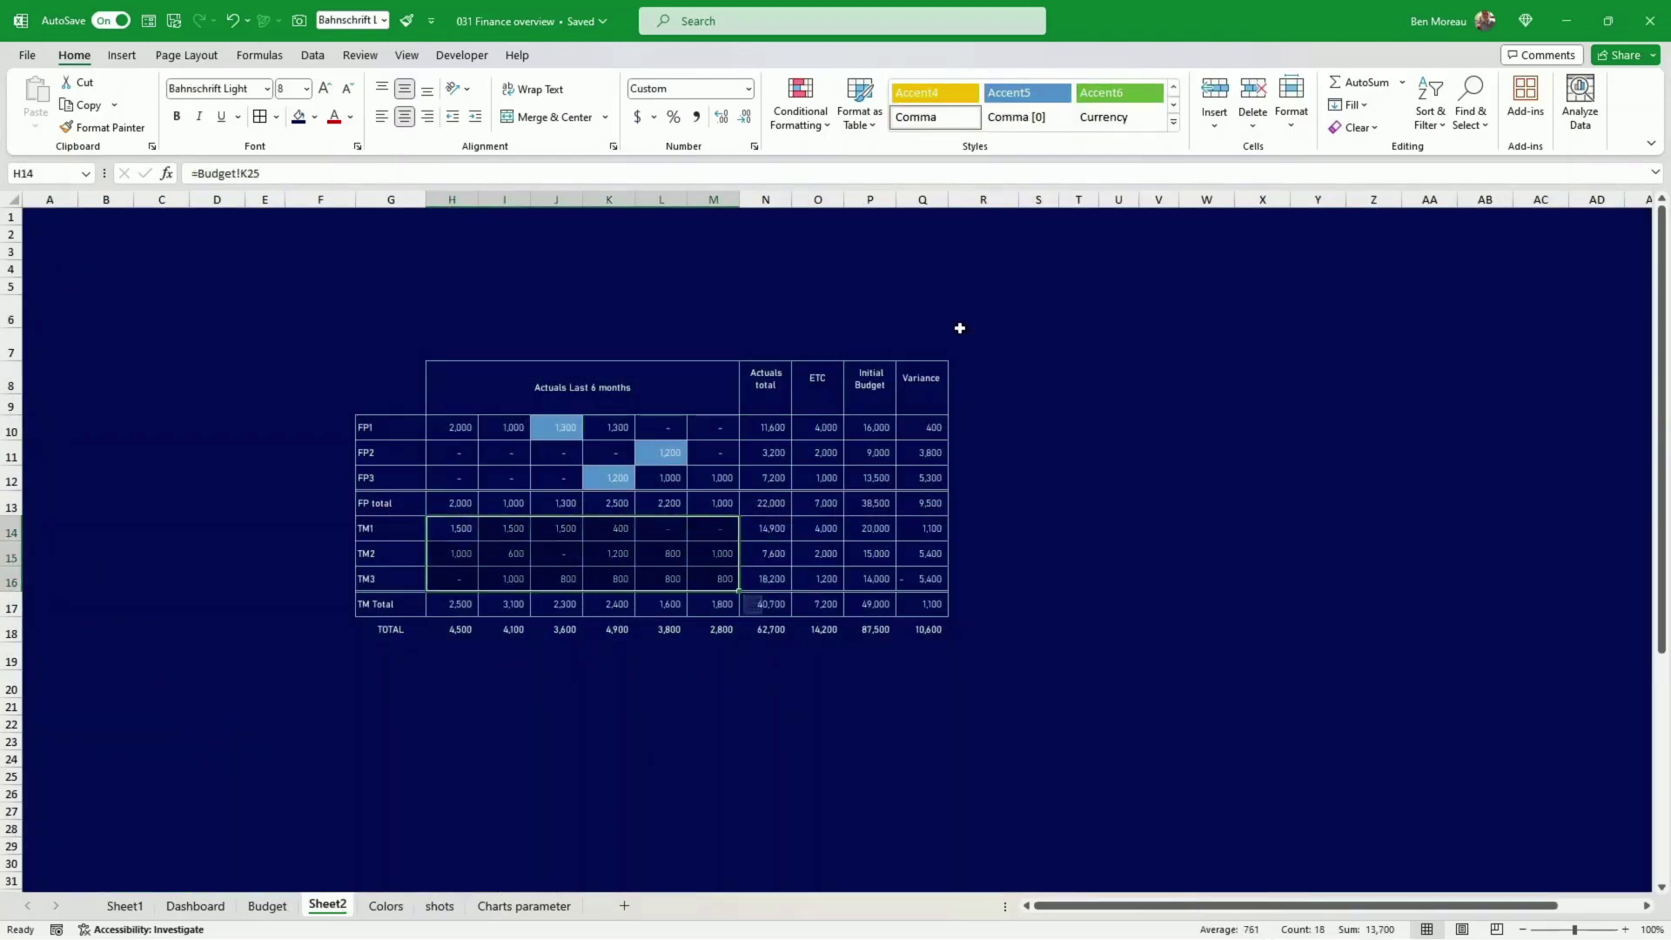
{"action": "left_click", "coordinate": [800, 112]}
{"action": "left_click", "coordinate": [836, 340]}
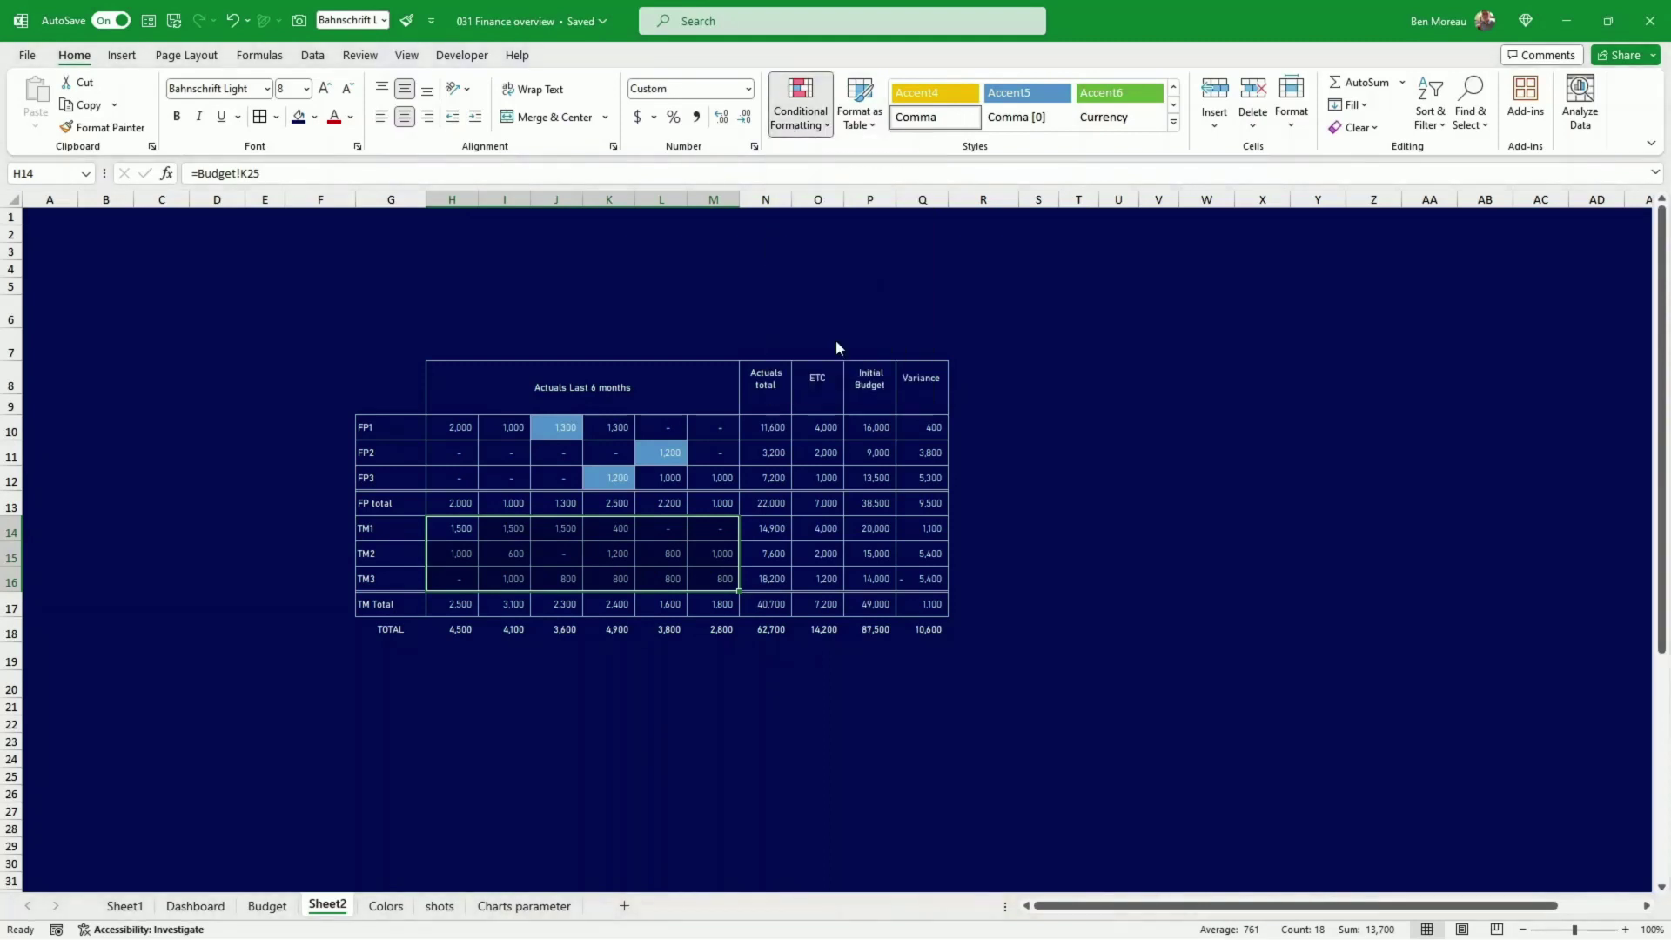
{"action": "left_click", "coordinate": [1054, 271]}
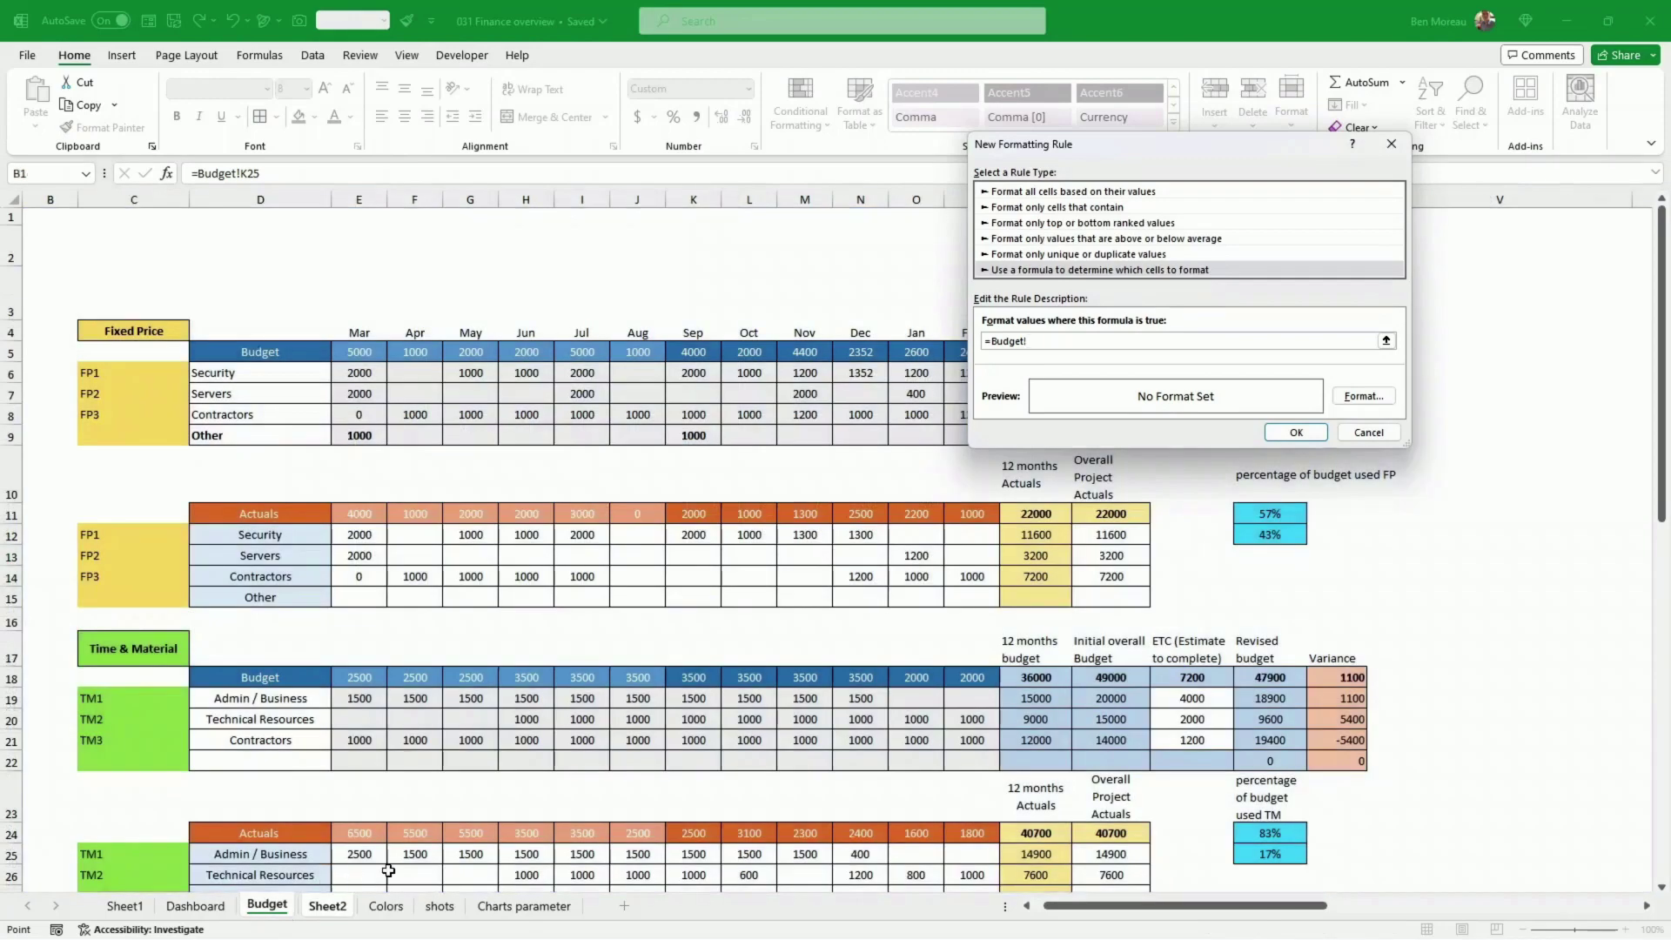
- Set the TM rule's formula to =Budget!K25>Budget!K19, comparing Admin / Business actuals with budget using relative references
{"action": "scroll", "coordinate": [728, 781], "scroll_direction": "down", "scroll_amount": 2}
{"action": "left_click", "coordinate": [709, 696]}
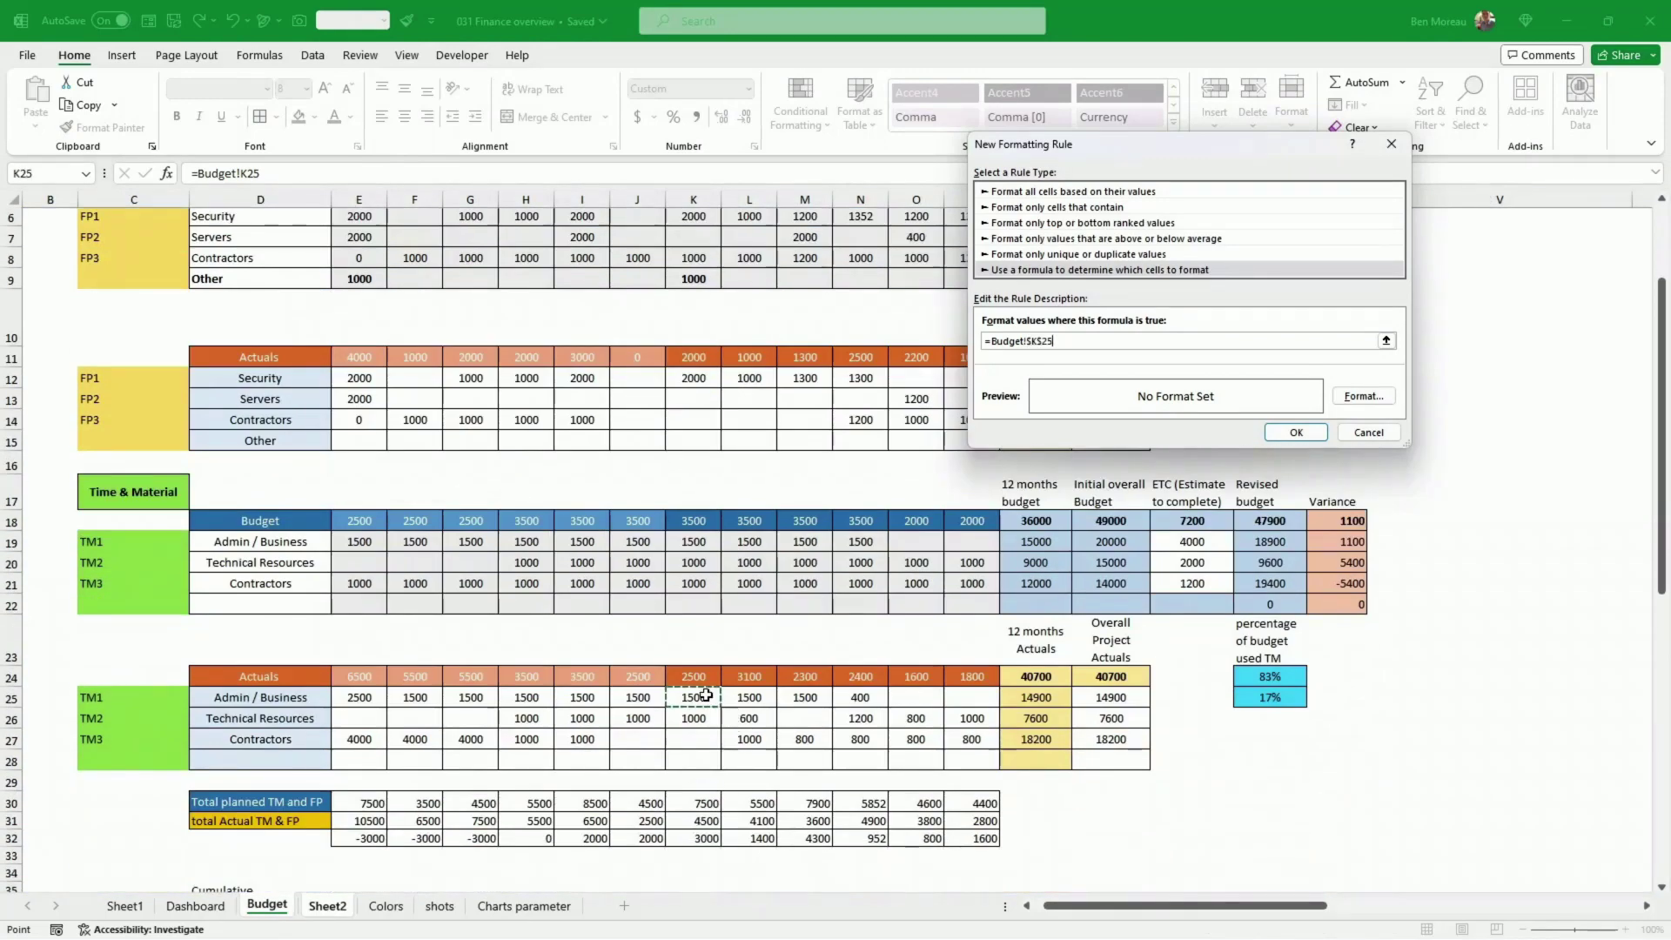
{"action": "key", "text": "F4"}
{"action": "key", "text": "F4"}
{"action": "key", "text": "F4"}
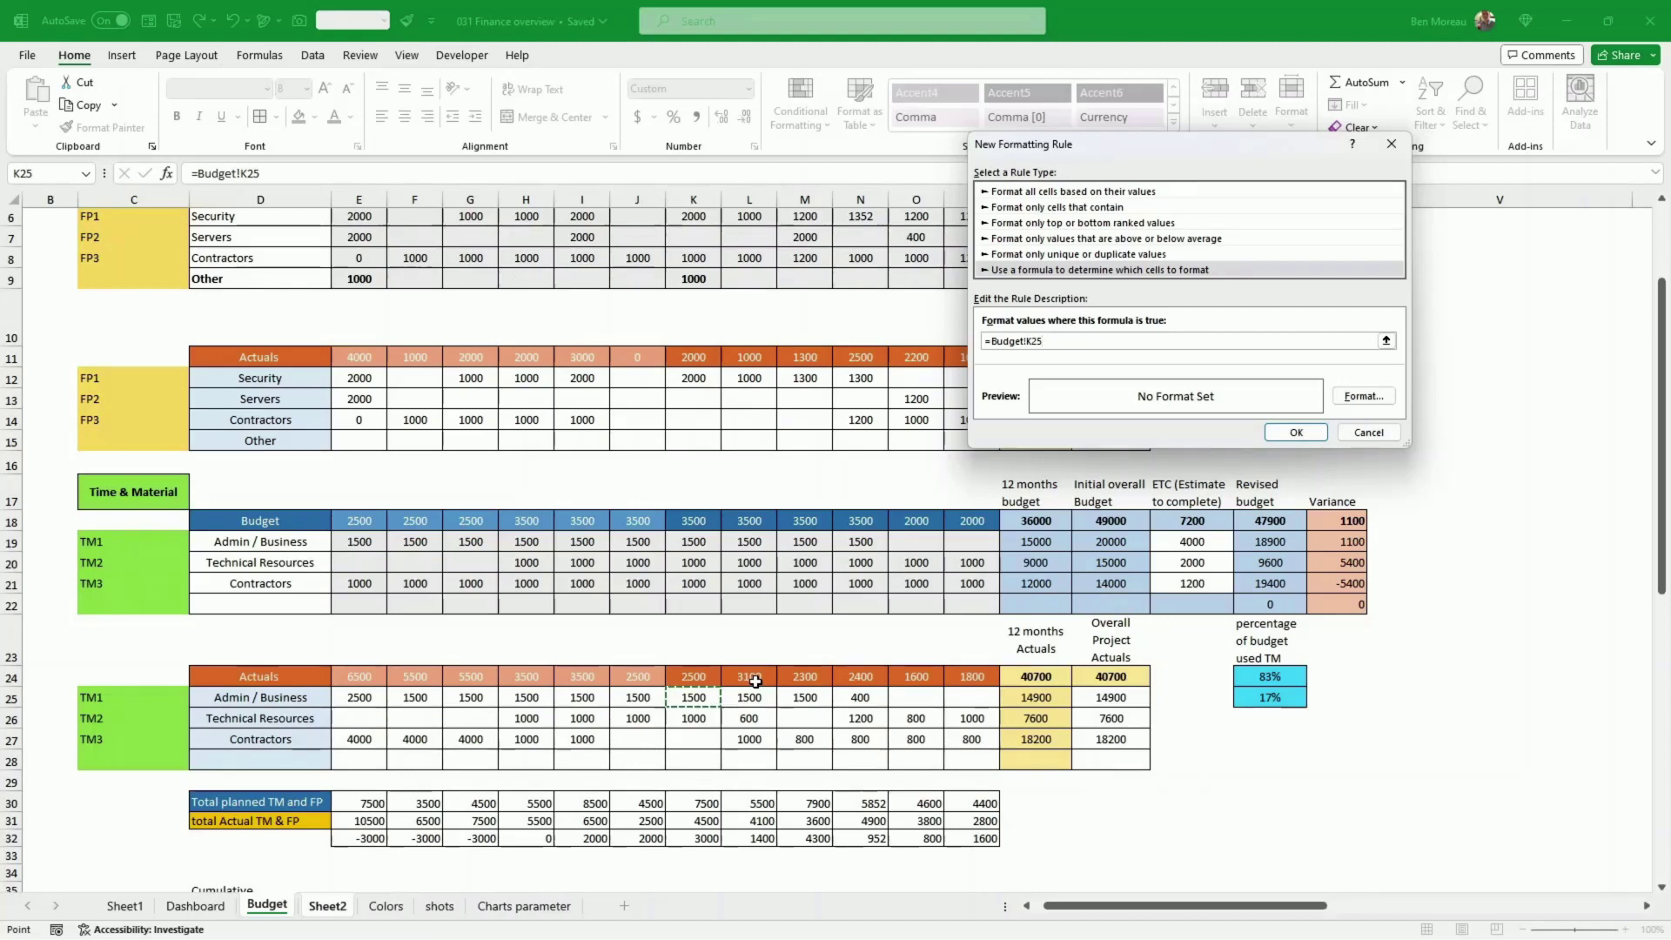
{"action": "type", "text": ">"}
{"action": "left_click", "coordinate": [692, 541]}
{"action": "key", "text": "F4"}
{"action": "key", "text": "F4"}
{"action": "key", "text": "F4"}
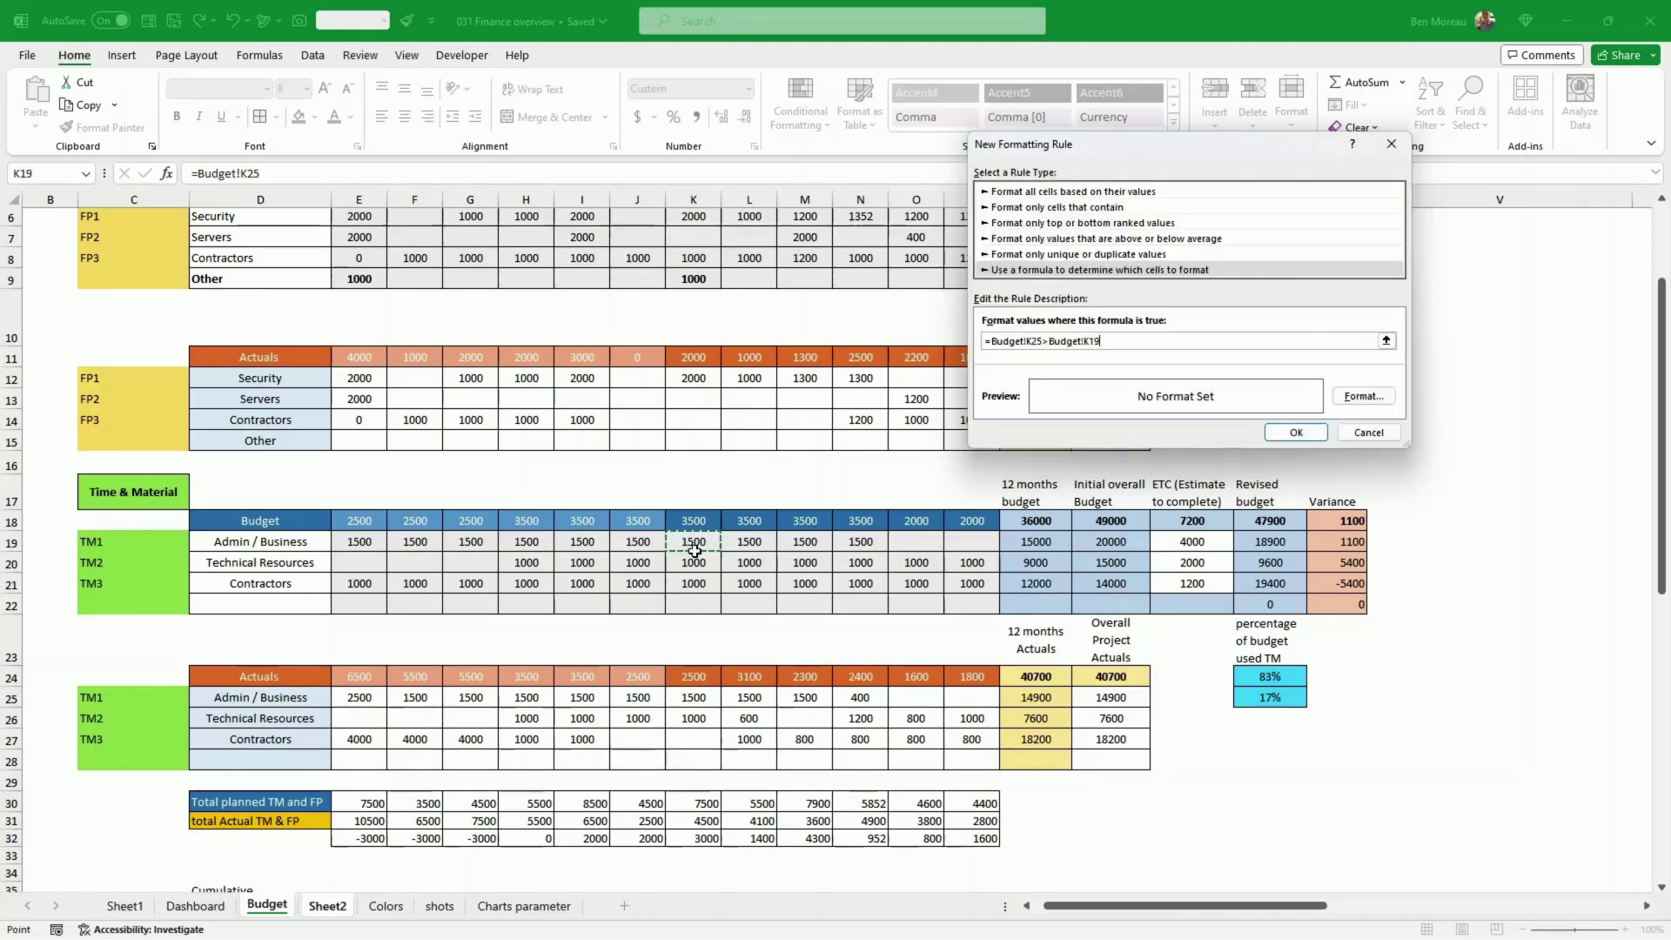
- Give the TM over-budget rule the same medium blue fill and apply it
{"action": "left_click", "coordinate": [1345, 397]}
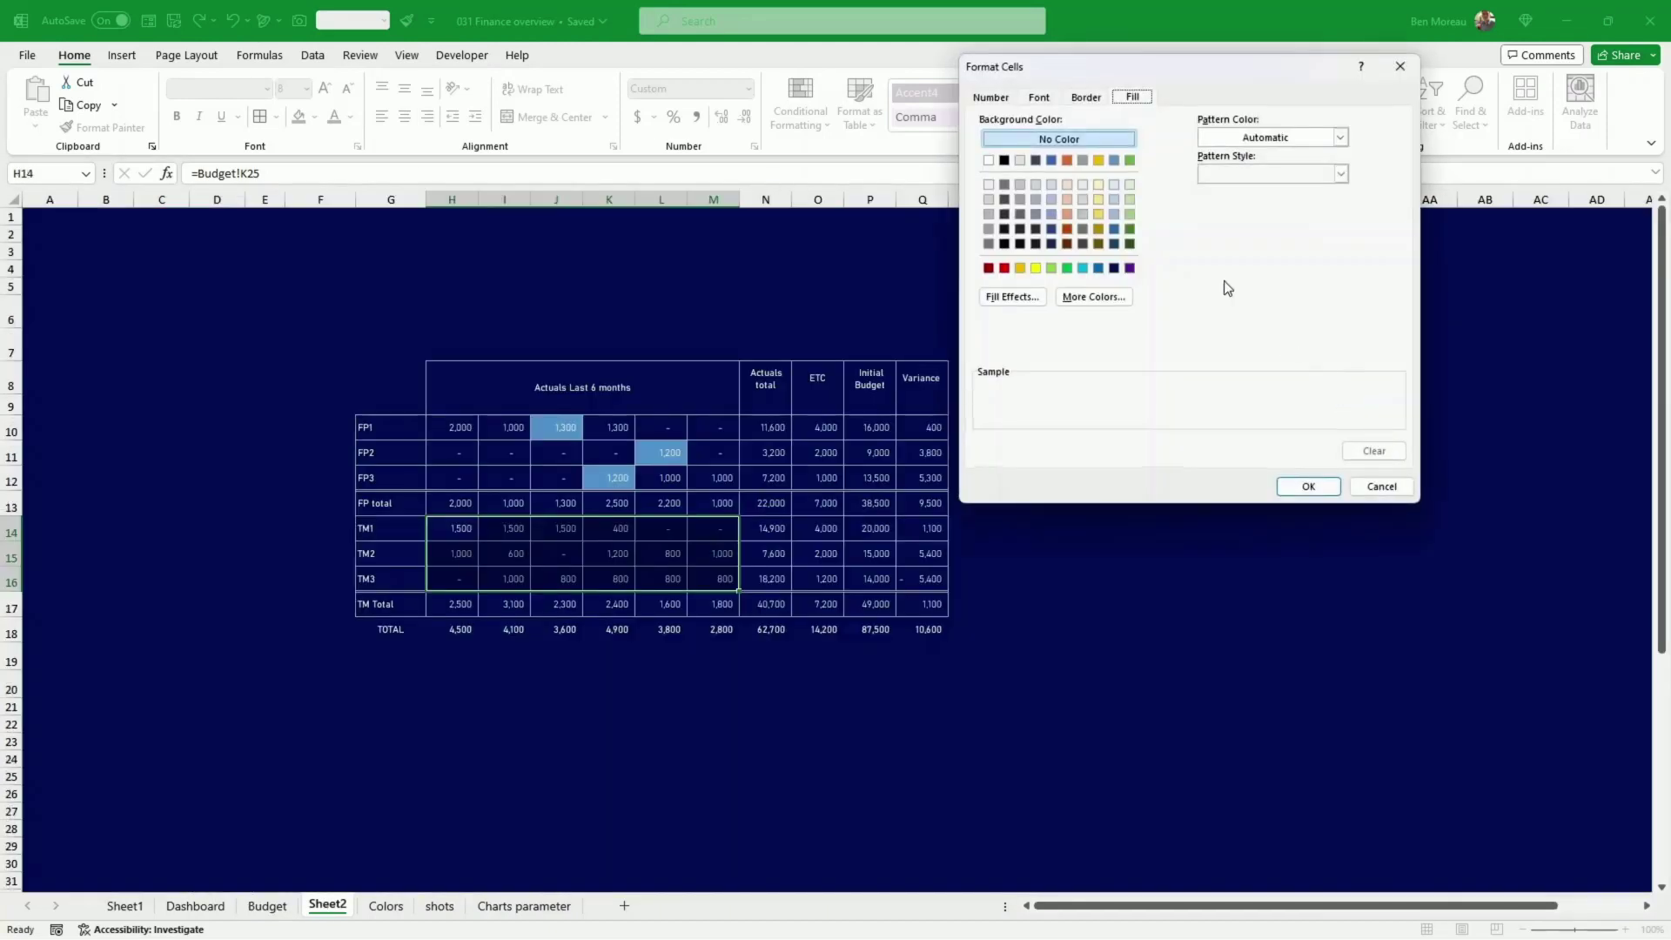
{"action": "left_click", "coordinate": [1114, 161]}
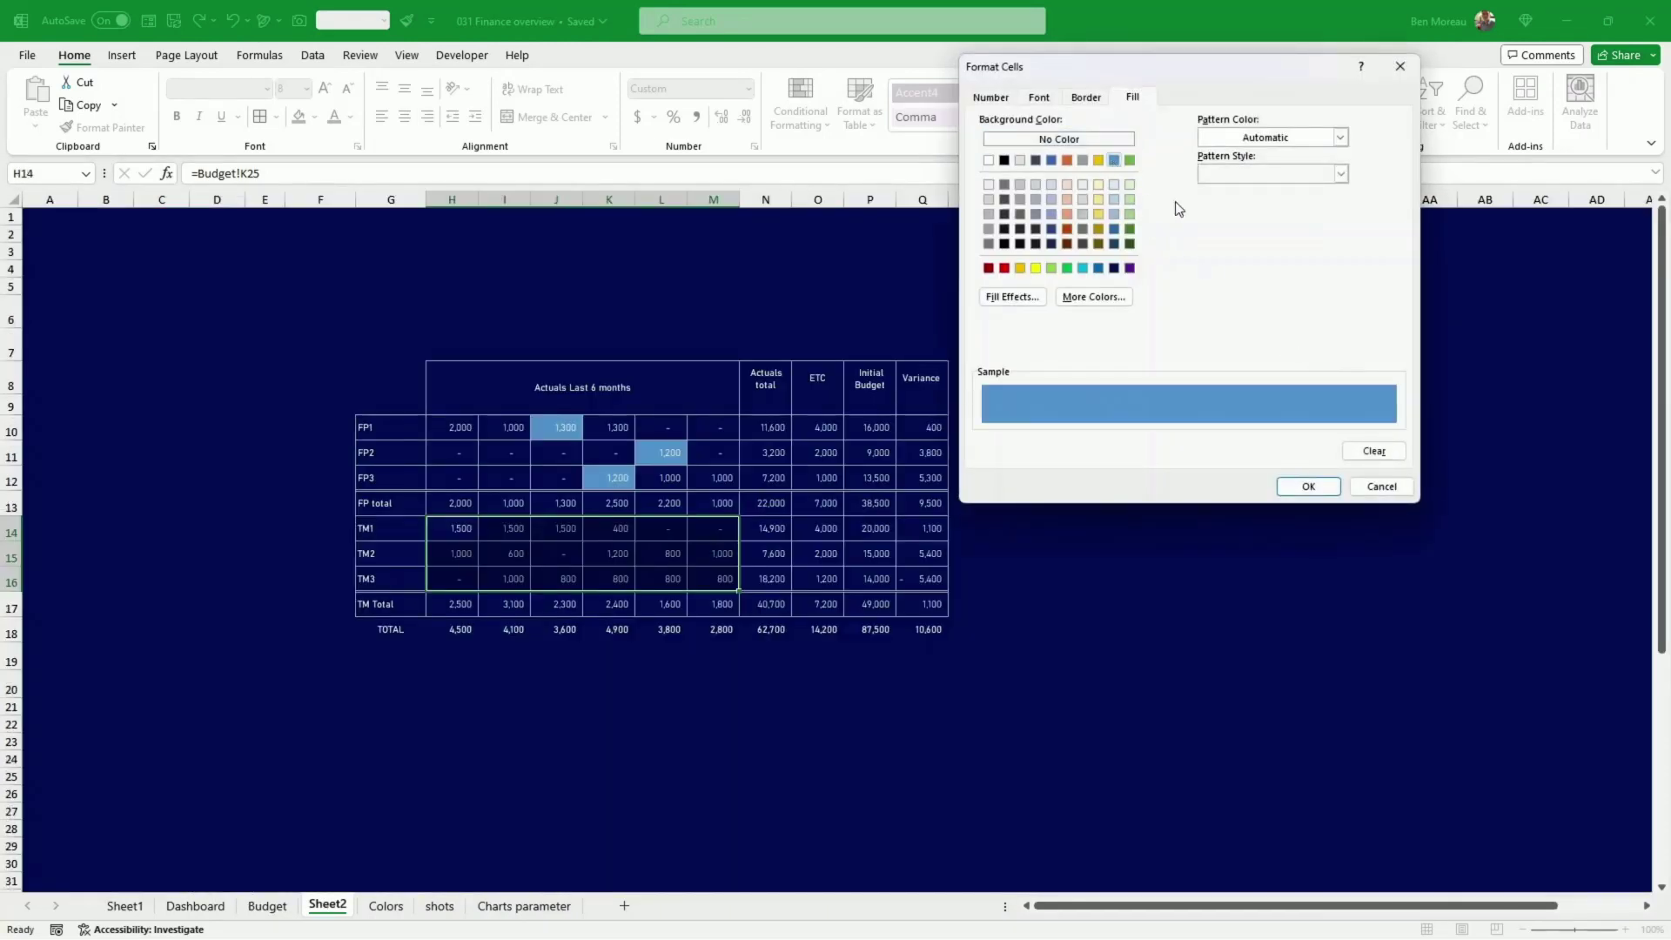
{"action": "left_click", "coordinate": [1308, 489]}
{"action": "left_click", "coordinate": [1295, 432]}
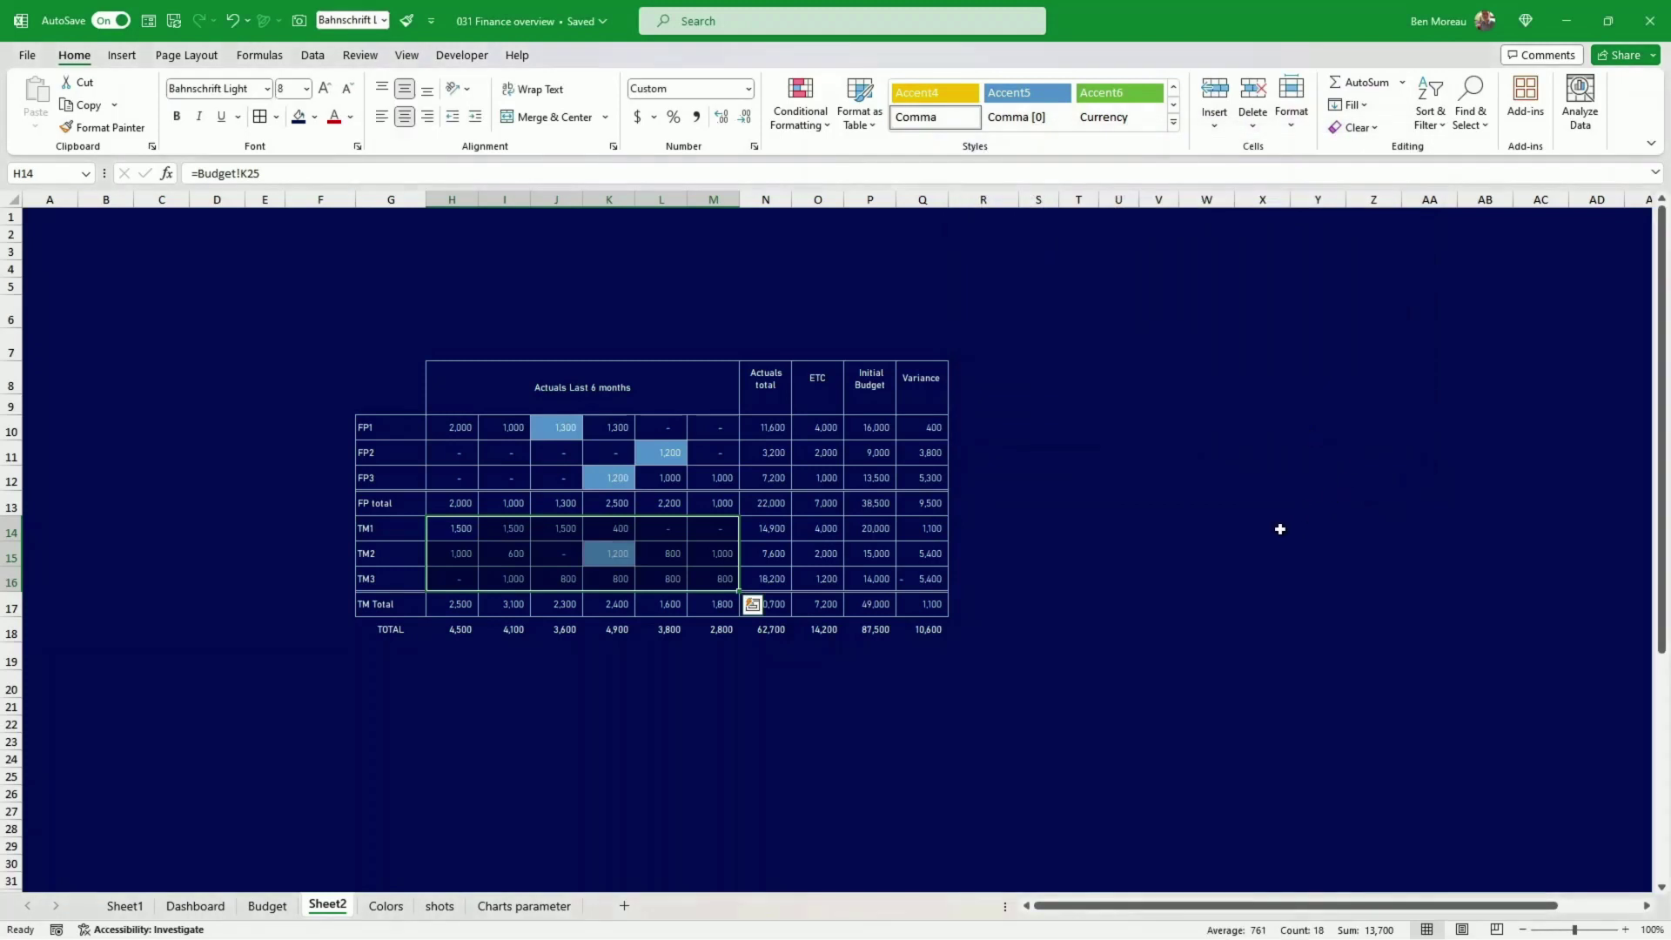
- Review the highlighted over-budget cells across the whole summary table, G8:Q18
{"action": "left_click", "coordinate": [1176, 638]}
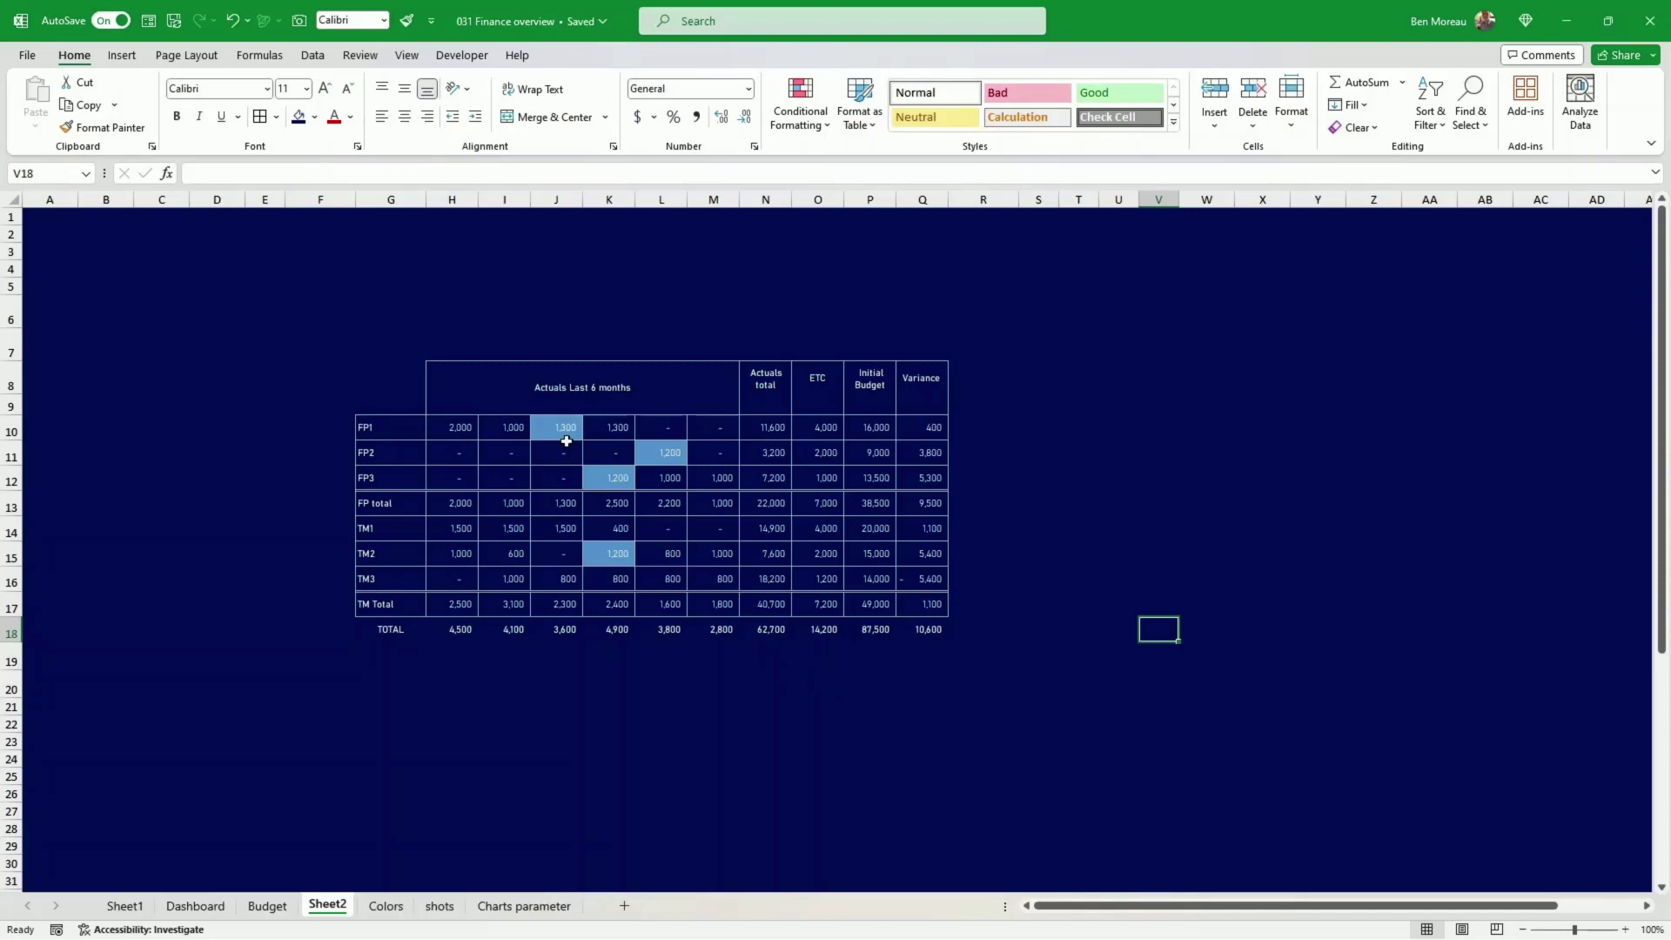
{"action": "left_click_drag", "start_coordinate": [399, 377], "coordinate": [940, 625]}
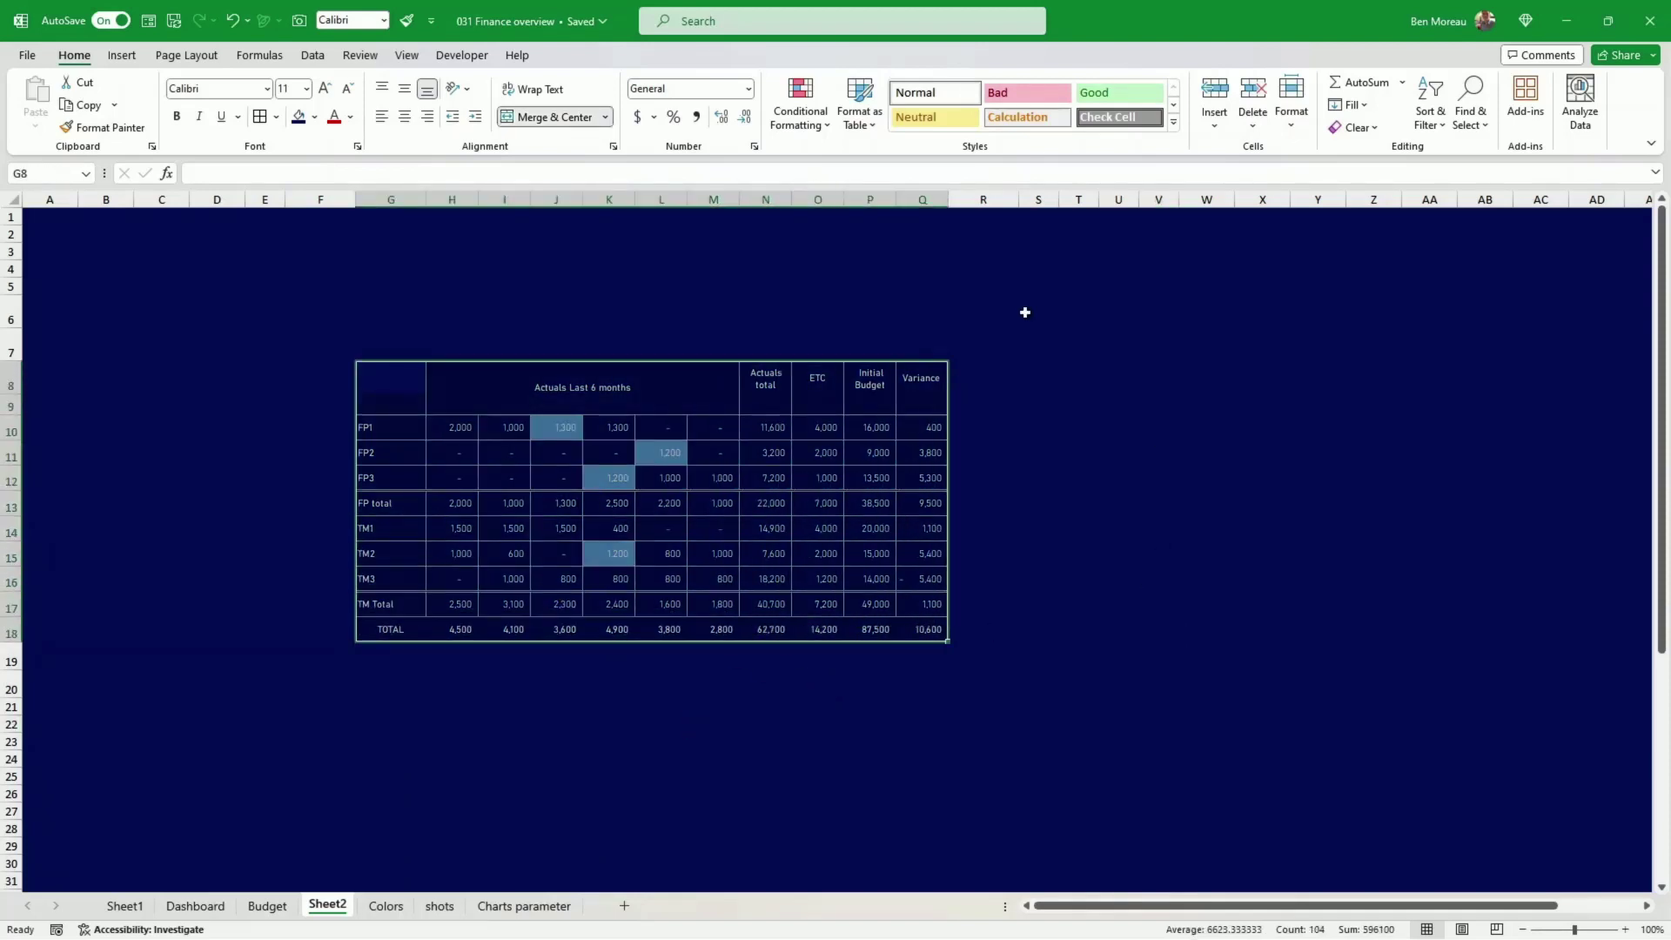
{"action": "left_click", "coordinate": [1011, 712]}
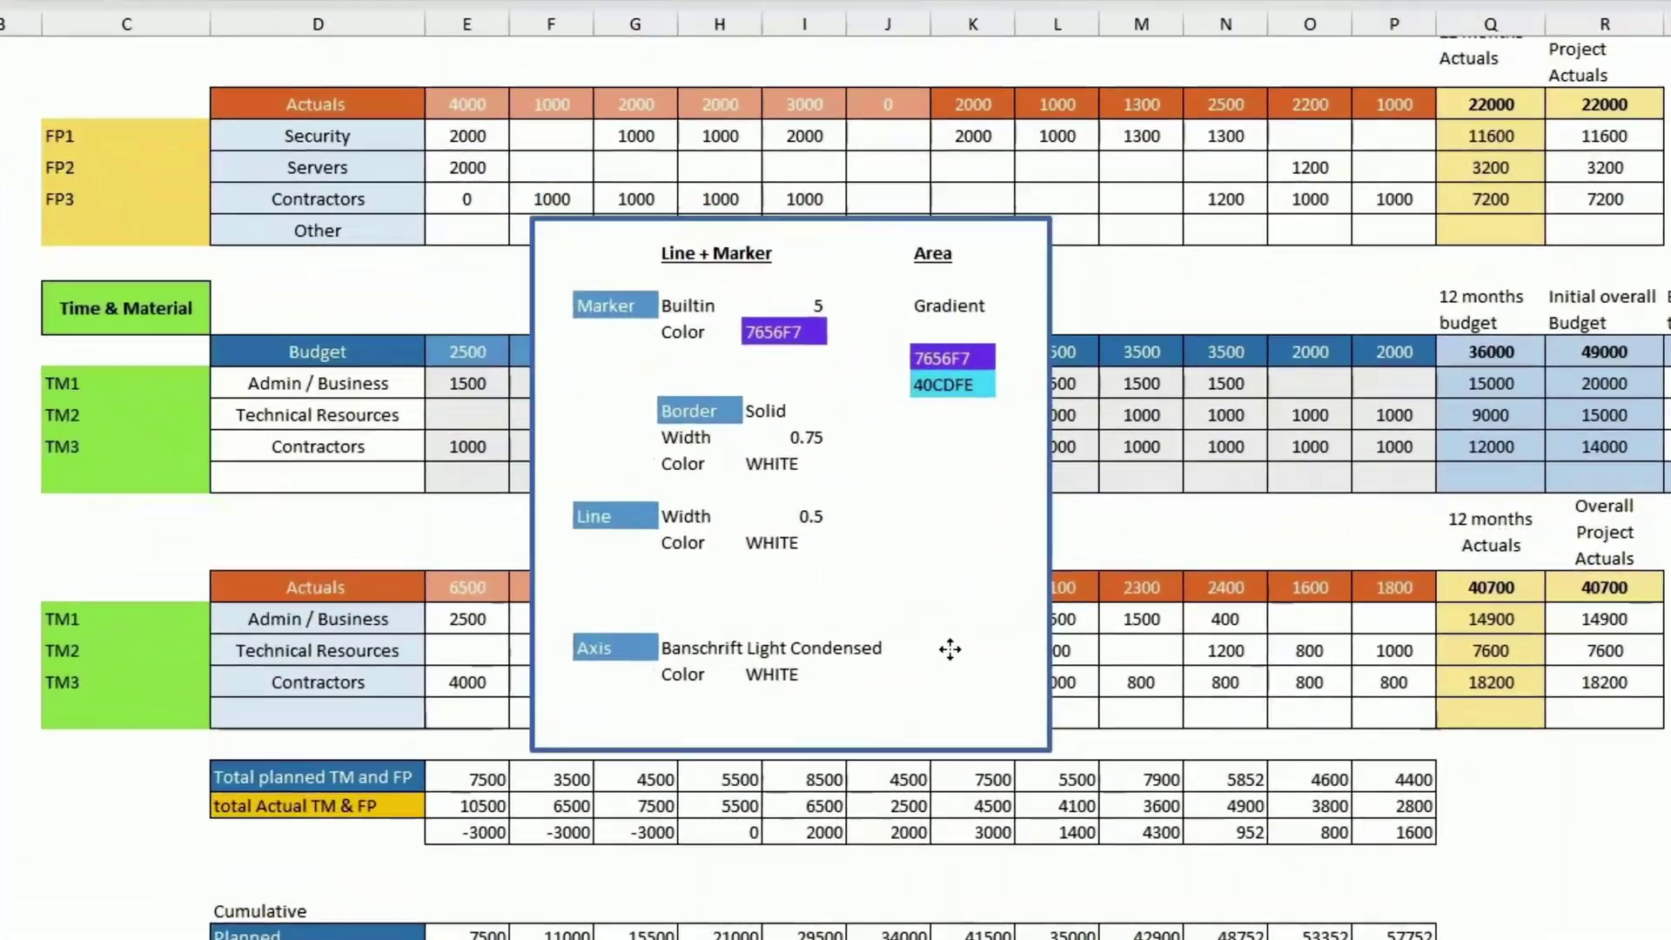
- Move the chart formatting reference box on the Budget sheet about three columns over, clear of the totals rows
{"action": "left_click", "coordinate": [950, 648]}
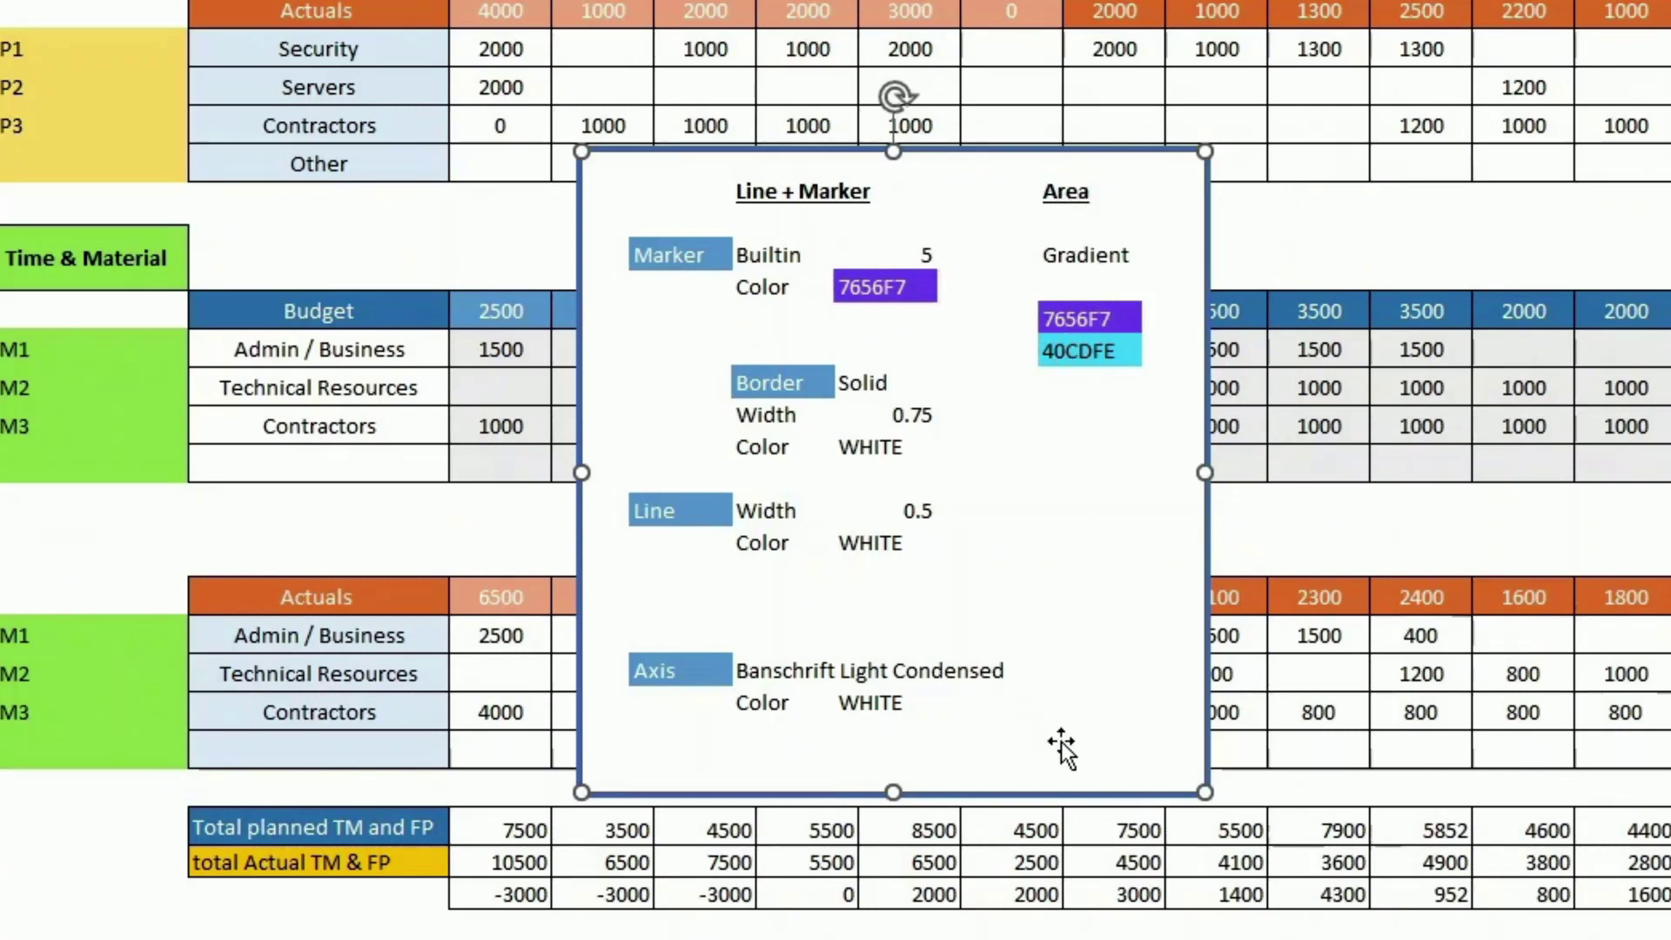
{"action": "left_click_drag", "start_coordinate": [1070, 735], "coordinate": [1383, 678]}
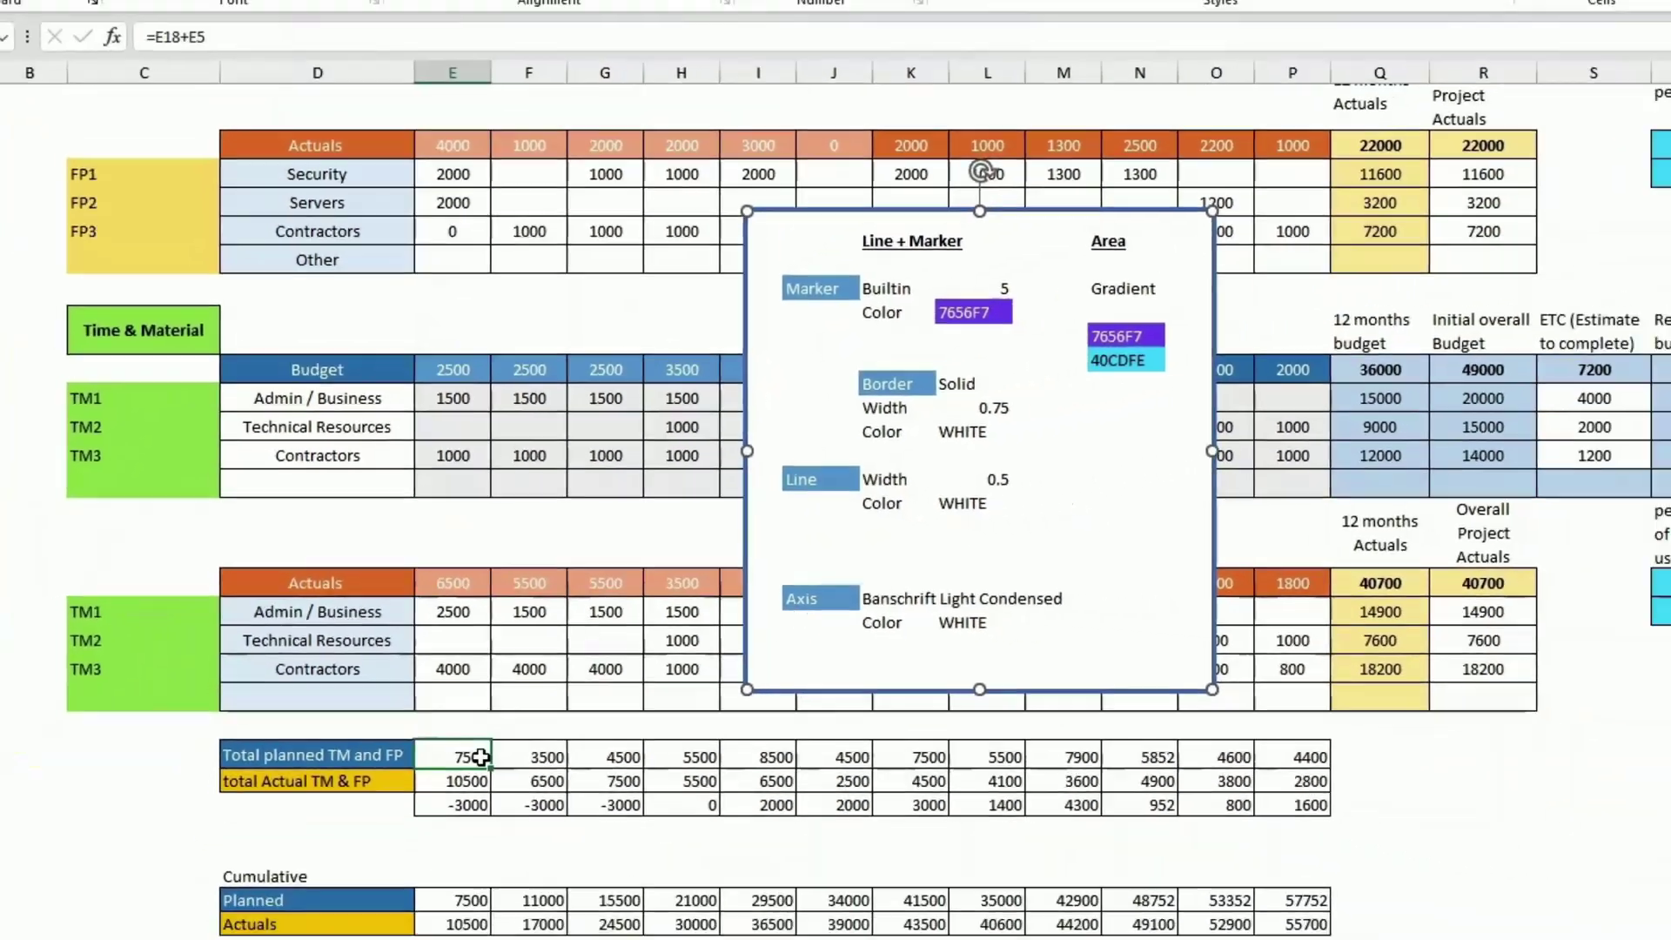
- Review the Total planned TM and FP row against the Fixed Price and Time & Material budget blocks above it
{"action": "left_click_drag", "start_coordinate": [480, 756], "coordinate": [1185, 756]}
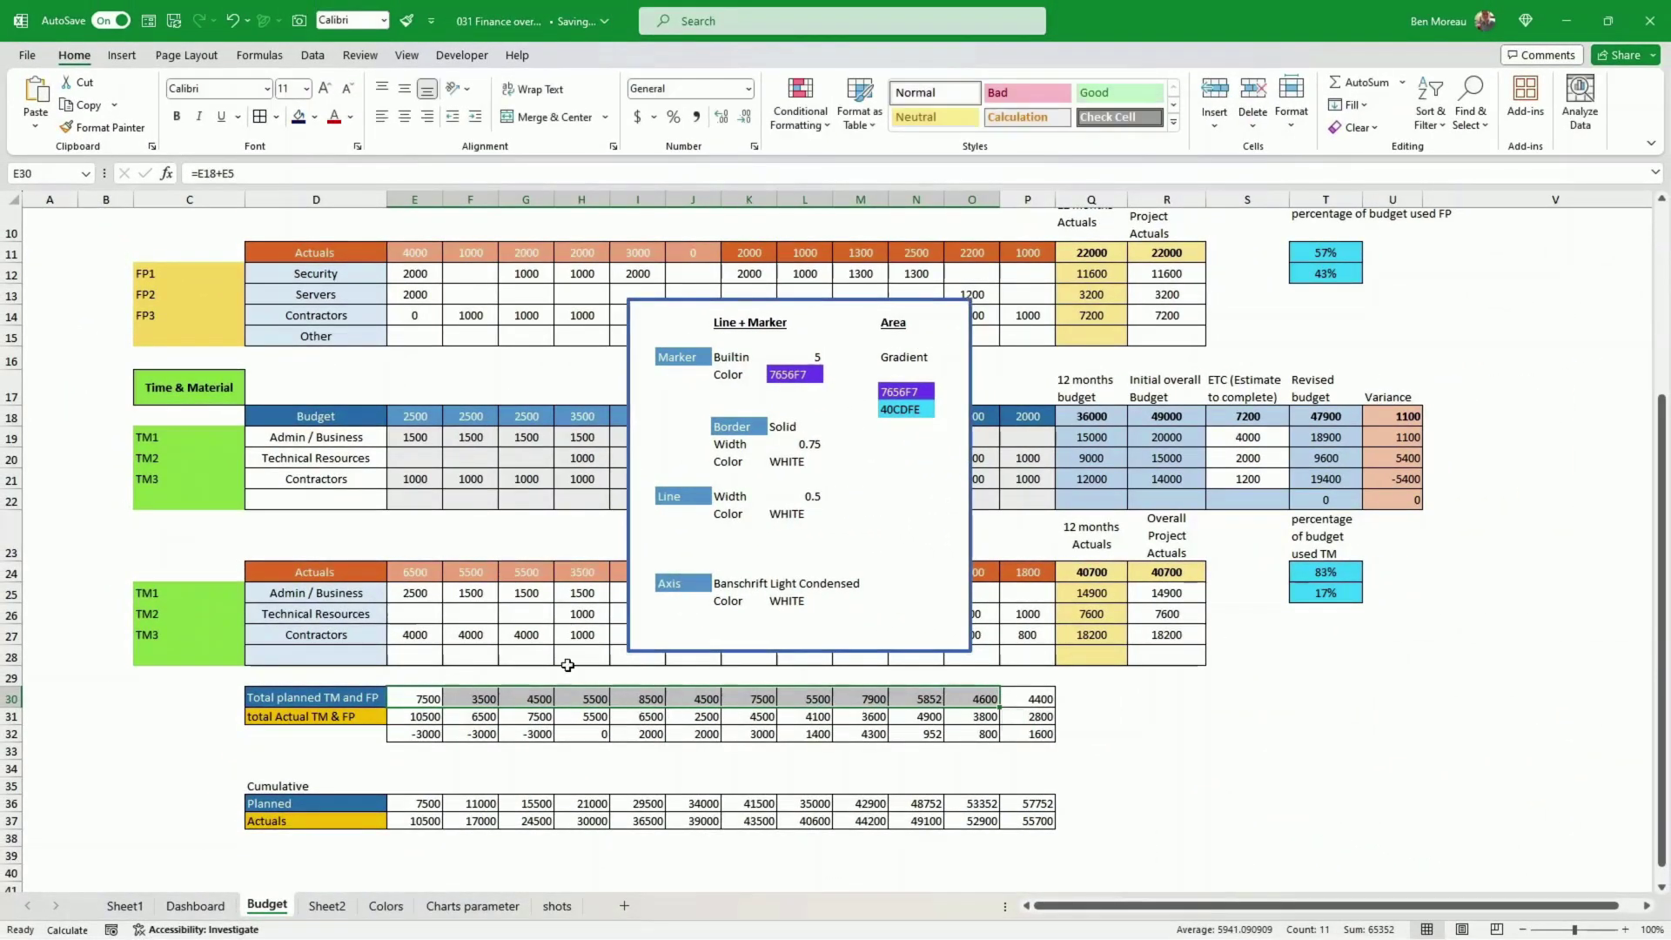
{"action": "scroll", "coordinate": [405, 600], "scroll_direction": "up", "scroll_amount": 3}
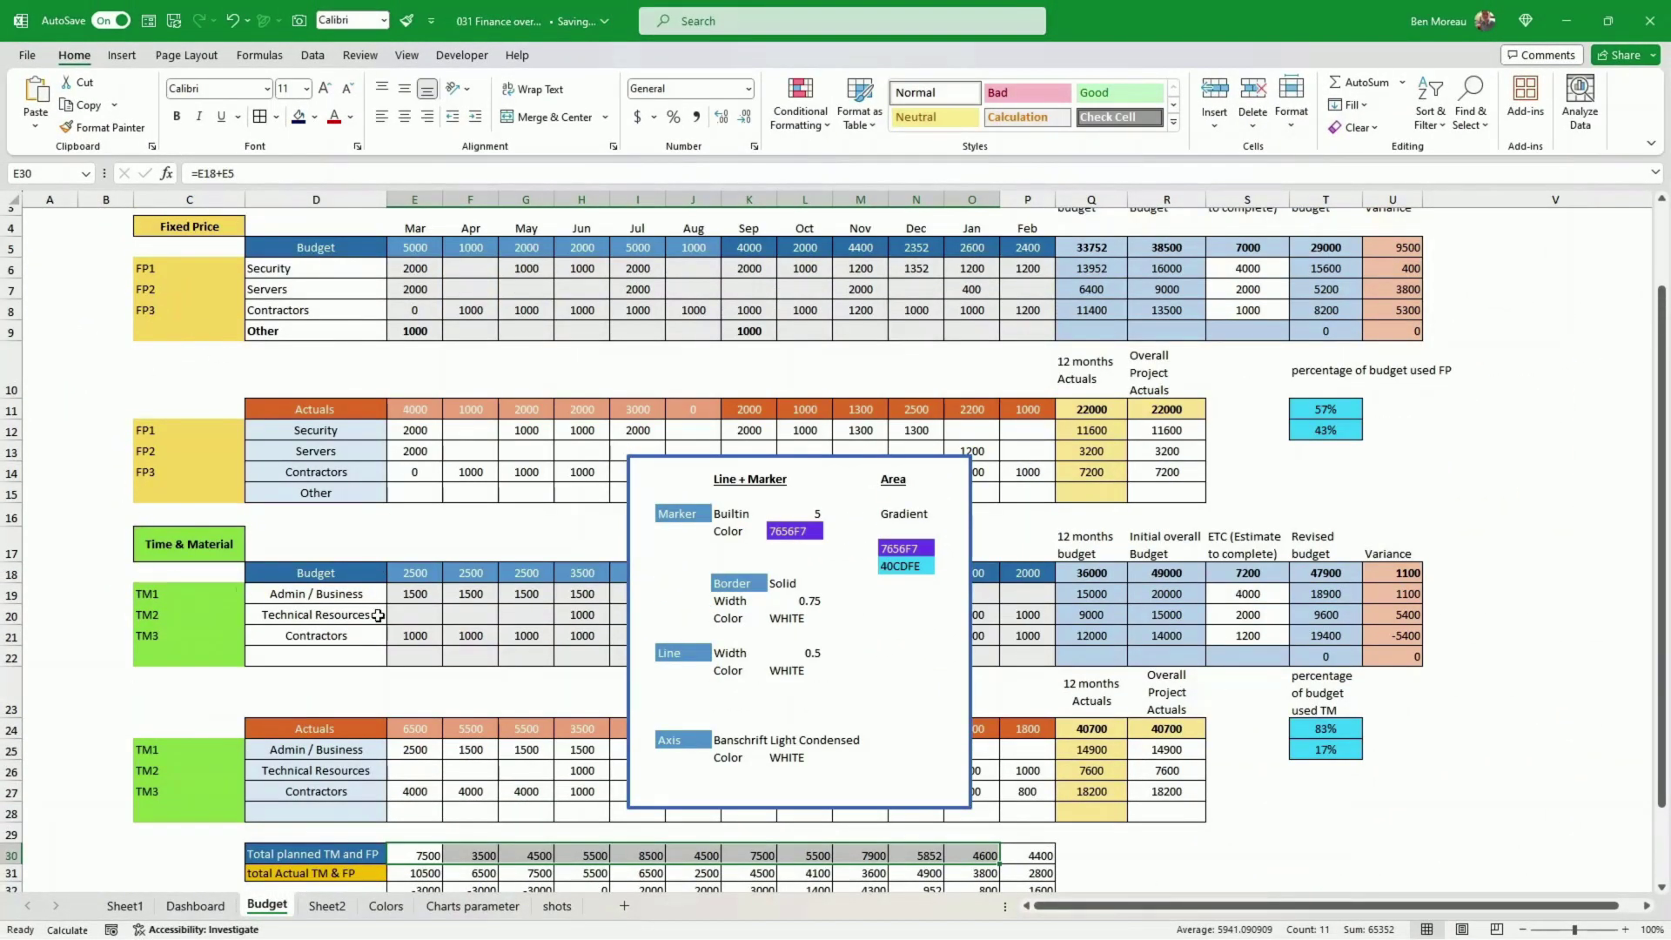
{"action": "scroll", "coordinate": [378, 616], "scroll_direction": "down", "scroll_amount": 3}
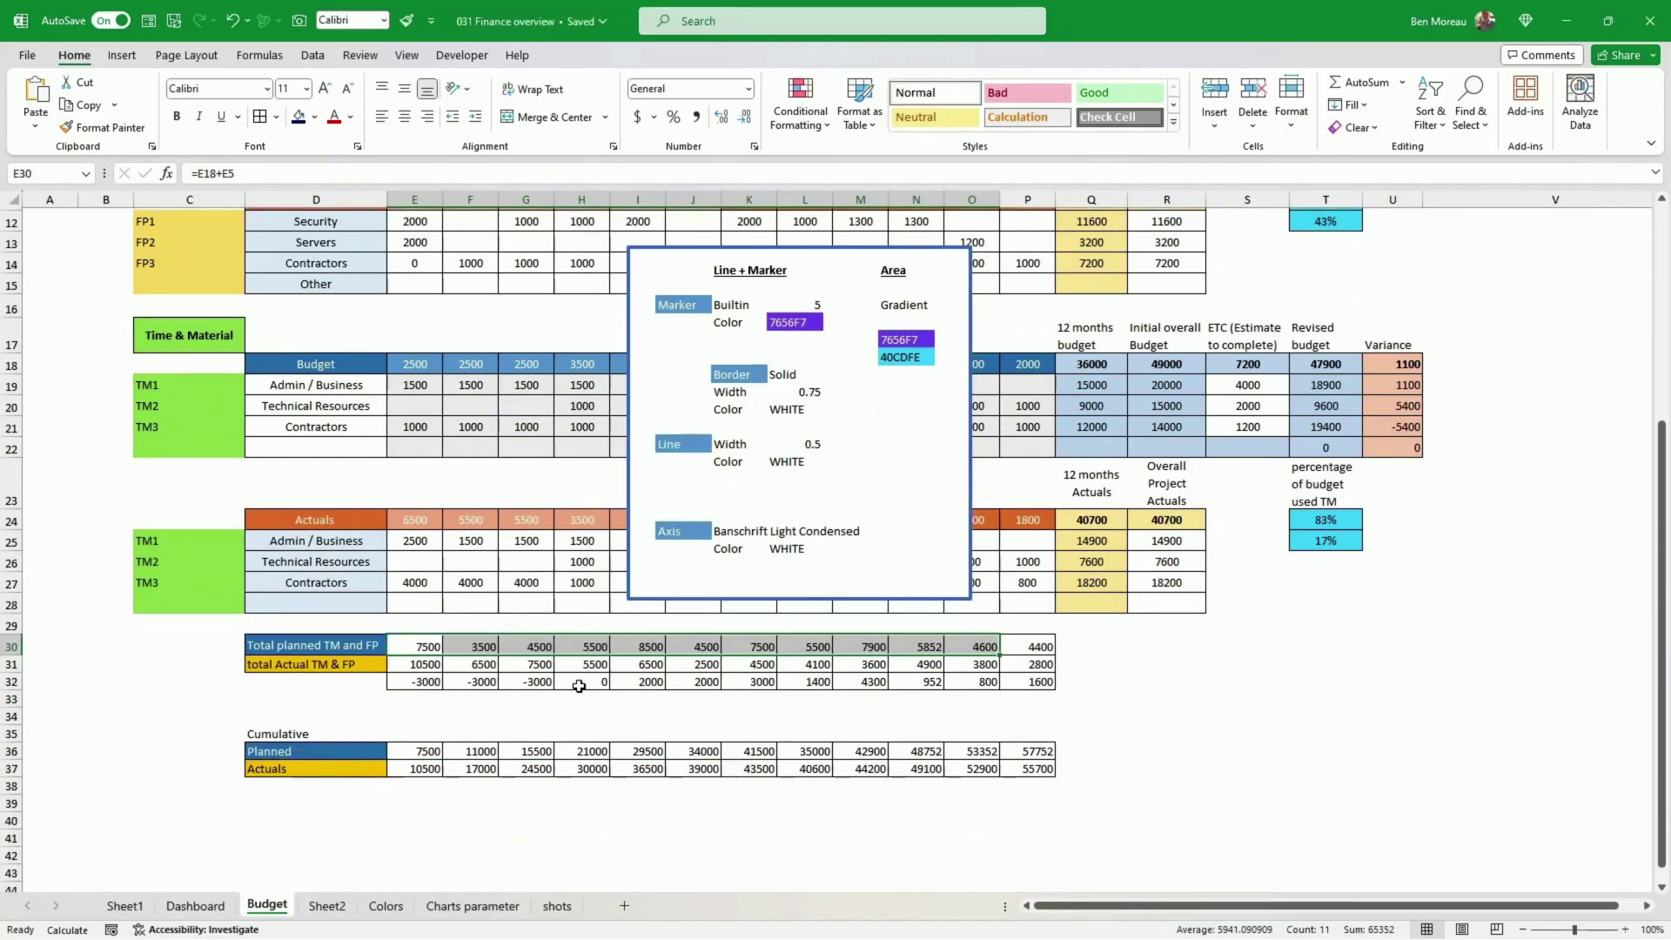
- Insert a line chart with markers from the Total planned TM and FP values in E30:P30 and move it beside the formatting reference box
{"action": "left_click", "coordinate": [674, 681]}
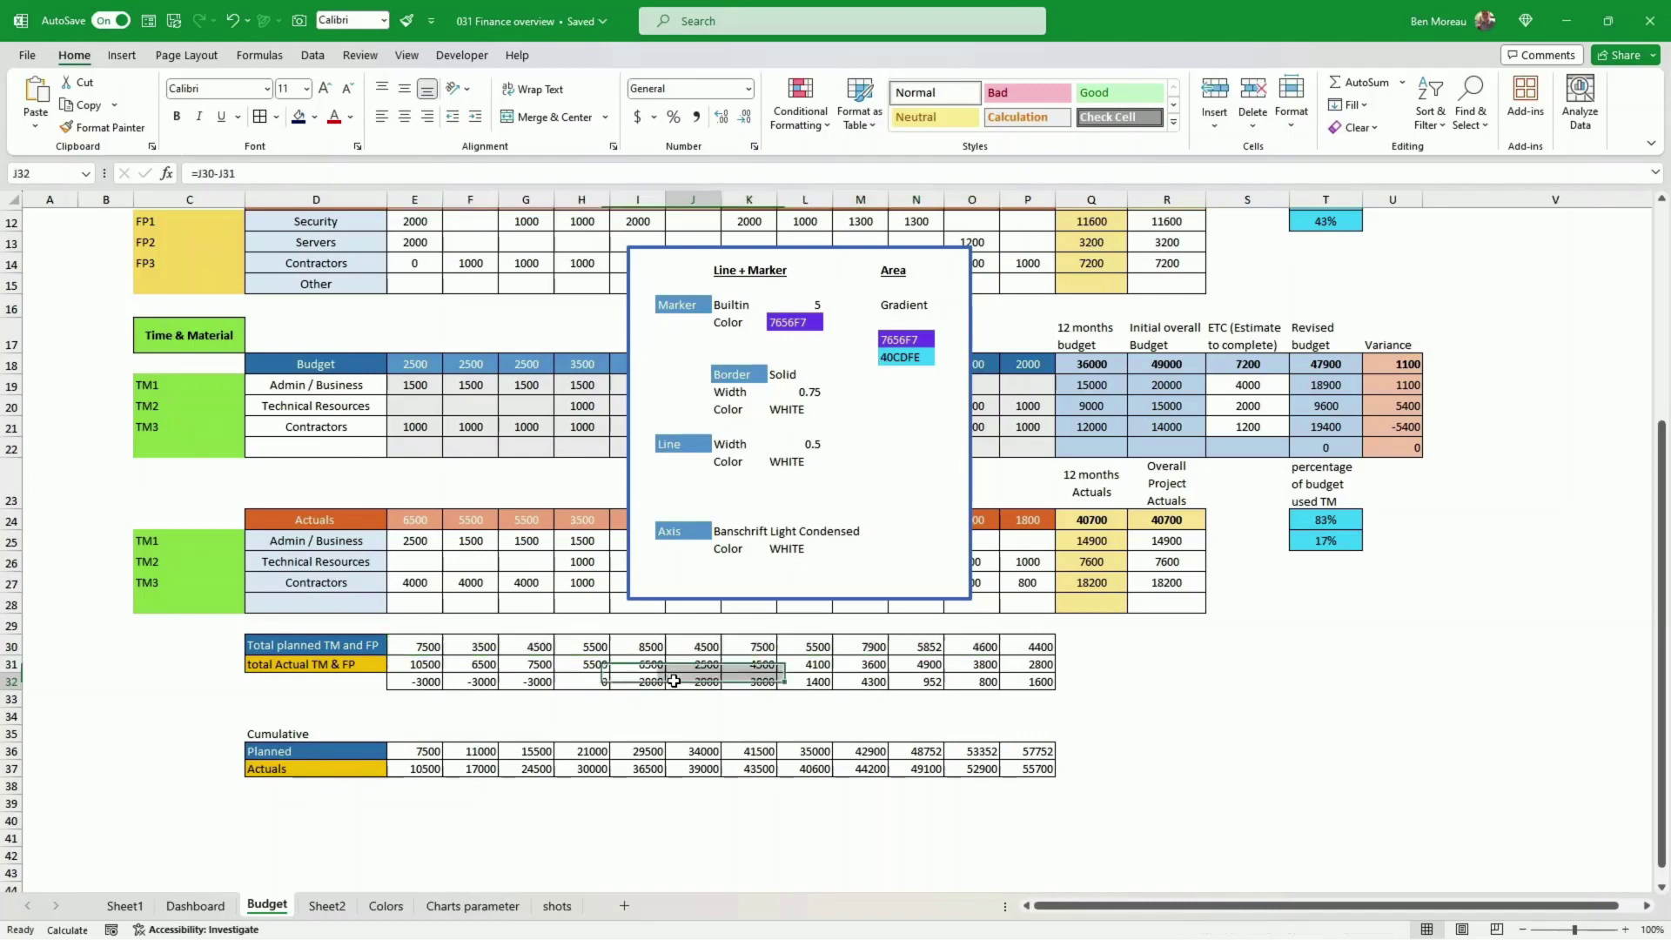
{"action": "left_click", "coordinate": [422, 647]}
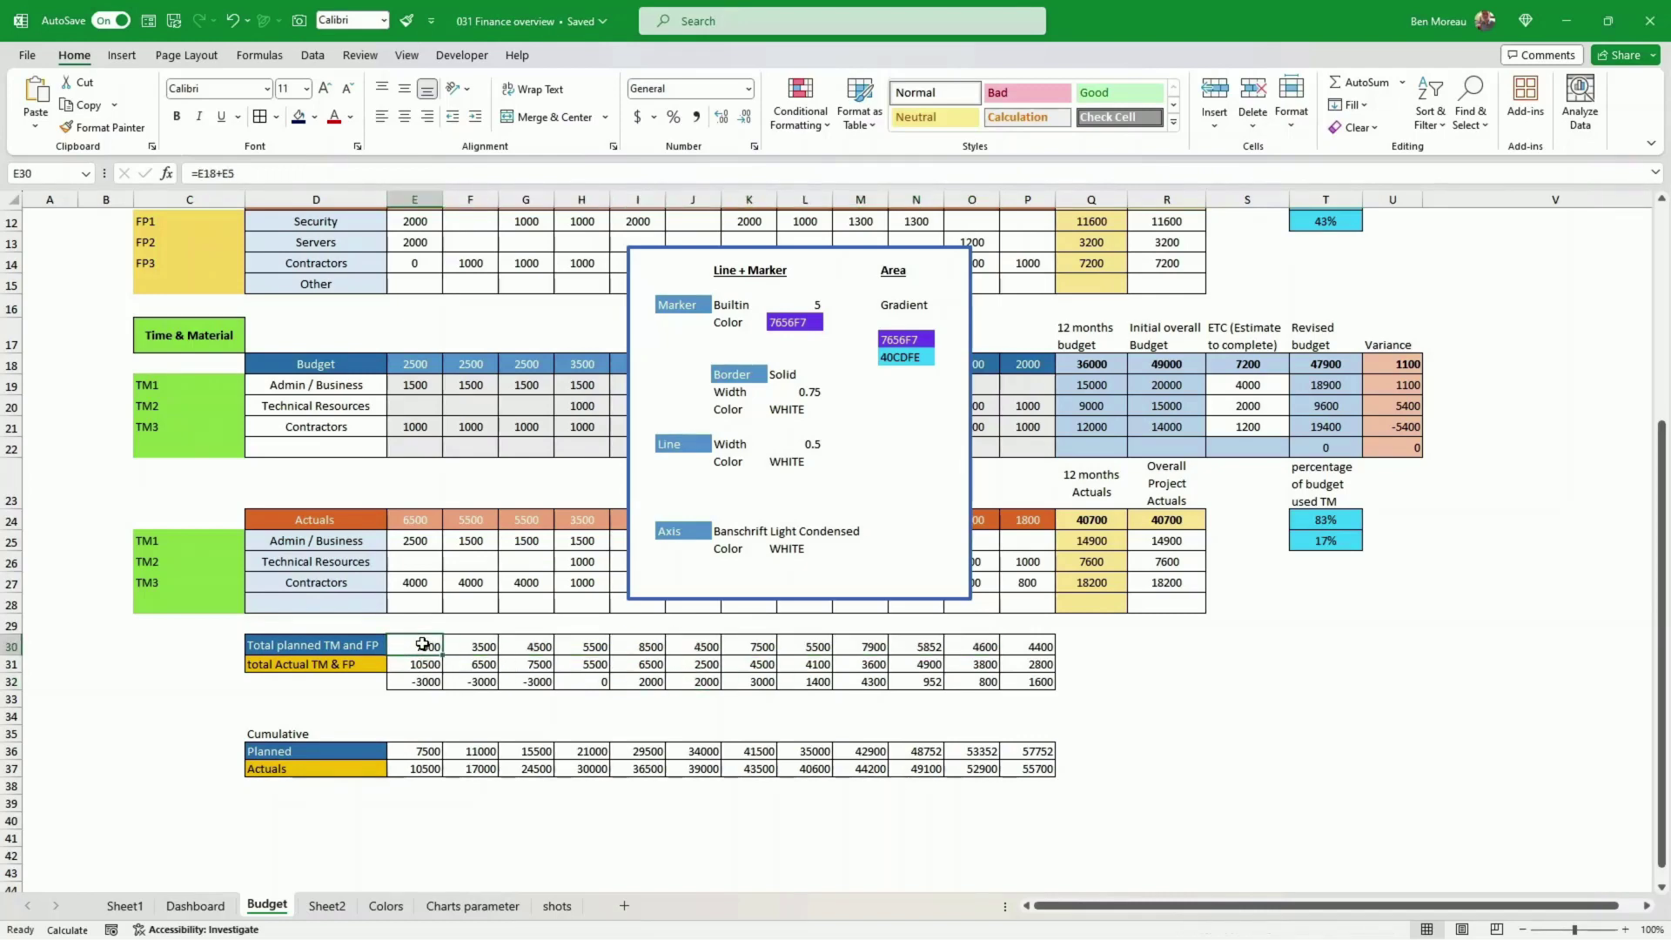
{"action": "left_click_drag", "start_coordinate": [422, 646], "coordinate": [1027, 646]}
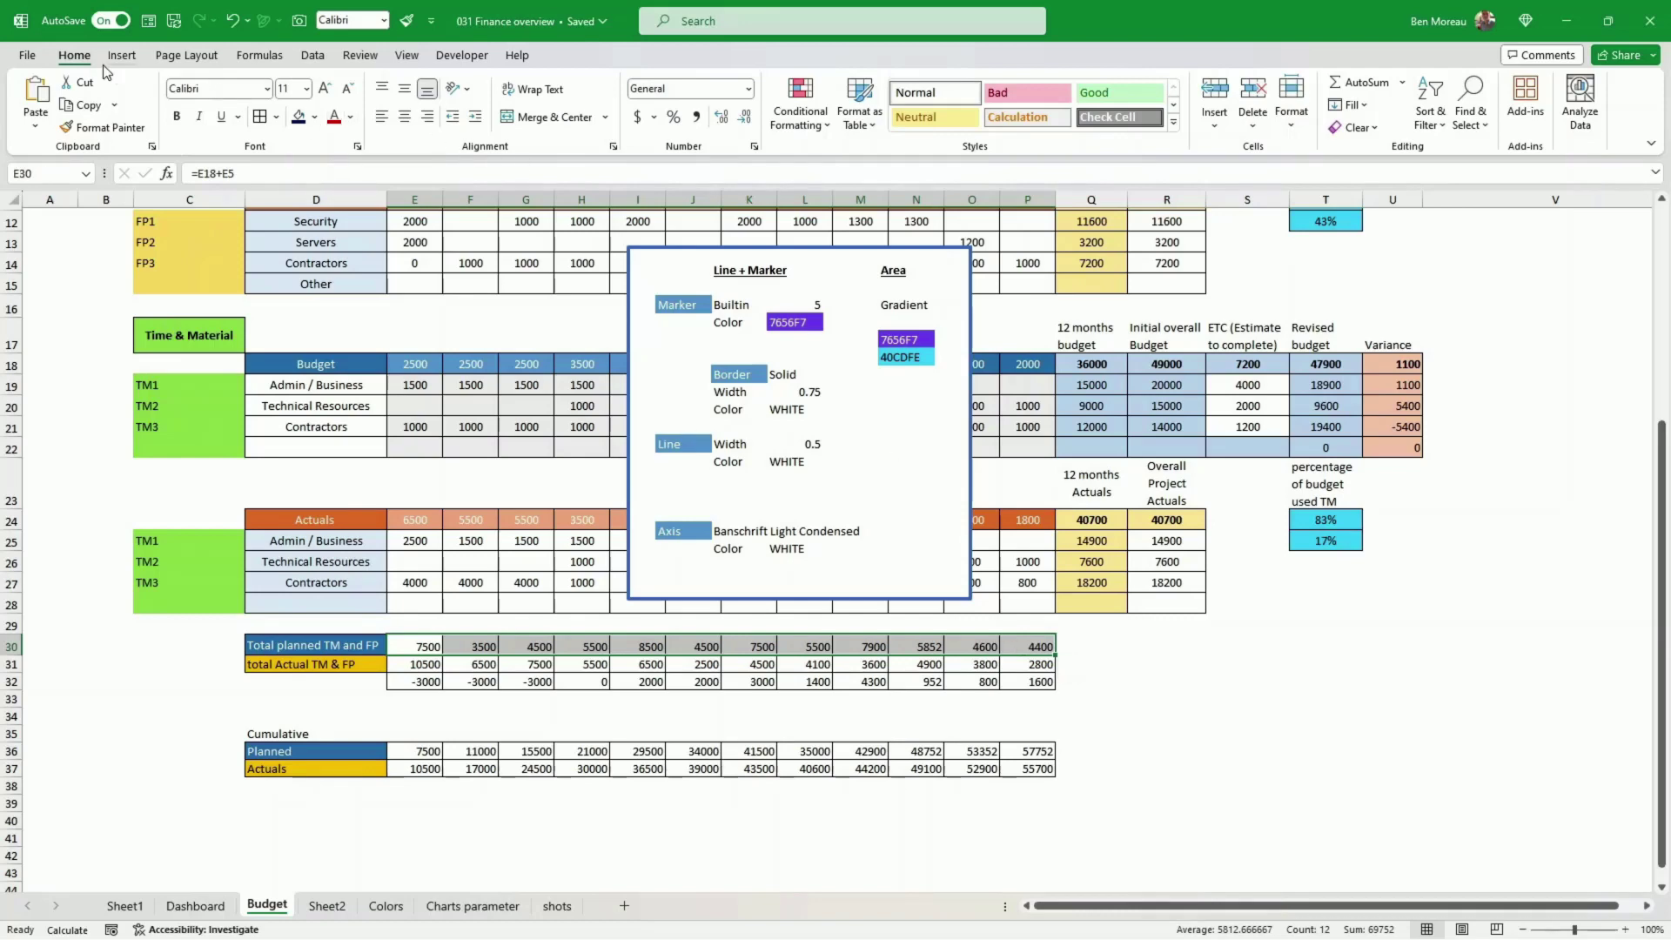
{"action": "left_click", "coordinate": [133, 56]}
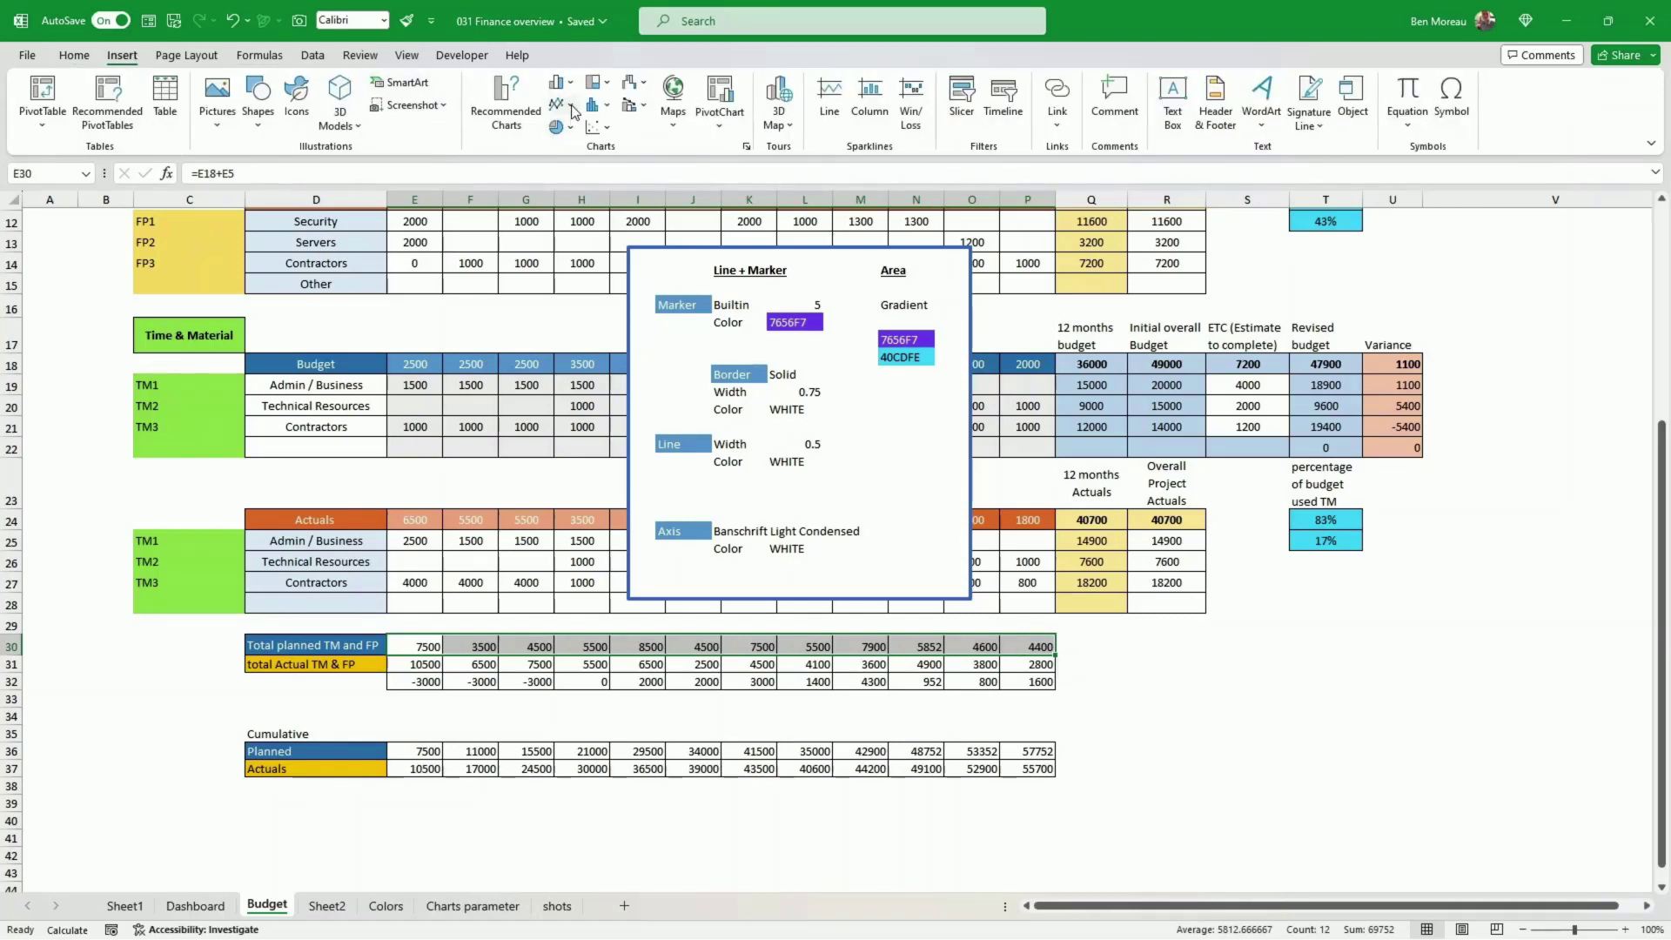
{"action": "left_click", "coordinate": [574, 106]}
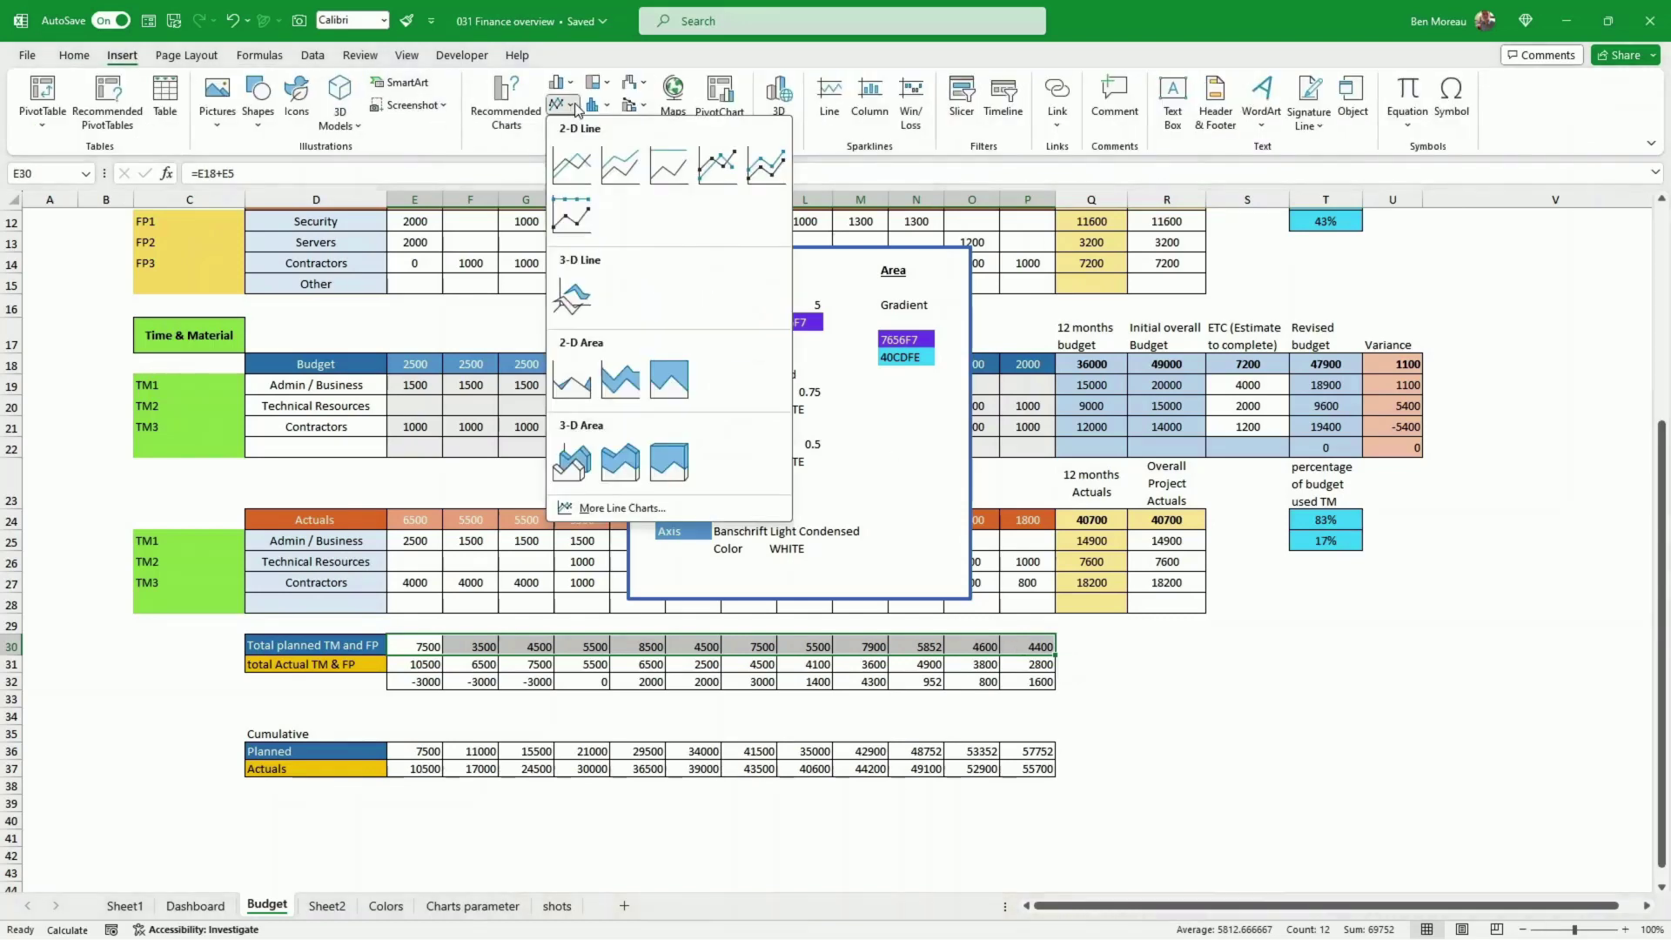
{"action": "left_click", "coordinate": [729, 167]}
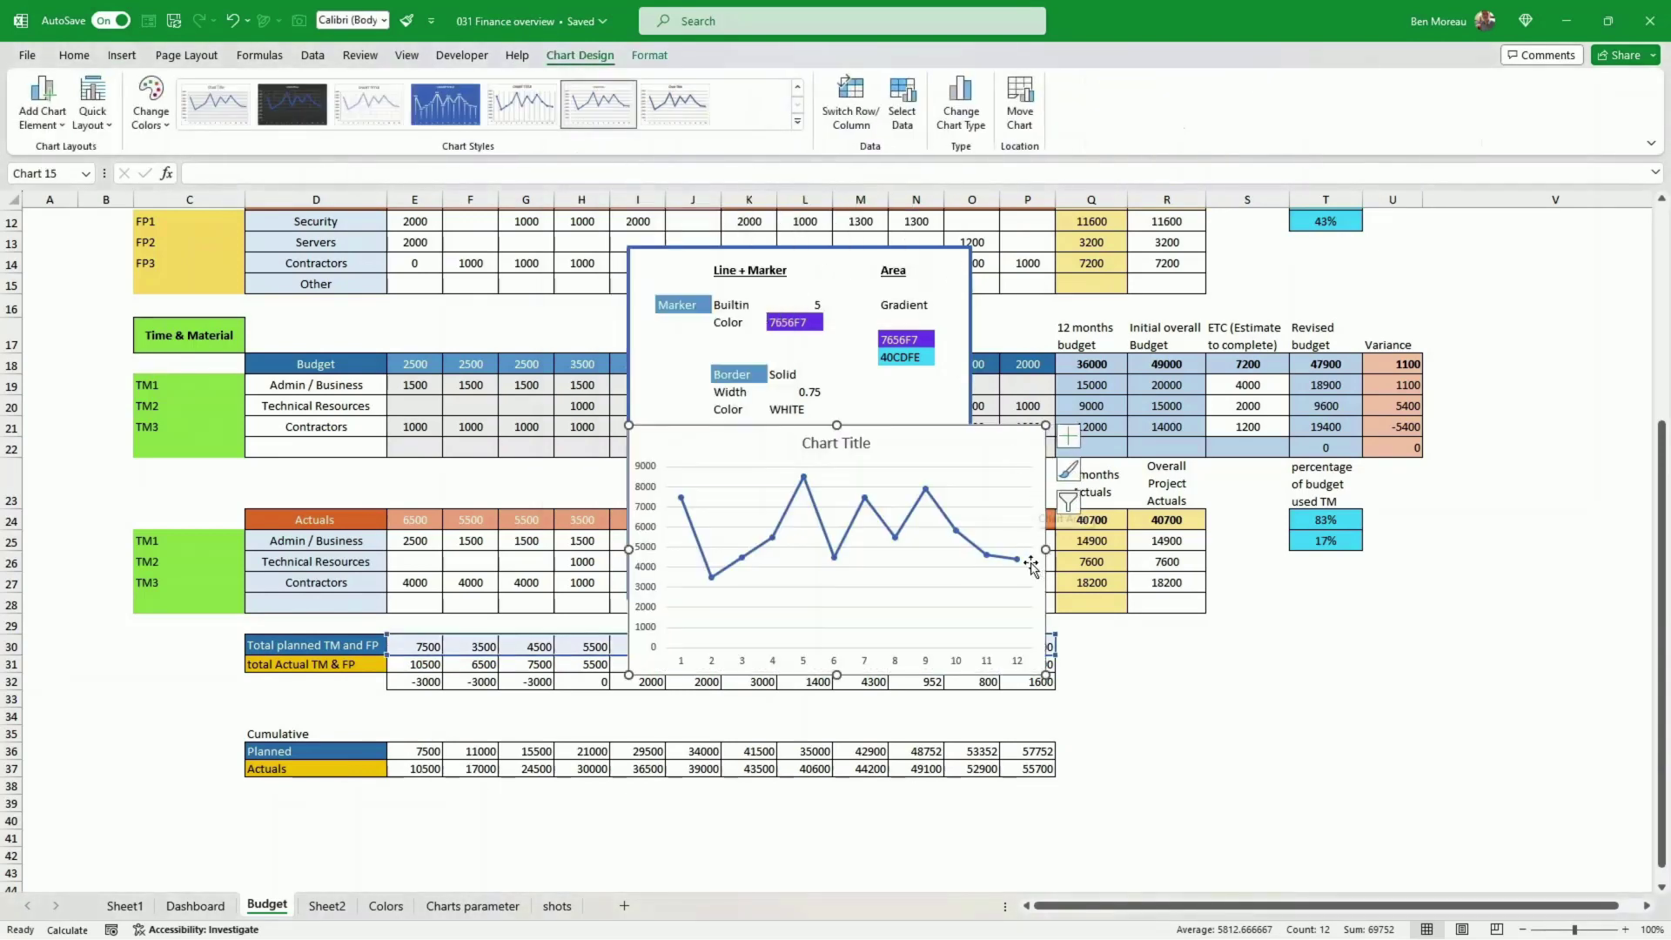
{"action": "left_click_drag", "start_coordinate": [1042, 597], "coordinate": [1339, 596]}
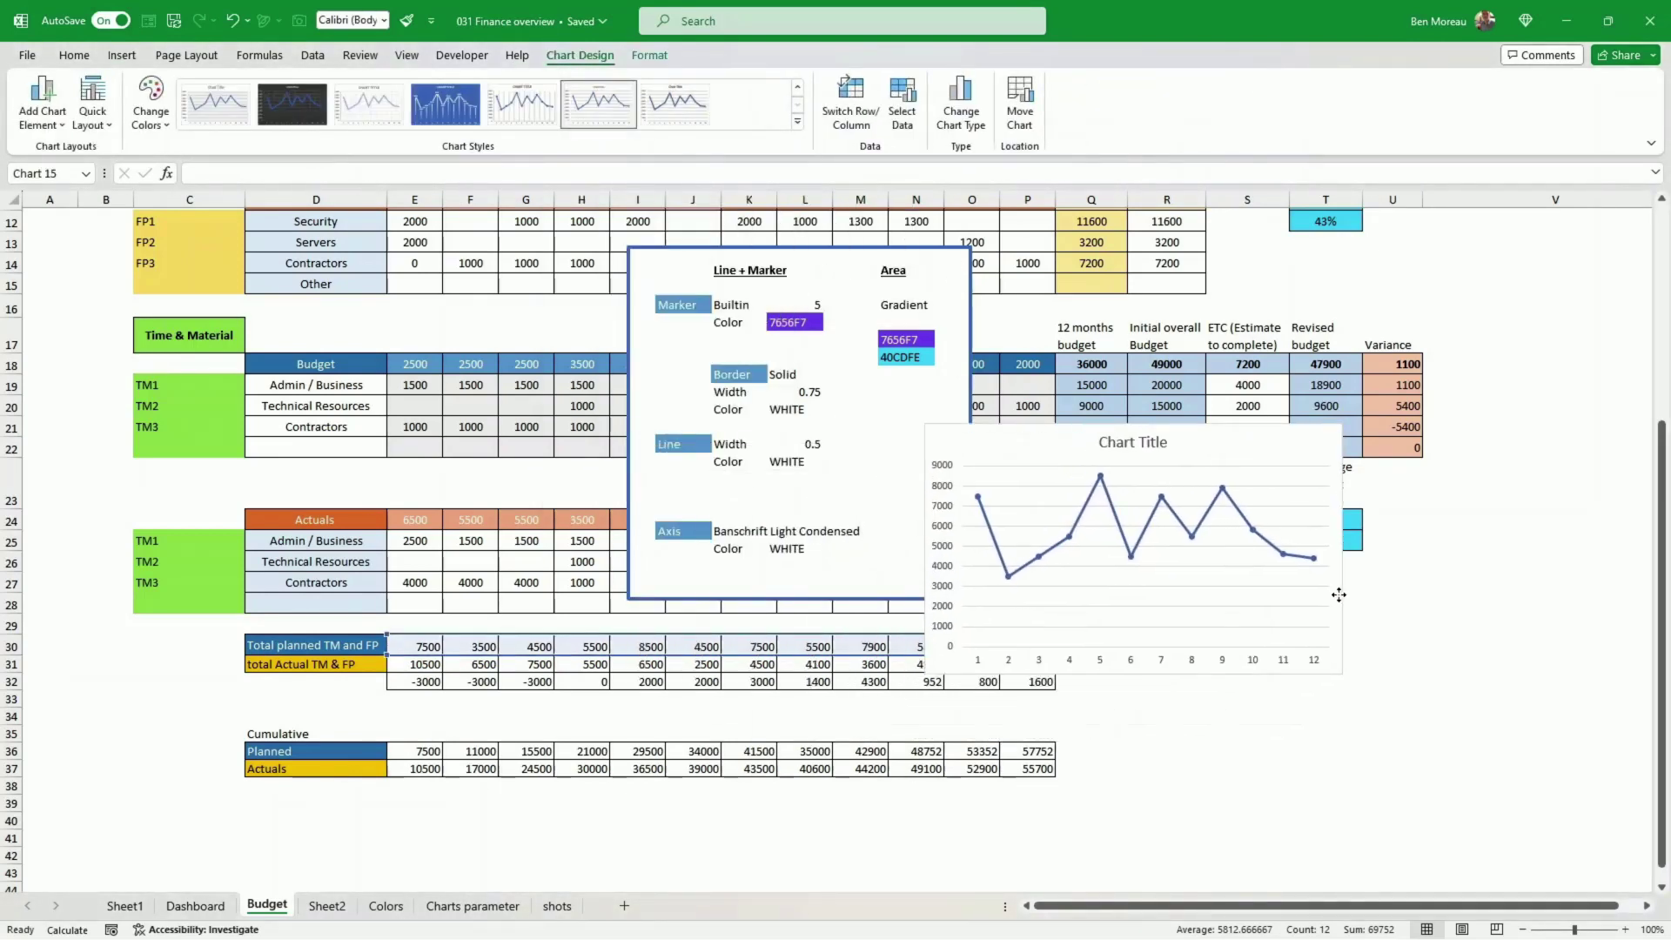
- Set the planned series' markers to the built-in round type at size 5
{"action": "right_click", "coordinate": [1127, 540]}
{"action": "left_click", "coordinate": [1196, 724]}
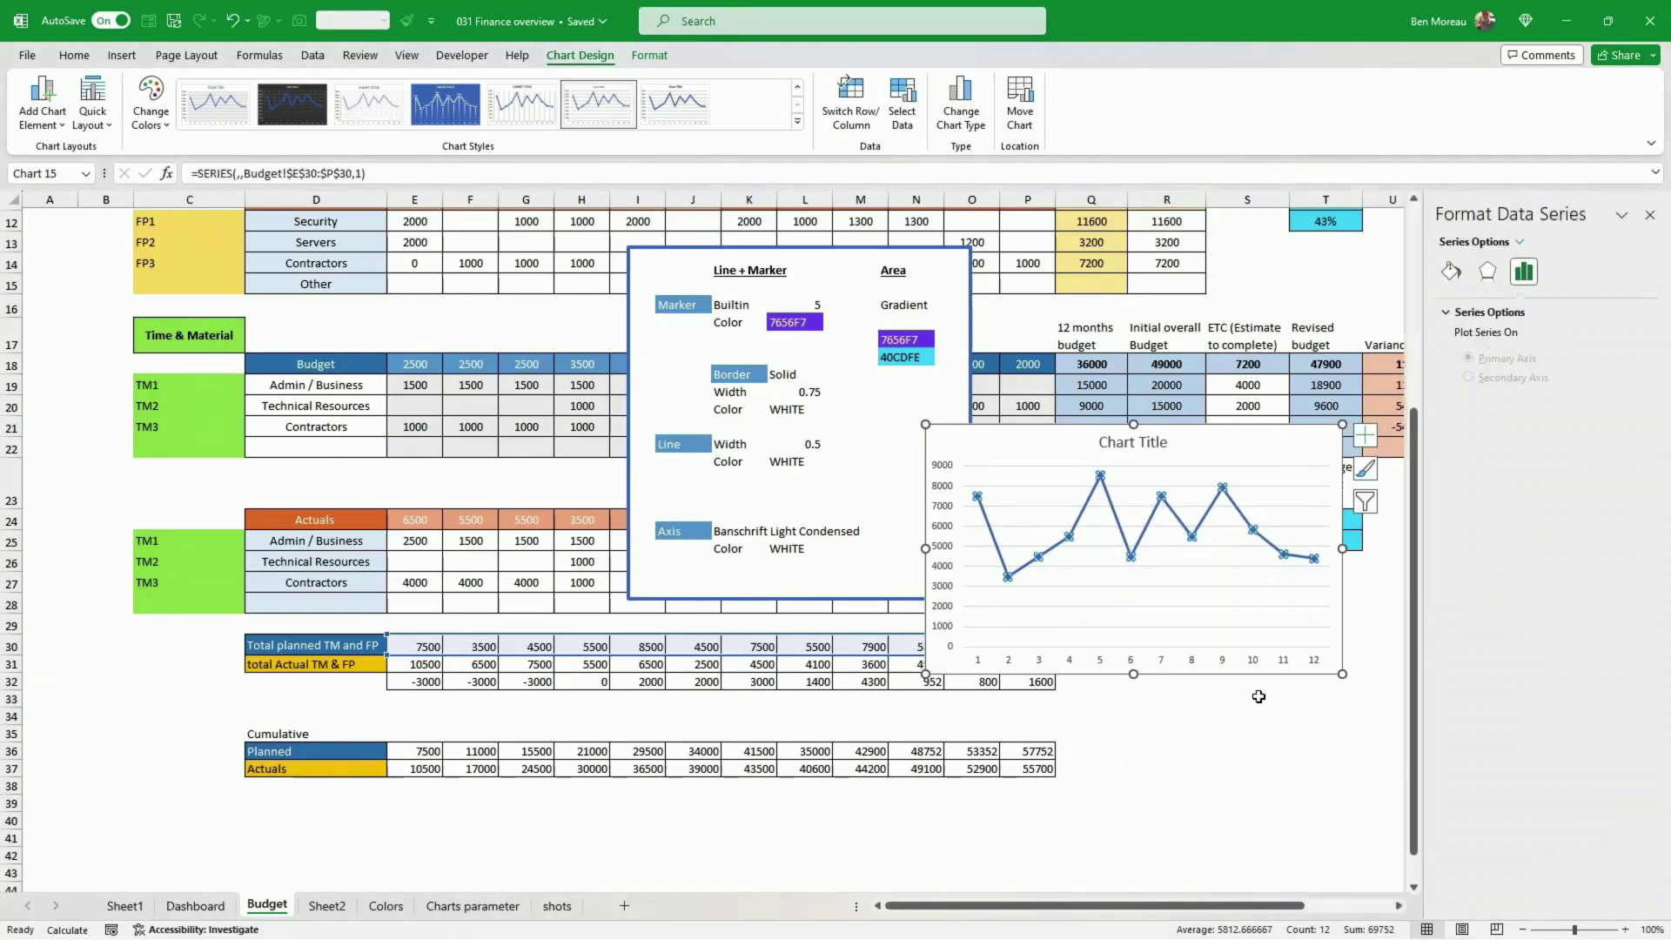
{"action": "left_click", "coordinate": [1453, 274]}
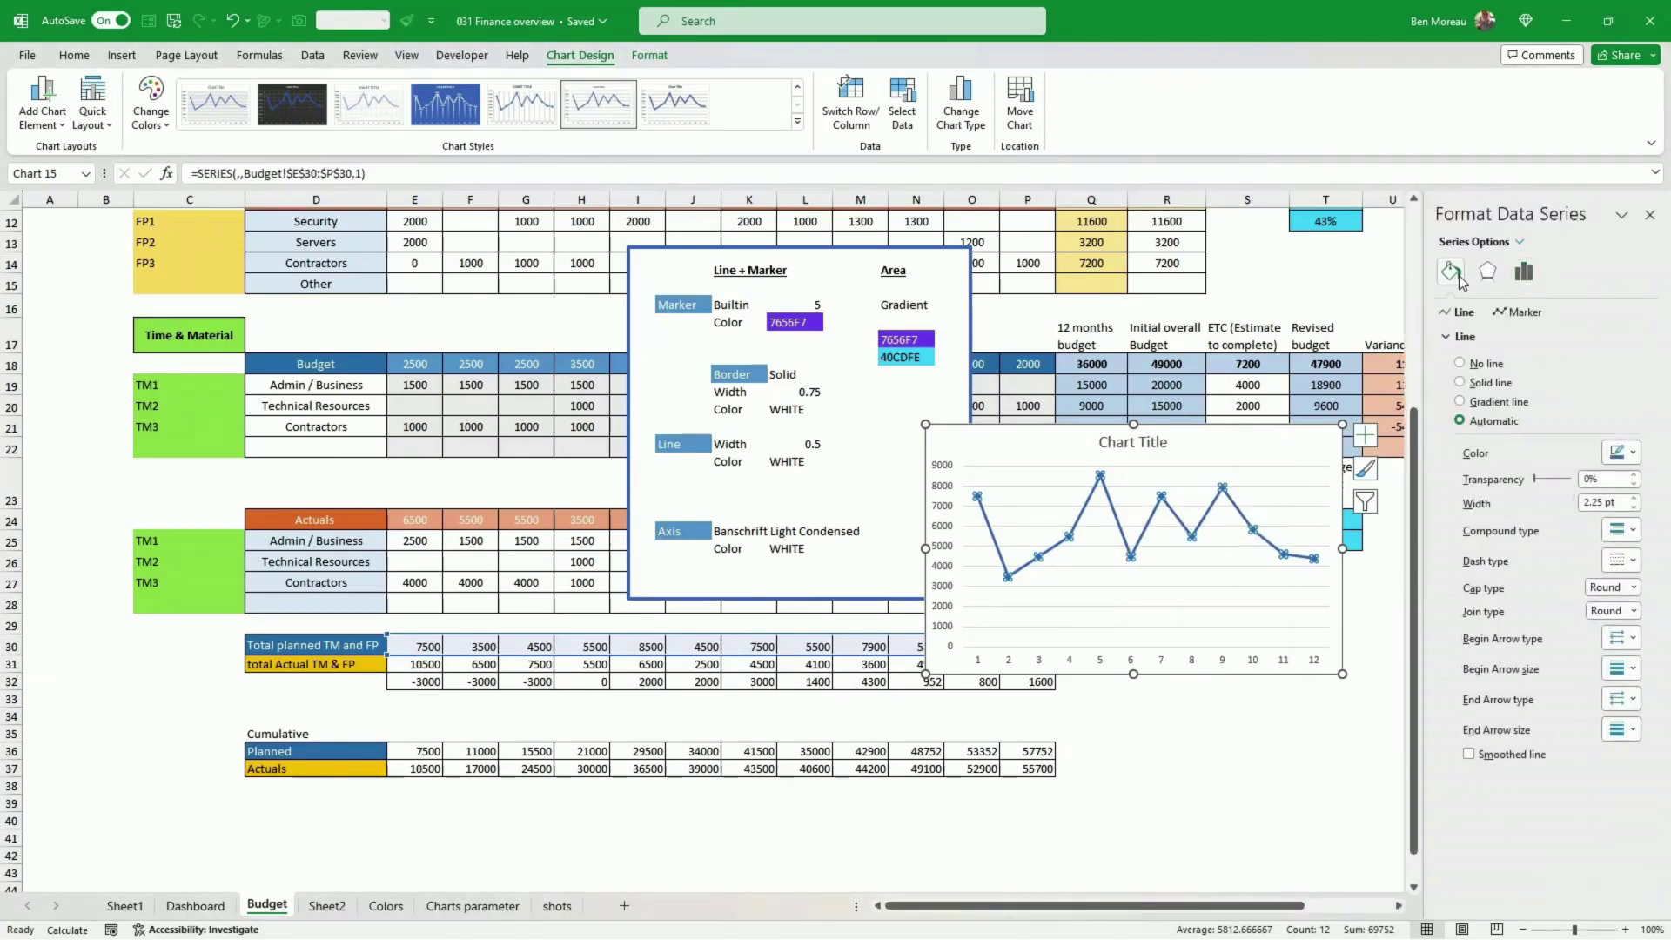
{"action": "left_click", "coordinate": [1522, 313]}
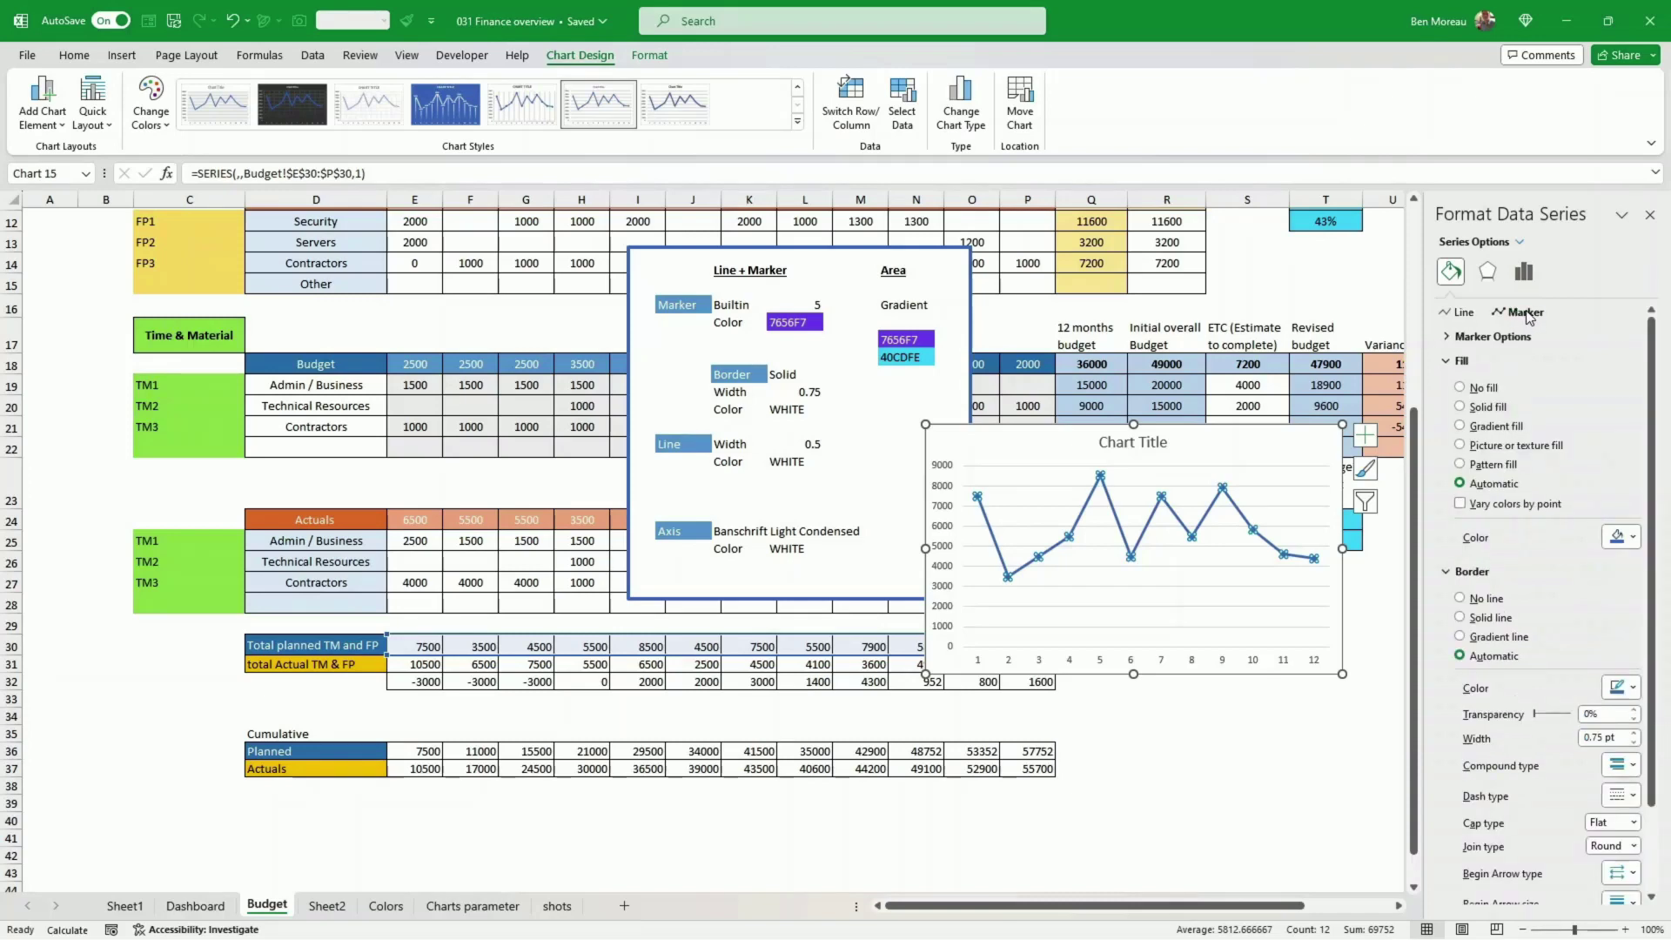
{"action": "left_click", "coordinate": [1491, 337]}
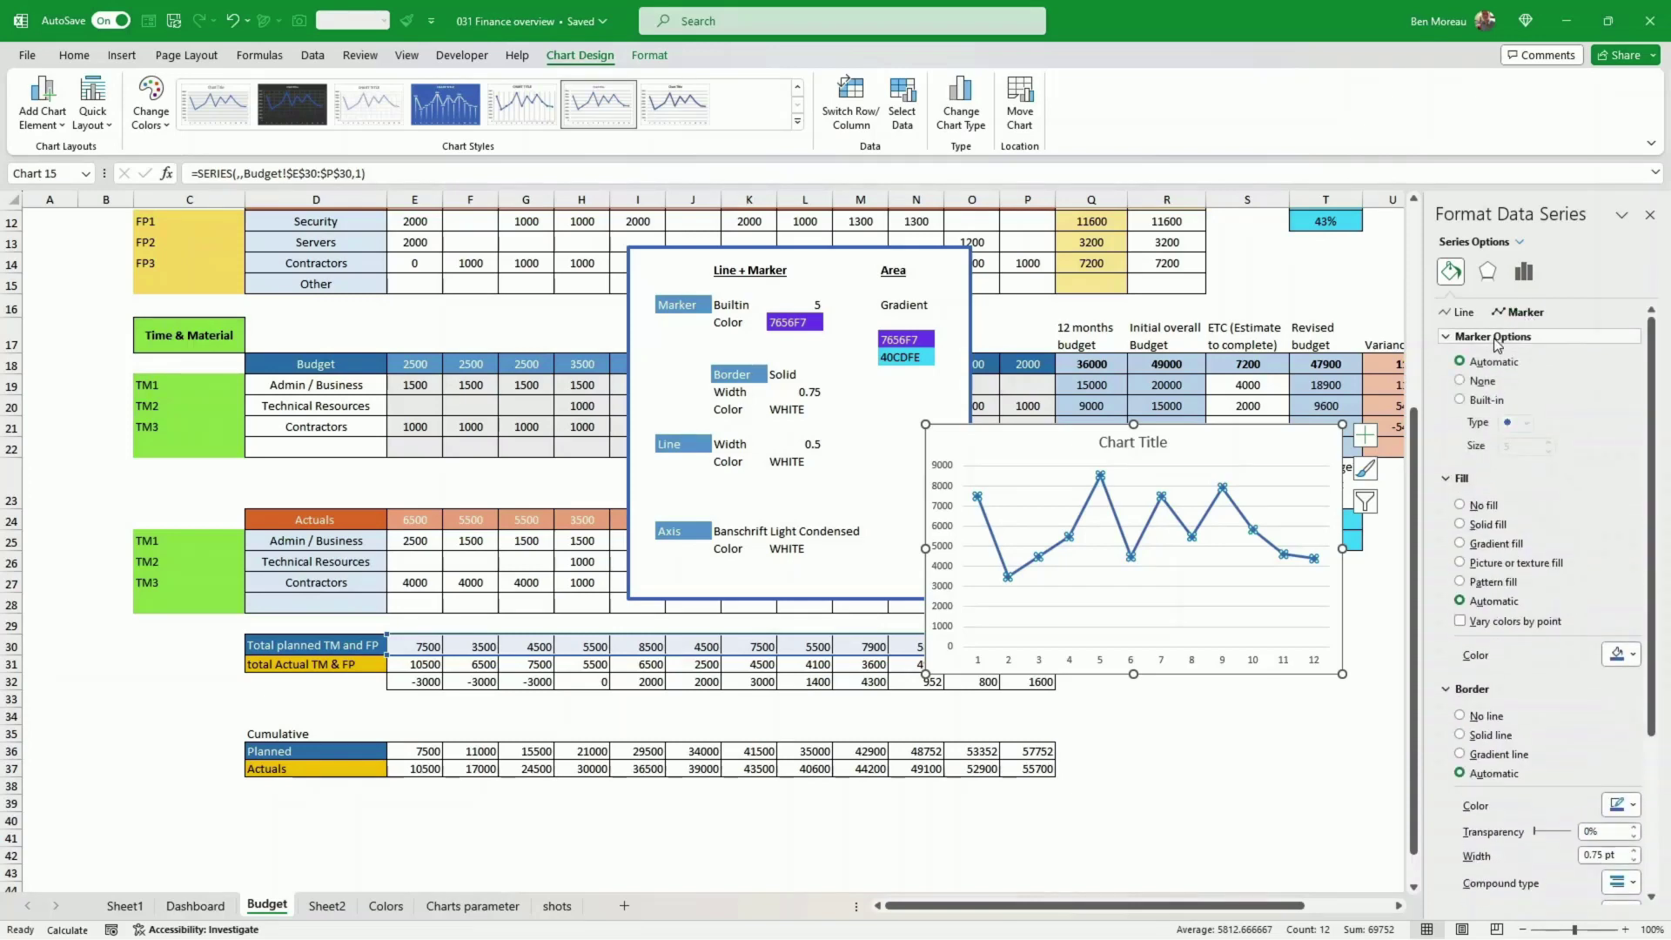
{"action": "left_click", "coordinate": [1460, 400]}
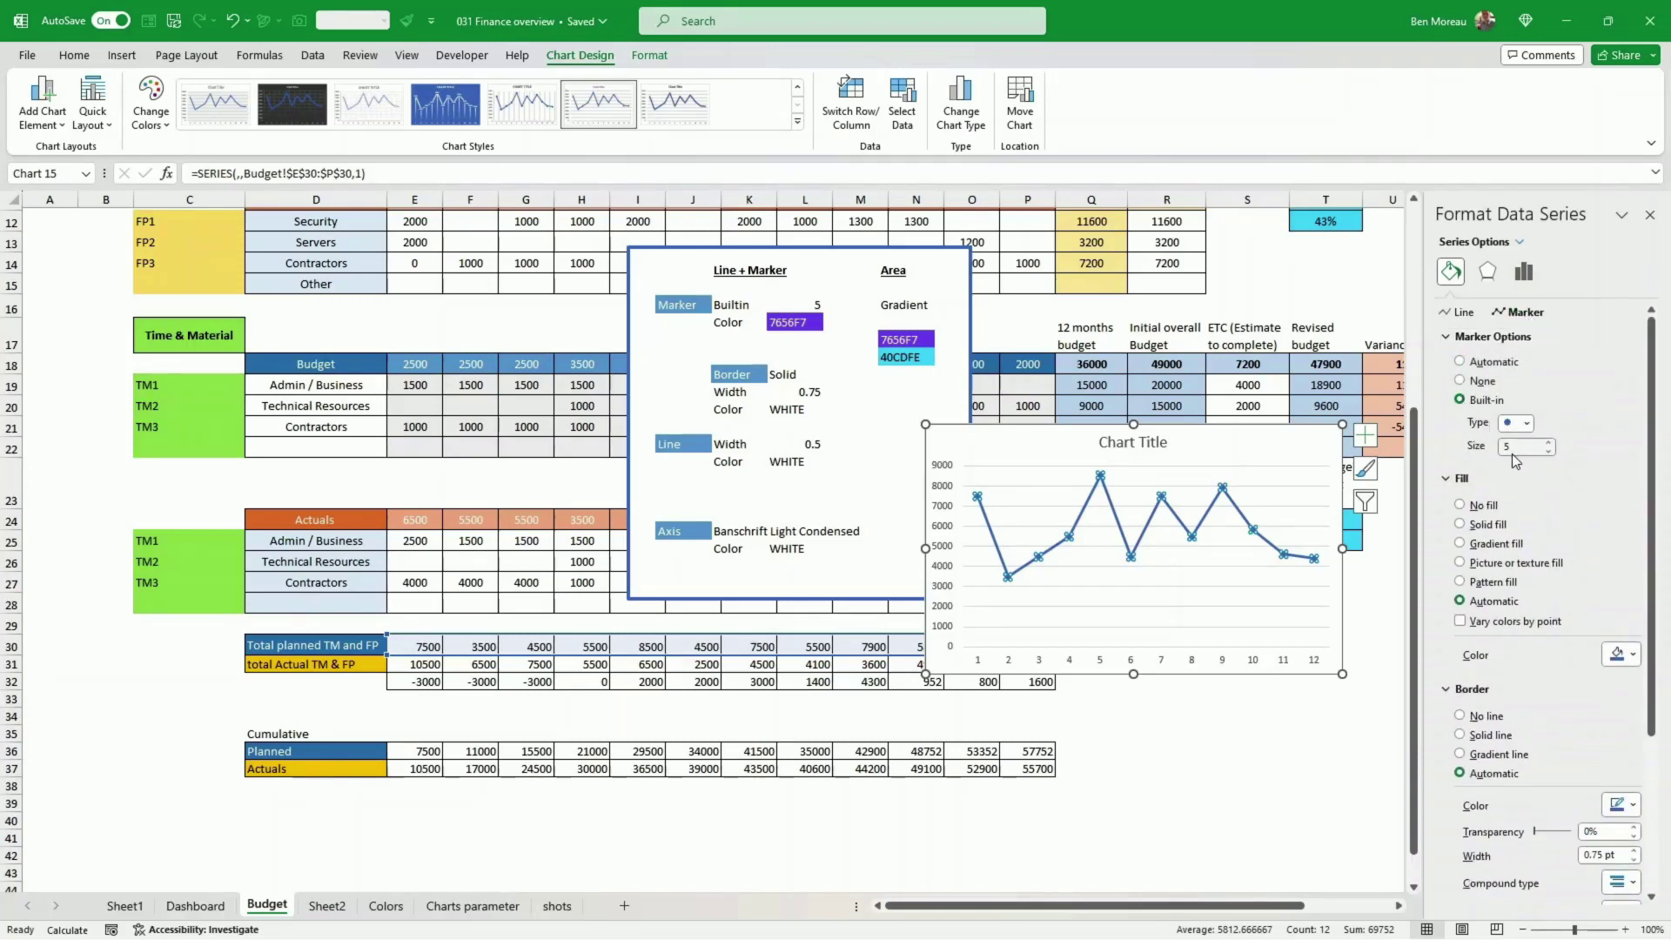
- Fill the series' markers with the custom colour 7656F7
{"action": "left_click", "coordinate": [1637, 660]}
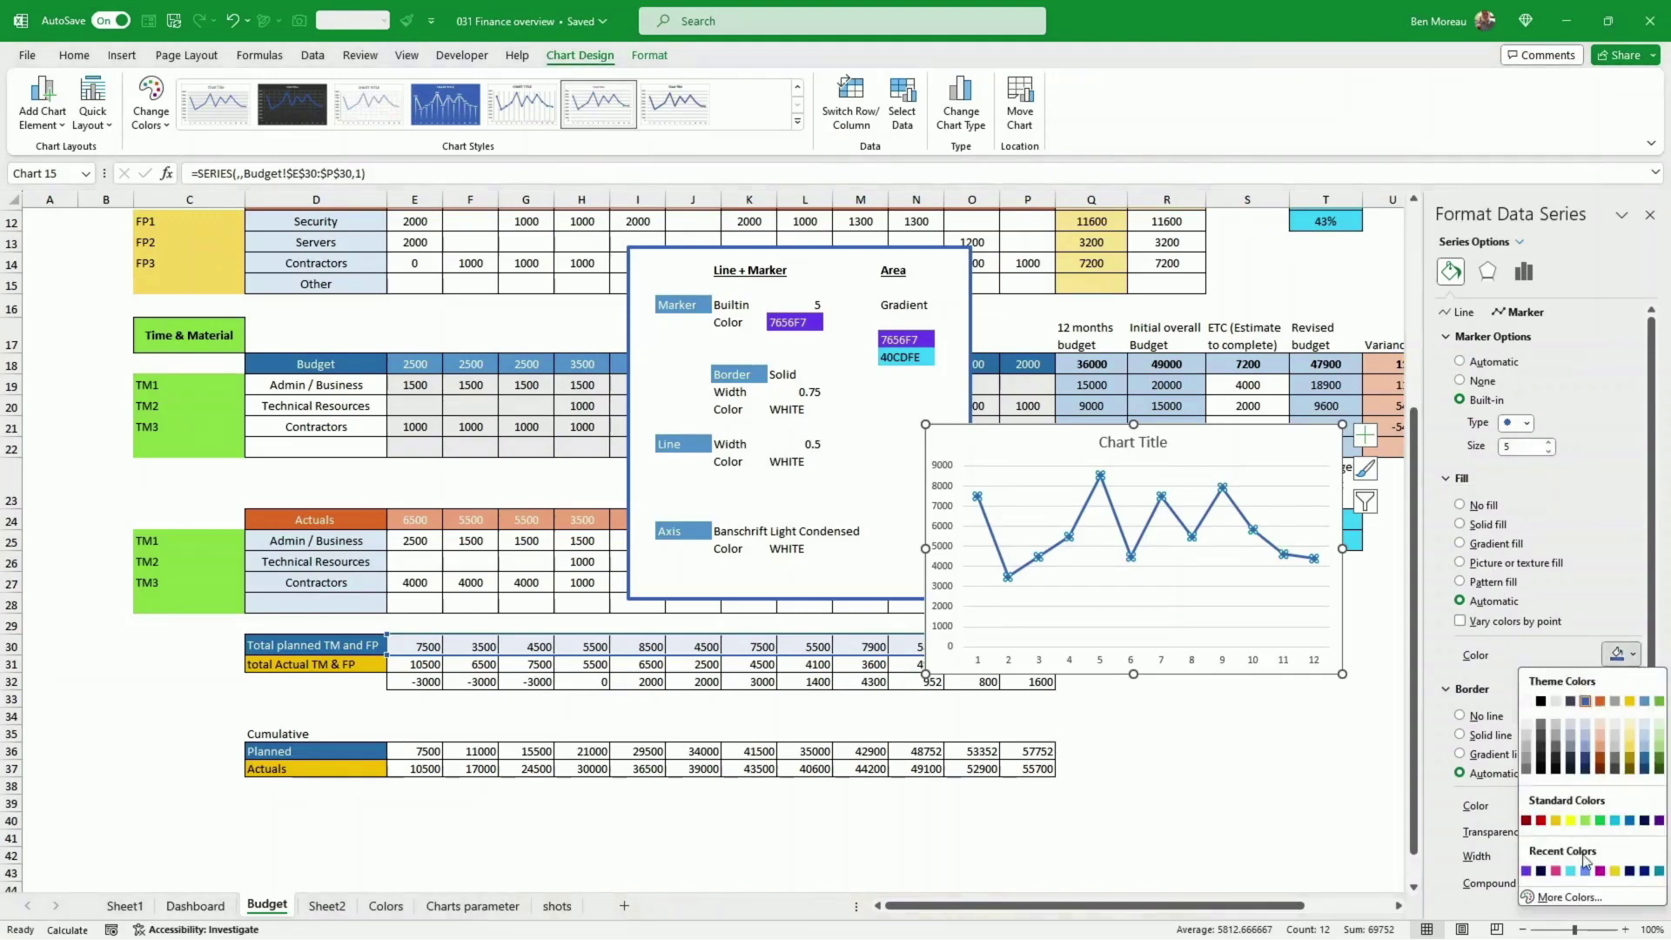
{"action": "left_click", "coordinate": [1566, 897]}
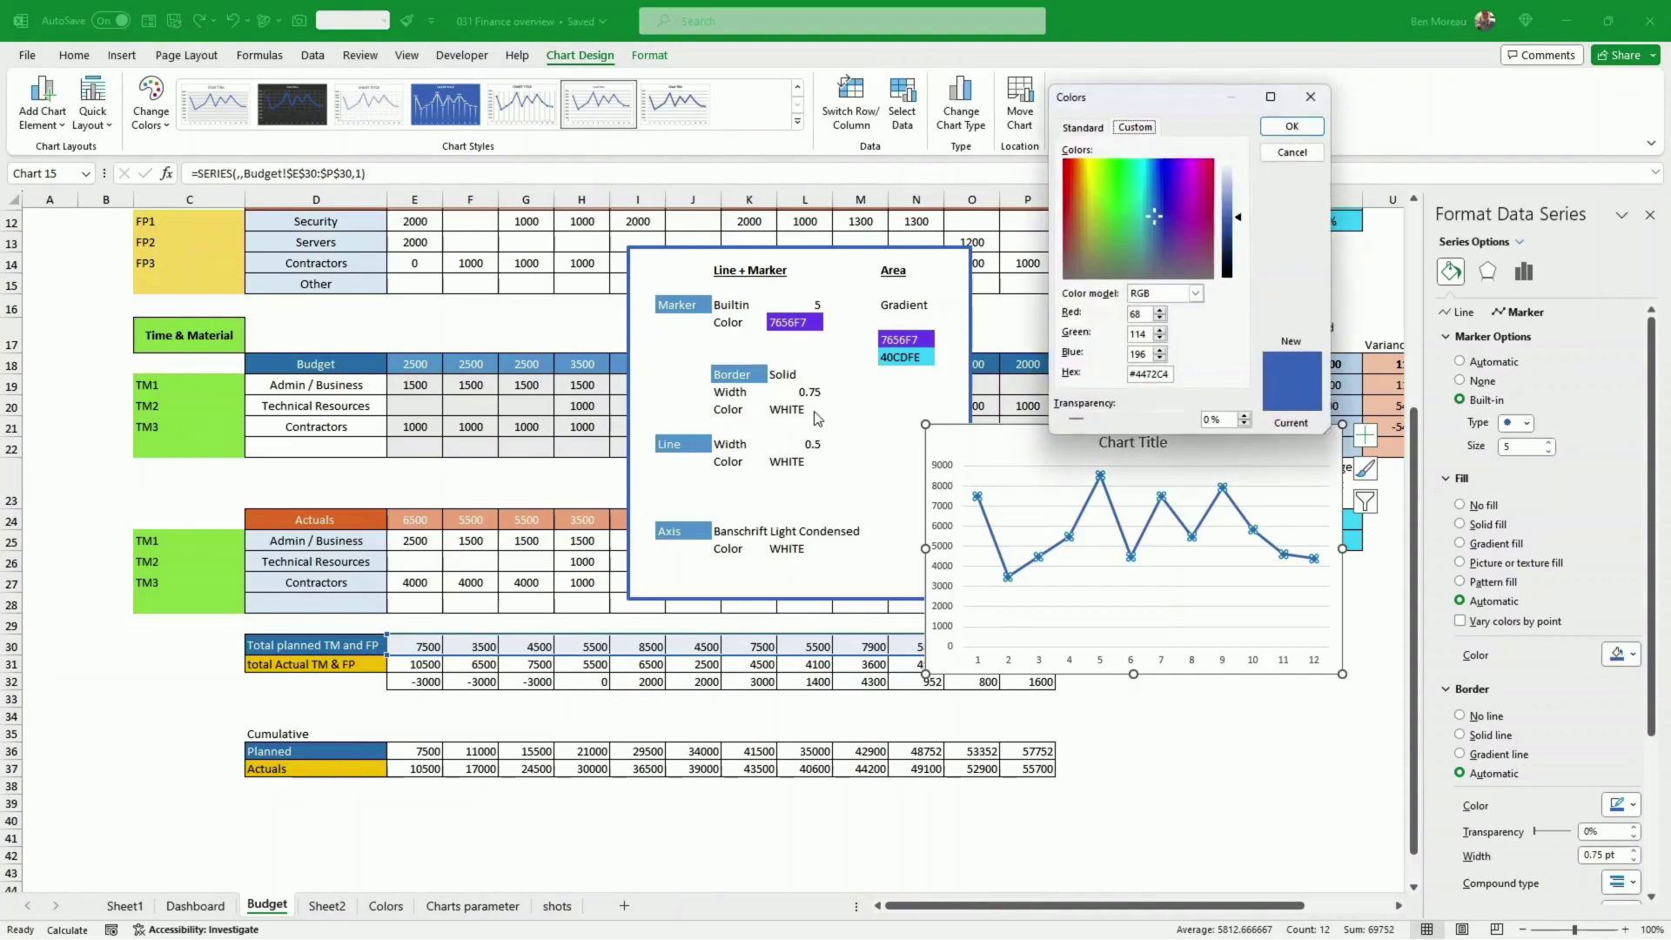
{"action": "double_click", "coordinate": [1146, 372]}
{"action": "type", "text": "7656f7"}
{"action": "left_click", "coordinate": [1292, 127]}
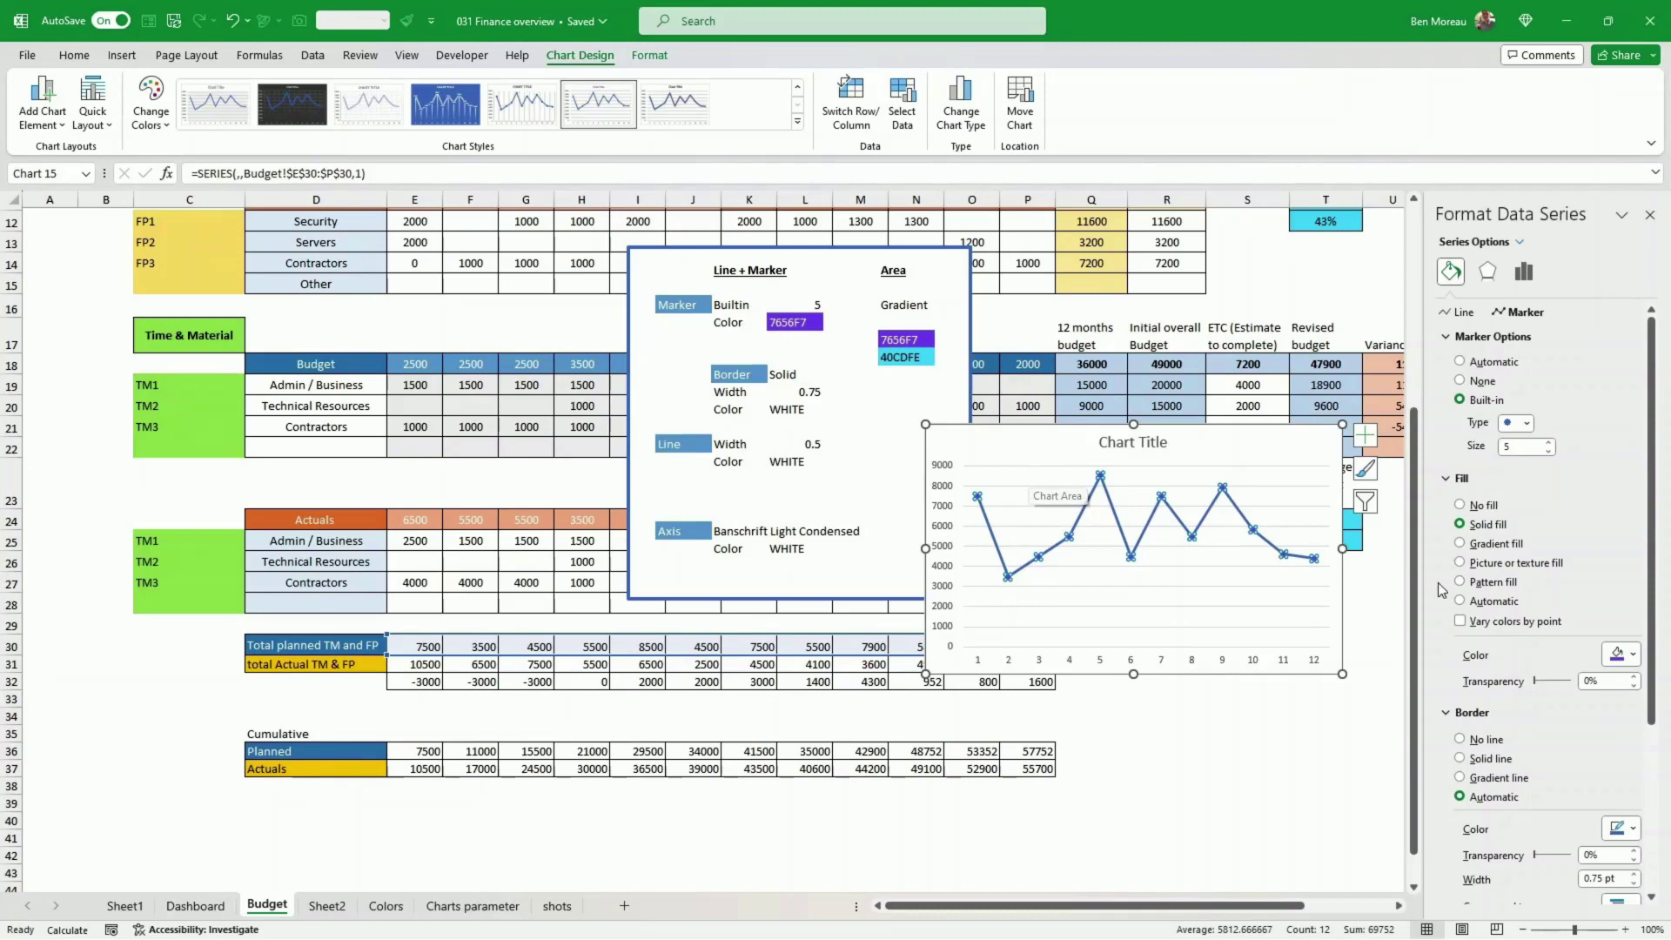
- Give the markers a solid white border and make the chart slightly smaller
{"action": "scroll", "coordinate": [1510, 587], "scroll_direction": "down", "scroll_amount": 5}
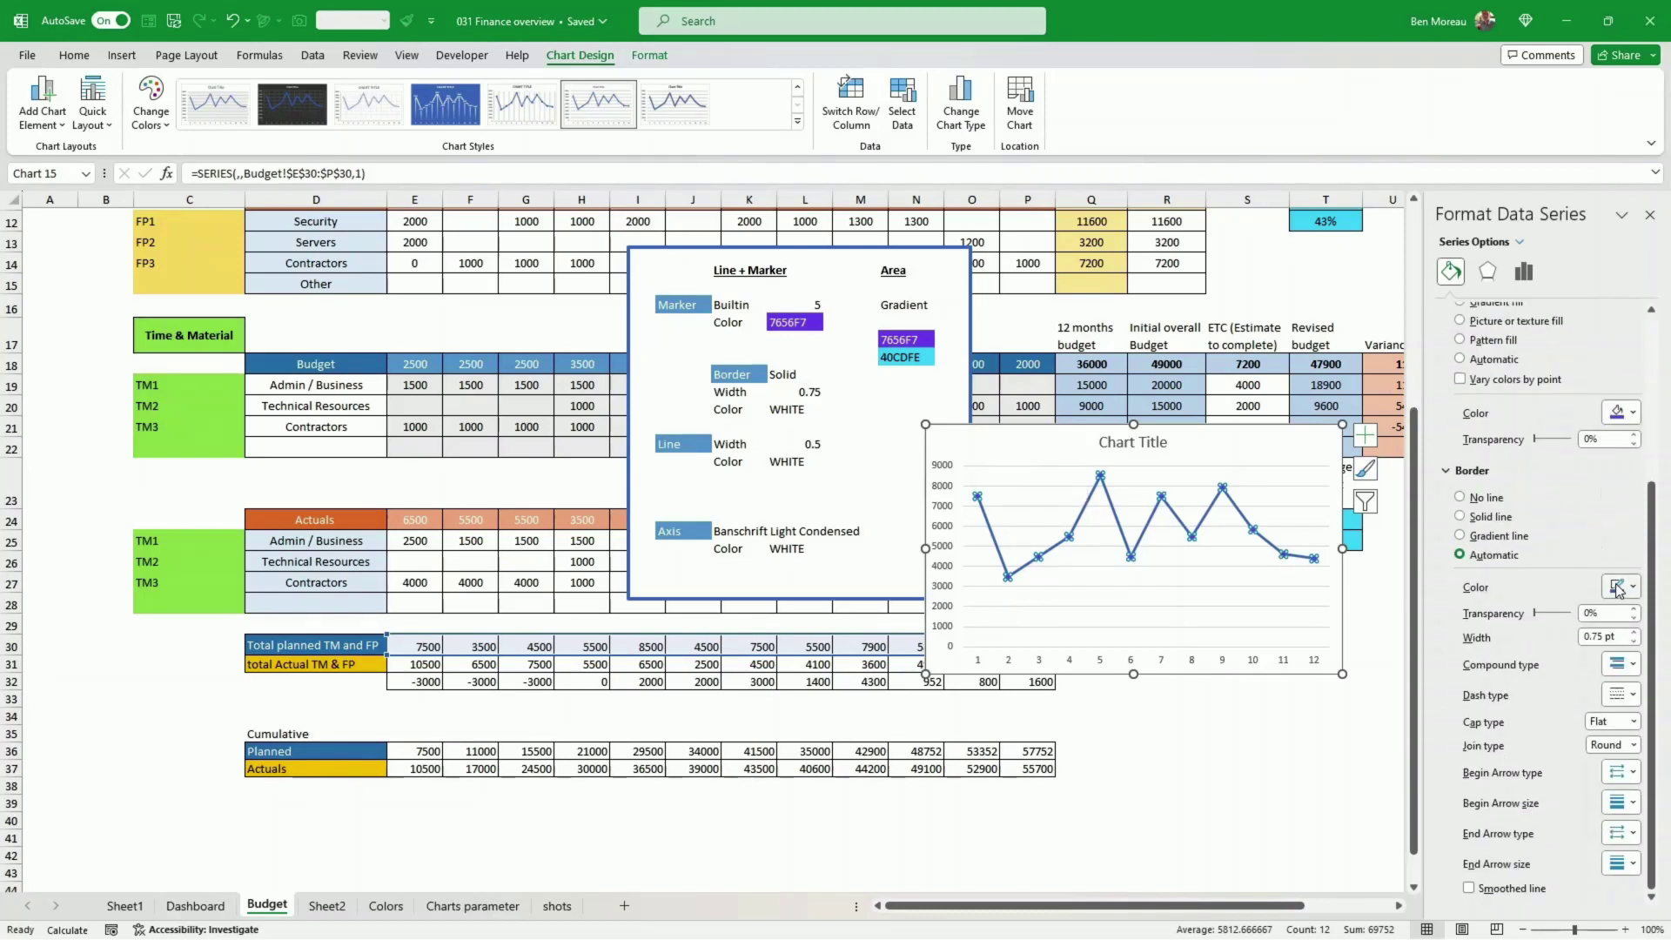
{"action": "left_click", "coordinate": [1477, 517]}
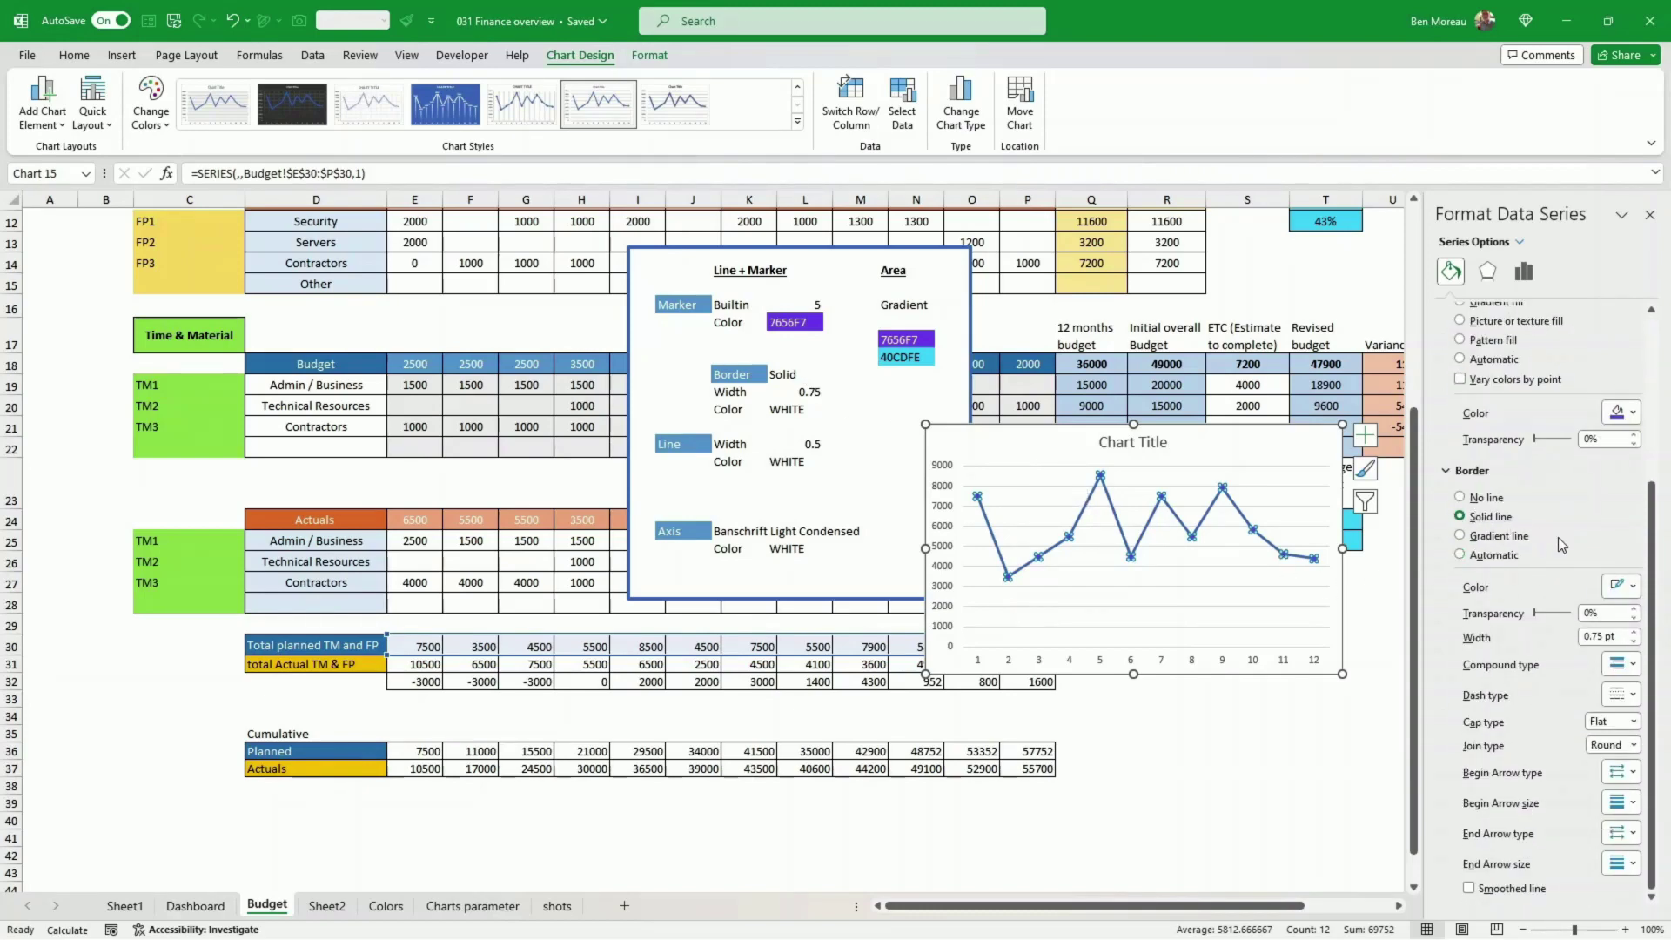
{"action": "left_click", "coordinate": [1633, 588]}
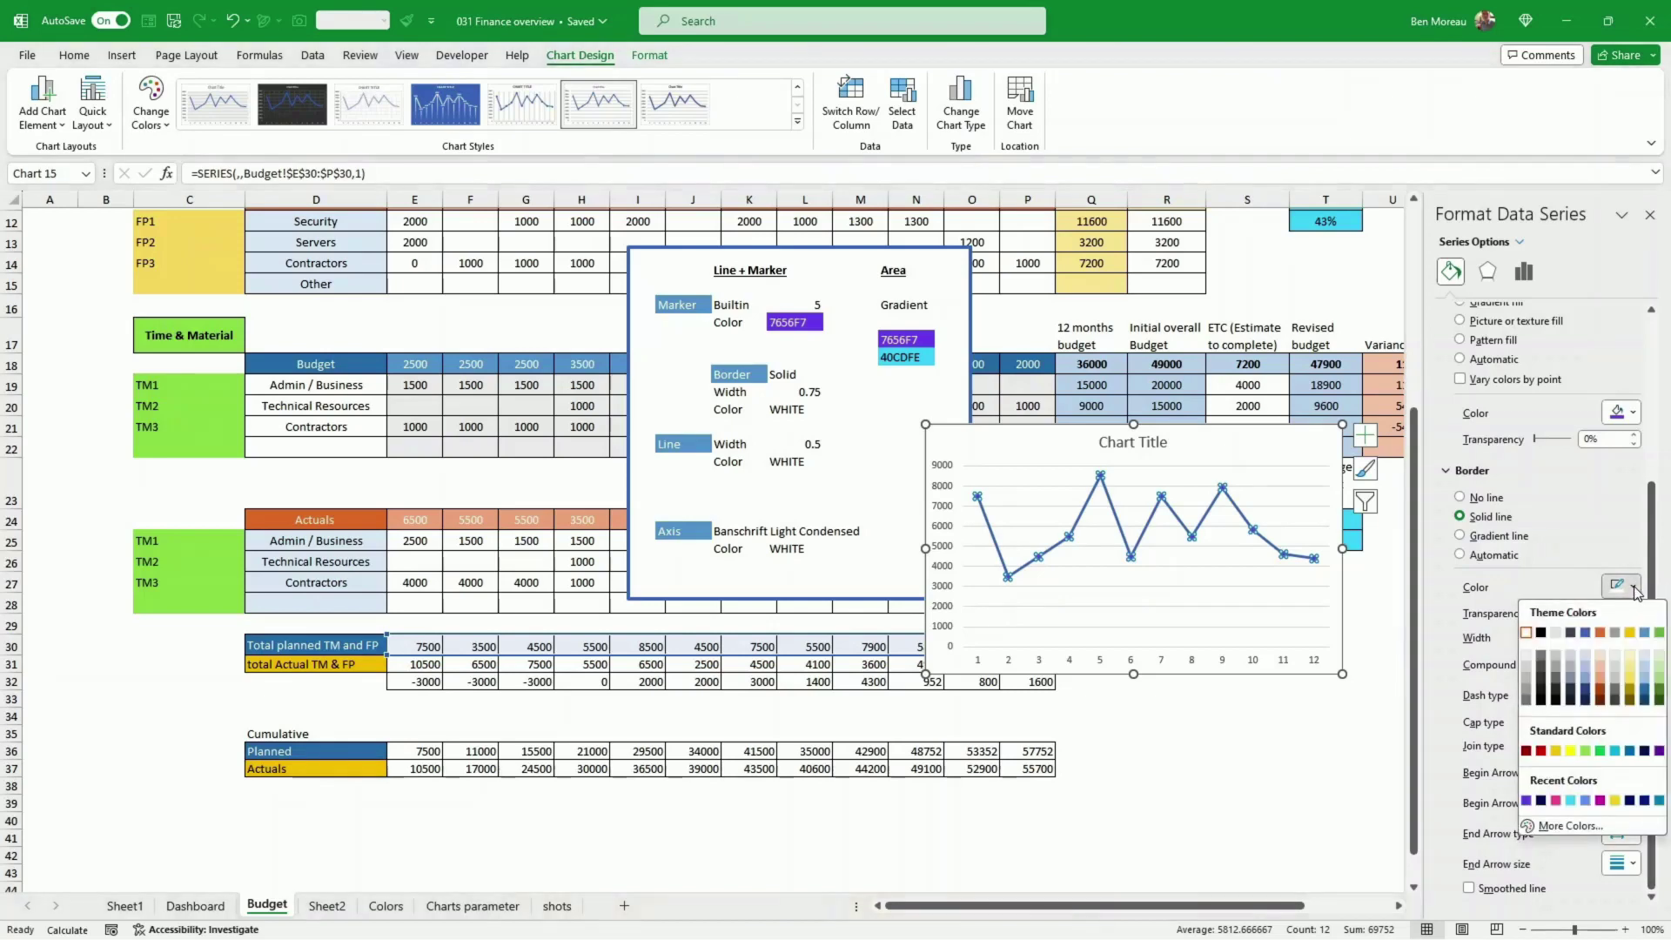
{"action": "left_click", "coordinate": [1527, 632]}
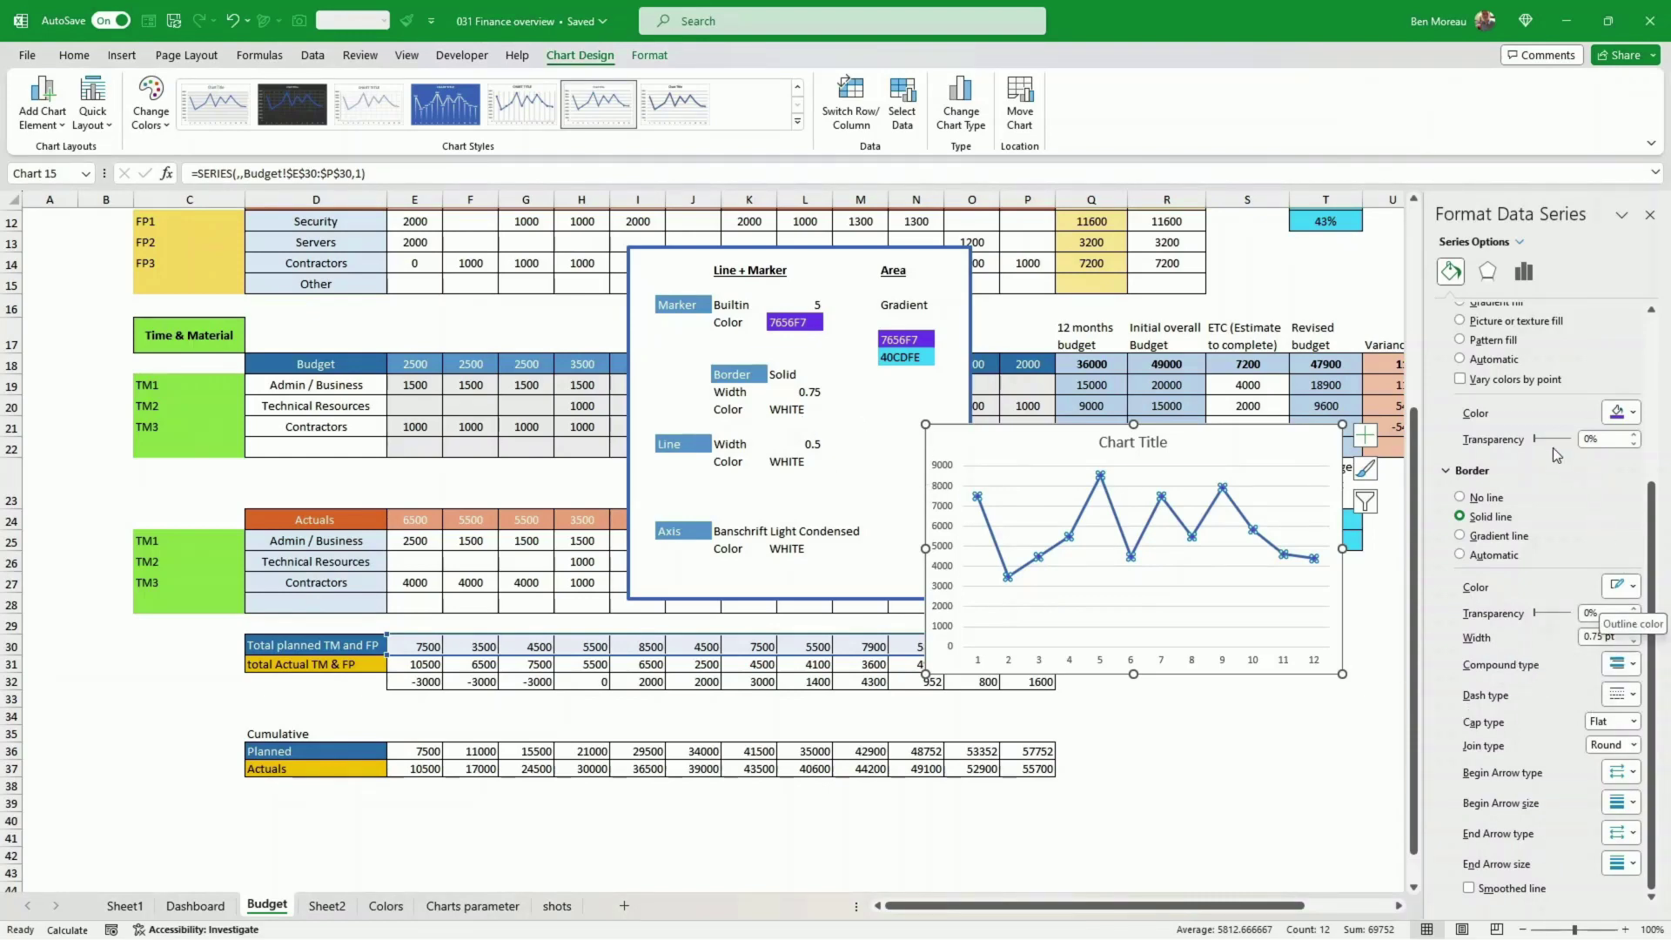
{"action": "left_click", "coordinate": [1334, 617]}
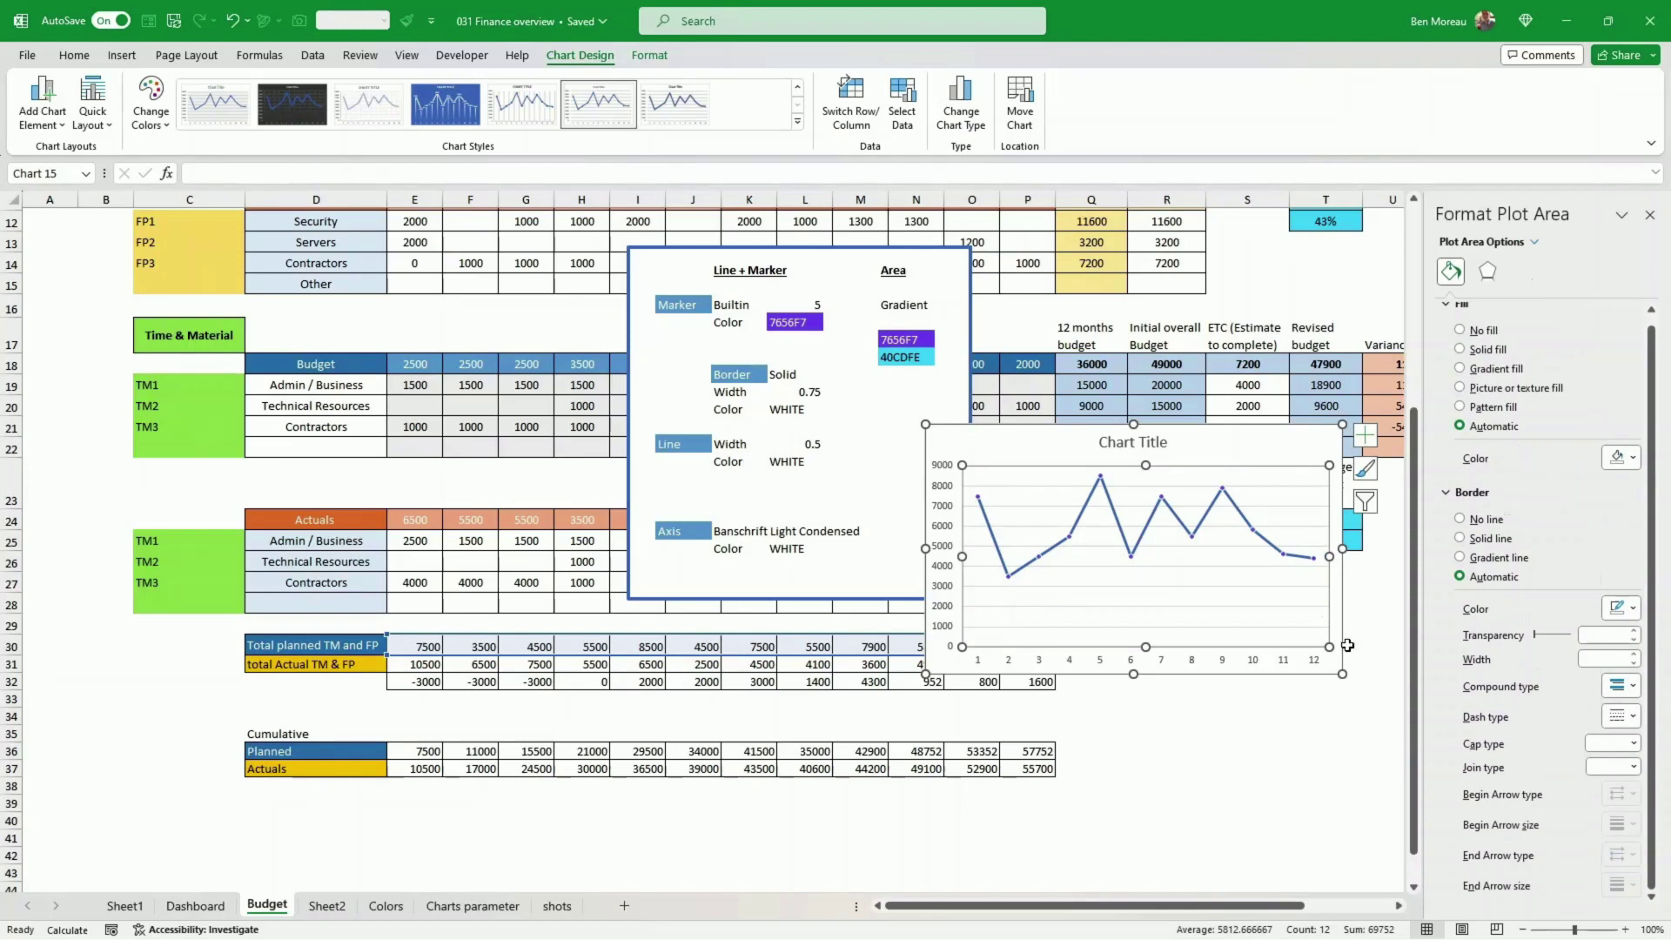
{"action": "left_click_drag", "start_coordinate": [1341, 674], "coordinate": [1255, 653]}
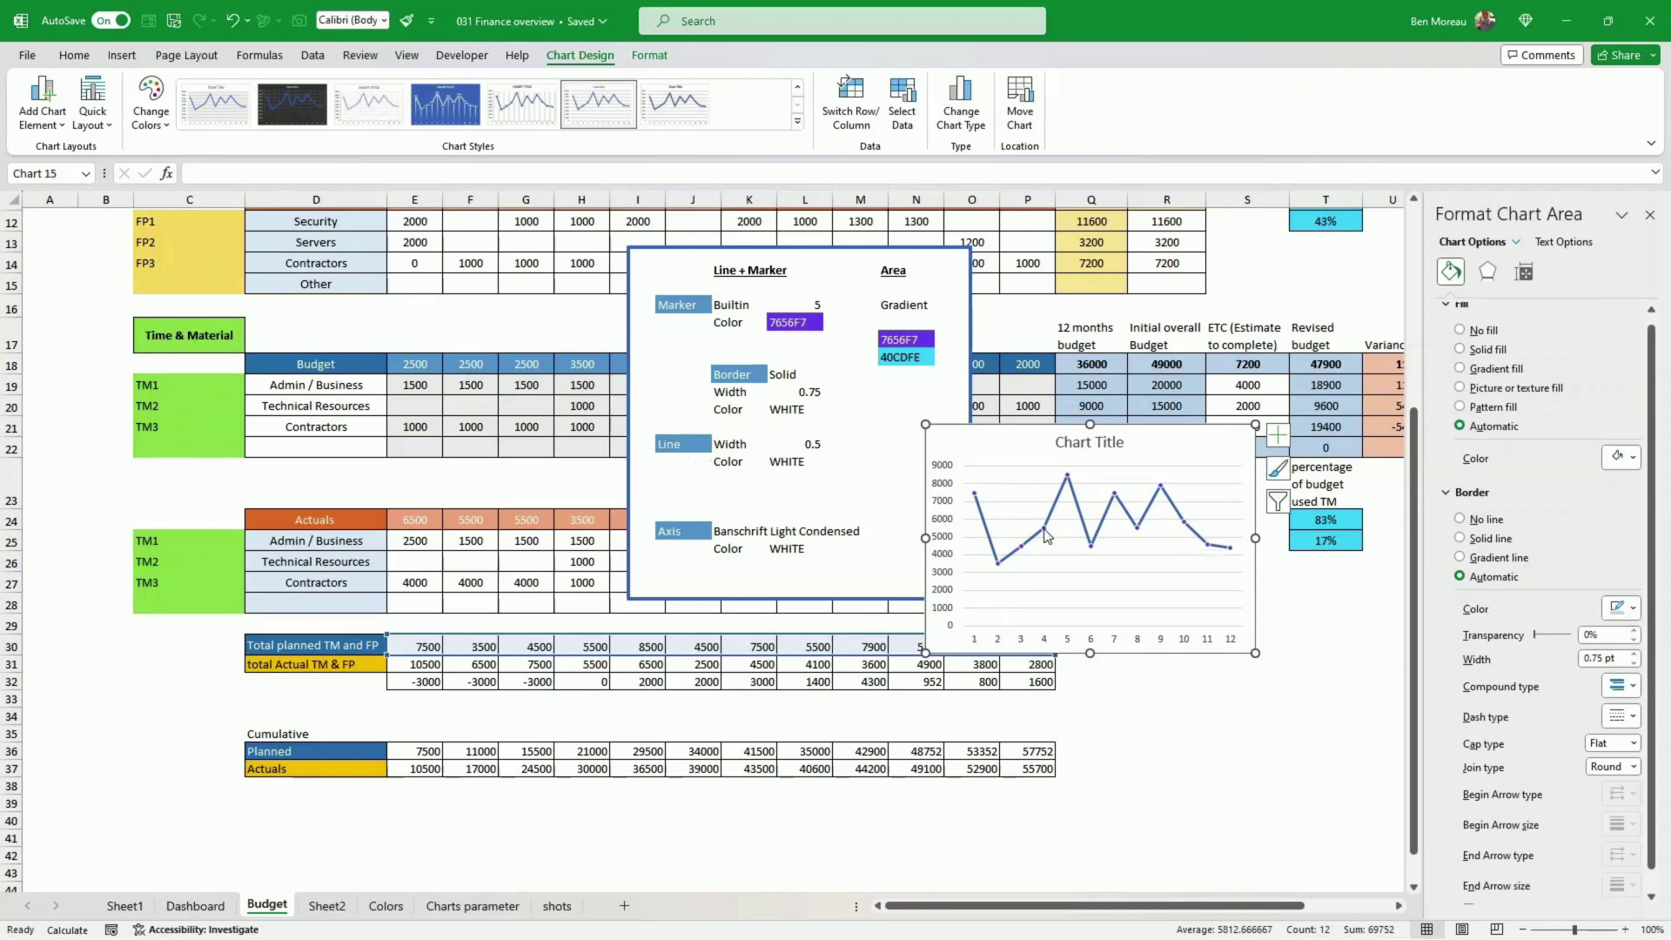
- Format the planned series' connecting line as solid white with a width of 0.5 pt
{"action": "left_click", "coordinate": [1174, 512]}
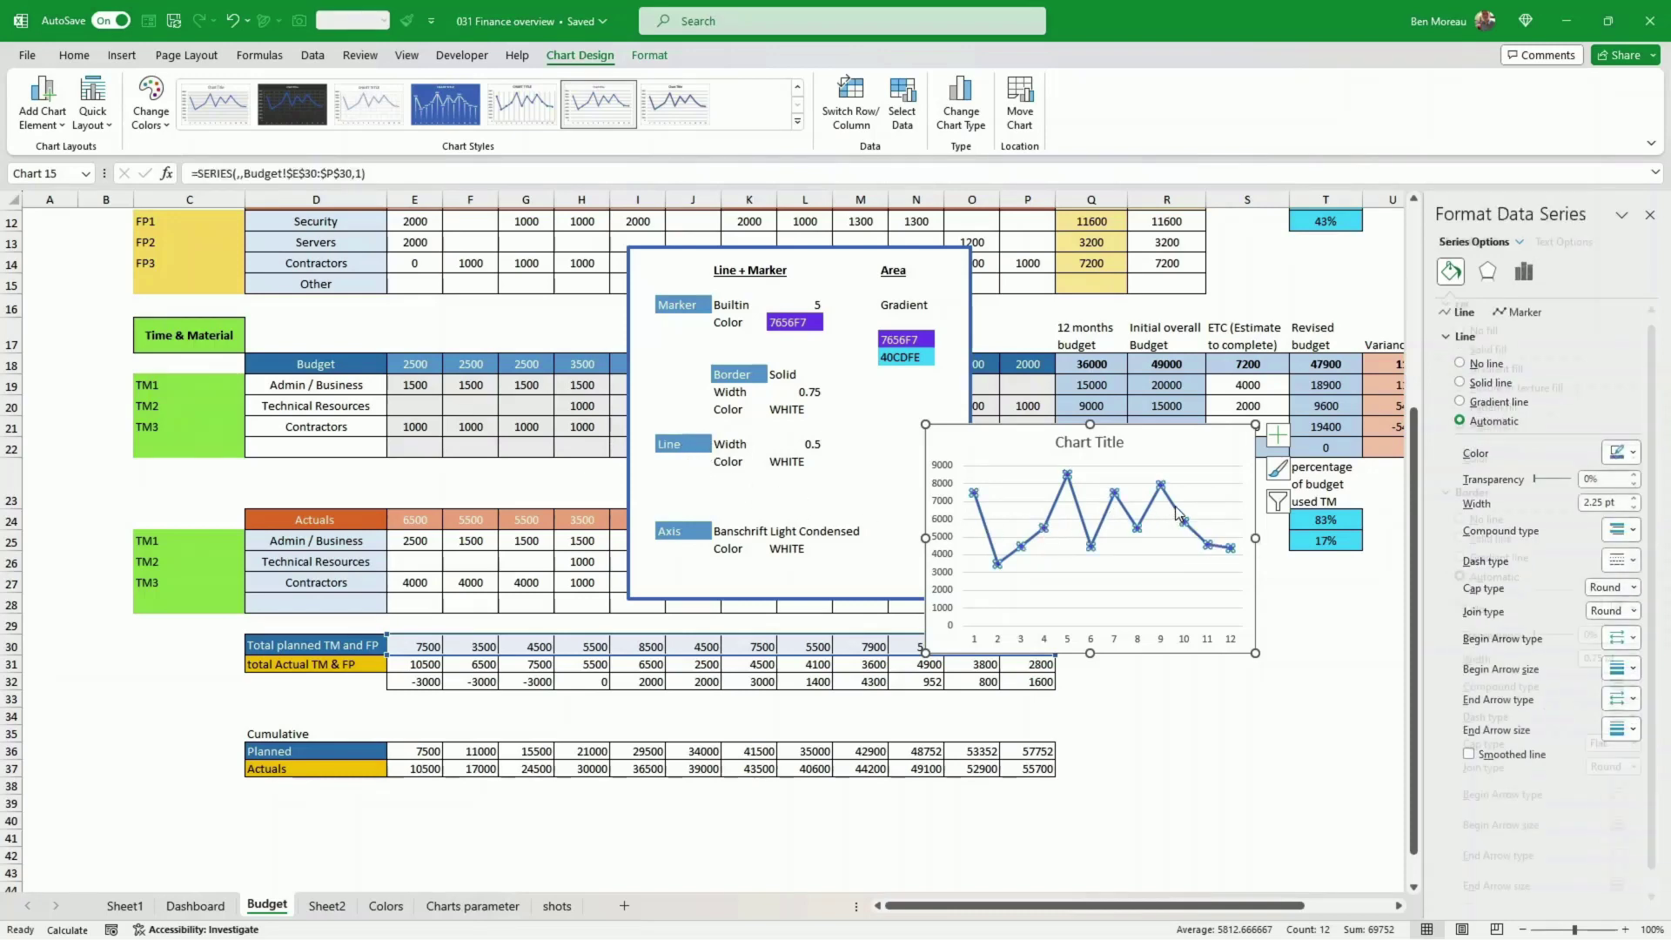
{"action": "left_click", "coordinate": [1633, 507]}
{"action": "left_click", "coordinate": [1633, 506]}
{"action": "left_click", "coordinate": [1633, 507]}
{"action": "left_click", "coordinate": [1633, 506]}
{"action": "left_click", "coordinate": [1633, 506]}
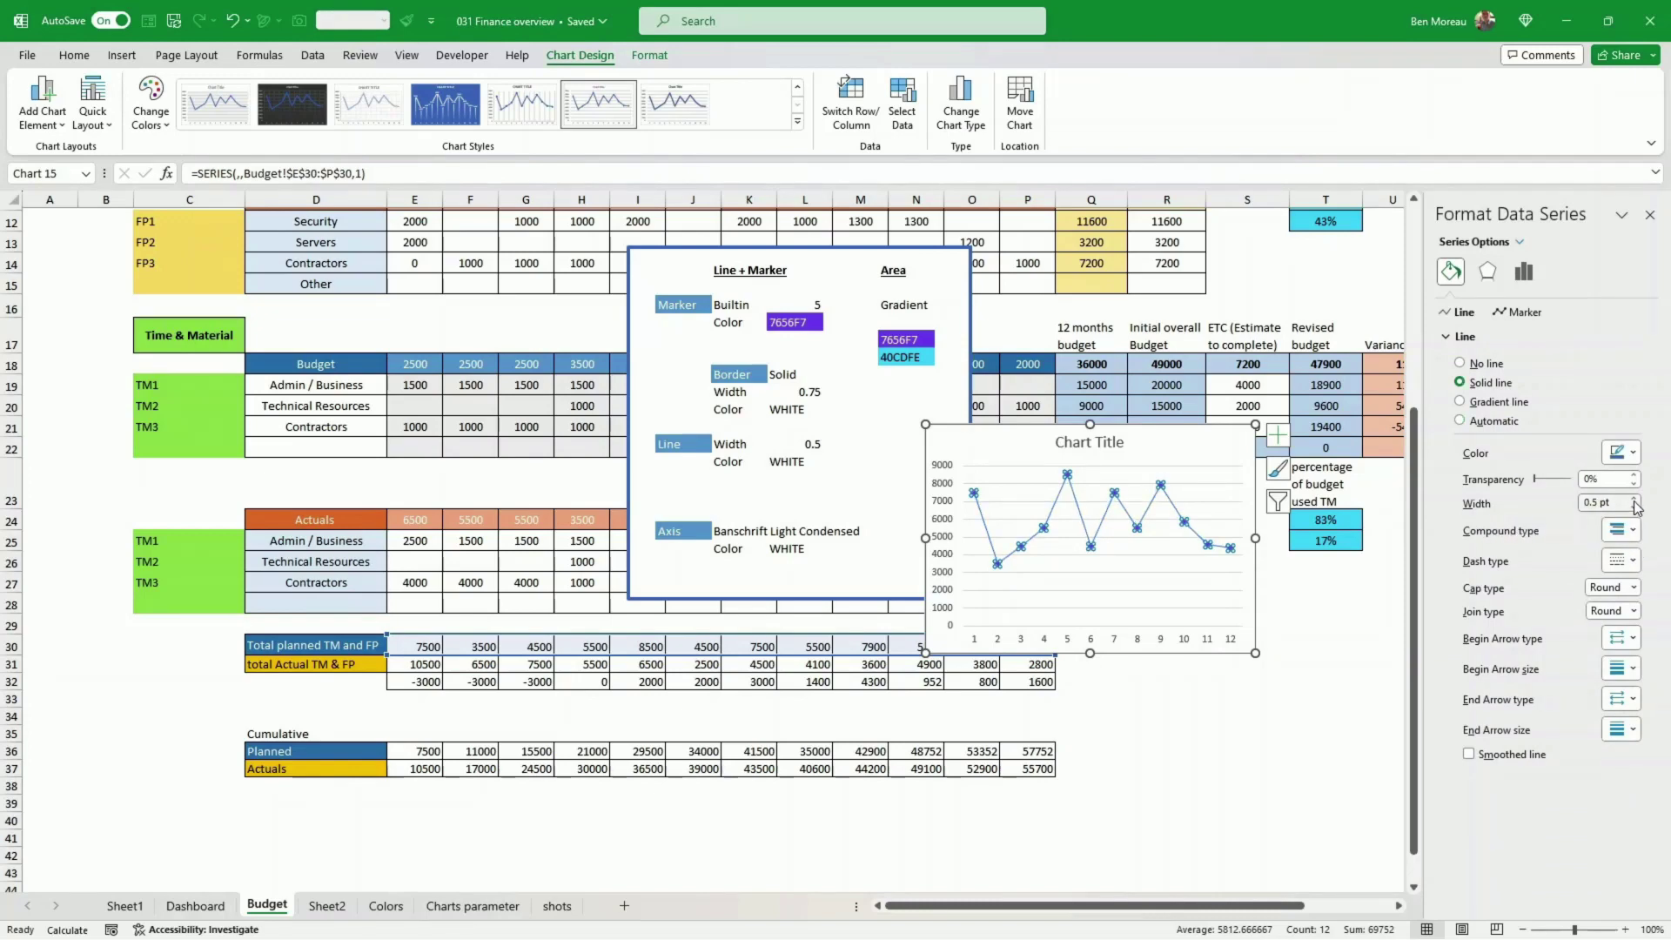
{"action": "left_click", "coordinate": [1633, 453]}
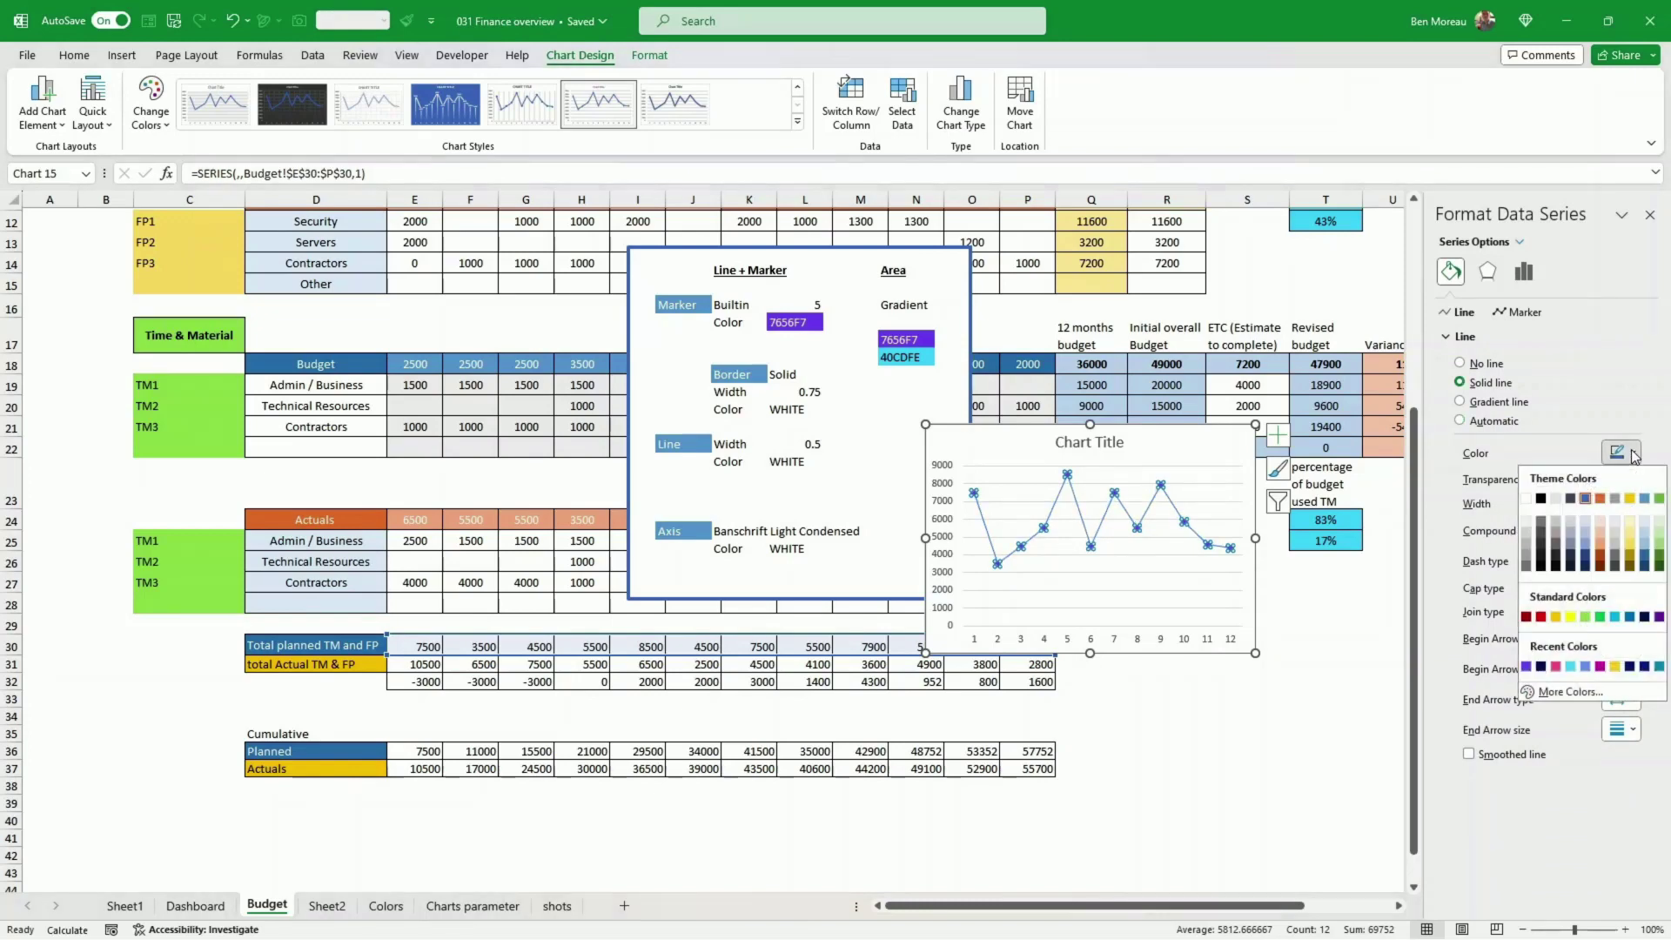
{"action": "left_click", "coordinate": [1527, 499]}
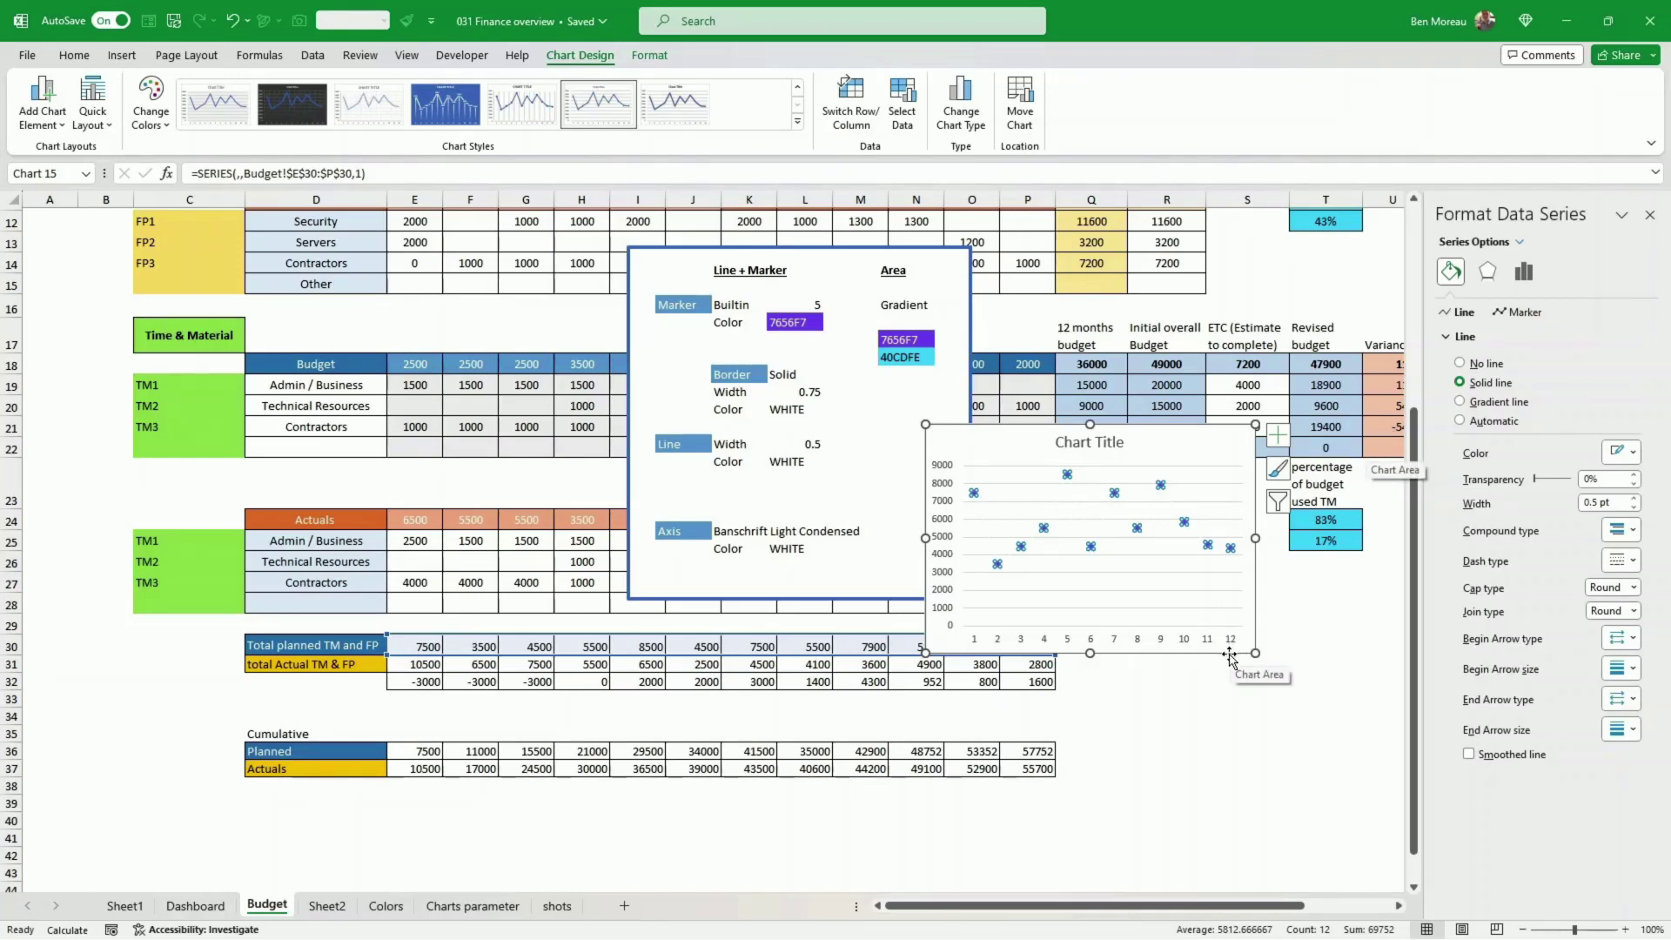
- Shift the chart down slightly and make its horizontal axis labels white
{"action": "left_click_drag", "start_coordinate": [1228, 654], "coordinate": [1231, 704]}
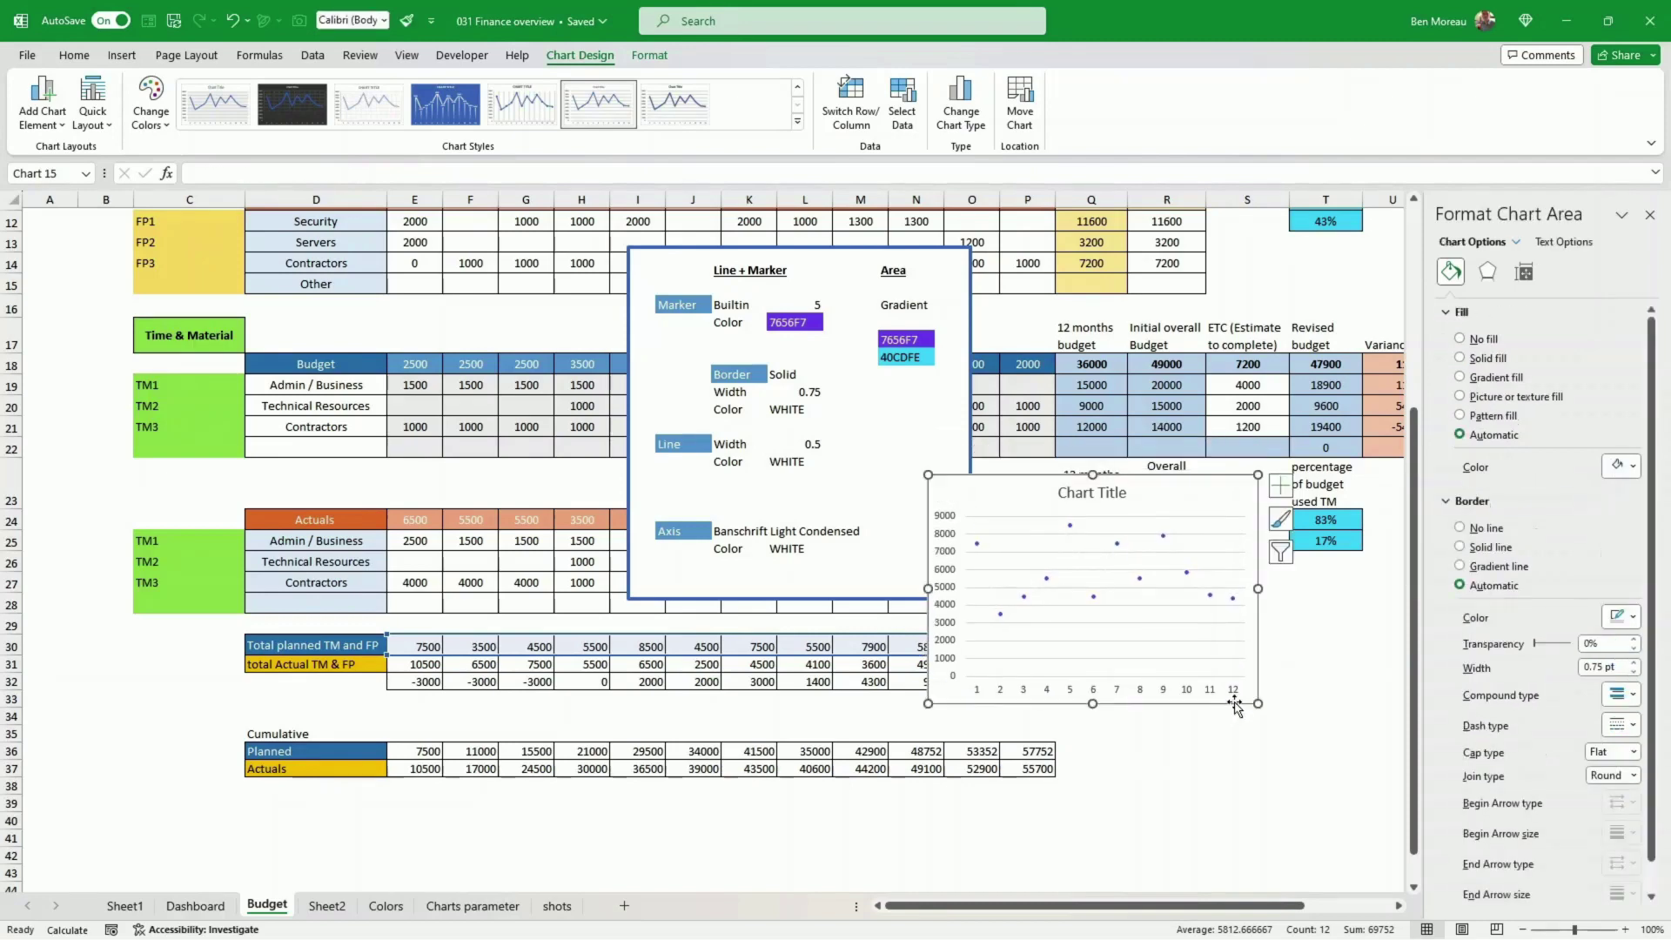
{"action": "left_click", "coordinate": [1194, 654]}
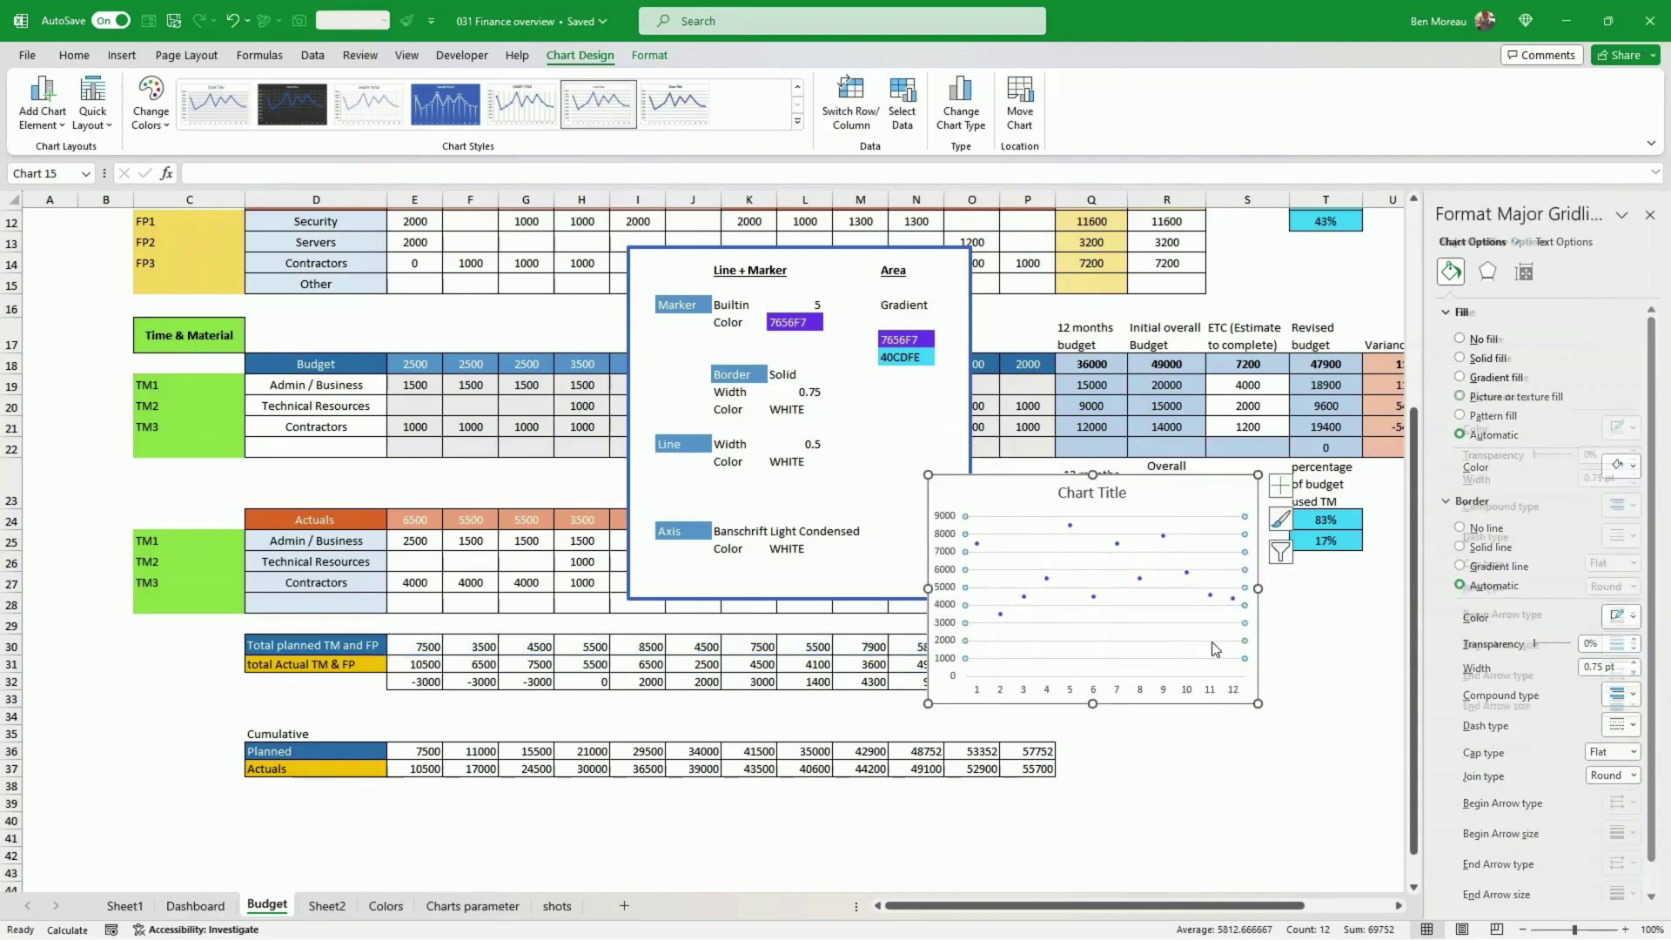
{"action": "left_click", "coordinate": [1259, 672]}
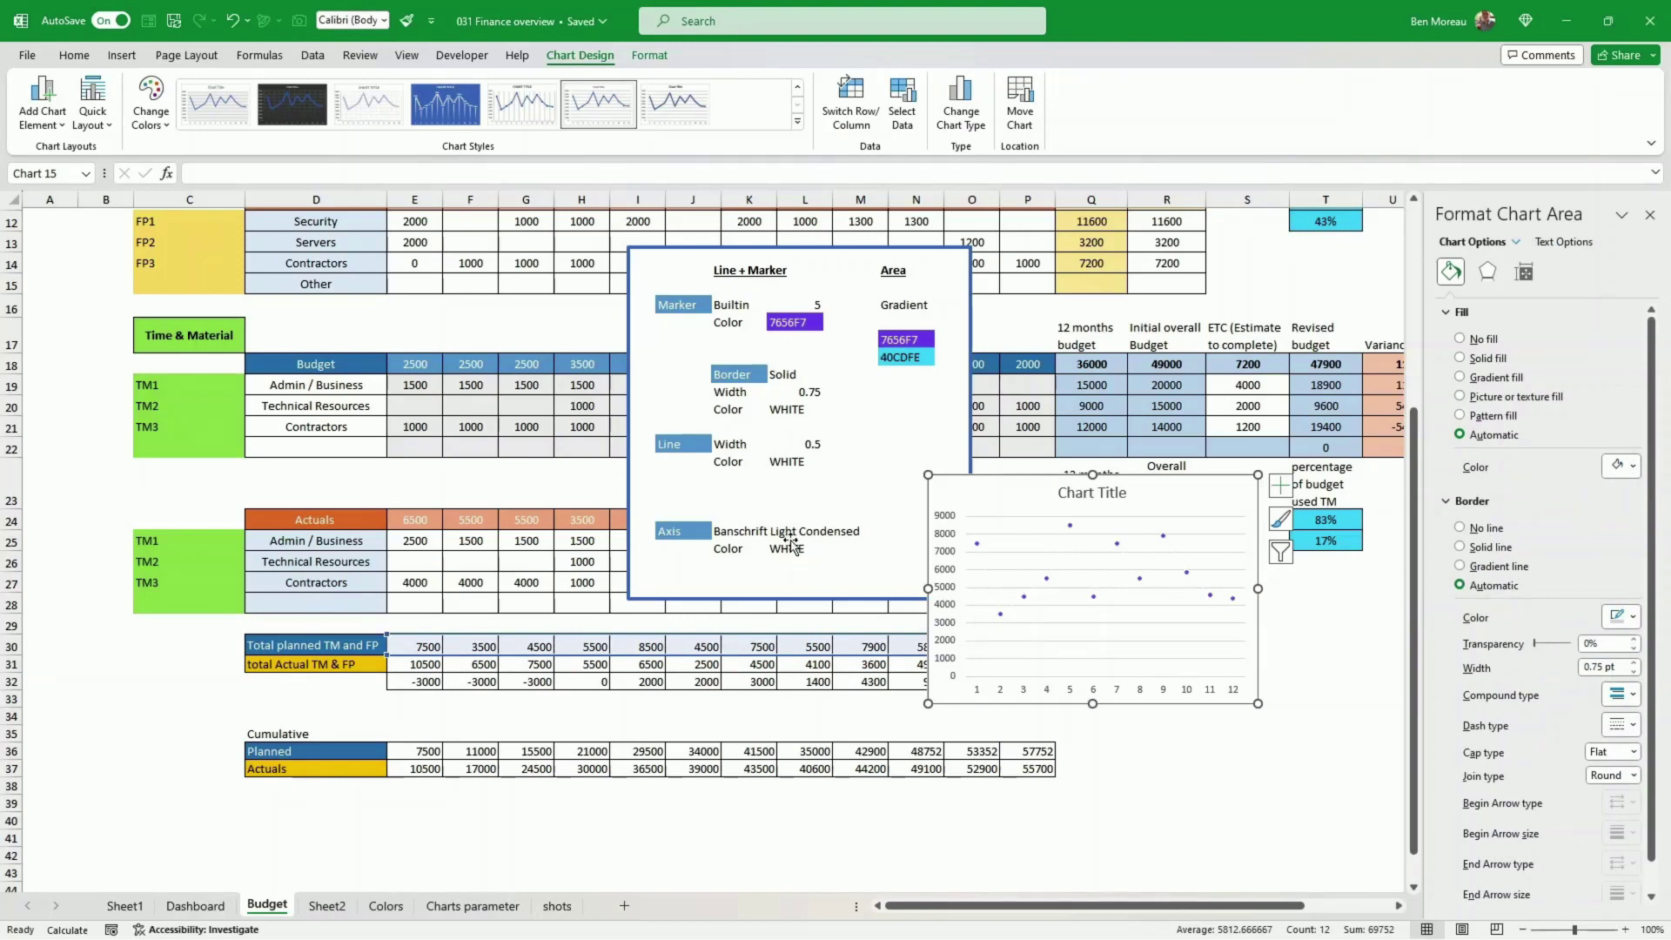
{"action": "left_click", "coordinate": [1043, 690]}
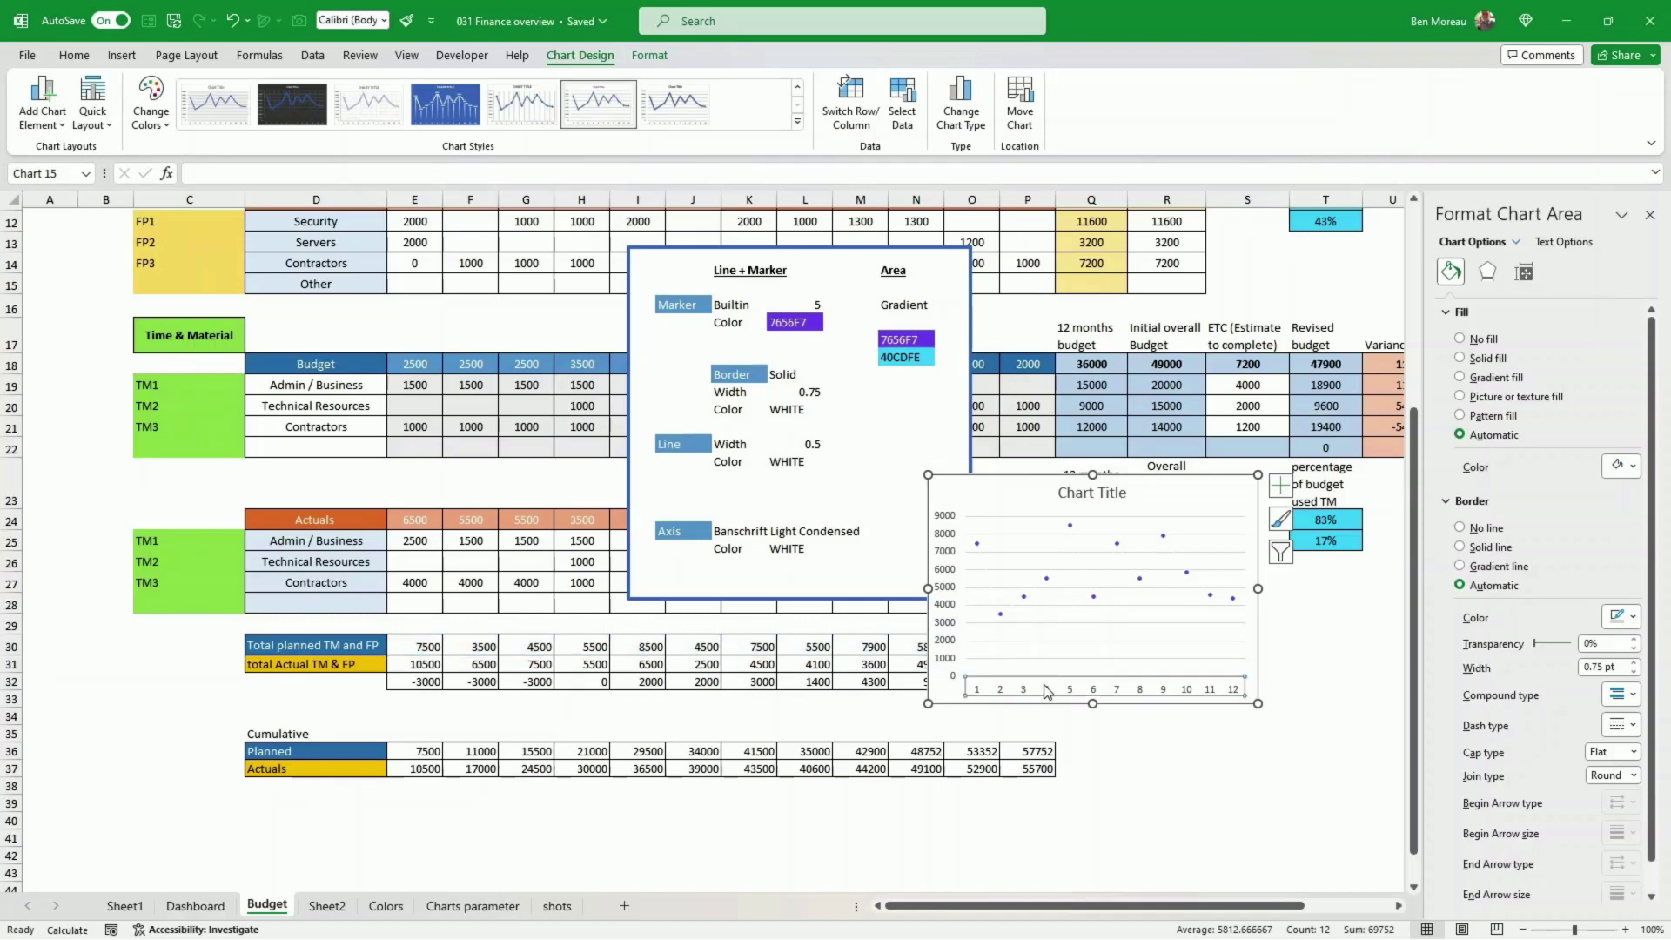
{"action": "left_click", "coordinate": [74, 55]}
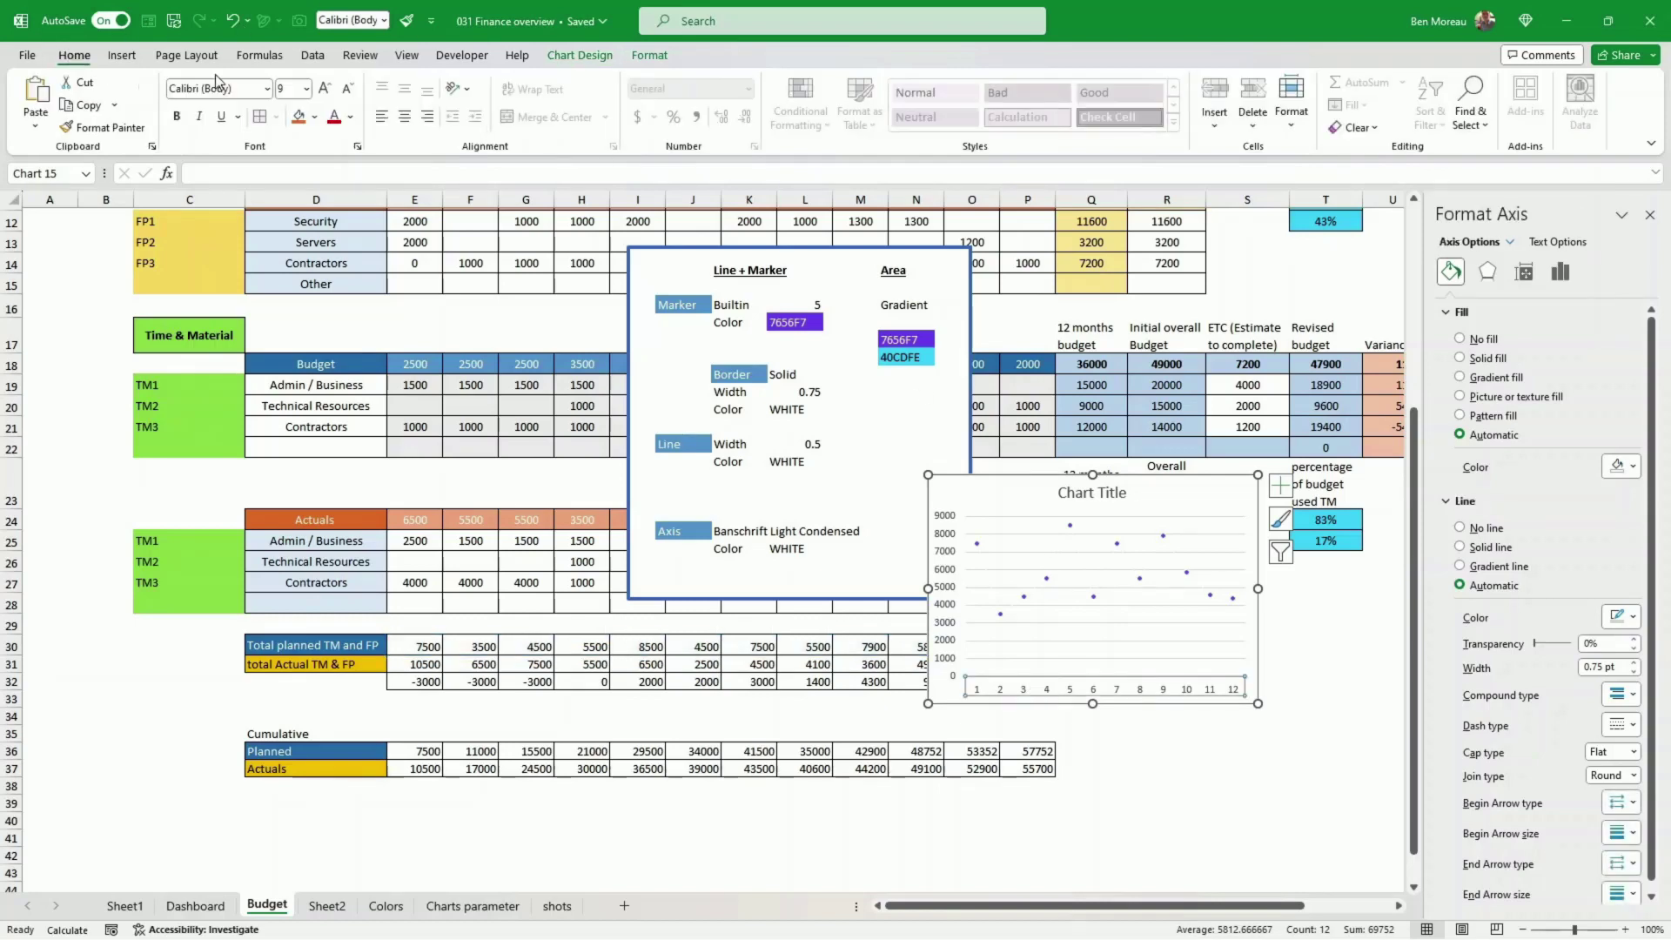
{"action": "left_click", "coordinate": [351, 118]}
{"action": "left_click", "coordinate": [333, 196]}
- Move the chart up clear of the totals rows and paste E30:P30 into it as a second series
{"action": "left_click_drag", "start_coordinate": [1172, 711], "coordinate": [1160, 739]}
{"action": "left_click", "coordinate": [1168, 681]}
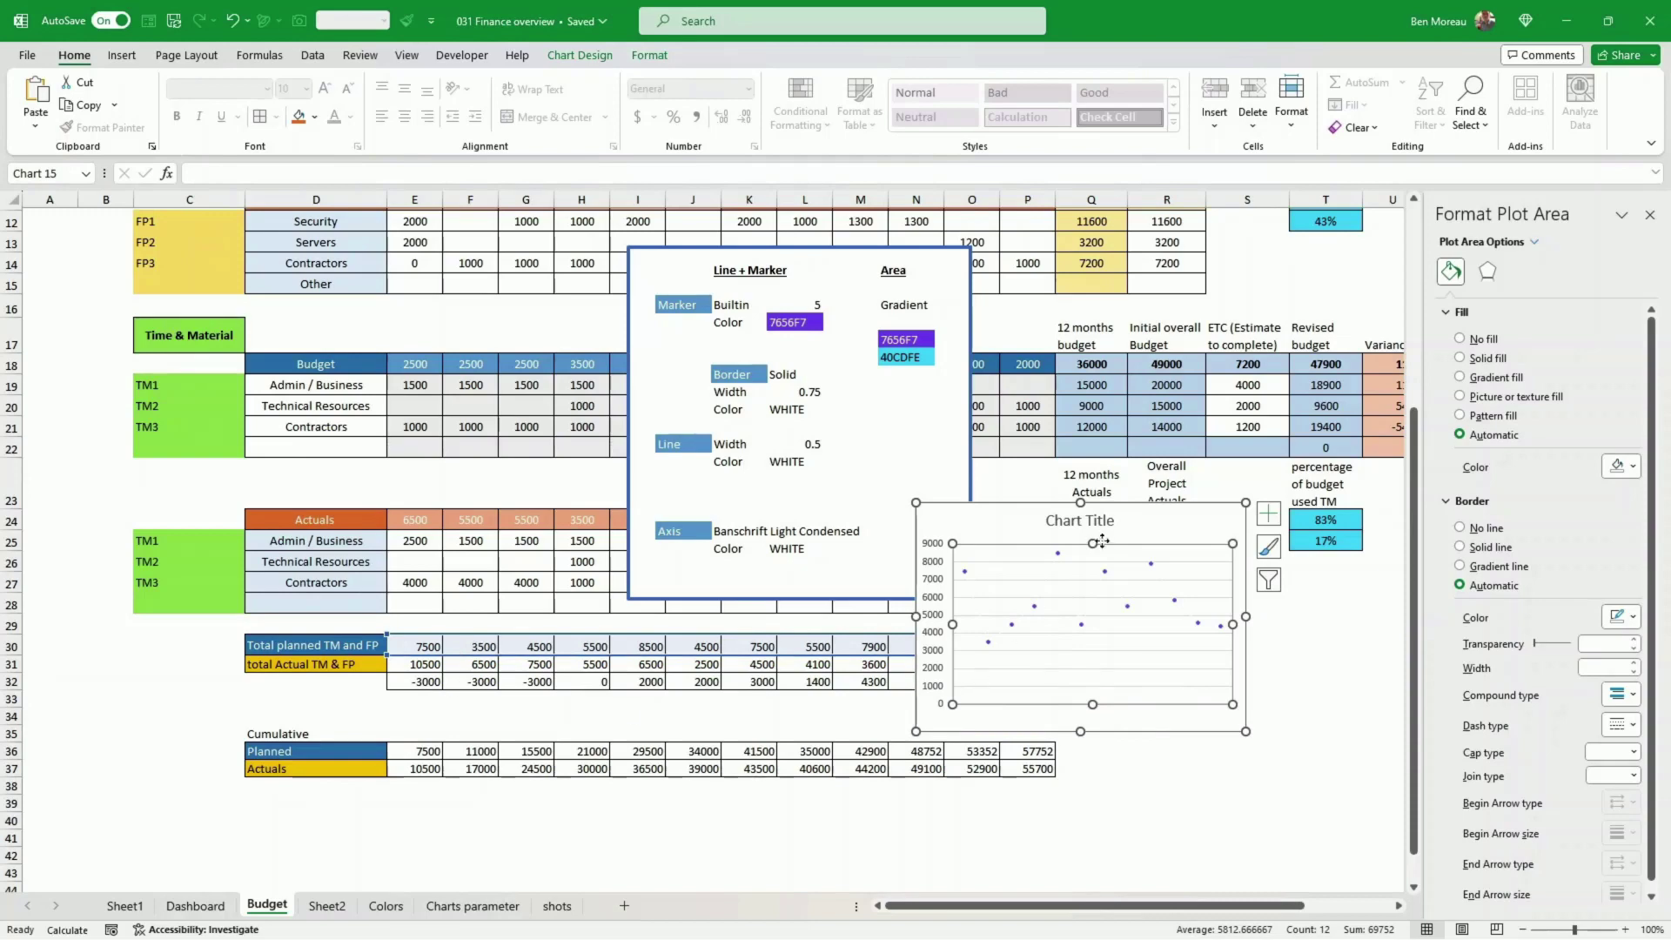
{"action": "left_click_drag", "start_coordinate": [1043, 507], "coordinate": [1091, 369]}
{"action": "left_click_drag", "start_coordinate": [426, 645], "coordinate": [1032, 644]}
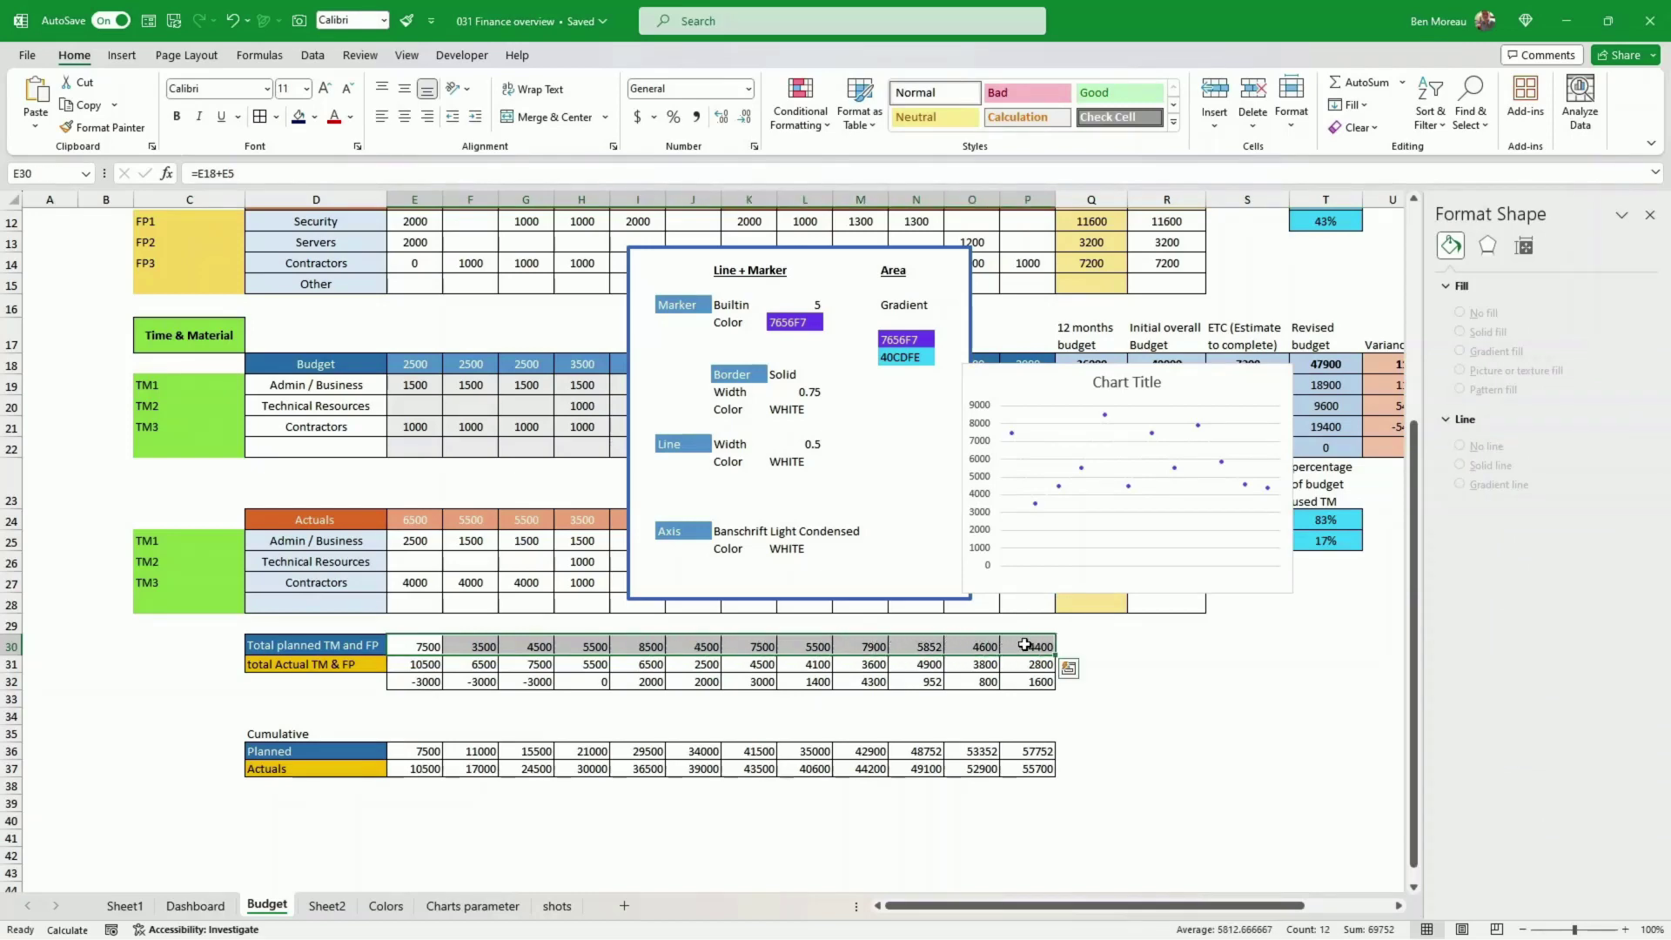
{"action": "key", "text": "ctrl+c"}
{"action": "left_click", "coordinate": [1092, 501]}
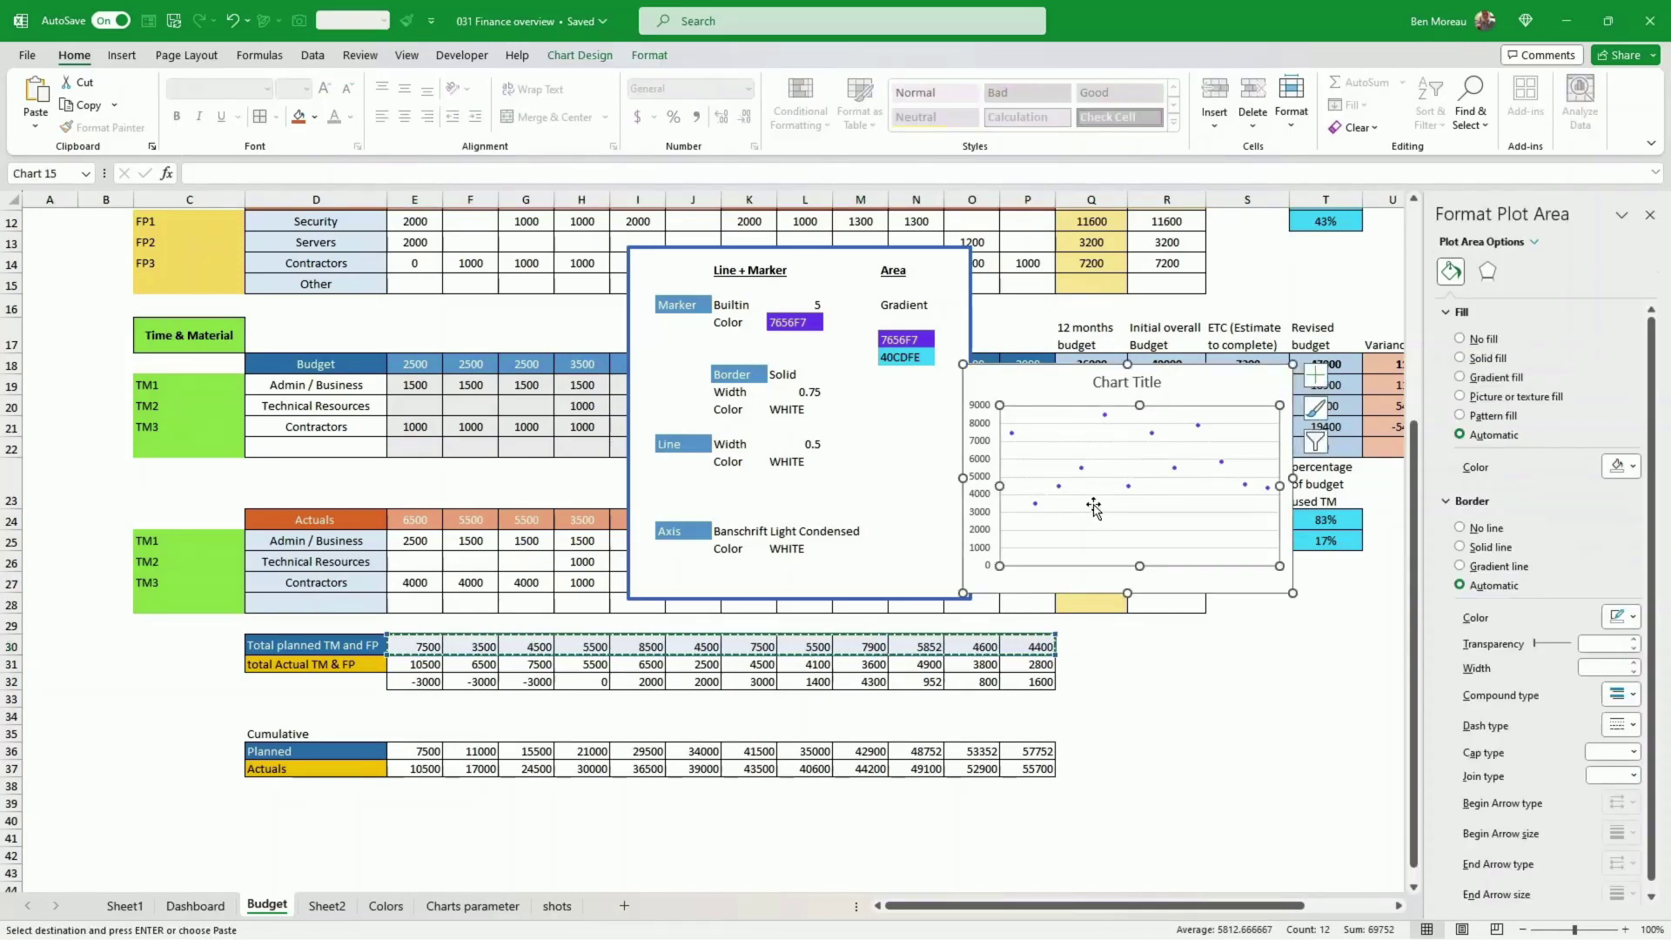
{"action": "key", "text": "ctrl+v"}
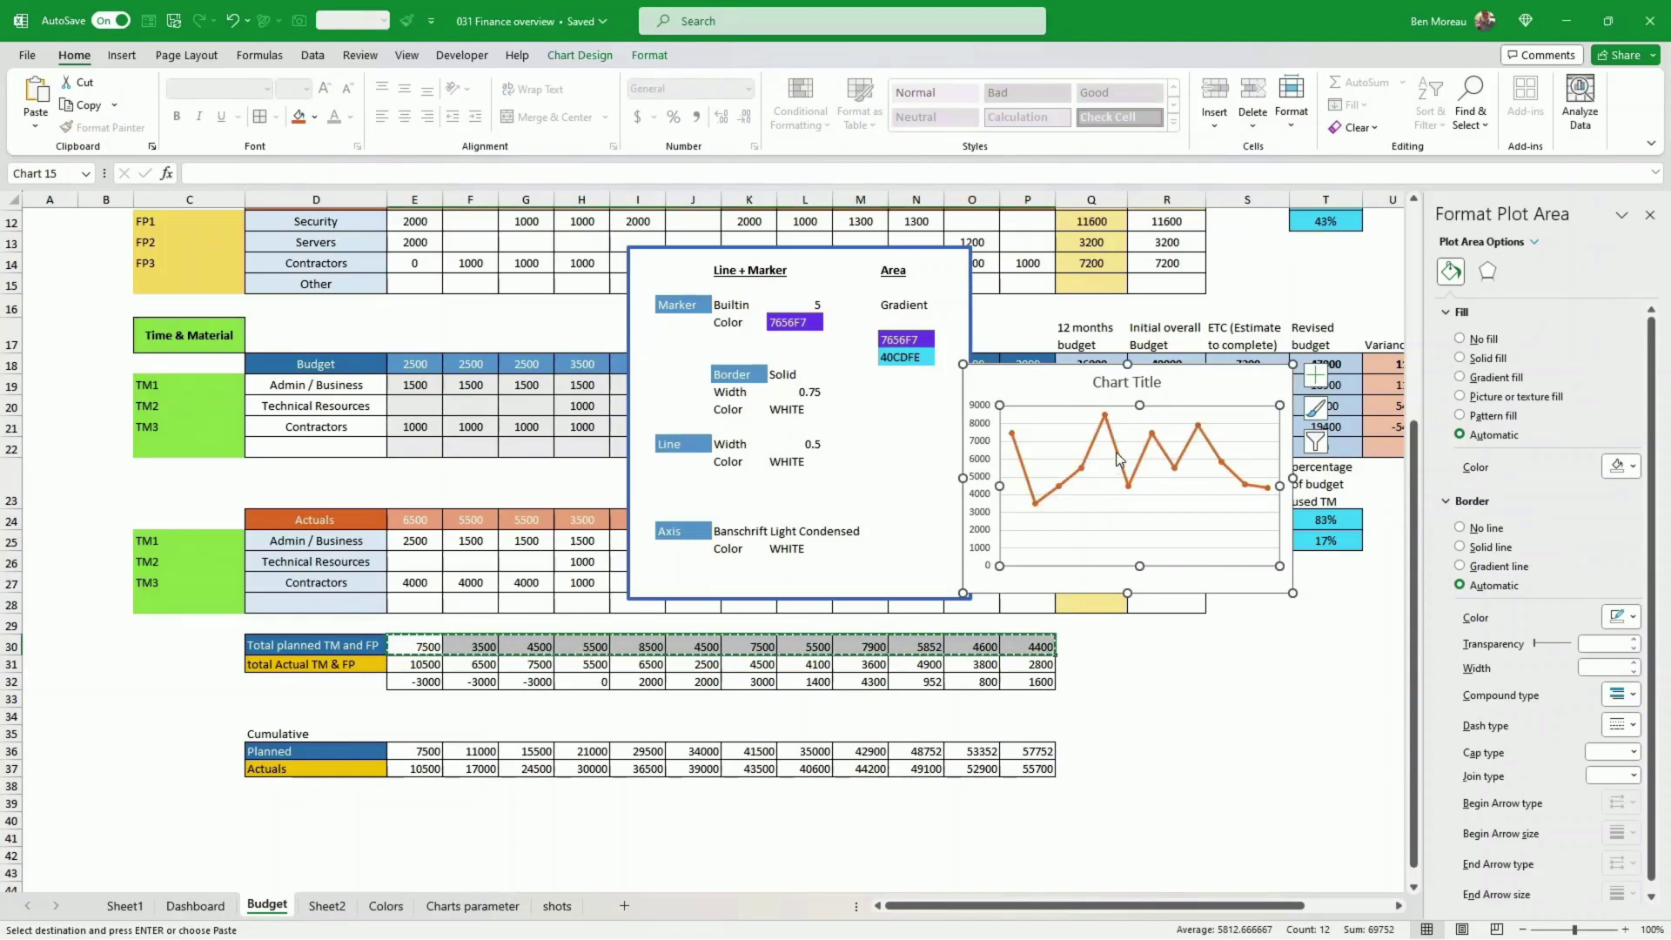
- Change the chart type of the second series to Area in the combo chart, keeping the first as Line with Markers
{"action": "mouse_move", "coordinate": [1121, 462]}
{"action": "right_click", "coordinate": [1121, 461]}
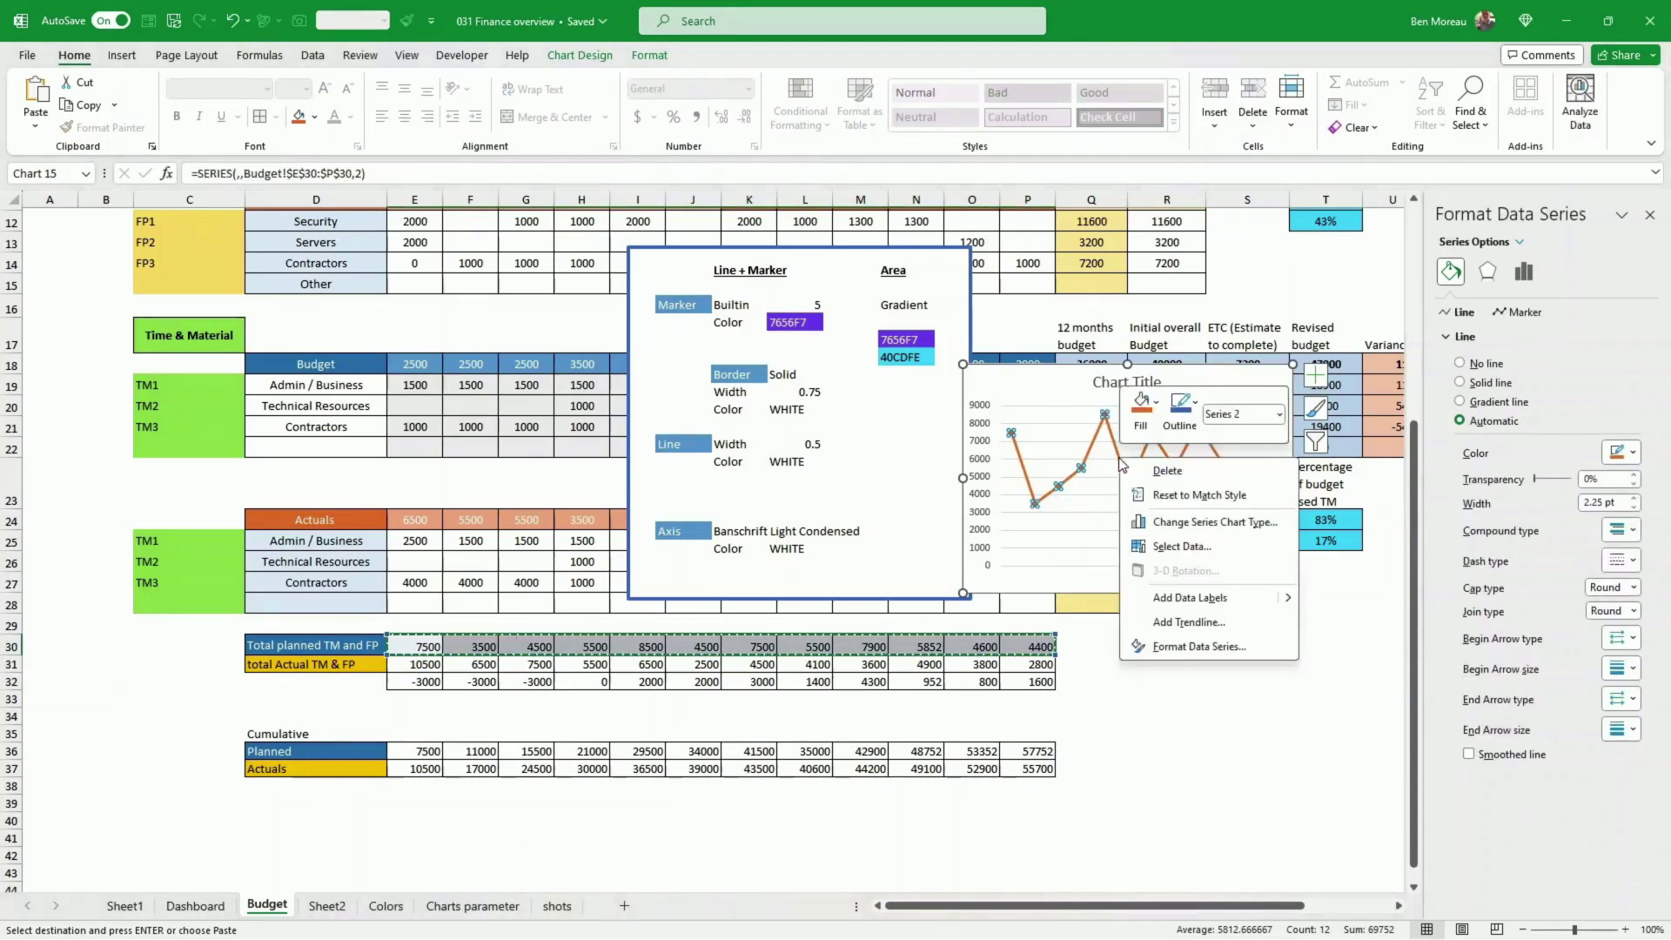
{"action": "left_click", "coordinate": [1201, 522]}
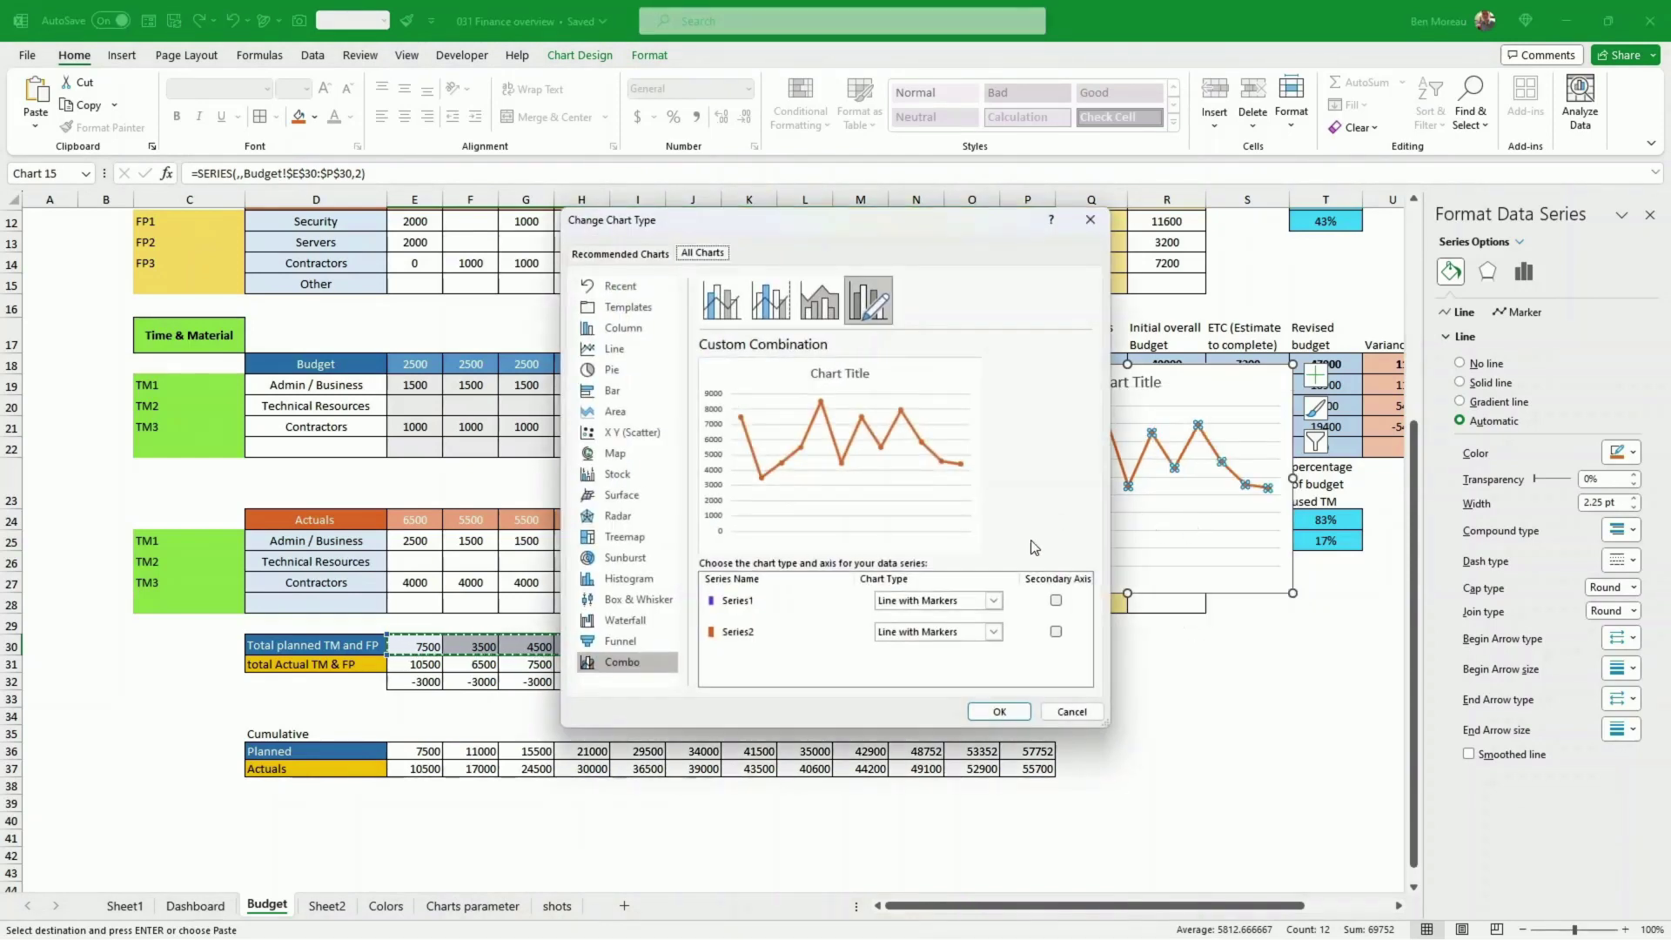
{"action": "left_click", "coordinate": [994, 635]}
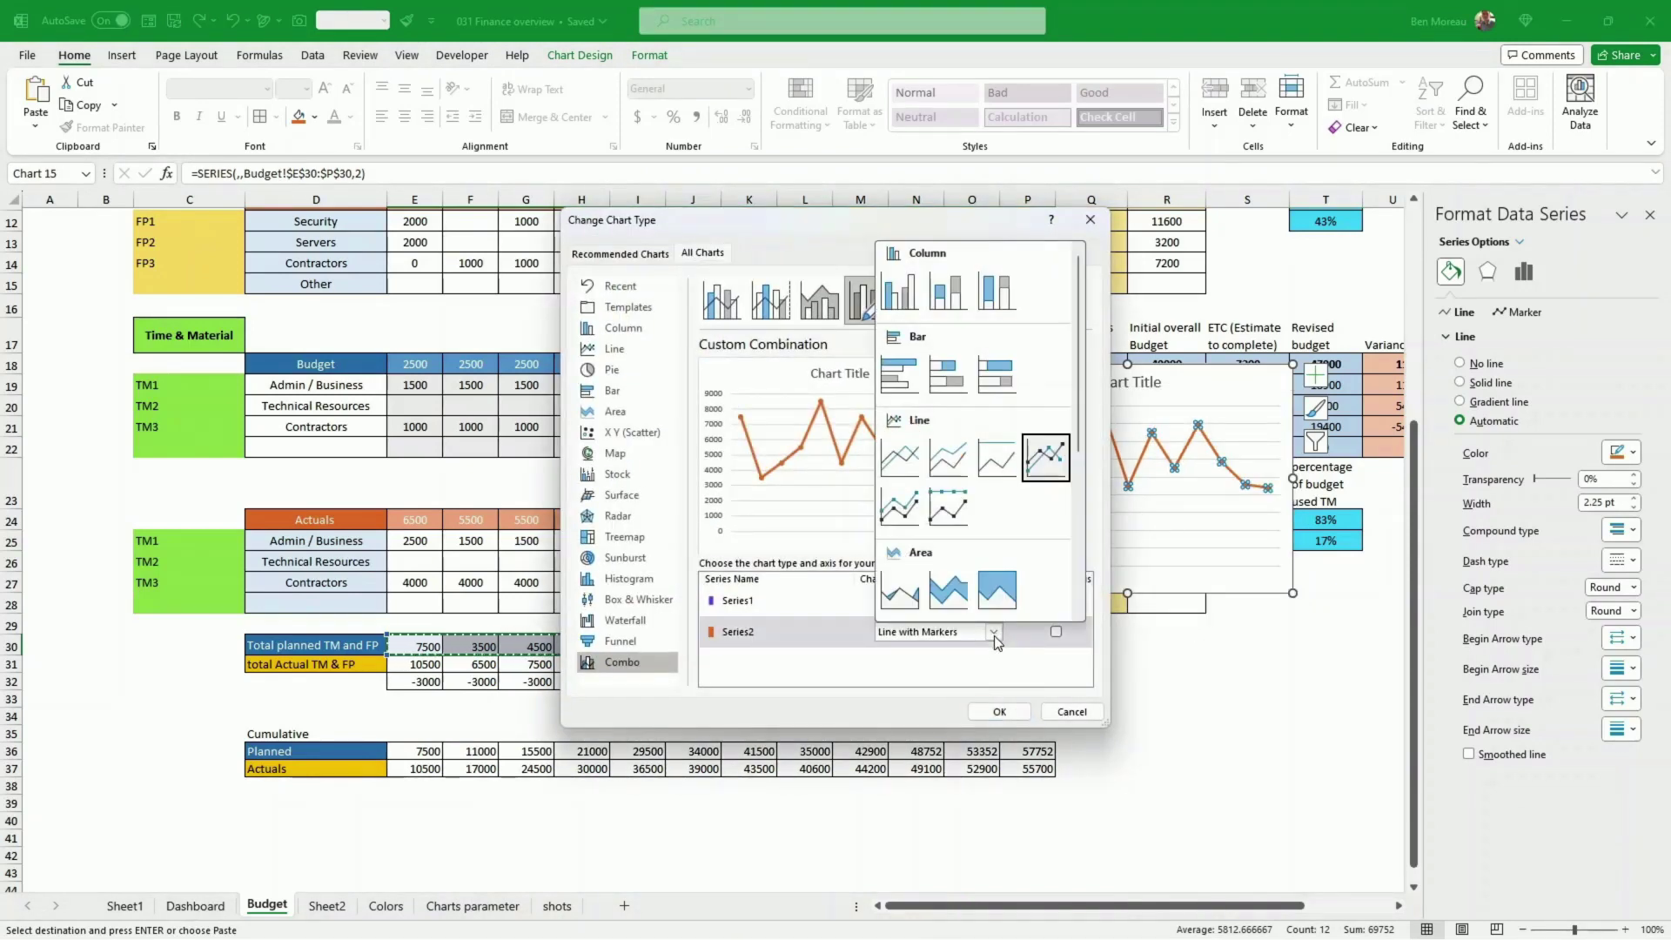
{"action": "left_click", "coordinate": [902, 591]}
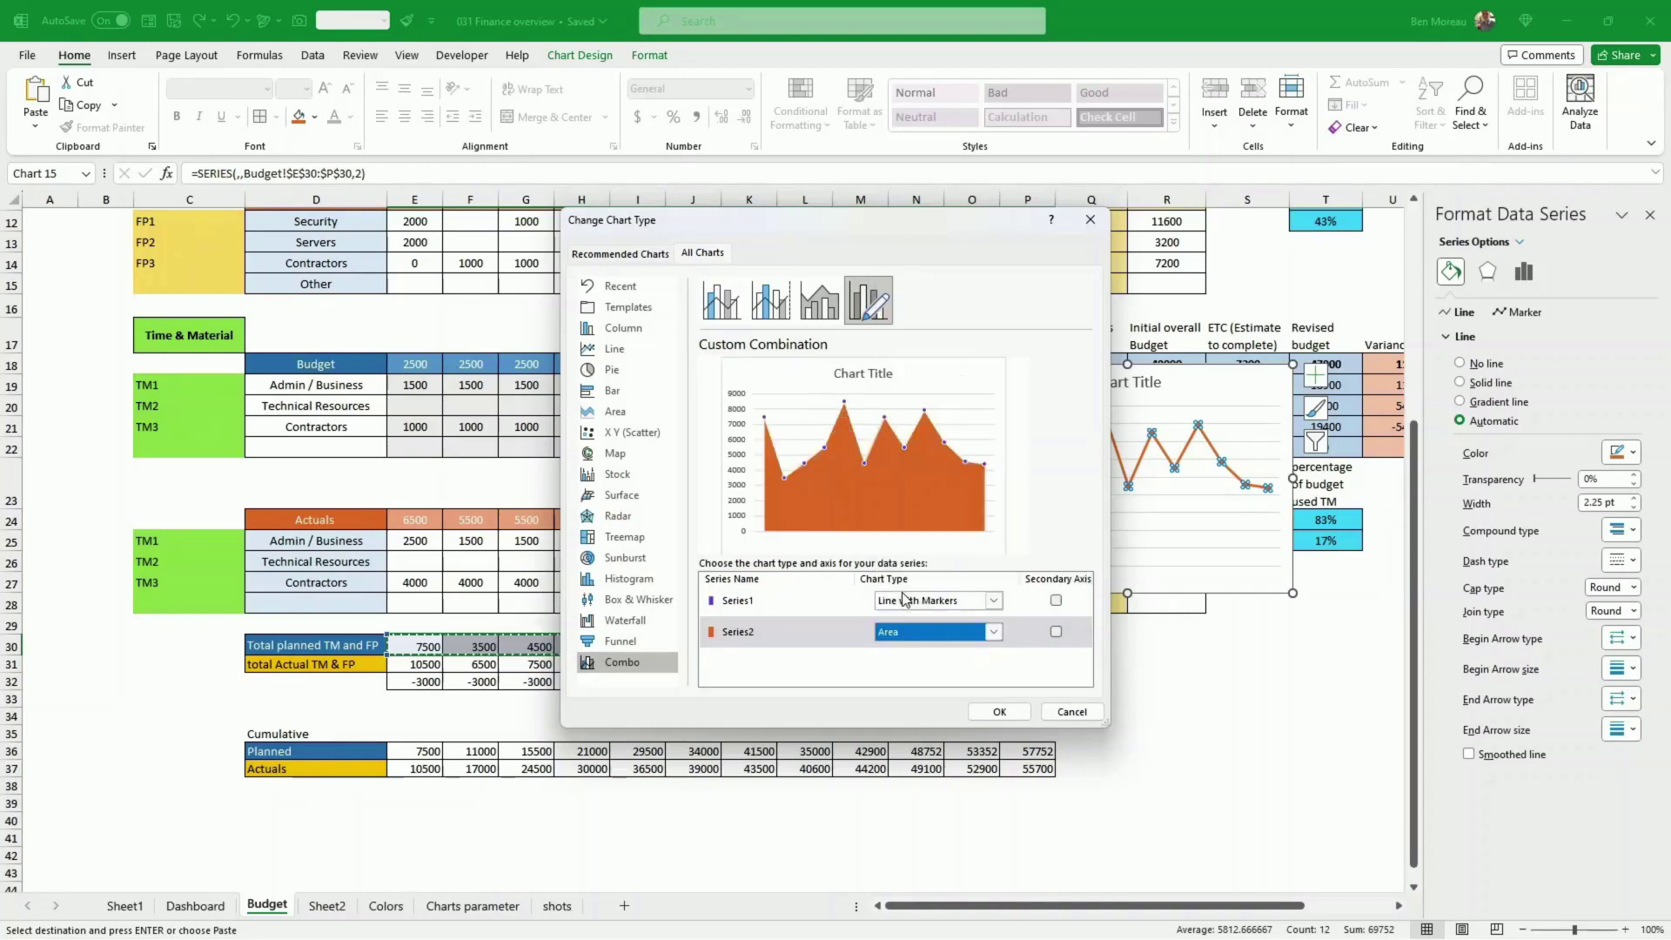
{"action": "left_click", "coordinate": [998, 708]}
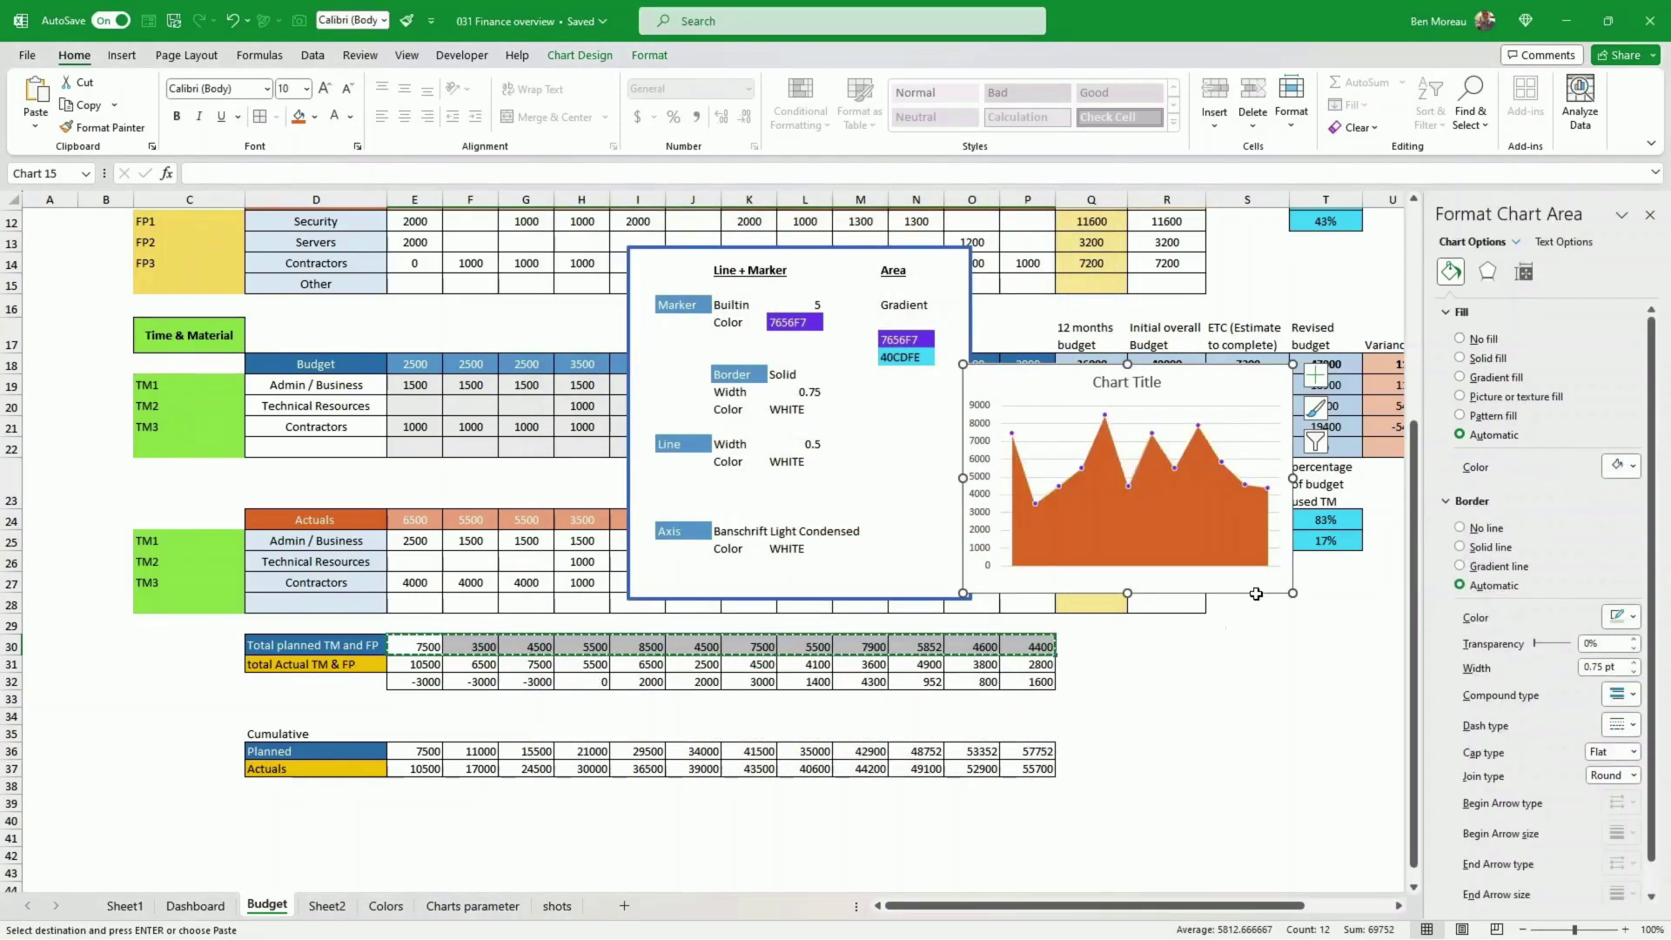
- Apply a gradient fill to the area series and remove its two middle gradient stops
{"action": "left_click", "coordinate": [1194, 550]}
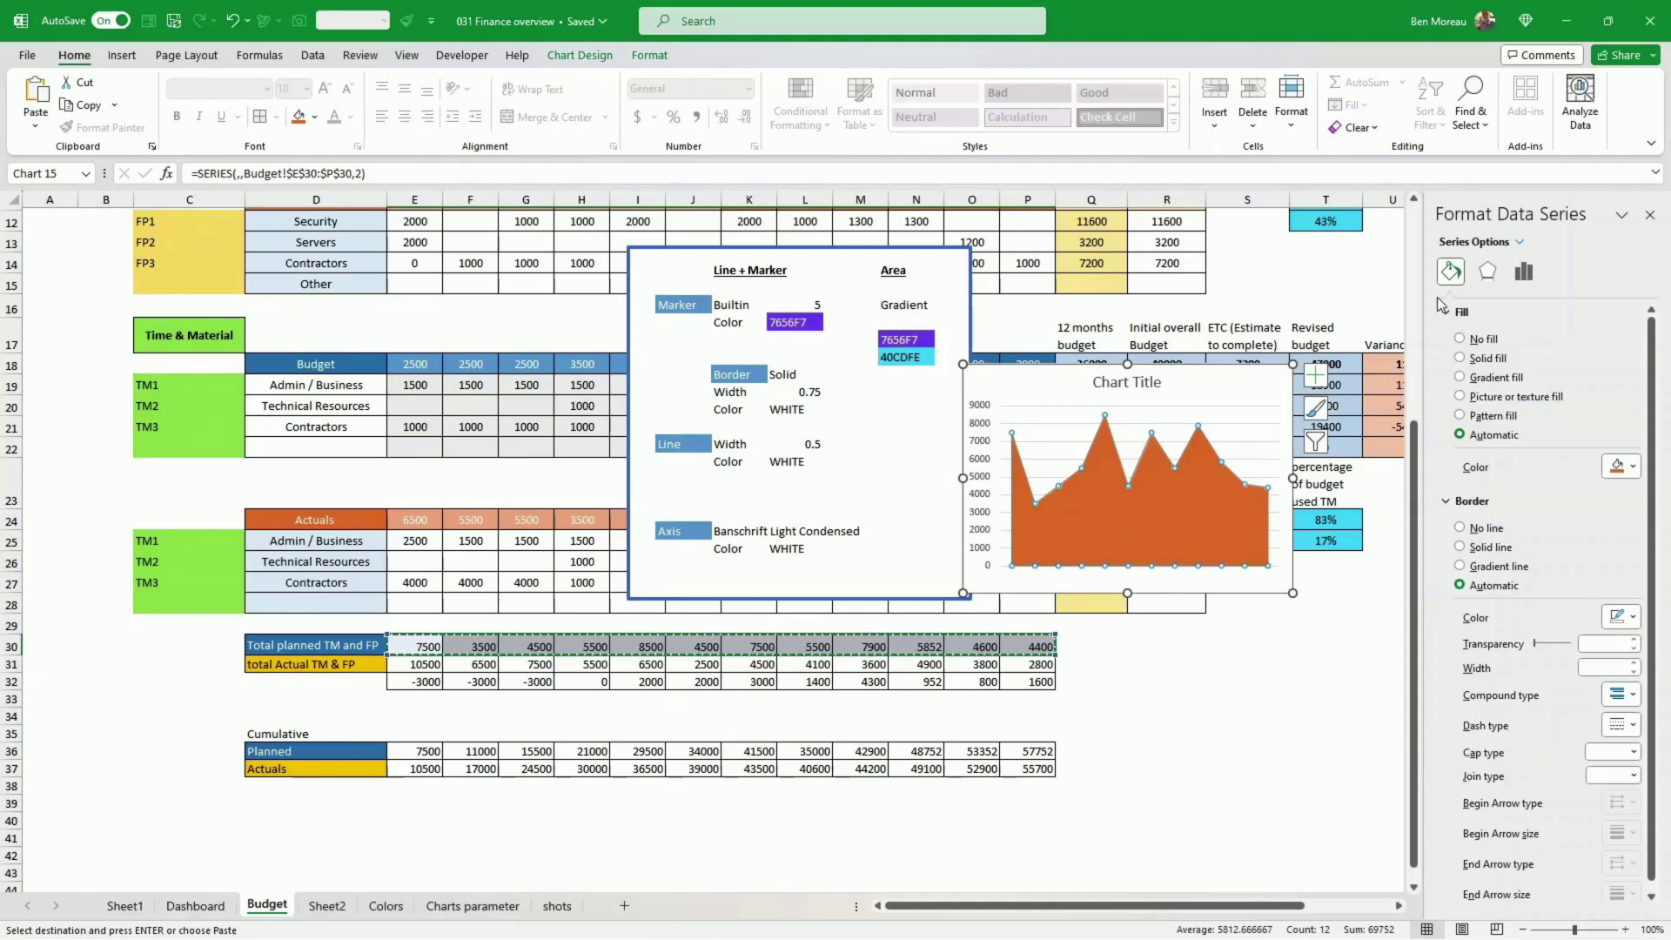
{"action": "left_click", "coordinate": [1460, 378]}
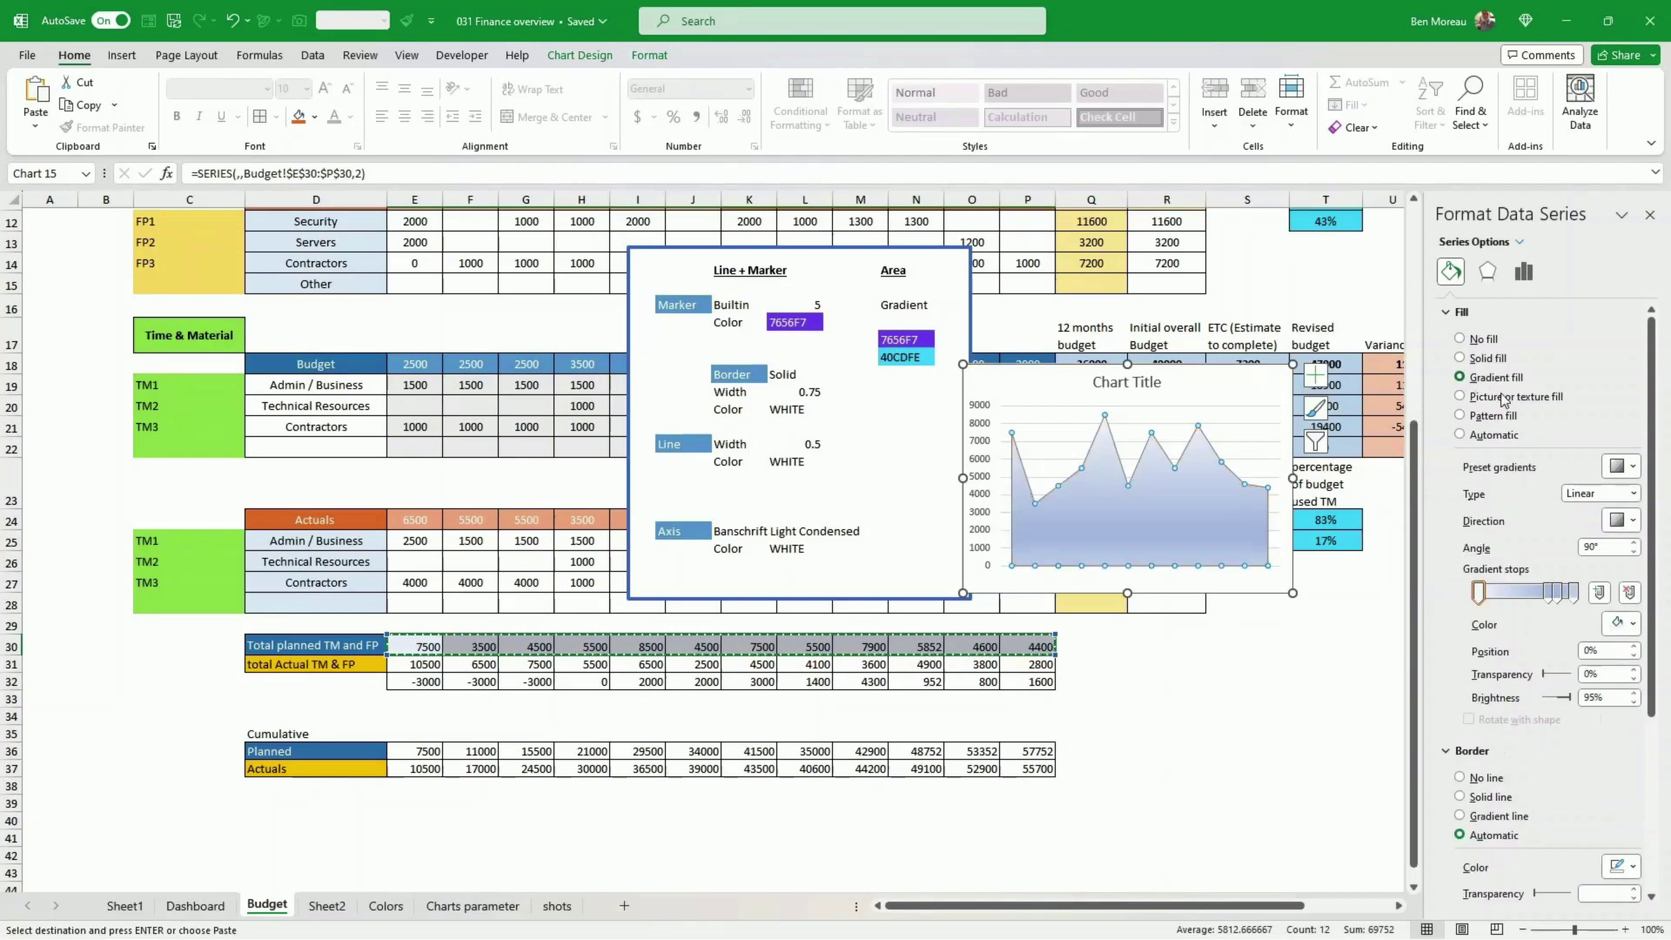
{"action": "left_click", "coordinate": [1551, 593]}
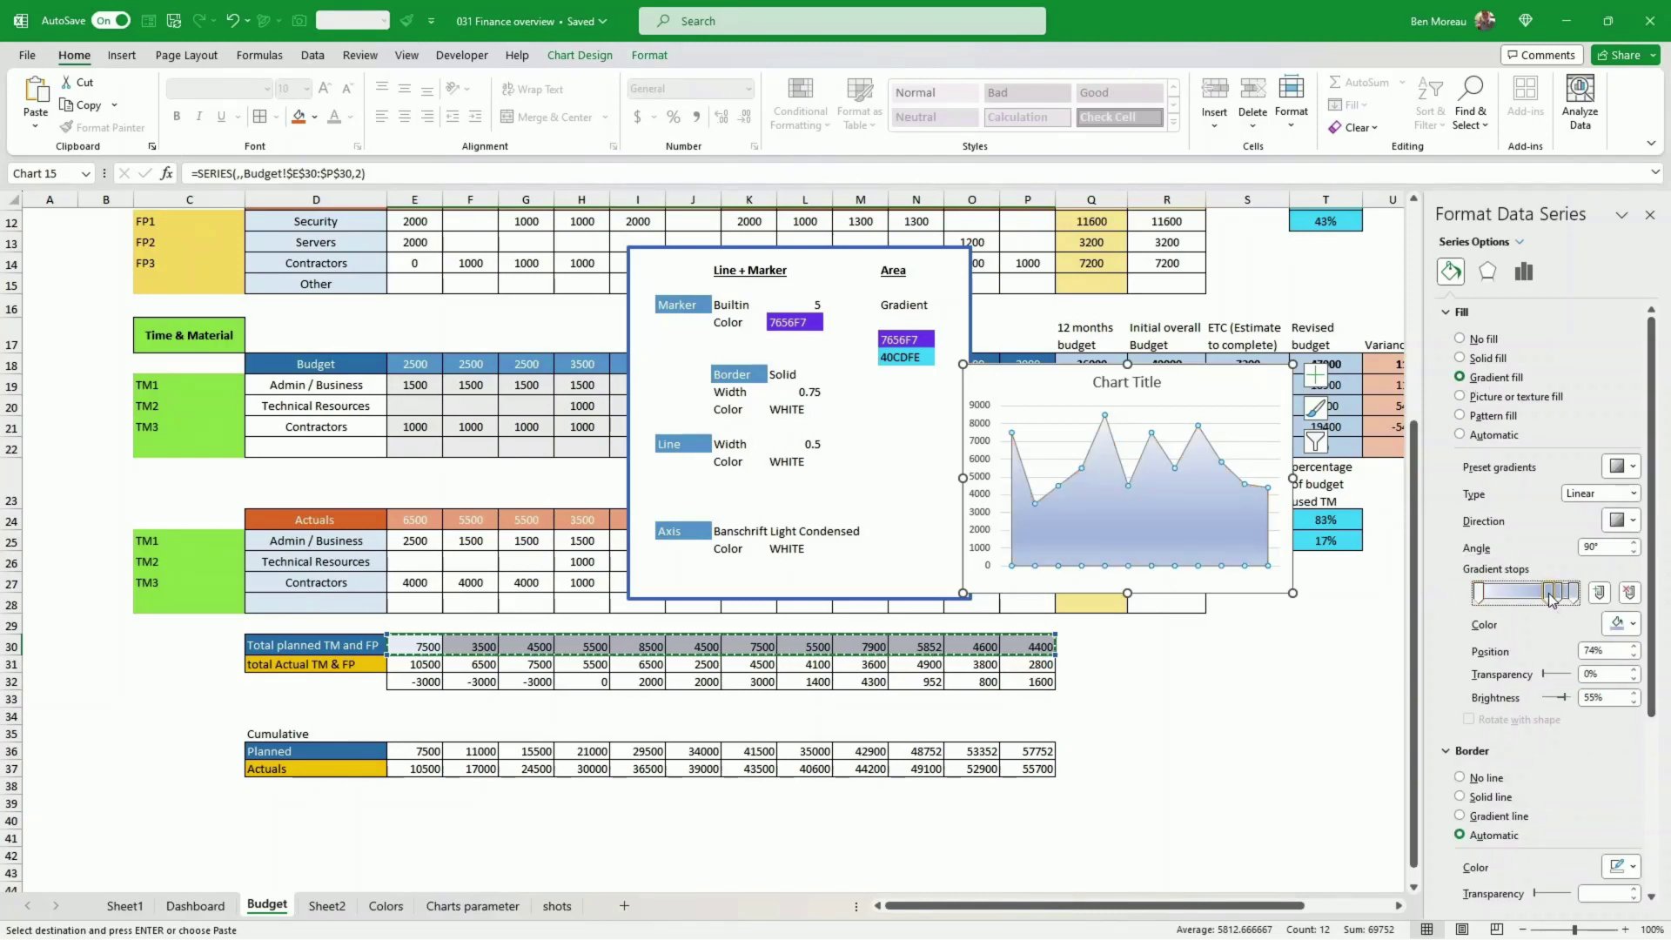
{"action": "left_click", "coordinate": [1628, 593]}
{"action": "left_click", "coordinate": [1557, 594]}
{"action": "left_click", "coordinate": [1630, 594]}
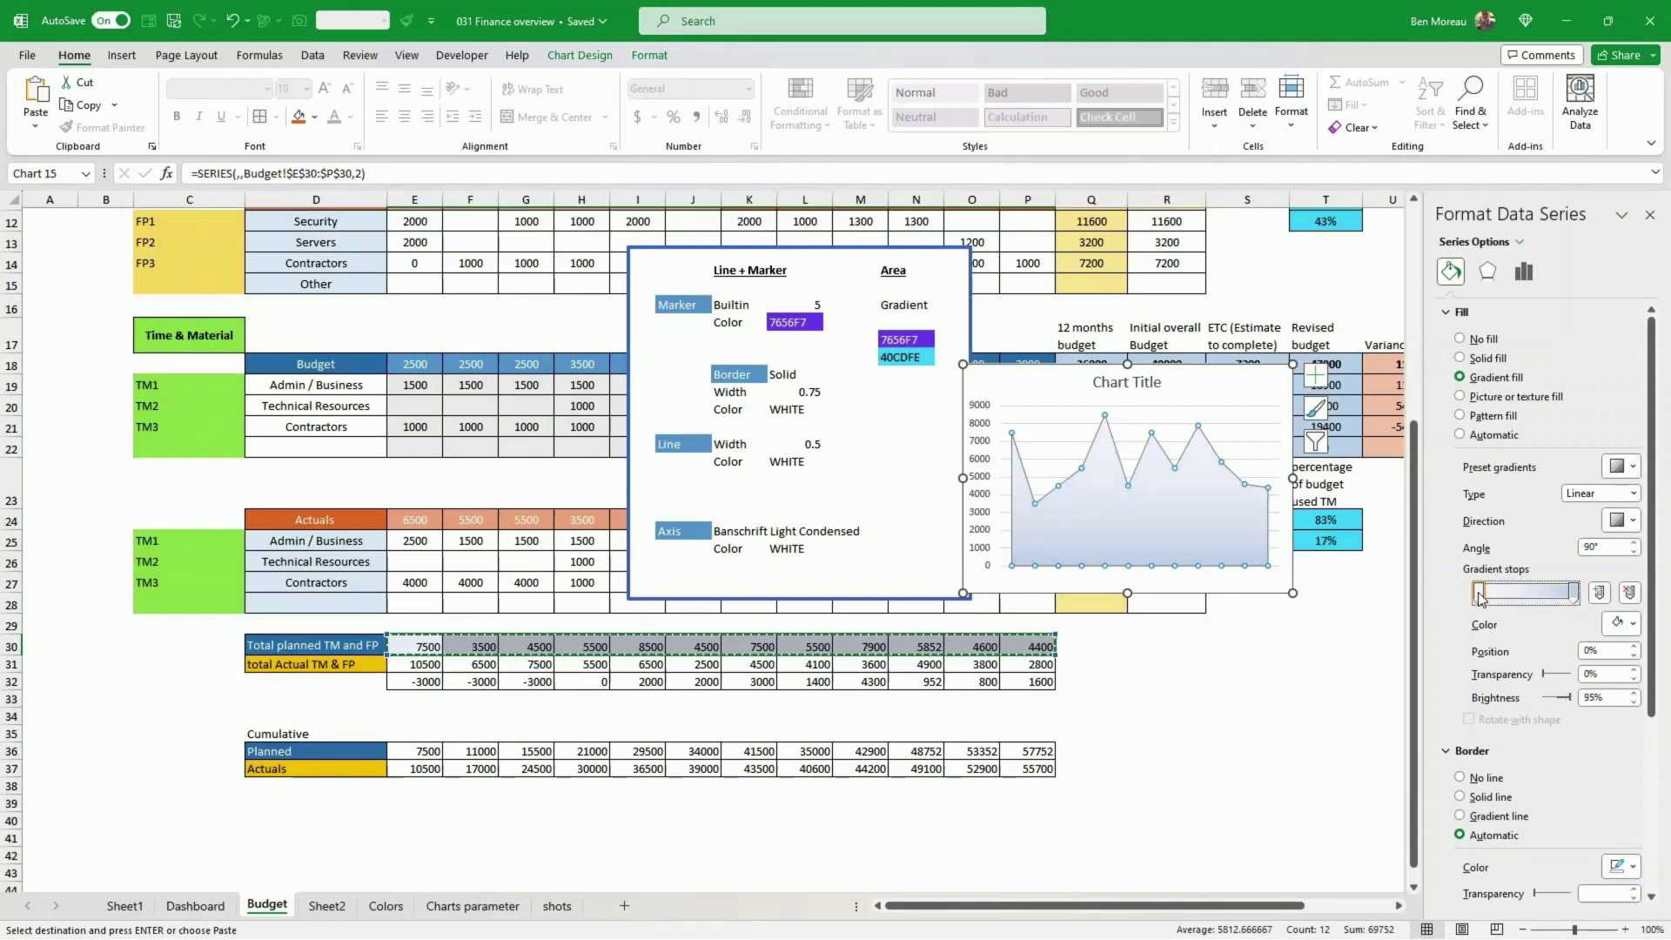
- Set the area gradient's first stop to the recent purple and its last stop to hex color 40CDFE
{"action": "left_click", "coordinate": [1634, 624]}
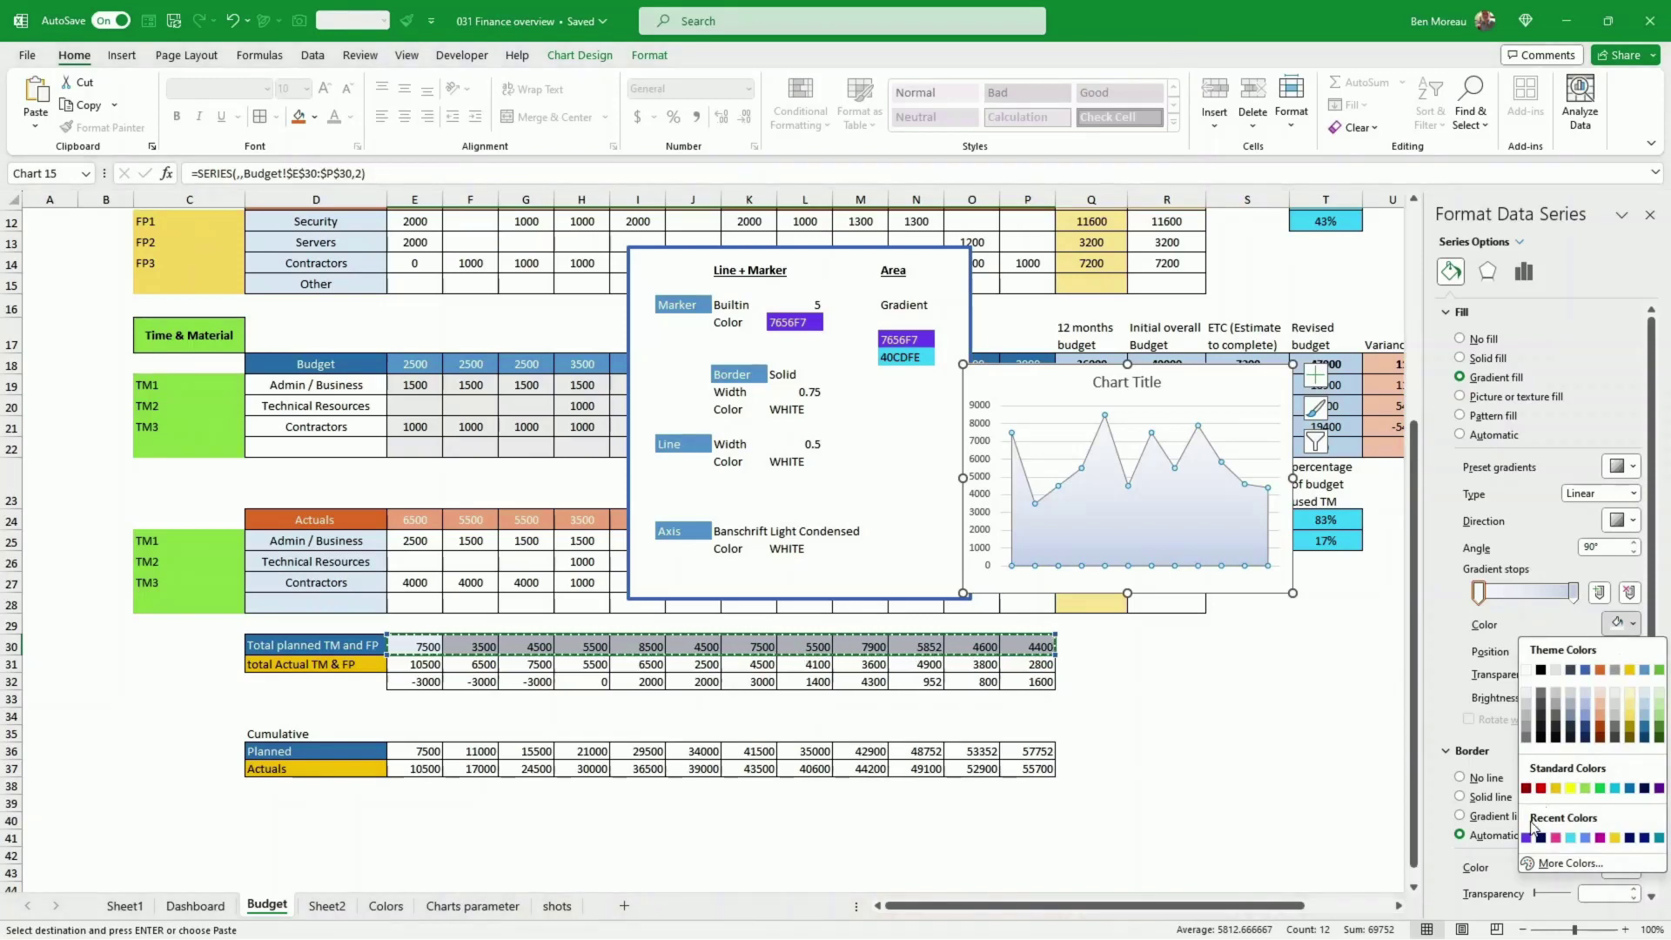
{"action": "left_click", "coordinate": [1527, 838]}
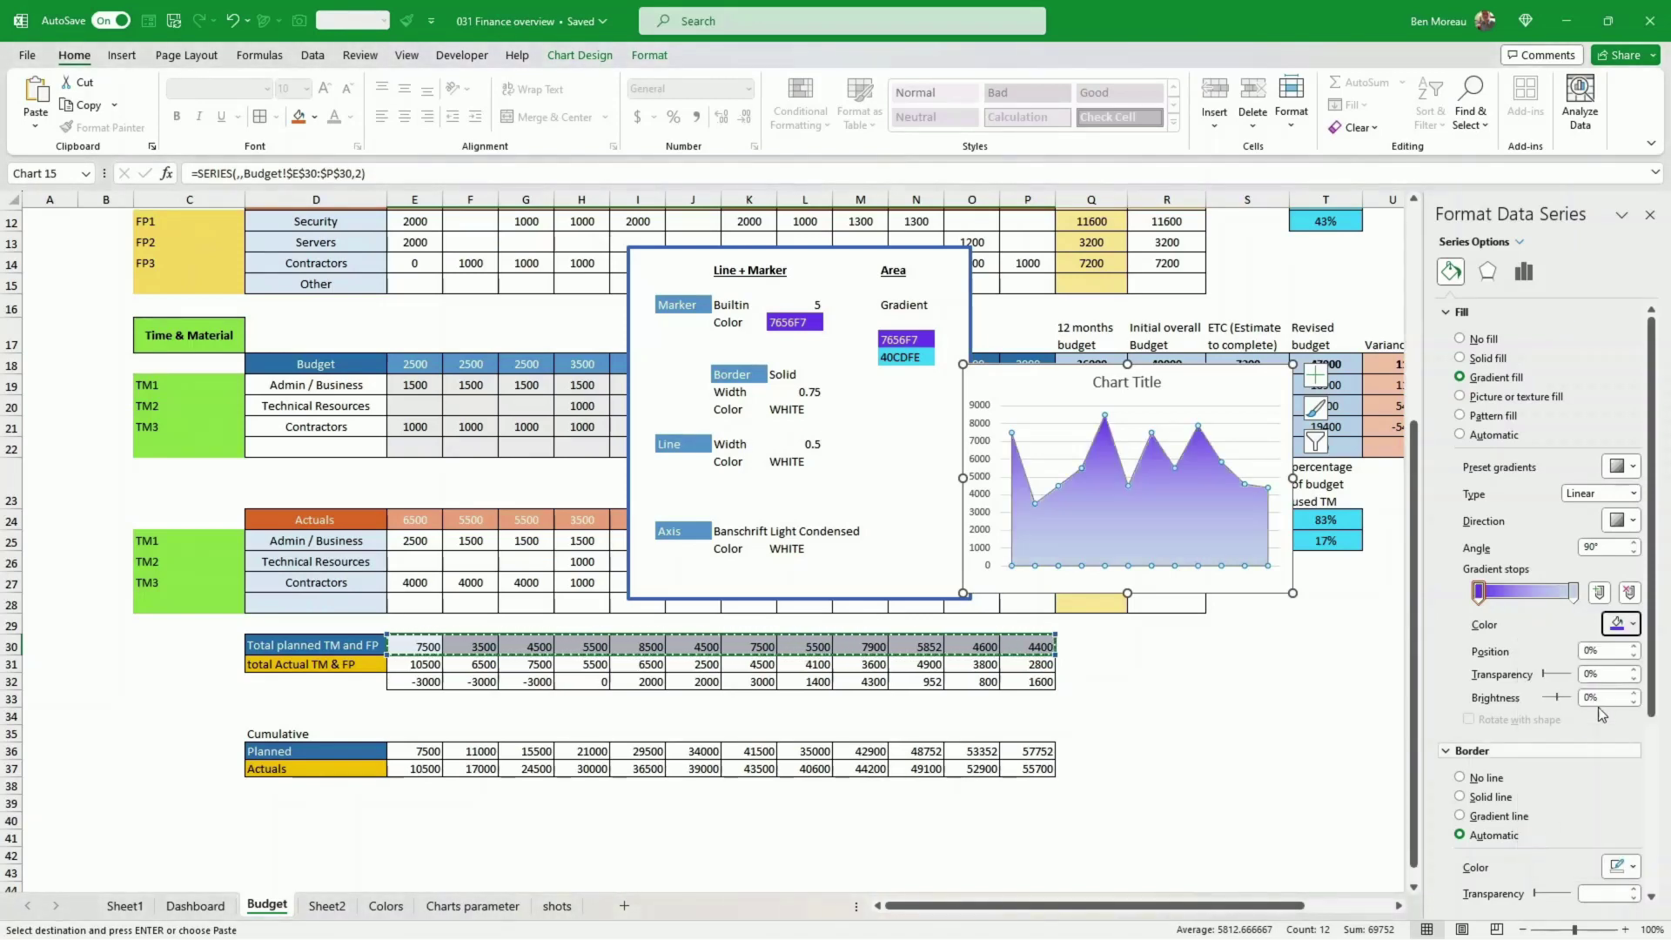
{"action": "left_click", "coordinate": [1573, 593]}
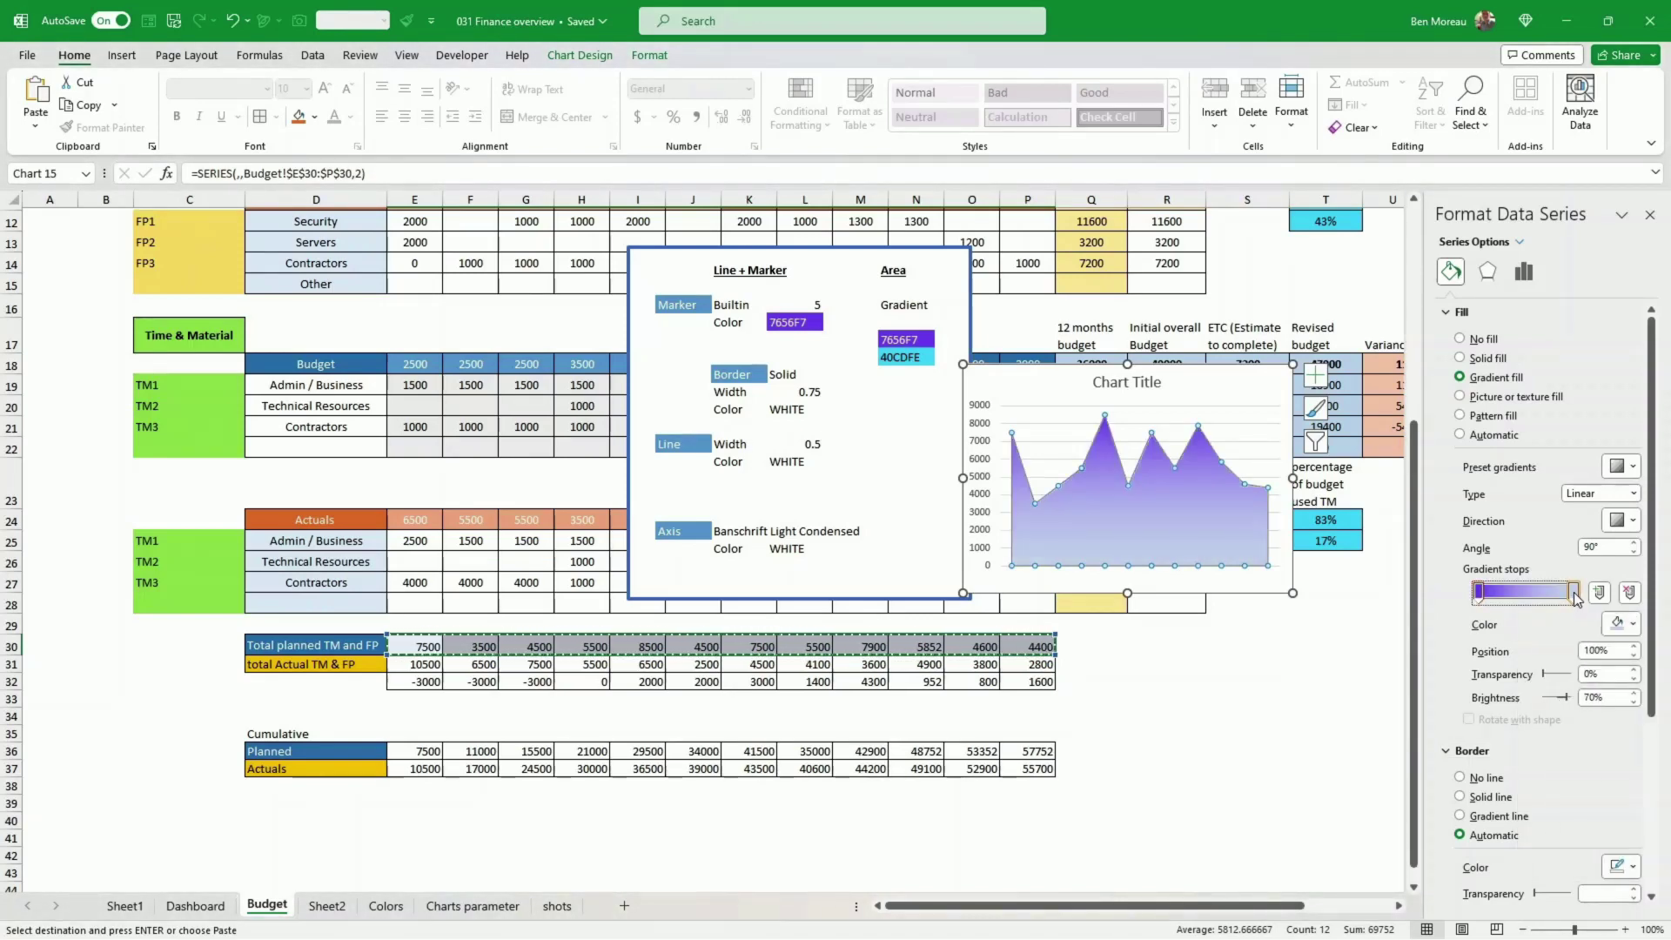
{"action": "left_click", "coordinate": [1633, 624]}
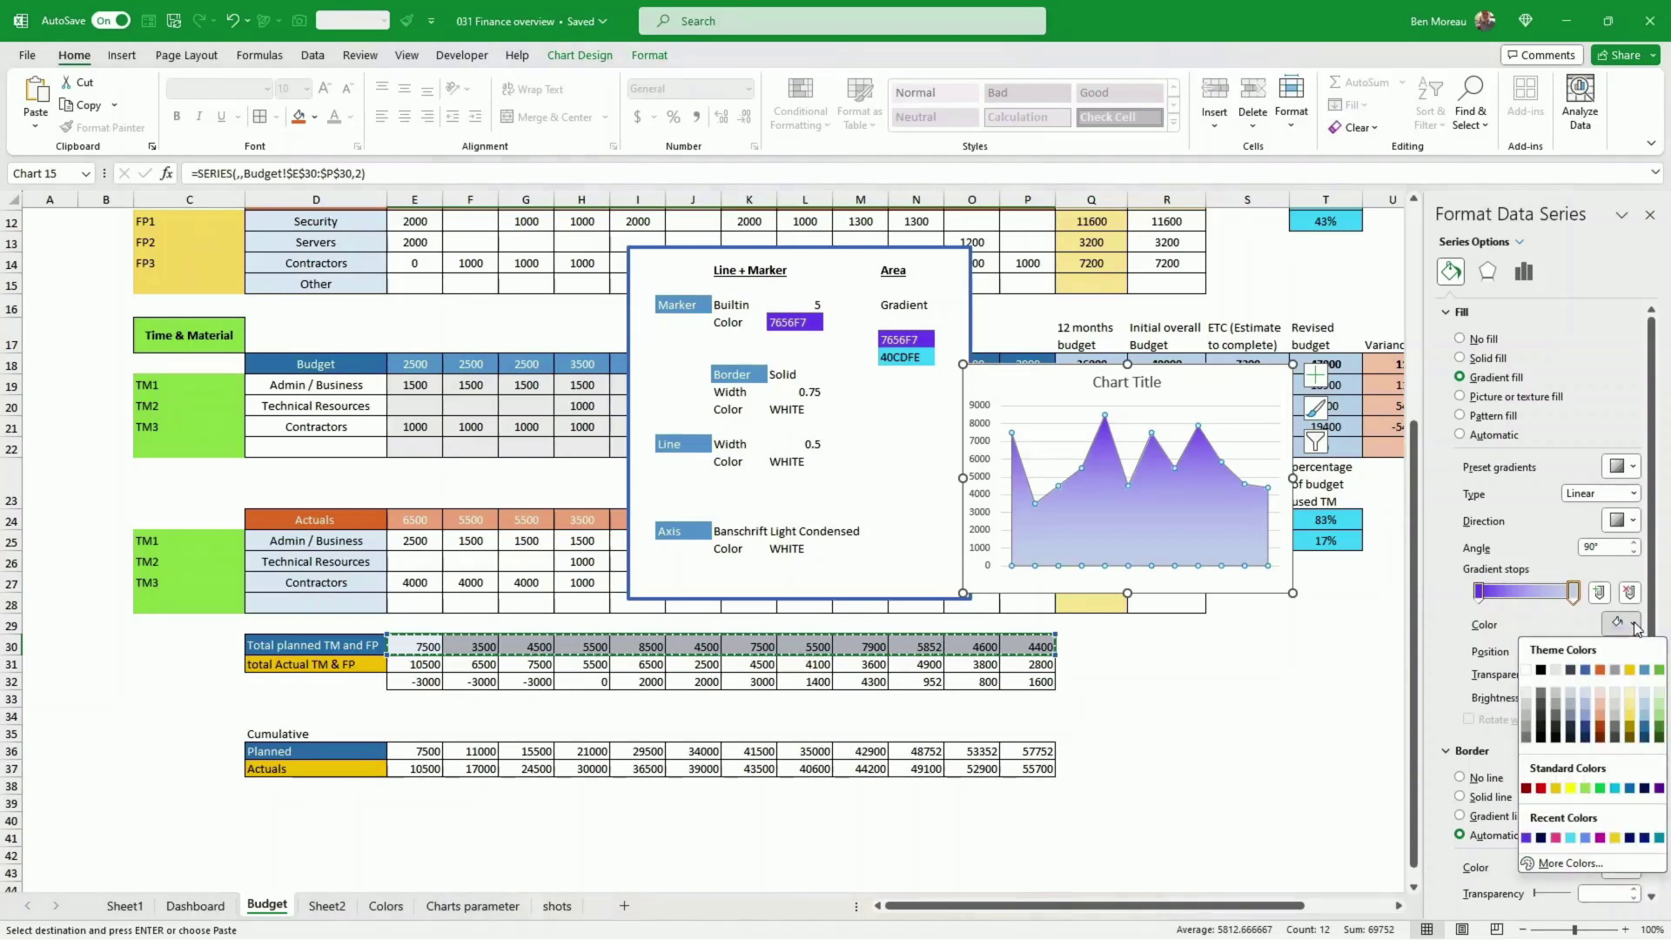
{"action": "left_click", "coordinate": [1566, 863]}
{"action": "double_click", "coordinate": [1146, 372]}
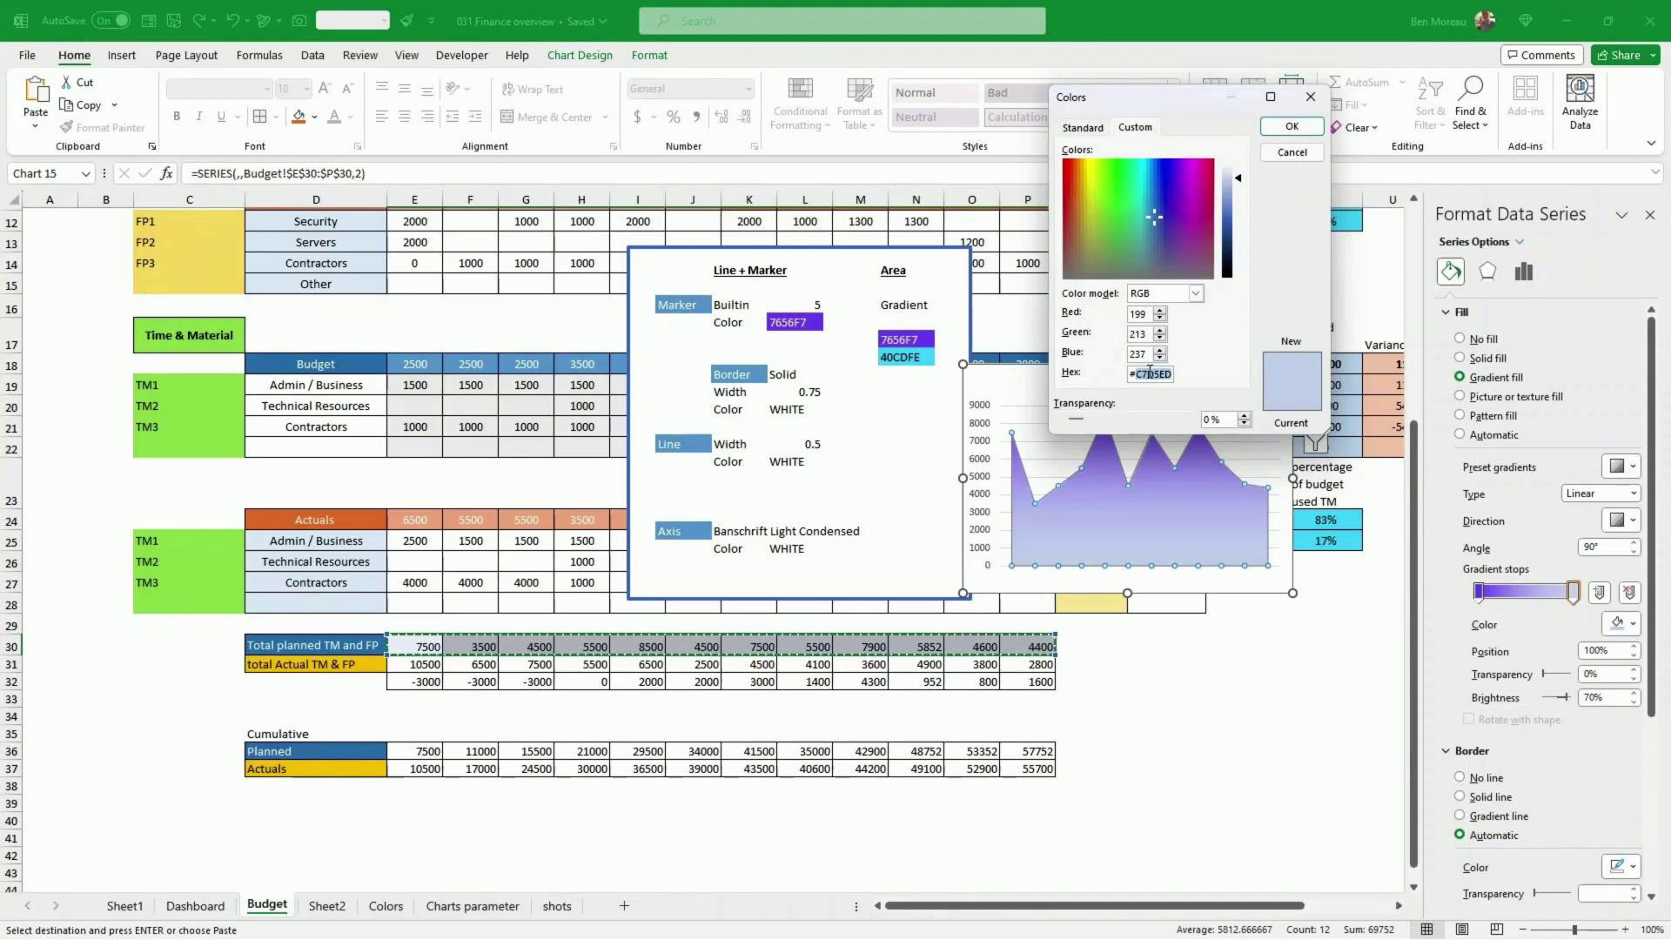
{"action": "type", "text": "40CDF"}
{"action": "left_click", "coordinate": [1293, 126]}
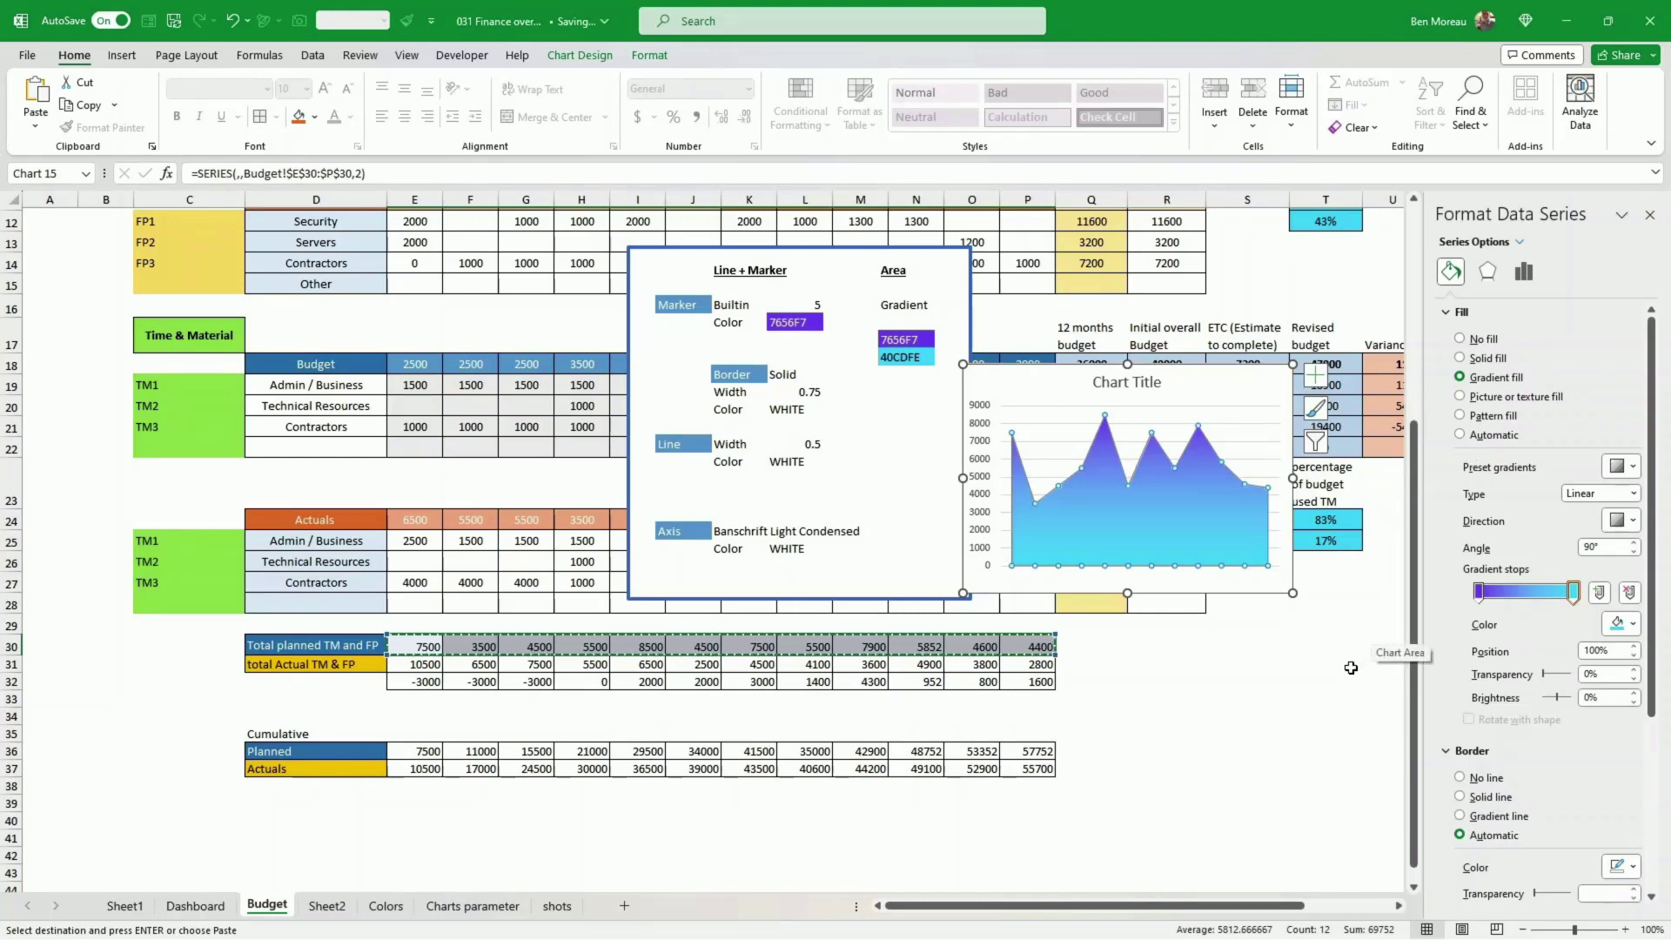
- Reverse the area series' linear gradient direction to 270° so purple is at the base and light blue at the peaks
{"action": "left_click", "coordinate": [1347, 666]}
{"action": "left_click", "coordinate": [1220, 539]}
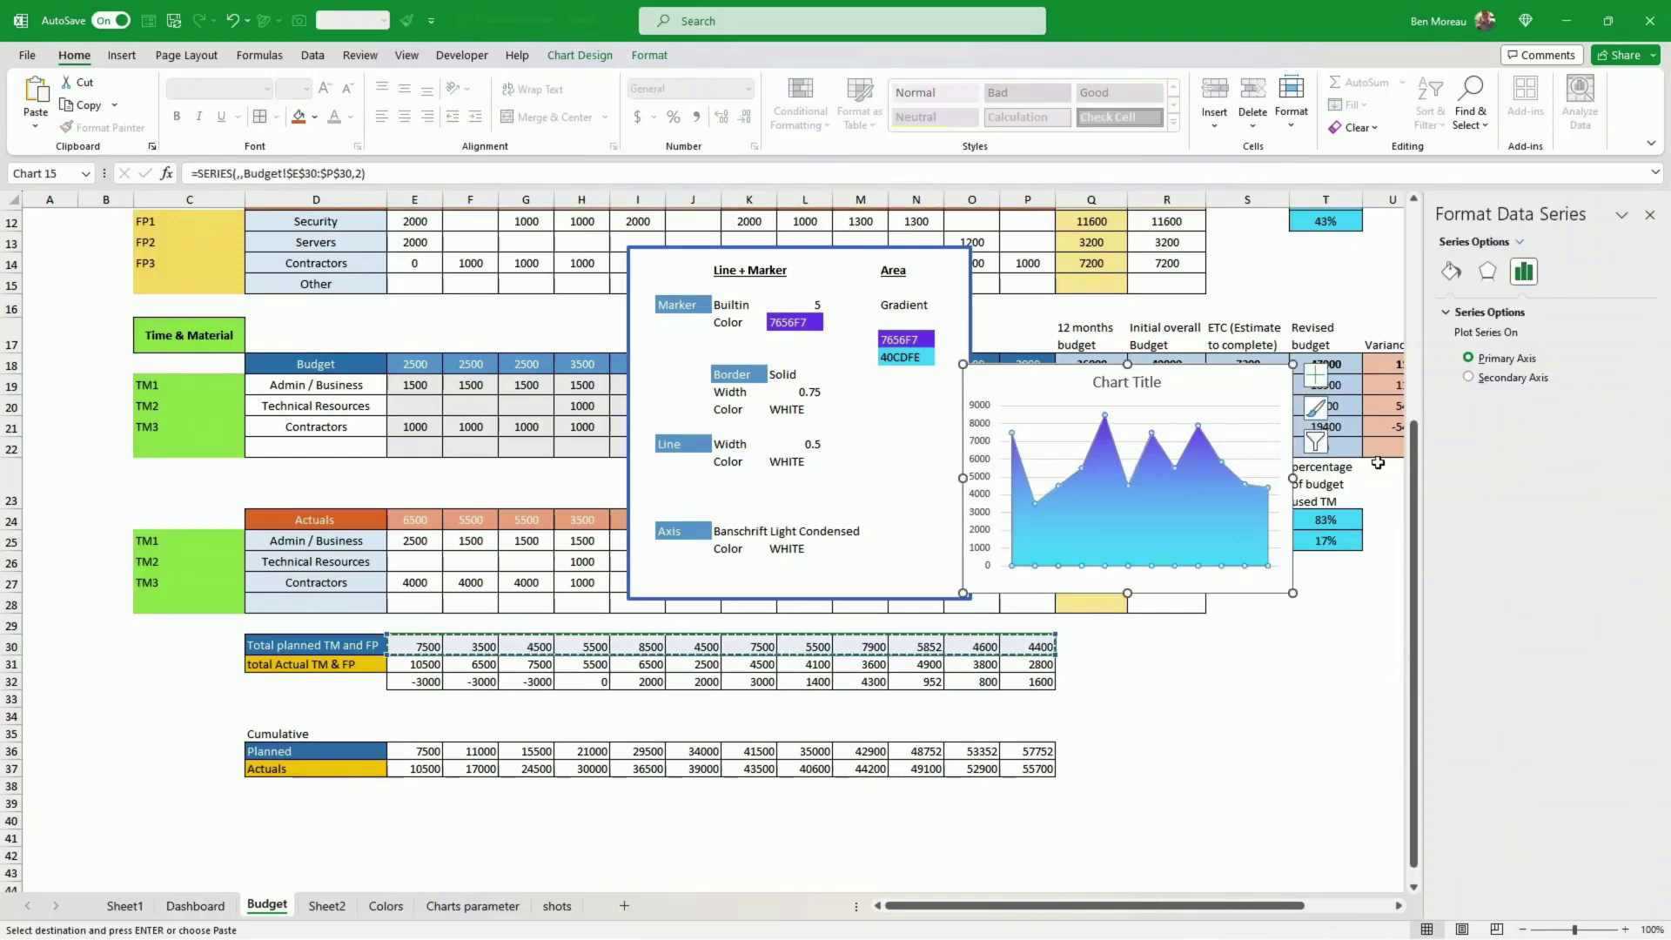
{"action": "left_click", "coordinate": [1451, 272]}
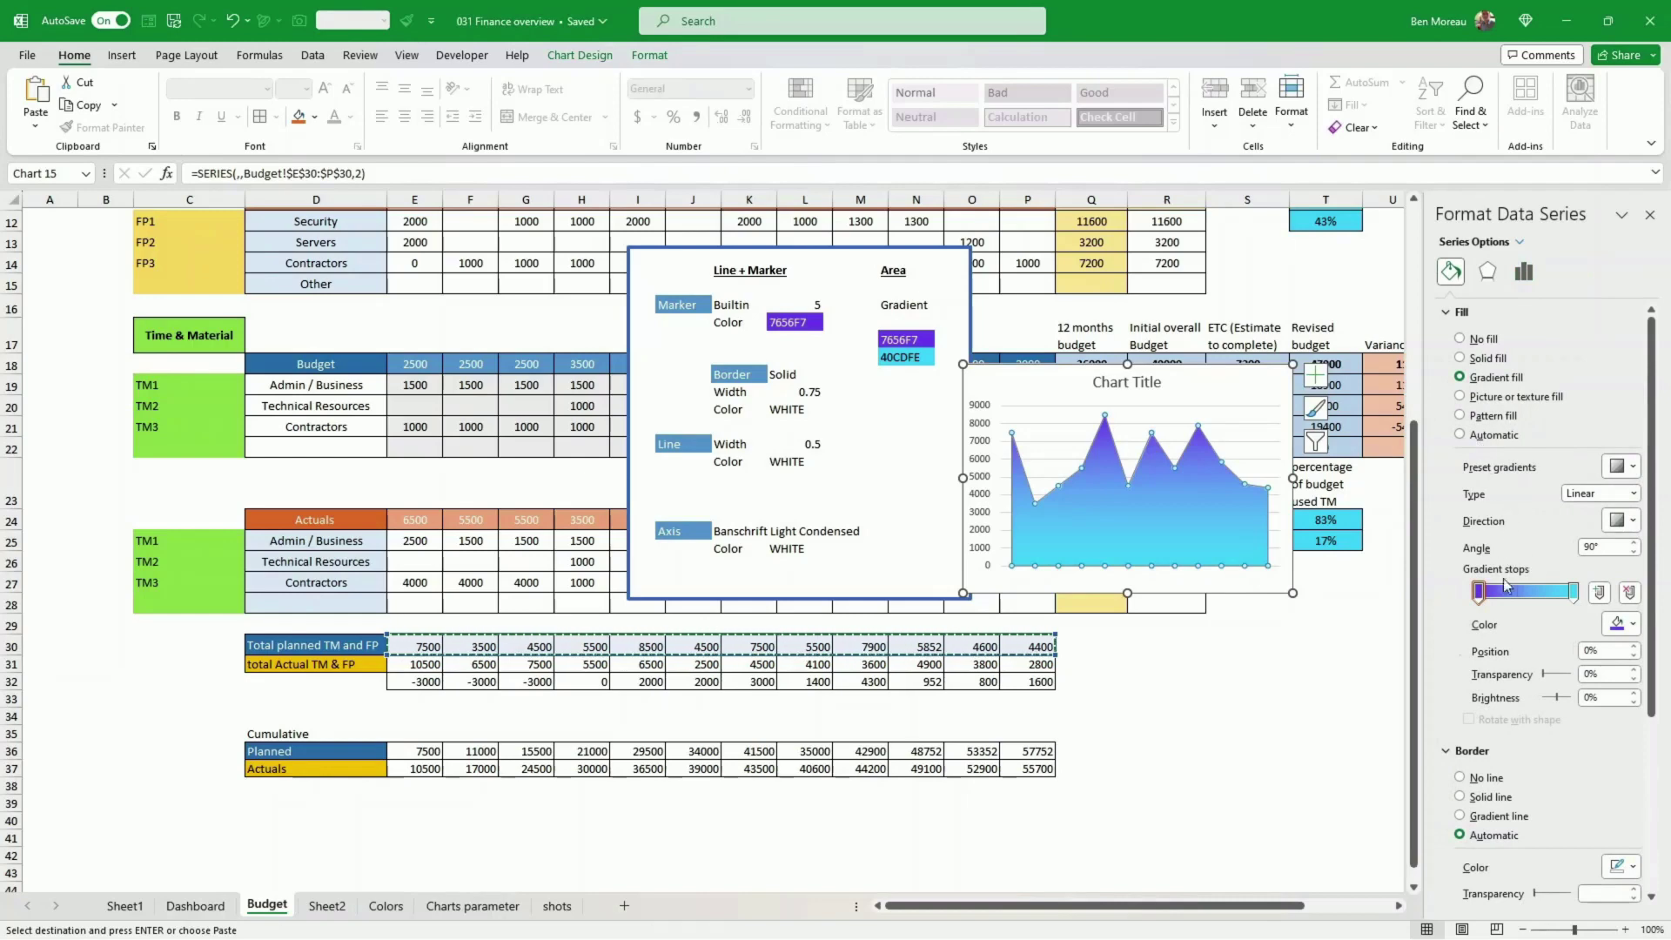
{"action": "left_click", "coordinate": [1635, 522]}
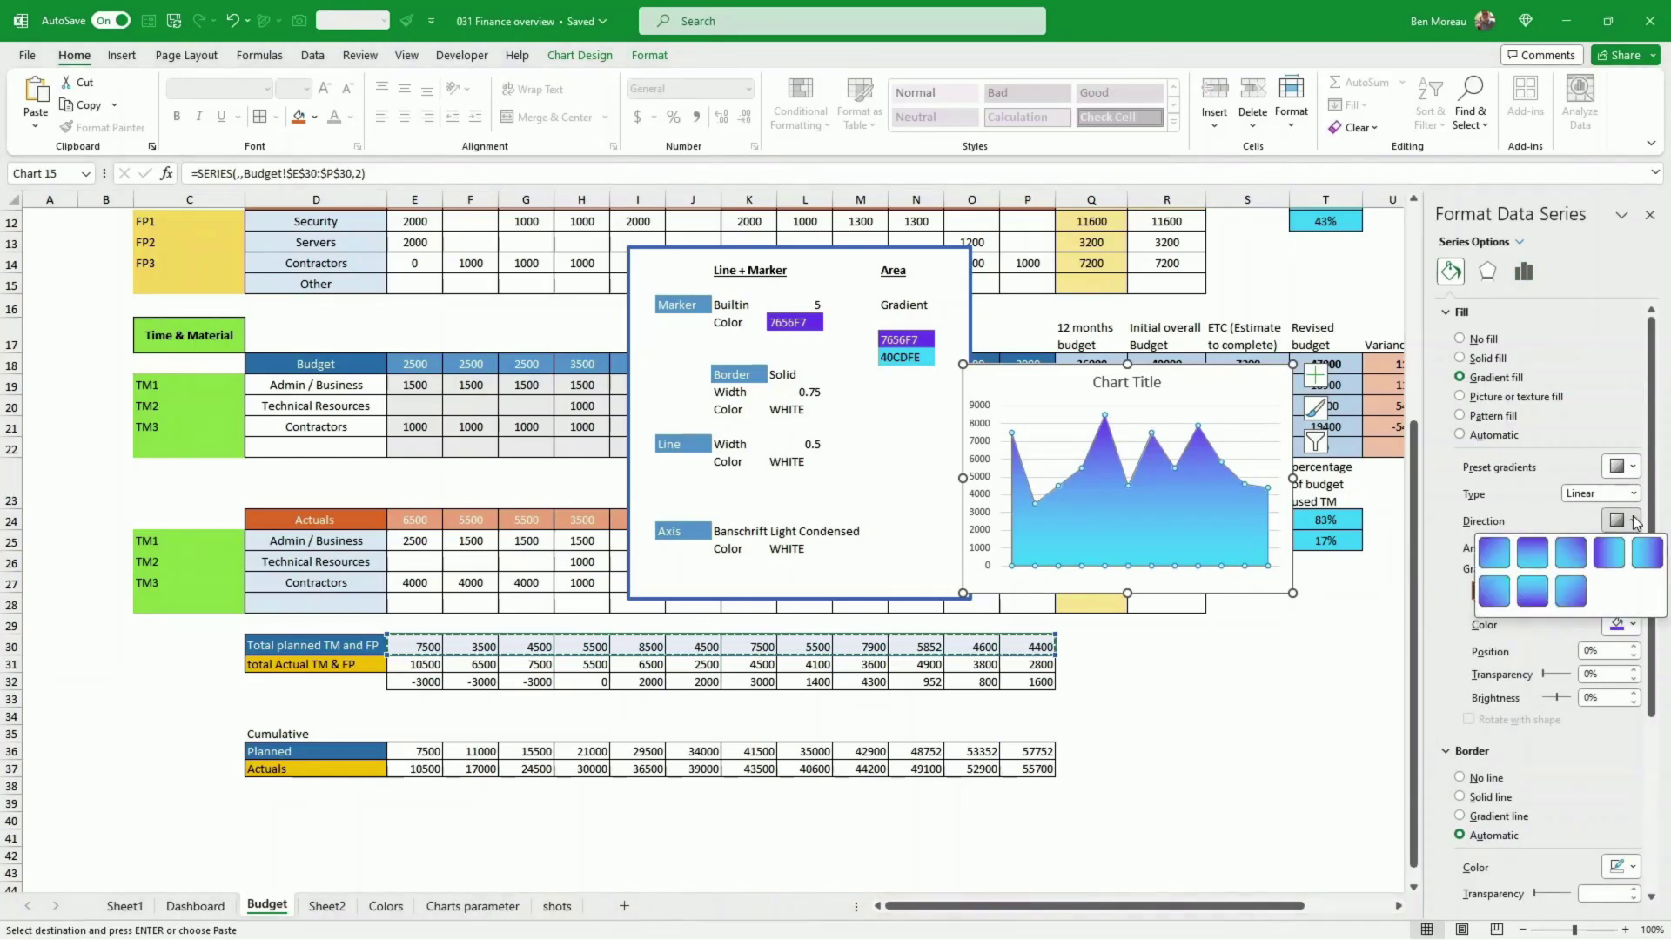
{"action": "left_click", "coordinate": [1535, 593]}
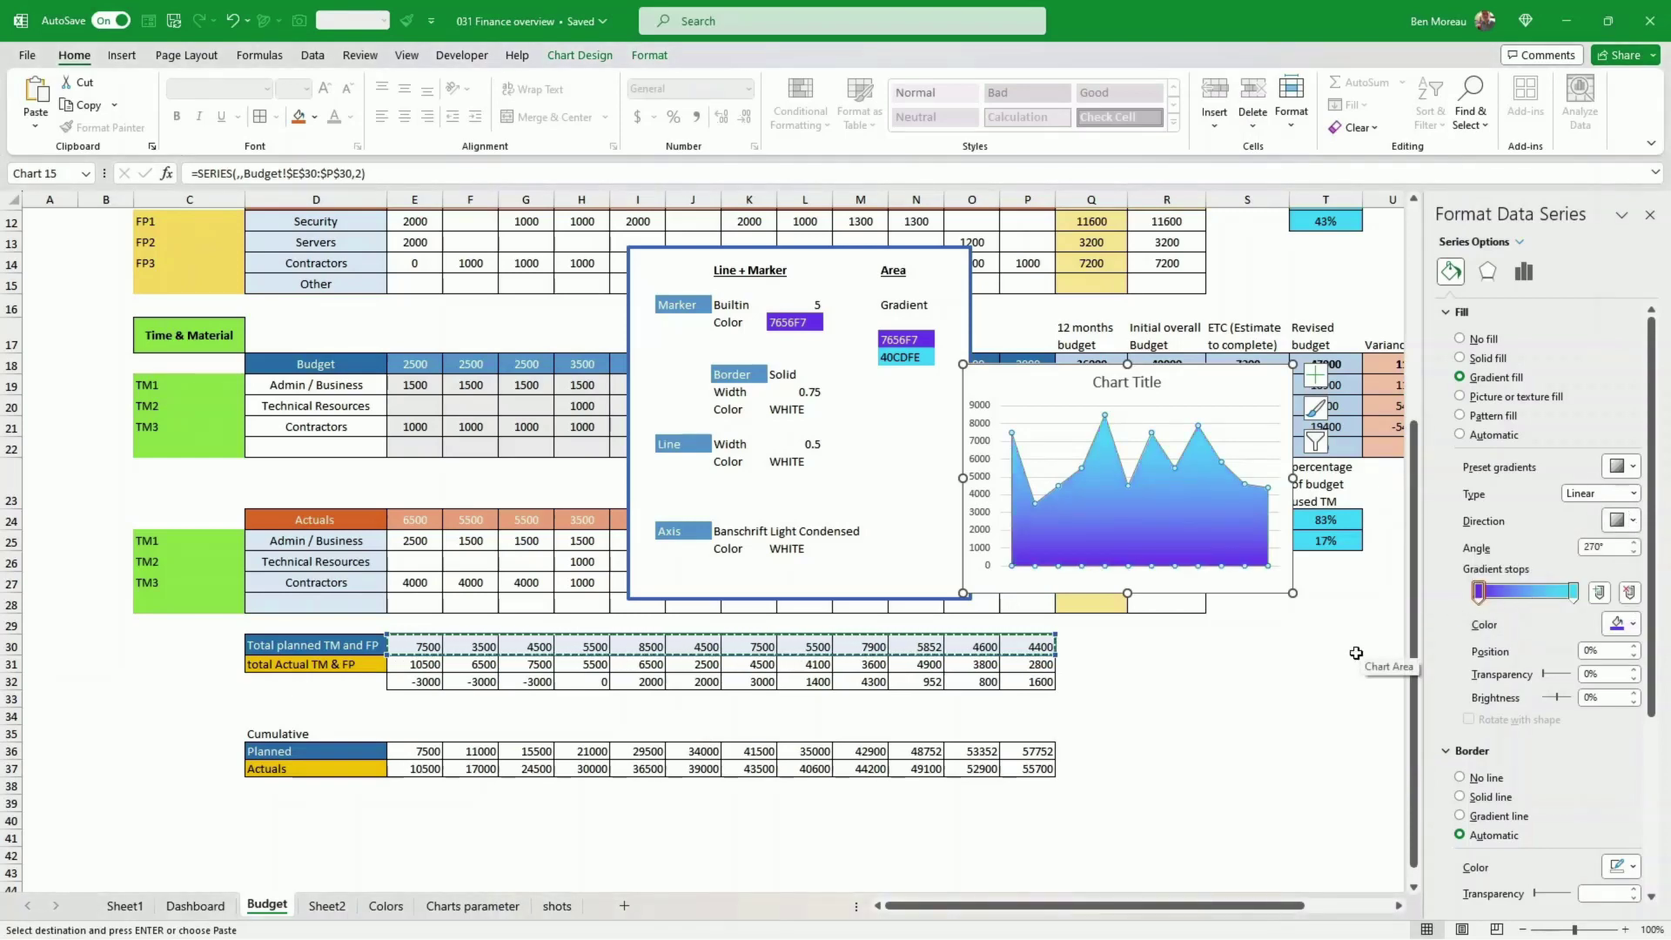
{"action": "left_click", "coordinate": [1299, 675]}
{"action": "left_click", "coordinate": [1167, 557]}
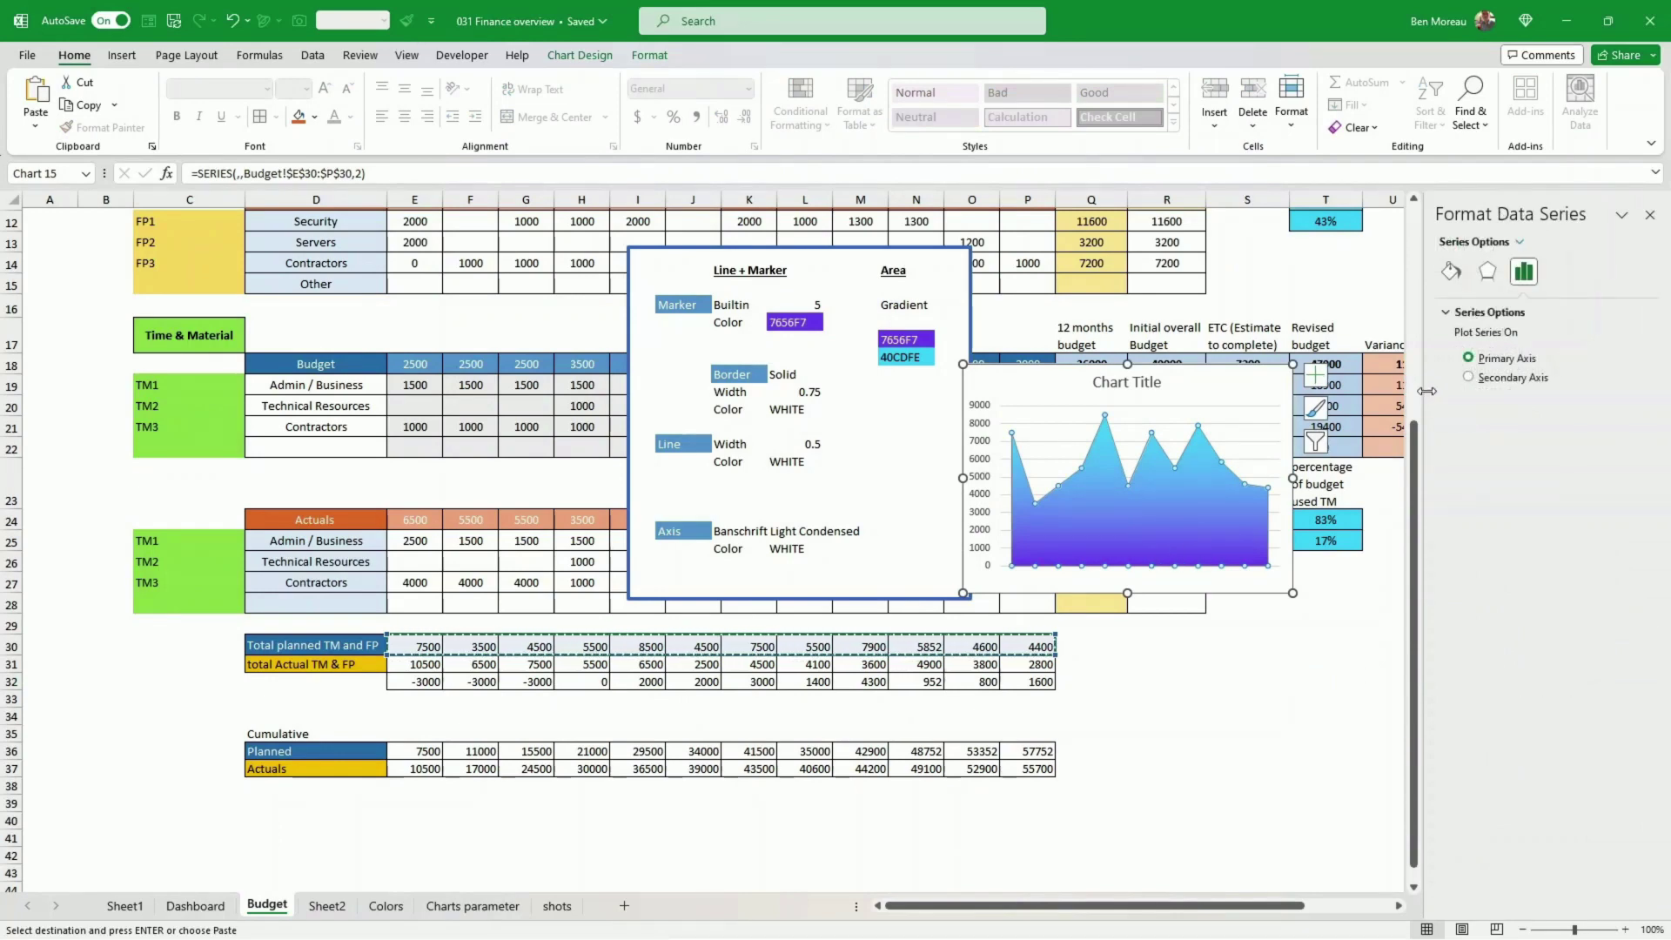
{"action": "left_click", "coordinate": [1451, 271]}
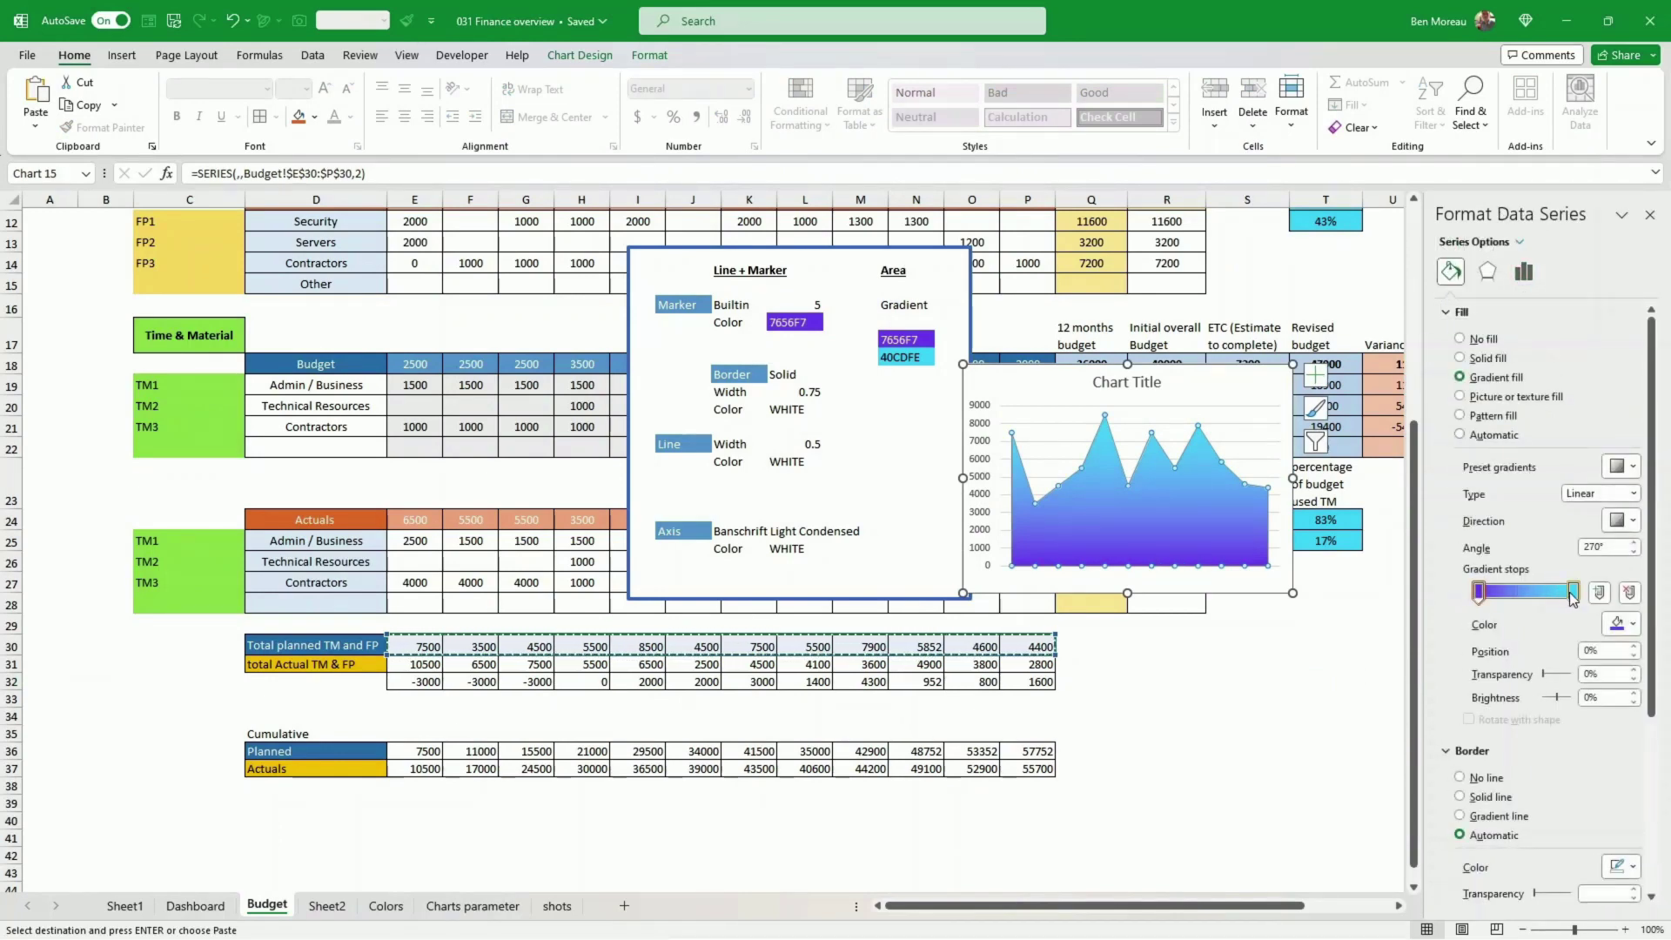
{"action": "mouse_move", "coordinate": [1572, 593]}
{"action": "left_mouse_down"}
{"action": "mouse_move", "coordinate": [1499, 600]}
{"action": "mouse_move", "coordinate": [1573, 601]}
{"action": "left_mouse_up"}
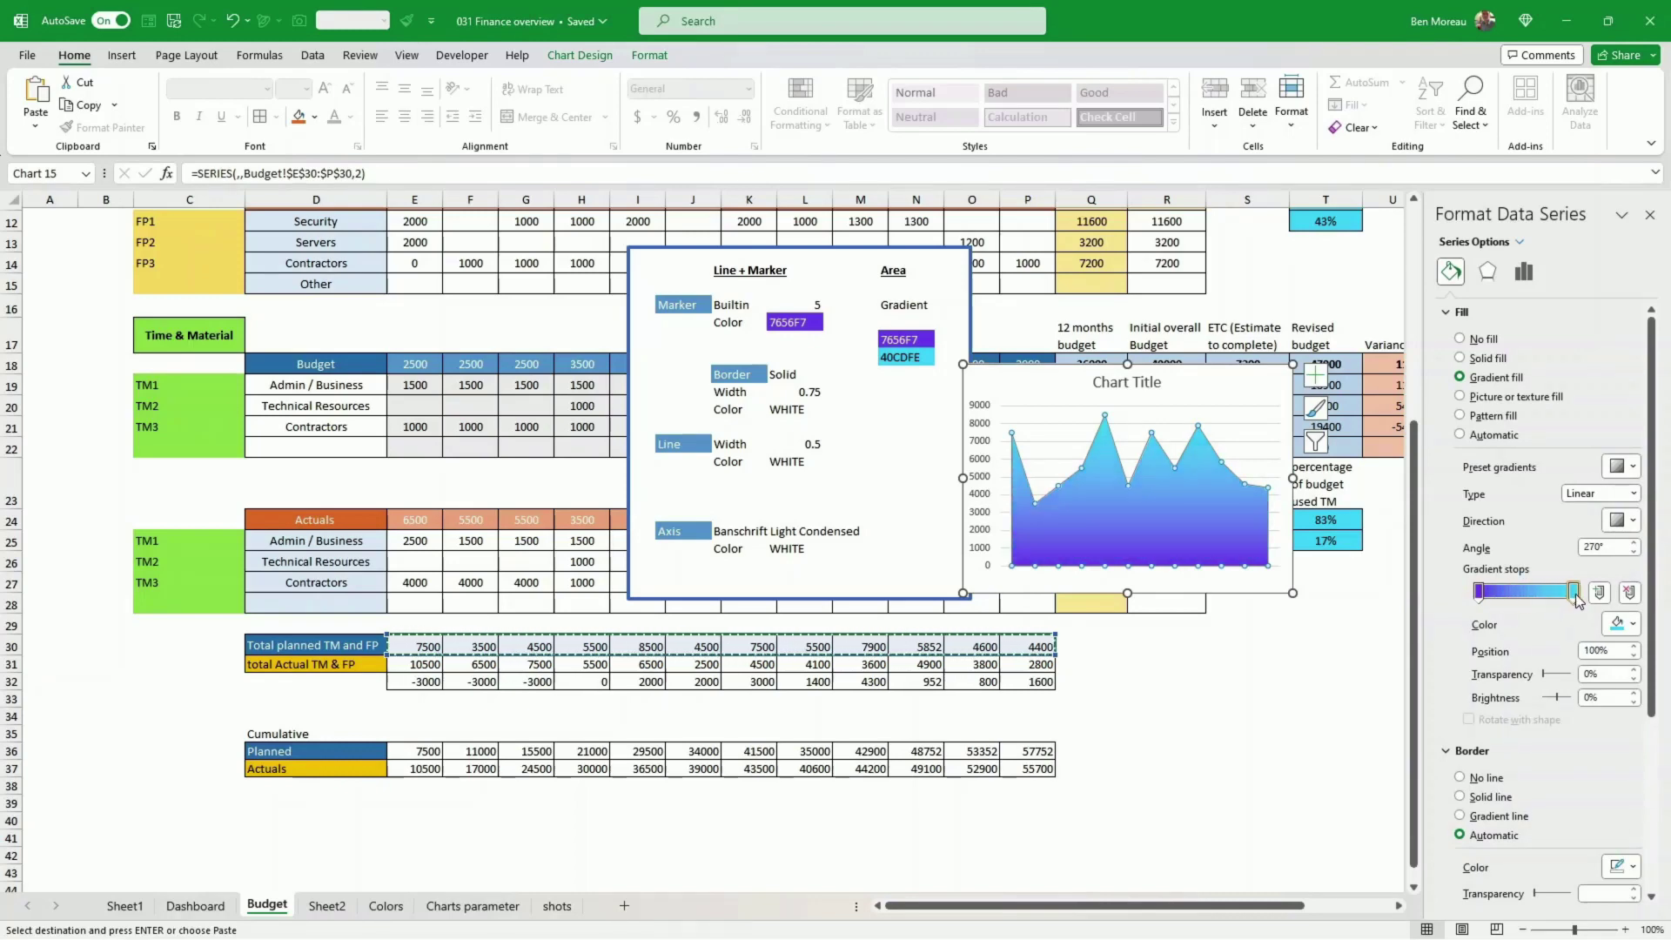
- Duplicate the finished line-and-area chart and move the copy to Sheet2 at cell G20 below the table
{"action": "left_click", "coordinate": [1268, 594]}
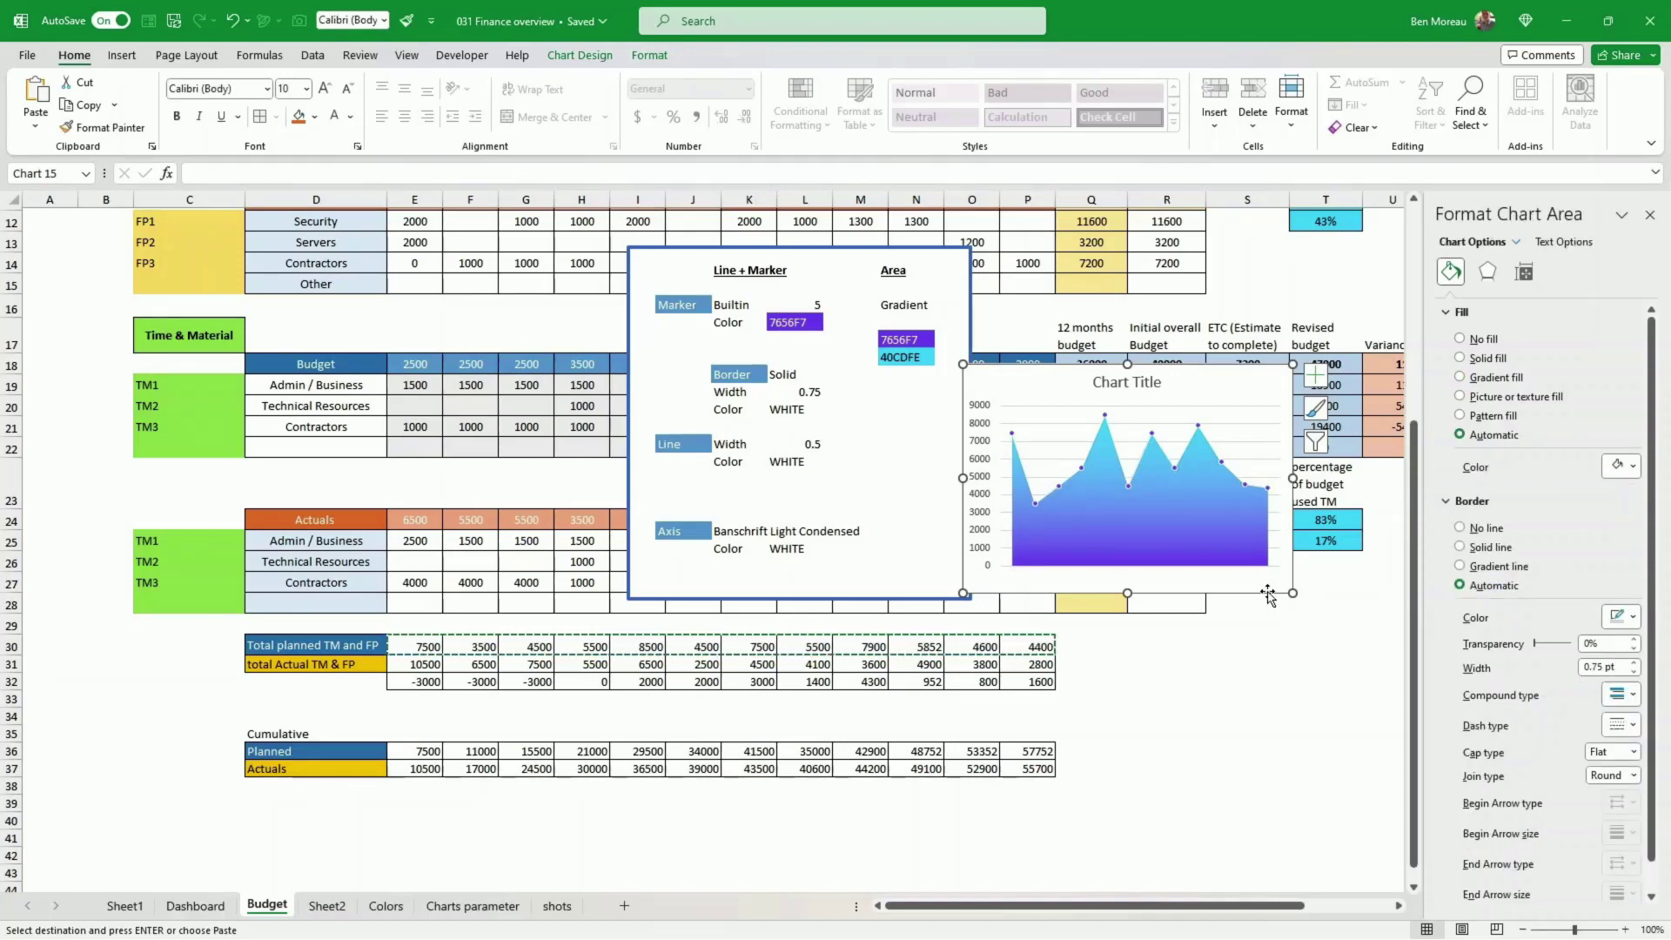
{"action": "key", "text": "ctrl+d"}
{"action": "left_click_drag", "start_coordinate": [1261, 611], "coordinate": [1261, 662]}
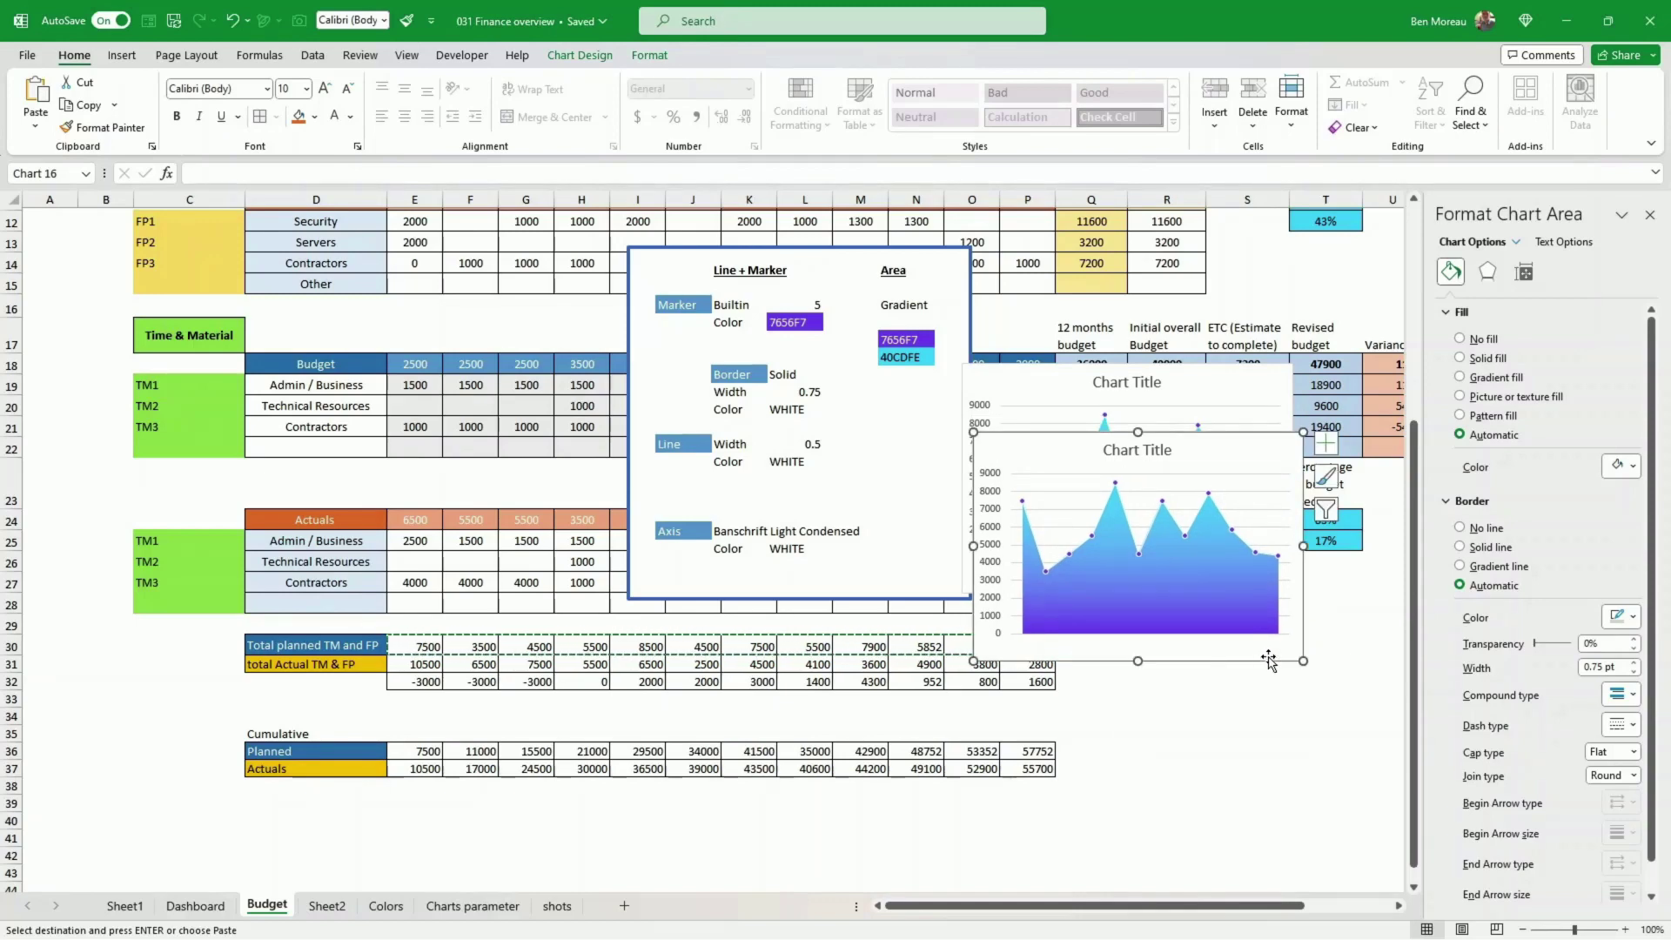
{"action": "key", "text": "Delete"}
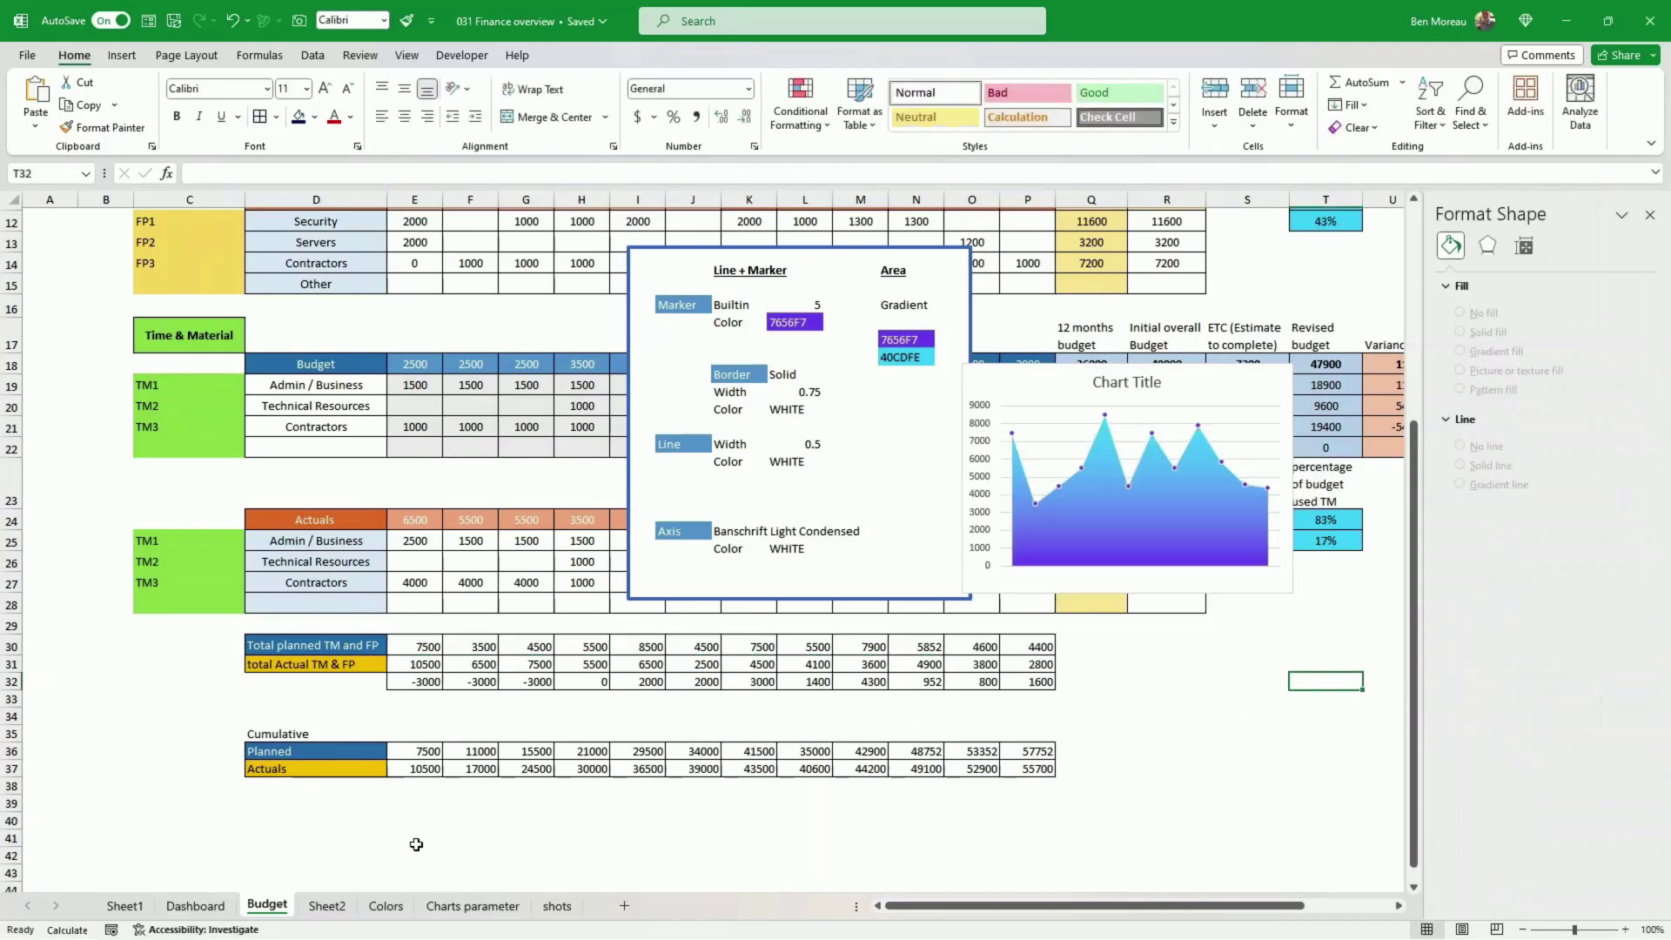
{"action": "left_click", "coordinate": [329, 906]}
{"action": "left_click", "coordinate": [384, 675]}
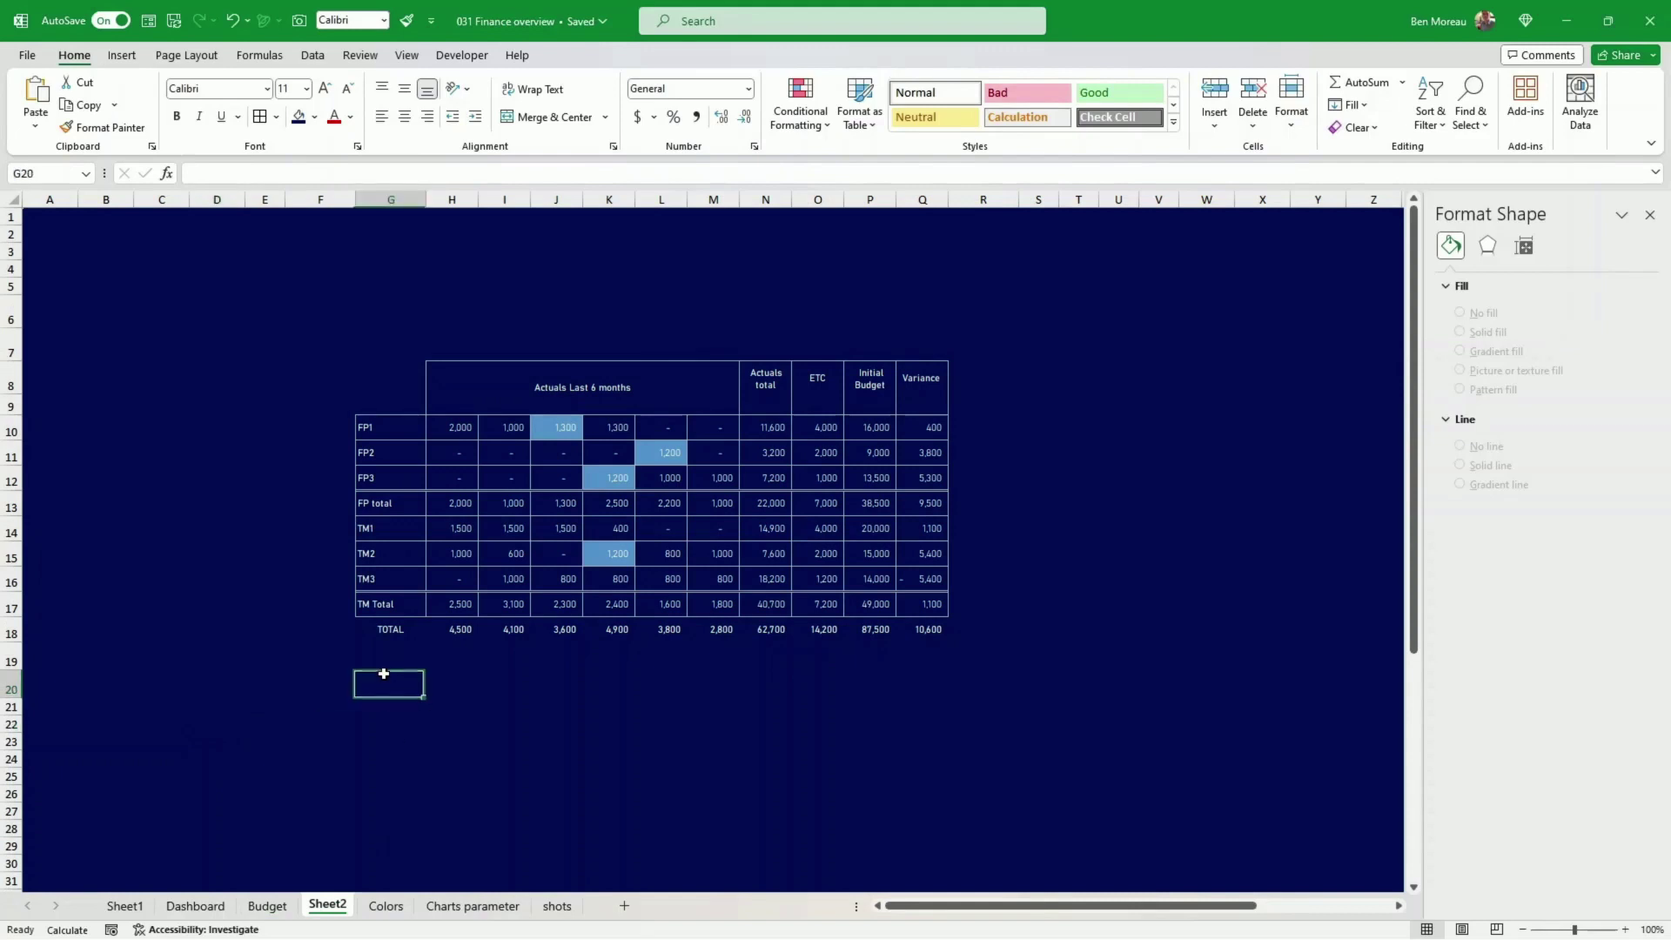
{"action": "key", "text": "ctrl+v"}
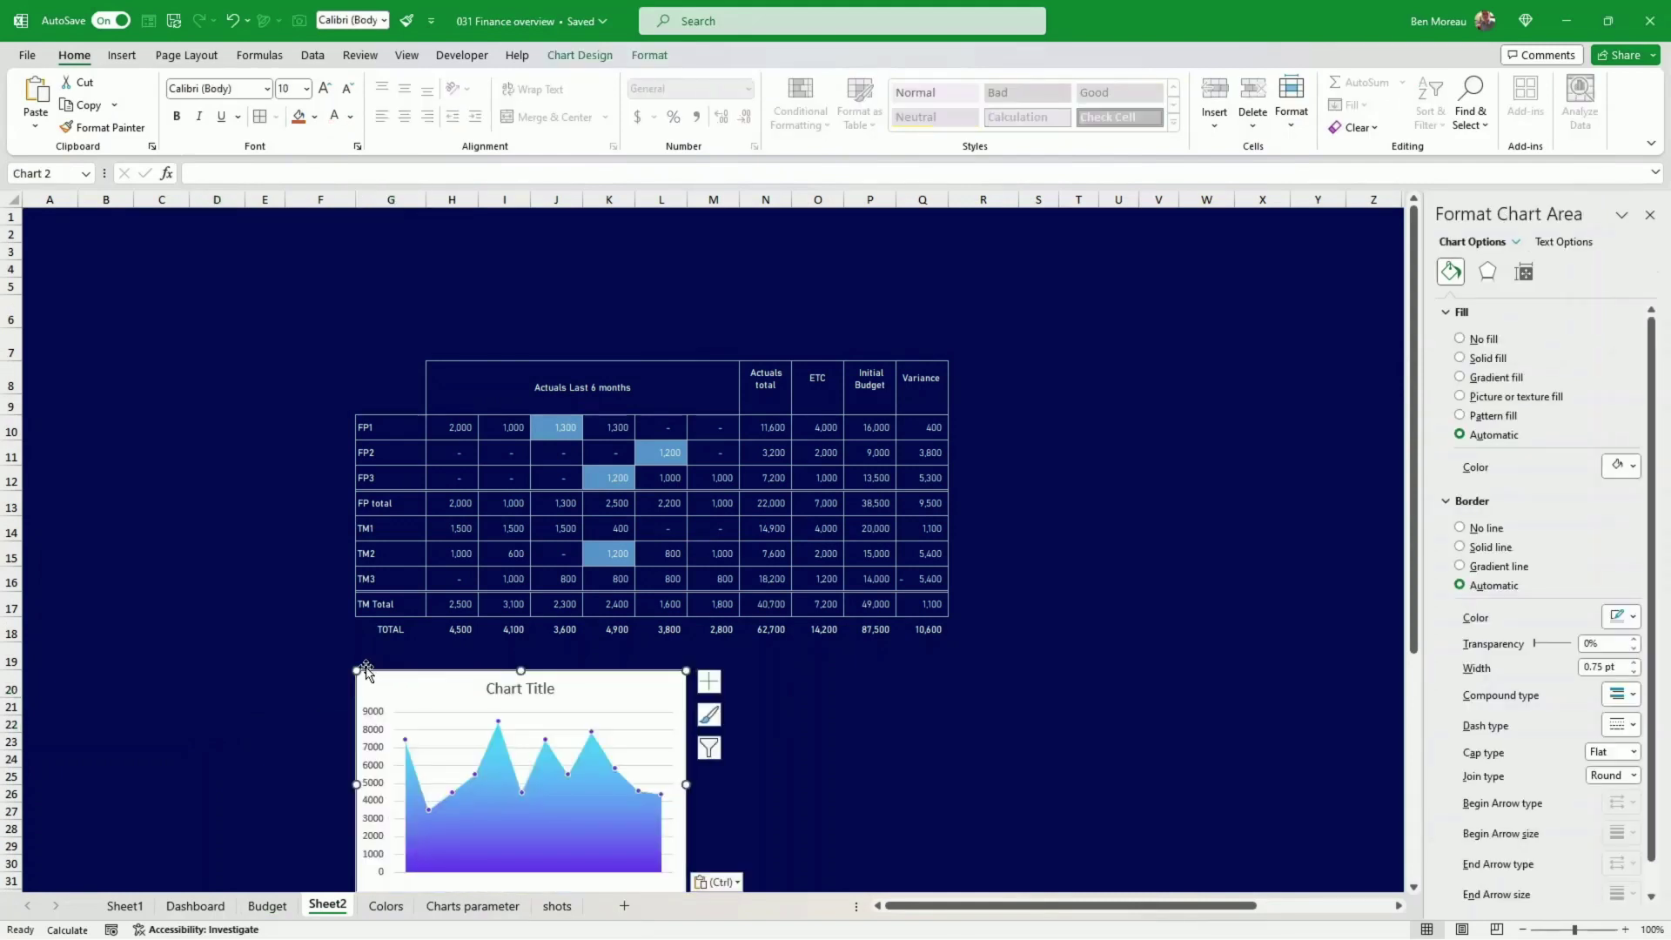
- Shrink the pasted chart to about 5.27 cm by 6.91 cm, placed at the table's upper left, and remove its background fill
{"action": "left_click_drag", "start_coordinate": [357, 669], "coordinate": [459, 725]}
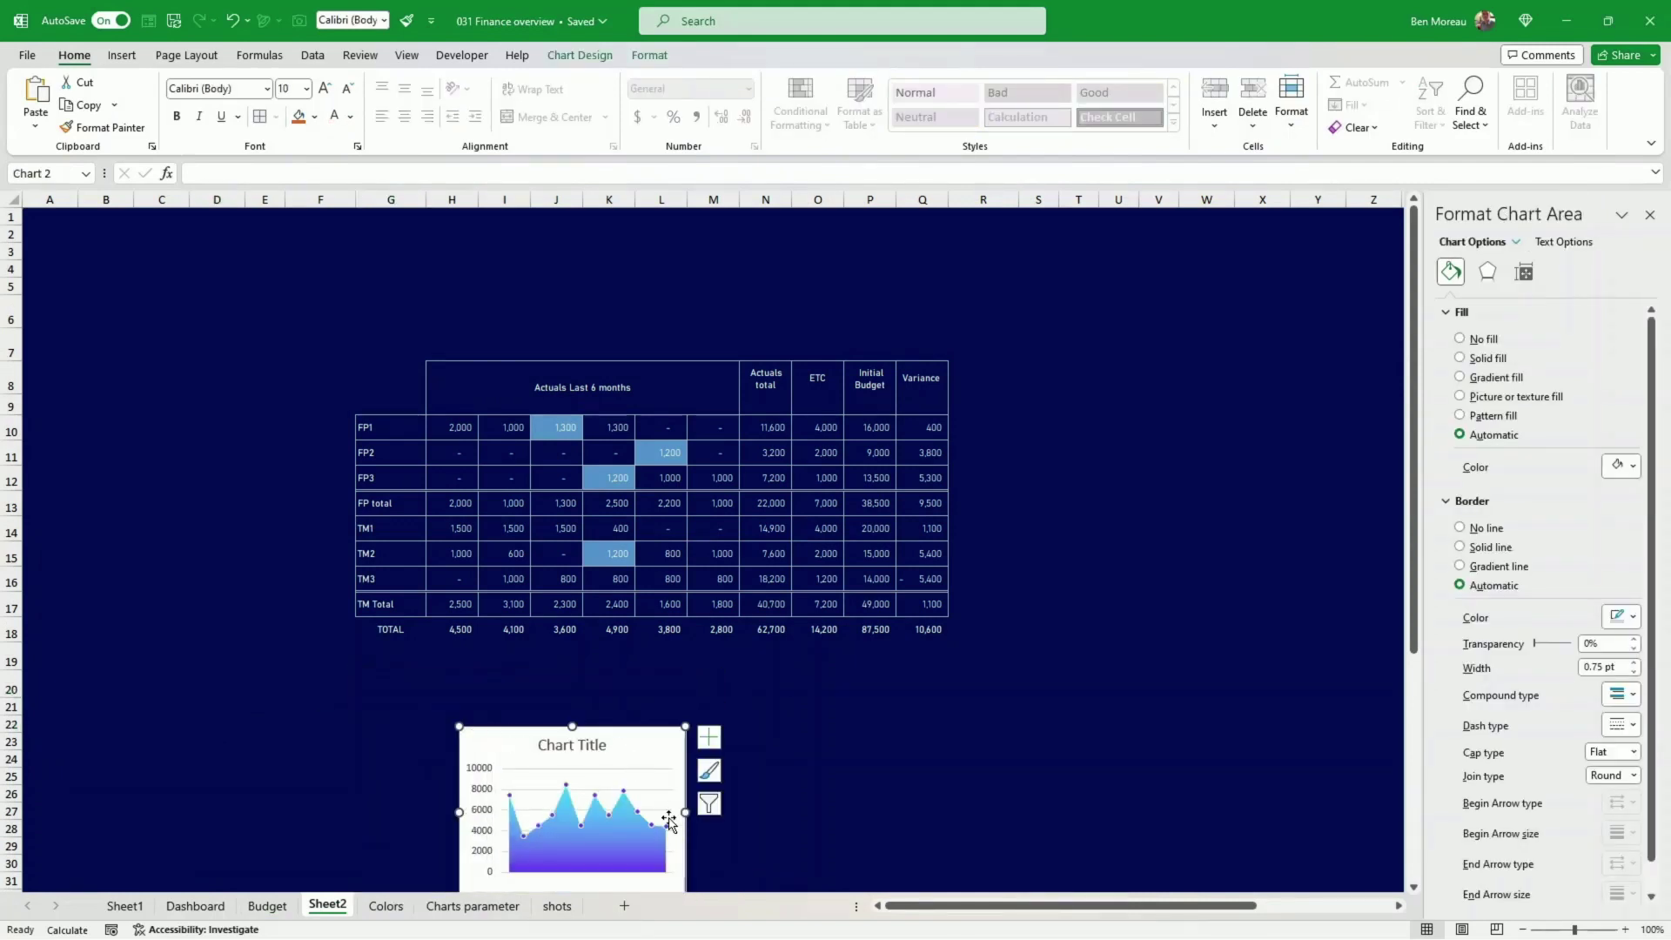
{"action": "left_click_drag", "start_coordinate": [686, 841], "coordinate": [313, 370]}
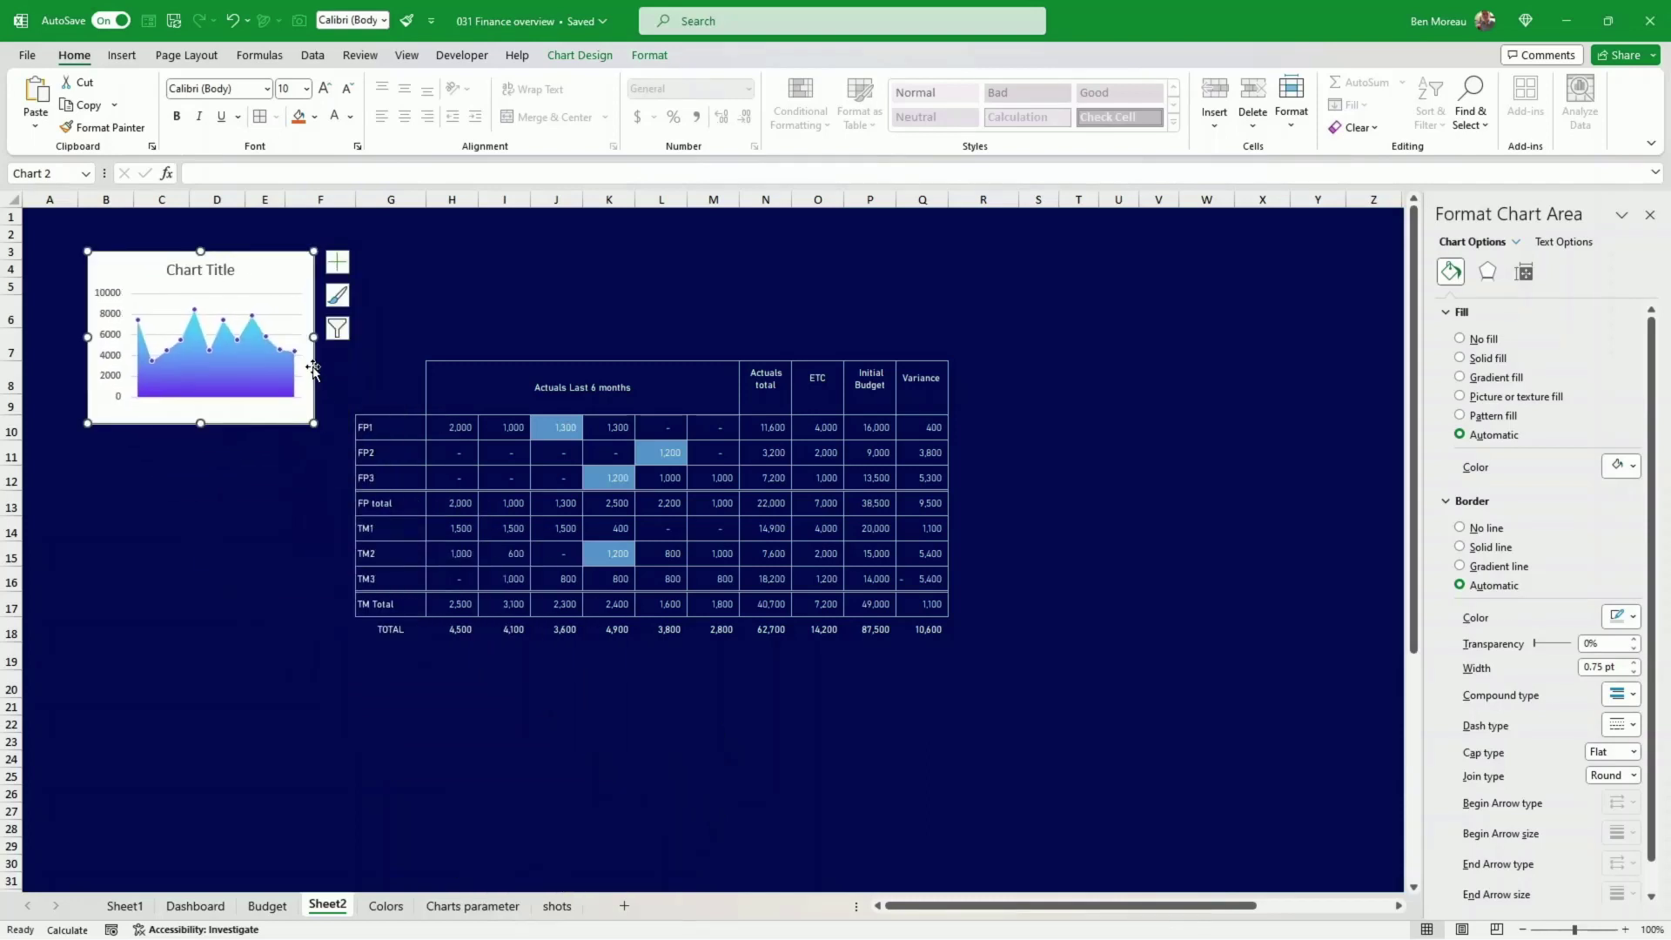
{"action": "left_click", "coordinate": [649, 54]}
{"action": "left_click", "coordinate": [719, 83]}
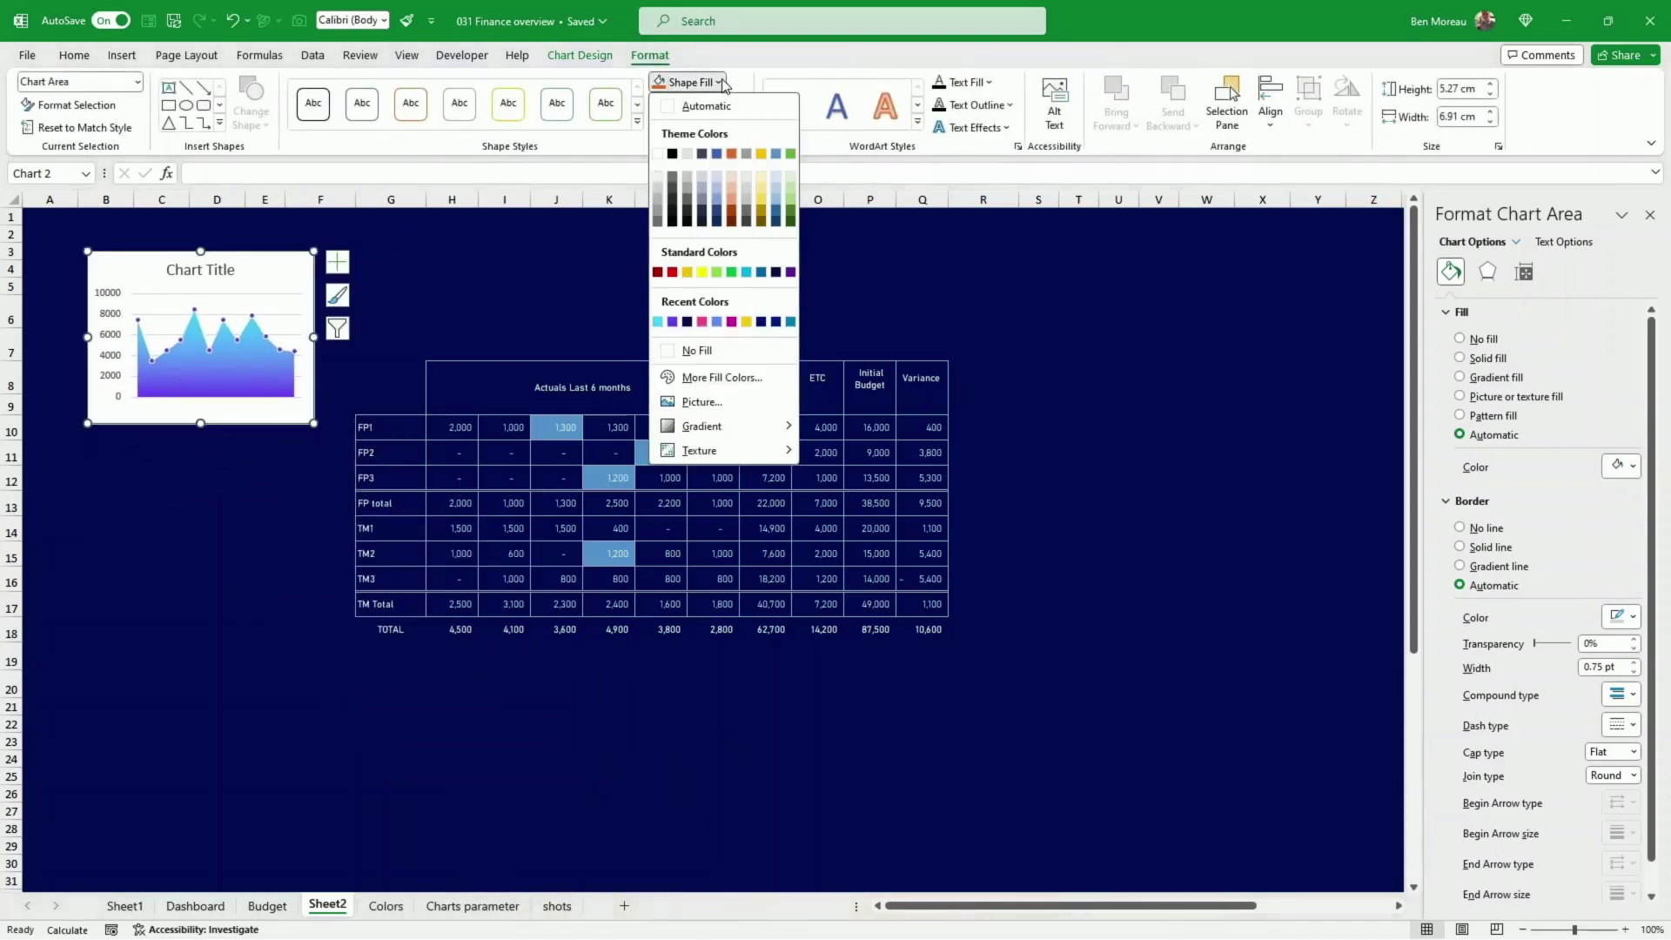
{"action": "left_click", "coordinate": [694, 350]}
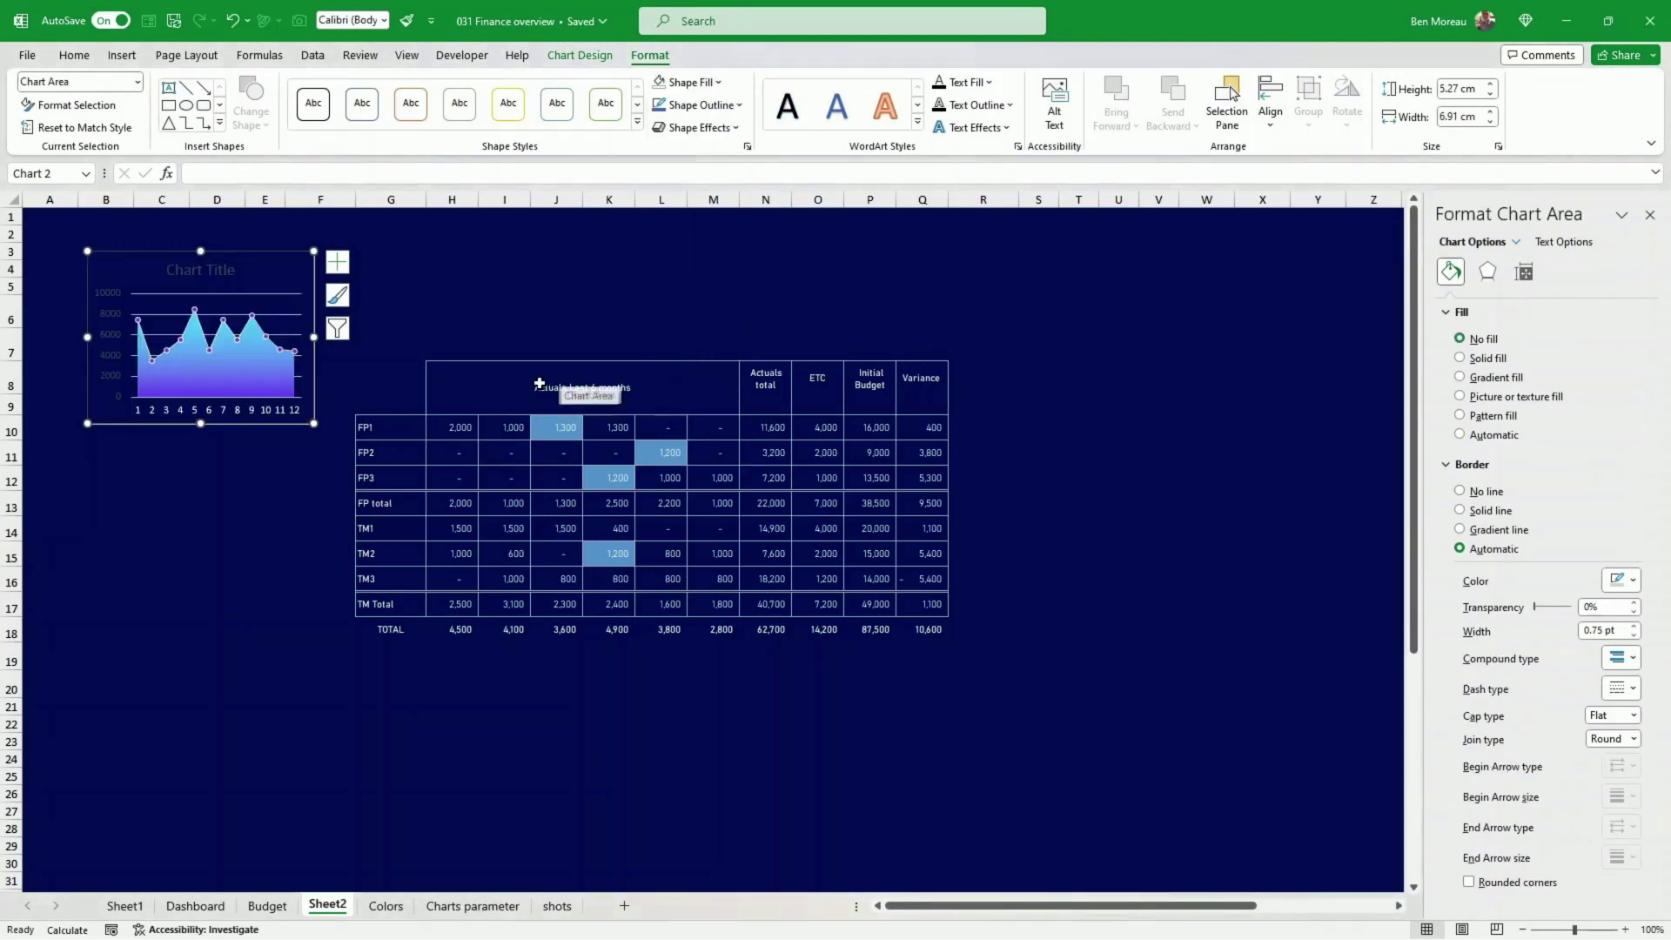
- Delete the major horizontal gridlines from the Sheet2 chart
{"action": "left_click", "coordinate": [284, 311]}
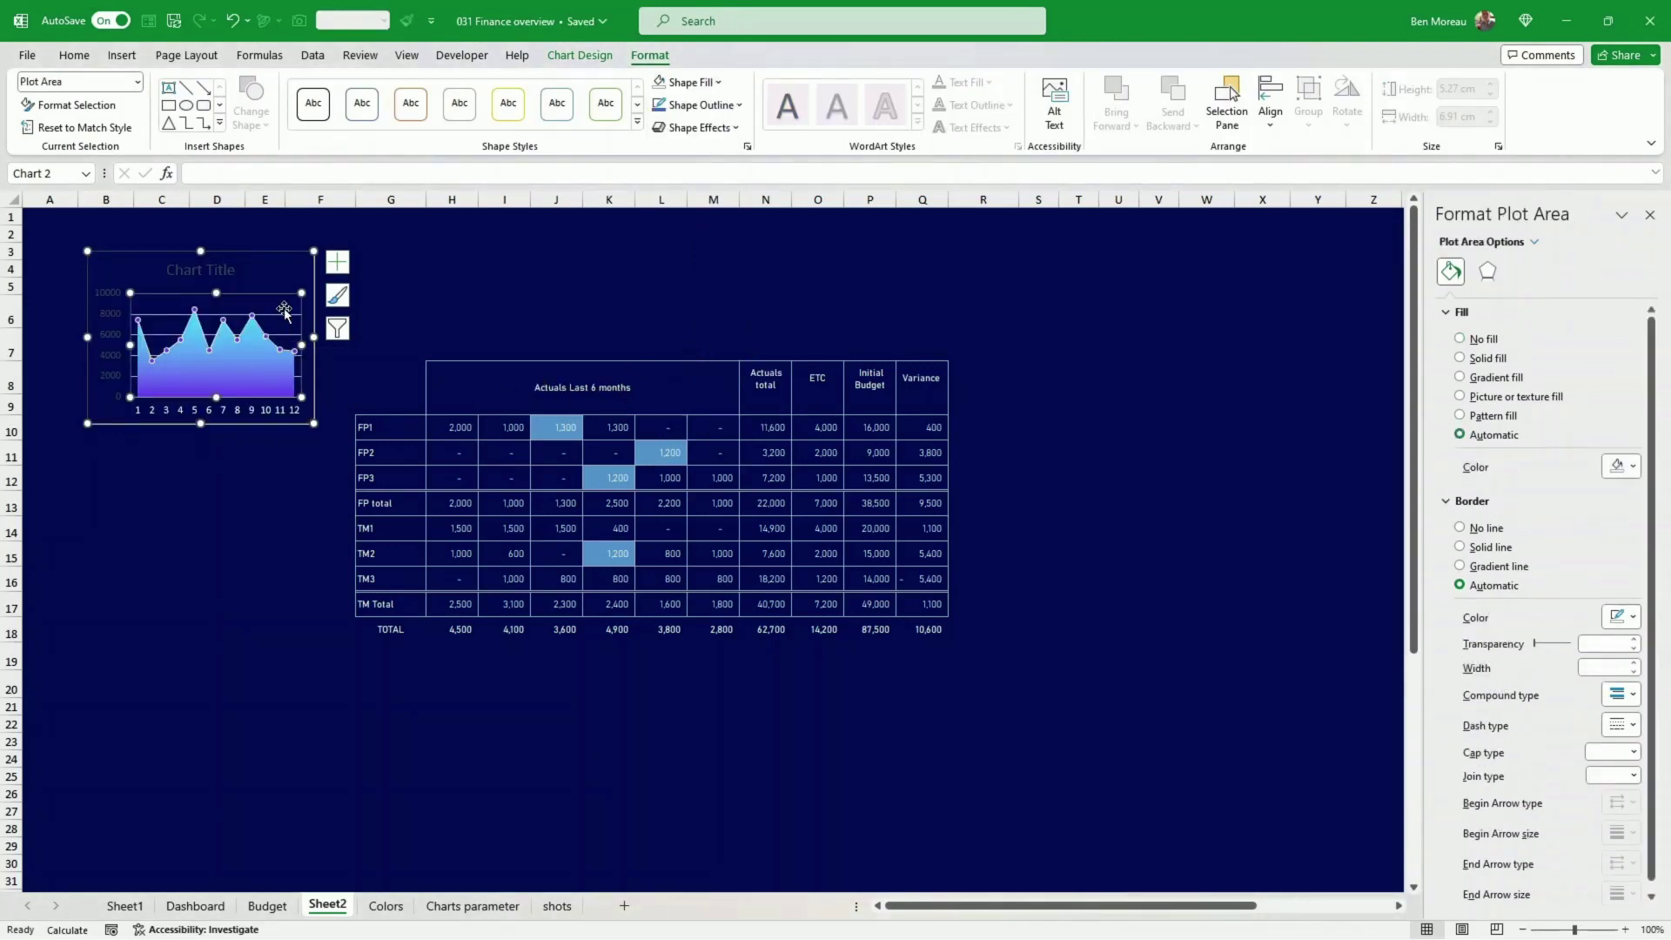
{"action": "left_click", "coordinate": [281, 316]}
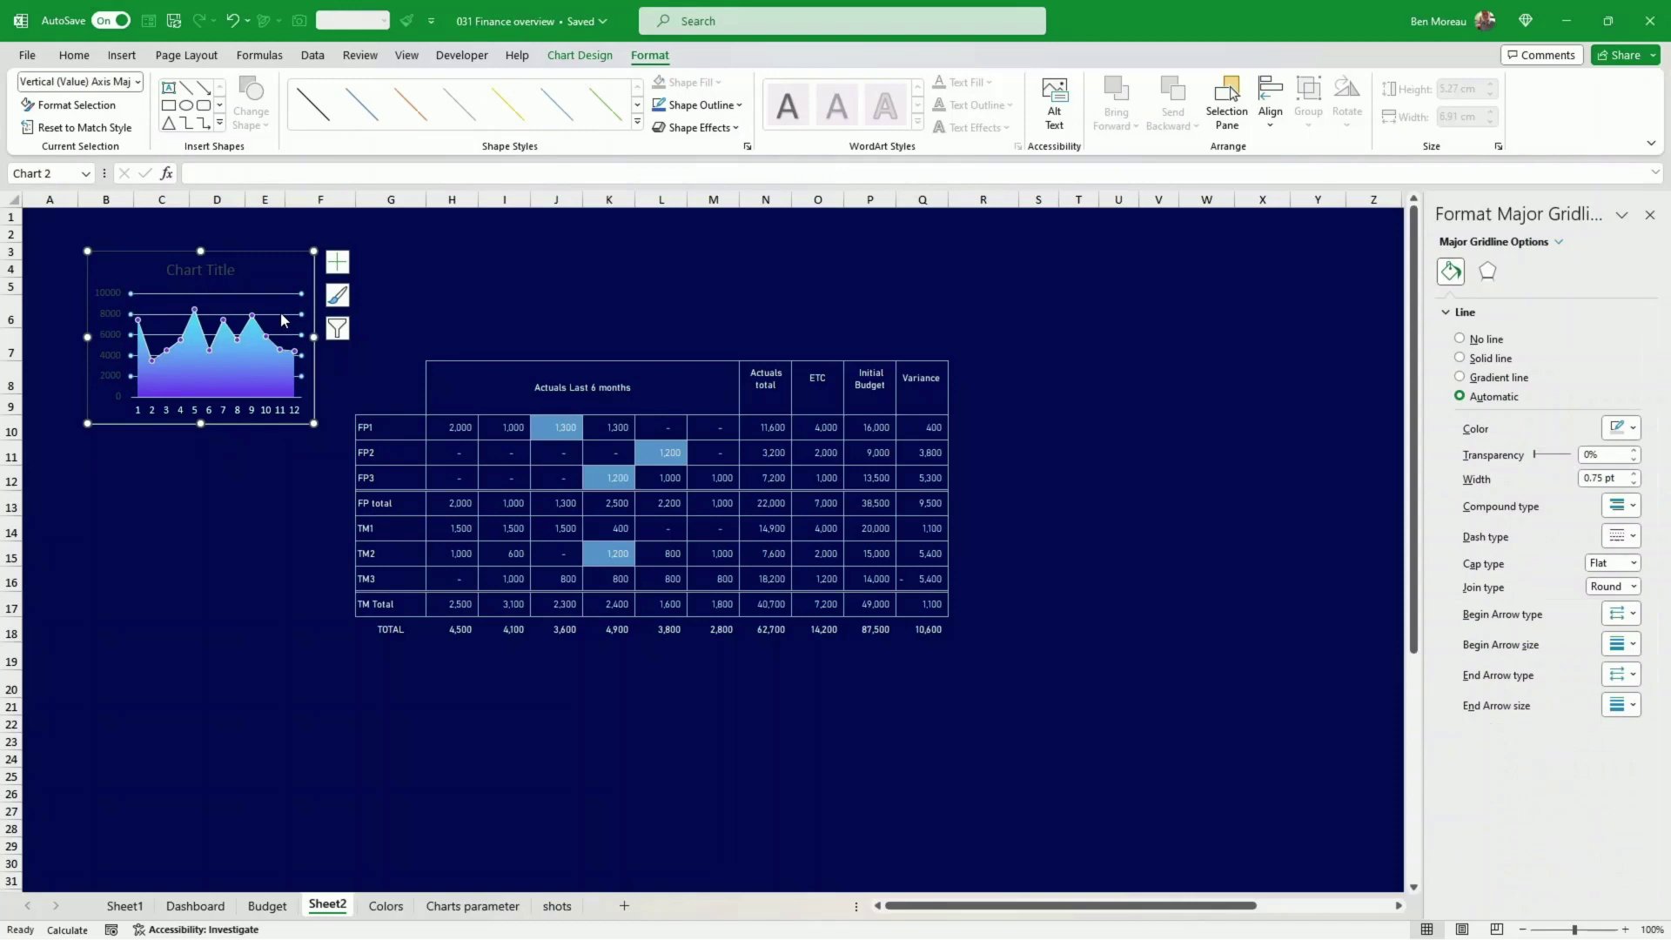
{"action": "key", "text": "Escape"}
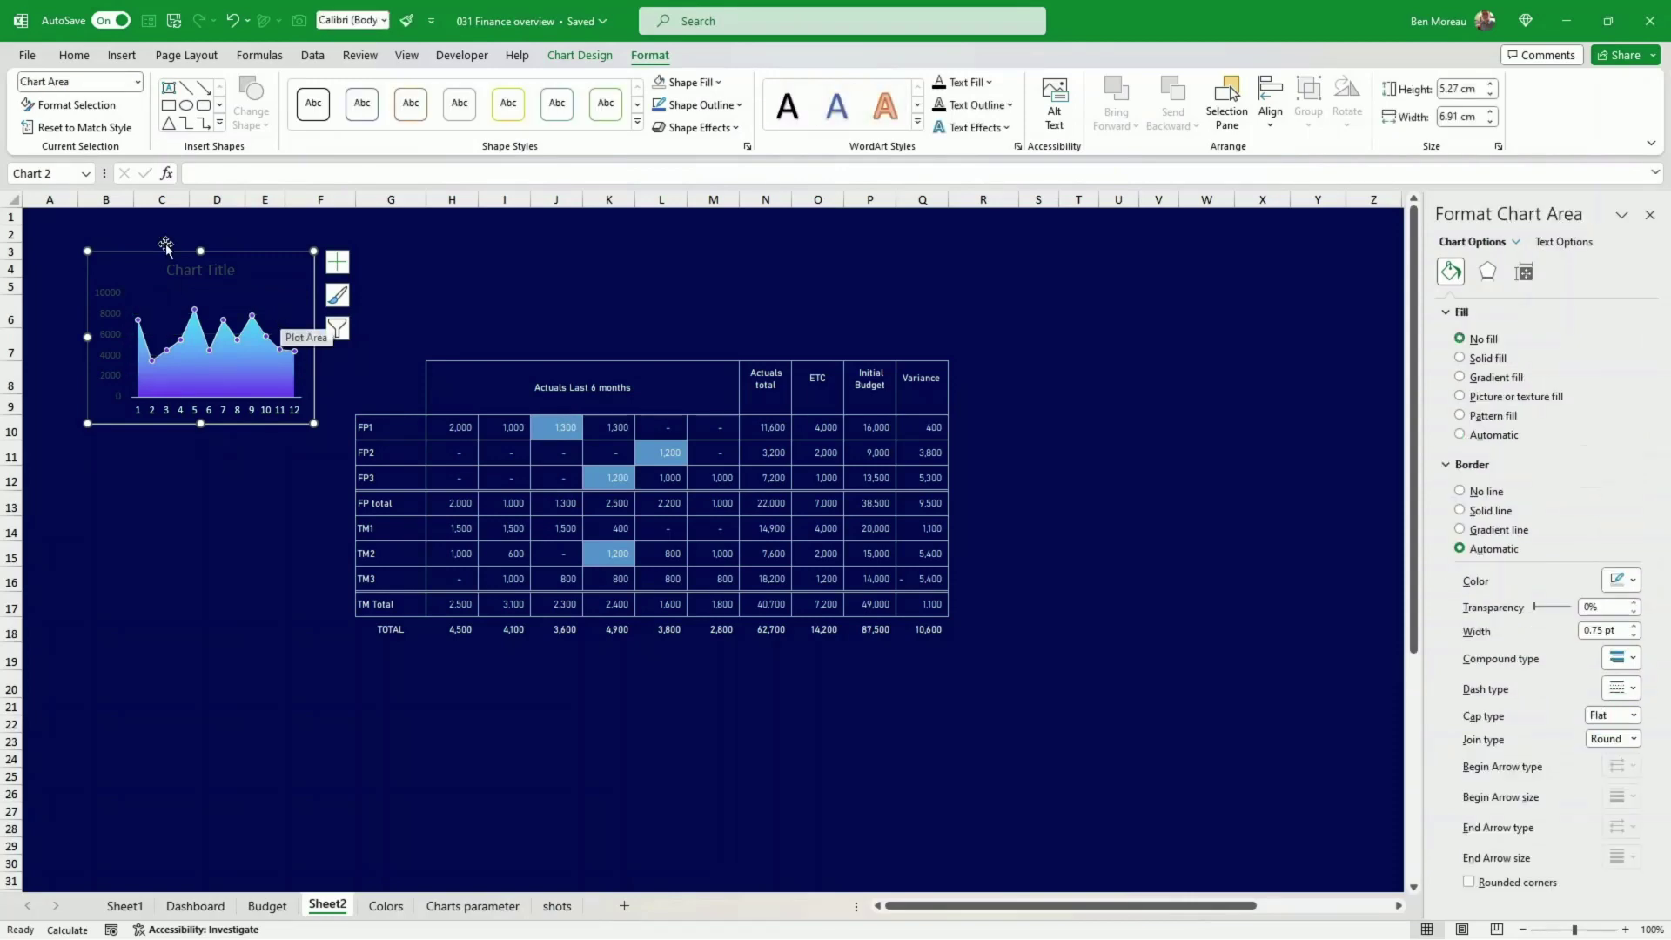
- Delete the vertical value axis and the chart title from the Sheet2 chart
{"action": "left_click", "coordinate": [111, 330]}
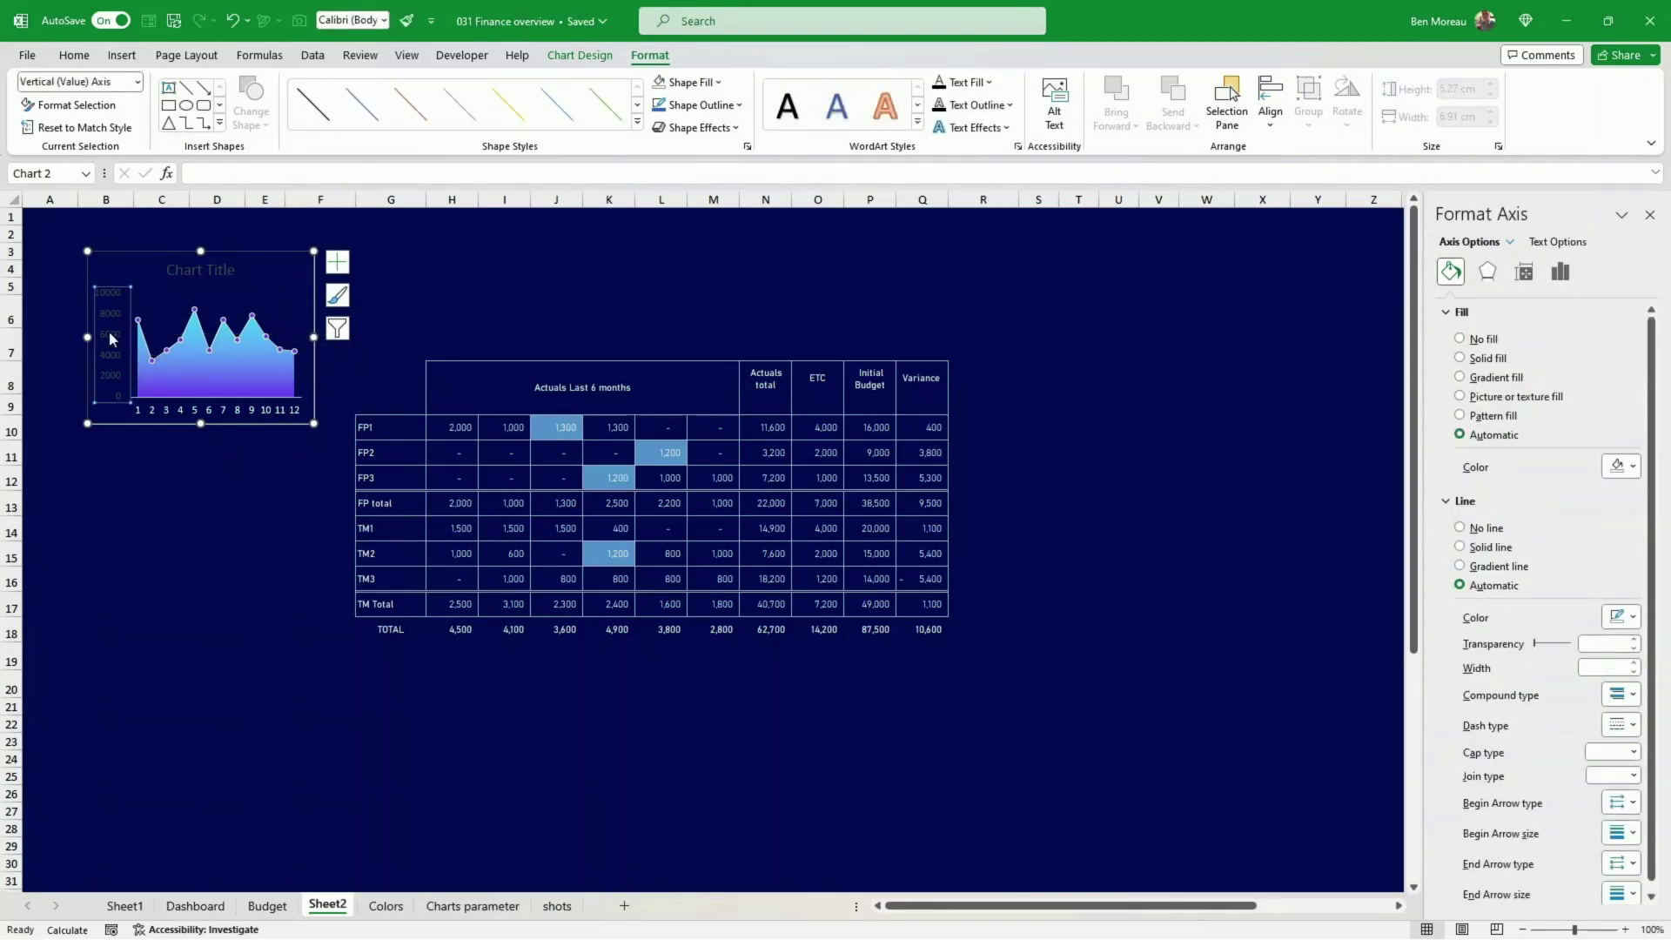
{"action": "key", "text": "Delete"}
{"action": "left_click", "coordinate": [218, 274]}
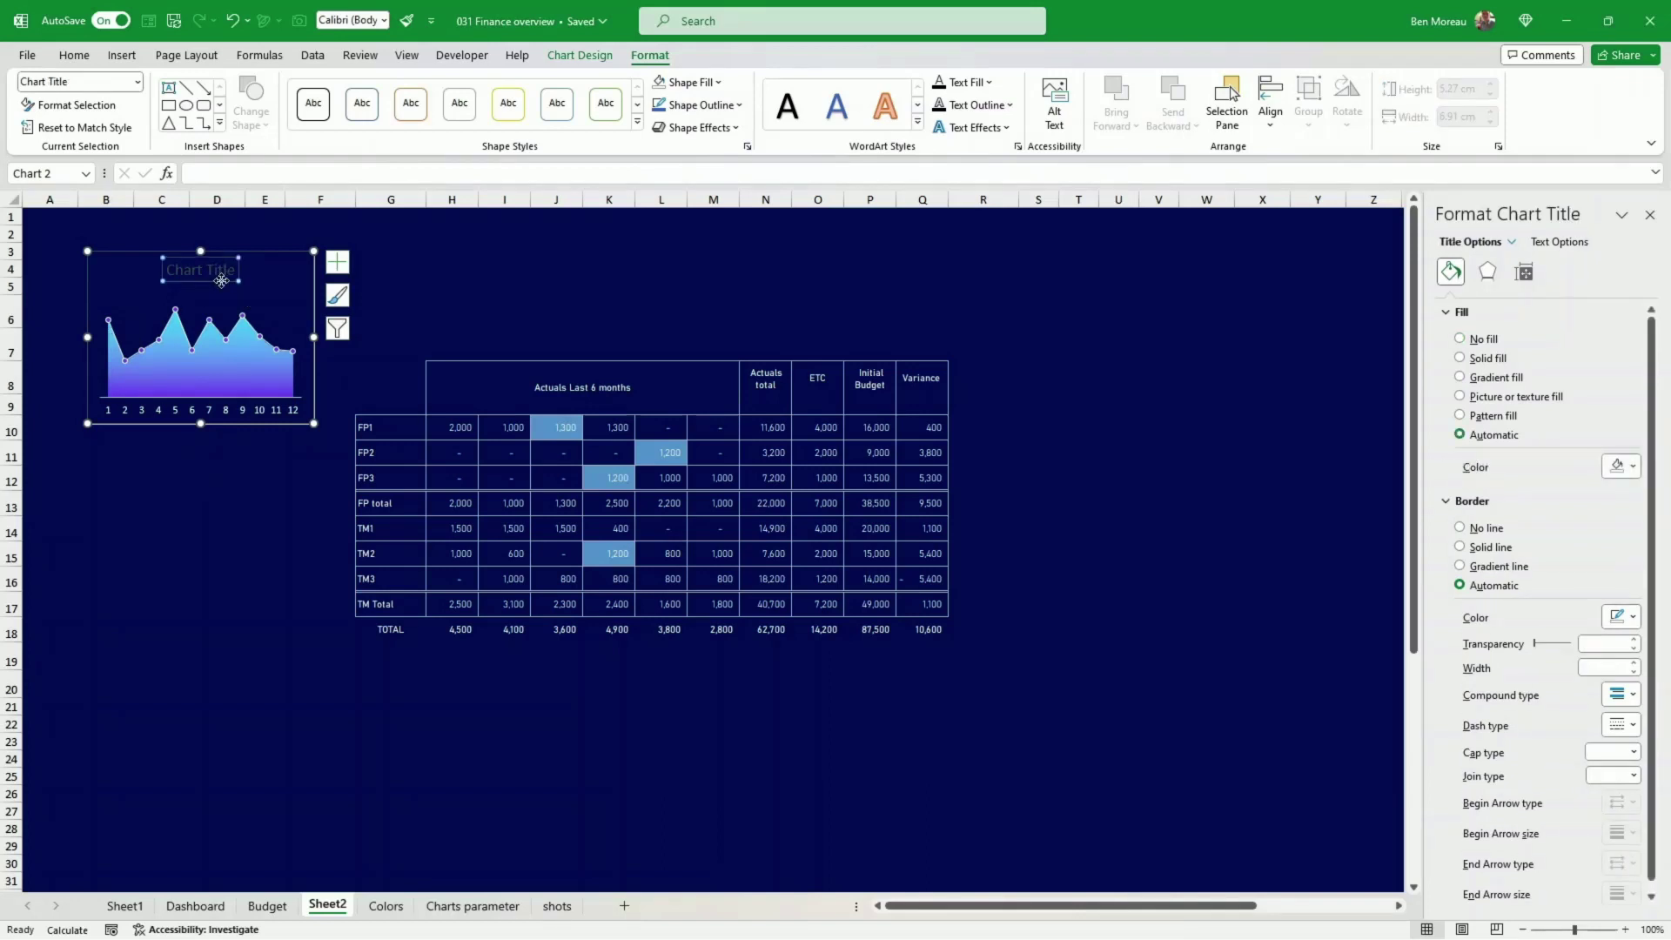
{"action": "key", "text": "Delete"}
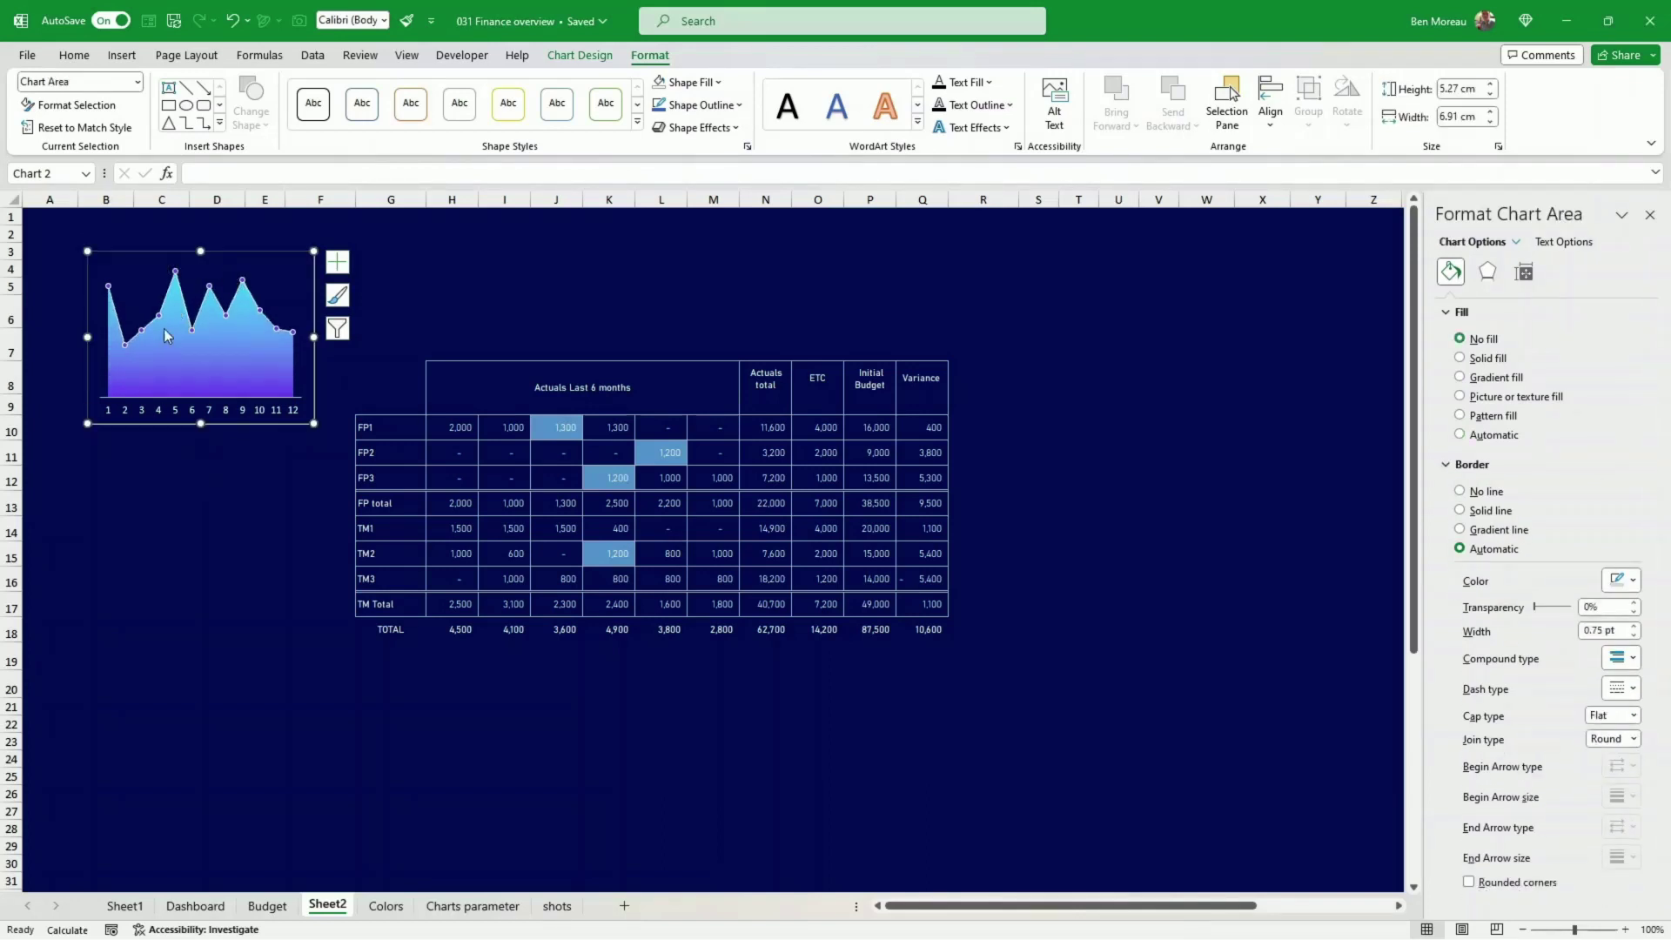
- Shrink the Sheet2 chart to about 3.89 cm high by 6.22 cm wide and reposition it at the table's upper left
{"action": "left_click_drag", "start_coordinate": [195, 427], "coordinate": [218, 401]}
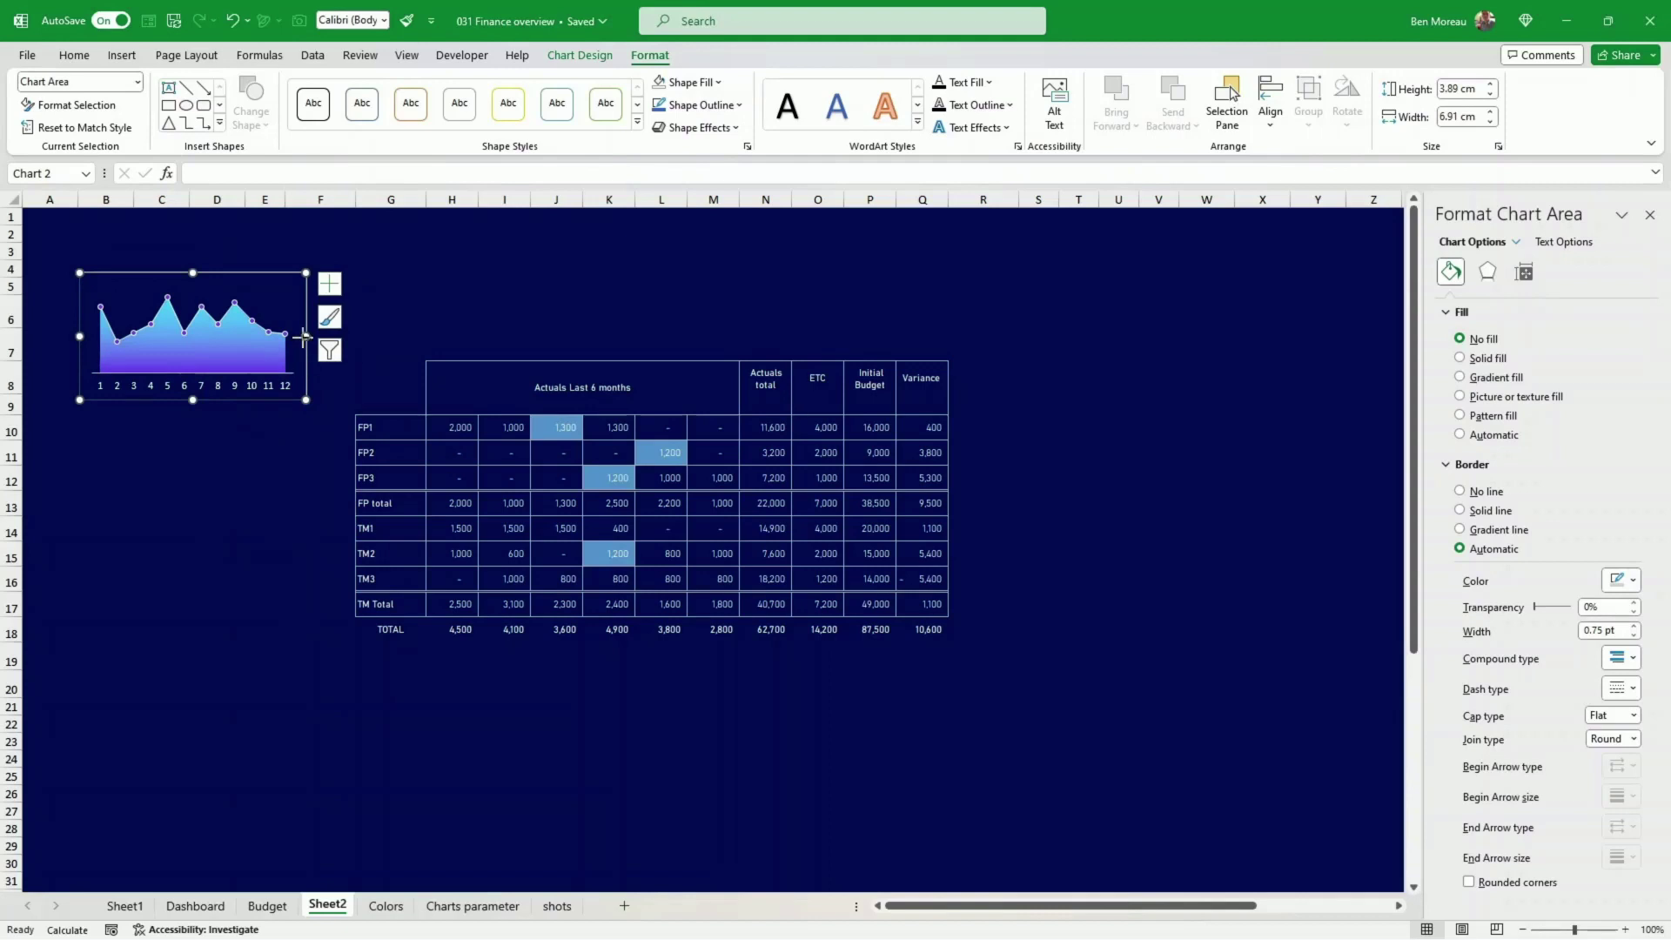
{"action": "left_click_drag", "start_coordinate": [306, 336], "coordinate": [284, 336]}
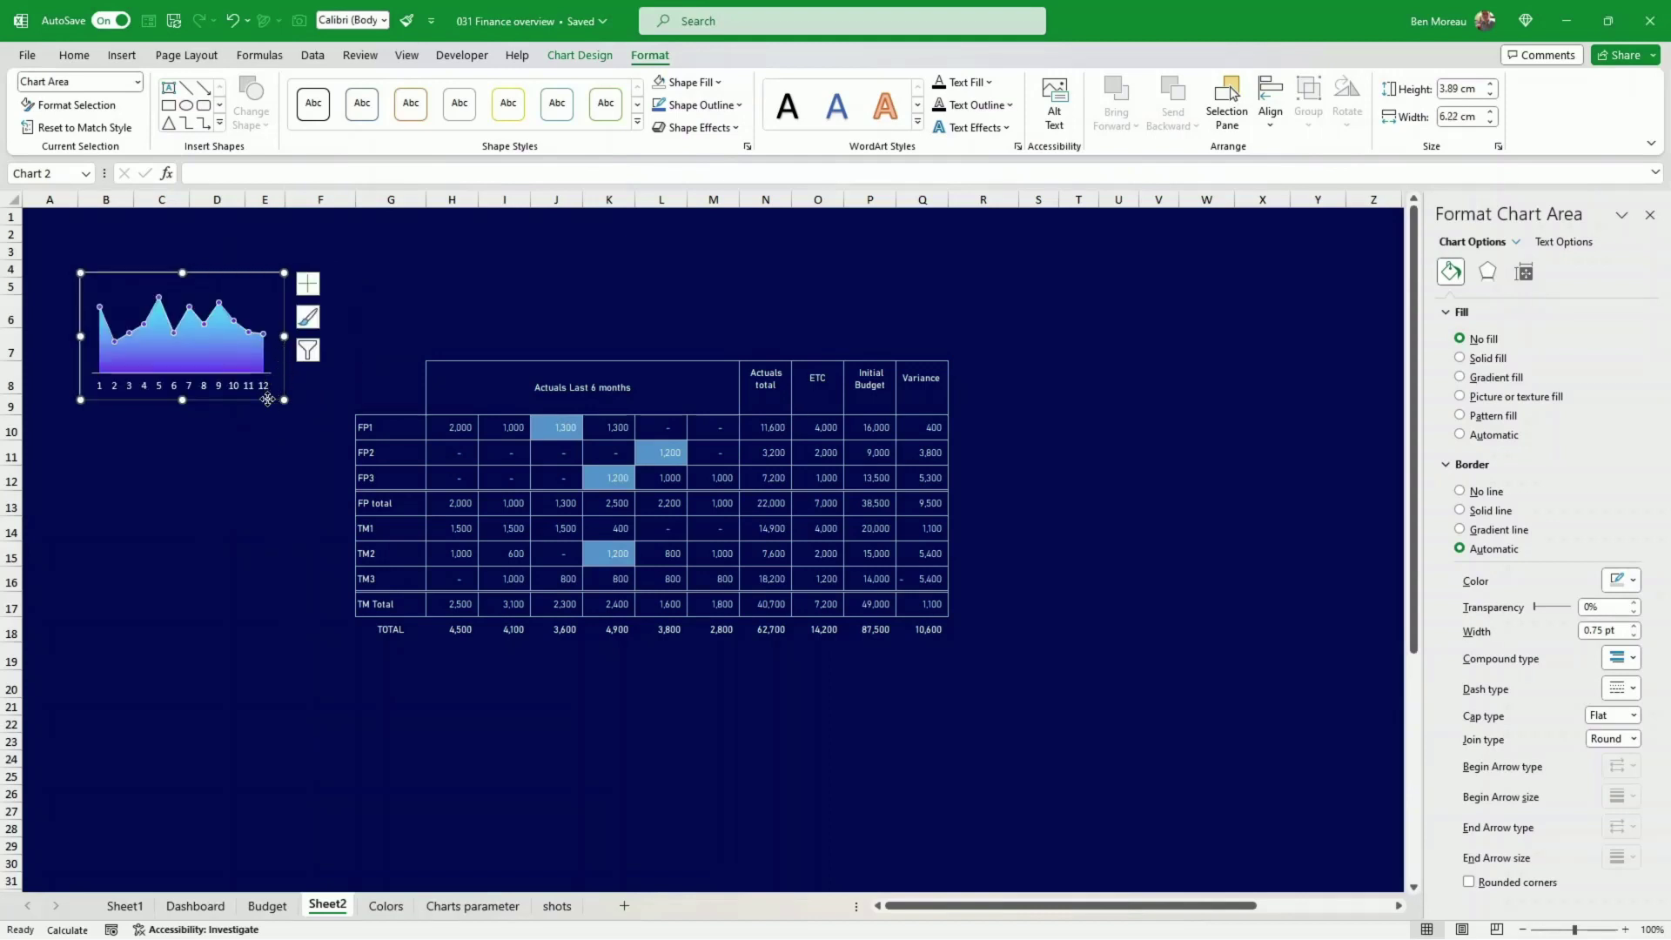
{"action": "left_click_drag", "start_coordinate": [267, 398], "coordinate": [281, 411]}
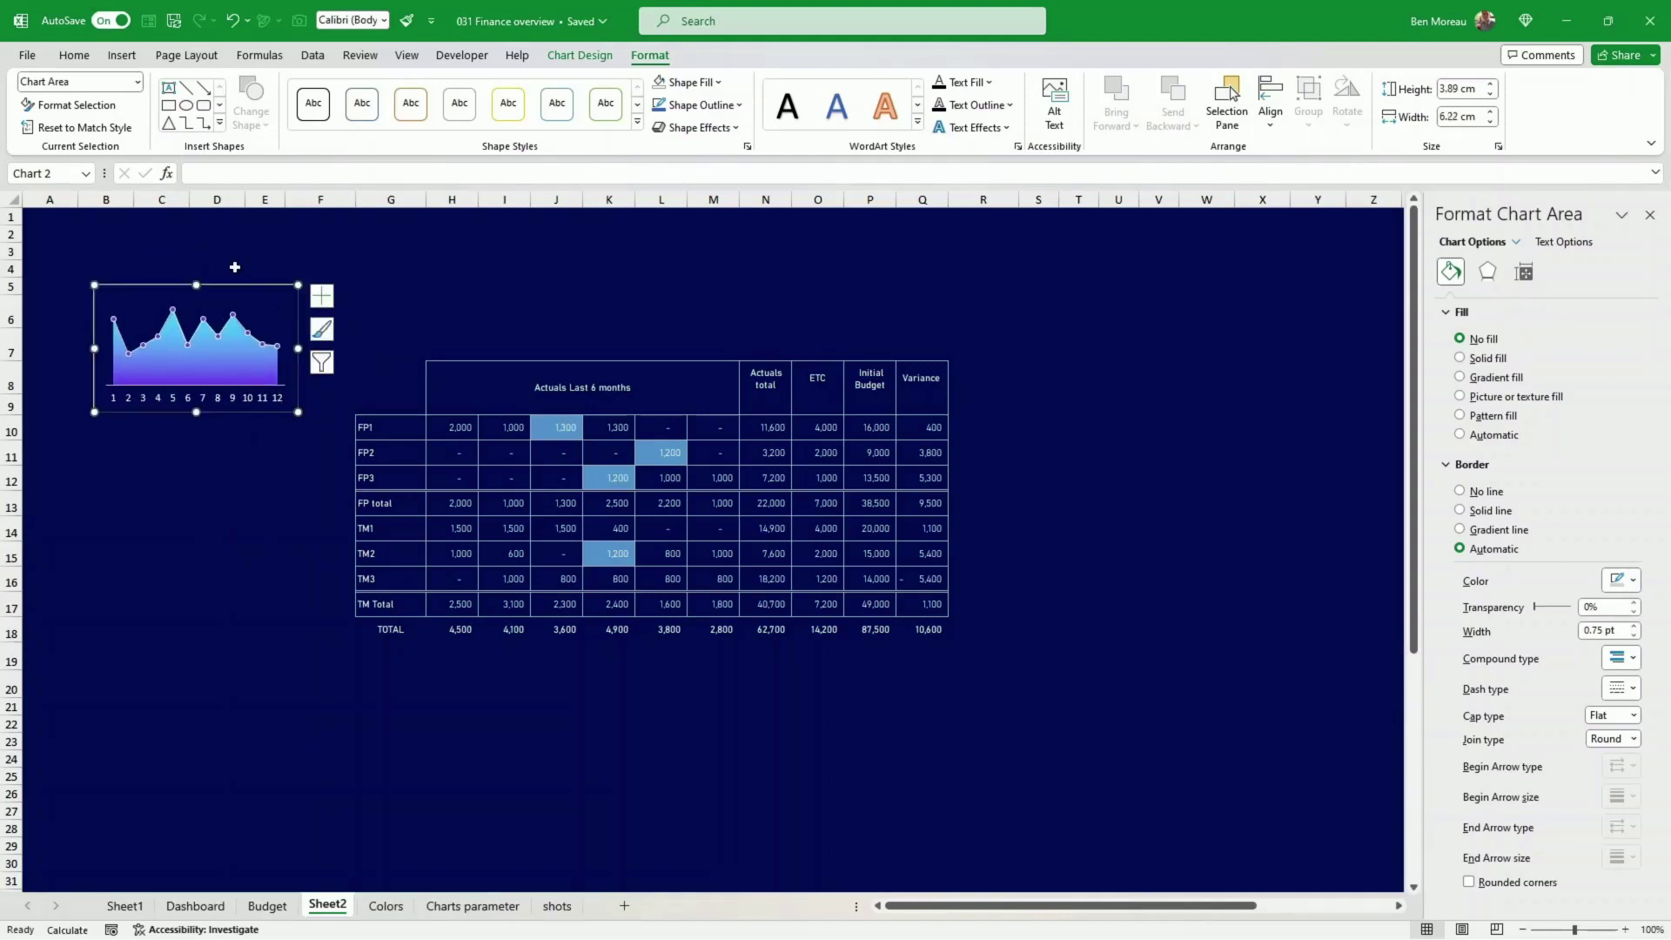
{"action": "left_click", "coordinate": [327, 719]}
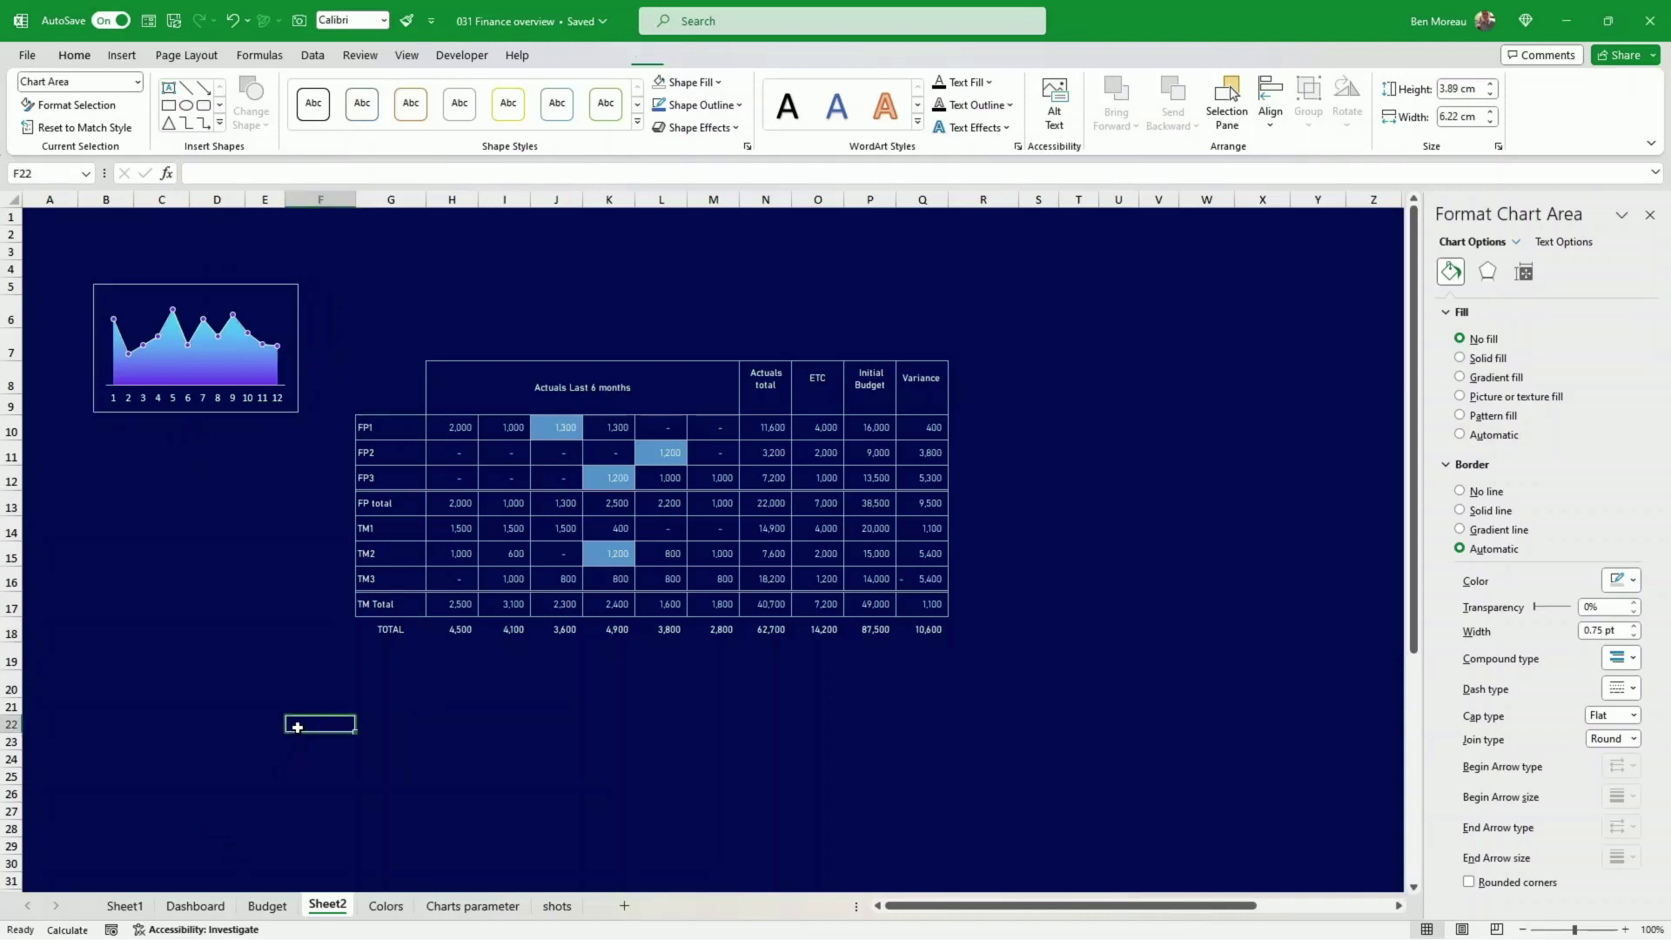
- Remove the outline around the Sheet2 chart
{"action": "left_click", "coordinate": [299, 337]}
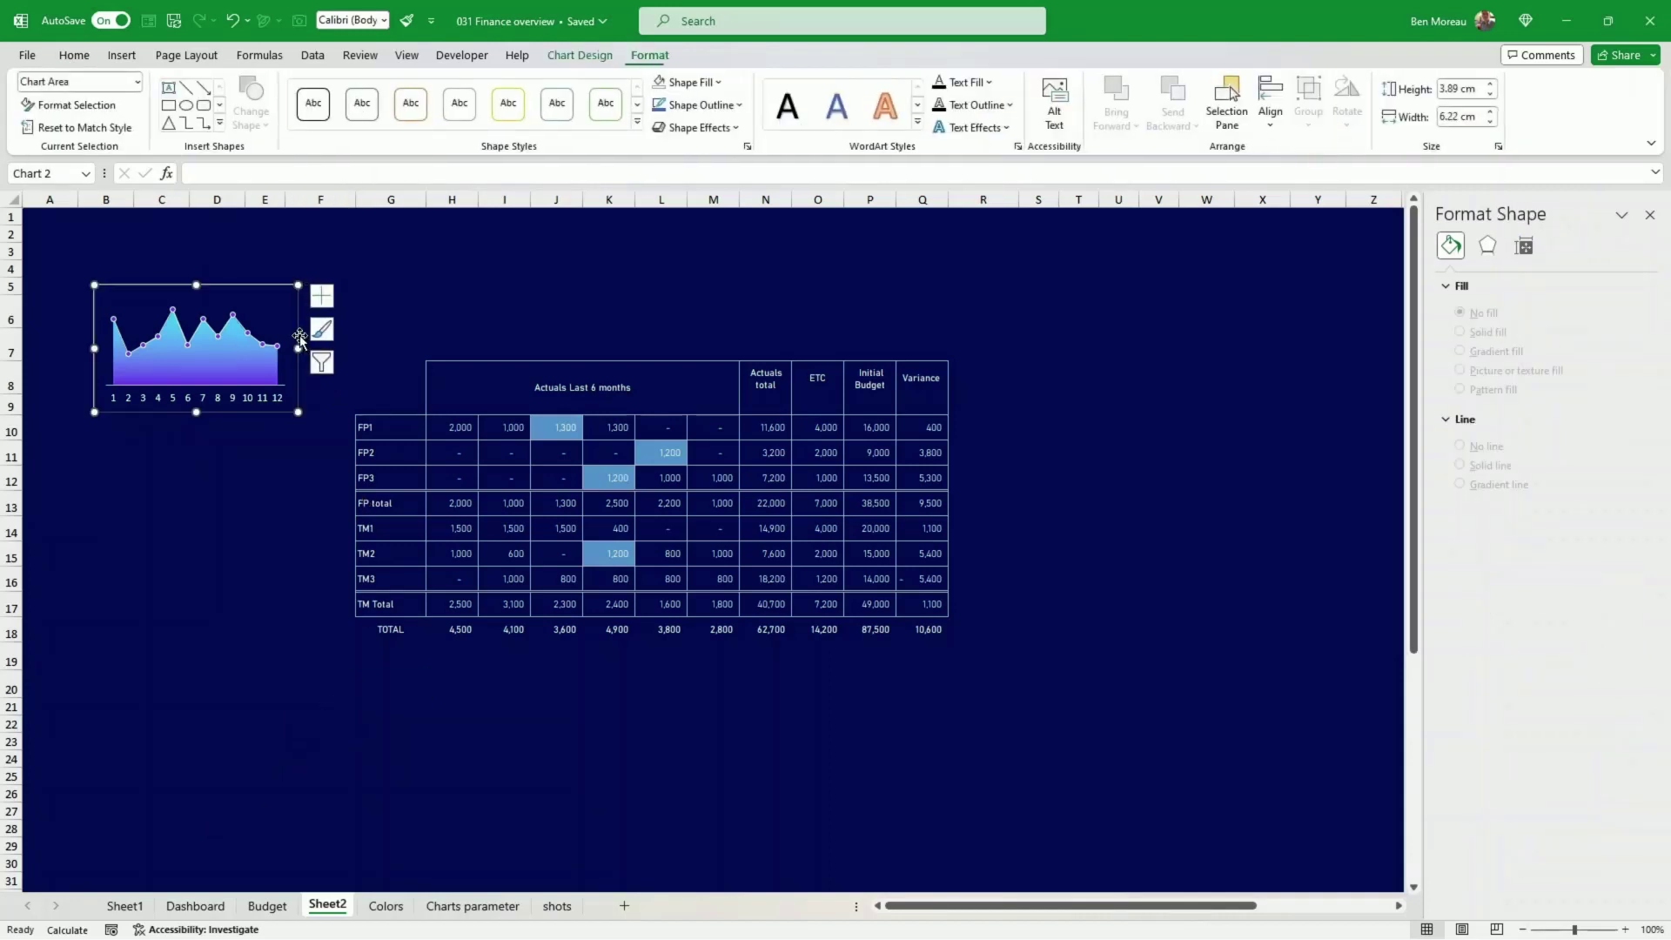
{"action": "left_click", "coordinate": [738, 106]}
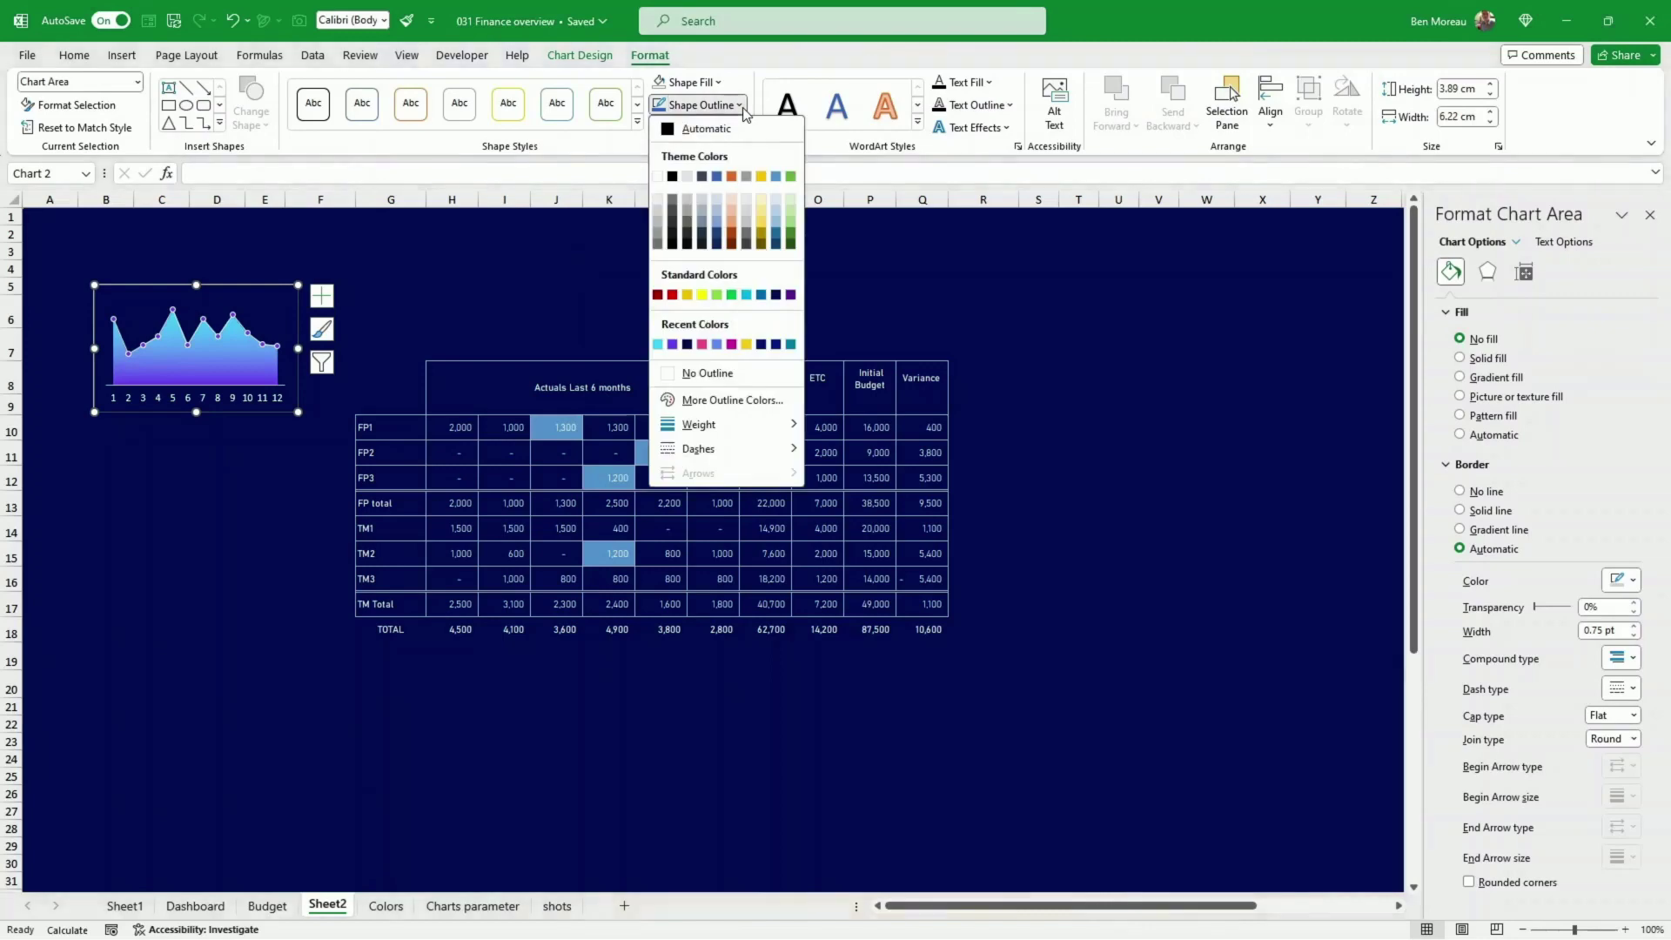
{"action": "left_click", "coordinate": [722, 374]}
{"action": "left_click", "coordinate": [268, 479]}
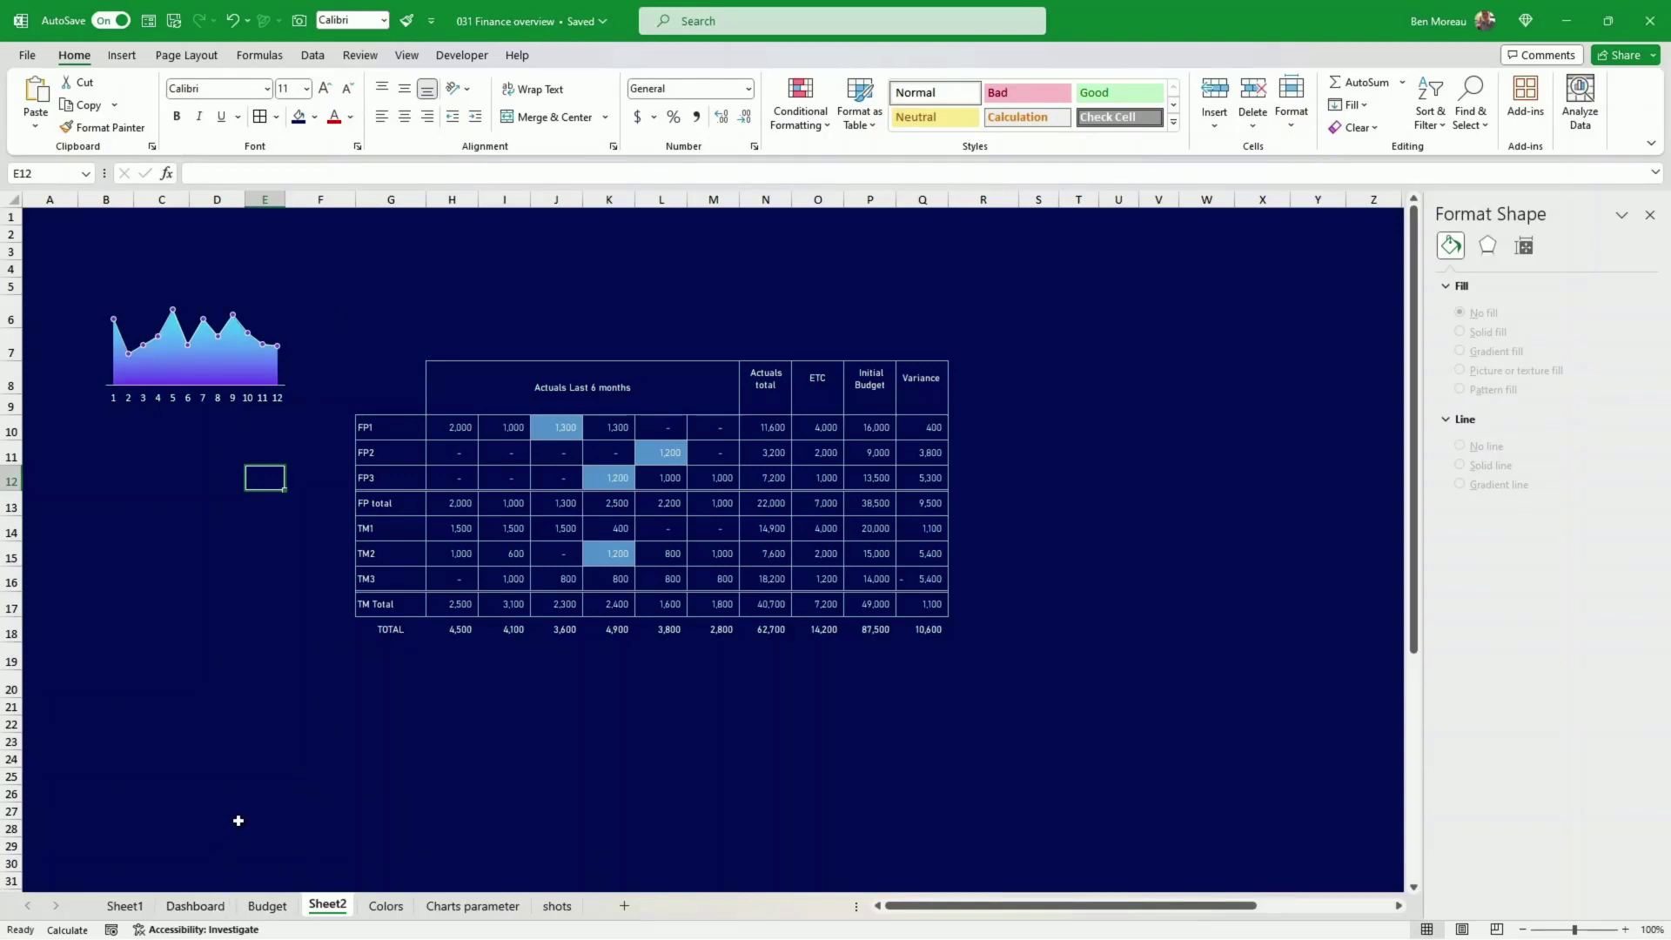
{"action": "left_click", "coordinate": [261, 402]}
{"action": "left_click", "coordinate": [253, 408]}
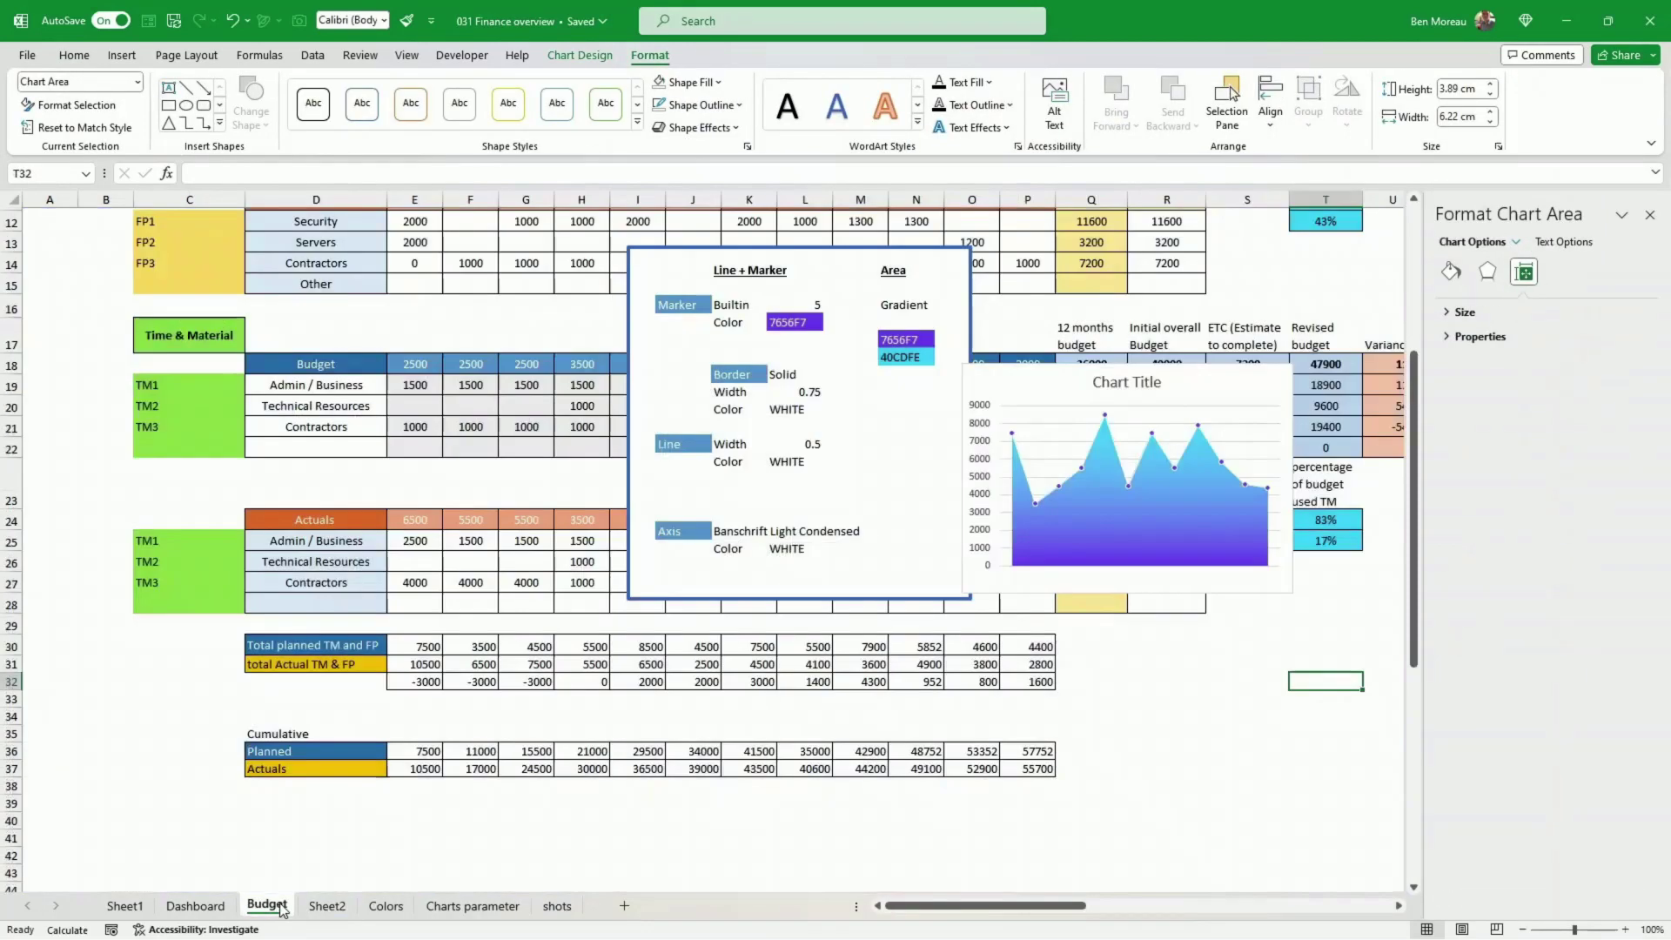
- Duplicate the finished line-and-area chart on the Budget sheet and place the copy below the original
{"action": "left_click", "coordinate": [263, 905]}
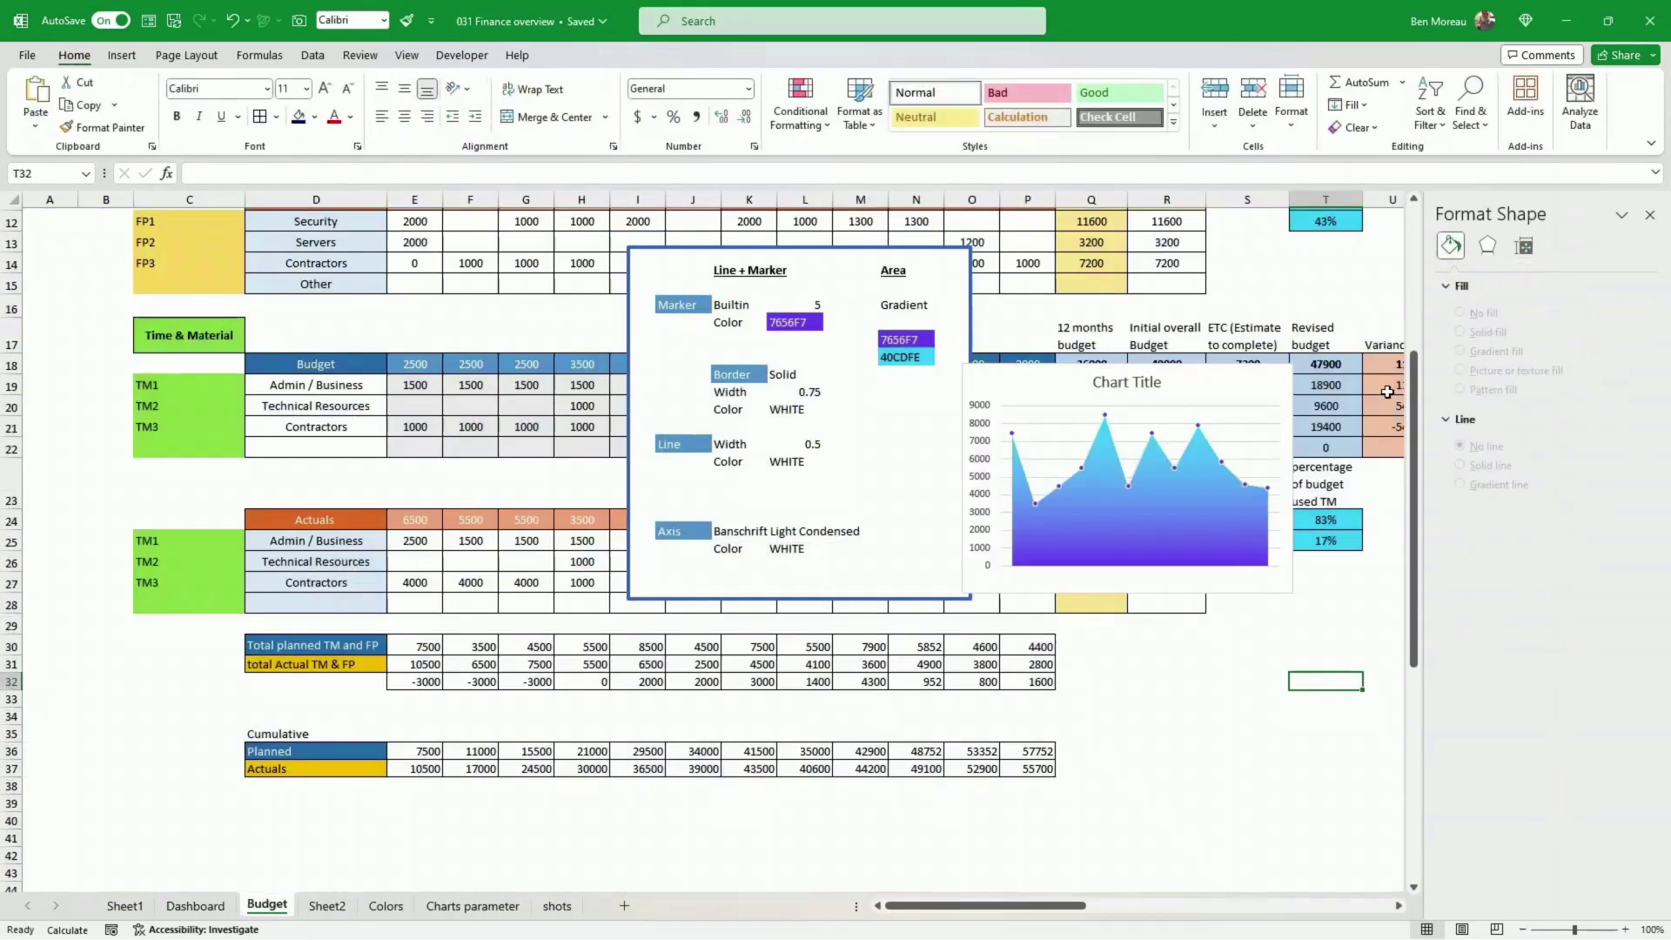
{"action": "left_click", "coordinate": [1181, 597]}
{"action": "key", "text": "ctrl+c"}
{"action": "key", "text": "ctrl+v"}
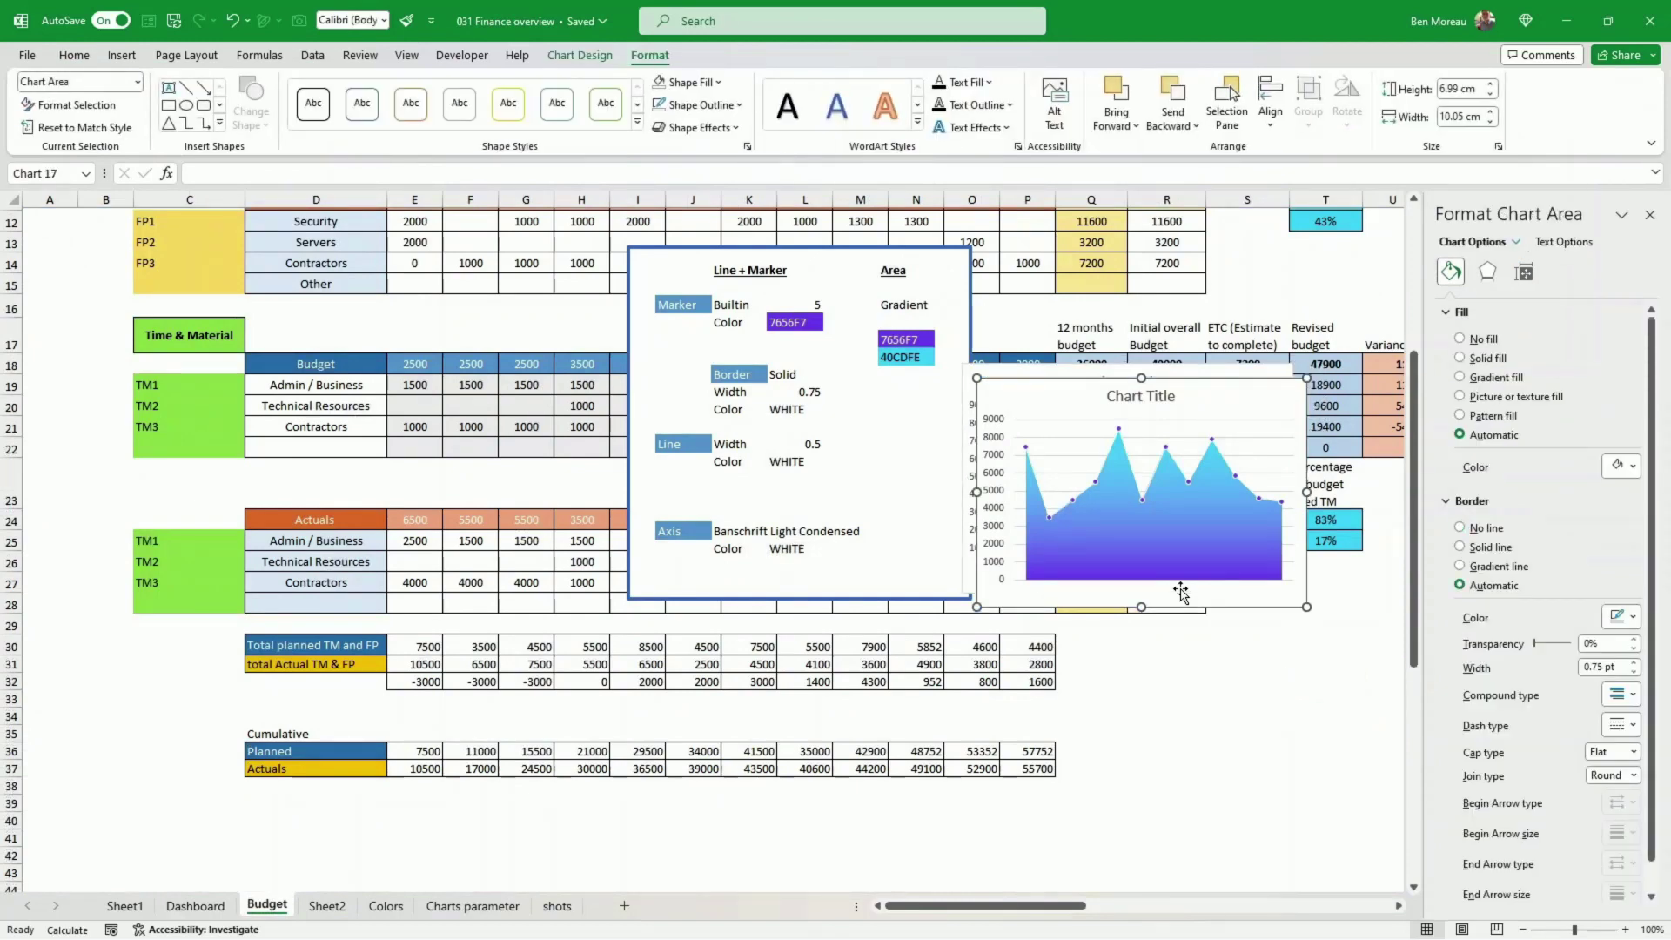
{"action": "left_click_drag", "start_coordinate": [1196, 610], "coordinate": [1202, 708]}
- Shift the copied chart's area and line series to the total Actual TM & FP row, E31:P31
{"action": "left_click", "coordinate": [1178, 630]}
{"action": "left_click_drag", "start_coordinate": [668, 654], "coordinate": [668, 665]}
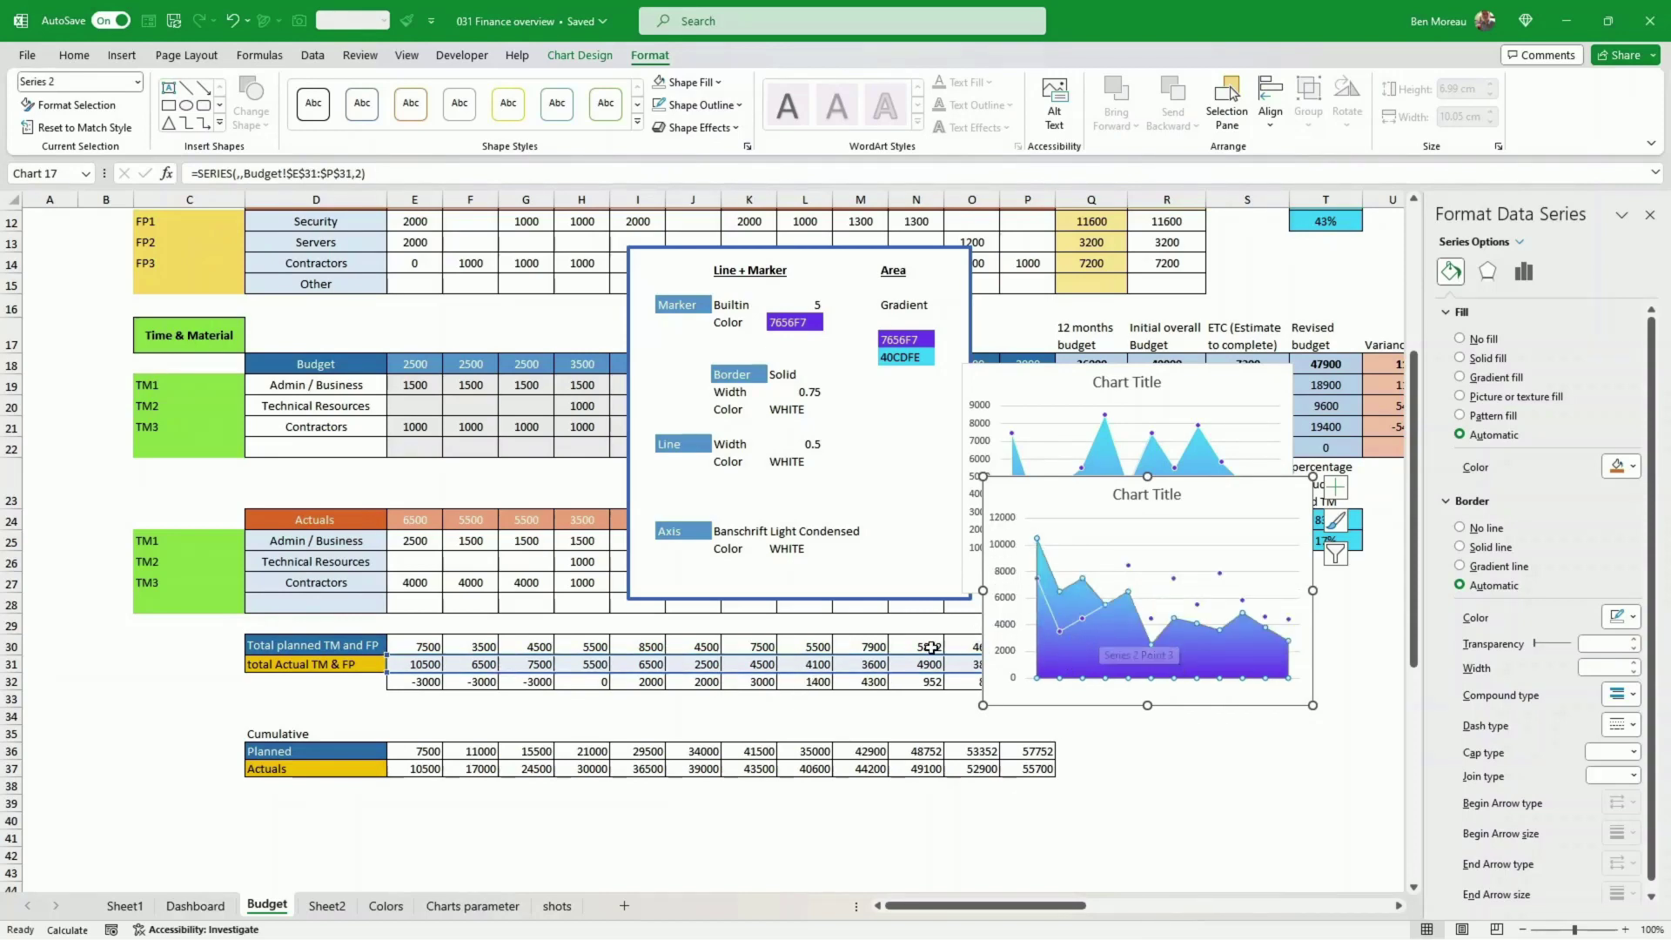
{"action": "left_click", "coordinate": [1129, 566]}
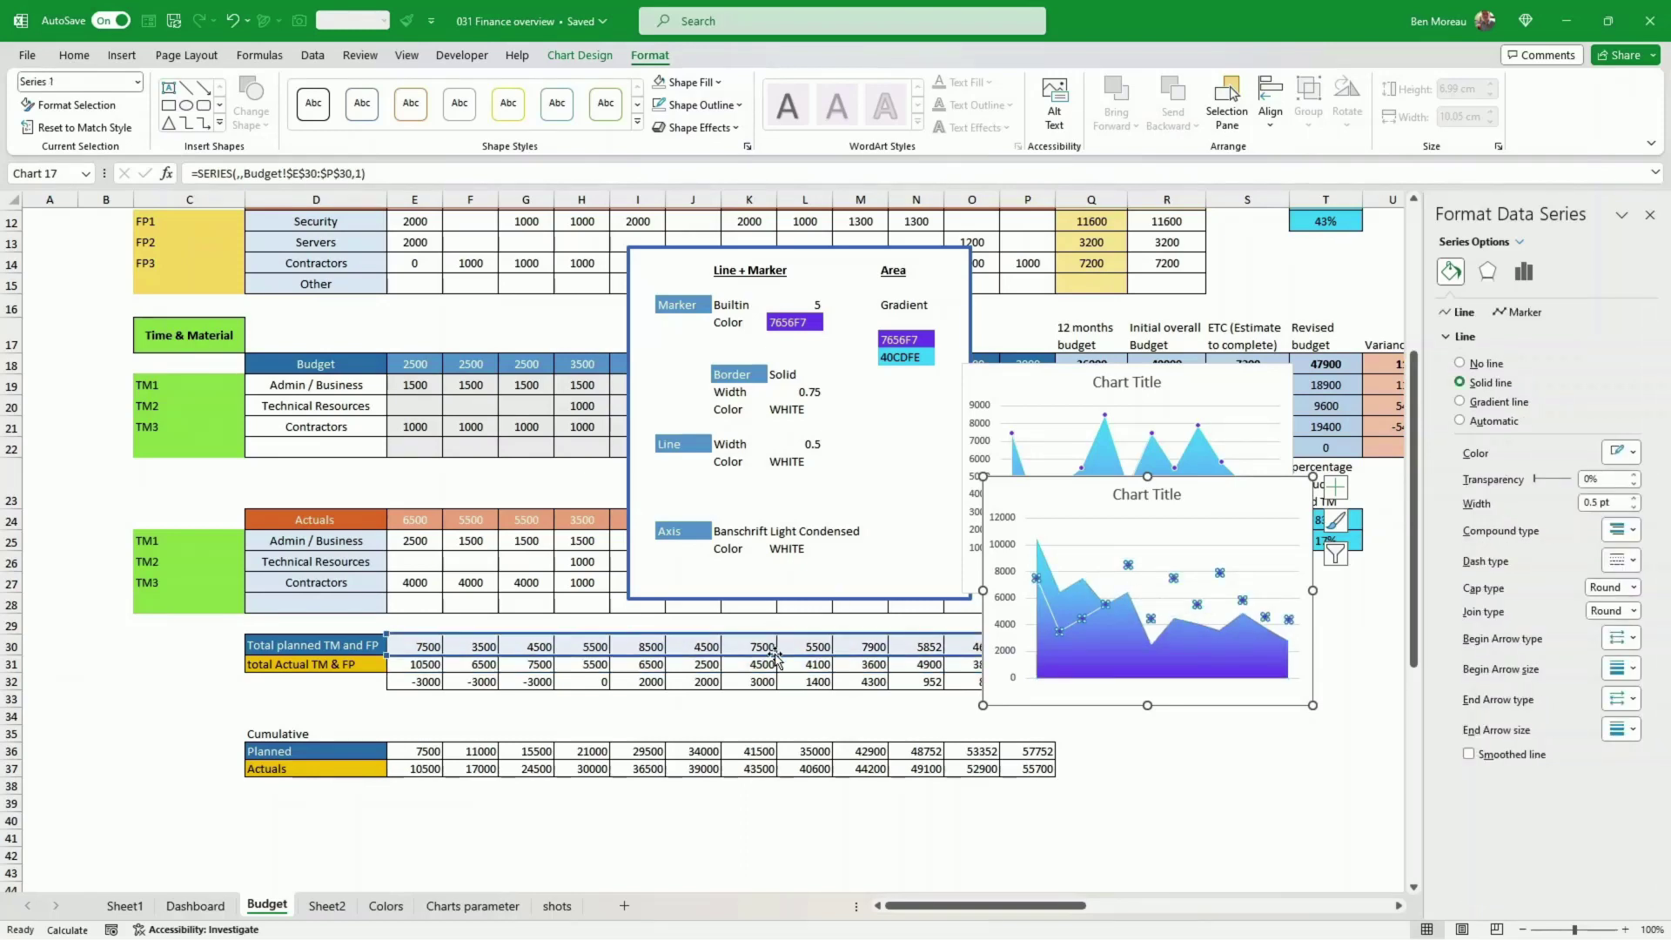
{"action": "left_click_drag", "start_coordinate": [777, 663], "coordinate": [777, 681]}
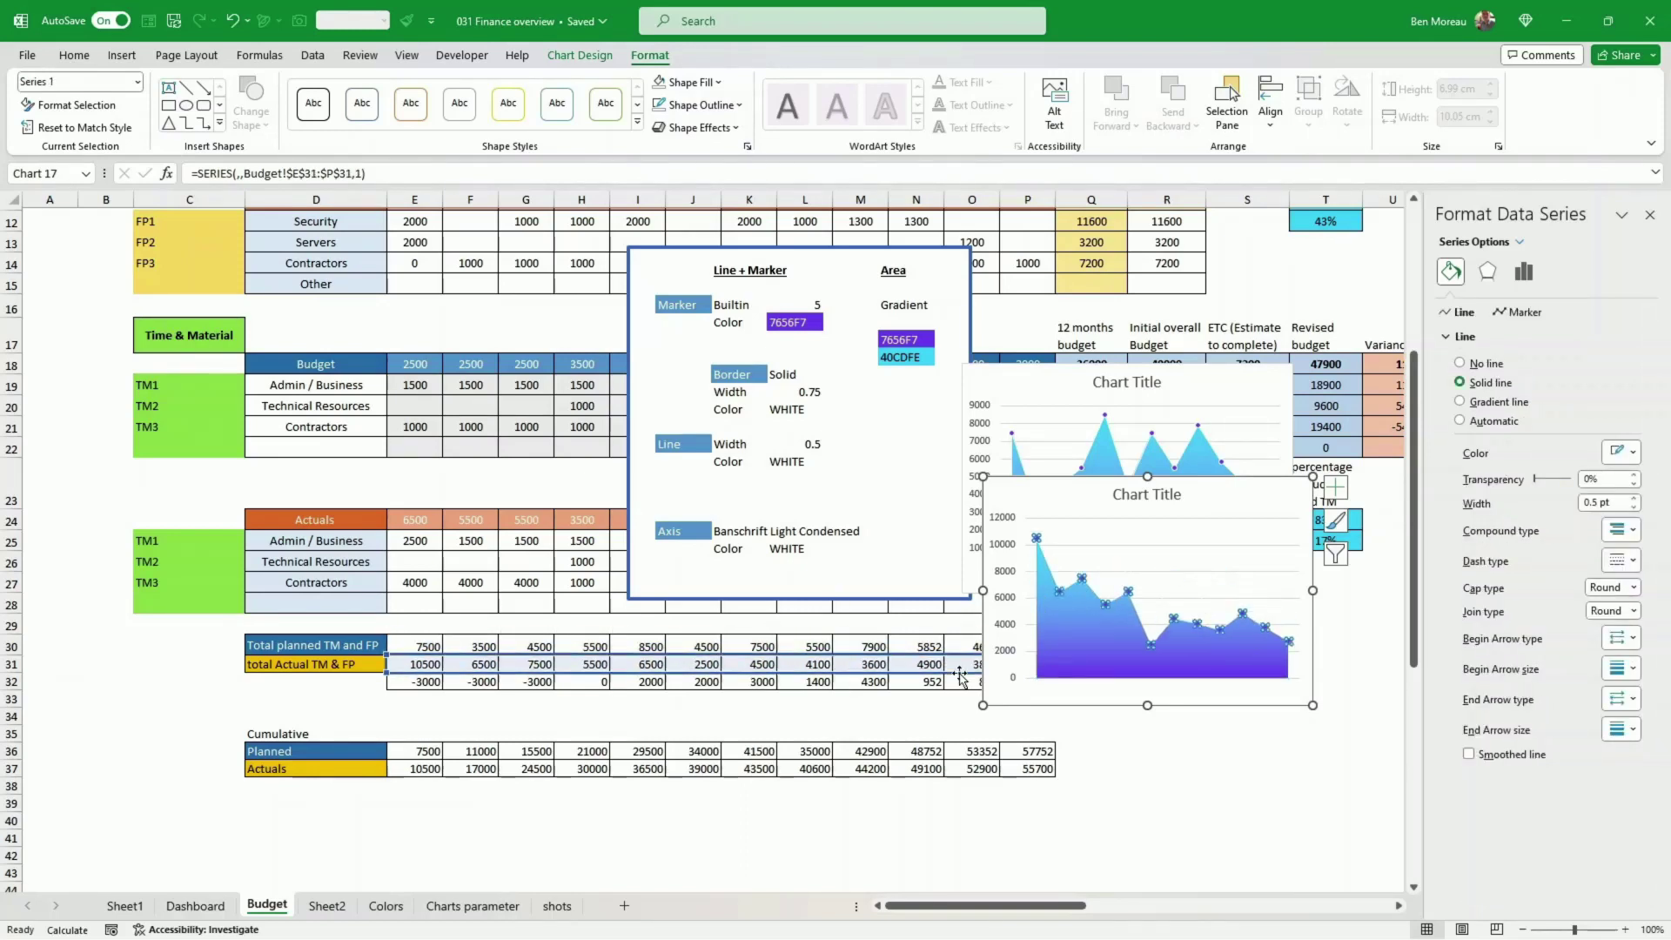
{"action": "left_click", "coordinate": [1070, 653]}
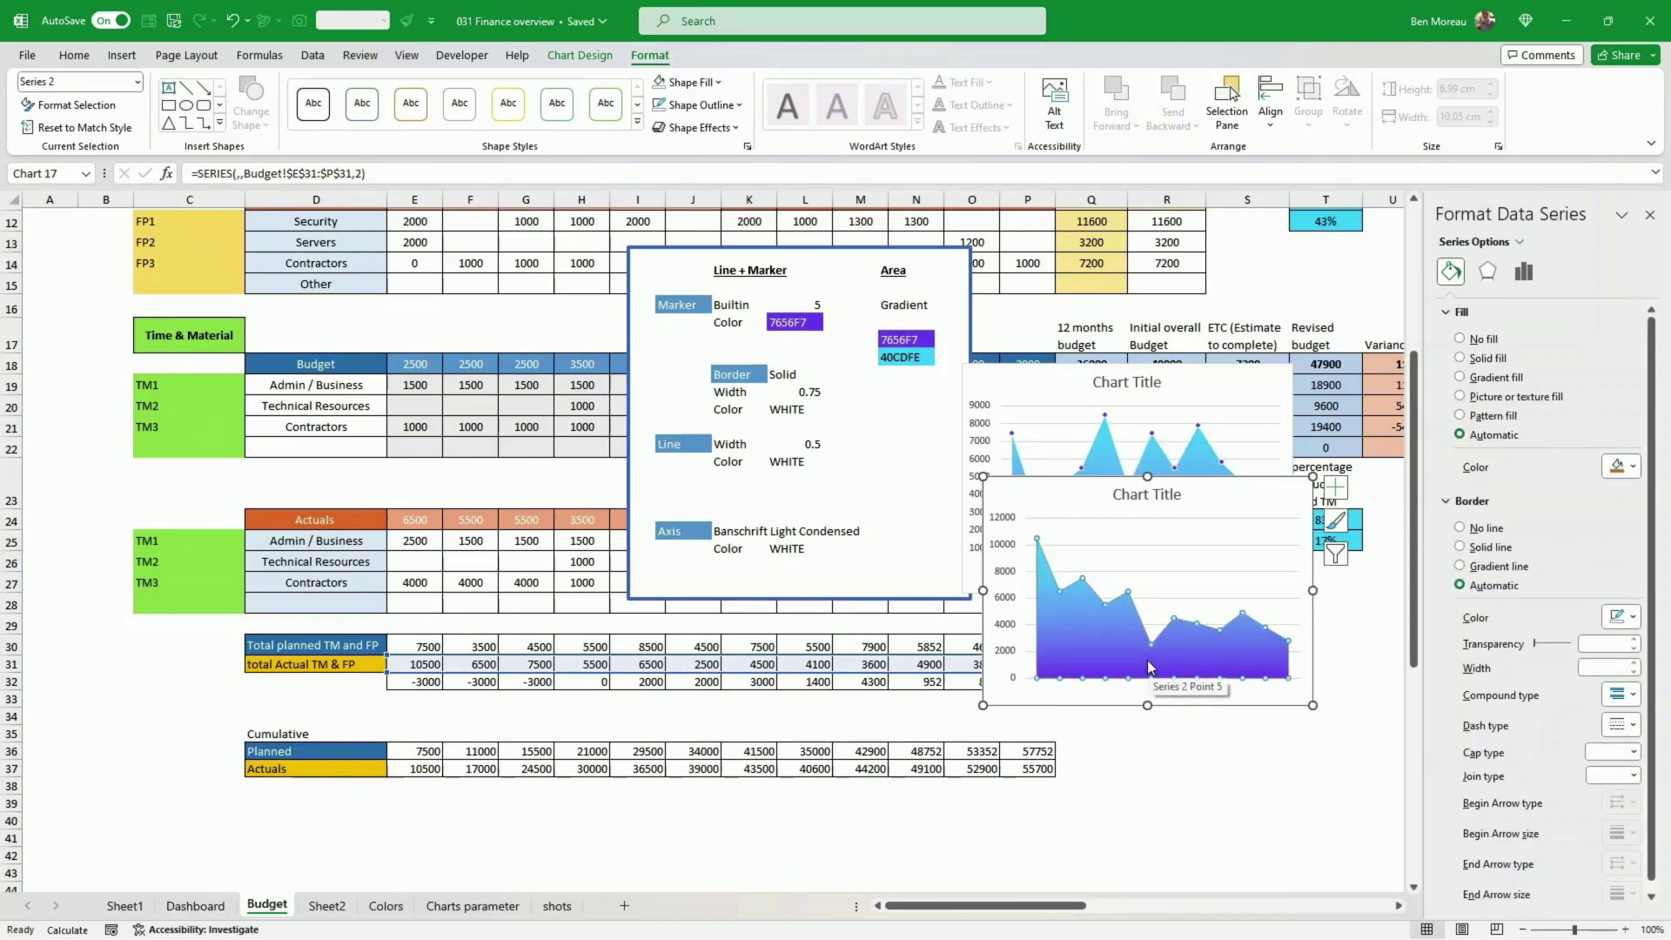
- Examine the advanced chart options controlling whether properties follow chart data points, for new workbooks and the current workbook
{"action": "key", "text": "alt+f"}
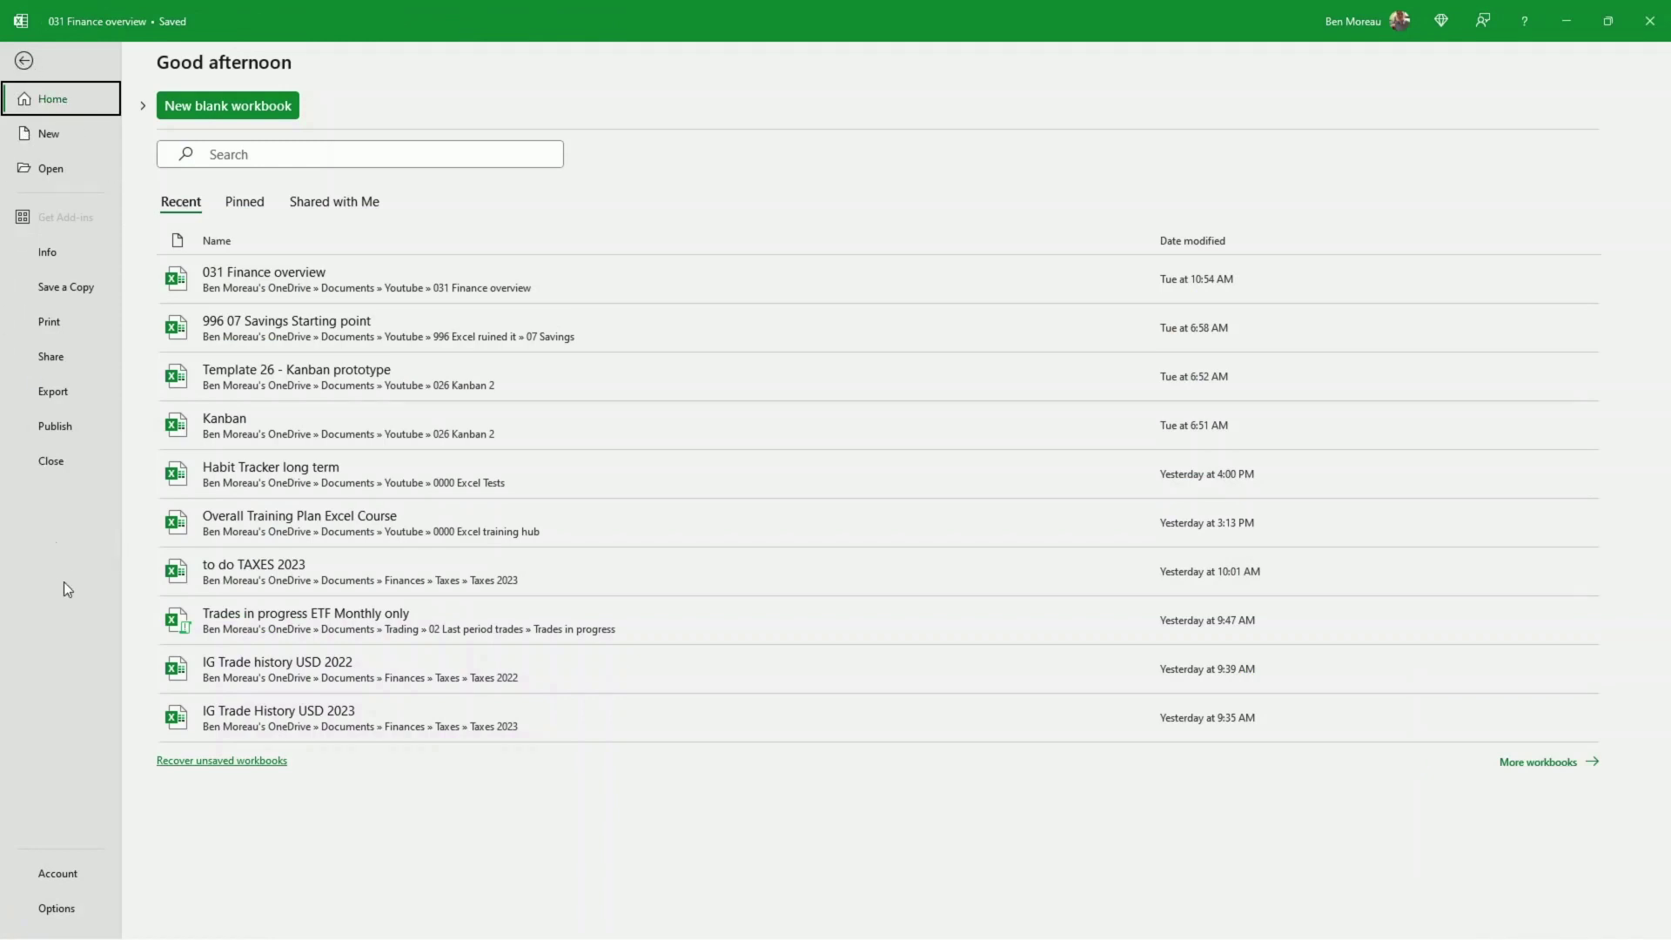
{"action": "left_click", "coordinate": [58, 909]}
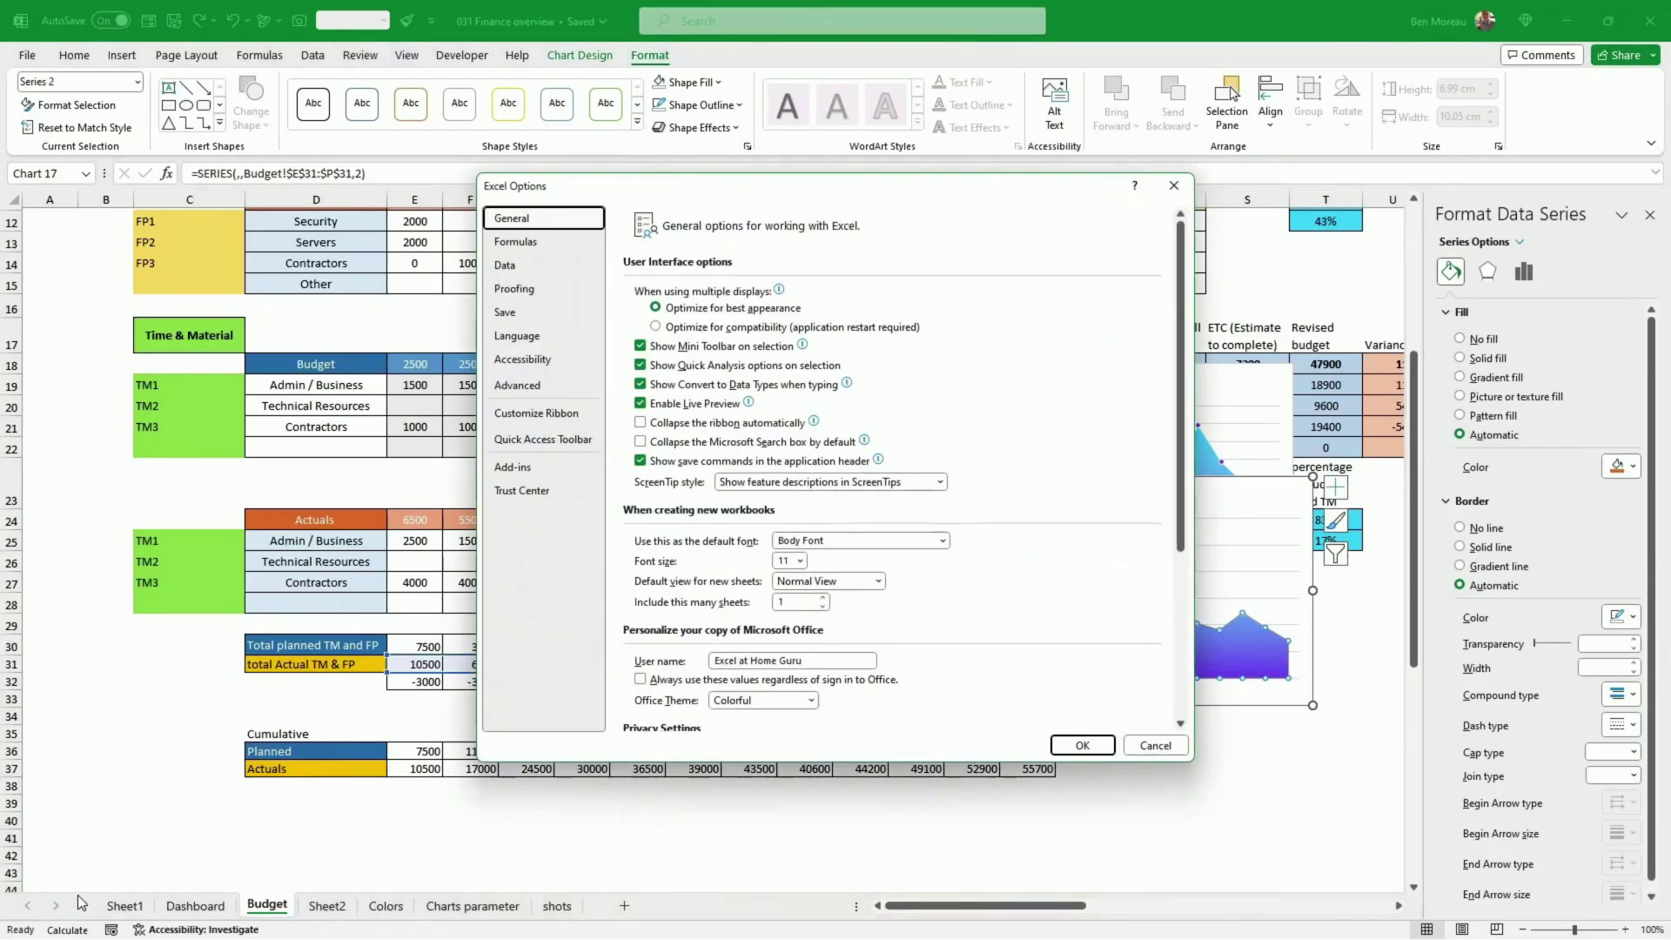
{"action": "left_click", "coordinate": [534, 385]}
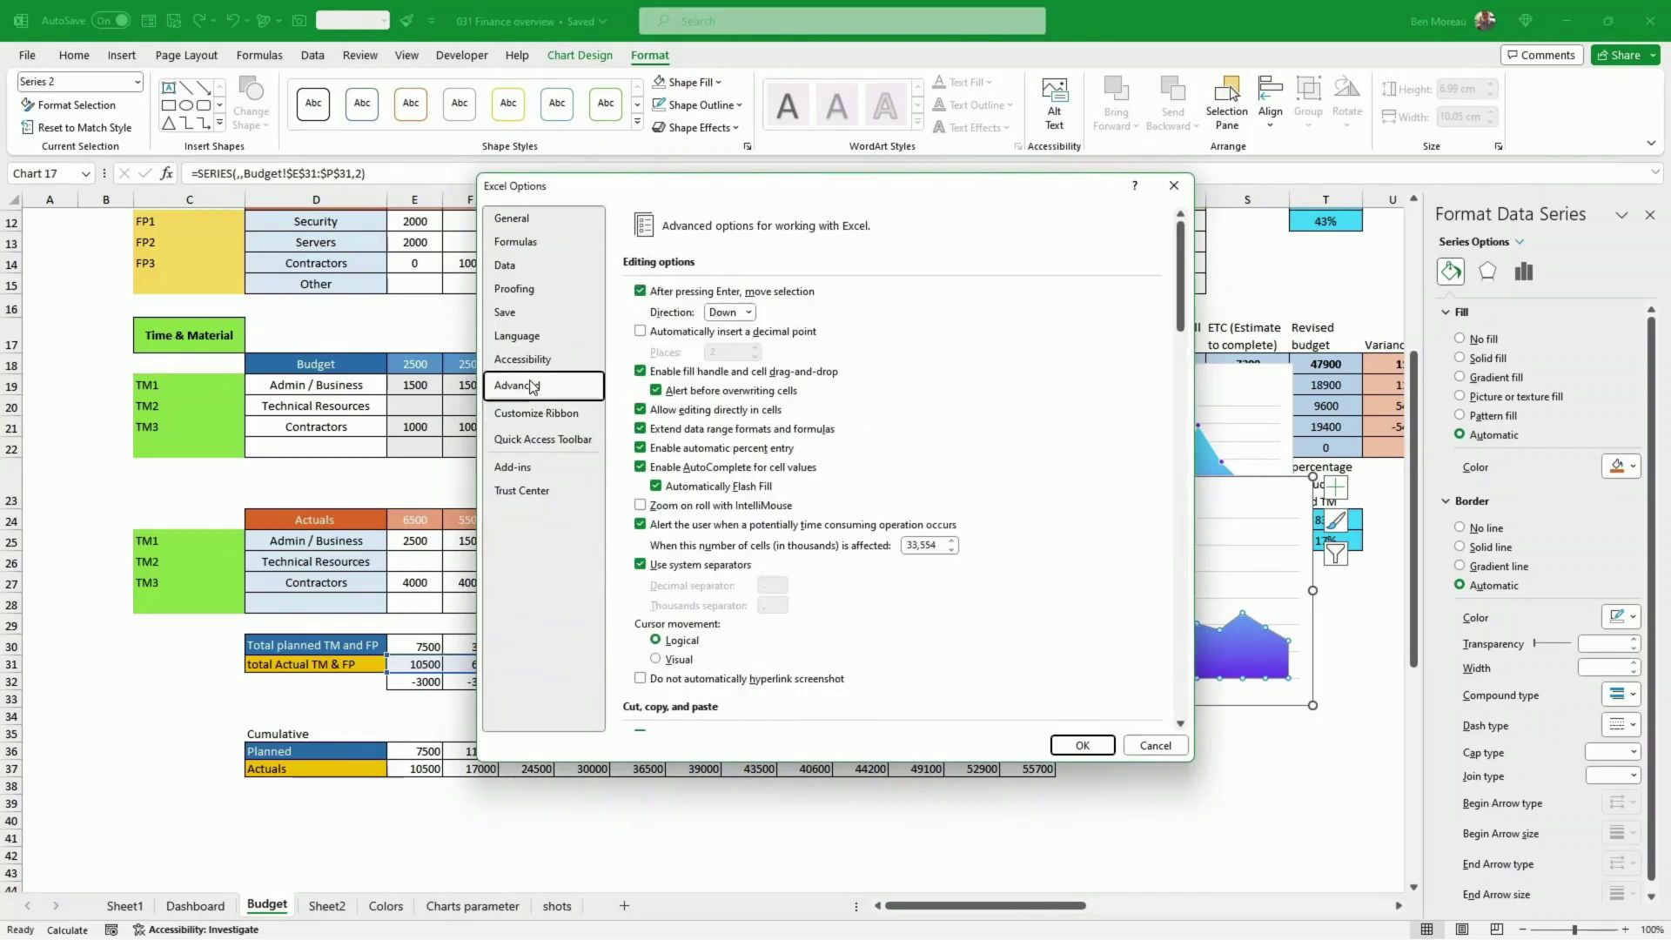
{"action": "scroll", "coordinate": [748, 414], "scroll_direction": "down", "scroll_amount": 10}
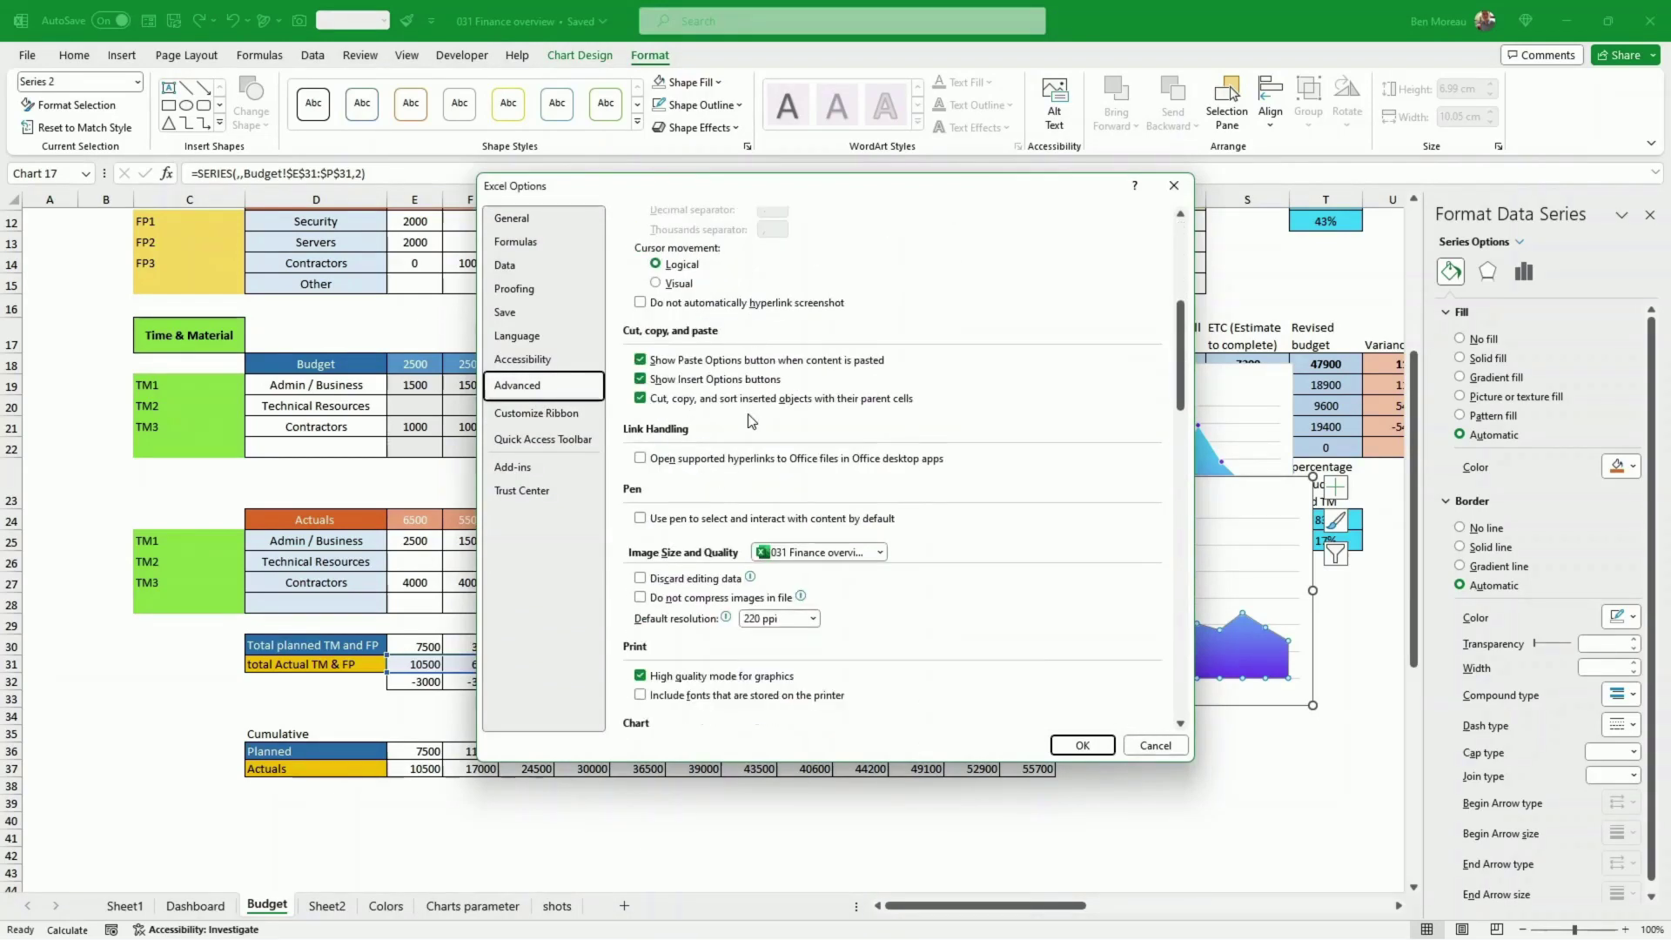
{"action": "scroll", "coordinate": [748, 419], "scroll_direction": "down", "scroll_amount": 3}
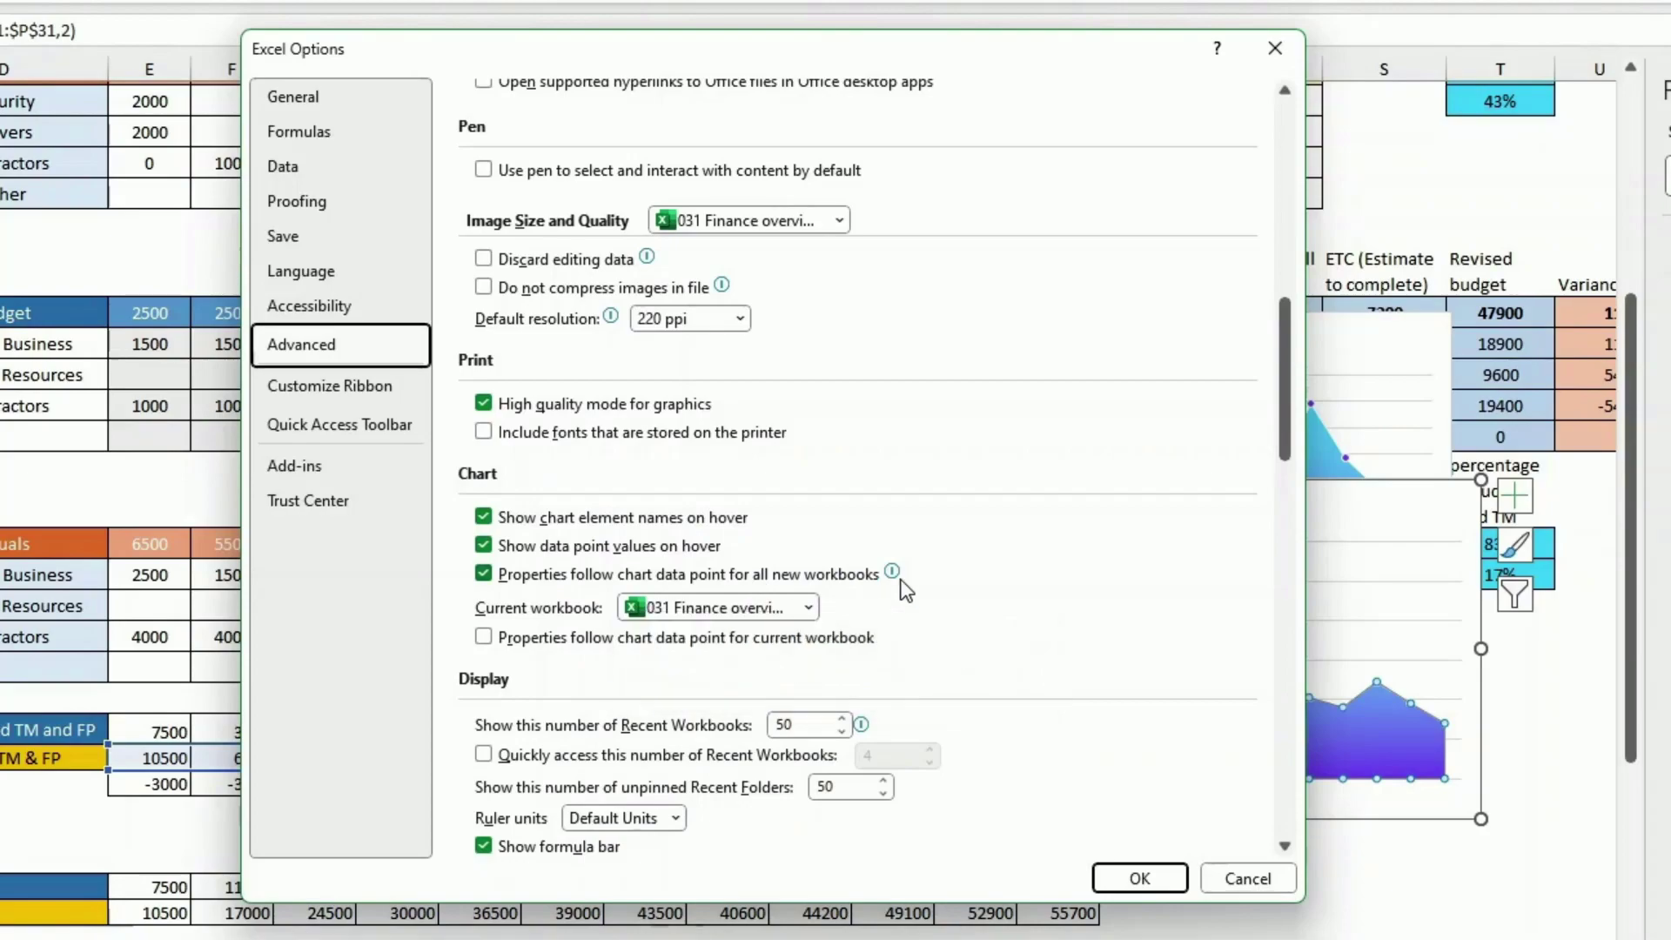
{"action": "left_click", "coordinate": [1140, 877]}
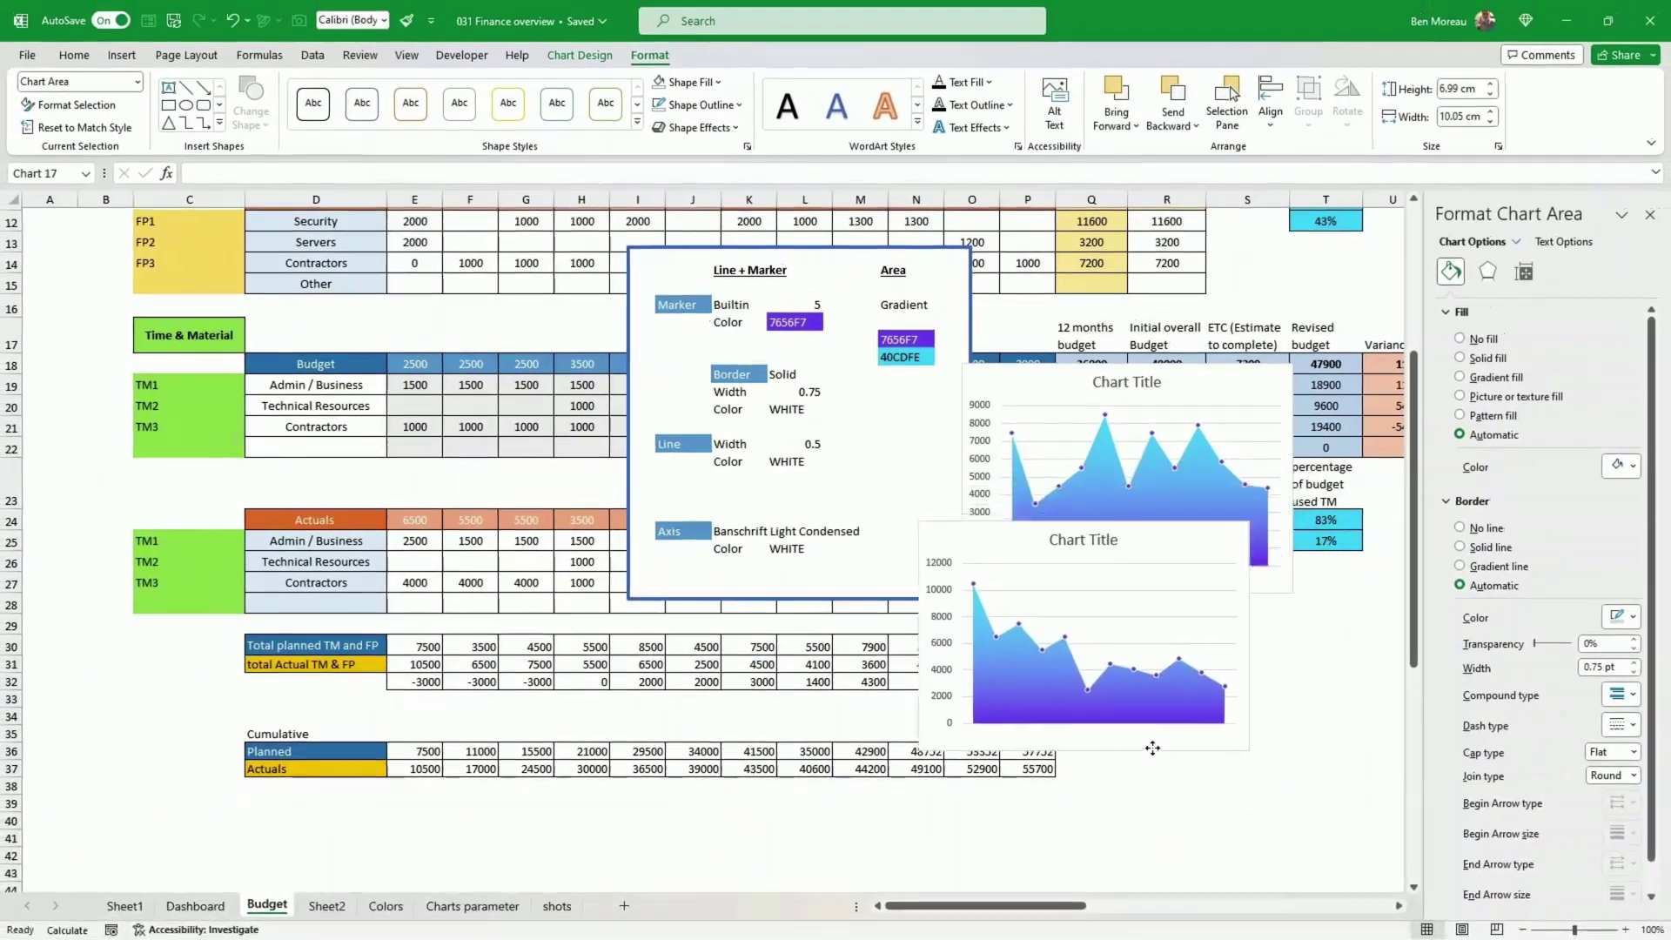
- Move the actuals chart just below the planned chart and place the magenta-and-yellow style reference picture beside it
{"action": "left_click_drag", "start_coordinate": [1184, 799], "coordinate": [1070, 834]}
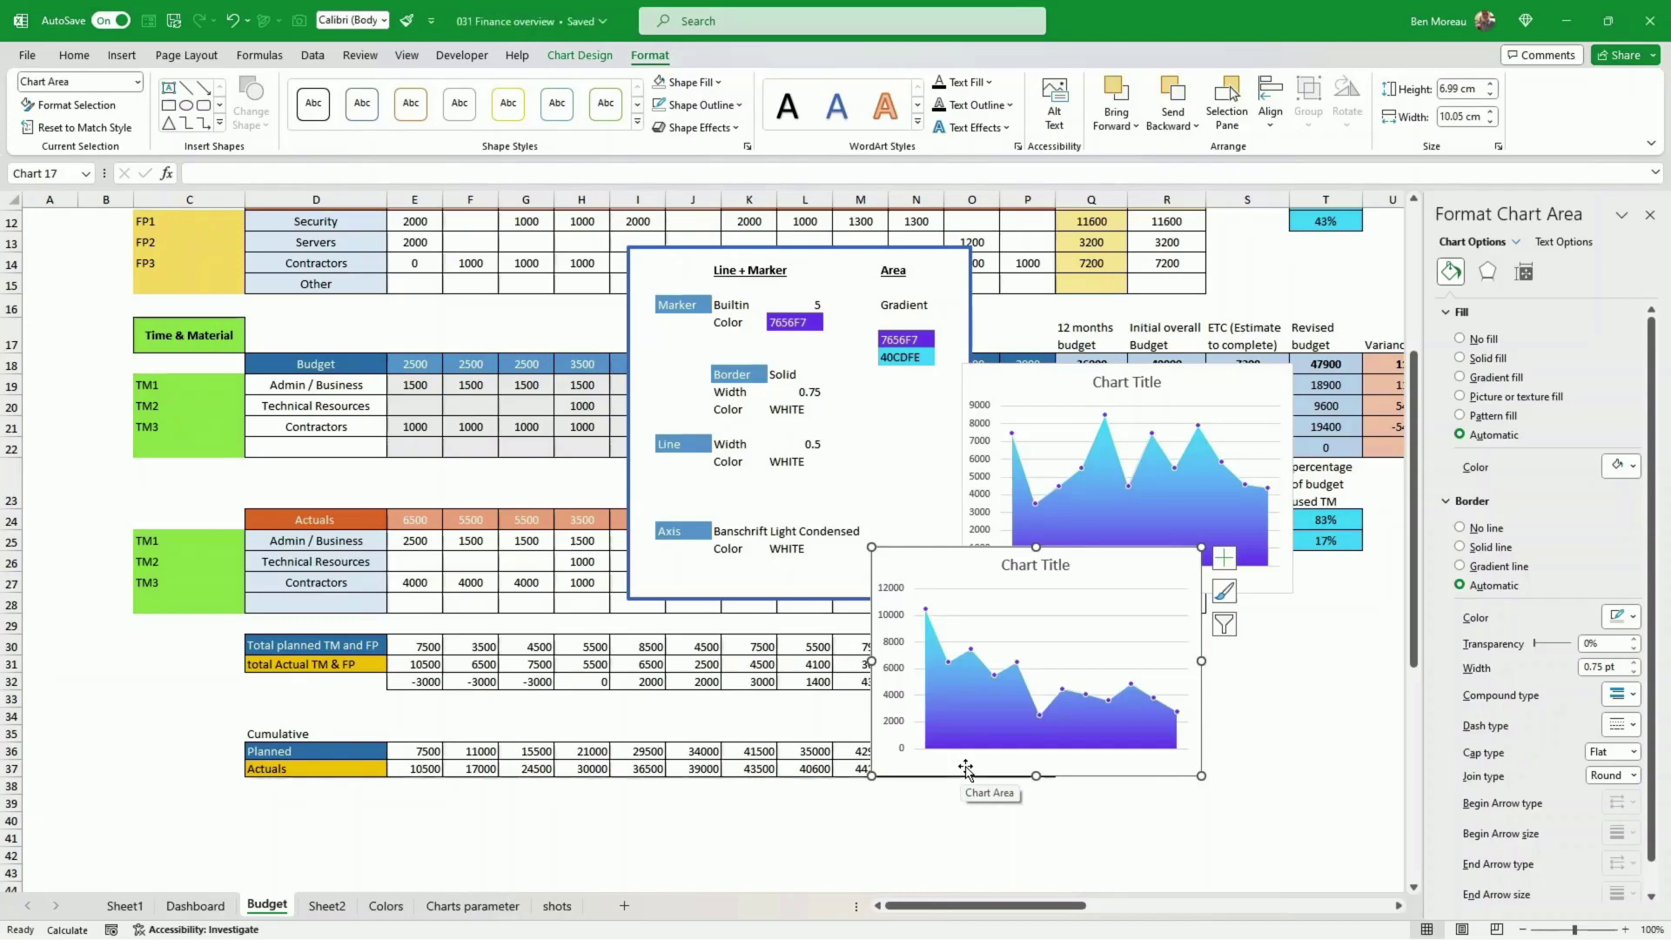
{"action": "left_click_drag", "start_coordinate": [966, 768], "coordinate": [1034, 760]}
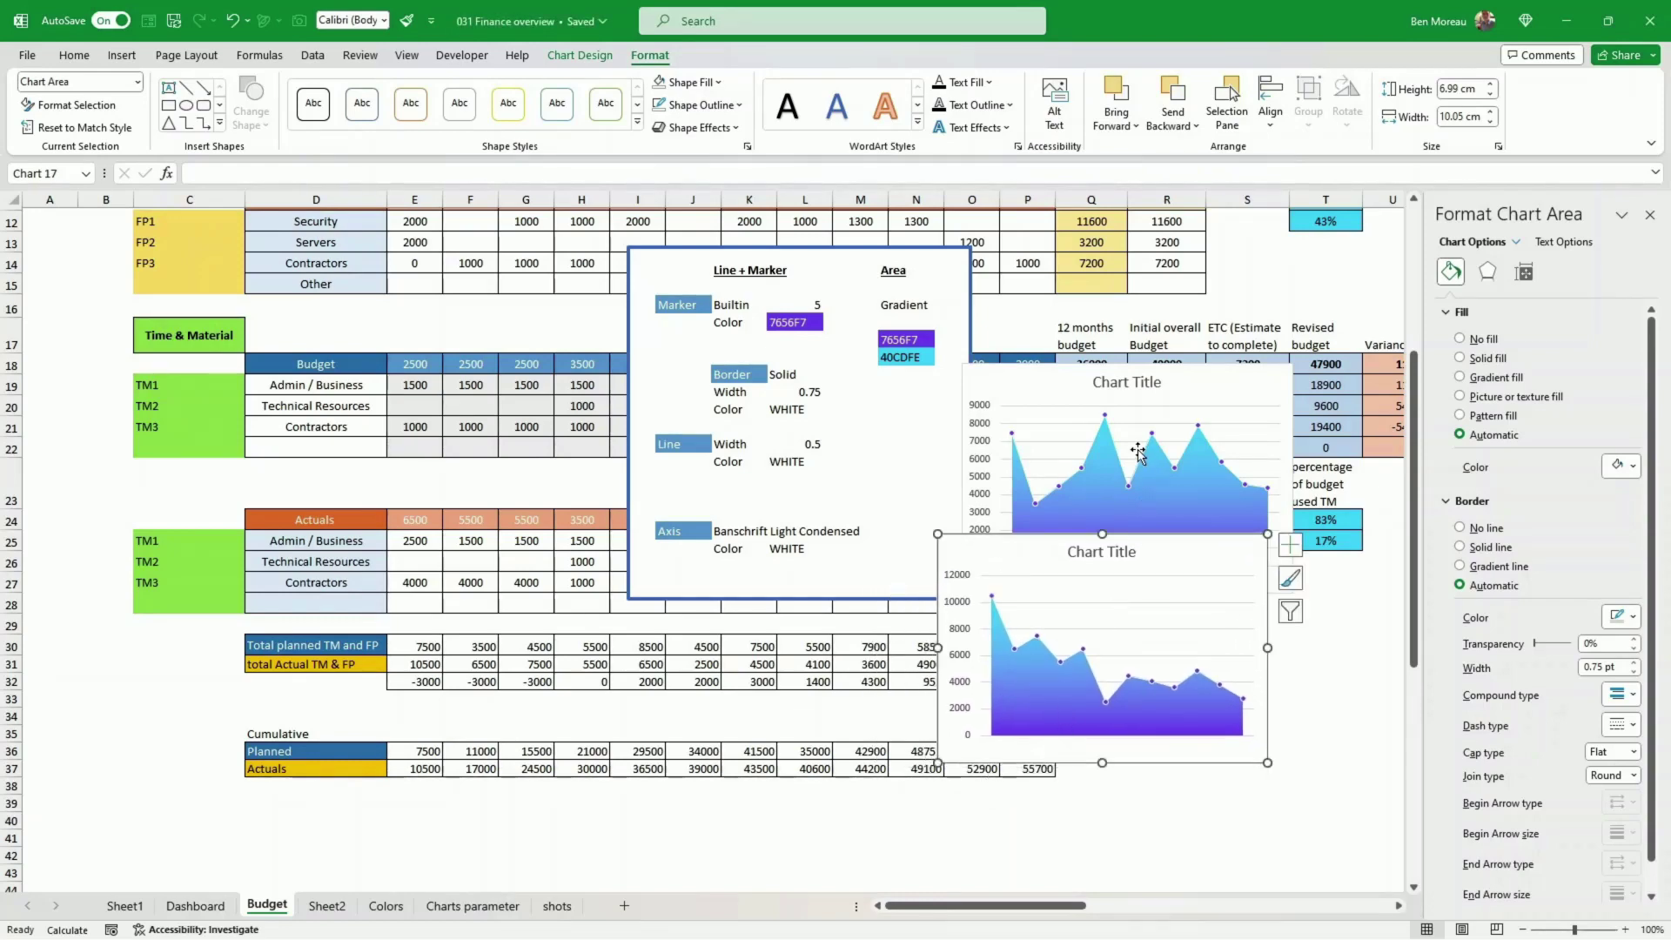
{"action": "left_click", "coordinate": [1087, 687]}
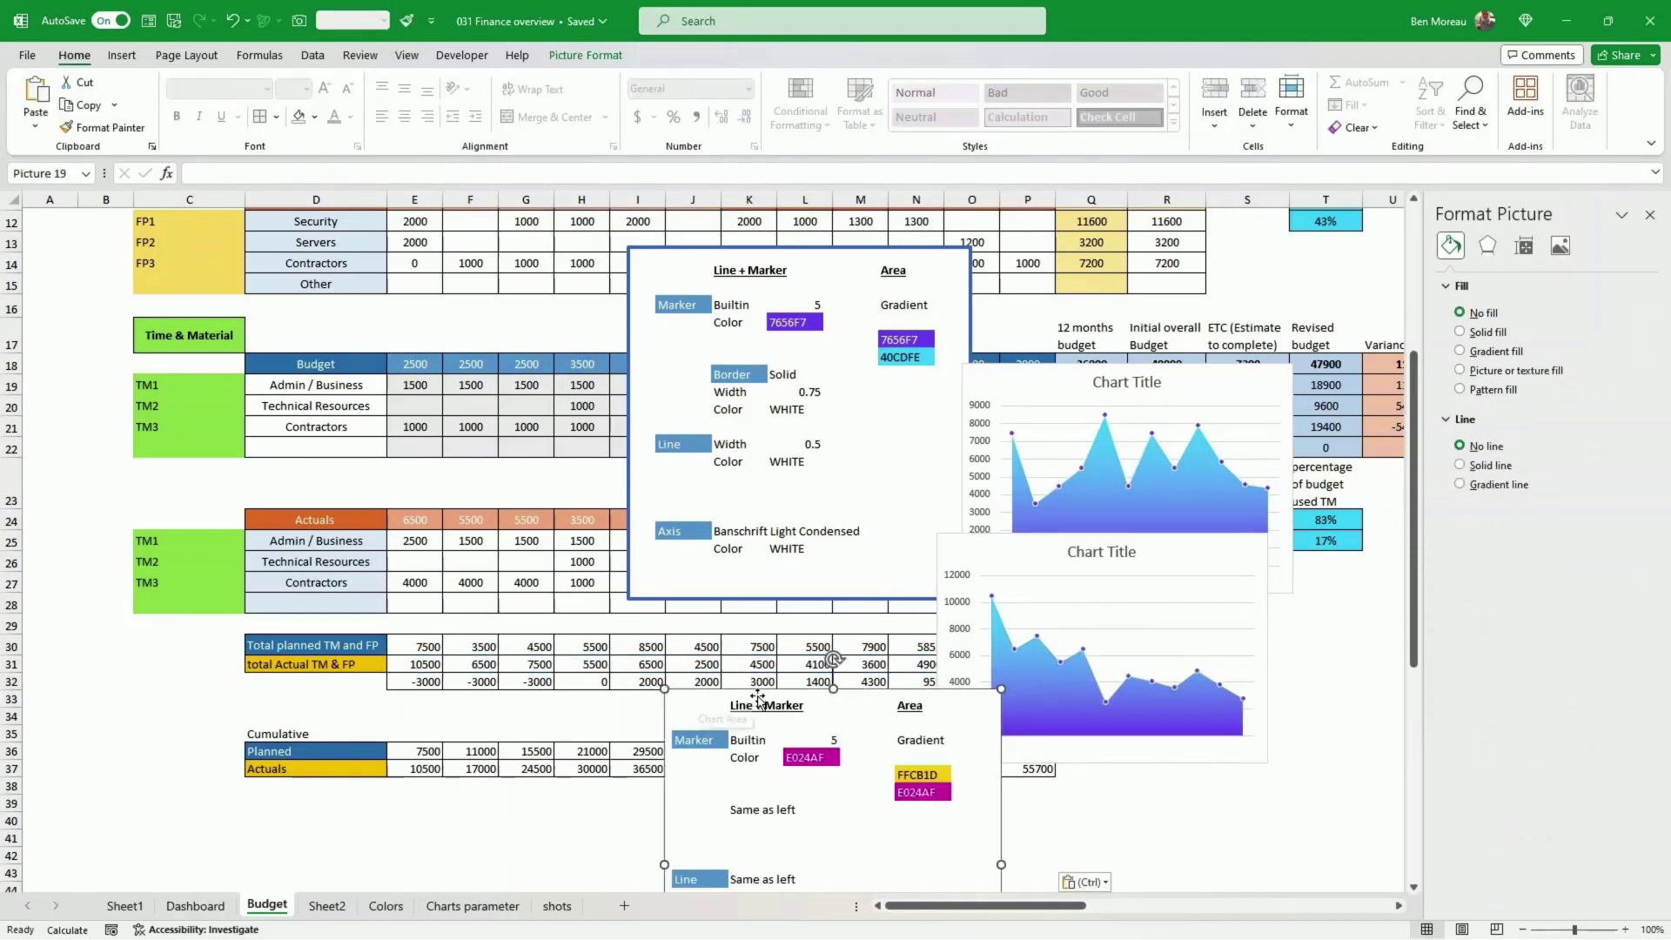
{"action": "left_click_drag", "start_coordinate": [756, 699], "coordinate": [626, 544]}
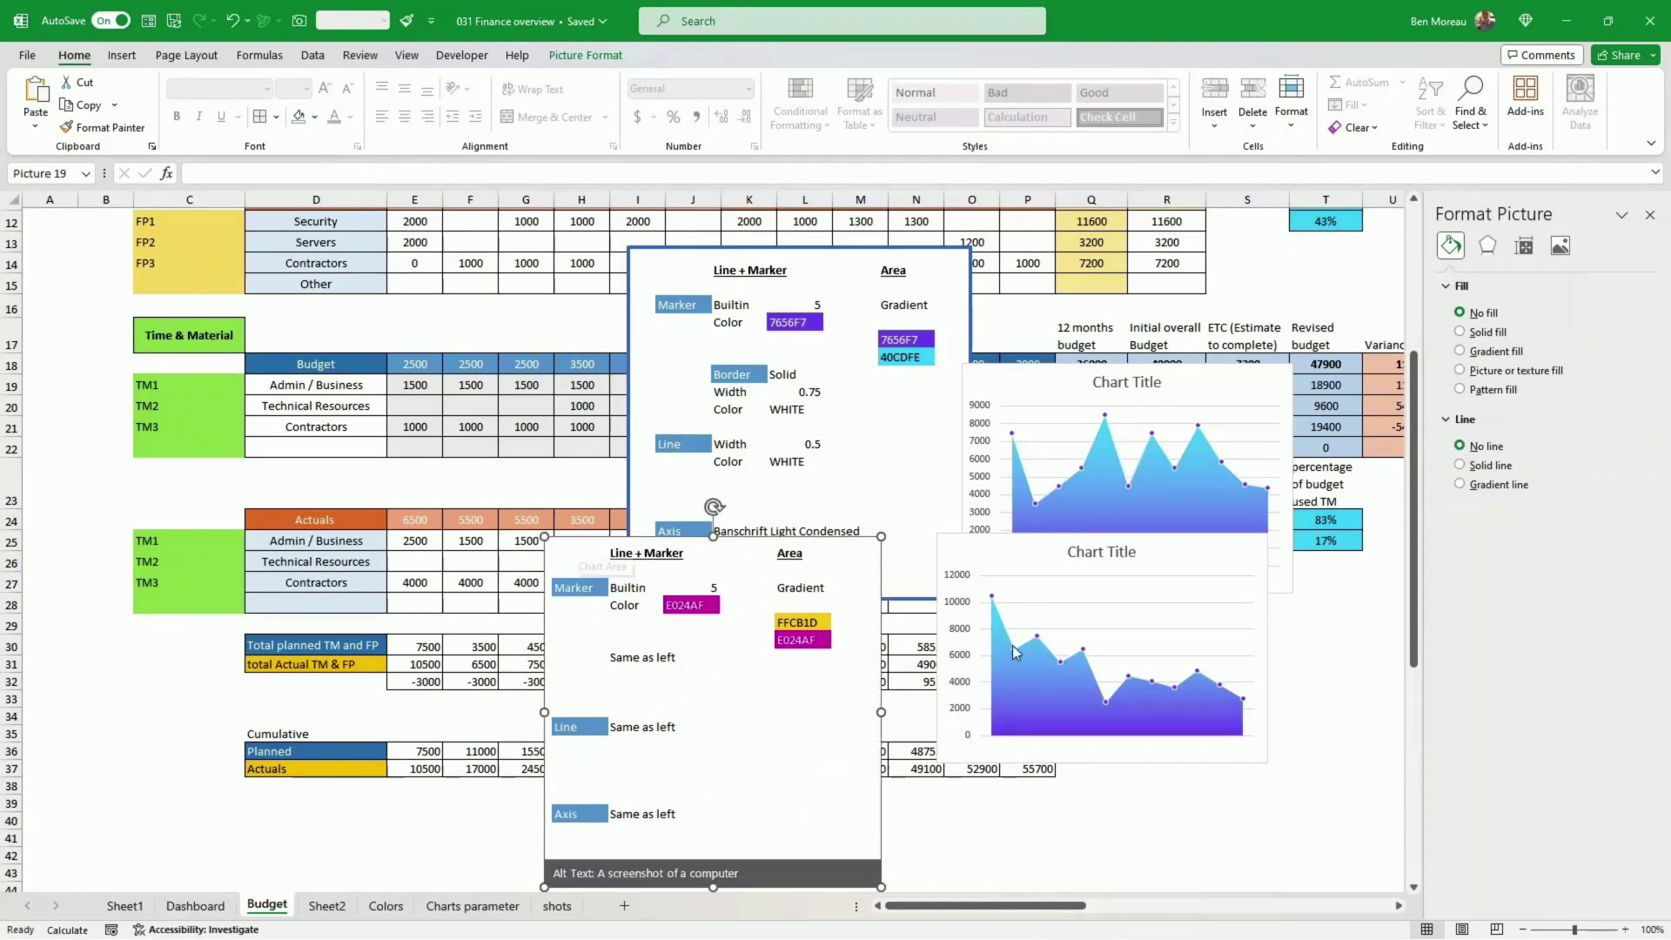
- Change the marker fill of the actuals chart's line series to the recent magenta colour, E024AF
{"action": "left_click", "coordinate": [1088, 654]}
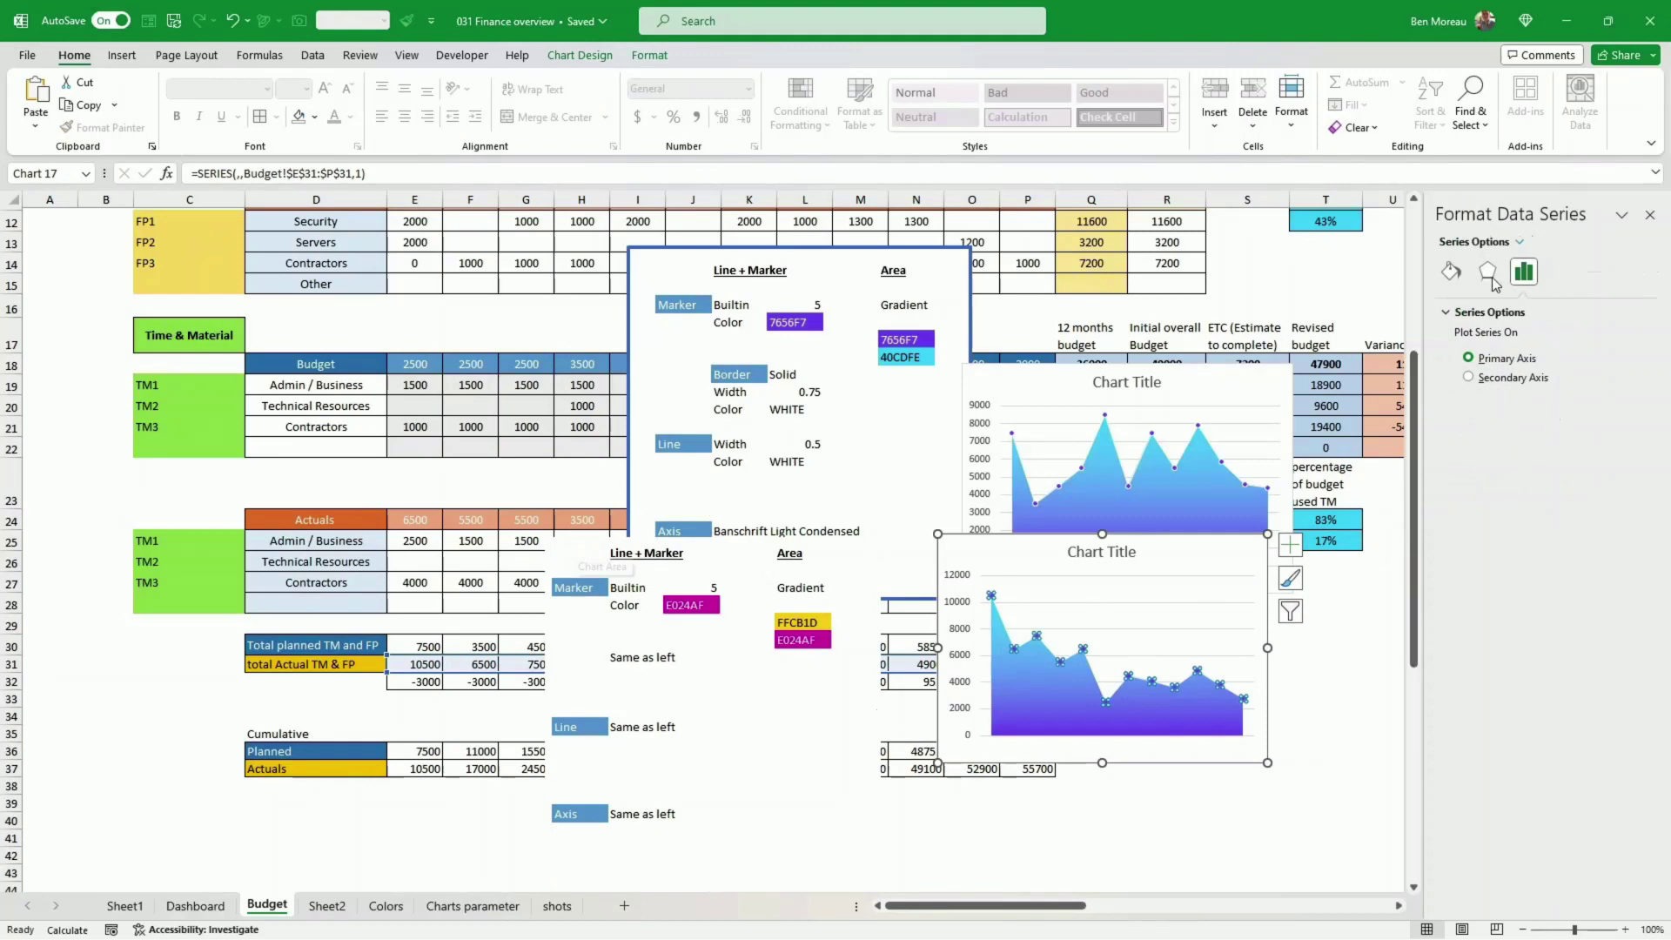
{"action": "left_click", "coordinate": [1450, 272]}
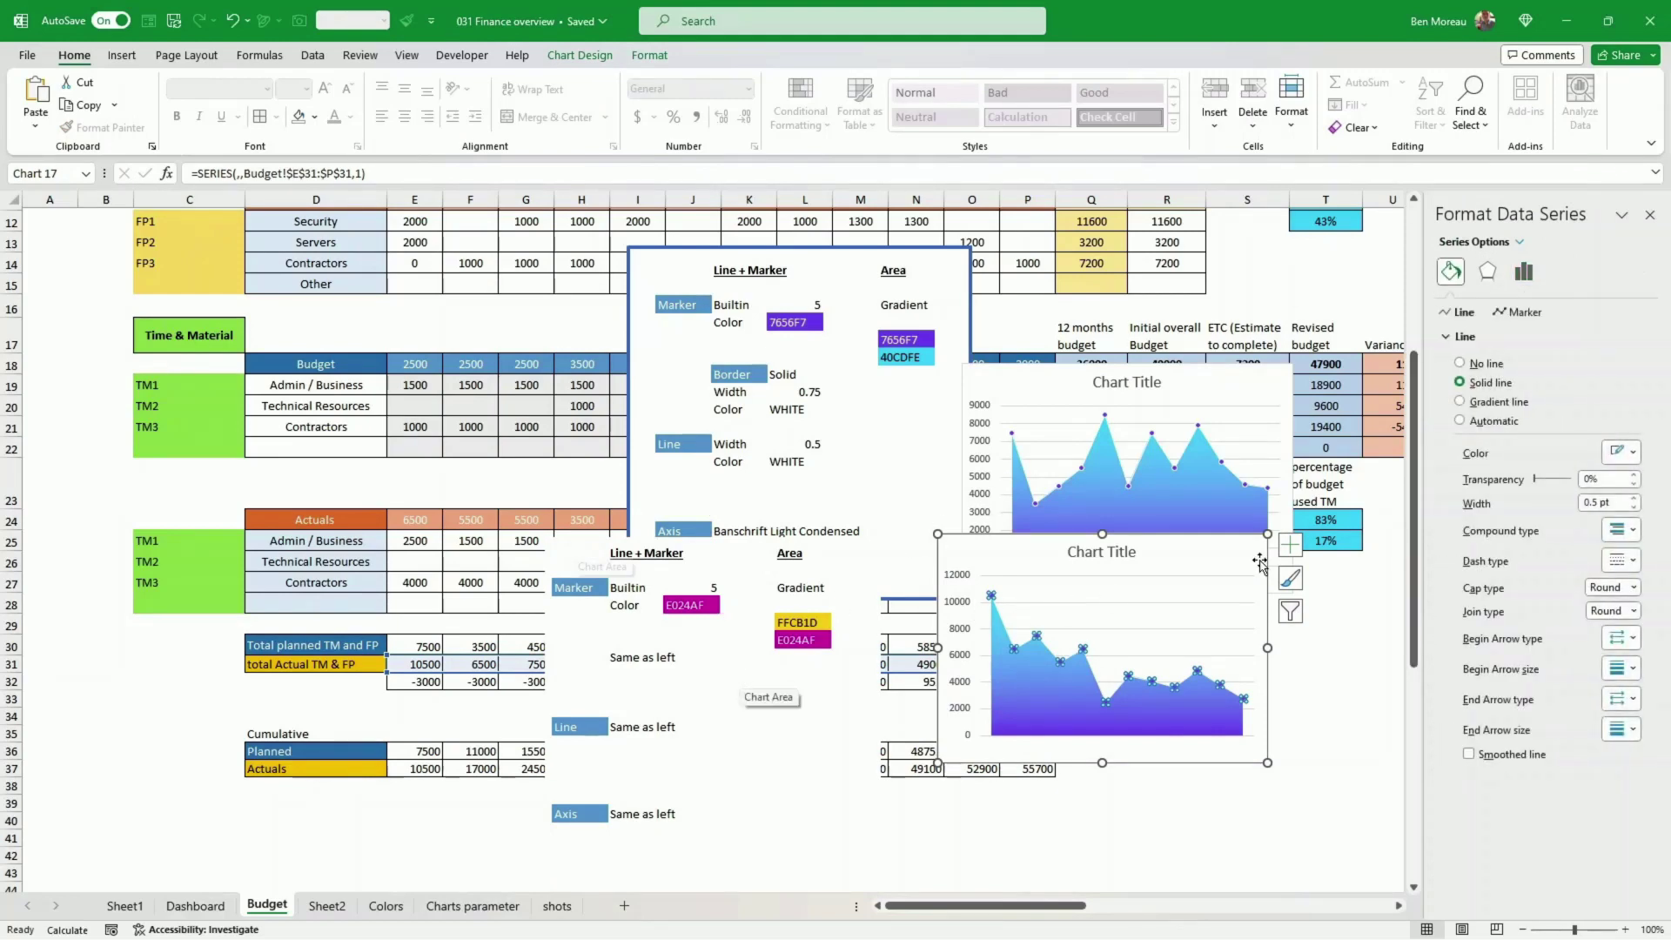
{"action": "left_click", "coordinate": [1524, 312]}
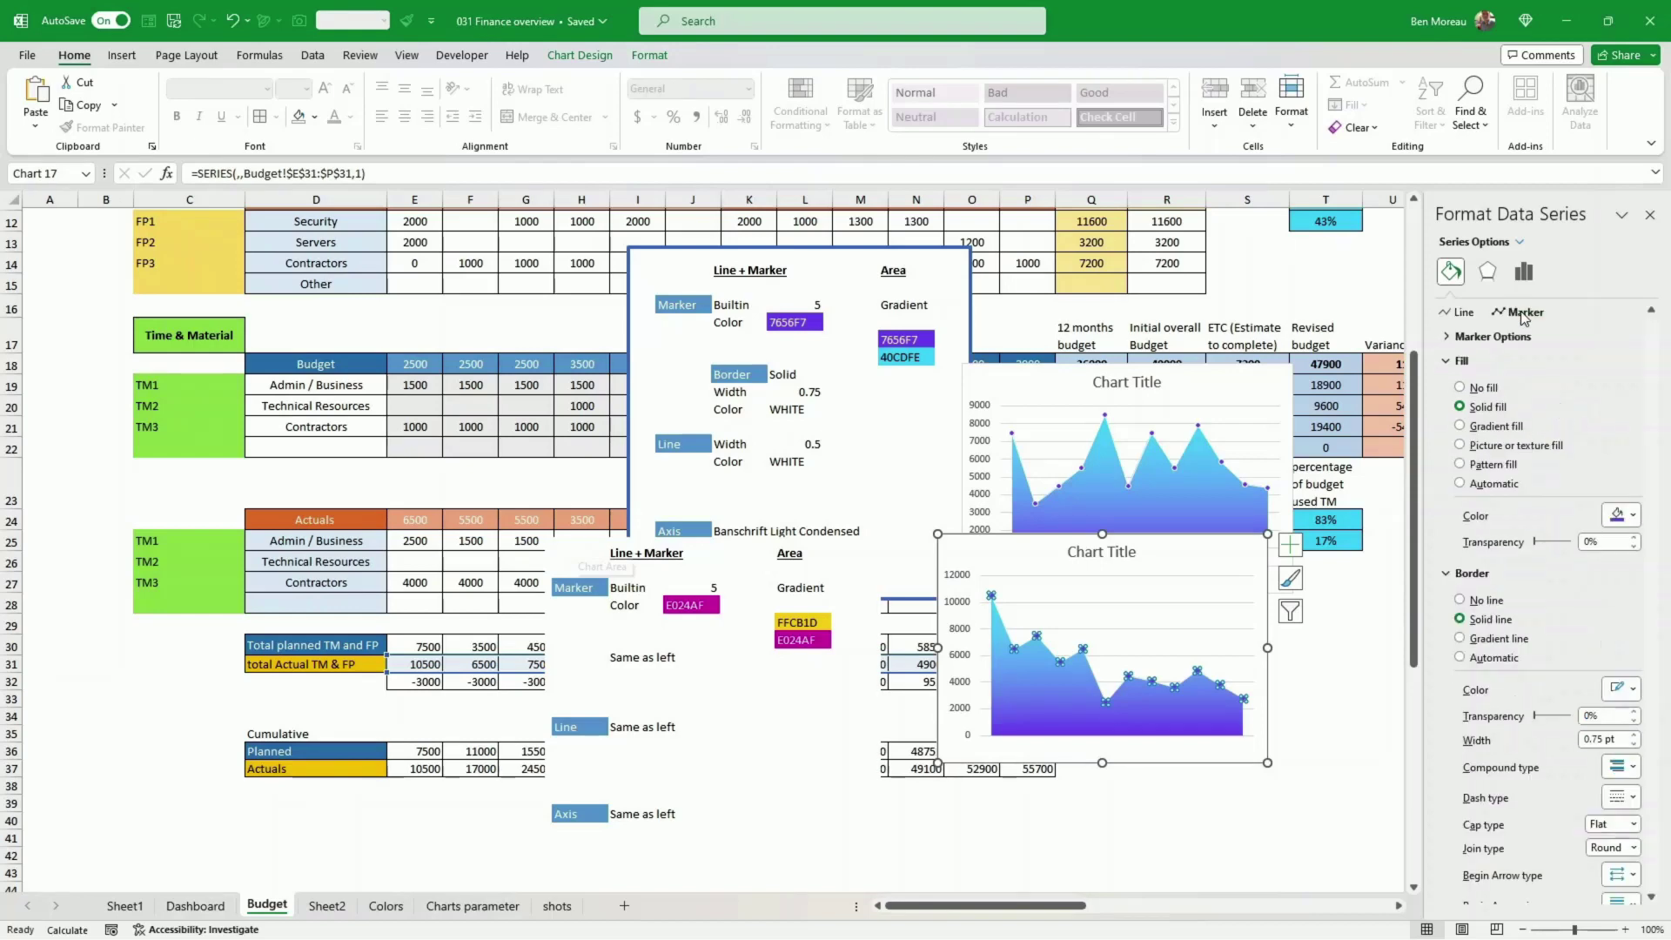
{"action": "left_click", "coordinate": [1480, 337]}
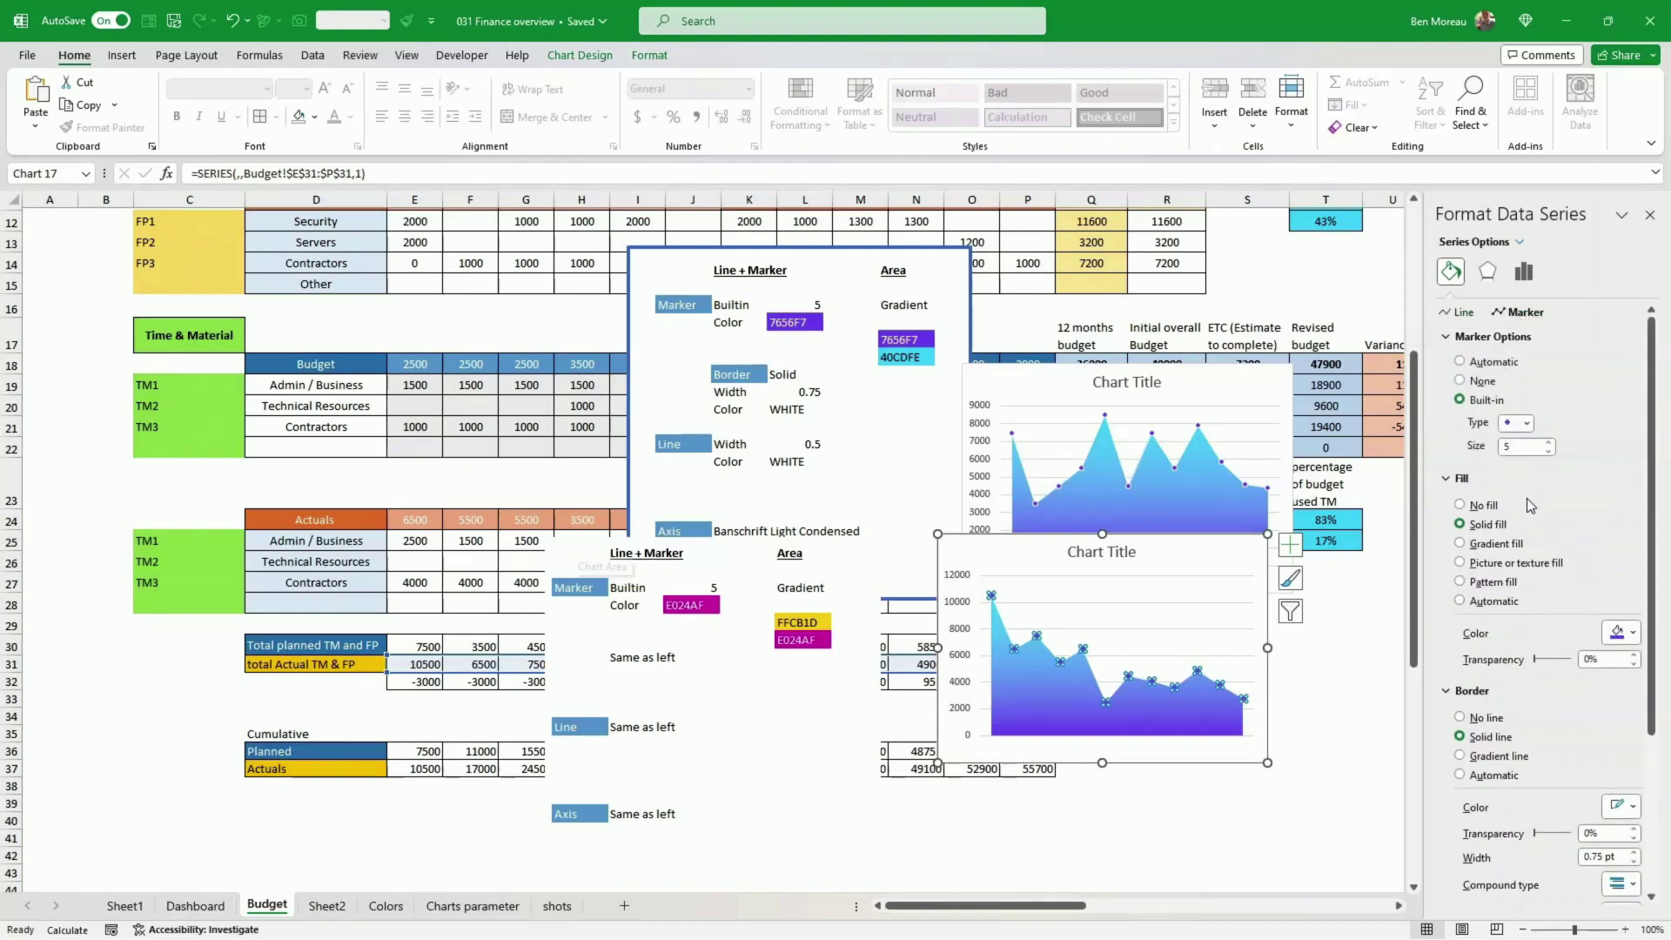
{"action": "left_click", "coordinate": [1626, 634]}
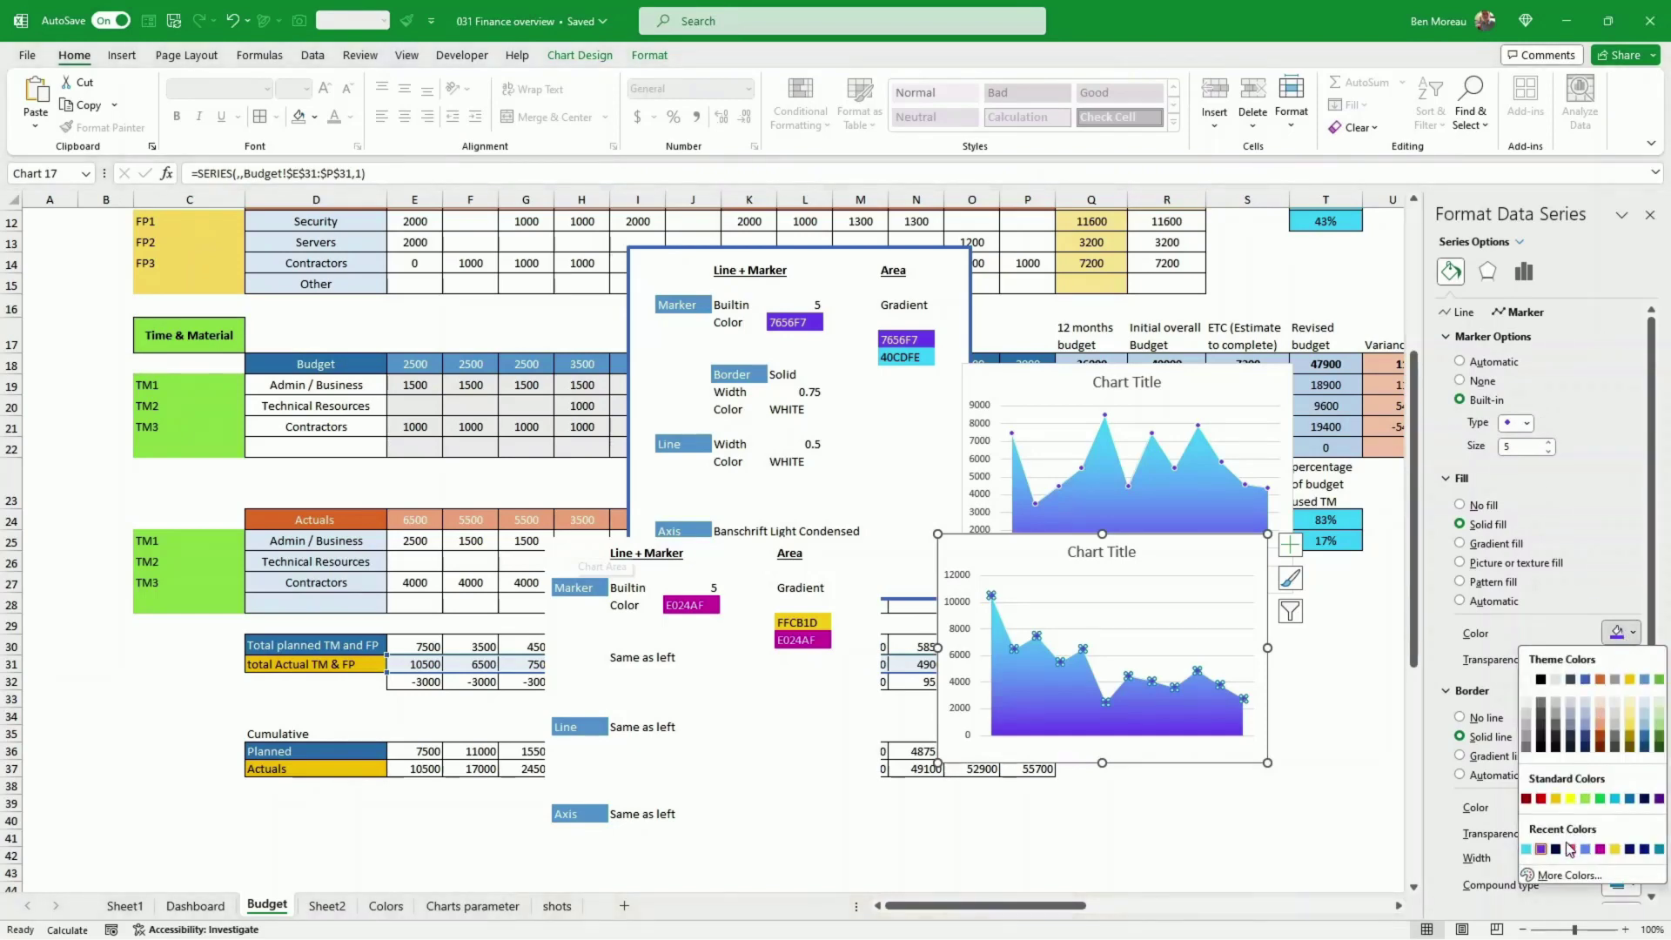
{"action": "left_click", "coordinate": [1599, 848]}
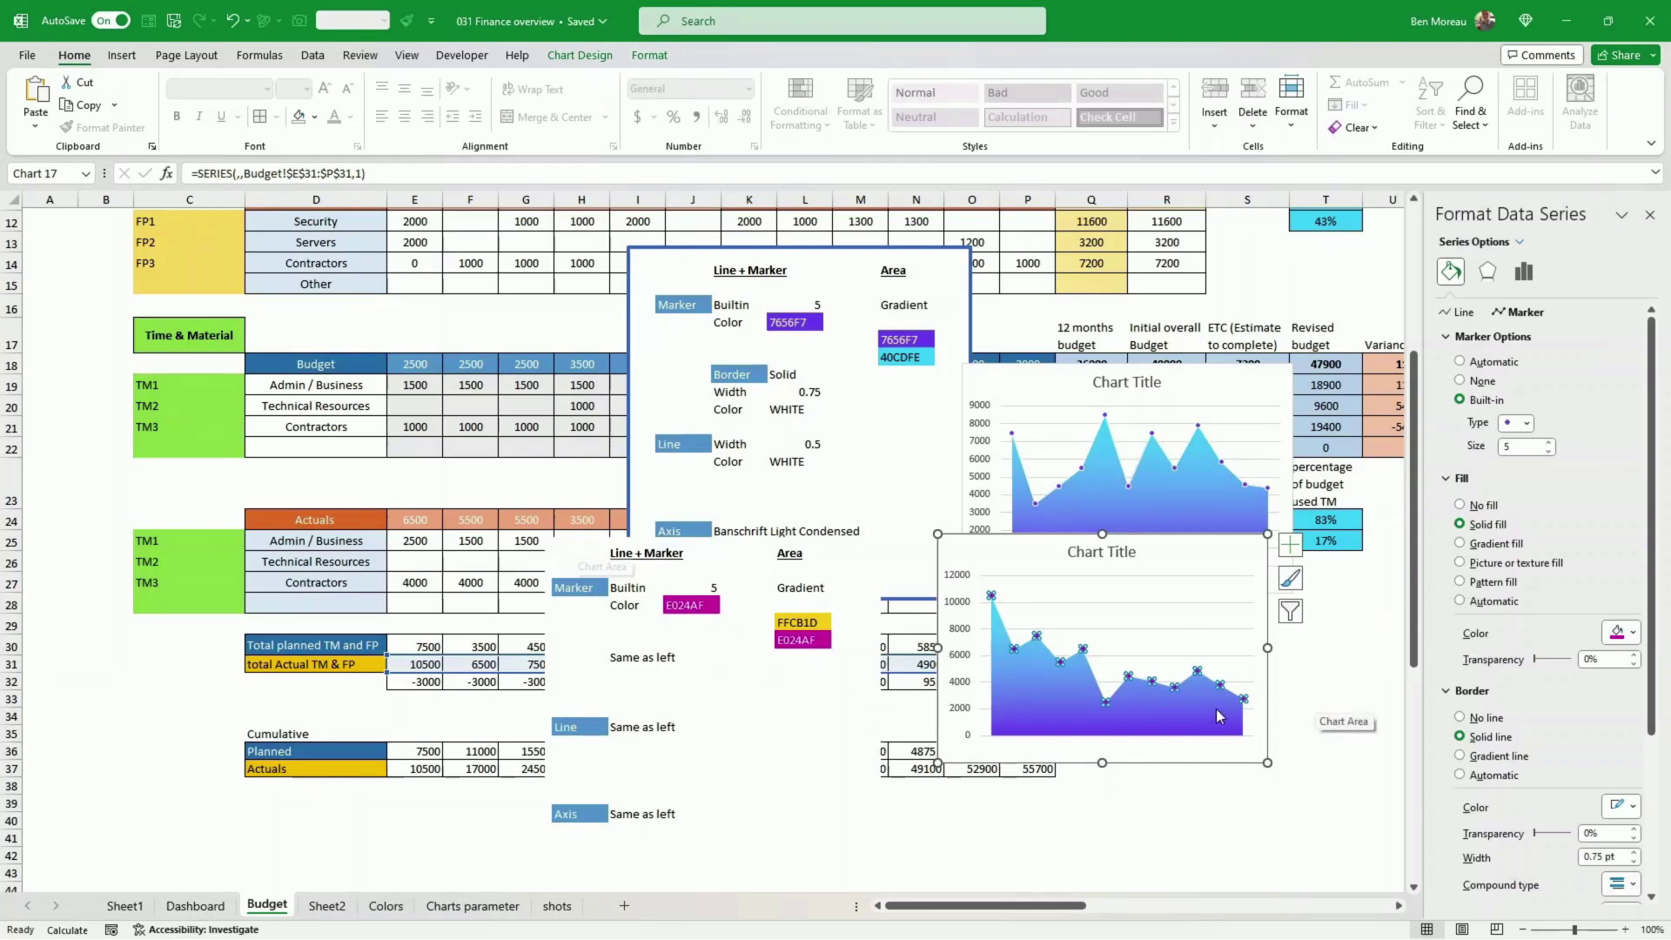
- Give the actuals chart's area series a gradient fill from yellow FFCB1D at 0% to magenta E024AF at 100%
{"action": "left_click", "coordinate": [1218, 715]}
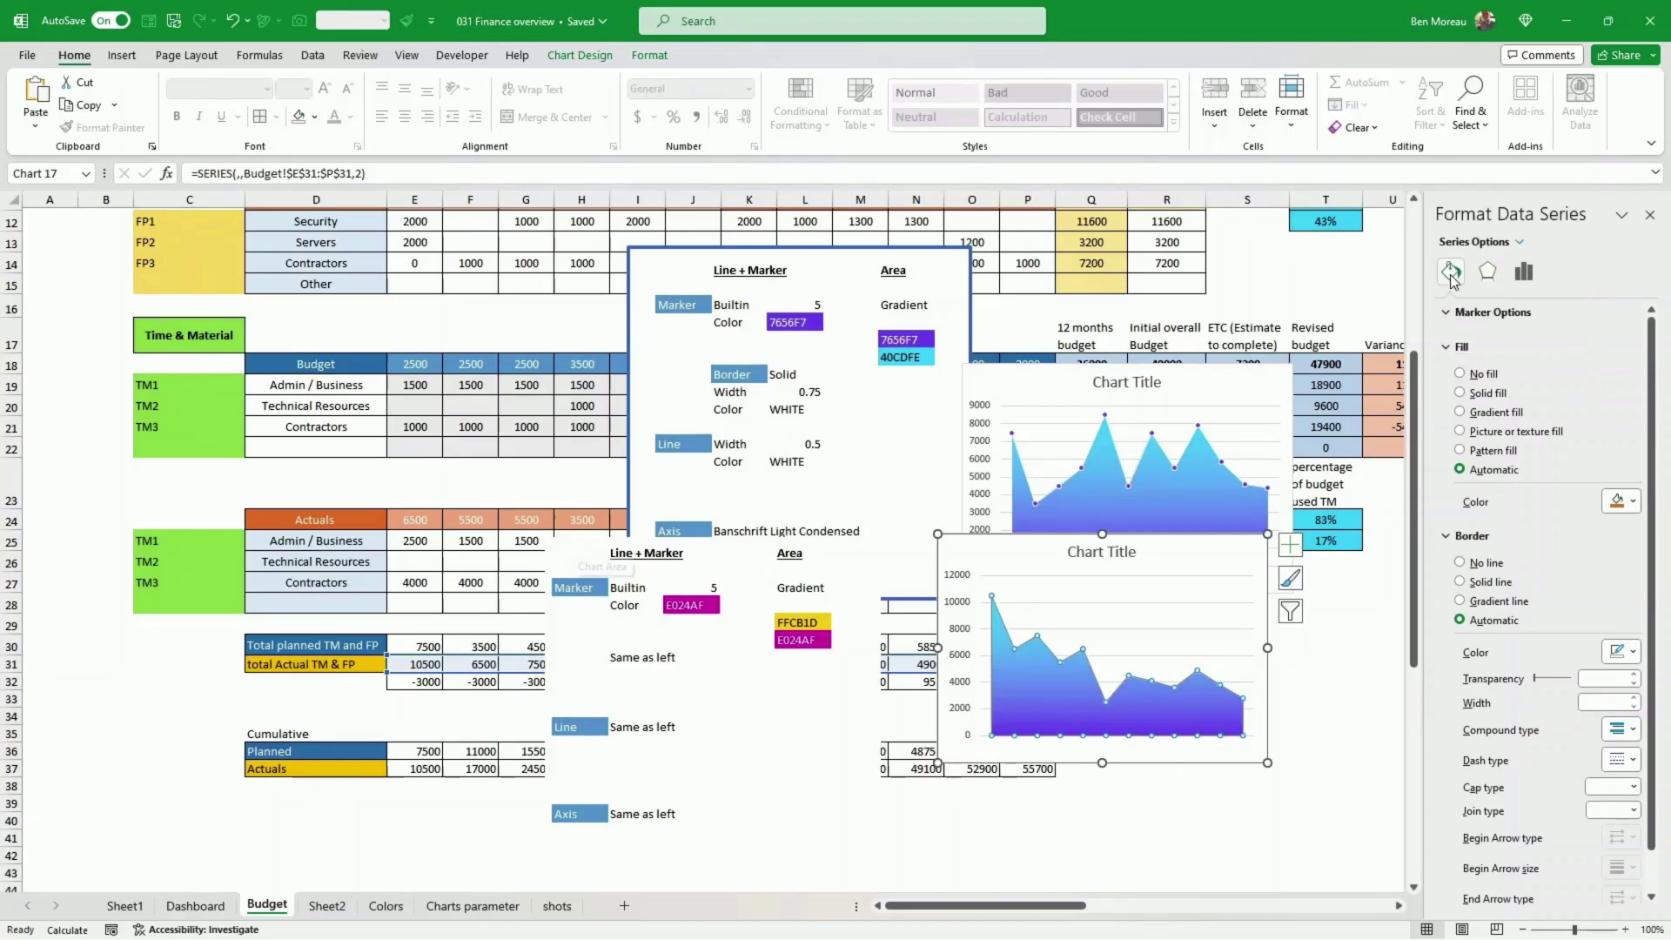
{"action": "left_click", "coordinate": [1461, 412]}
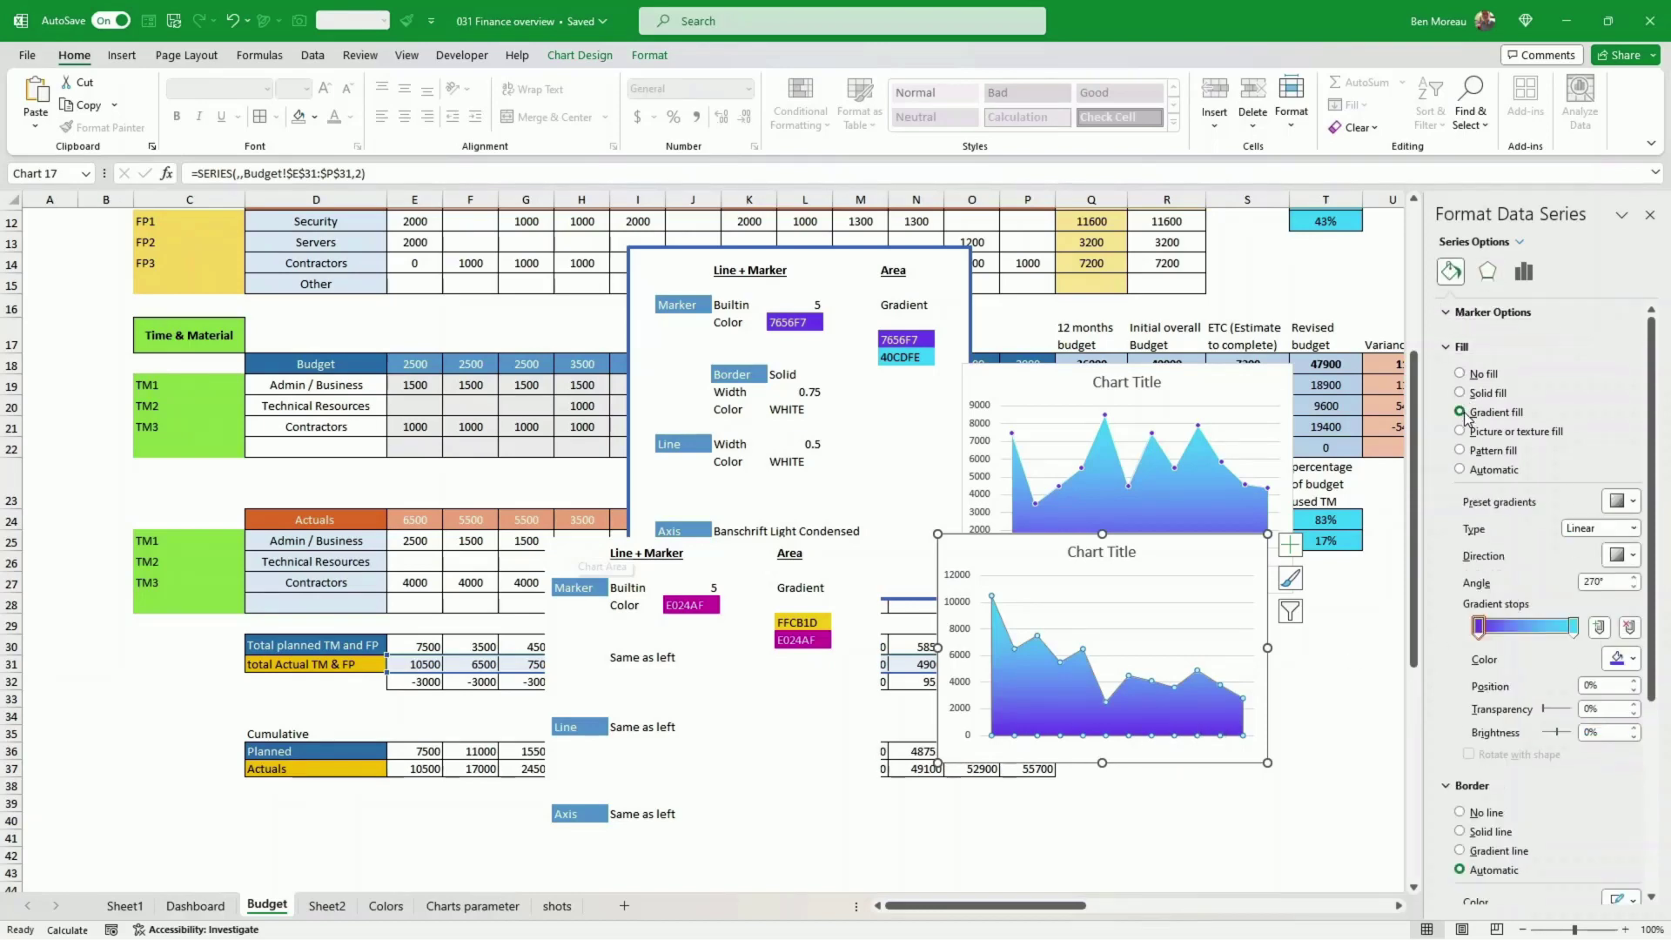
{"action": "left_click", "coordinate": [1485, 635]}
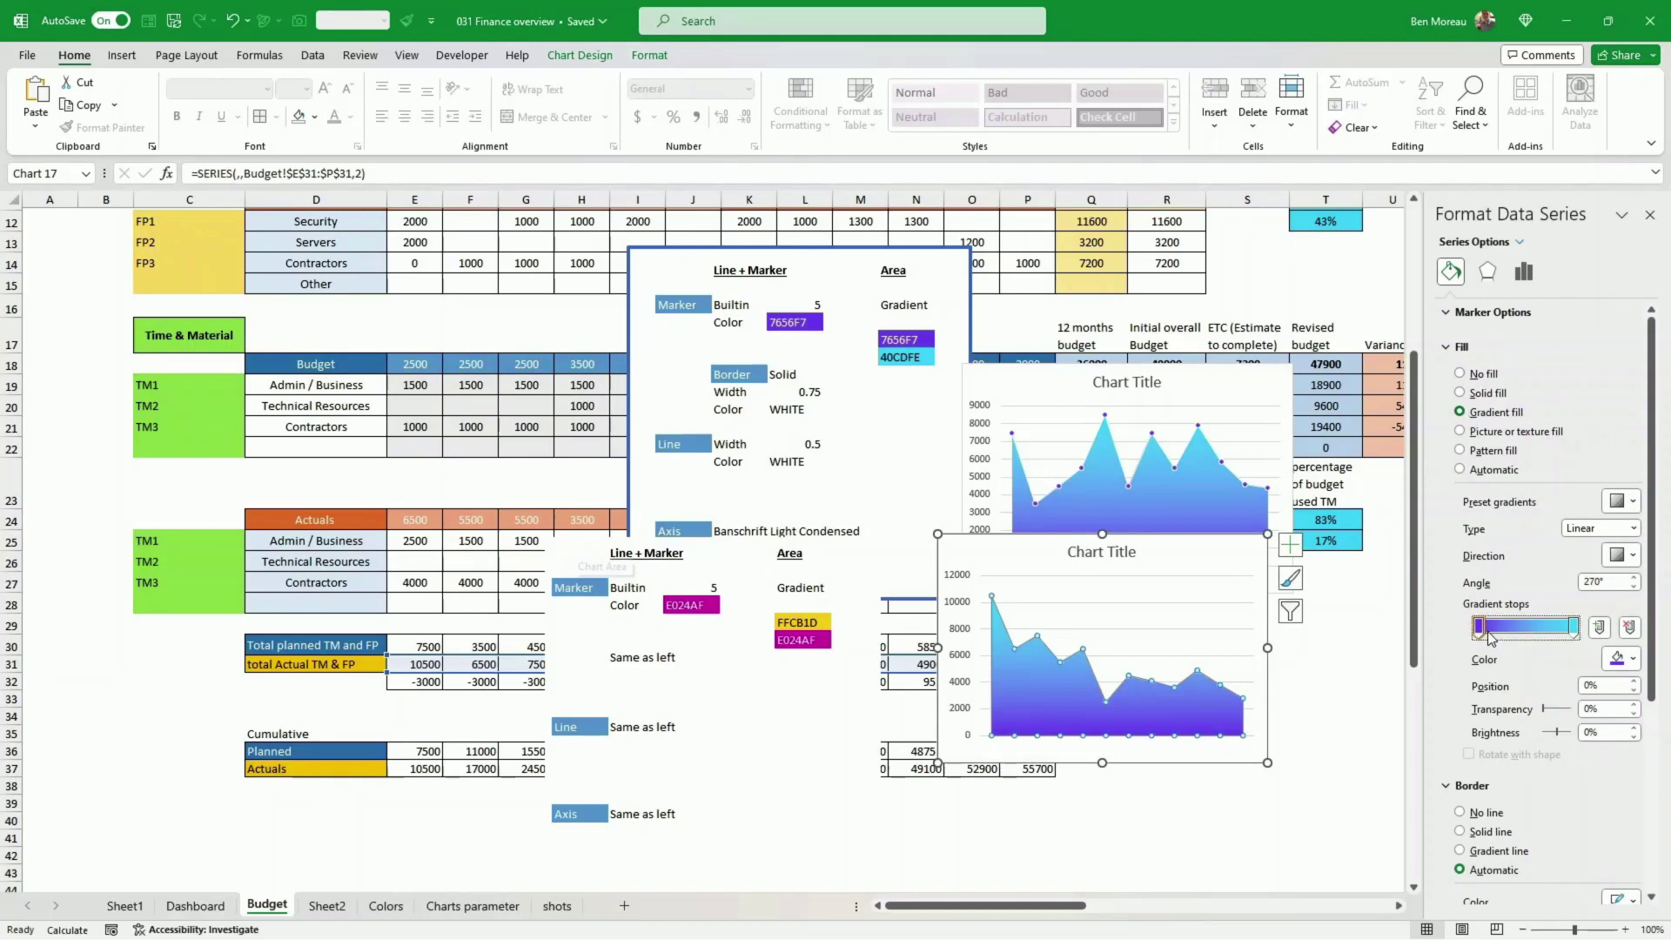
{"action": "left_click", "coordinate": [1631, 658]}
{"action": "left_click", "coordinate": [1616, 872]}
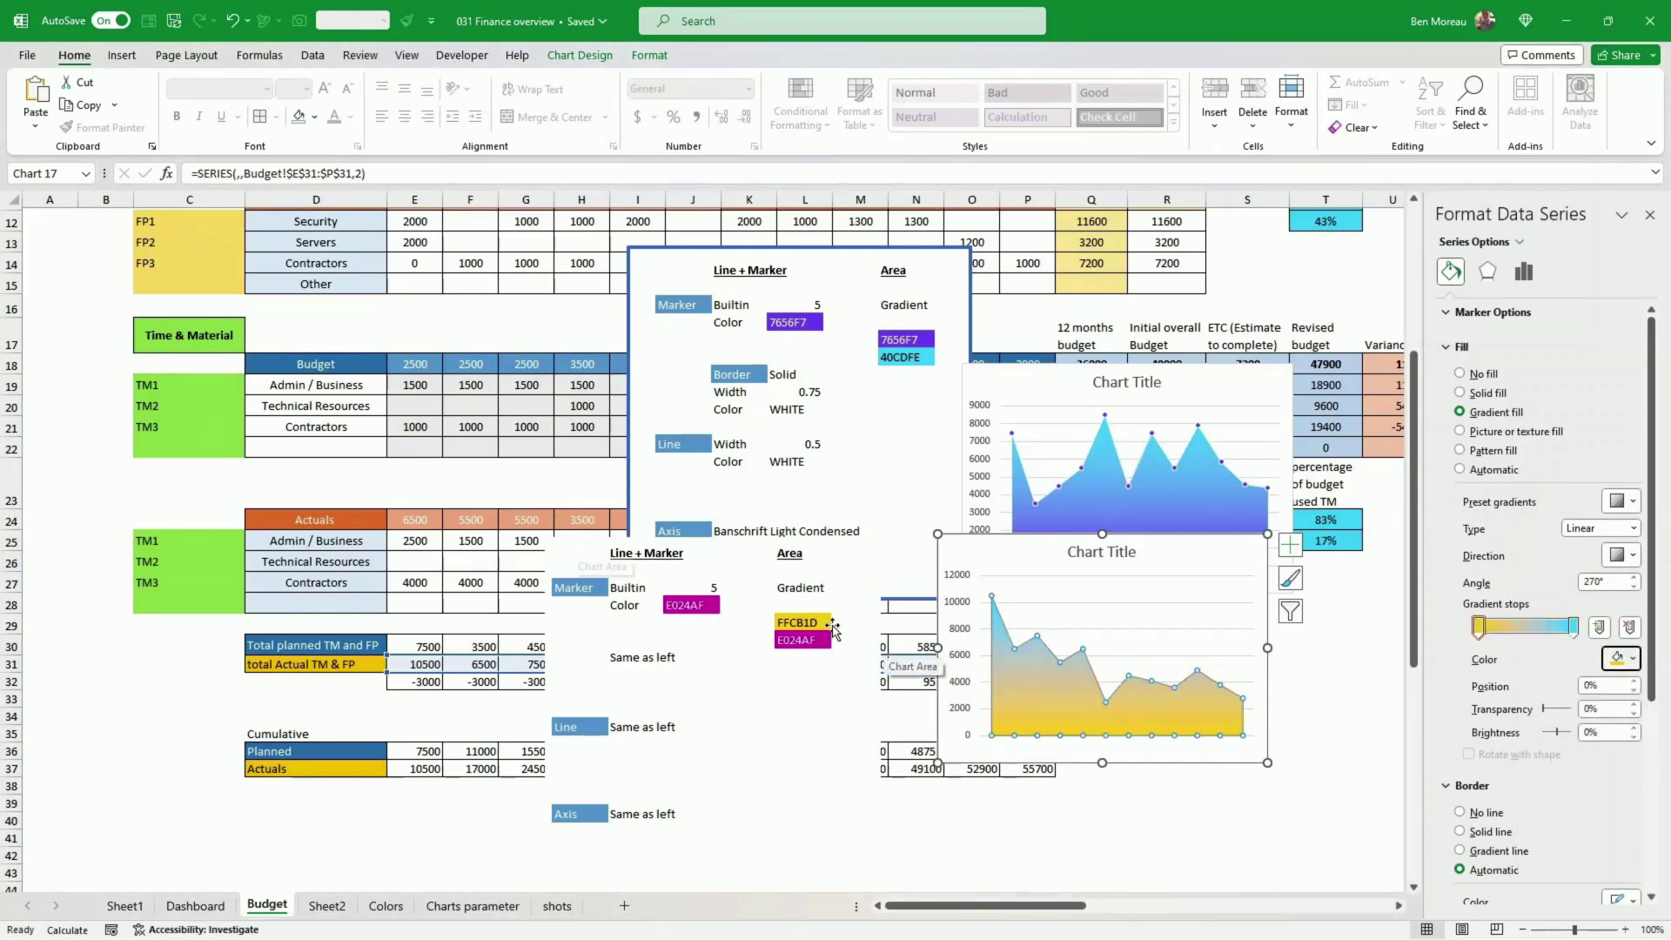
{"action": "left_click", "coordinate": [1574, 628]}
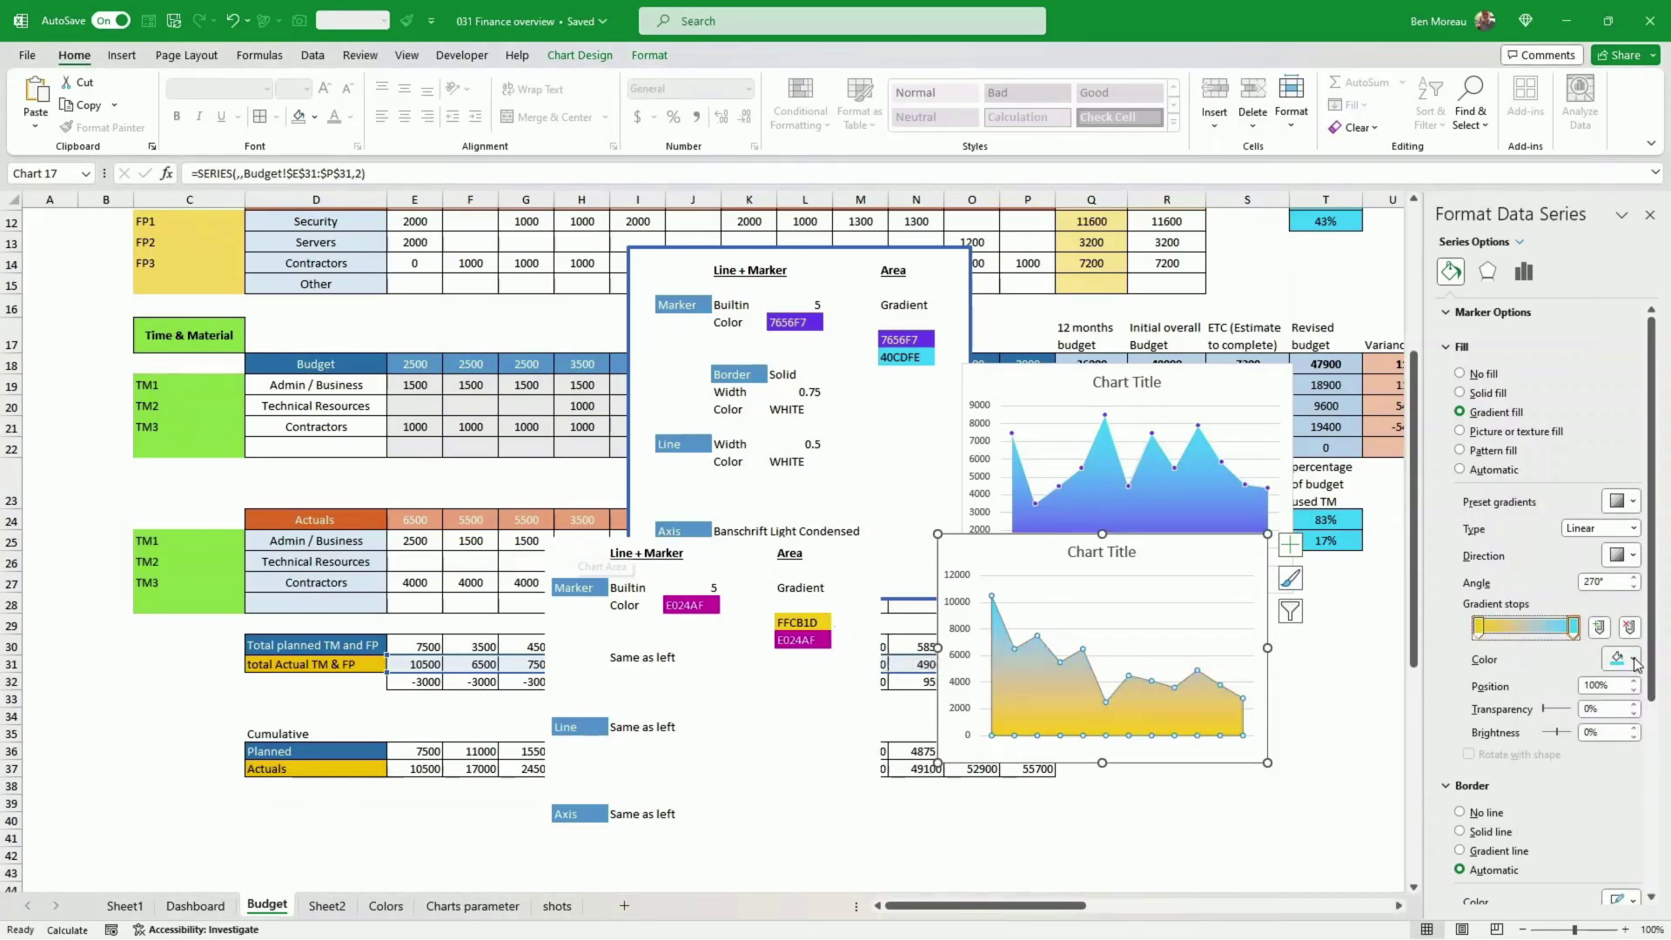
{"action": "left_click", "coordinate": [1633, 660]}
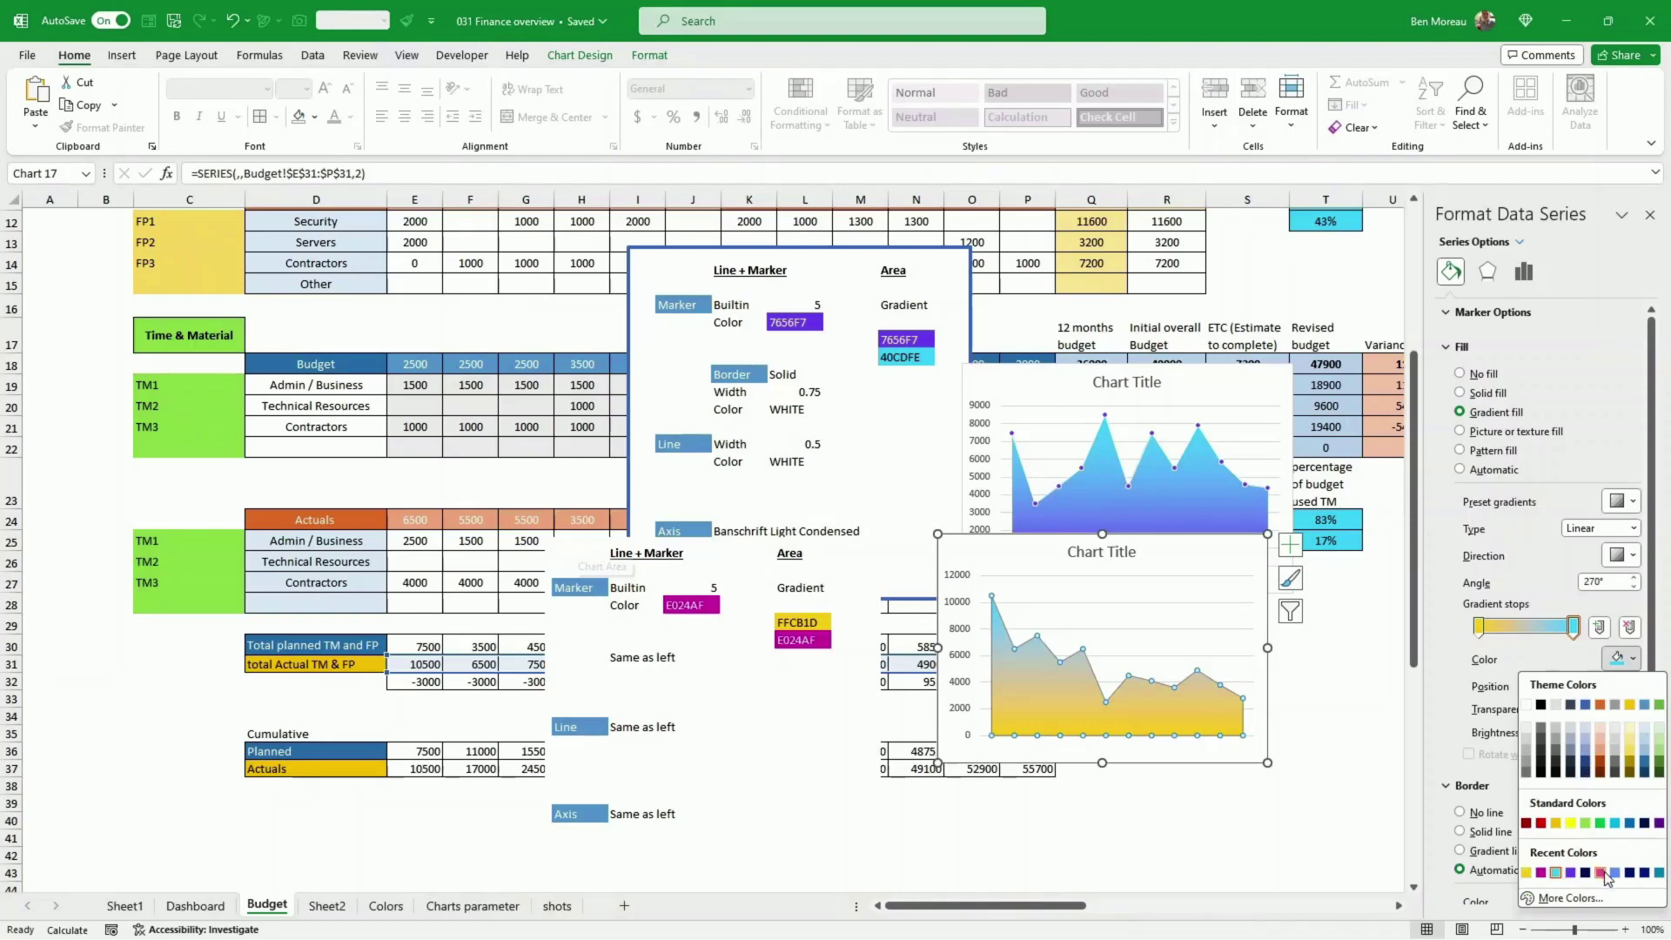
{"action": "left_click", "coordinate": [1541, 873]}
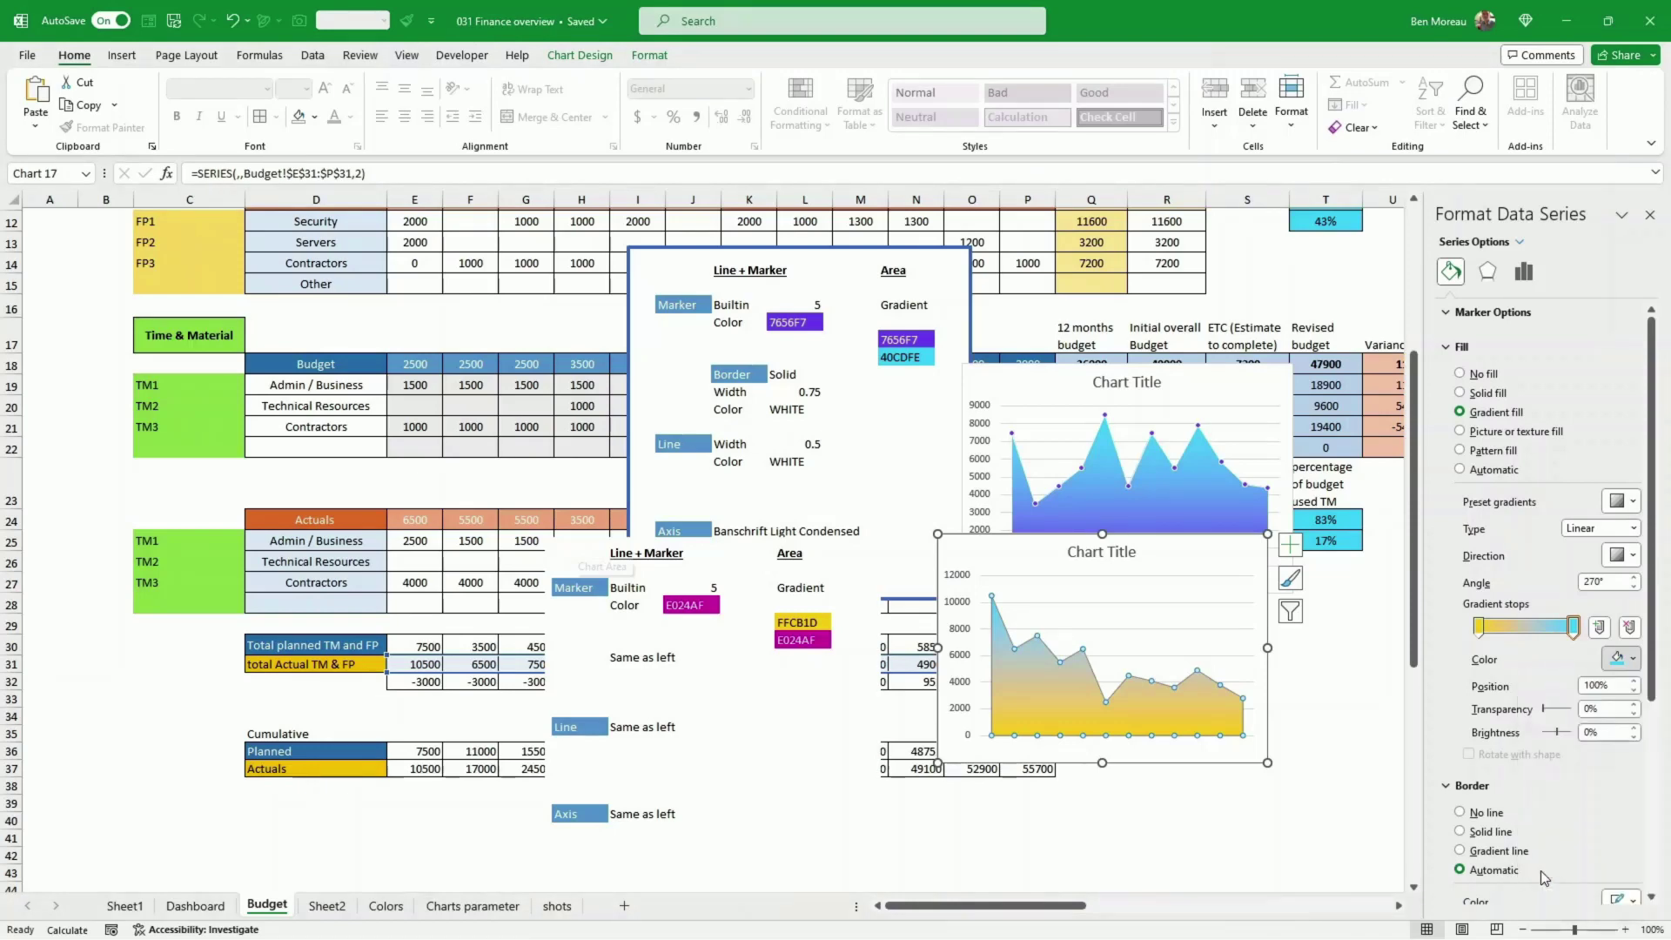
{"action": "left_click", "coordinate": [1325, 664]}
- Narrow the actuals chart slightly on the Budget sheet and copy it
{"action": "left_click", "coordinate": [1262, 651]}
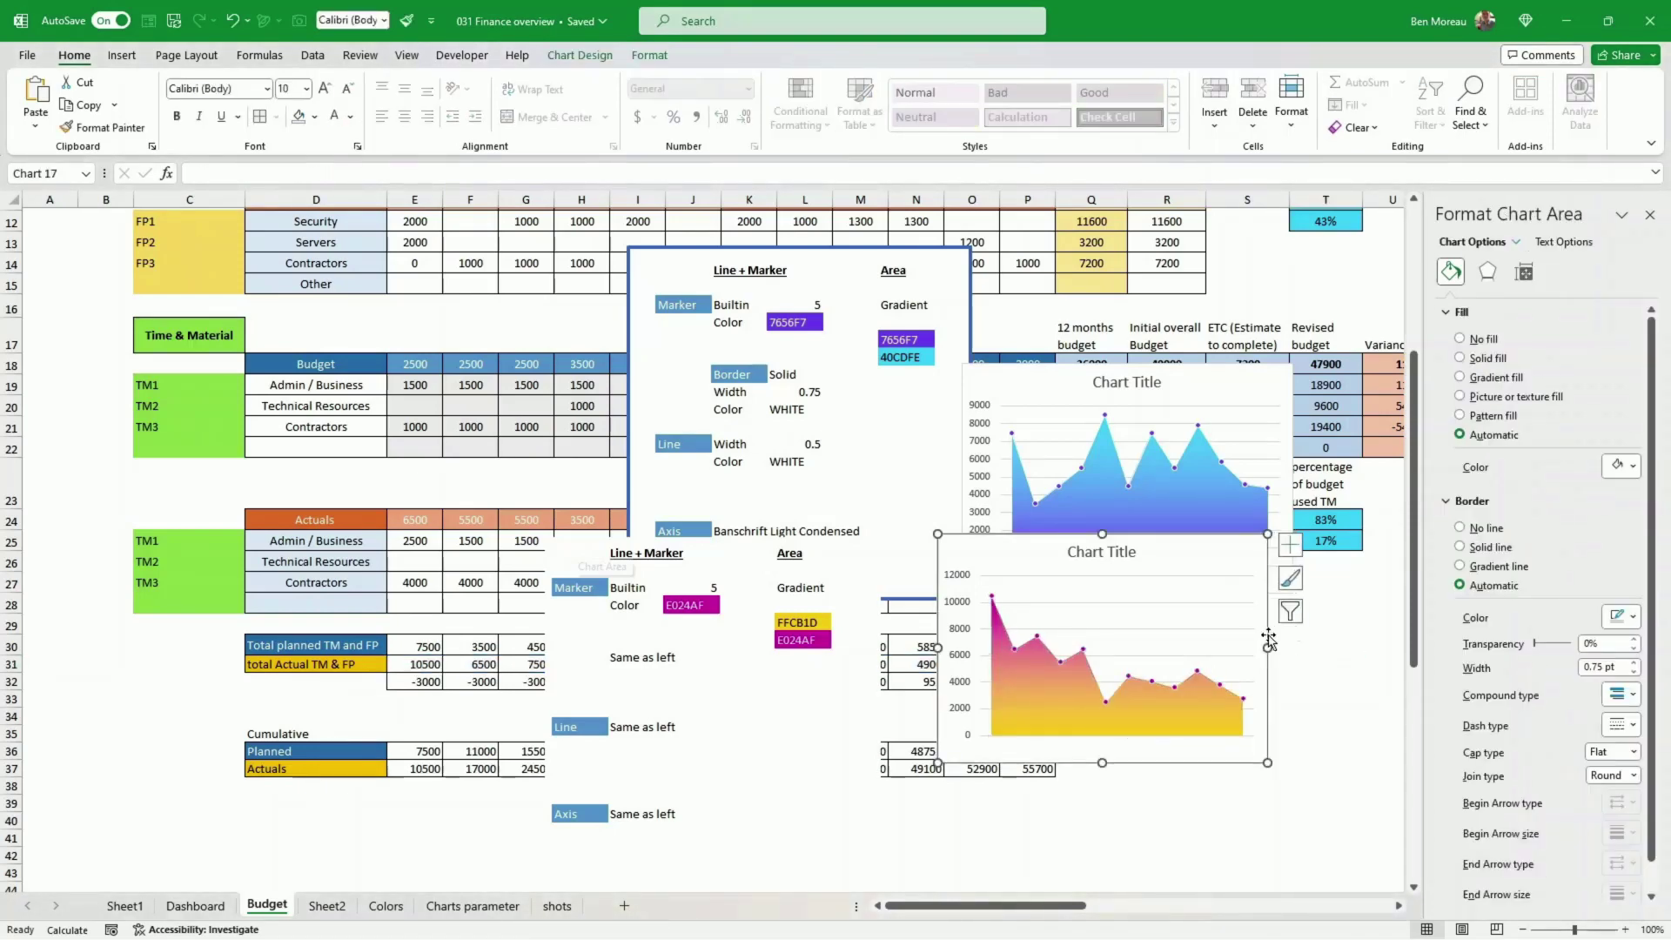
{"action": "left_click_drag", "start_coordinate": [1267, 647], "coordinate": [1227, 657]}
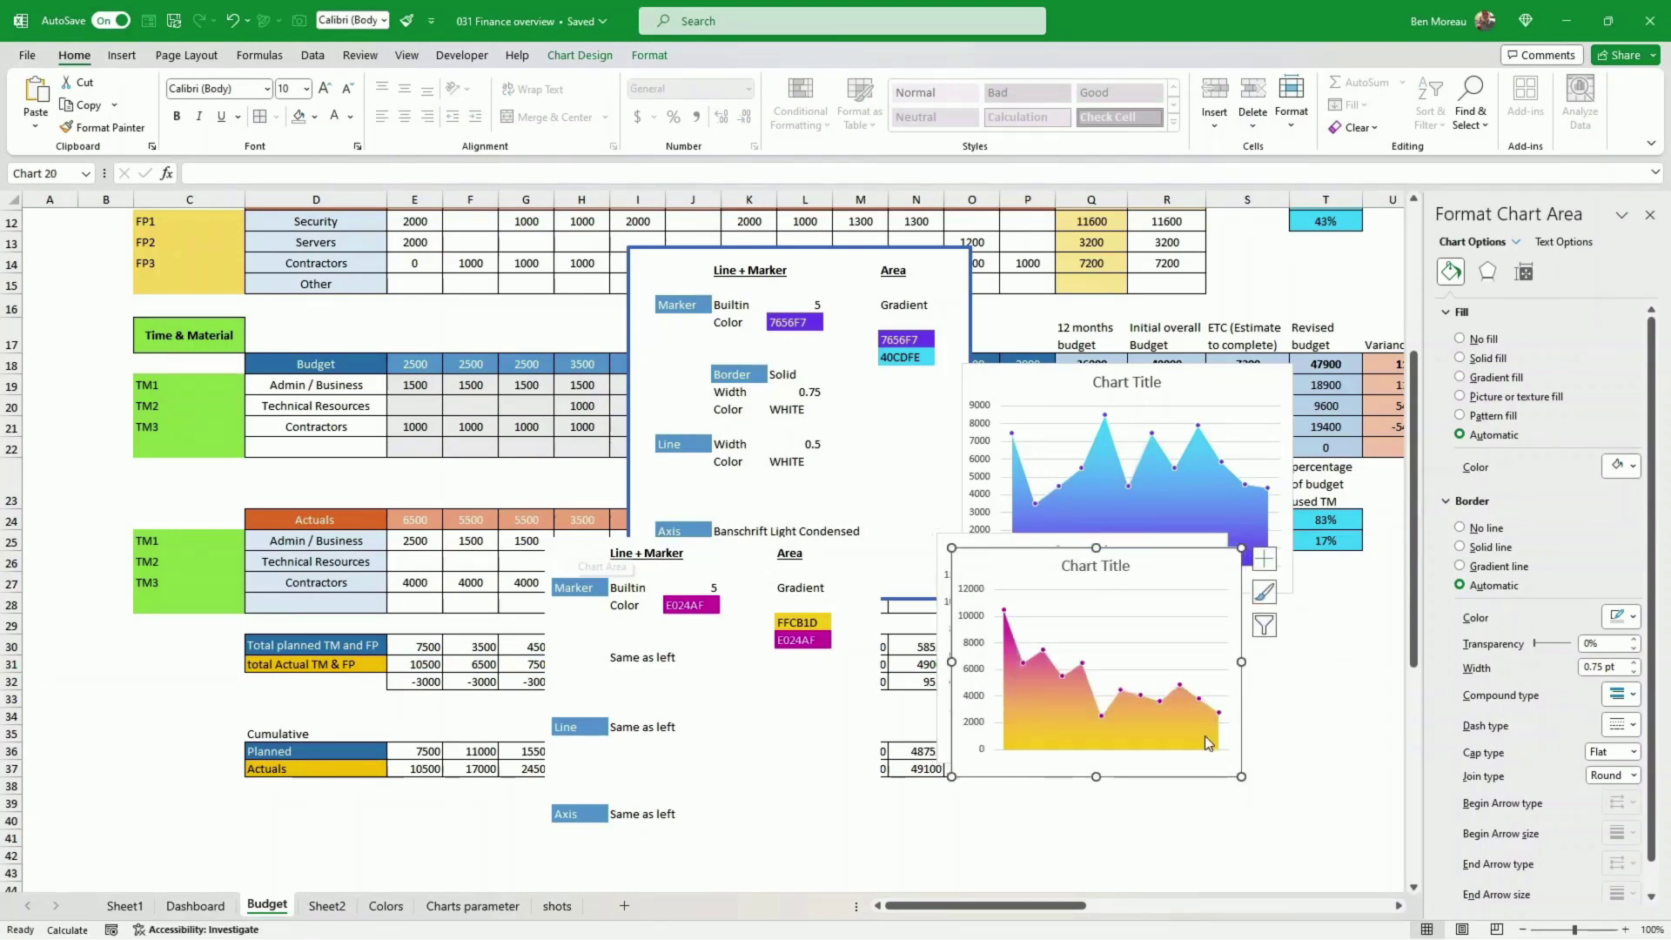
{"action": "left_click", "coordinate": [1324, 664]}
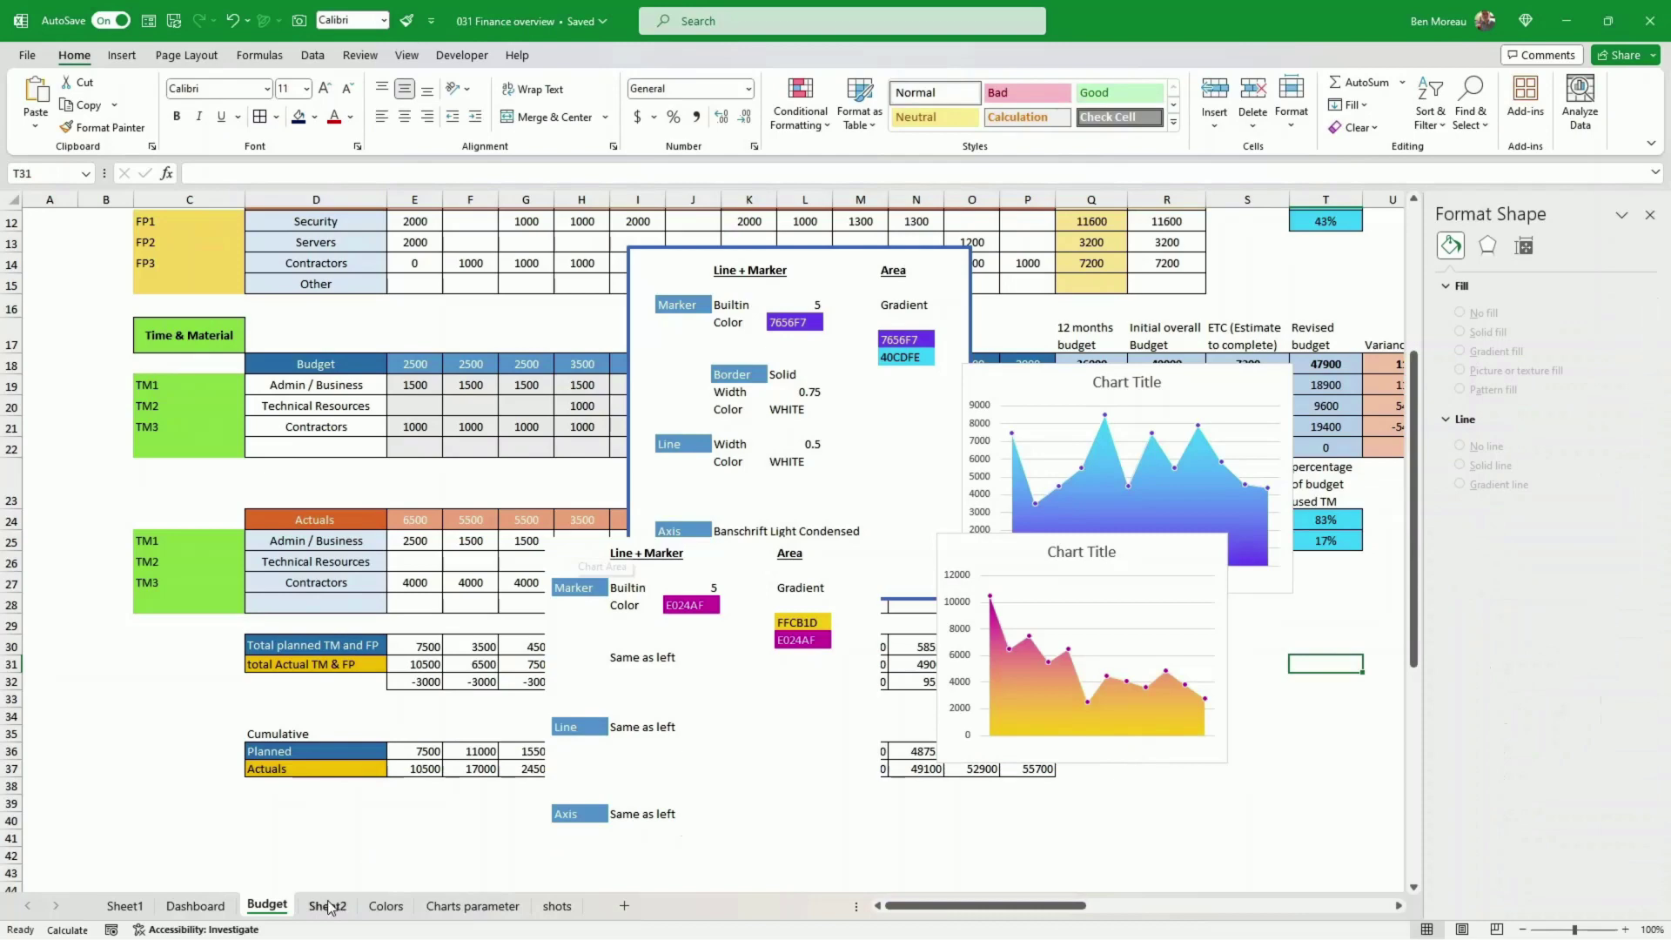
- Paste the actuals chart onto Sheet2 below the planned chart and shrink it to about 6.03 cm high by 5.37 cm wide
{"action": "left_click", "coordinate": [328, 906]}
{"action": "left_click", "coordinate": [106, 555]}
{"action": "key", "text": "ctrl+v"}
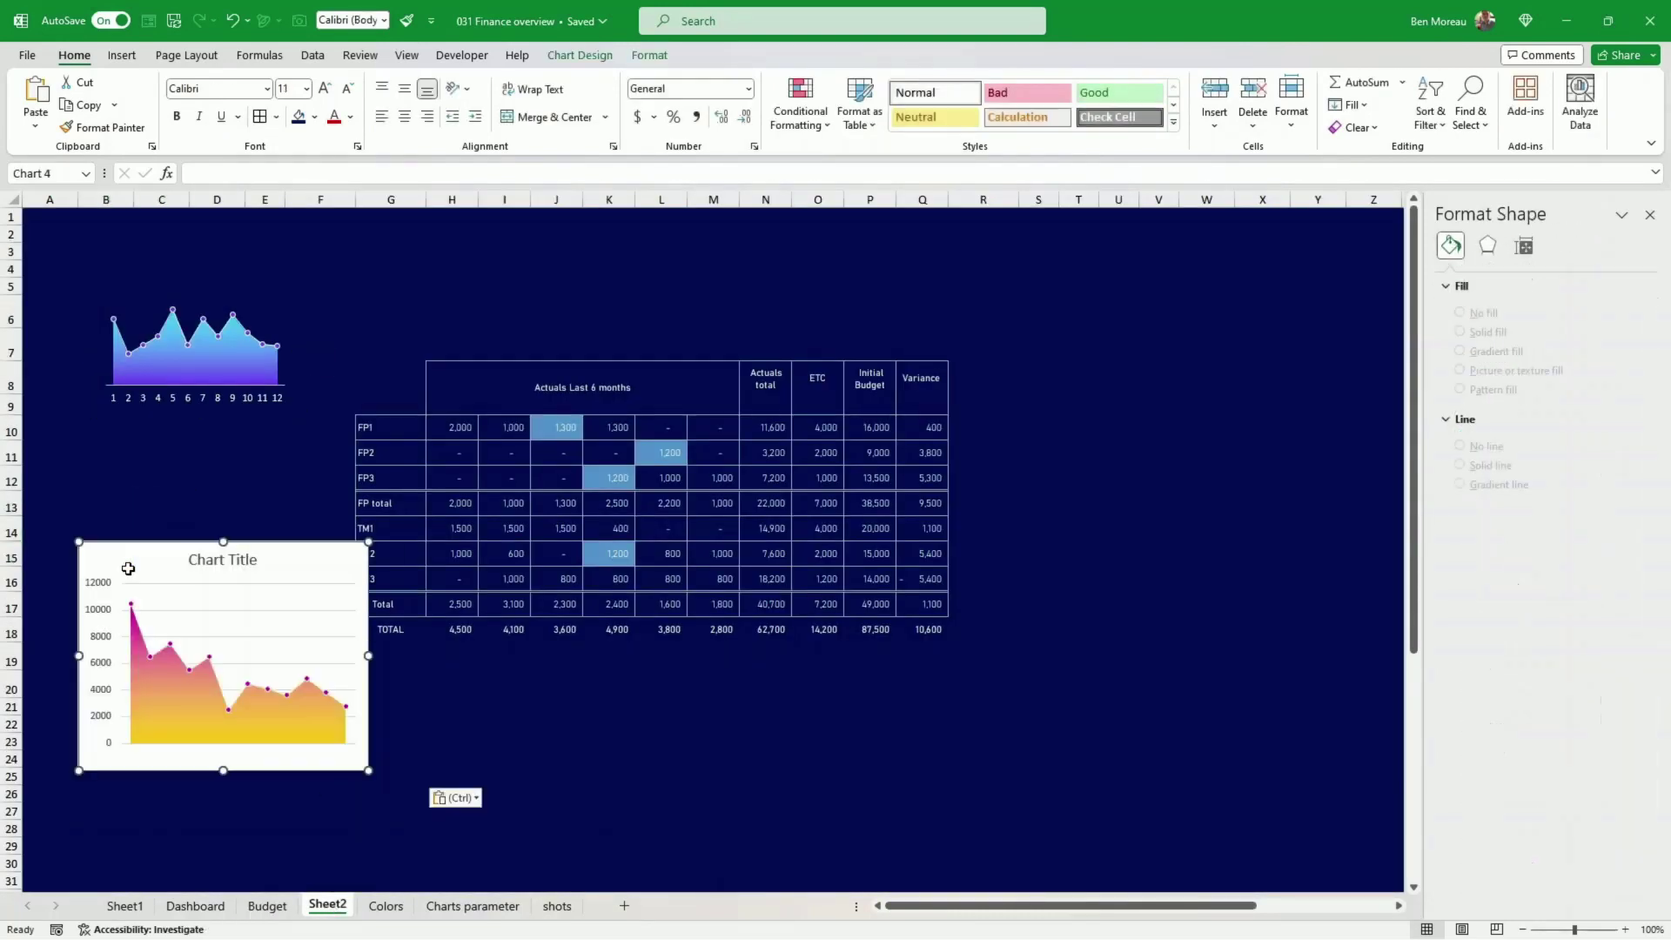
{"action": "left_click_drag", "start_coordinate": [362, 771], "coordinate": [241, 638]}
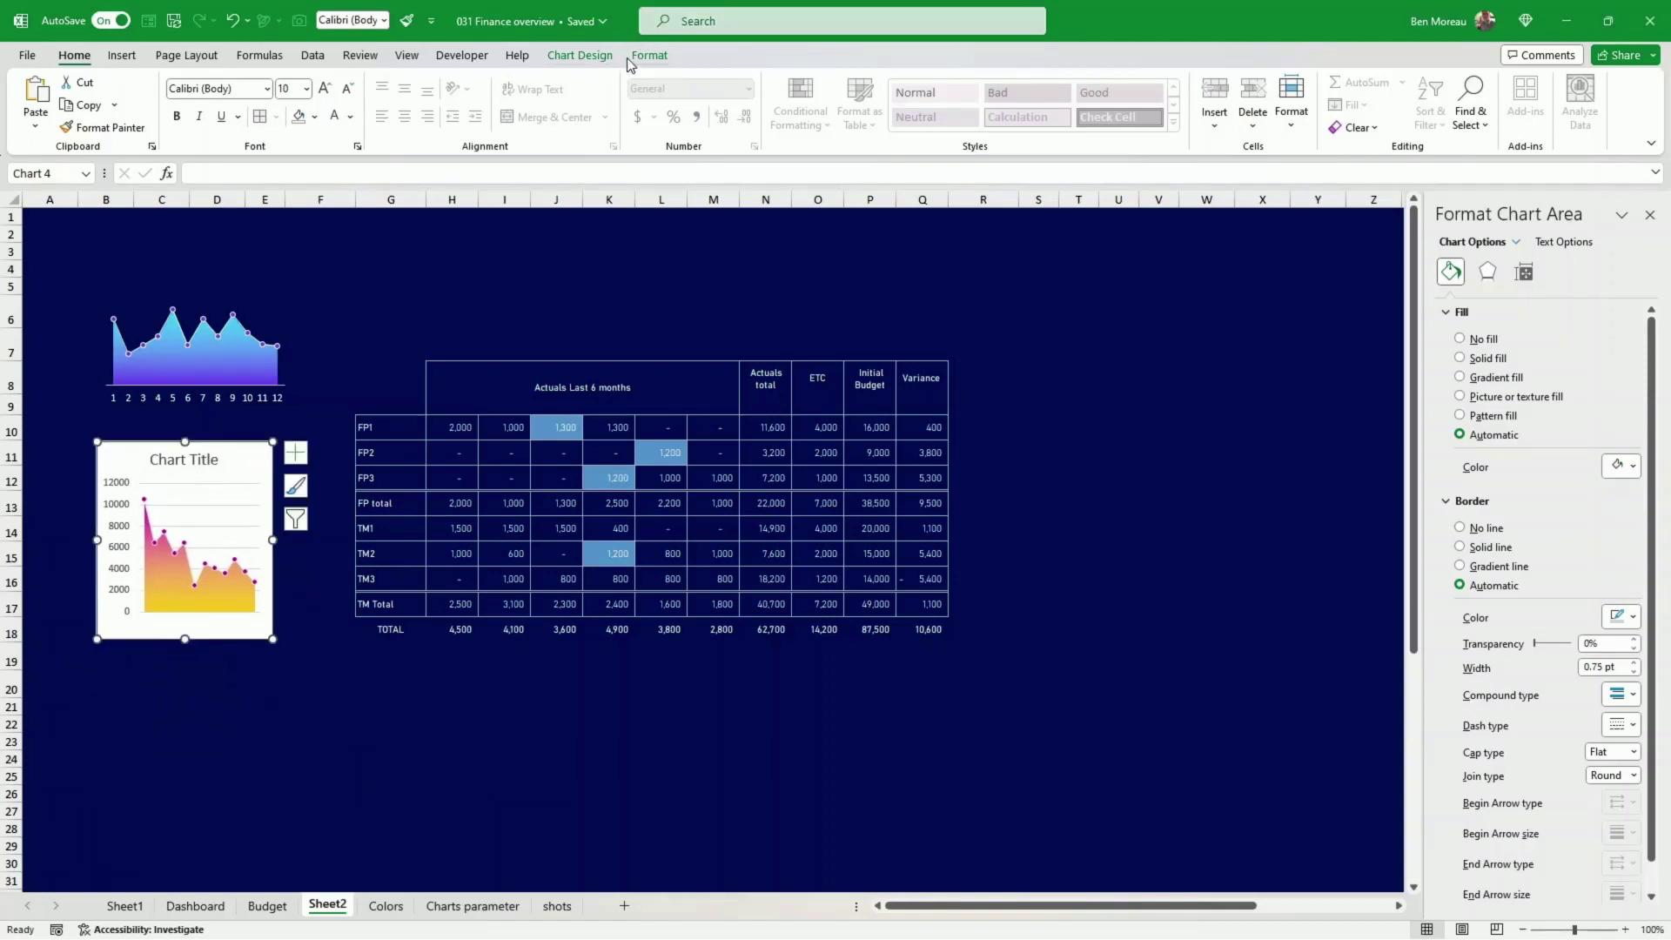
- Set the pasted actuals chart's background to No Fill
{"action": "left_click", "coordinate": [591, 58]}
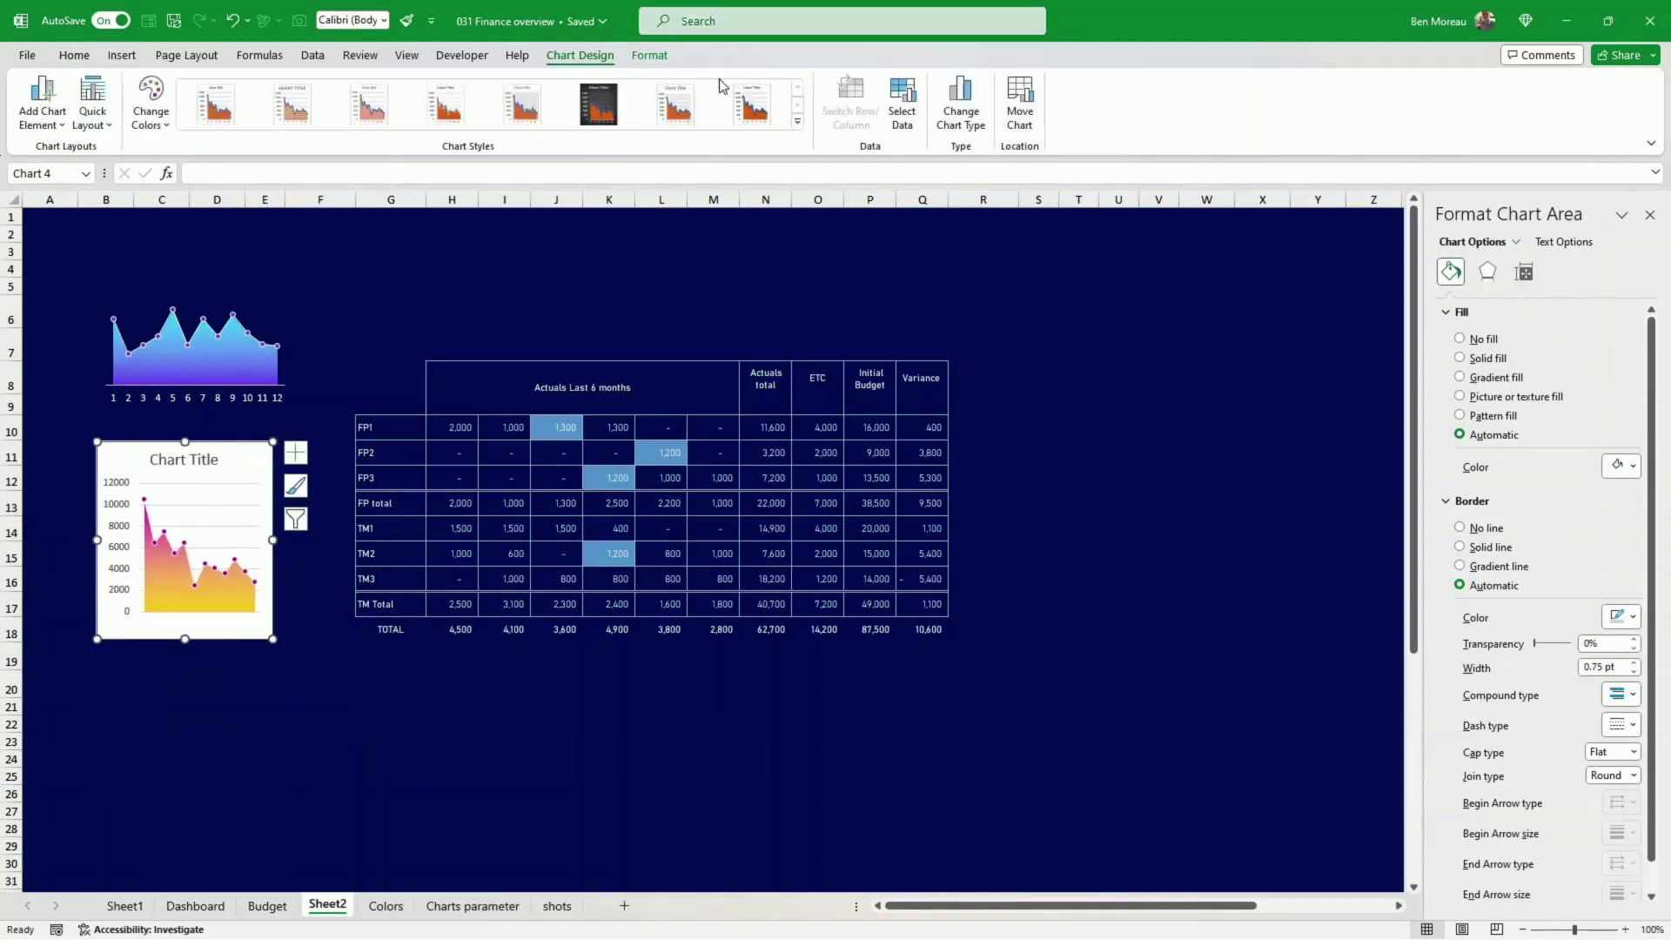
{"action": "left_click", "coordinate": [651, 56]}
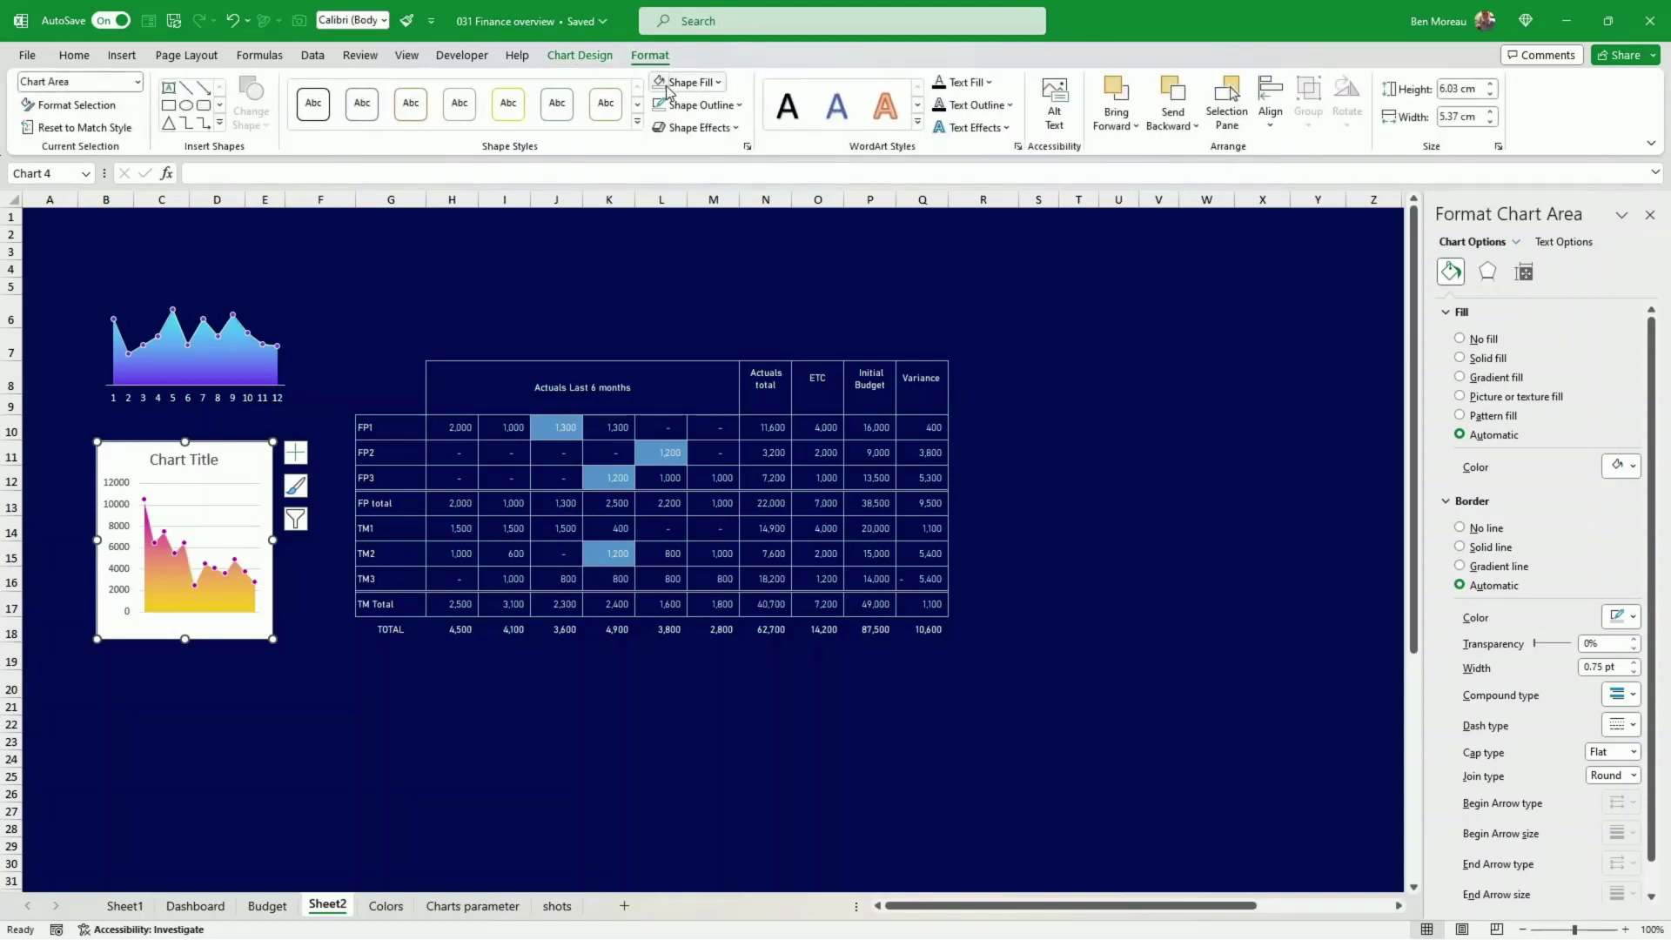
{"action": "left_click", "coordinate": [718, 83]}
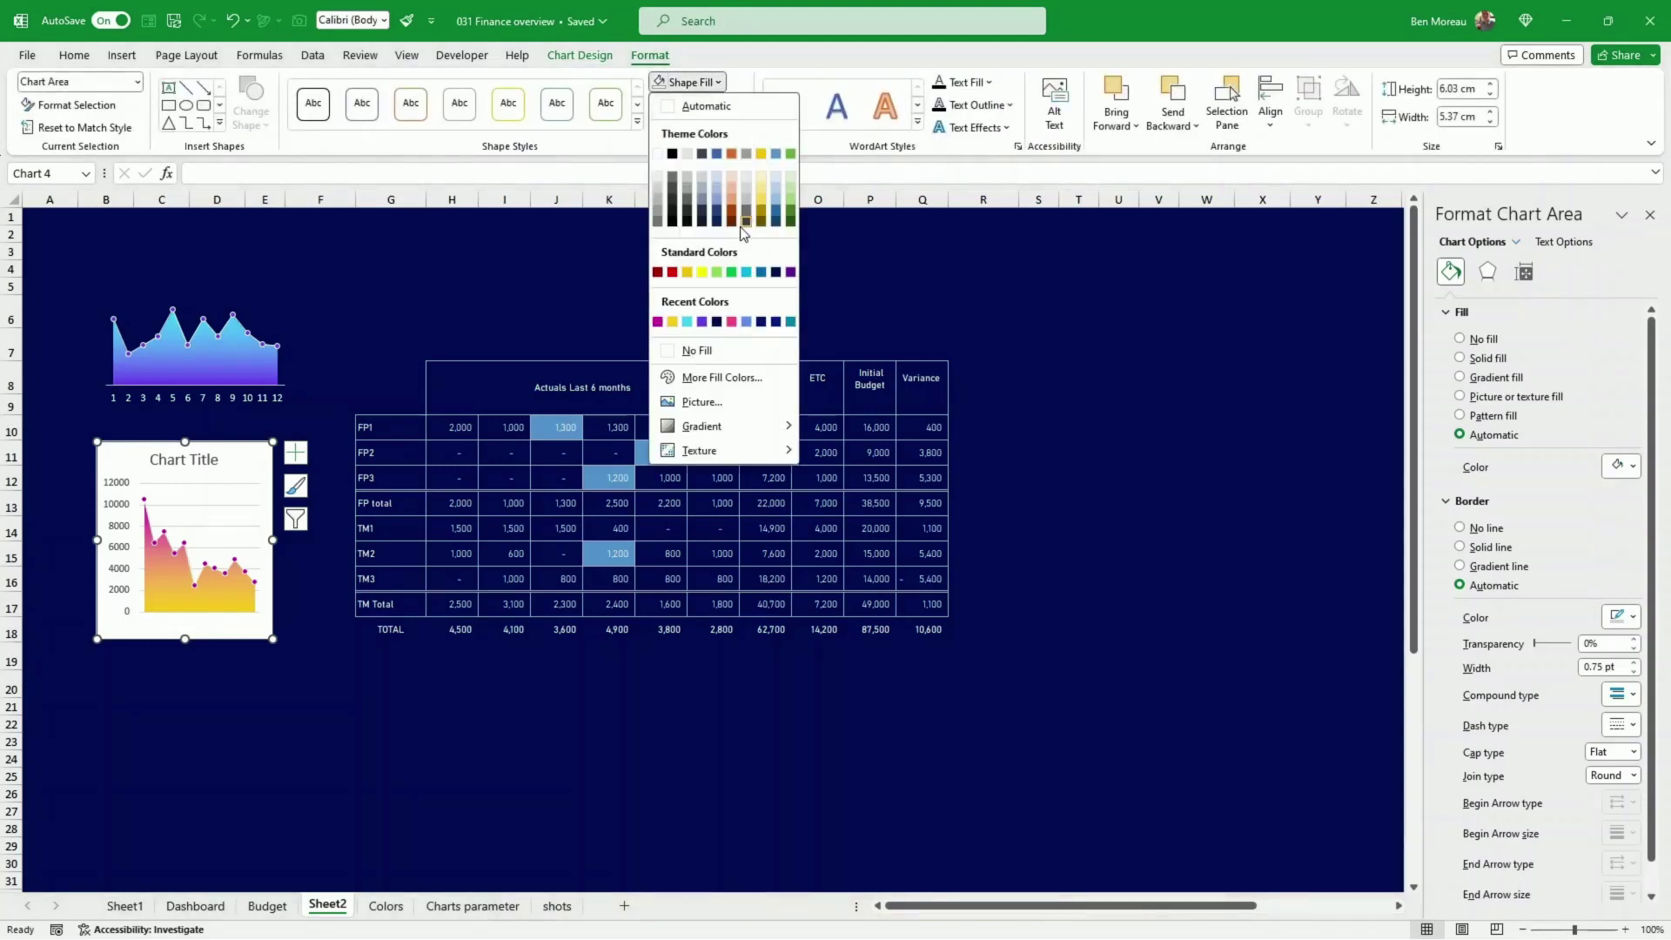
{"action": "left_click", "coordinate": [695, 351]}
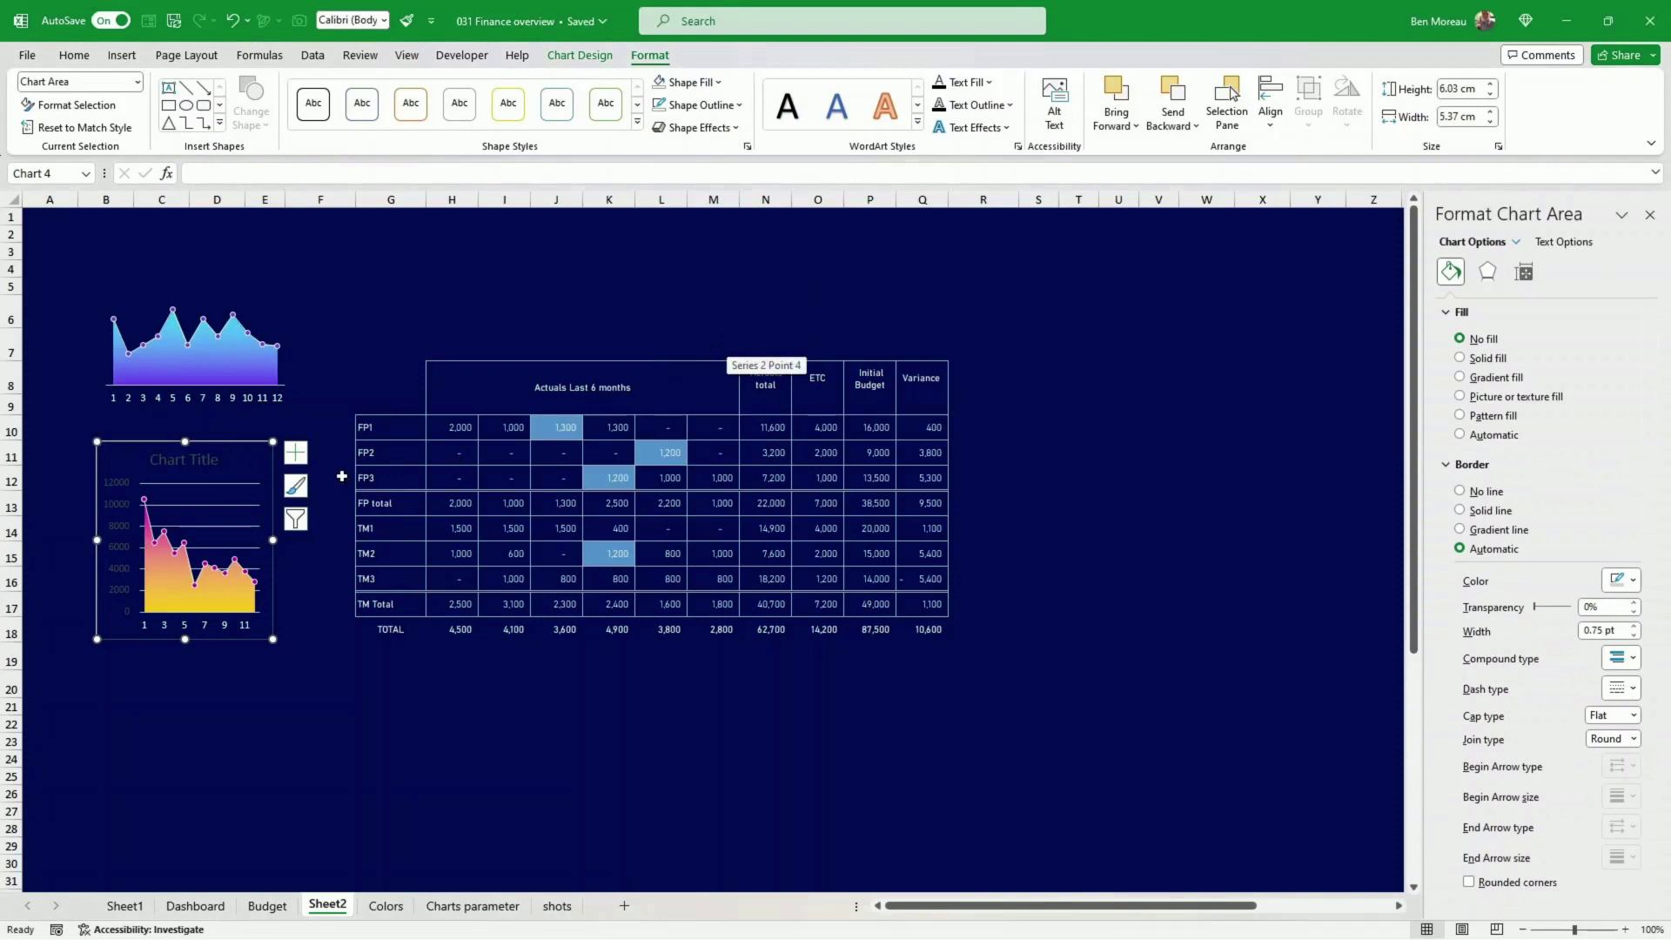
- Delete the major gridlines, chart title and vertical axis from the actuals chart on Sheet2
{"action": "left_click", "coordinate": [241, 500]}
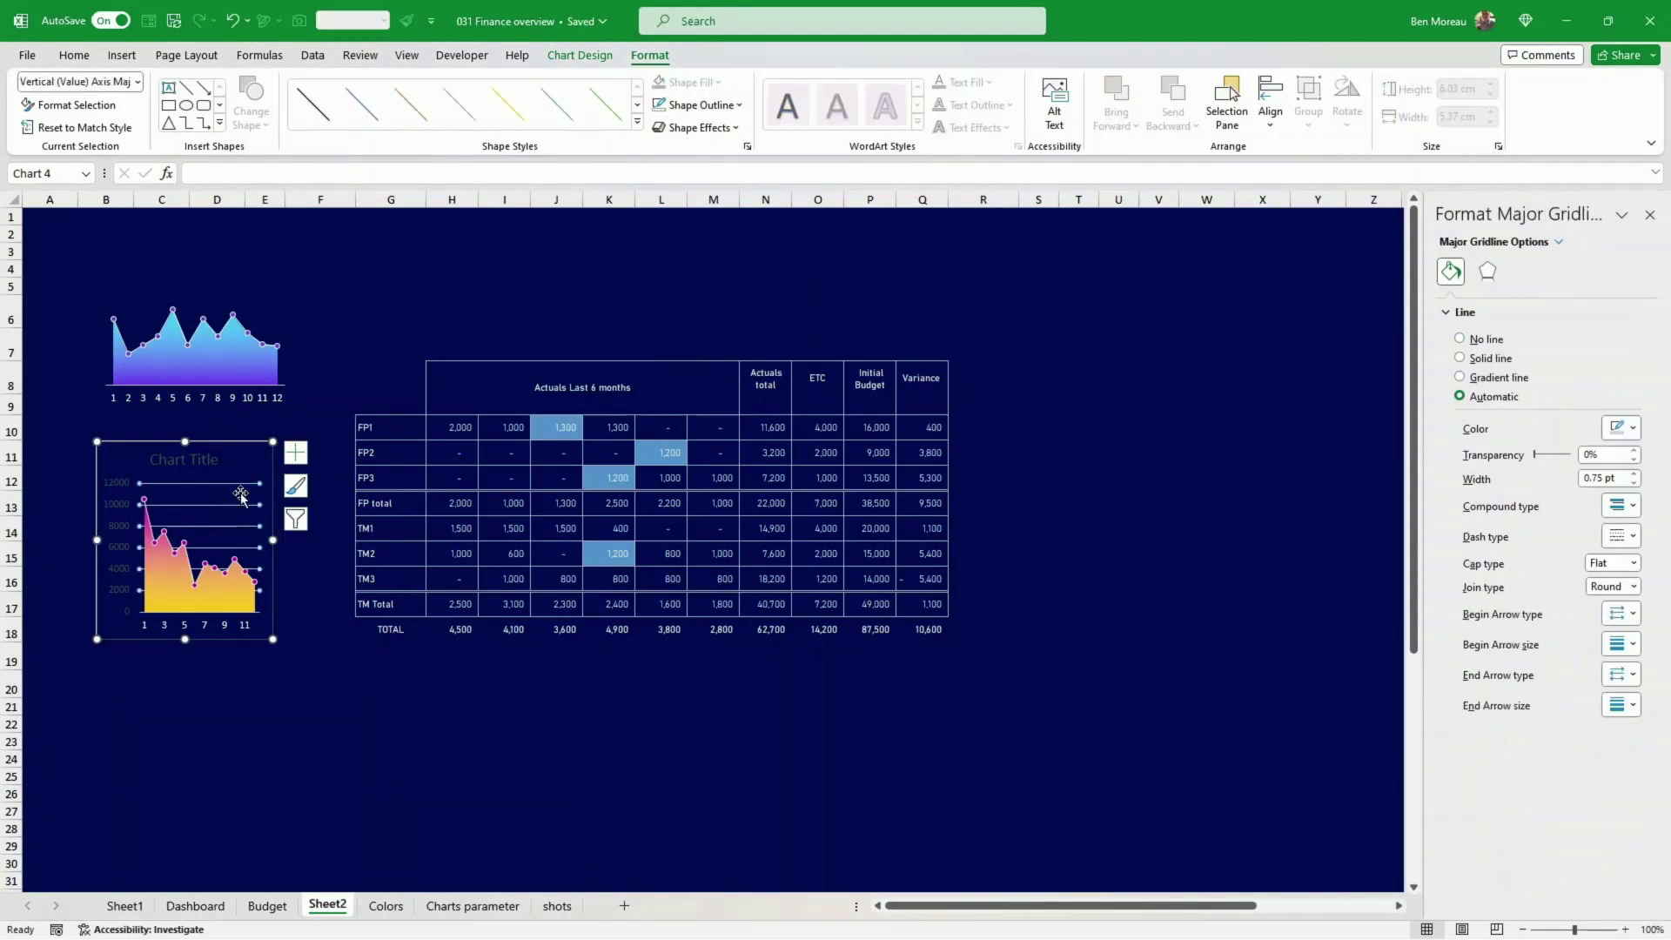
{"action": "left_click", "coordinate": [241, 496]}
{"action": "left_click", "coordinate": [180, 466]}
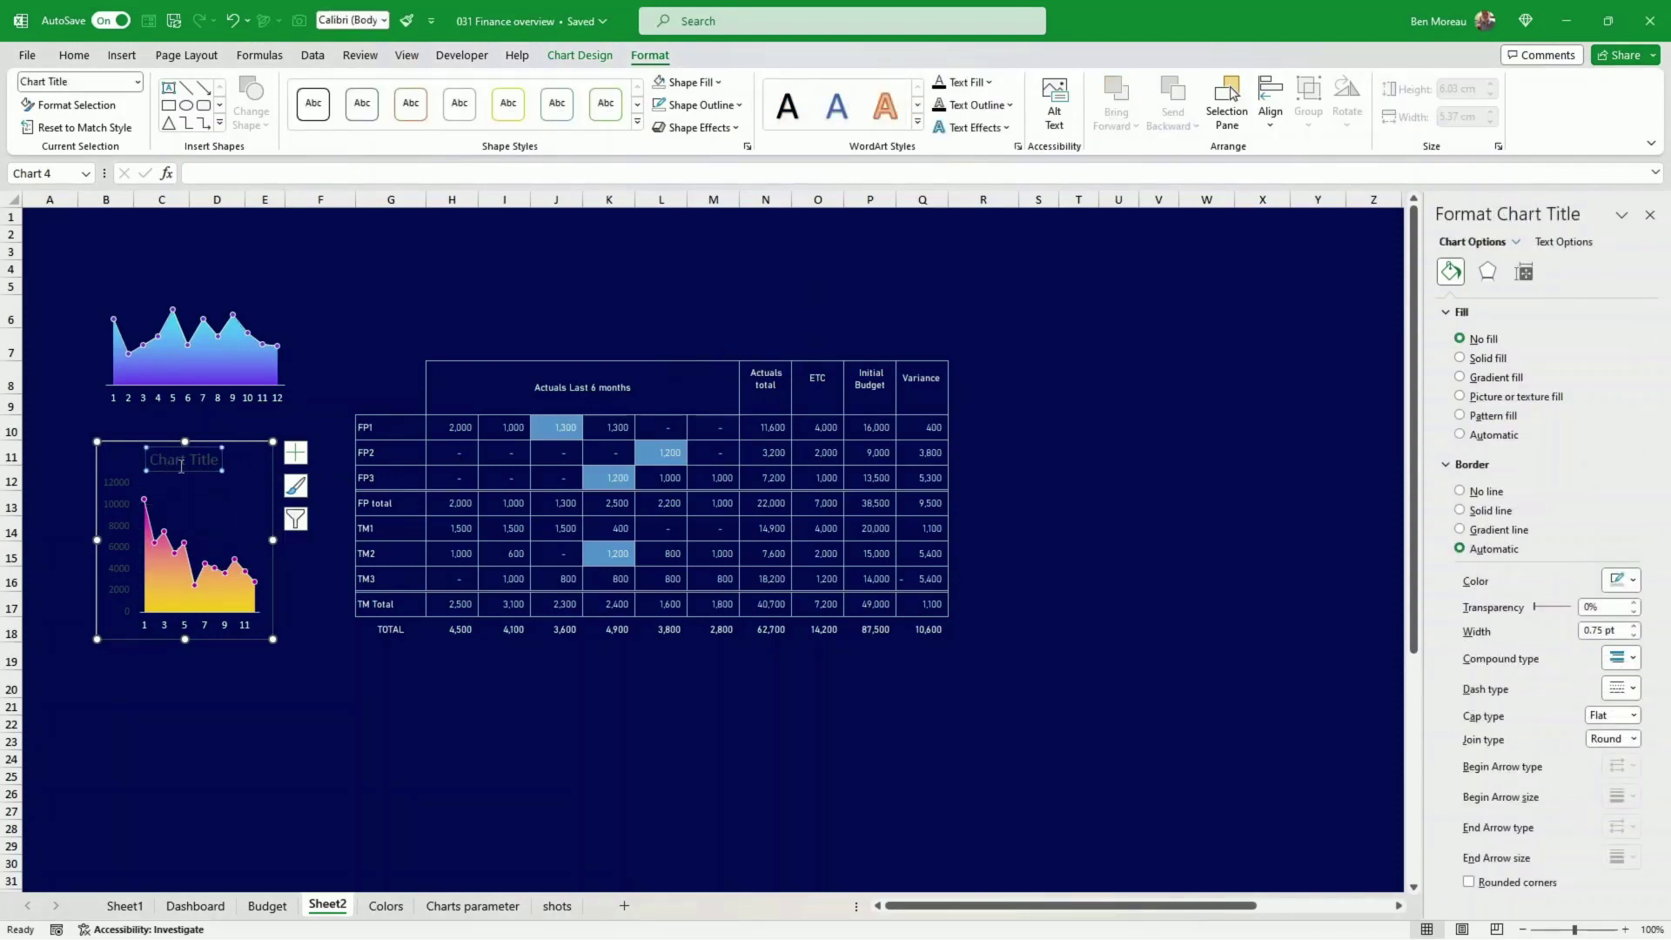
{"action": "key", "text": "Delete"}
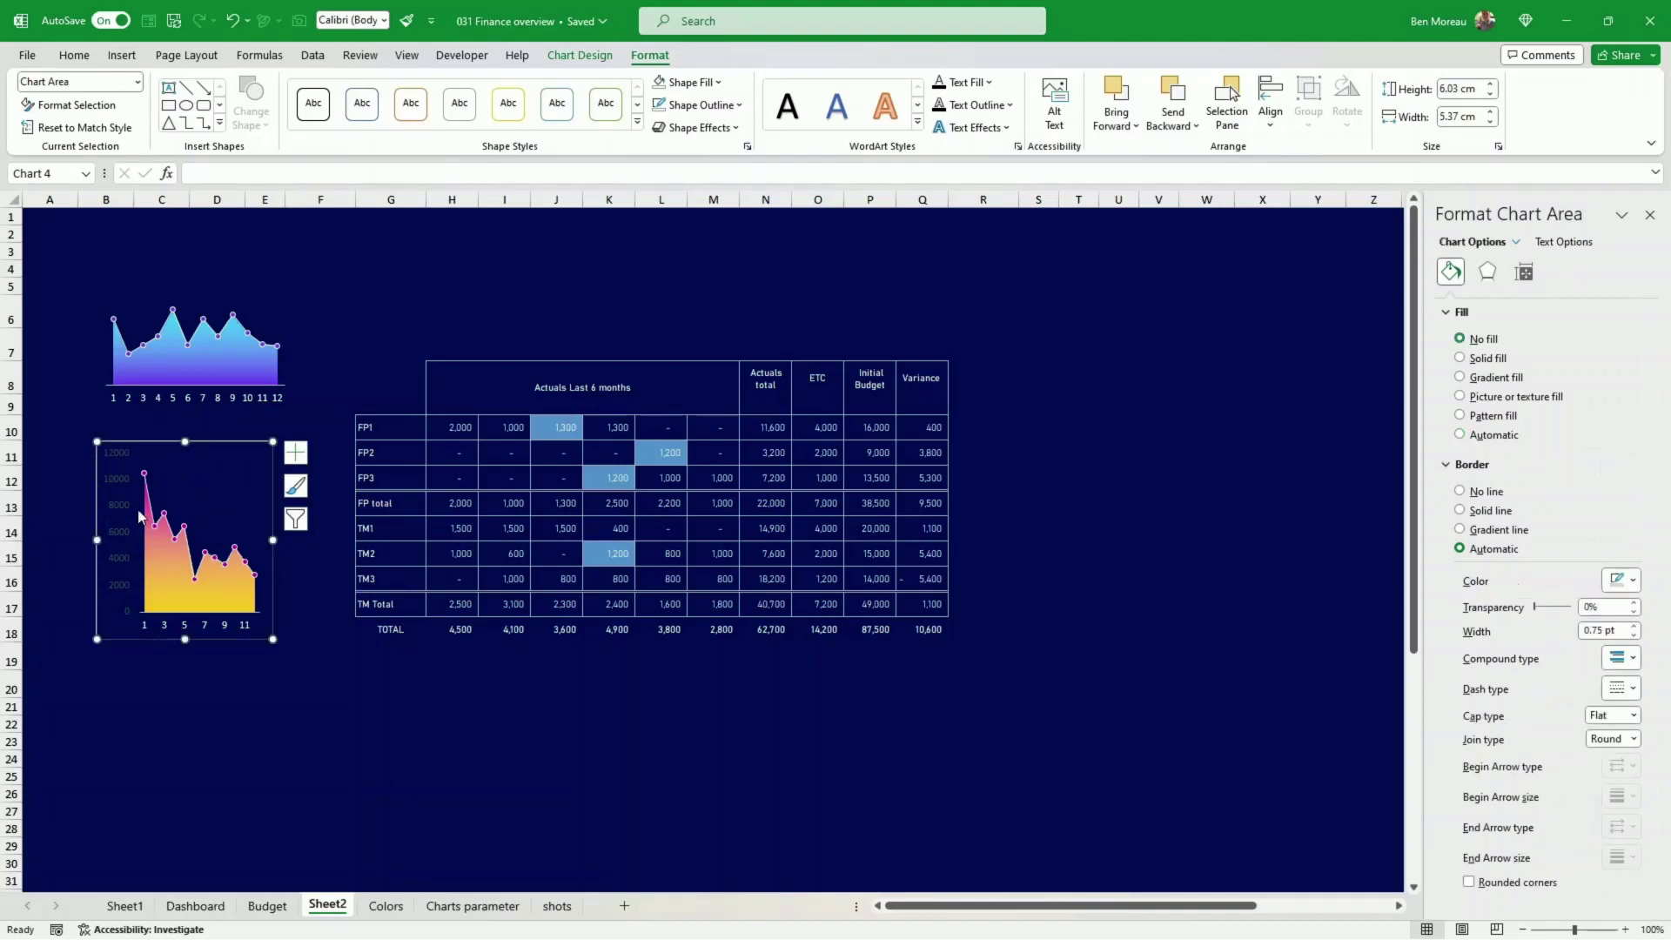
{"action": "left_click", "coordinate": [127, 529]}
{"action": "key", "text": "Delete"}
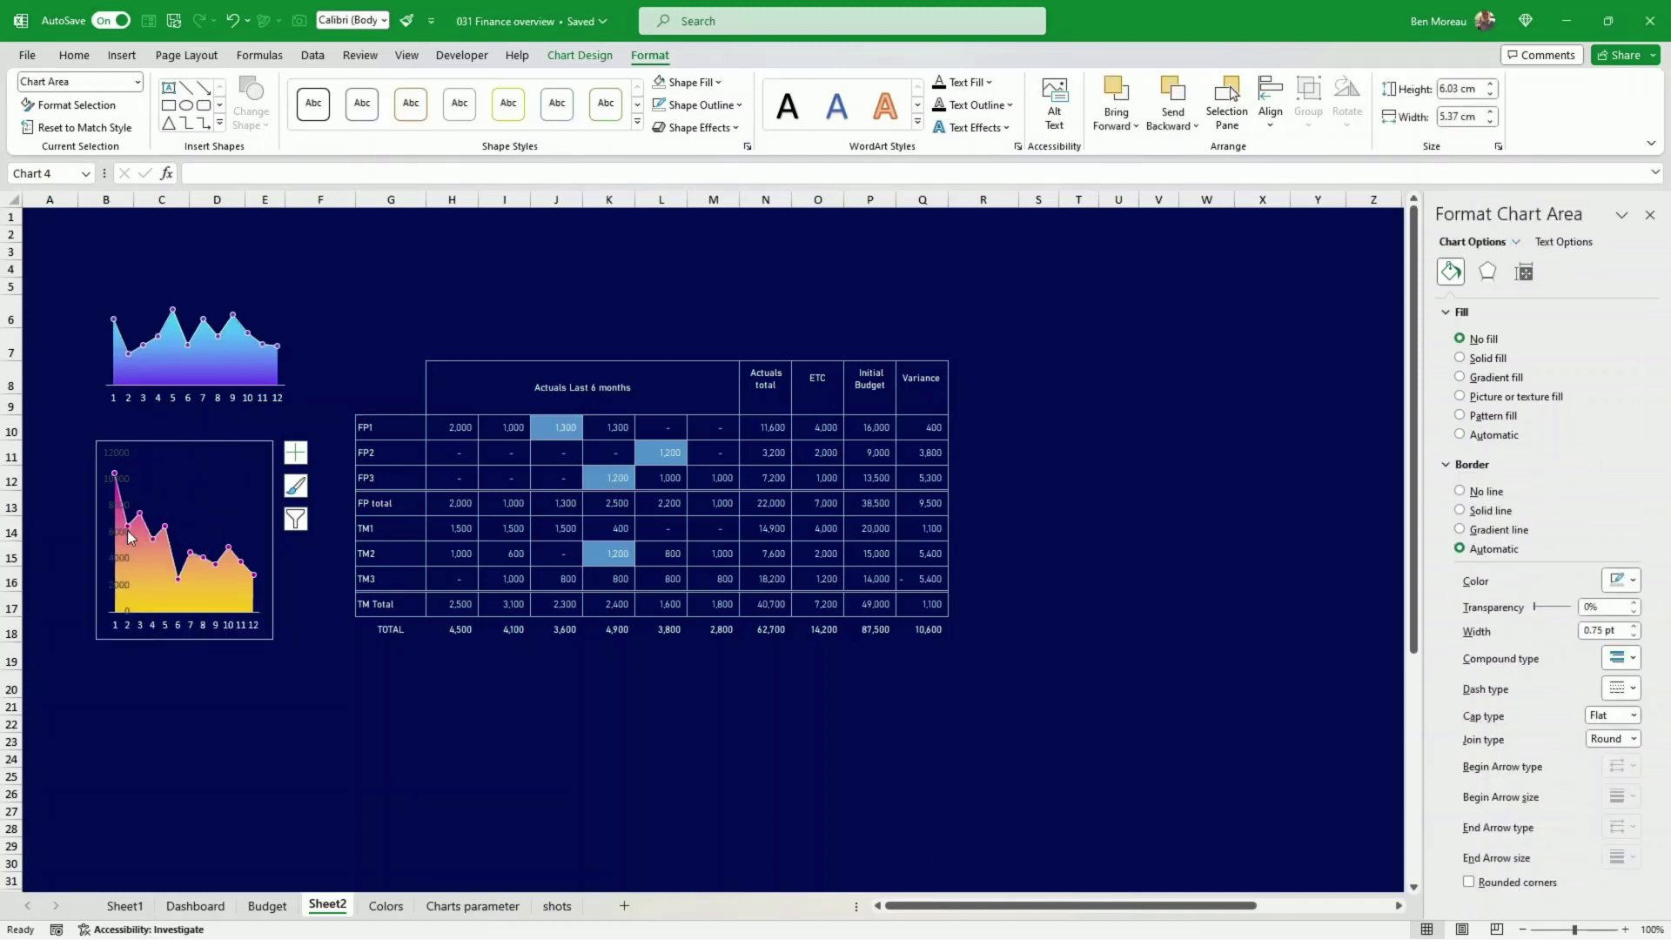
- Resize the actuals chart on Sheet2 to about 4.13 cm high by 6.01 cm wide, similar to the planned chart
{"action": "left_click_drag", "start_coordinate": [275, 541], "coordinate": [294, 540]}
{"action": "left_click_drag", "start_coordinate": [197, 638], "coordinate": [217, 562]}
{"action": "left_click", "coordinate": [226, 601]}
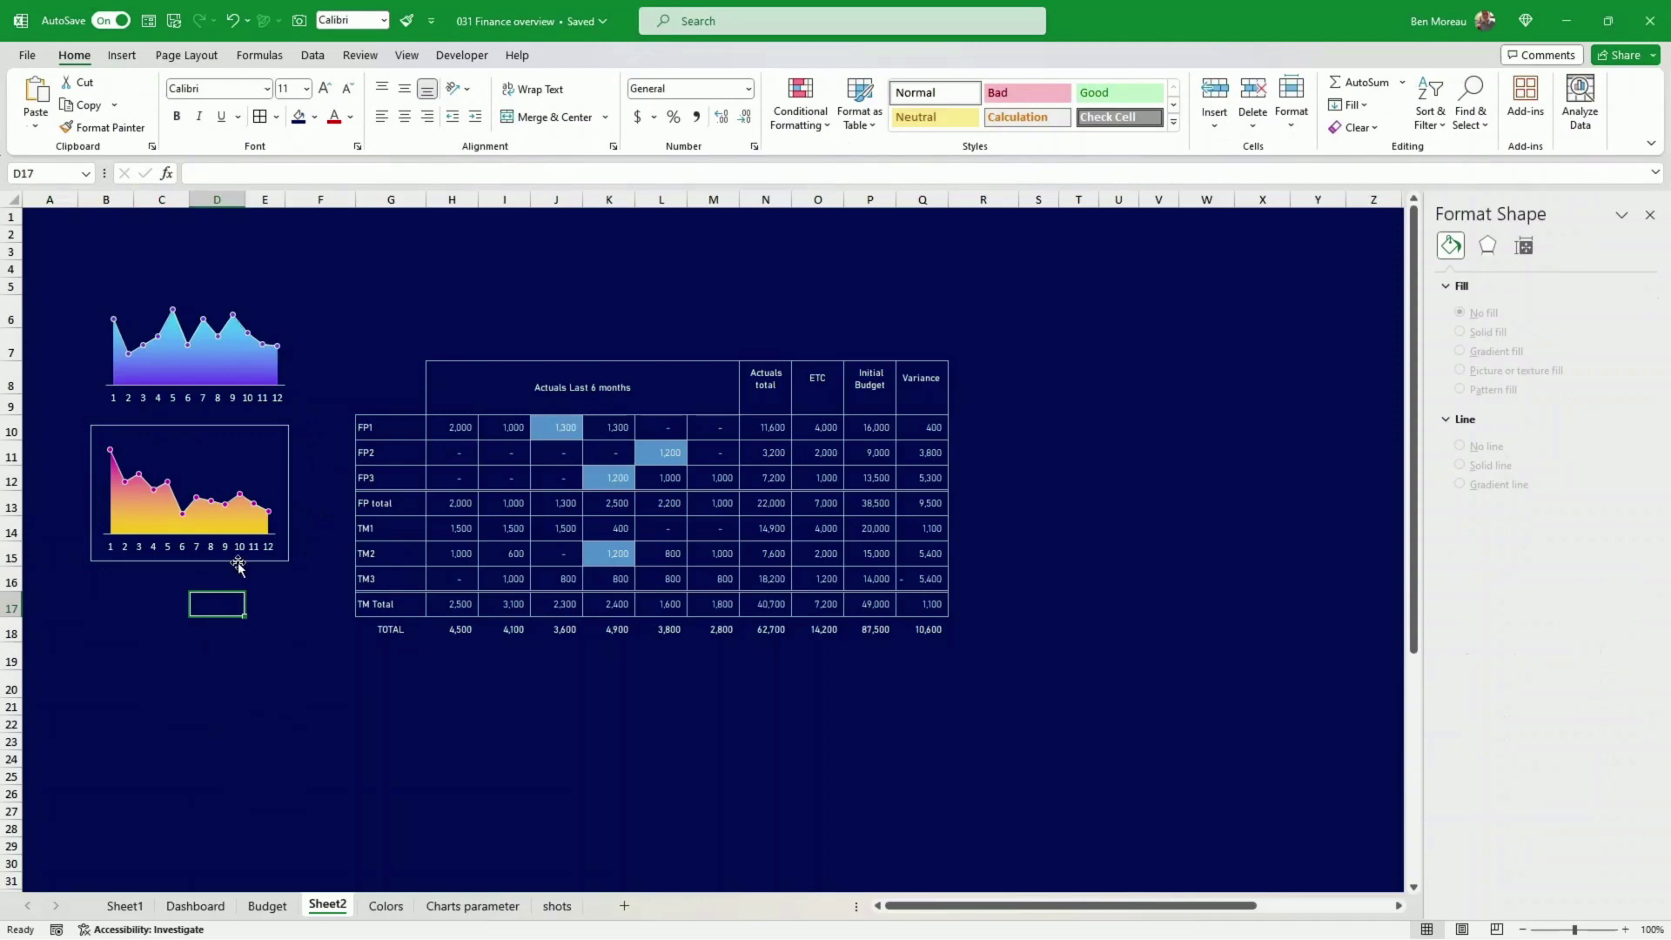
- Remove the outline around the actuals chart on Sheet2
{"action": "left_click", "coordinate": [238, 566]}
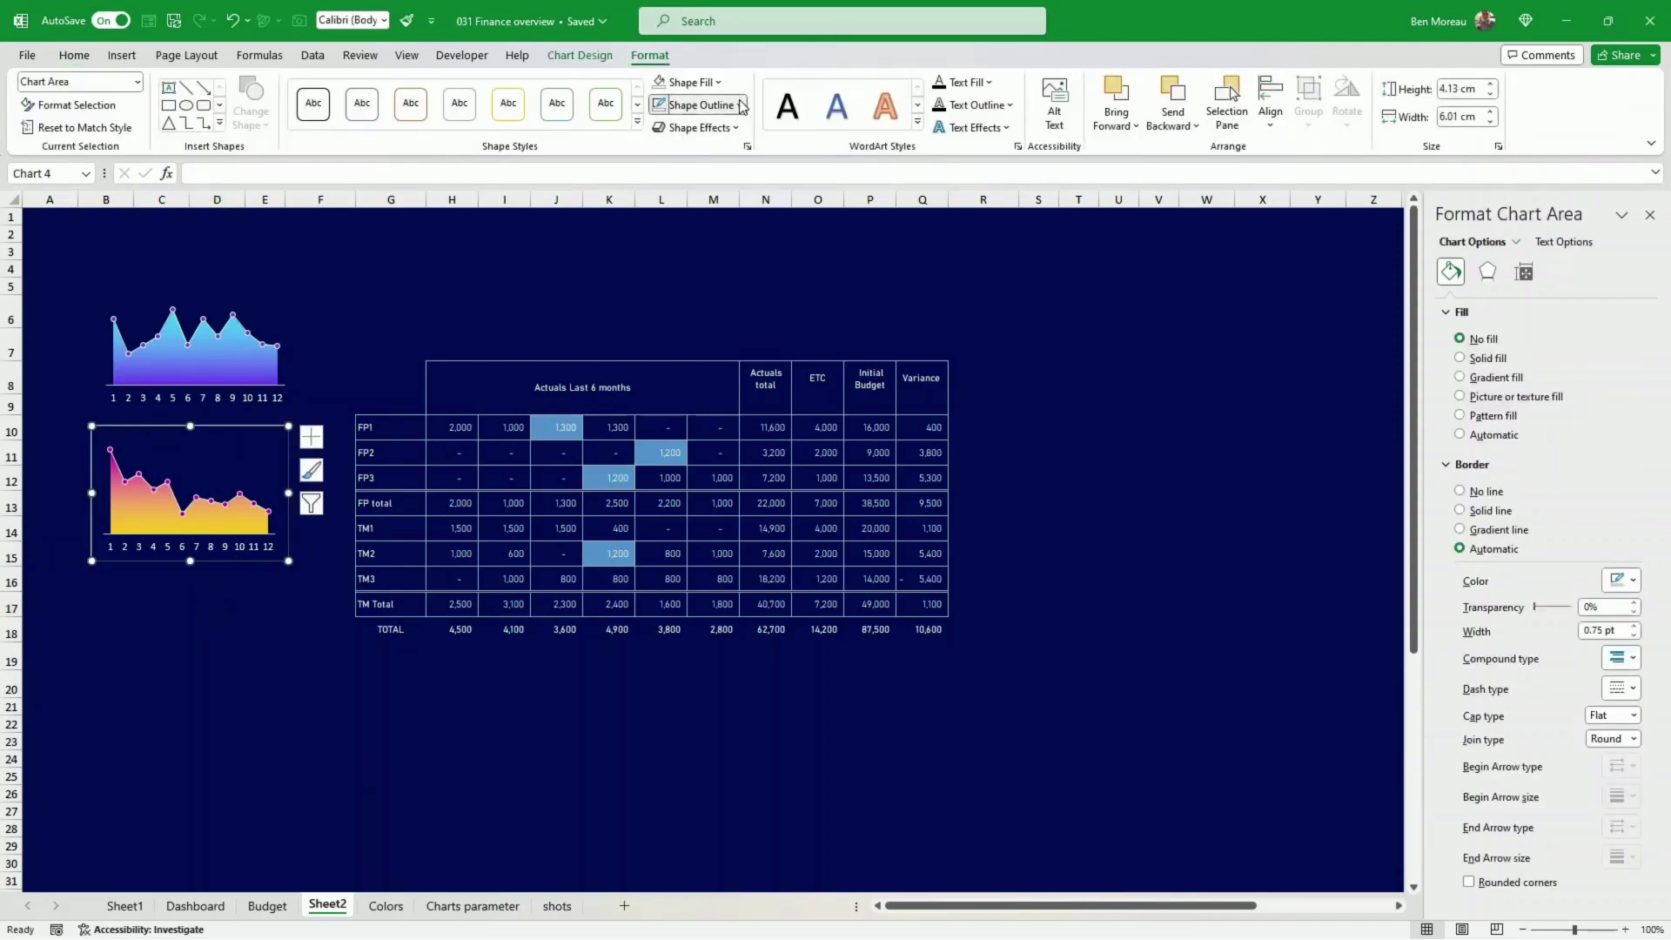
{"action": "left_click", "coordinate": [740, 104]}
{"action": "left_click", "coordinate": [703, 372]}
{"action": "left_click", "coordinate": [217, 656]}
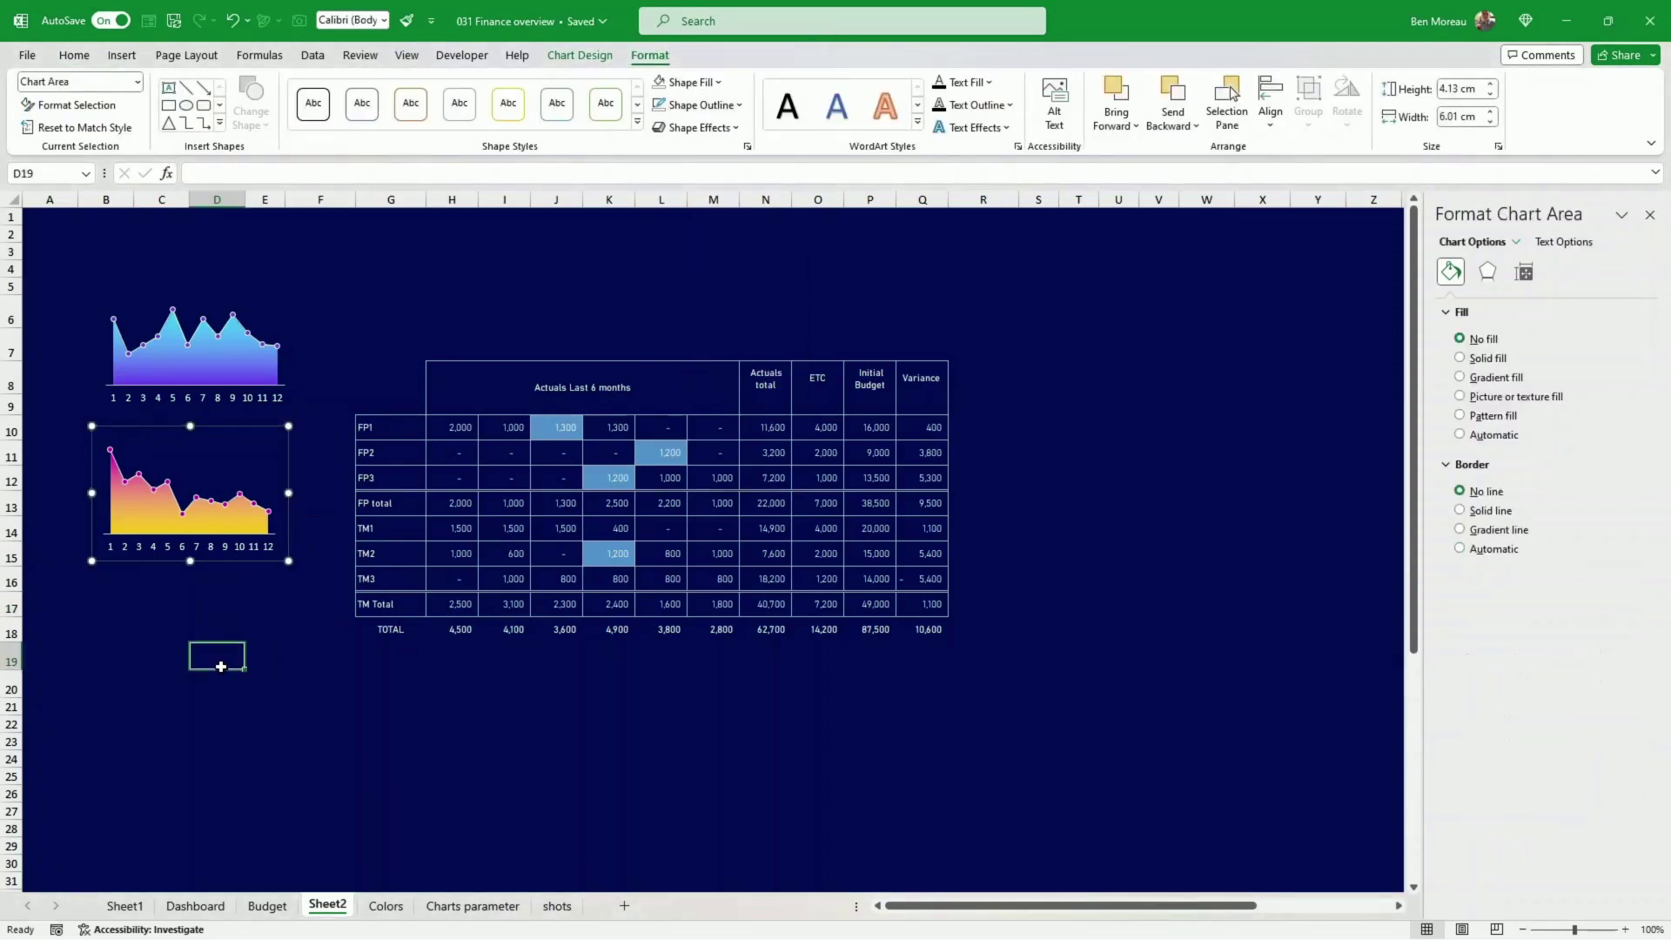
{"action": "left_click", "coordinate": [252, 550]}
{"action": "left_click", "coordinate": [260, 576]}
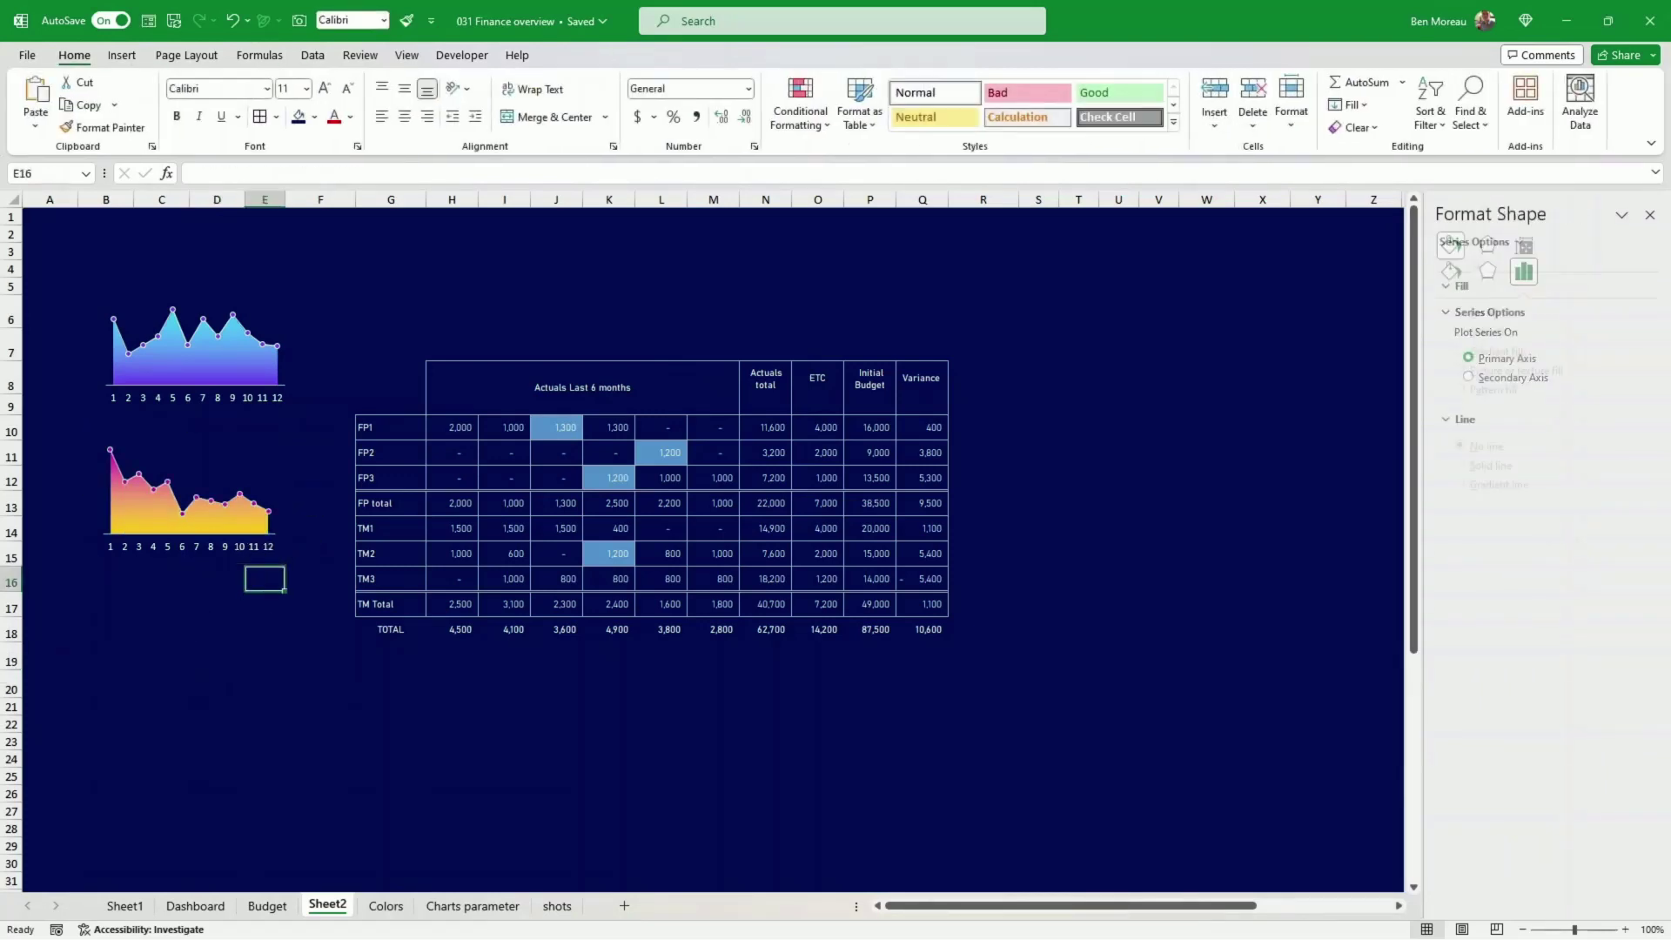
{"action": "left_click_drag", "start_coordinate": [199, 609], "coordinate": [185, 669]}
{"action": "left_click_drag", "start_coordinate": [127, 606], "coordinate": [217, 670]}
{"action": "left_click", "coordinate": [315, 775]}
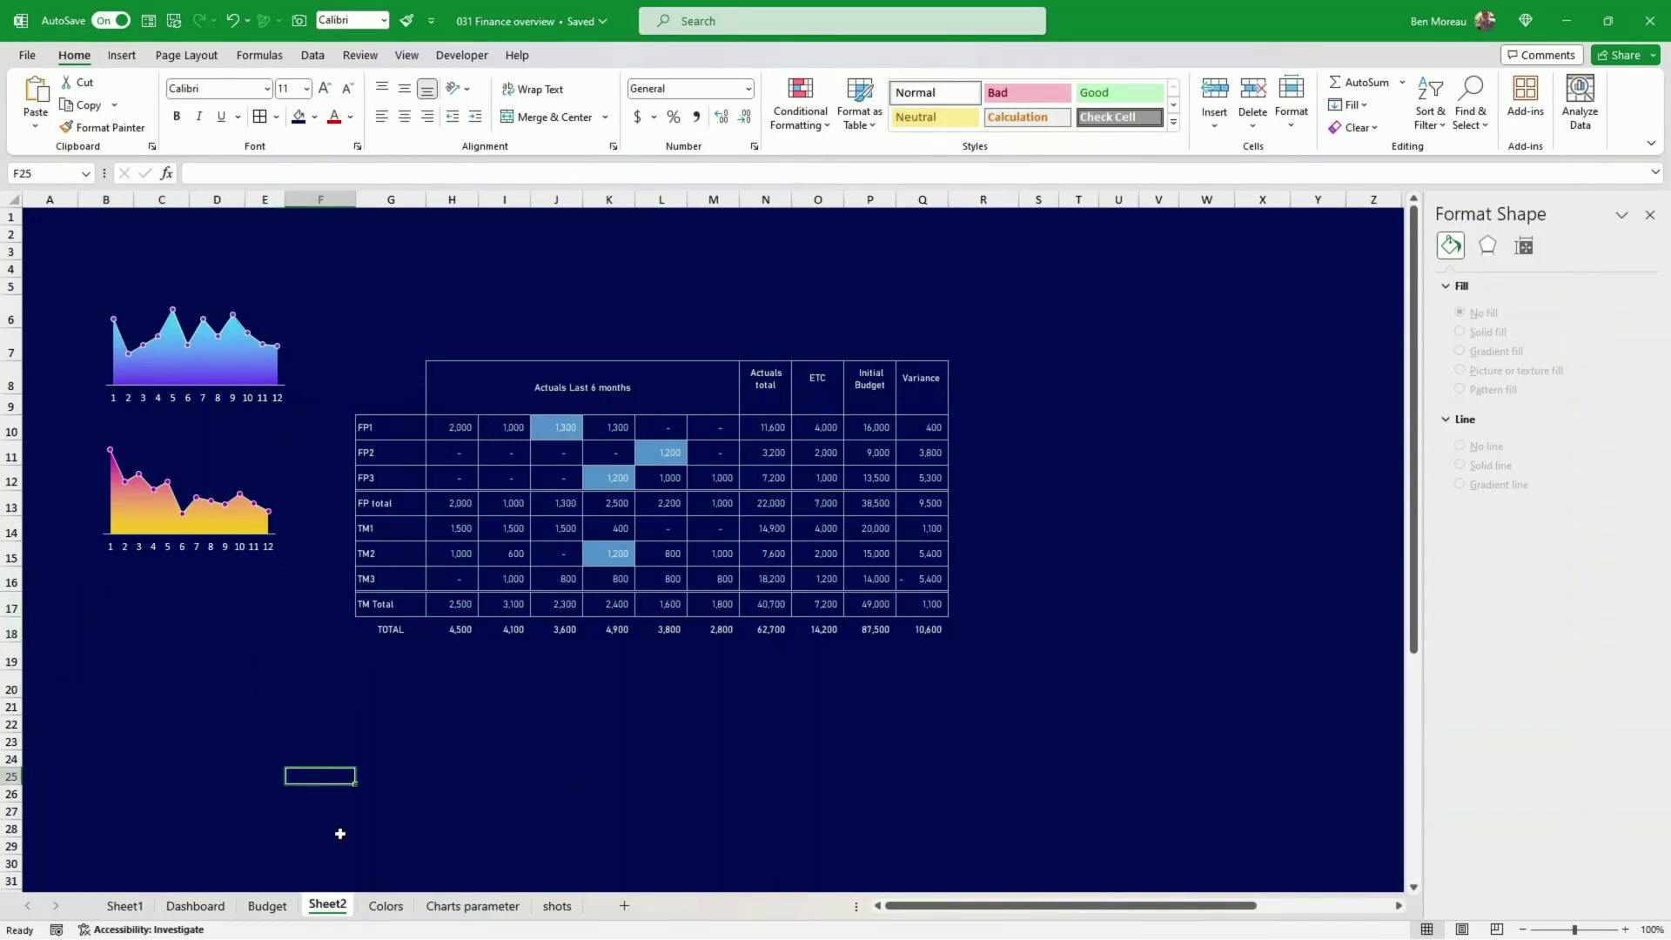
- On the Budget sheet, shift the Clustered Columns style reference picture and start a clustered column chart of the variance row, E32:P32
{"action": "left_click", "coordinate": [267, 907]}
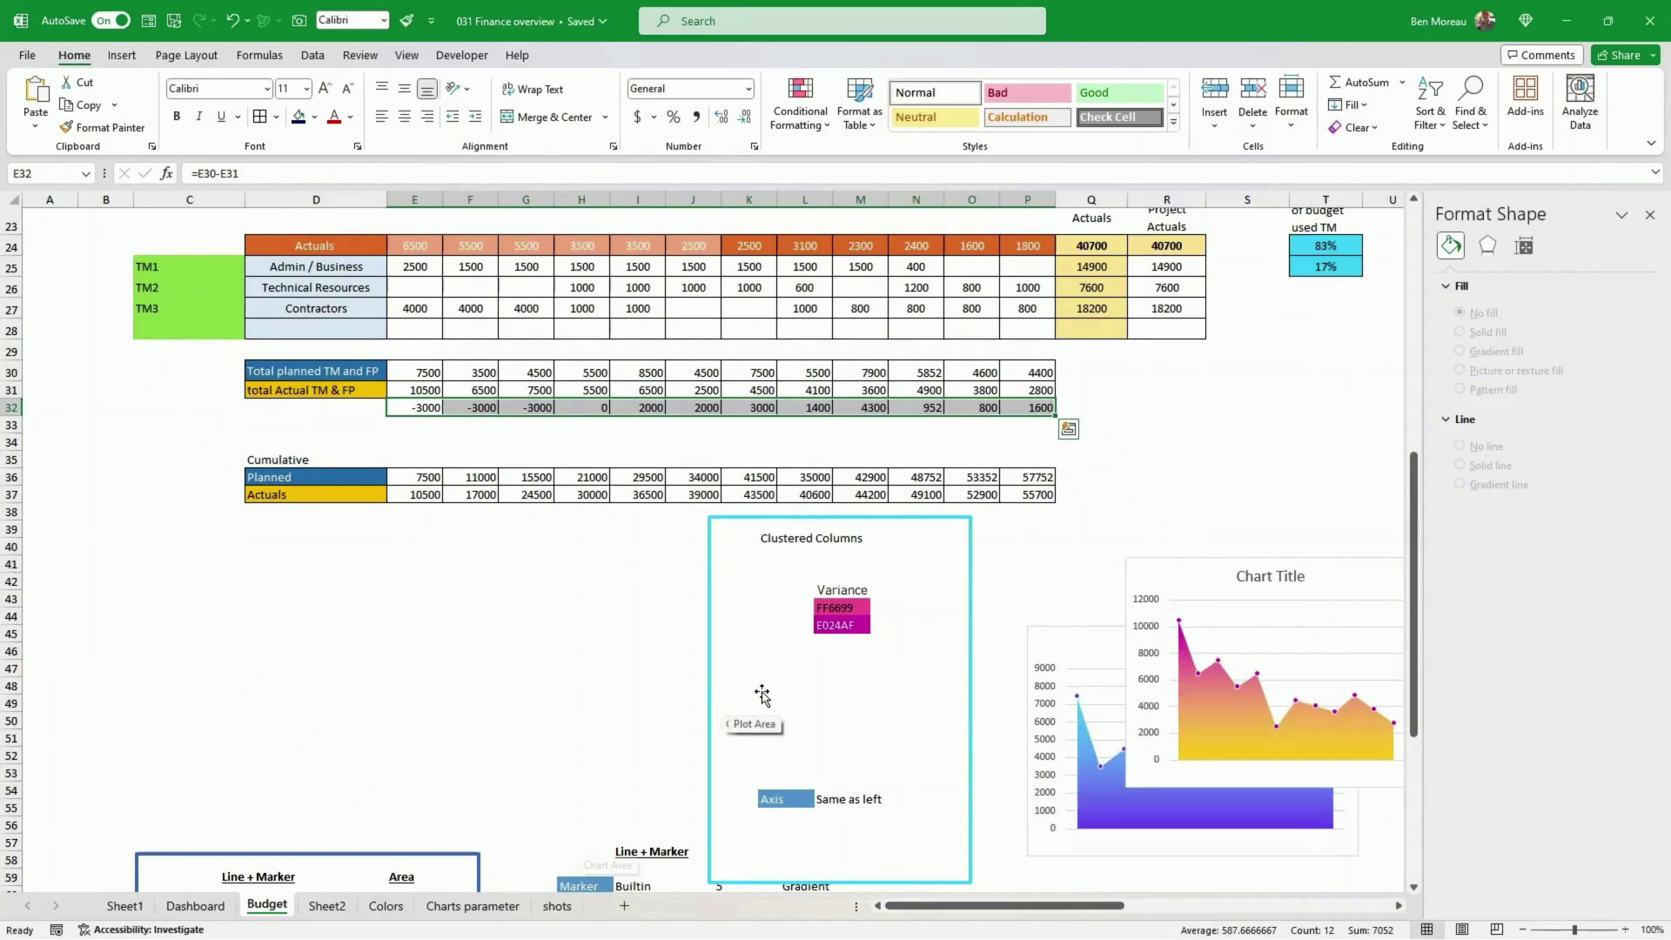
{"action": "left_click_drag", "start_coordinate": [763, 692], "coordinate": [838, 696]}
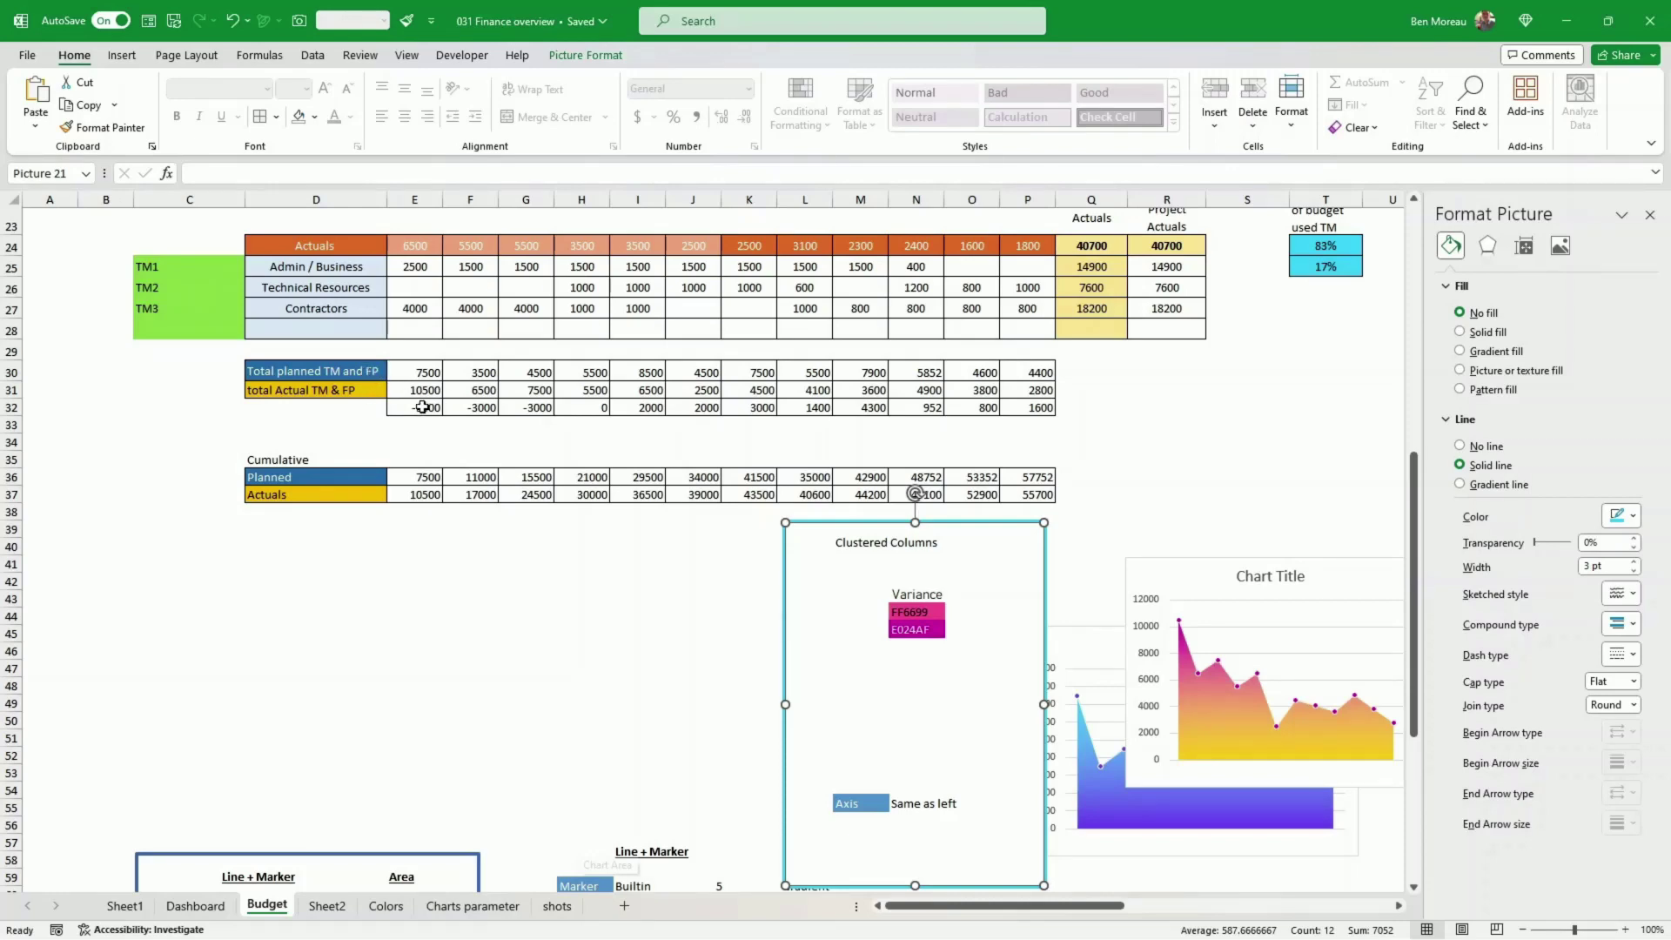
{"action": "left_click_drag", "start_coordinate": [422, 407], "coordinate": [1029, 409]}
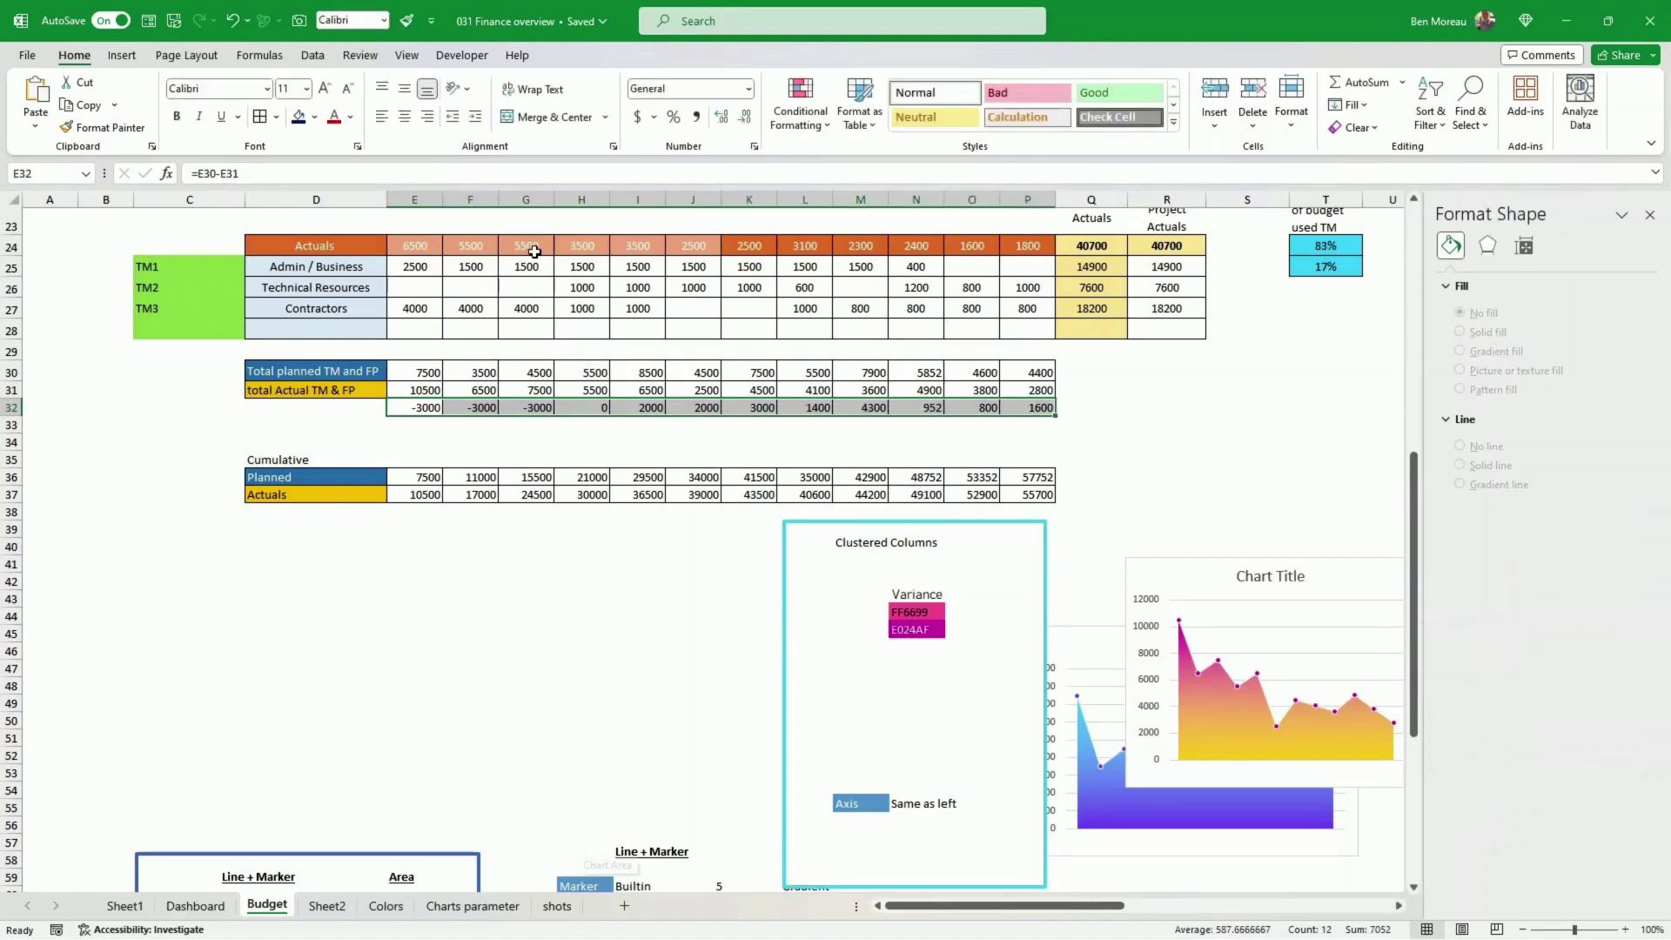
{"action": "left_click", "coordinate": [122, 56]}
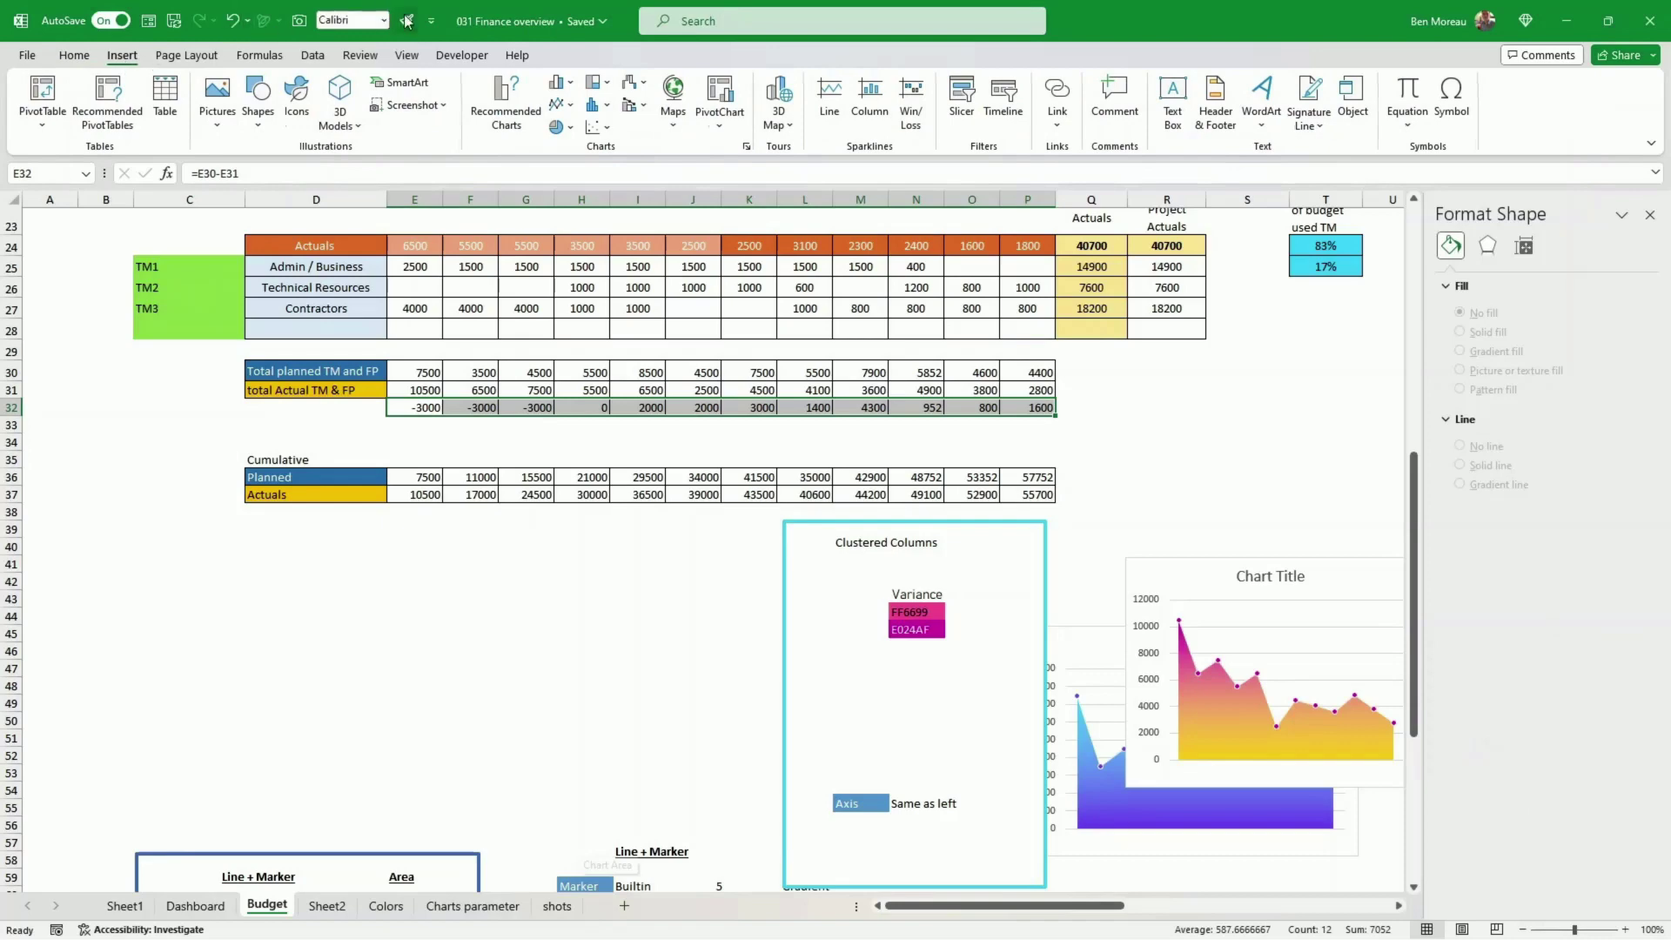
{"action": "left_click", "coordinate": [517, 106]}
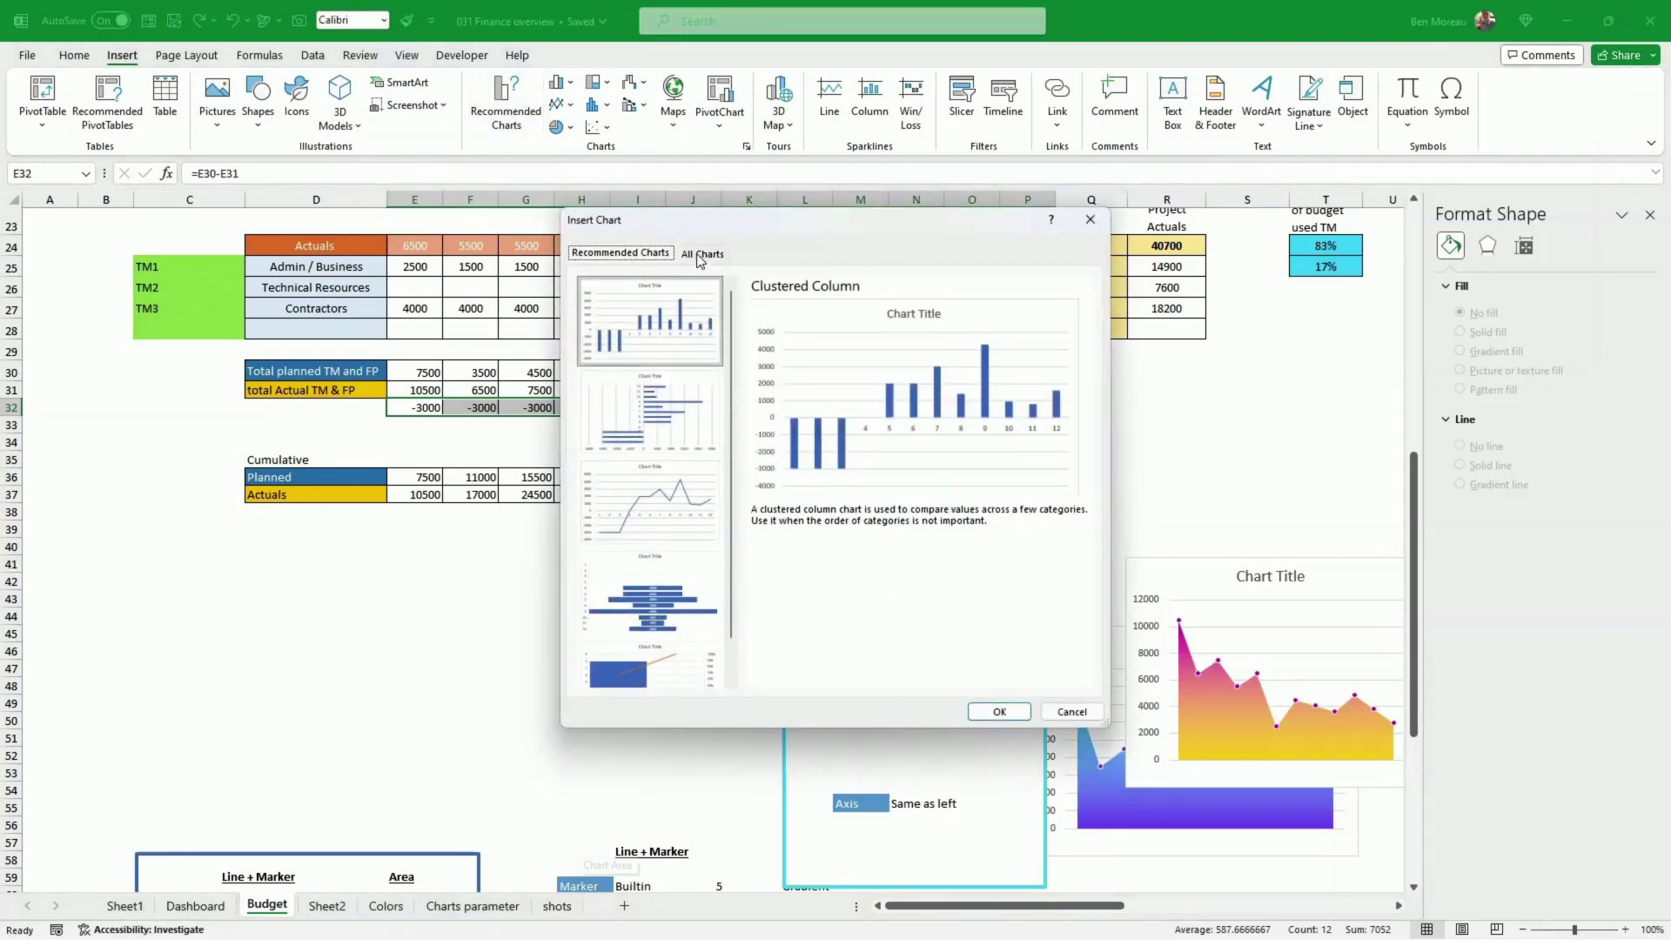
{"action": "left_click", "coordinate": [666, 316]}
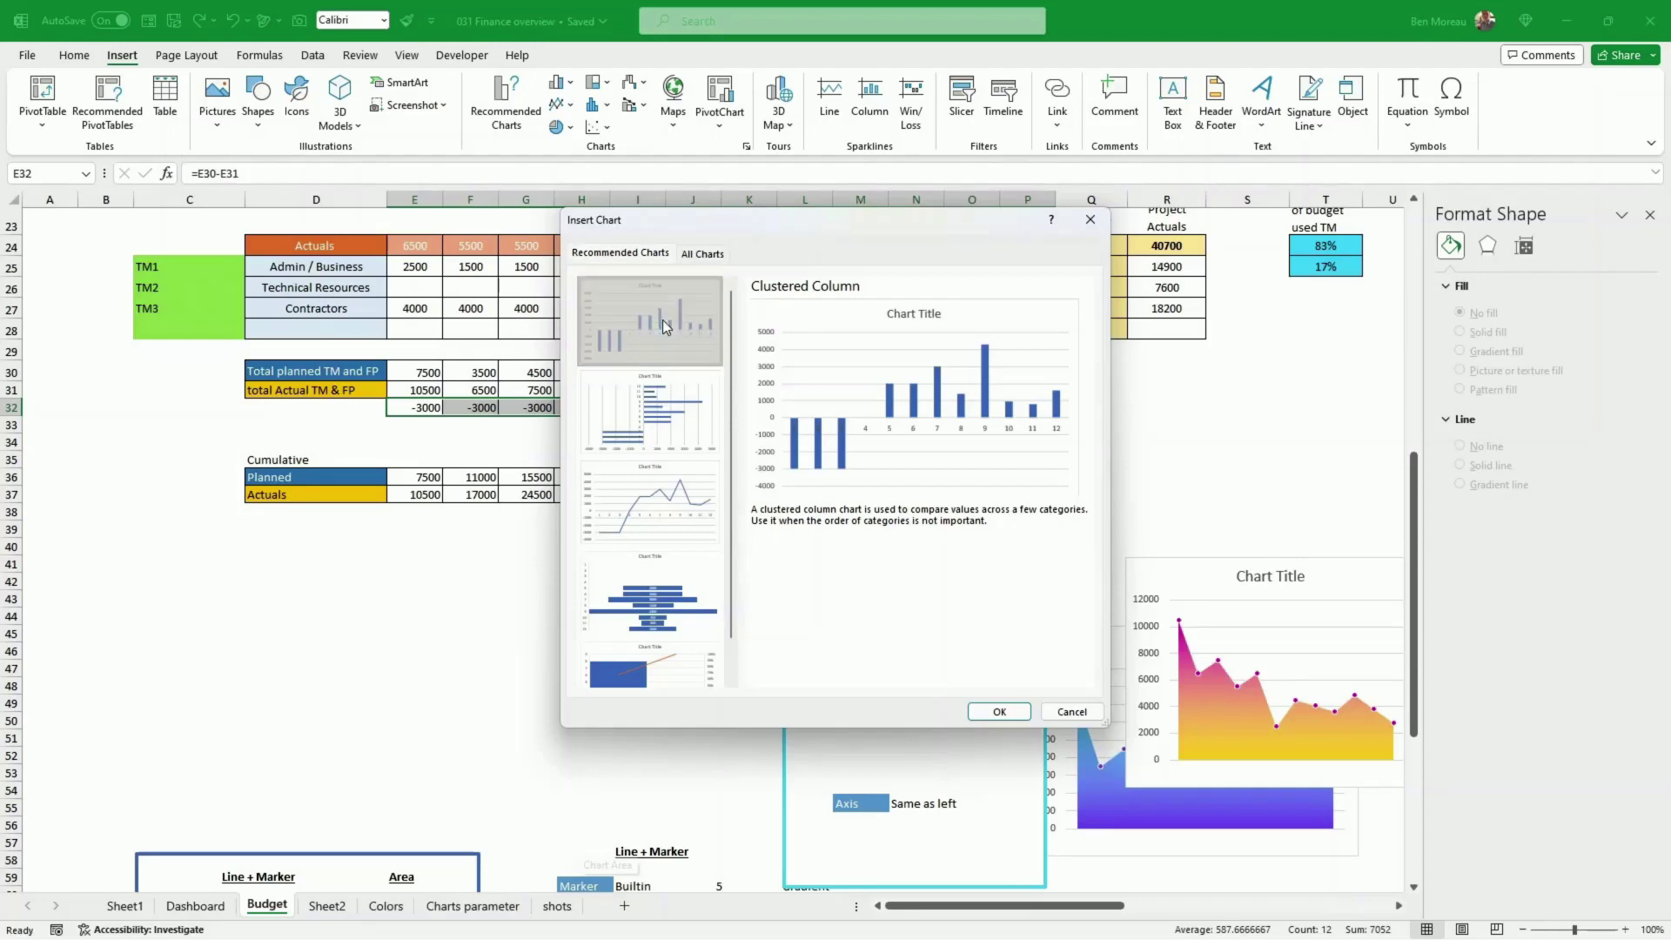
- Insert a clustered column chart of the row 32 differences and give its columns a gradient fill
{"action": "left_click", "coordinate": [998, 712]}
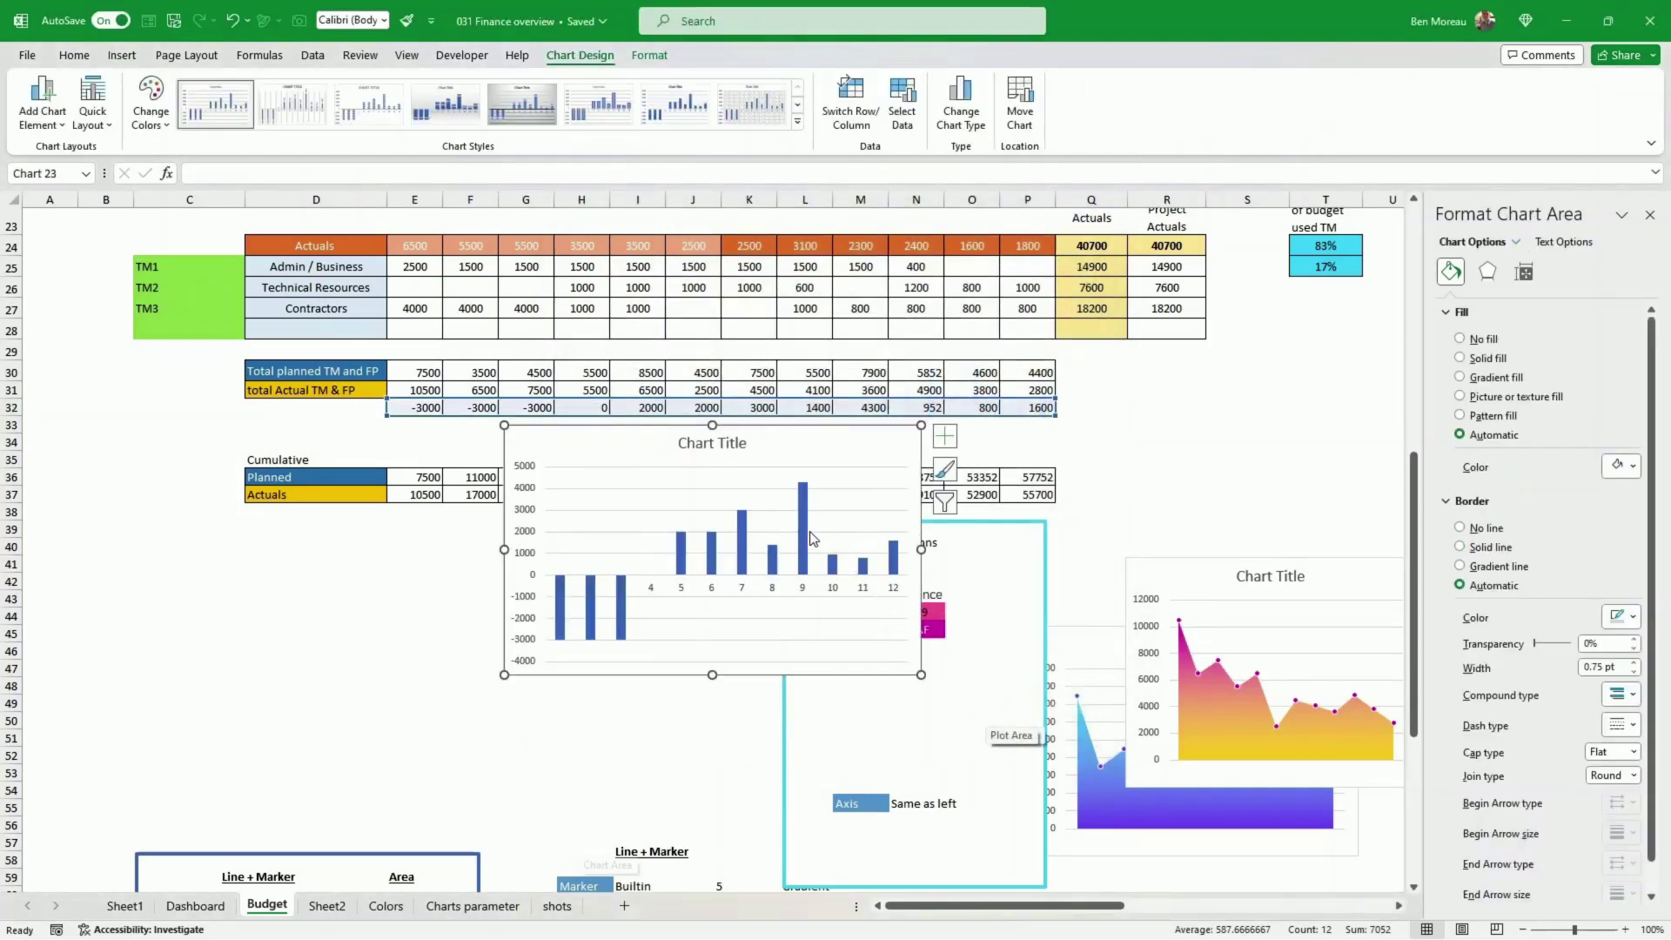
{"action": "left_click", "coordinate": [806, 528]}
{"action": "right_click", "coordinate": [806, 528]}
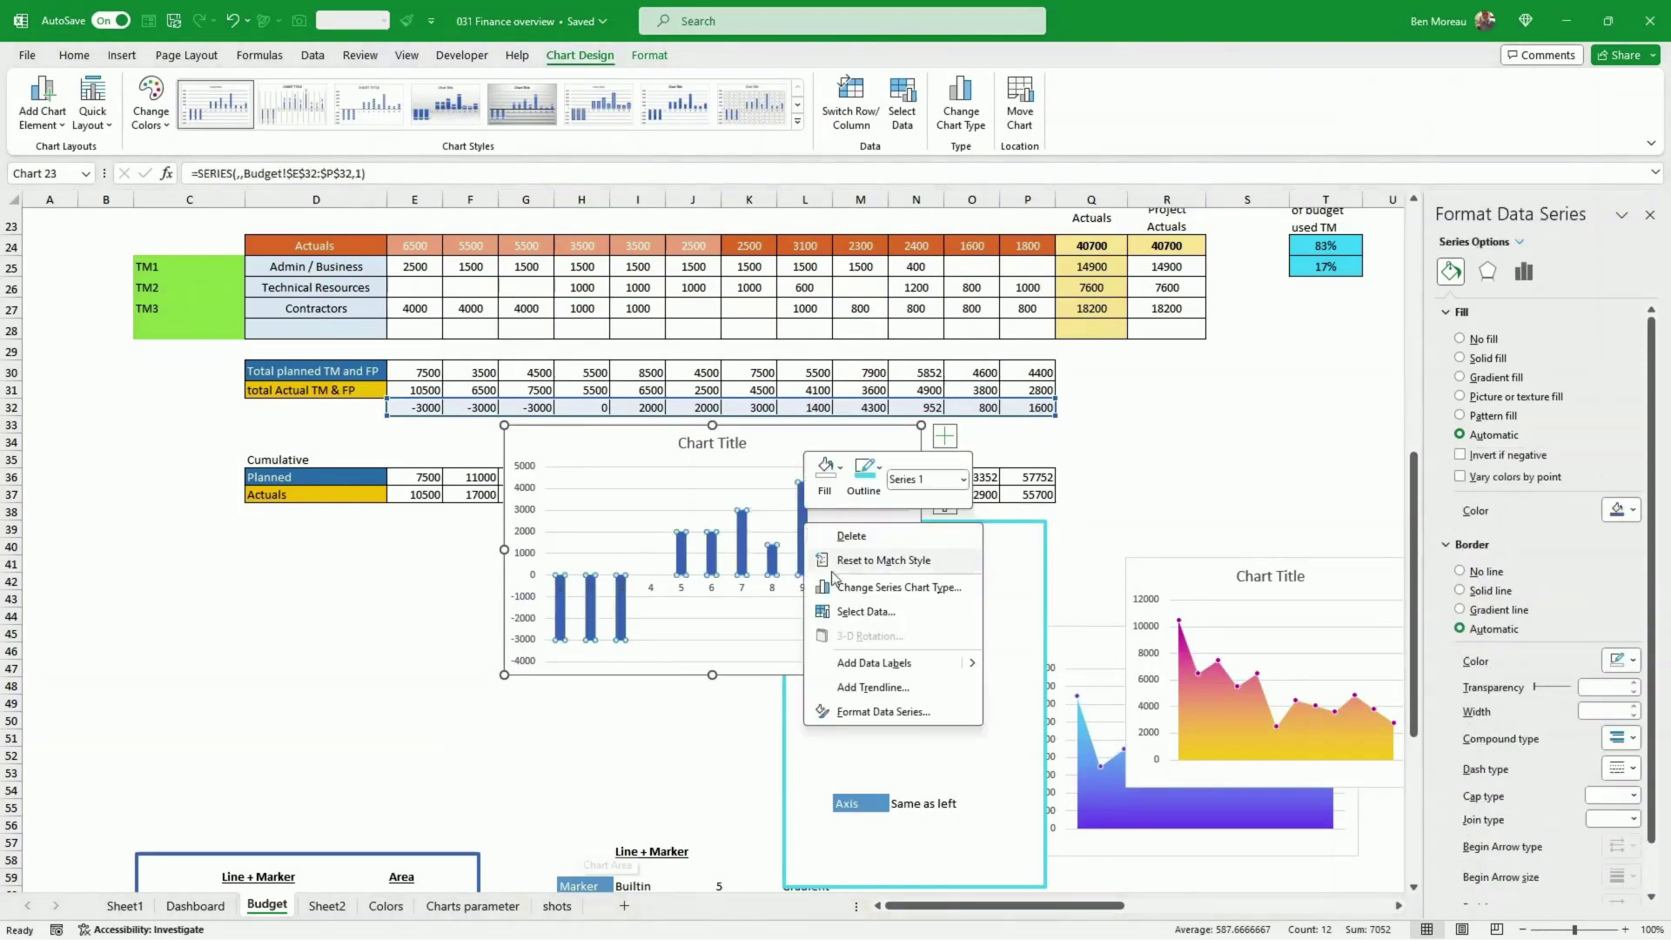
{"action": "left_click", "coordinate": [883, 712]}
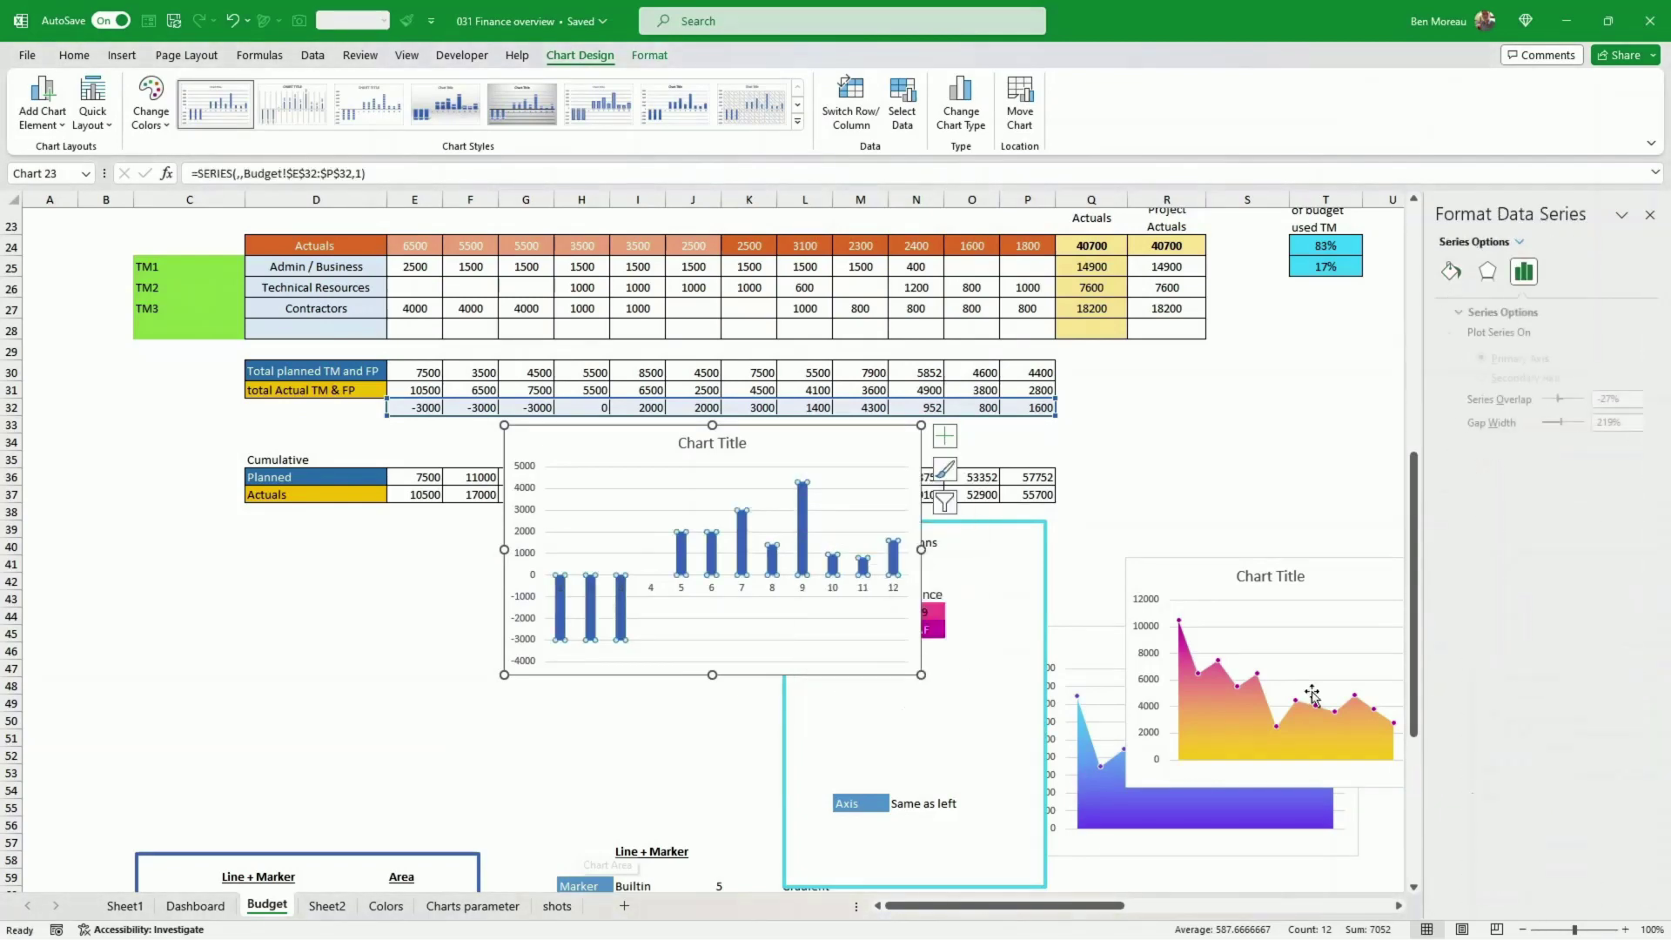
{"action": "left_click", "coordinate": [1450, 272]}
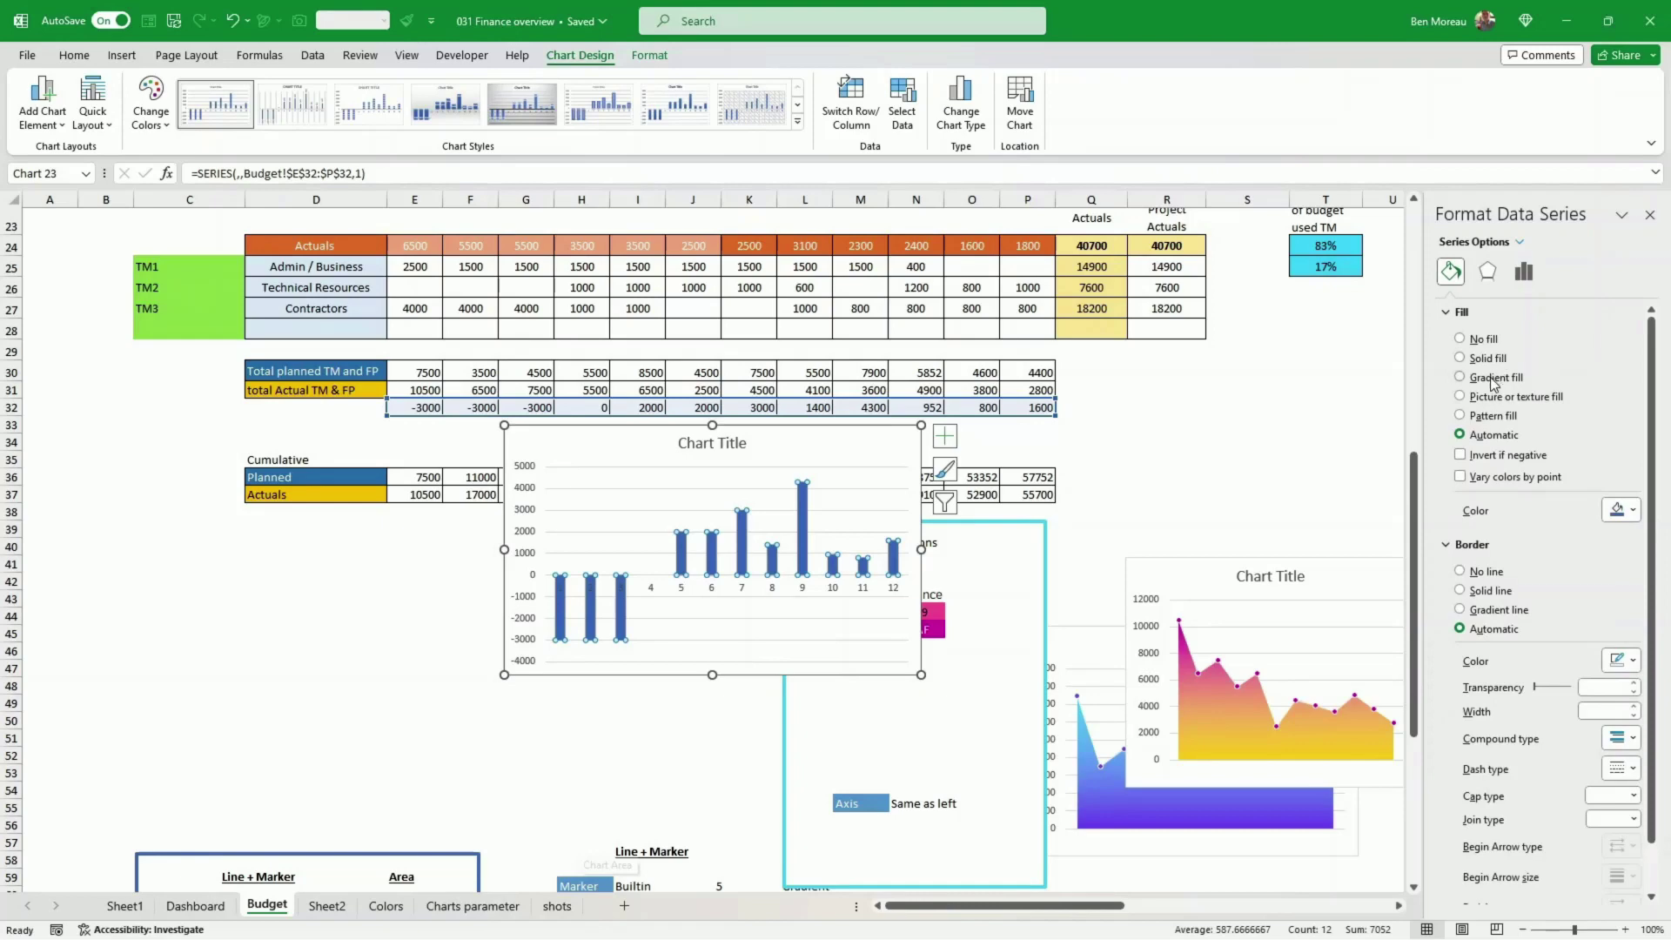
{"action": "left_click", "coordinate": [1493, 381]}
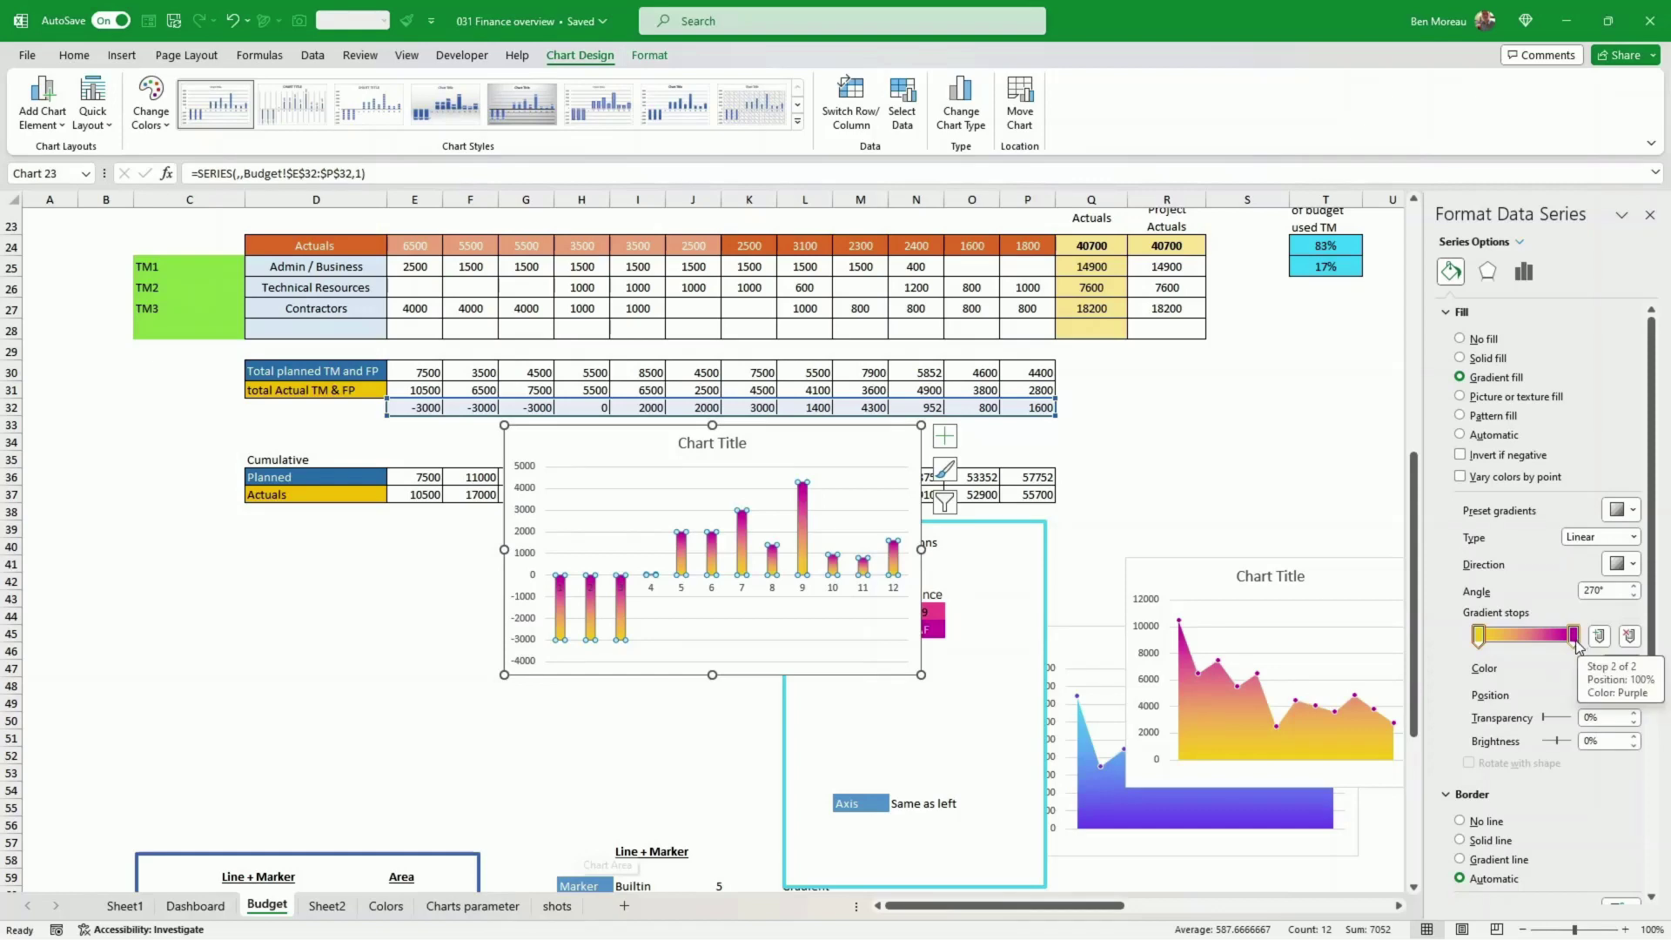
{"action": "left_click", "coordinate": [1478, 635]}
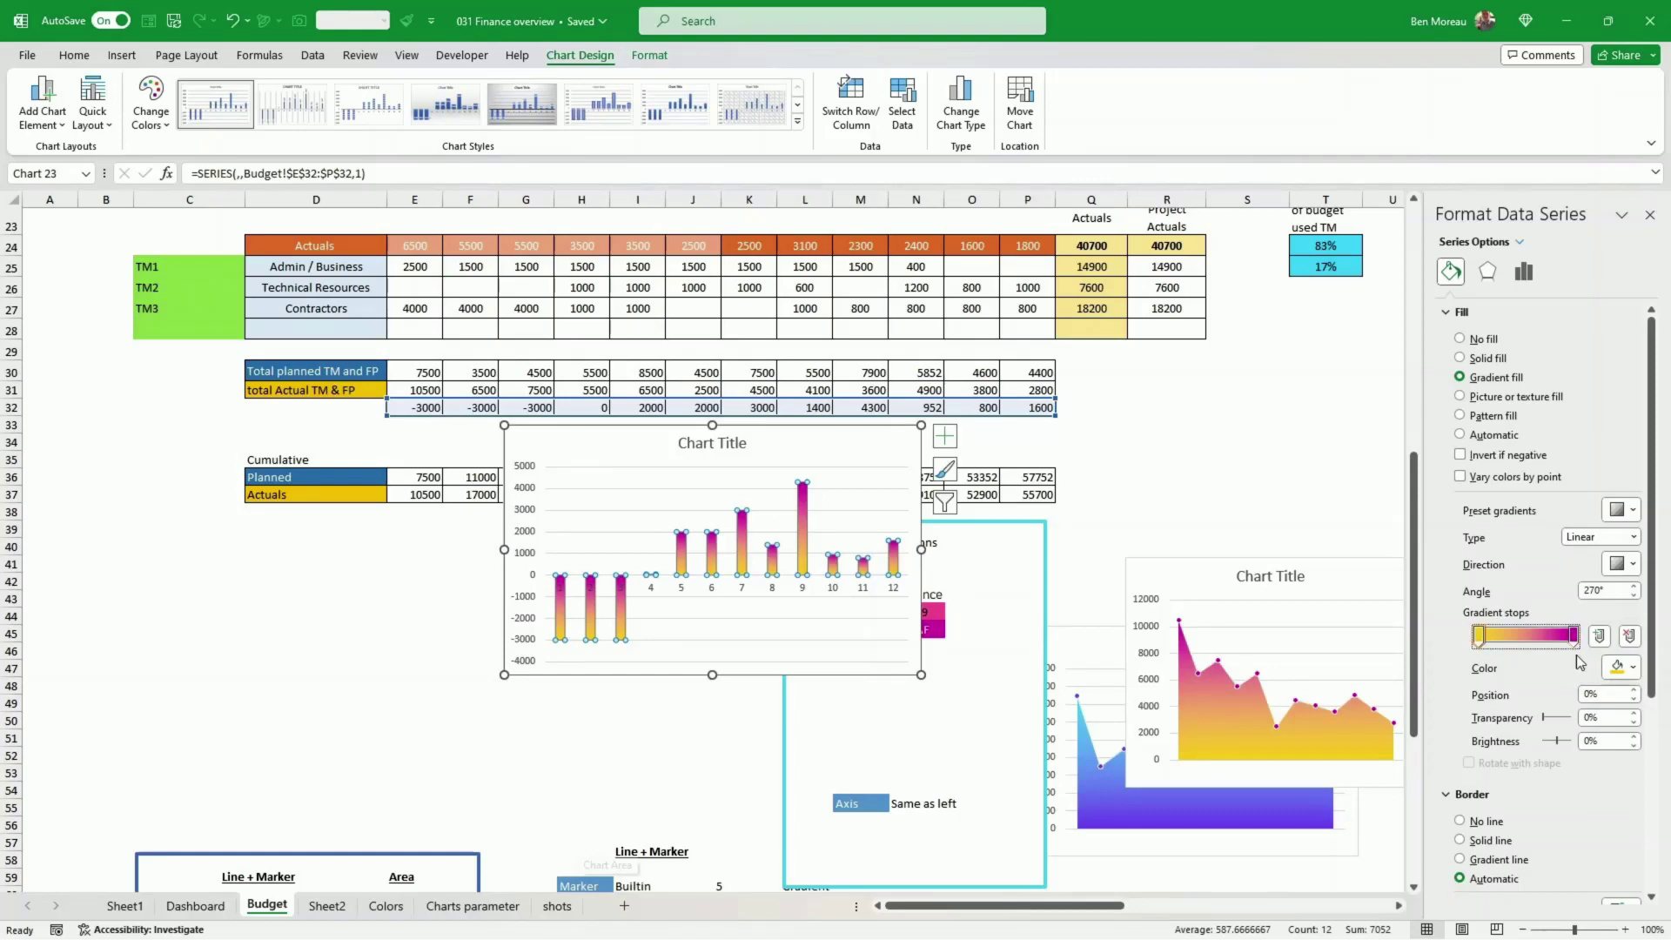
{"action": "left_click", "coordinate": [1634, 669]}
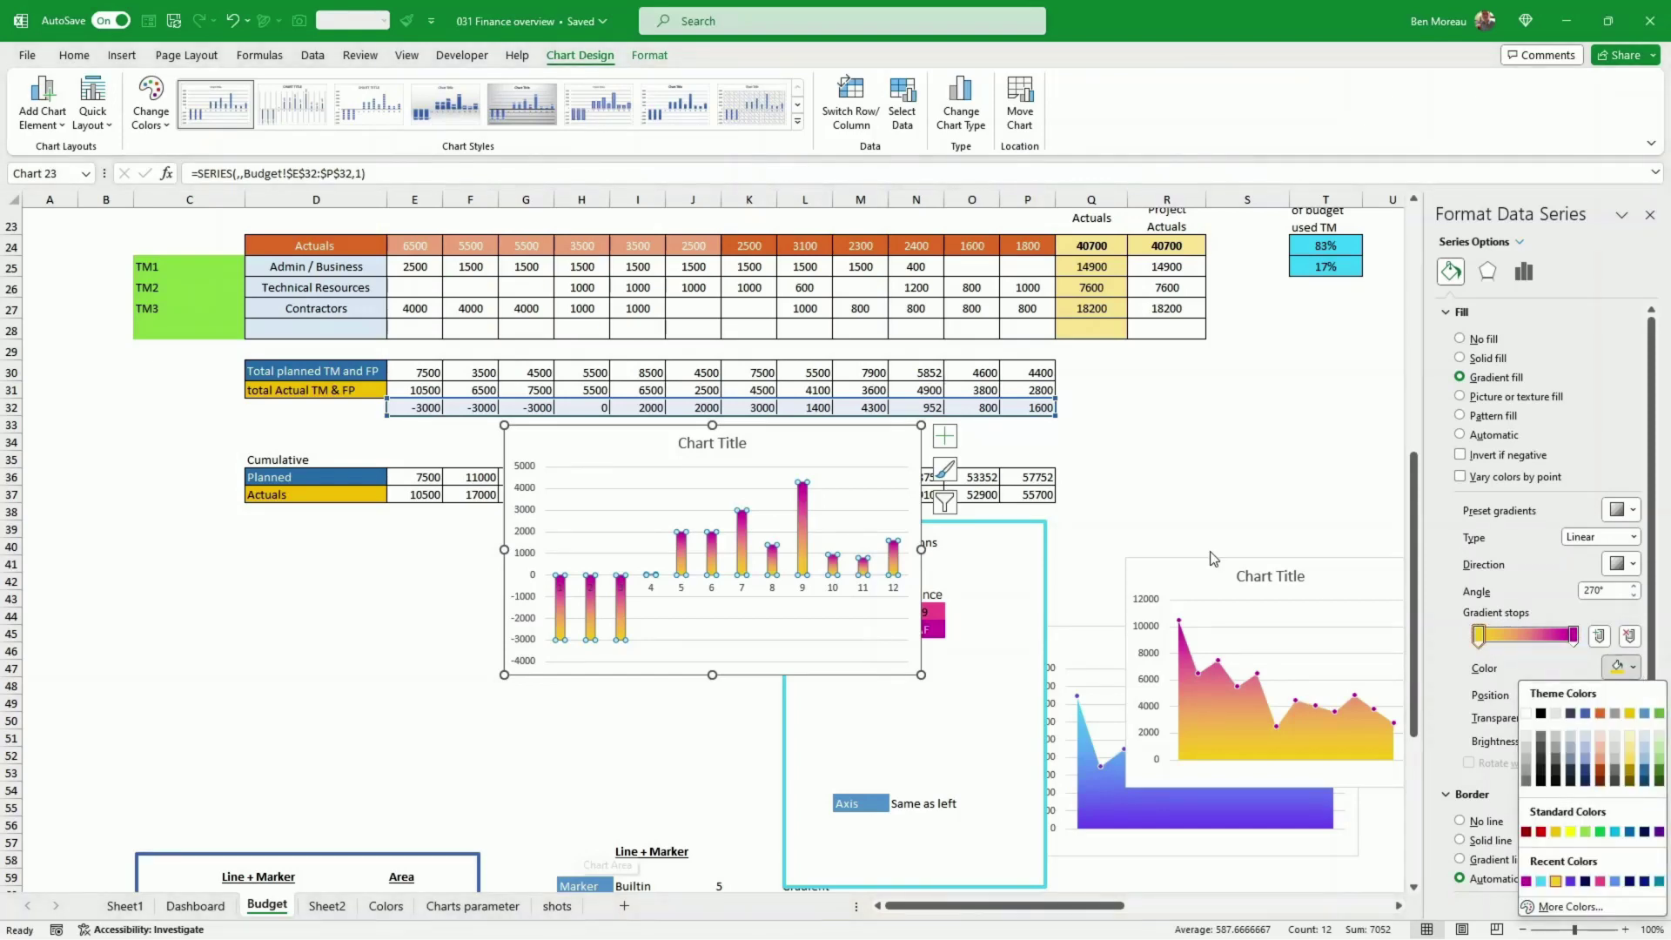
{"action": "left_click", "coordinate": [838, 430]}
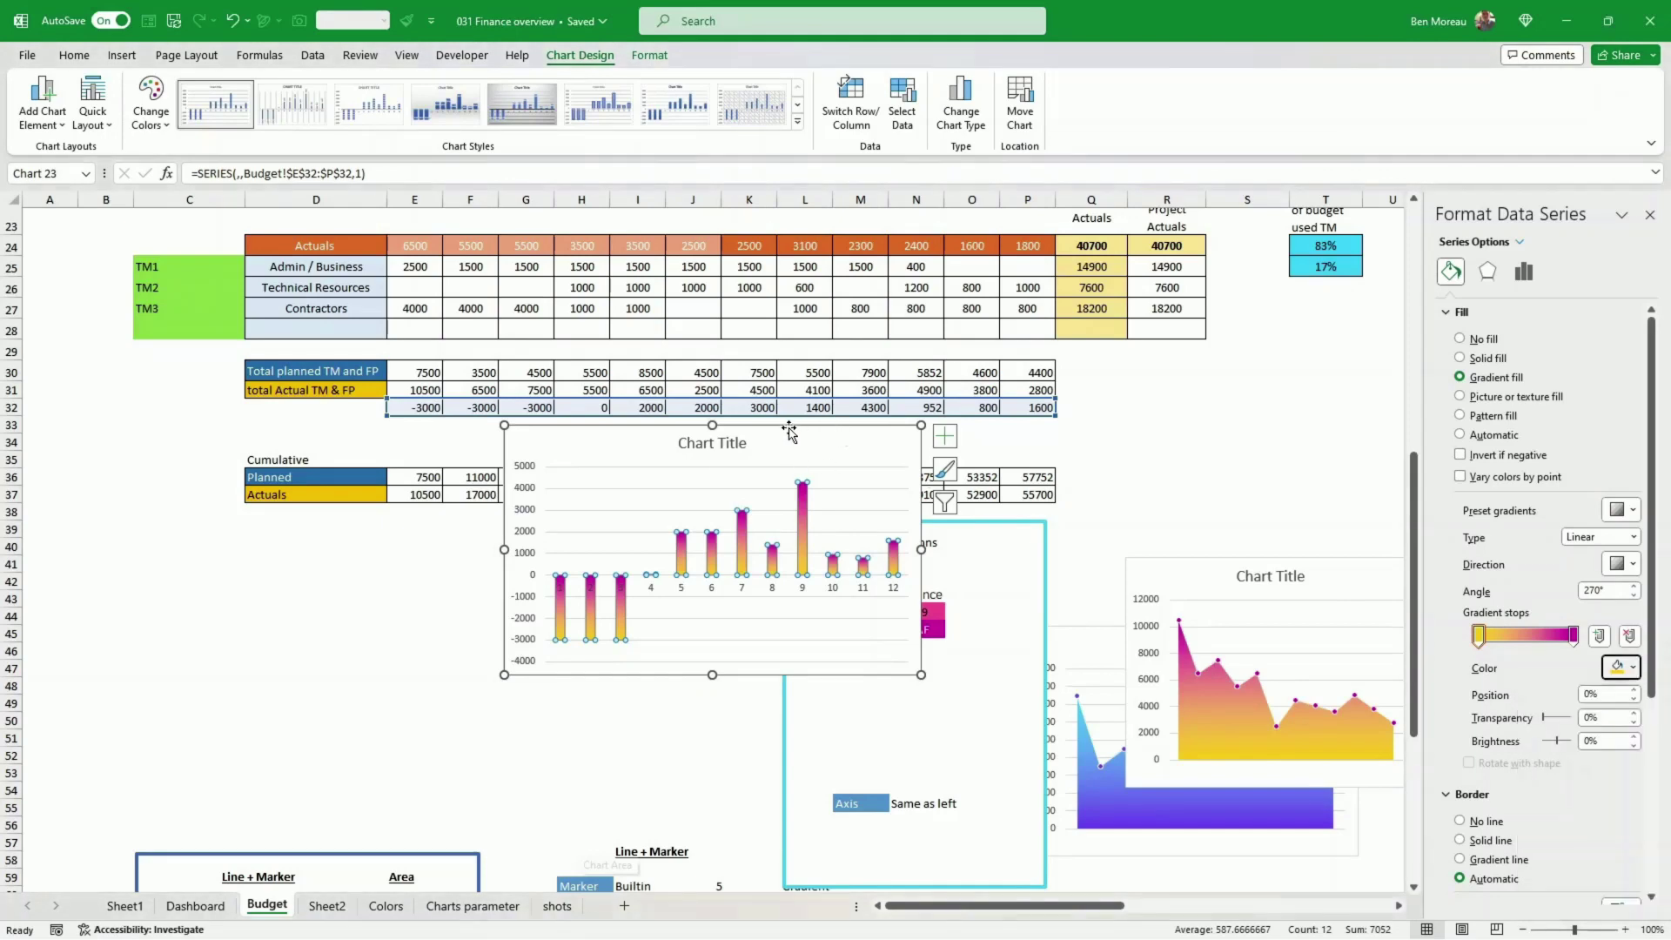
- Move the chart clear of the Variance colour codes and set its first gradient stop to hex FF6699
{"action": "left_click_drag", "start_coordinate": [794, 426], "coordinate": [685, 432]}
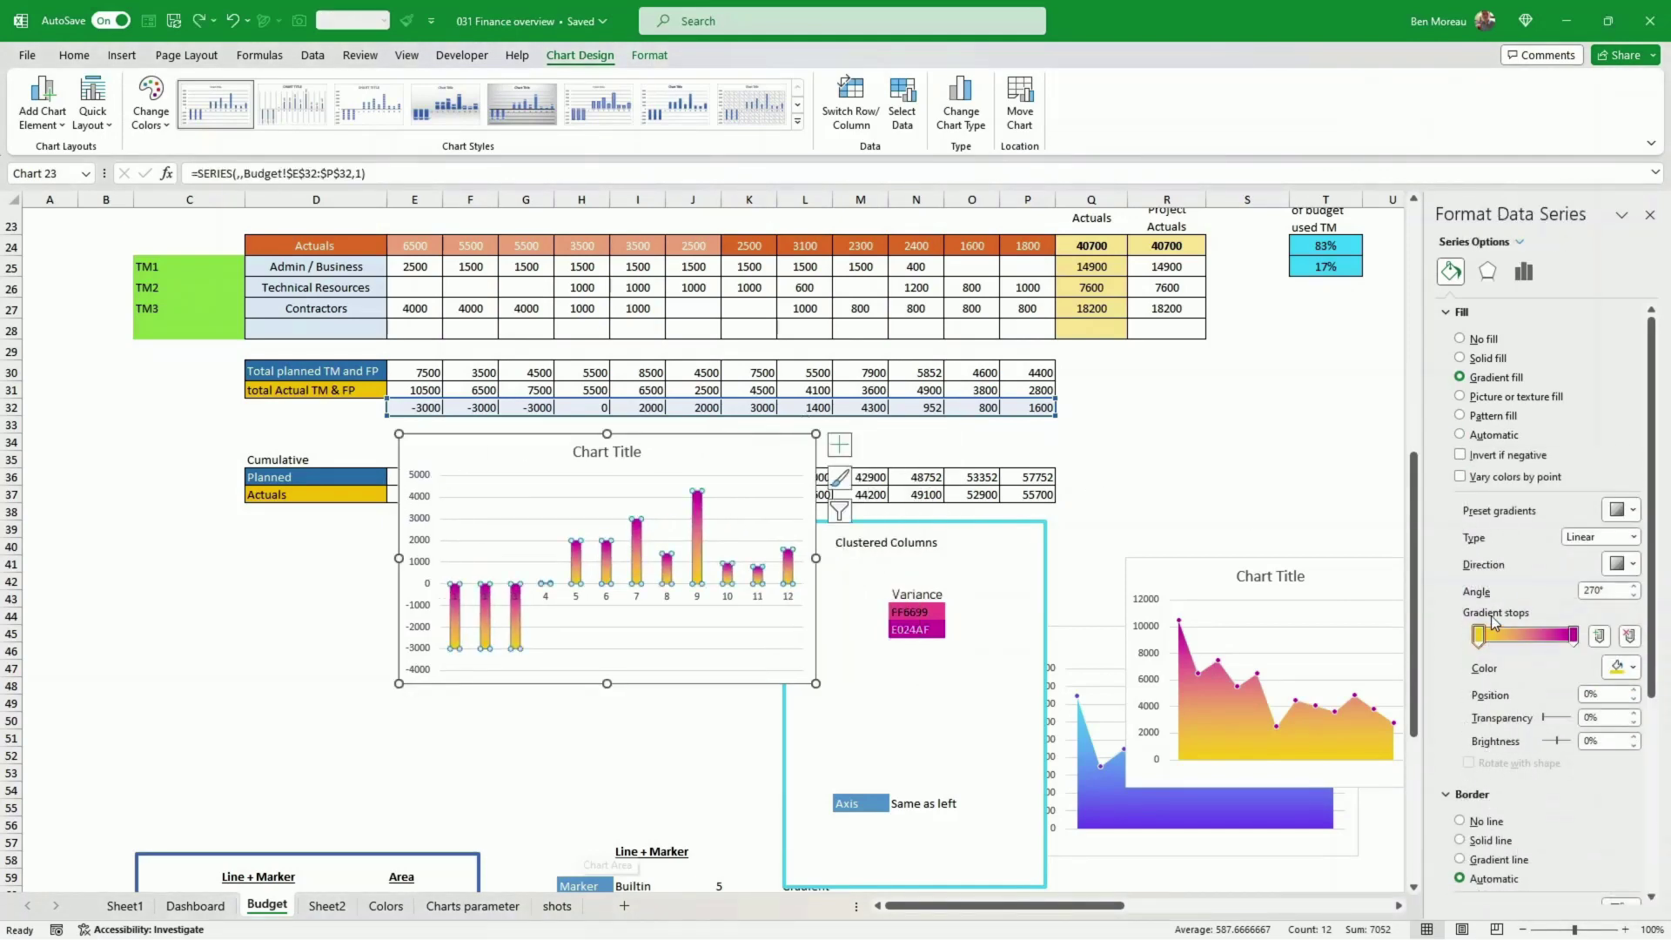
{"action": "left_click", "coordinate": [1479, 637]}
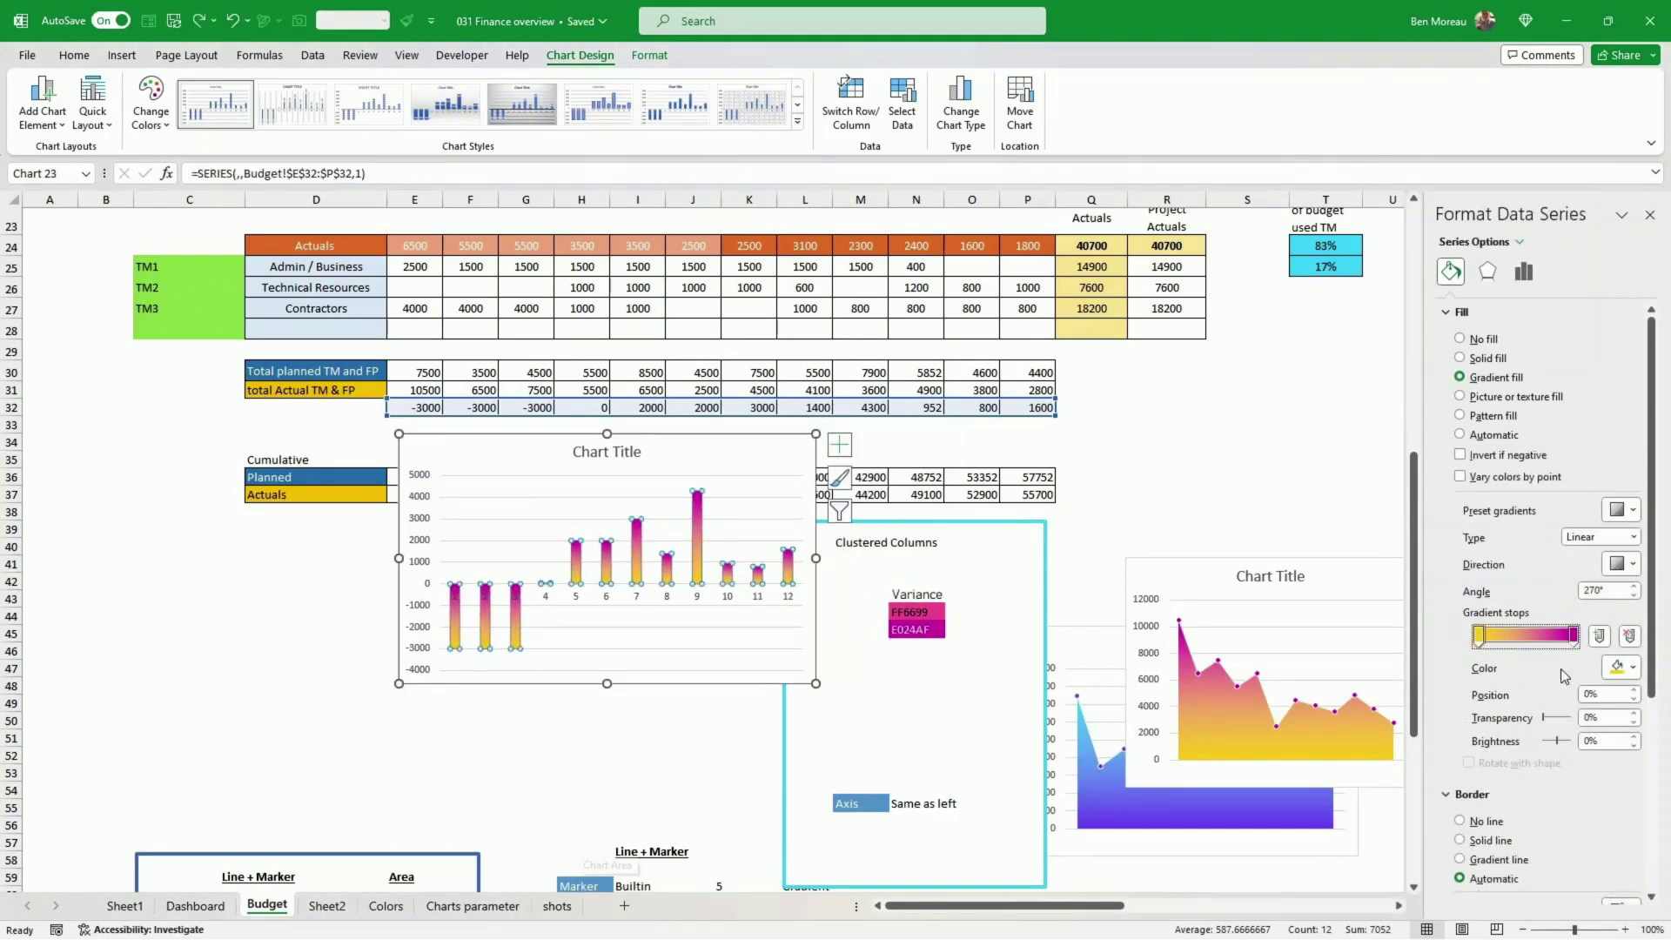
{"action": "left_click", "coordinate": [1633, 668]}
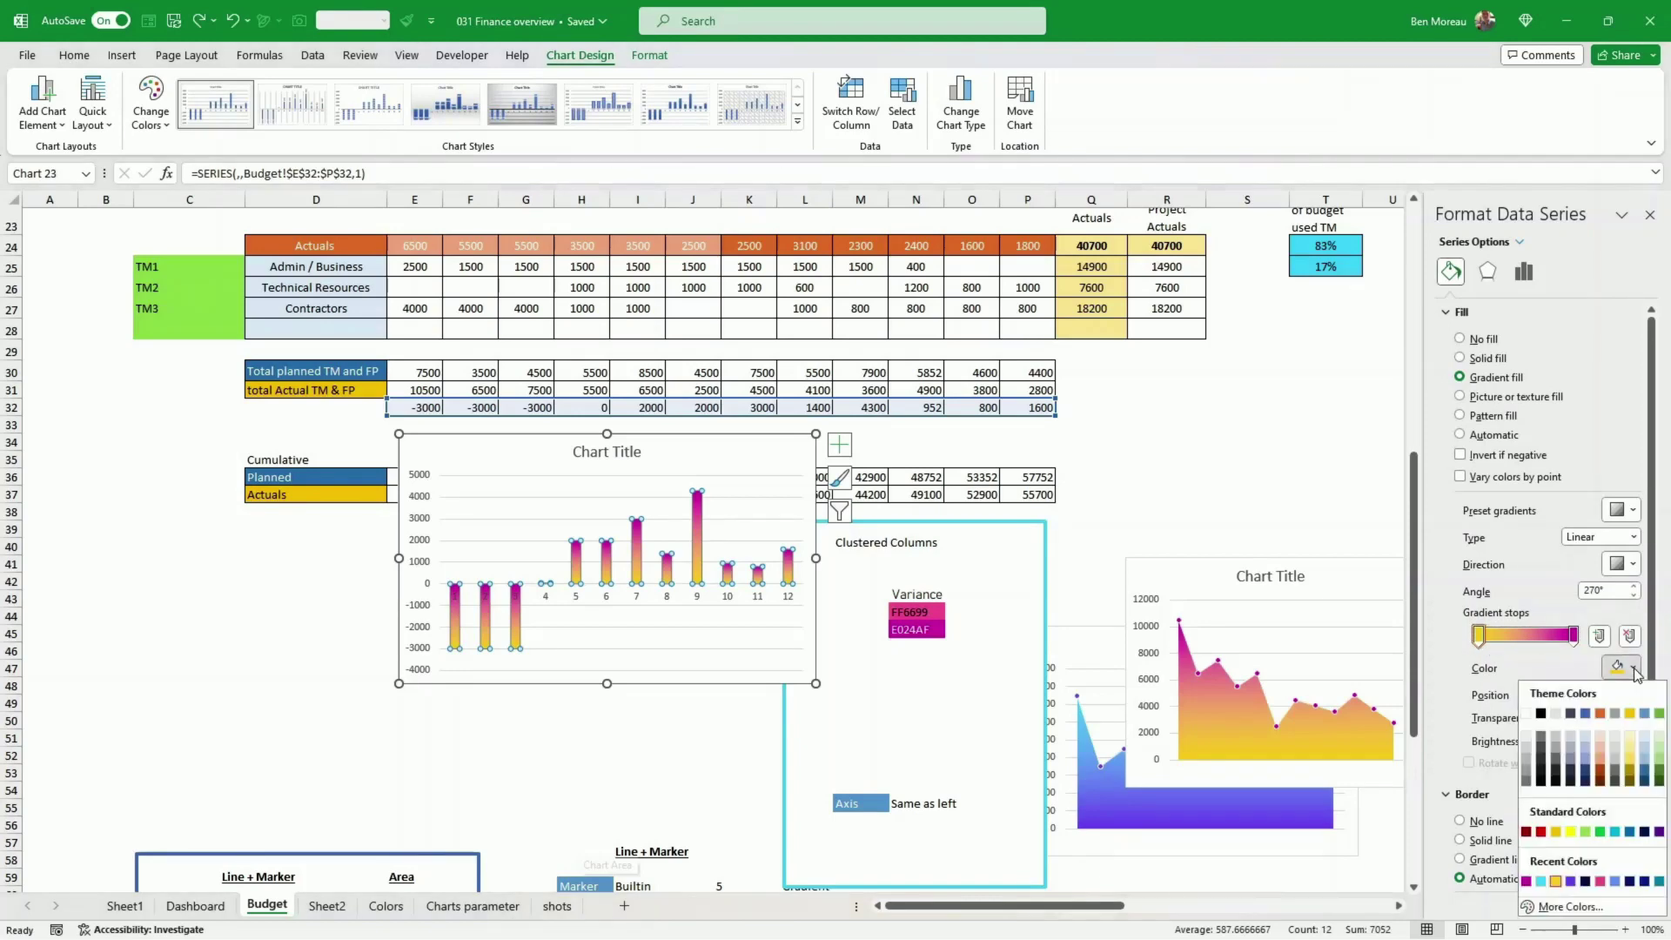
{"action": "left_click", "coordinate": [1566, 904]}
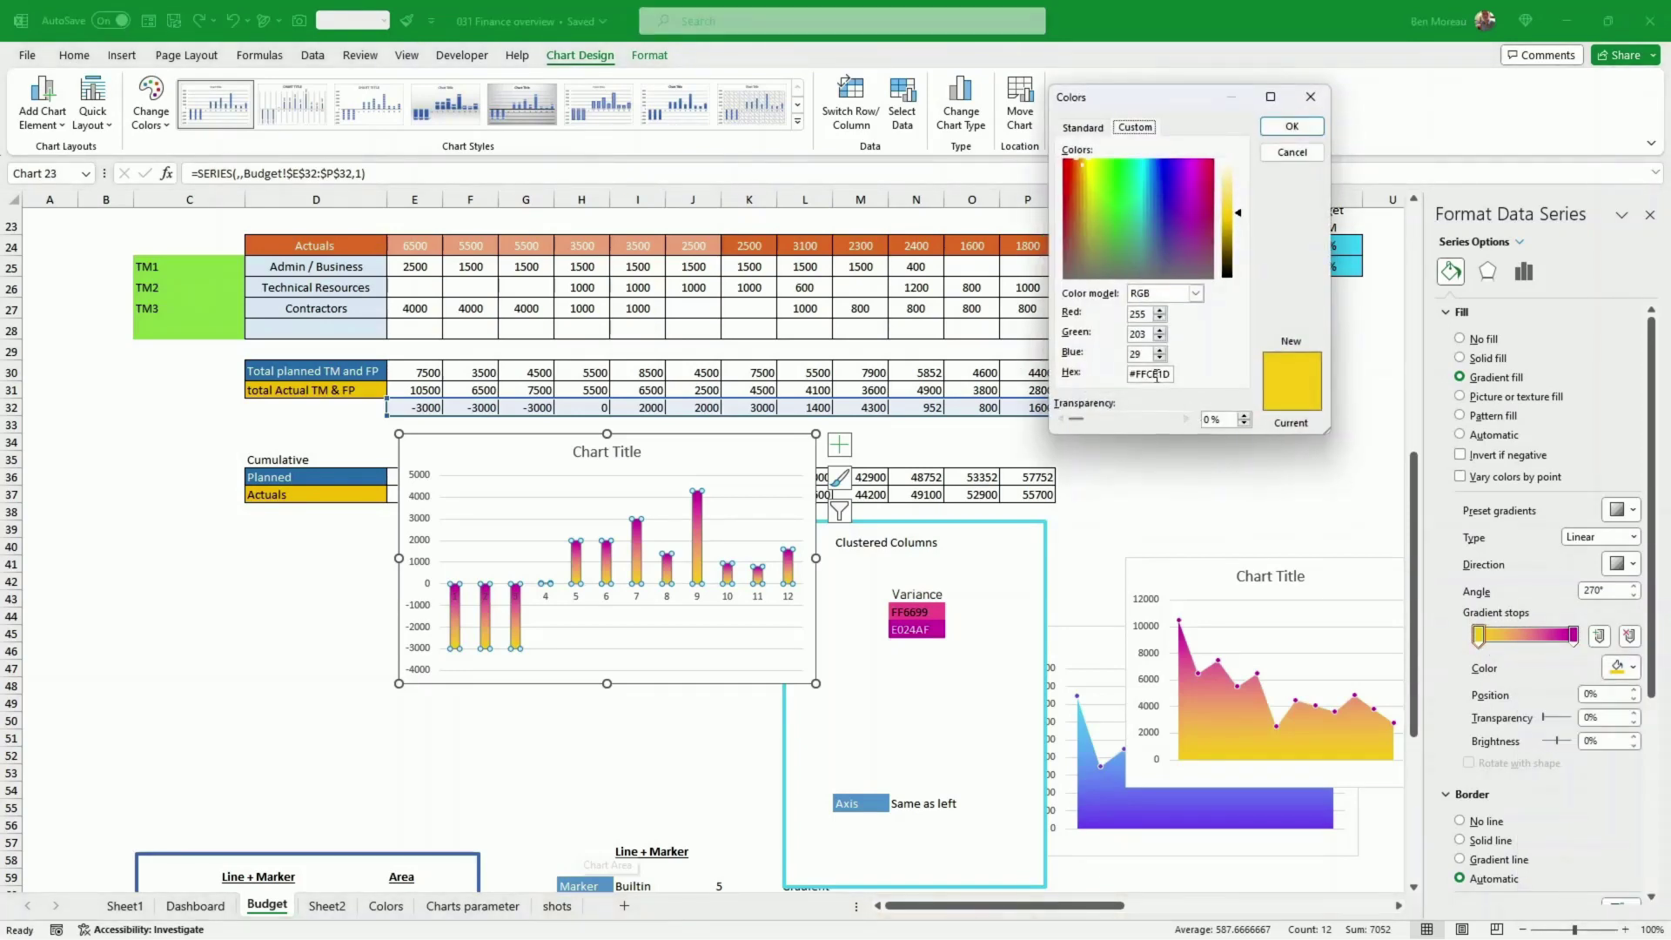
{"action": "double_click", "coordinate": [1157, 376]}
{"action": "type", "text": "ff6699"}
{"action": "key", "text": "Return"}
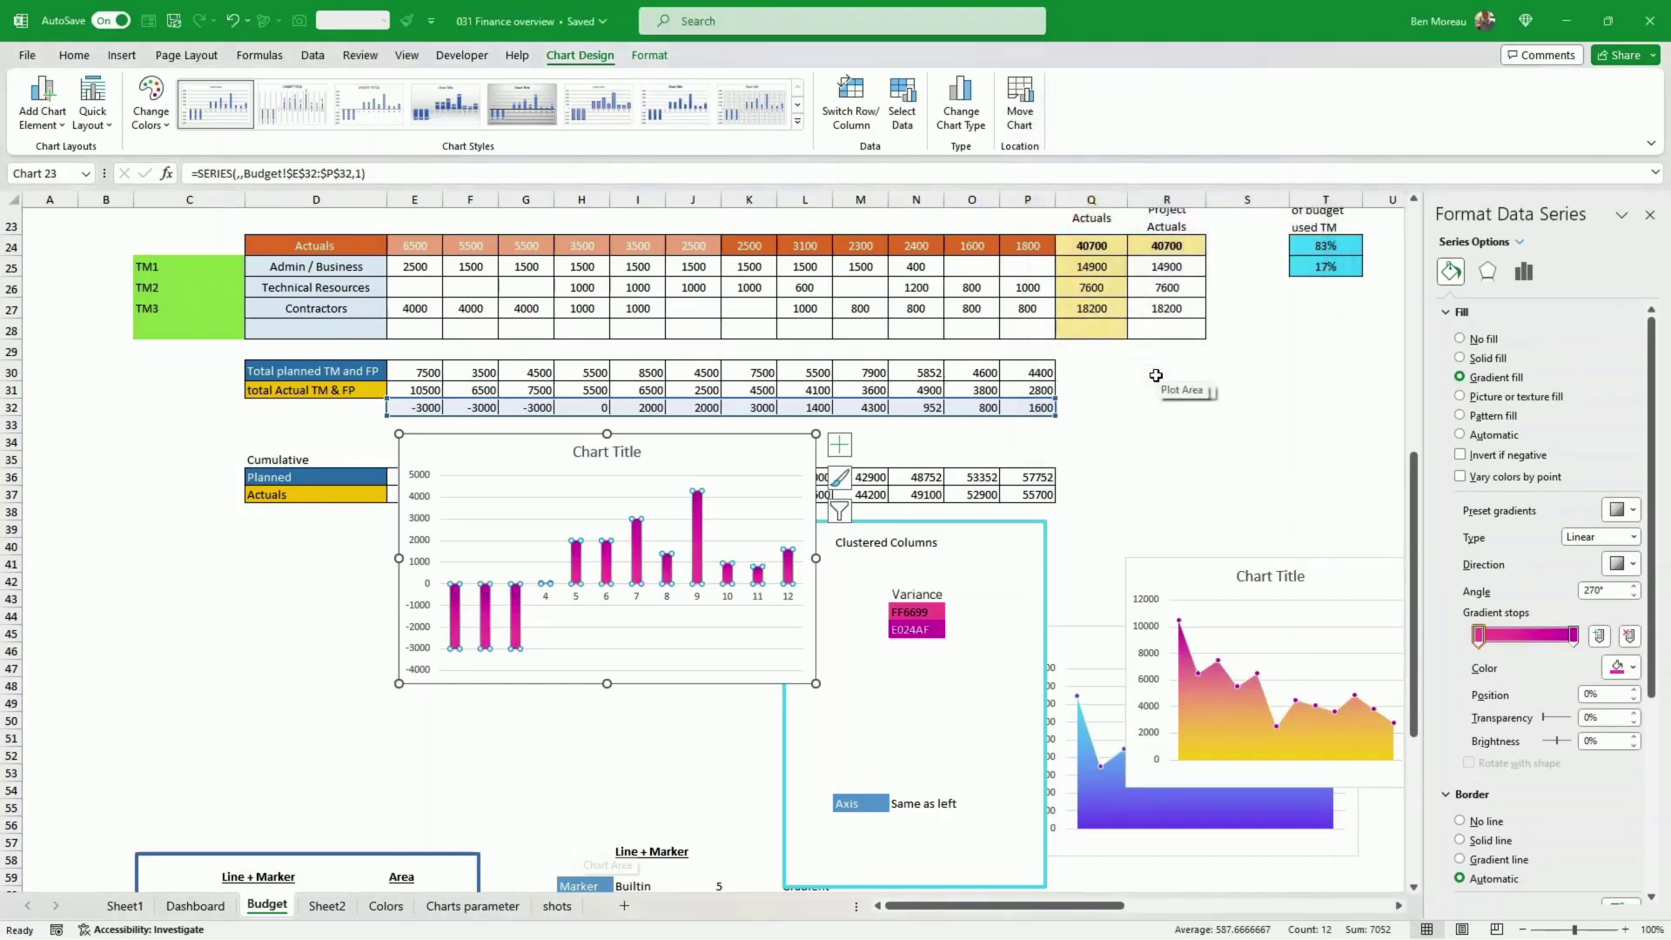
{"action": "left_click", "coordinate": [712, 753]}
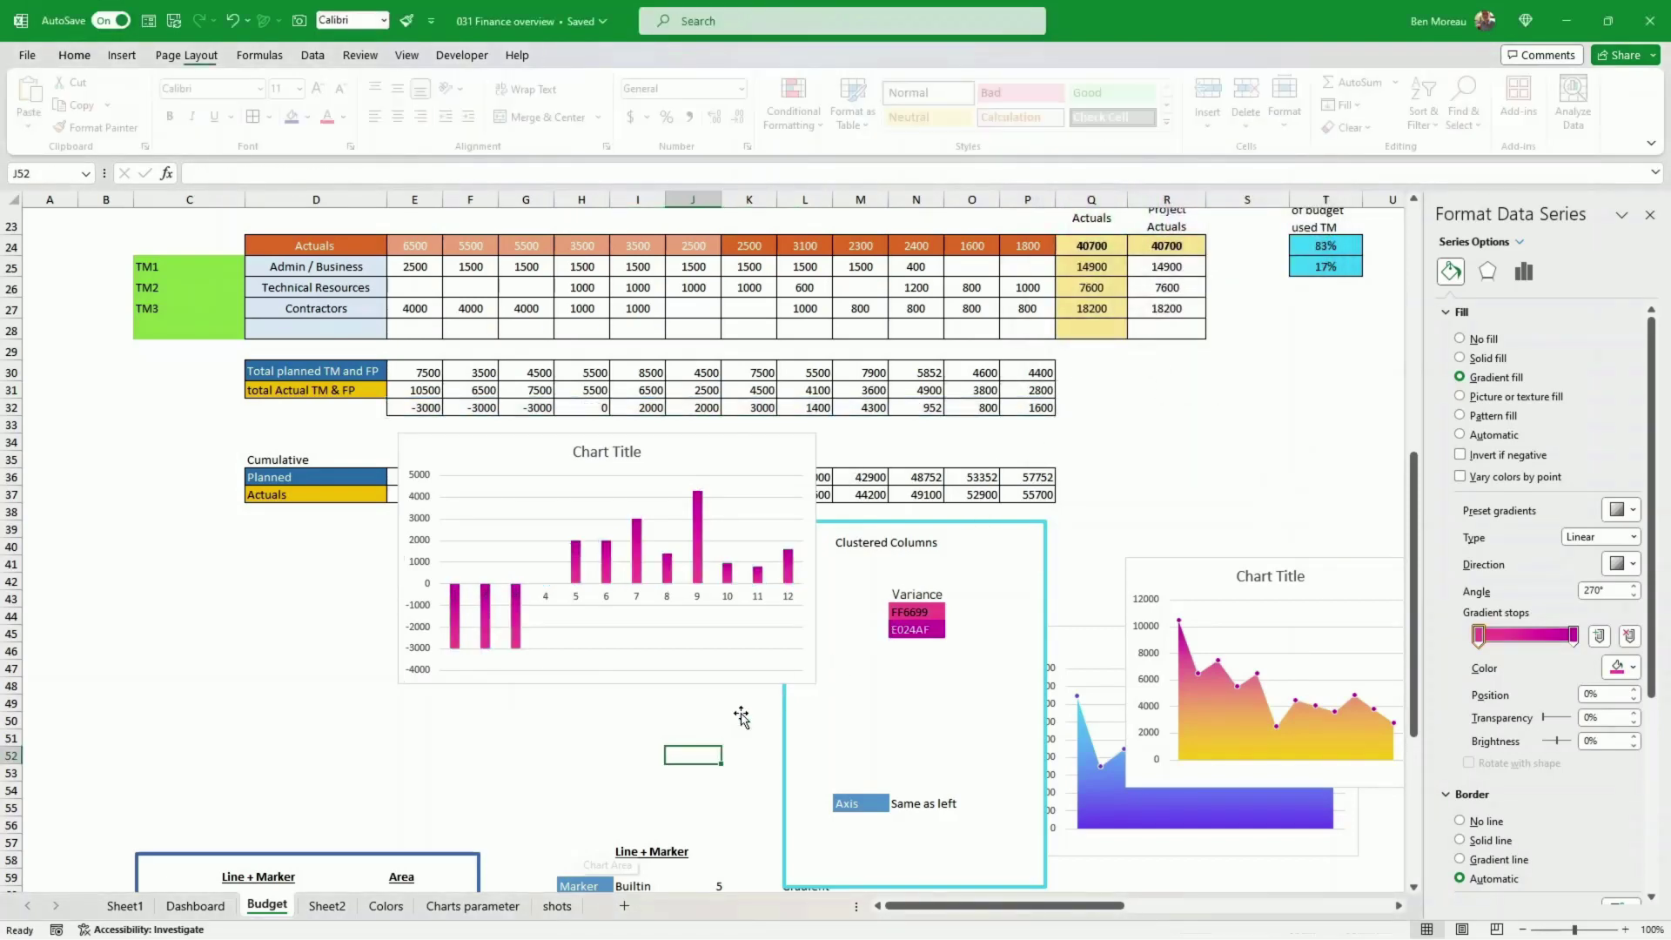
- Change the horizontal axis labels of the column chart to white text
{"action": "left_click", "coordinate": [735, 683]}
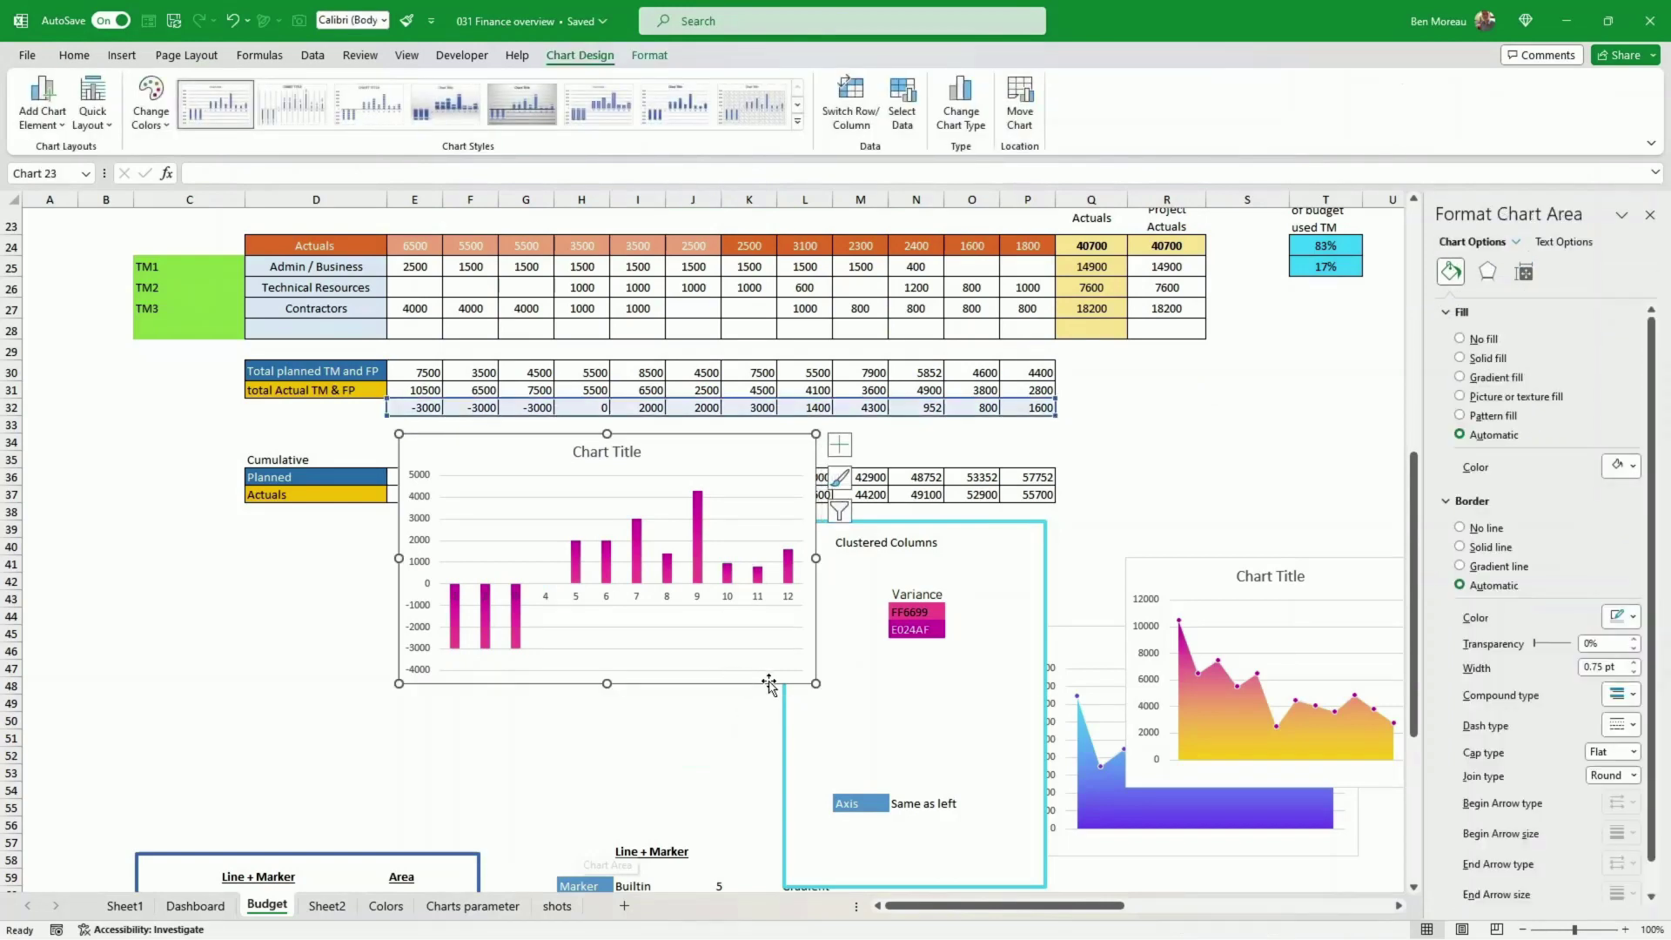
{"action": "left_click", "coordinate": [787, 599]}
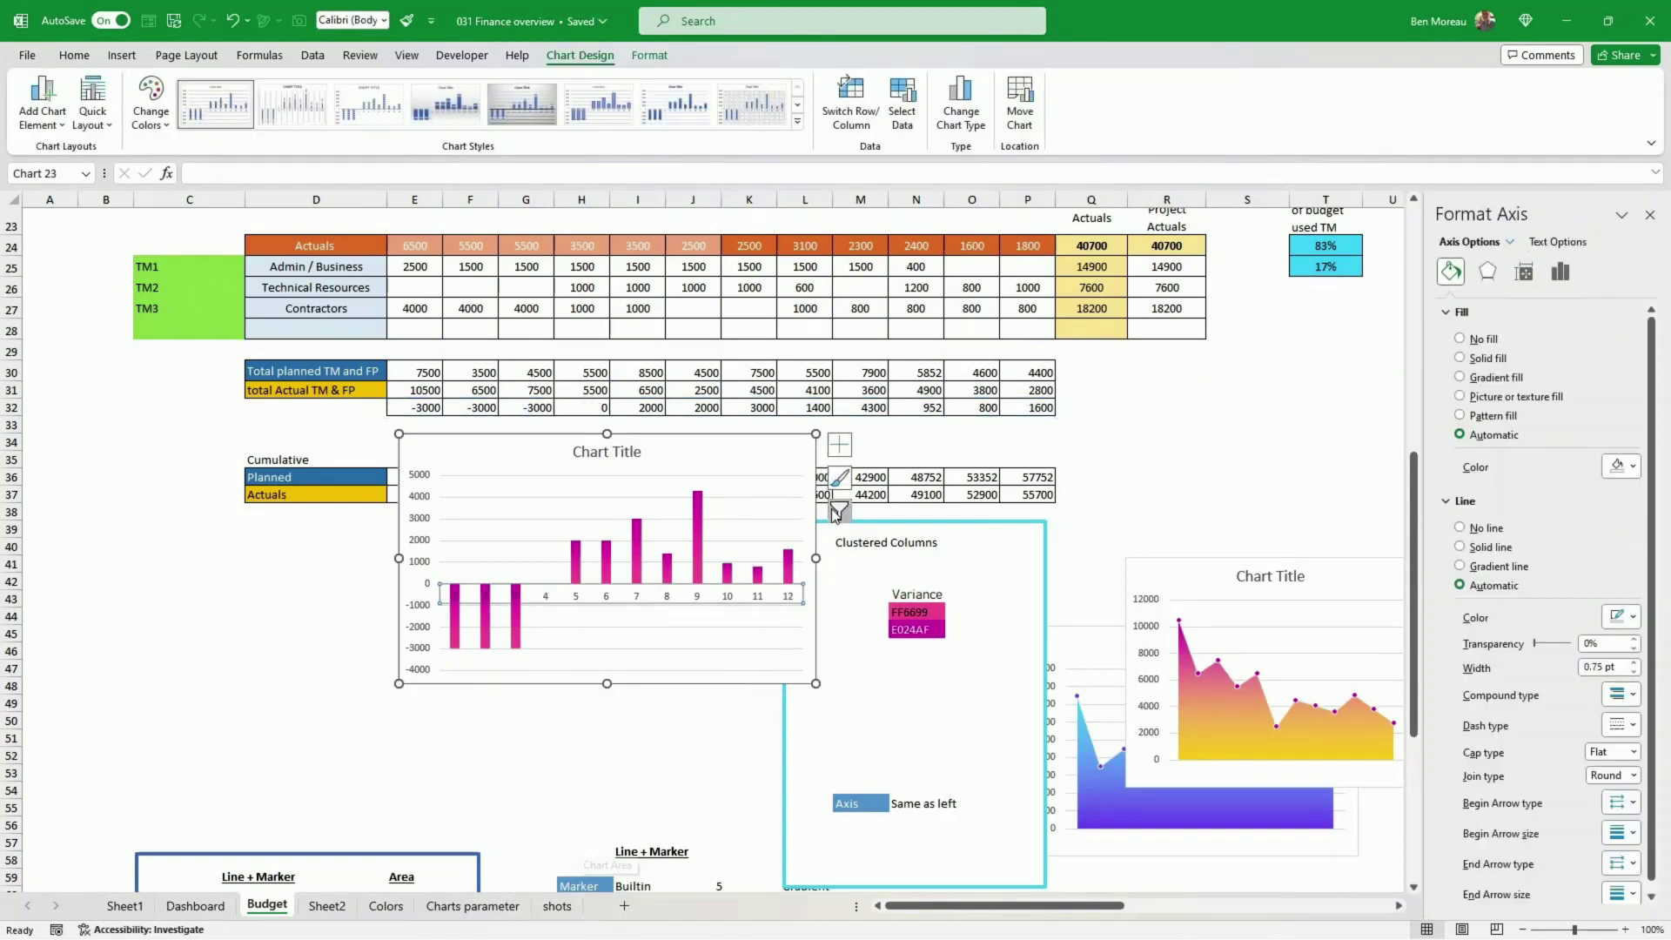
{"action": "left_click", "coordinate": [76, 56]}
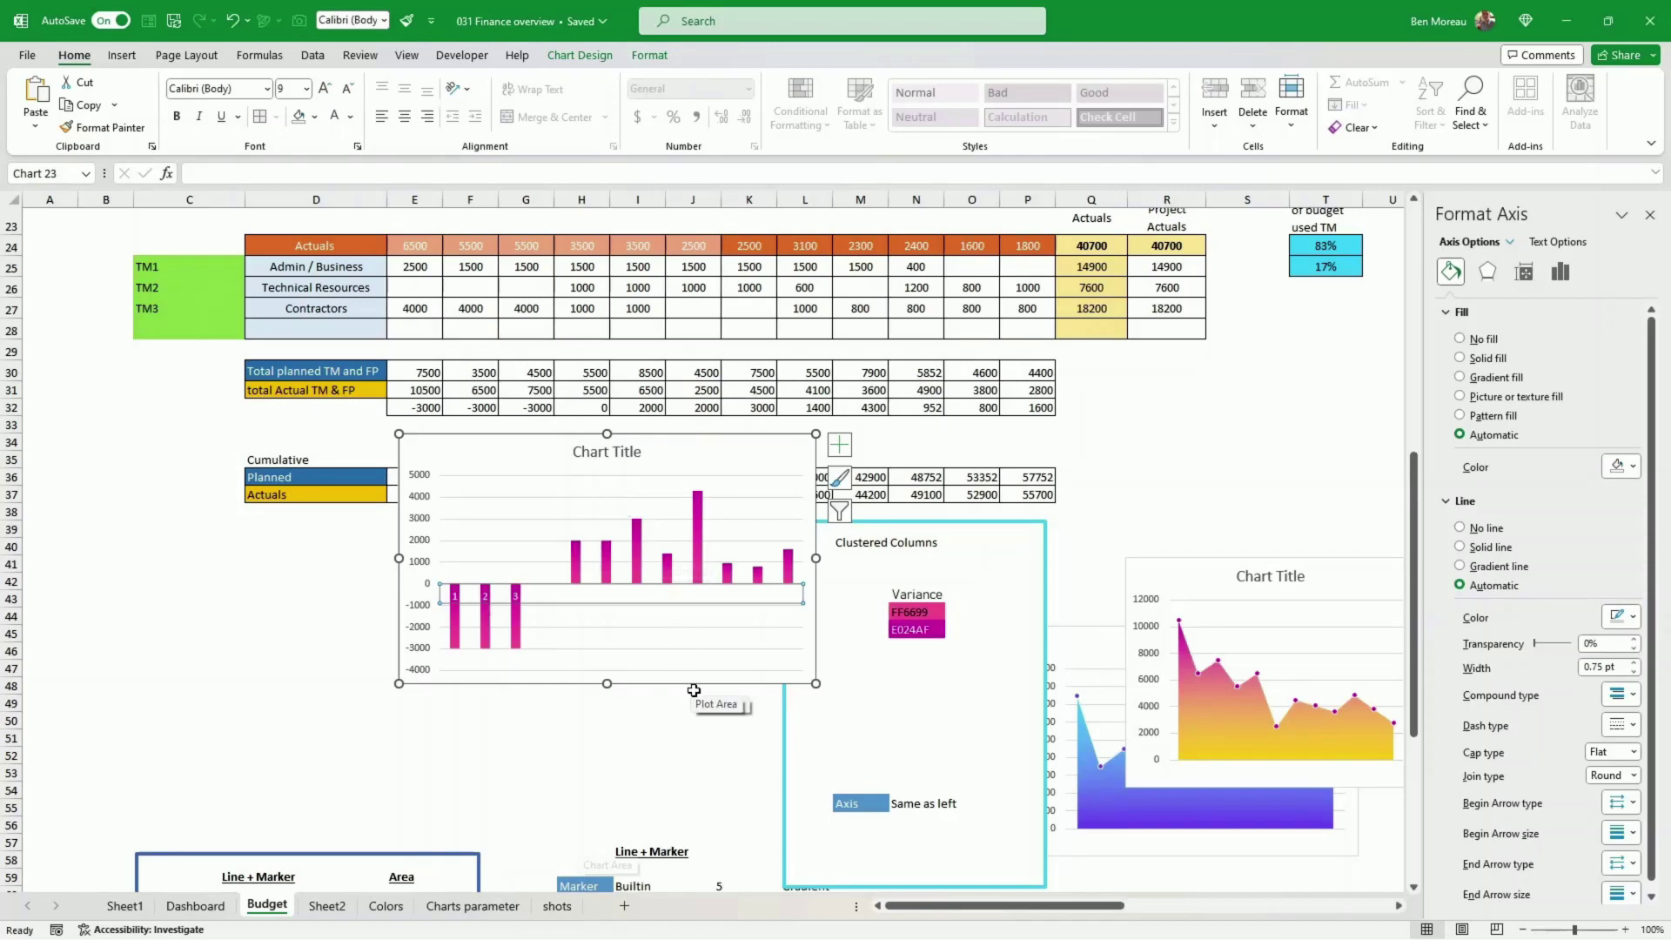
- Duplicate the column chart and move the copy to Sheet2, placing it just below the second area chart
{"action": "key", "text": "ctrl+d"}
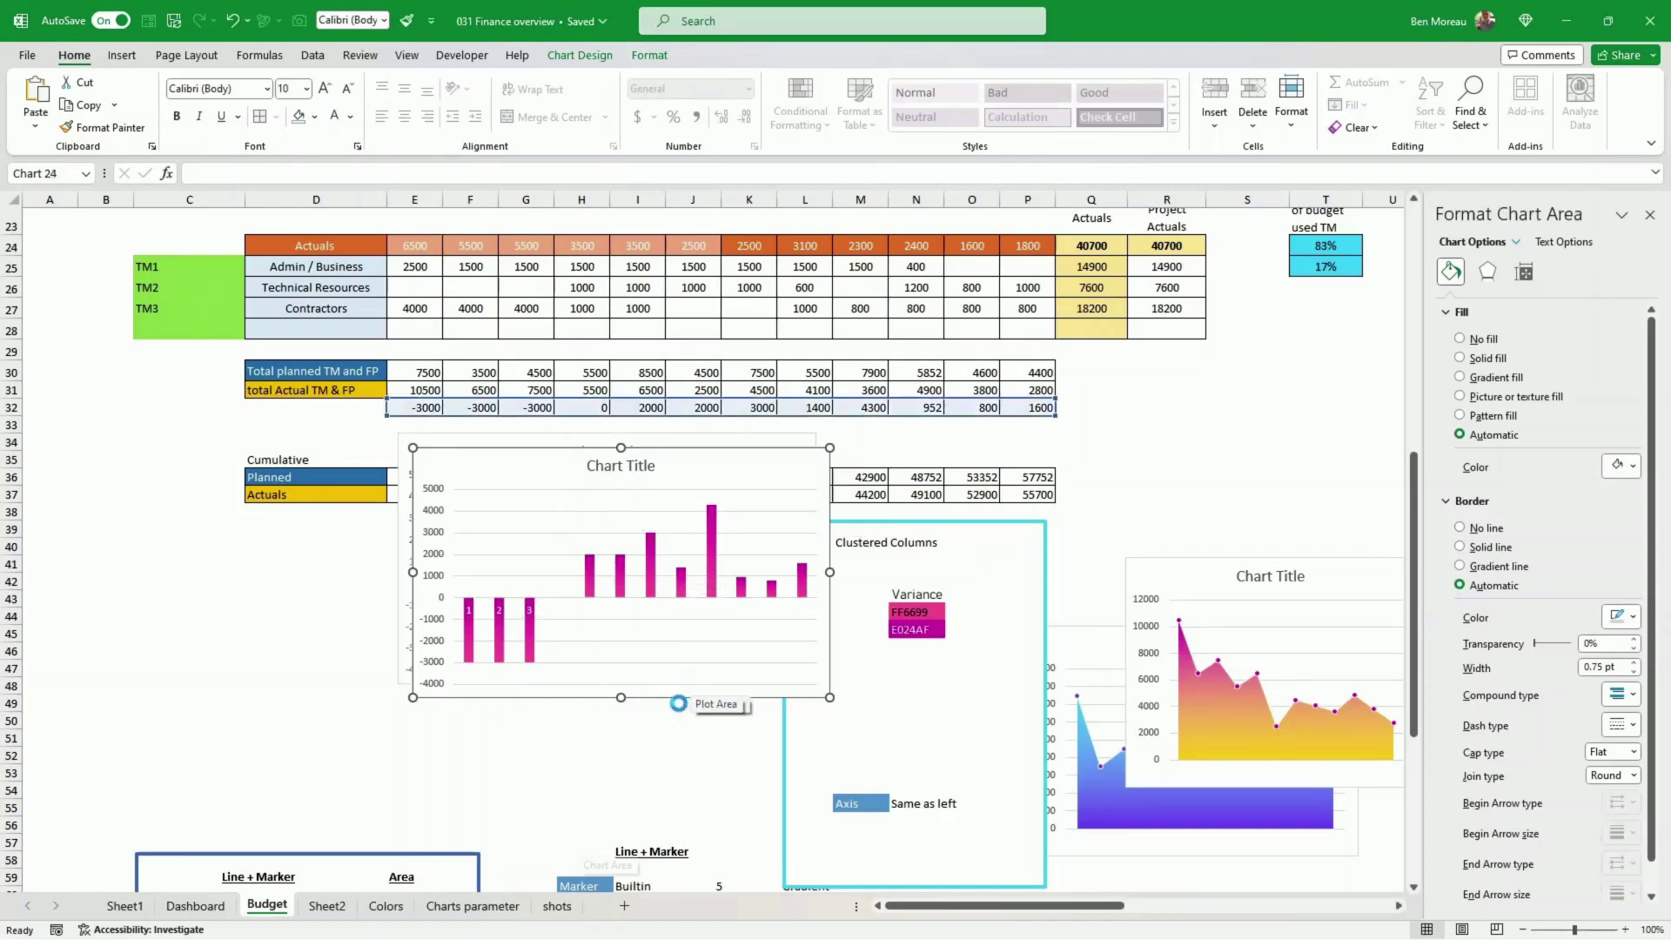
{"action": "key", "text": "ctrl+x"}
{"action": "left_click", "coordinate": [327, 906]}
{"action": "key", "text": "ctrl+v"}
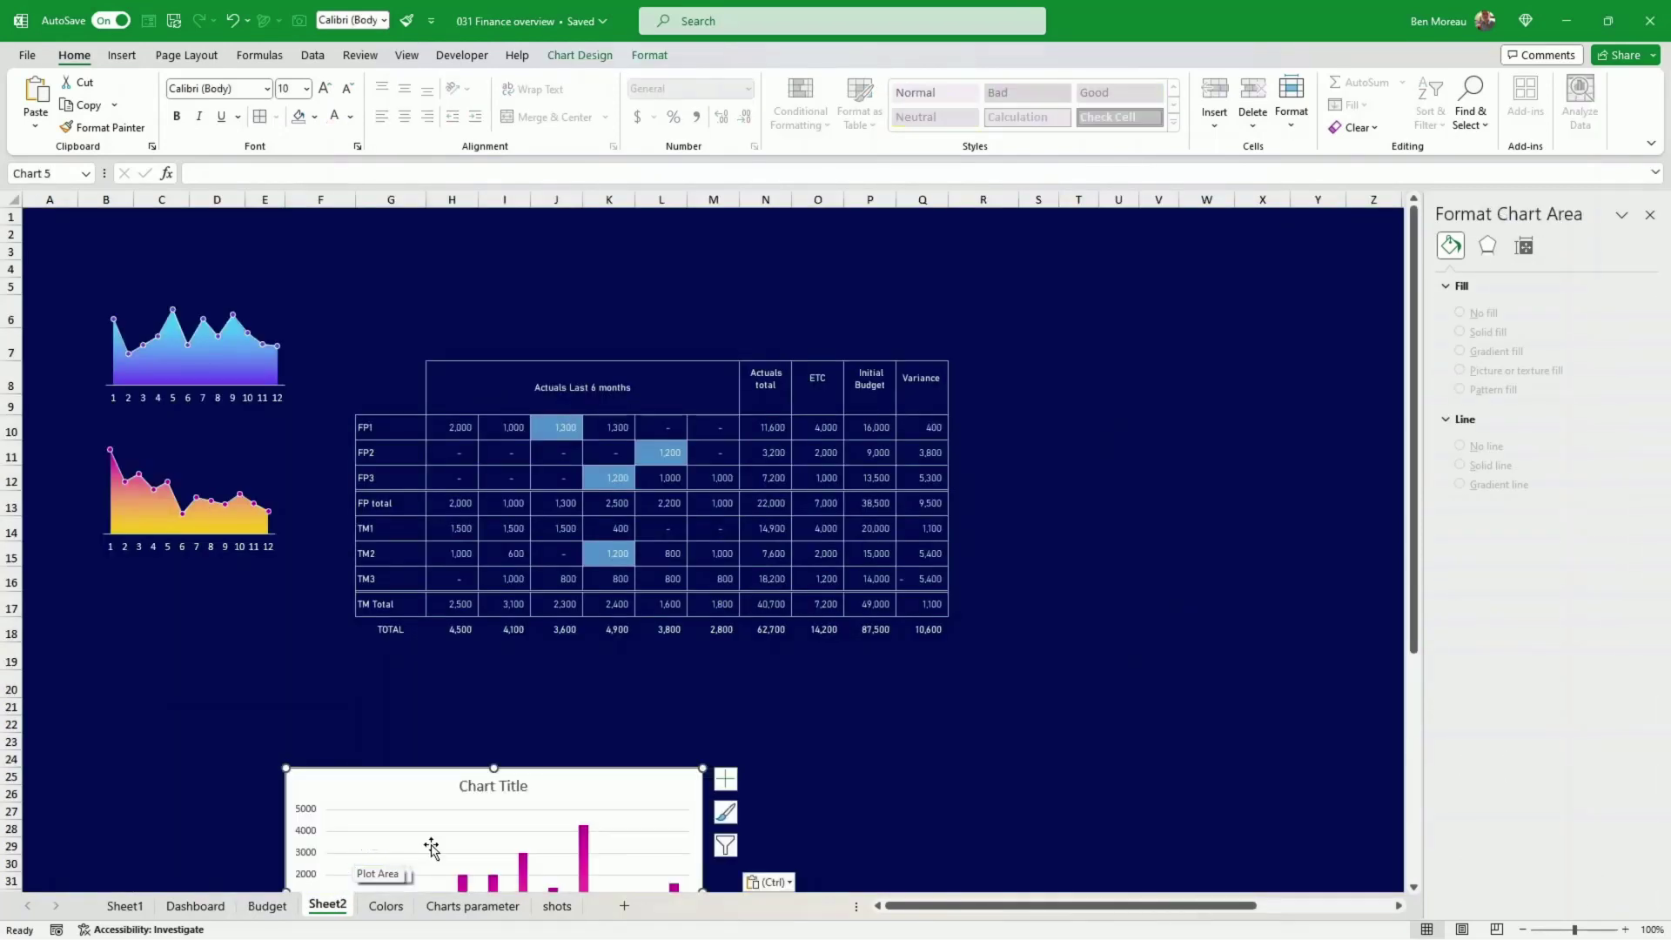
{"action": "left_click_drag", "start_coordinate": [536, 744], "coordinate": [418, 571]}
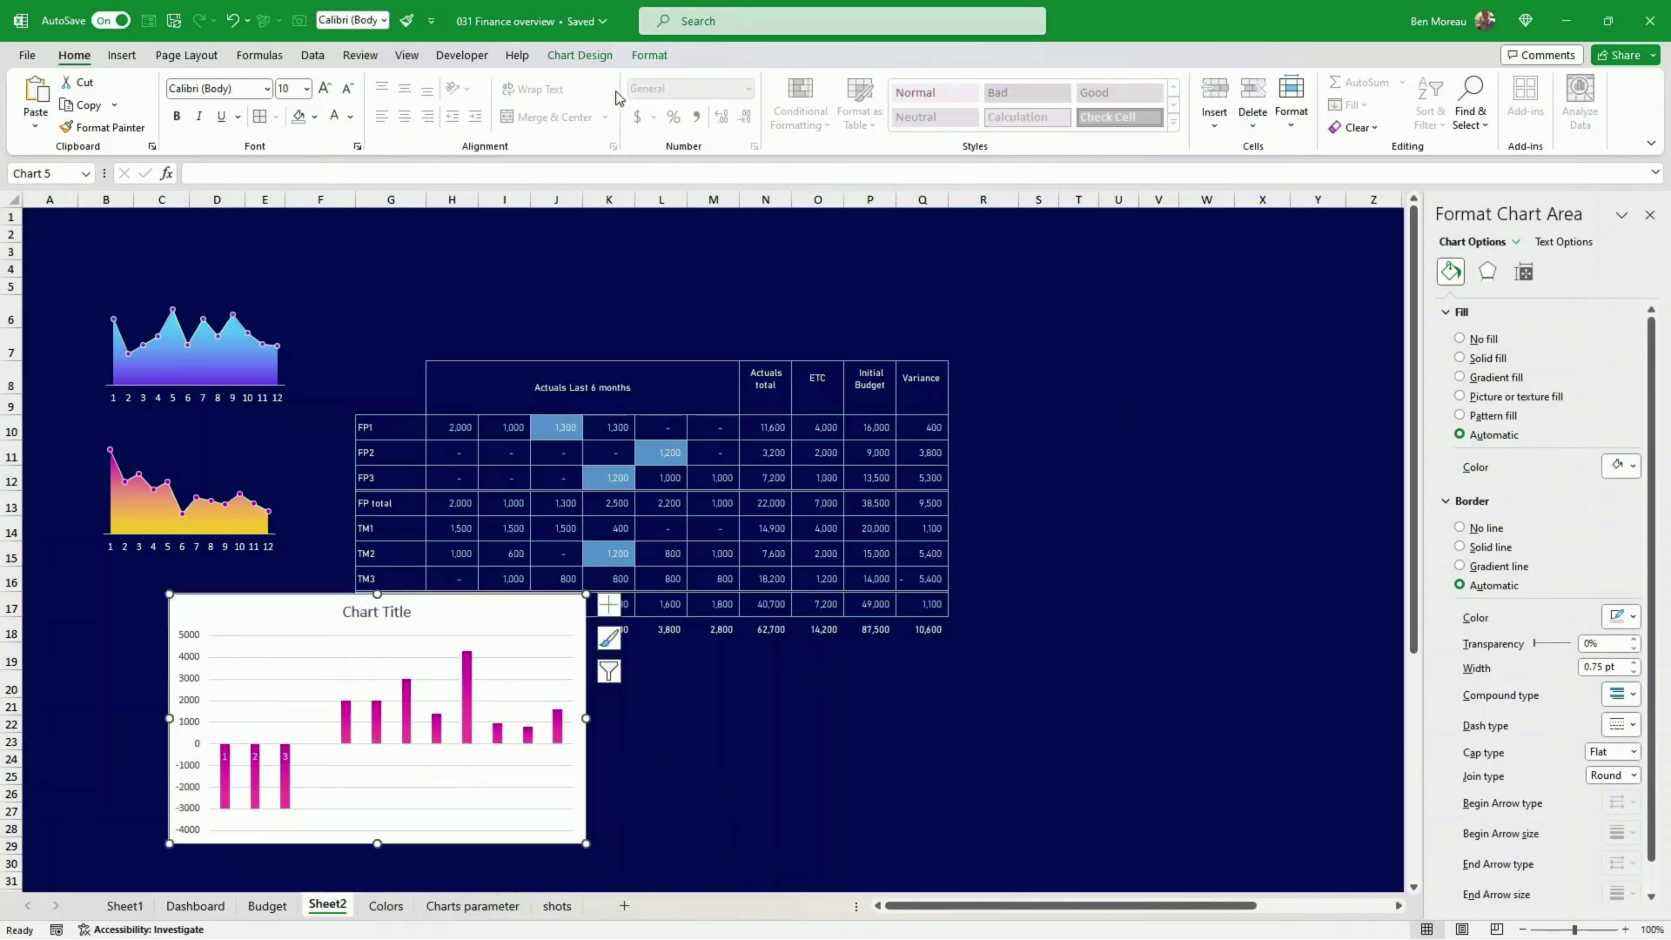
- Remove the shape fill and the outline from the pasted column chart
{"action": "left_click", "coordinate": [649, 56]}
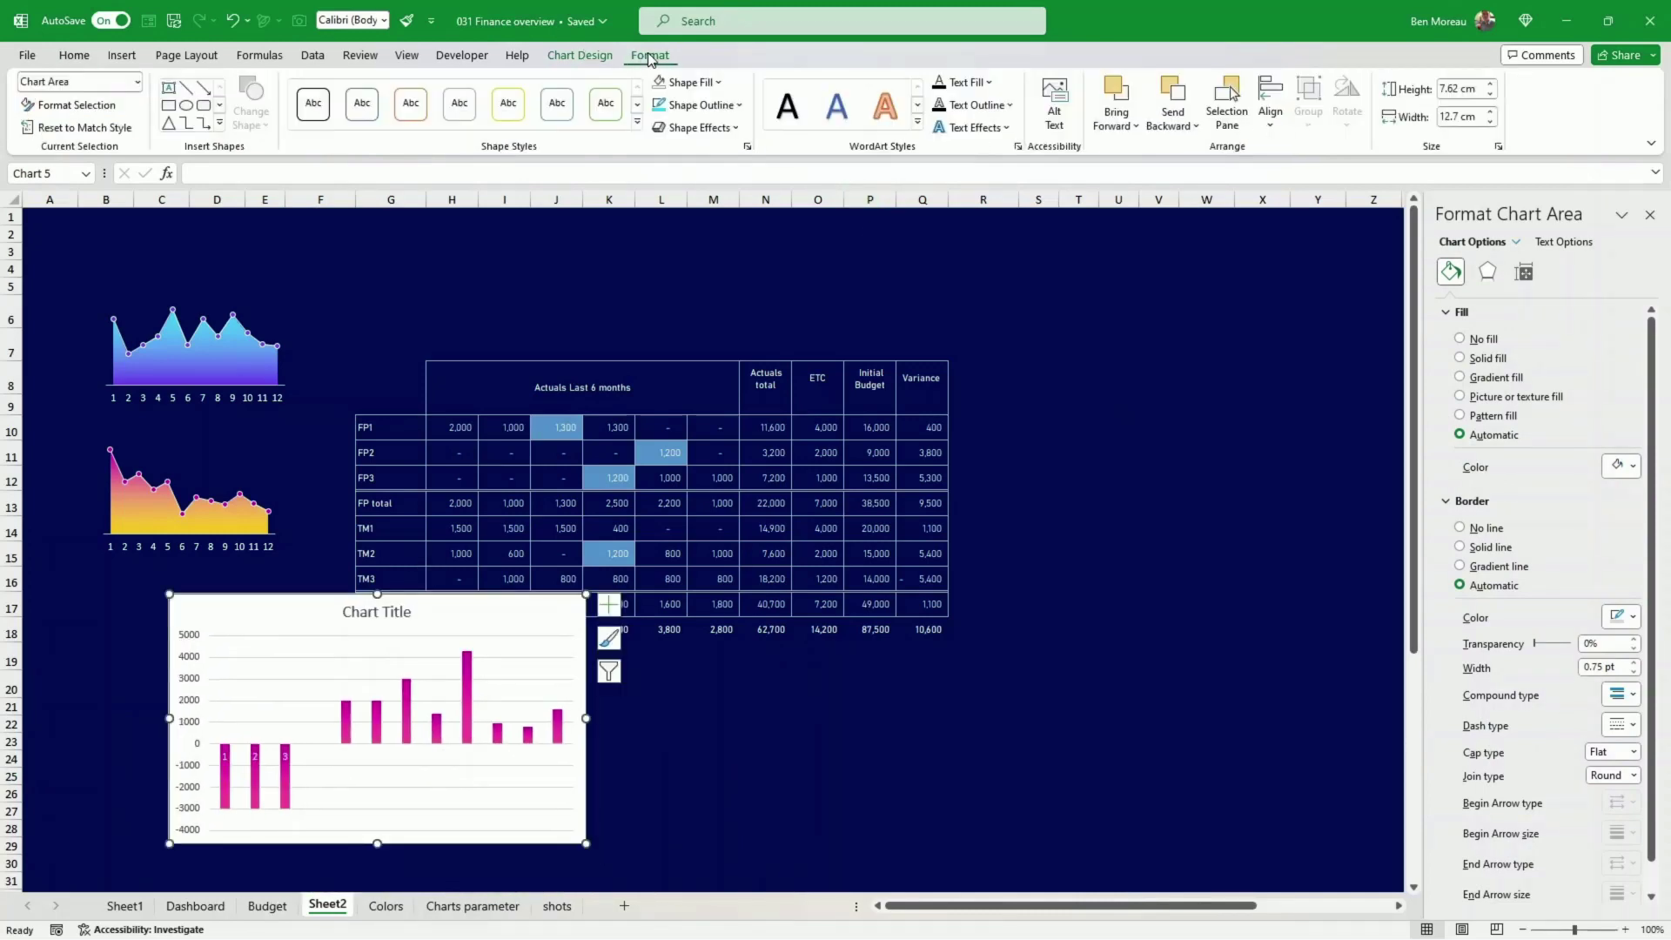
{"action": "left_click", "coordinate": [709, 83]}
{"action": "left_click", "coordinate": [734, 349]}
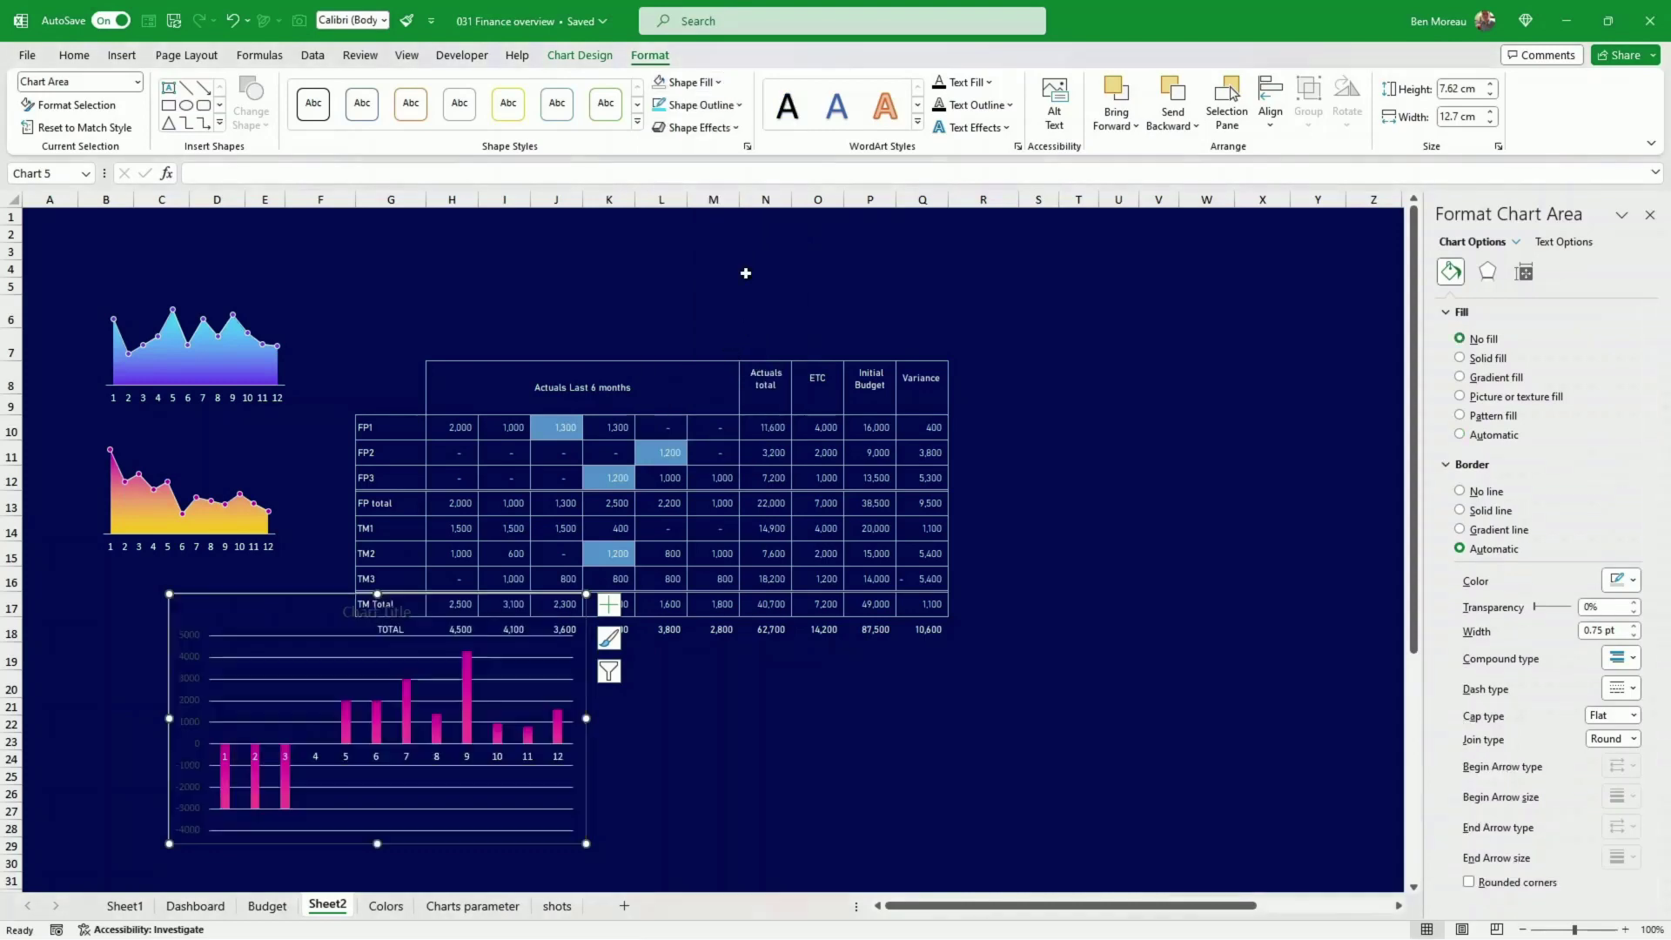
{"action": "left_click", "coordinate": [733, 105]}
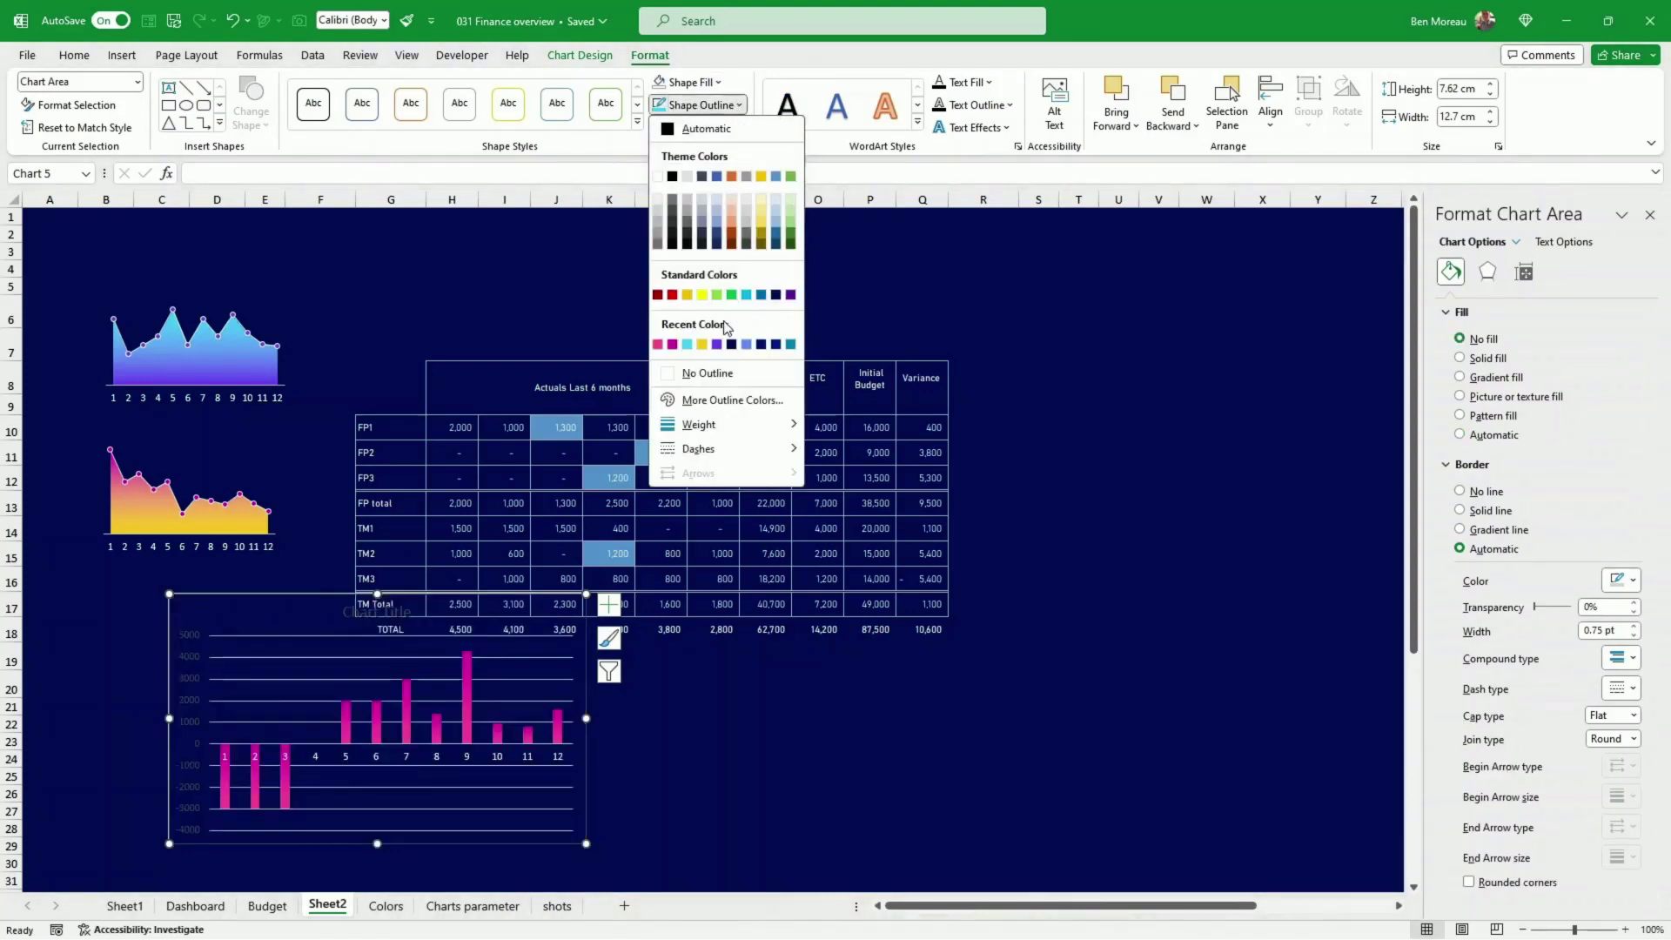
{"action": "left_click", "coordinate": [708, 373]}
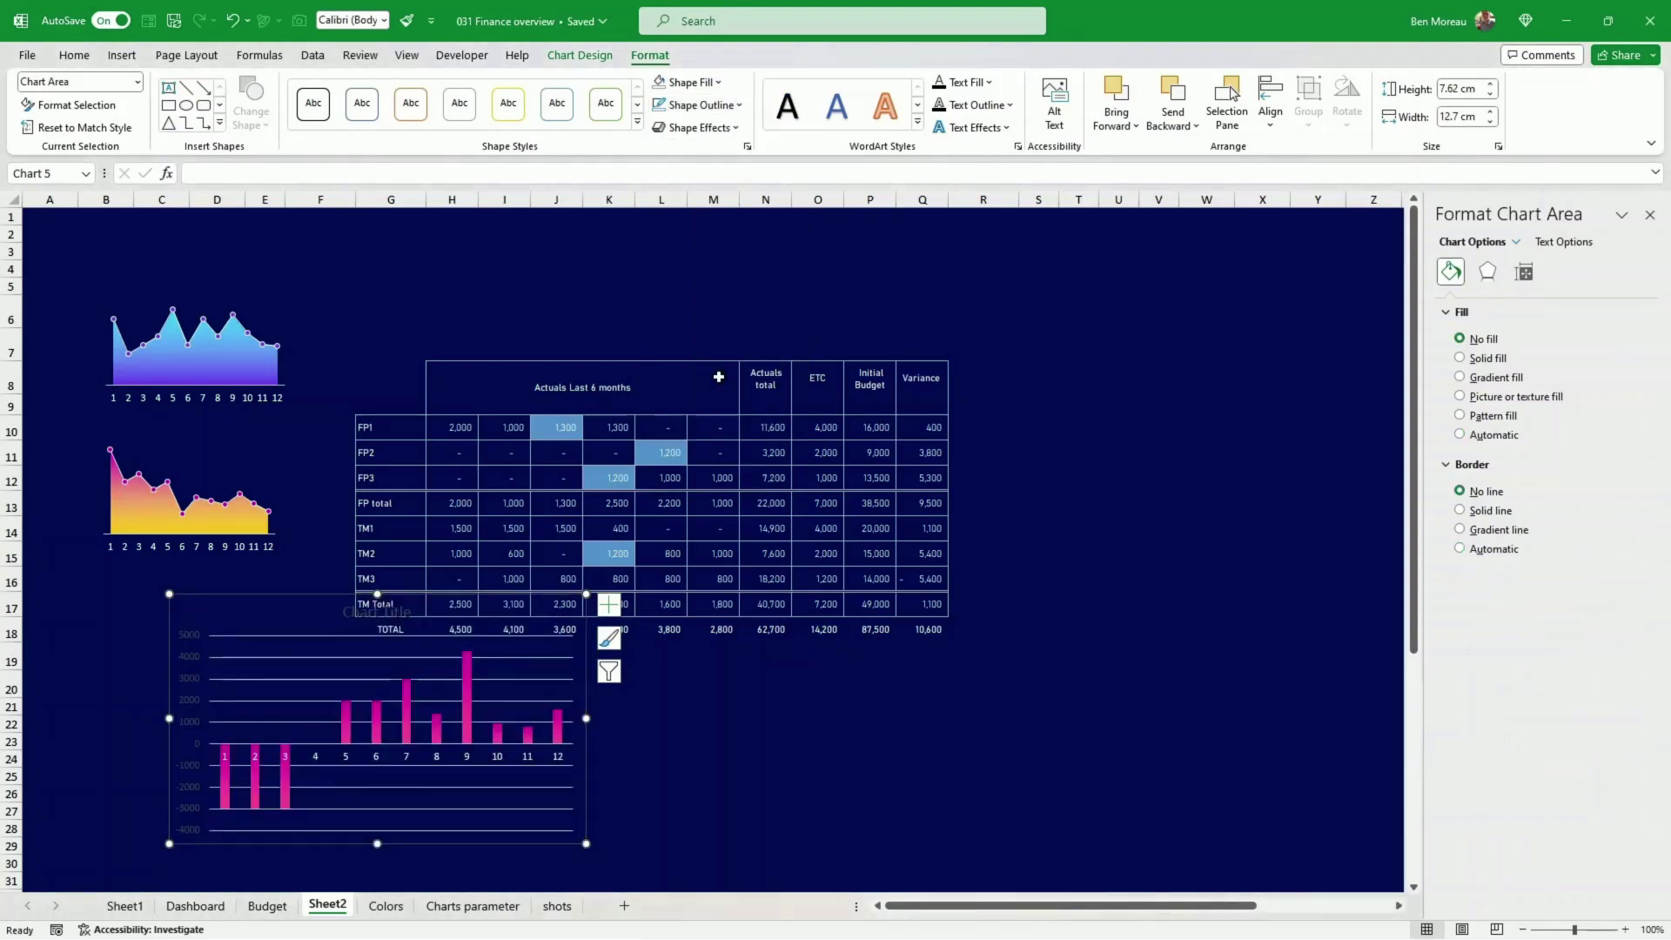
- Delete the gridlines and the vertical axis from the column chart
{"action": "left_click", "coordinate": [543, 679]}
{"action": "key", "text": "Delete"}
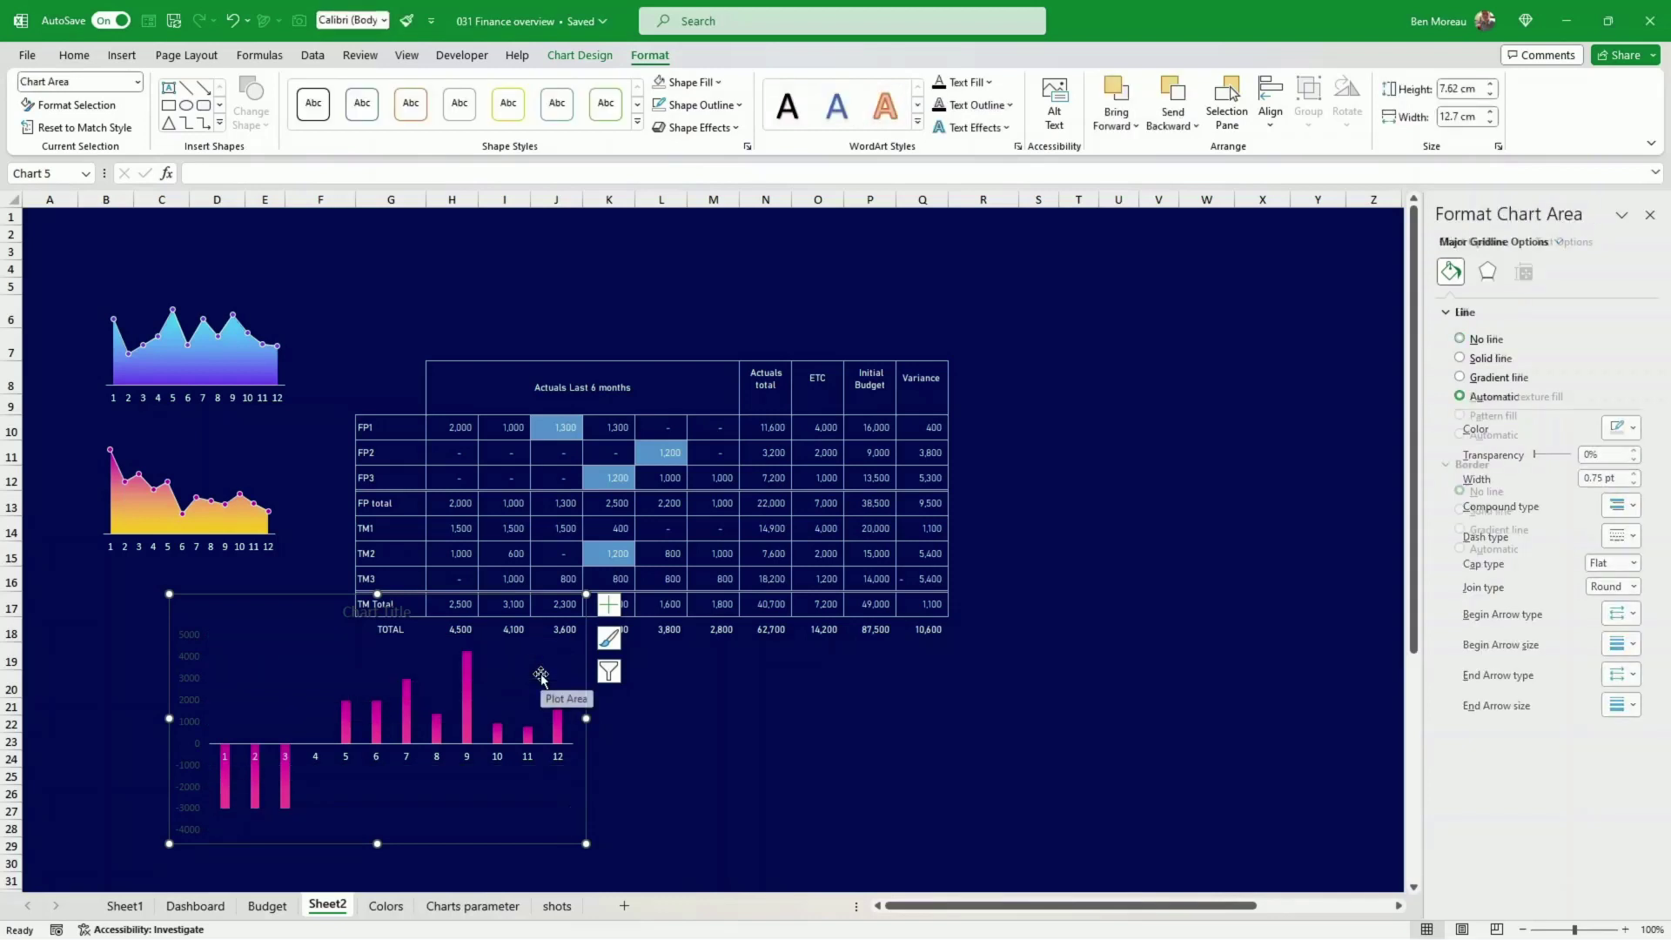
{"action": "left_click", "coordinate": [186, 689]}
{"action": "key", "text": "Delete"}
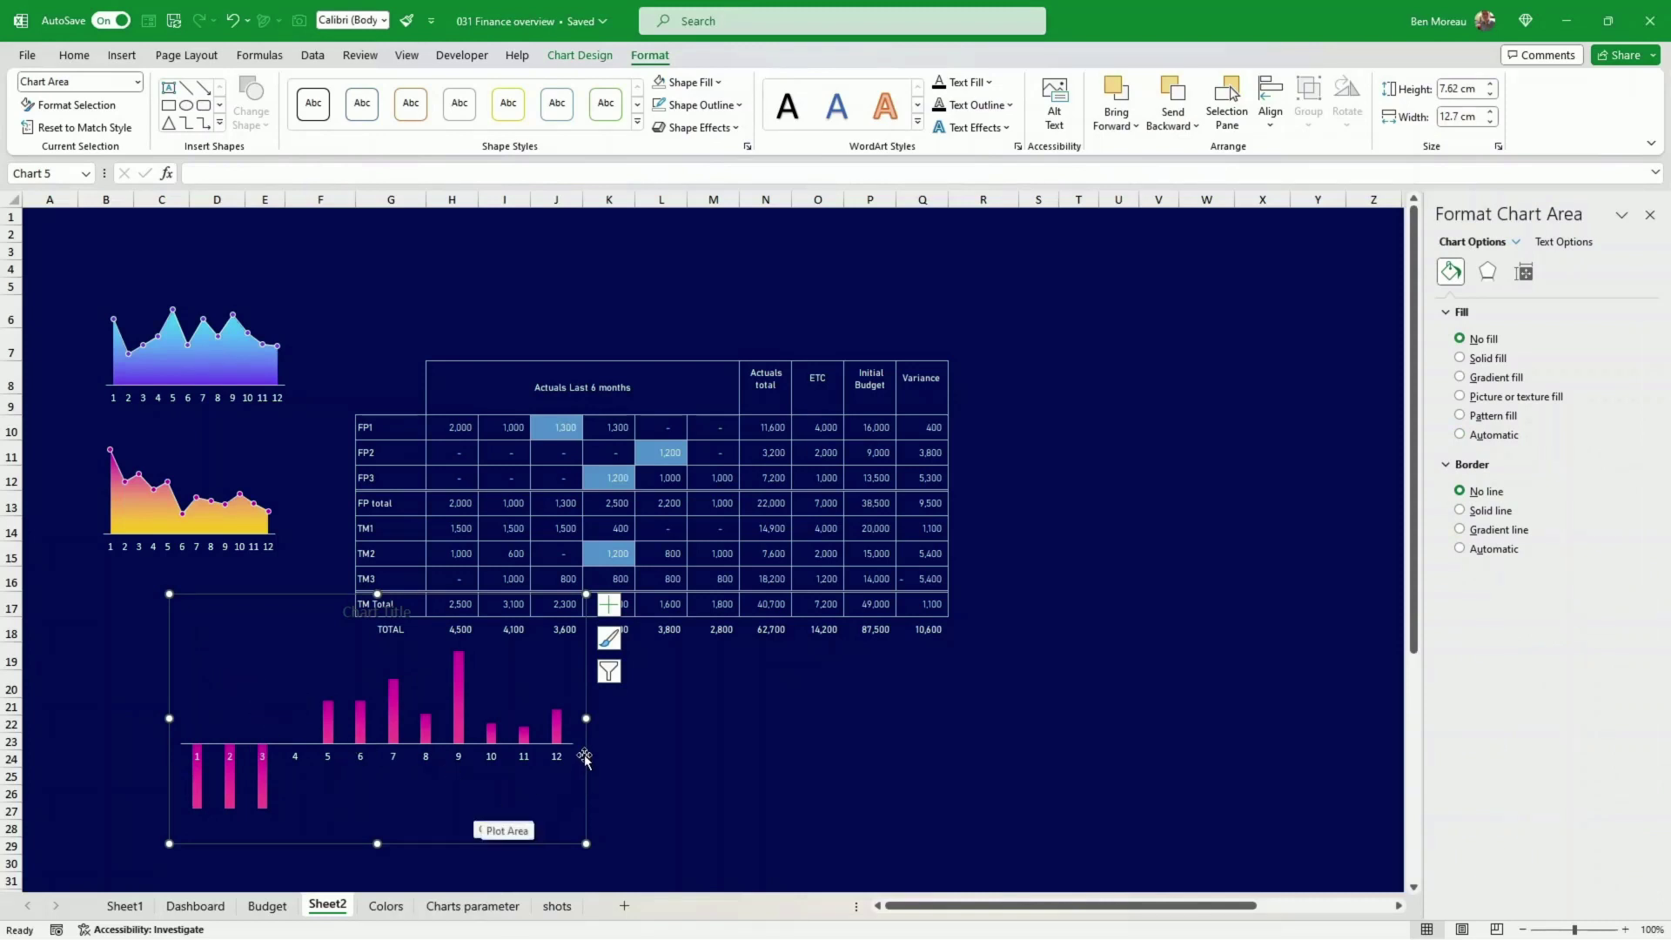
- Narrow the column chart to about 8.3 cm, align it under the area charts, and delete its title
{"action": "left_click_drag", "start_coordinate": [585, 718], "coordinate": [423, 722]}
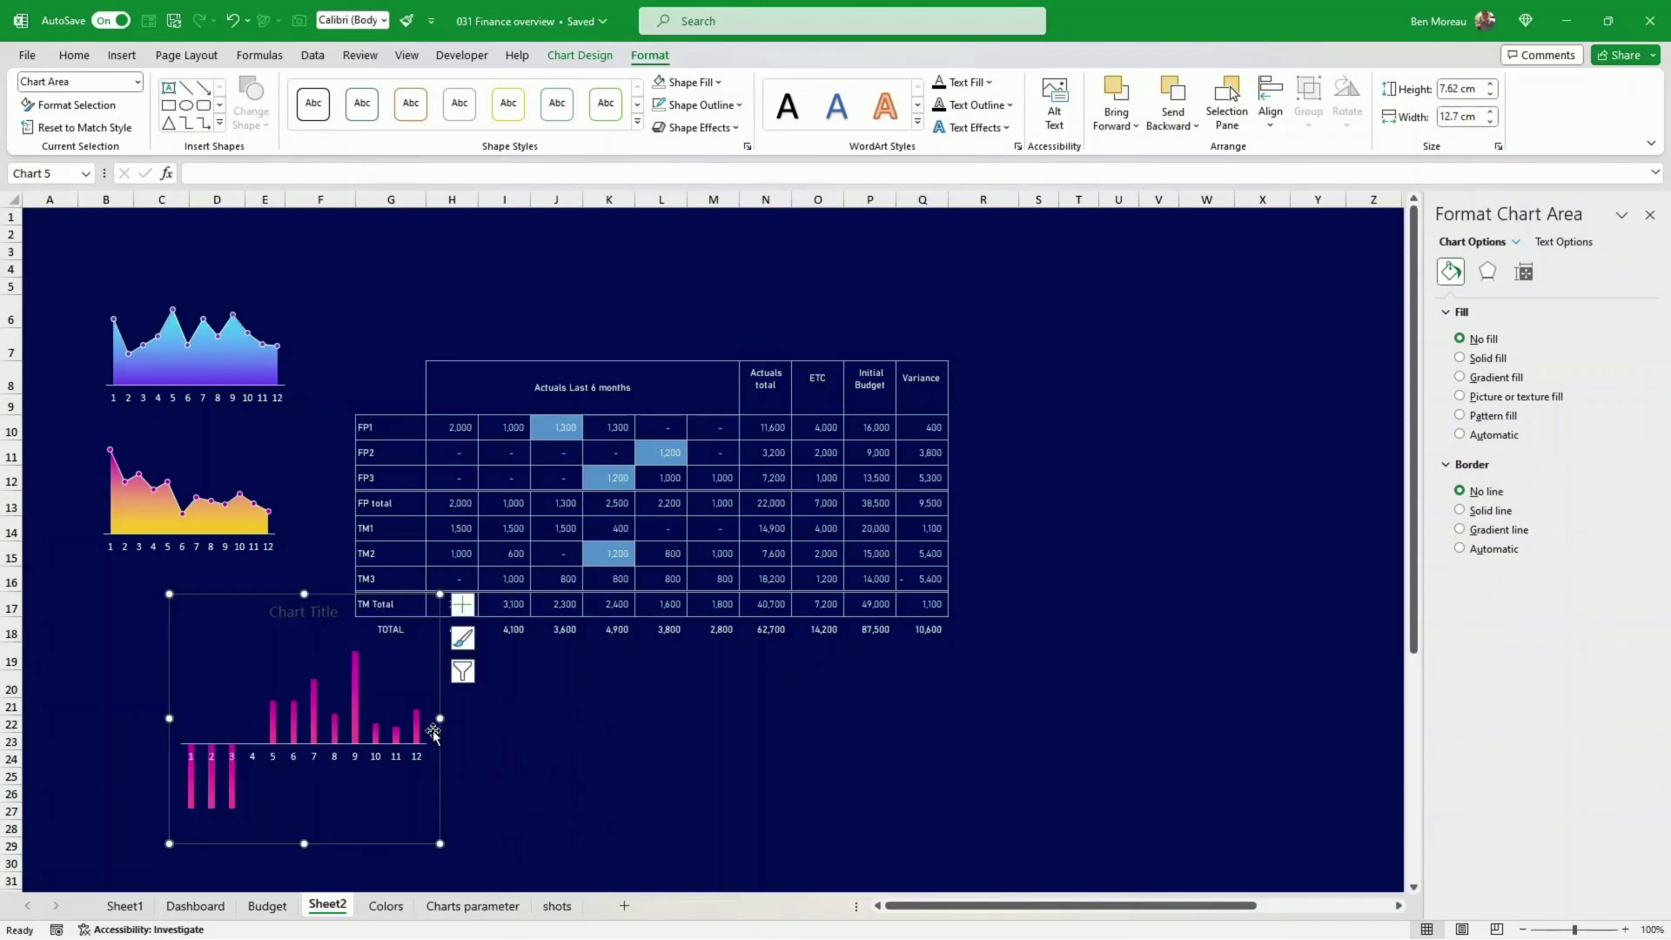
{"action": "left_click_drag", "start_coordinate": [396, 840], "coordinate": [322, 827]}
{"action": "left_click", "coordinate": [240, 582]}
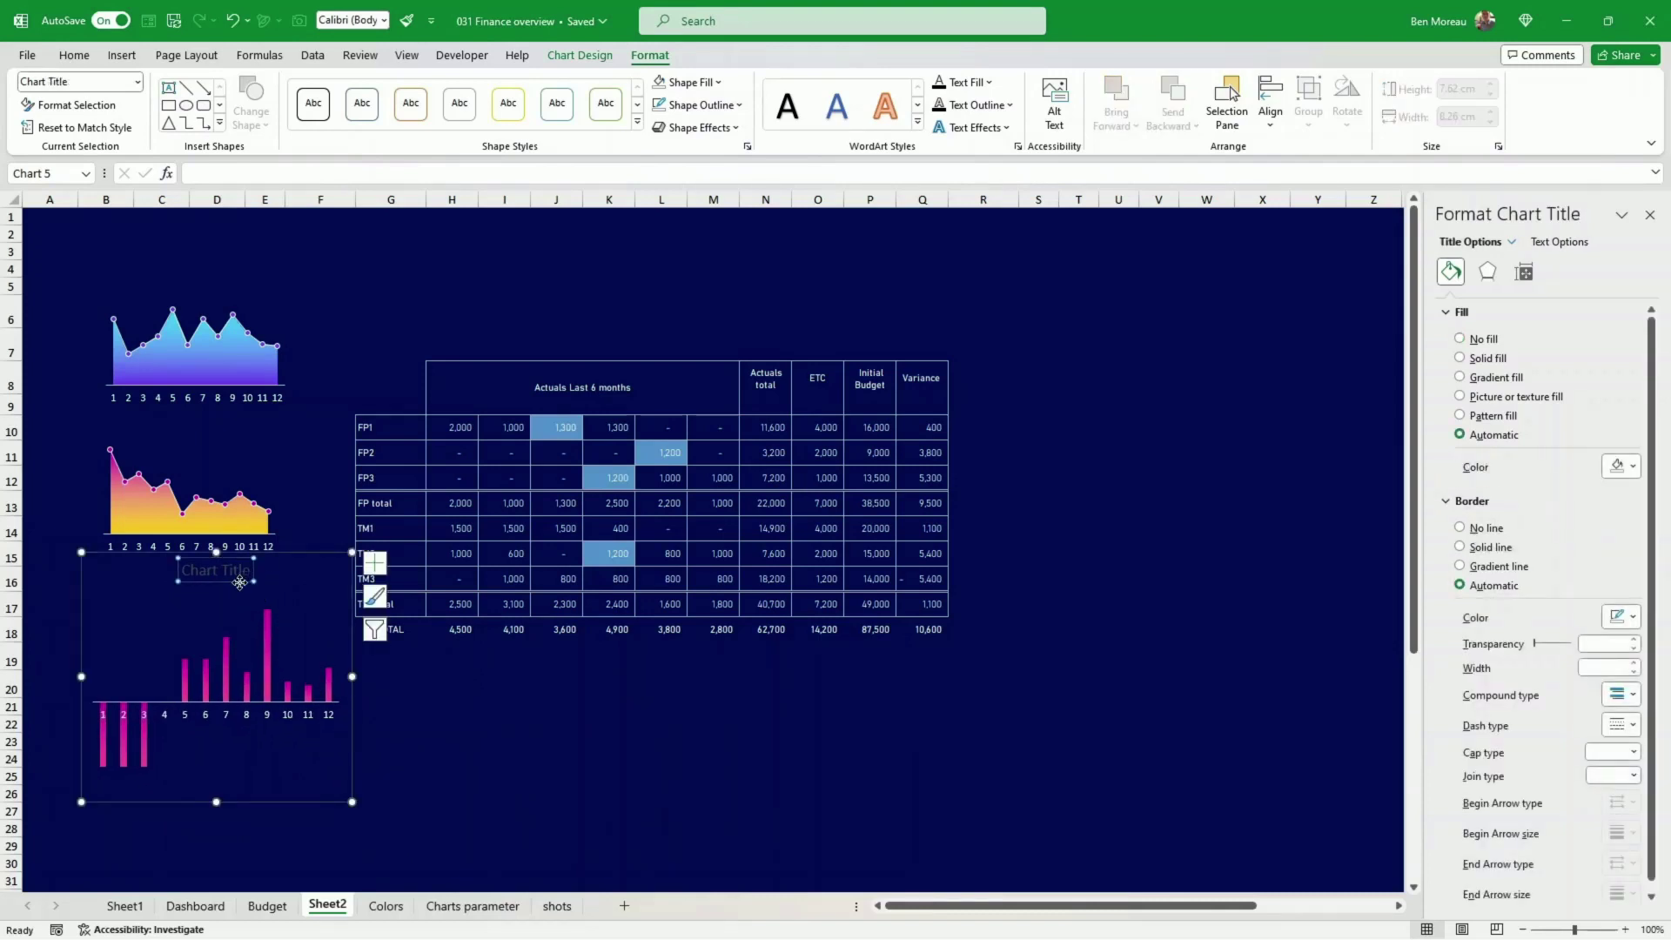
{"action": "key", "text": "Delete"}
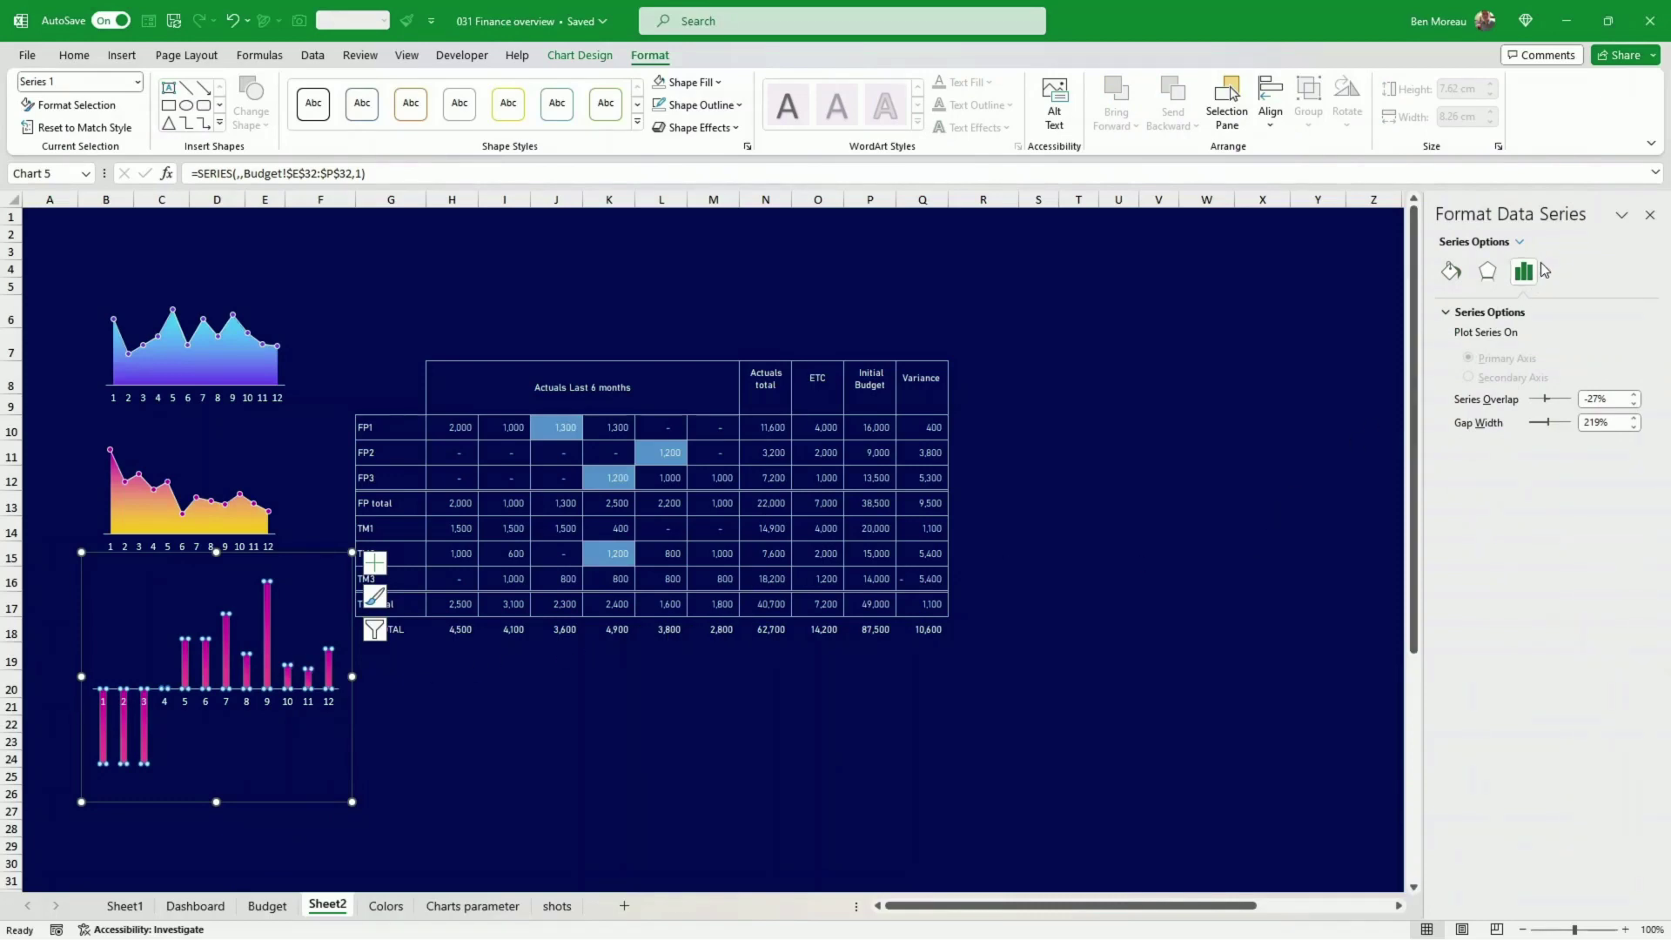
- Set the gap width of the chart's column series to 50%
{"action": "left_click", "coordinate": [1601, 422]}
{"action": "type", "text": "50"}
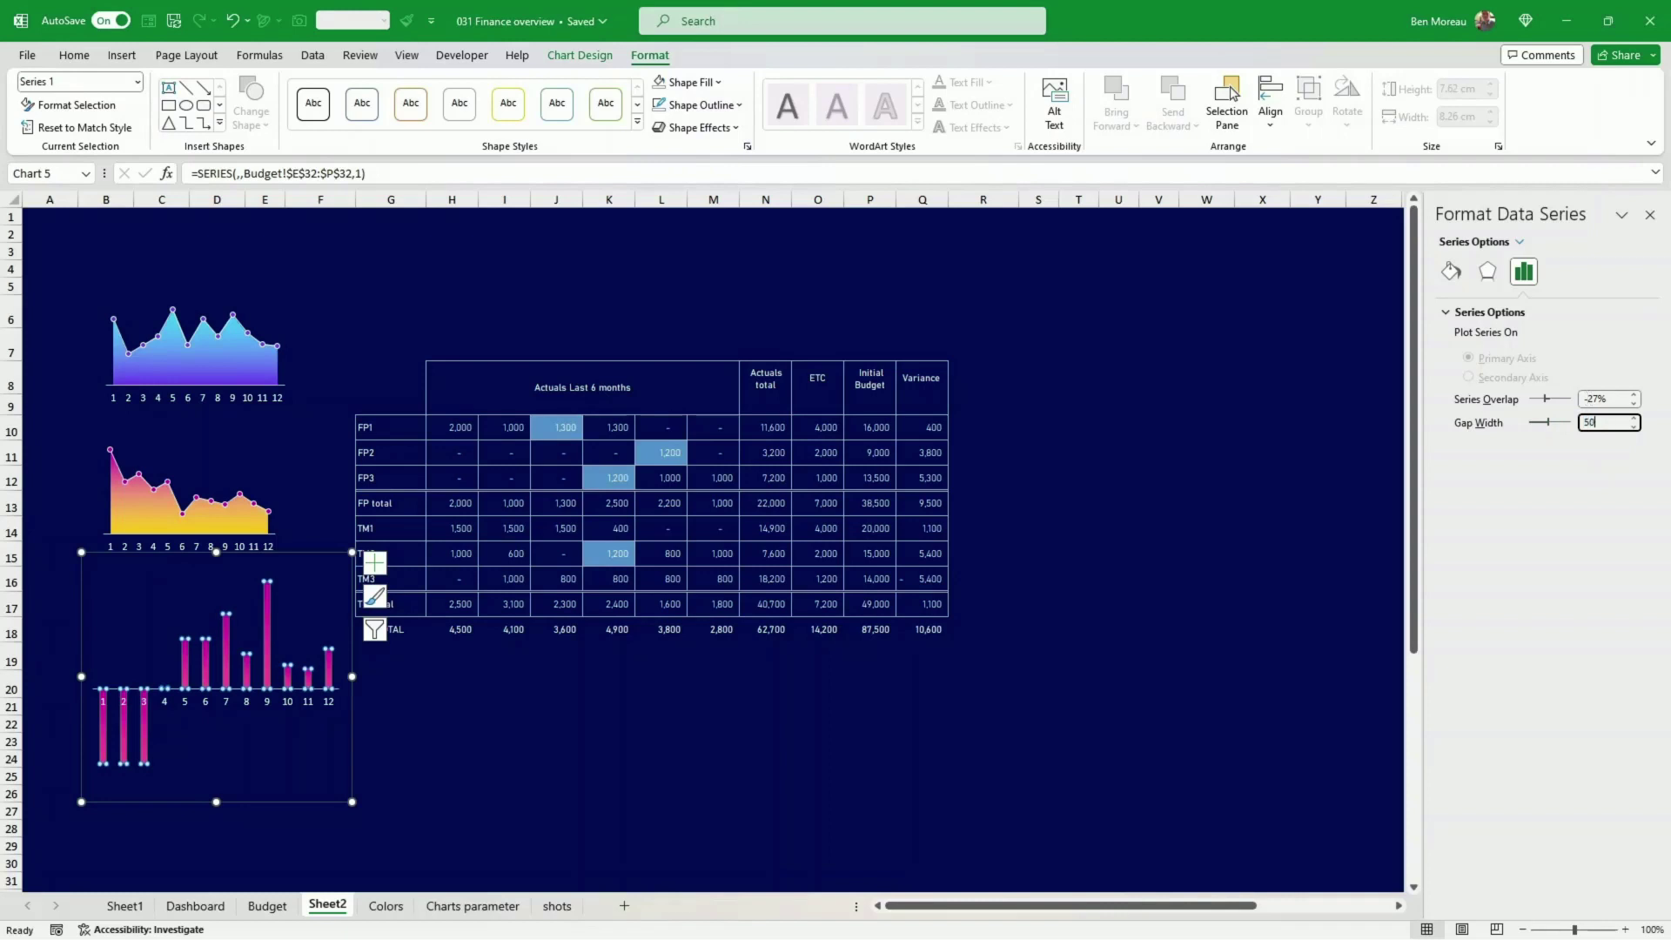
{"action": "key", "text": "Return"}
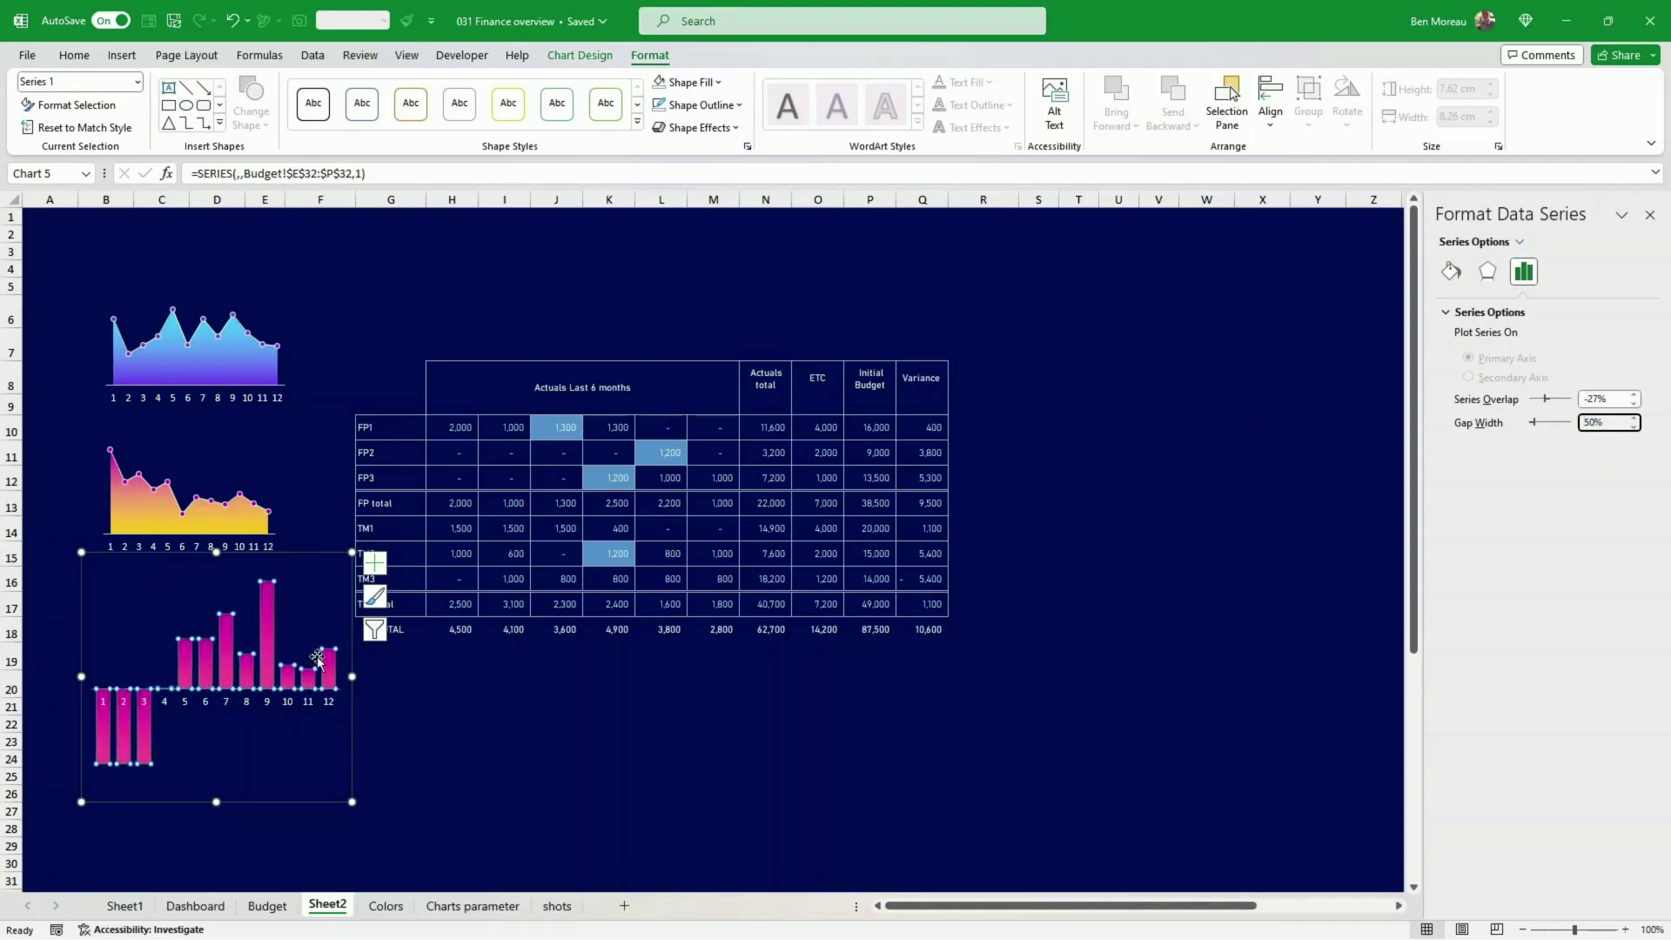
- Shrink the column chart to about 6.5 cm wide and reduce its height to match the area charts above
{"action": "left_click_drag", "start_coordinate": [351, 676], "coordinate": [294, 676]}
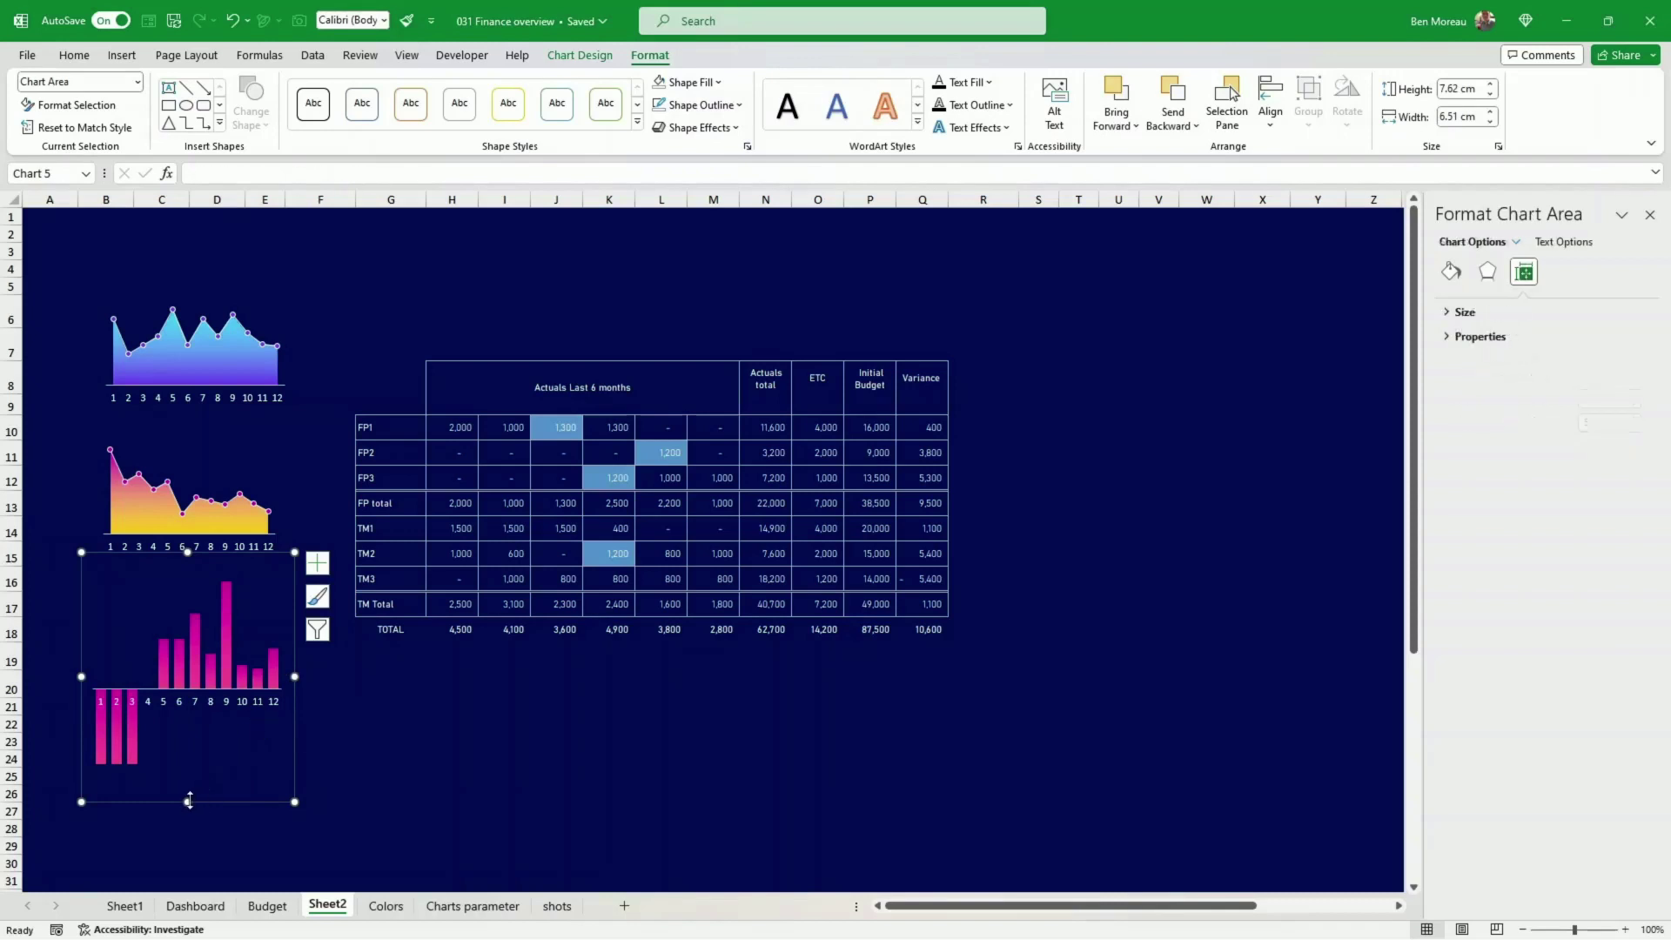
{"action": "left_click_drag", "start_coordinate": [188, 801], "coordinate": [190, 722]}
{"action": "key", "text": "Escape"}
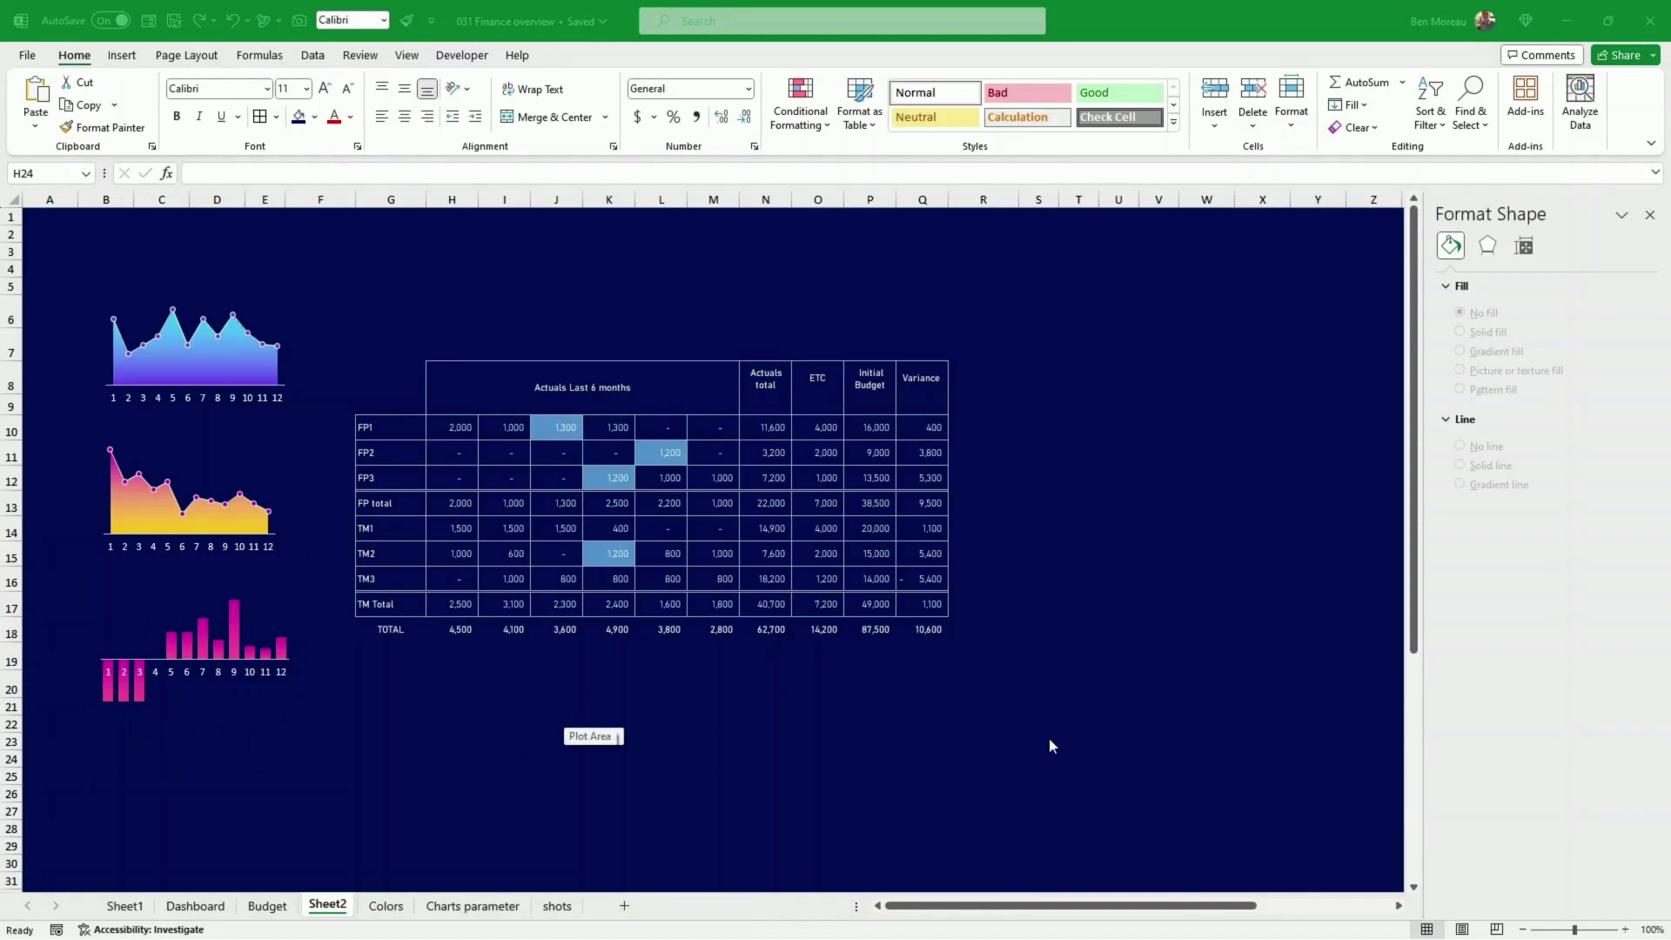
{"action": "left_click", "coordinate": [247, 664]}
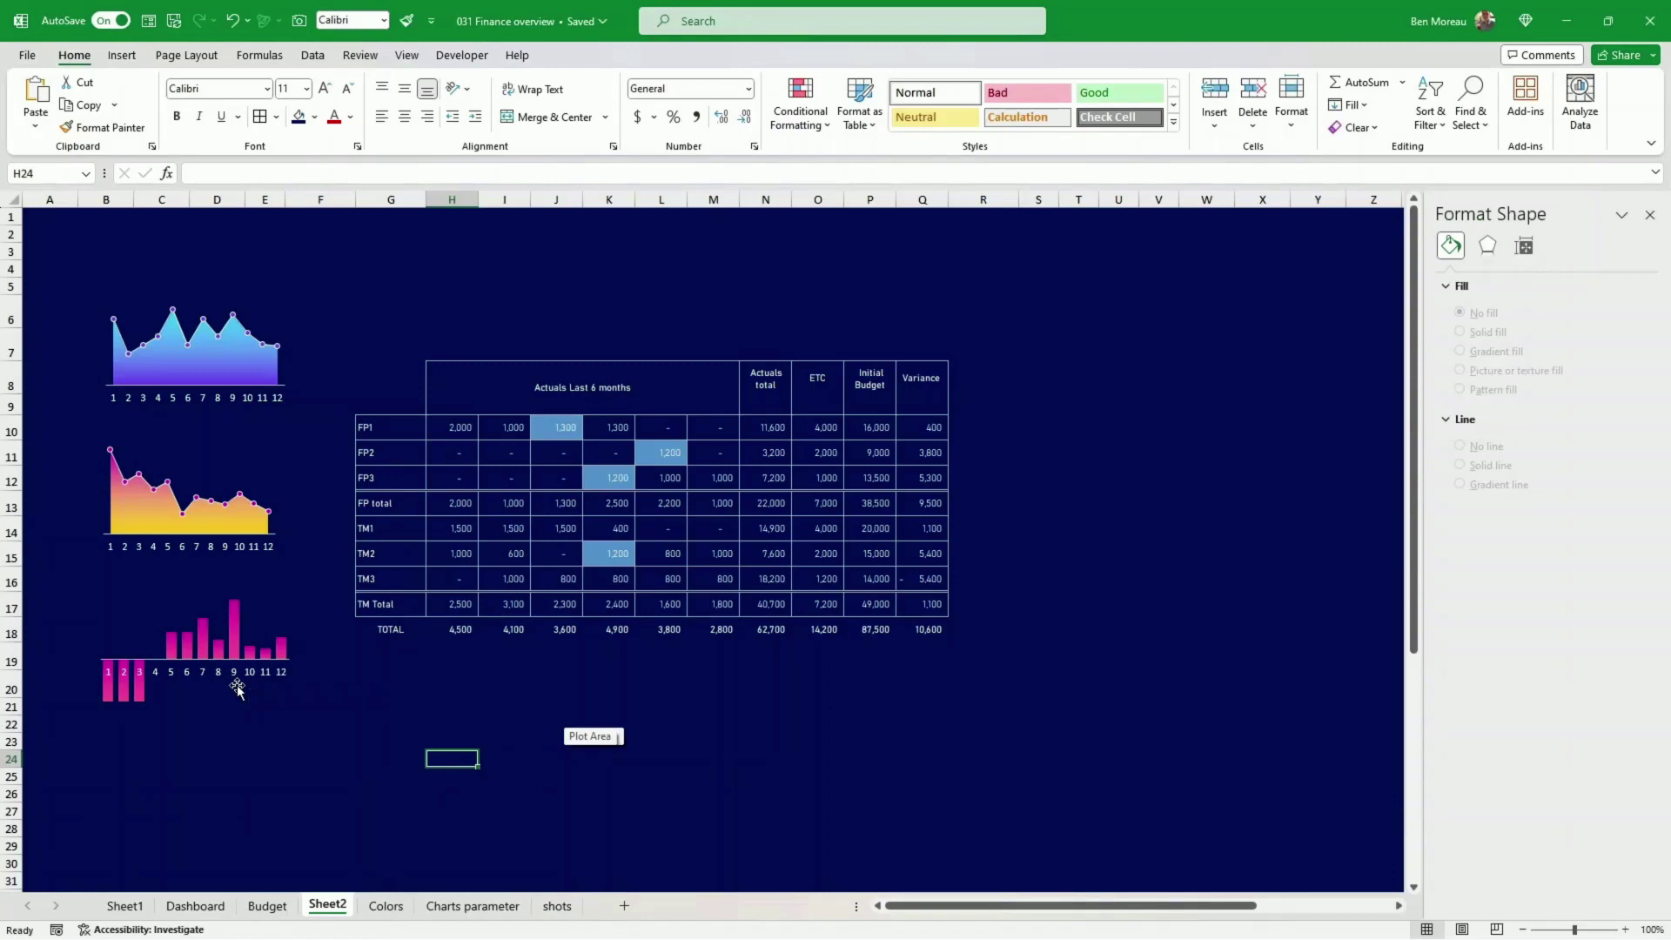
{"action": "left_click", "coordinate": [237, 689]}
{"action": "left_click", "coordinate": [247, 726]}
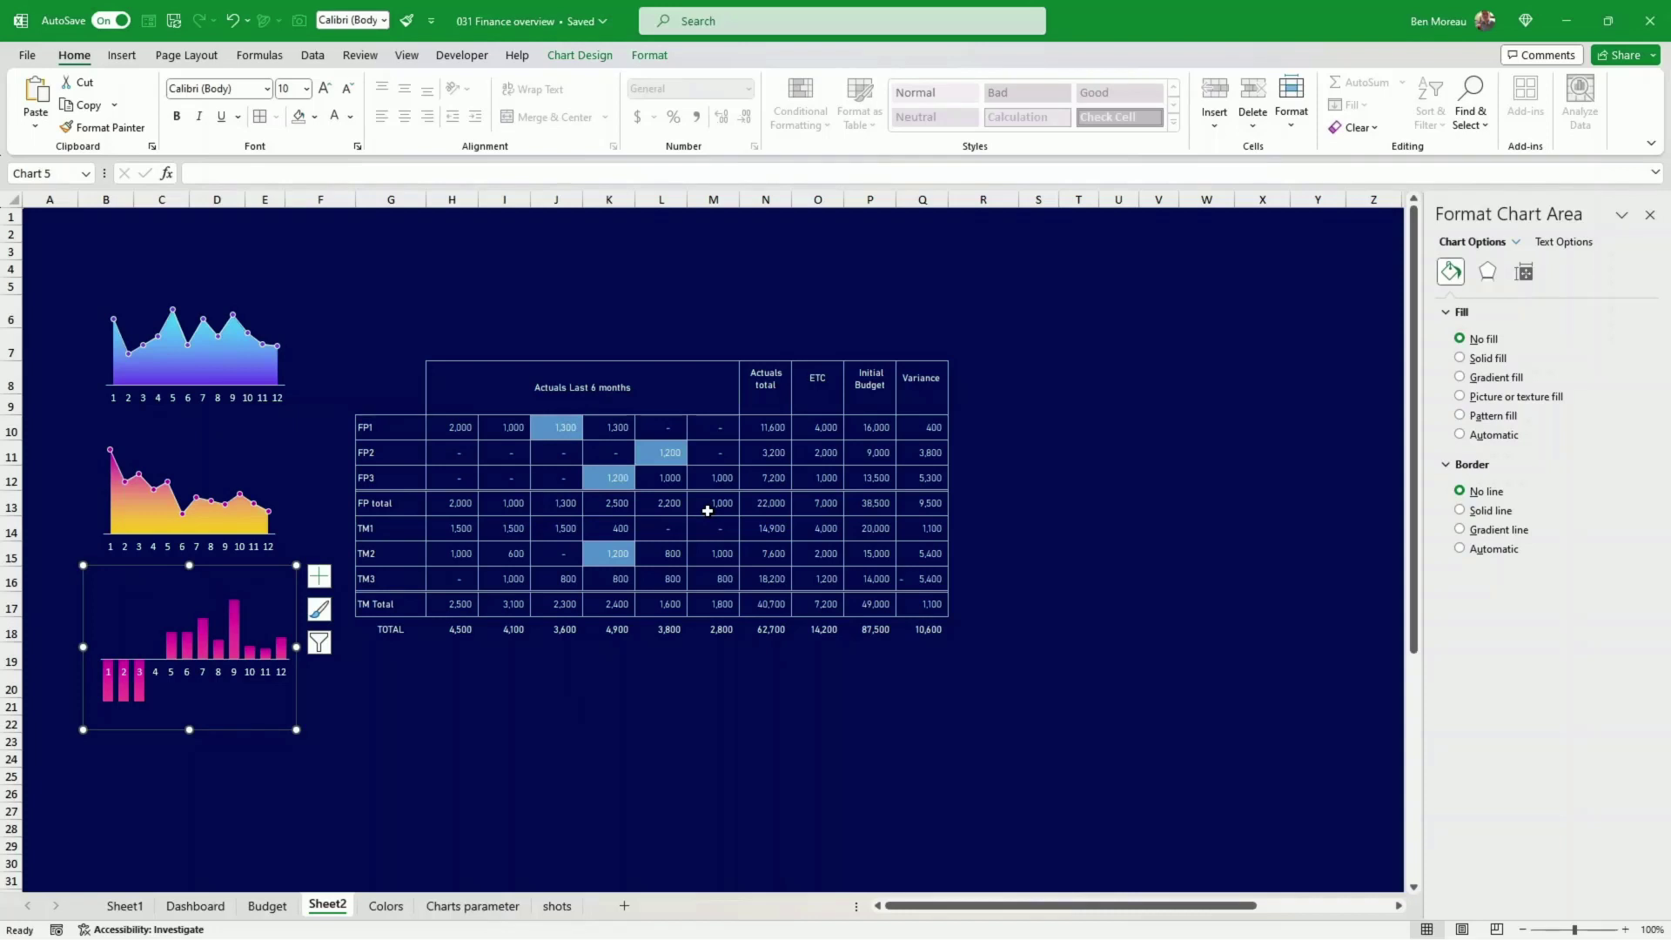
- Insert a clustered column chart from the FP1–FP3 and TM1–TM3 labels and their Variance values, leaving out the total rows
{"action": "left_click_drag", "start_coordinate": [402, 430], "coordinate": [392, 571]}
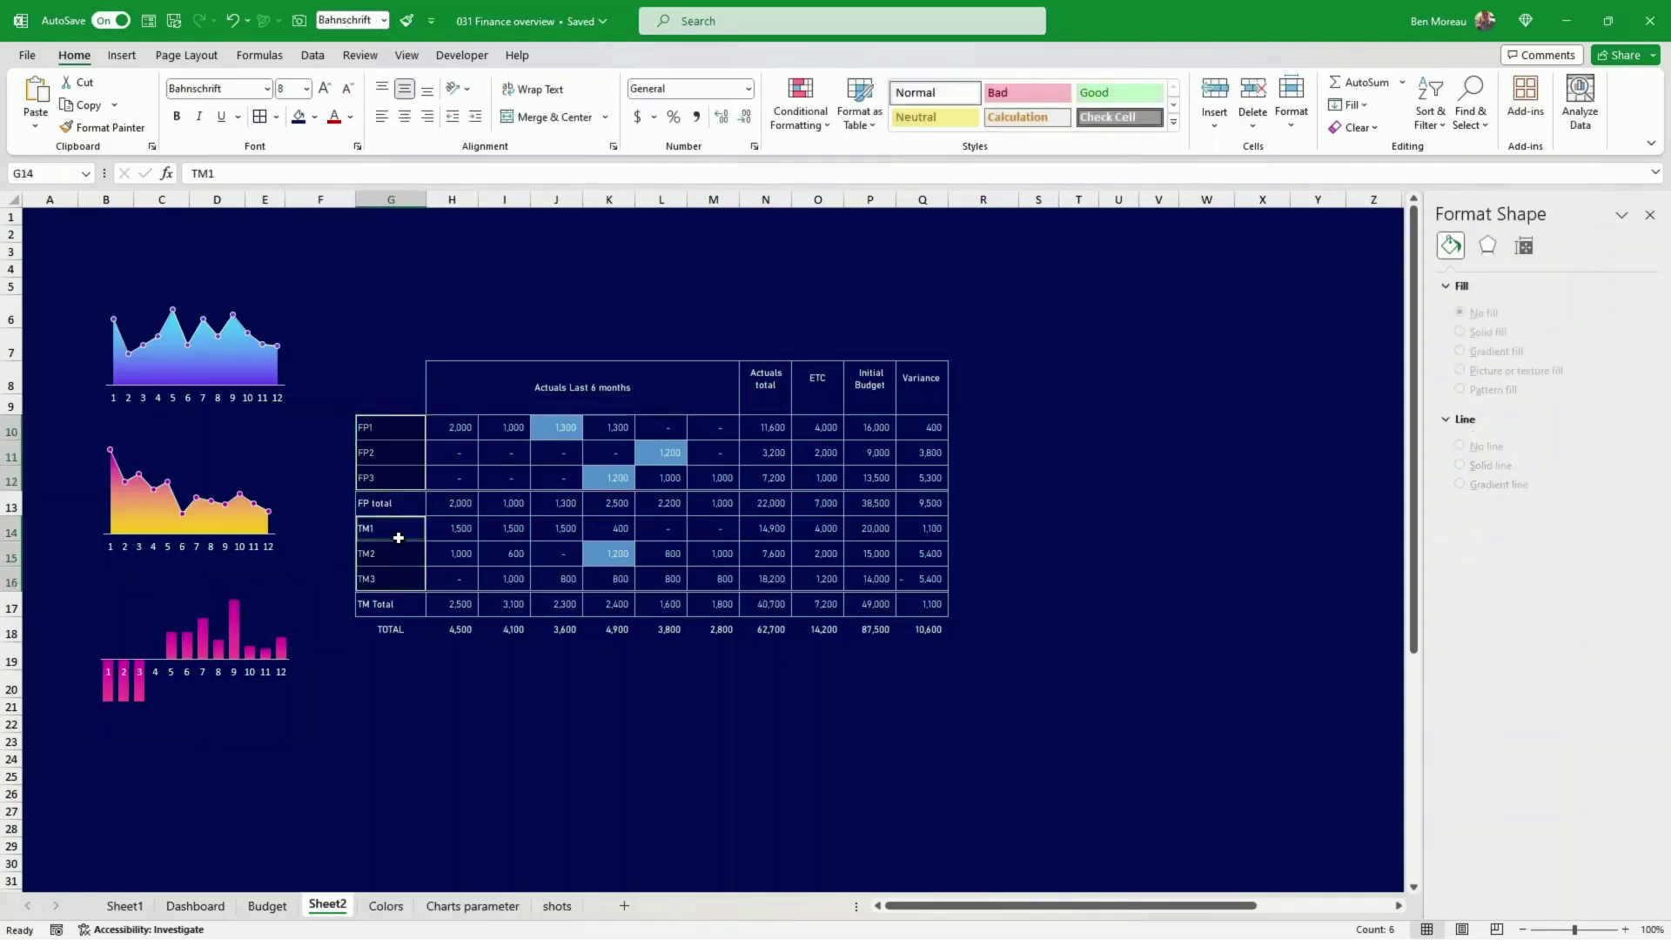
{"action": "left_click", "coordinate": [381, 433]}
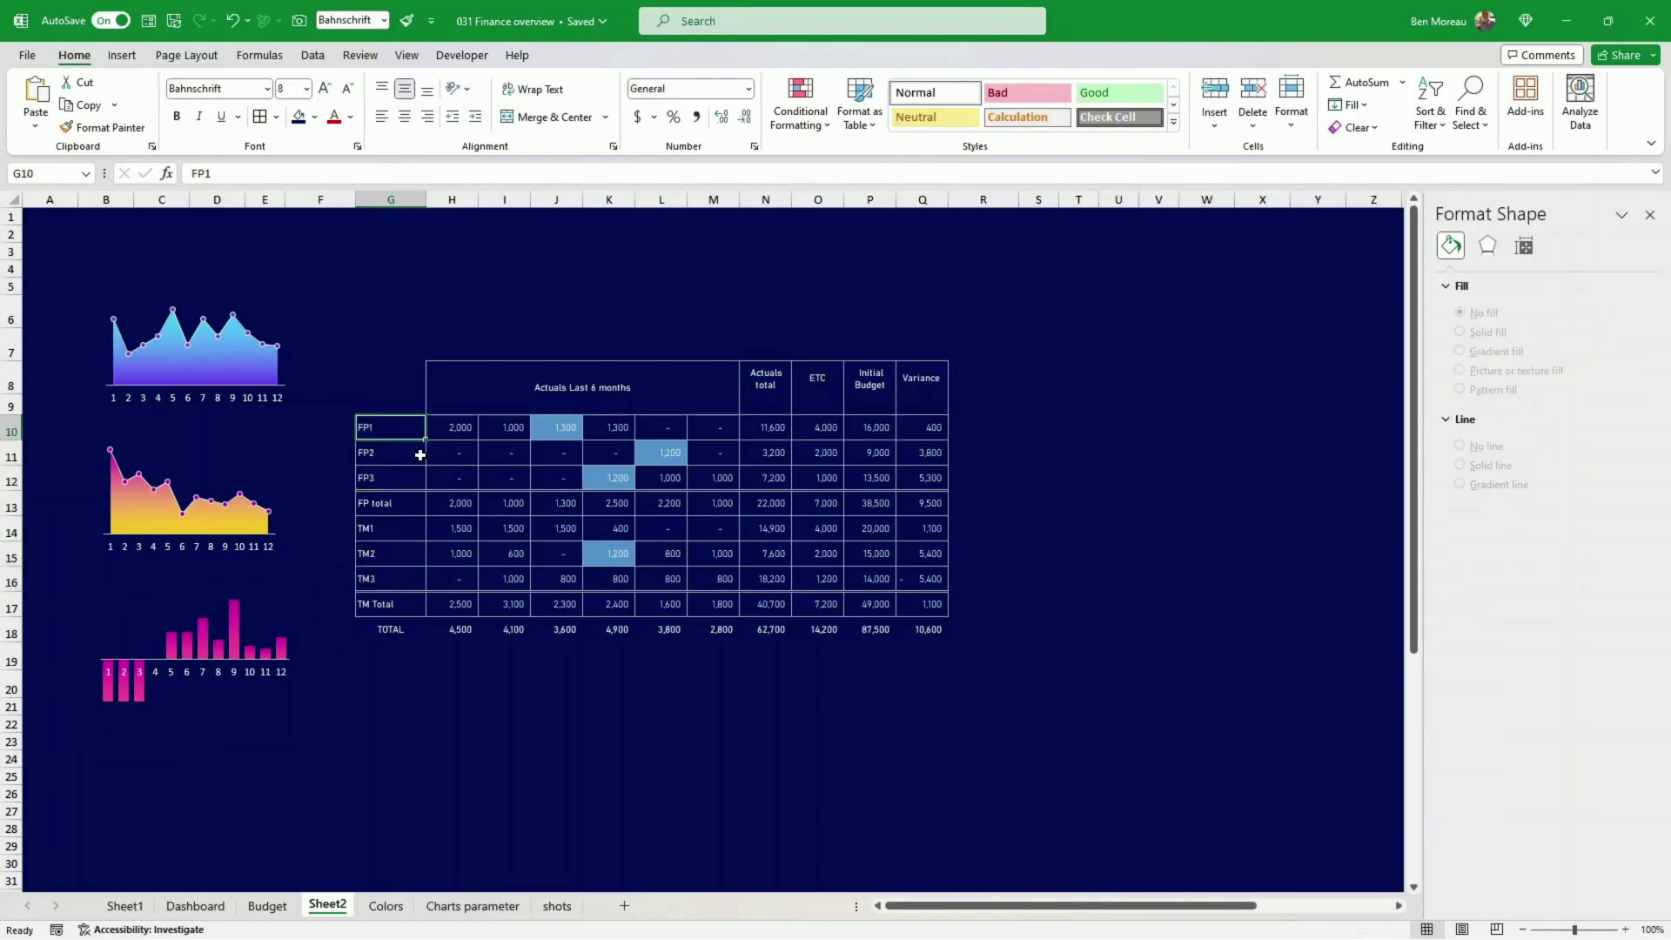
{"action": "left_click_drag", "start_coordinate": [397, 425], "coordinate": [403, 471]}
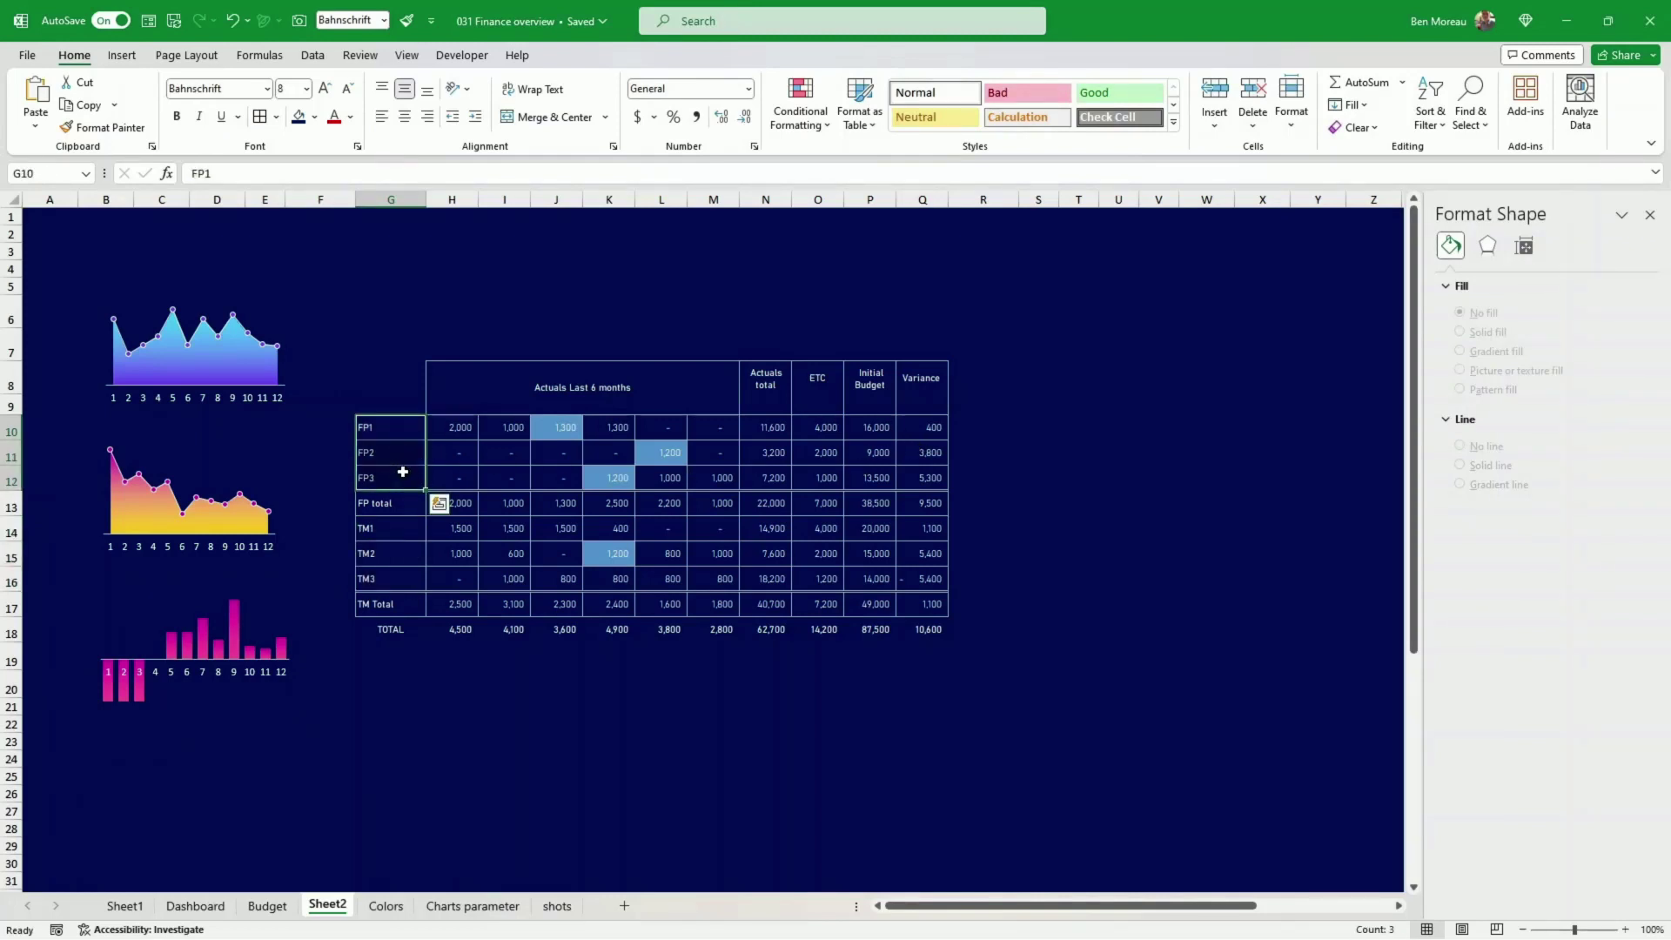
{"action": "left_click_drag", "start_coordinate": [404, 528], "coordinate": [402, 578]}
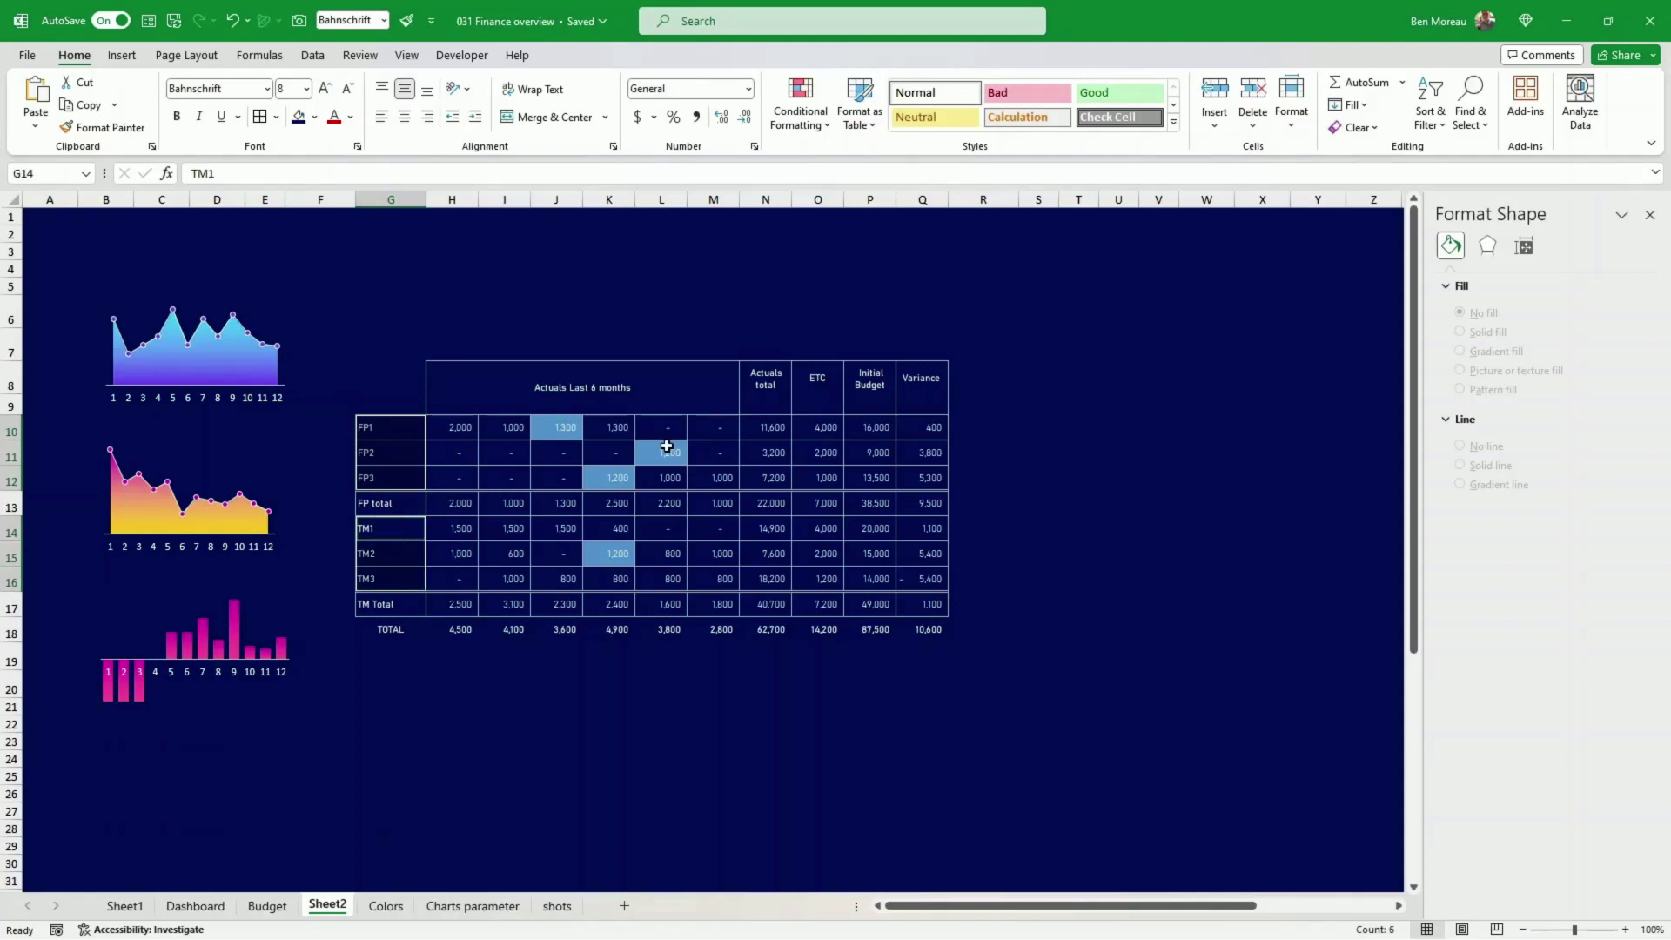
{"action": "left_click", "coordinate": [907, 426], "text": "ctrl"}
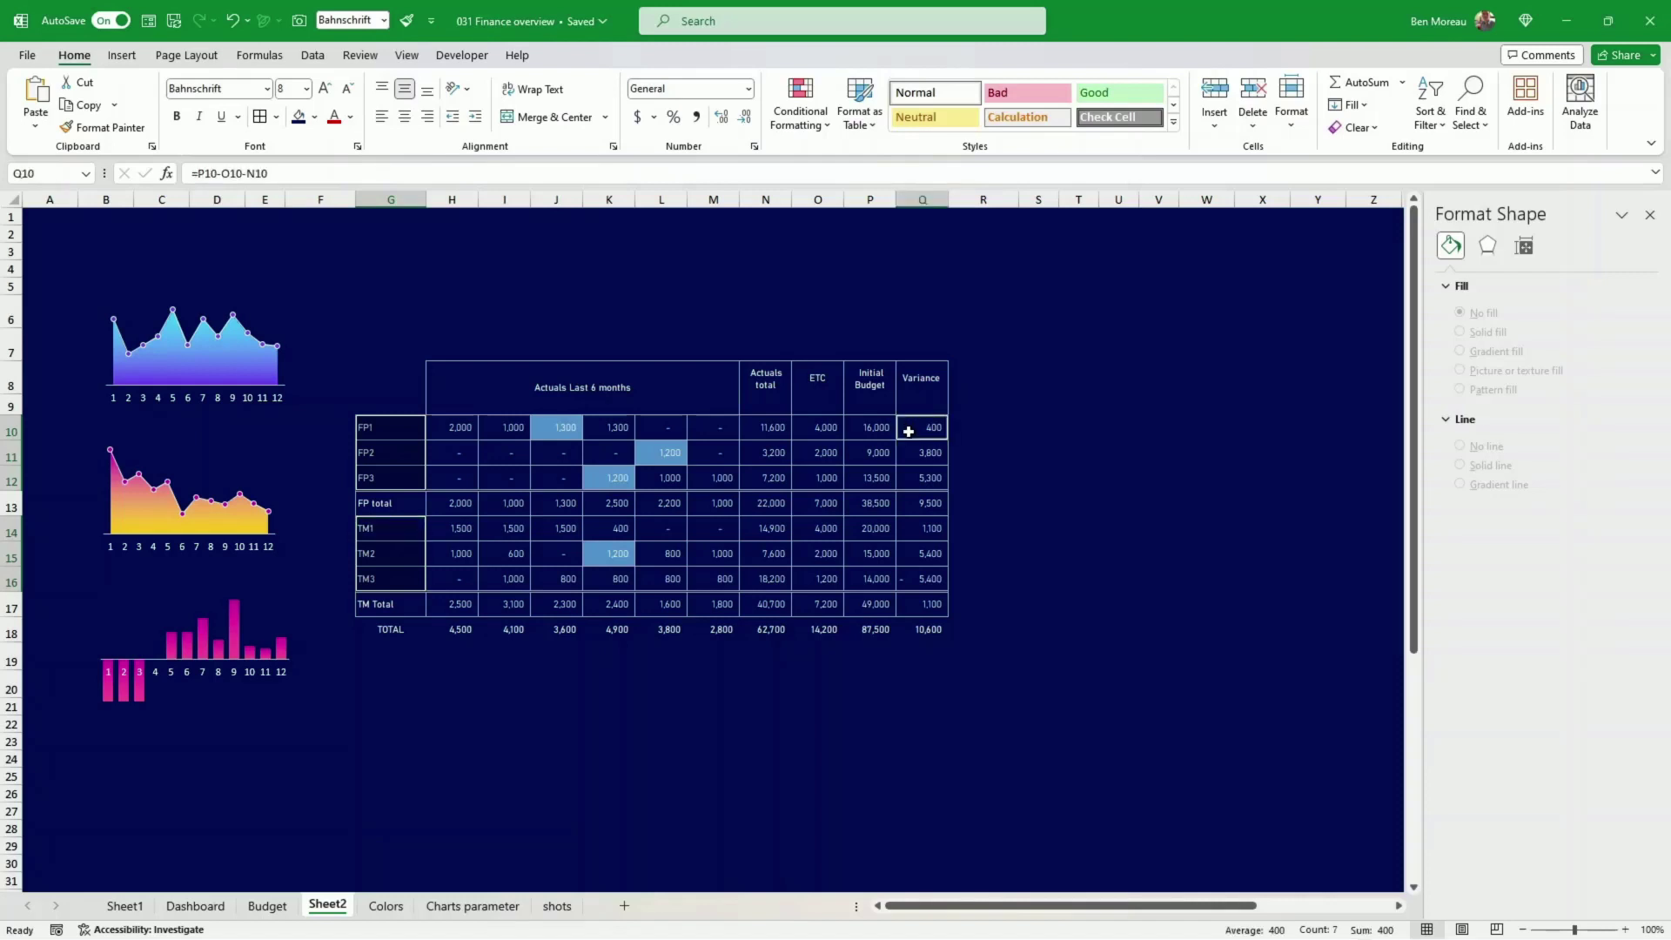
{"action": "left_click_drag", "start_coordinate": [907, 430], "coordinate": [913, 473]}
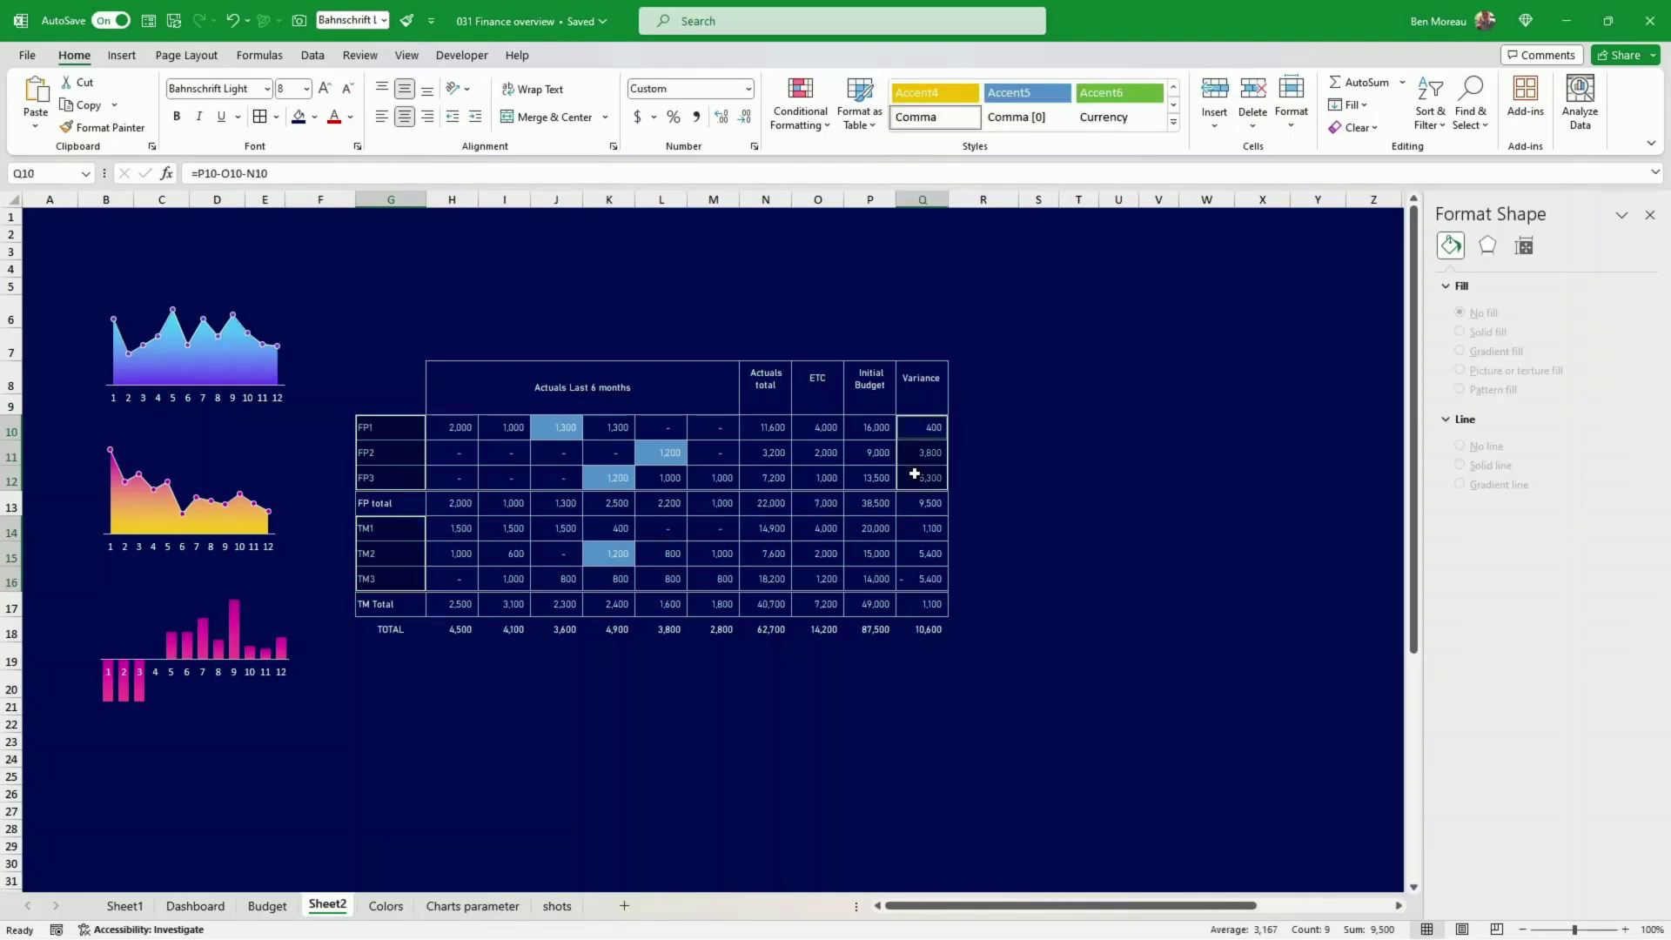
{"action": "left_click_drag", "start_coordinate": [907, 532], "coordinate": [924, 578]}
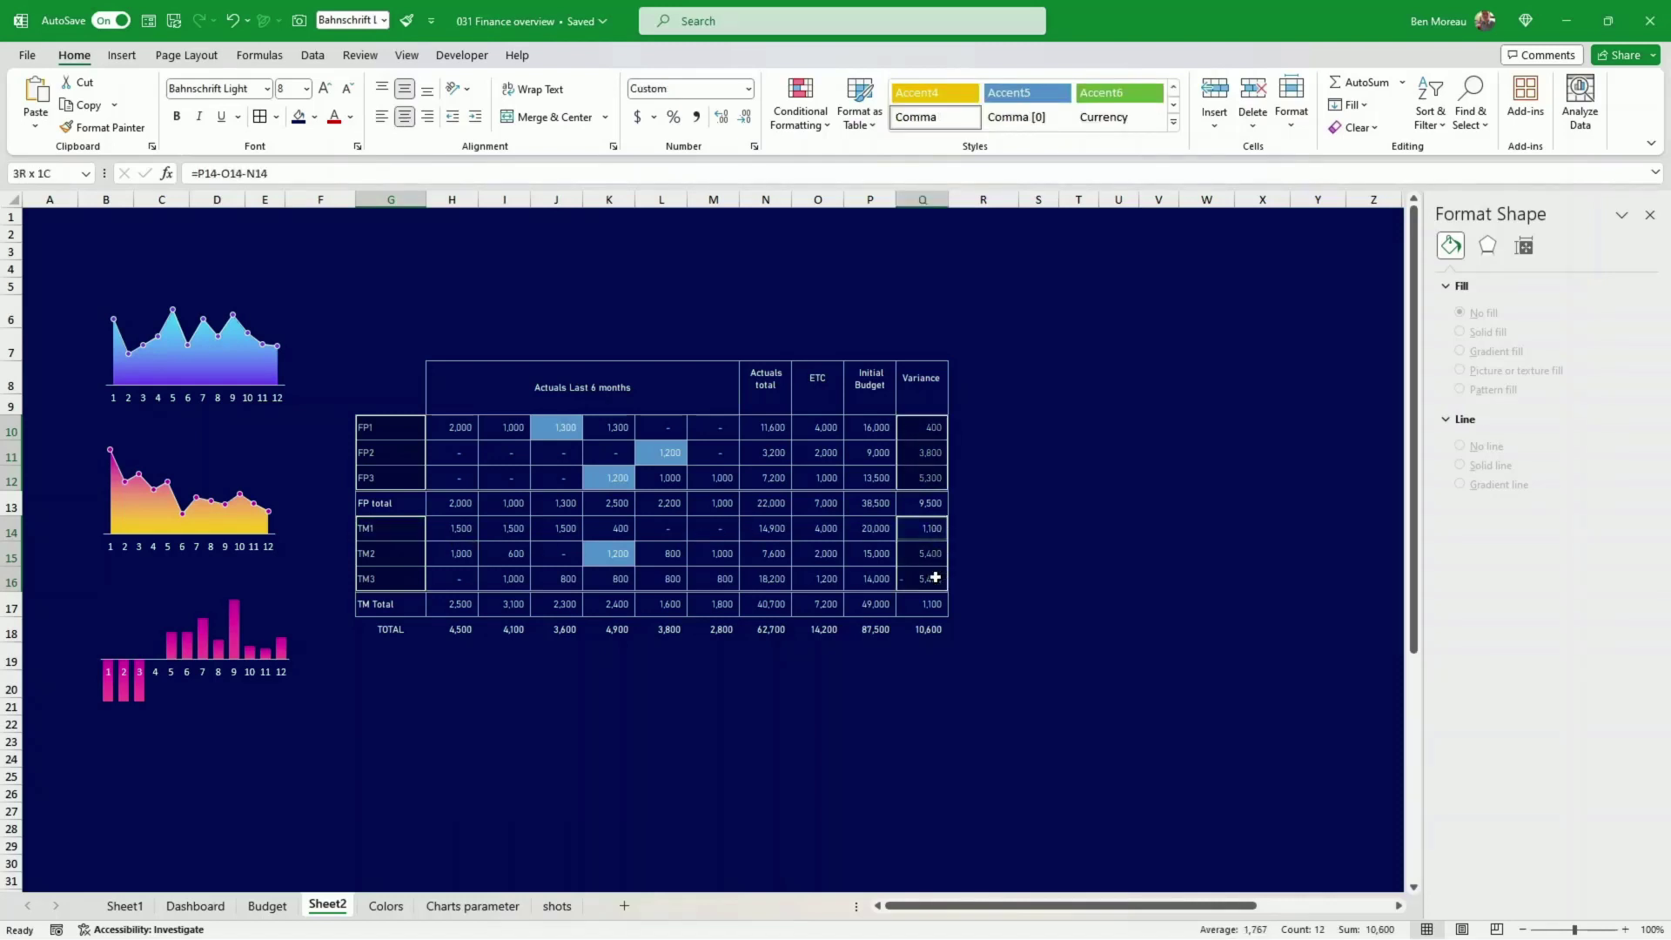
{"action": "left_click", "coordinate": [121, 55]}
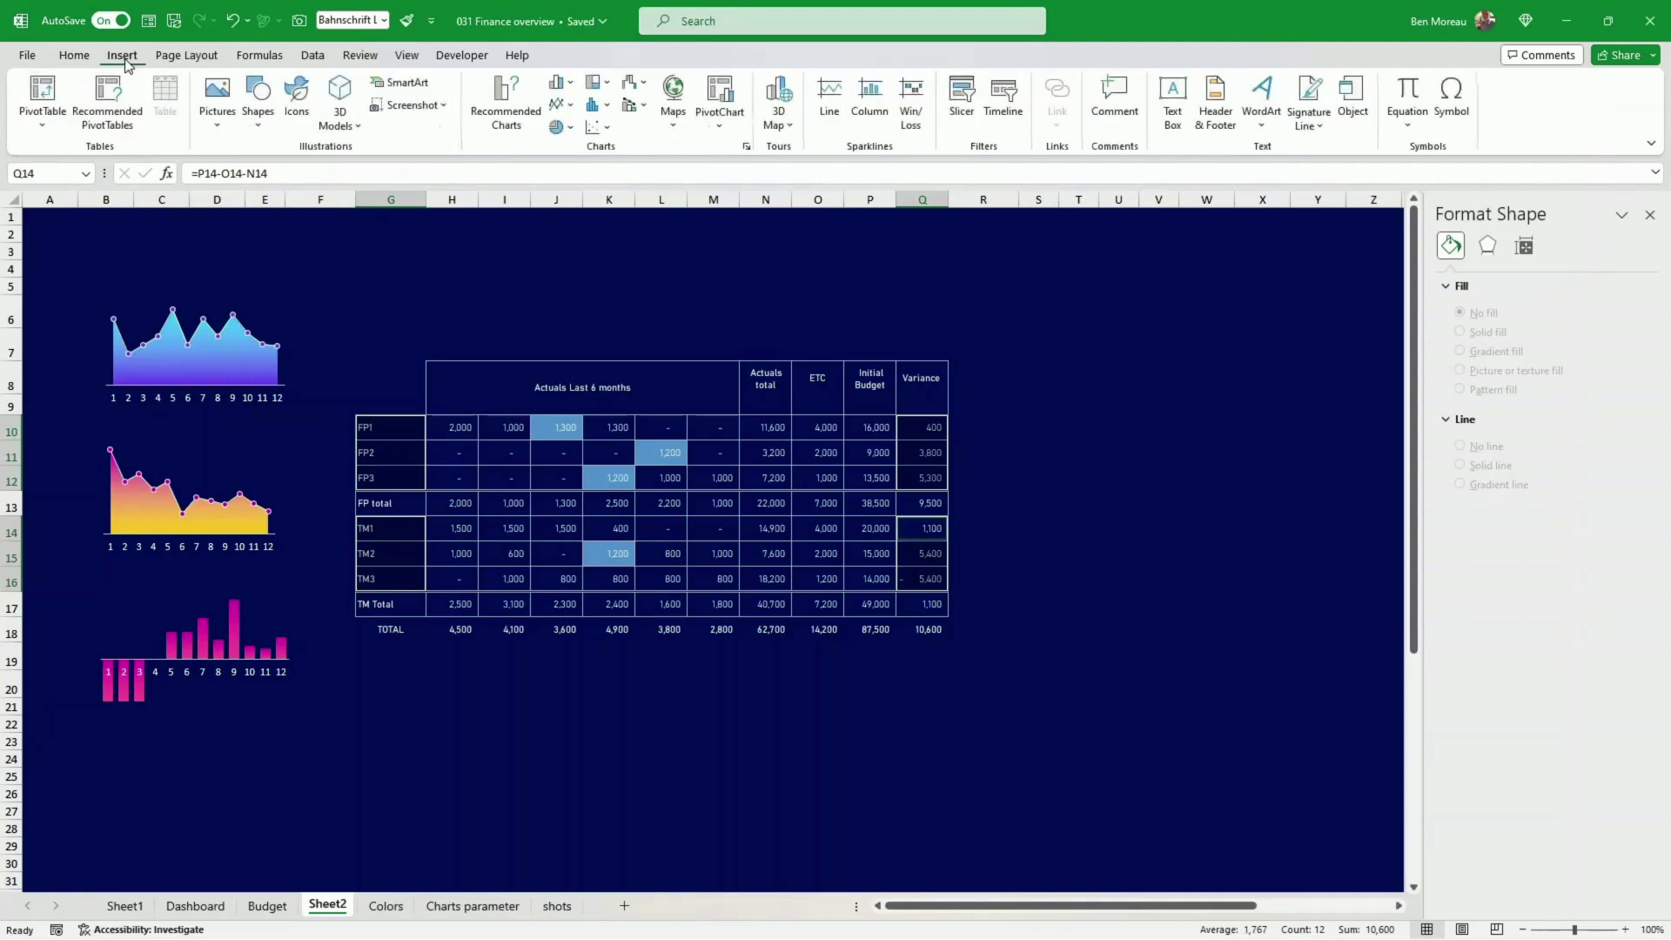
{"action": "left_click", "coordinate": [518, 125]}
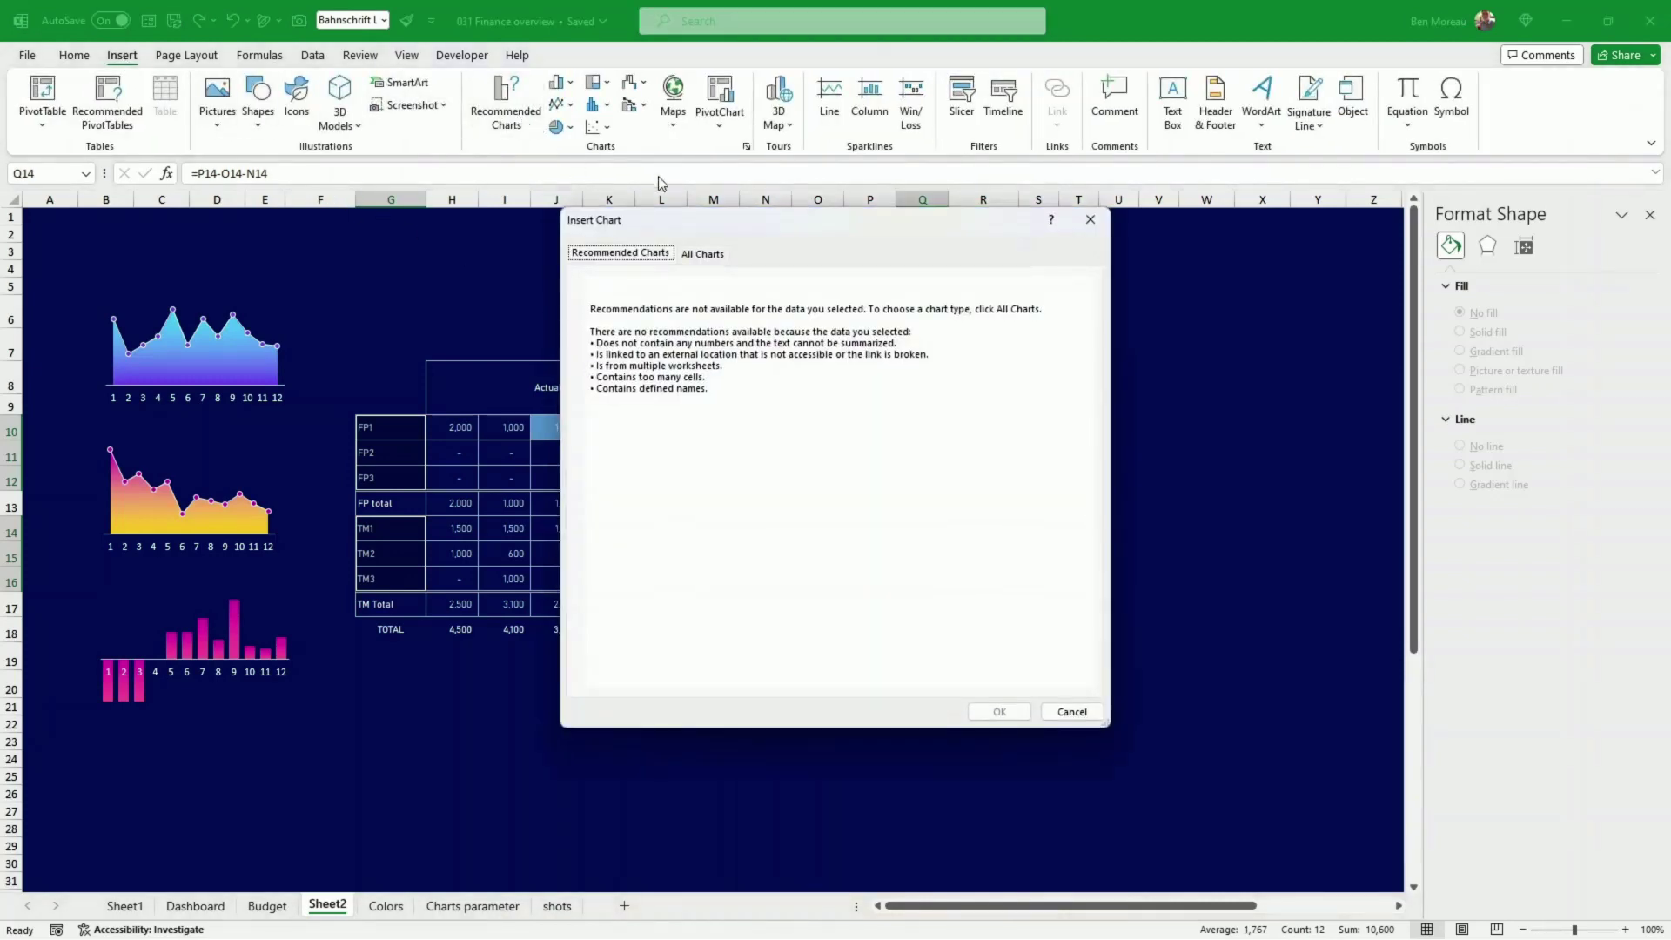
{"action": "left_click", "coordinate": [704, 254]}
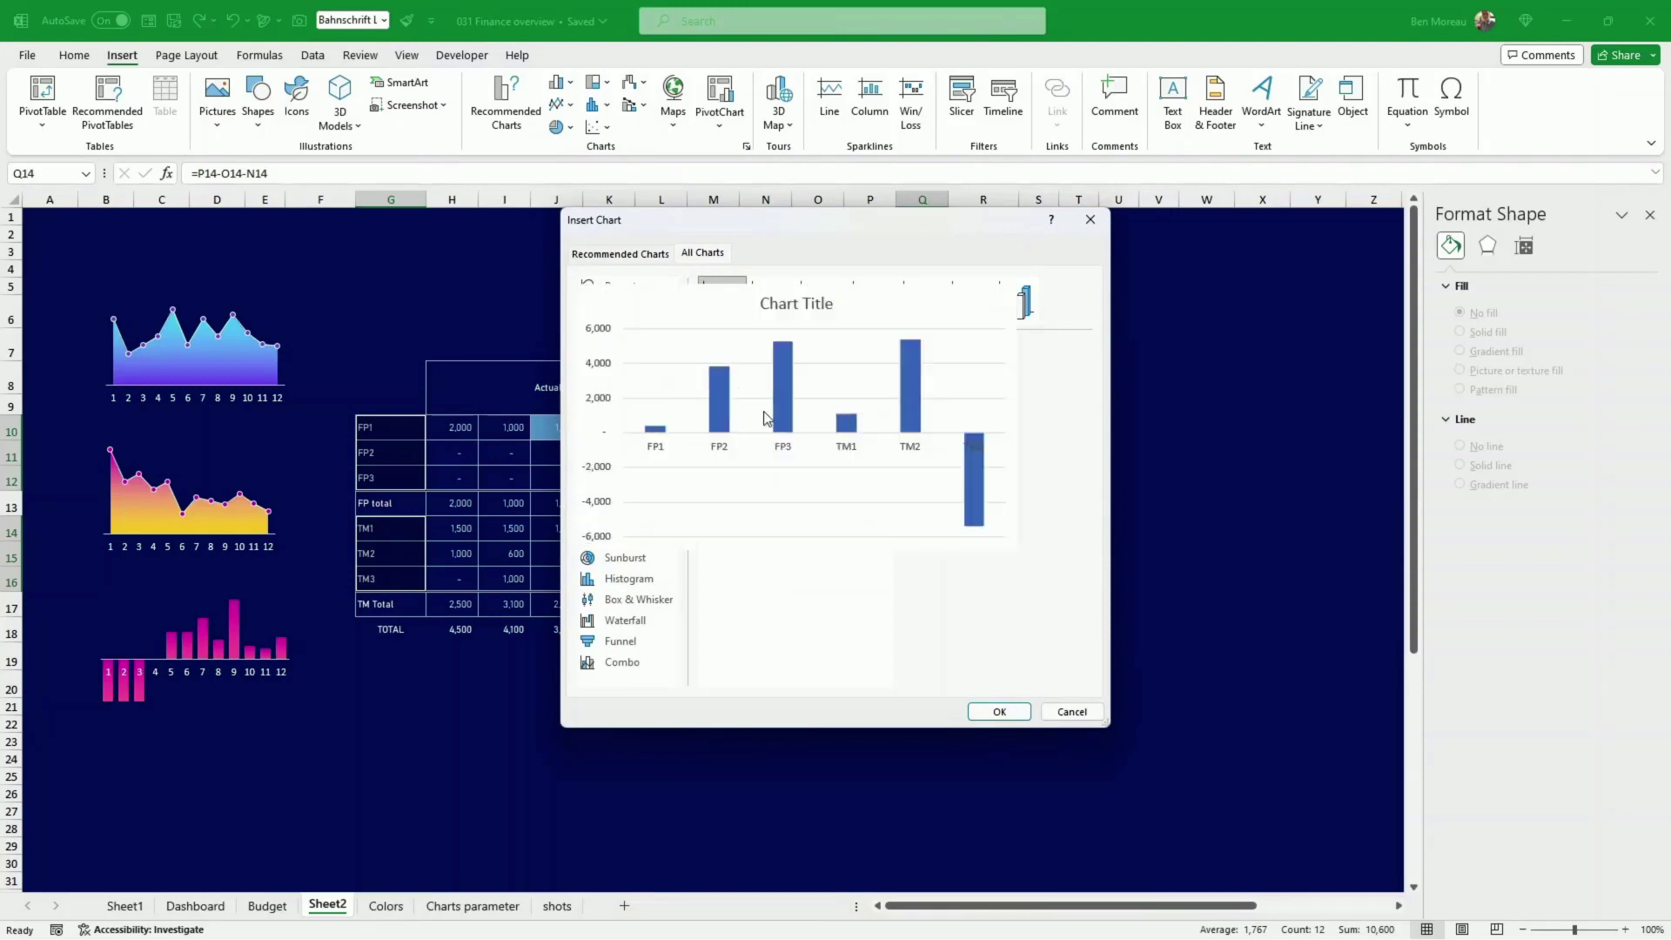
{"action": "mouse_move", "coordinate": [833, 450]}
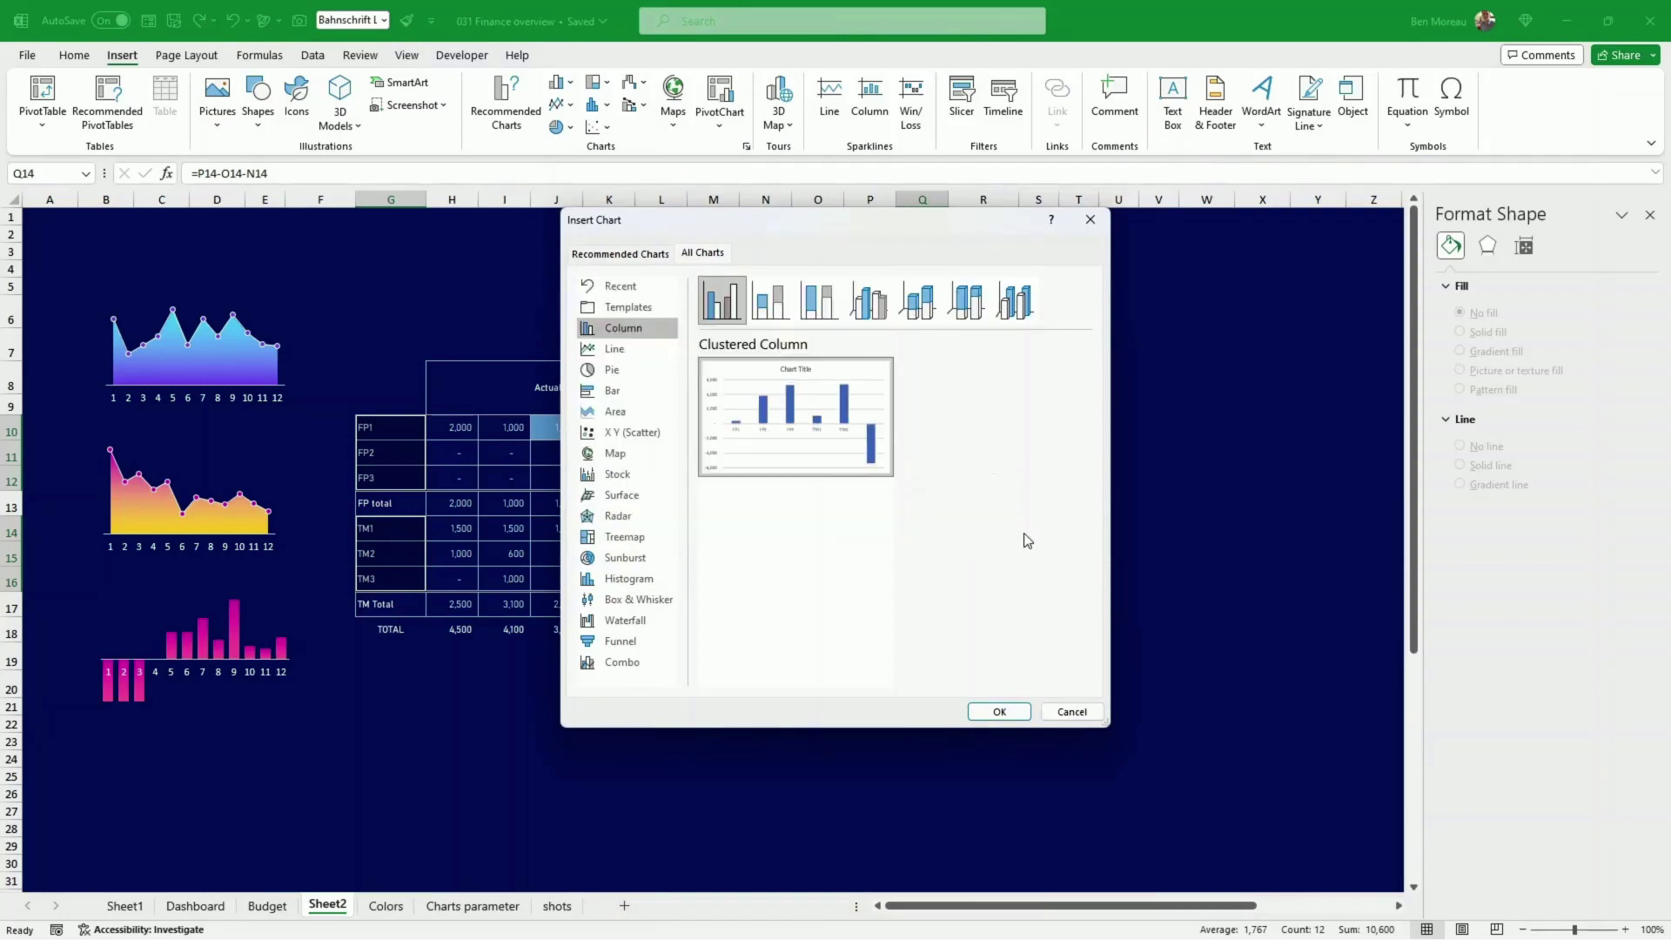
{"action": "left_click", "coordinate": [1001, 711]}
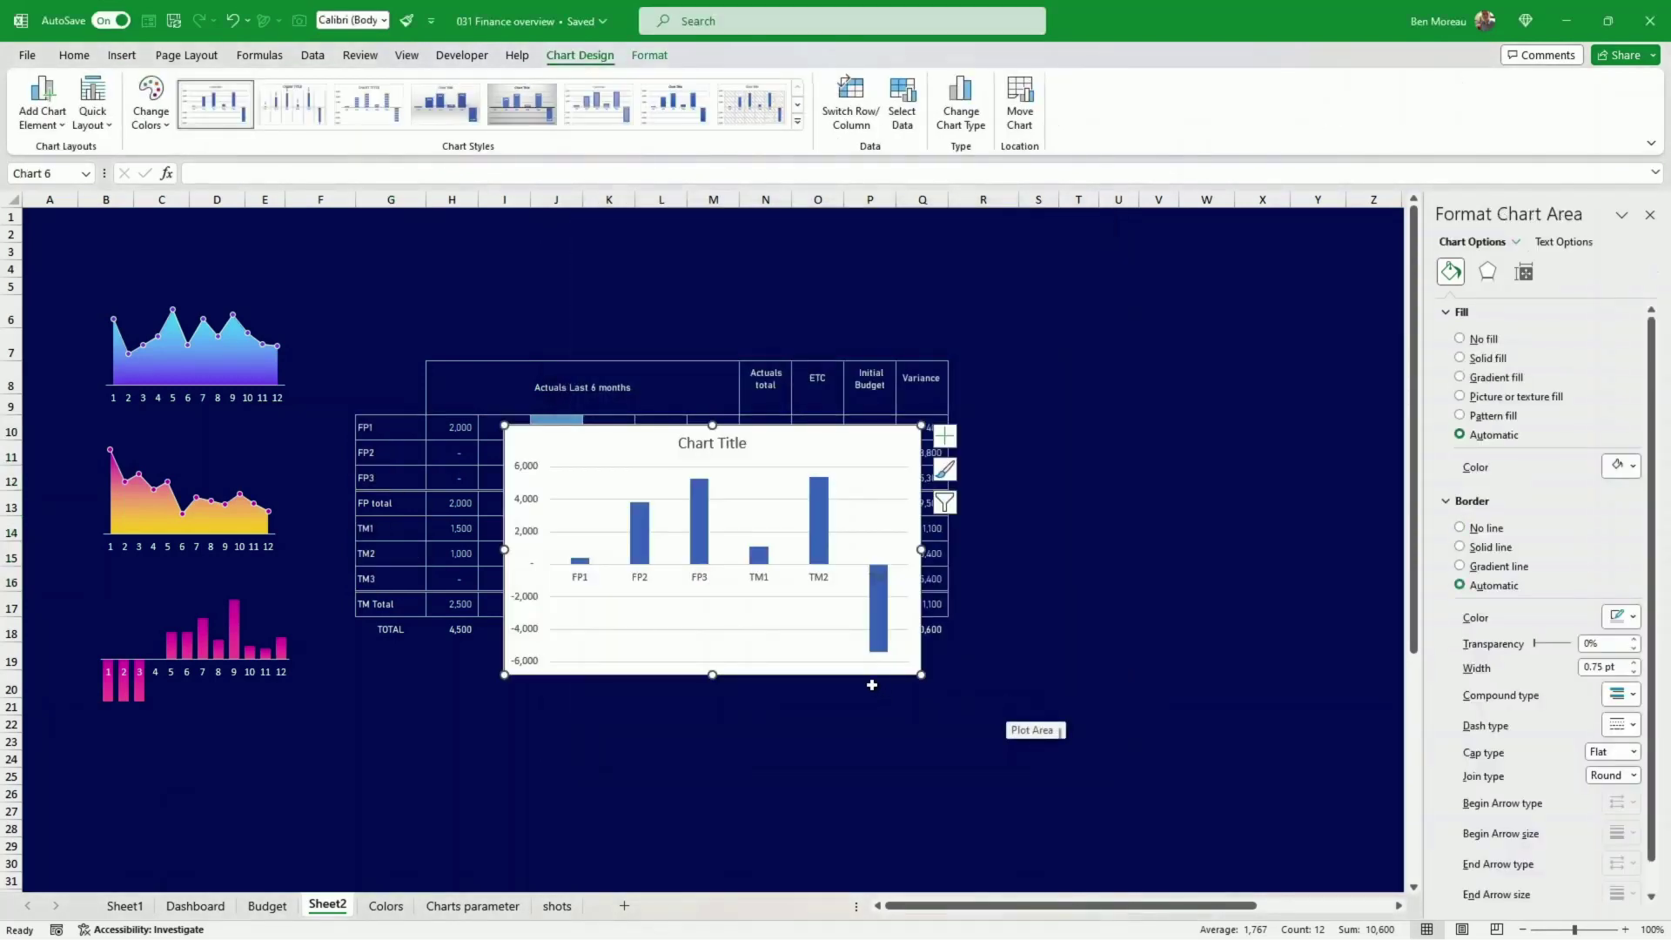
- Shrink the new variance chart, apply a gradient fill to its column series, and move the chart to the right of the table
{"action": "left_click_drag", "start_coordinate": [870, 677], "coordinate": [1169, 800]}
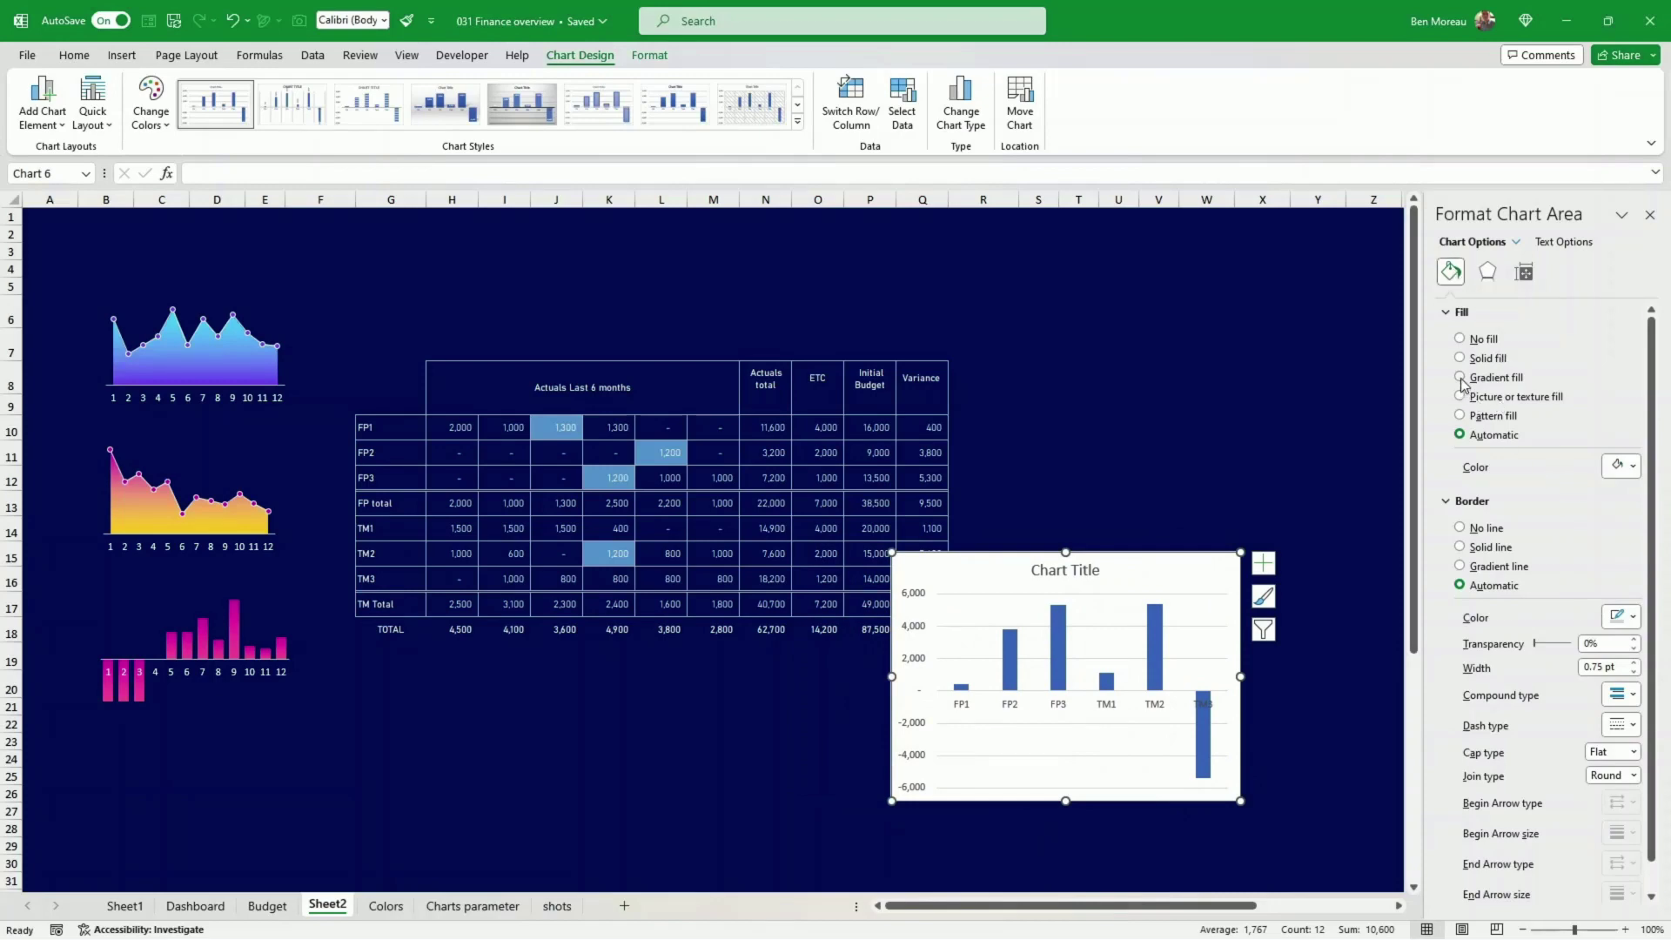
{"action": "left_click", "coordinate": [1460, 379]}
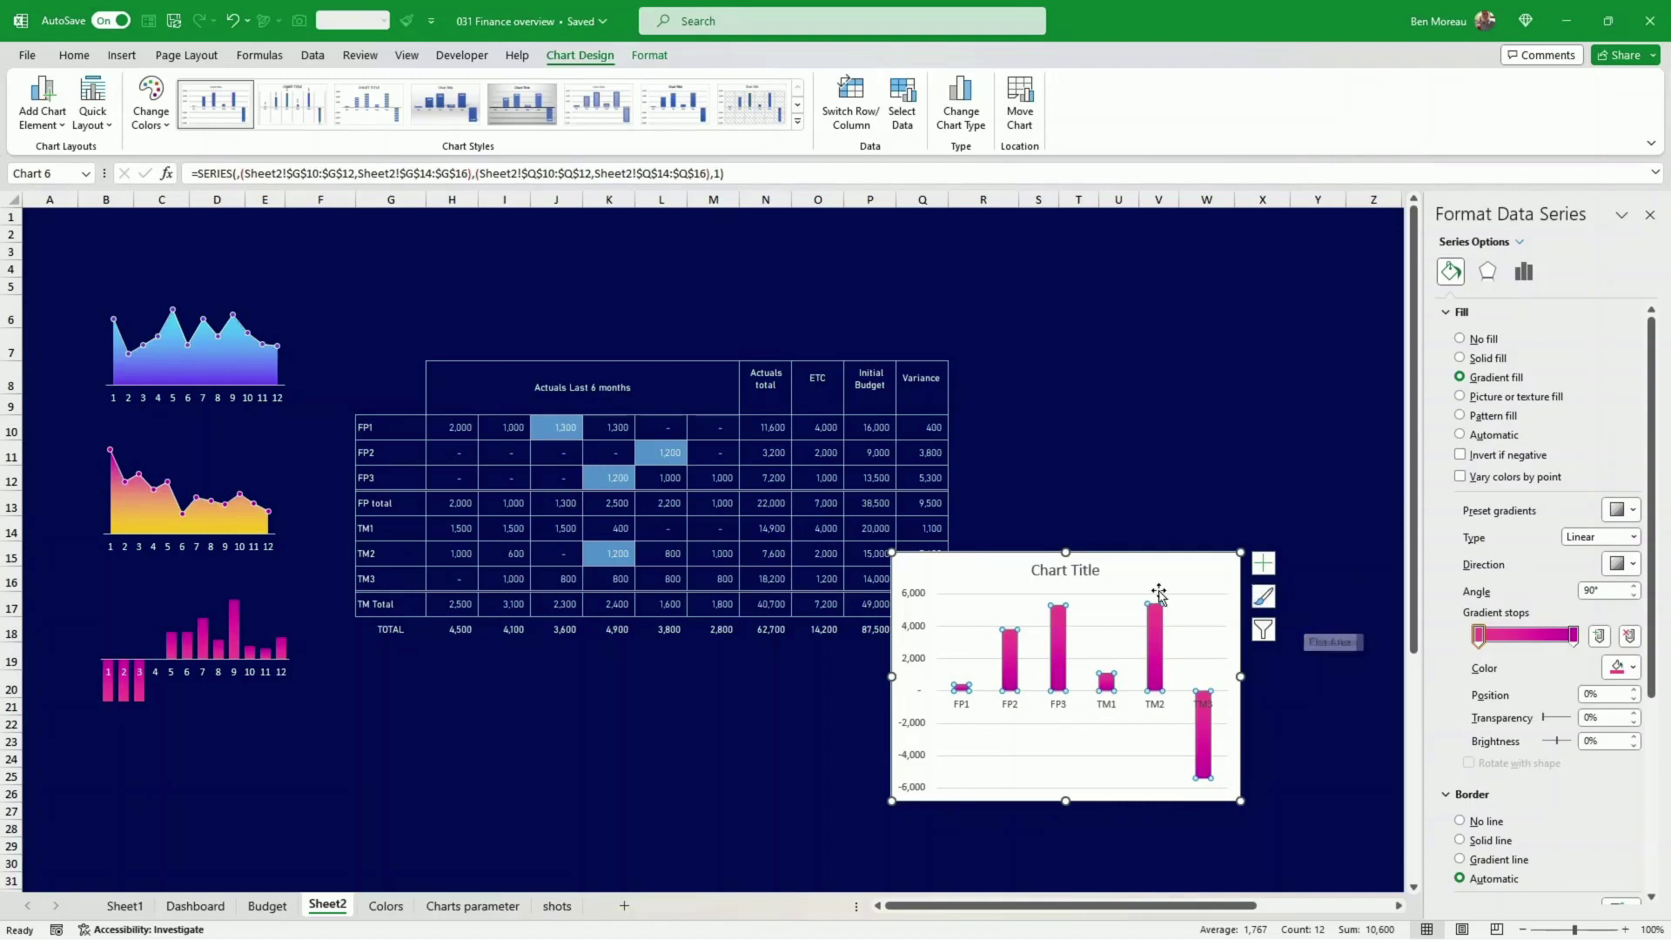
{"action": "left_click_drag", "start_coordinate": [1153, 549], "coordinate": [1218, 489]}
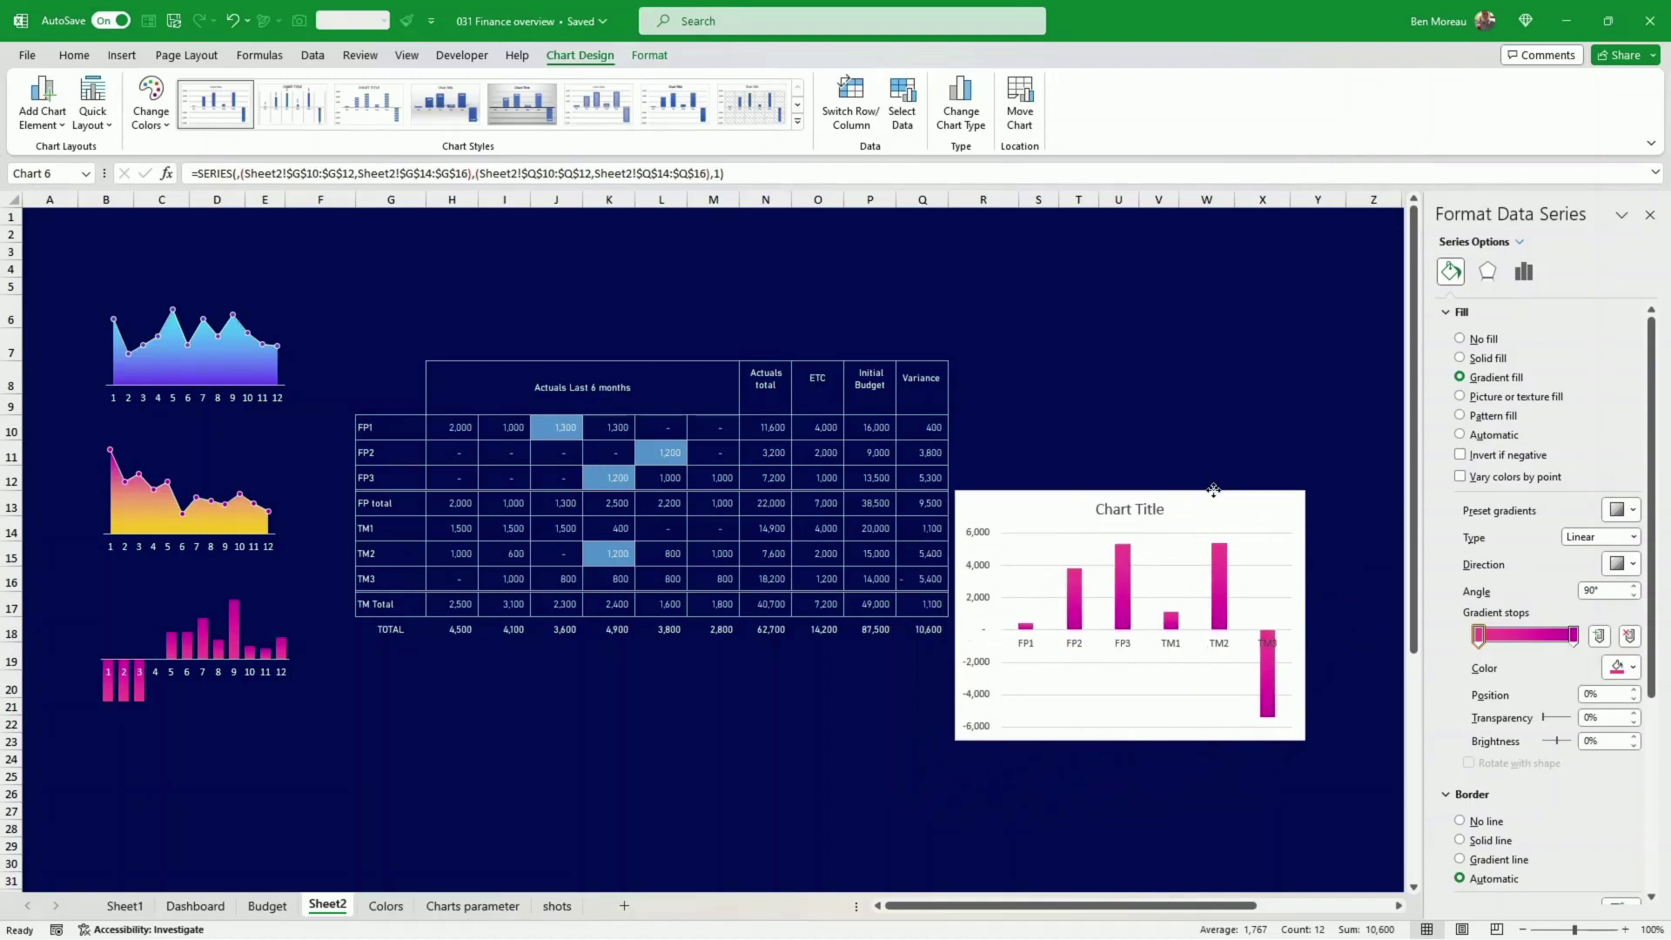
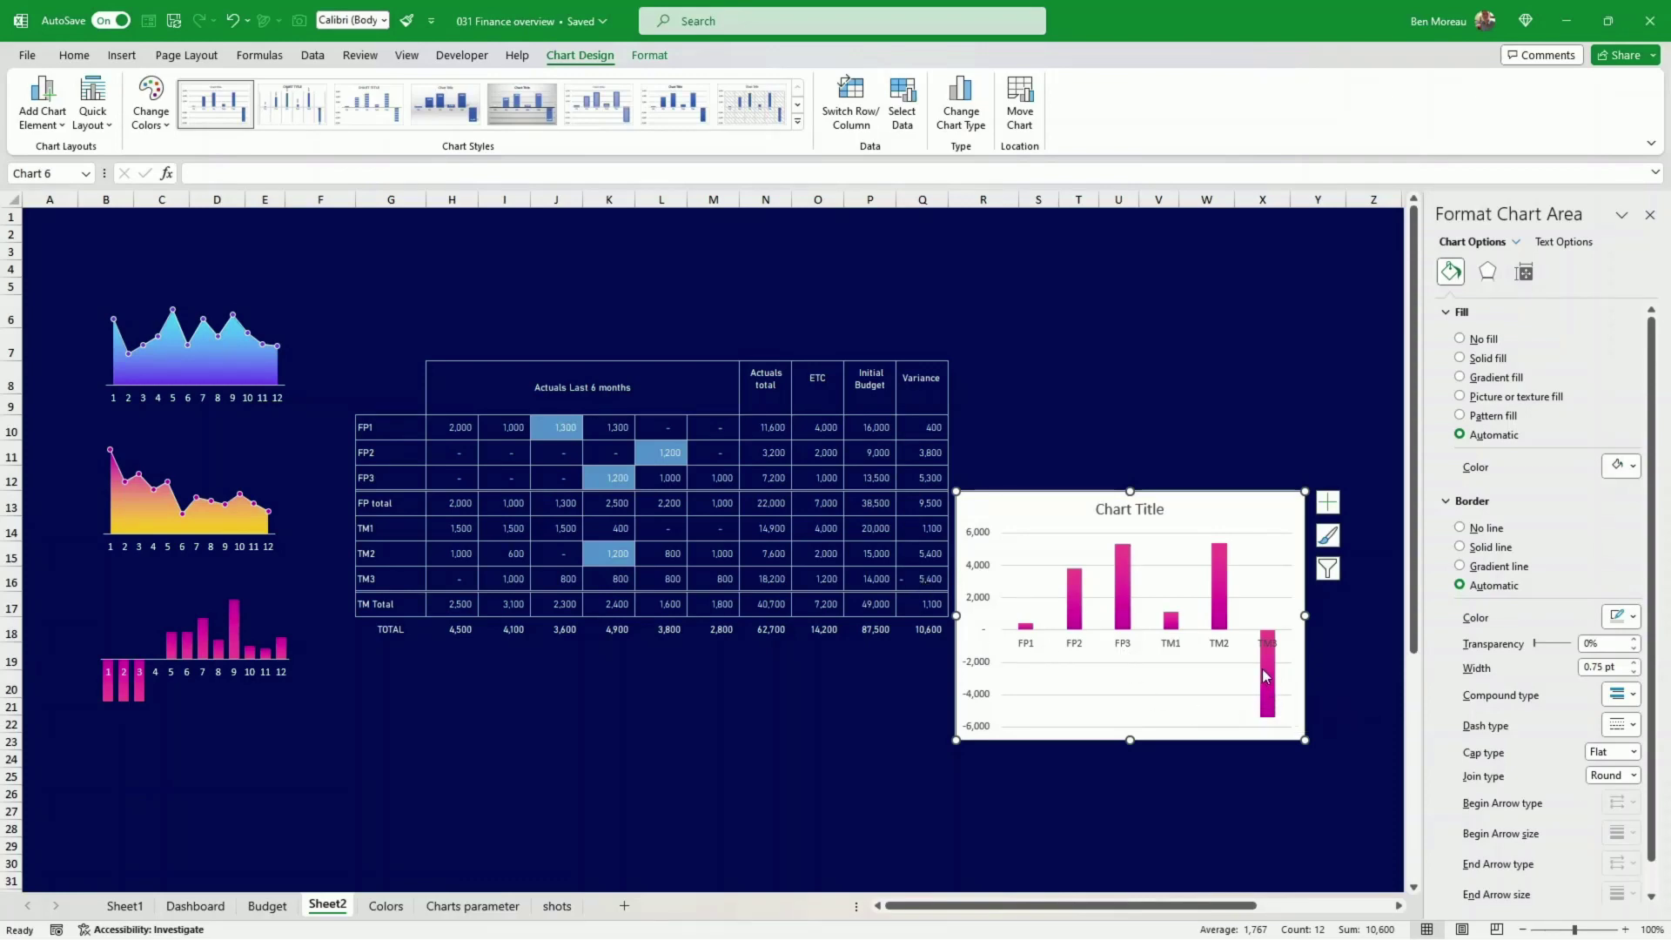
{"action": "mouse_move", "coordinate": [1267, 684]}
{"action": "left_click", "coordinate": [267, 906]}
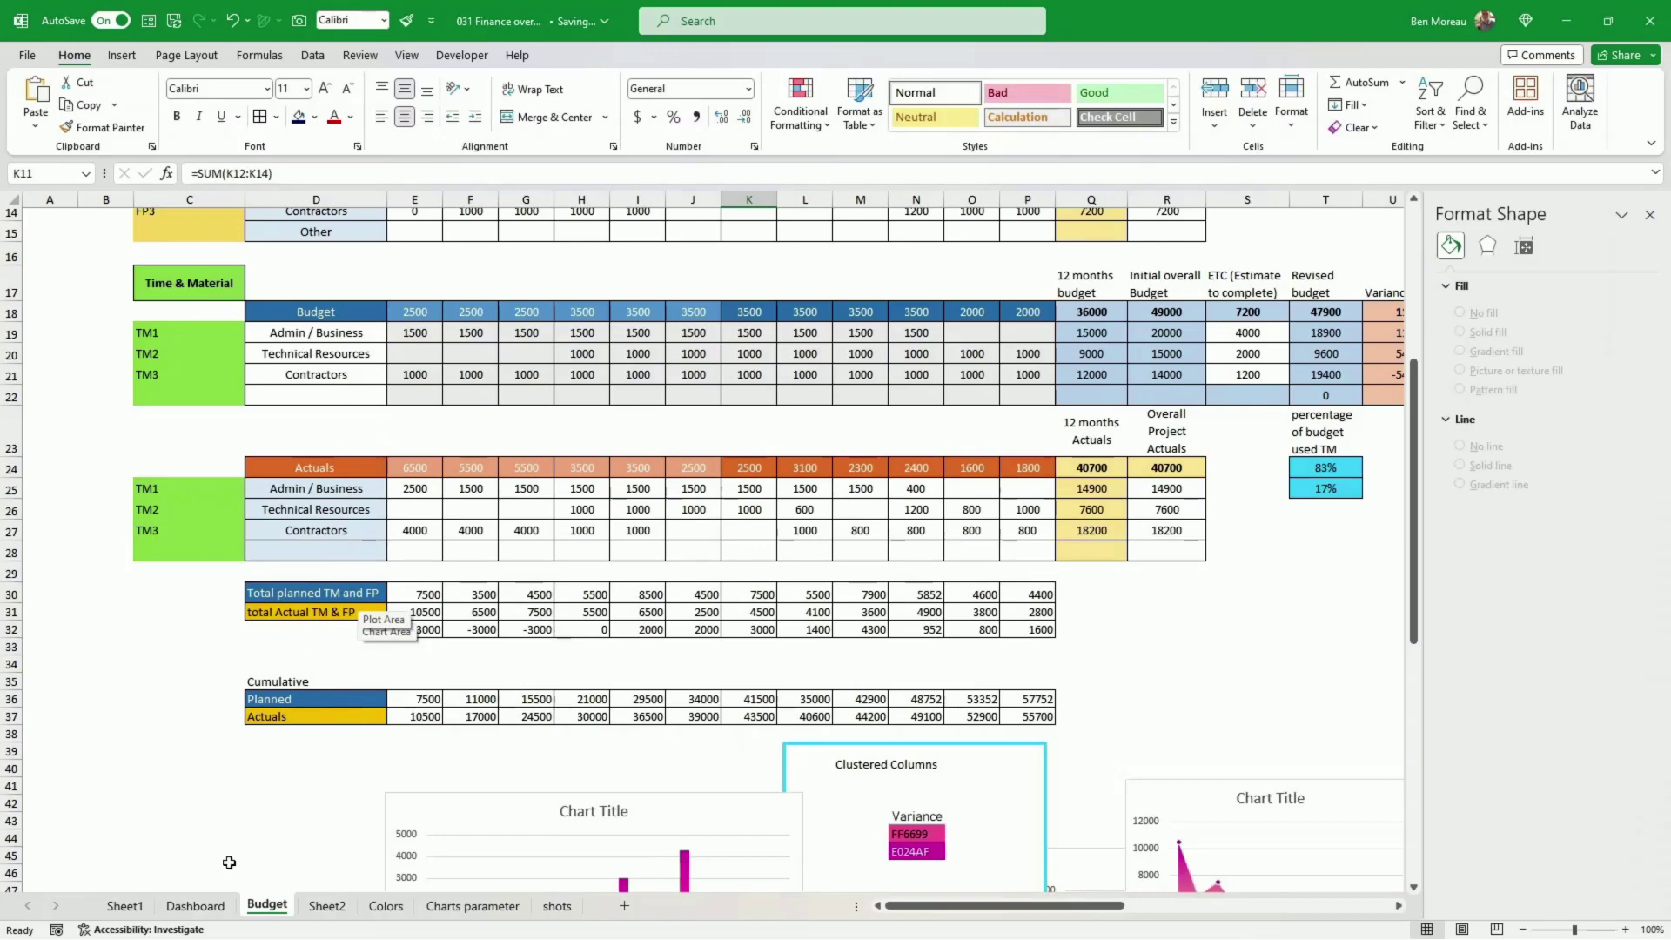
{"action": "left_click", "coordinate": [326, 906]}
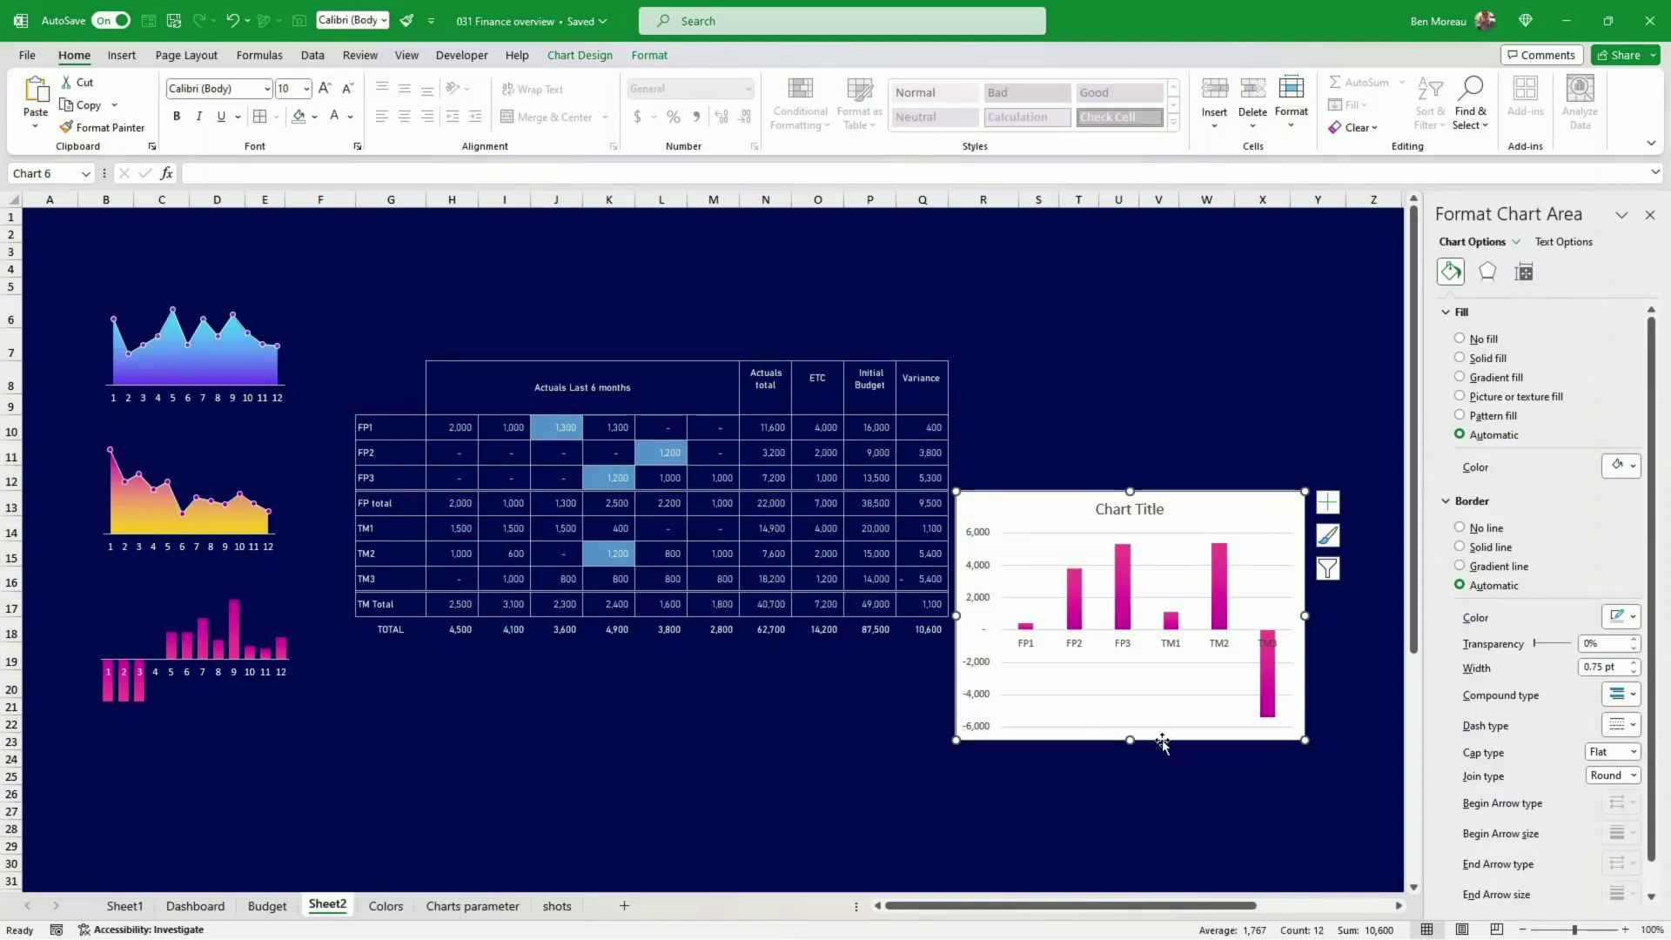
- Set the chart area of the project variance chart to no fill
{"action": "left_click", "coordinate": [648, 57]}
{"action": "left_click", "coordinate": [691, 82]}
{"action": "left_click", "coordinate": [693, 343]}
- Delete the gridlines, title and vertical axis from the project variance chart
{"action": "left_click", "coordinate": [1036, 535]}
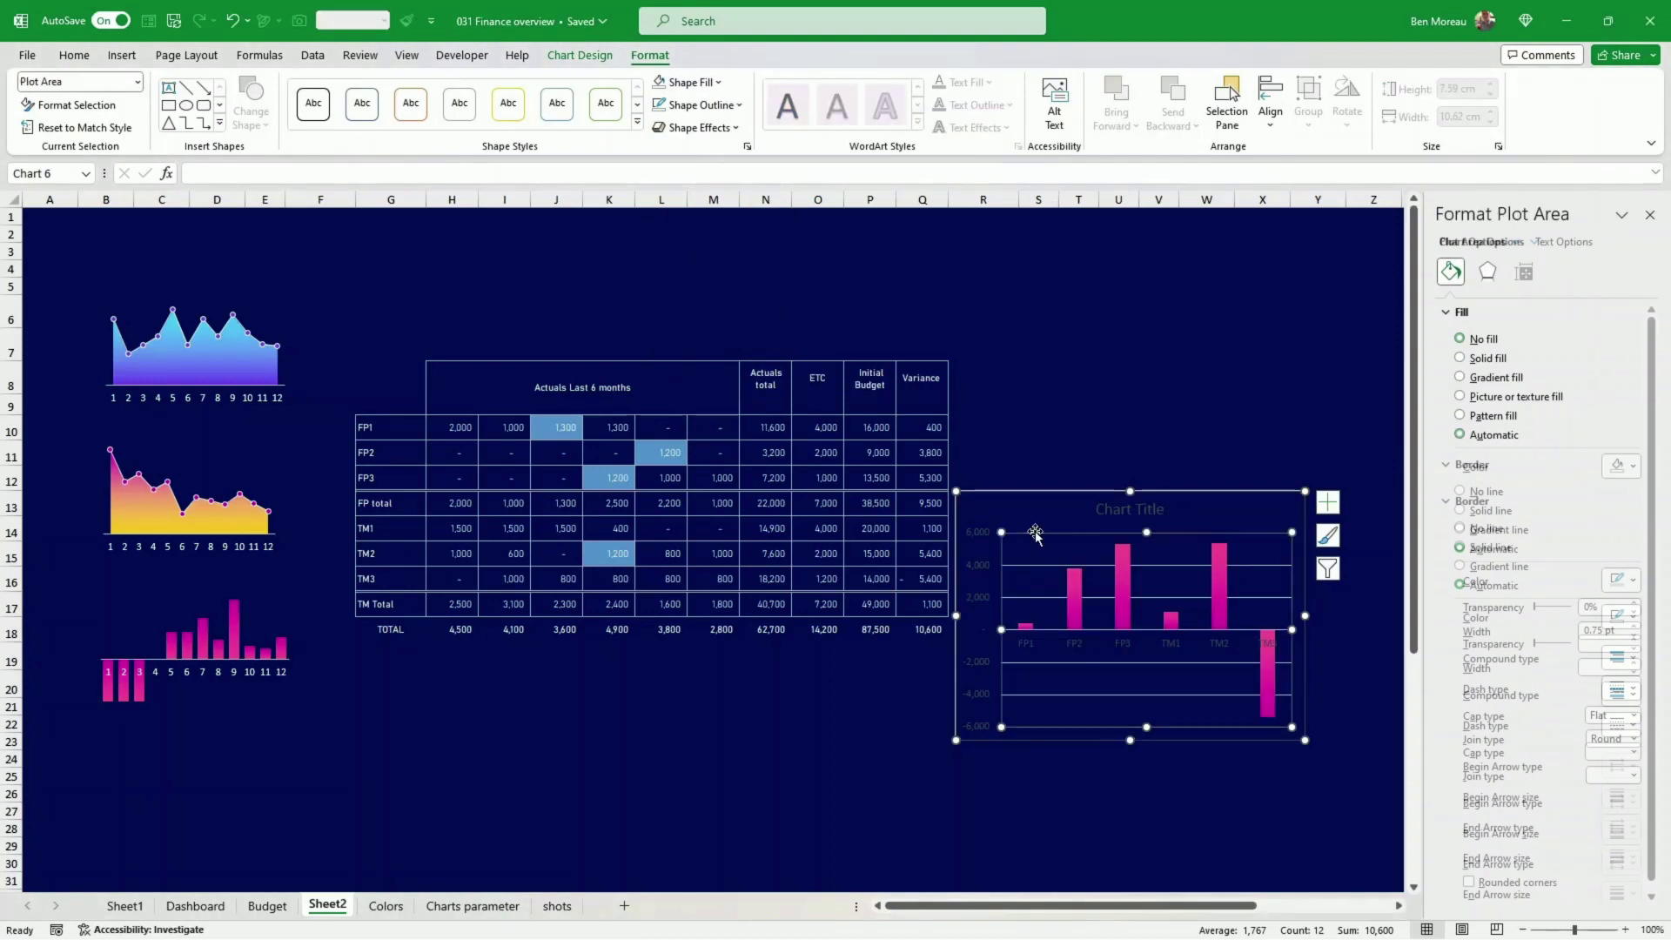
{"action": "key", "text": "Delete"}
{"action": "left_click", "coordinate": [1140, 511]}
{"action": "key", "text": "Delete"}
{"action": "left_click", "coordinate": [977, 567]}
{"action": "key", "text": "Delete"}
- Change the font colour of the chart's horizontal axis labels to white
{"action": "left_click", "coordinate": [995, 627]}
{"action": "left_click", "coordinate": [74, 56]}
{"action": "left_click", "coordinate": [351, 117]}
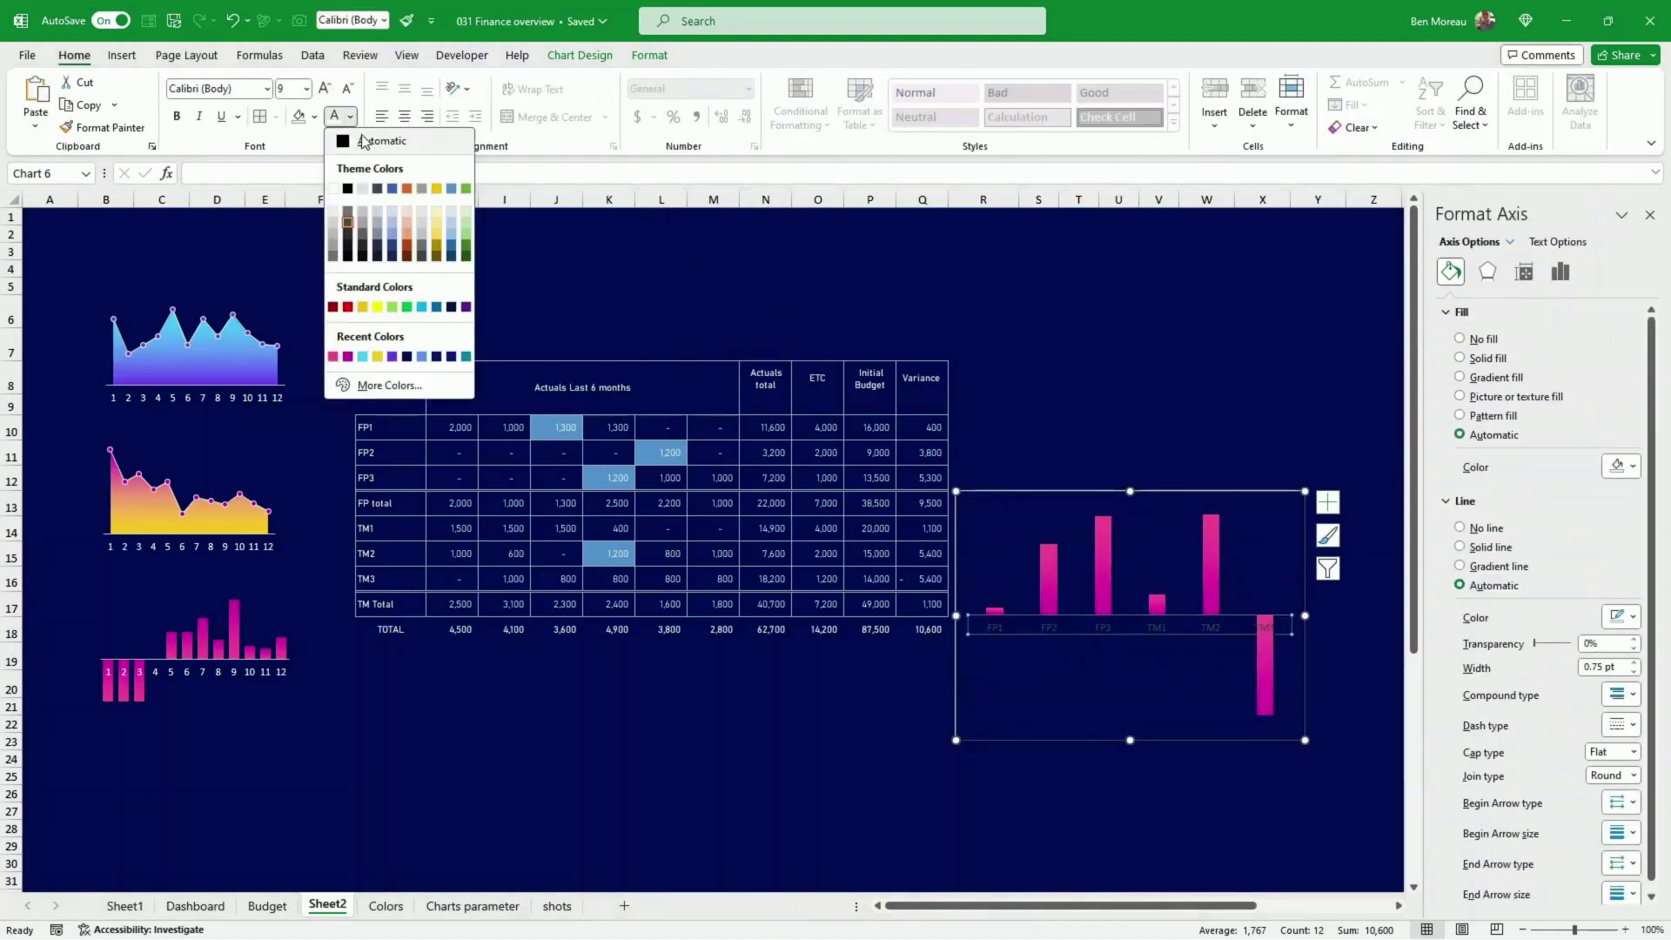
{"action": "left_click", "coordinate": [334, 189]}
- Resize the project variance chart to about 7.8 cm wide and 5.1 cm high, and place it below the table on the right
{"action": "left_click_drag", "start_coordinate": [1305, 741], "coordinate": [1212, 710]}
{"action": "left_click_drag", "start_coordinate": [1133, 710], "coordinate": [1134, 812]}
{"action": "left_click_drag", "start_coordinate": [1083, 597], "coordinate": [1083, 647]}
- Remove the project variance chart's outline, narrow it to about 7 cm, and adjust its position slightly
{"action": "left_click", "coordinate": [649, 55]}
{"action": "left_click", "coordinate": [703, 105]}
{"action": "left_click", "coordinate": [695, 368]}
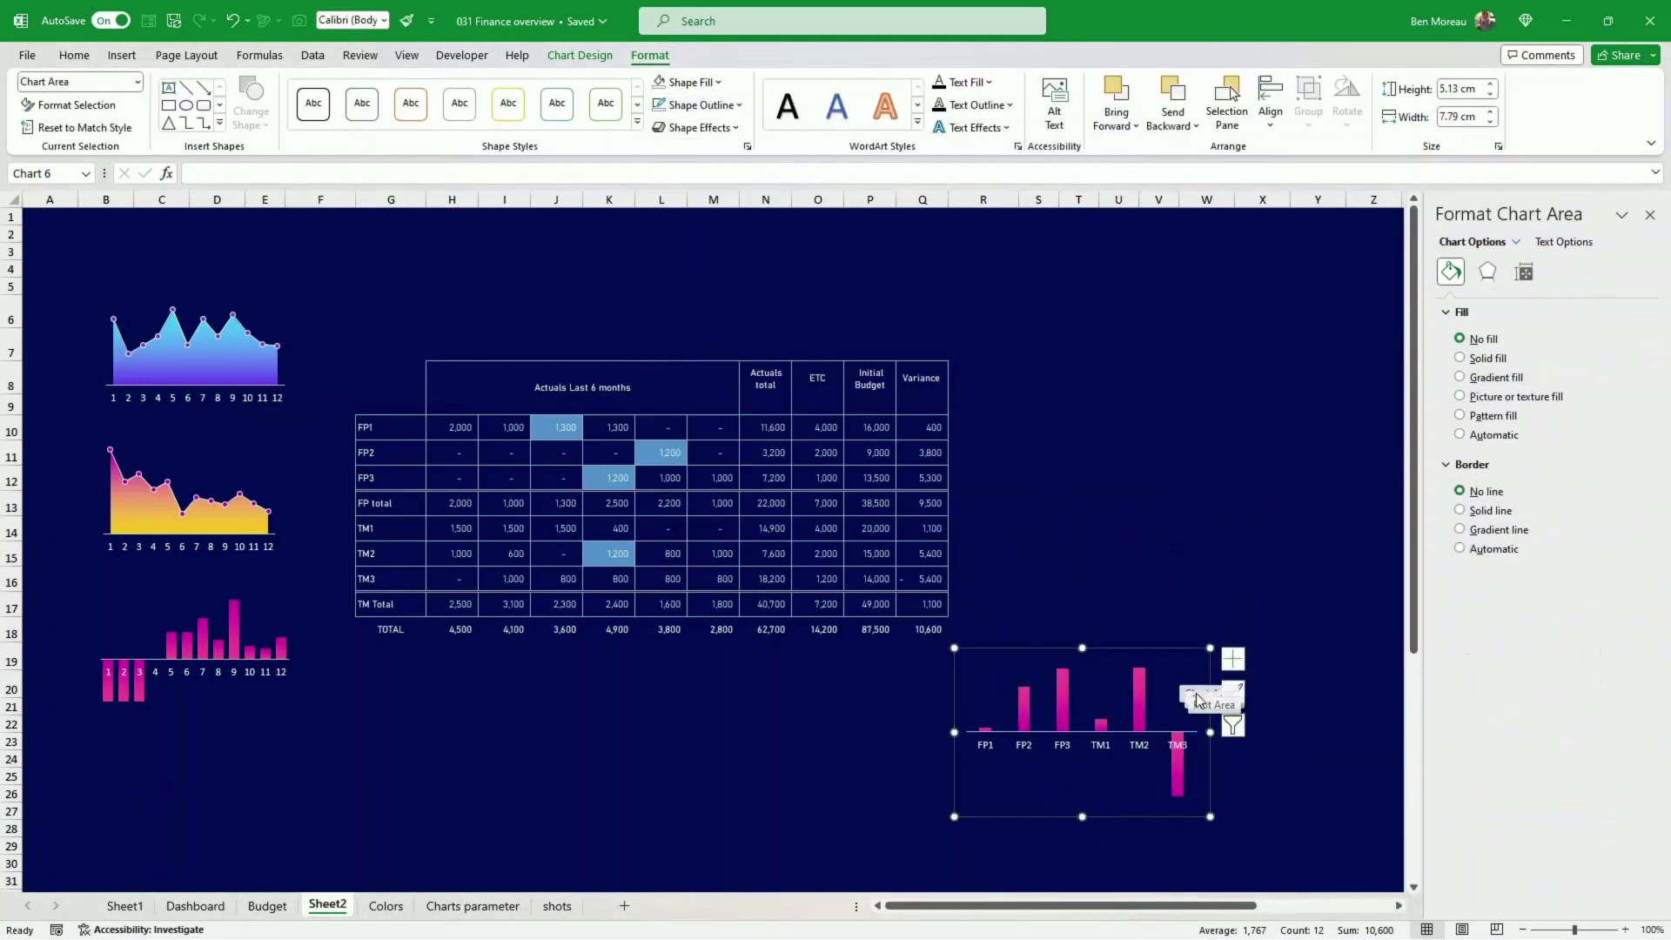
{"action": "left_click_drag", "start_coordinate": [1210, 731], "coordinate": [1185, 736]}
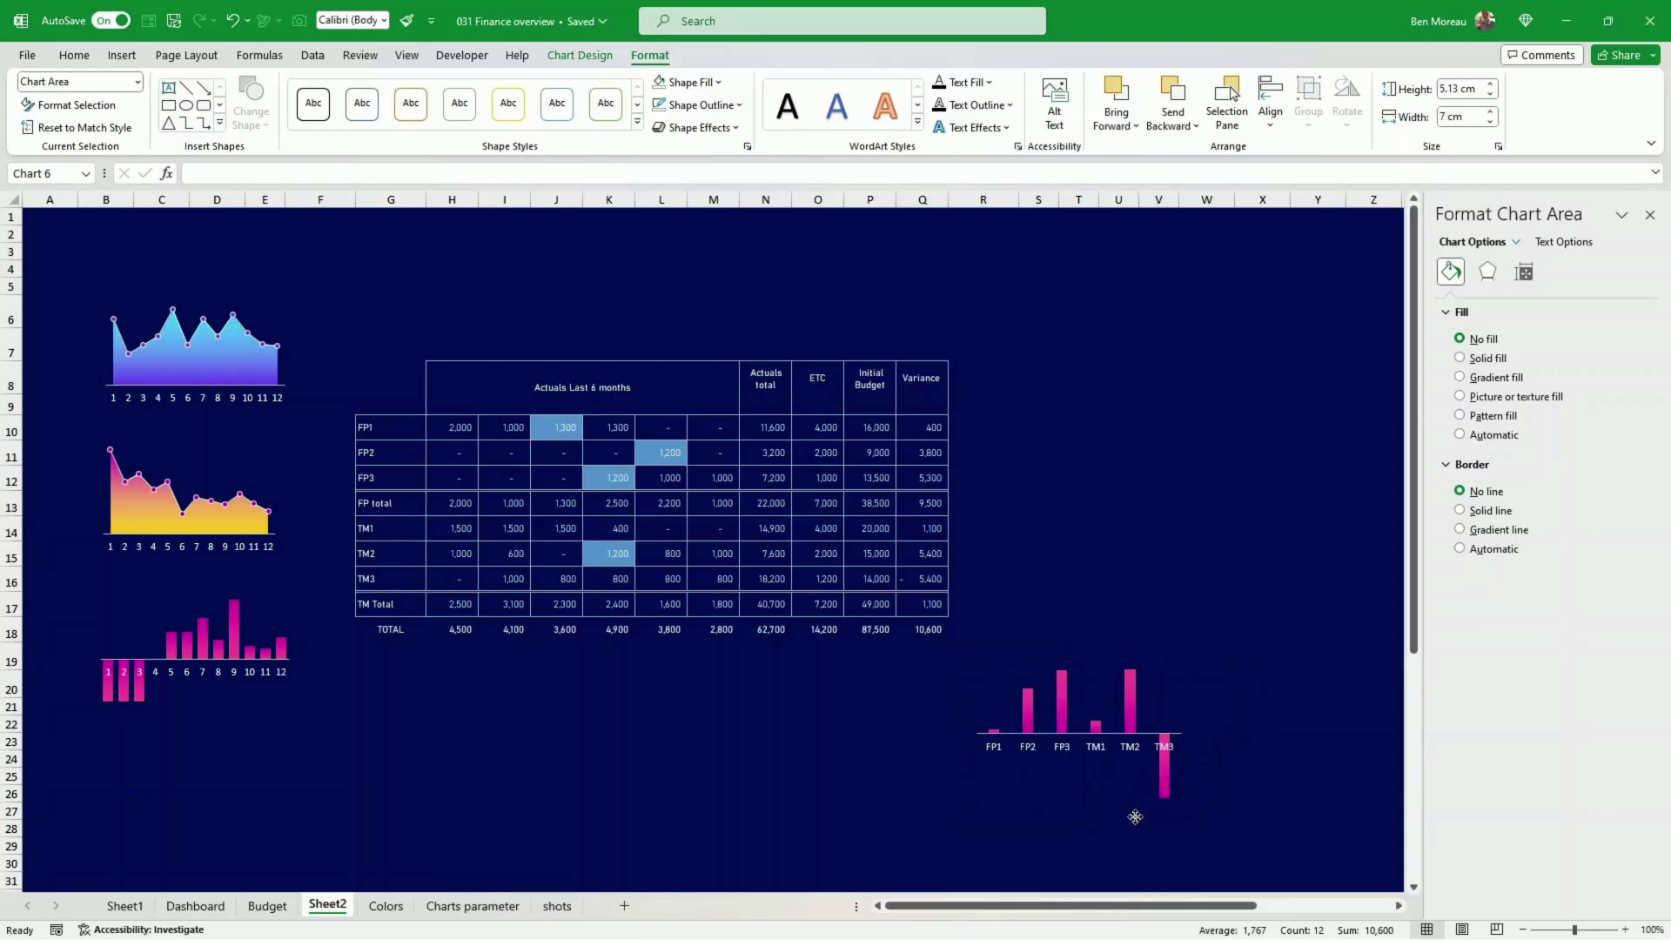
{"action": "left_click_drag", "start_coordinate": [1135, 816], "coordinate": [1145, 821]}
{"action": "left_click", "coordinate": [896, 780]}
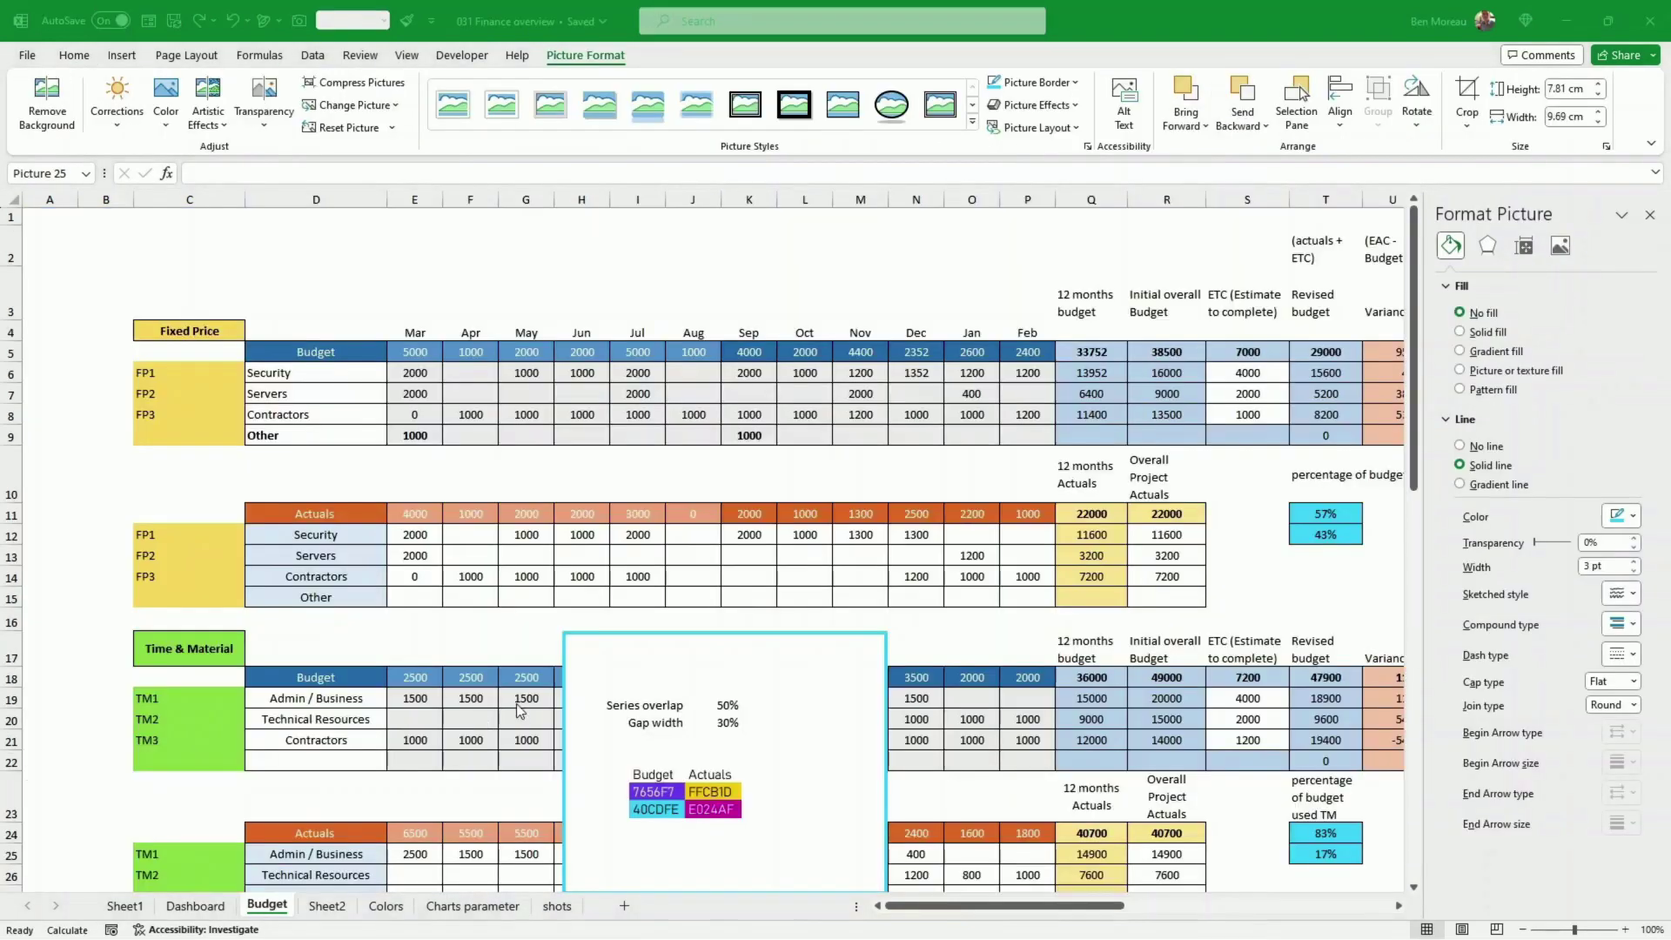
- Move the series overlap and colour reference picture on the Budget sheet right to start around column M
{"action": "left_click", "coordinate": [766, 724]}
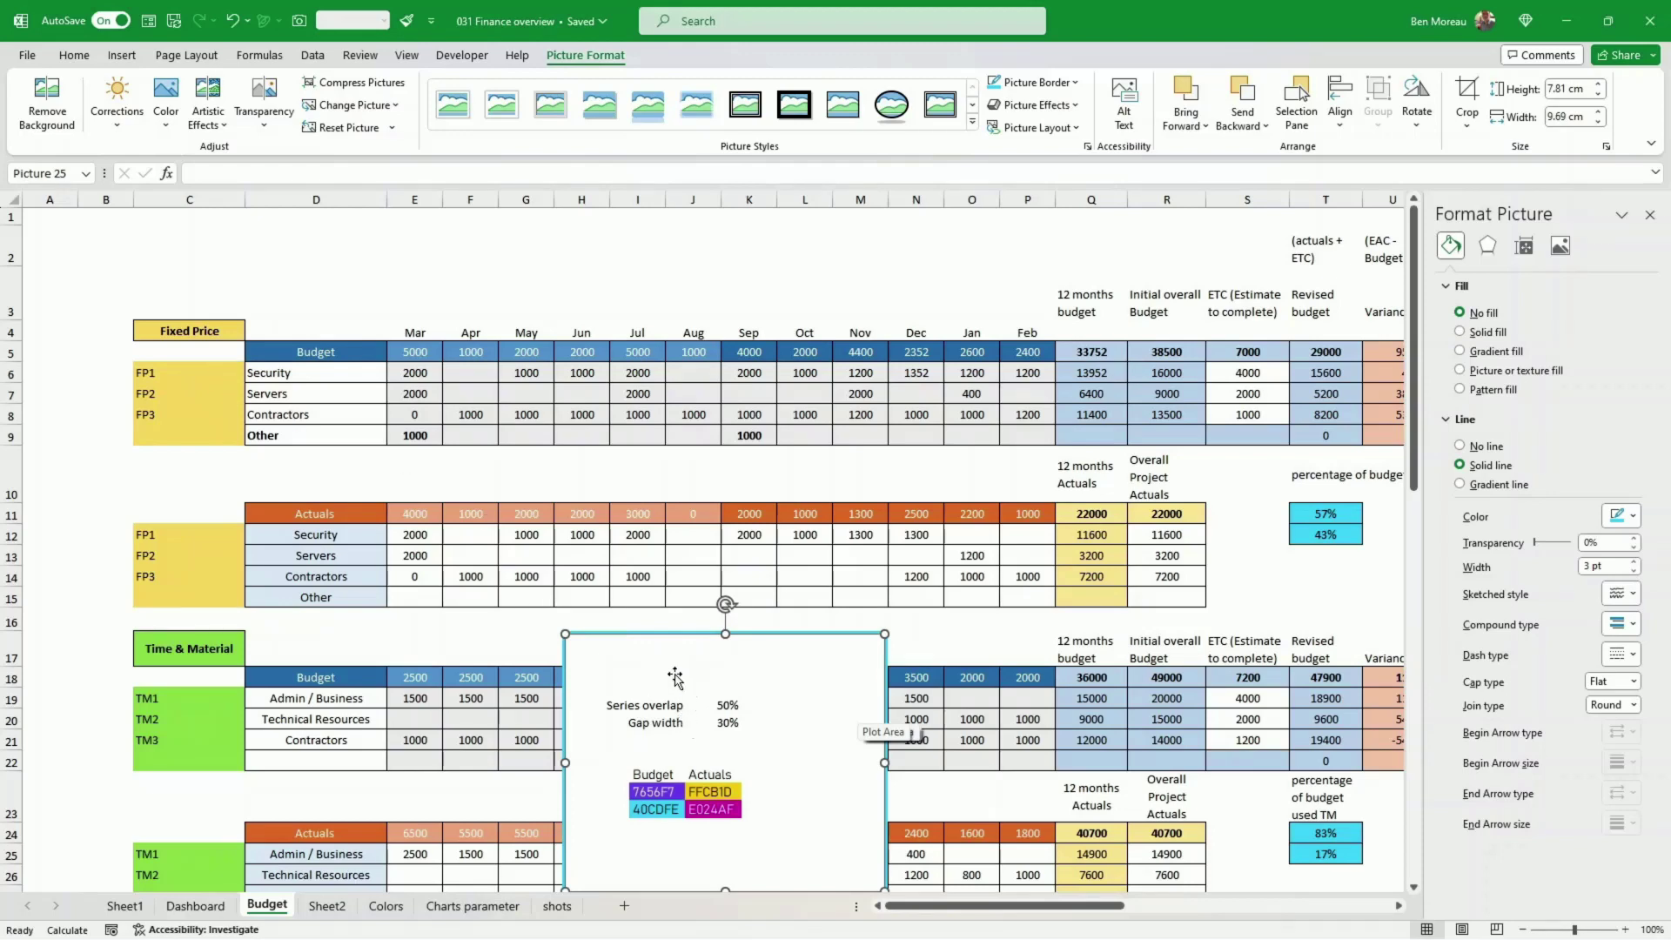
{"action": "left_click_drag", "start_coordinate": [653, 677], "coordinate": [897, 688]}
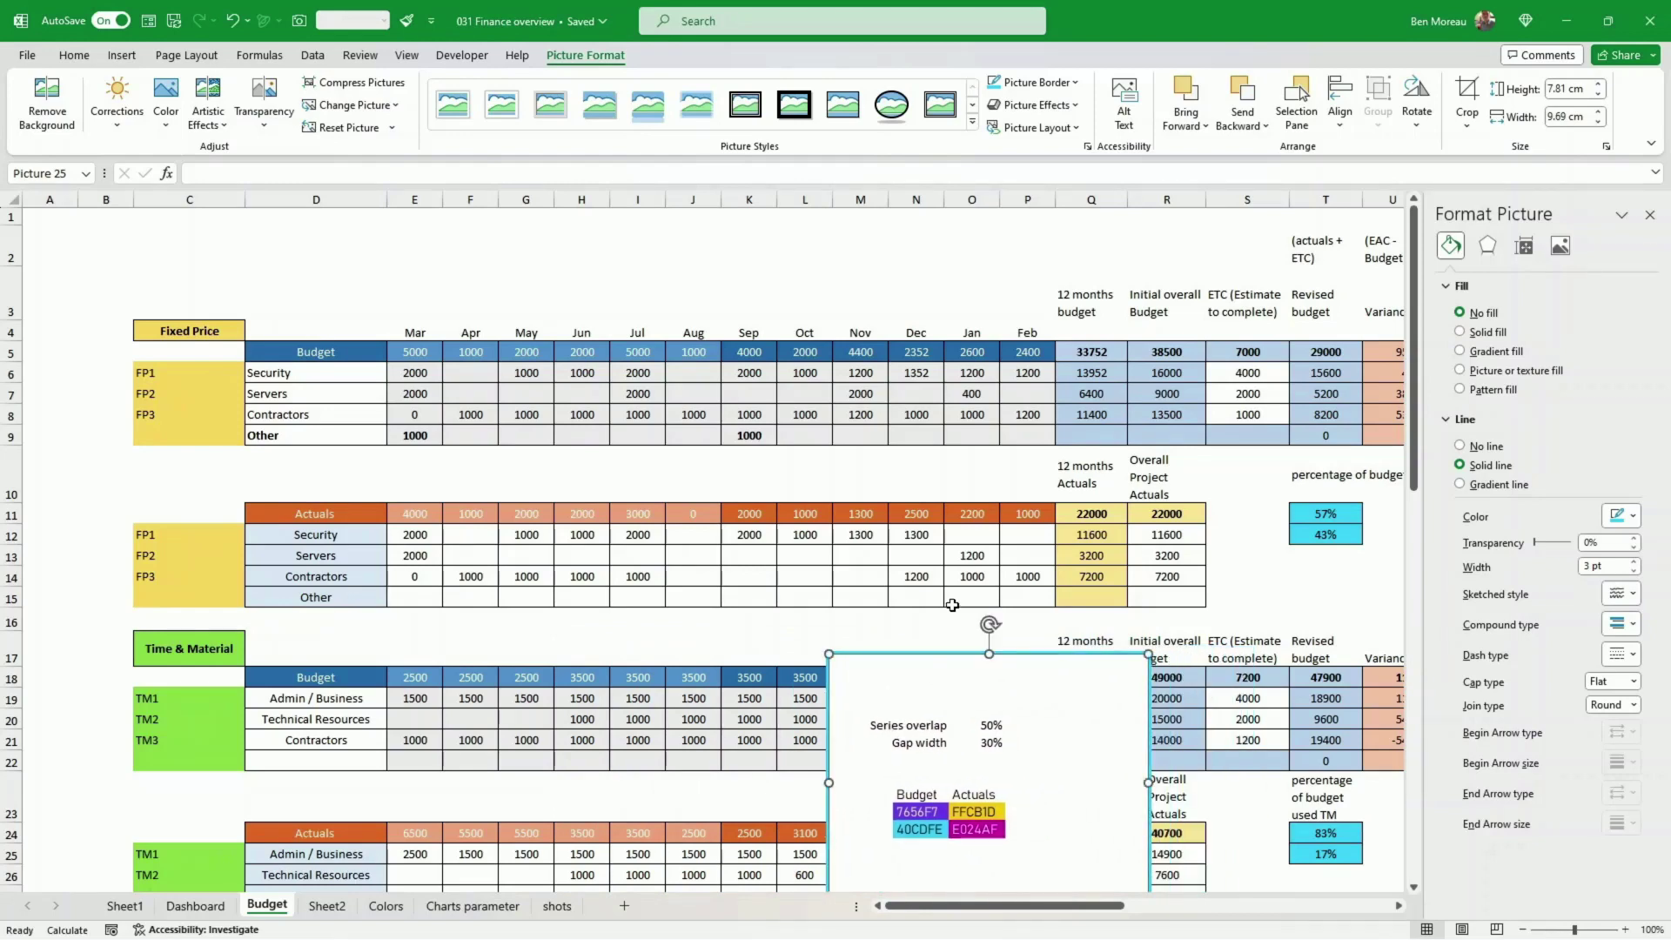
{"action": "left_click", "coordinate": [637, 373]}
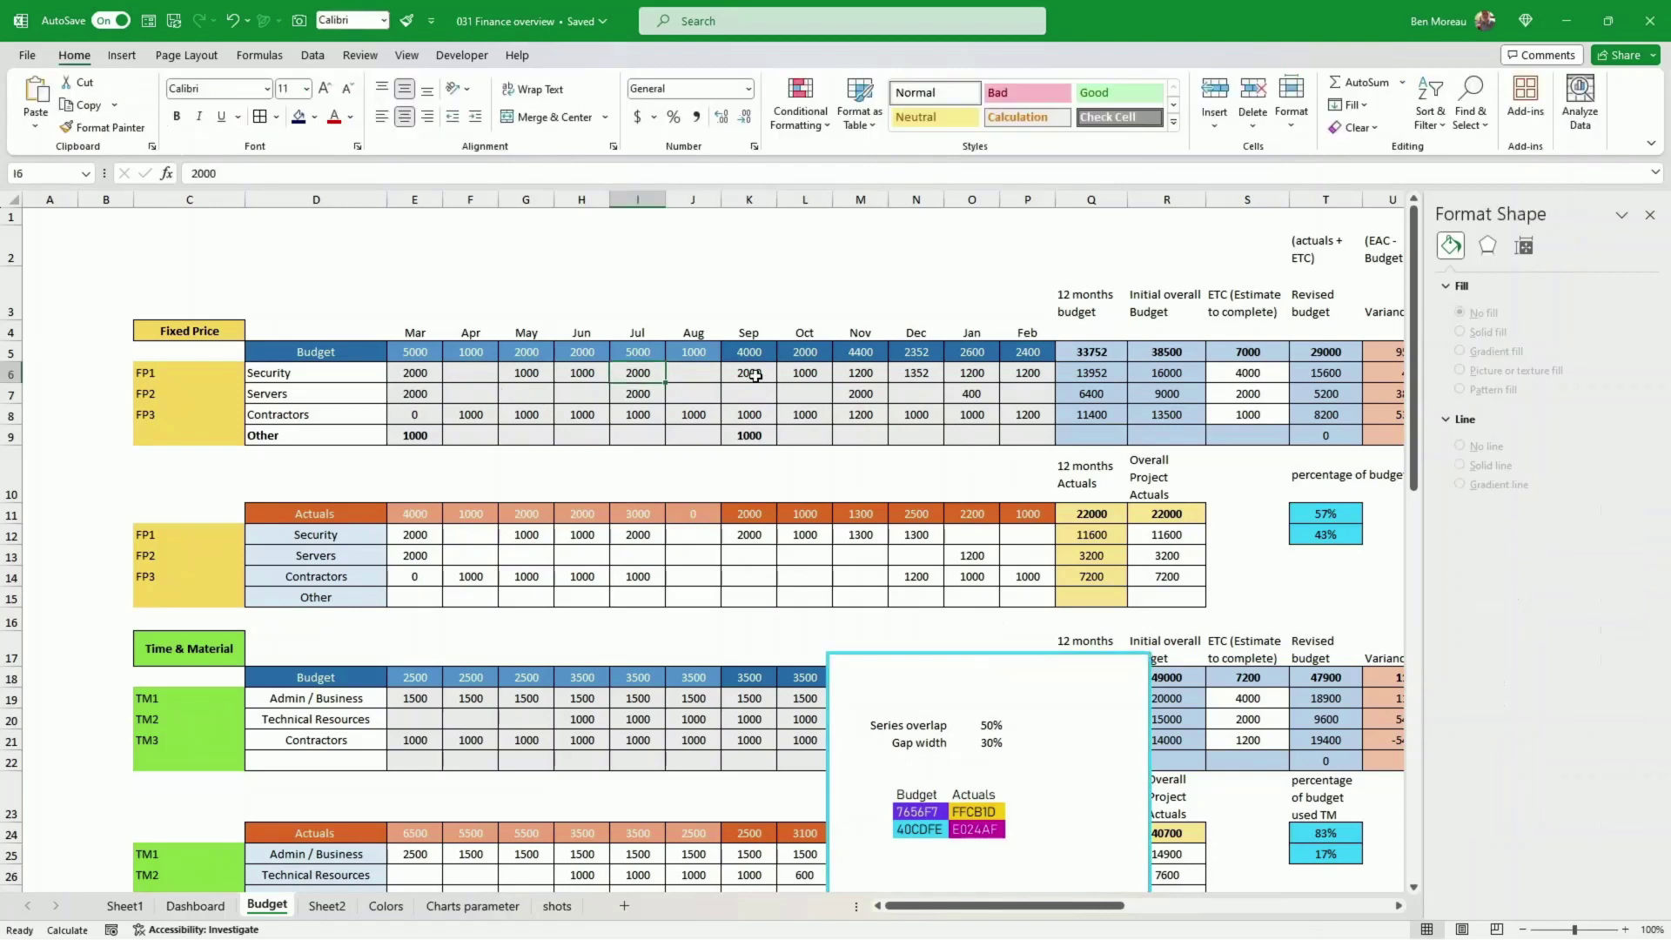
- Insert a clustered column chart from the fixed-price Budget and Actuals totals for Sep–Feb (K5:P5 and K11:P11), and shrink it slightly
{"action": "left_click_drag", "start_coordinate": [754, 353], "coordinate": [1036, 352]}
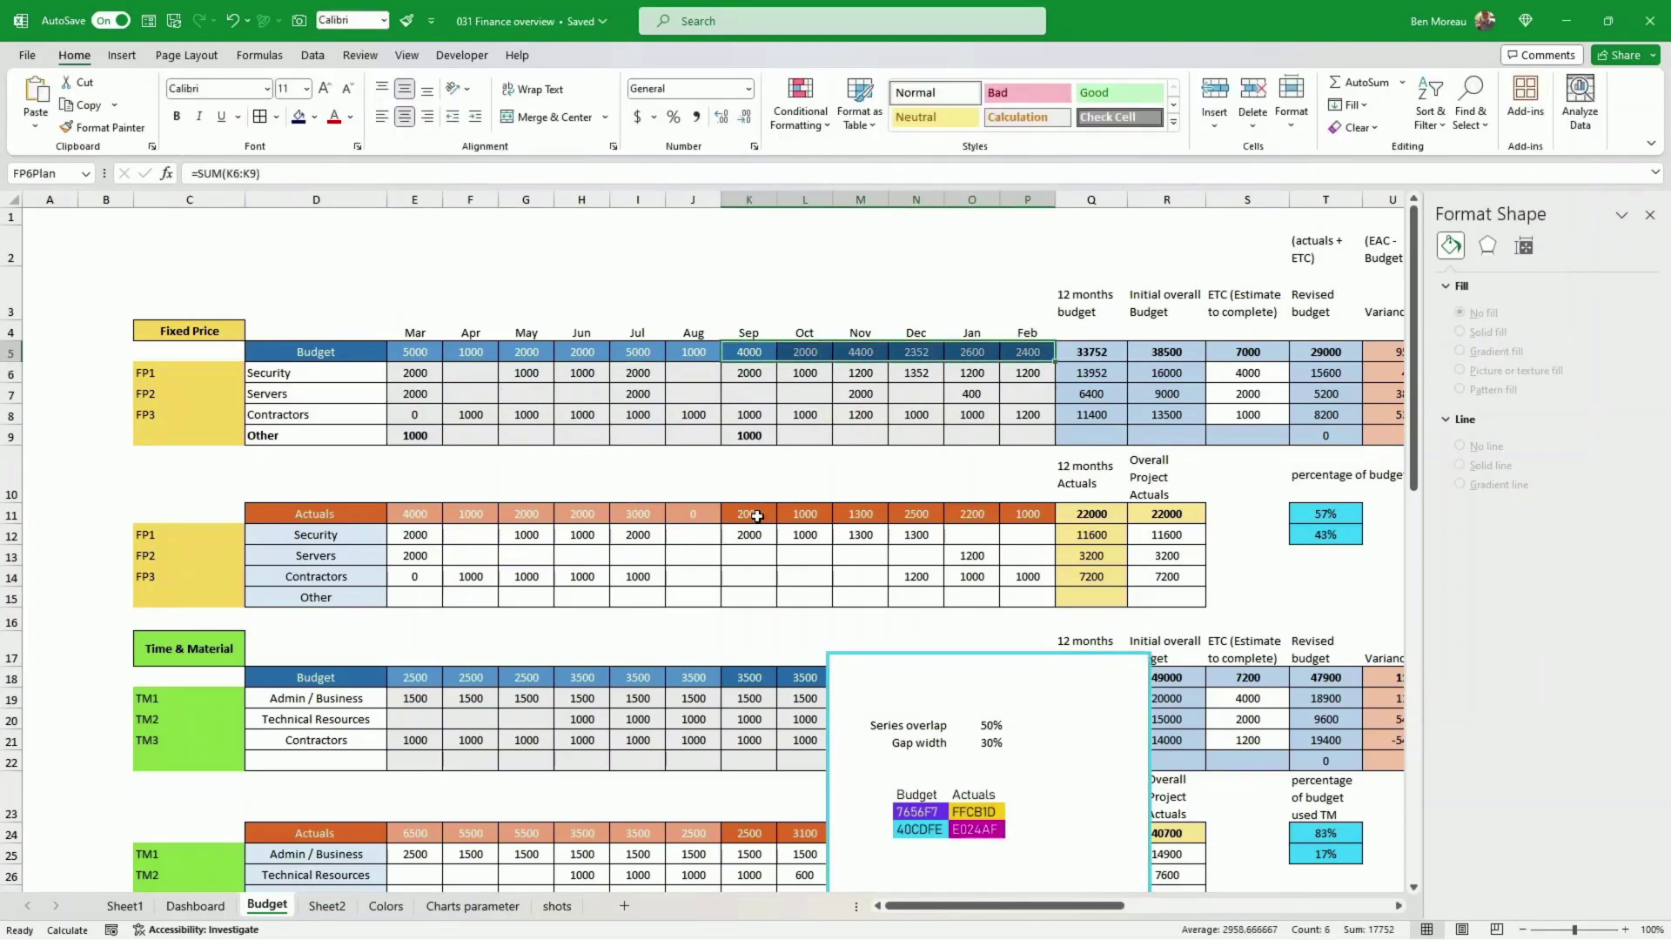
{"action": "left_click_drag", "start_coordinate": [753, 516], "coordinate": [1031, 515]}
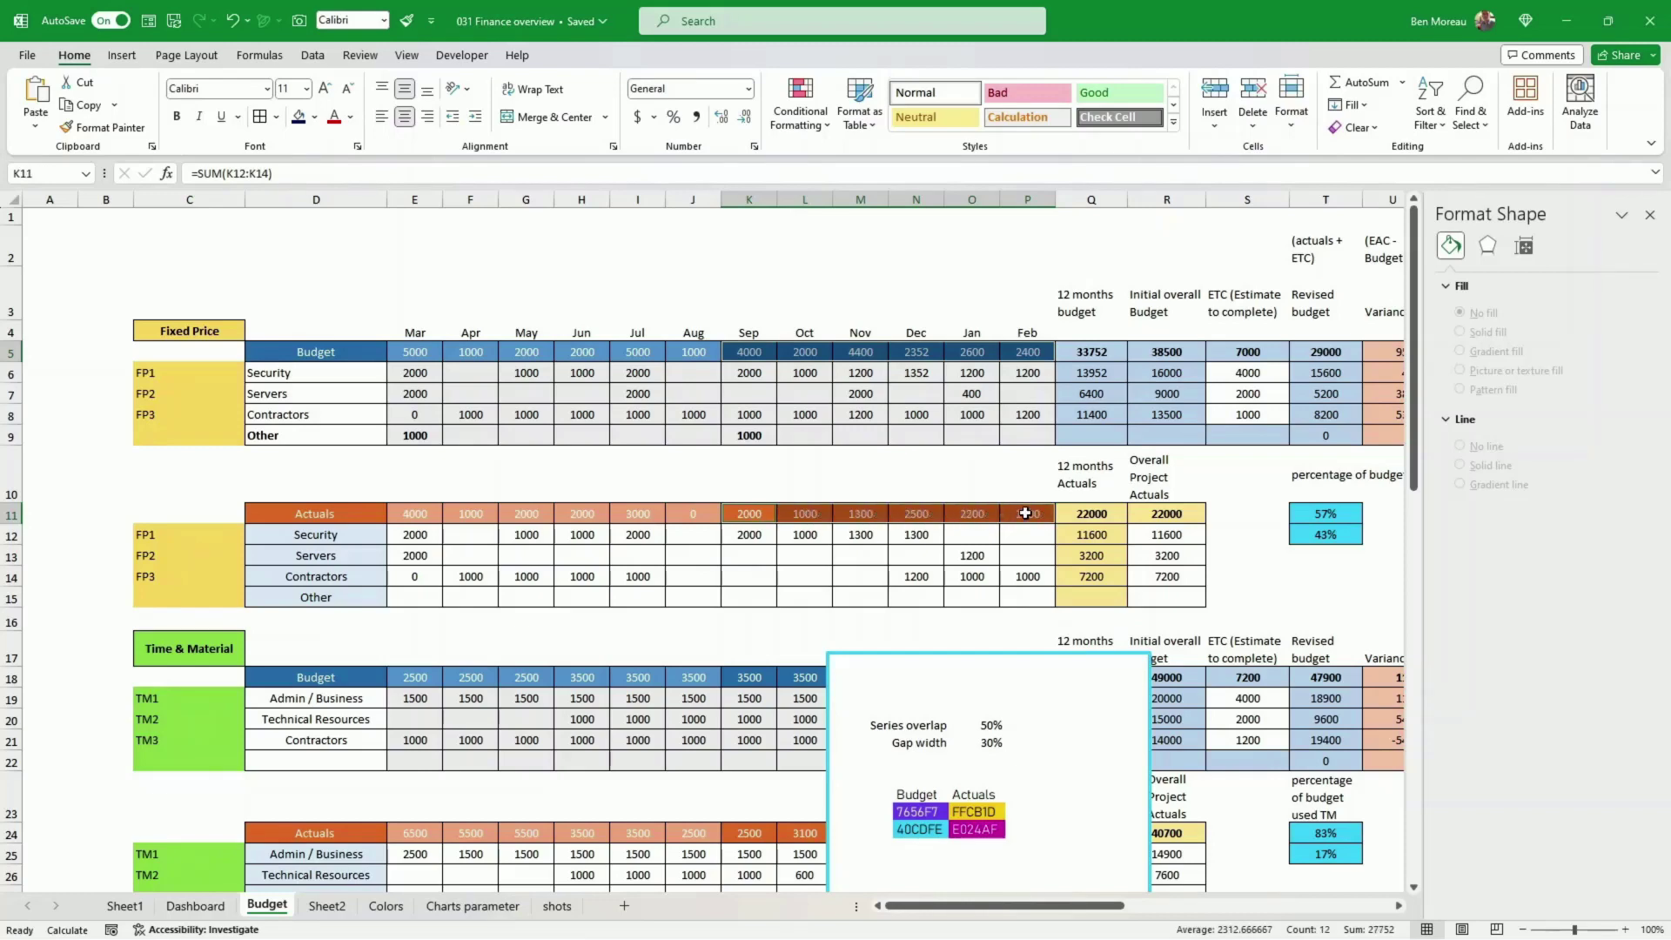
{"action": "left_click", "coordinate": [122, 55]}
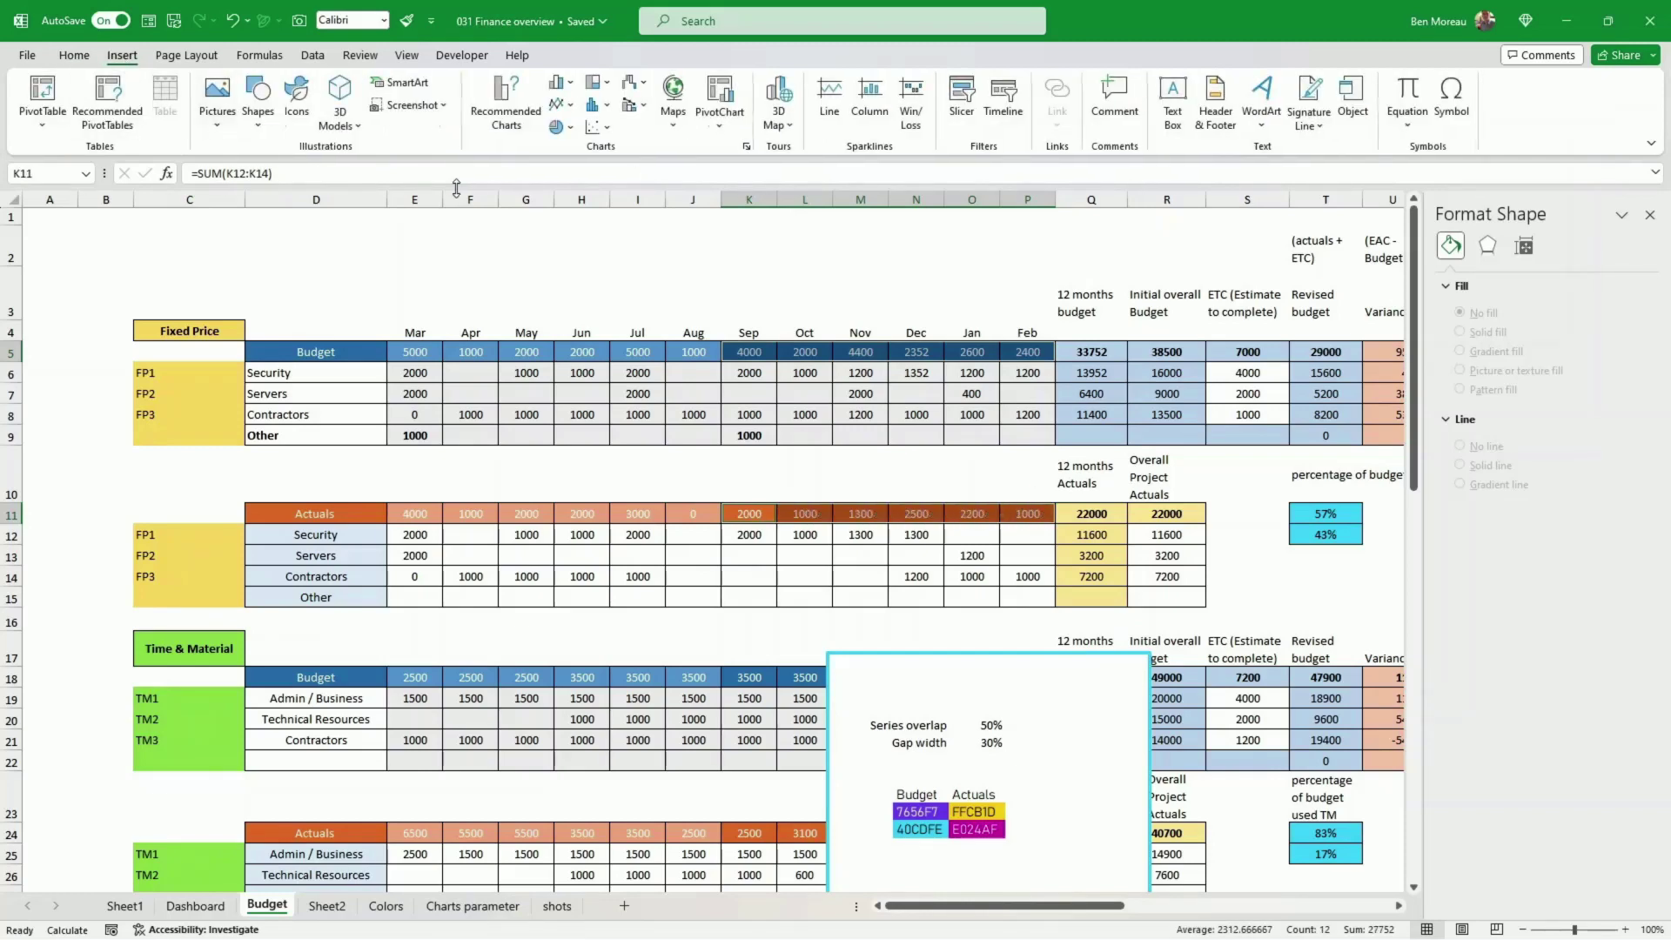
{"action": "left_click", "coordinate": [503, 122]}
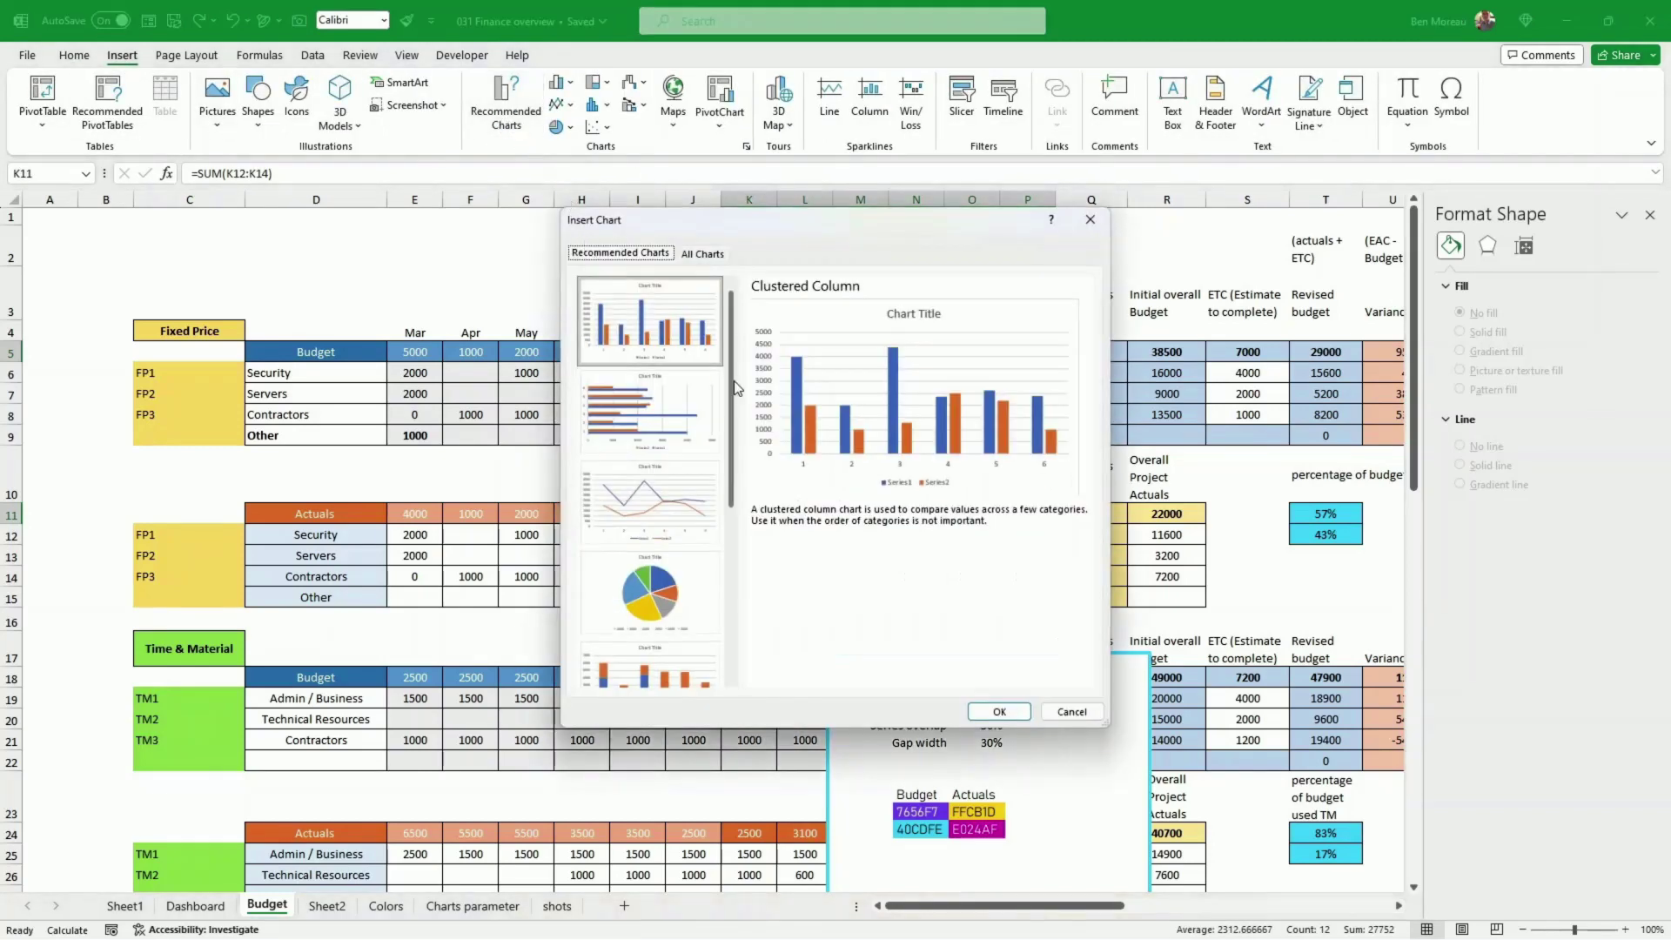
{"action": "left_click", "coordinate": [1000, 712]}
{"action": "left_click_drag", "start_coordinate": [920, 675], "coordinate": [862, 660]}
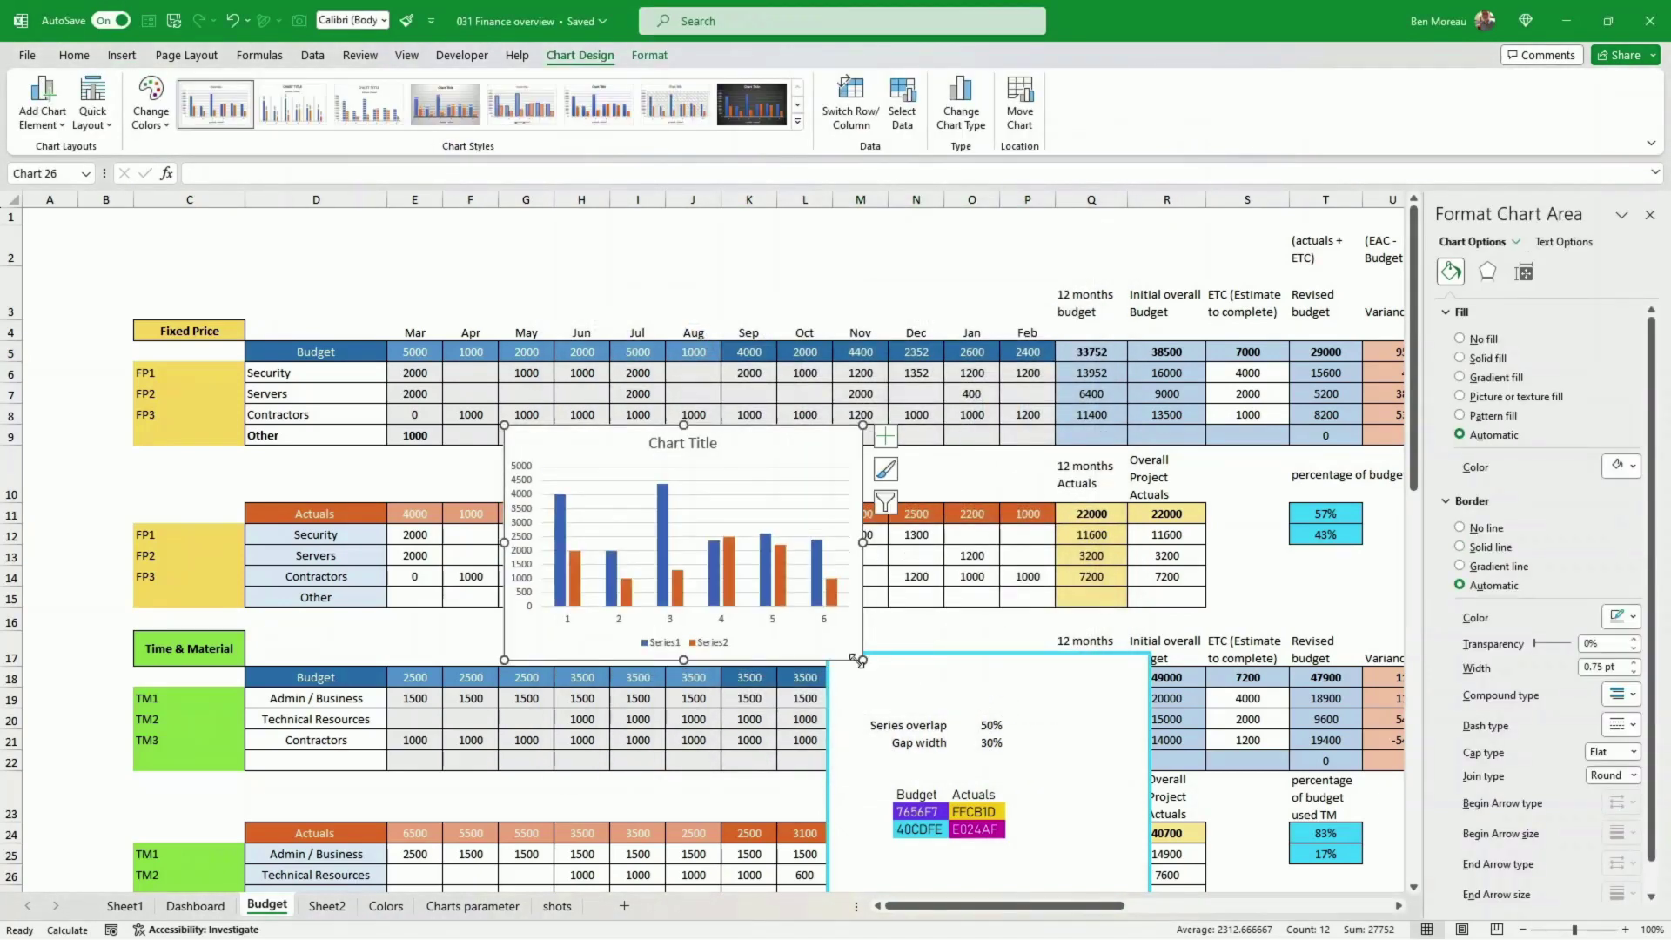
- Give the Budget series a linear gradient fill from purple at 0% to cyan at 100%, matching the reference colours
{"action": "left_click", "coordinate": [664, 541]}
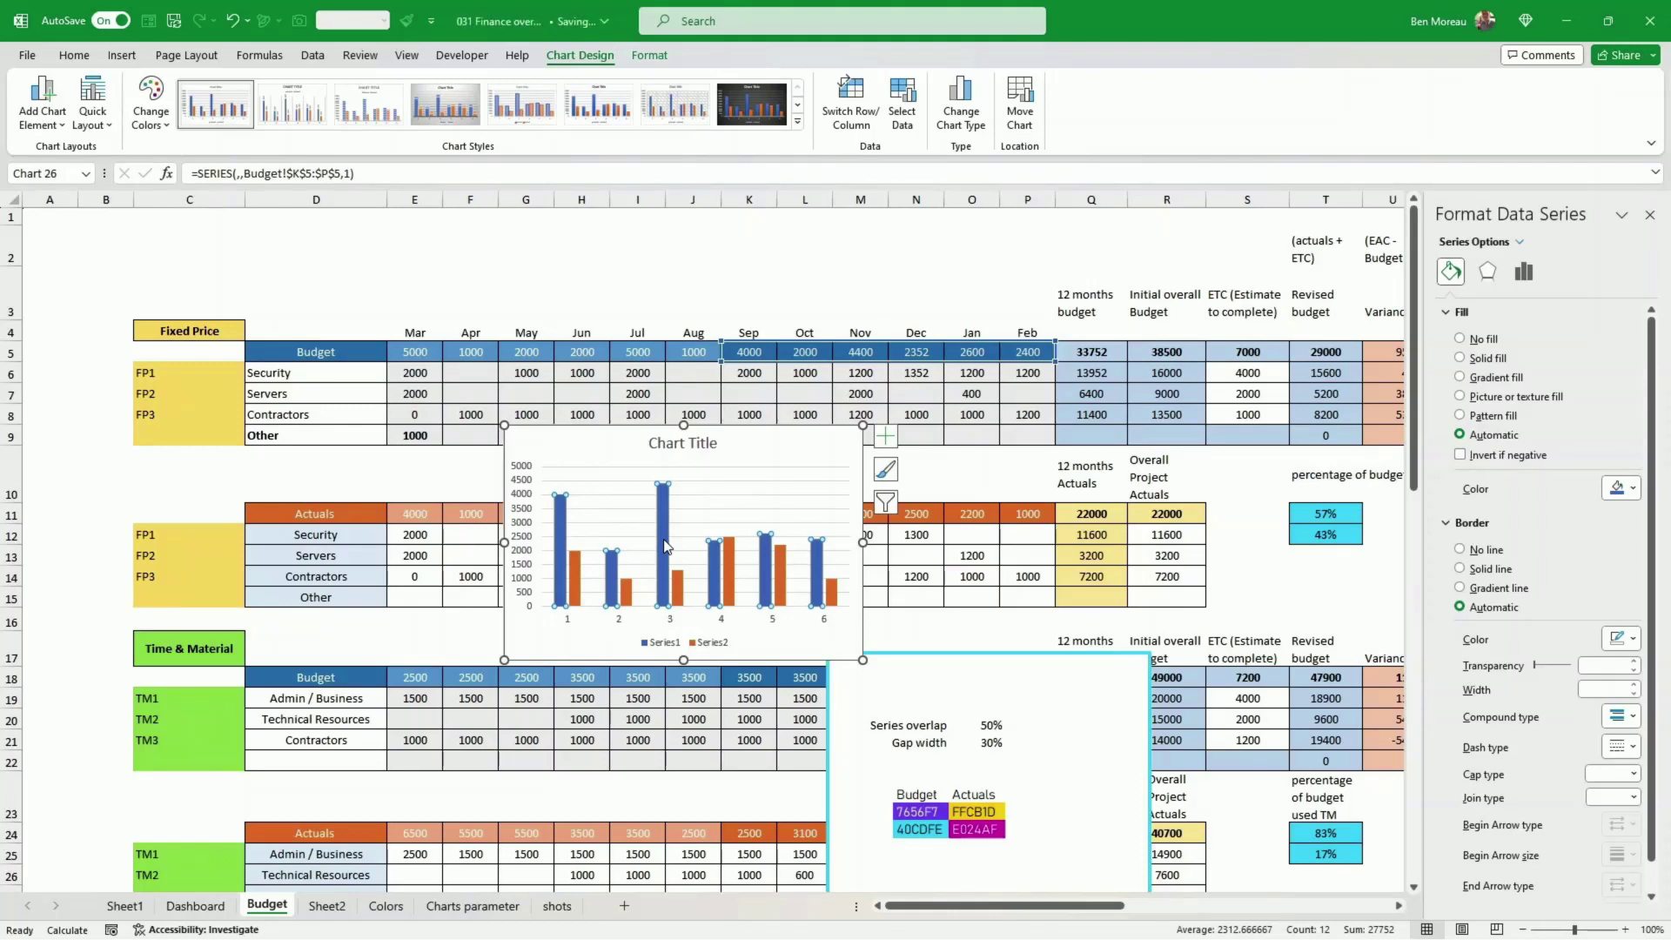
{"action": "left_click", "coordinate": [1460, 377]}
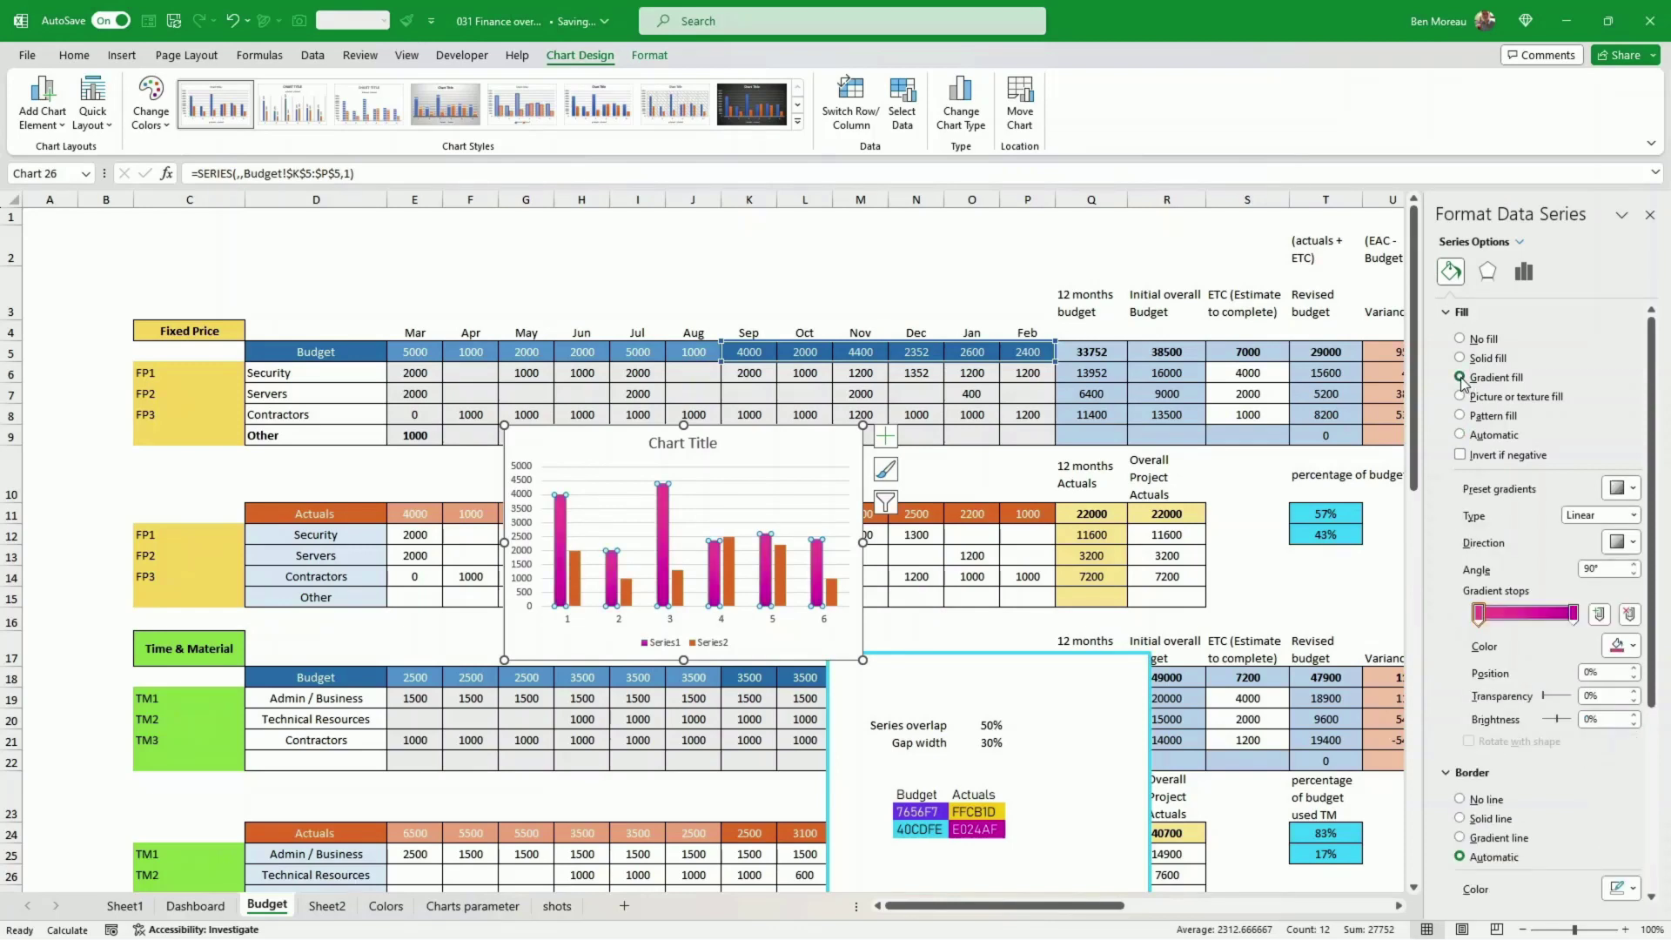
{"action": "left_click", "coordinate": [1575, 616]}
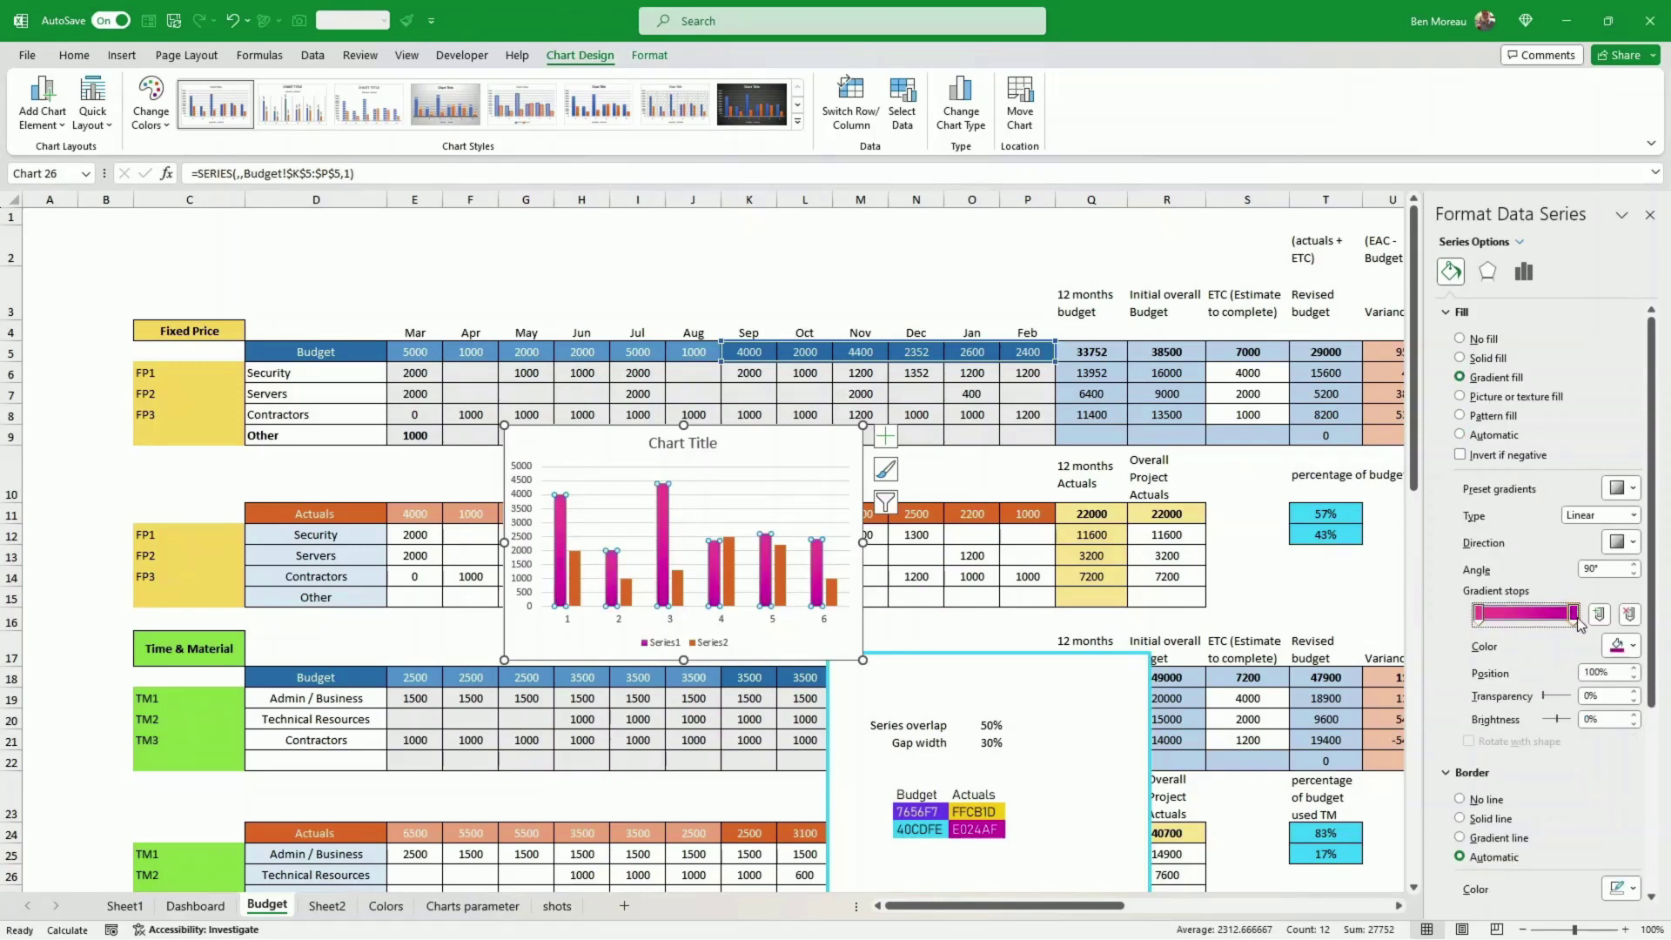
{"action": "left_click", "coordinate": [1620, 644]}
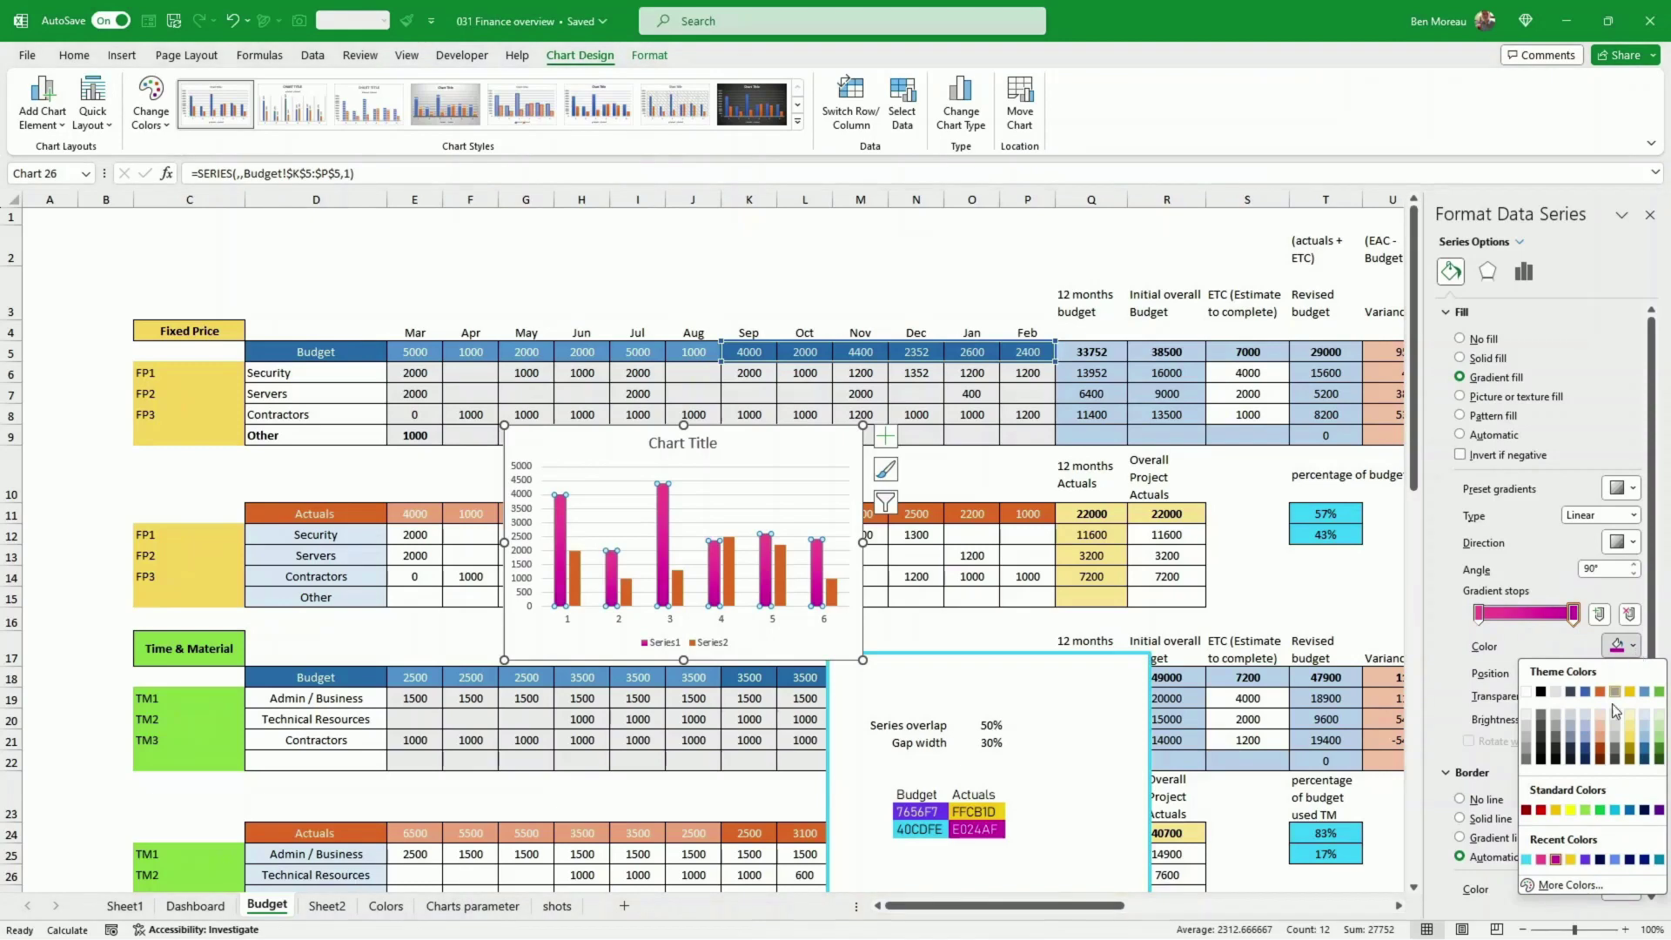
{"action": "left_click", "coordinate": [1527, 859]}
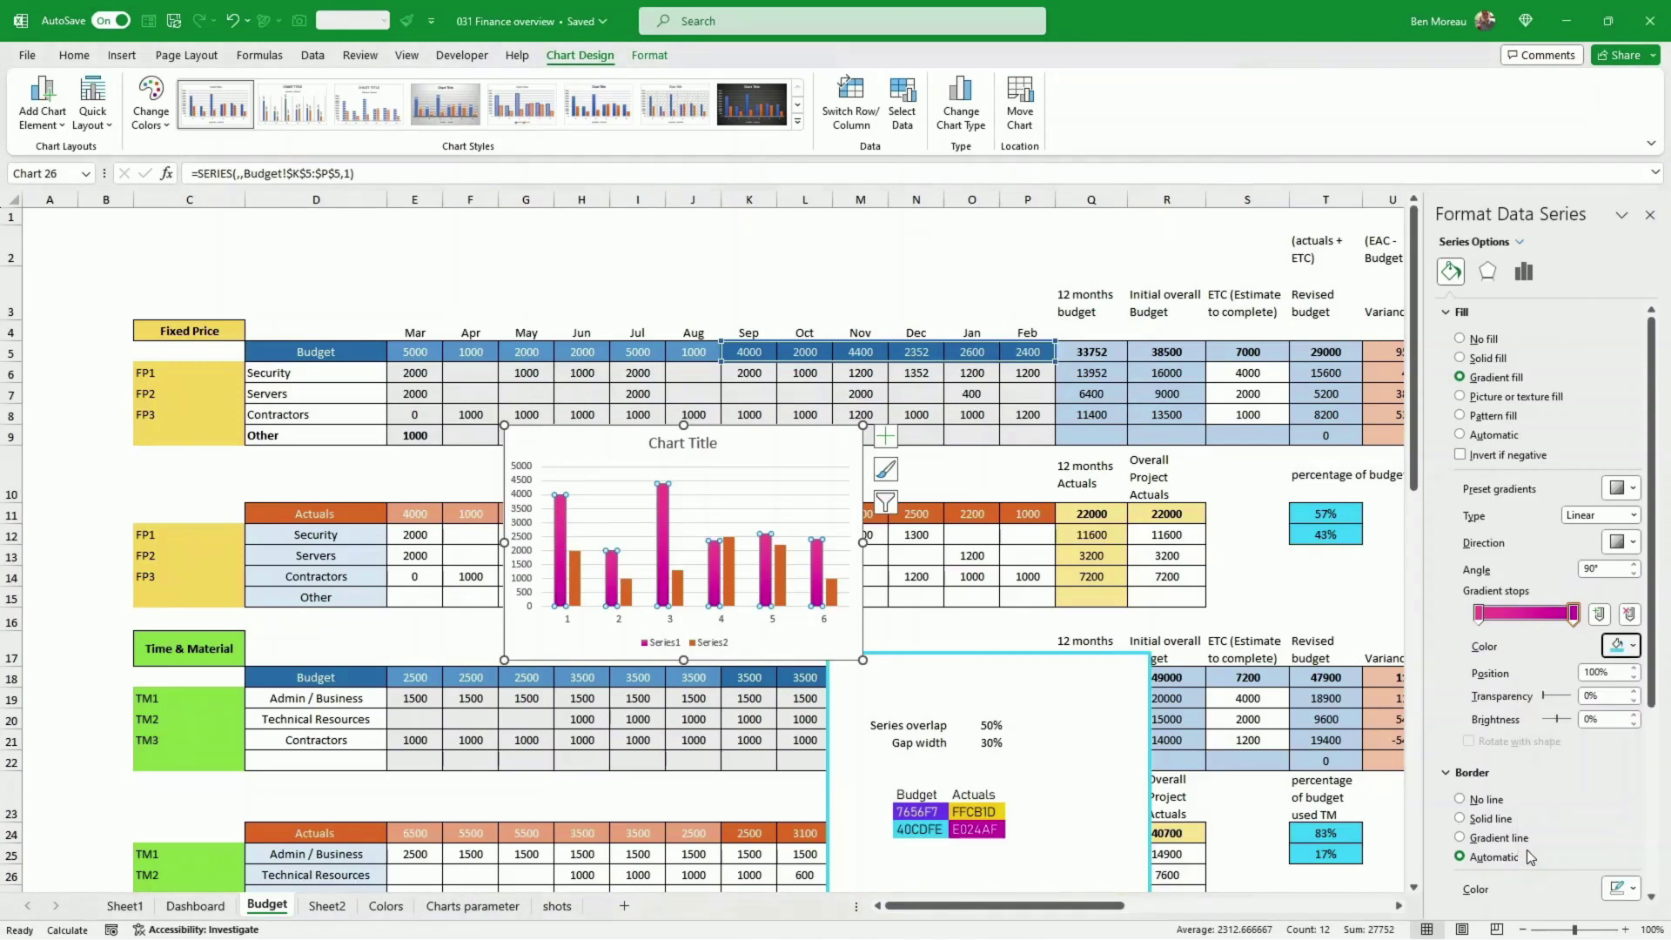
{"action": "left_click", "coordinate": [1478, 614]}
{"action": "left_click", "coordinate": [1633, 645]}
{"action": "left_click", "coordinate": [1586, 864]}
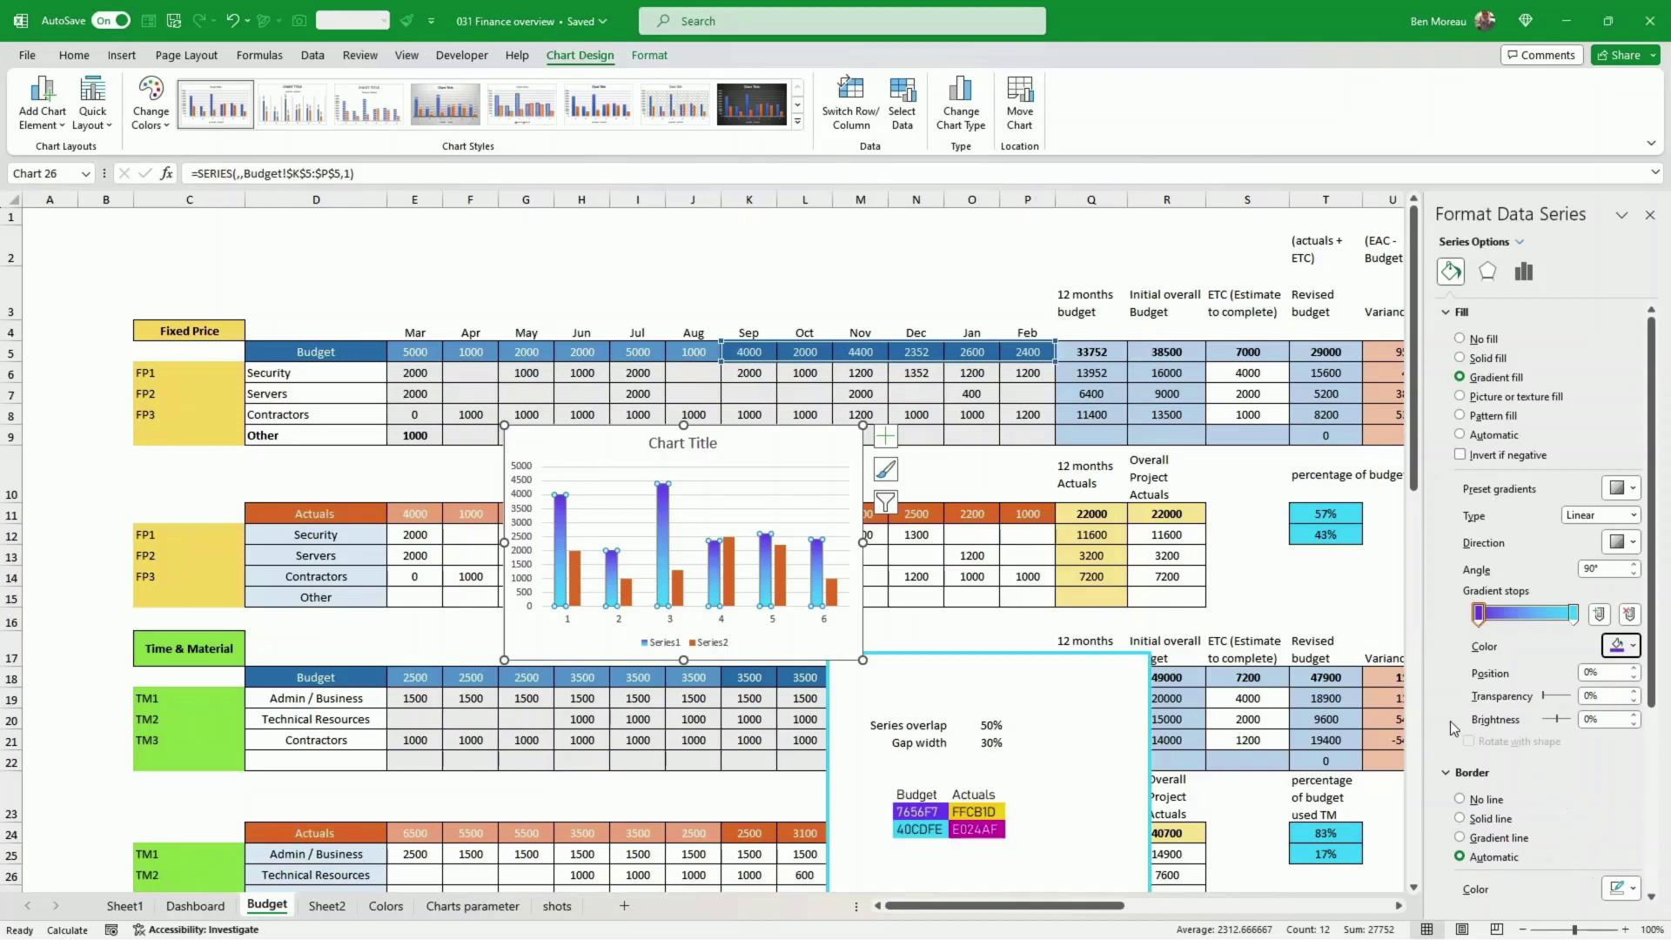
- Give the Actuals series a linear gradient fill from magenta at 0% to yellow at 100%
{"action": "left_click", "coordinate": [783, 593]}
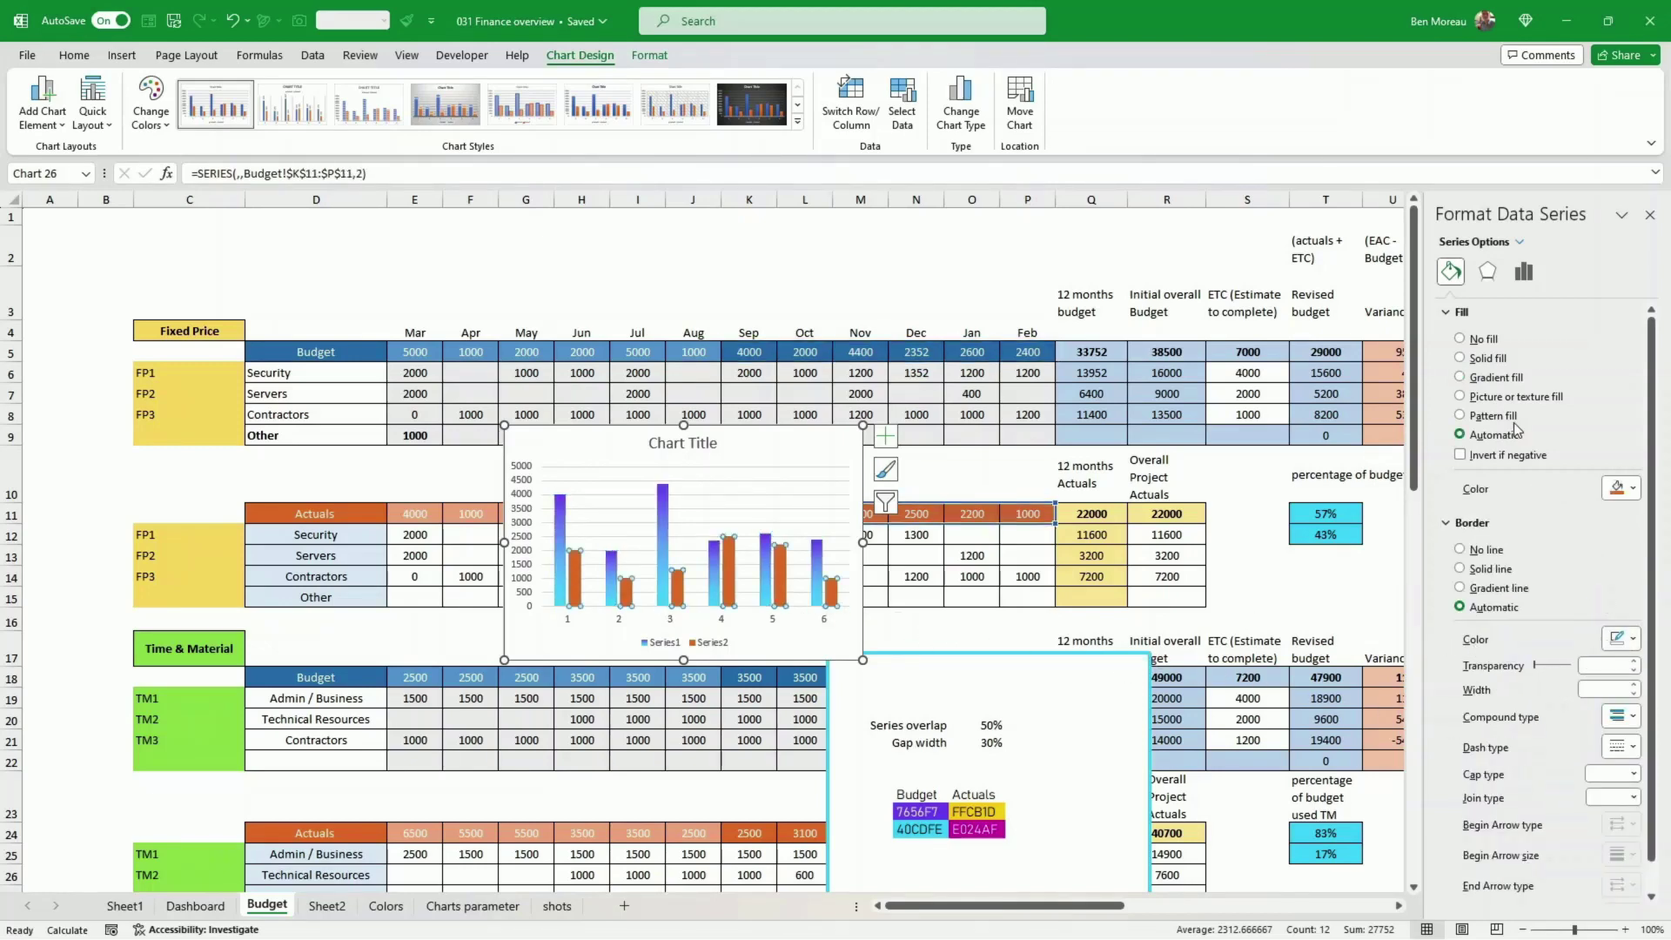
{"action": "left_click", "coordinate": [1488, 379]}
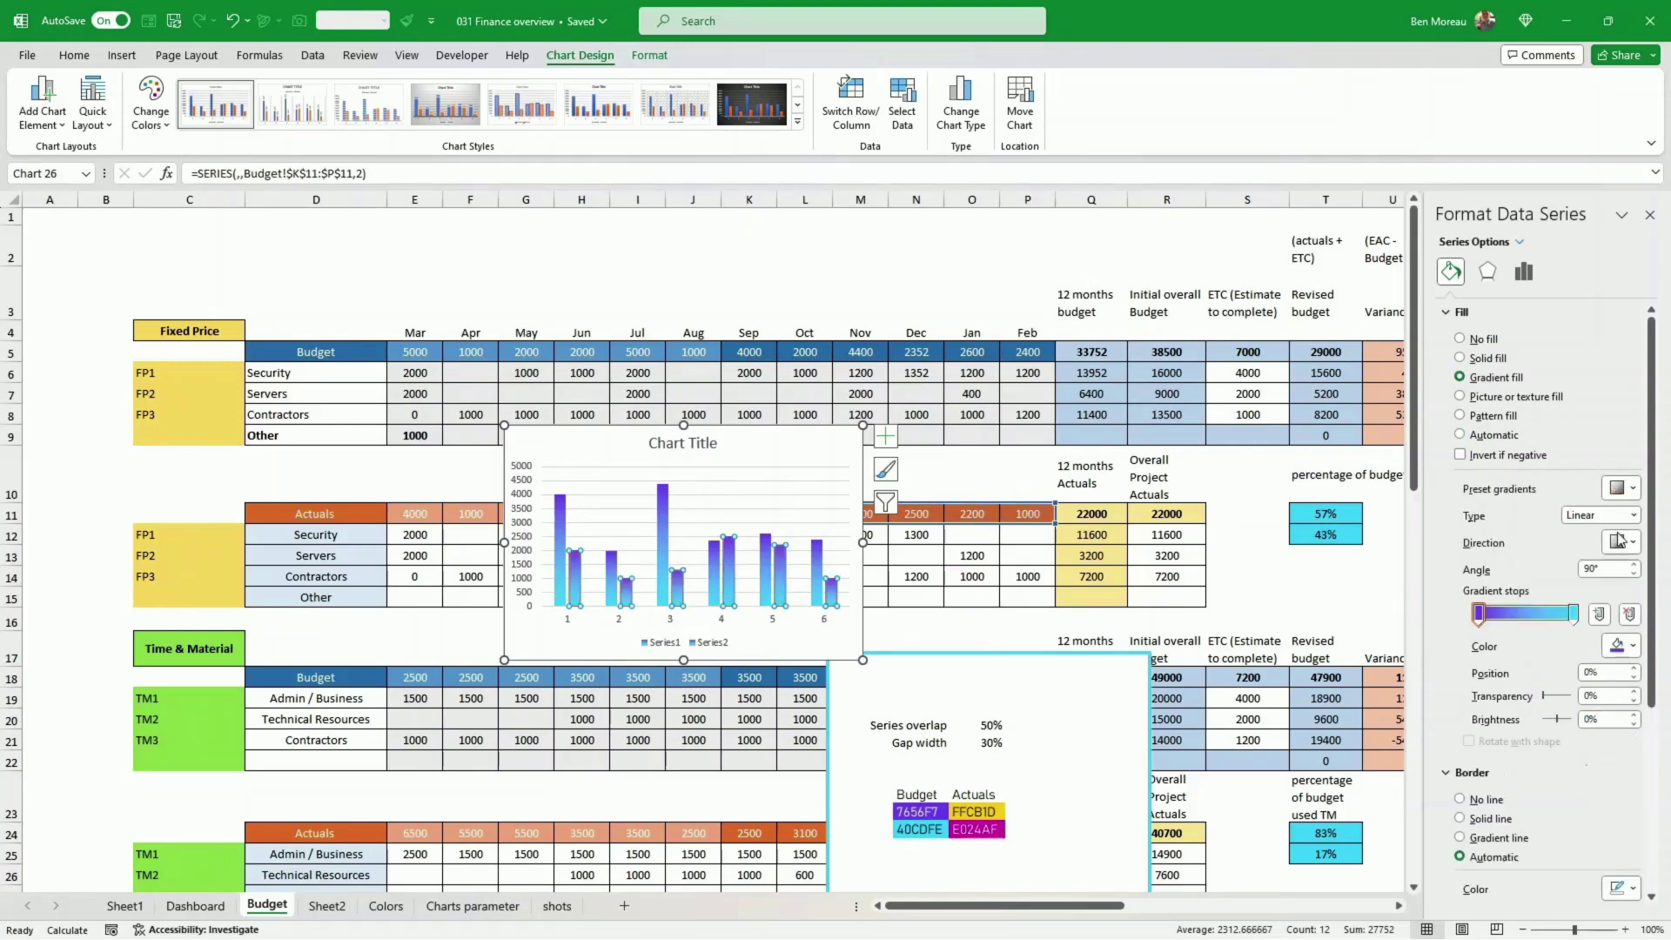
{"action": "left_click", "coordinate": [1634, 646]}
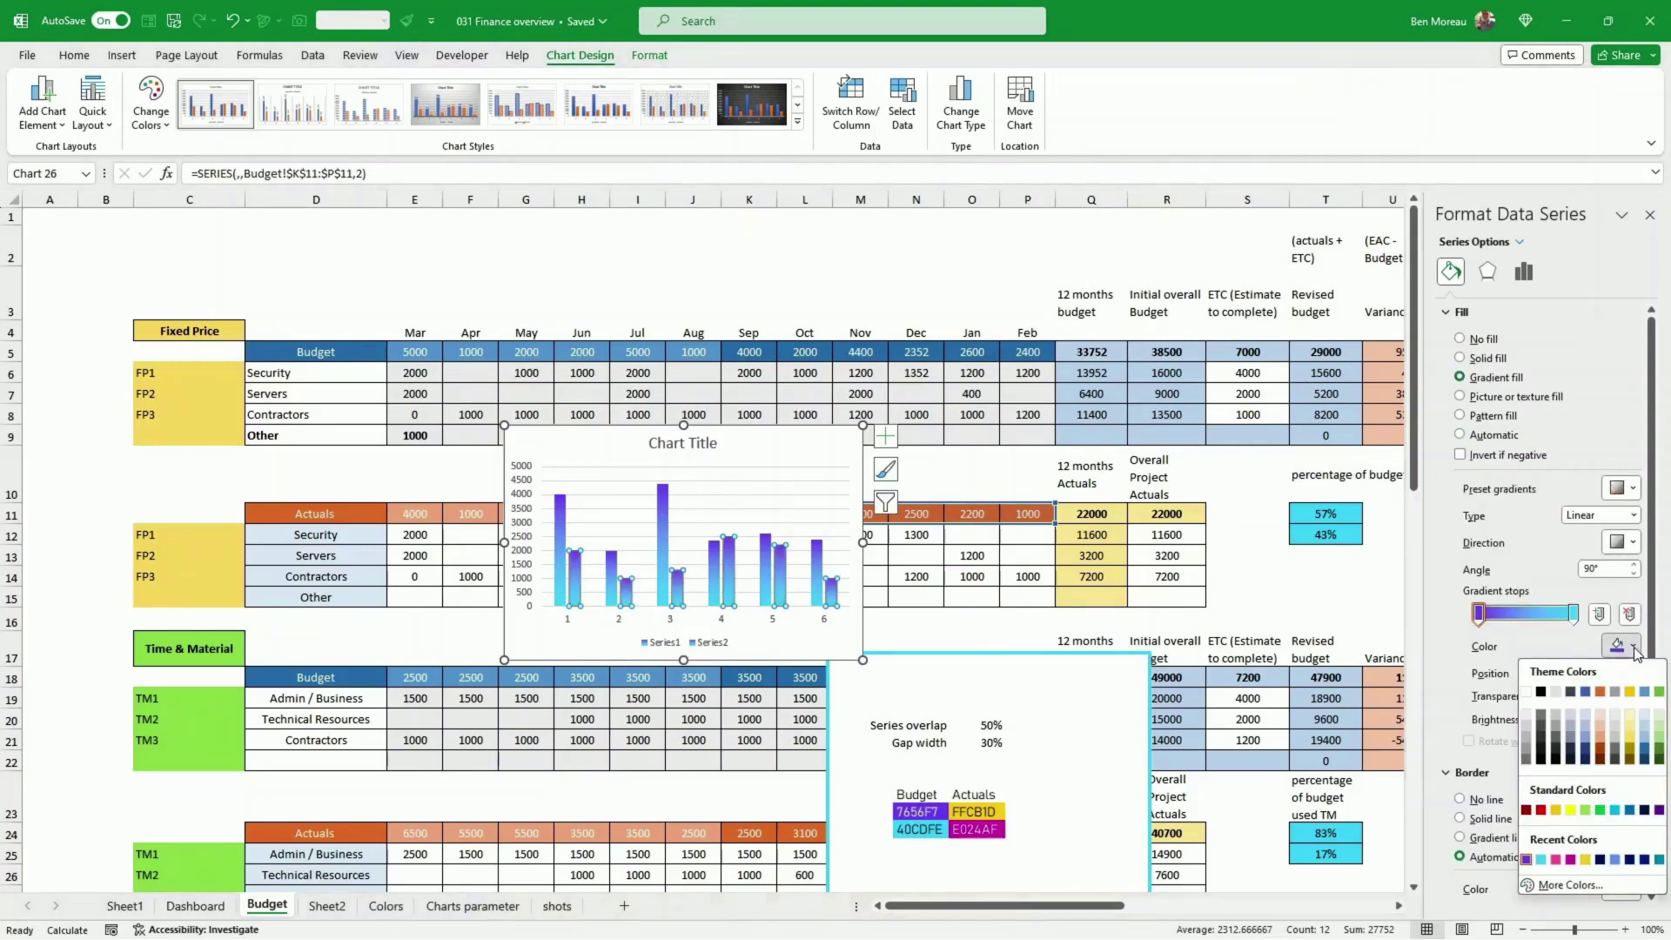
{"action": "left_click", "coordinate": [1571, 863]}
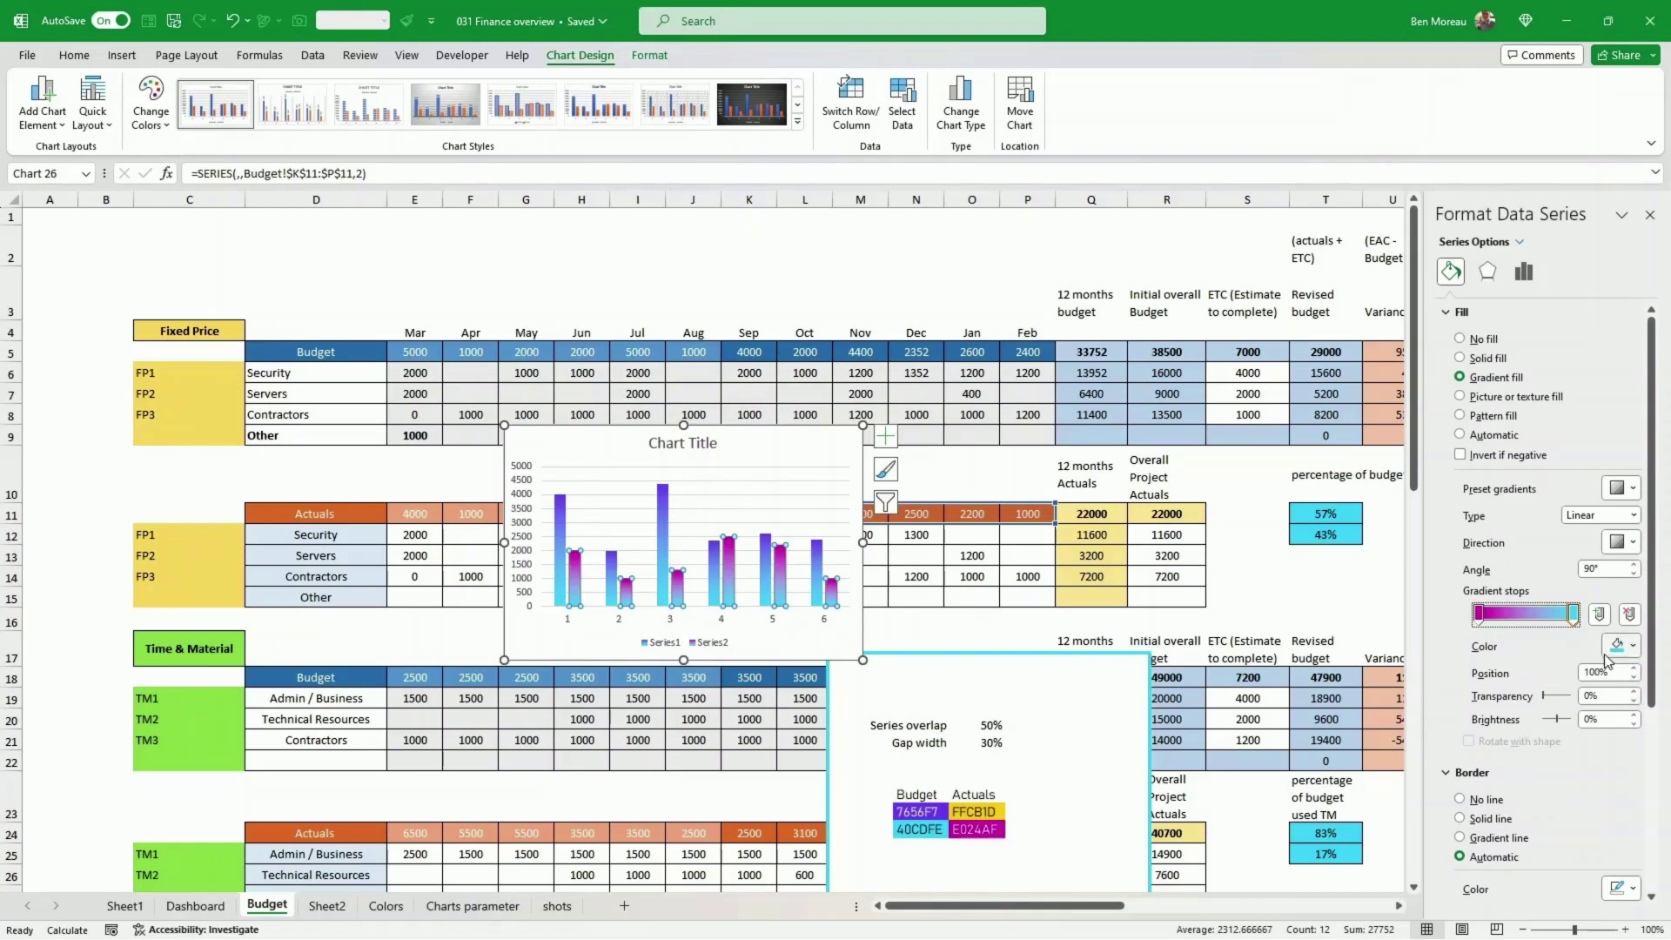
{"action": "left_click", "coordinate": [1632, 644]}
{"action": "left_click", "coordinate": [1585, 860]}
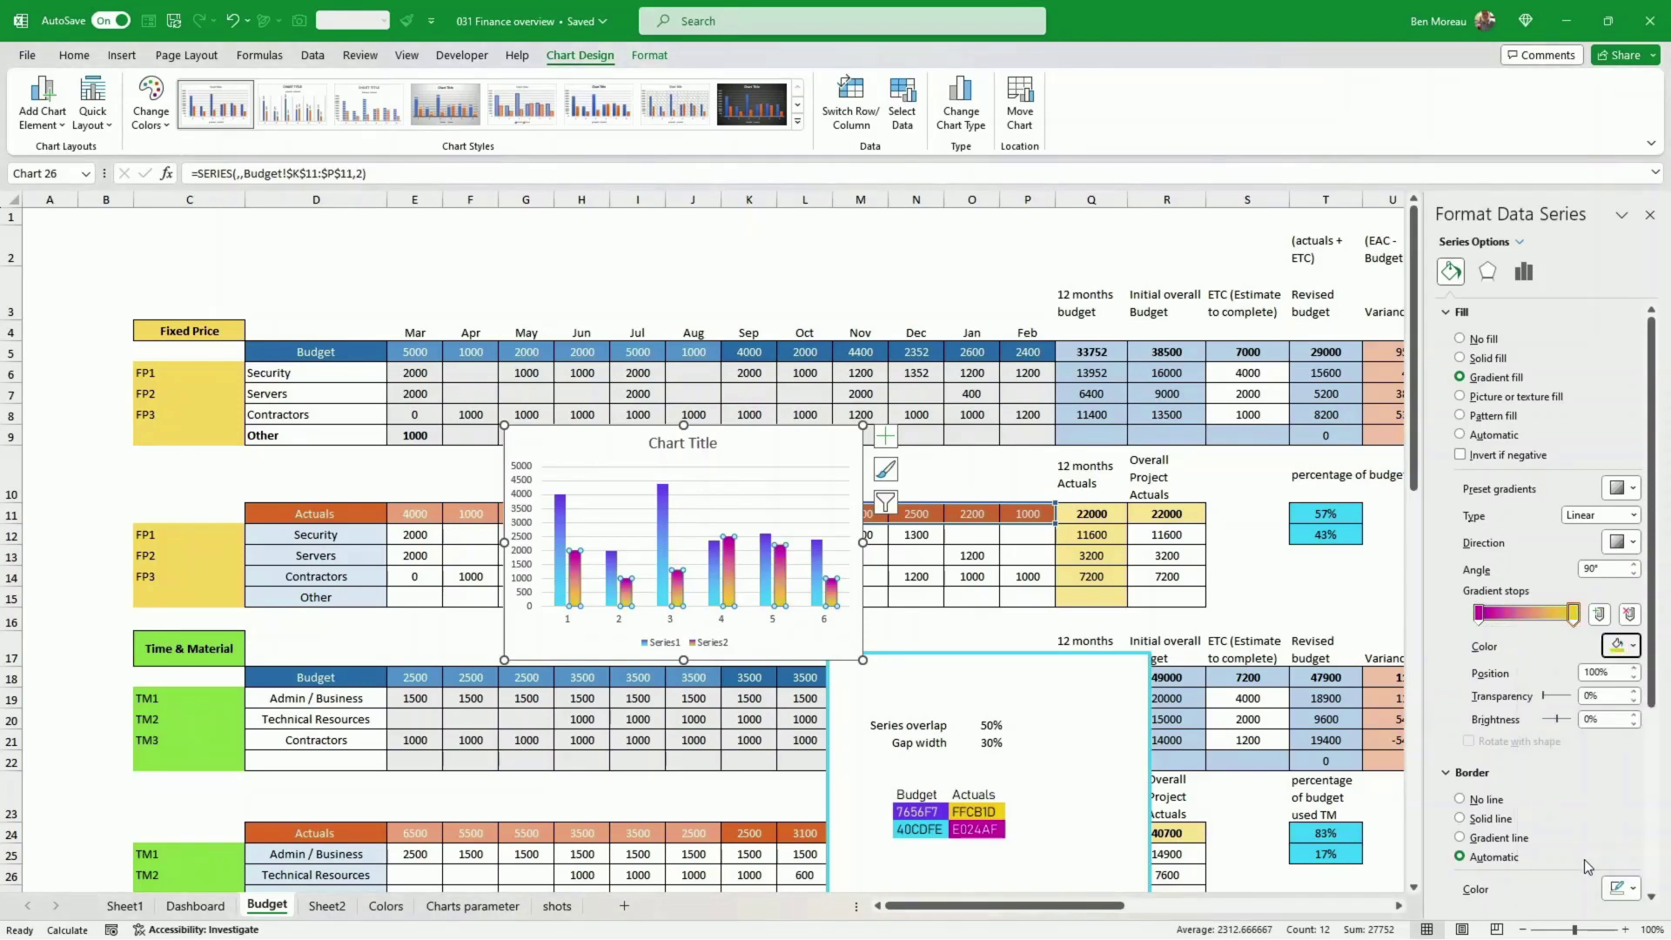
- Set the gradient direction of both the Budget and Actuals series to linear up (270°)
{"action": "left_click", "coordinate": [666, 532]}
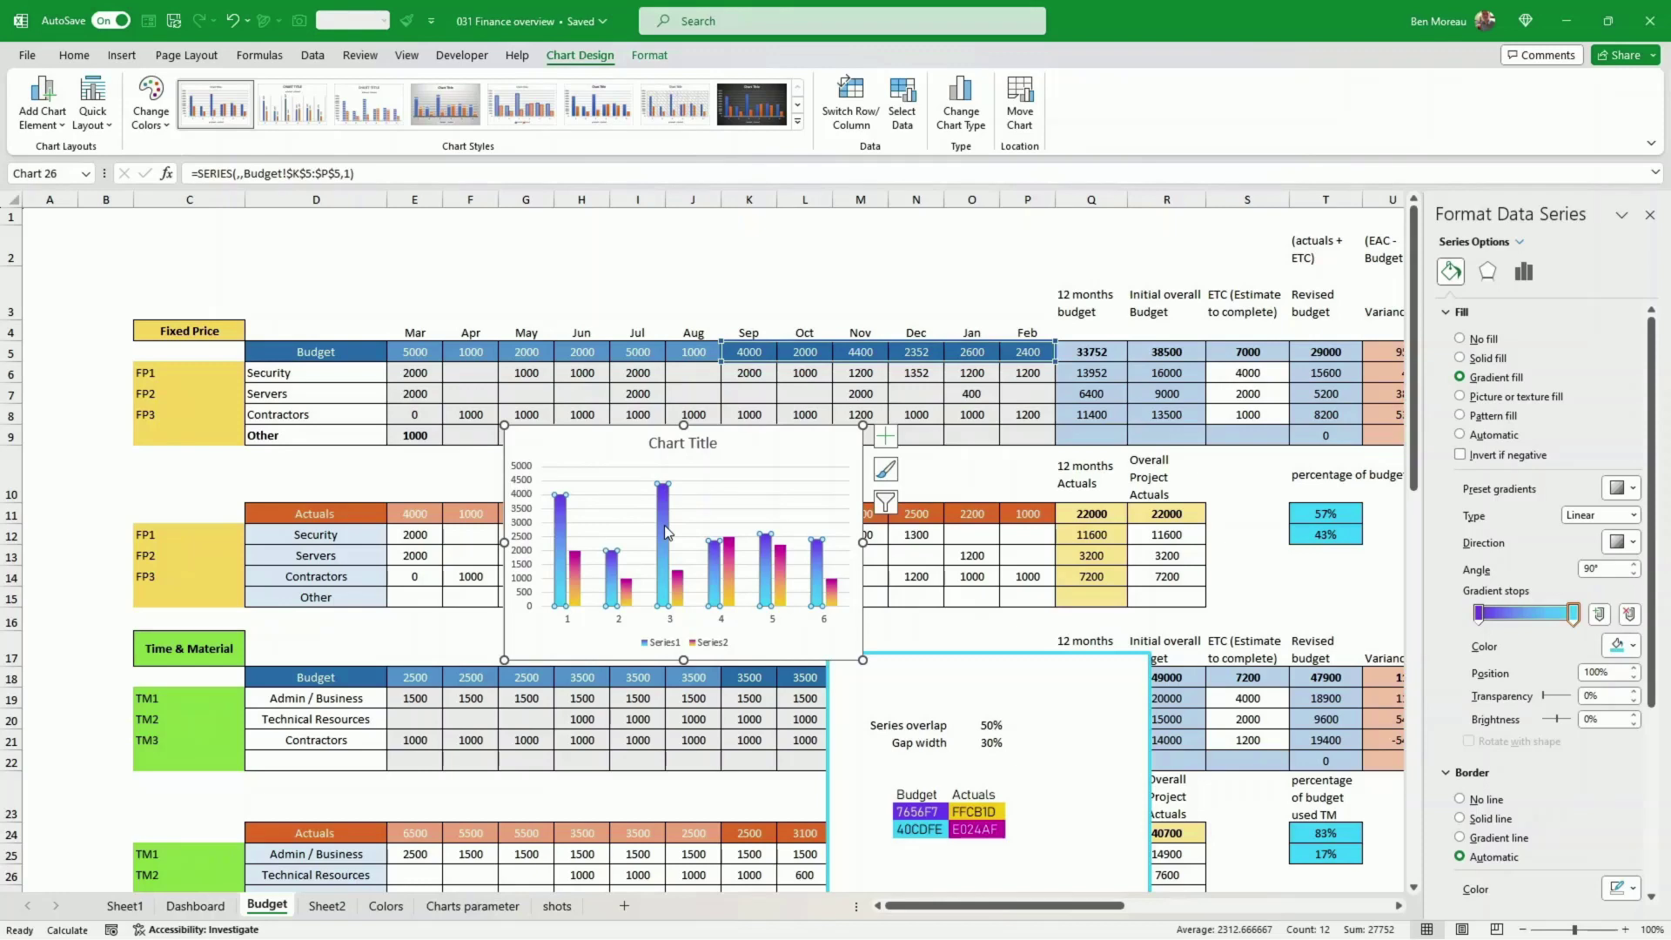
{"action": "left_click", "coordinate": [1620, 542]}
{"action": "left_click", "coordinate": [1546, 612]}
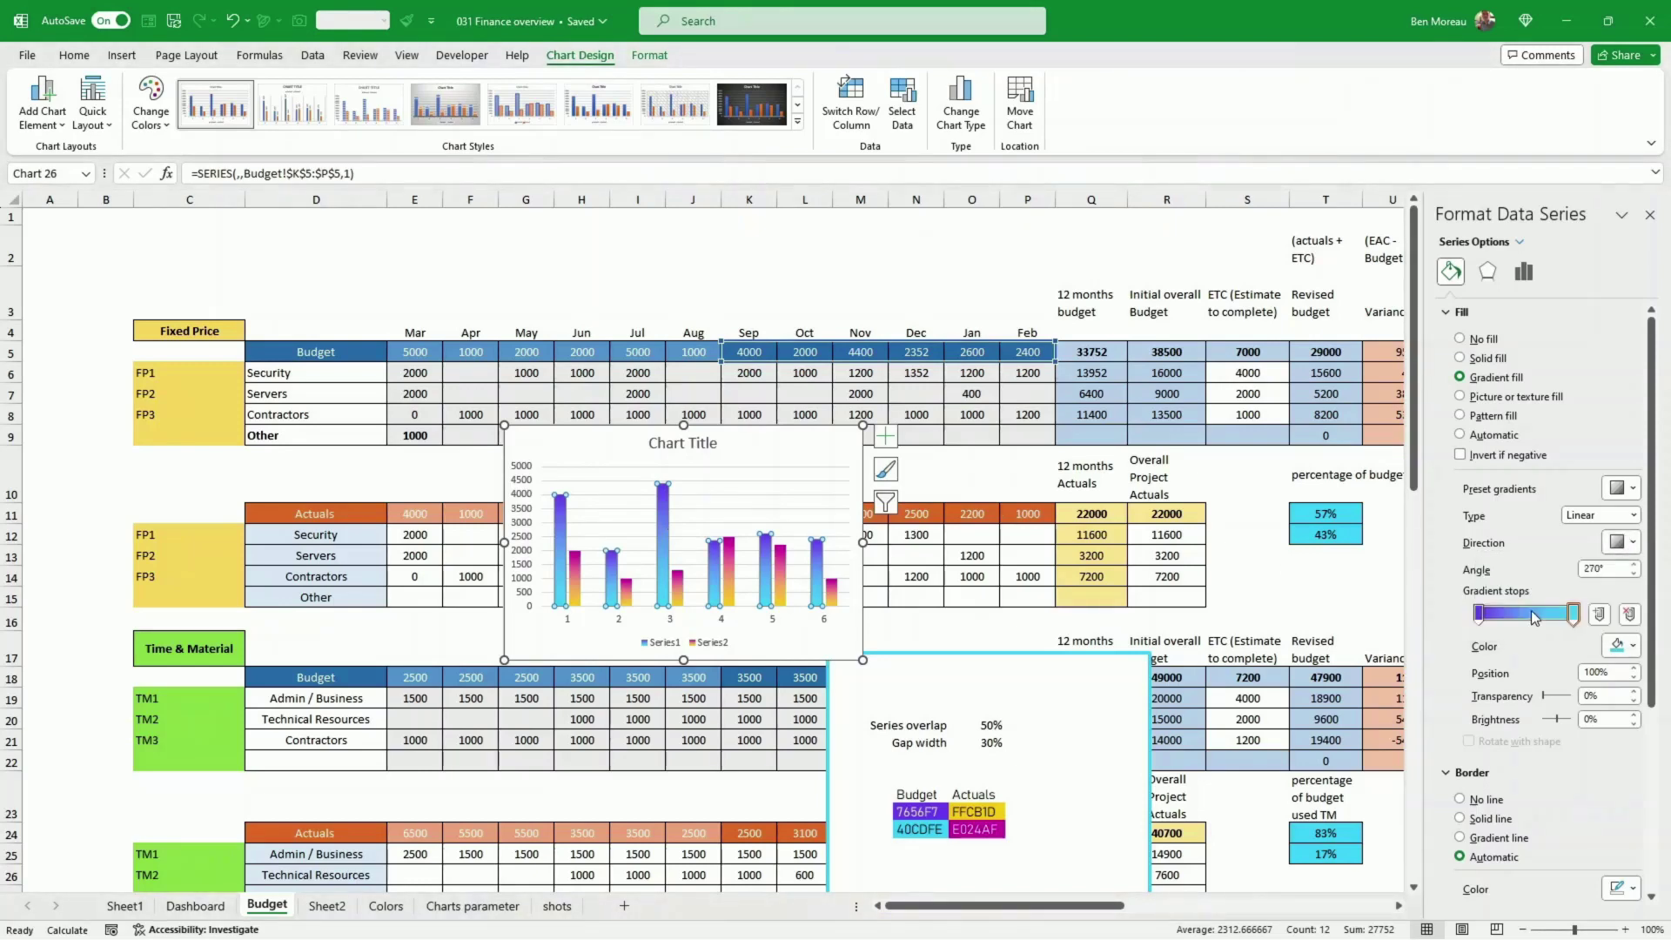
{"action": "left_click", "coordinate": [729, 576]}
{"action": "left_click", "coordinate": [1618, 543]}
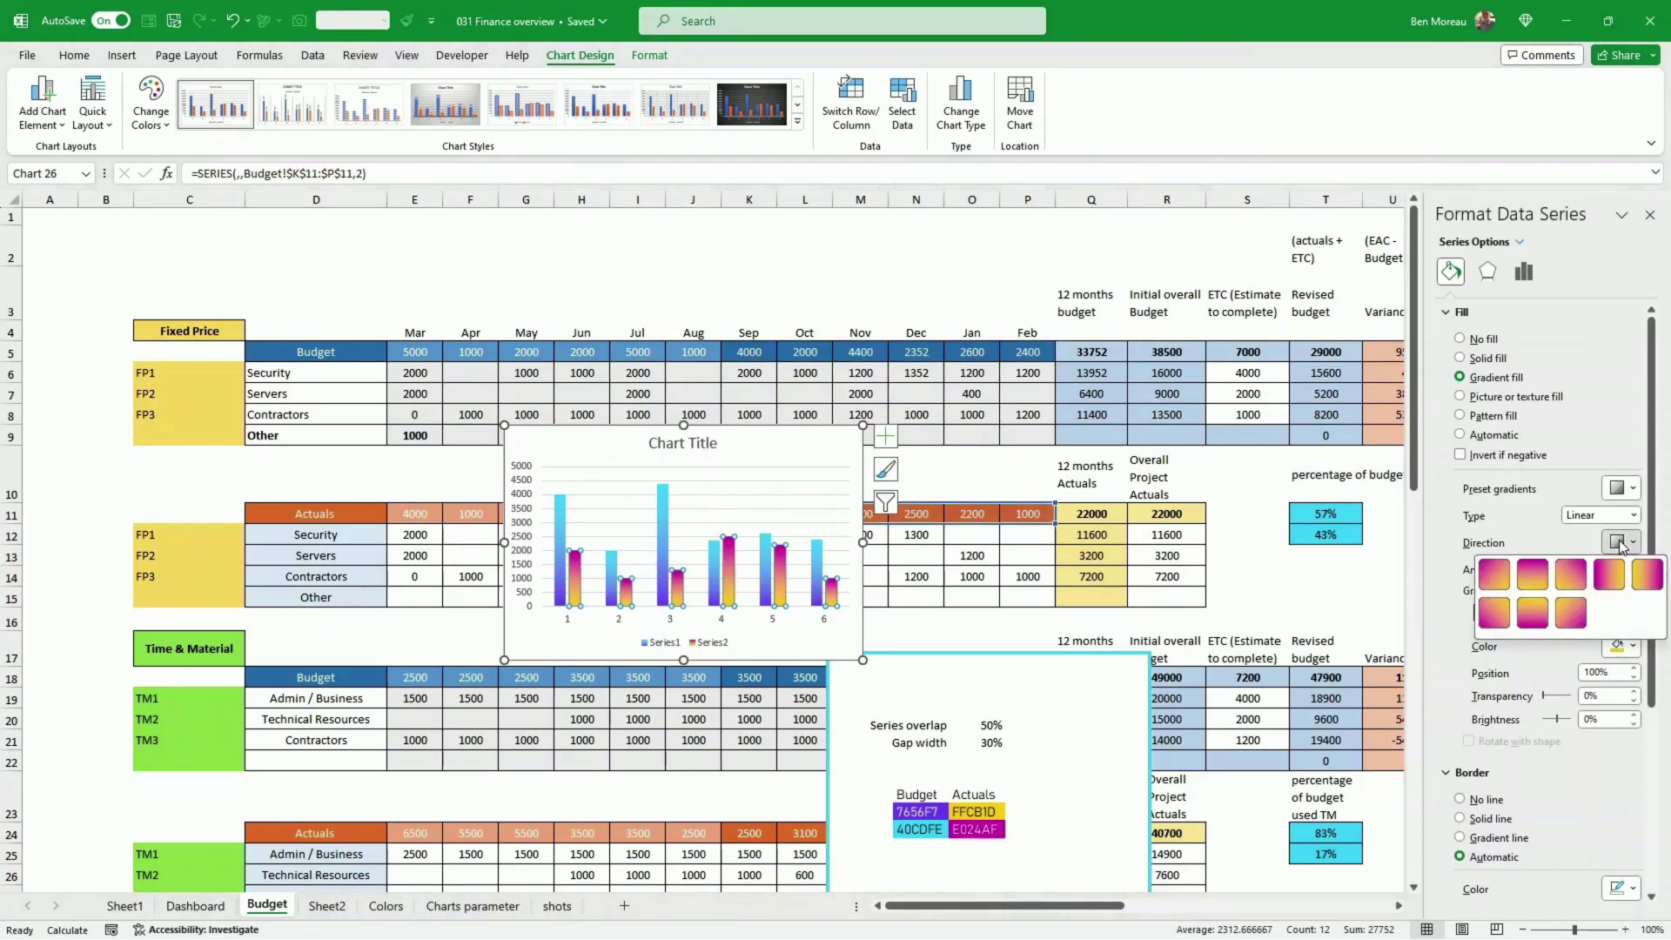
{"action": "left_click", "coordinate": [1533, 611]}
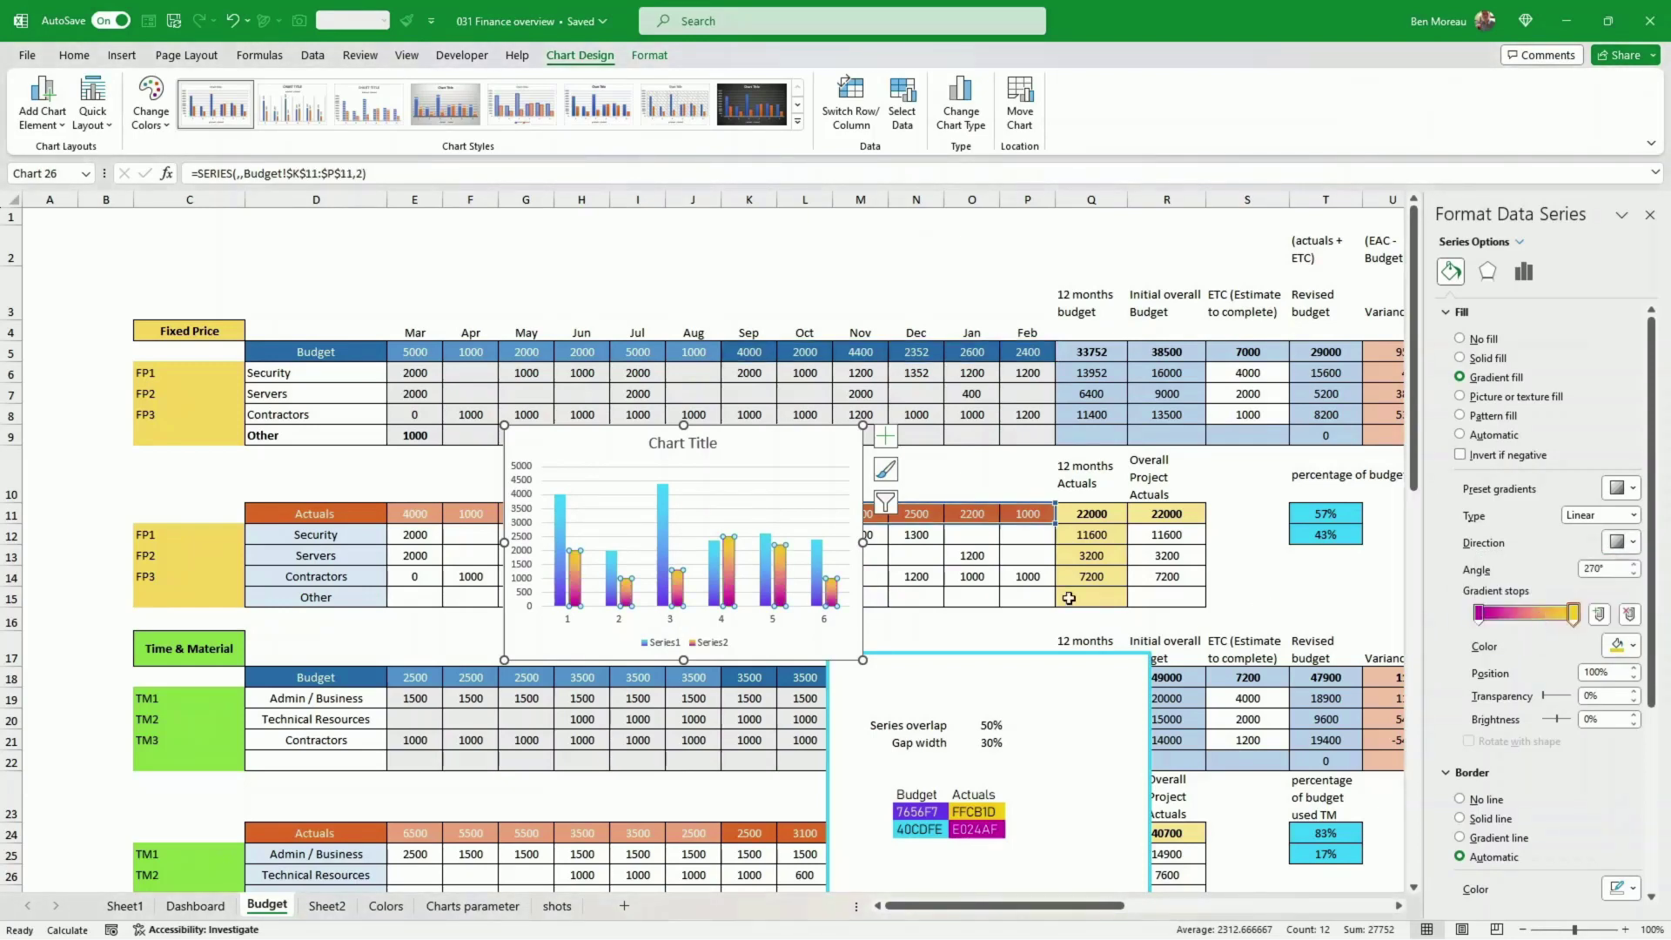
{"action": "left_click", "coordinate": [1027, 595]}
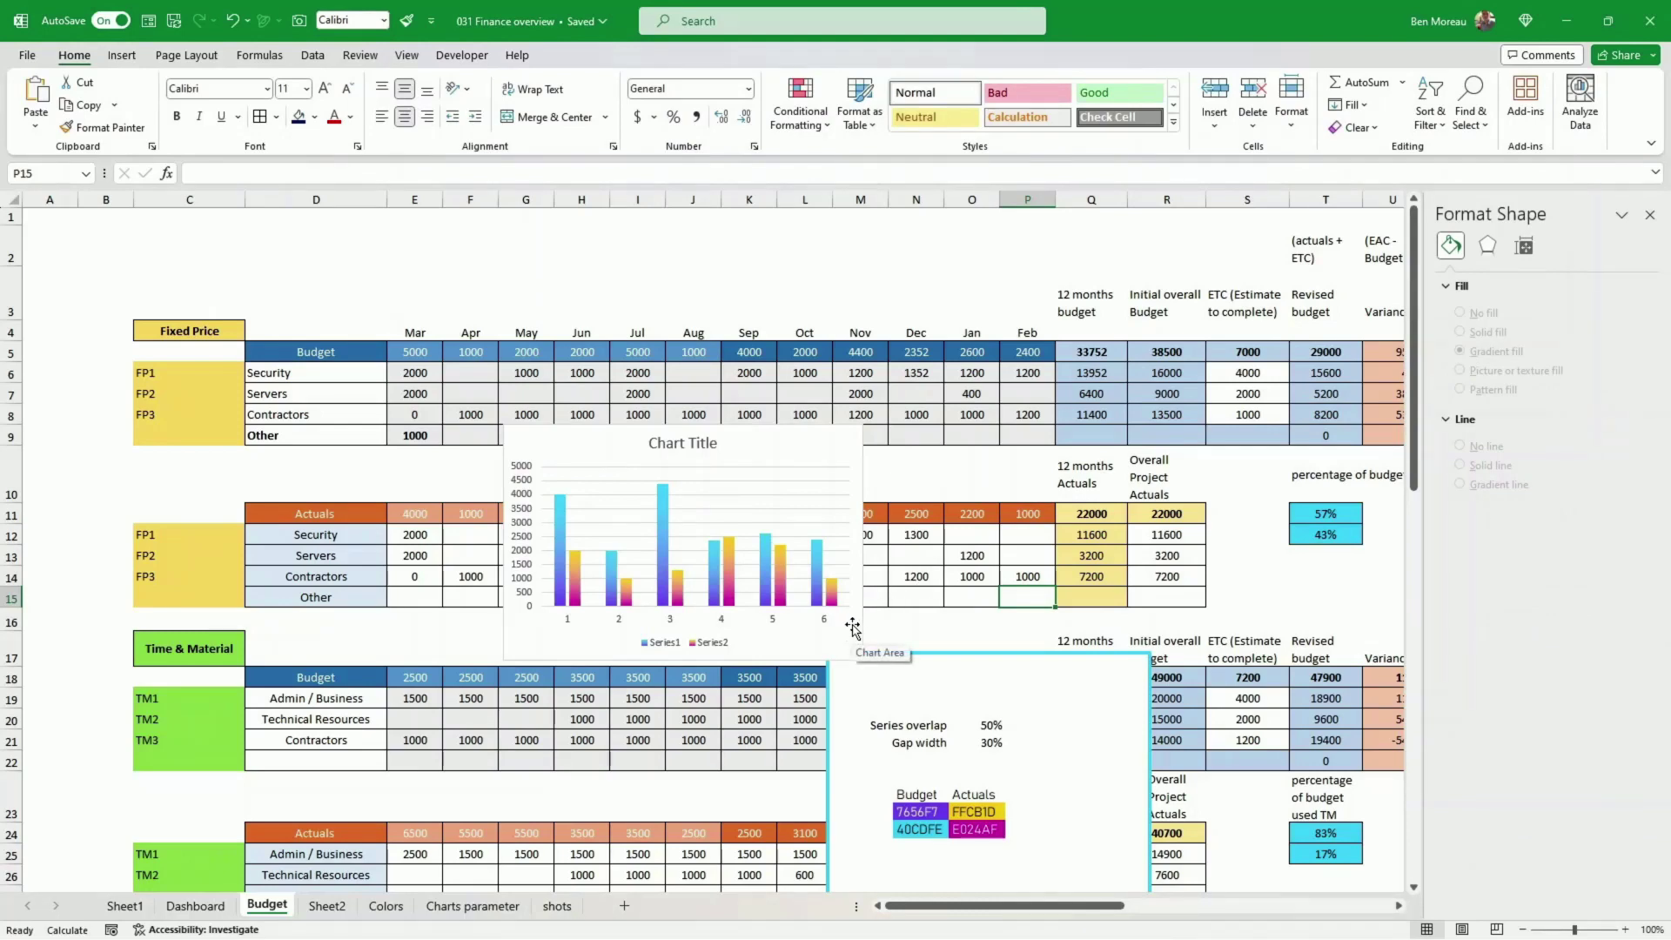
- Set the column series' gap width to 30% and series overlap to 50%
{"action": "left_click", "coordinate": [834, 604]}
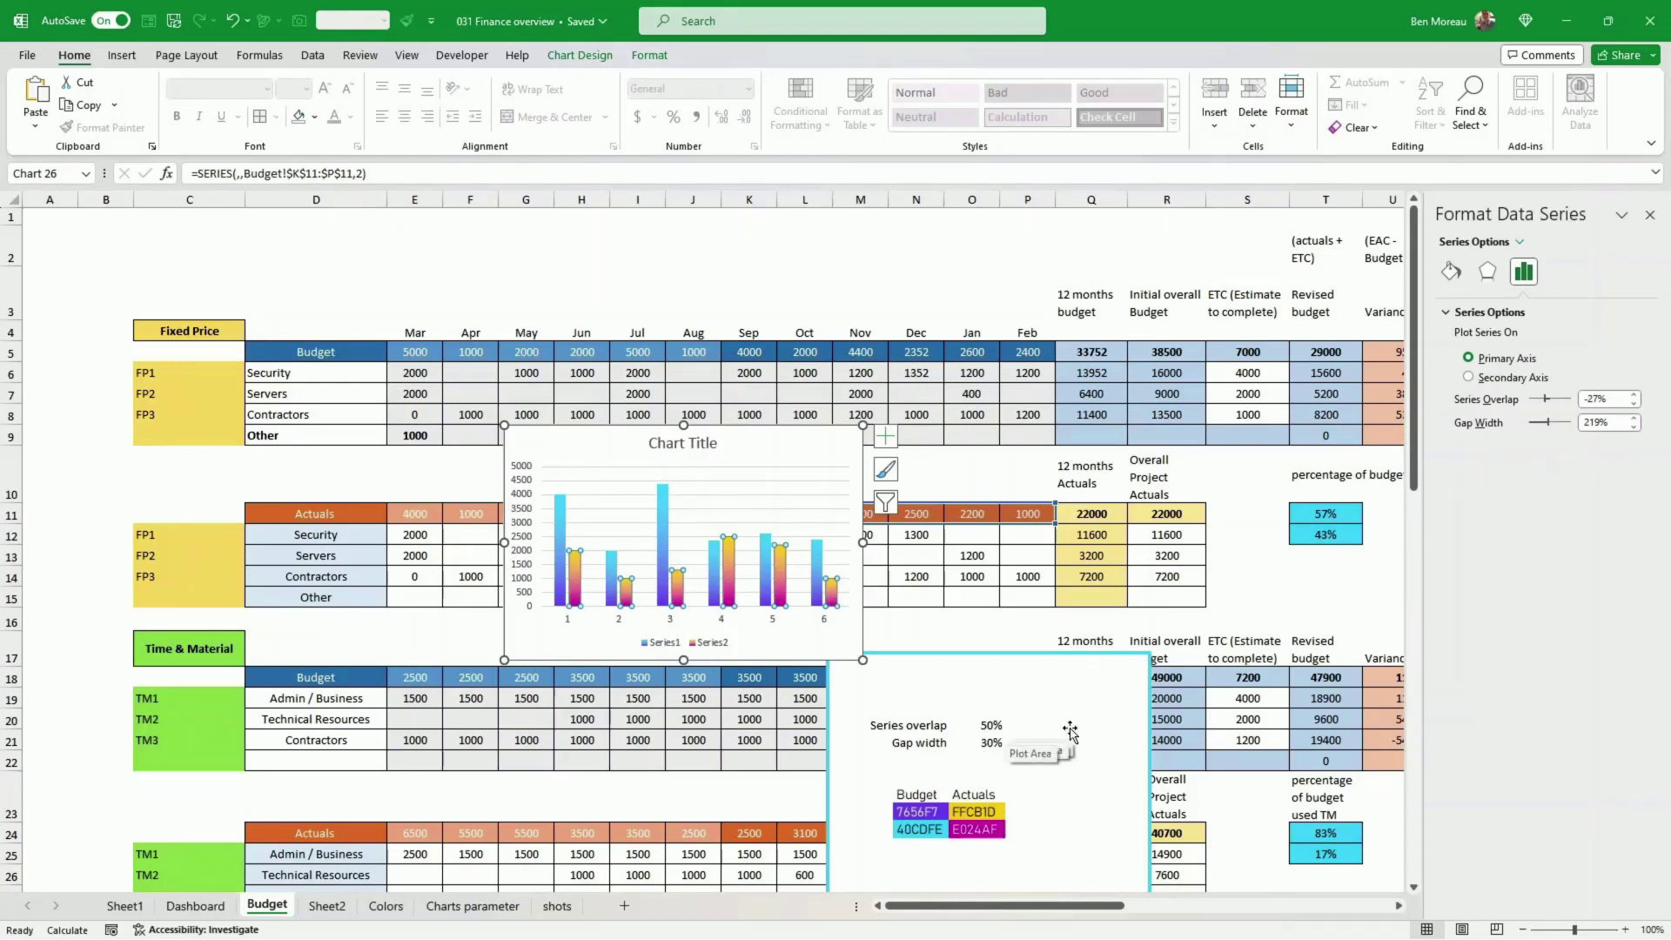
{"action": "left_click_drag", "start_coordinate": [1619, 422], "coordinate": [1572, 428]}
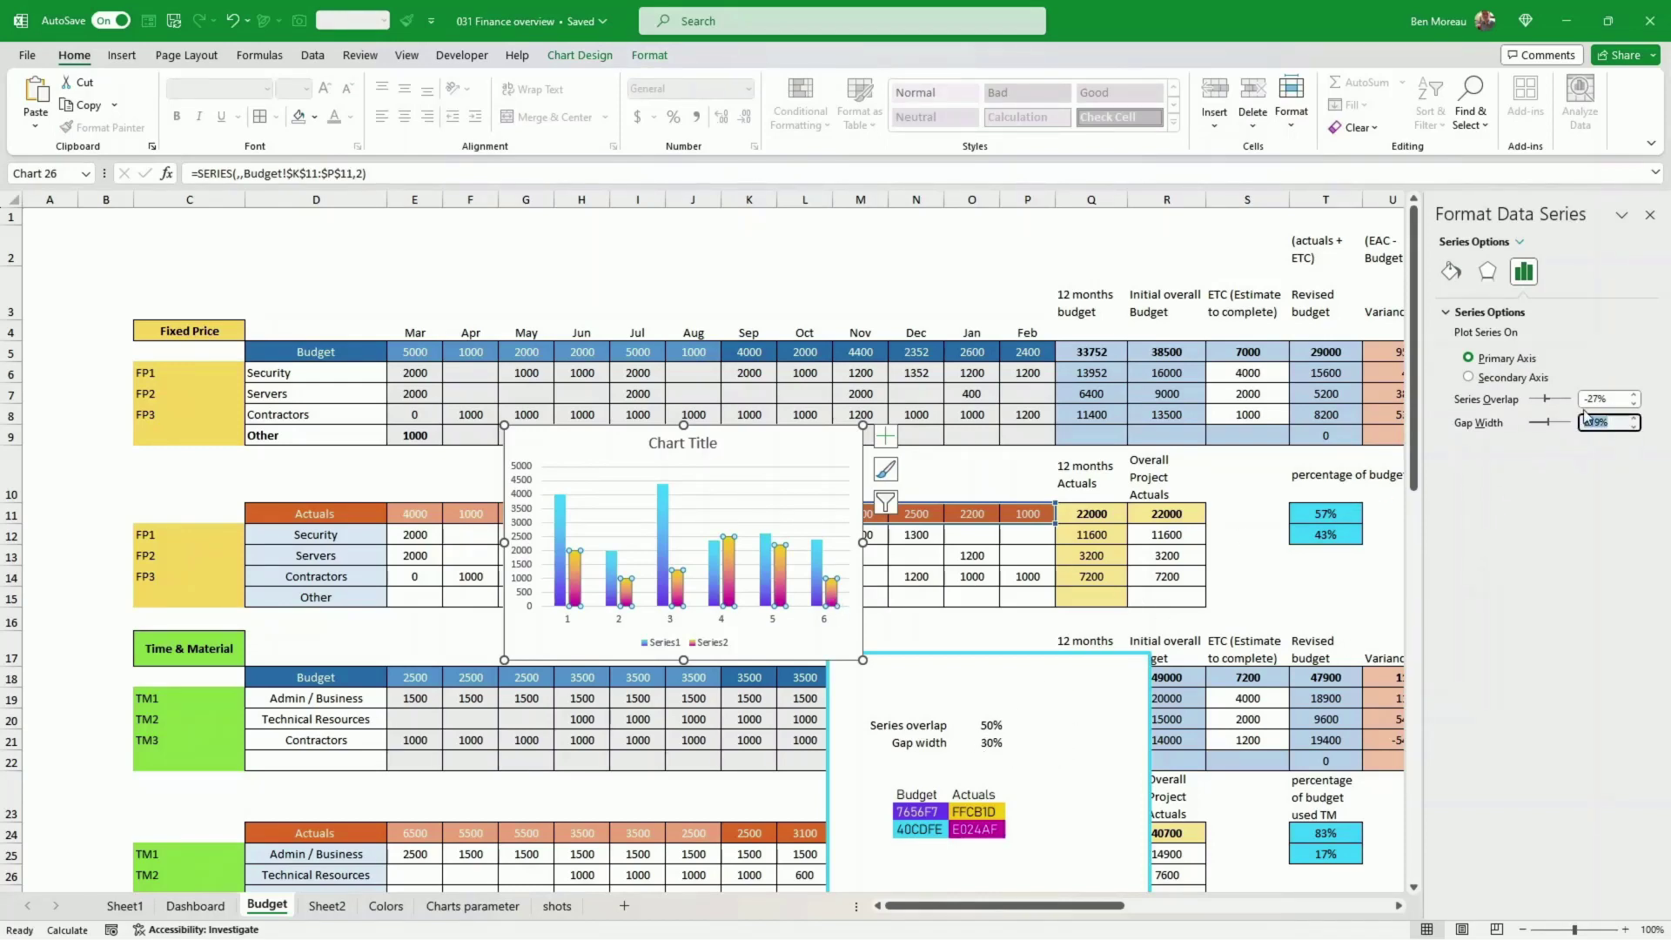
{"action": "type", "text": "30"}
{"action": "key", "text": "Return"}
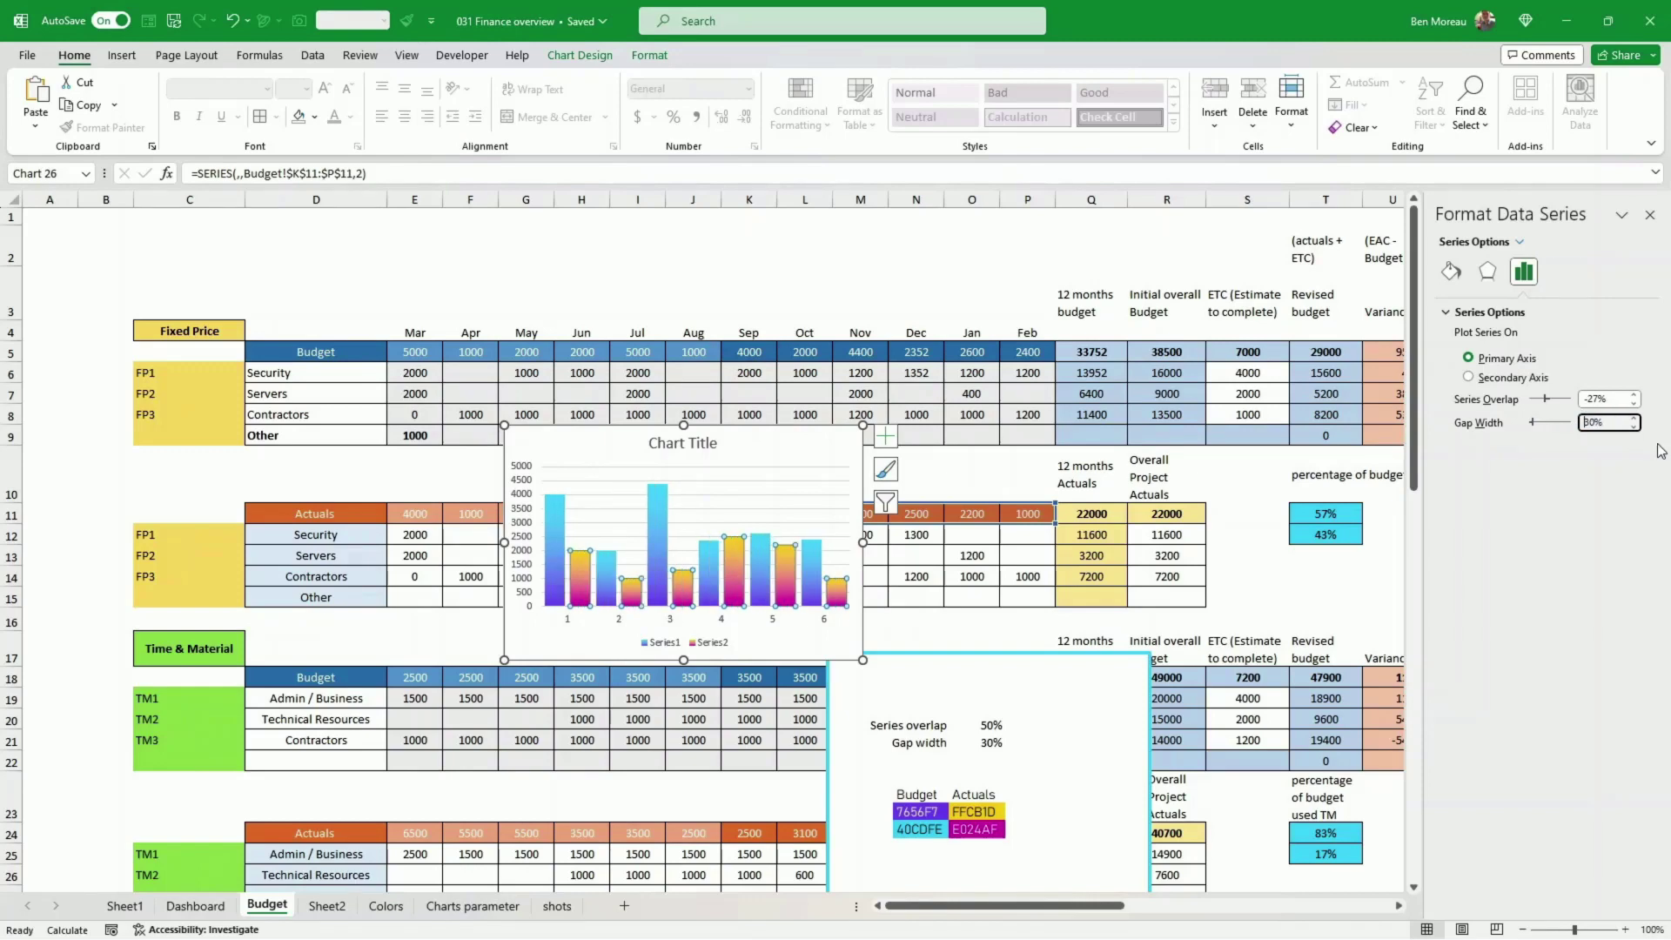
{"action": "left_click_drag", "start_coordinate": [1620, 398], "coordinate": [1569, 397]}
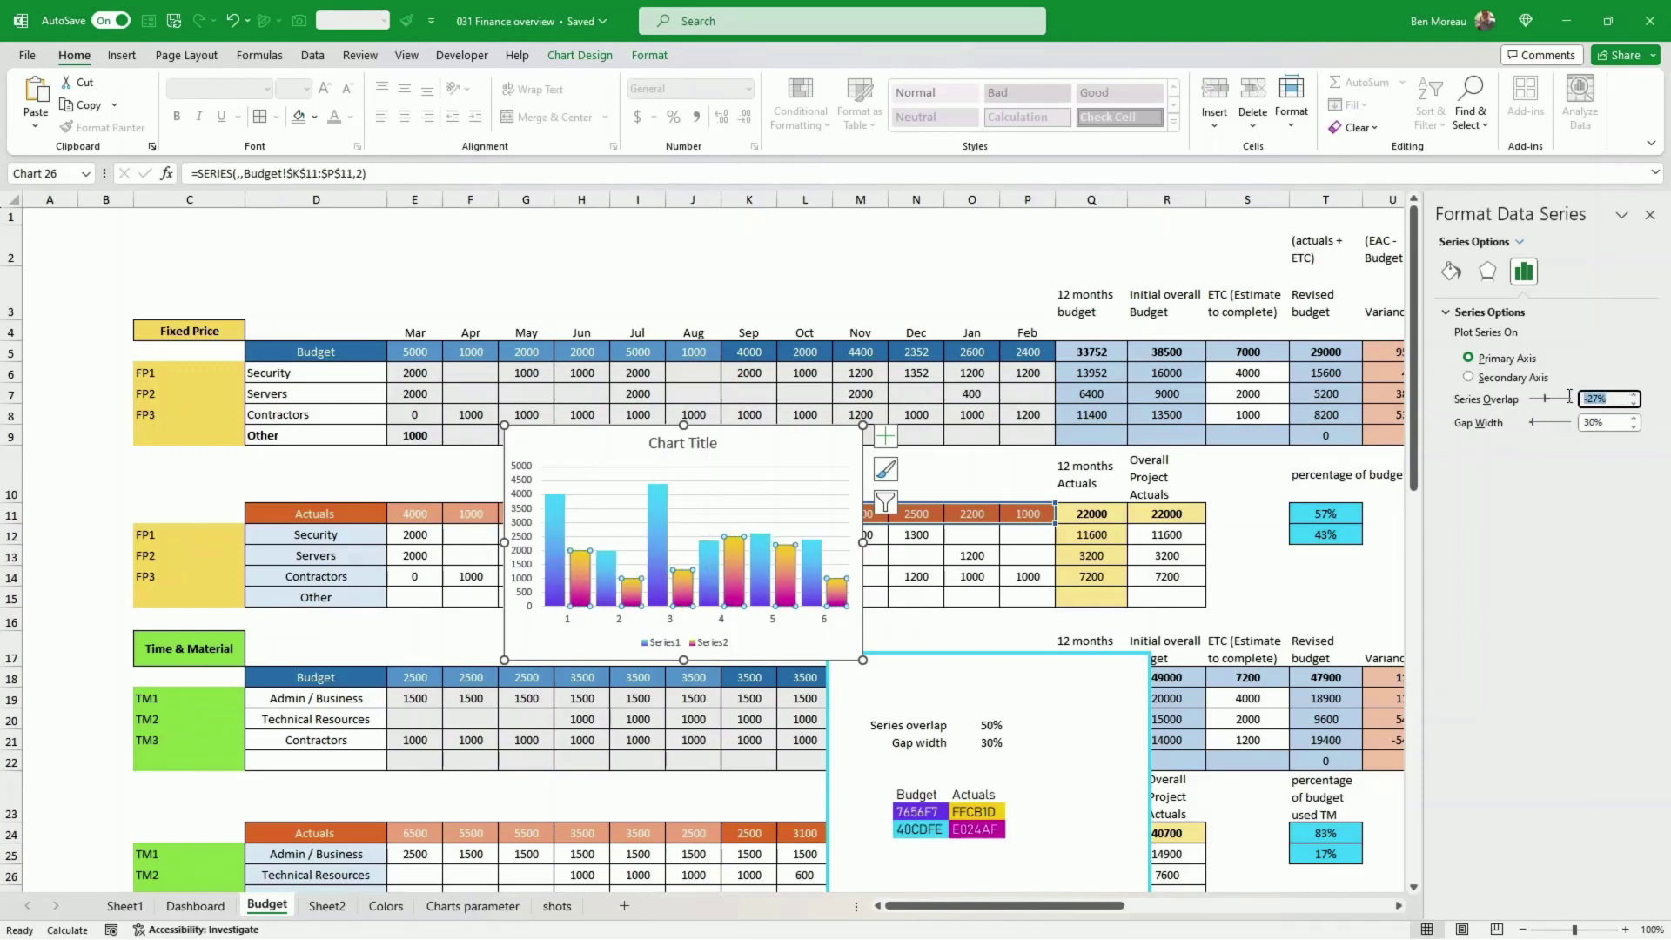
{"action": "type", "text": "50"}
{"action": "key", "text": "Return"}
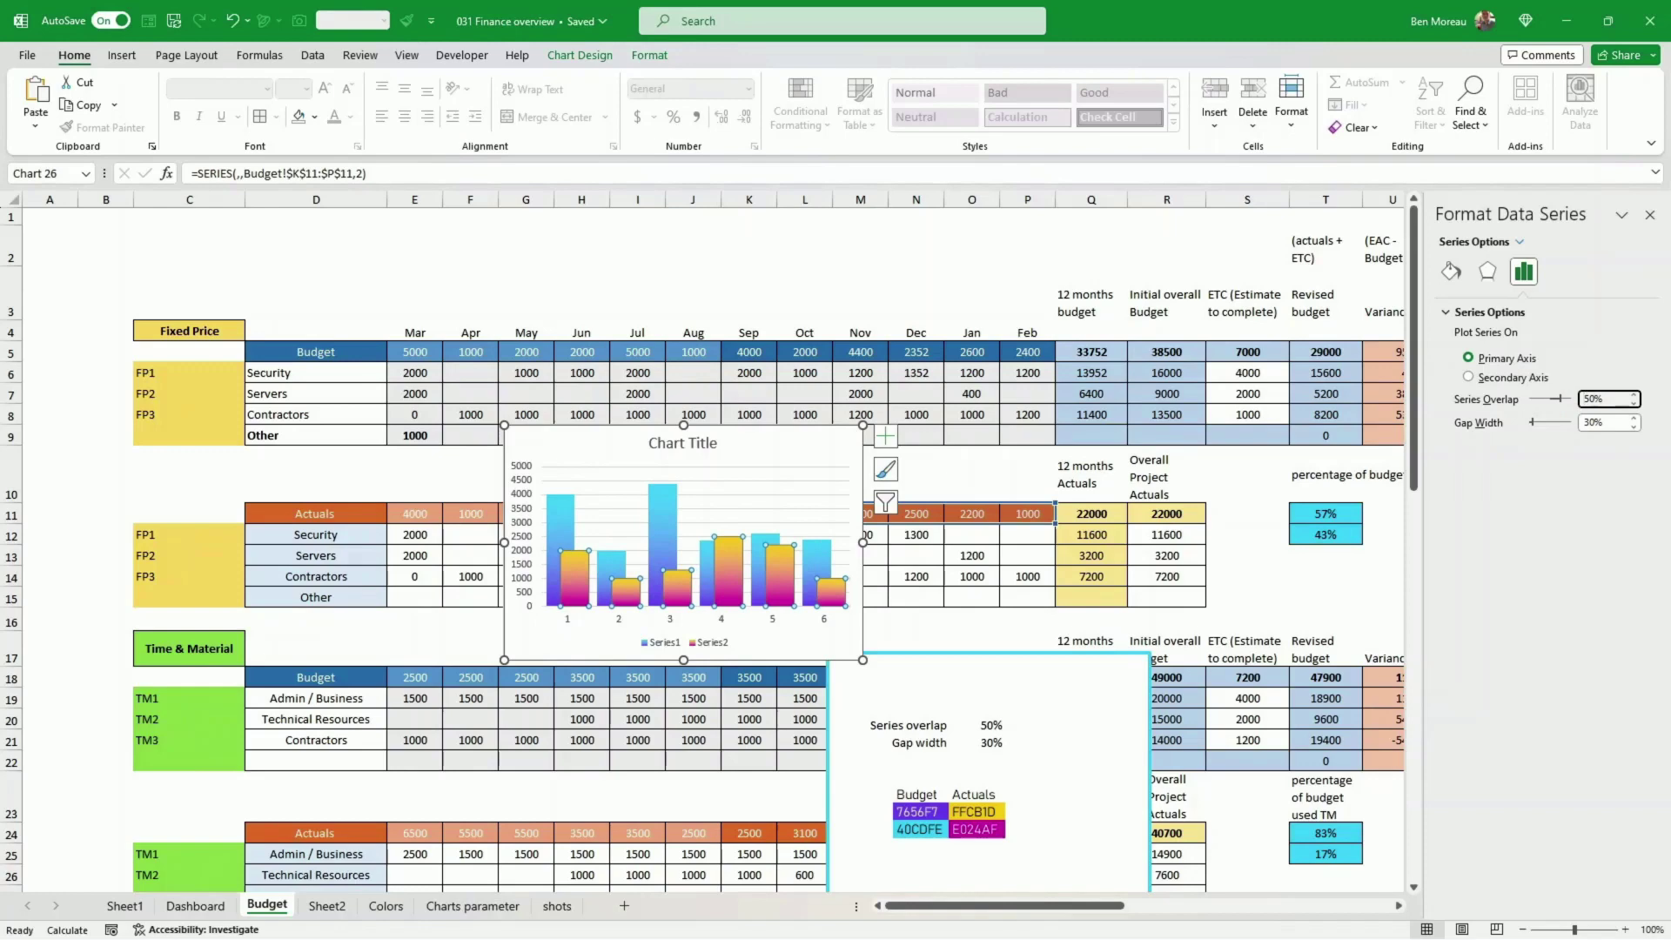
- Remove the legend, the chart title and the vertical axis from the budget versus actuals chart
{"action": "left_click", "coordinate": [700, 646]}
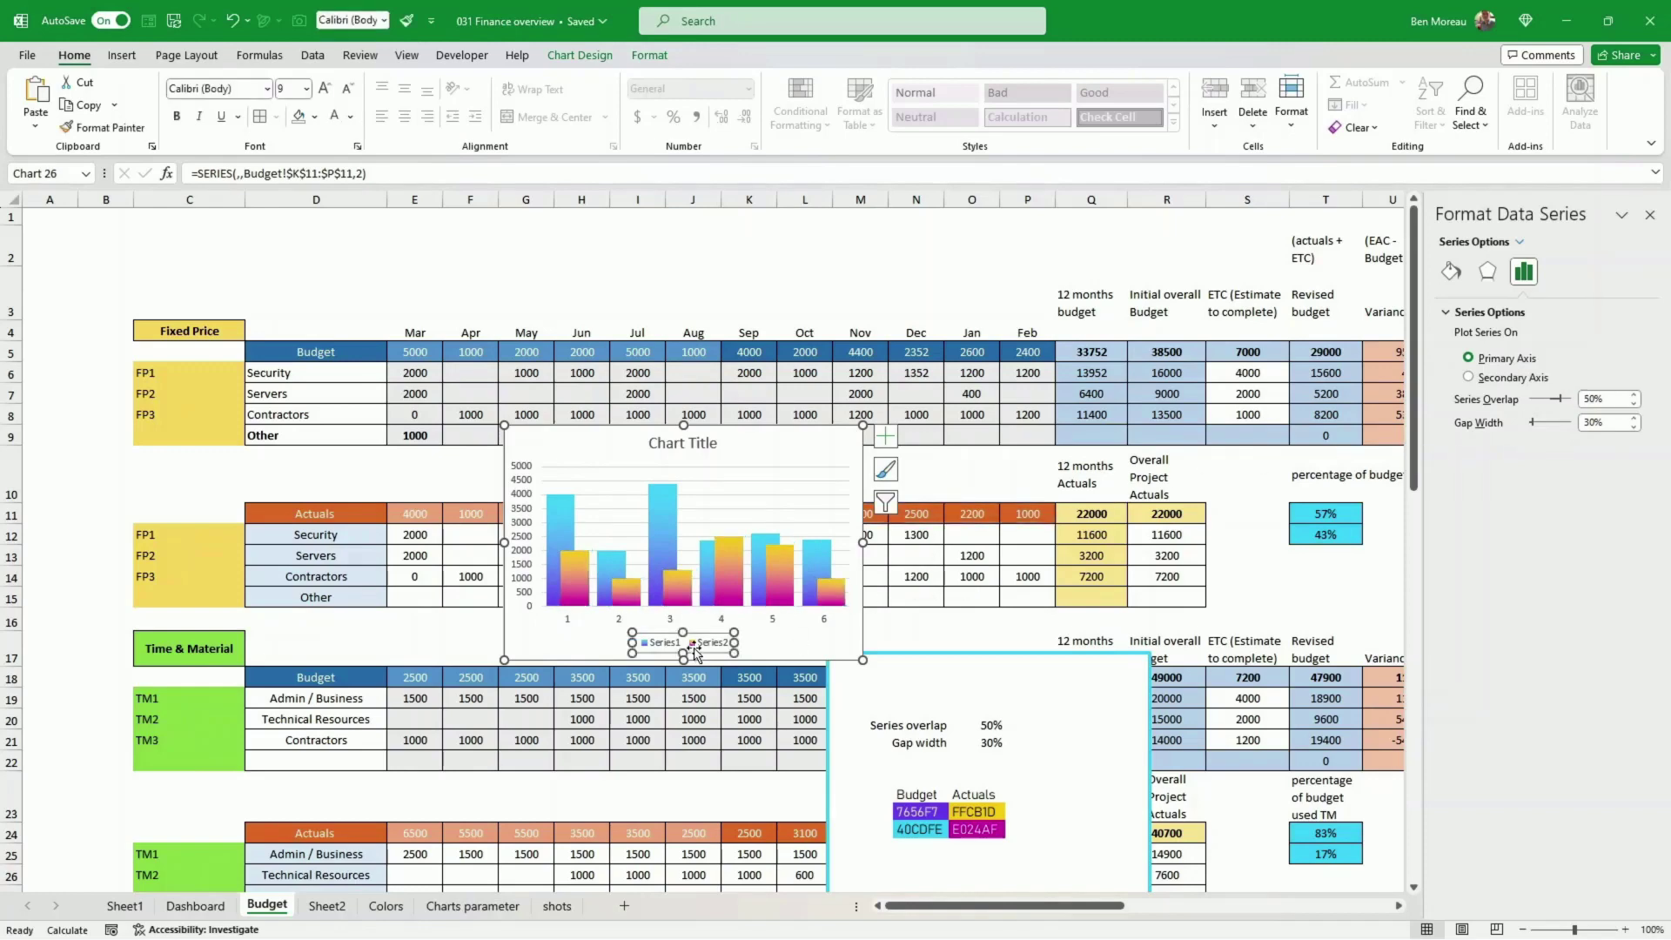
{"action": "key", "text": "Delete"}
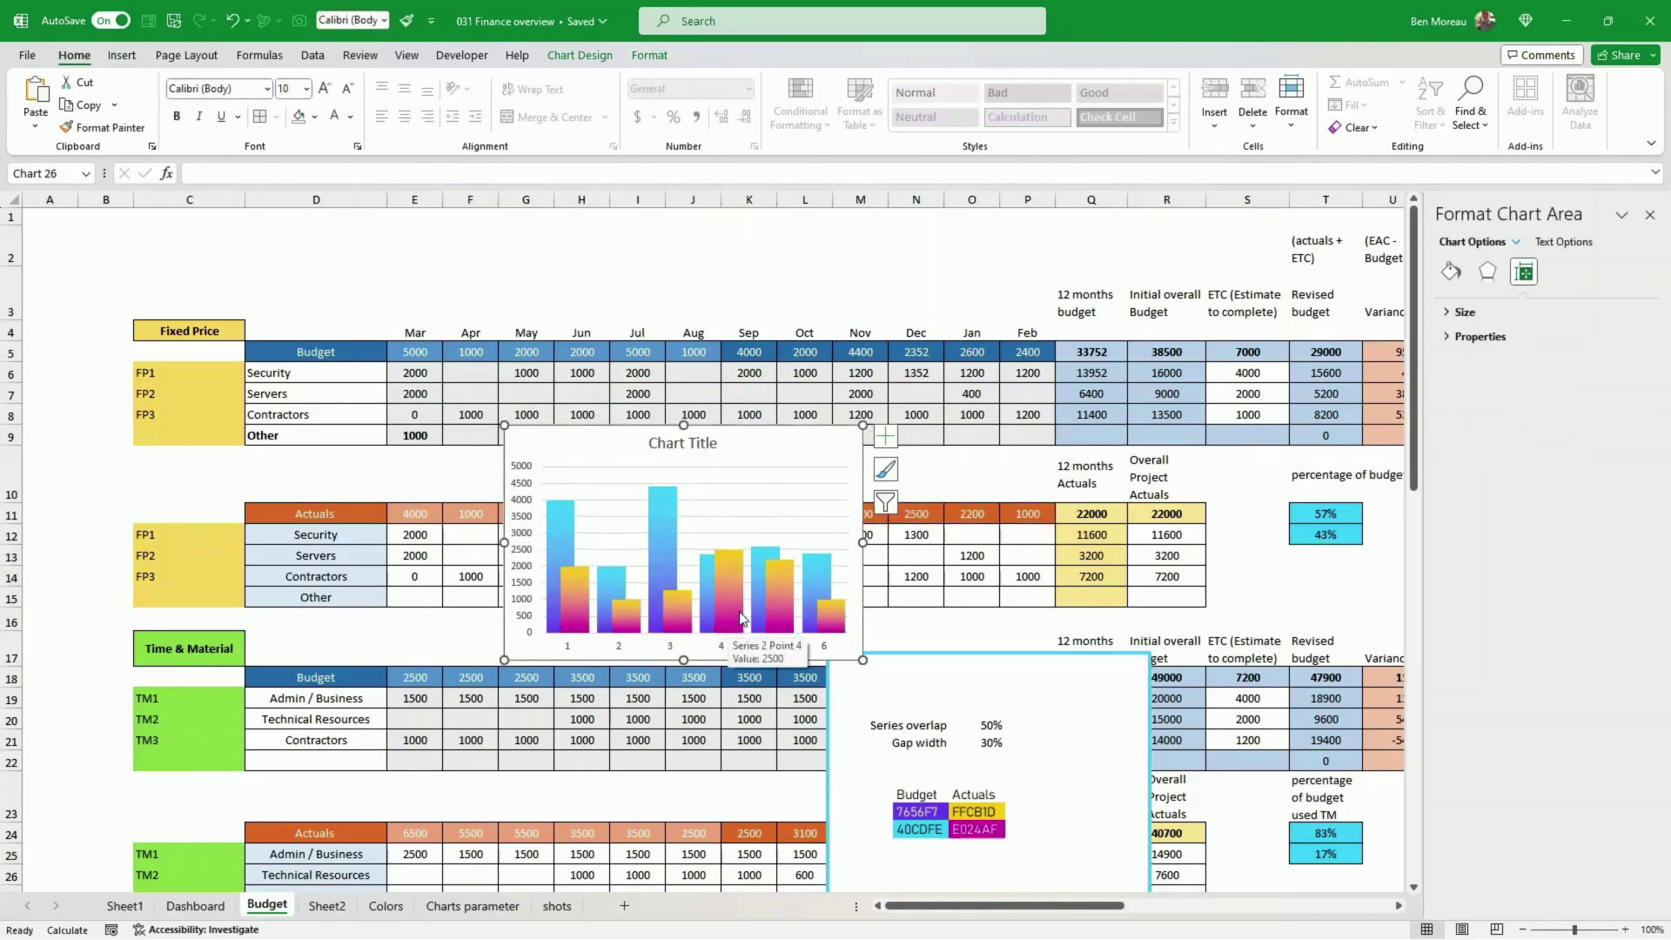
{"action": "left_click", "coordinate": [699, 445]}
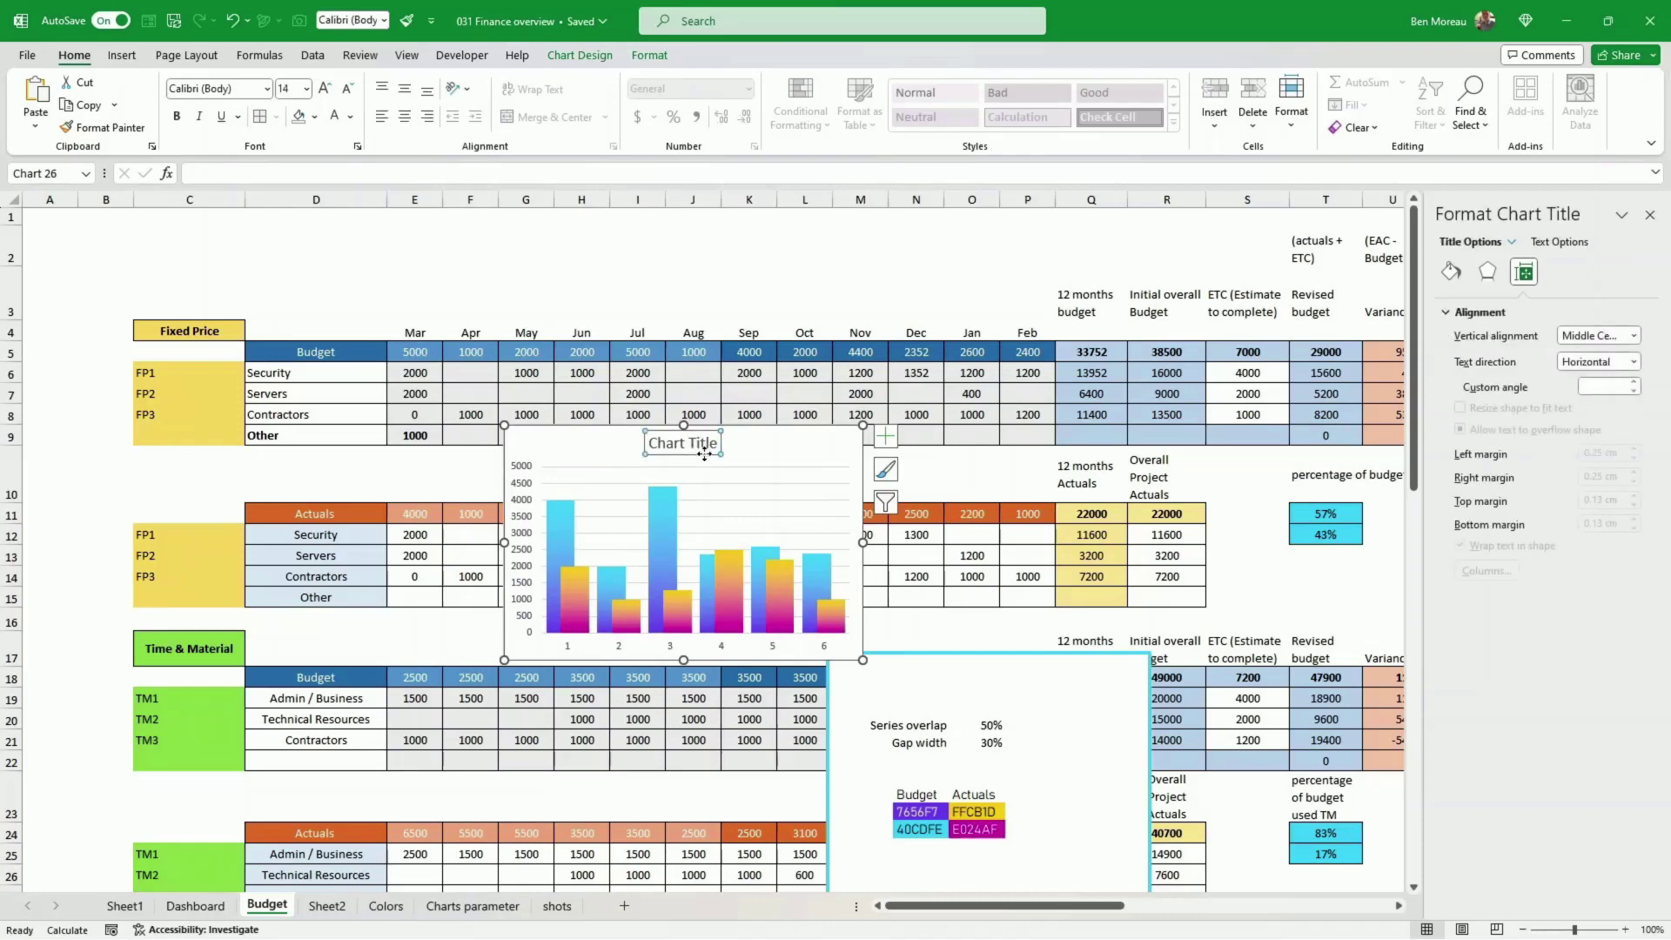
{"action": "key", "text": "Delete"}
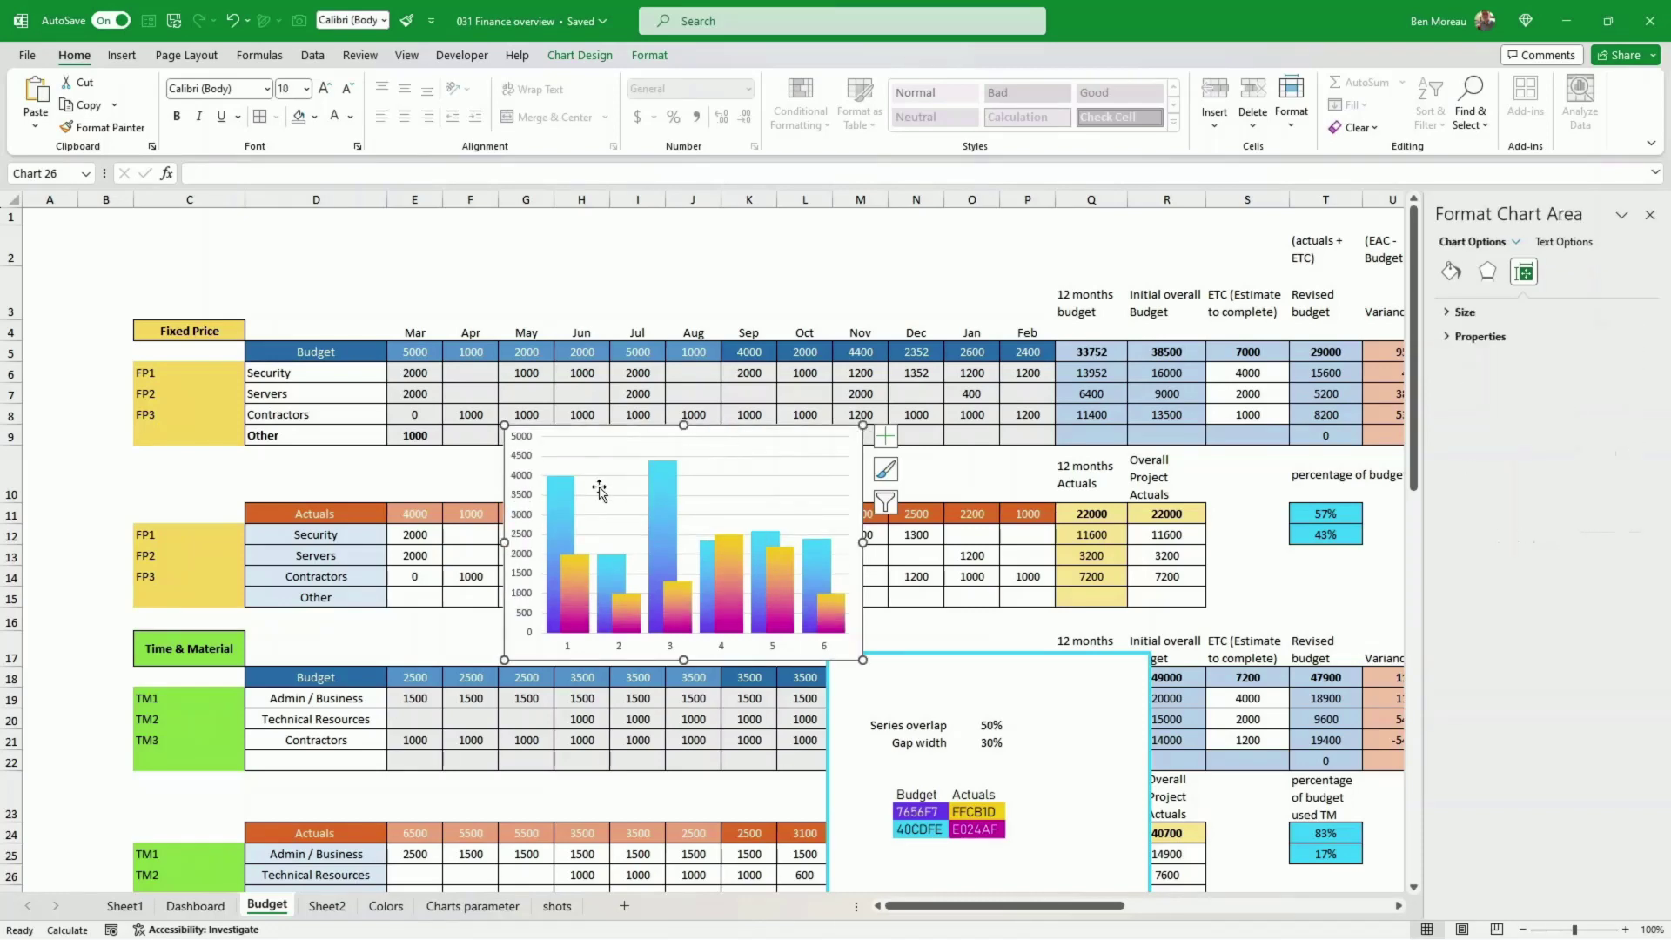
{"action": "left_click", "coordinate": [527, 522]}
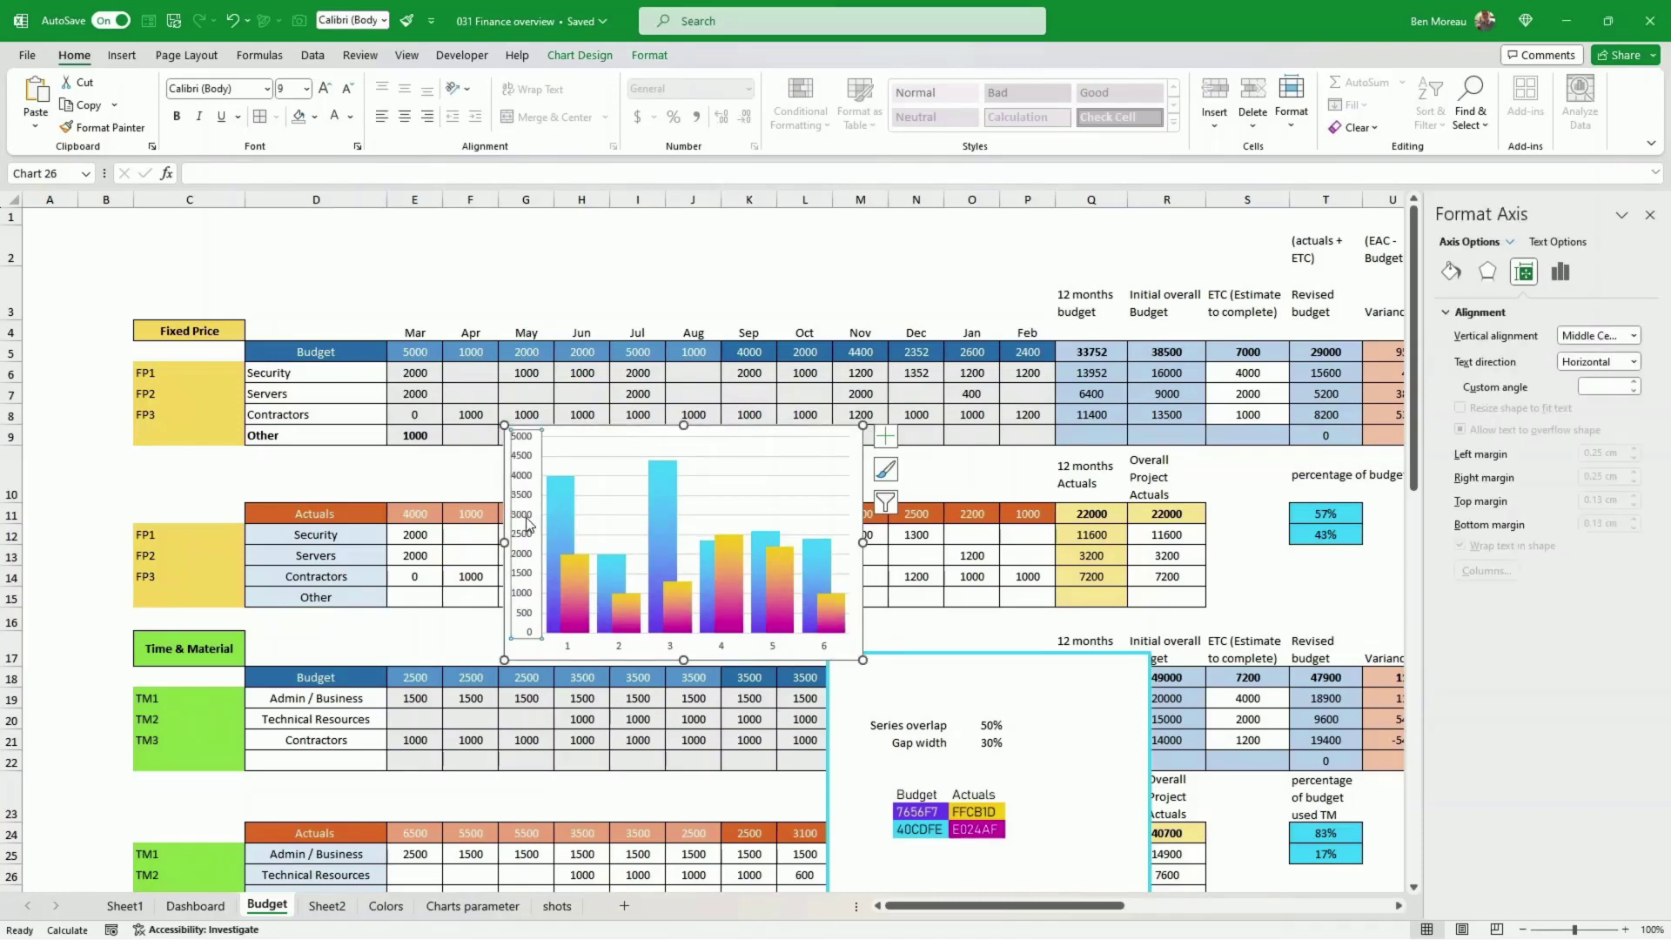
{"action": "key", "text": "Delete"}
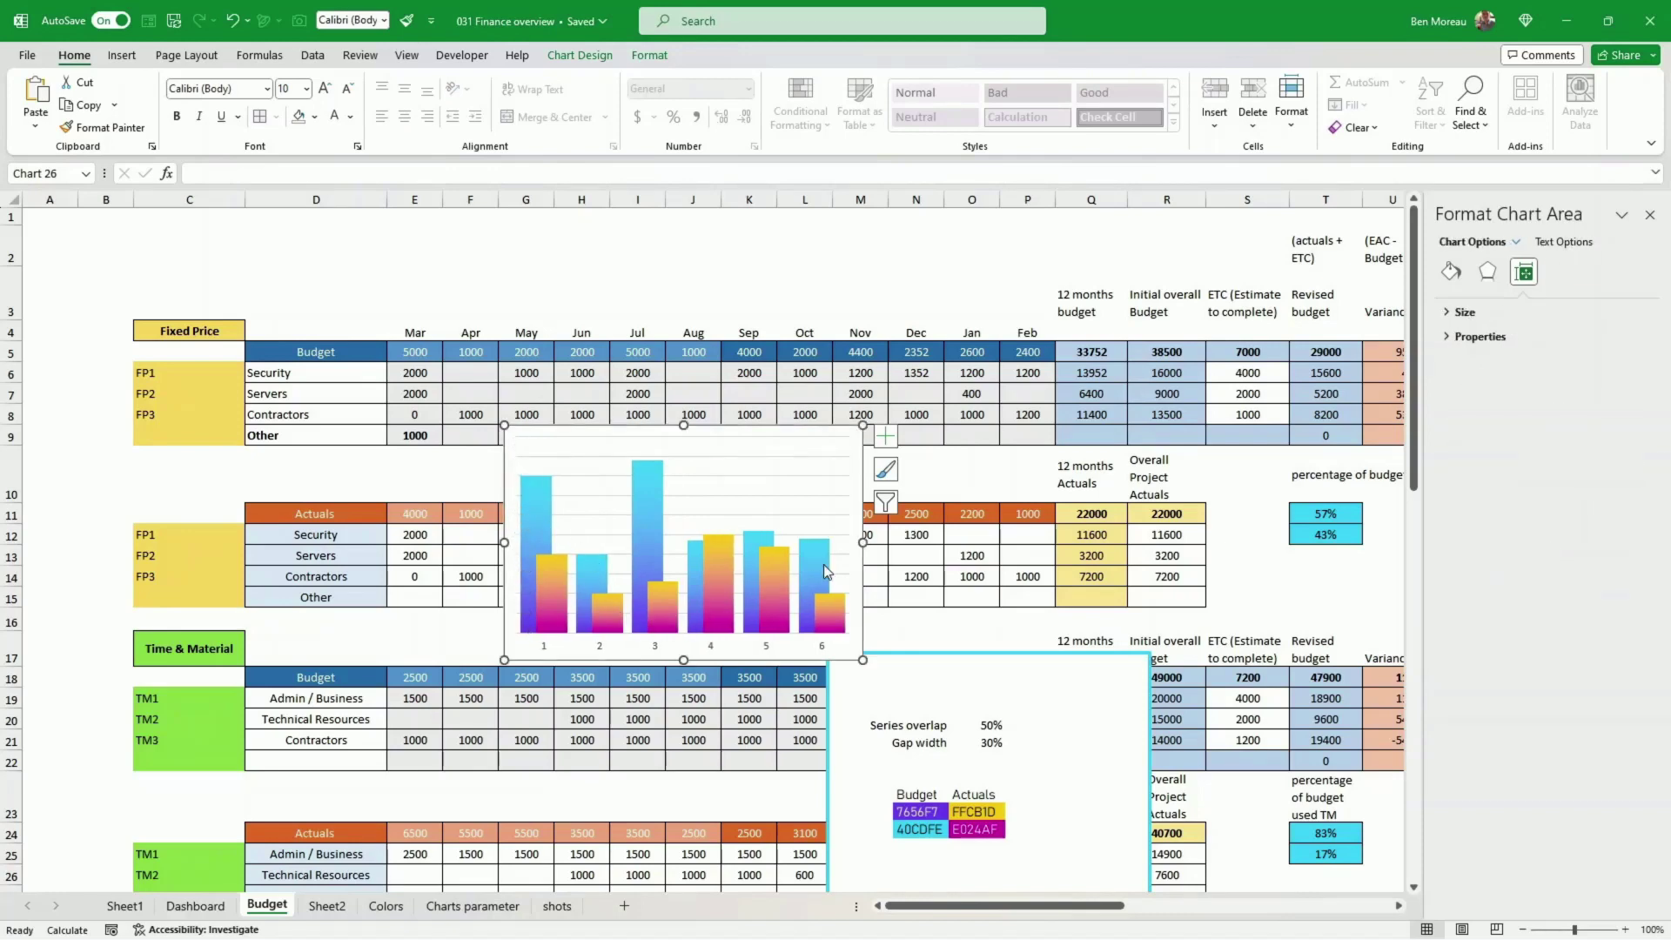
- Paste the budget versus actuals chart onto Sheet2, shrink it to about 7.4 by 4.2 cm, and place it above the project variance chart
{"action": "left_click", "coordinate": [831, 351]}
{"action": "left_click", "coordinate": [328, 906]}
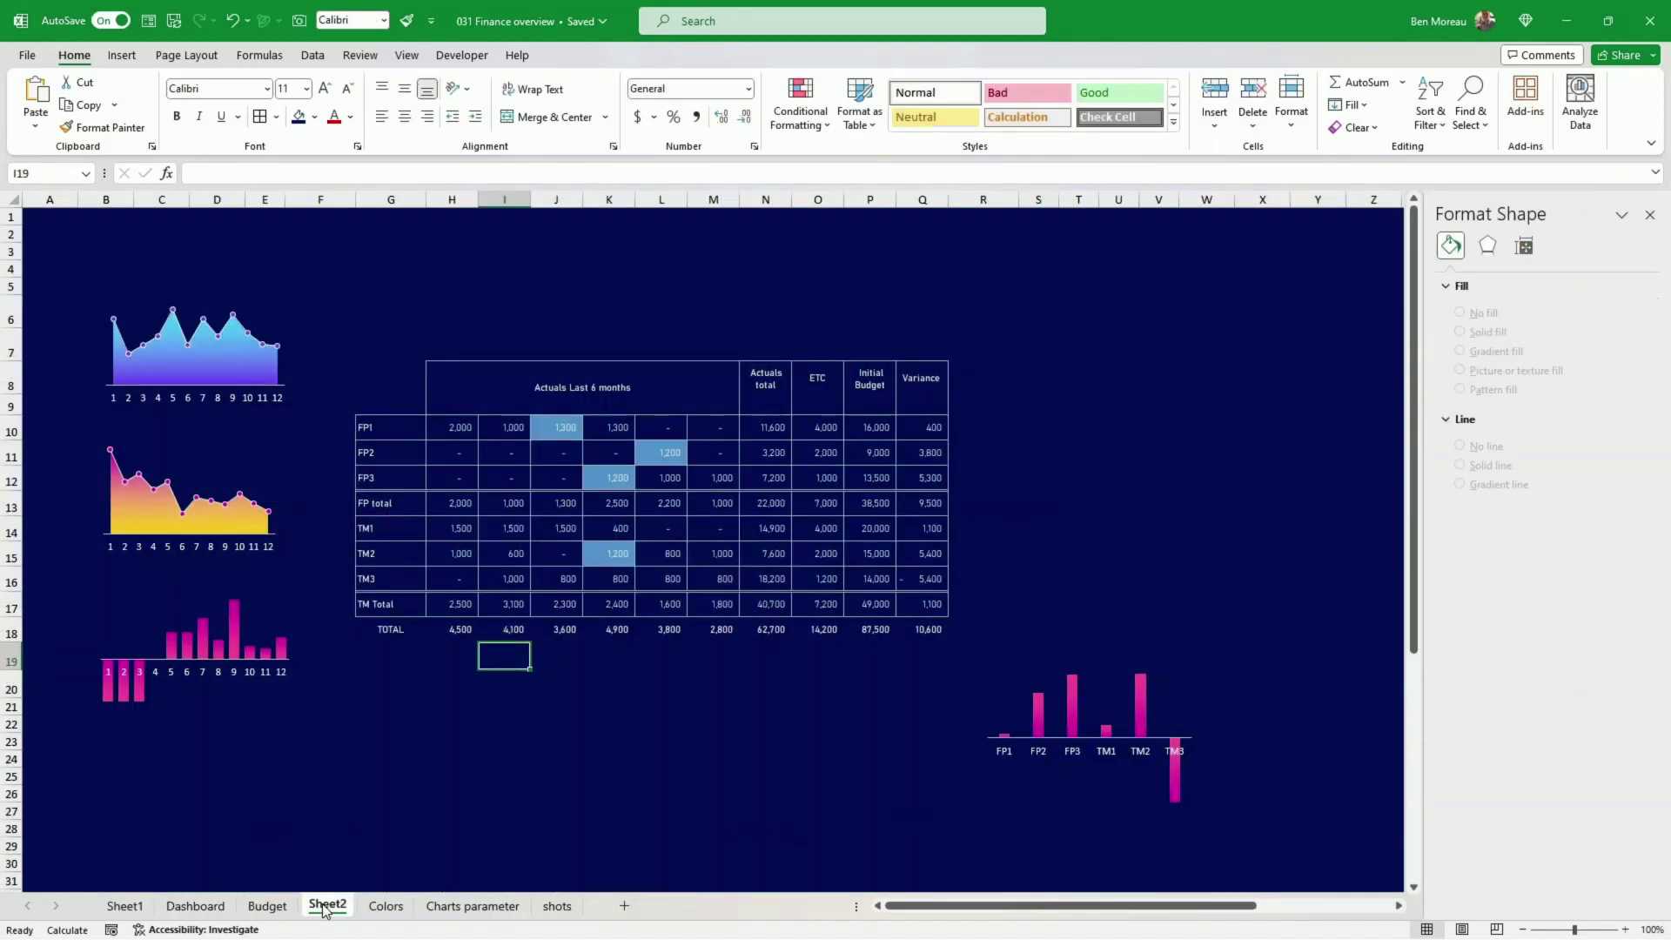
{"action": "key", "text": "ctrl+v"}
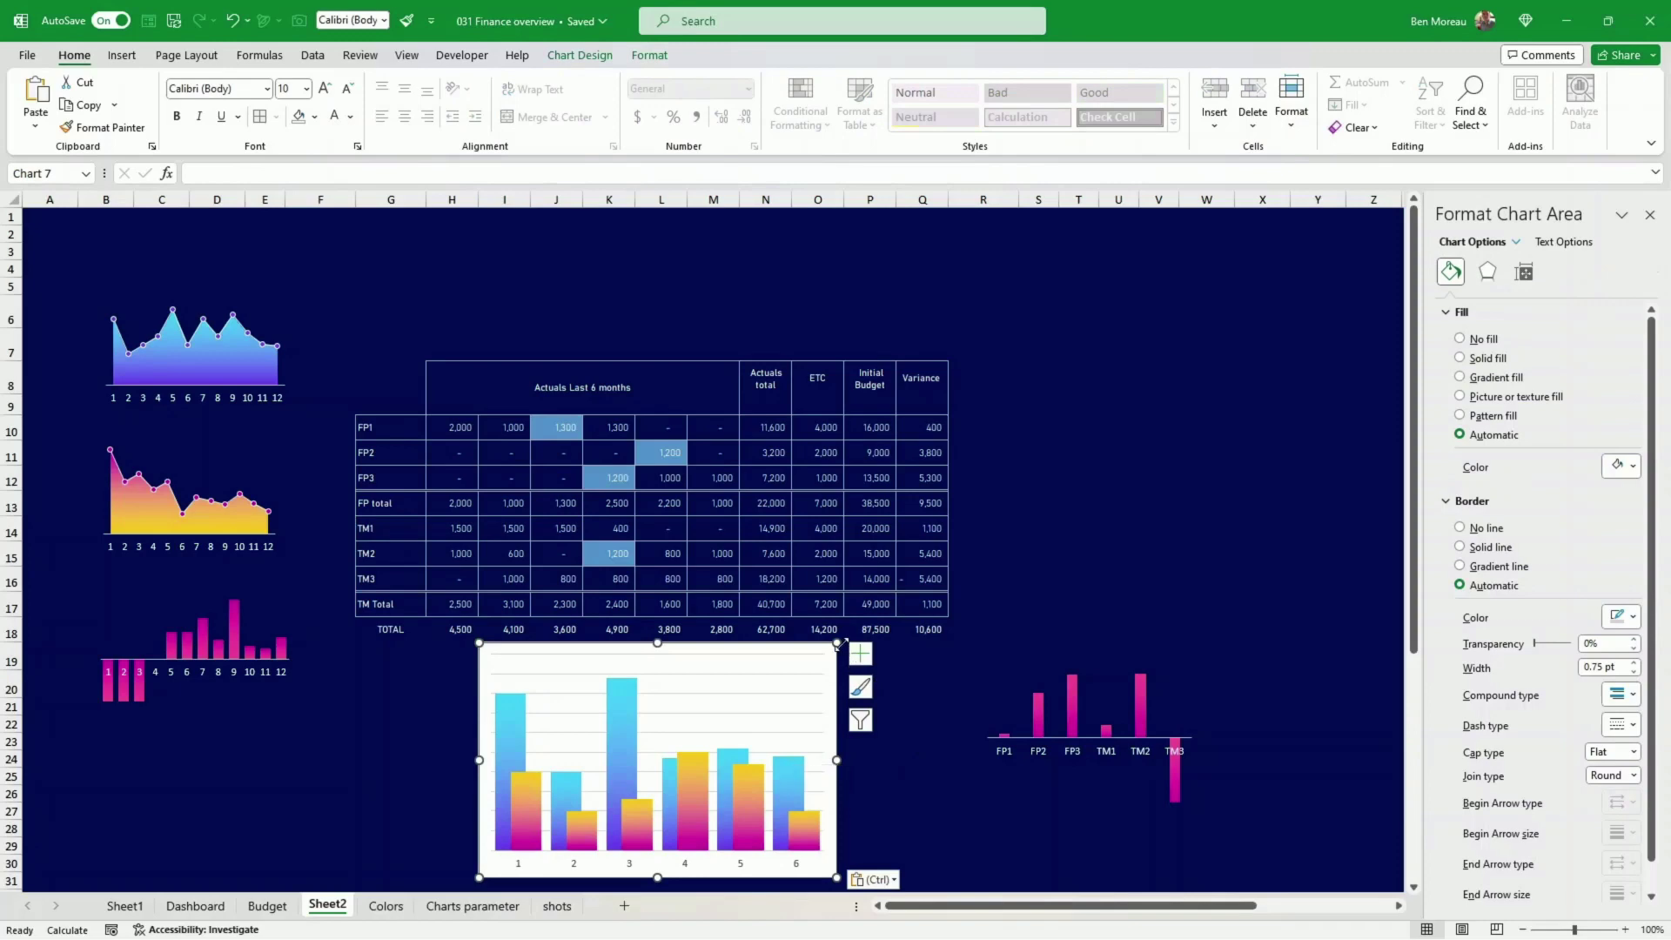
{"action": "left_click_drag", "start_coordinate": [838, 644], "coordinate": [1231, 499]}
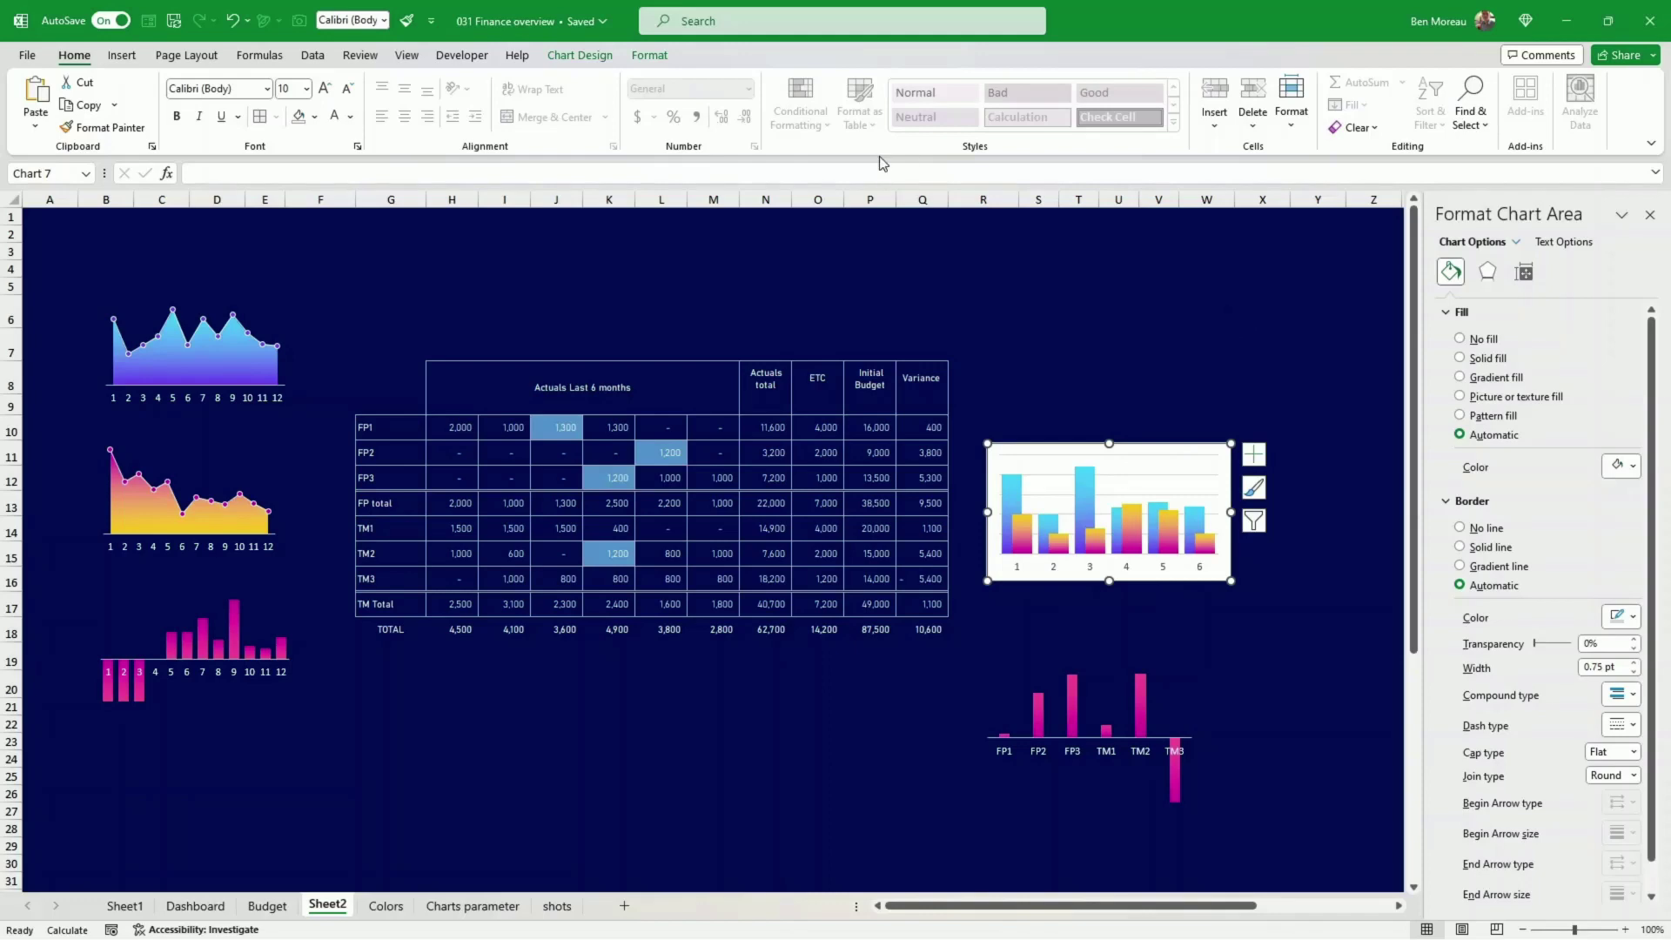
- Set the pasted chart's area to no fill and delete its horizontal gridlines
{"action": "left_click", "coordinate": [651, 56]}
{"action": "left_click", "coordinate": [687, 82]}
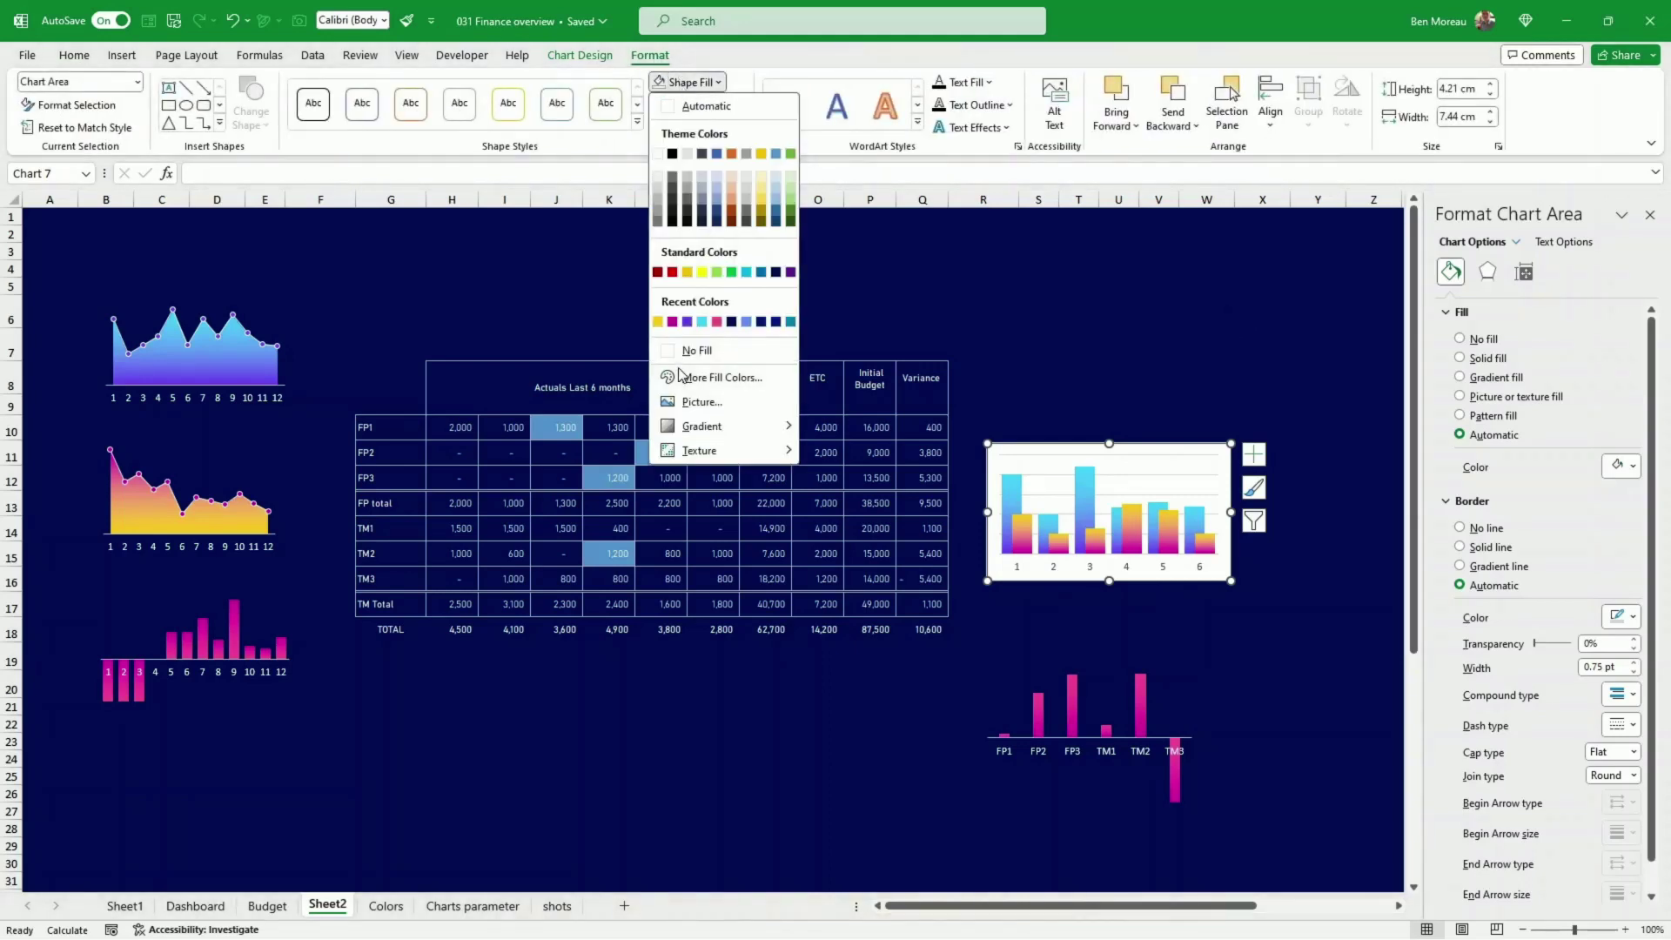
{"action": "left_click", "coordinate": [694, 350]}
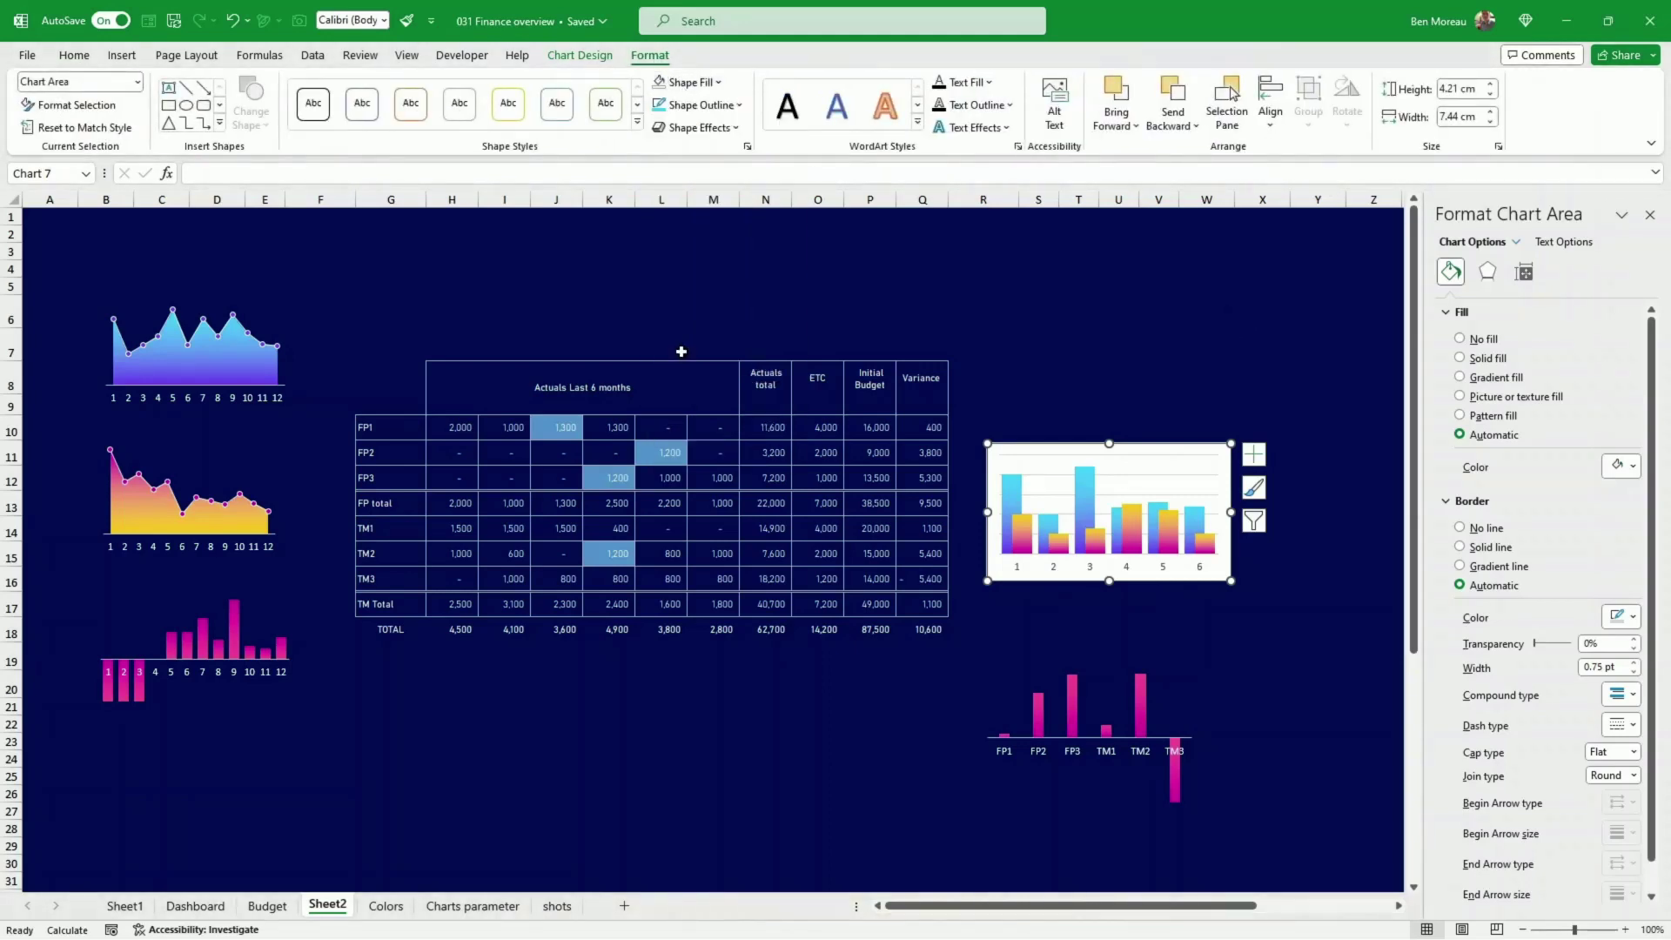
{"action": "left_click", "coordinate": [1037, 472]}
{"action": "key", "text": "Delete"}
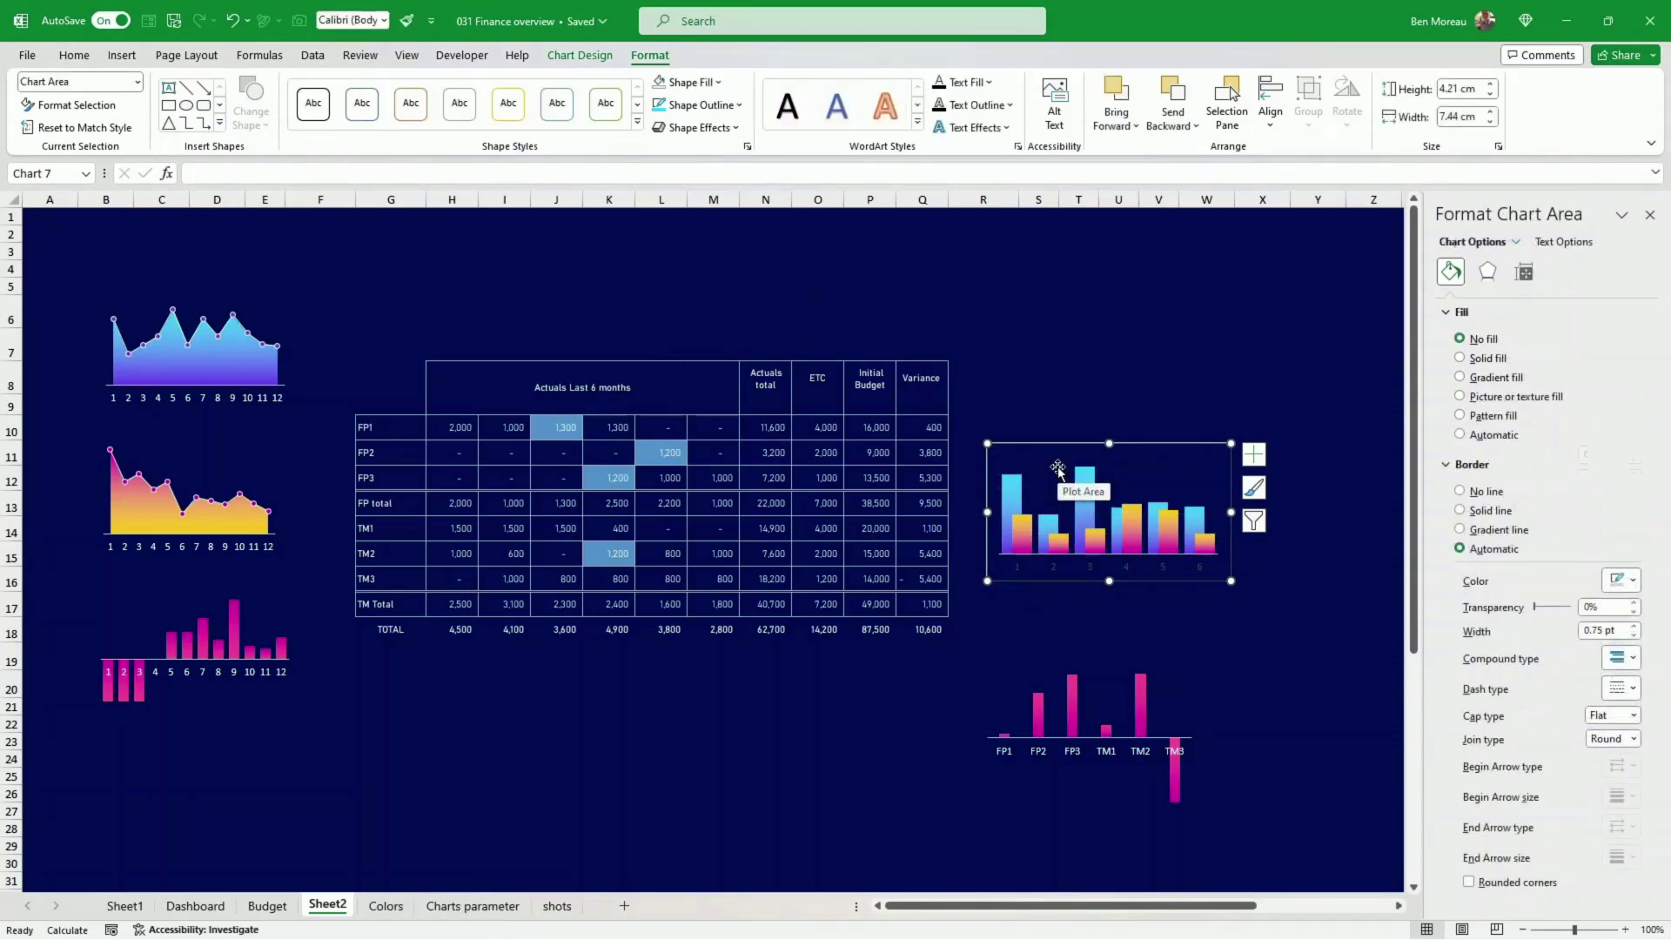
- Change the horizontal axis labels of the pasted budget versus actuals chart to white text
{"action": "left_click", "coordinate": [1166, 567]}
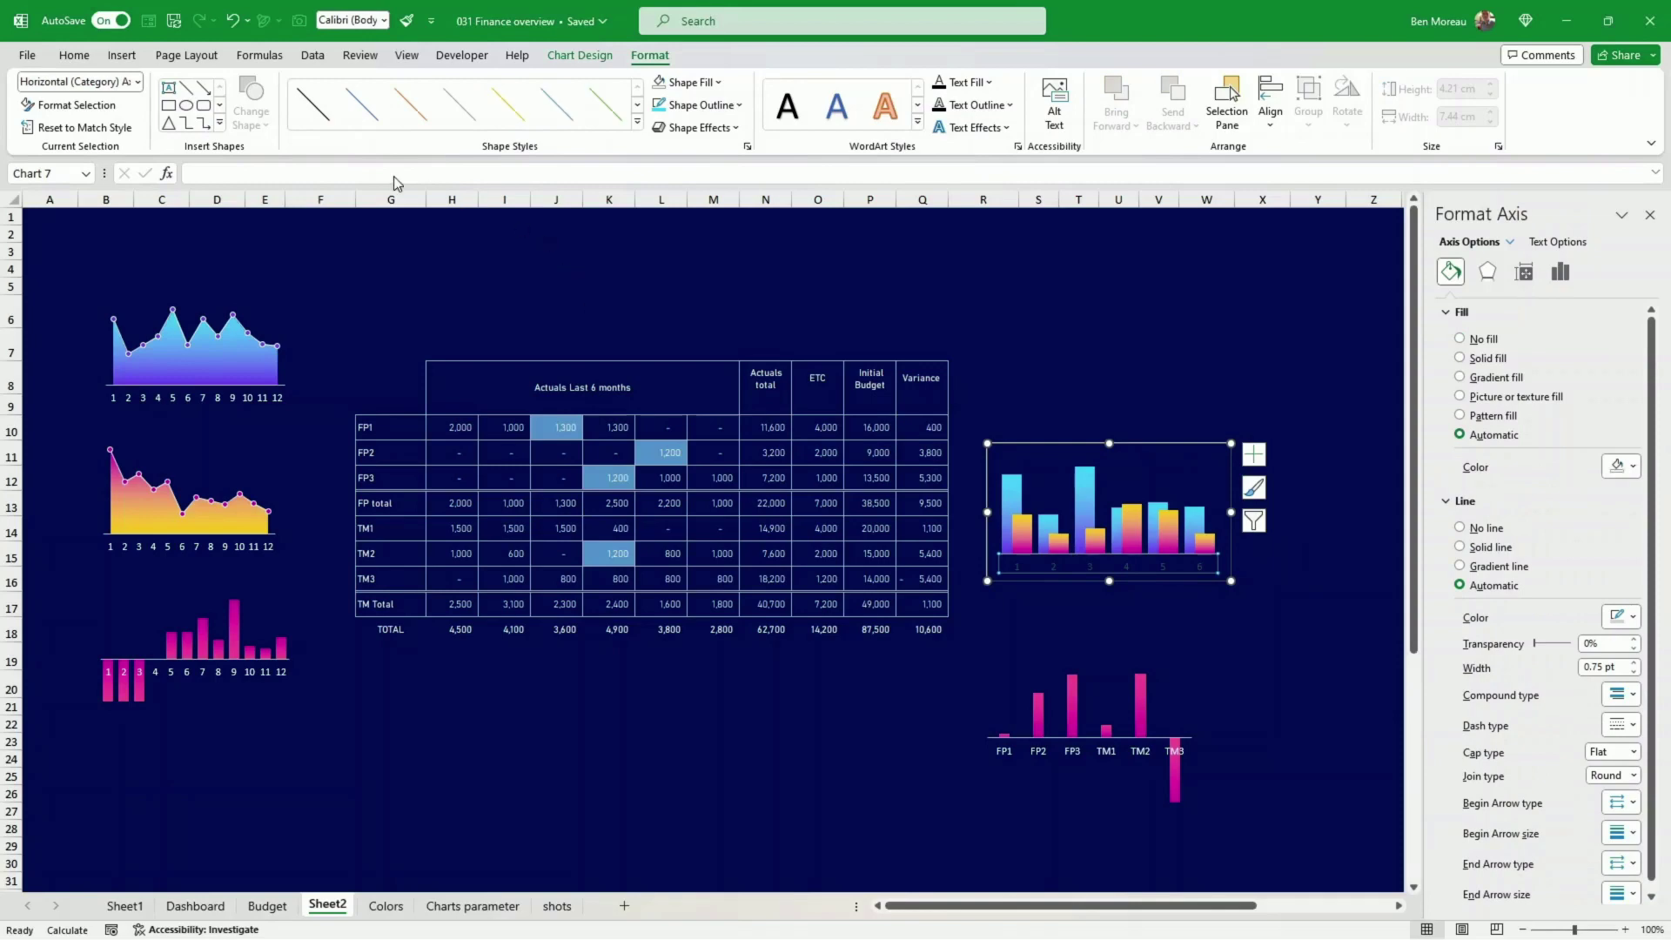
{"action": "left_click", "coordinate": [75, 56]}
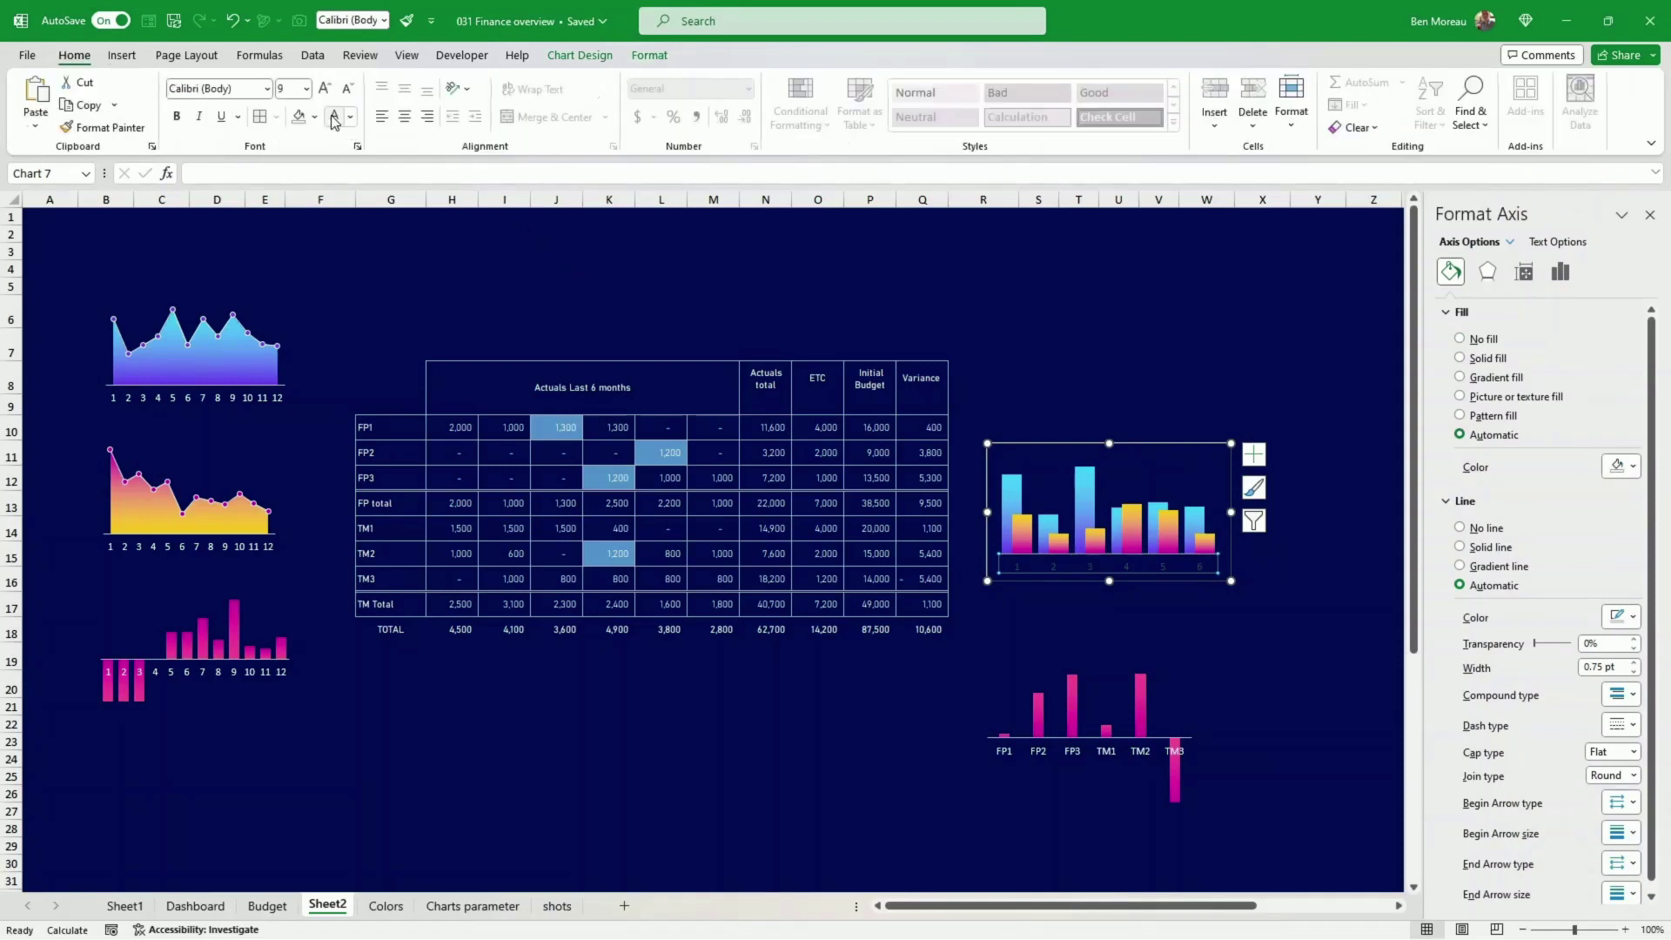
{"action": "left_click", "coordinate": [334, 116]}
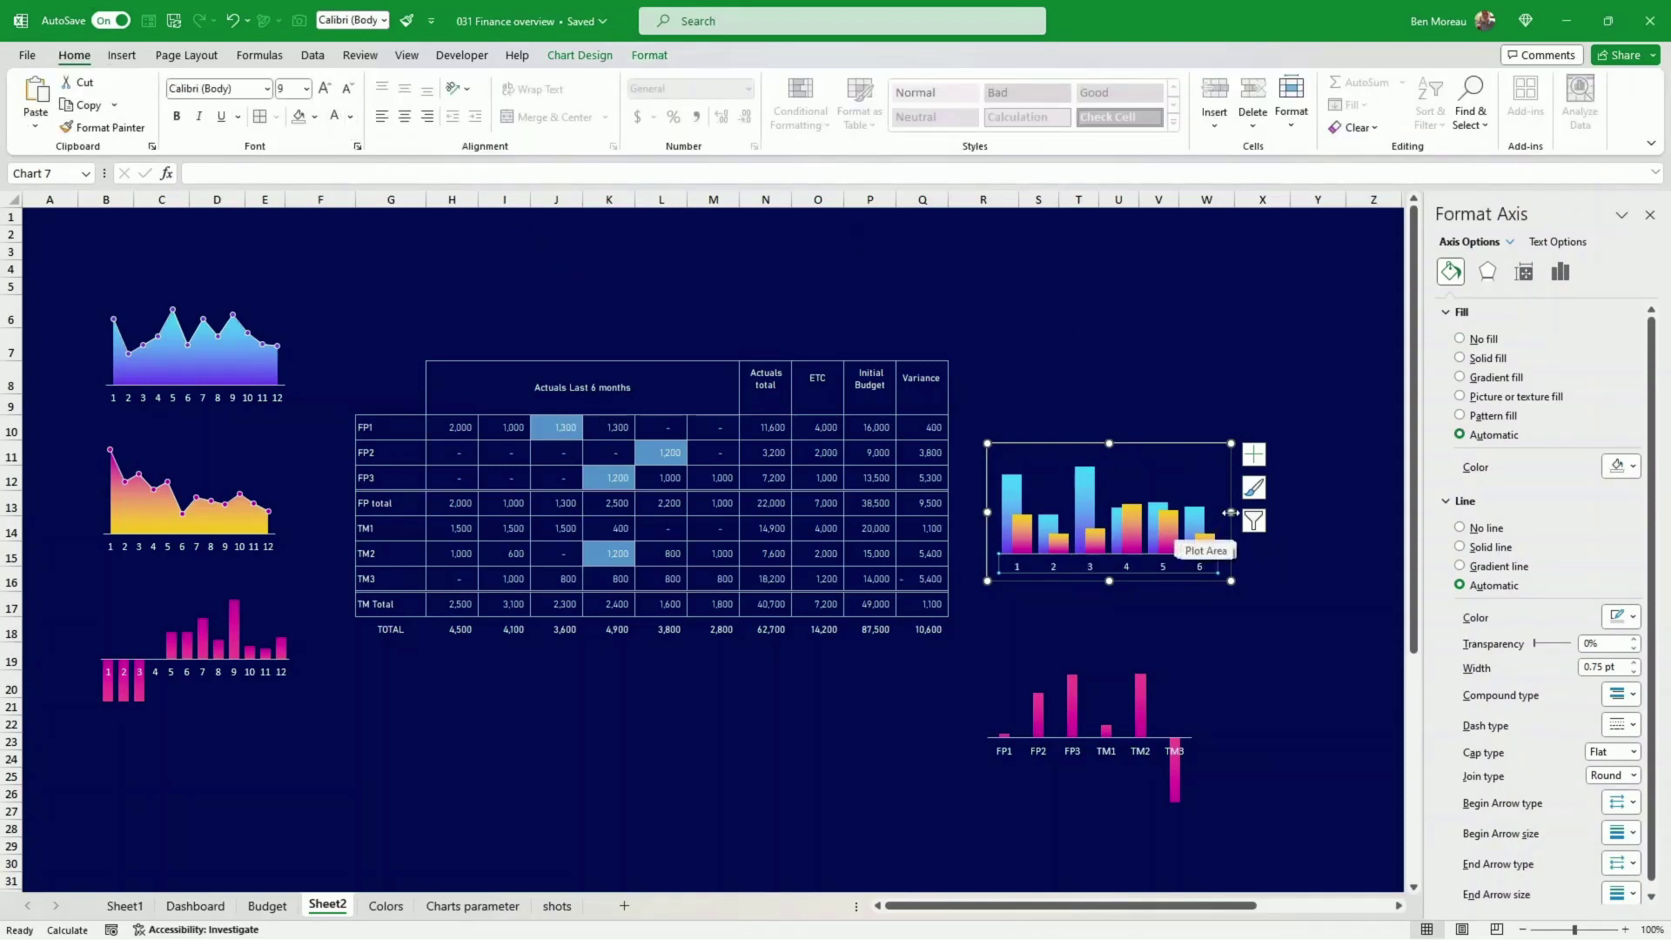
- Narrow the budget versus actuals chart to about 5.85 cm wide and move it up beside the table's header rows
{"action": "left_click_drag", "start_coordinate": [1231, 512], "coordinate": [1178, 514]}
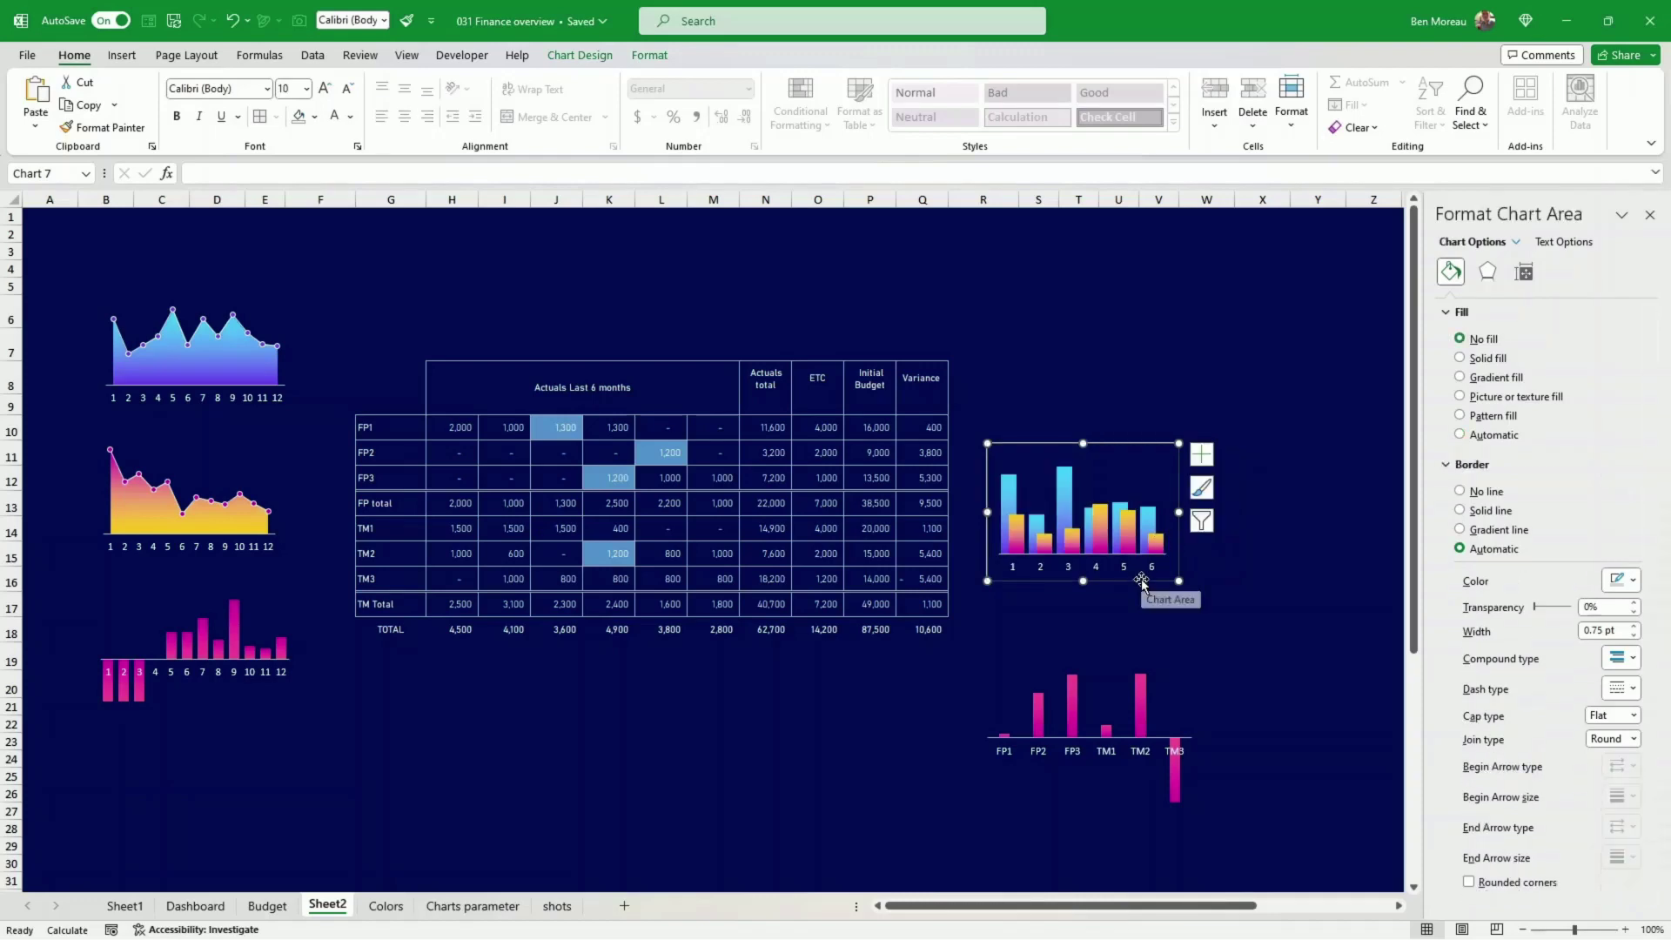
{"action": "left_click_drag", "start_coordinate": [1142, 576], "coordinate": [1160, 483]}
{"action": "left_click", "coordinate": [1153, 527]}
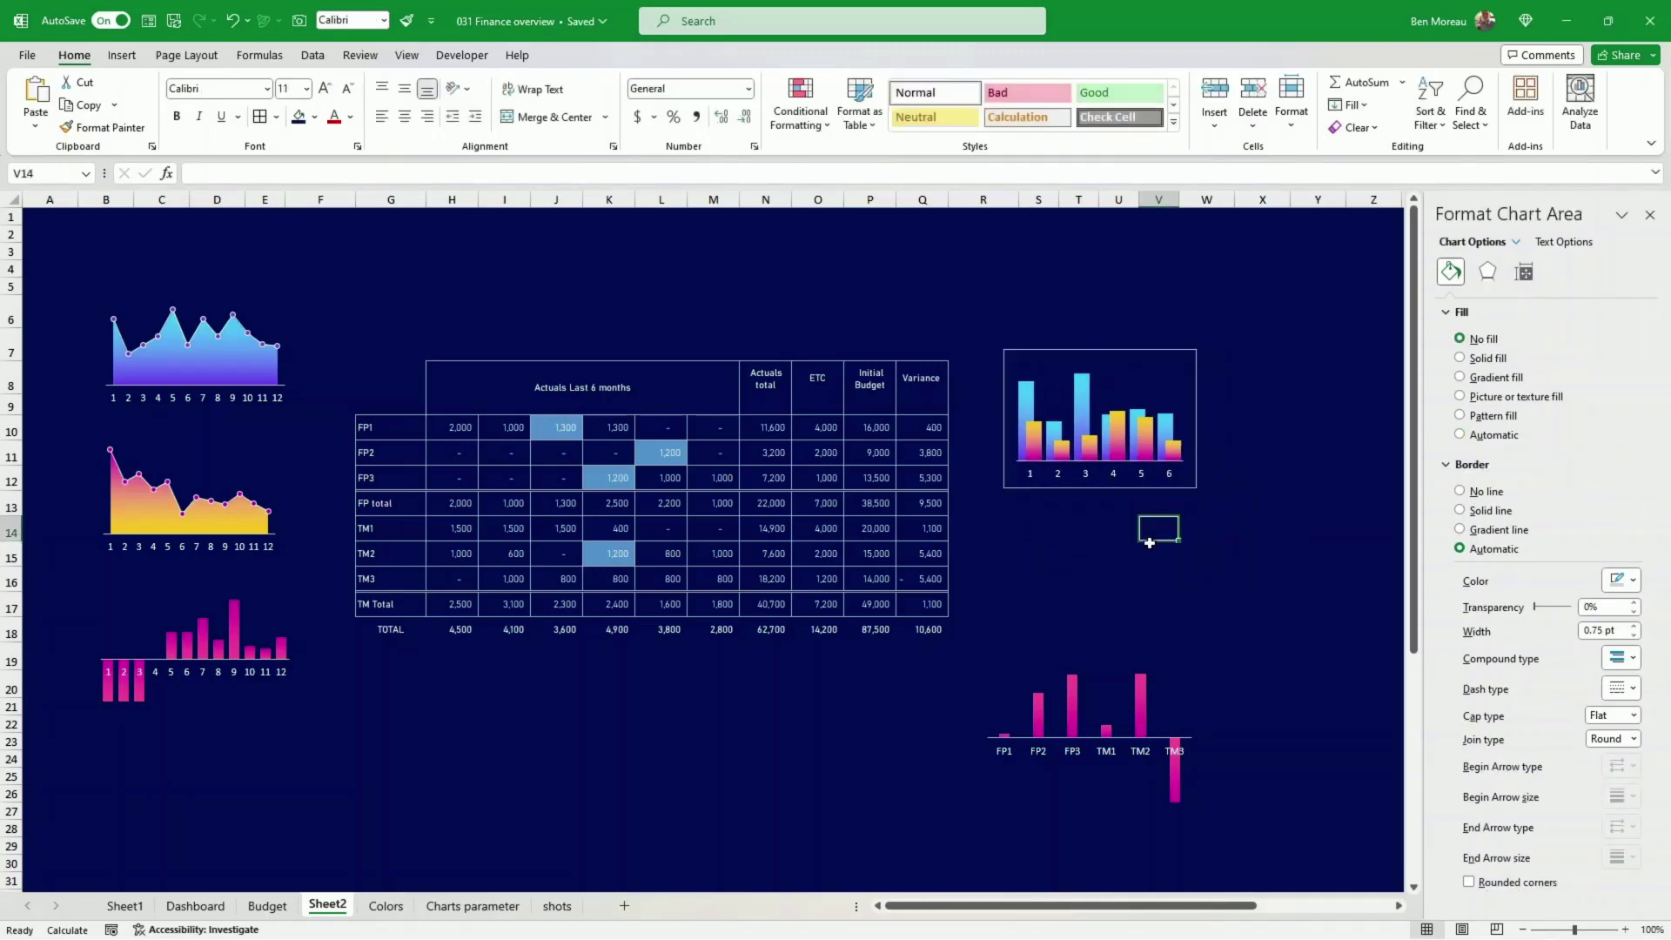
- Remove the outline around the budget versus actuals chart
{"action": "left_click", "coordinate": [1140, 486]}
{"action": "left_click", "coordinate": [657, 58]}
{"action": "left_click", "coordinate": [707, 106]}
{"action": "left_click", "coordinate": [707, 373]}
{"action": "left_click", "coordinate": [983, 280]}
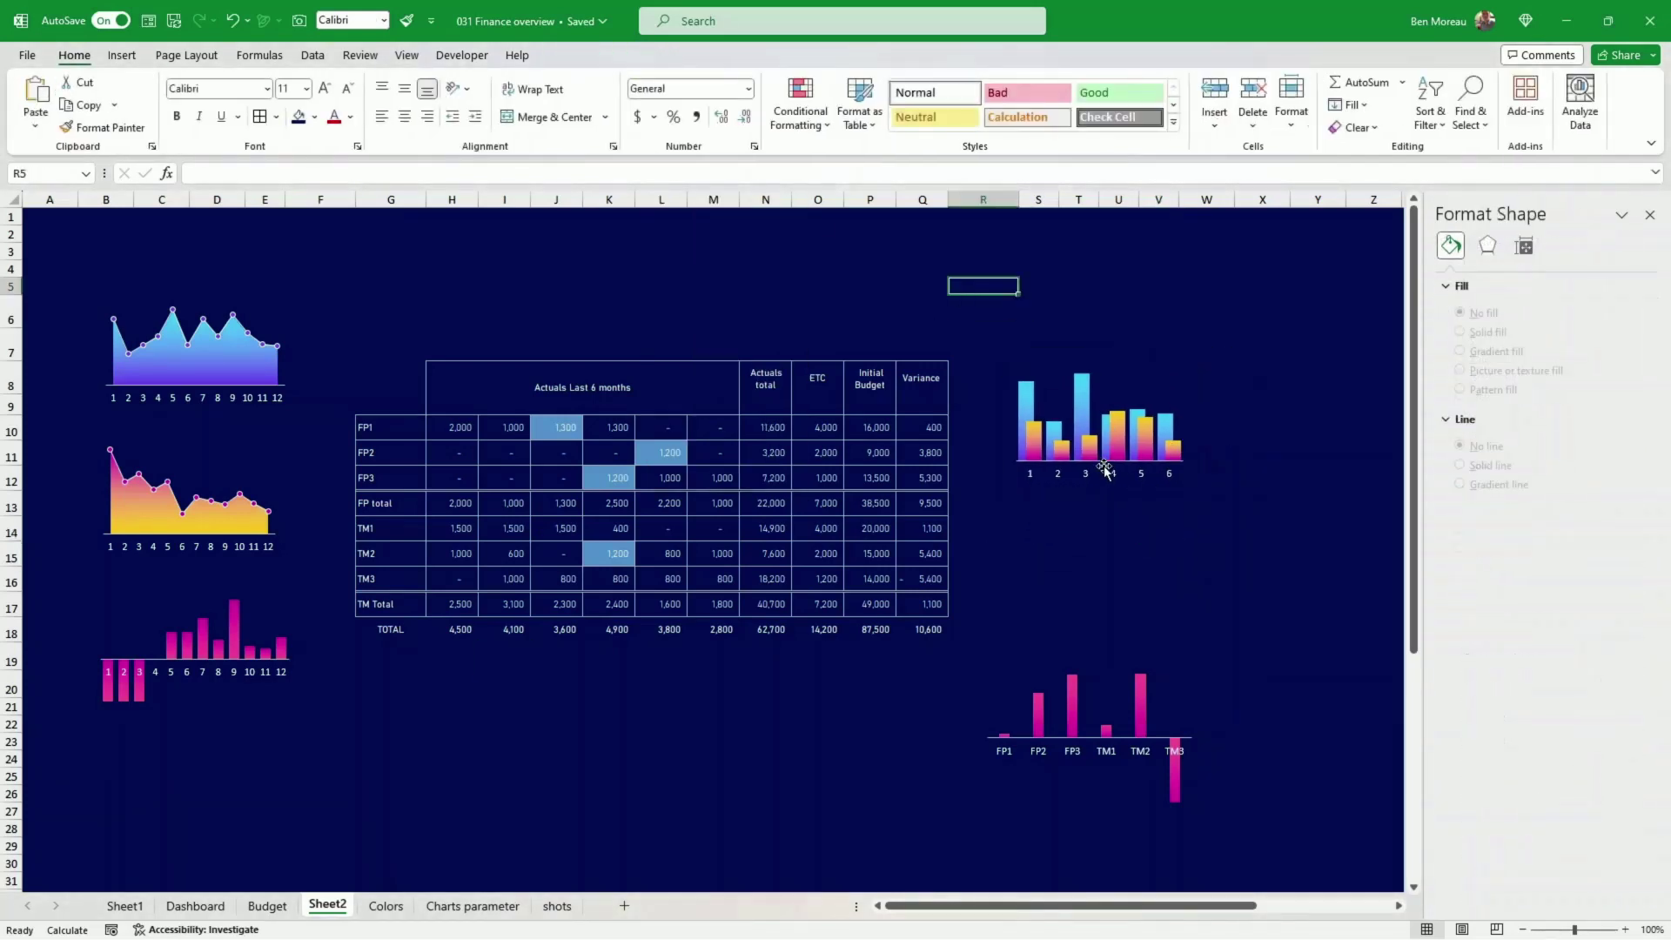
- Add a small text box above the budget versus actuals chart reading "Fixed Price"
{"action": "left_click", "coordinate": [1105, 481]}
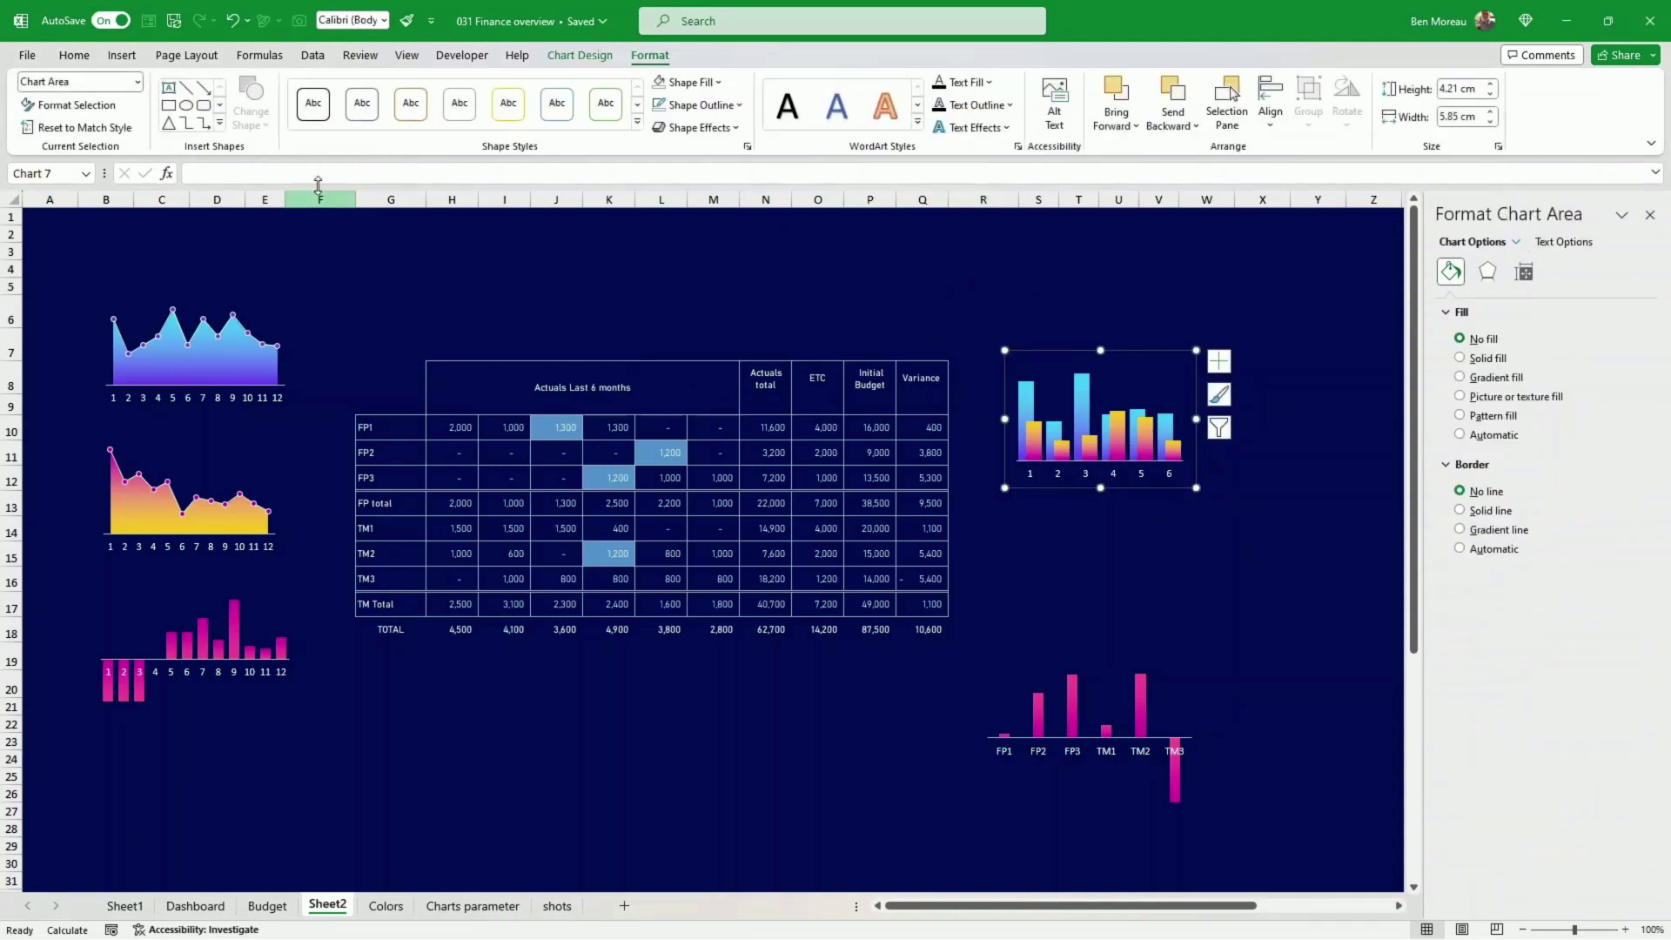
{"action": "left_click", "coordinate": [122, 55]}
{"action": "left_click", "coordinate": [1165, 107]}
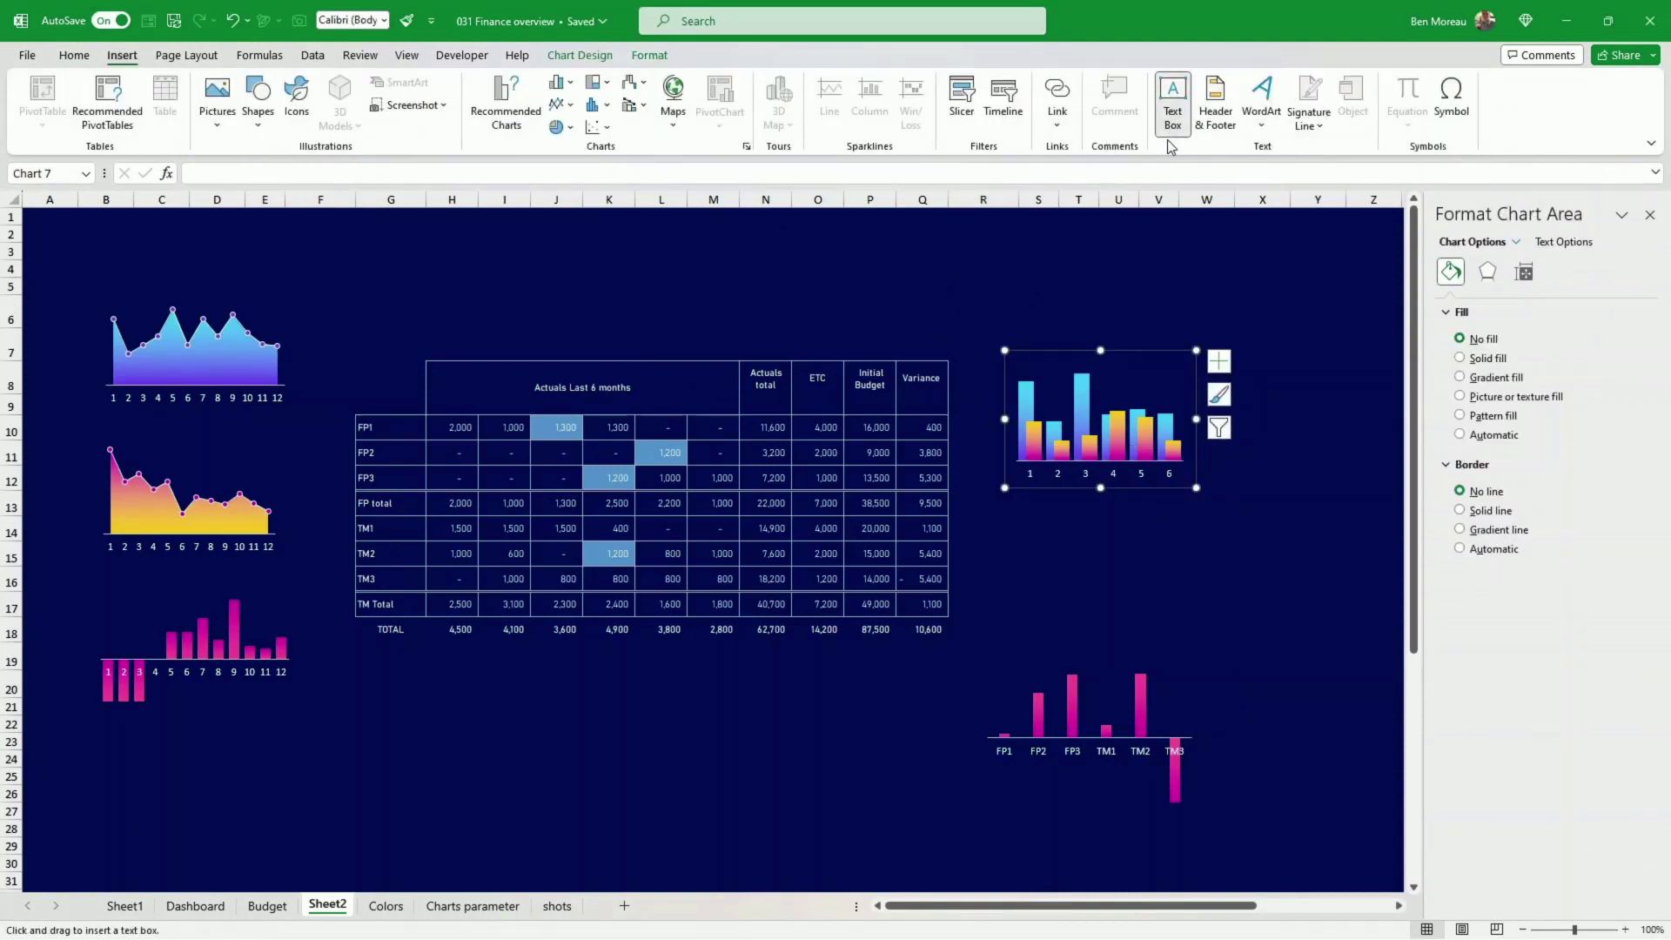
{"action": "mouse_move", "coordinate": [1069, 296]}
{"action": "left_mouse_down"}
{"action": "mouse_move", "coordinate": [1136, 319]}
{"action": "mouse_move", "coordinate": [1169, 310]}
{"action": "left_mouse_up"}
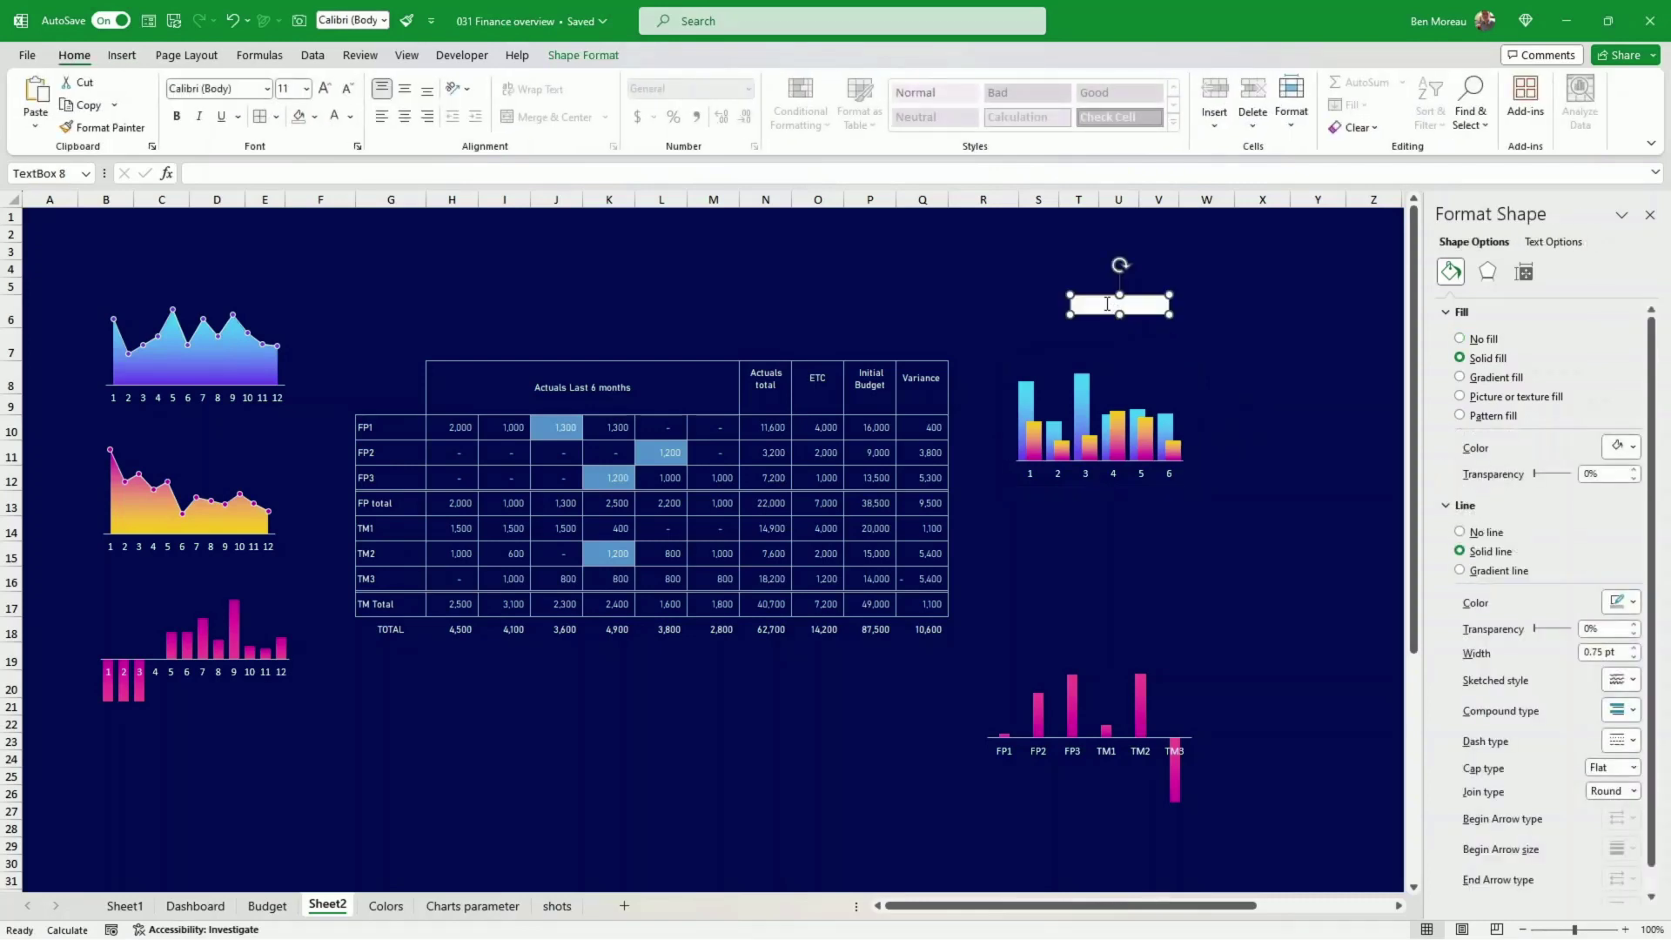
{"action": "left_click", "coordinate": [1119, 305]}
{"action": "type", "text": "Fixed Price"}
- Format the Fixed Price label with white bold text and no fill, and place it just beneath the chart
{"action": "left_click", "coordinate": [335, 121]}
{"action": "left_click", "coordinate": [314, 117]}
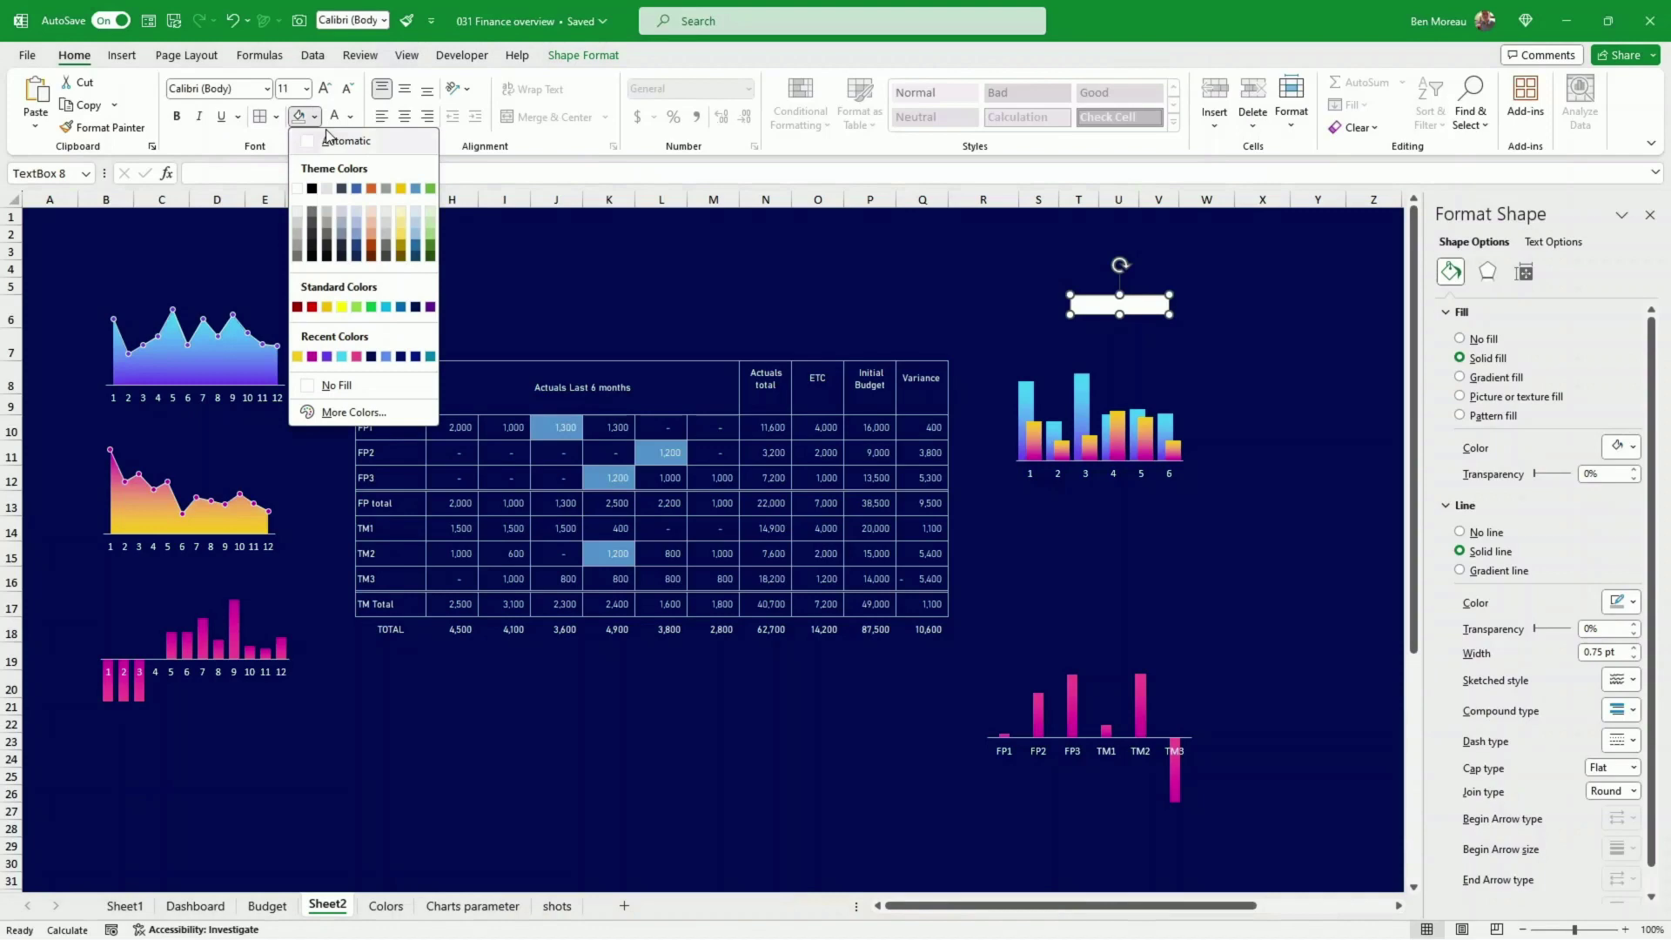
{"action": "left_click", "coordinate": [359, 384]}
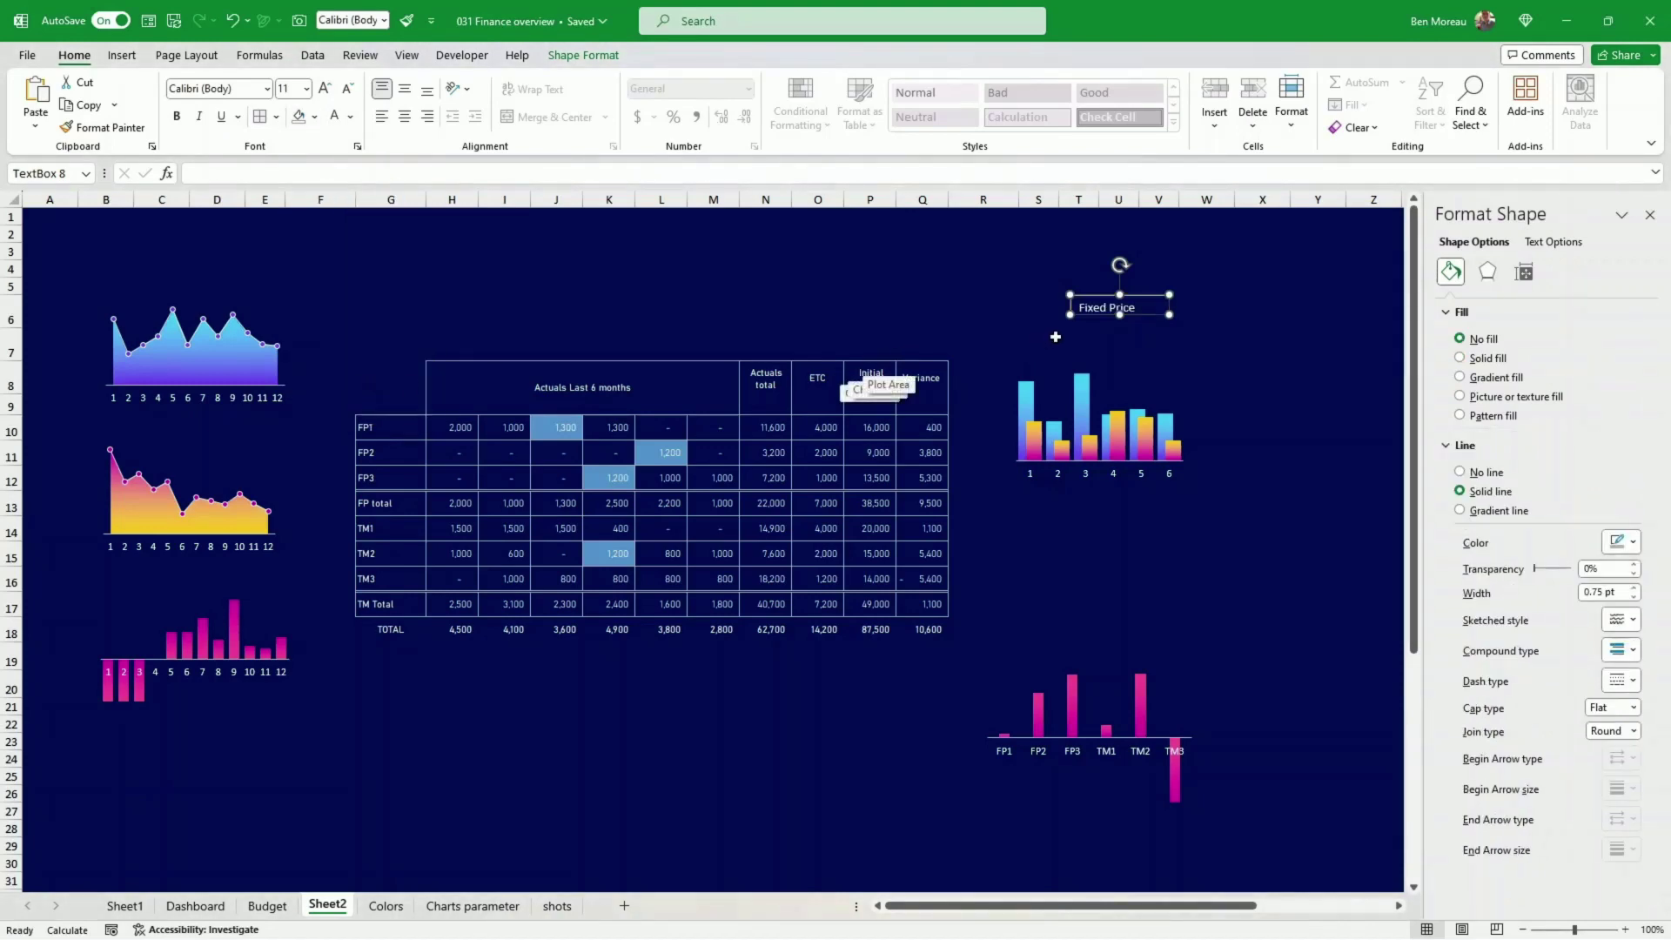
{"action": "key", "text": "ctrl+b"}
{"action": "left_click_drag", "start_coordinate": [1135, 312], "coordinate": [1119, 497]}
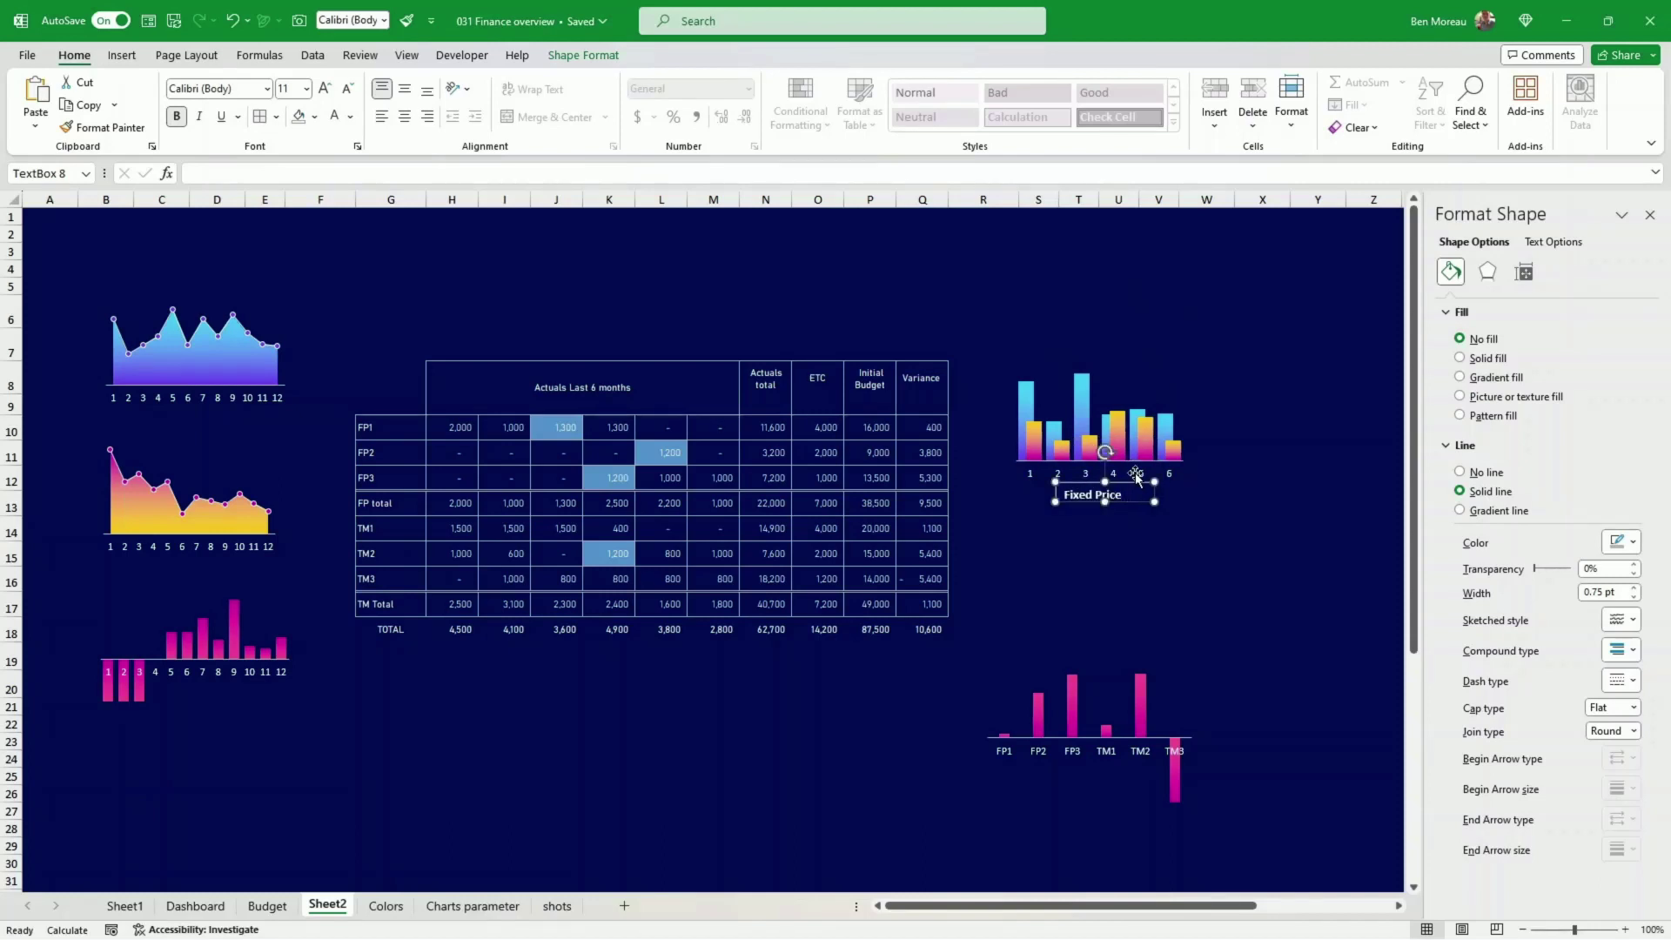
- Delete the budget versus actuals chart's horizontal axis and remove the outline of the Fixed Price label
{"action": "left_click", "coordinate": [1141, 474]}
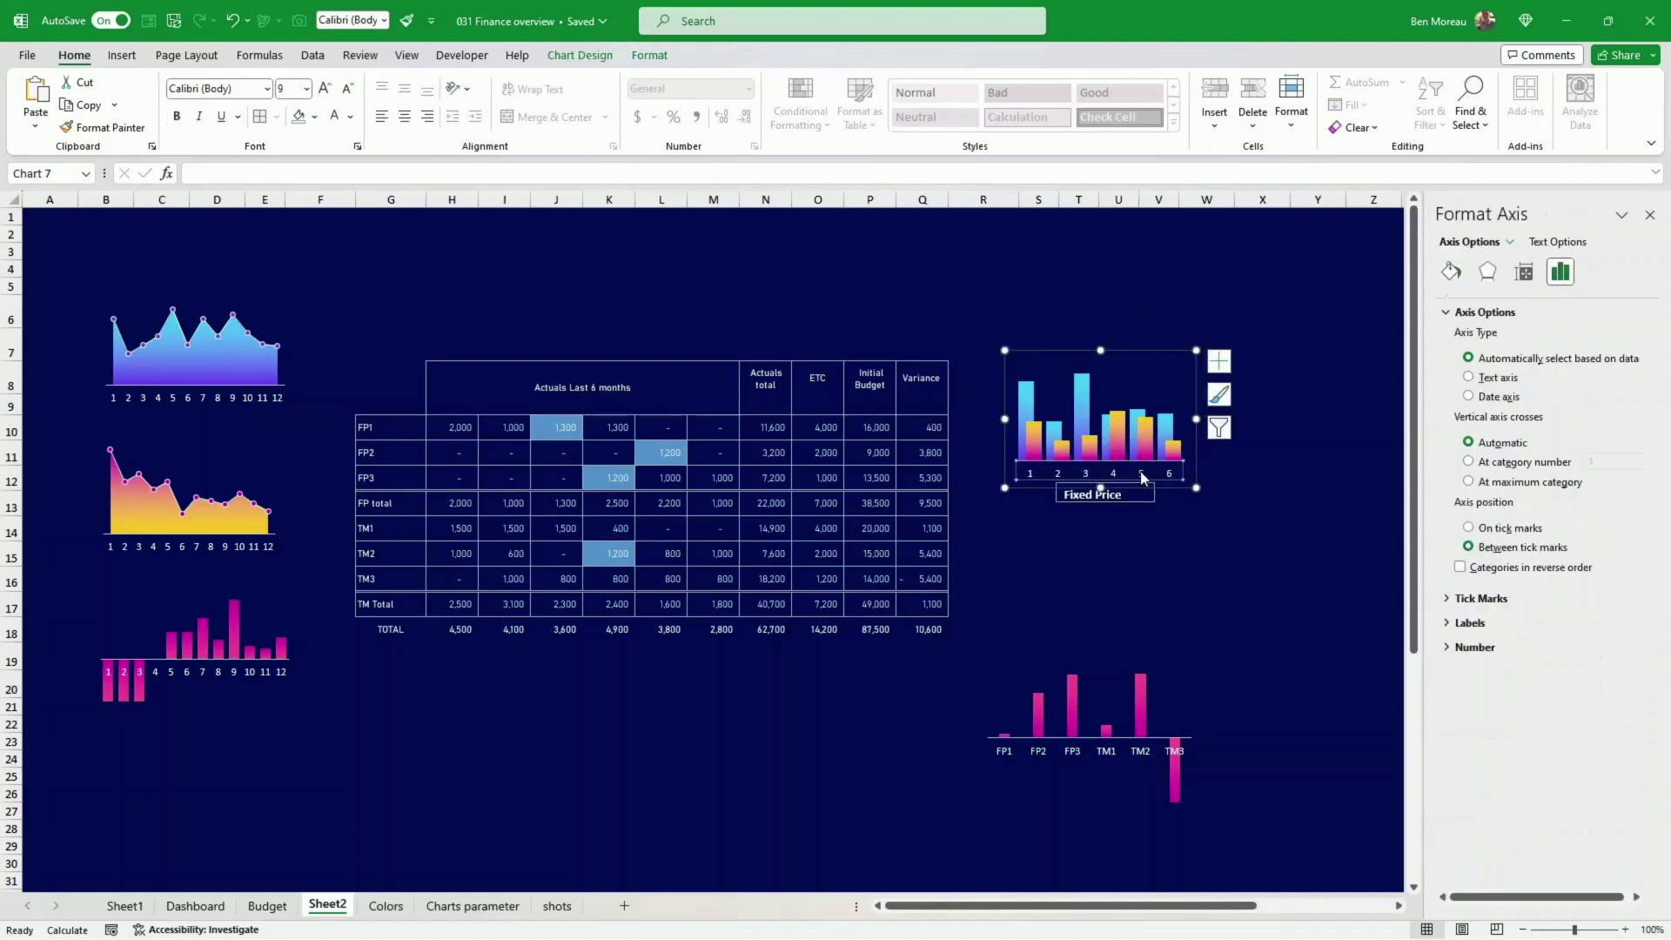
{"action": "key", "text": "Delete"}
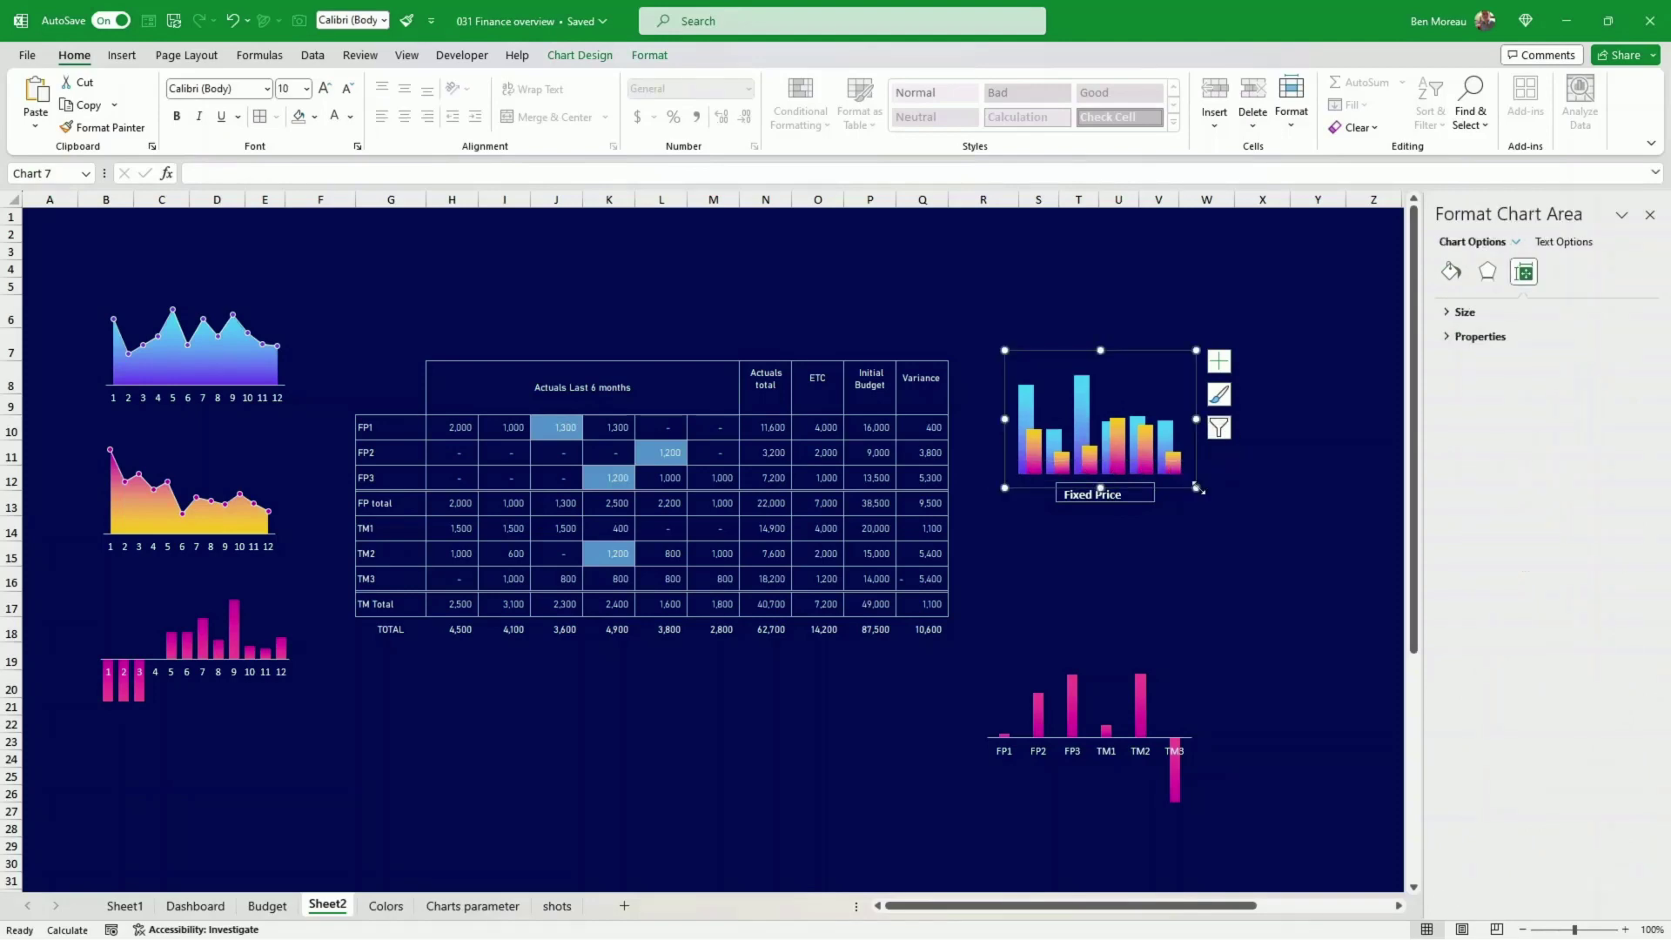
{"action": "left_click", "coordinate": [1155, 498]}
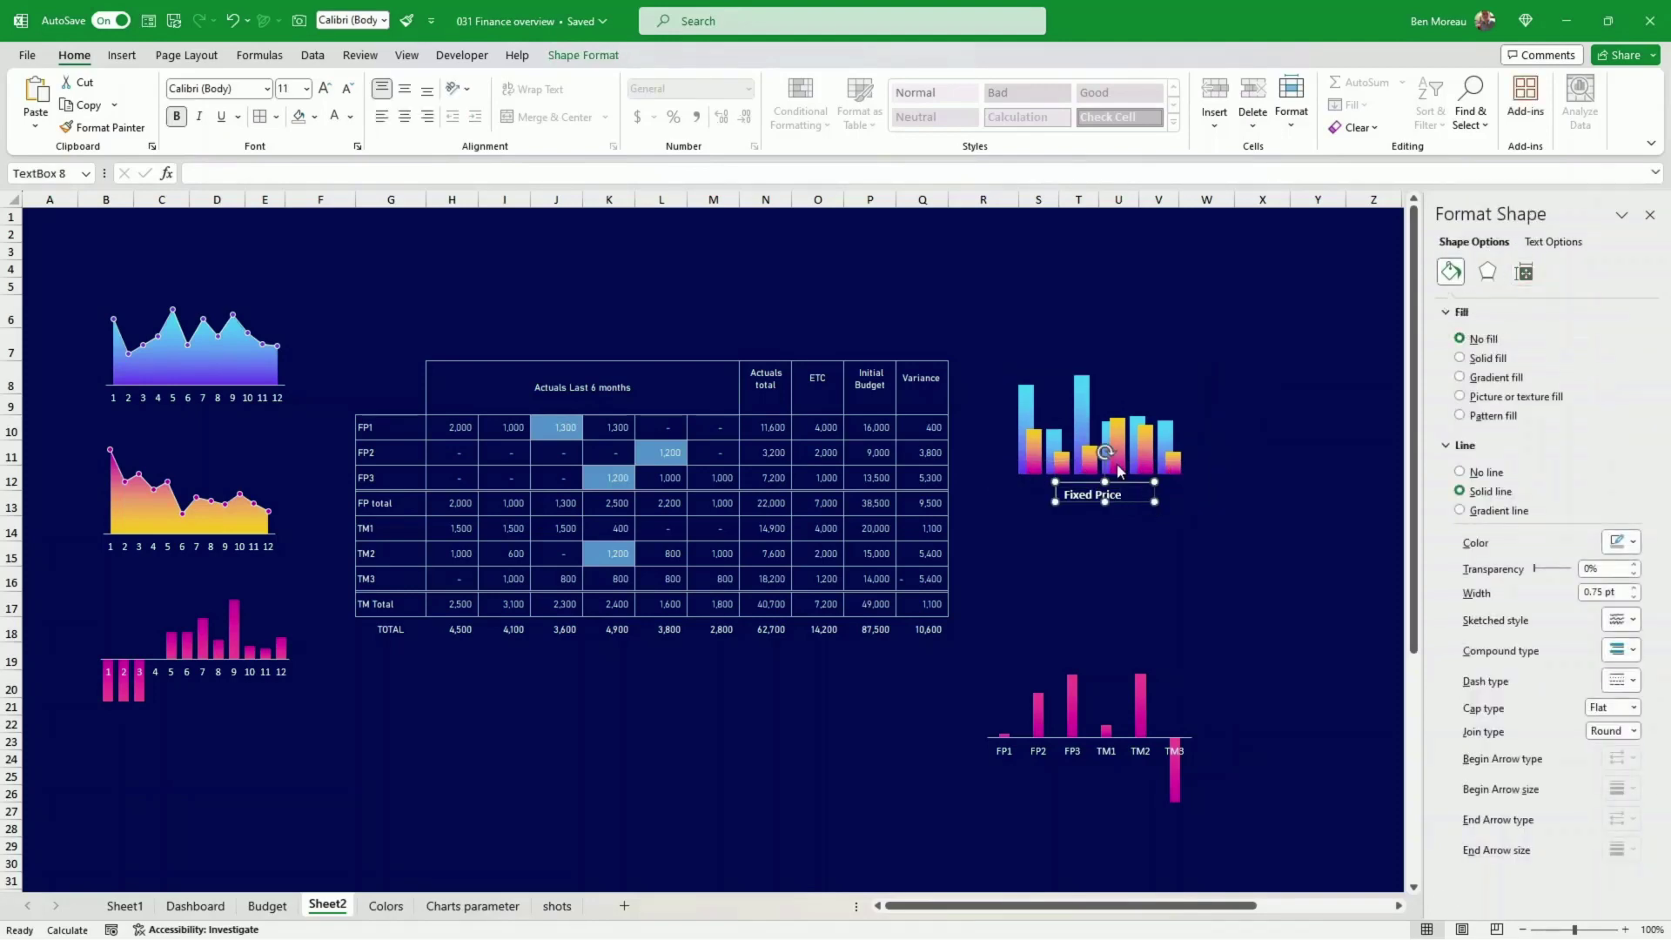
{"action": "left_click", "coordinate": [599, 55]}
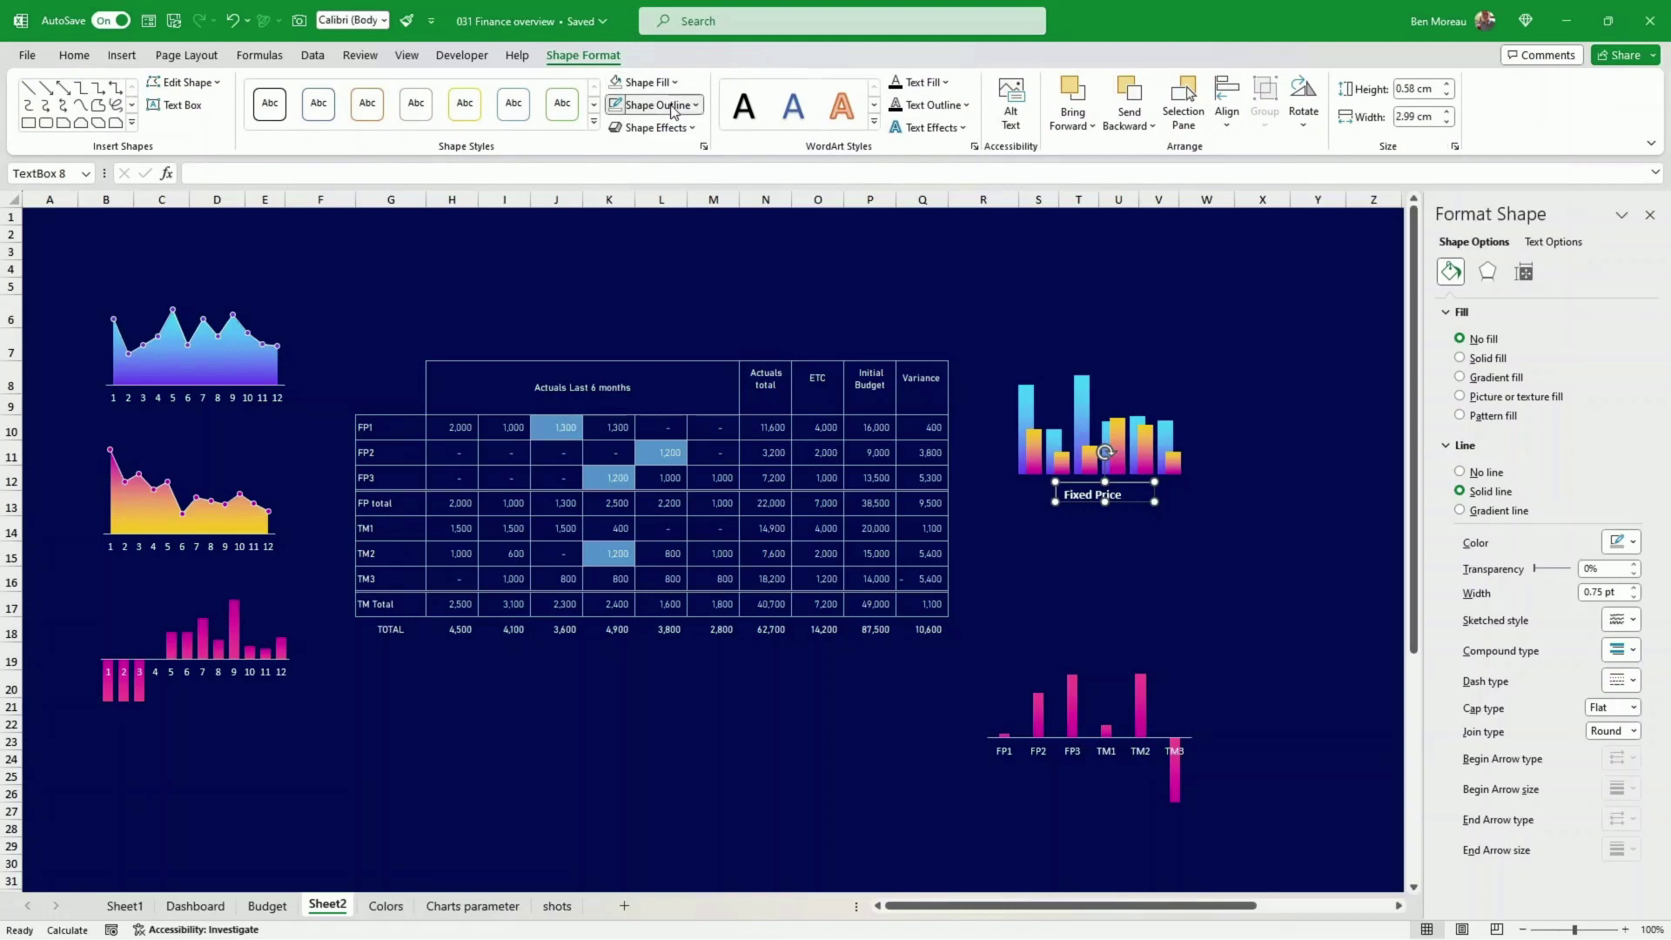
{"action": "left_click", "coordinate": [654, 104]}
{"action": "left_click", "coordinate": [659, 374]}
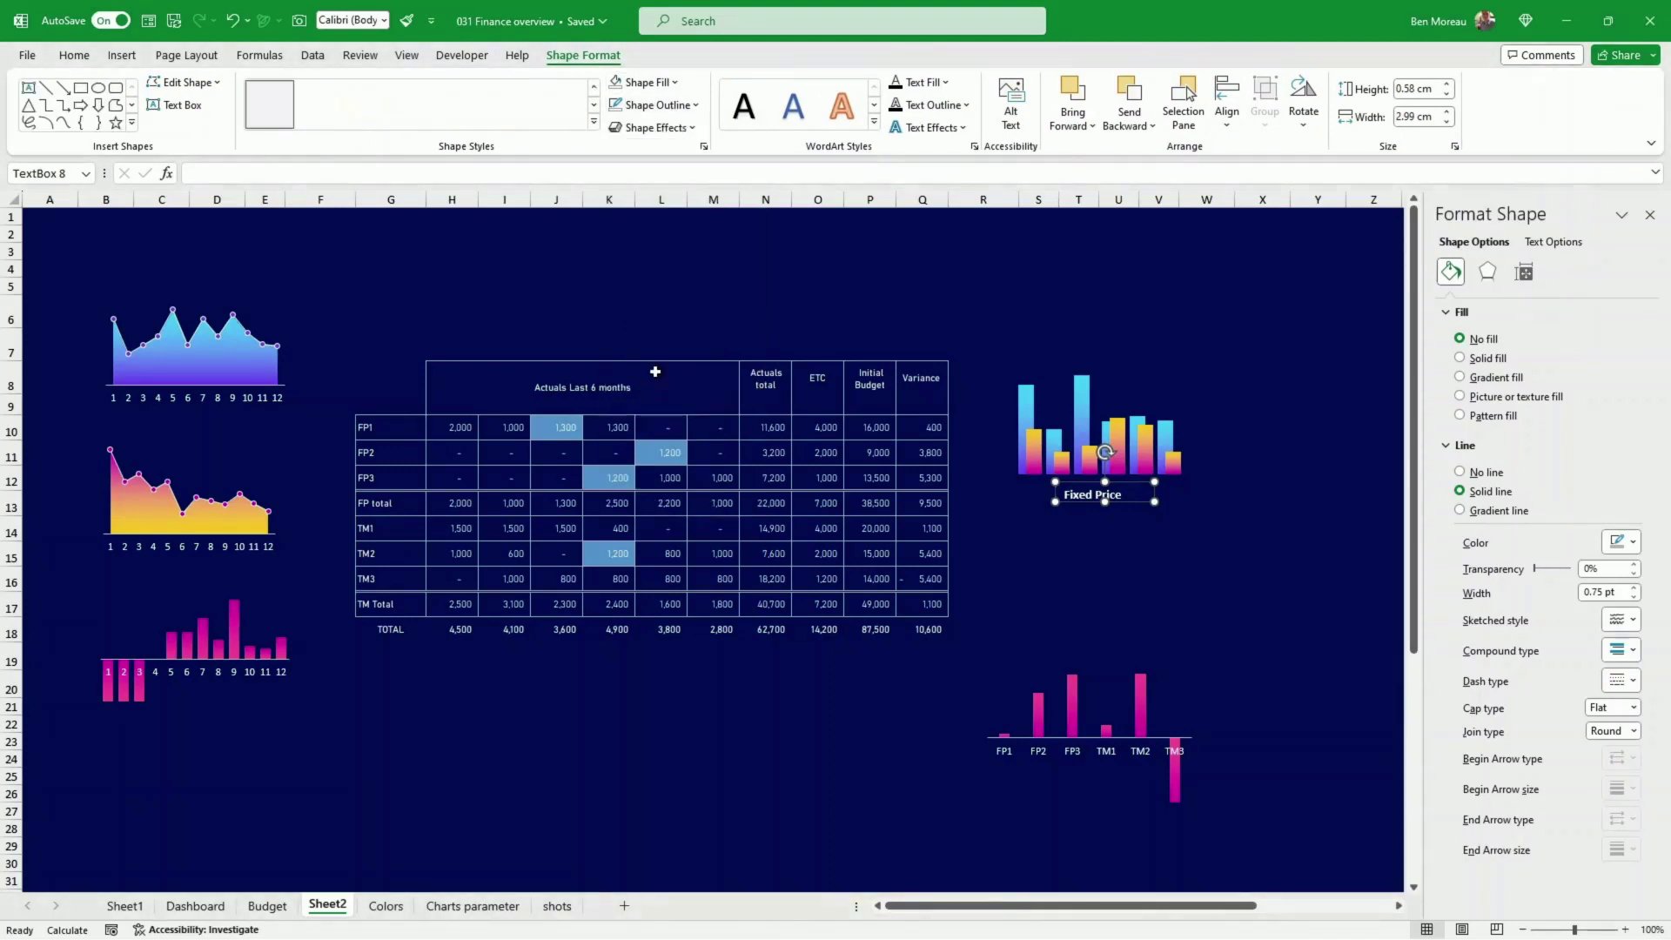
{"action": "left_click", "coordinate": [1205, 558]}
- Move the budget versus actuals chart and its Fixed Price label together slightly up and to the left
{"action": "left_click", "coordinate": [1116, 466]}
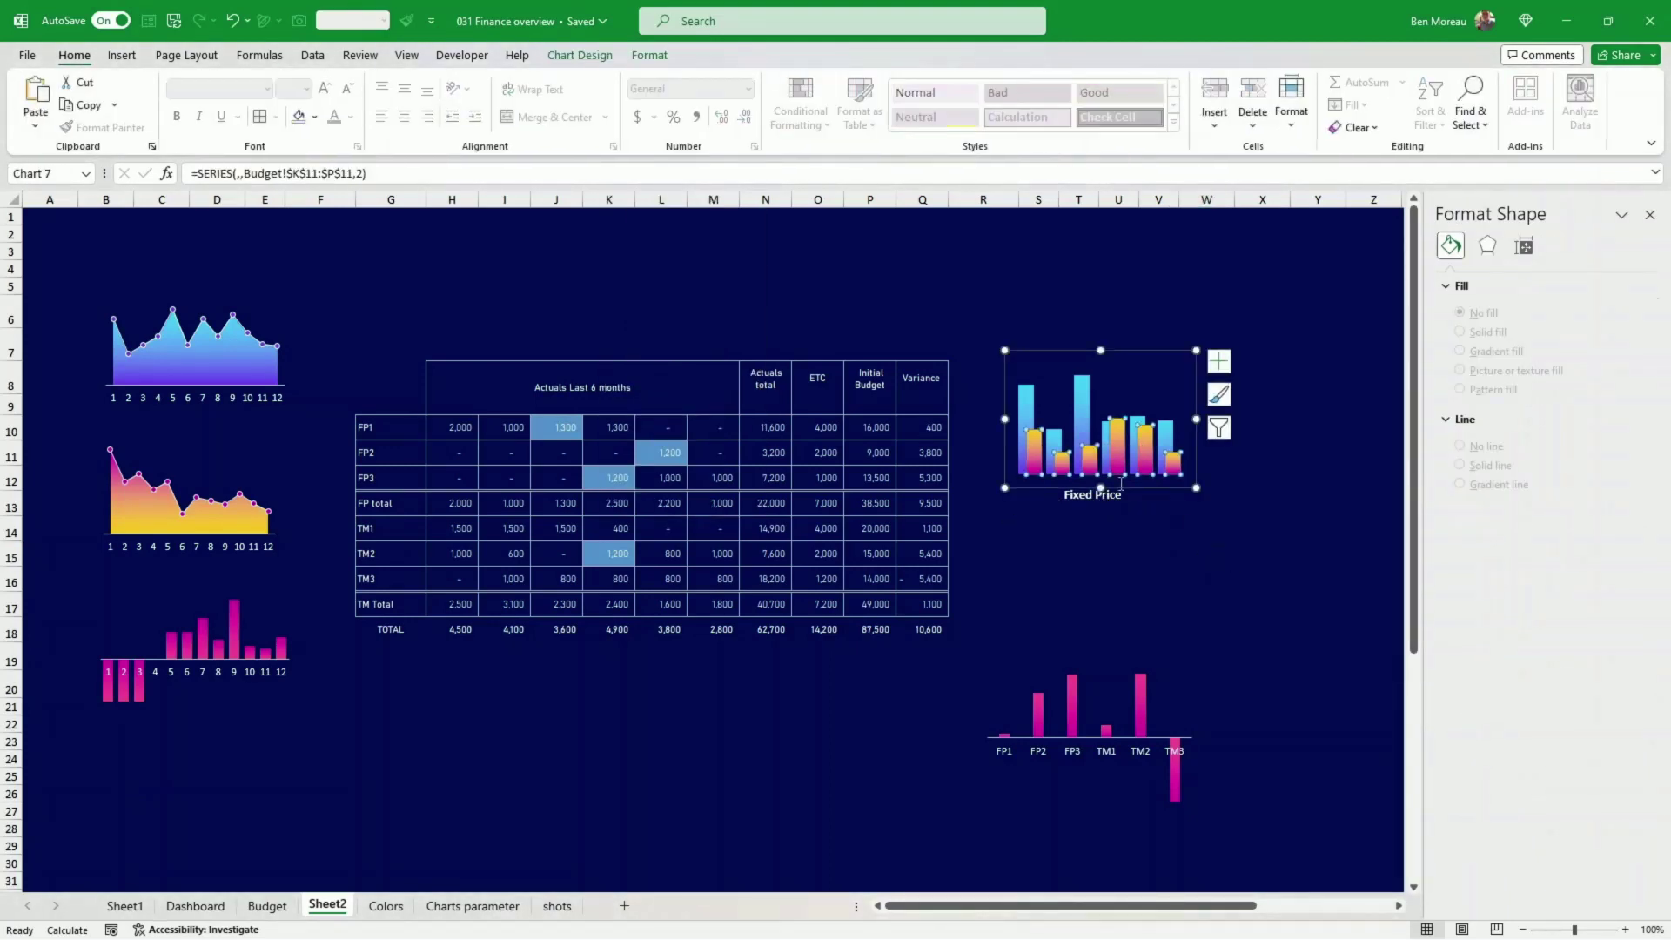
{"action": "left_click", "coordinate": [1116, 499]}
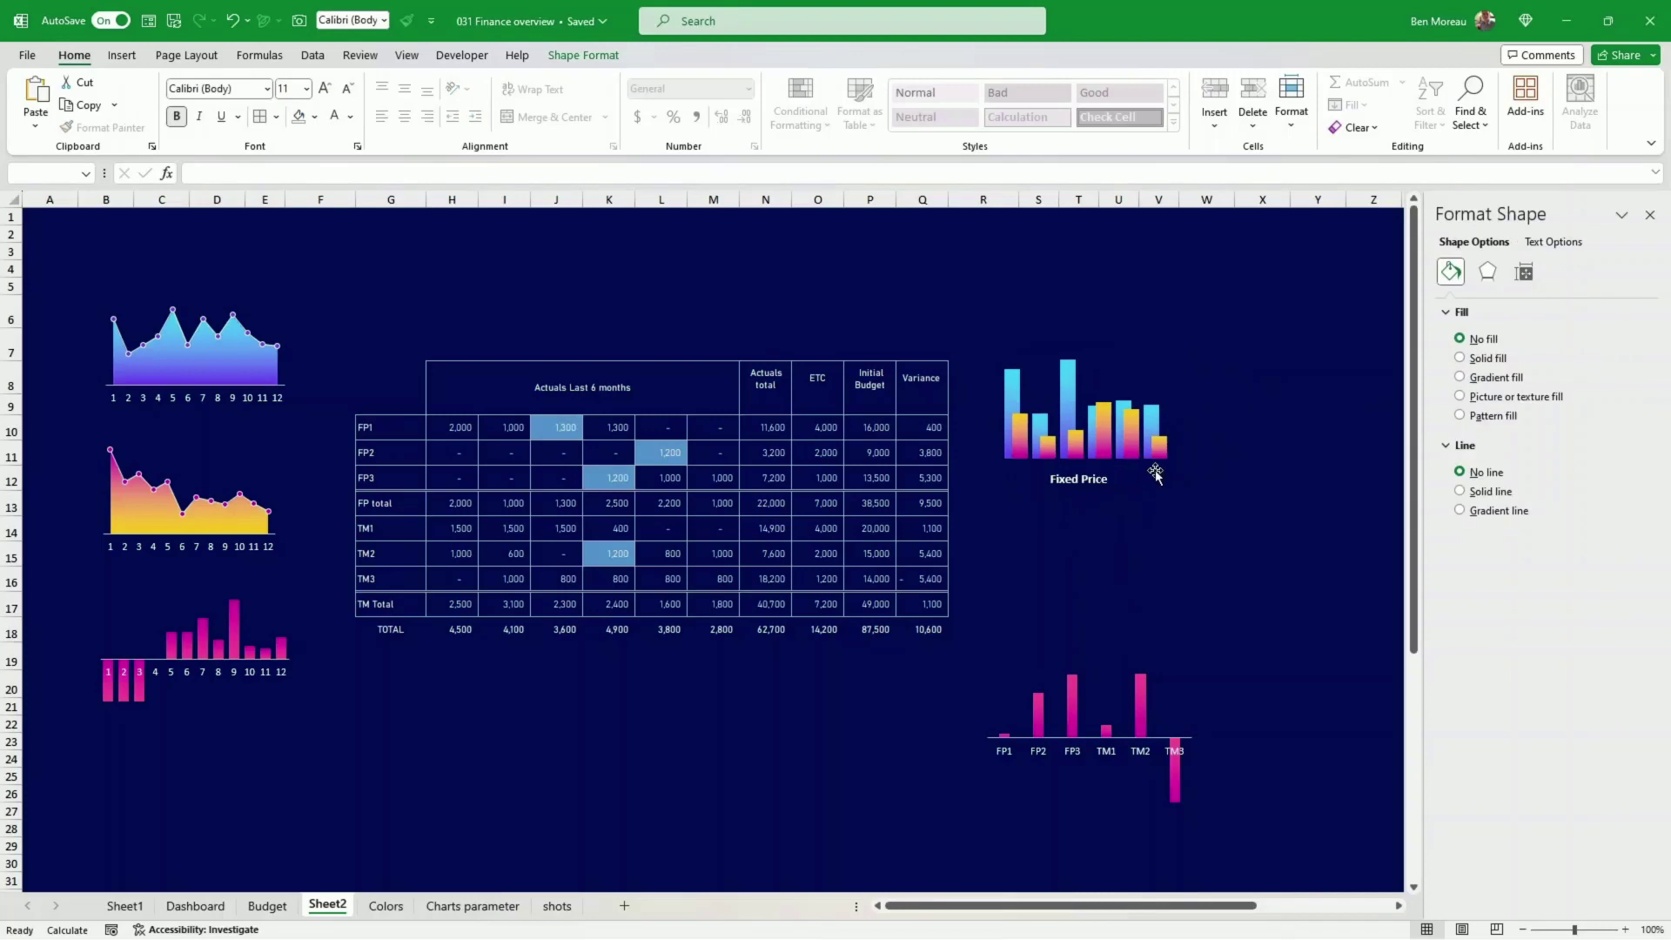
{"action": "left_click", "coordinate": [1156, 474]}
{"action": "left_click", "coordinate": [1118, 503]}
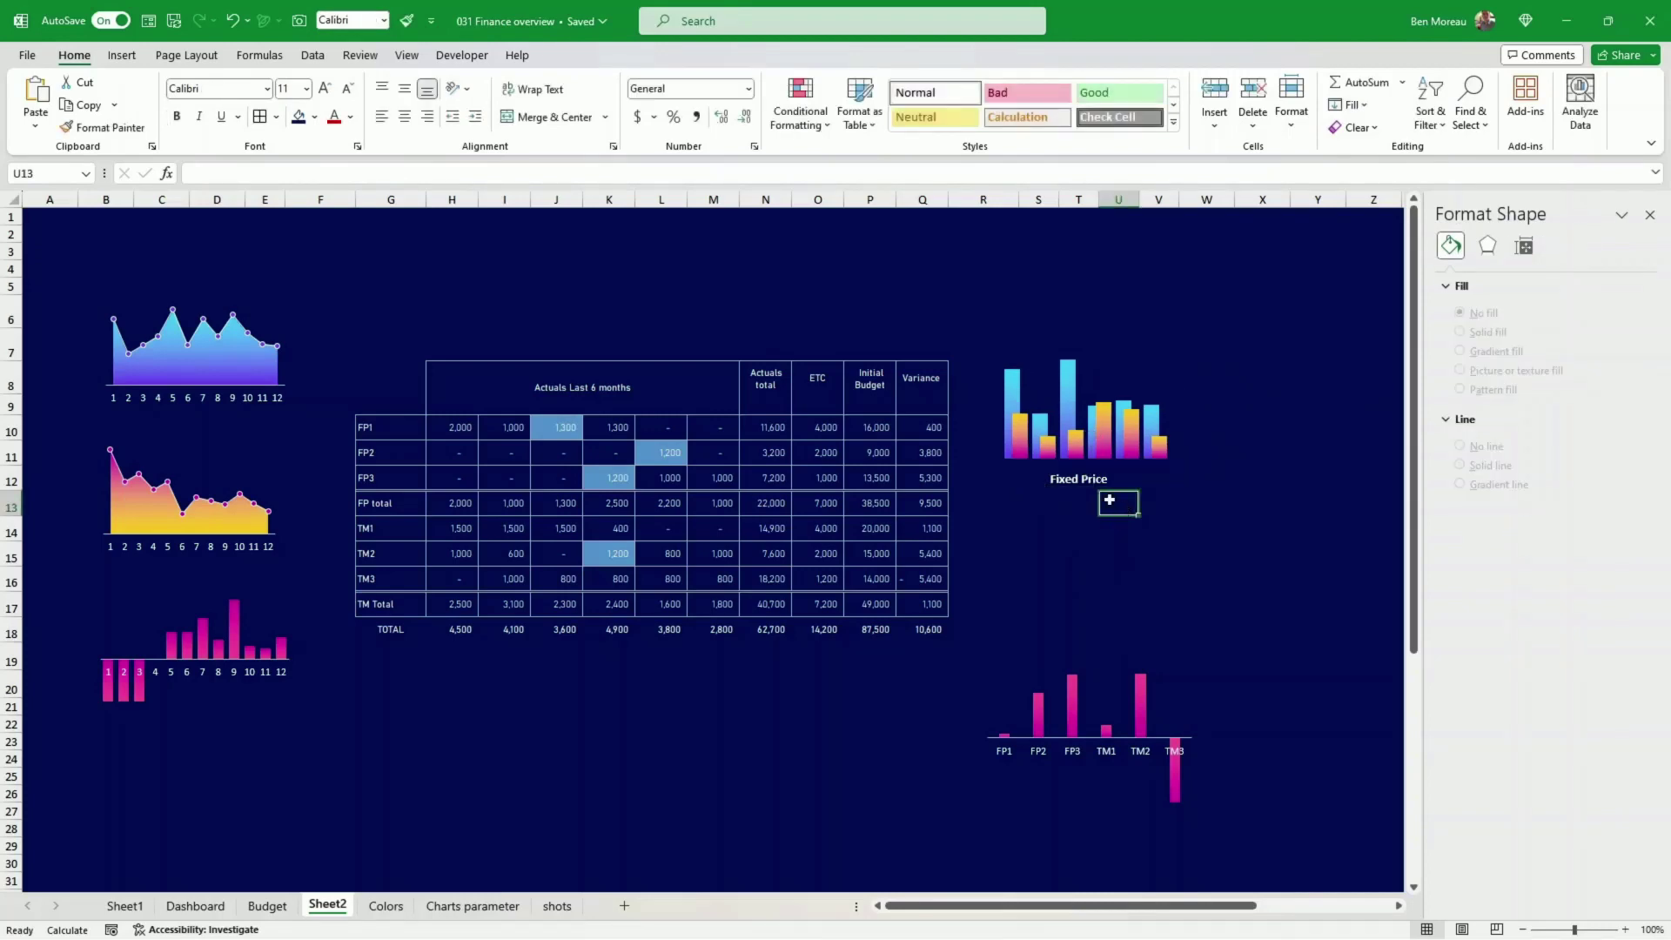
- Examine the Time & Material rows and the total planned and actual rows on the Budget sheet, and return to Sheet2
{"action": "left_click", "coordinate": [284, 904]}
{"action": "left_click", "coordinate": [213, 649]}
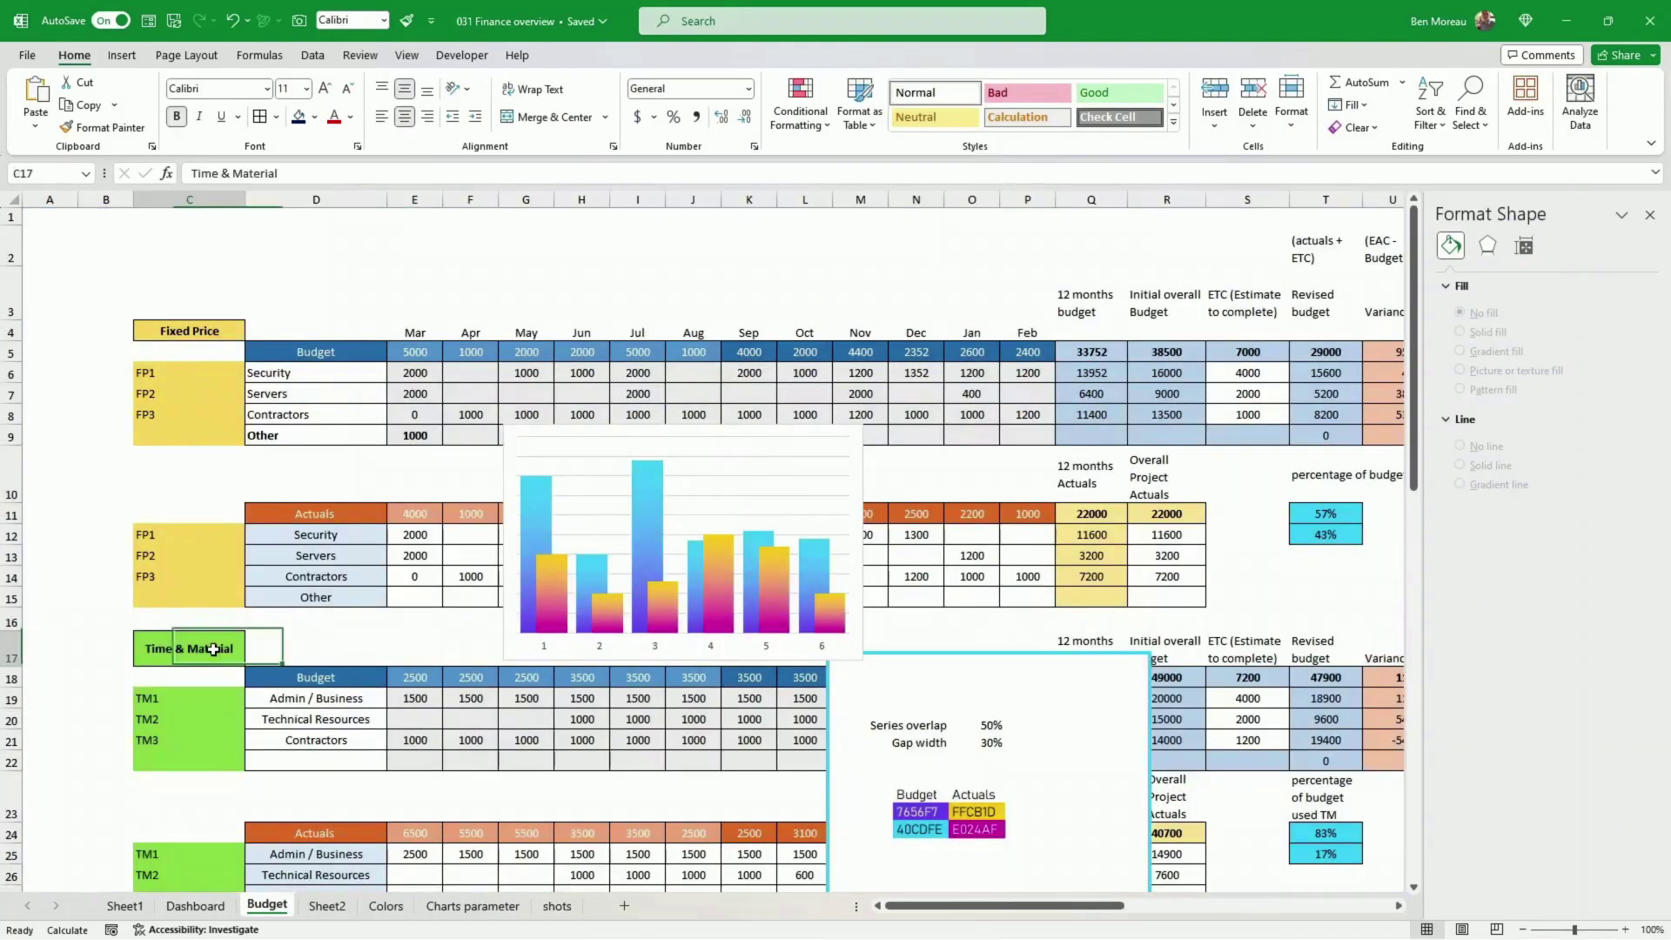
{"action": "scroll", "coordinate": [251, 628], "scroll_direction": "down", "scroll_amount": 3}
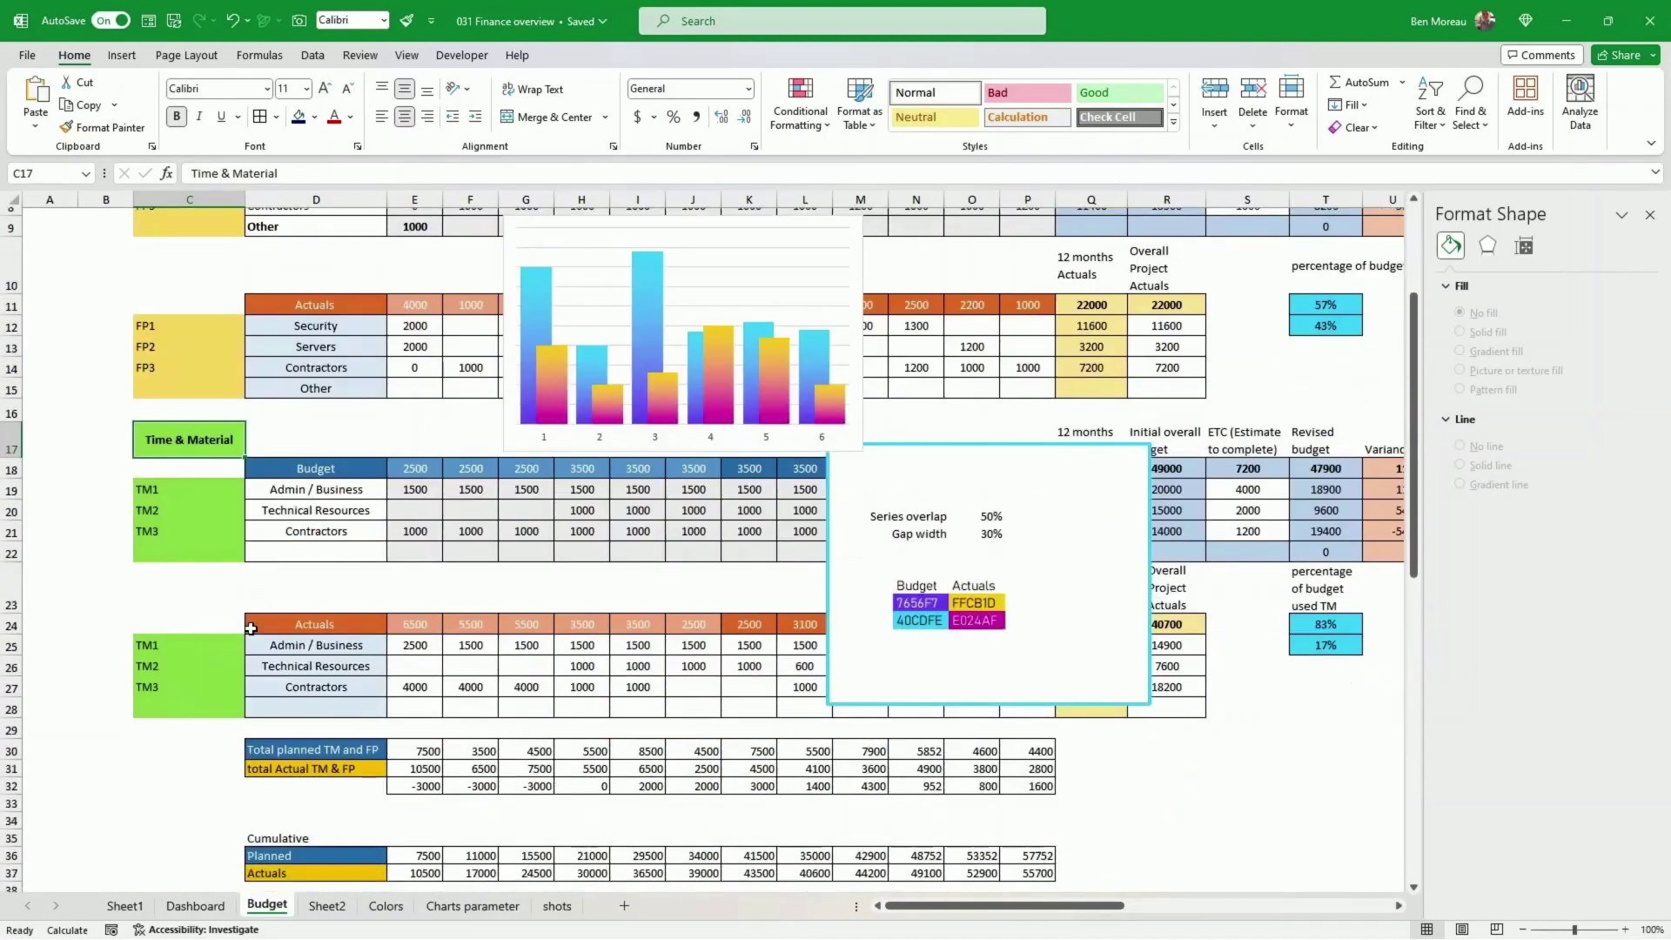
{"action": "scroll", "coordinate": [250, 628], "scroll_direction": "down", "scroll_amount": 1}
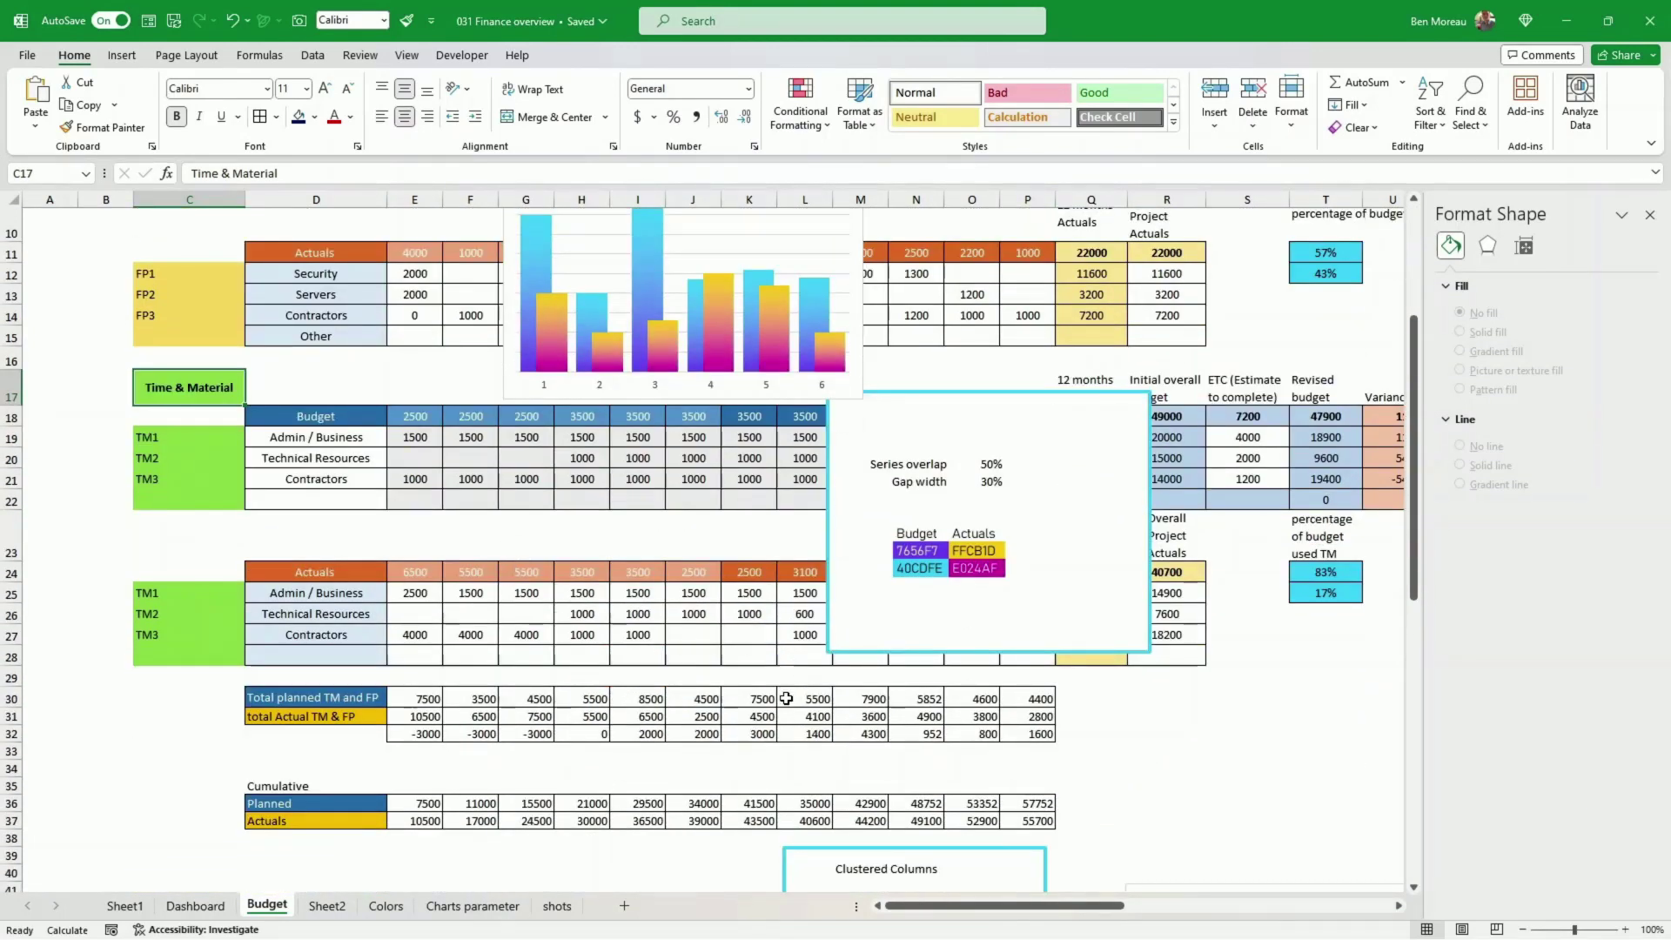
{"action": "left_click_drag", "start_coordinate": [696, 699], "coordinate": [1007, 716]}
{"action": "left_click", "coordinate": [974, 734]}
{"action": "left_click", "coordinate": [327, 906]}
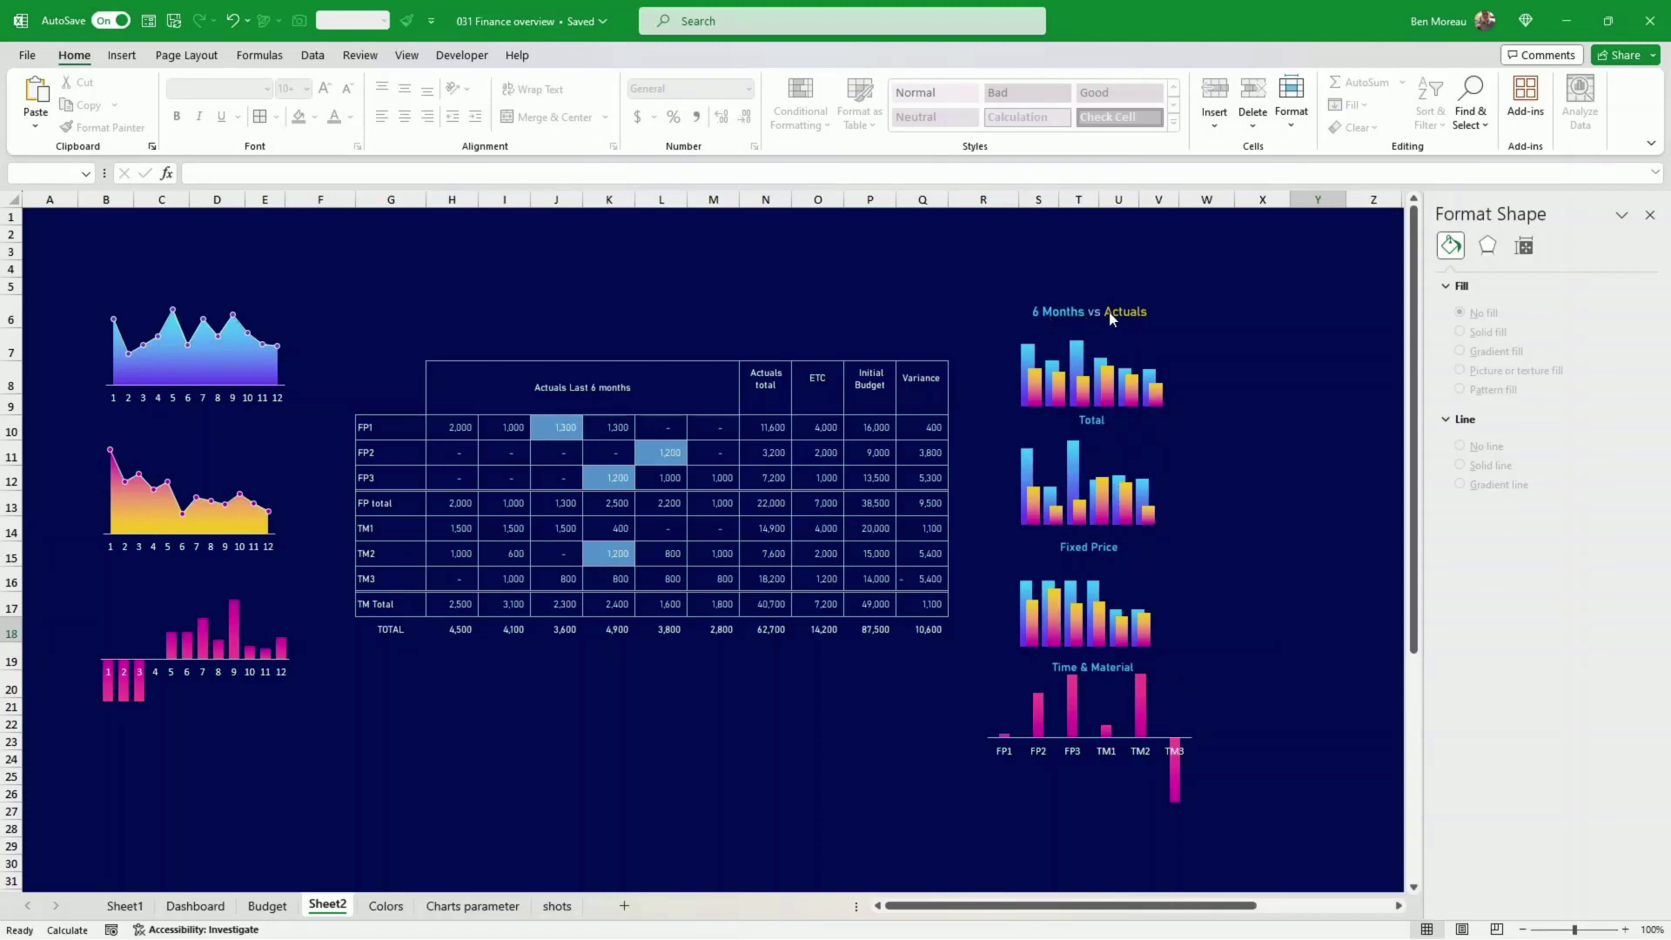
- Narrow the project variance chart and shift it beneath the Time & Material column chart
{"action": "left_click", "coordinate": [1017, 736]}
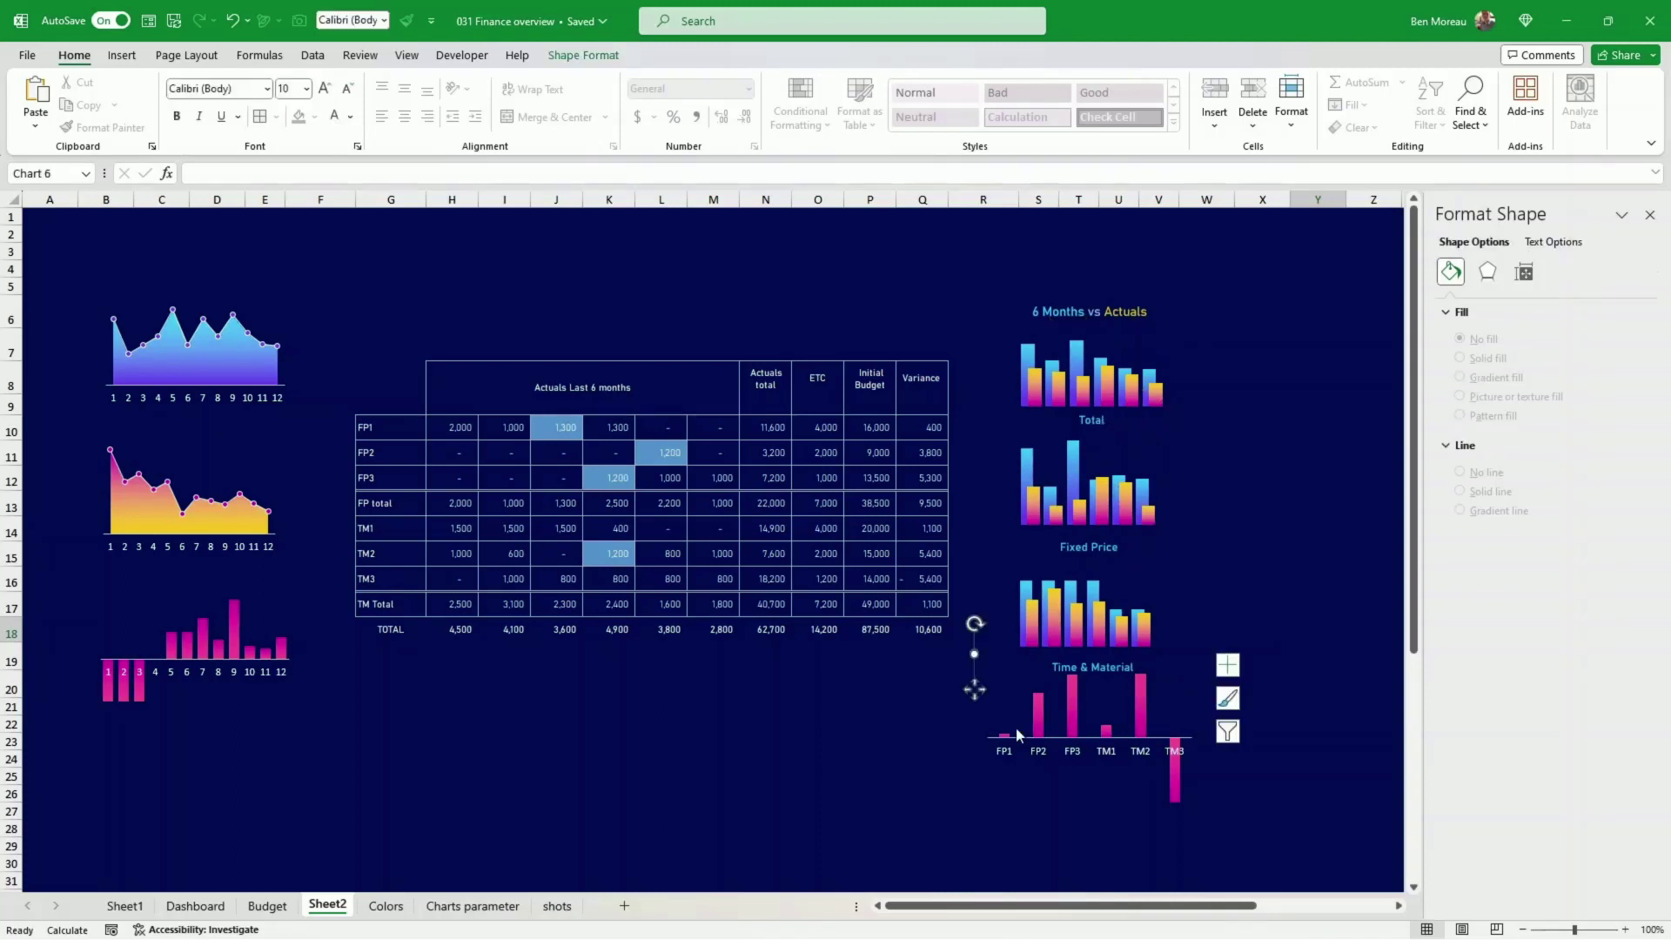
{"action": "left_click_drag", "start_coordinate": [1207, 737], "coordinate": [1172, 737]}
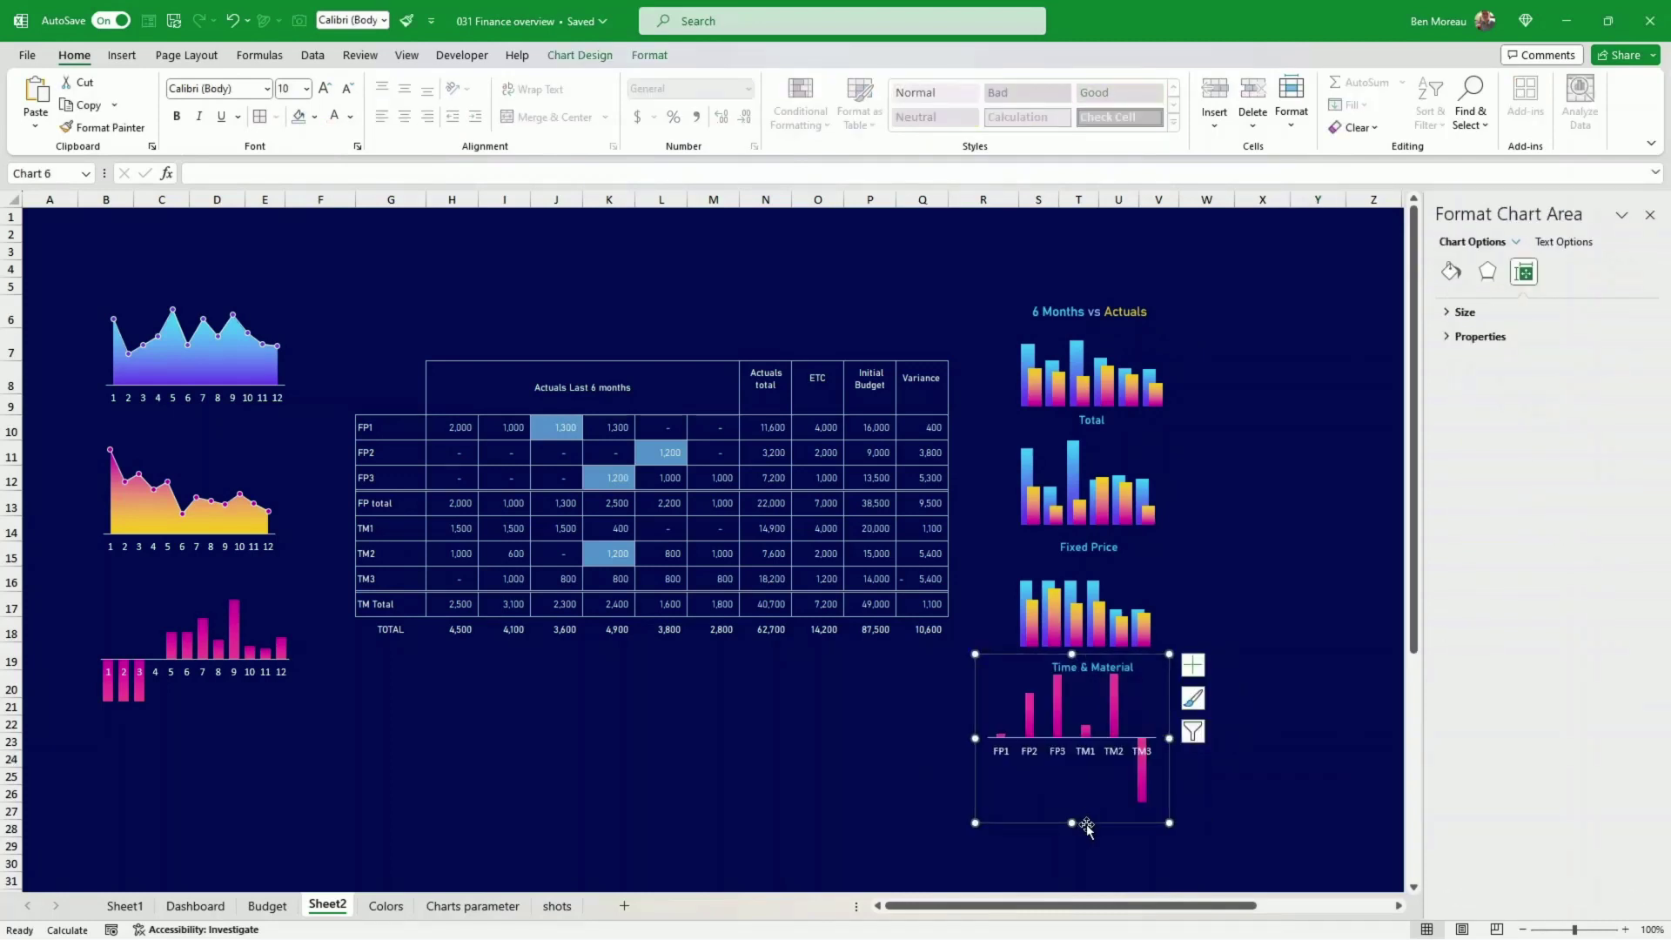
{"action": "left_click_drag", "start_coordinate": [1085, 823], "coordinate": [1108, 832]}
- Set the gap width of the project variance chart's columns to 50%
{"action": "left_click", "coordinate": [1167, 791]}
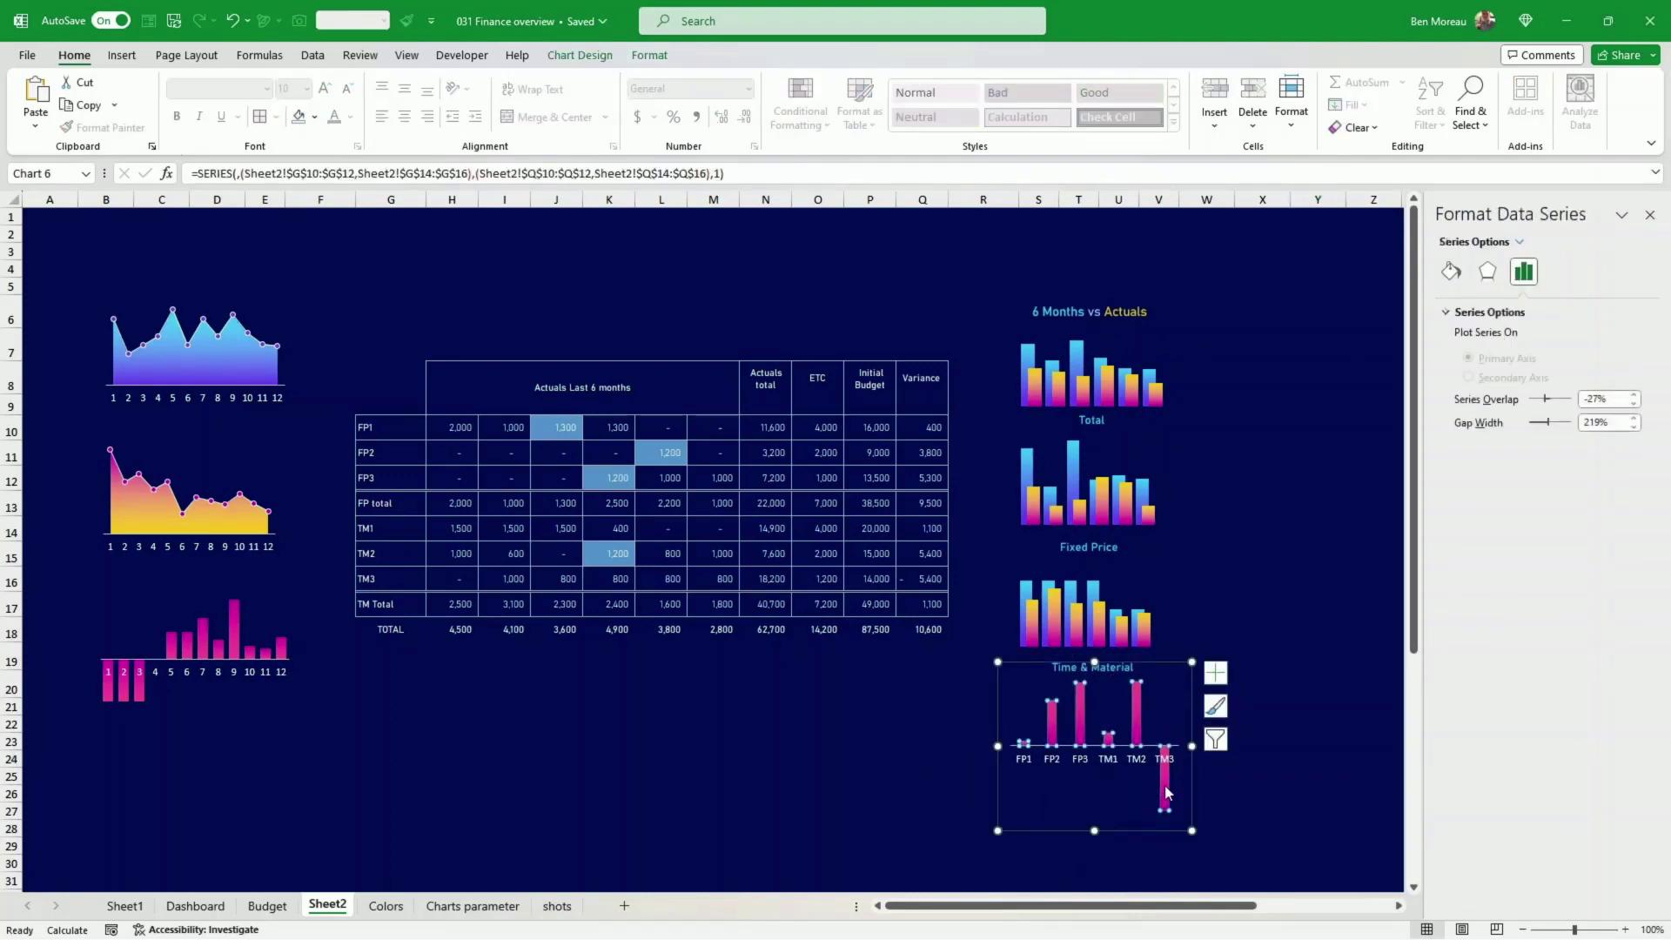
{"action": "left_click_drag", "start_coordinate": [1606, 423], "coordinate": [1572, 428]}
{"action": "type", "text": "50"}
{"action": "key", "text": "Return"}
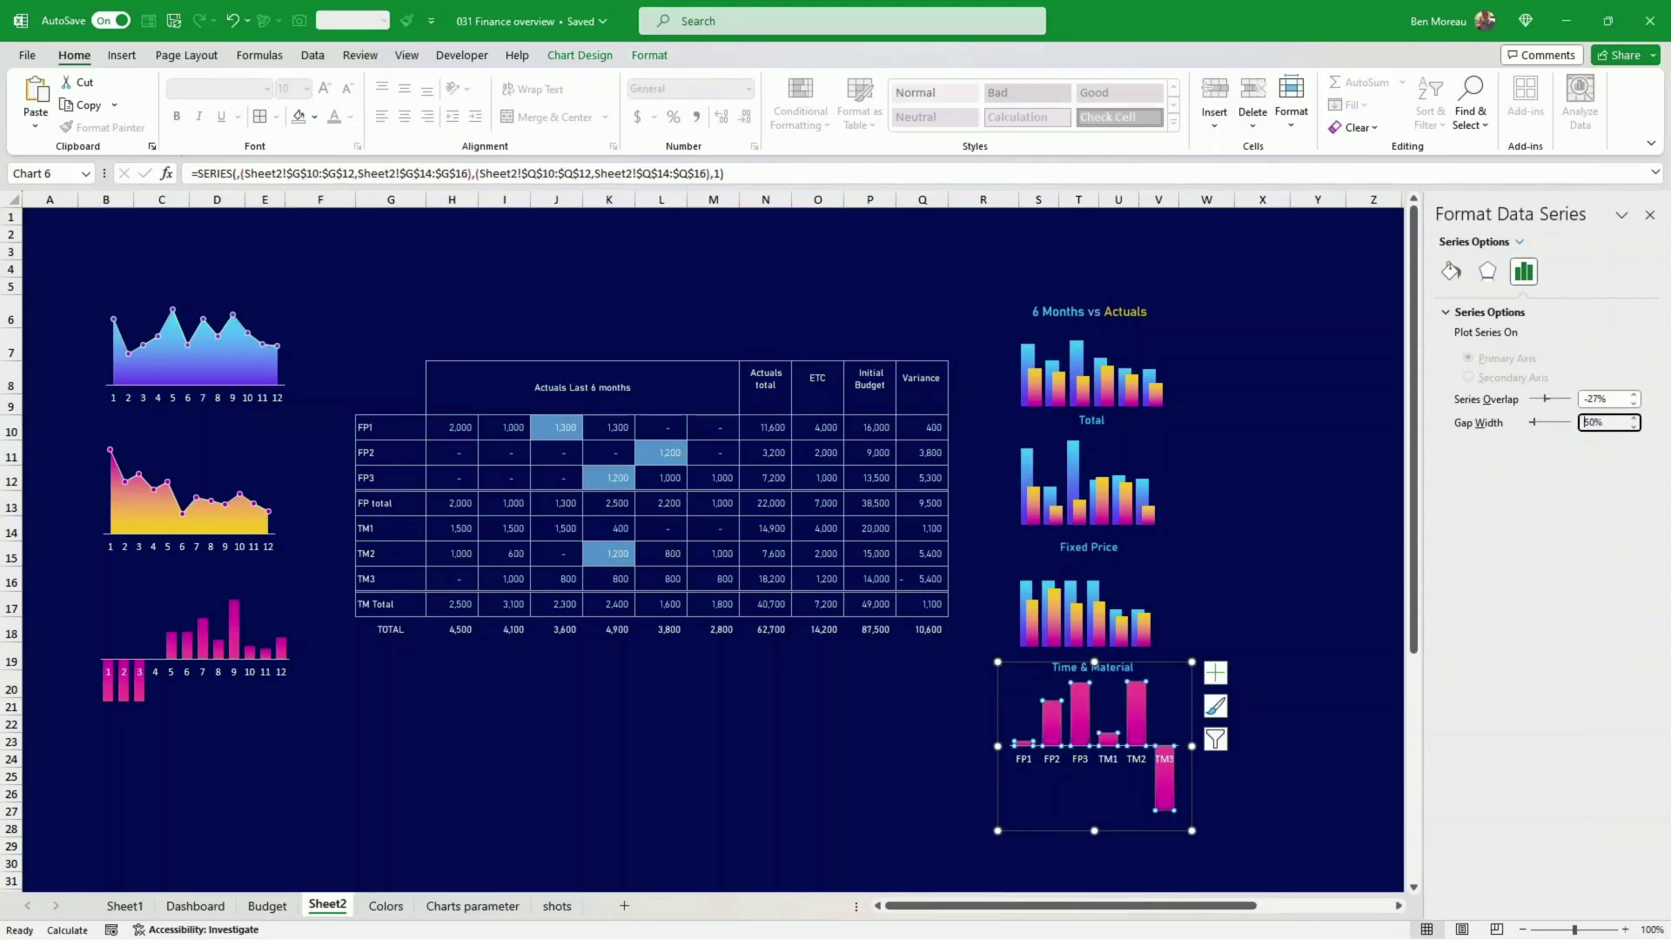
- Make the project variance chart slightly smaller and position it clear of the Time & Material label
{"action": "left_click", "coordinate": [1180, 756]}
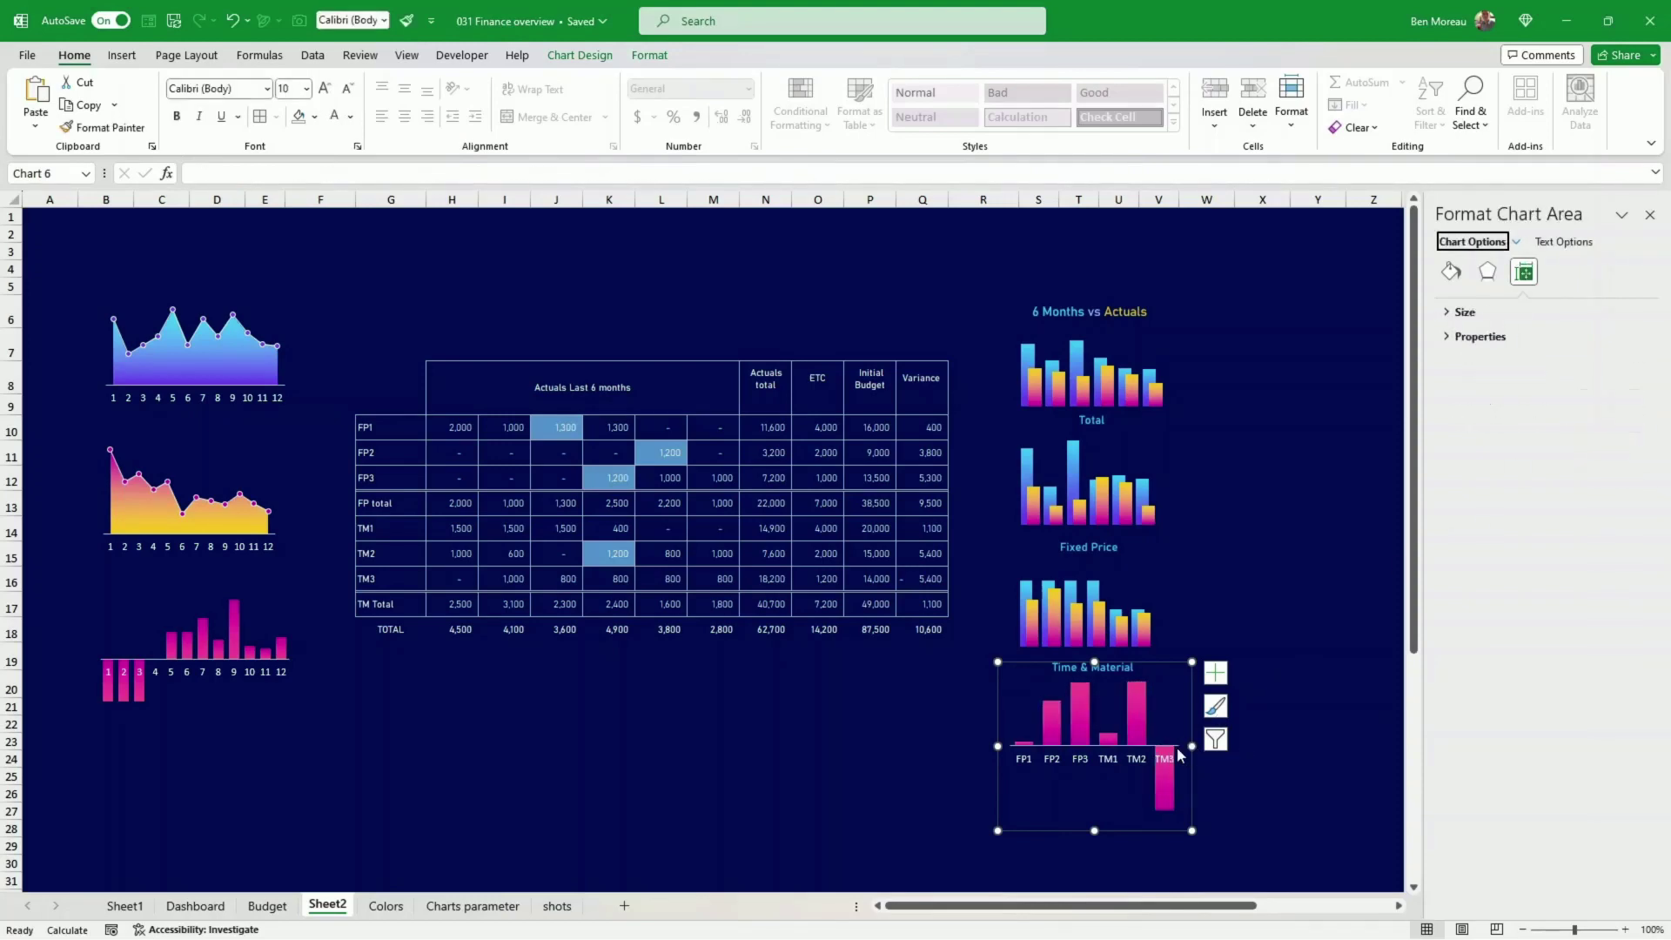
{"action": "left_click_drag", "start_coordinate": [1190, 747], "coordinate": [1174, 748]}
{"action": "mouse_move", "coordinate": [1087, 830]}
{"action": "left_mouse_down"}
{"action": "mouse_move", "coordinate": [1087, 794]}
{"action": "mouse_move", "coordinate": [1117, 820]}
{"action": "left_mouse_up"}
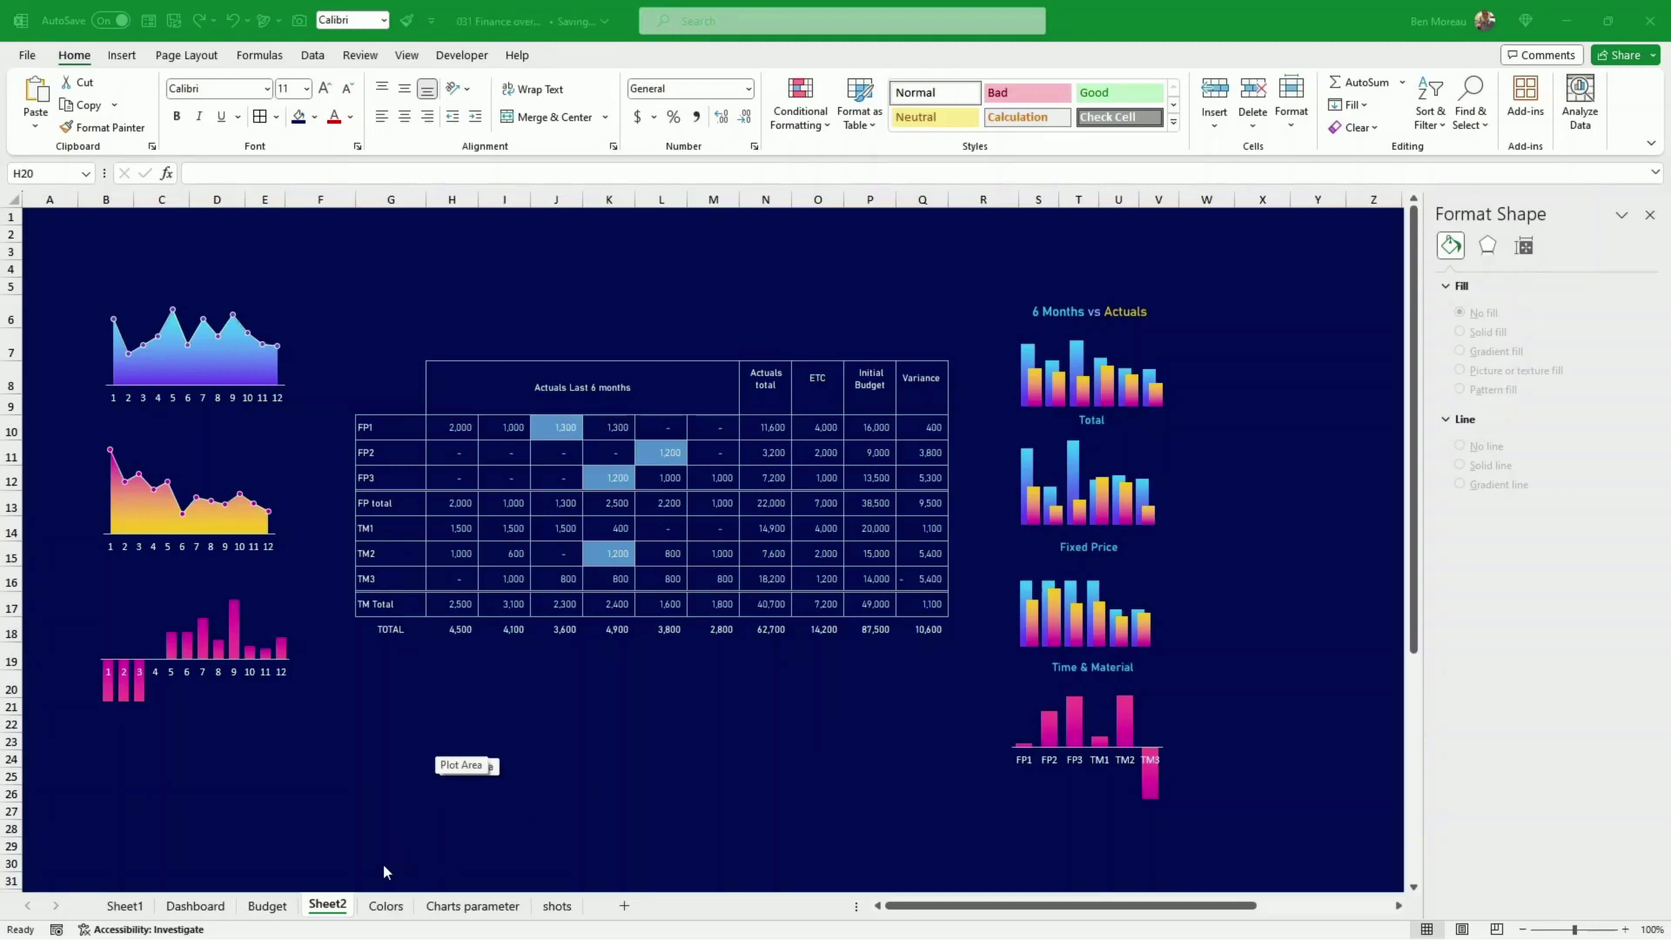
- Insert a doughnut chart from the Time & Material budget percentage cells T24:T25 on the Budget sheet
{"action": "left_click", "coordinate": [270, 908]}
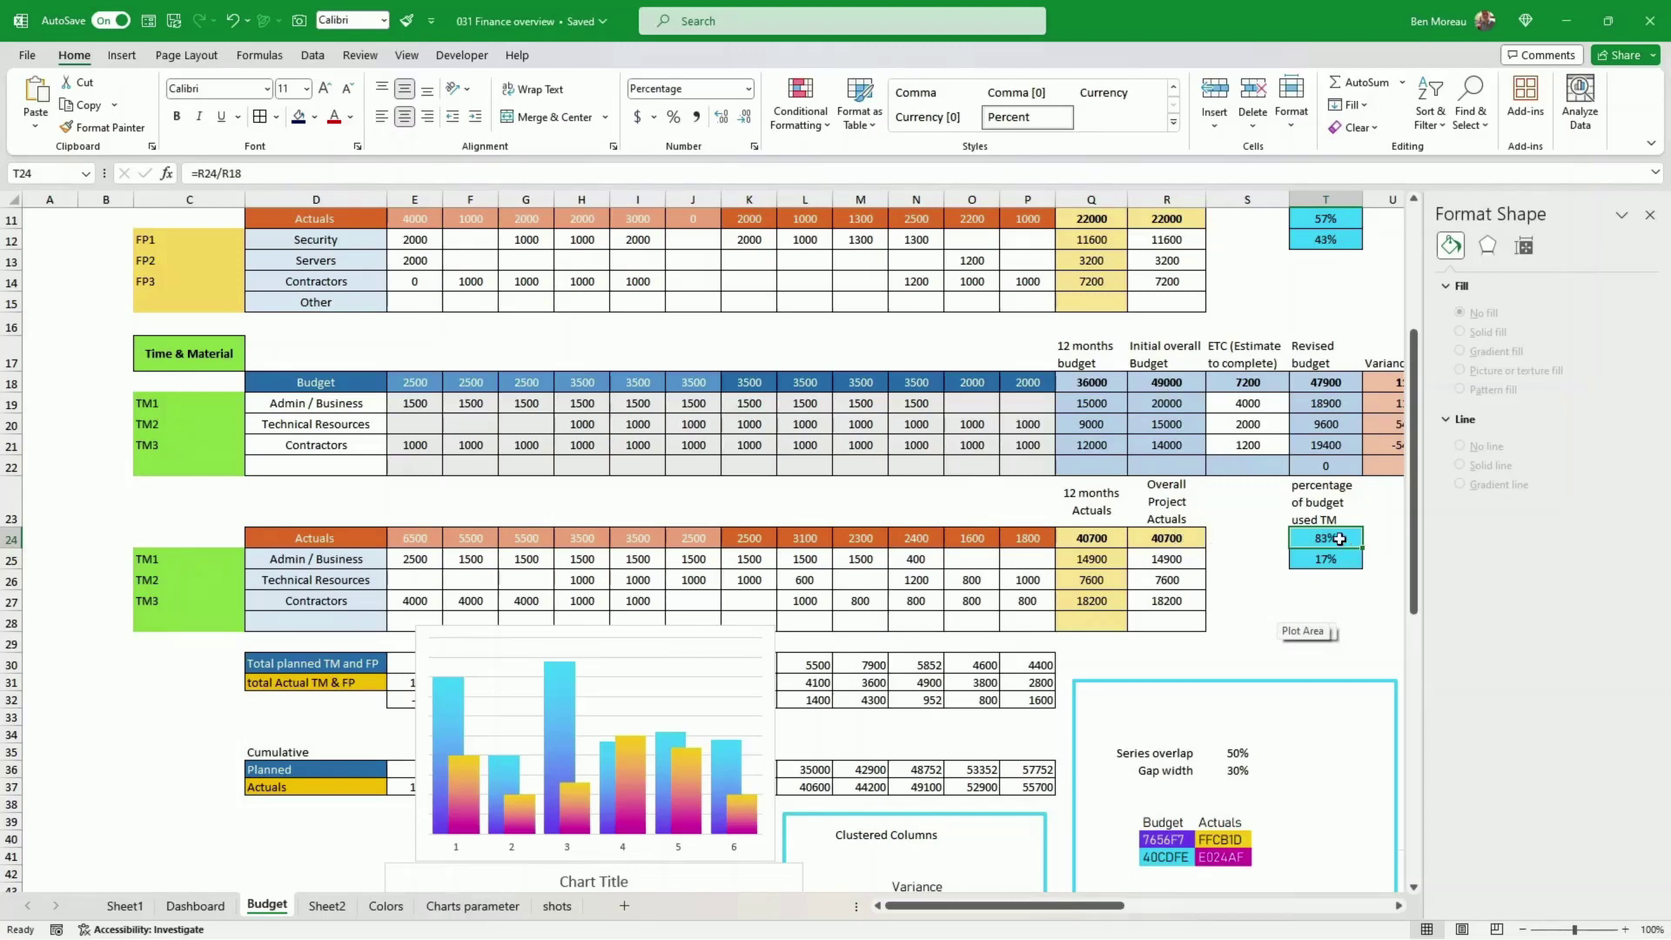
{"action": "left_click_drag", "start_coordinate": [1335, 538], "coordinate": [1331, 556]}
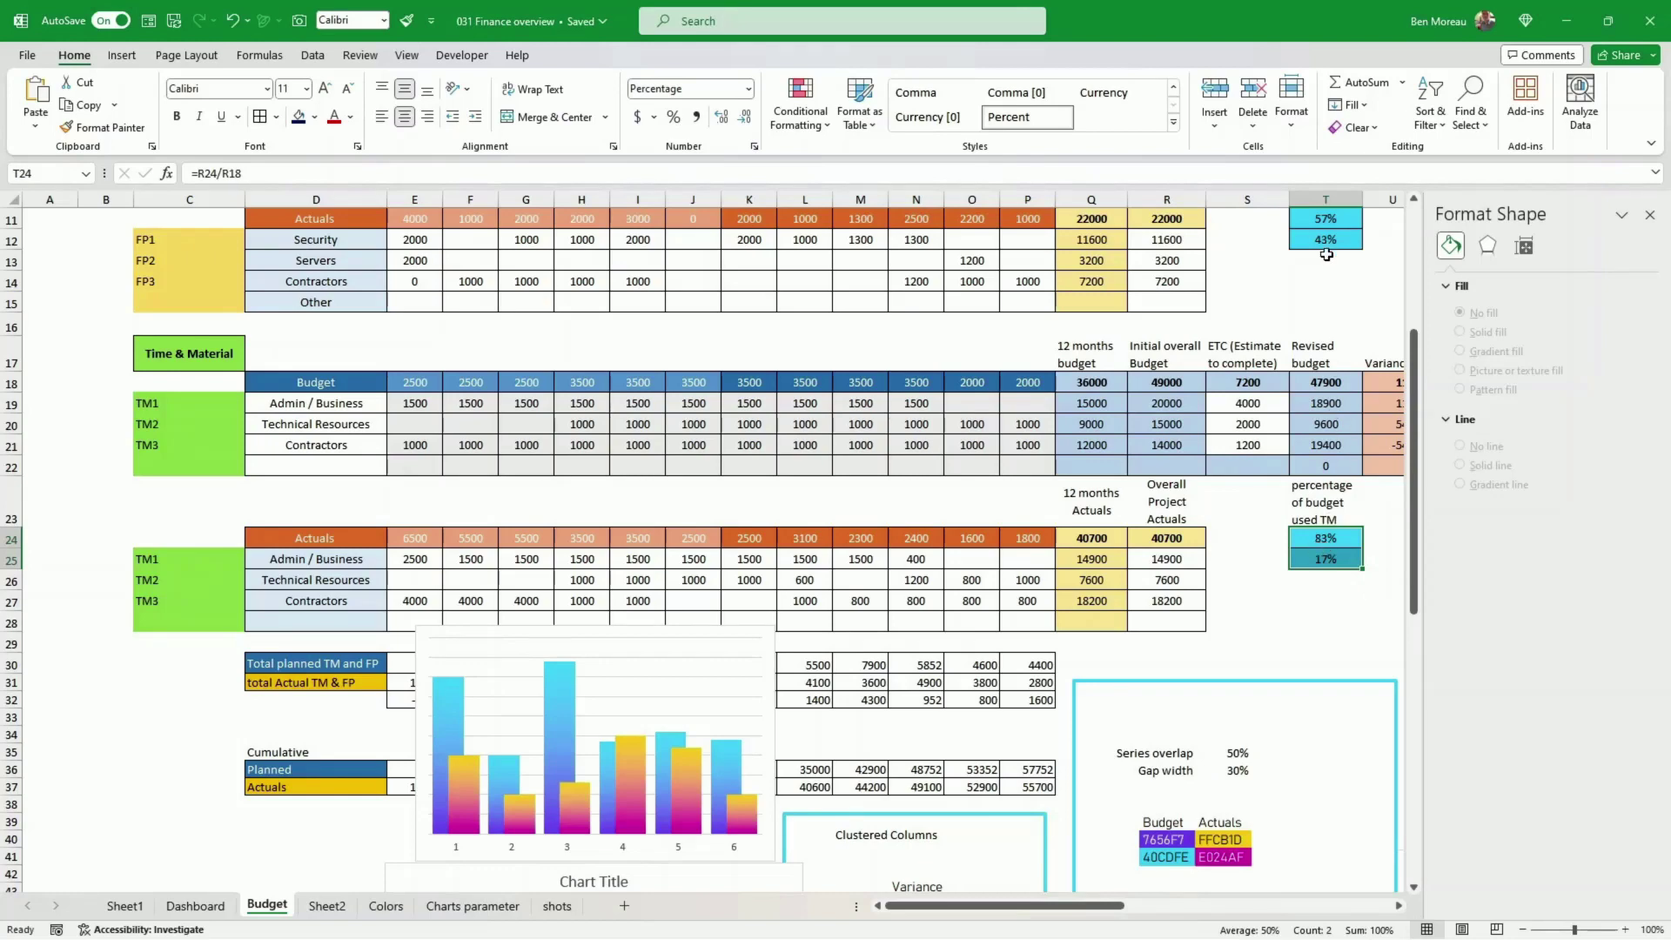
{"action": "scroll", "coordinate": [1337, 562], "scroll_direction": "down", "scroll_amount": 2}
{"action": "scroll", "coordinate": [1338, 562], "scroll_direction": "down", "scroll_amount": 2}
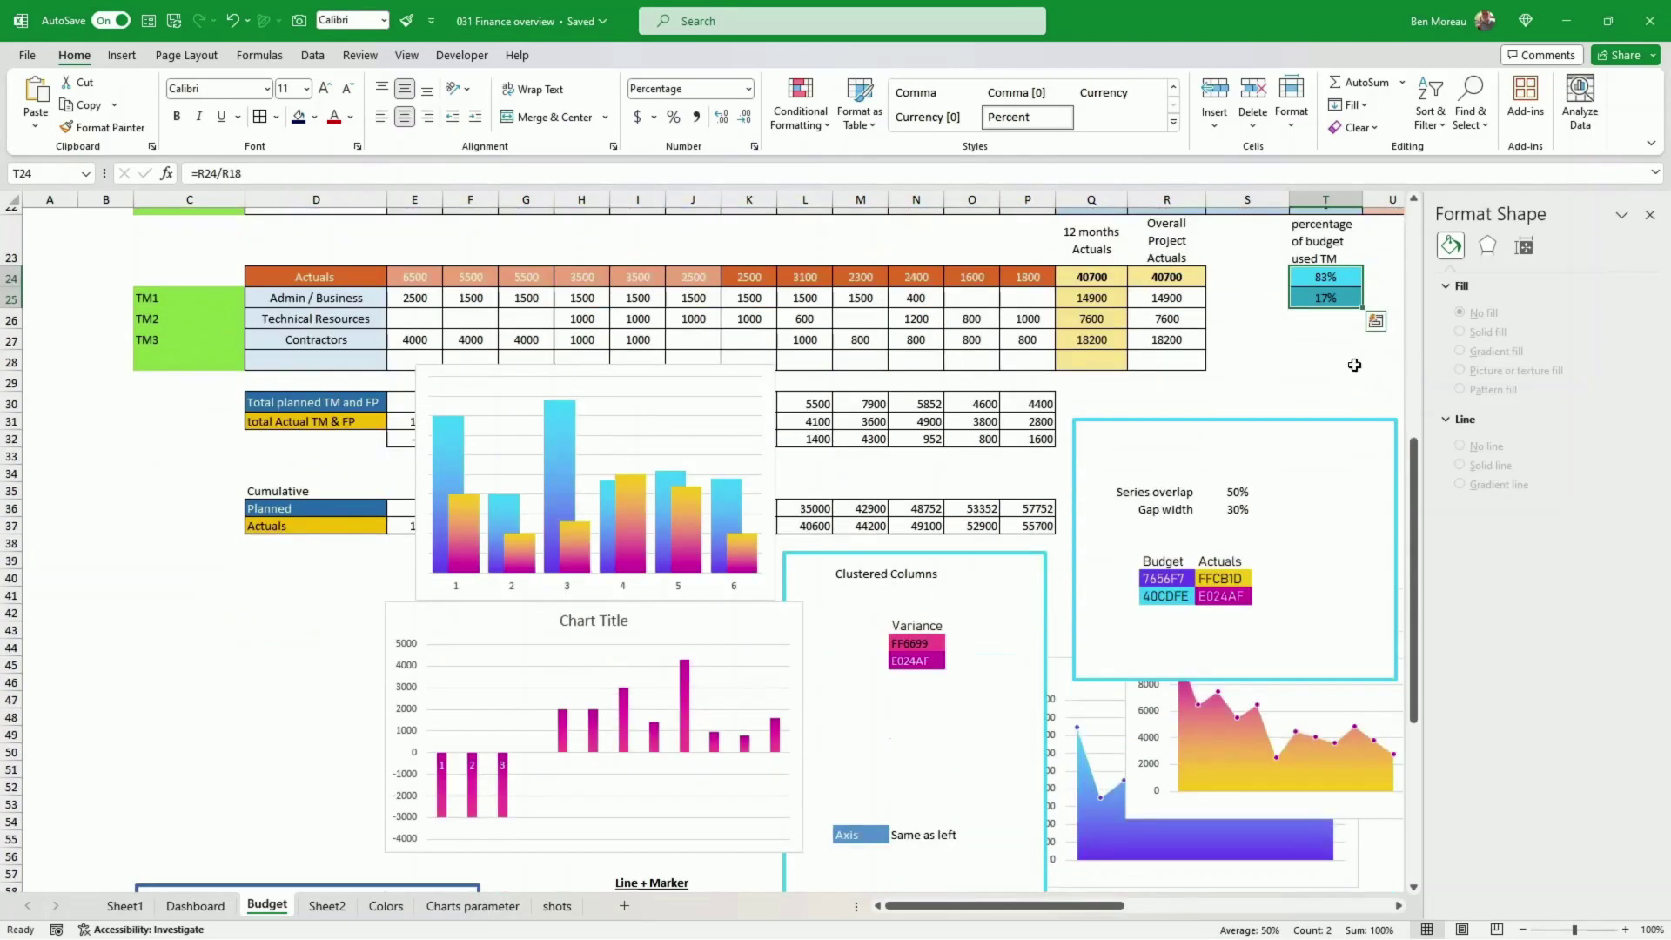
{"action": "scroll", "coordinate": [1301, 366], "scroll_direction": "up", "scroll_amount": 4}
{"action": "scroll", "coordinate": [1300, 366], "scroll_direction": "up", "scroll_amount": 1}
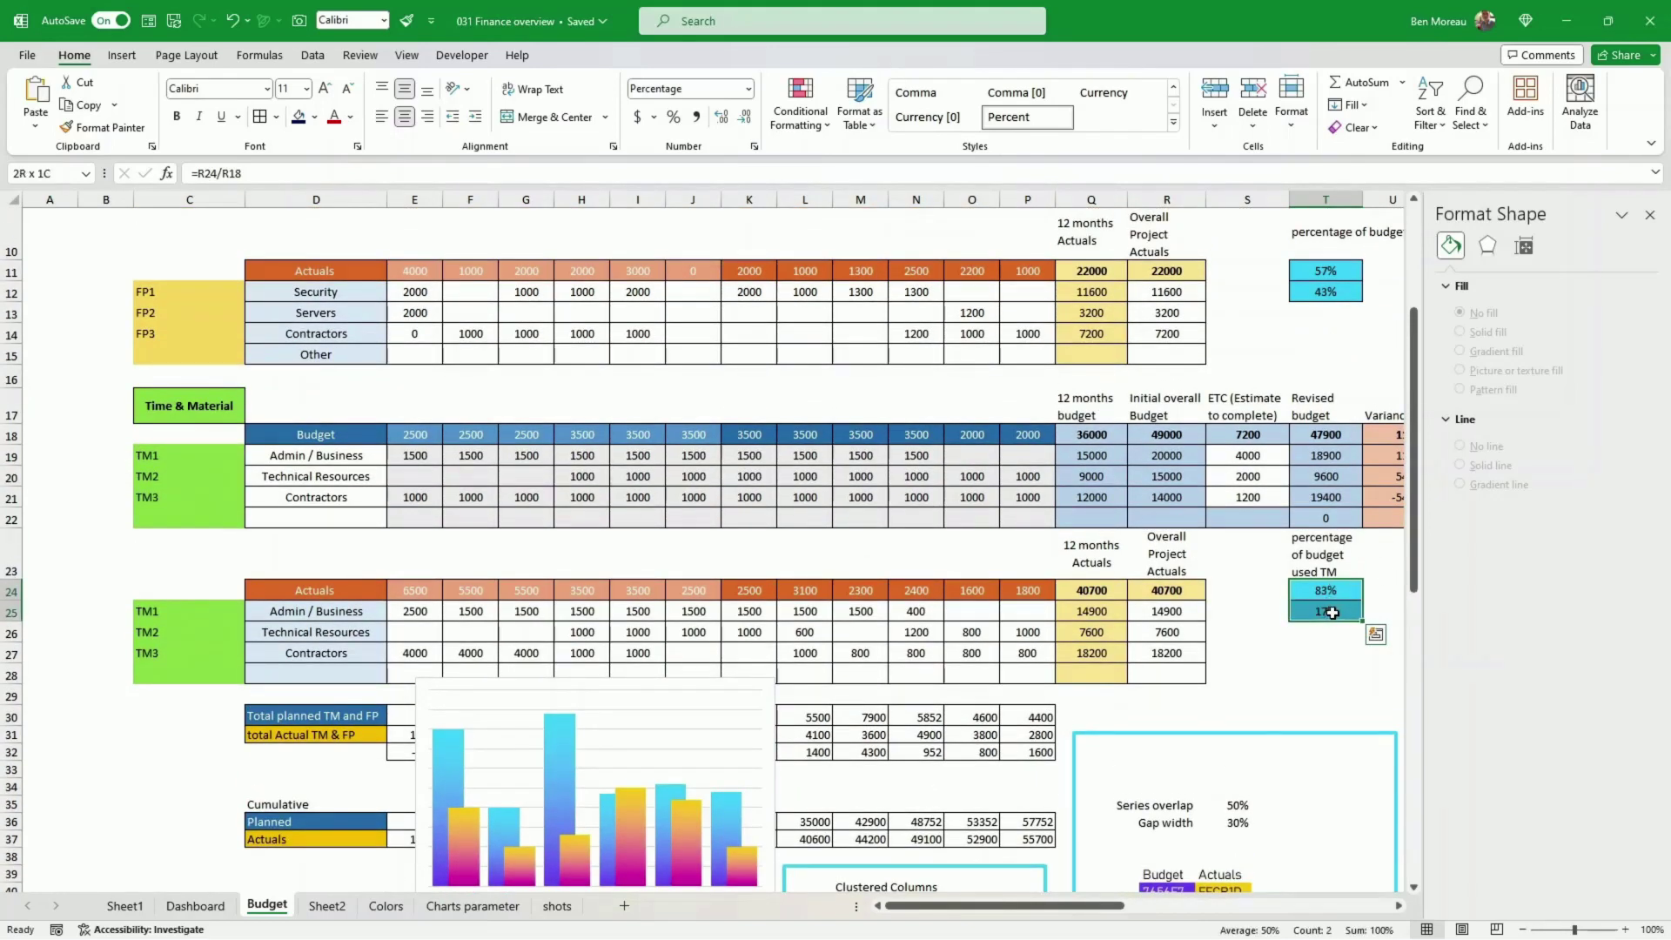
{"action": "left_click", "coordinate": [118, 56]}
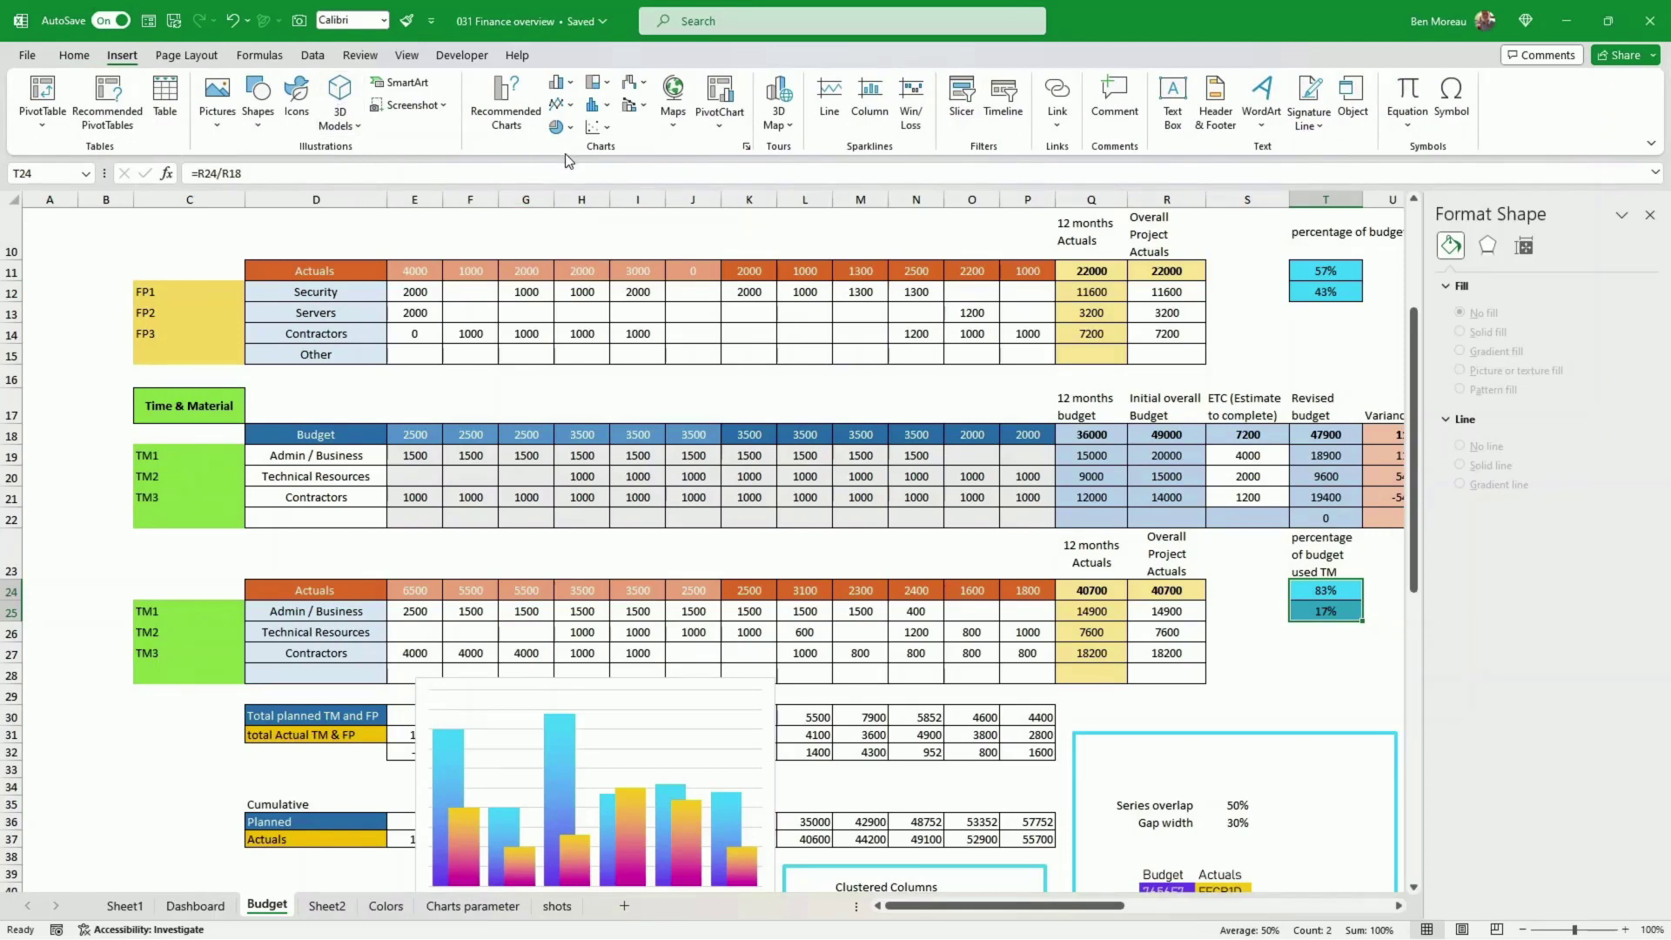
{"action": "left_click", "coordinate": [556, 127]}
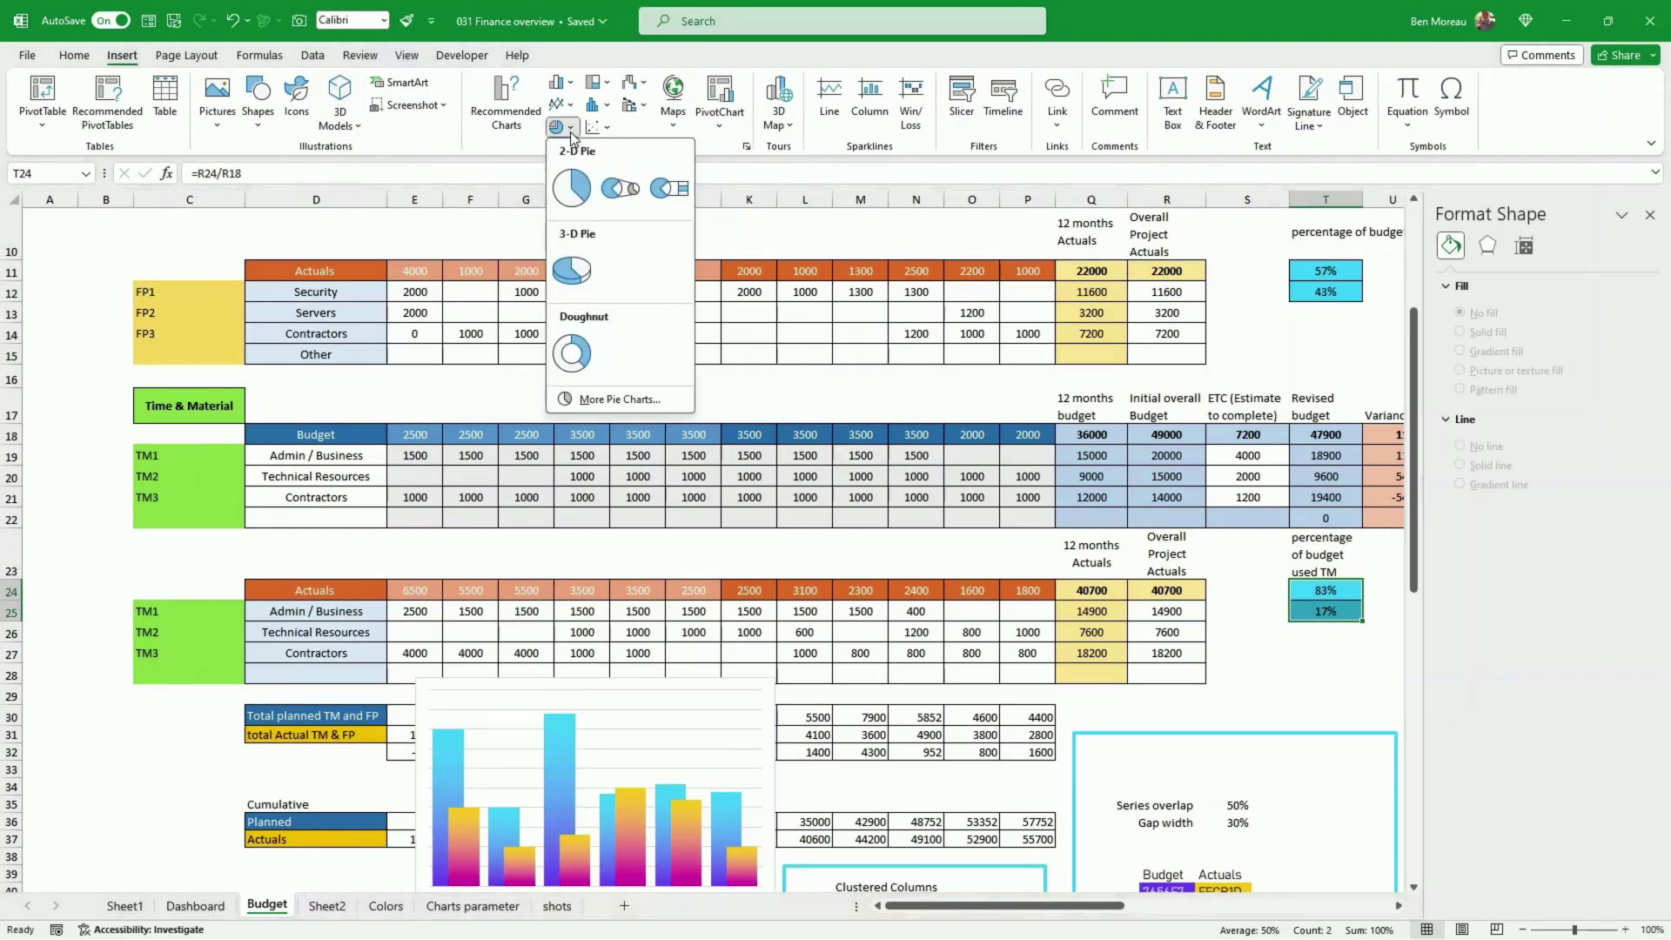
{"action": "left_click", "coordinate": [578, 356]}
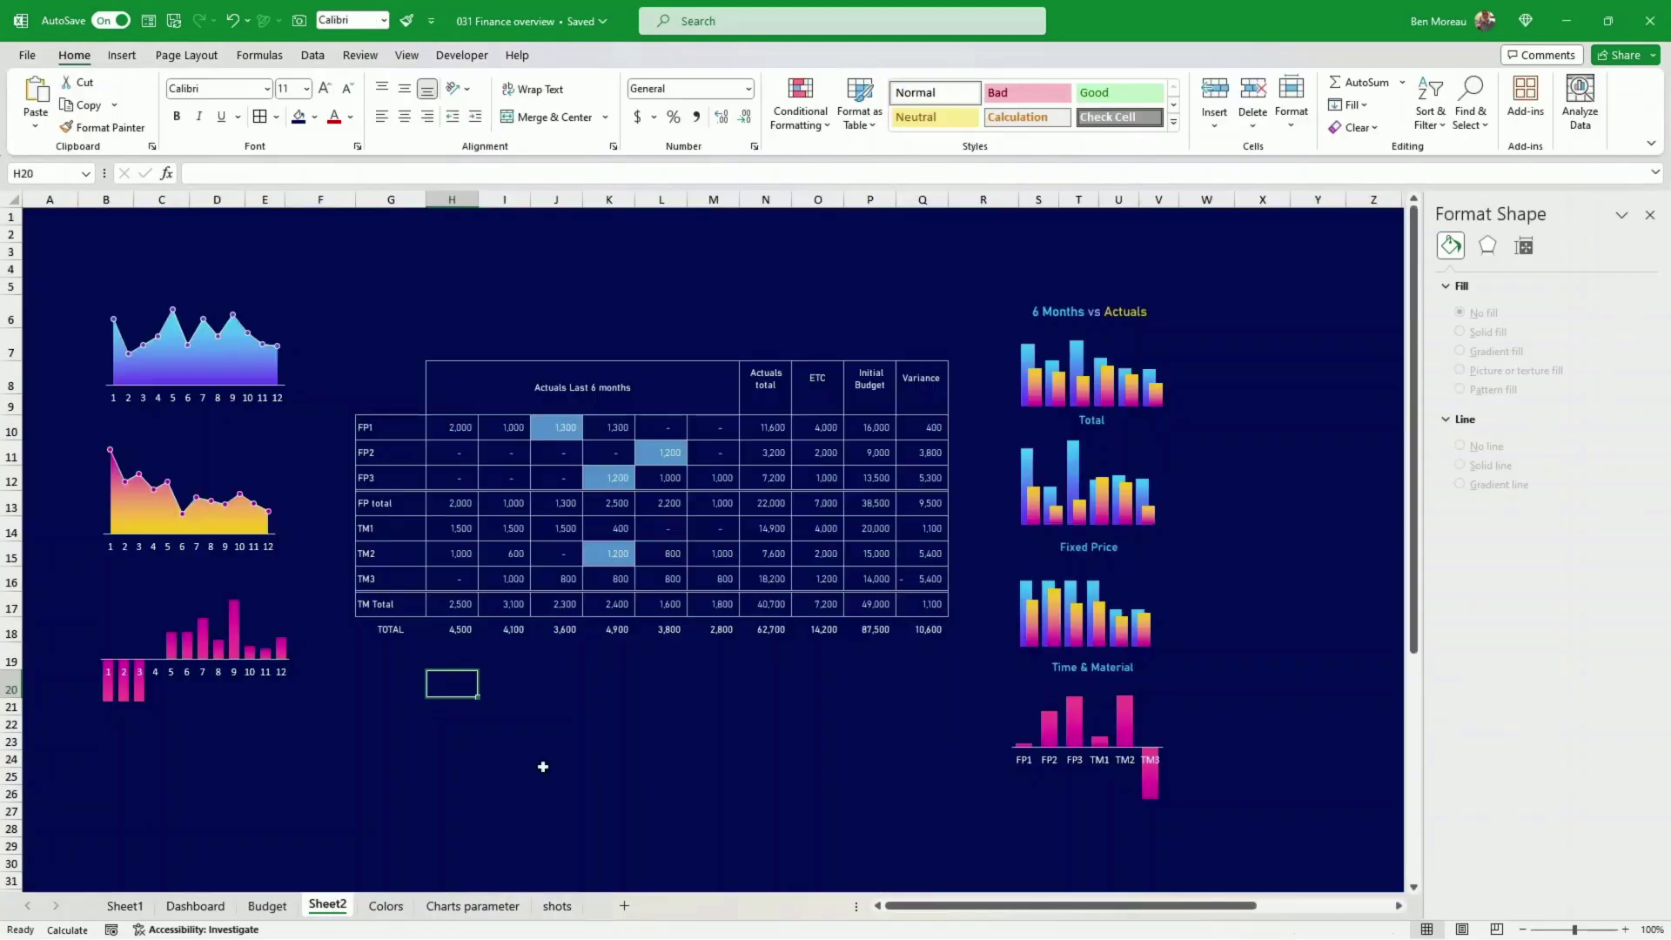
- Place the doughnut chart on Sheet2, shrink it to about 4.7 cm high by 9.9 cm wide and centre it beneath the table
{"action": "left_click", "coordinate": [663, 738]}
{"action": "key", "text": "ctrl+v"}
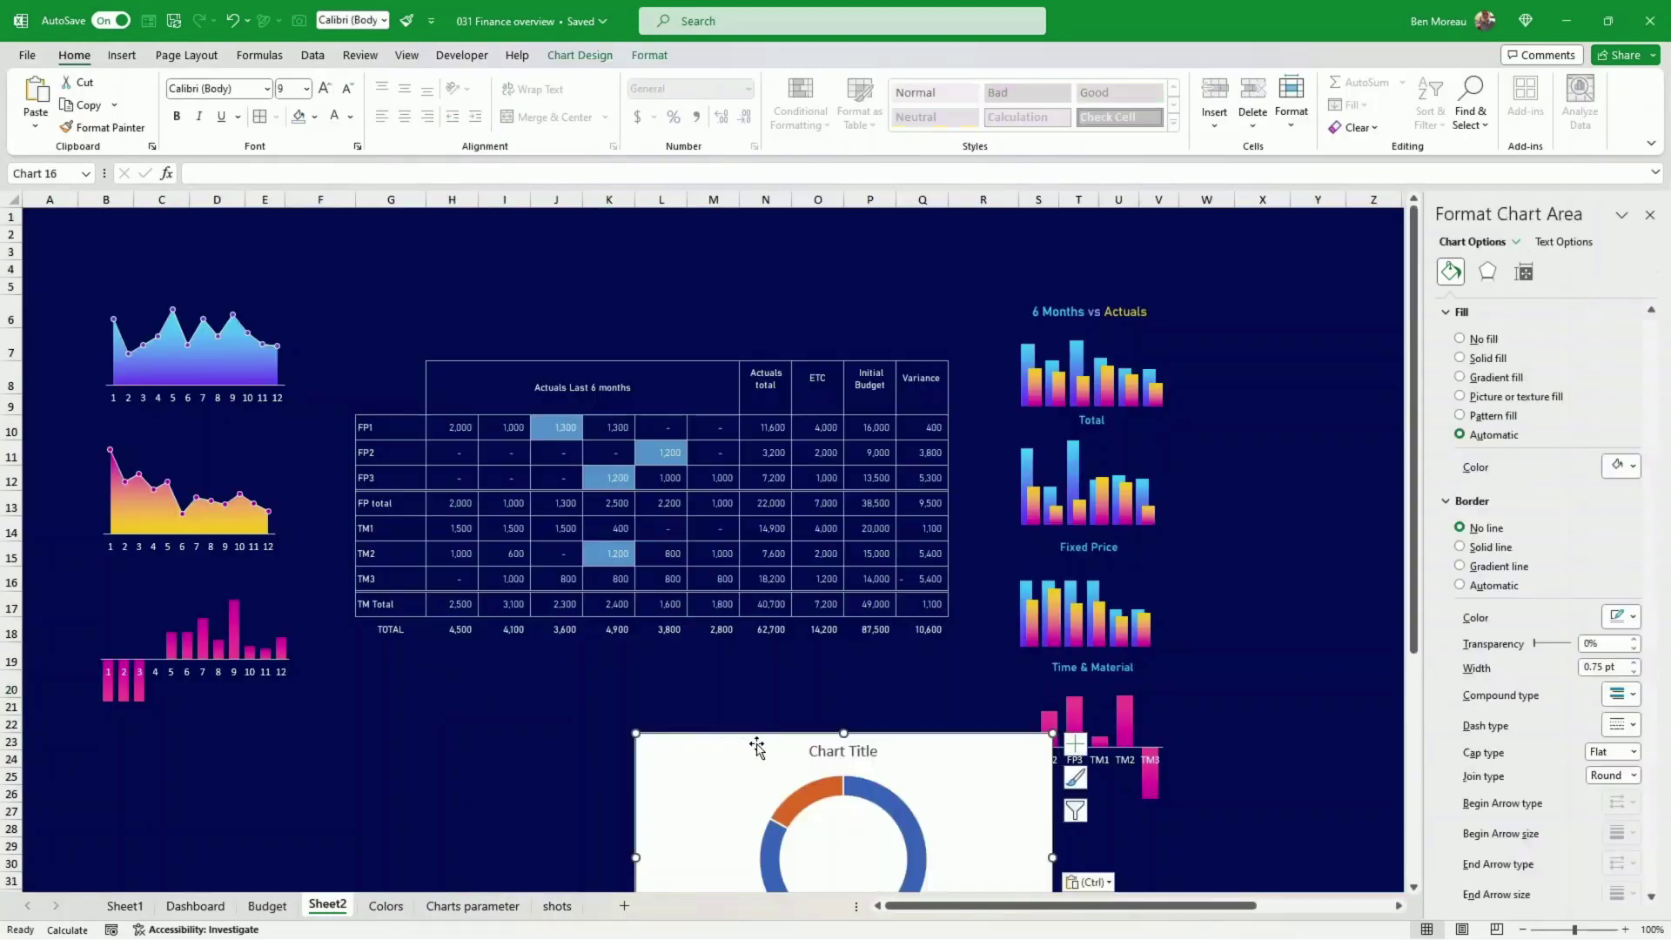
{"action": "left_click_drag", "start_coordinate": [757, 745], "coordinate": [640, 687]}
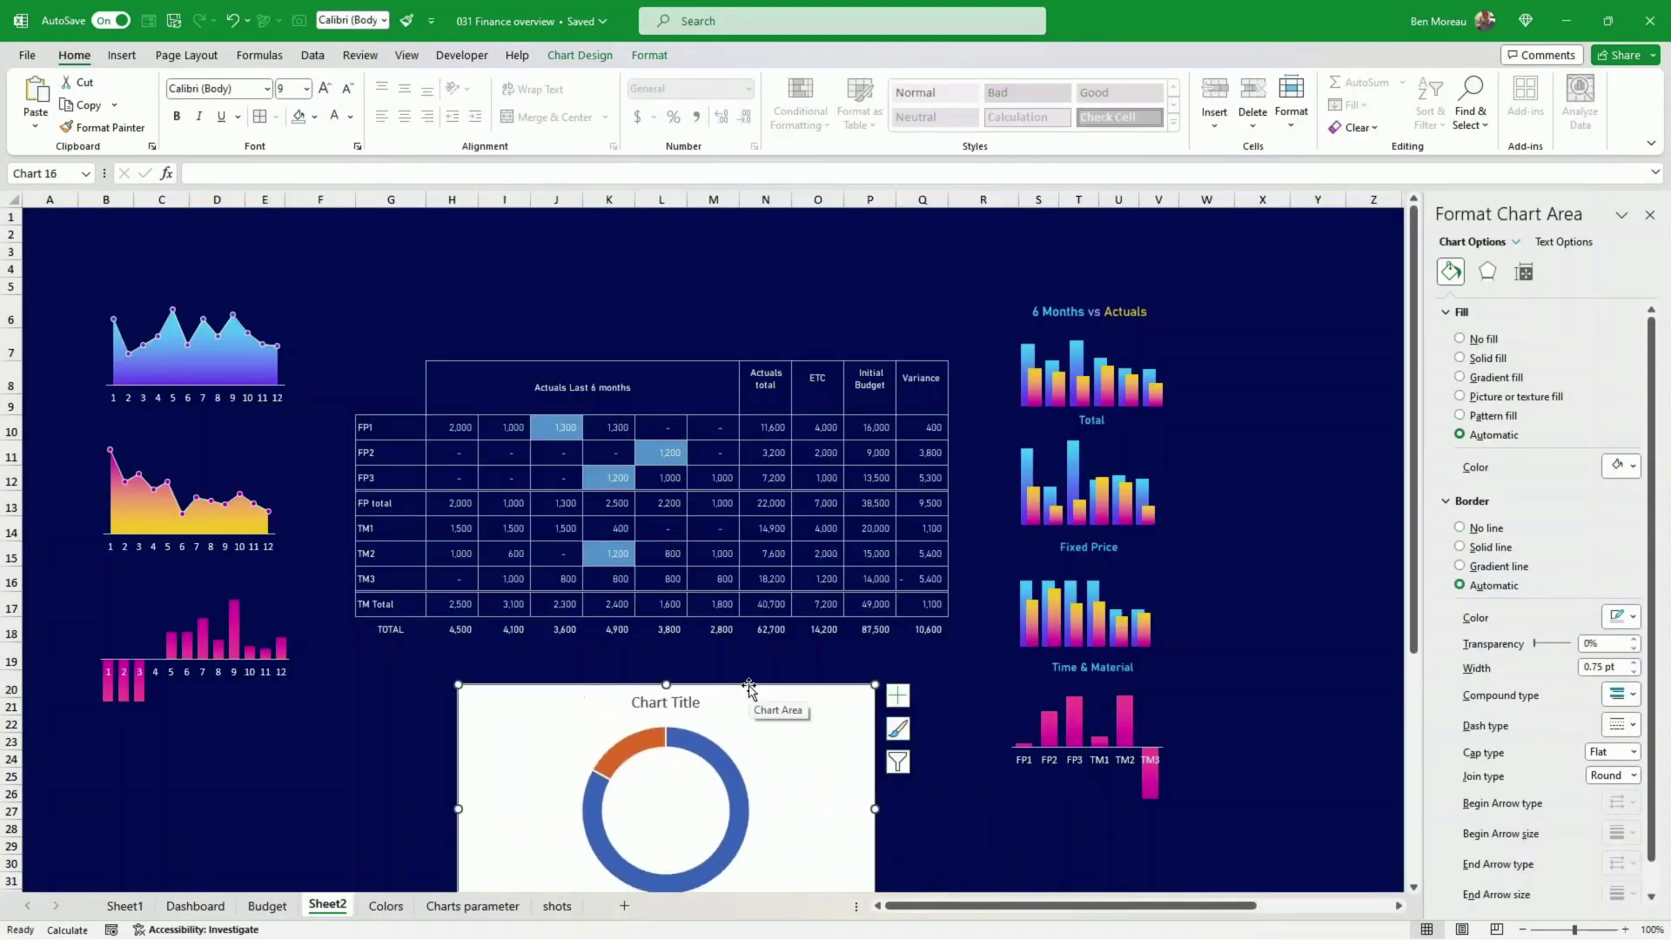
{"action": "left_click_drag", "start_coordinate": [875, 685], "coordinate": [782, 781]}
{"action": "left_click_drag", "start_coordinate": [786, 799], "coordinate": [845, 703]}
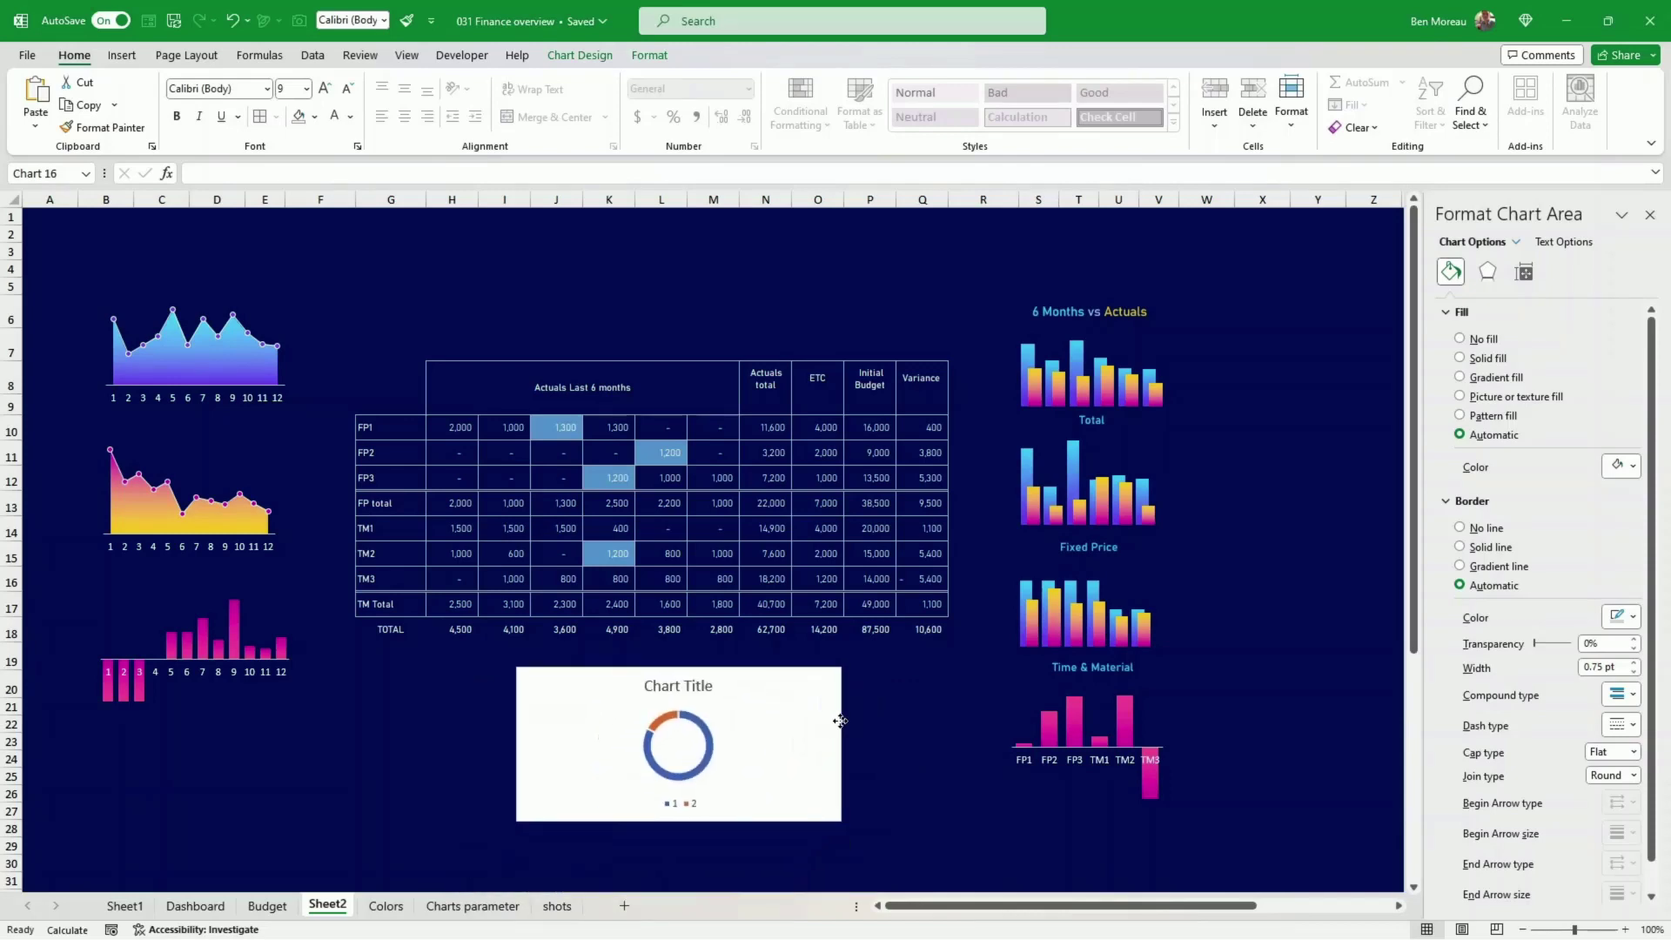
- Delete the doughnut chart's title and legend
{"action": "left_click", "coordinate": [712, 685]}
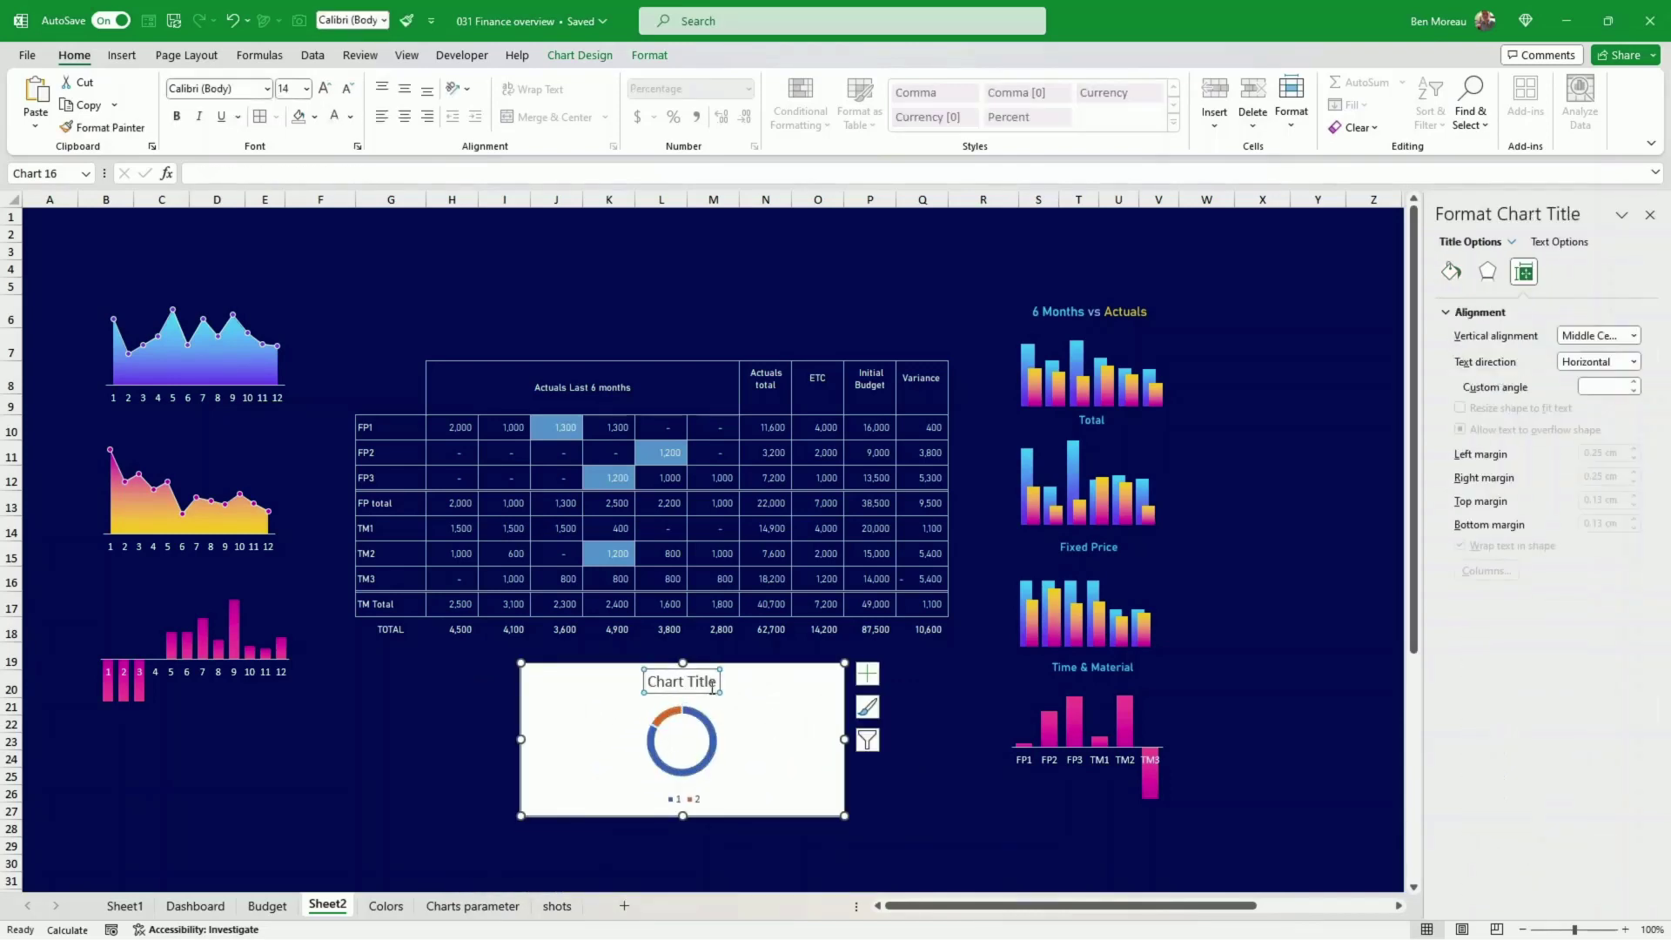
{"action": "key", "text": "Delete"}
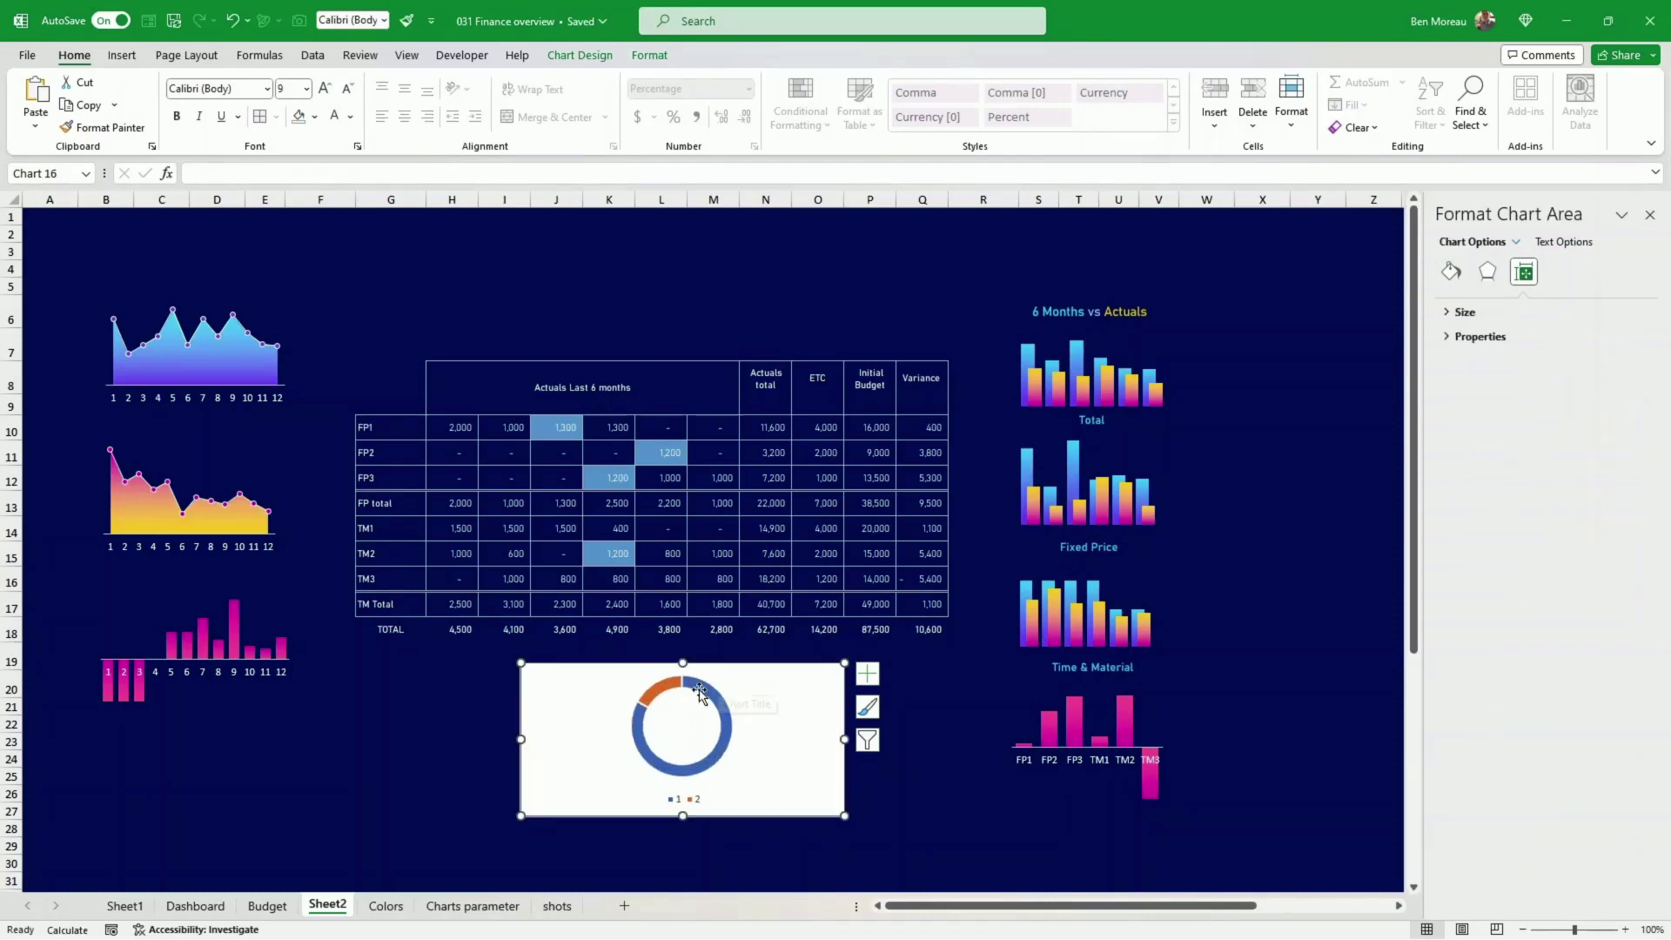
{"action": "left_click", "coordinate": [682, 800]}
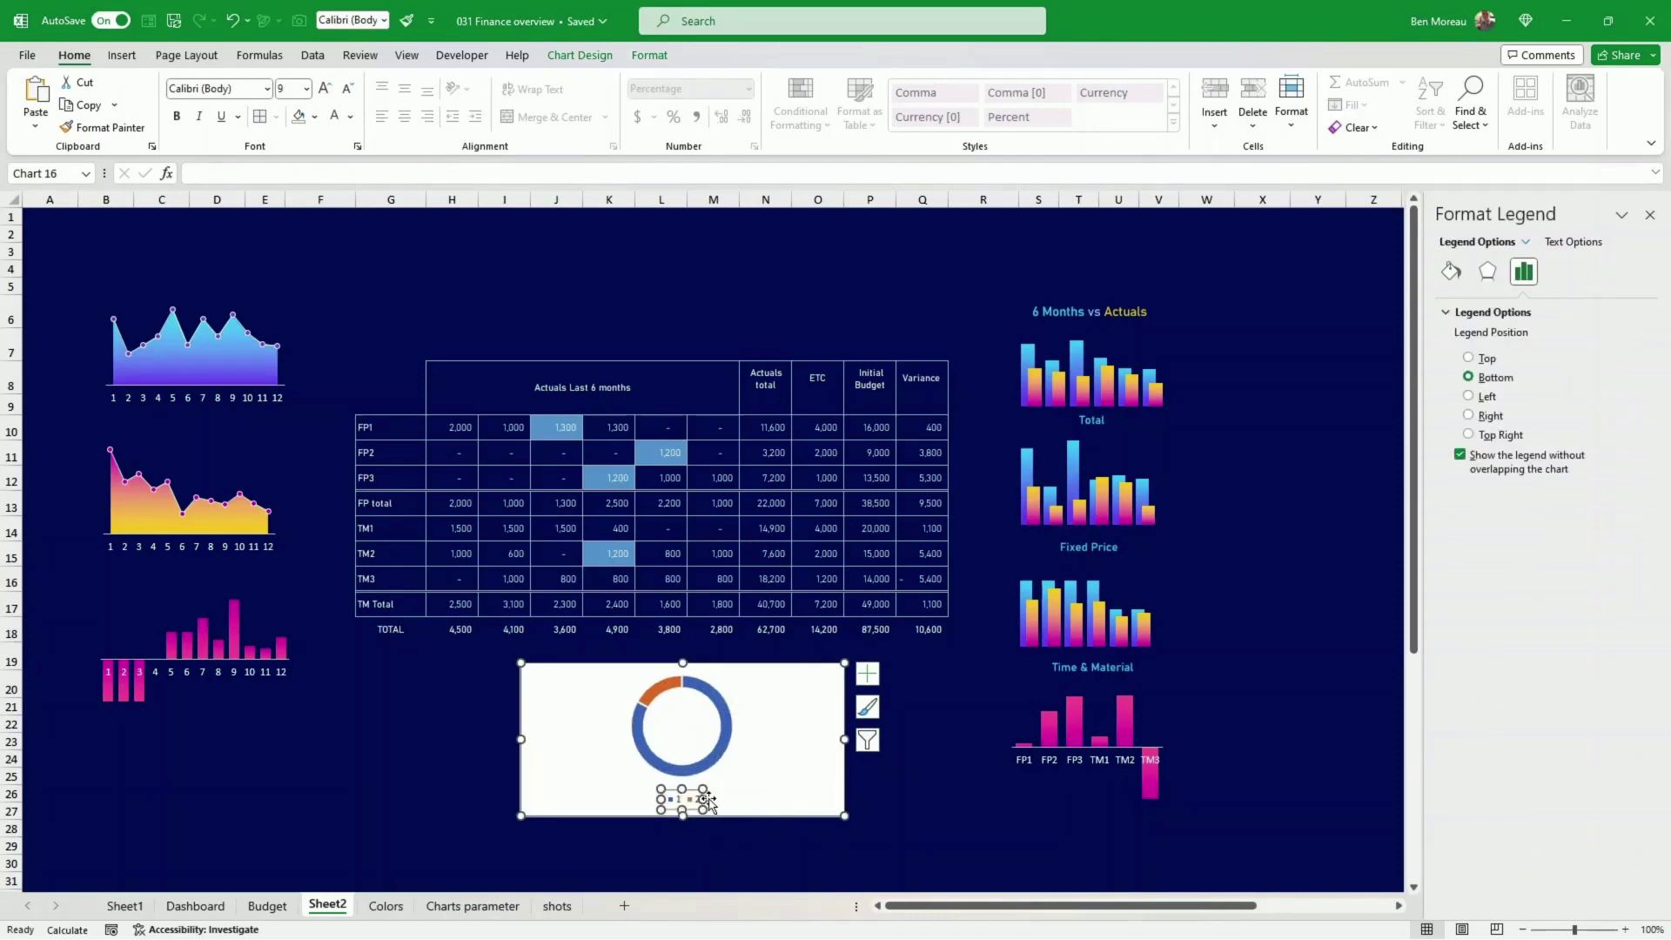
{"action": "key", "text": "Delete"}
- Remove the fill and outline from the doughnut chart's background
{"action": "left_click", "coordinate": [649, 55]}
{"action": "left_click", "coordinate": [718, 82]}
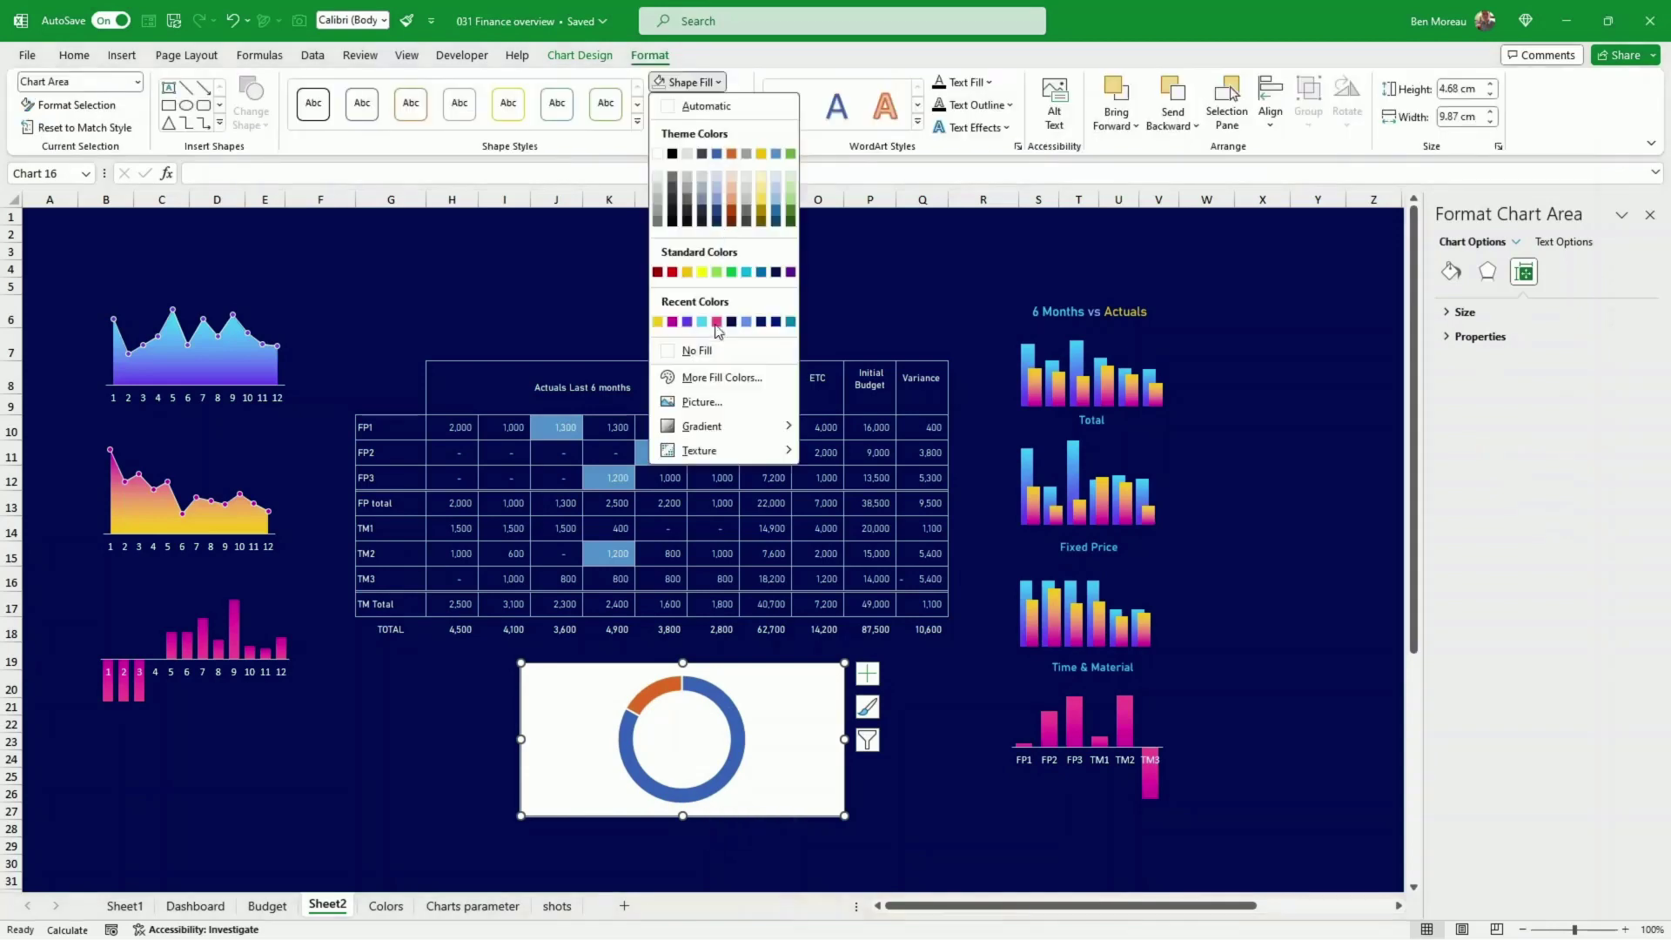
{"action": "left_click", "coordinate": [722, 346]}
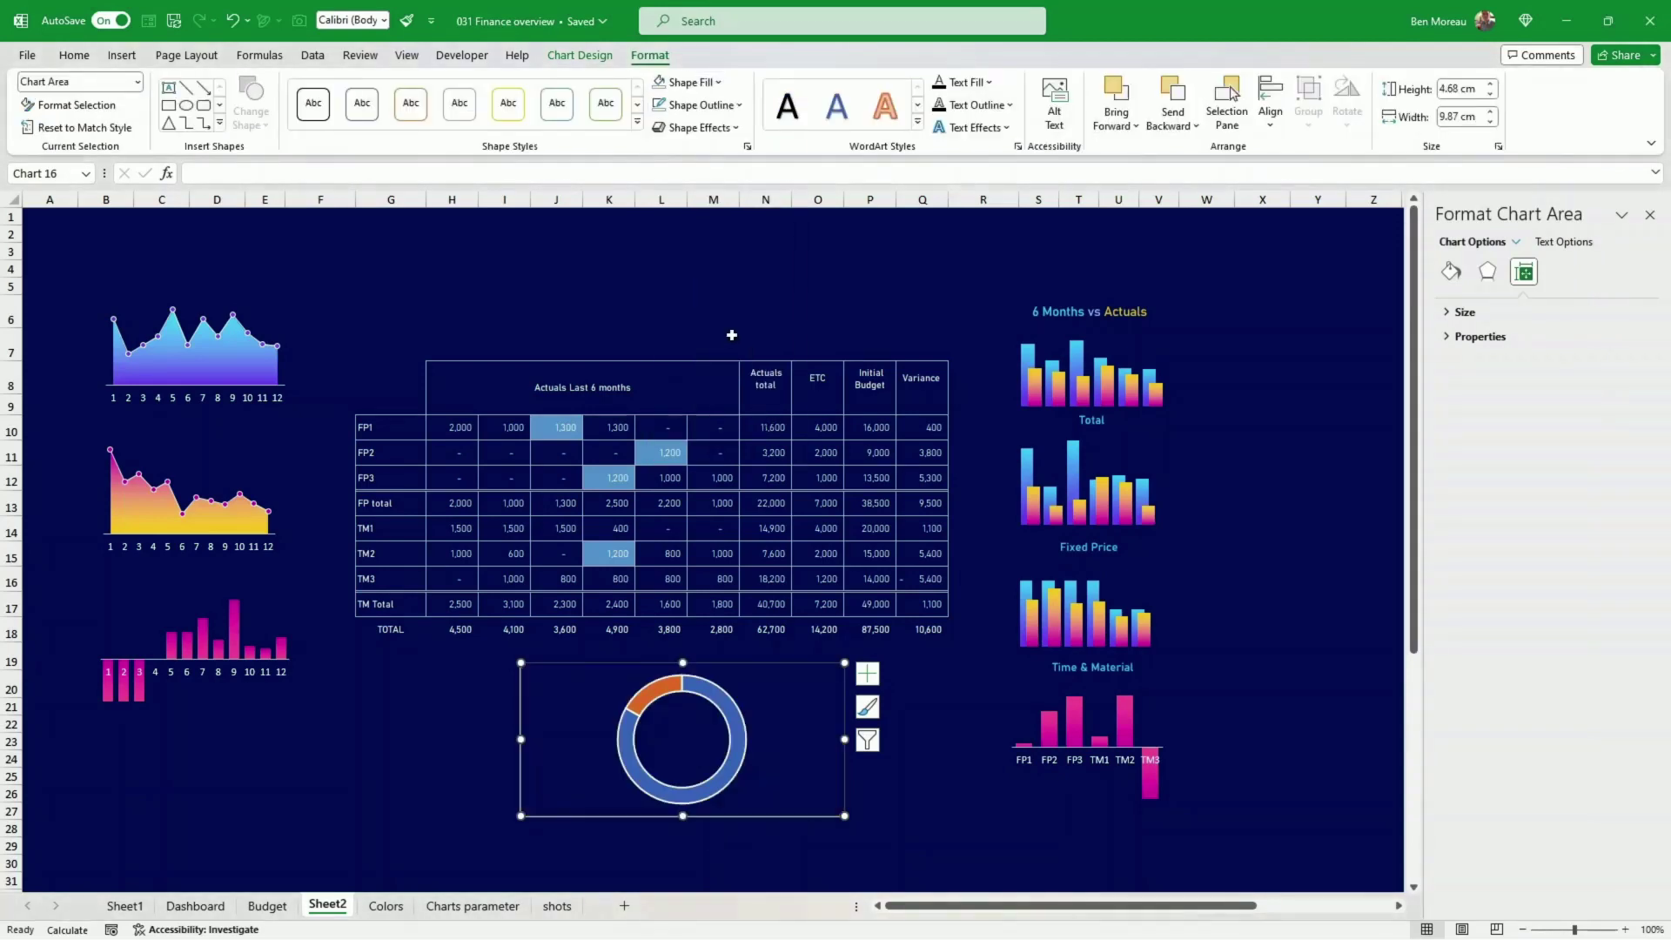
{"action": "left_click", "coordinate": [705, 106]}
{"action": "left_click", "coordinate": [750, 375]}
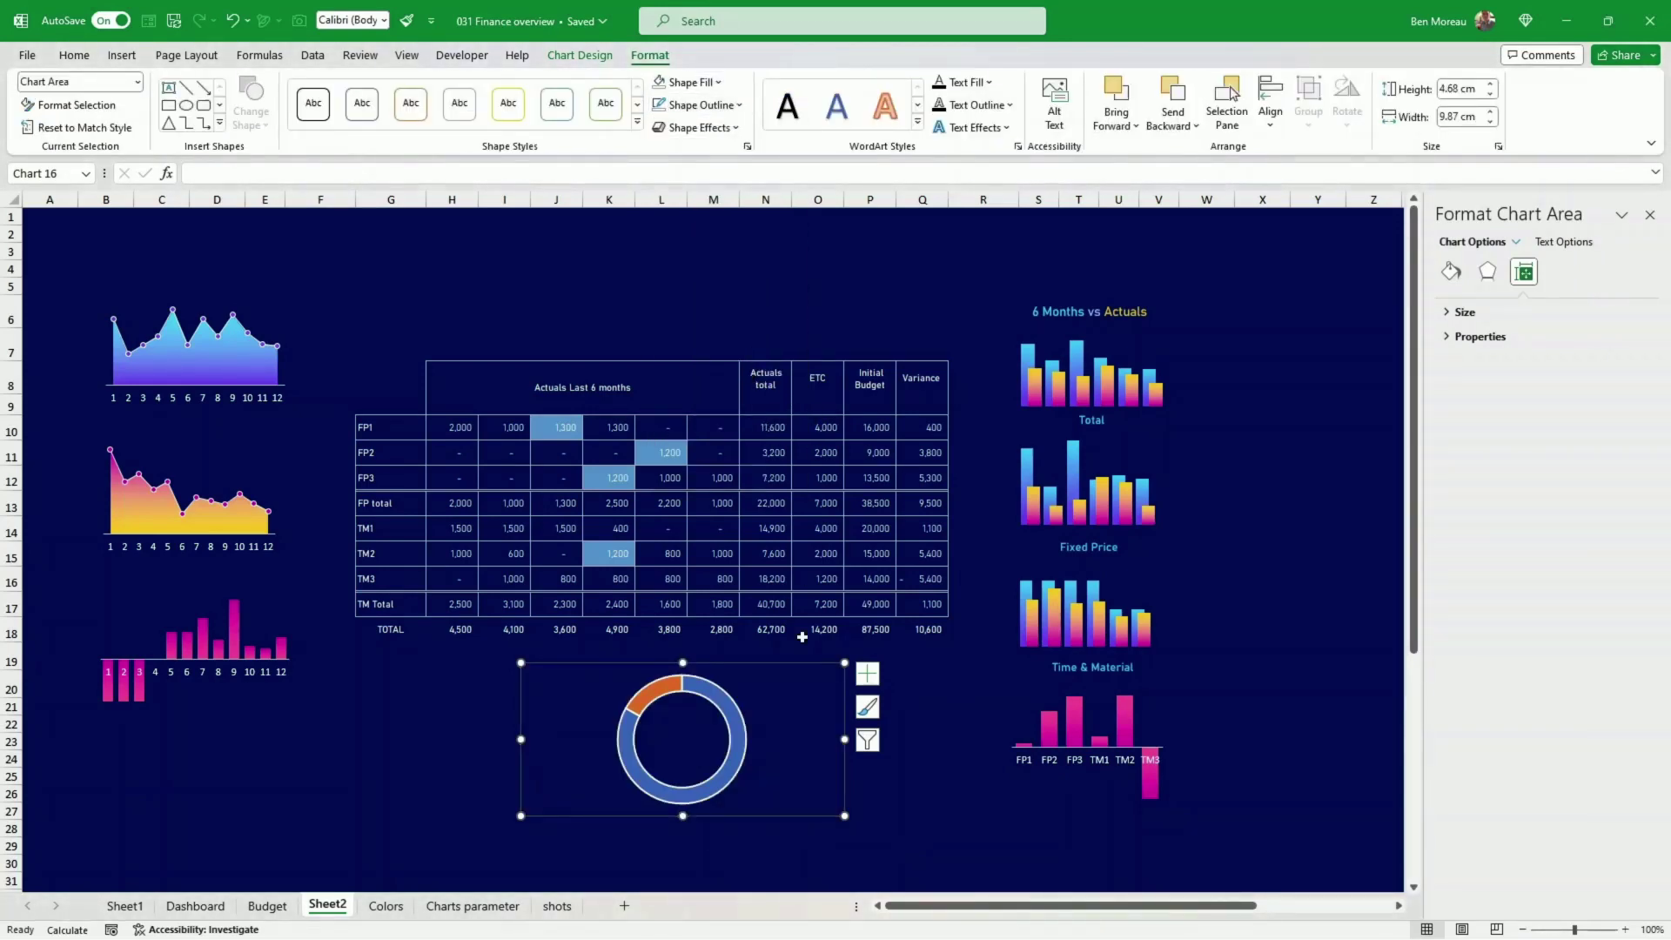
- Give the doughnut's larger slice a linear gradient fill running from yellow to pink
{"action": "left_click", "coordinate": [738, 748]}
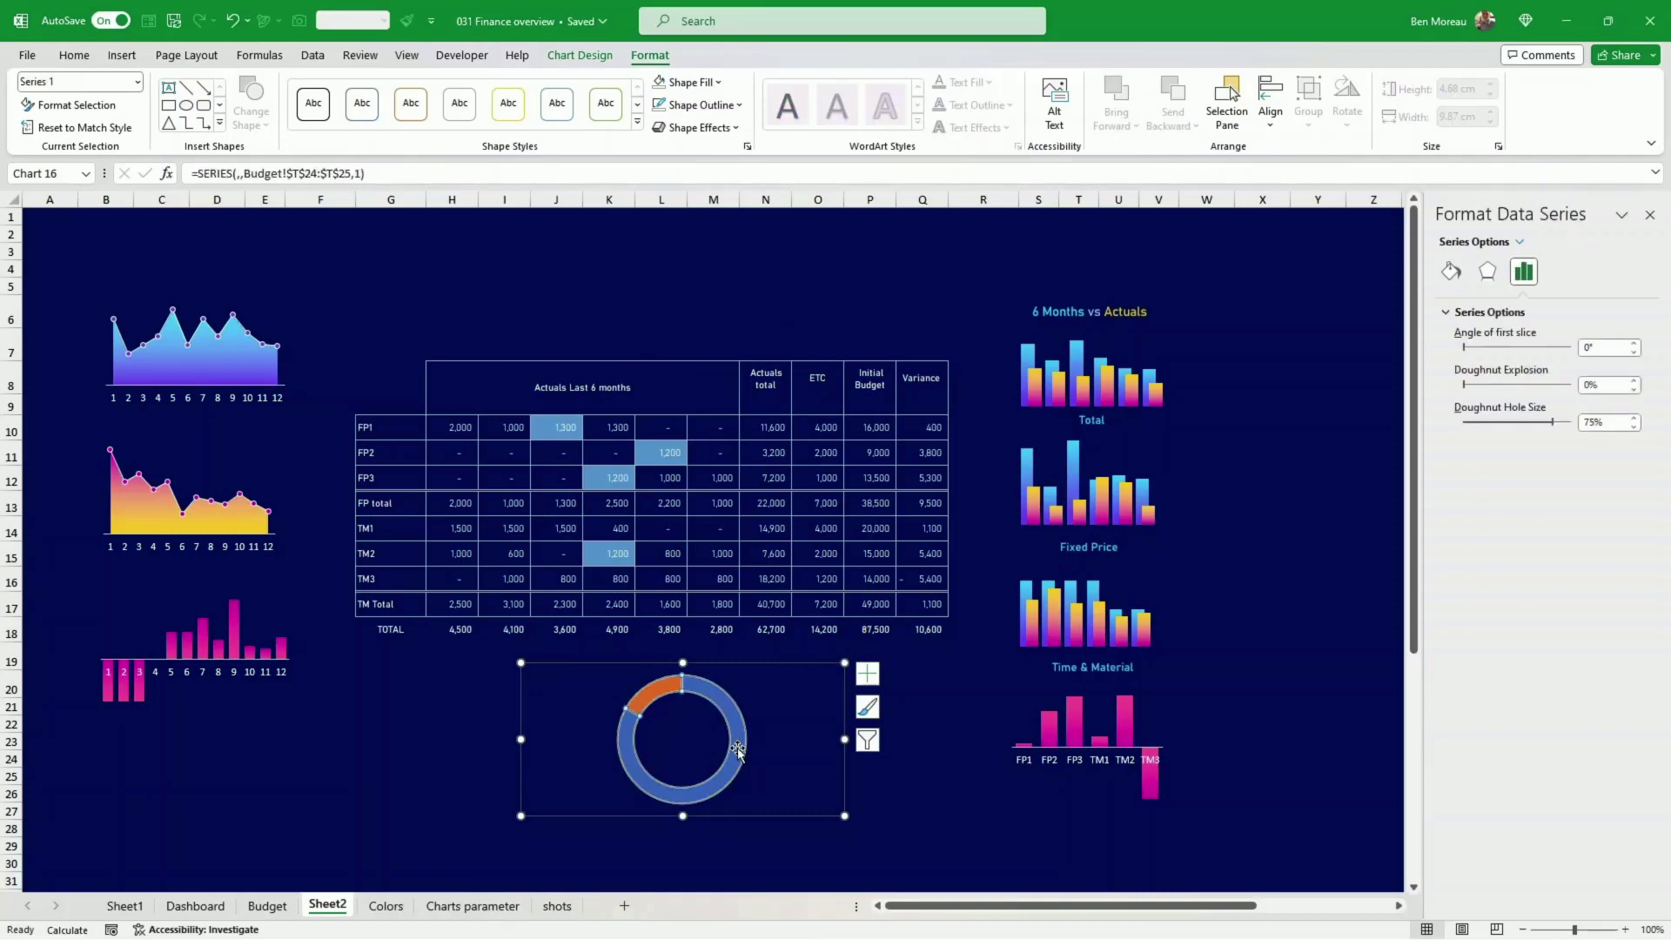
{"action": "left_click", "coordinate": [738, 748]}
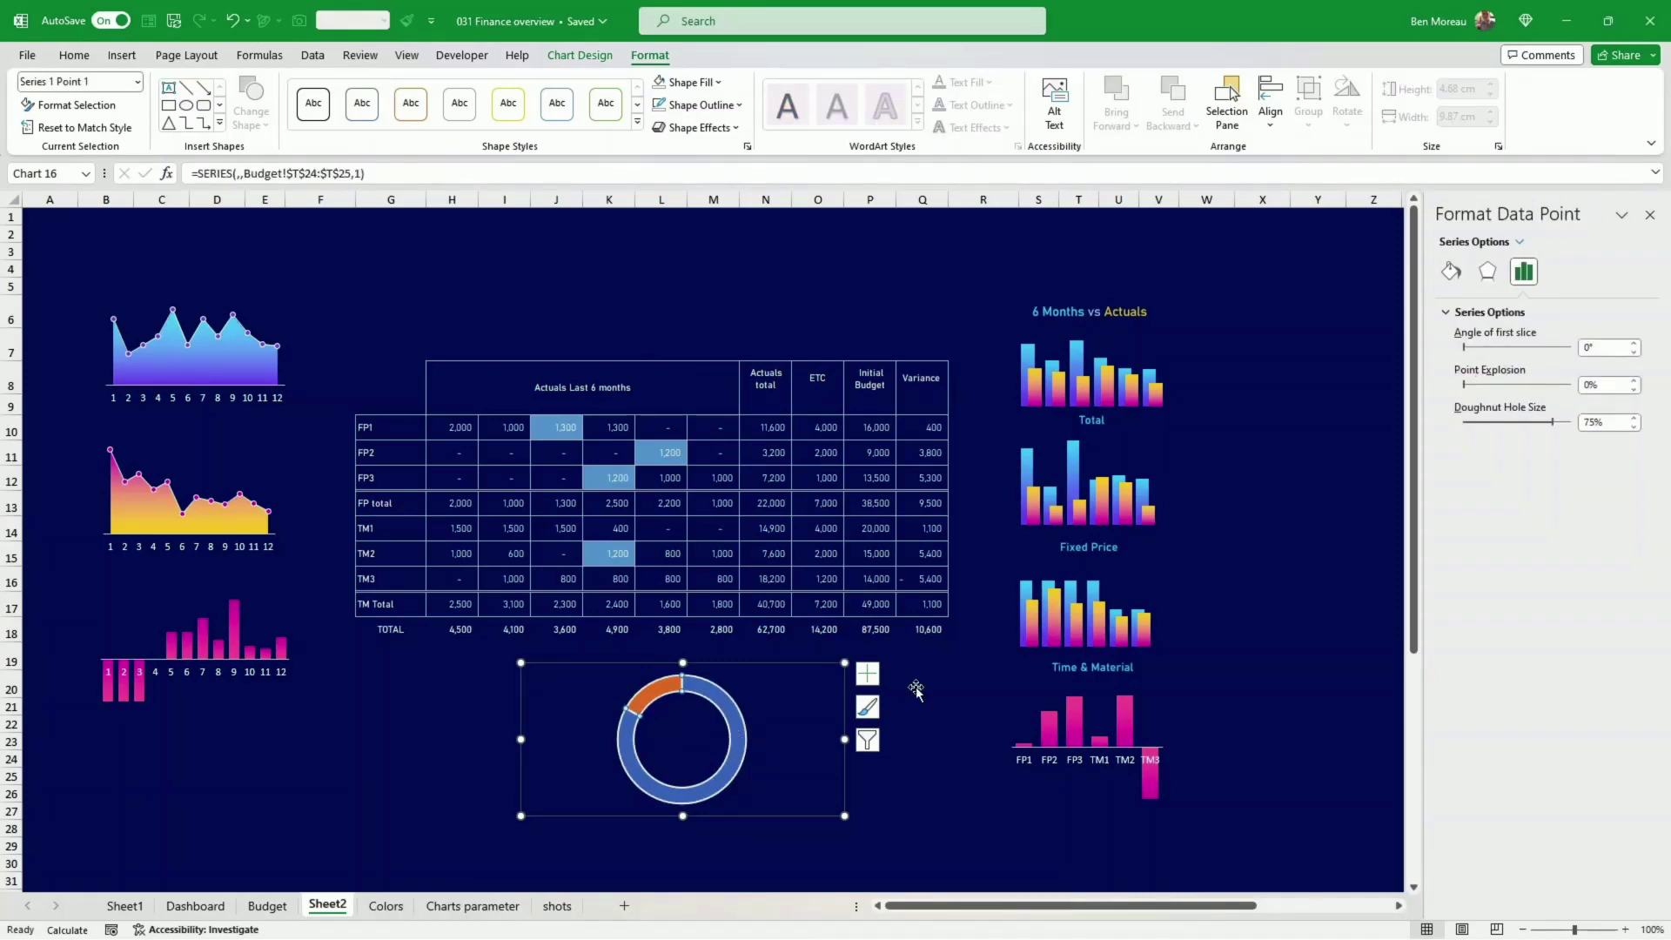
{"action": "left_click", "coordinate": [1451, 269]}
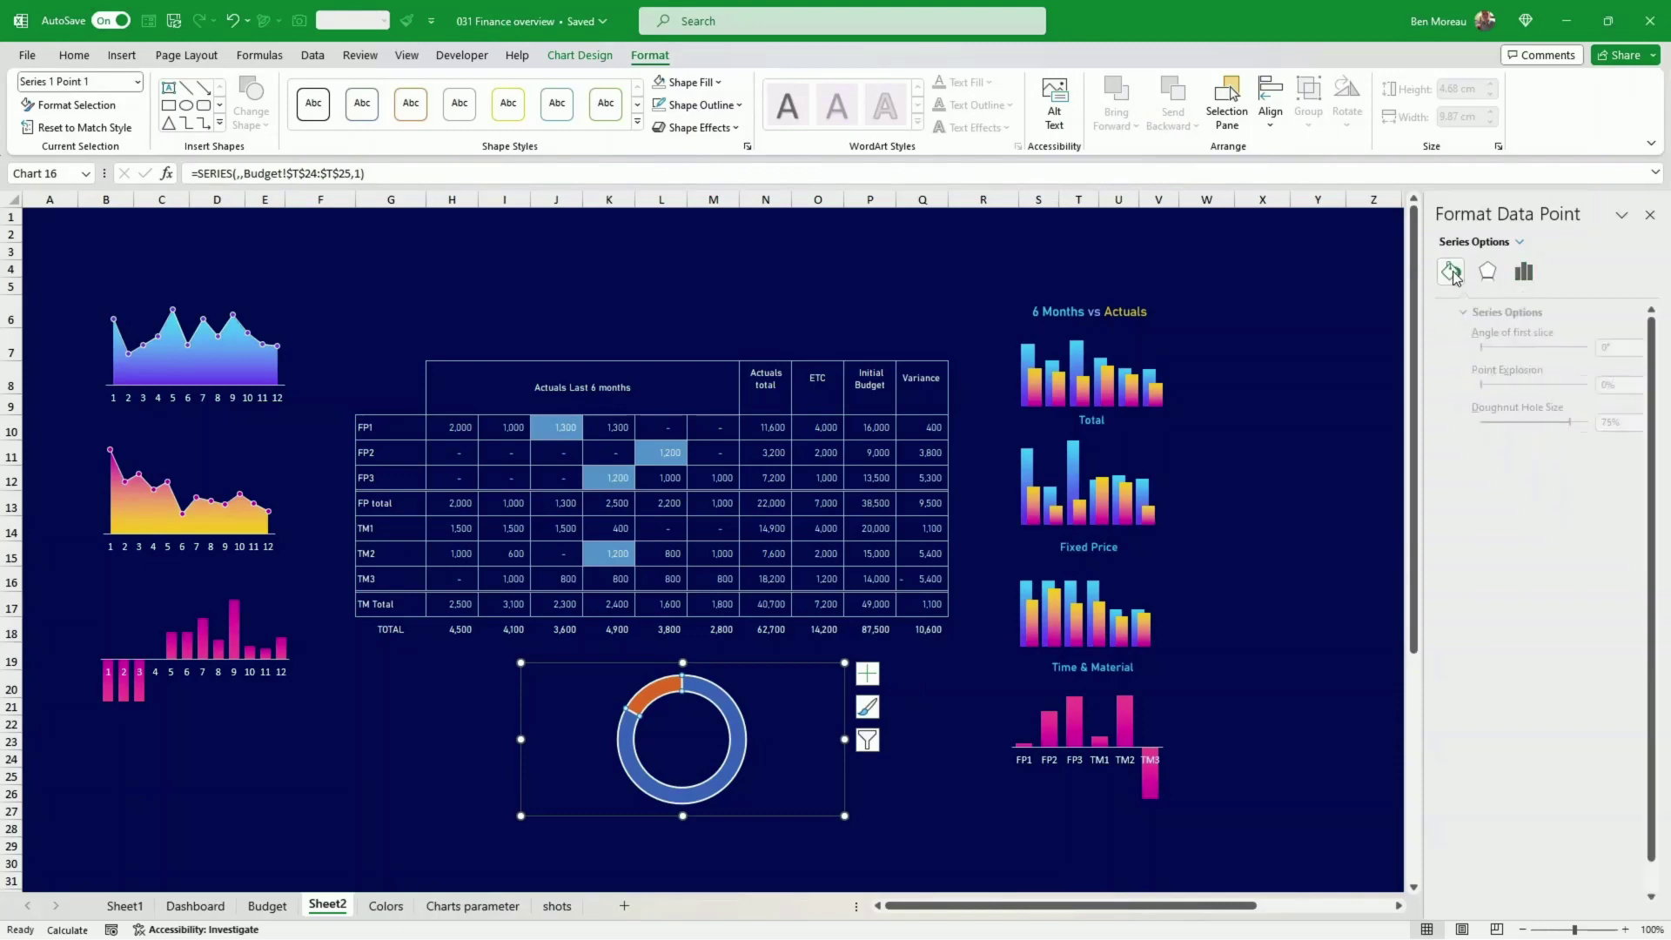
{"action": "left_click", "coordinate": [1491, 377]}
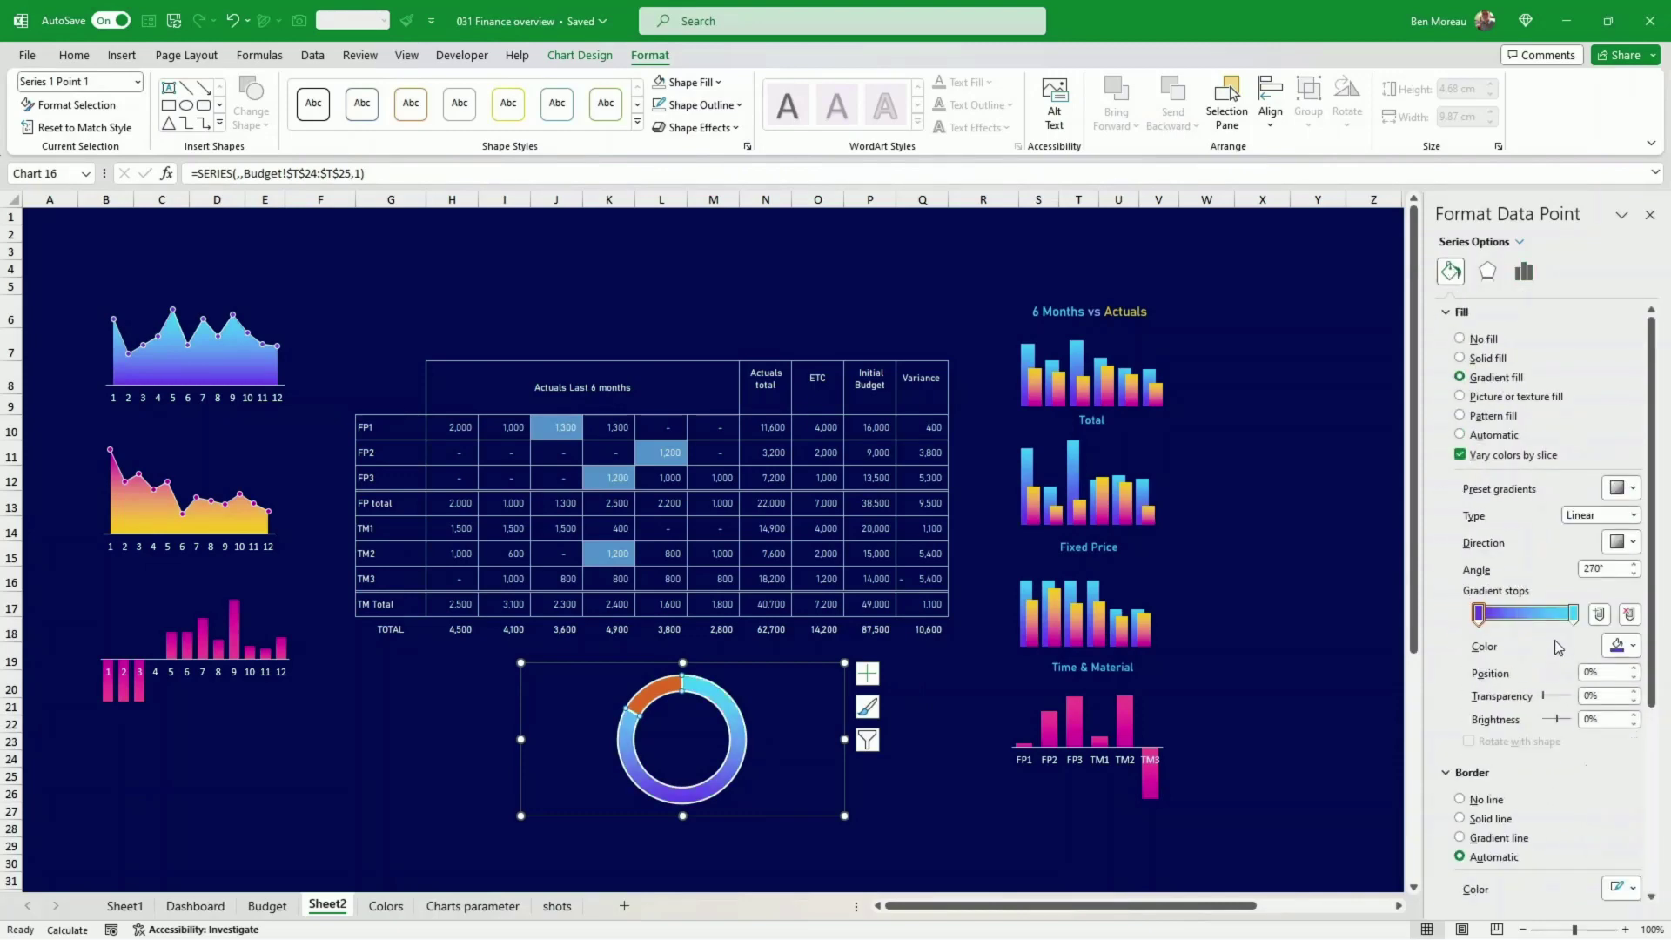
{"action": "left_click", "coordinate": [1620, 645]}
{"action": "left_click", "coordinate": [1531, 864]}
{"action": "left_click", "coordinate": [1620, 645]}
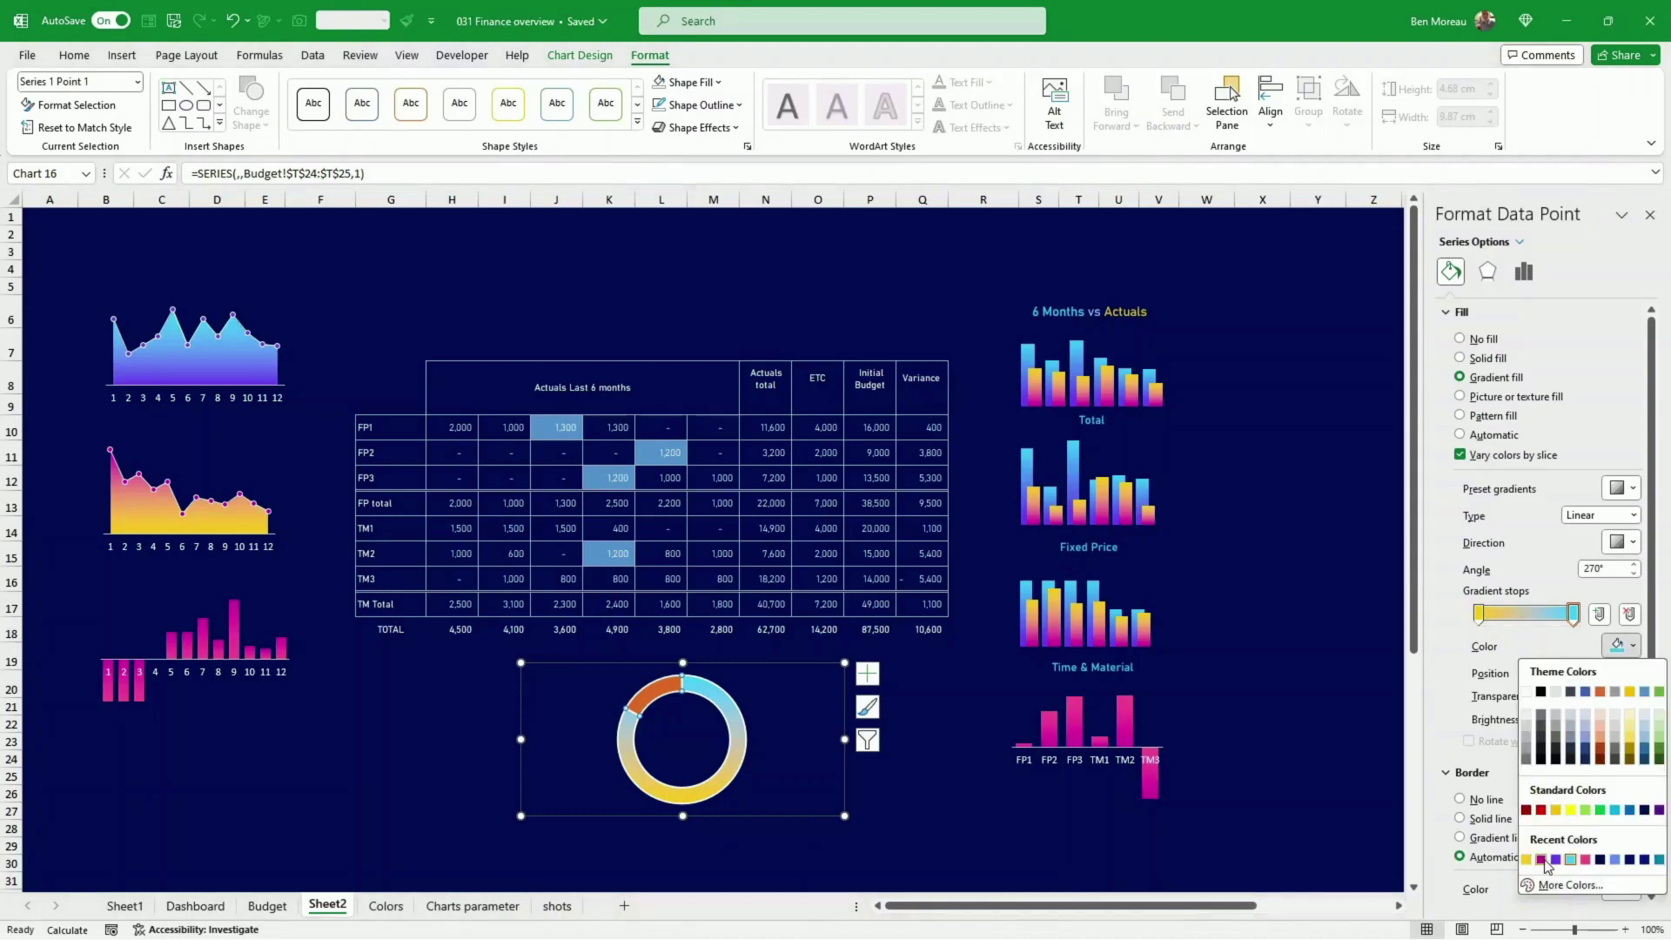
{"action": "left_click", "coordinate": [1545, 864]}
- Remove the fill and outline from the doughnut's smaller slice
{"action": "left_click", "coordinate": [1524, 271]}
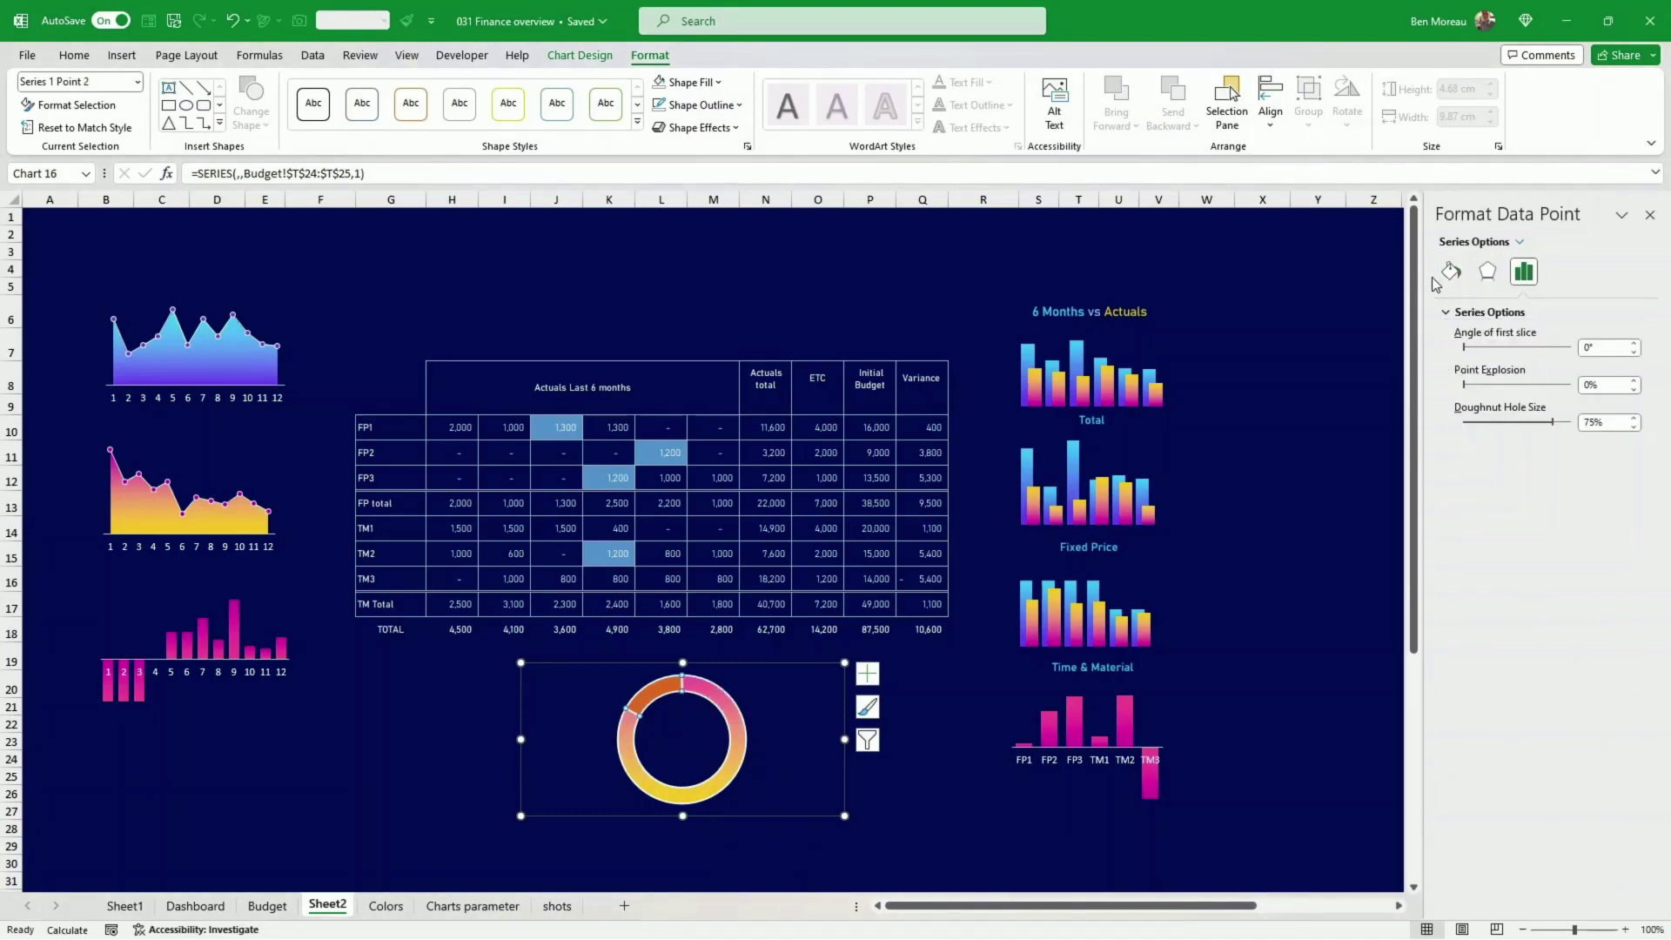
{"action": "left_click", "coordinate": [693, 82]}
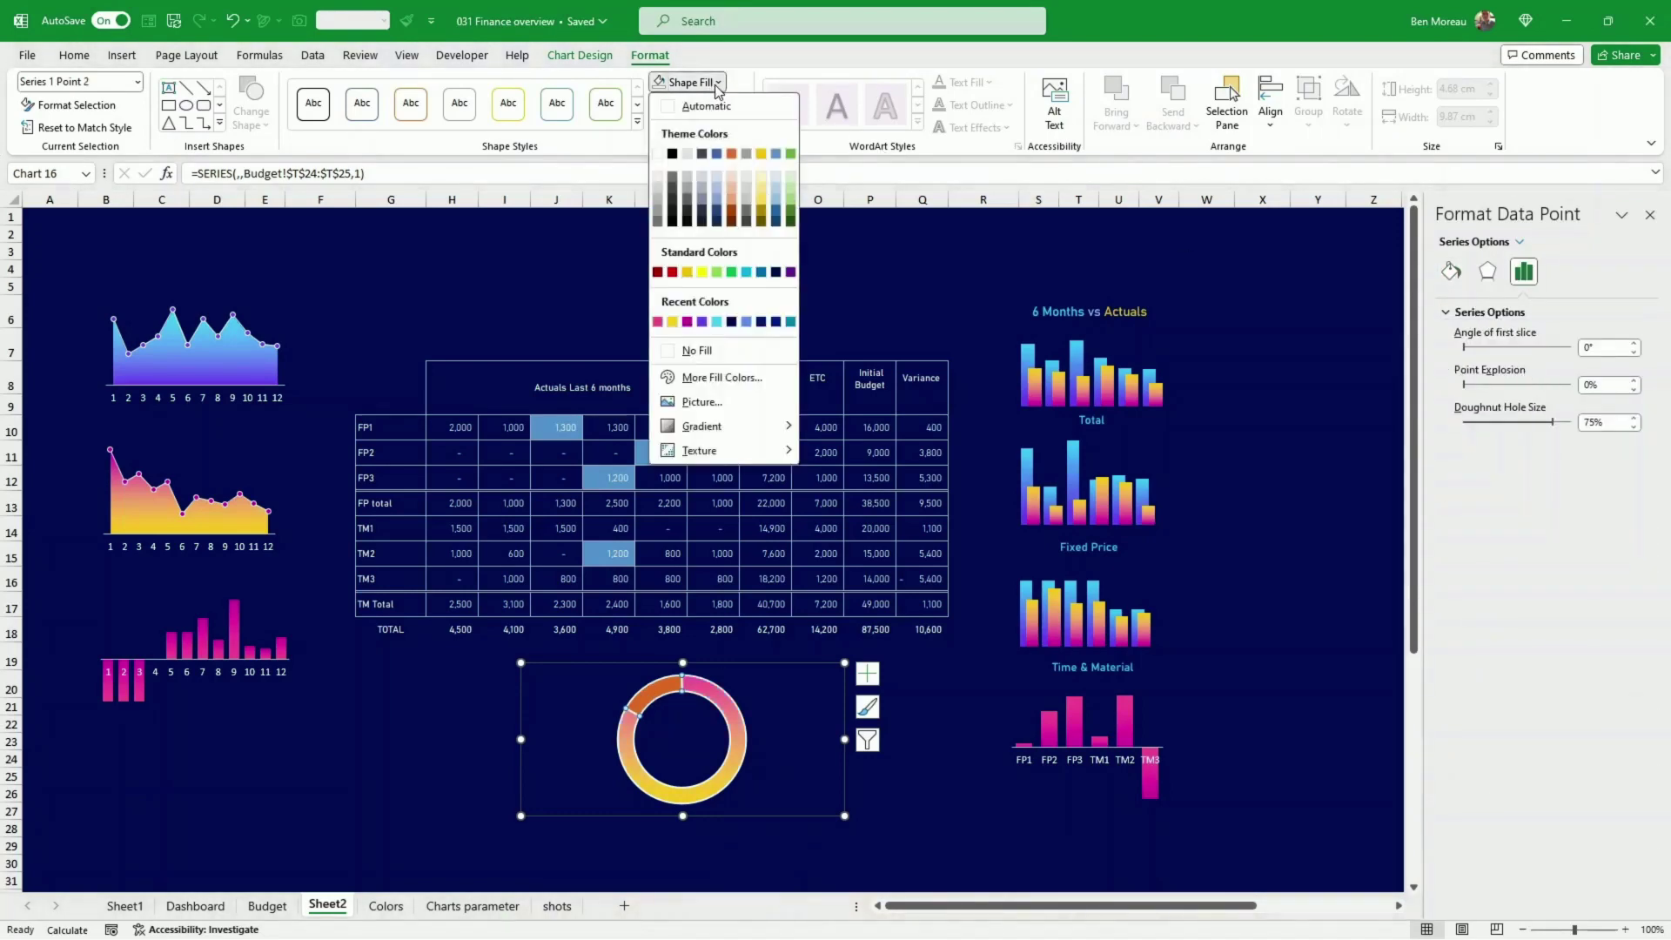
{"action": "left_click", "coordinate": [714, 351]}
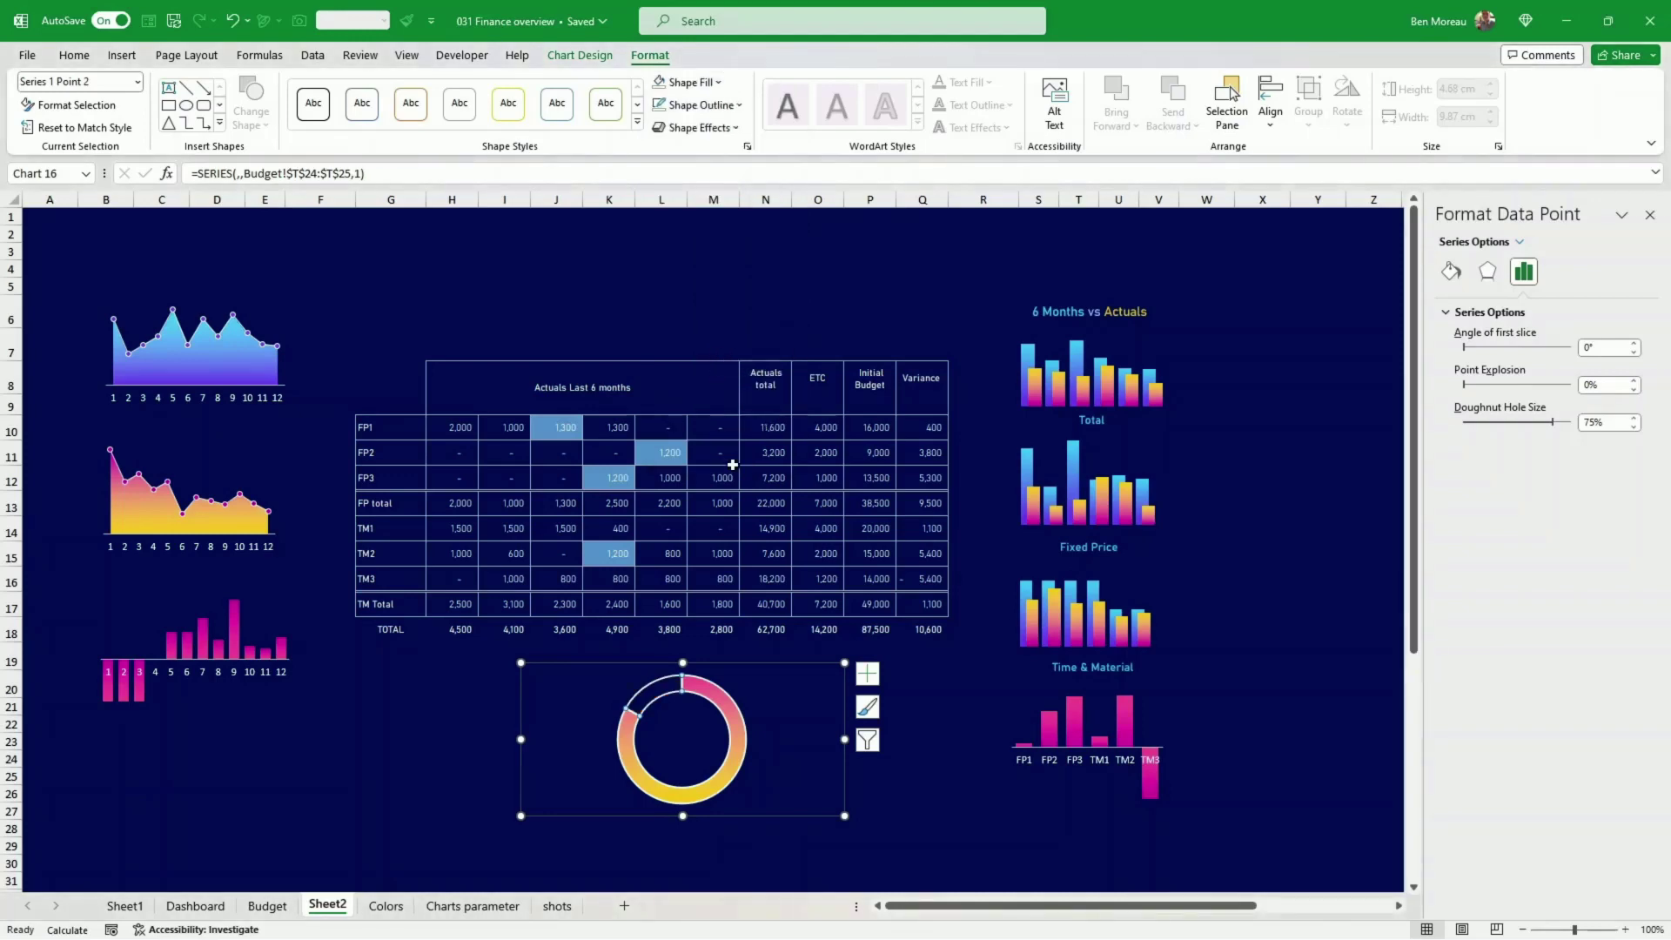
{"action": "left_click", "coordinate": [736, 107]}
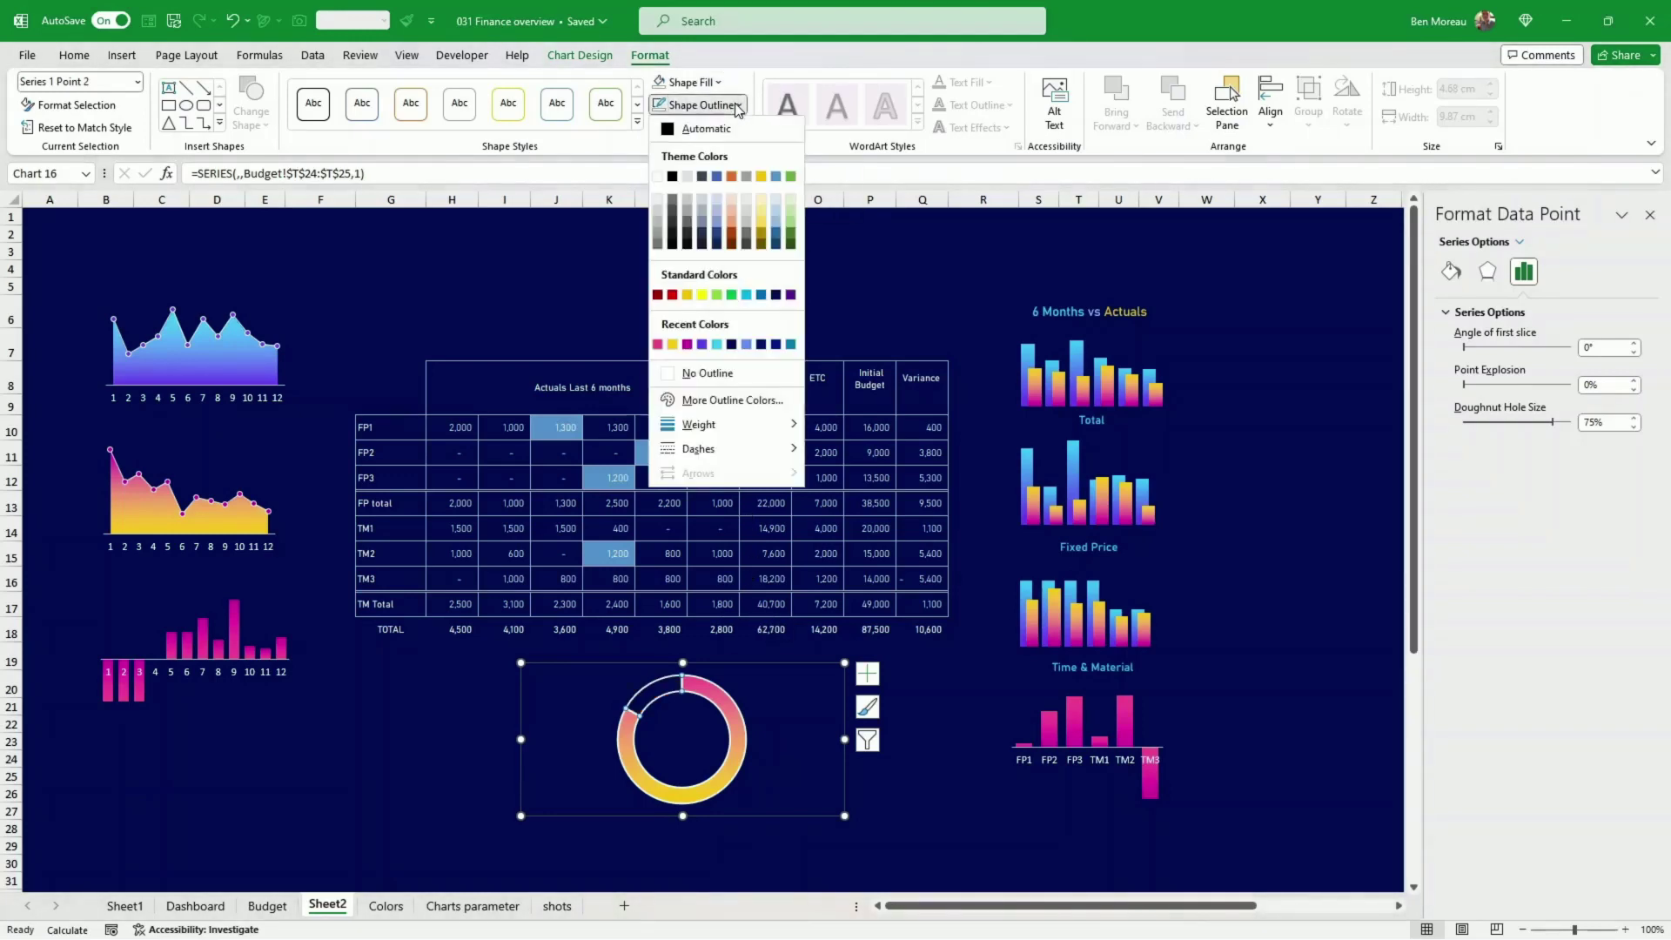
{"action": "left_click", "coordinate": [701, 376]}
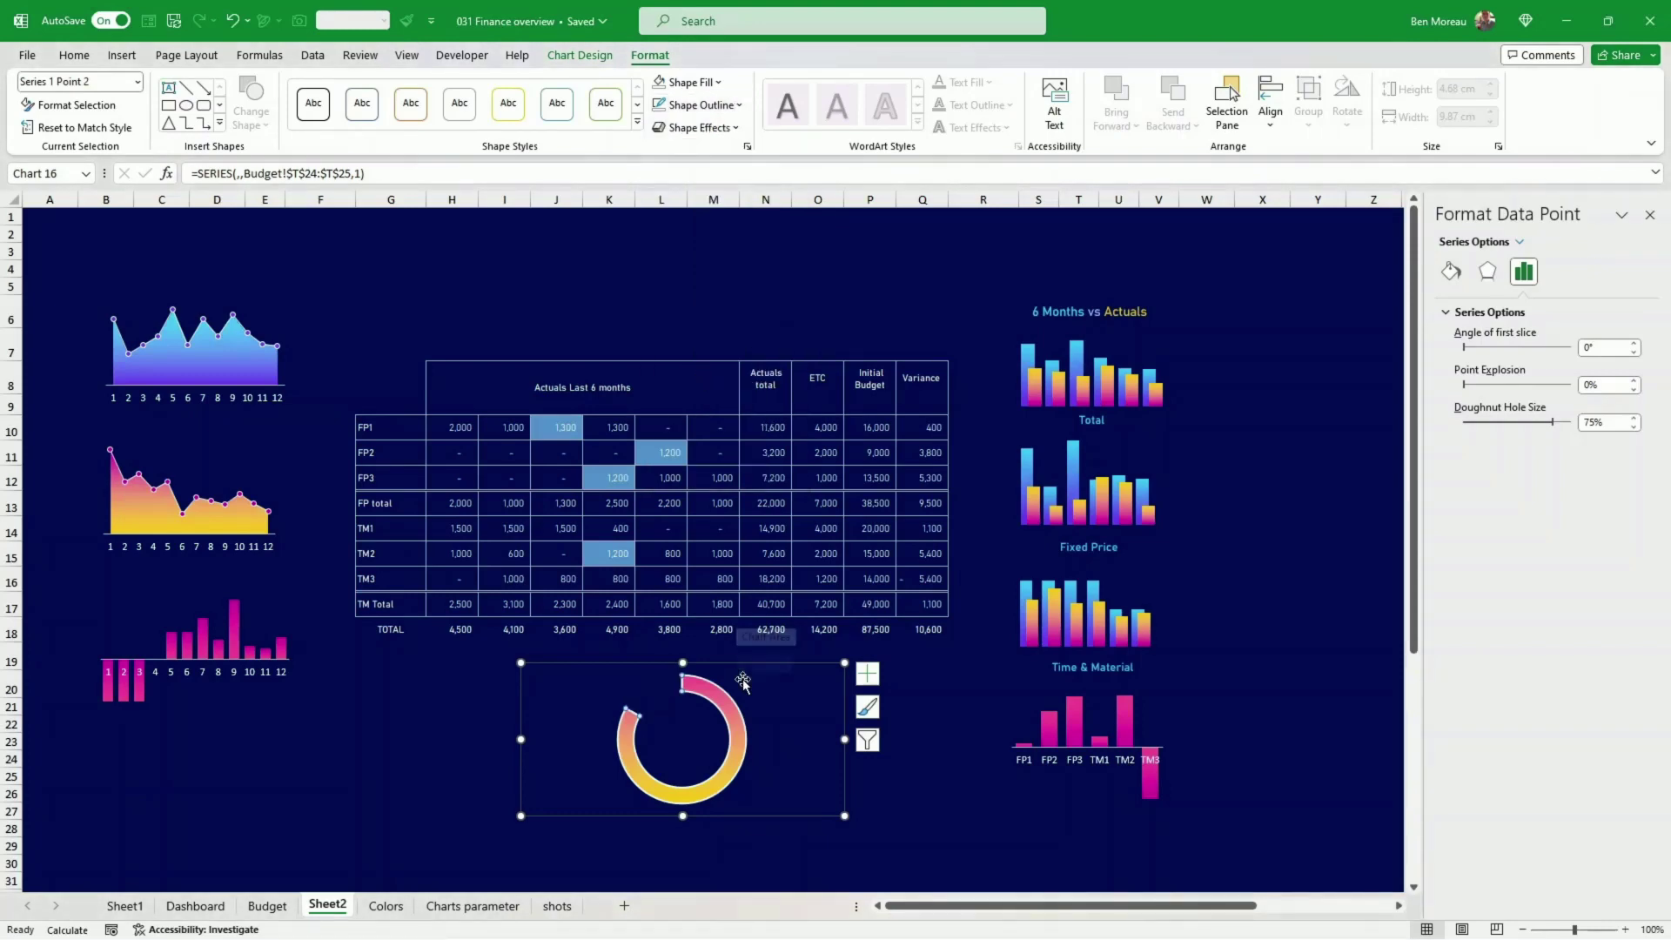
{"action": "left_click", "coordinate": [739, 722]}
{"action": "left_click", "coordinate": [789, 849]}
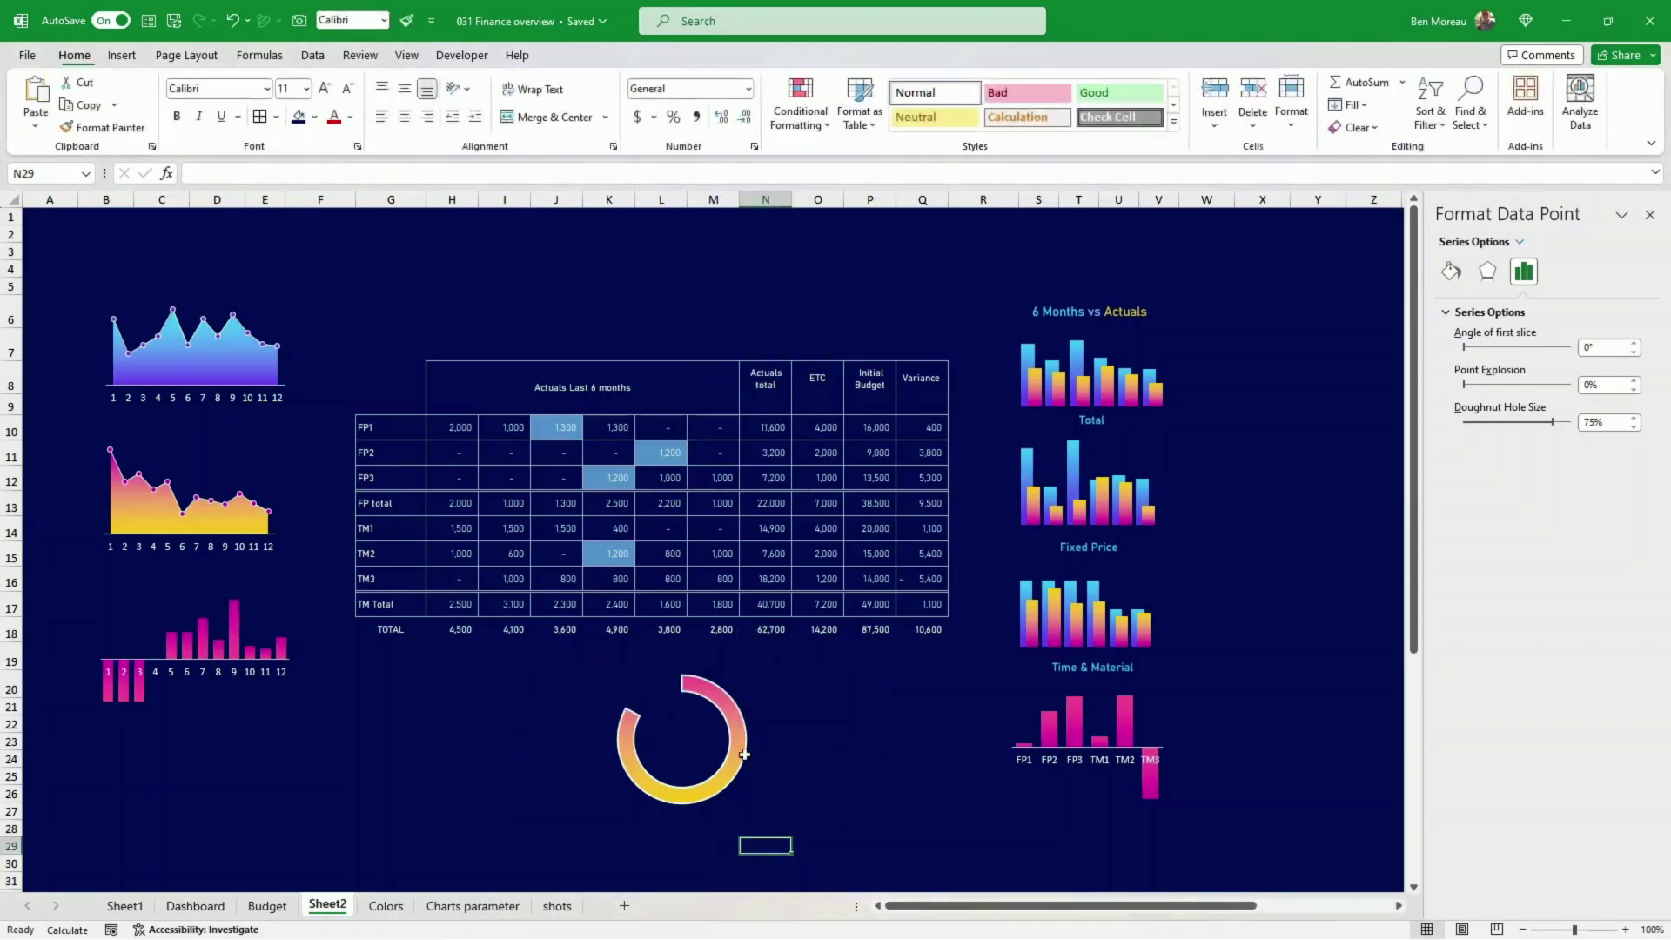
- Add data labels to the doughnut series
{"action": "left_click", "coordinate": [735, 757]}
{"action": "right_click", "coordinate": [740, 750]}
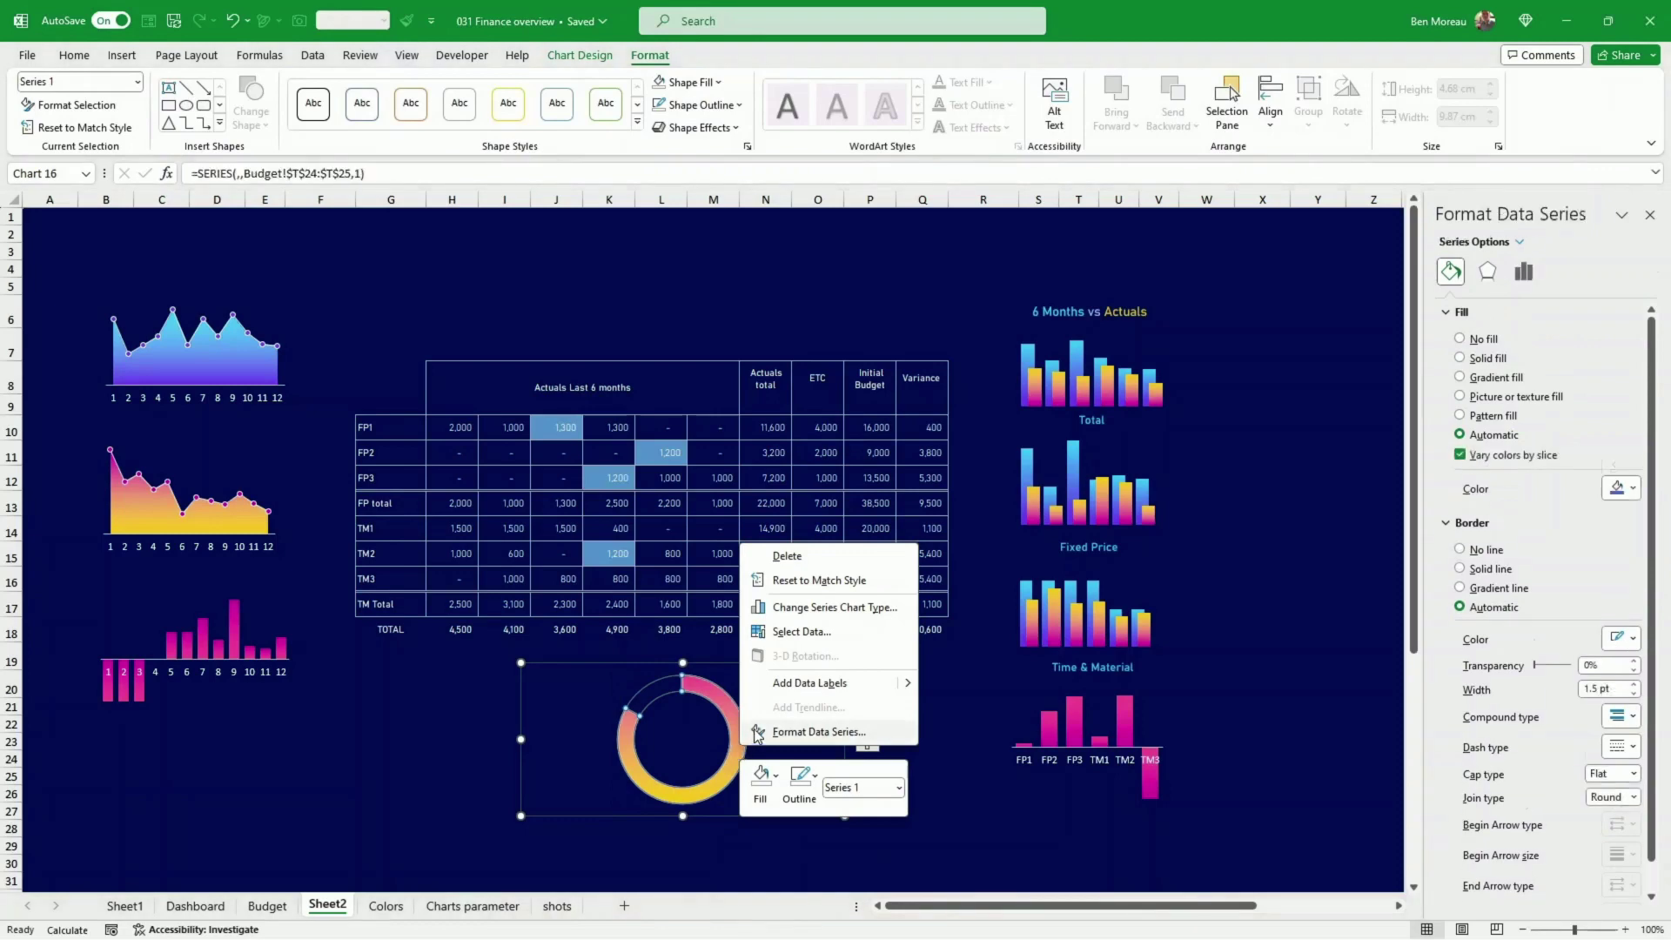
{"action": "left_click", "coordinate": [810, 684]}
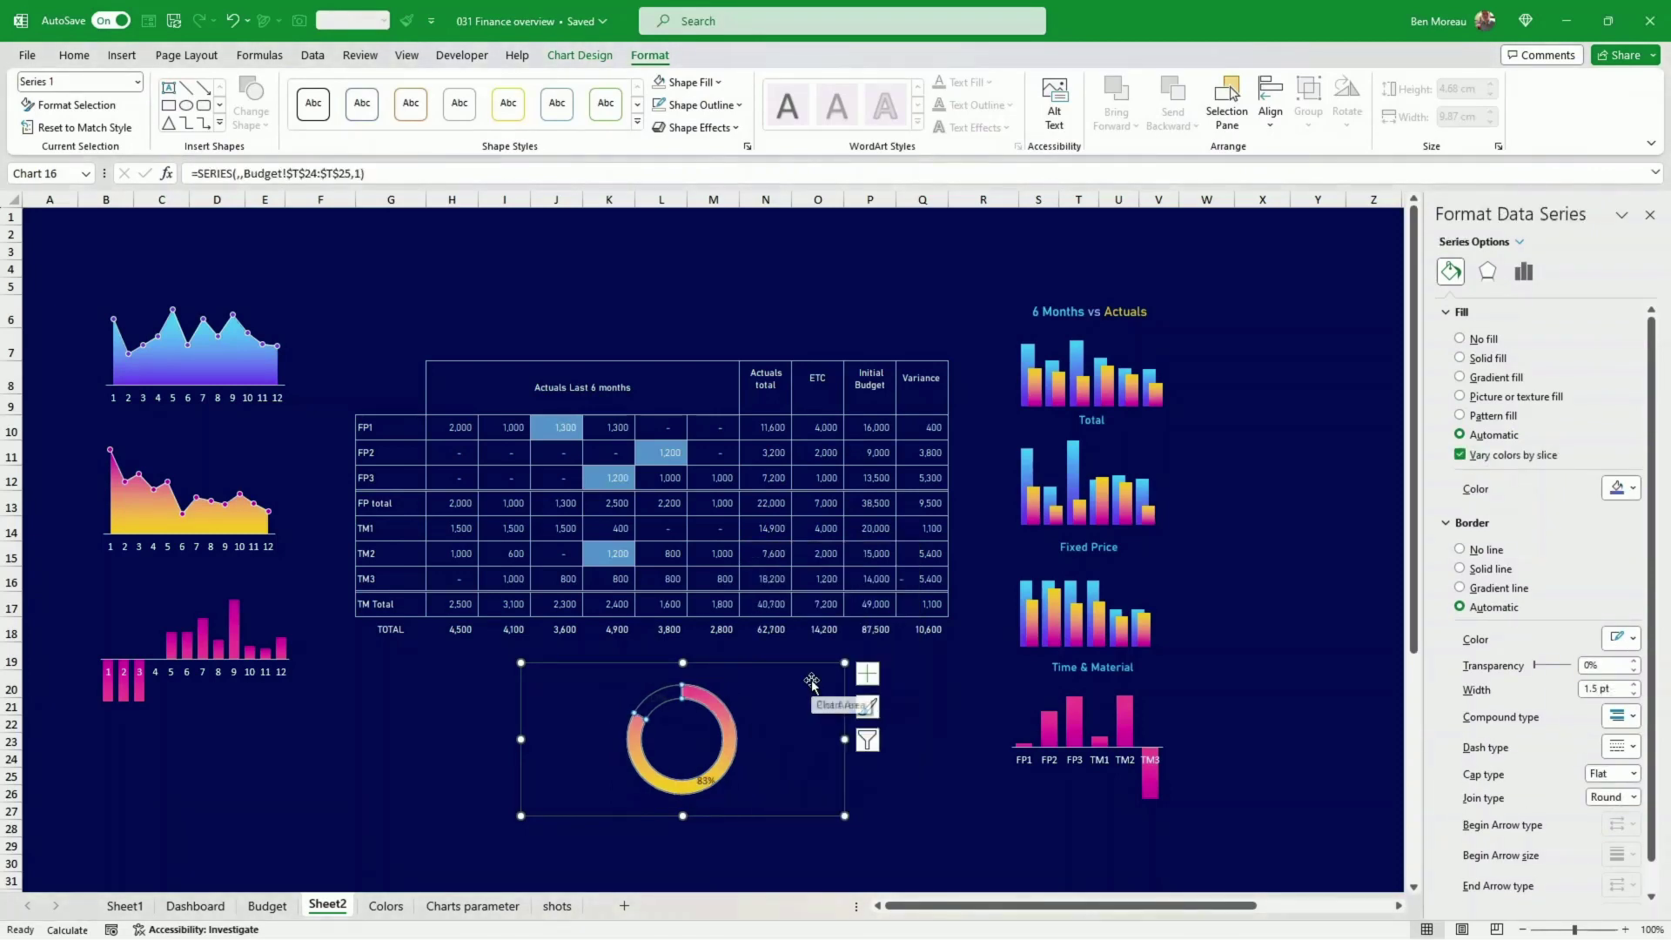
- Move the larger slice's percentage label into the doughnut's centre and delete the smaller slice's label
{"action": "left_click", "coordinate": [707, 779]}
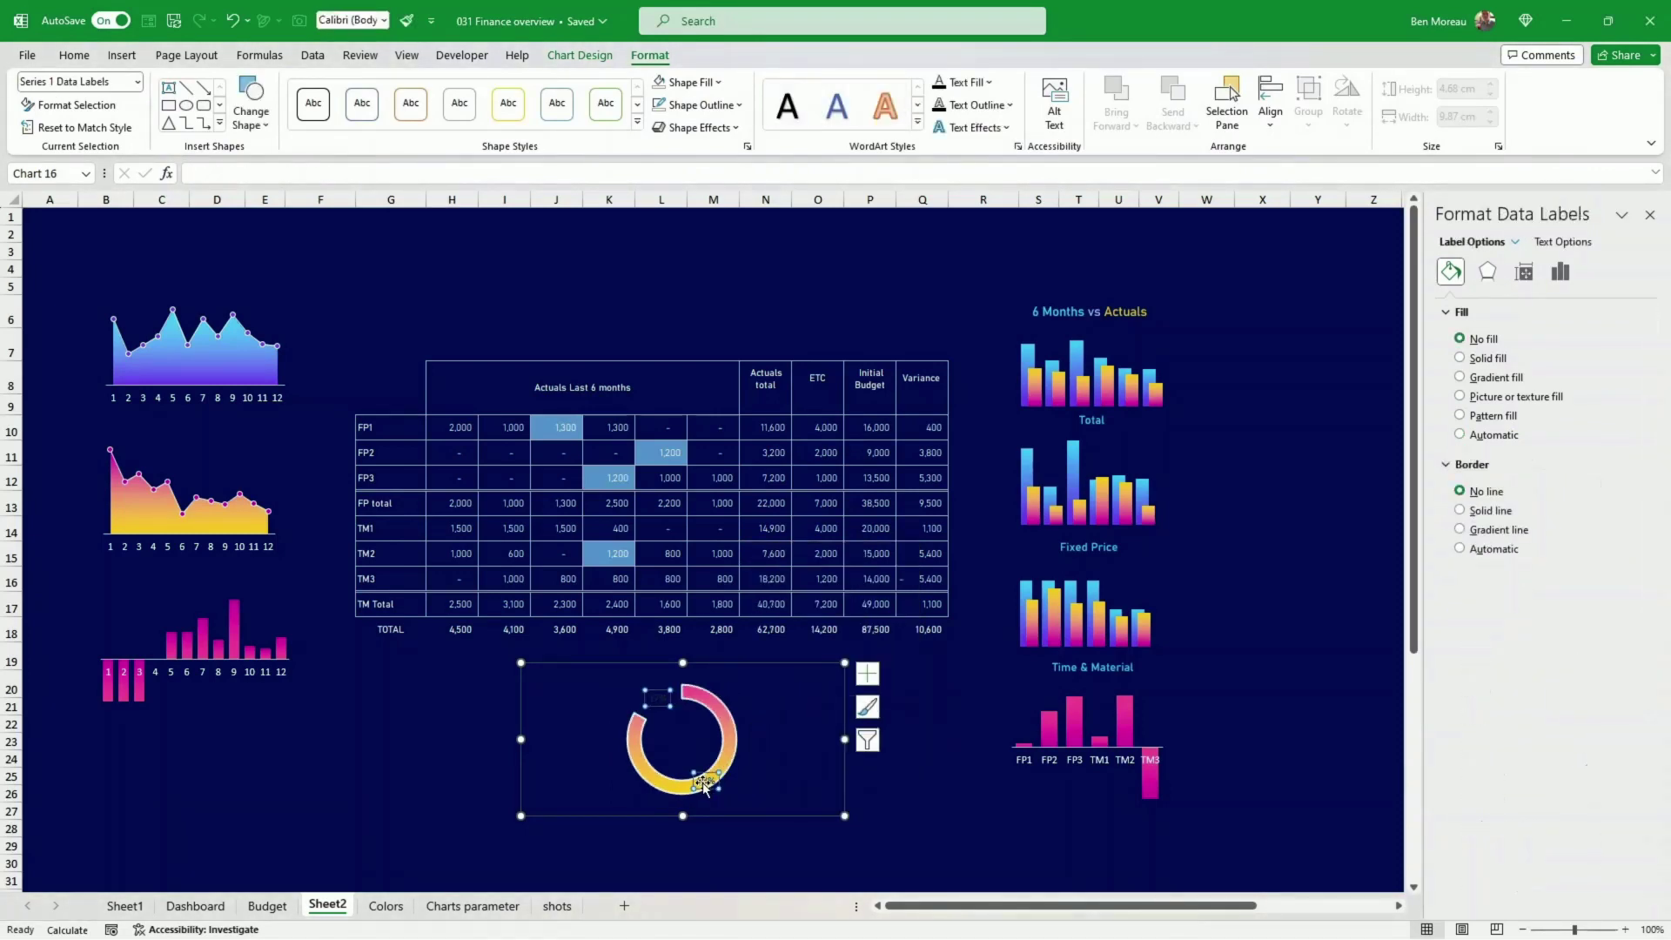
{"action": "left_click_drag", "start_coordinate": [677, 739], "coordinate": [672, 707]}
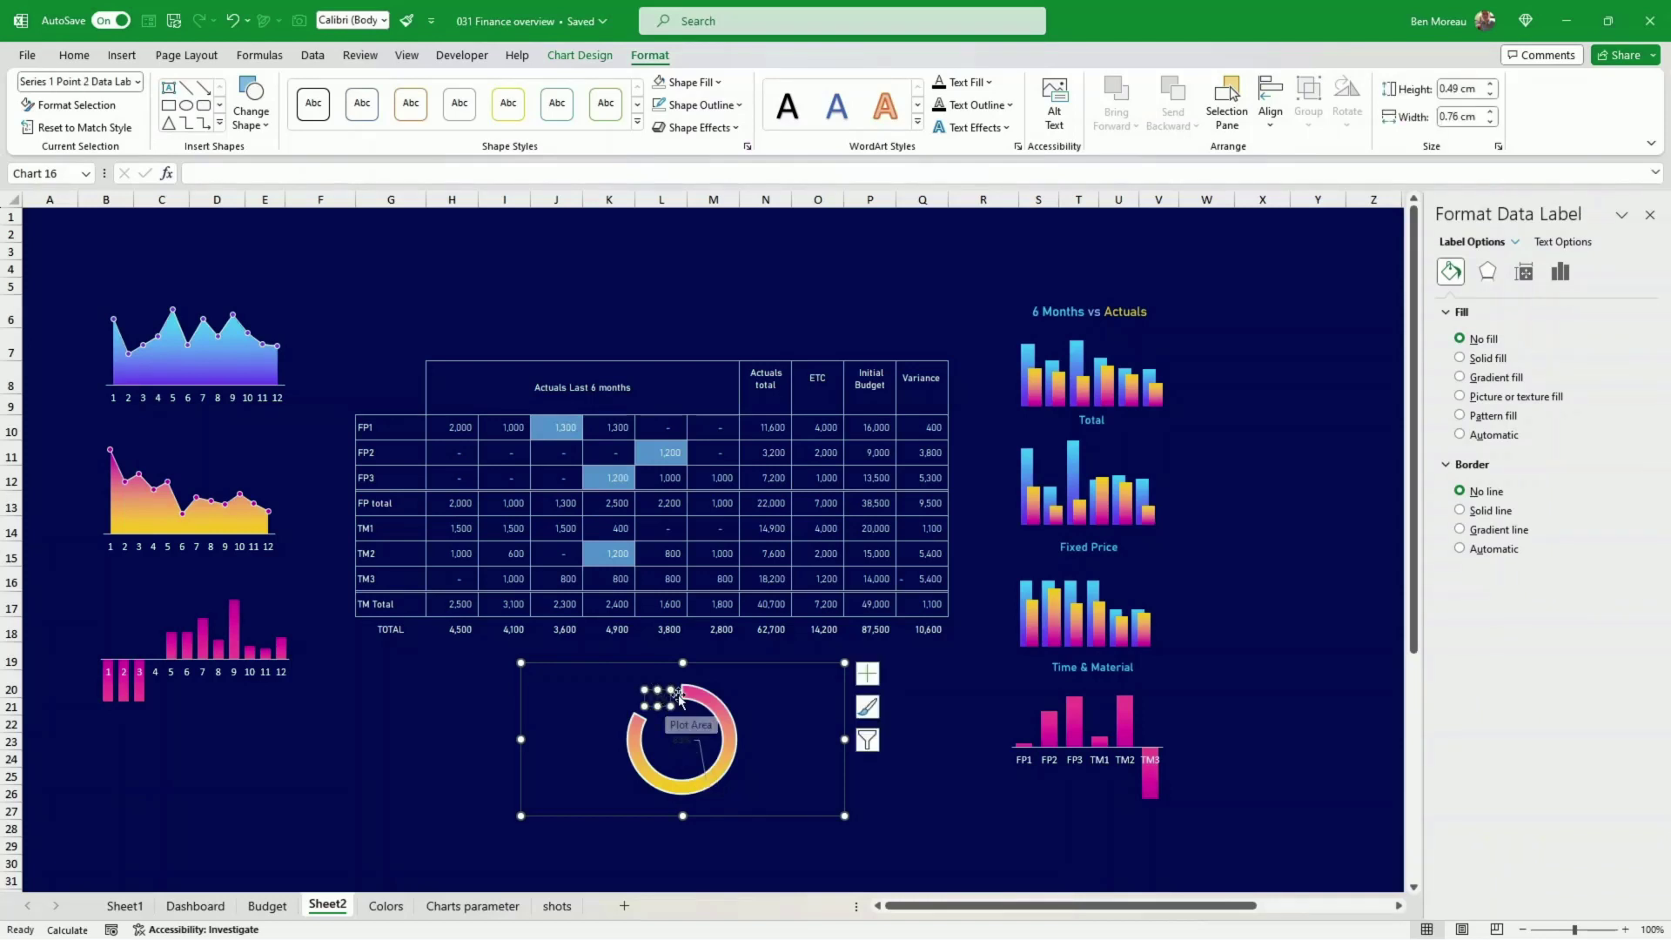
{"action": "key", "text": "Delete"}
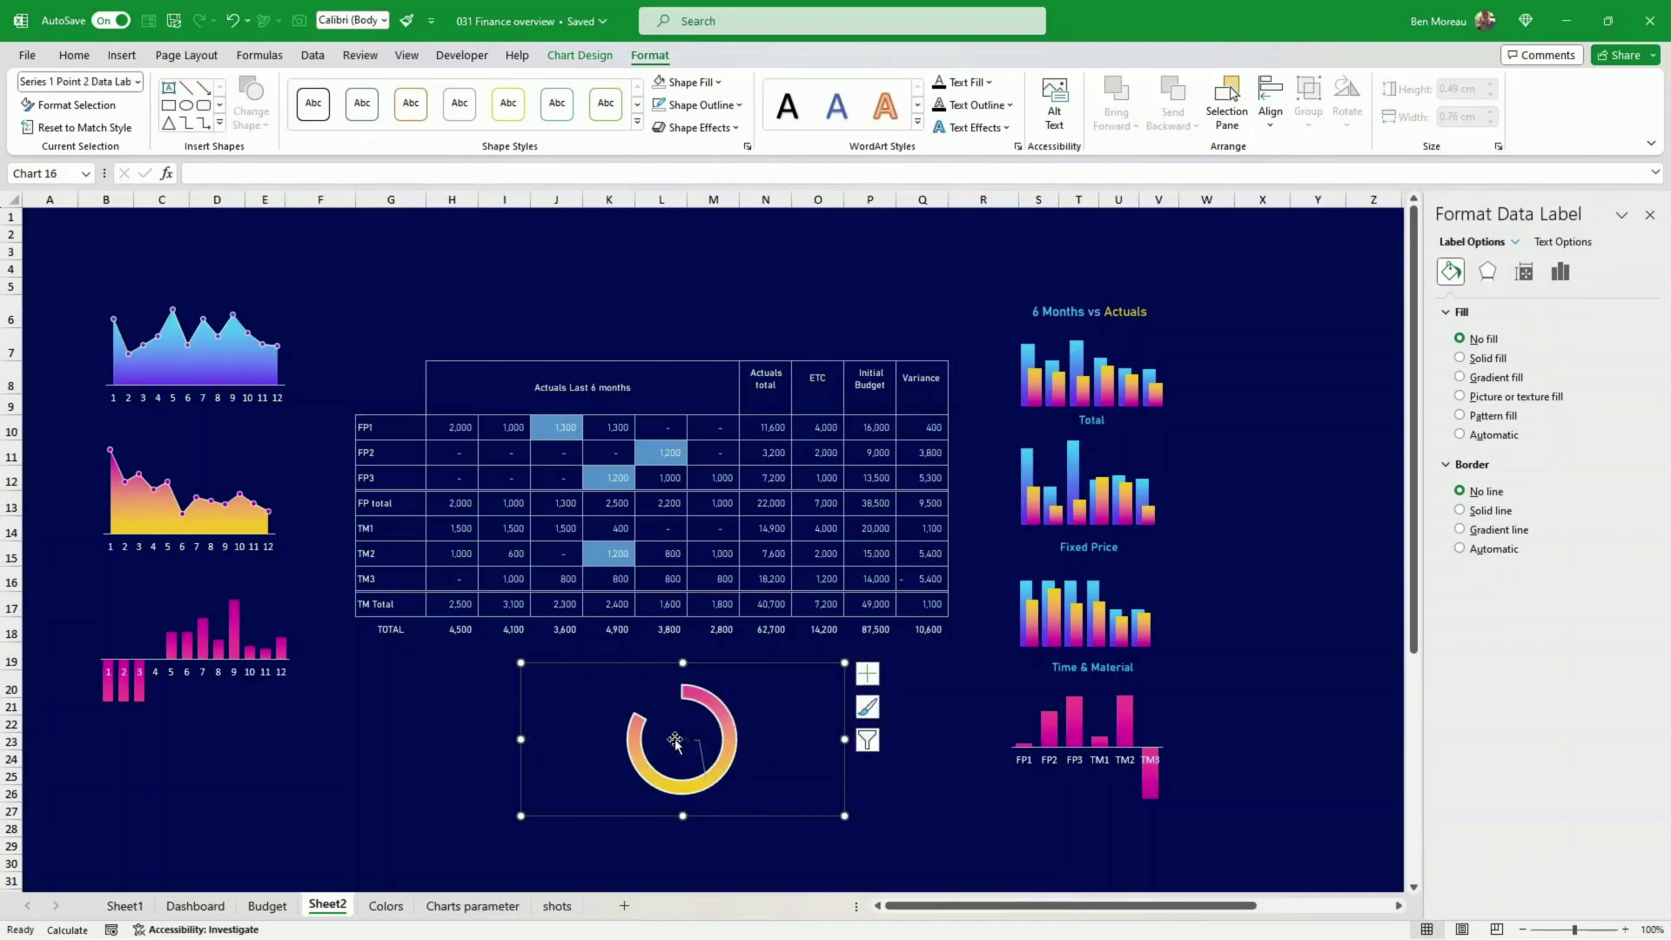
- Give the percentage label in the doughnut's centre a linear gradient fill from yellow to pink at 270°
{"action": "left_click", "coordinate": [694, 737]}
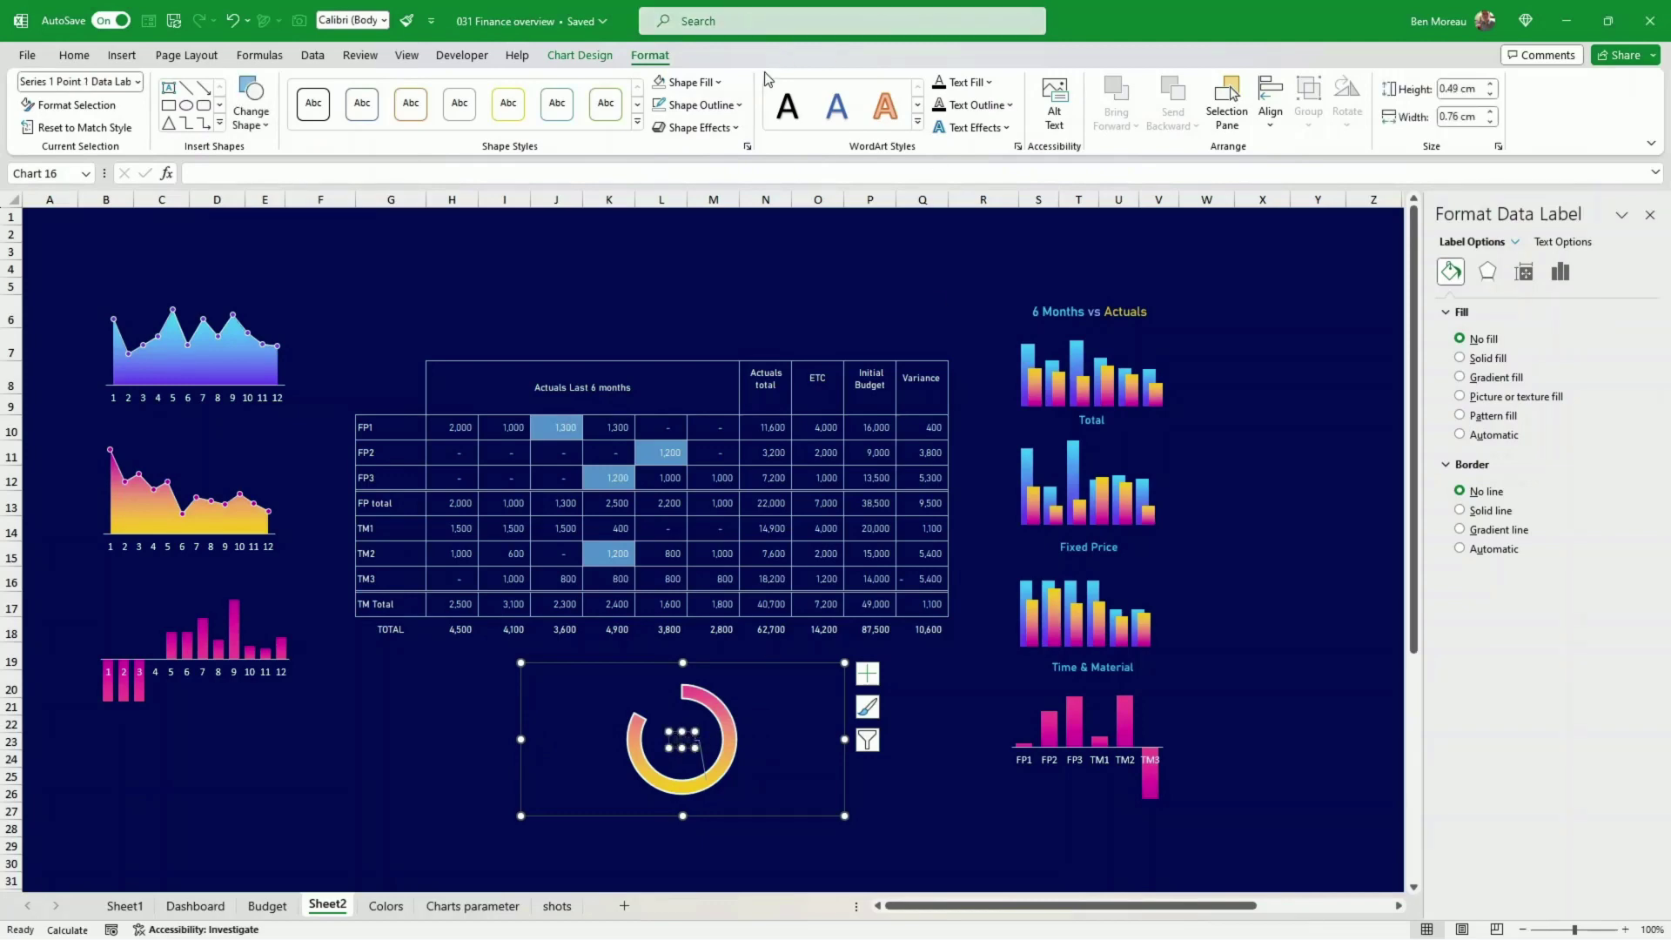
{"action": "left_click", "coordinate": [721, 84]}
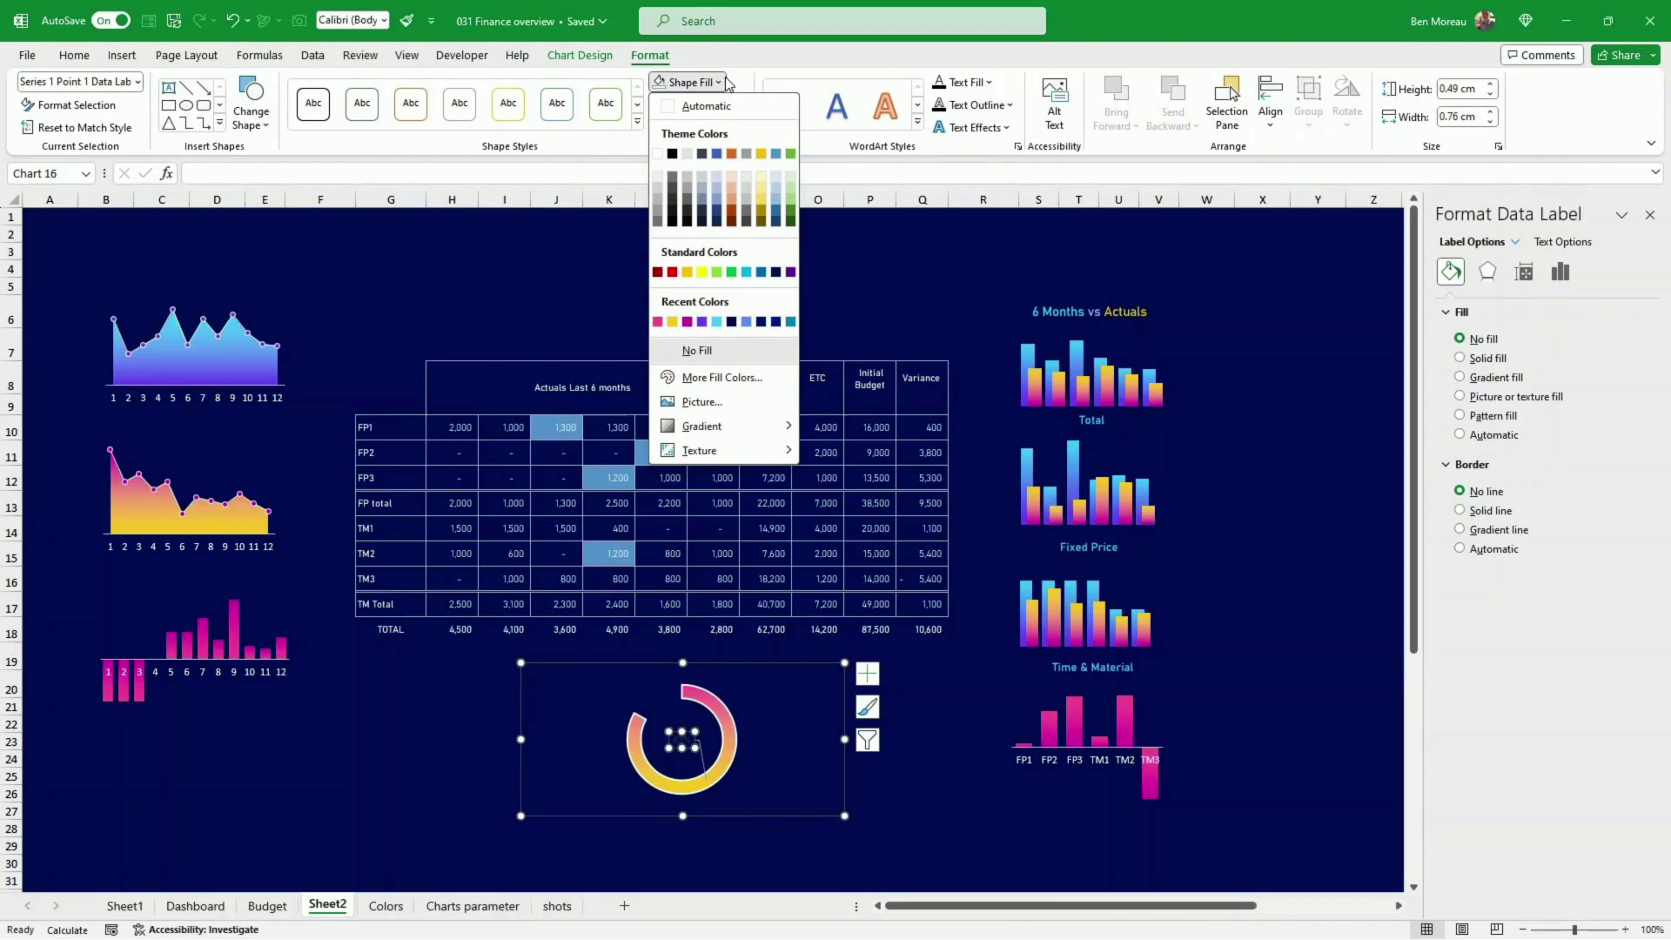
{"action": "mouse_move", "coordinate": [734, 431]}
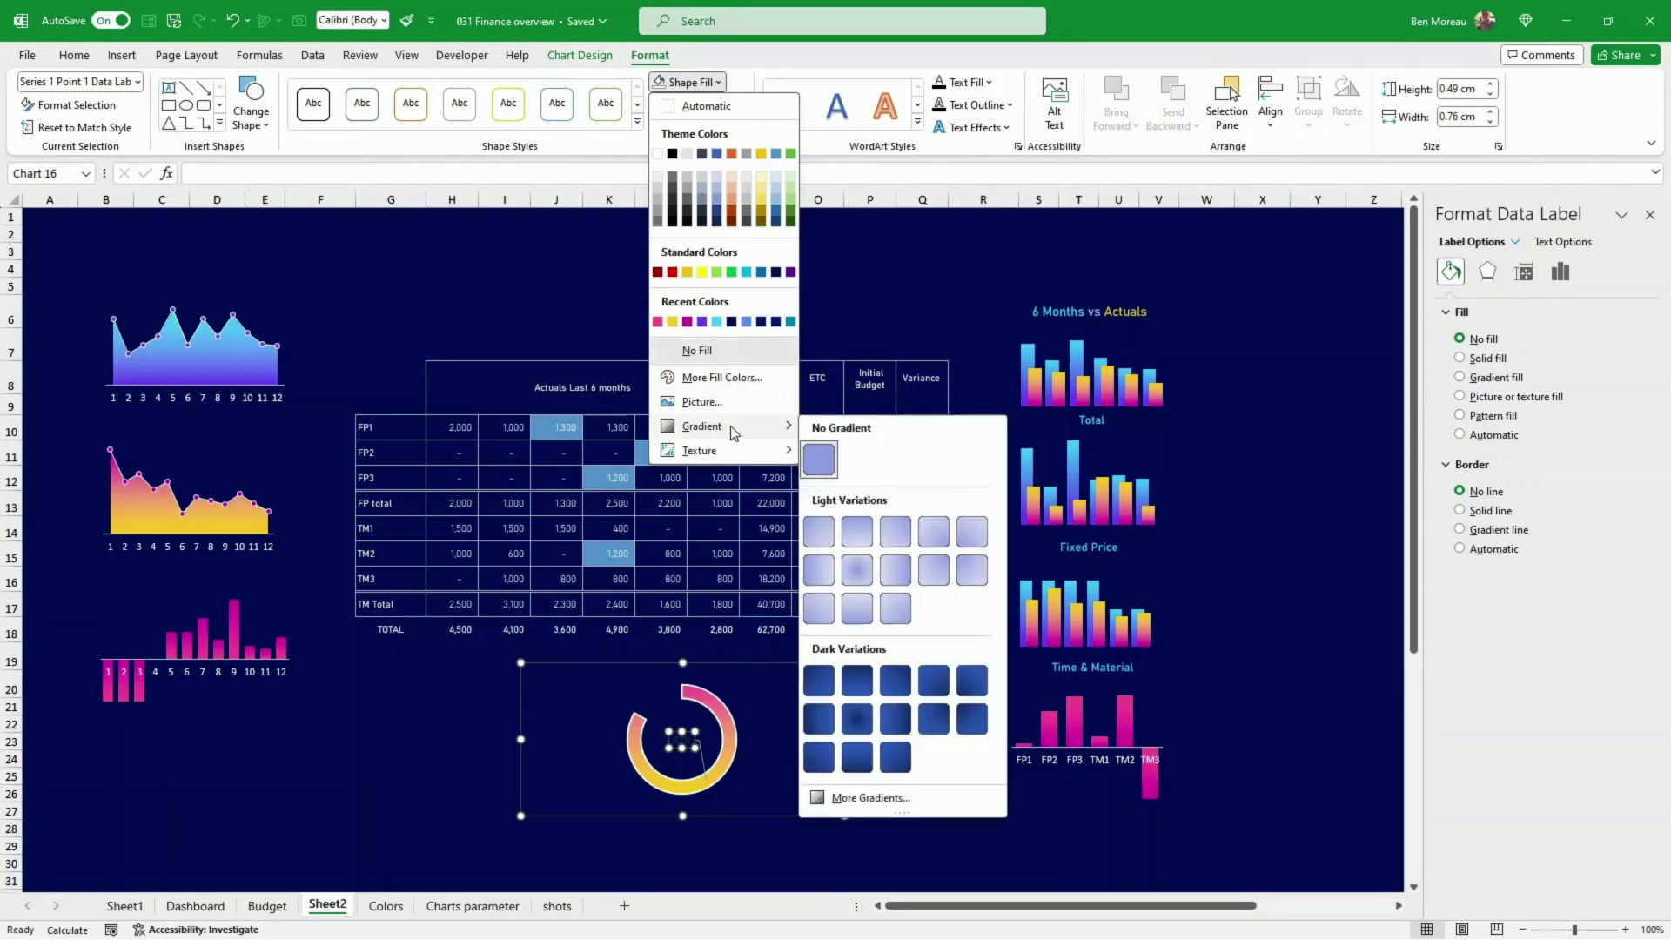
{"action": "left_click", "coordinate": [890, 798]}
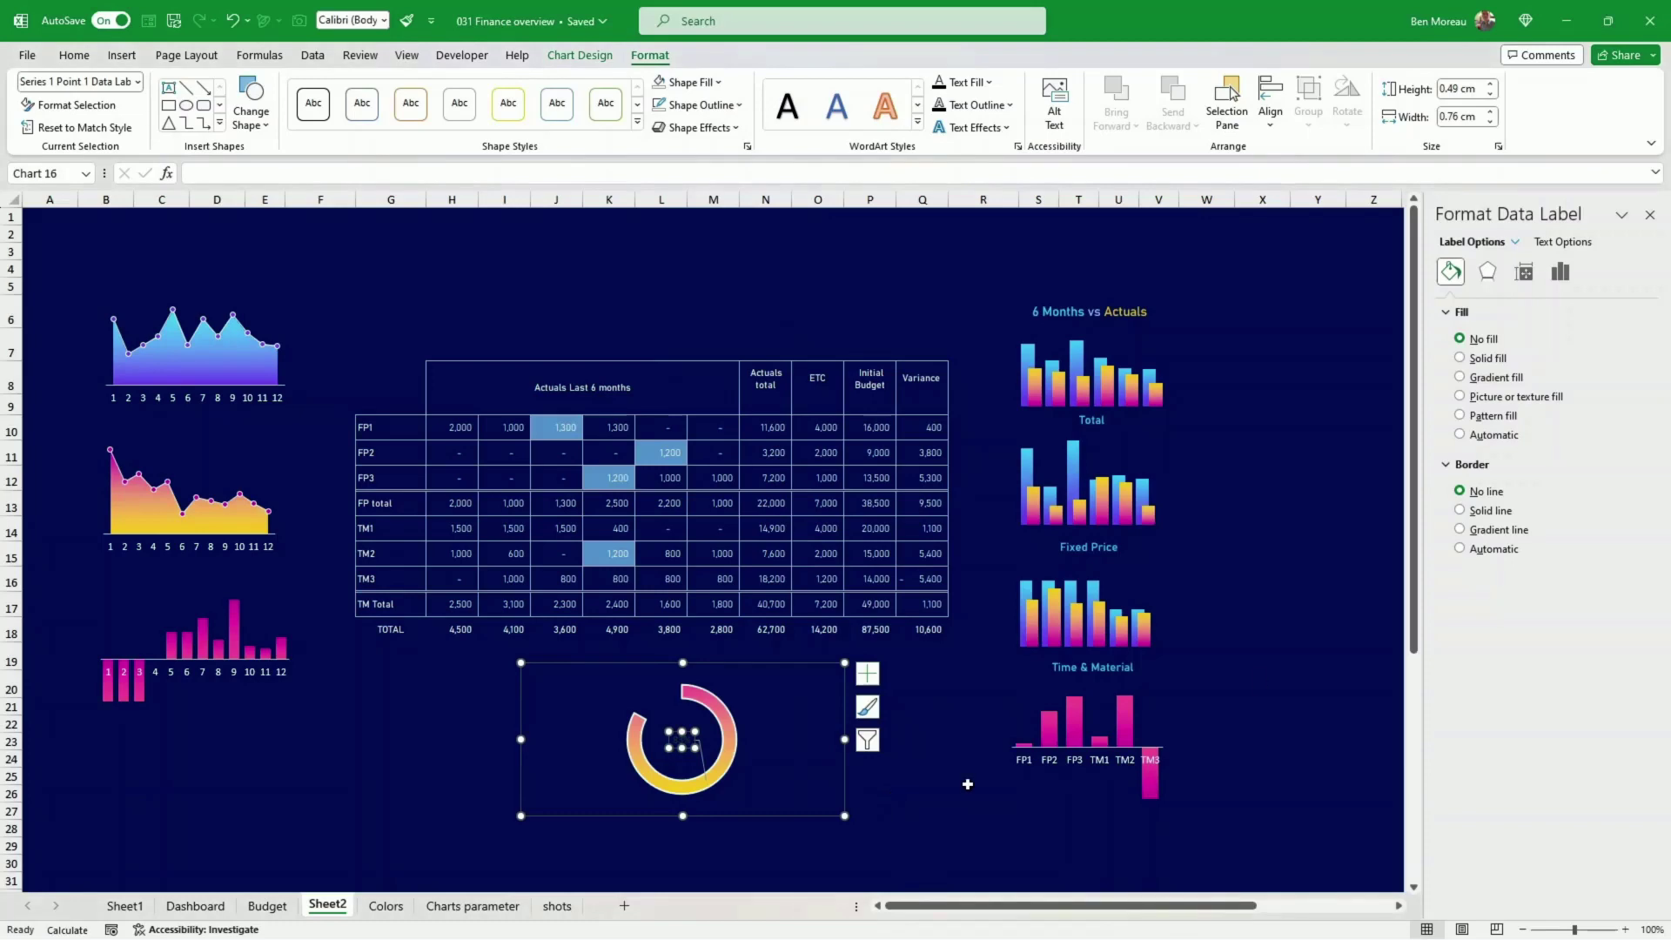
{"action": "left_click", "coordinate": [1486, 381]}
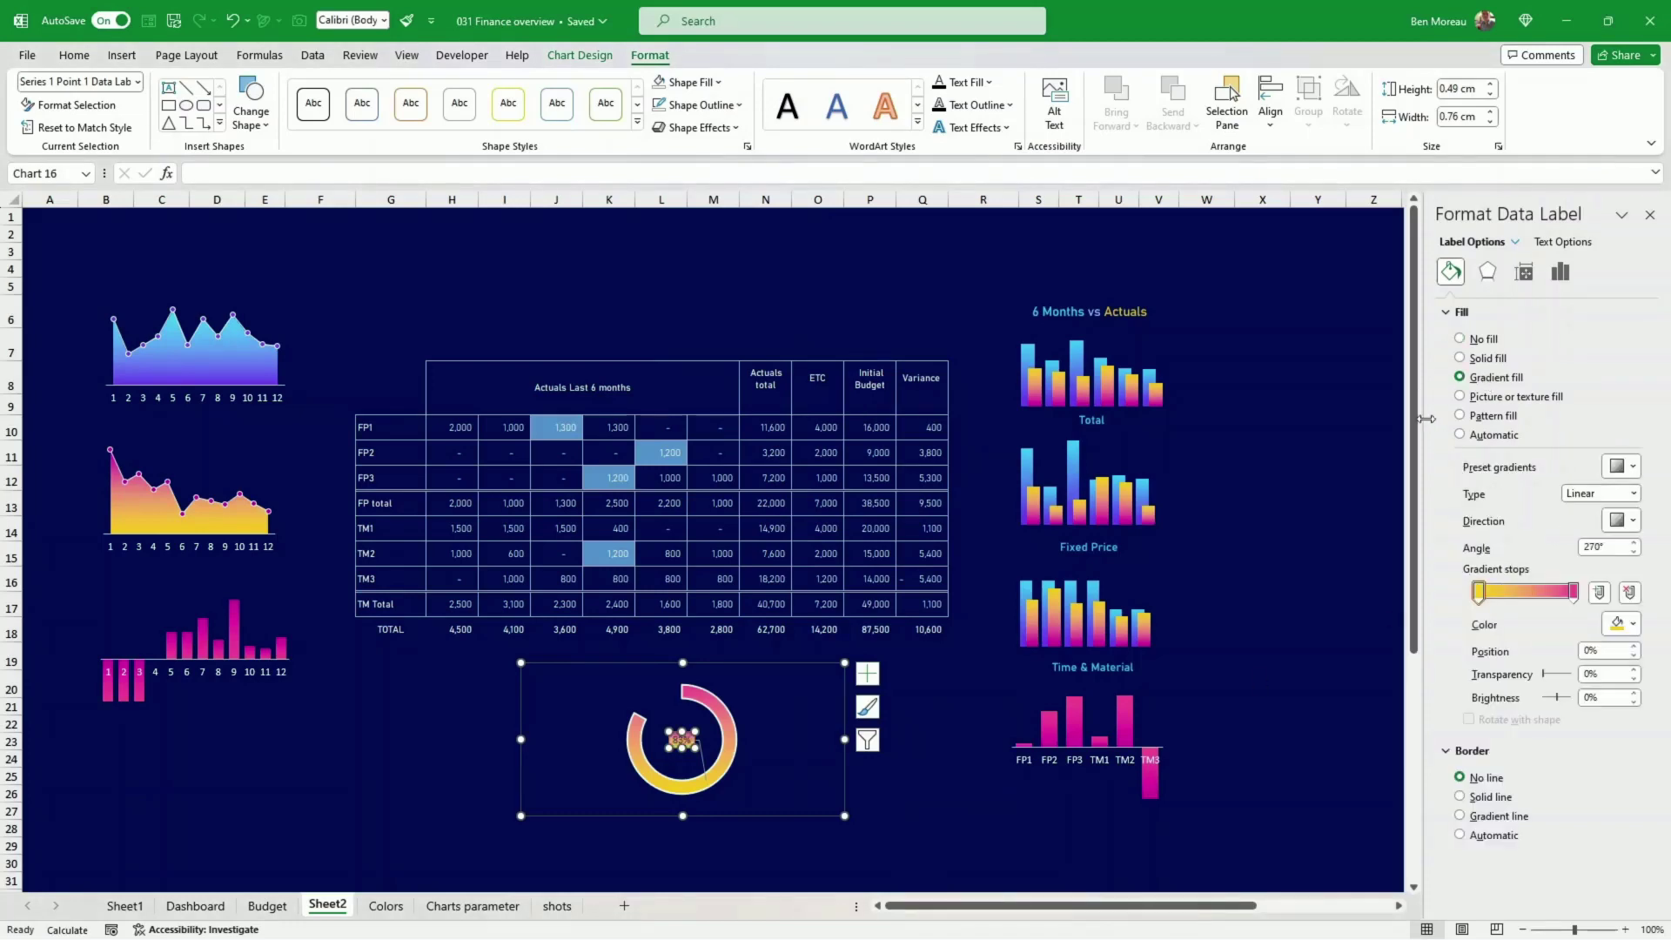
{"action": "left_click", "coordinate": [1262, 682]}
- Enlarge the doughnut's centre percentage label to about 0.6 cm high and 1.01 cm wide
{"action": "left_click", "coordinate": [677, 741]}
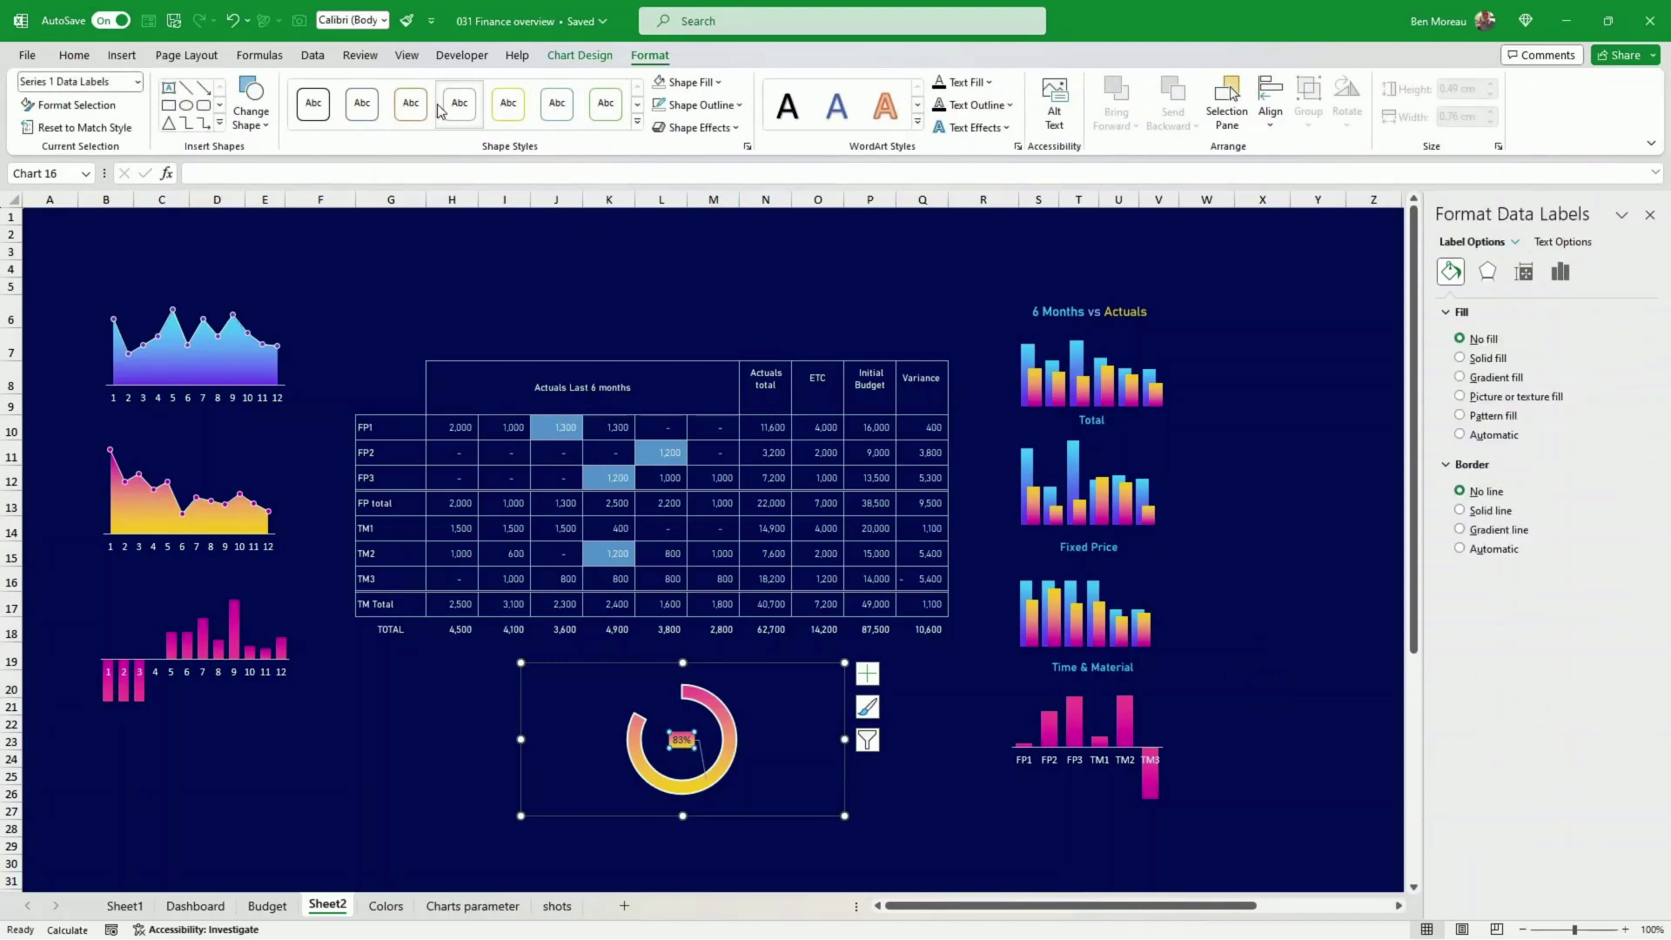
{"action": "left_click", "coordinate": [76, 56]}
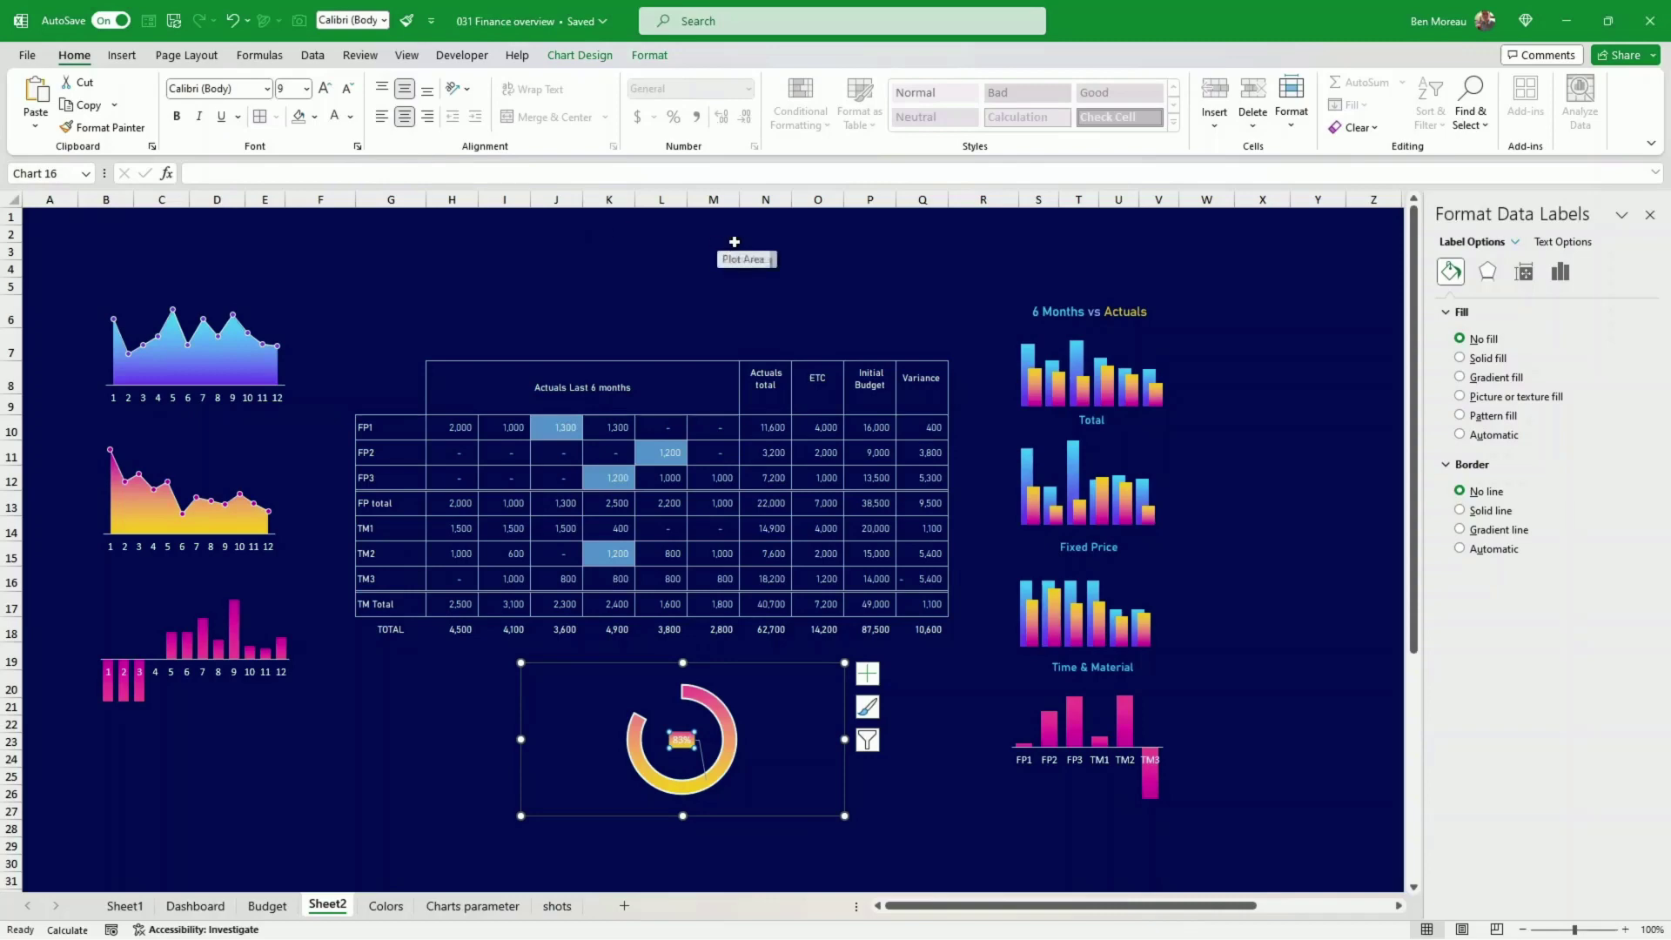
{"action": "left_click", "coordinate": [668, 732]}
{"action": "left_click_drag", "start_coordinate": [661, 727], "coordinate": [697, 739]}
{"action": "left_click", "coordinate": [690, 745]}
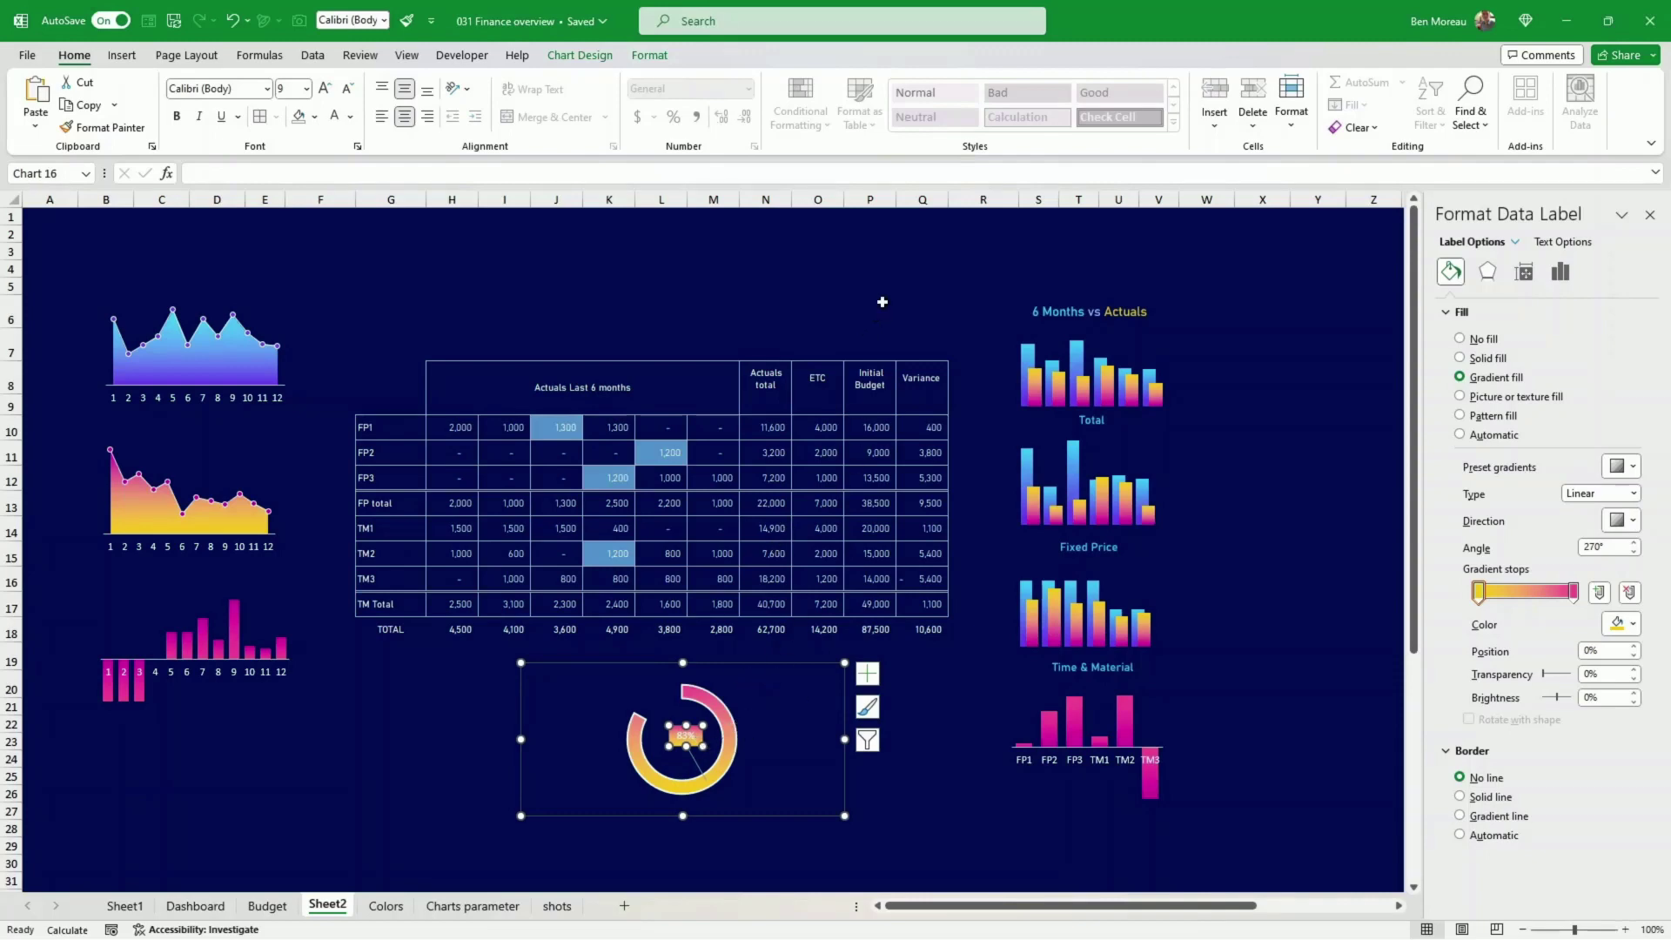
- Change the percentage label's shape to an oval about 0.88 cm high and reapply its yellow-to-pink gradient fill
{"action": "left_click", "coordinate": [648, 55]}
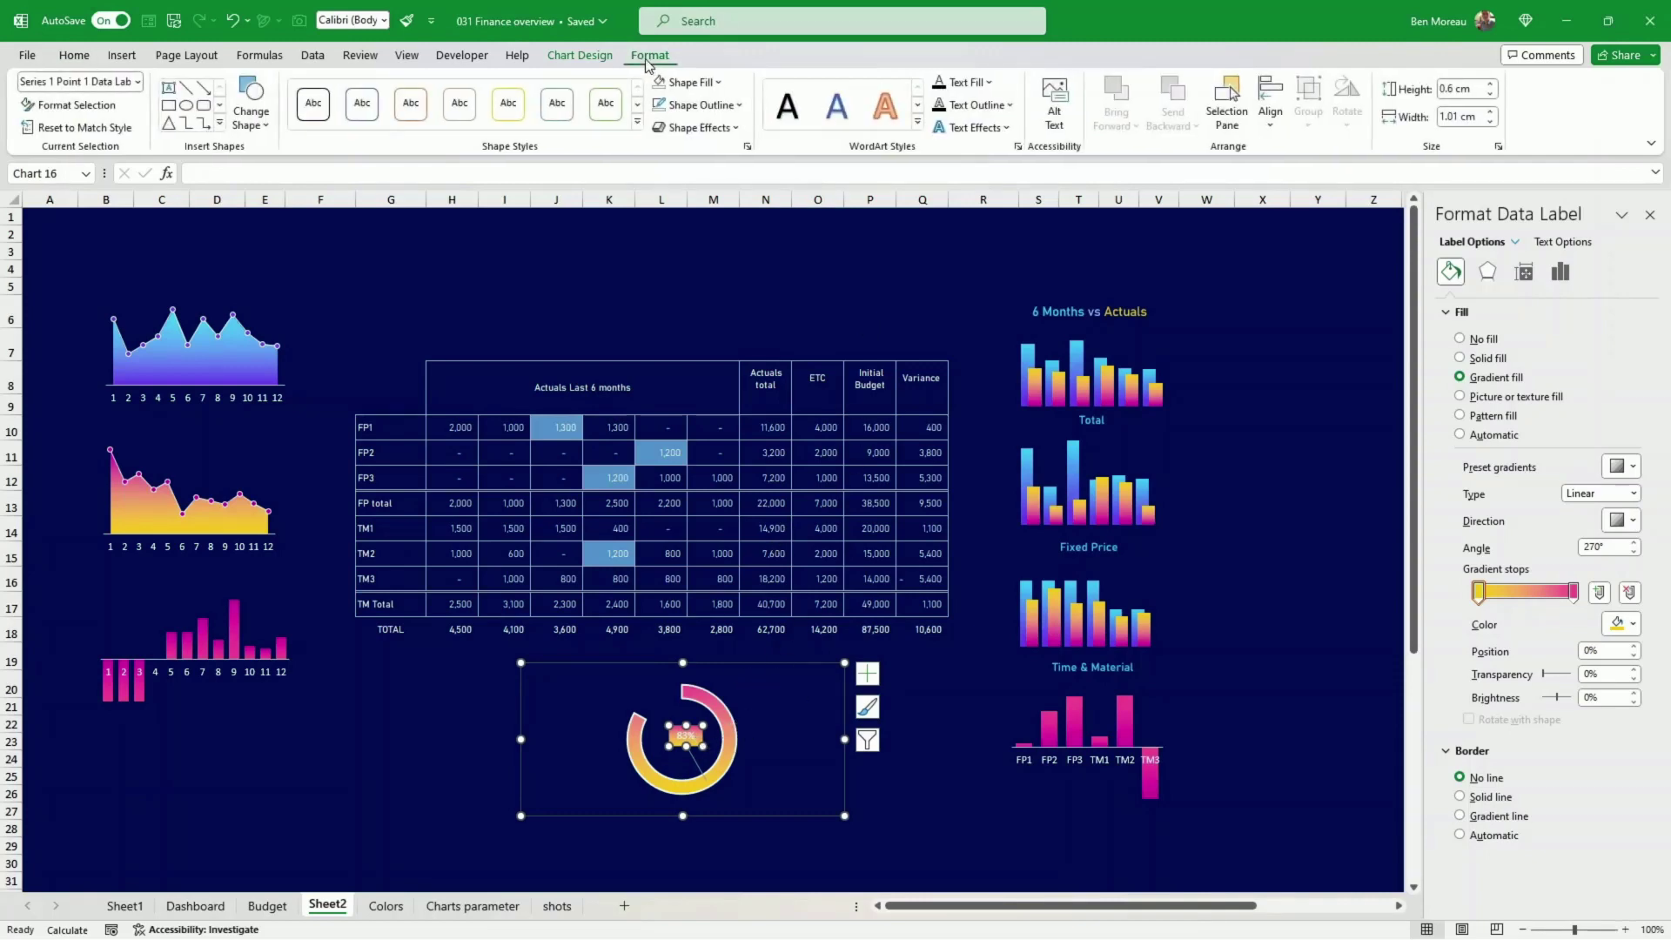
{"action": "left_click", "coordinate": [253, 124]}
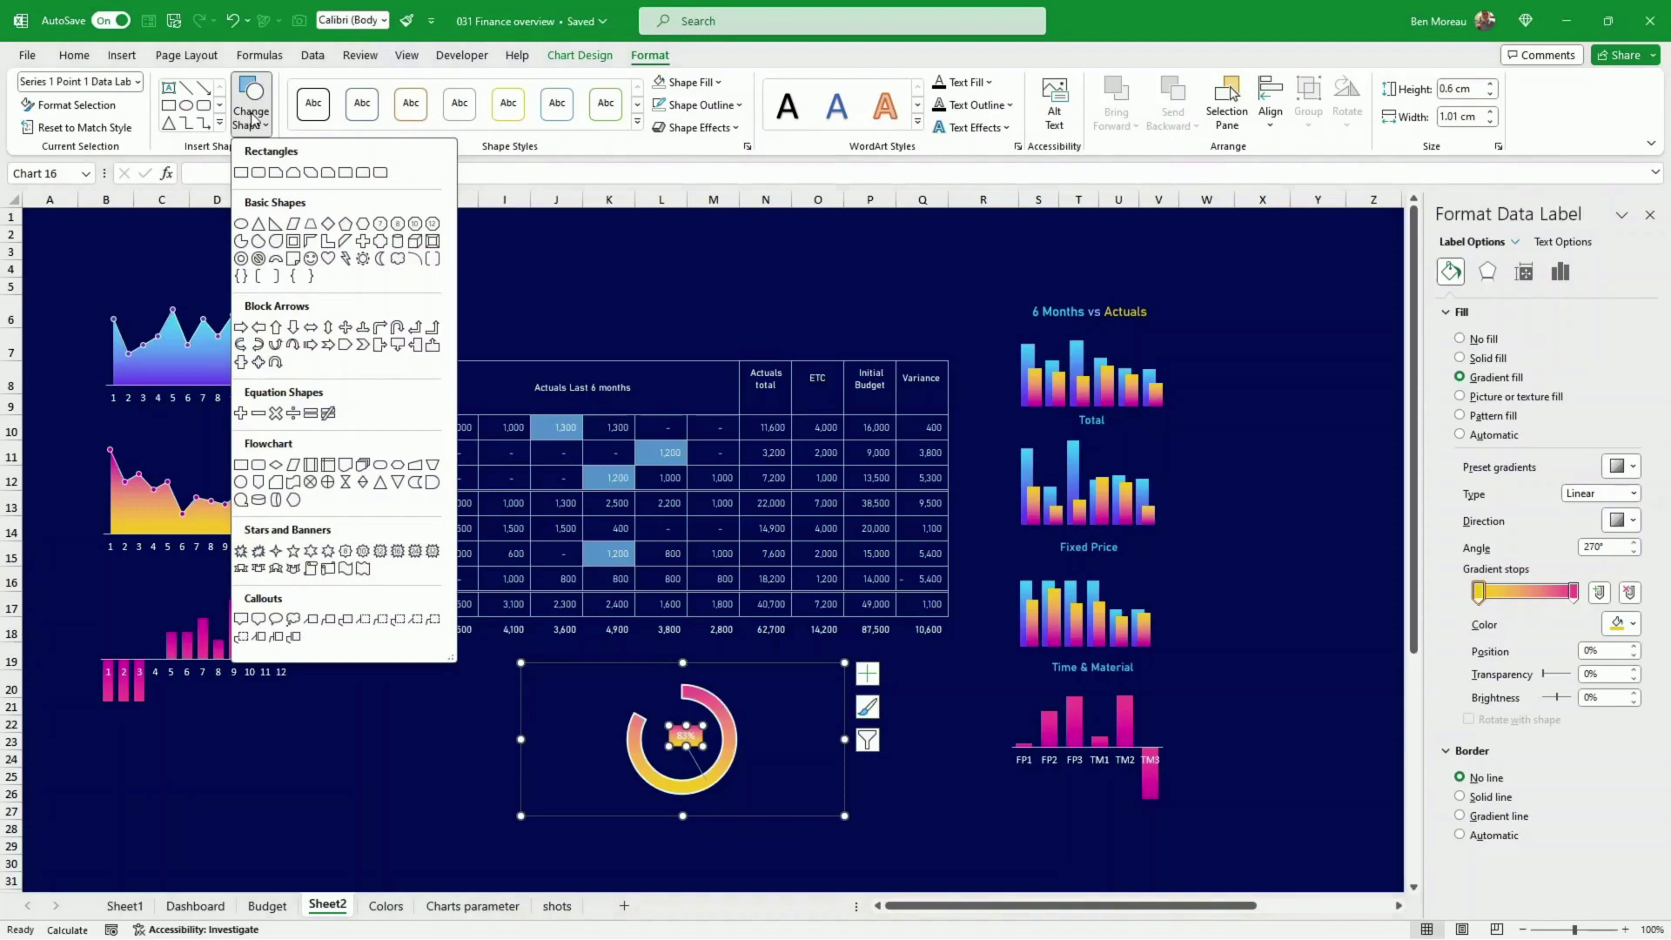
{"action": "left_click", "coordinate": [241, 223]}
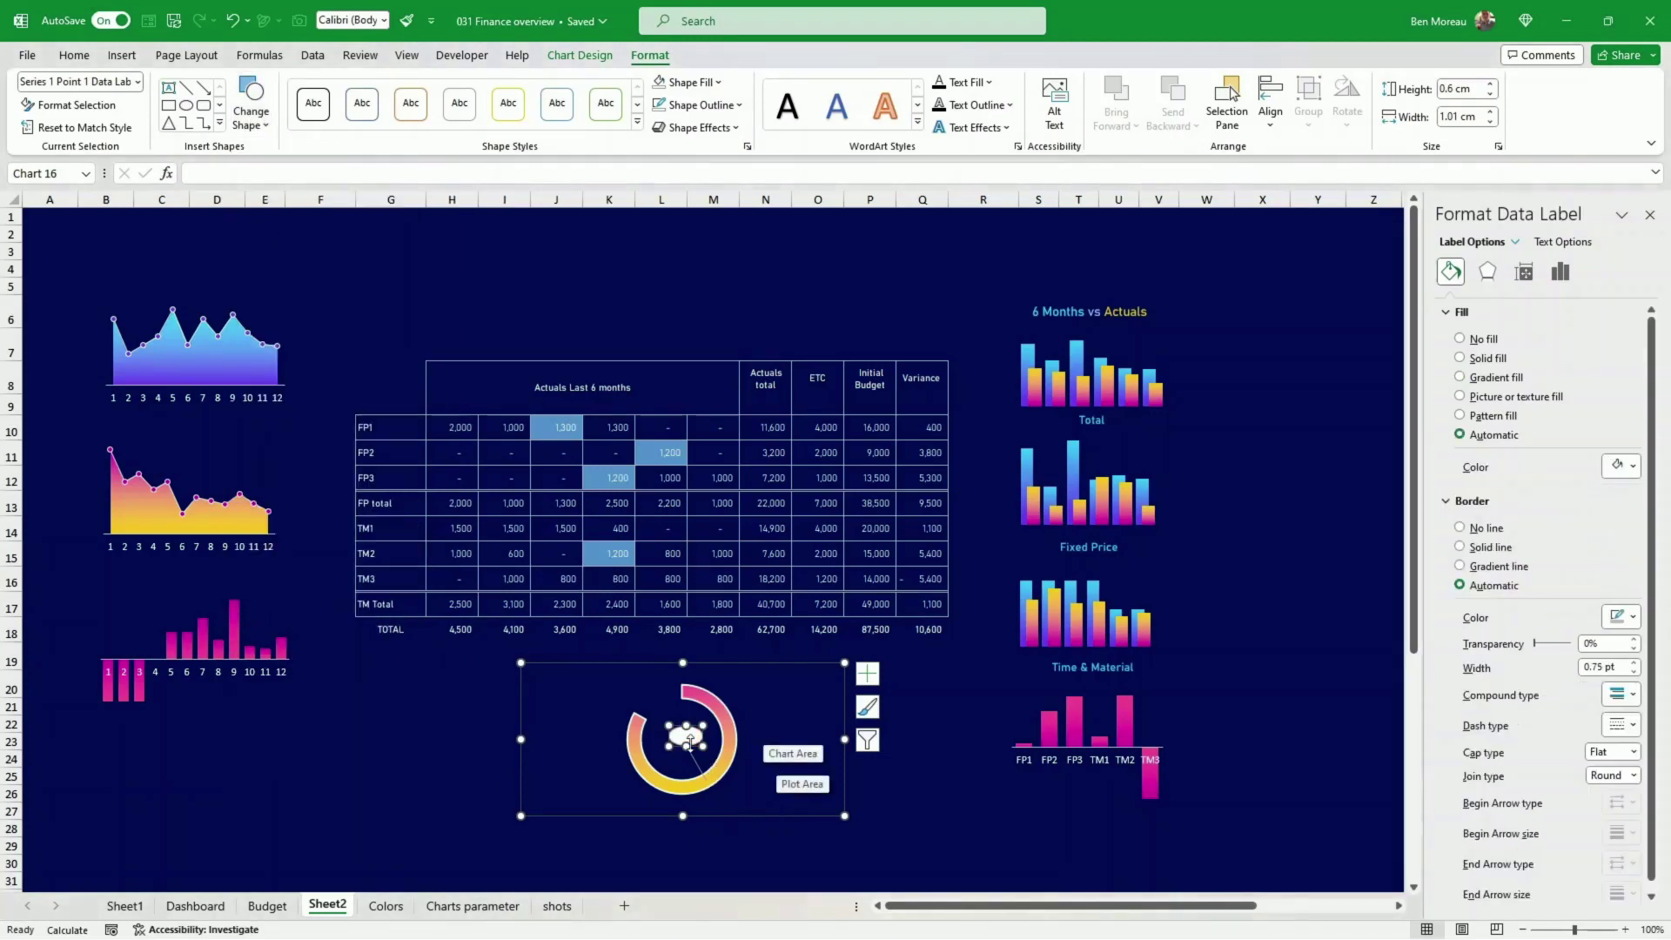
{"action": "left_click_drag", "start_coordinate": [687, 746], "coordinate": [687, 754]}
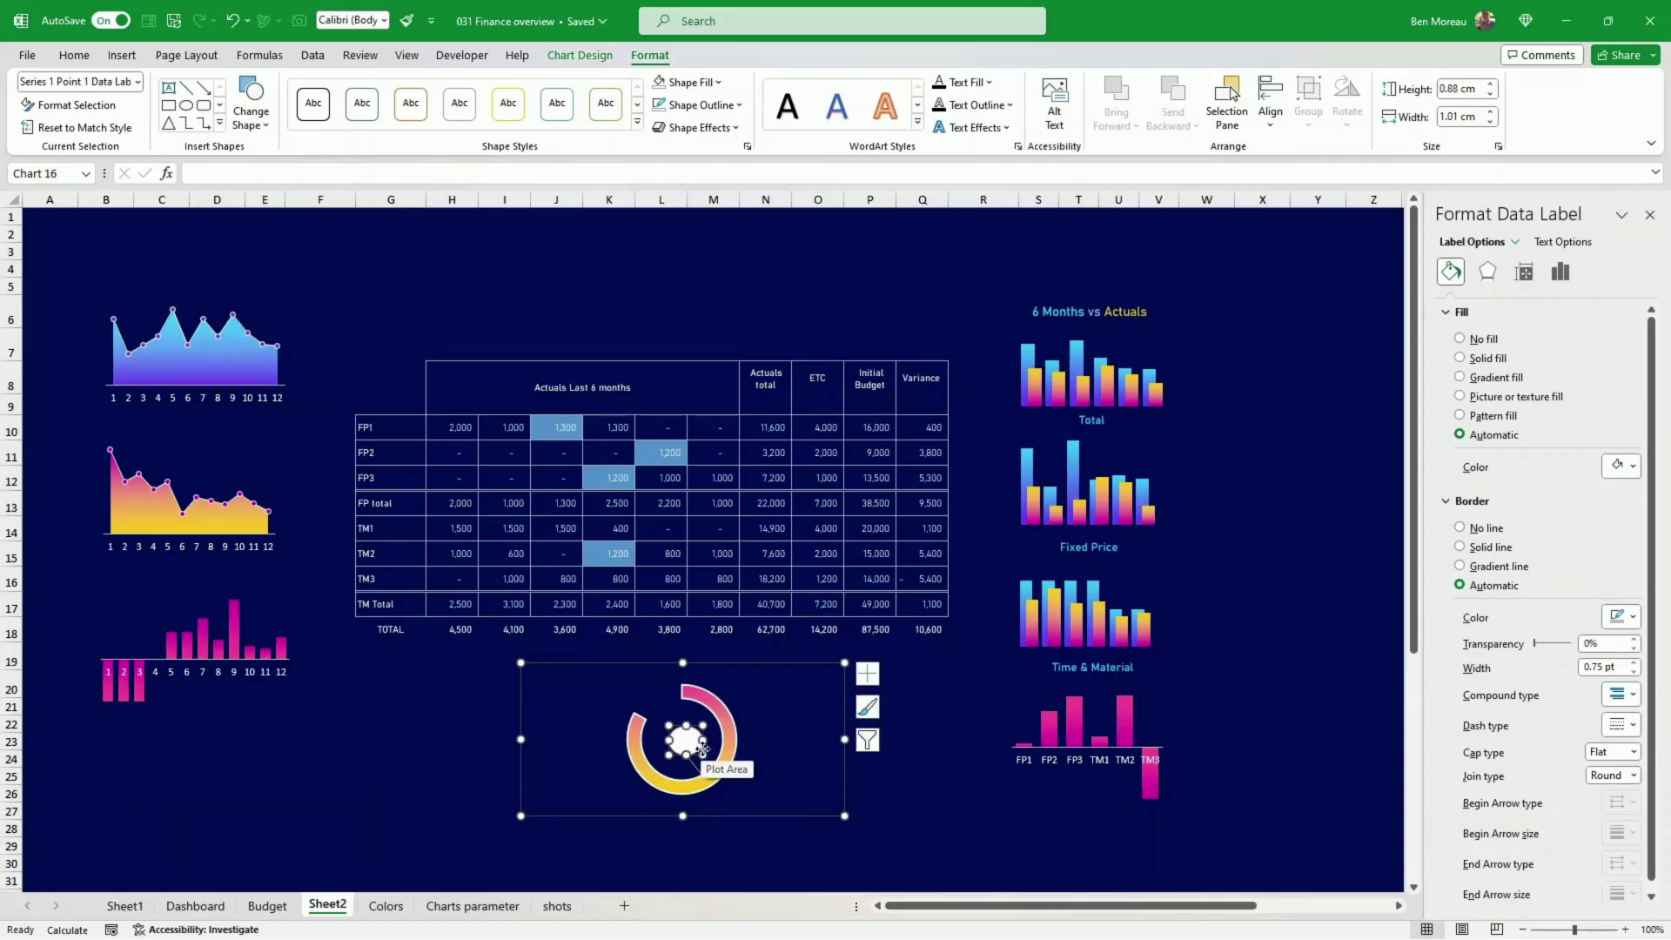
{"action": "left_click", "coordinate": [1508, 380]}
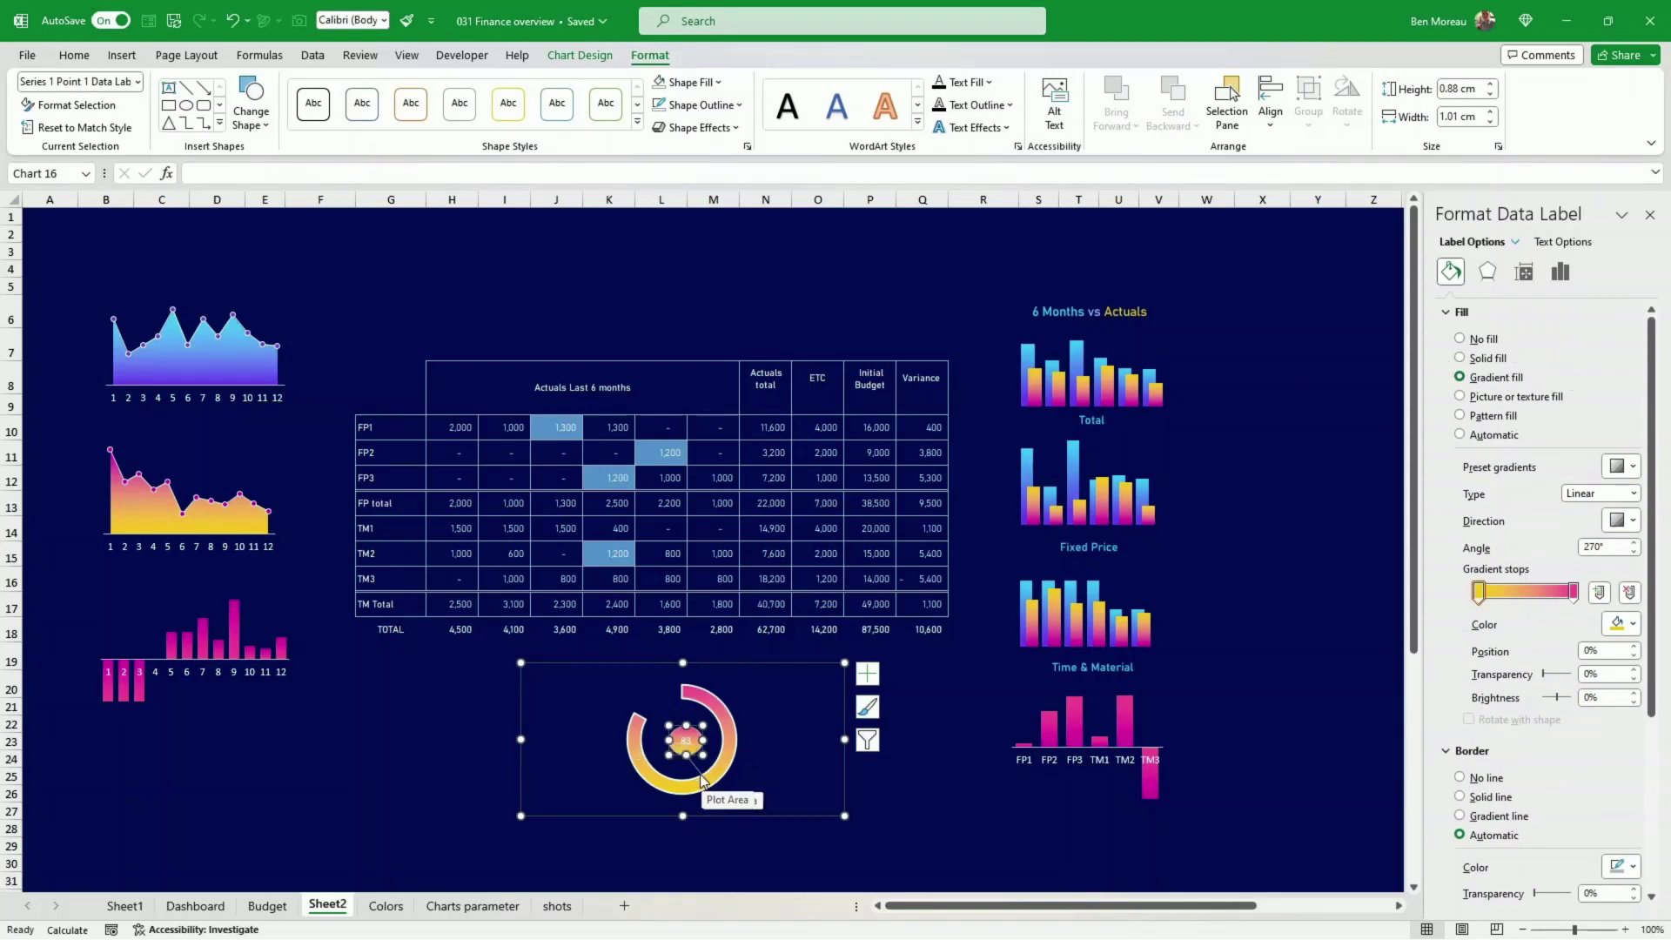
- Delete the percentage label's leader line and enlarge the oval label inside the doughnut
{"action": "left_click", "coordinate": [703, 774]}
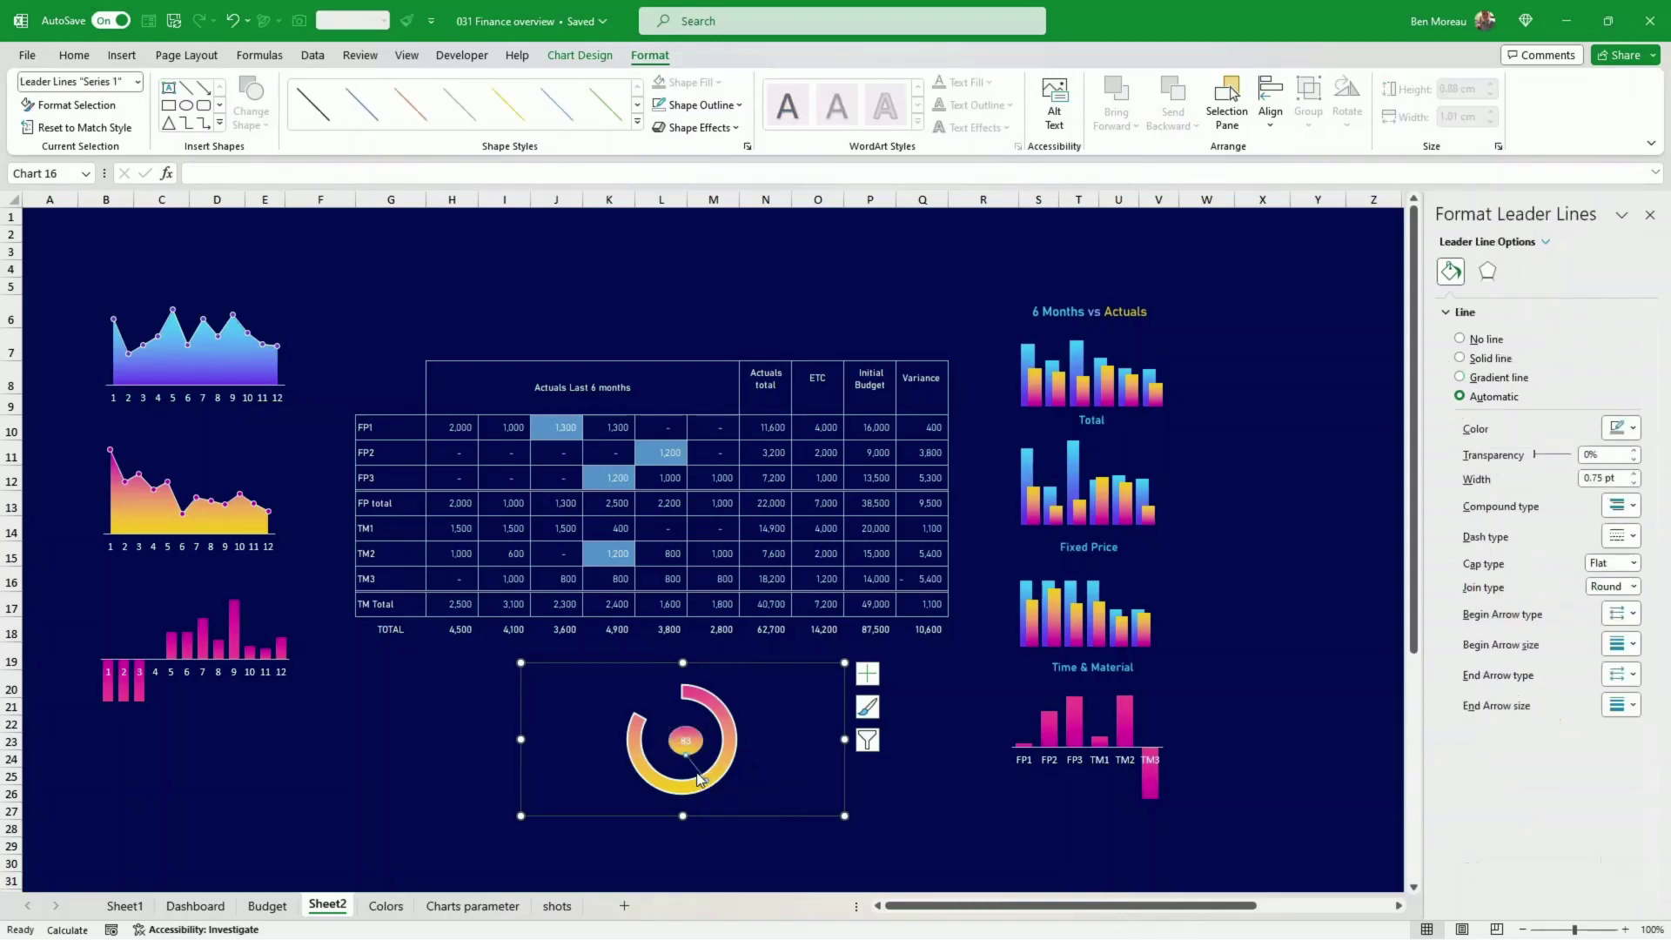
{"action": "key", "text": "Escape"}
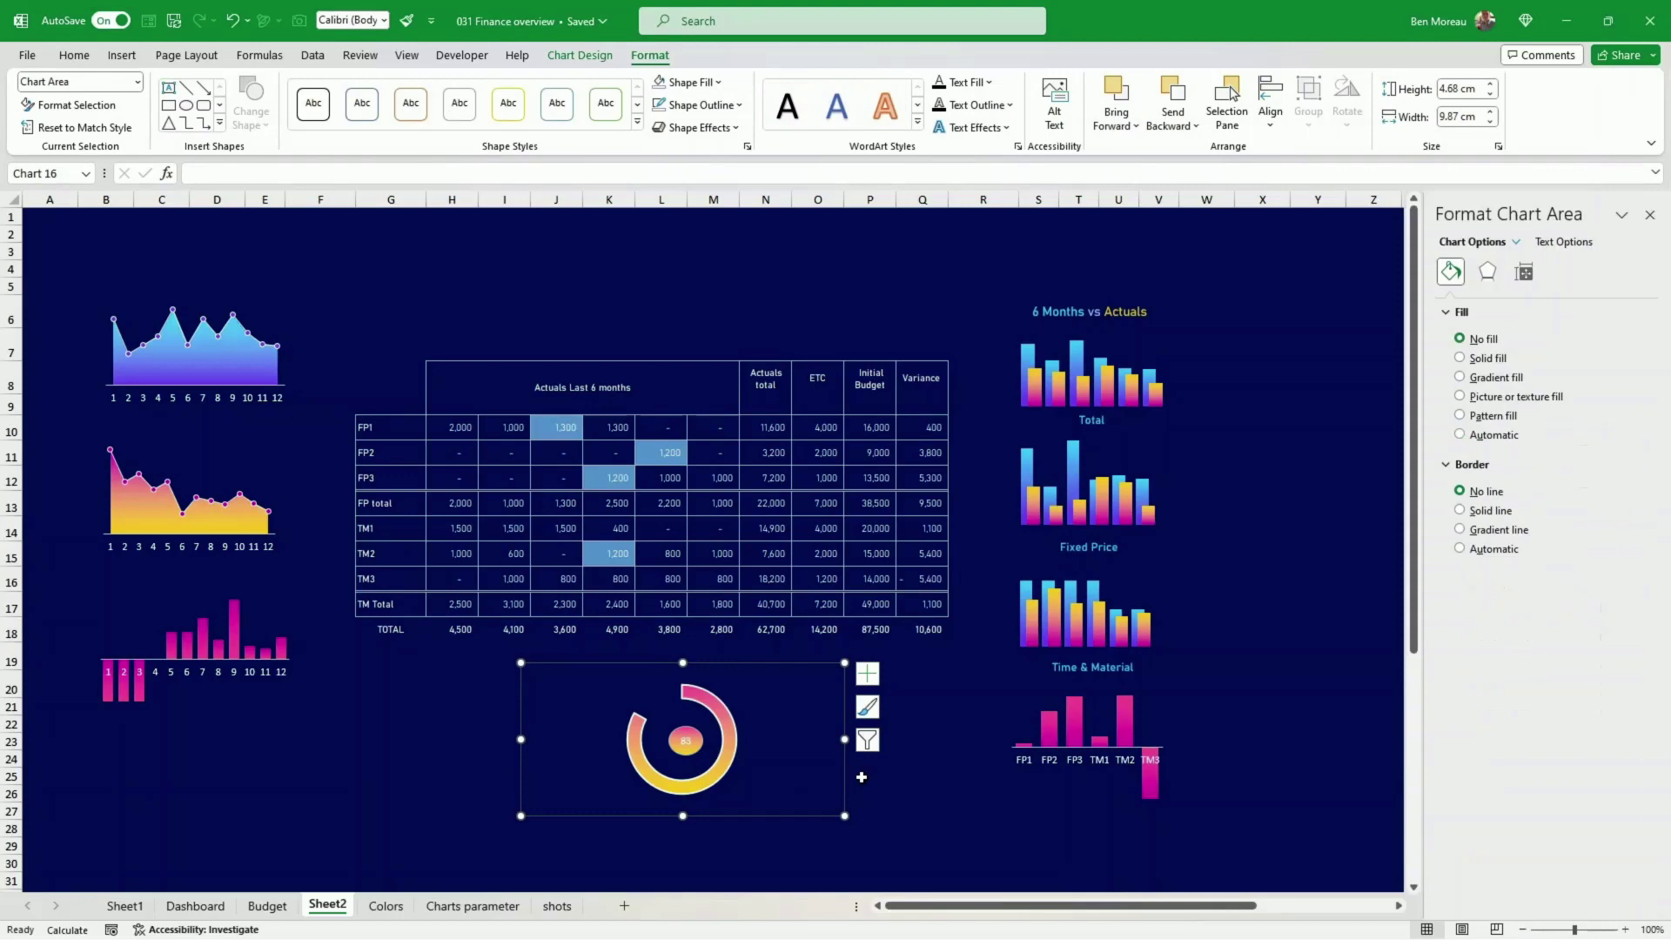
{"action": "left_click", "coordinate": [687, 740]}
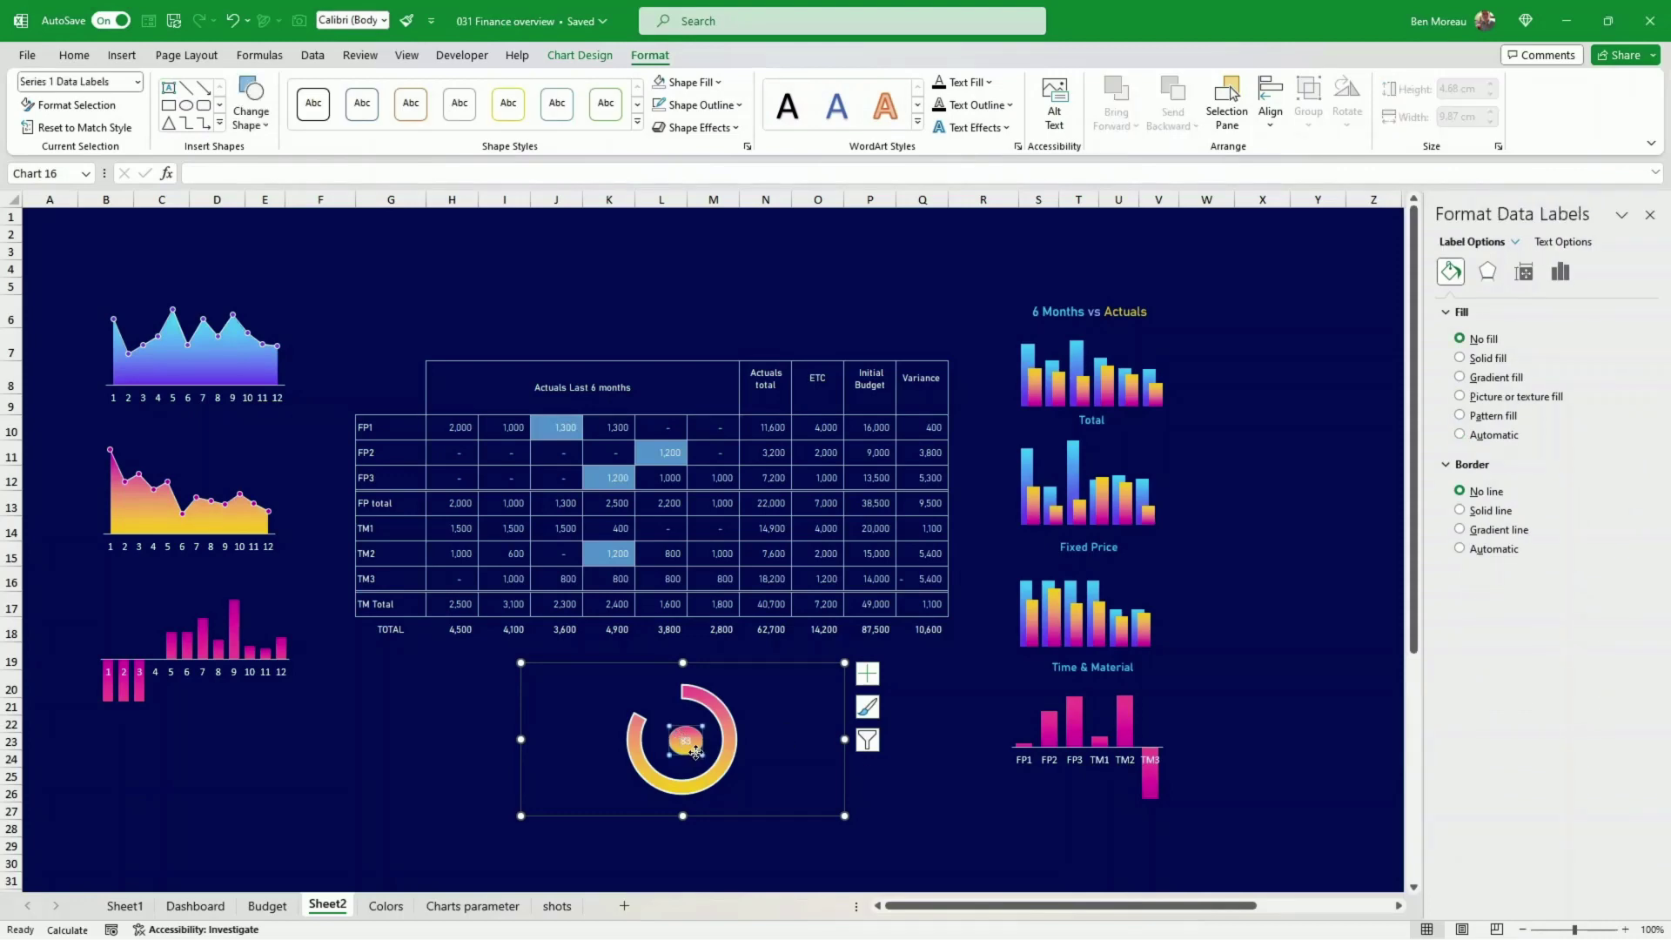
{"action": "left_click", "coordinate": [696, 750]}
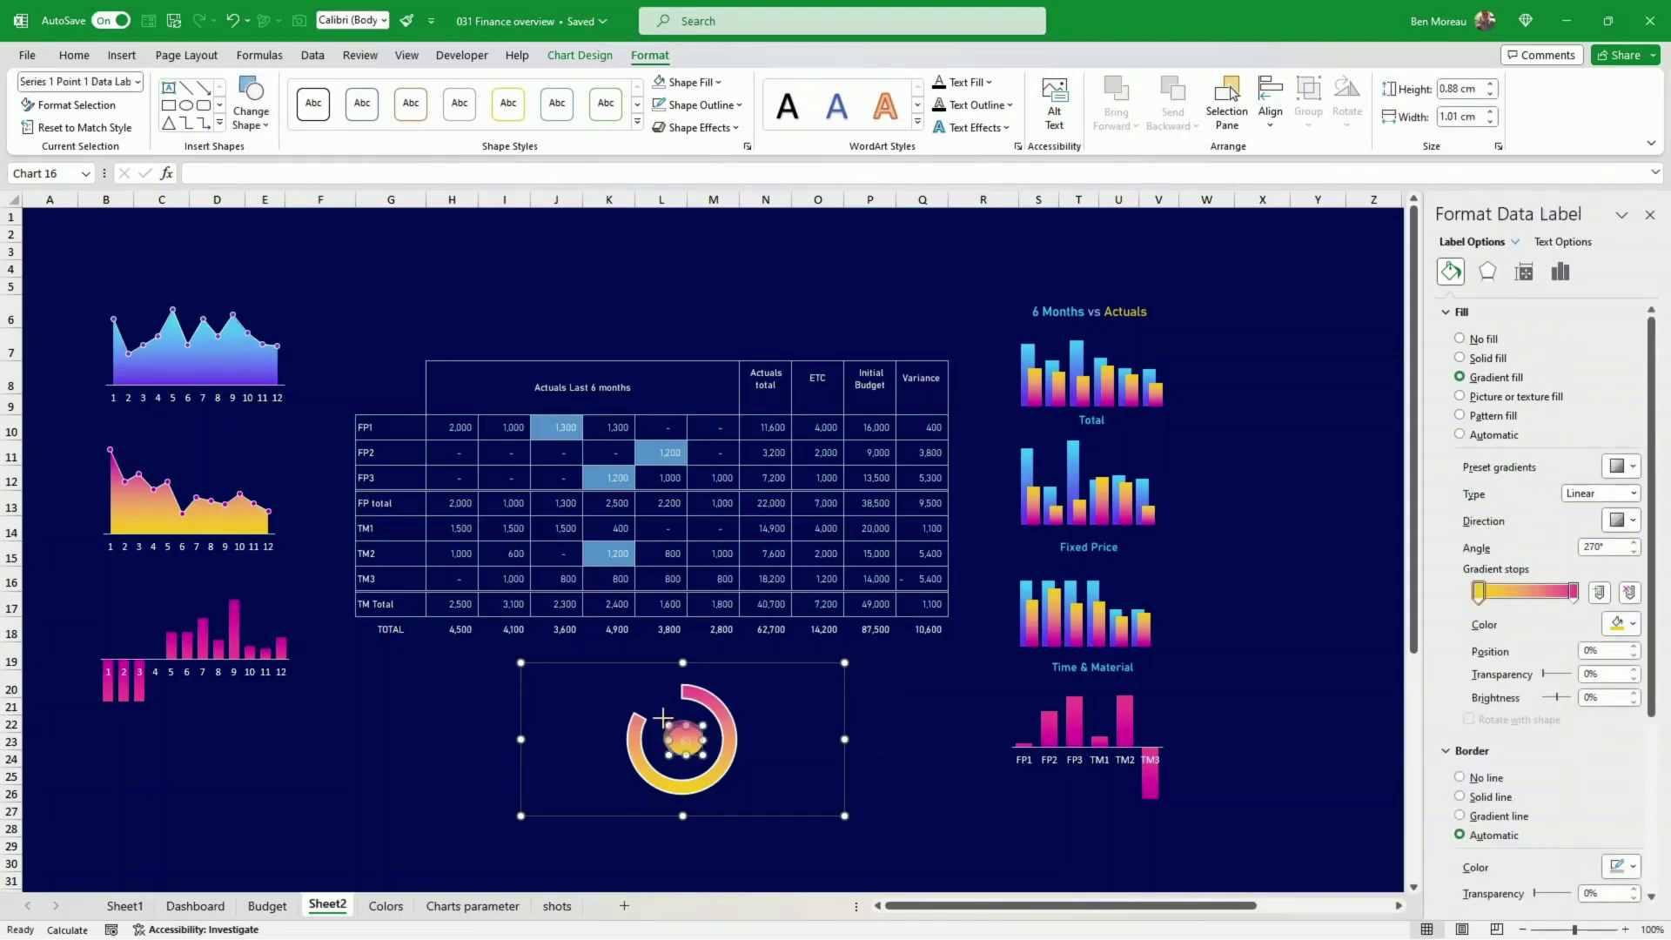
{"action": "left_click_drag", "start_coordinate": [703, 754], "coordinate": [859, 813]}
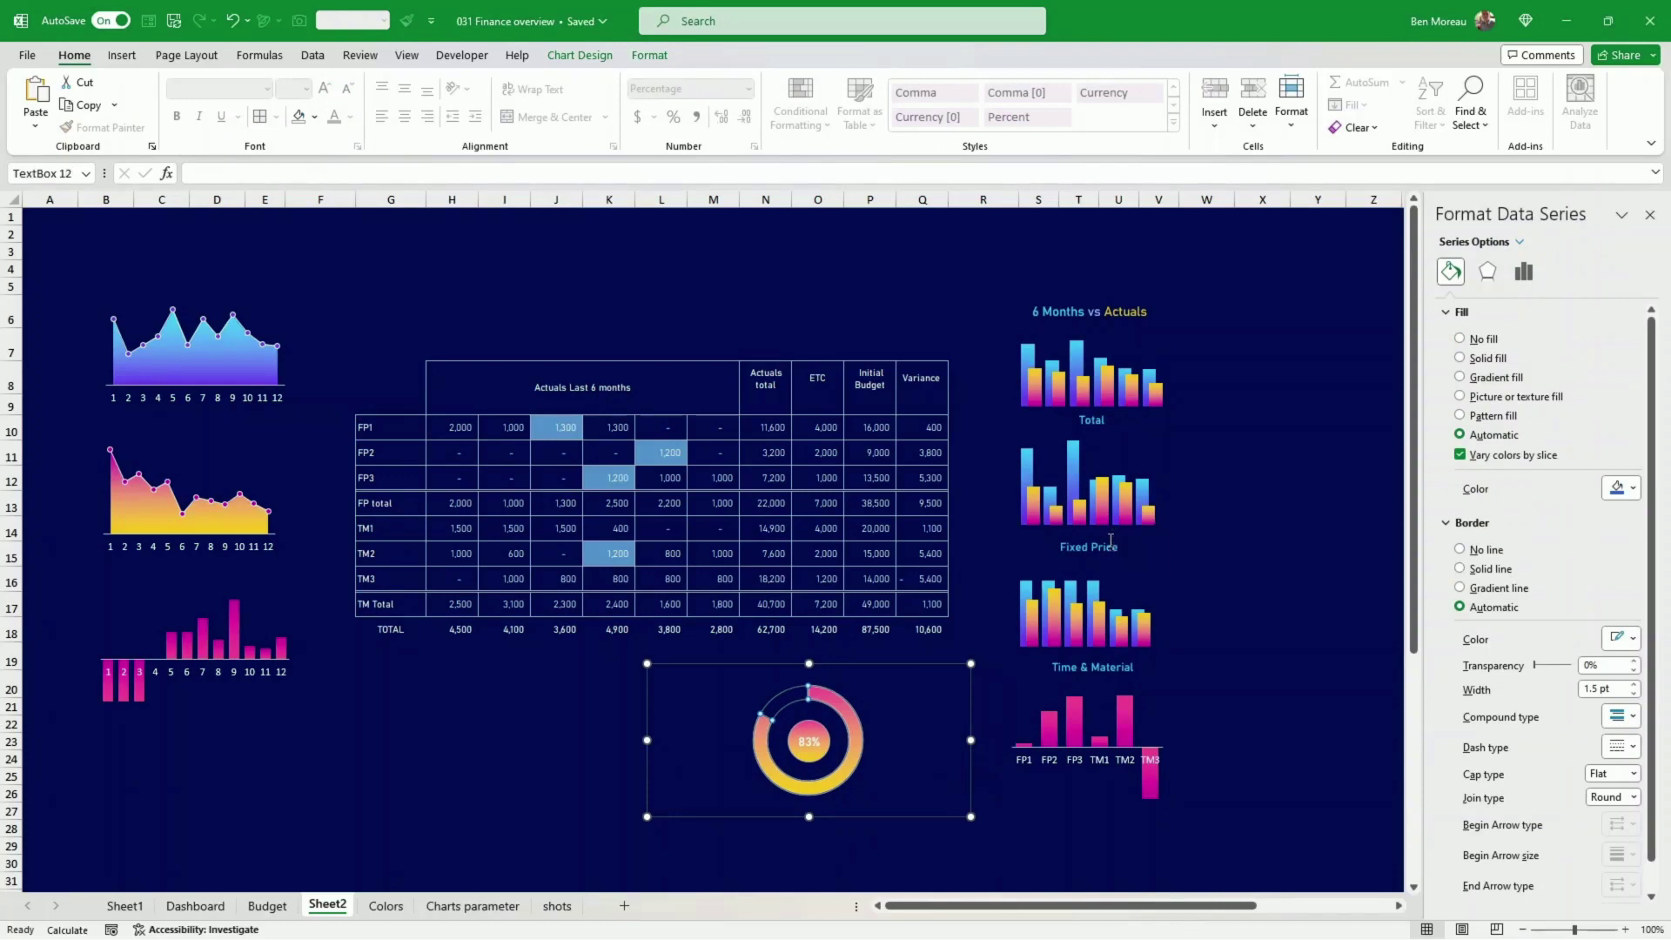
- Duplicate the "Time & Material" caption and place the copy directly below the doughnut chart
{"action": "left_click", "coordinate": [1111, 543]}
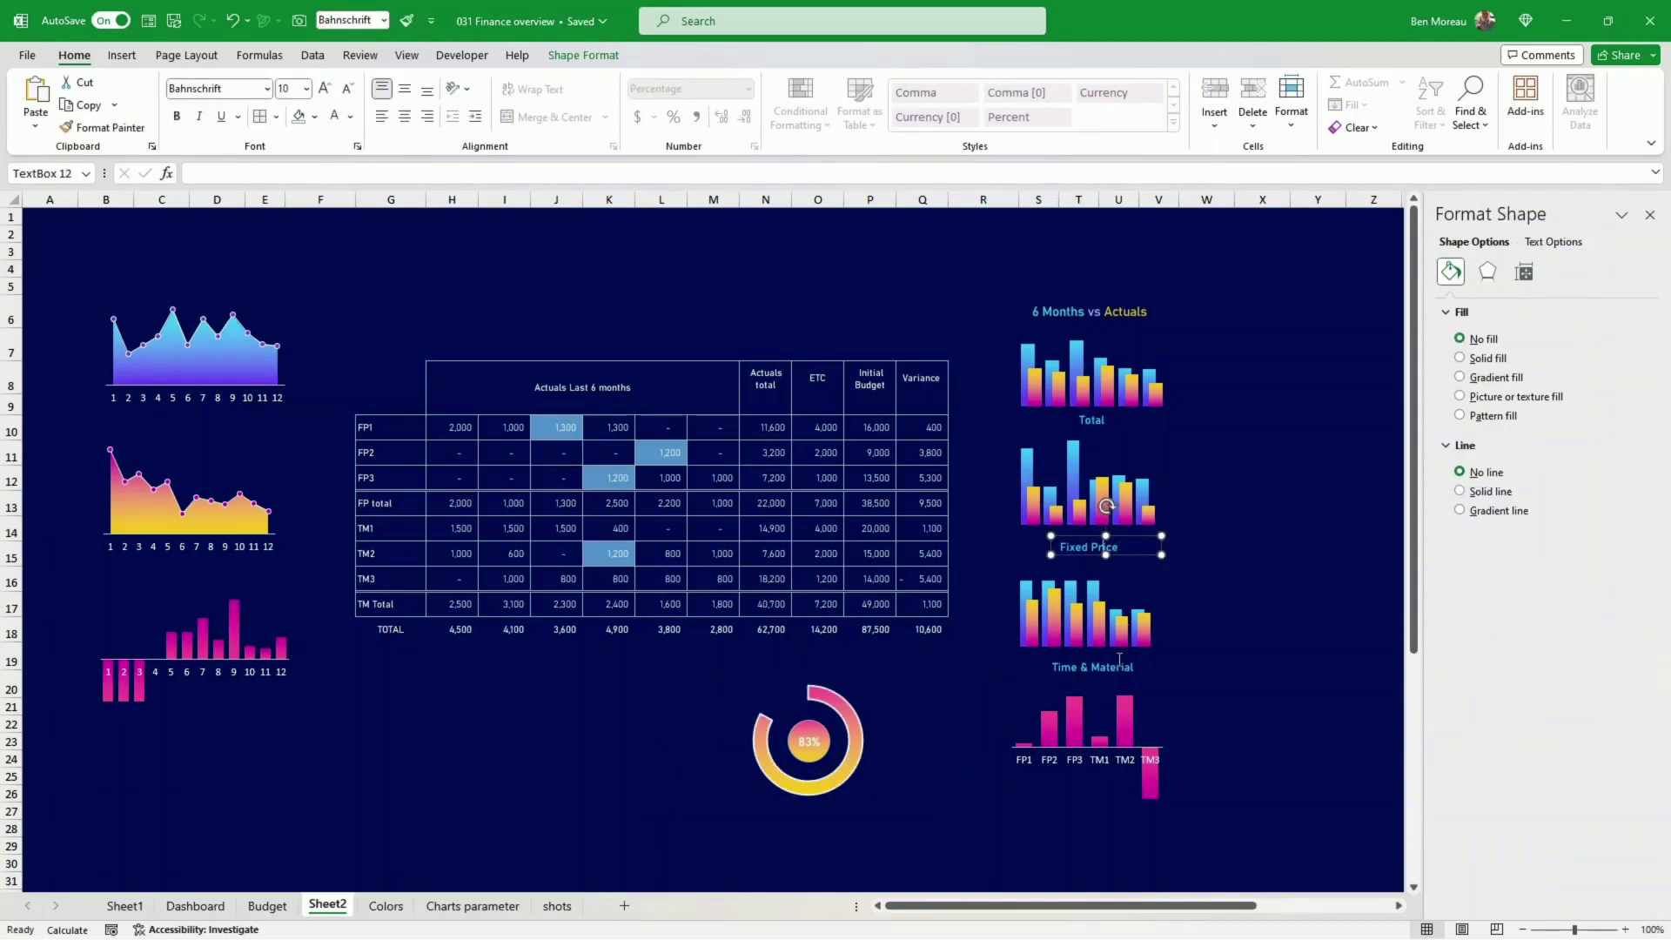
{"action": "left_click", "coordinate": [1129, 667]}
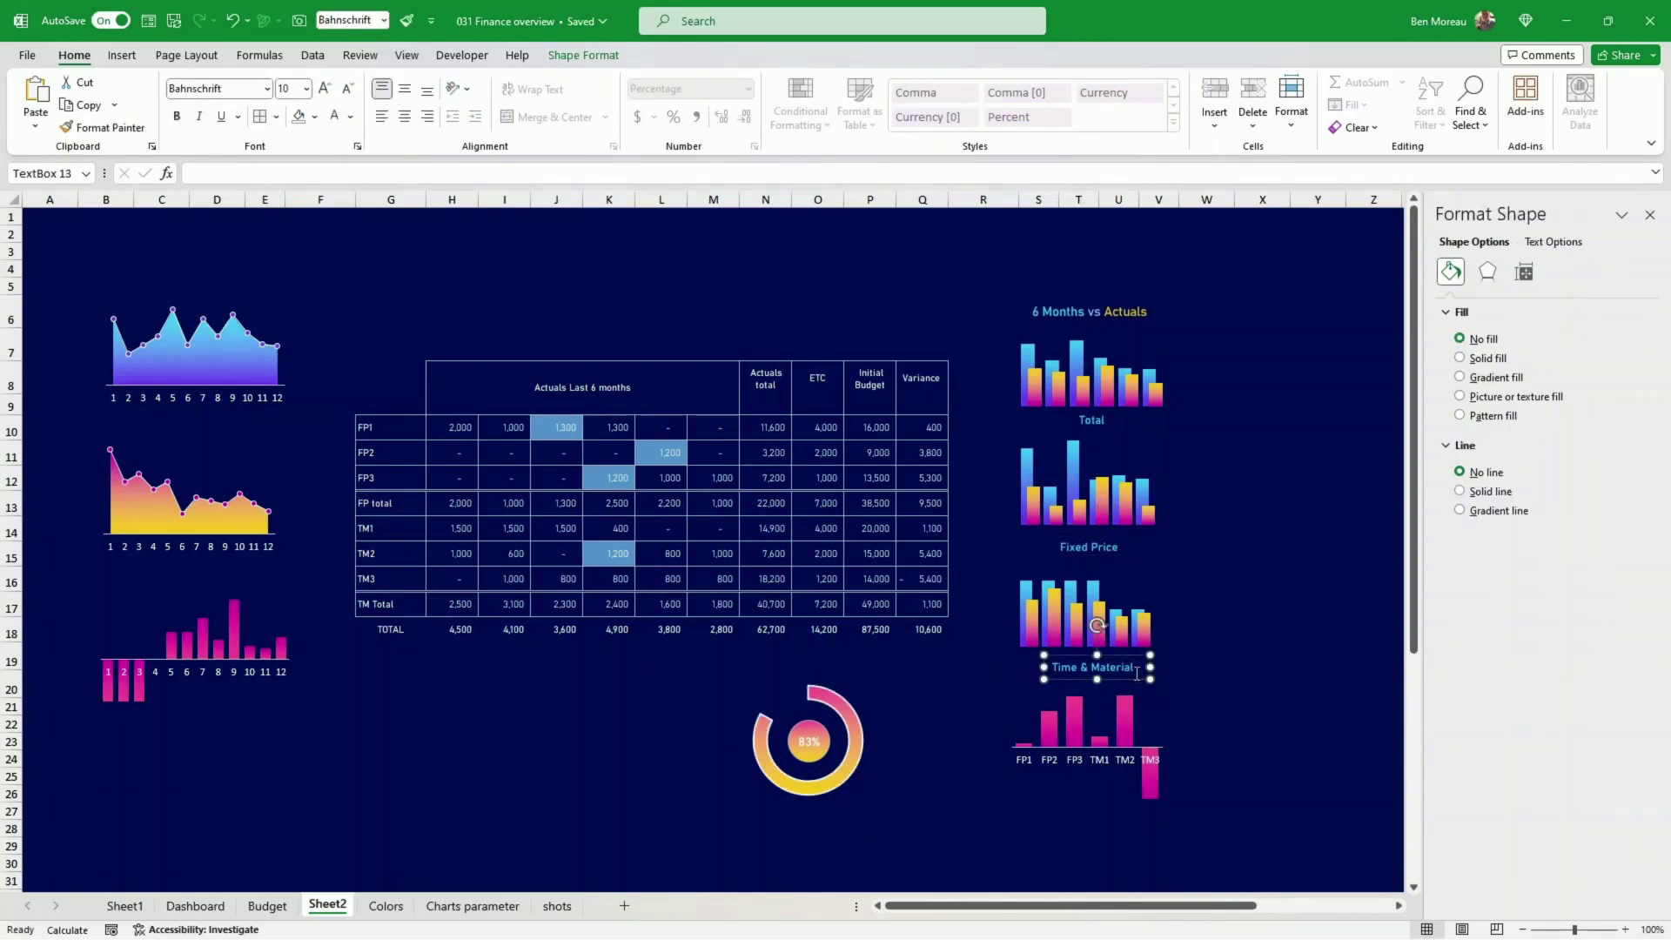
{"action": "key", "text": "ctrl+d"}
{"action": "left_click_drag", "start_coordinate": [1154, 693], "coordinate": [836, 825]}
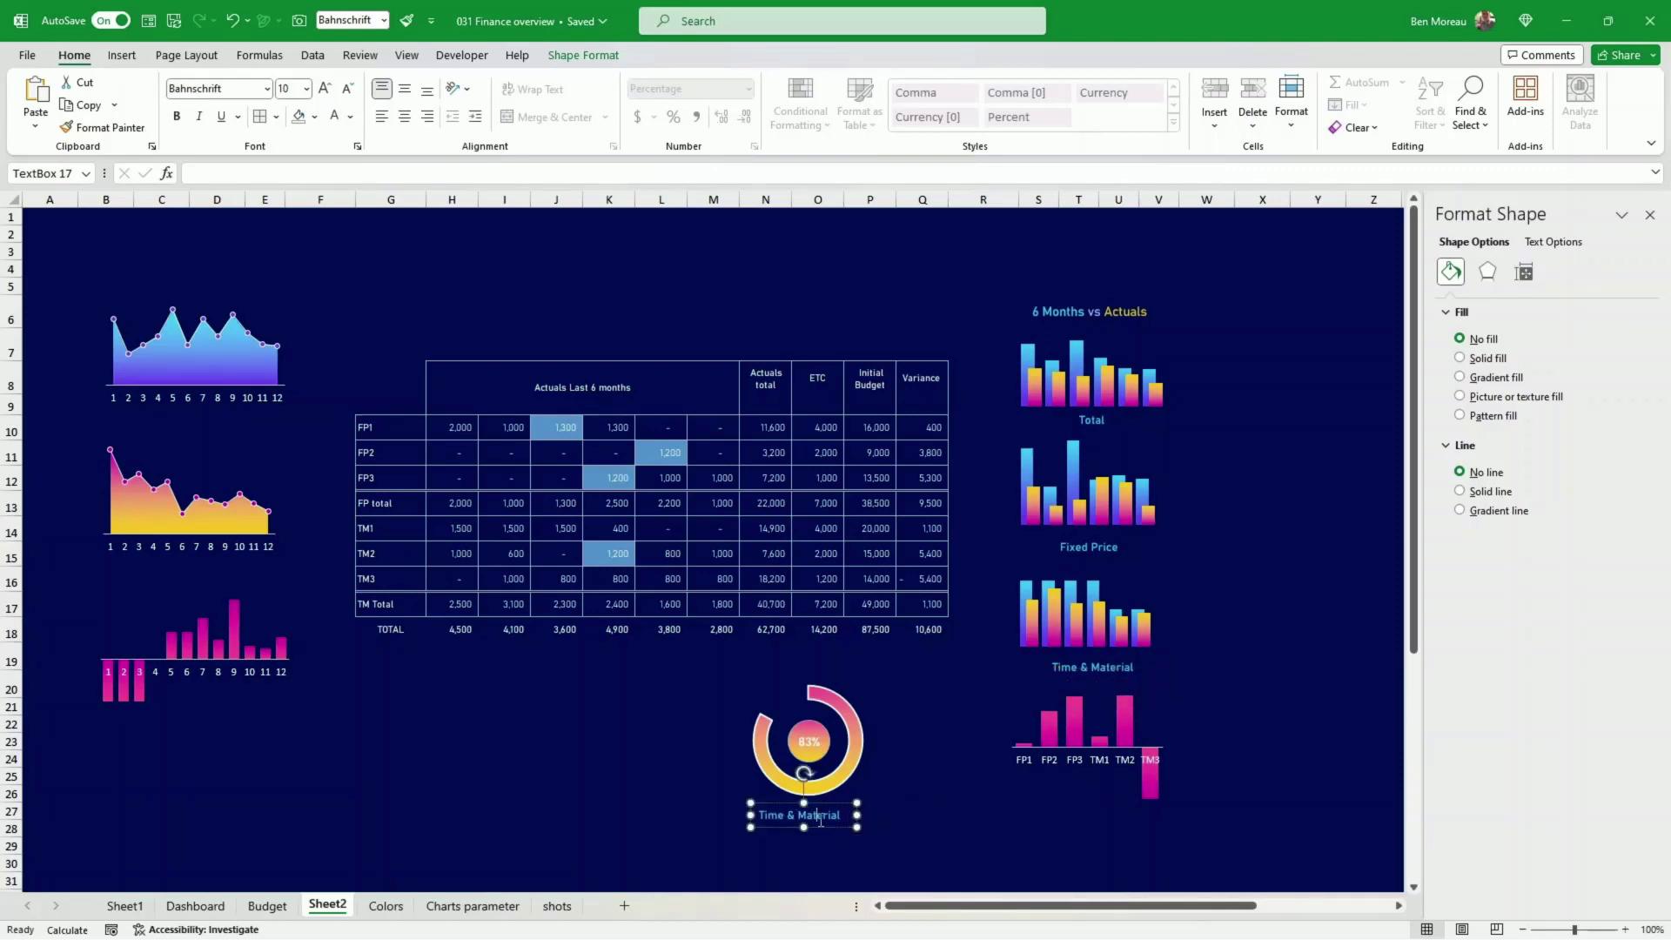
- Change the copied caption's text to "T&M budget spent" and centre it beneath the doughnut
{"action": "triple_click", "coordinate": [833, 809]}
{"action": "type", "text": "T&M budget spent"}
{"action": "left_click_drag", "start_coordinate": [856, 815], "coordinate": [866, 815]}
{"action": "left_click", "coordinate": [838, 834]}
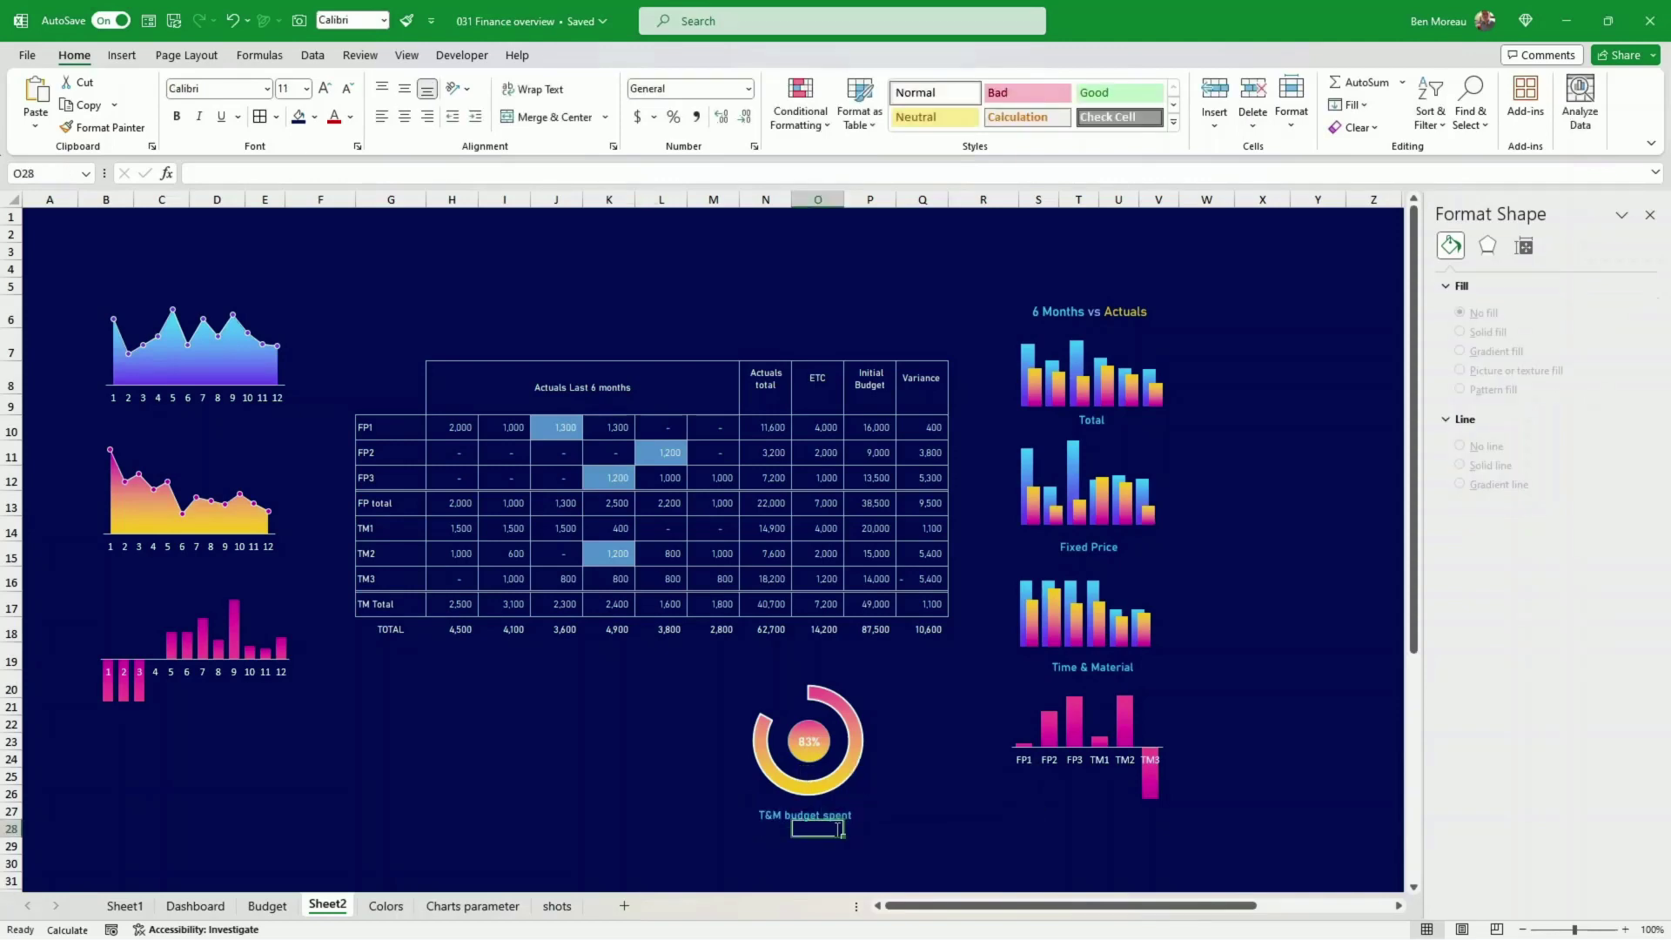
{"action": "left_click", "coordinate": [831, 816]}
{"action": "left_click_drag", "start_coordinate": [836, 828], "coordinate": [843, 827]}
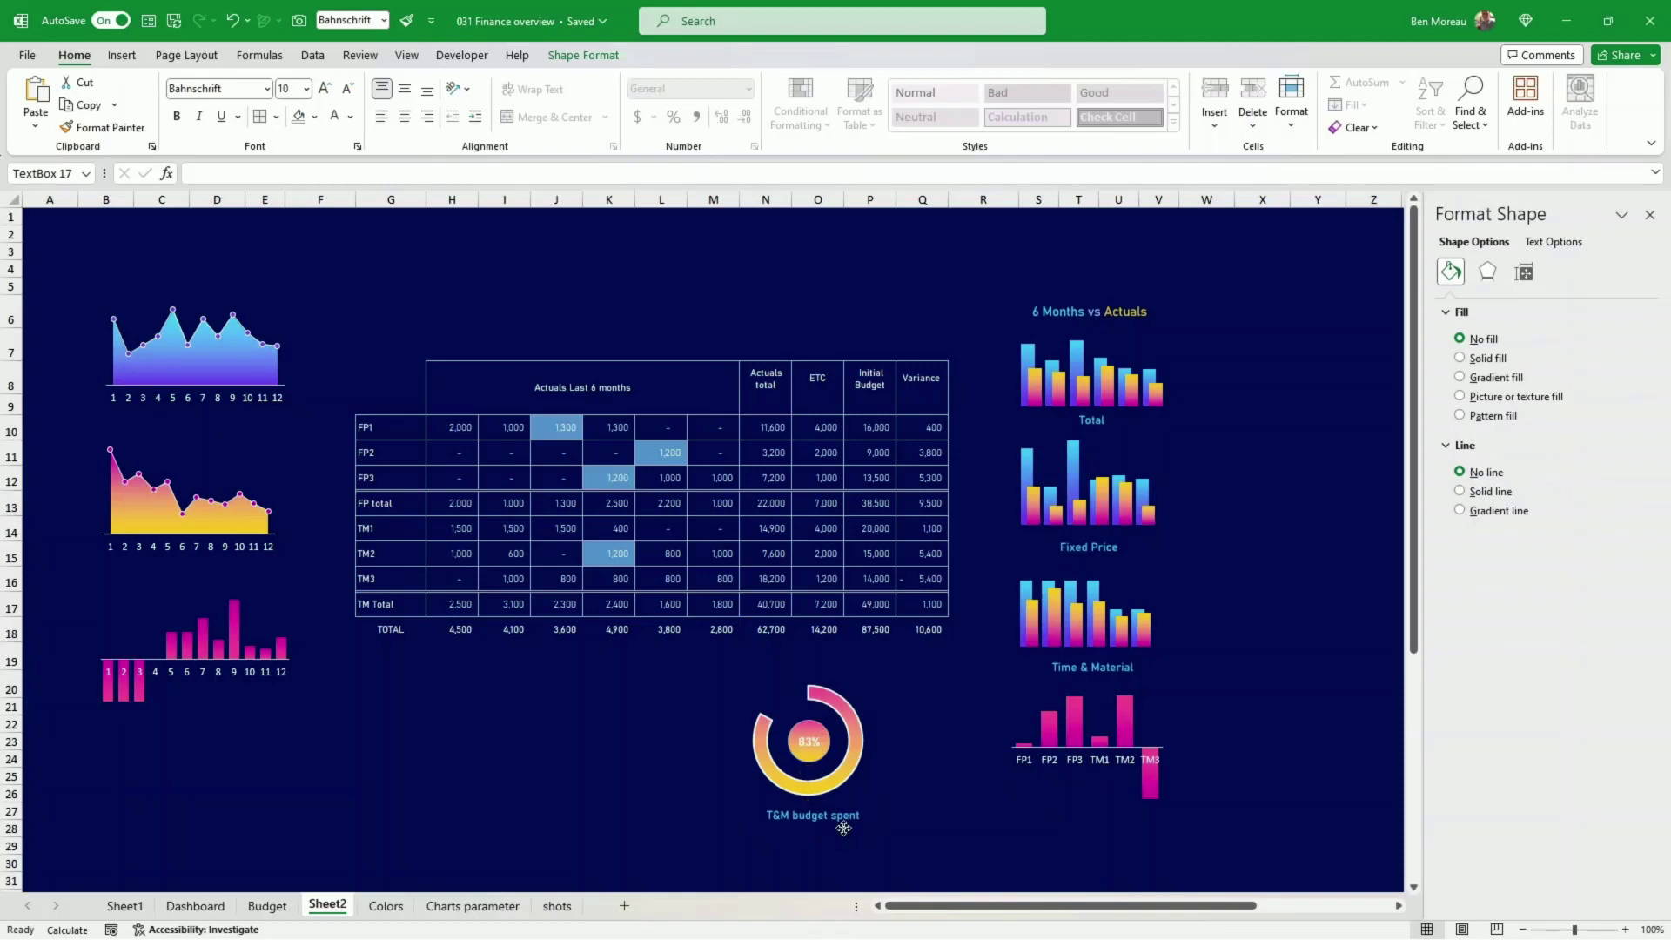
{"action": "left_click", "coordinate": [936, 828]}
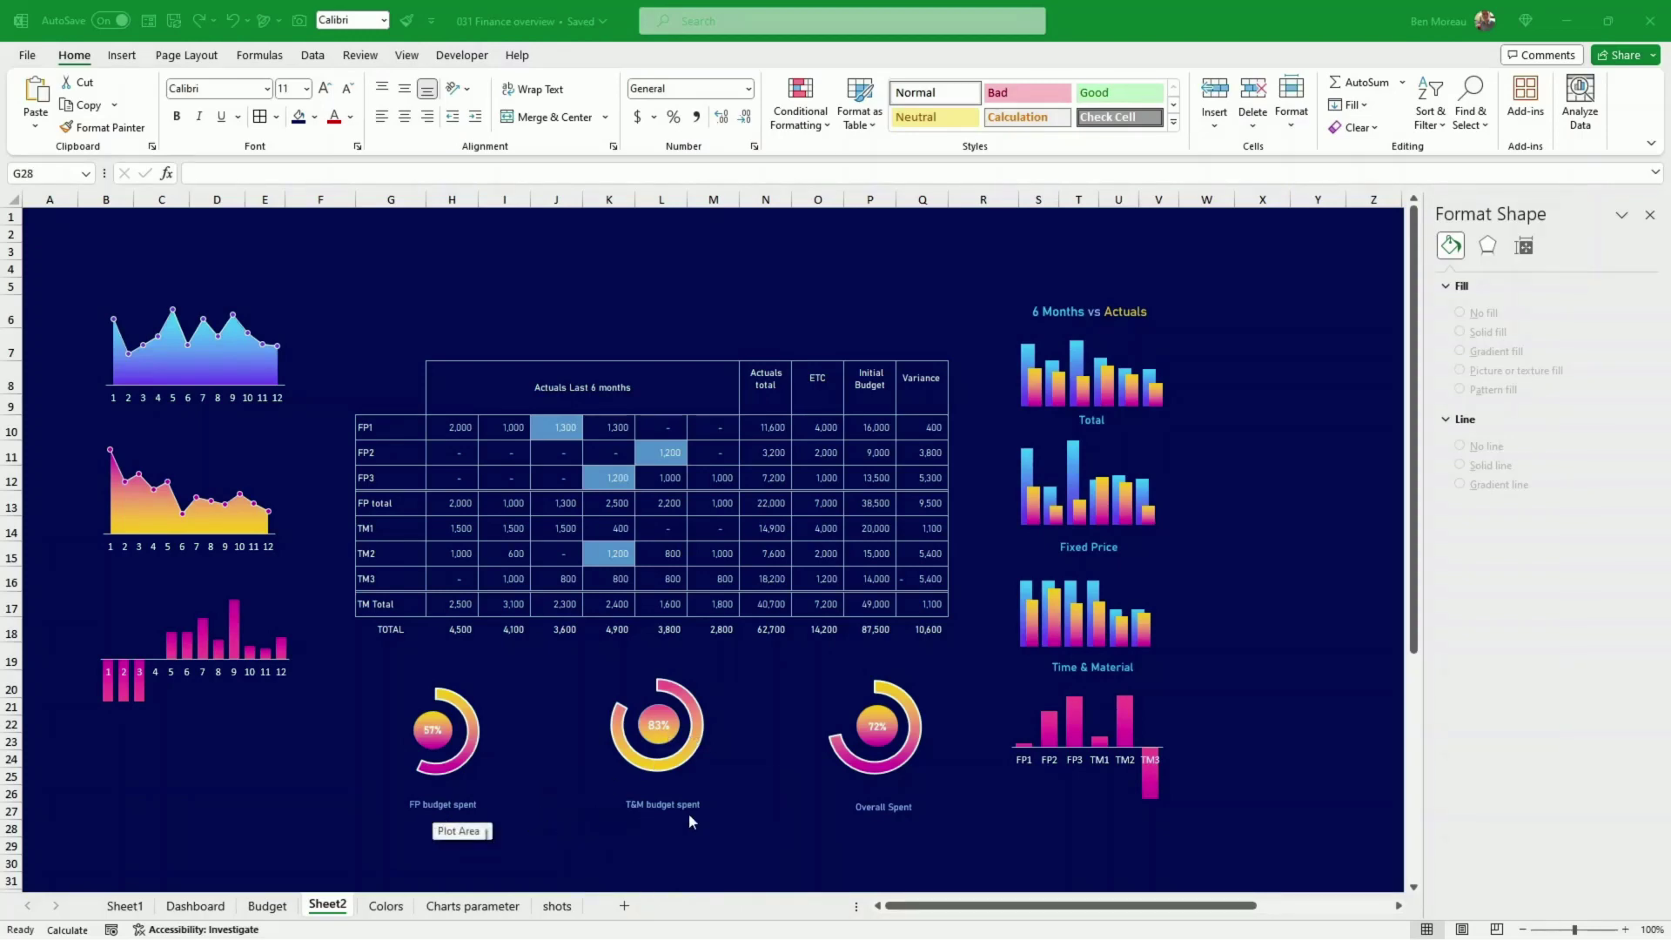
- Shift the "Overall Spent" caption slightly so that it is centred below its 72% doughnut
{"action": "left_click", "coordinate": [835, 826]}
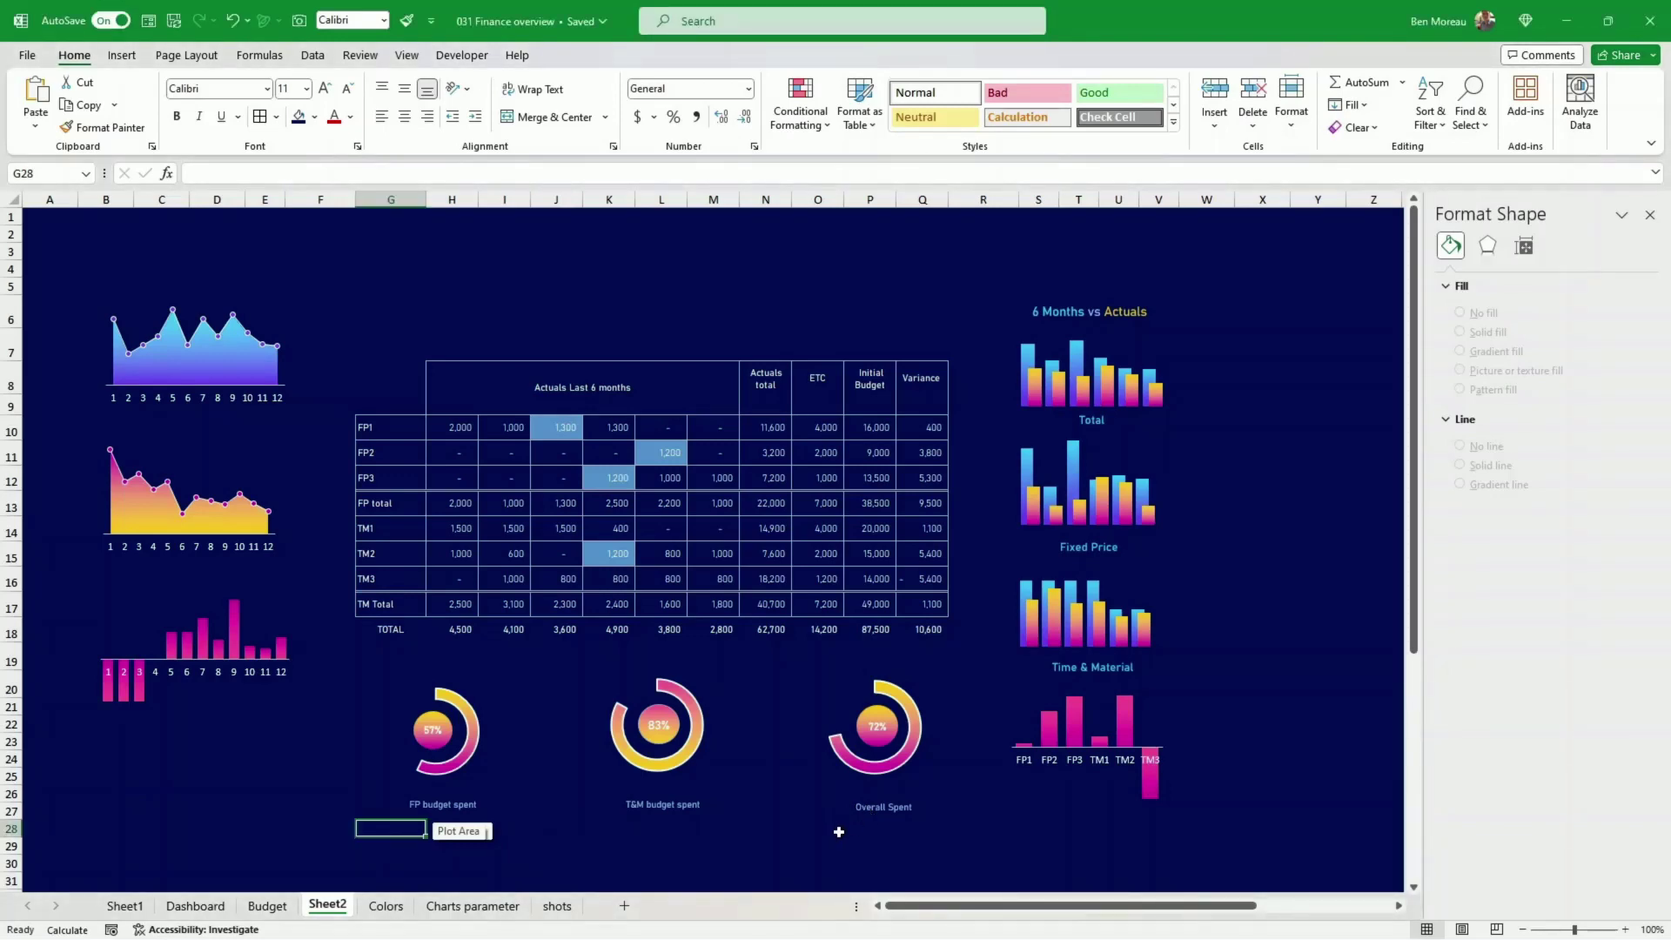
{"action": "left_click", "coordinate": [893, 807]}
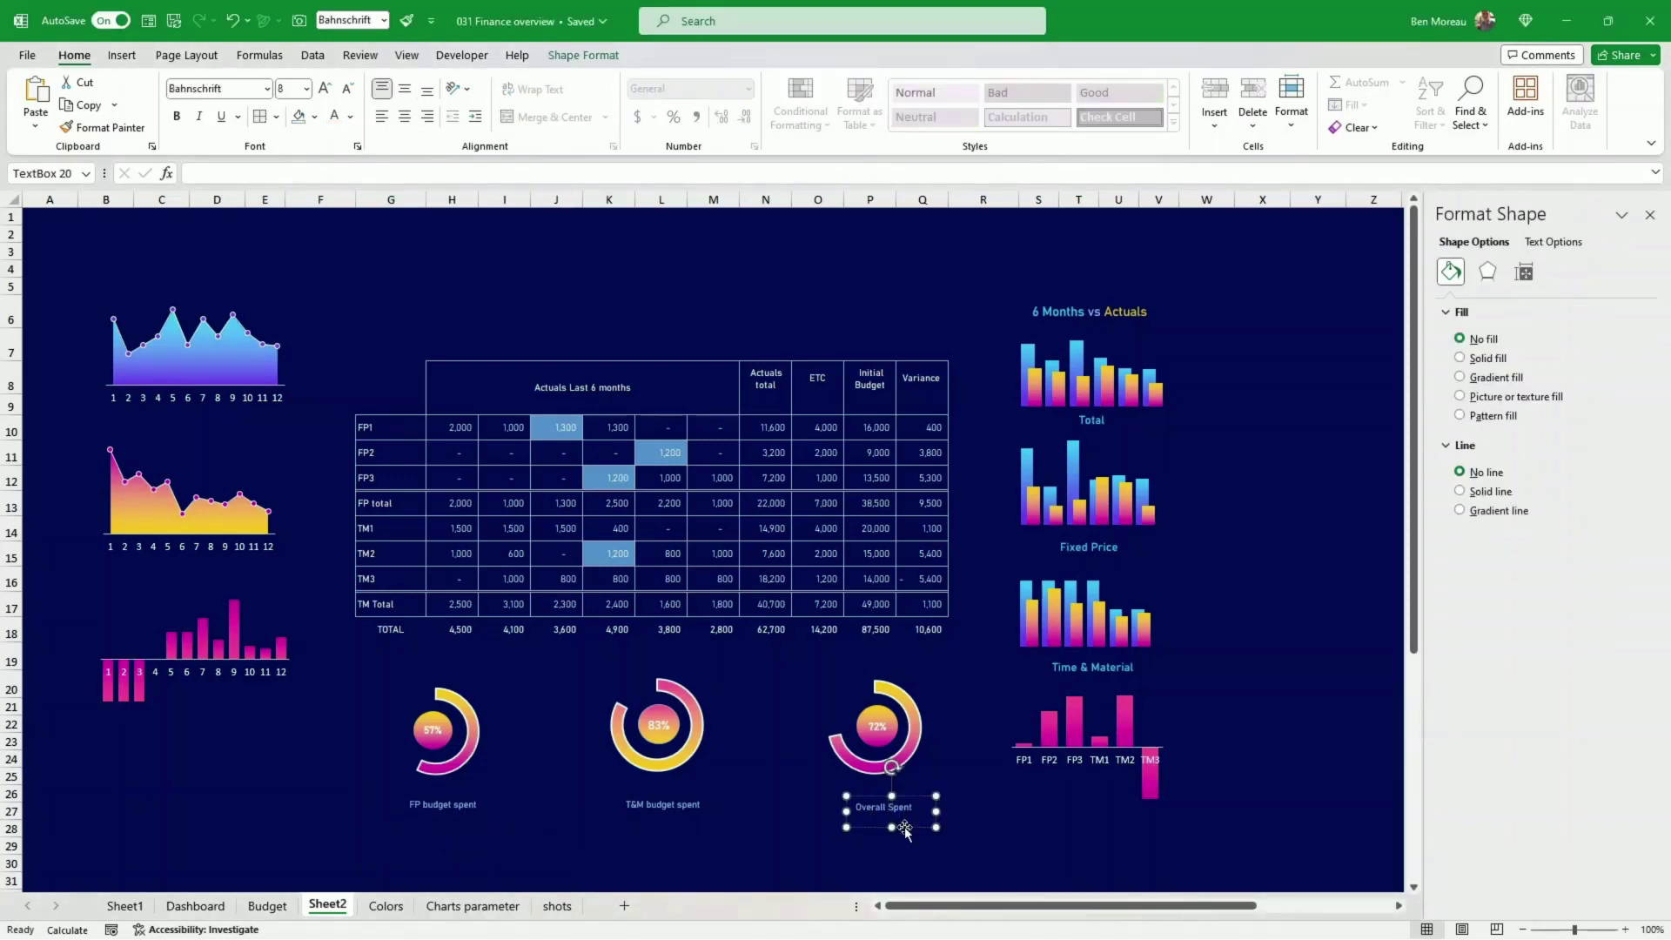
{"action": "left_click_drag", "start_coordinate": [905, 827], "coordinate": [891, 824]}
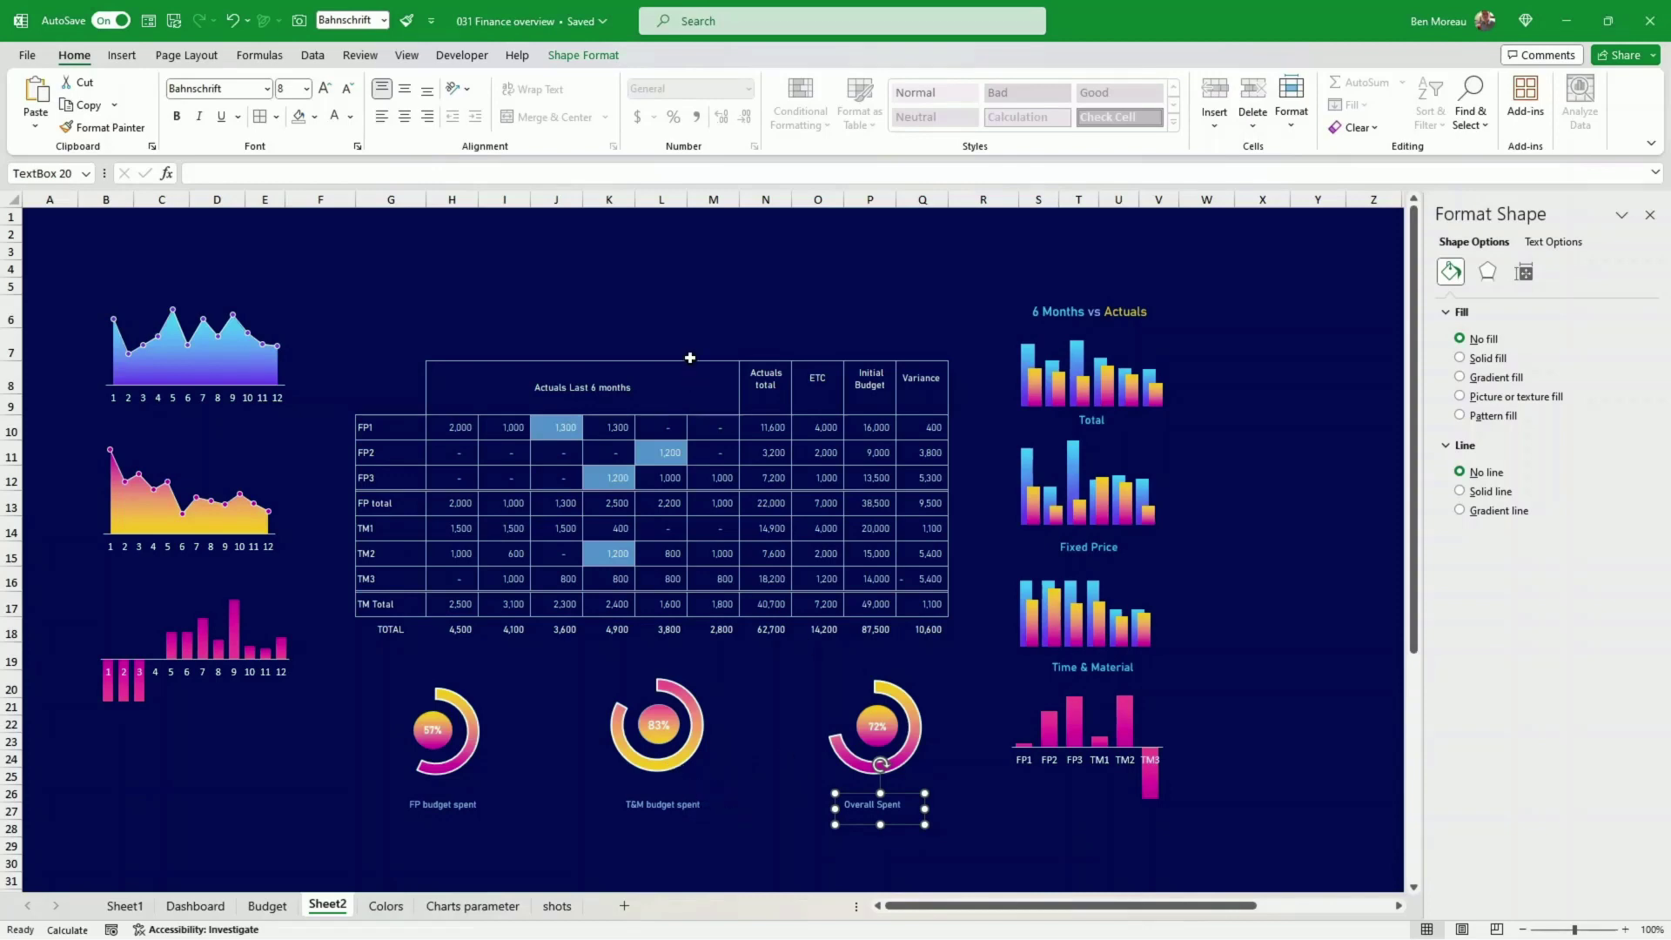
- On the Budget sheet, insert a line chart with markers from the cumulative Planned and Actuals values in E36:P37
{"action": "left_click_drag", "start_coordinate": [571, 241], "coordinate": [871, 313]}
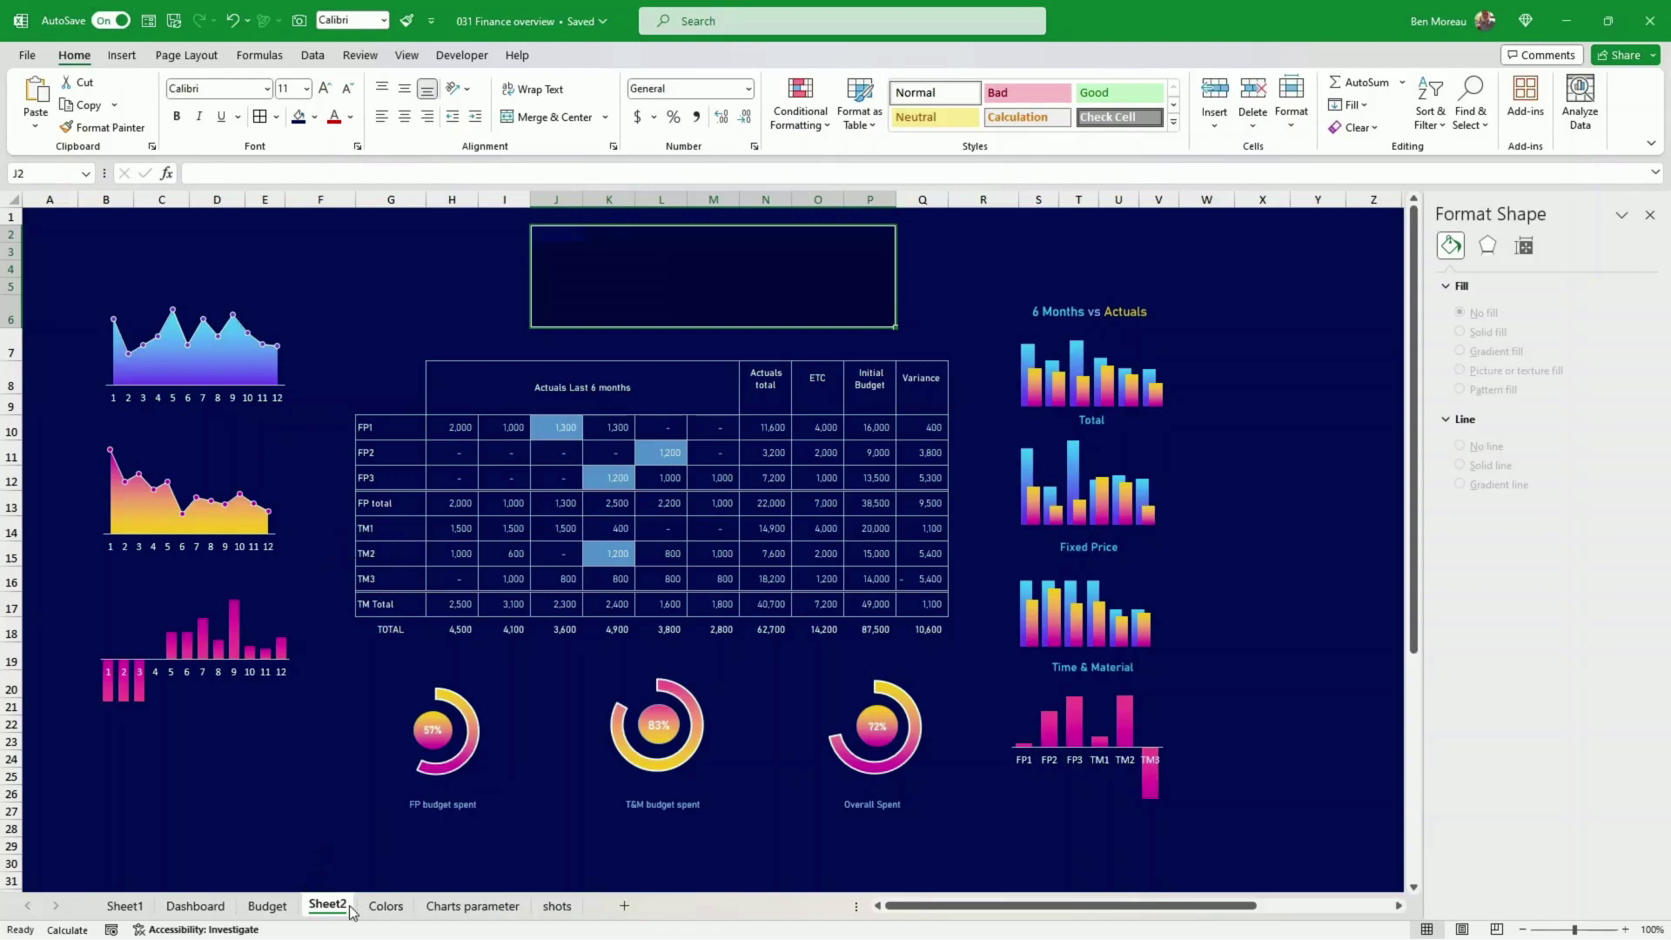
{"action": "left_click", "coordinate": [267, 905]}
{"action": "left_click", "coordinate": [442, 808]}
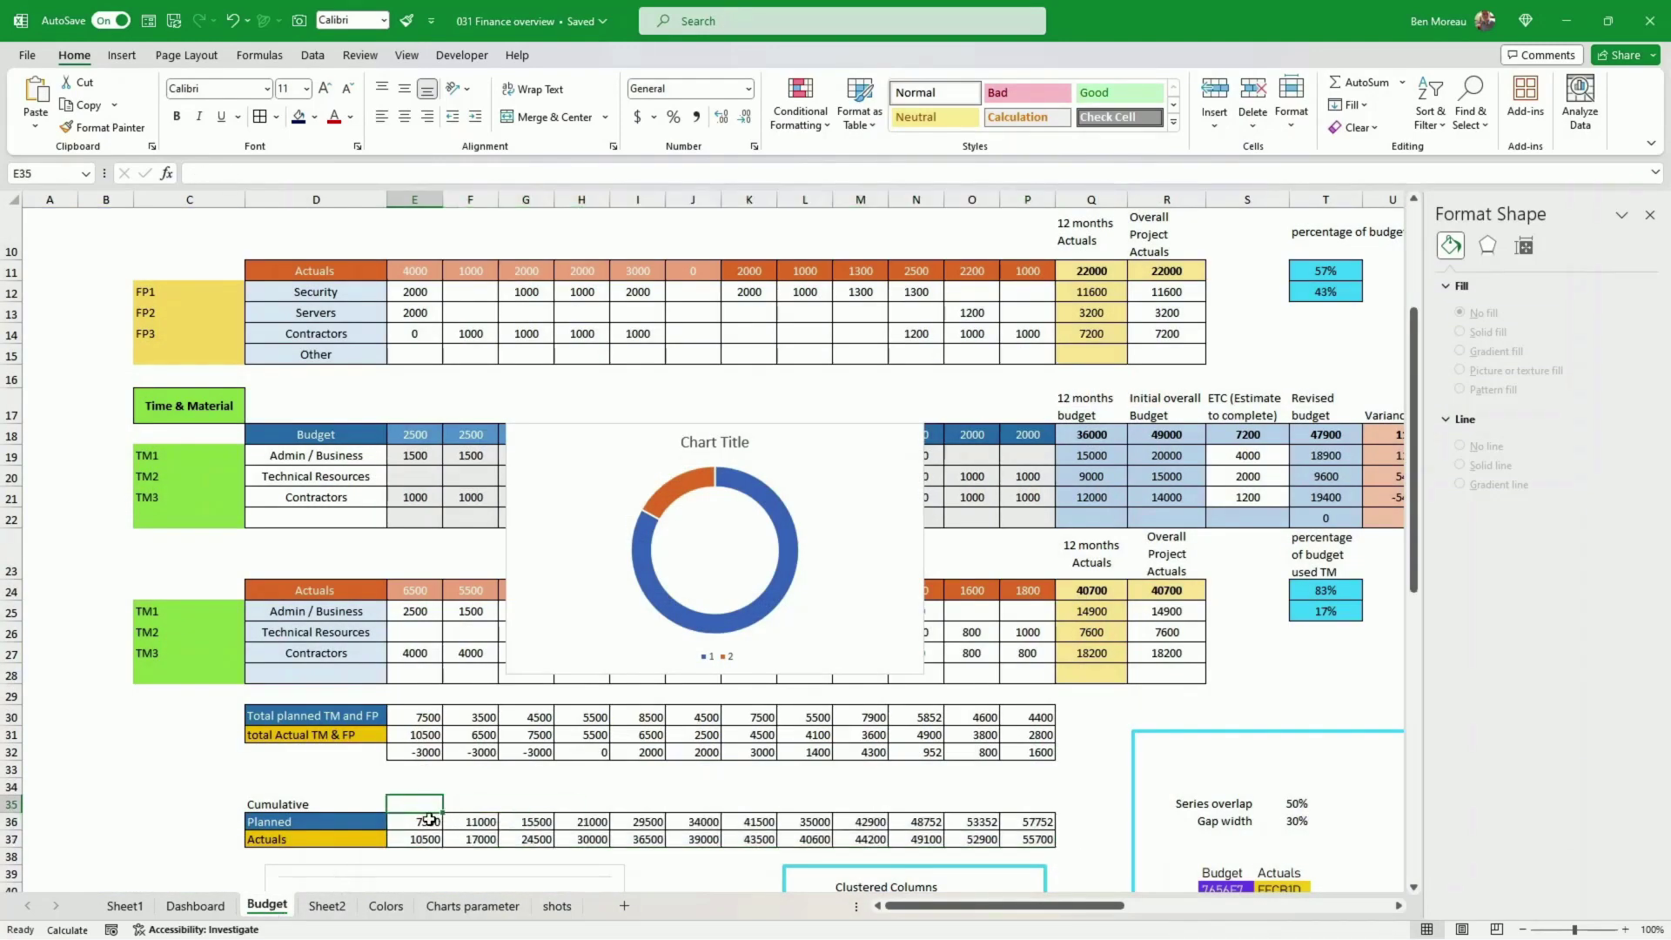
{"action": "left_click_drag", "start_coordinate": [420, 718], "coordinate": [1012, 719]}
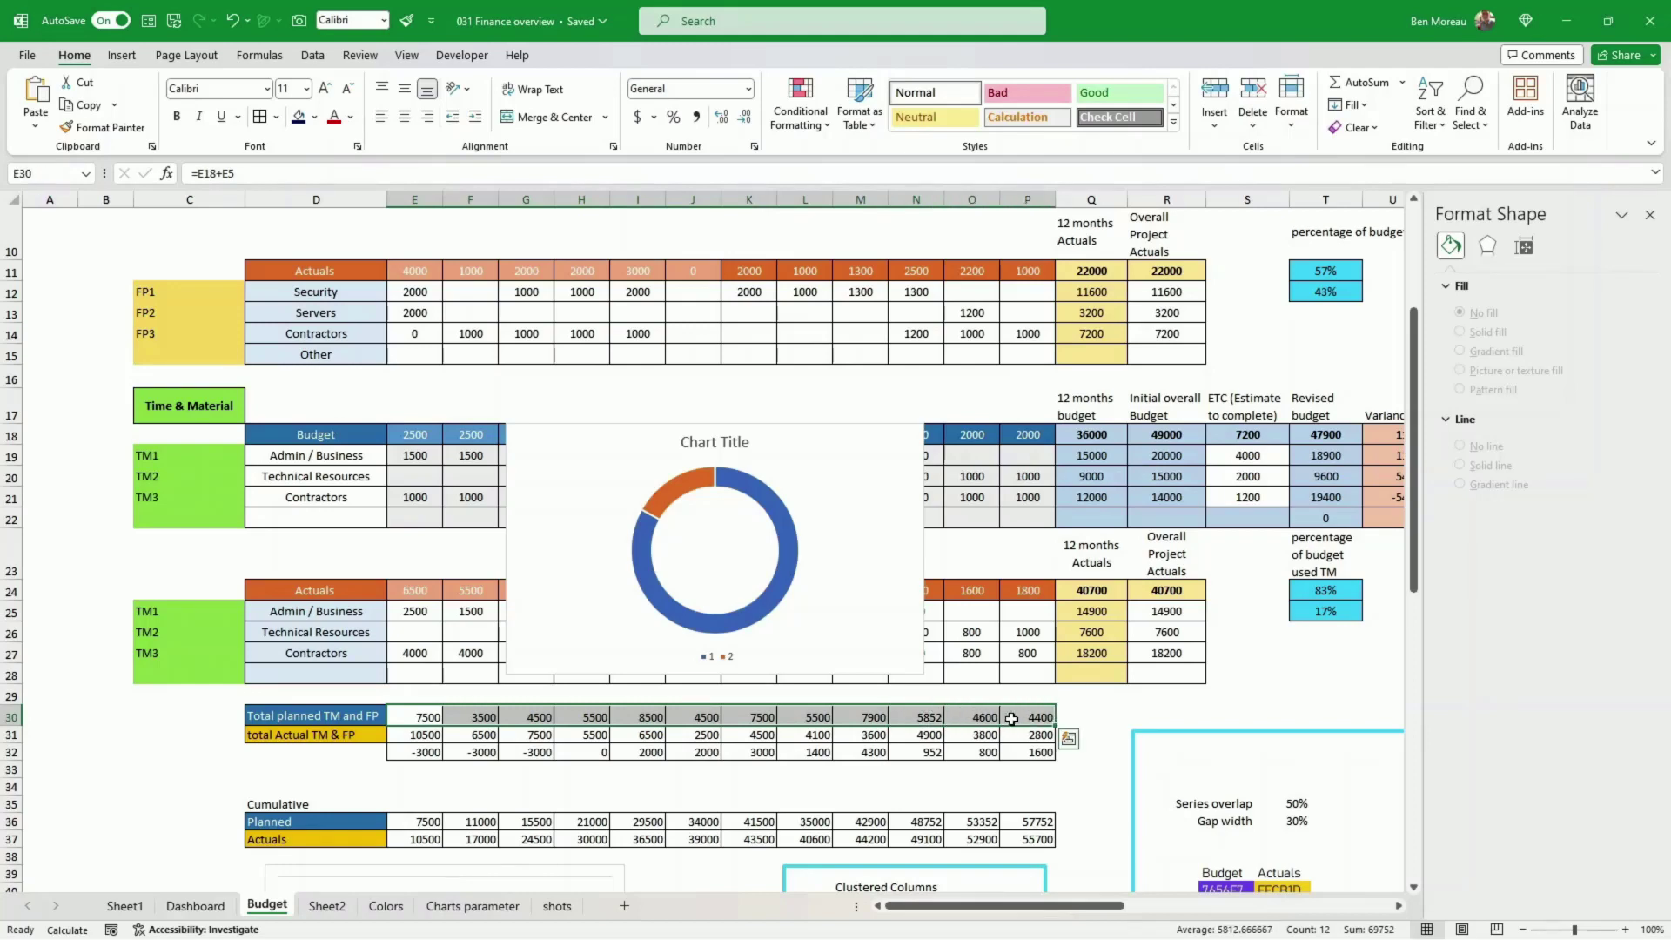
{"action": "left_click_drag", "start_coordinate": [420, 824], "coordinate": [1029, 824]}
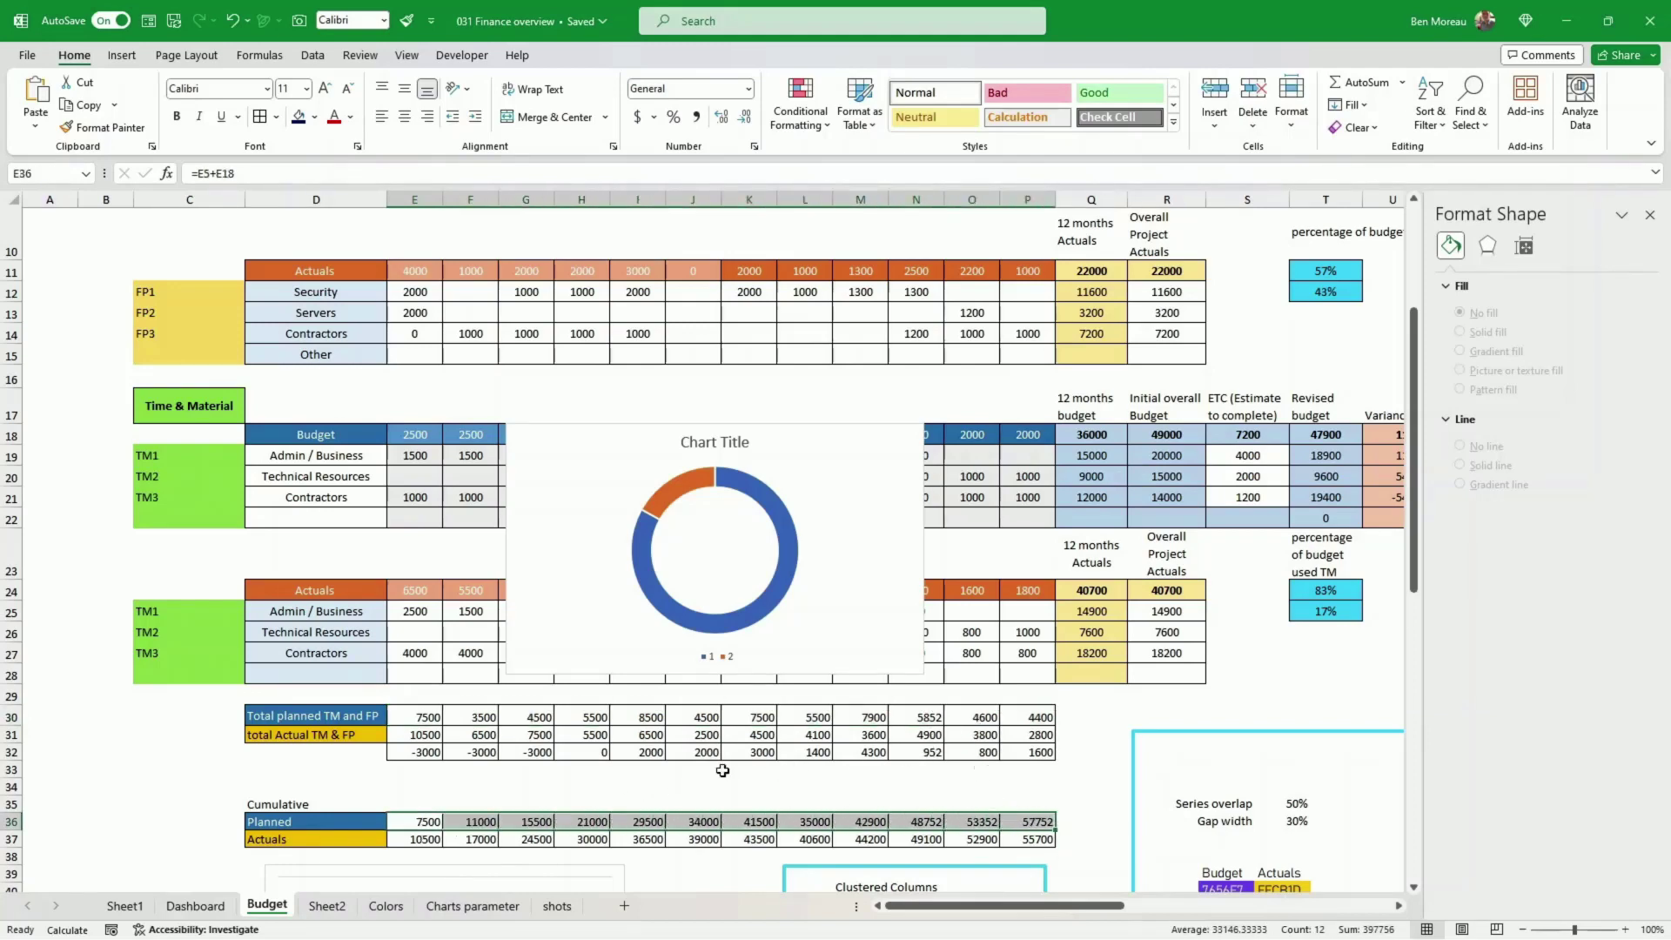
{"action": "left_click", "coordinate": [431, 785]}
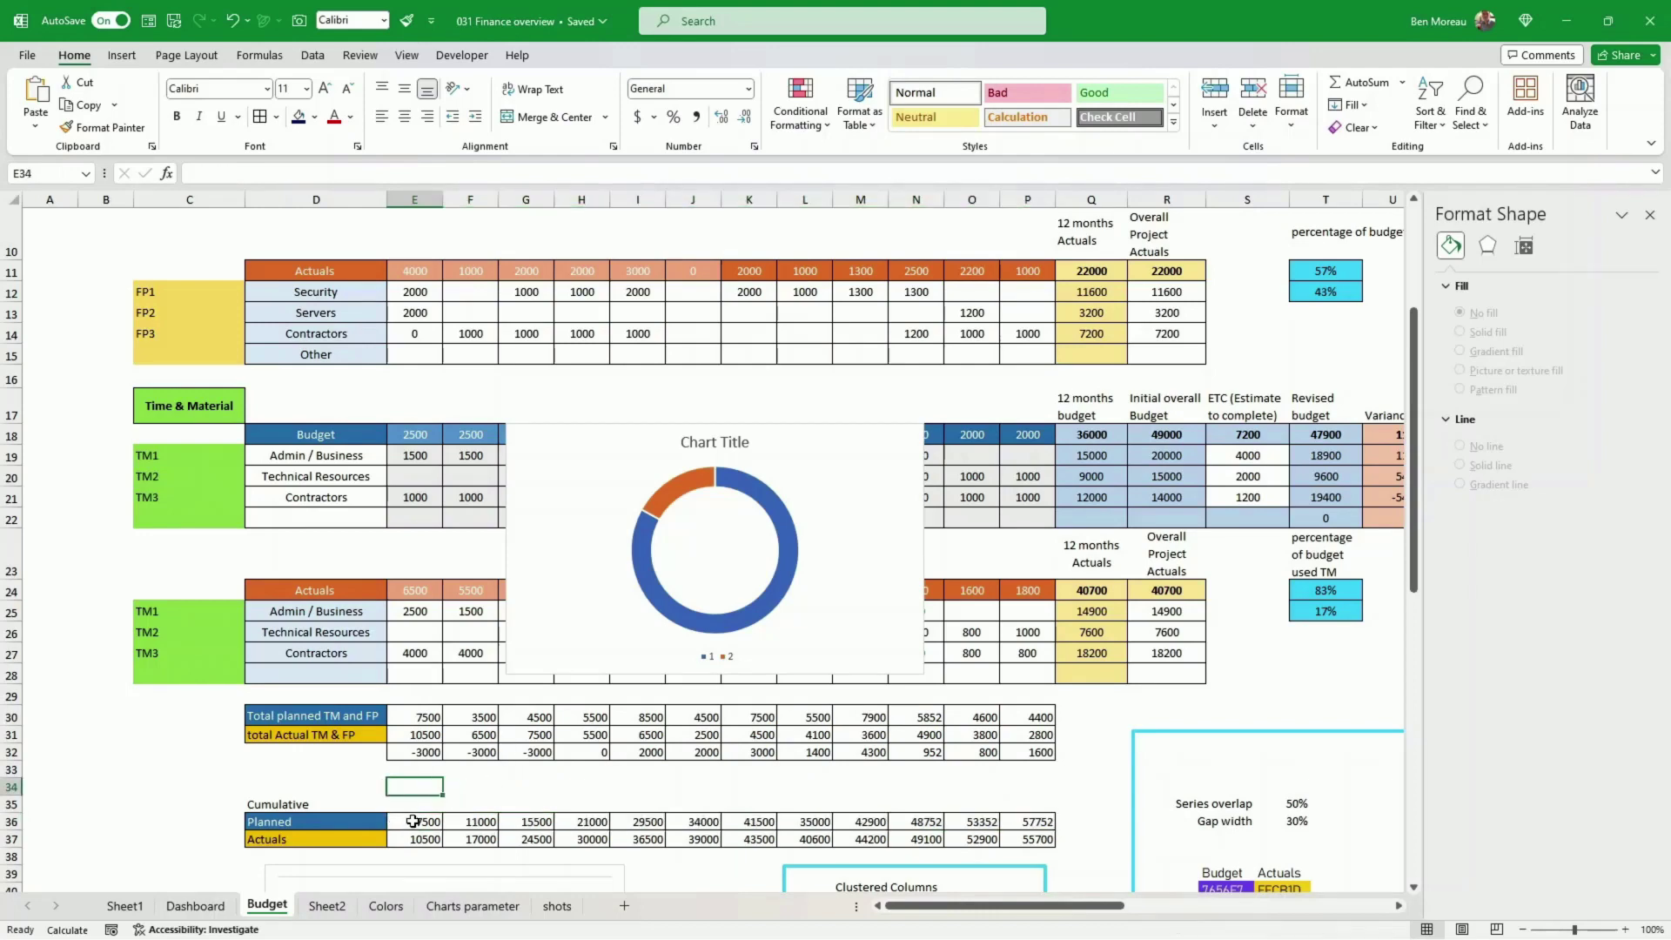
{"action": "left_click_drag", "start_coordinate": [416, 822], "coordinate": [1023, 837]}
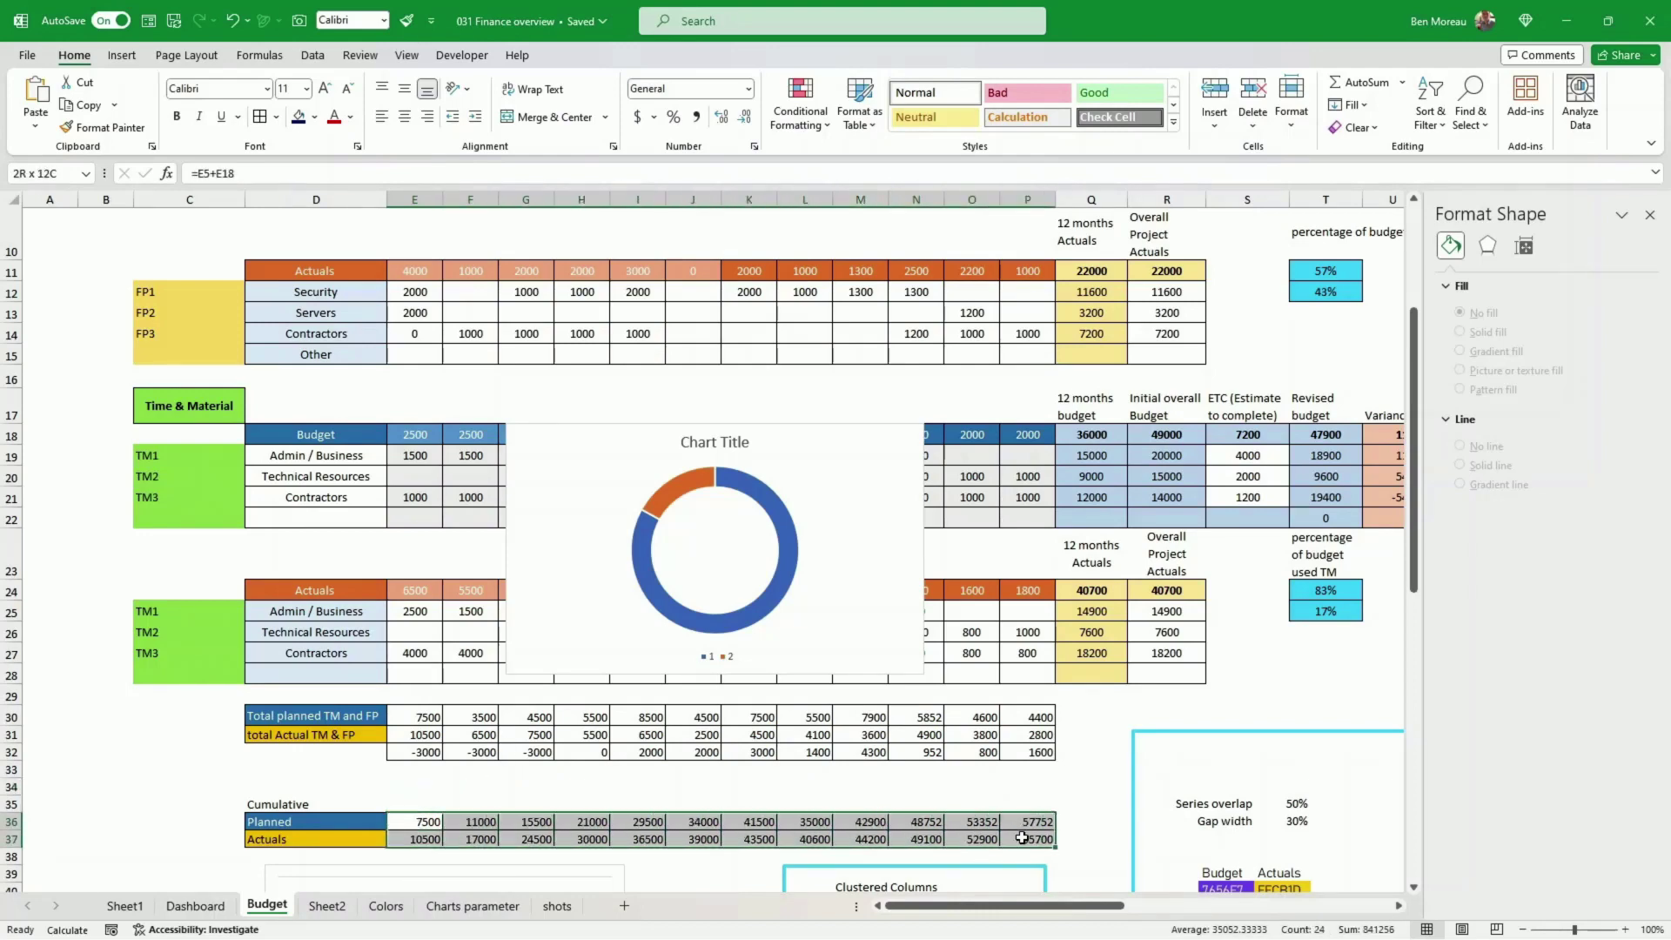
{"action": "left_click", "coordinate": [122, 57]}
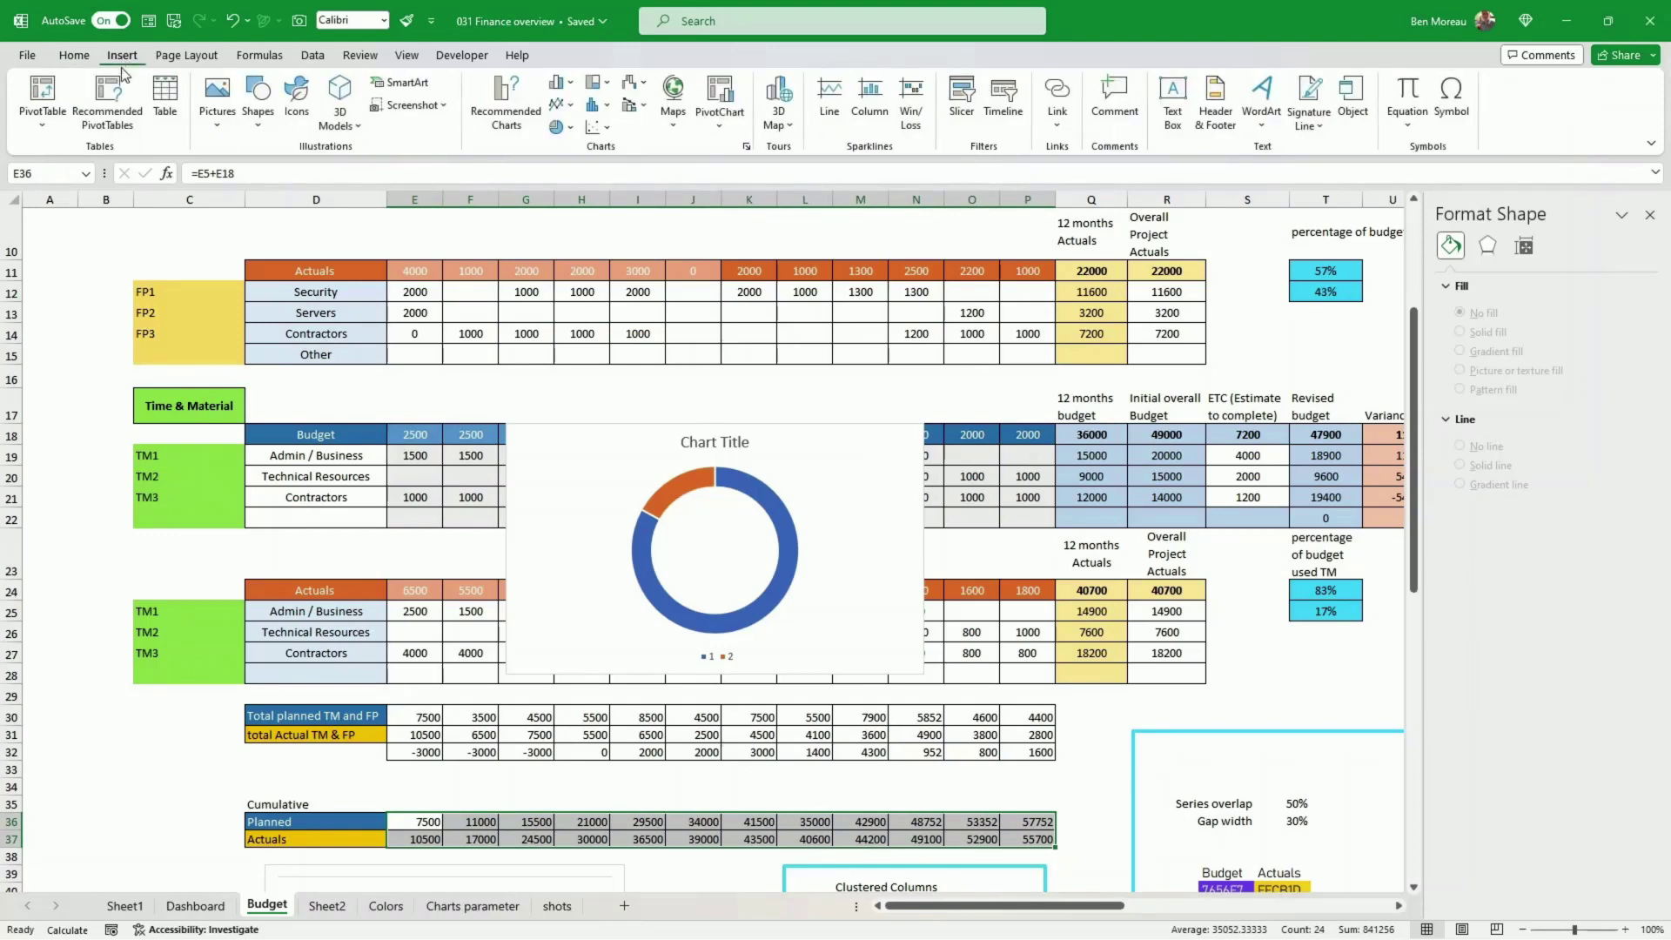
{"action": "left_click", "coordinate": [570, 105]}
{"action": "left_click", "coordinate": [717, 164]}
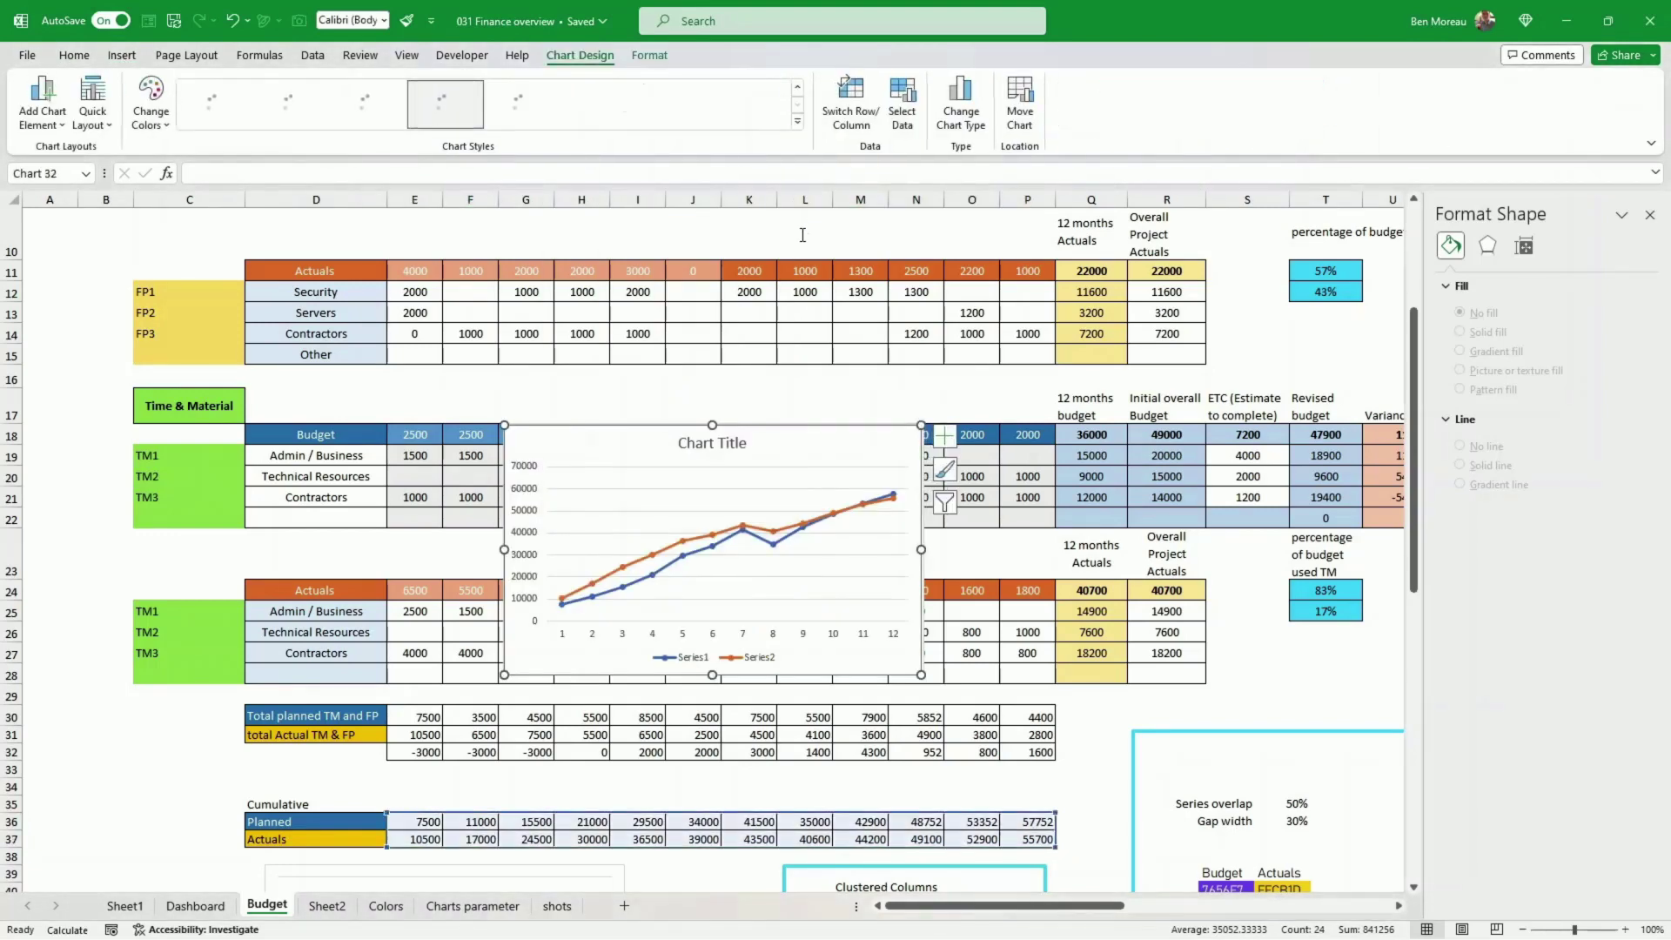
- Copy the cumulative line chart to Sheet2 and shrink it to fit above the "Actuals Last 6 months" table
{"action": "left_click", "coordinate": [669, 553]}
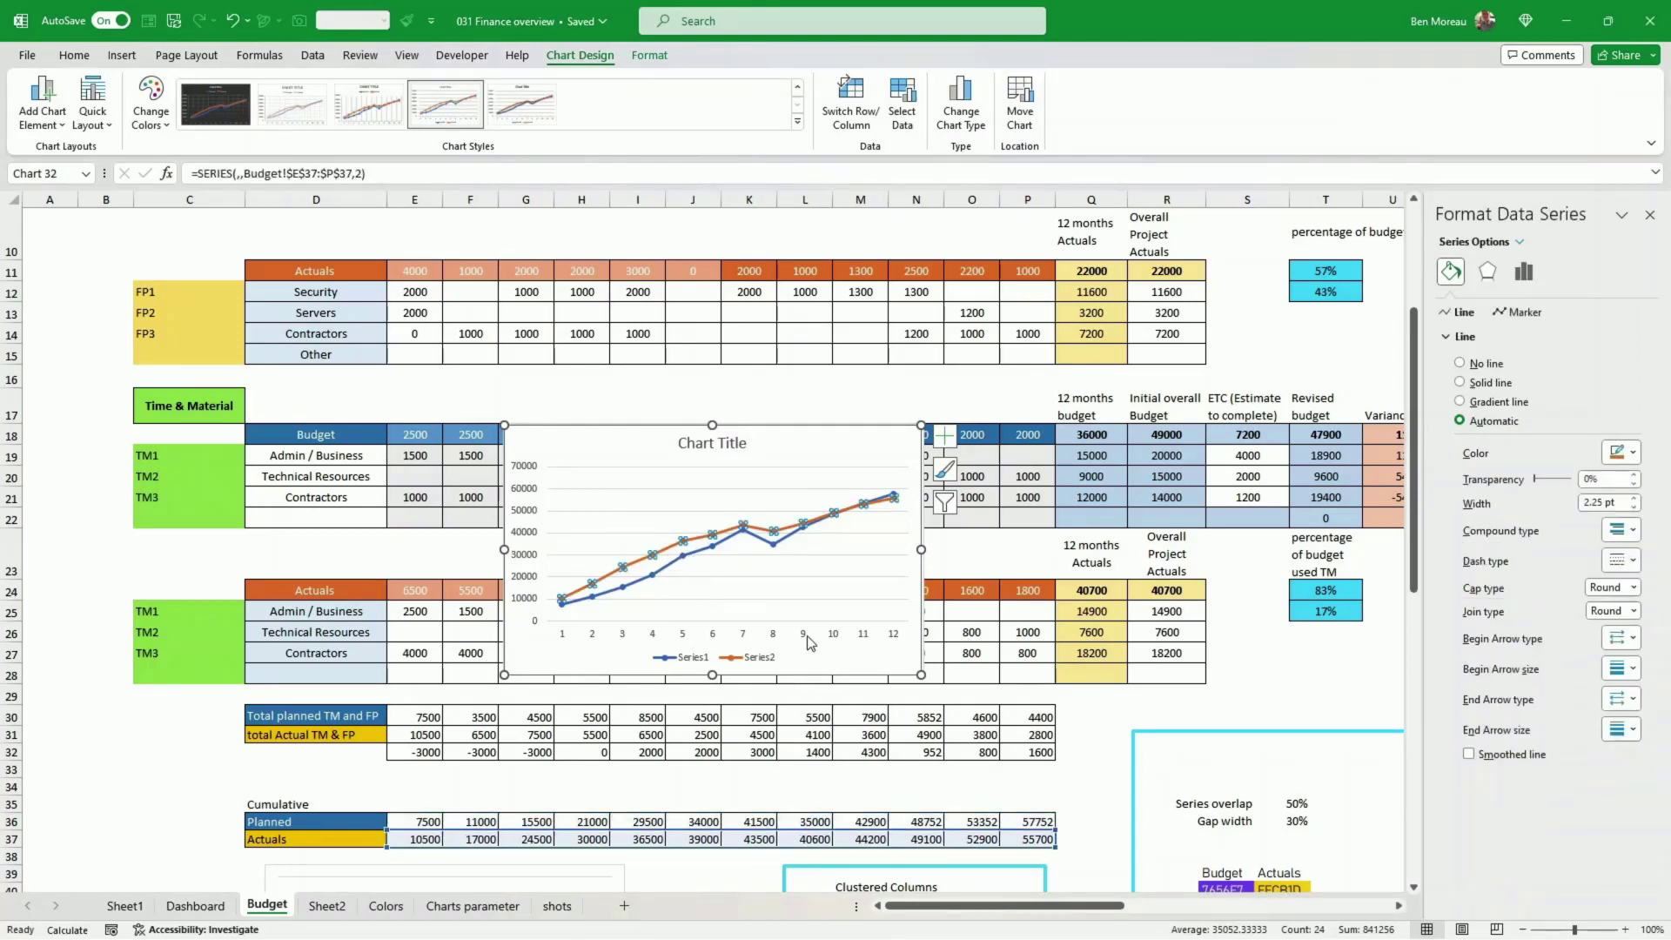
{"action": "left_click", "coordinate": [811, 677]}
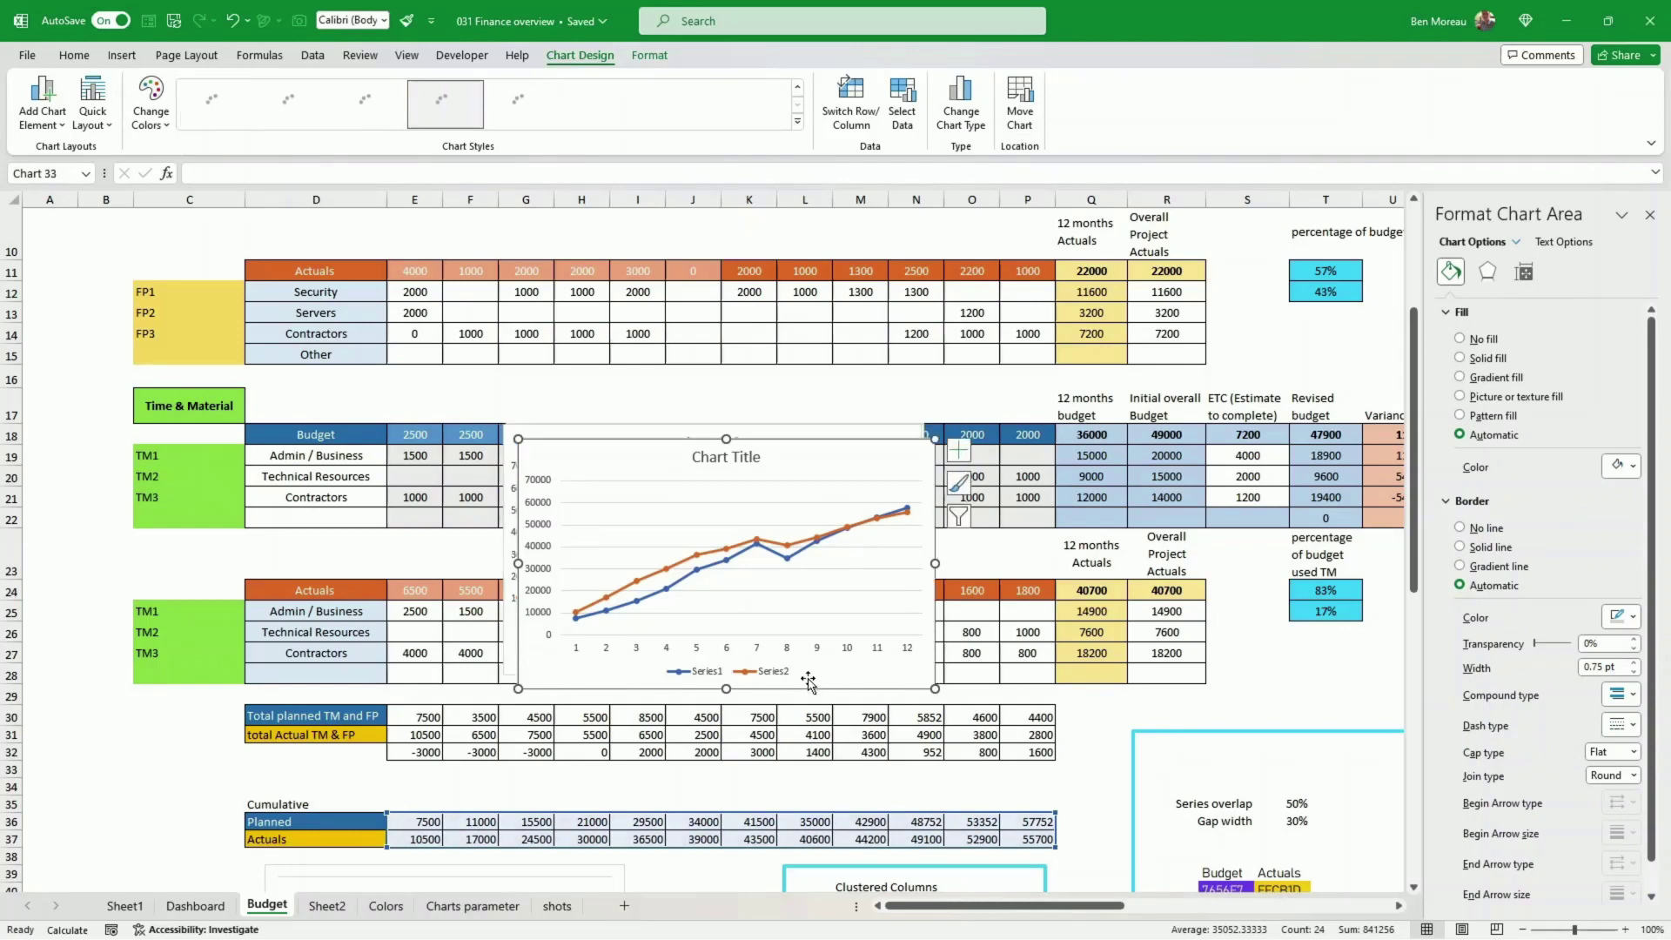
{"action": "left_click", "coordinate": [271, 867]}
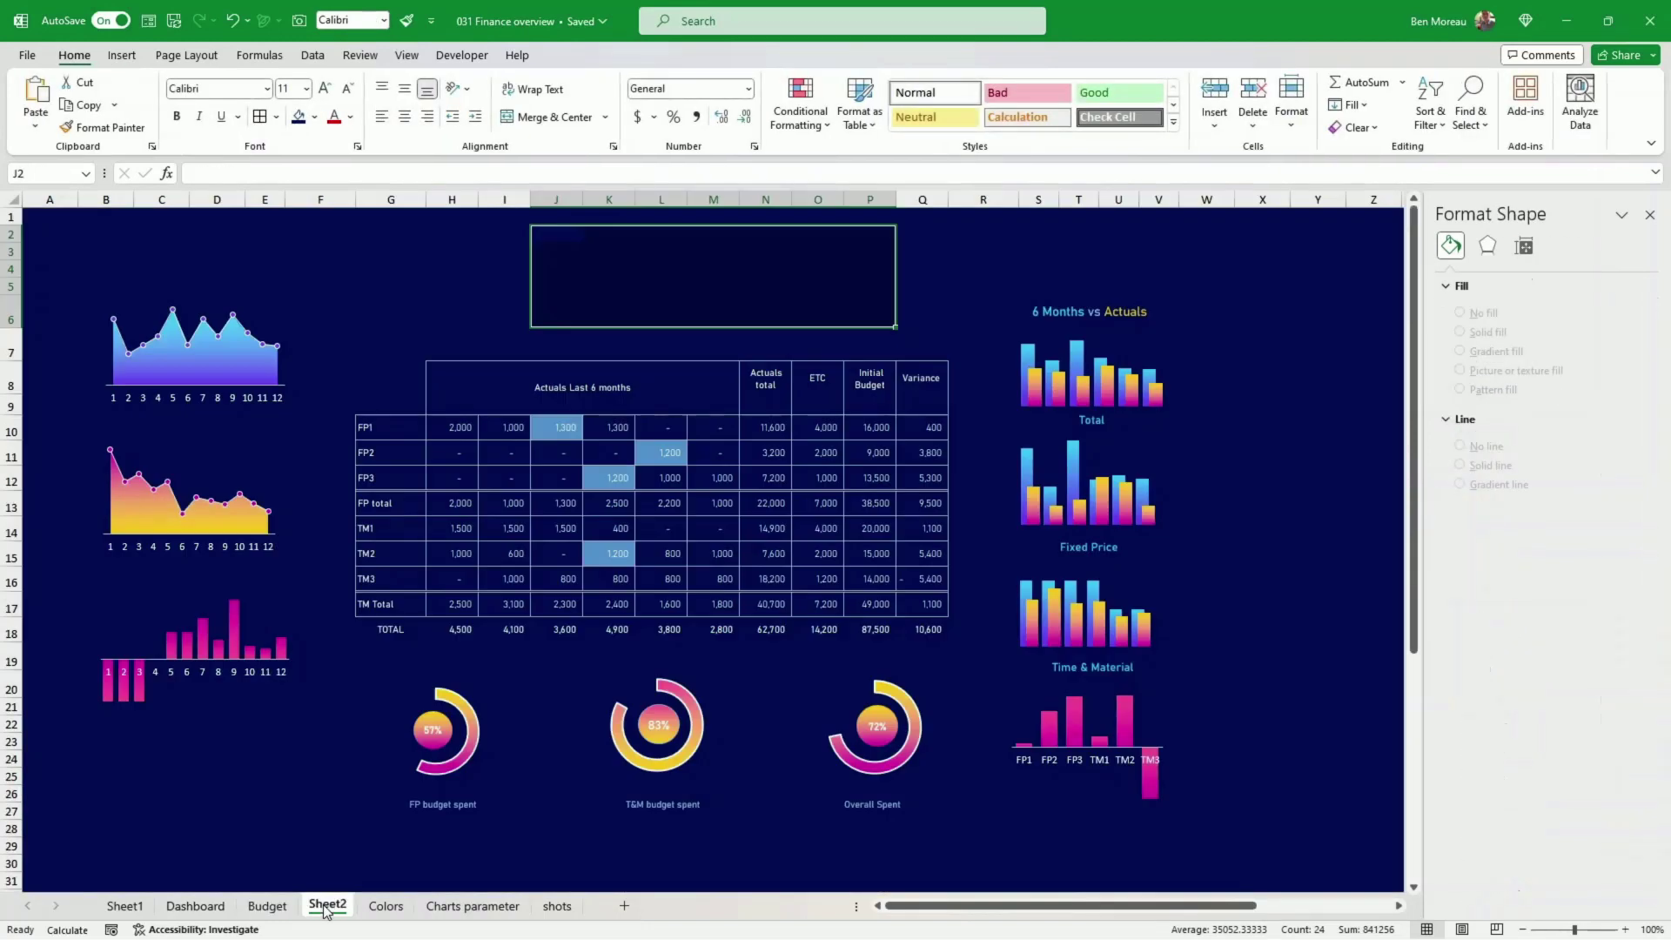
{"action": "left_click", "coordinate": [327, 905]}
{"action": "key", "text": "ctrl+v"}
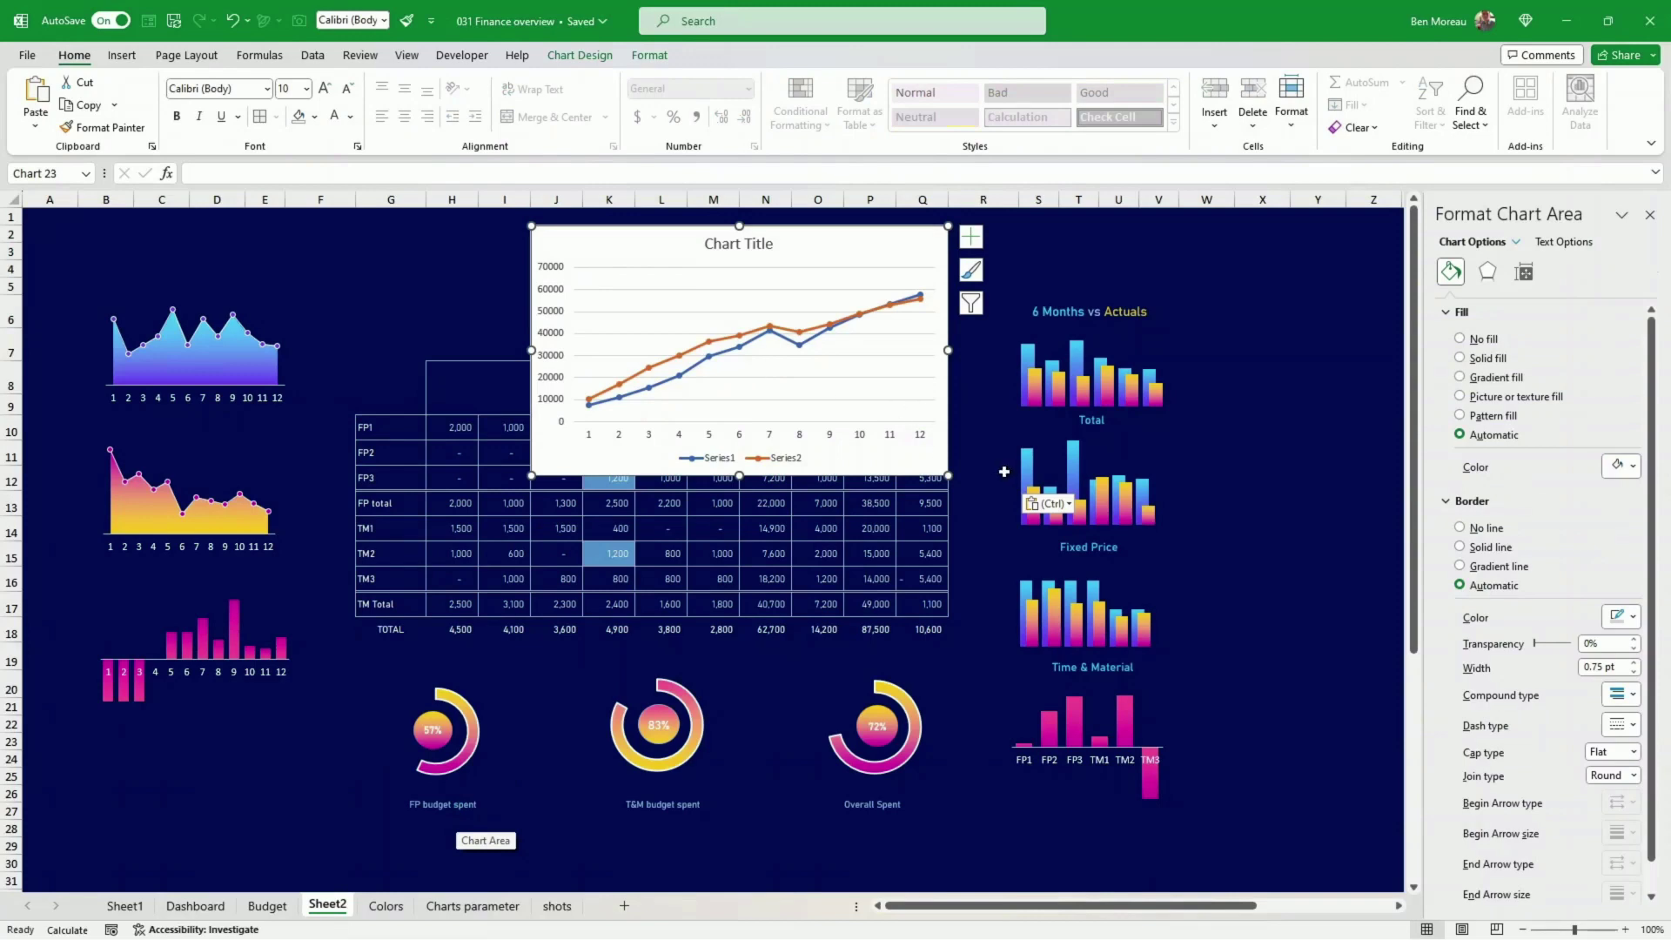
{"action": "left_click_drag", "start_coordinate": [950, 479], "coordinate": [860, 357]}
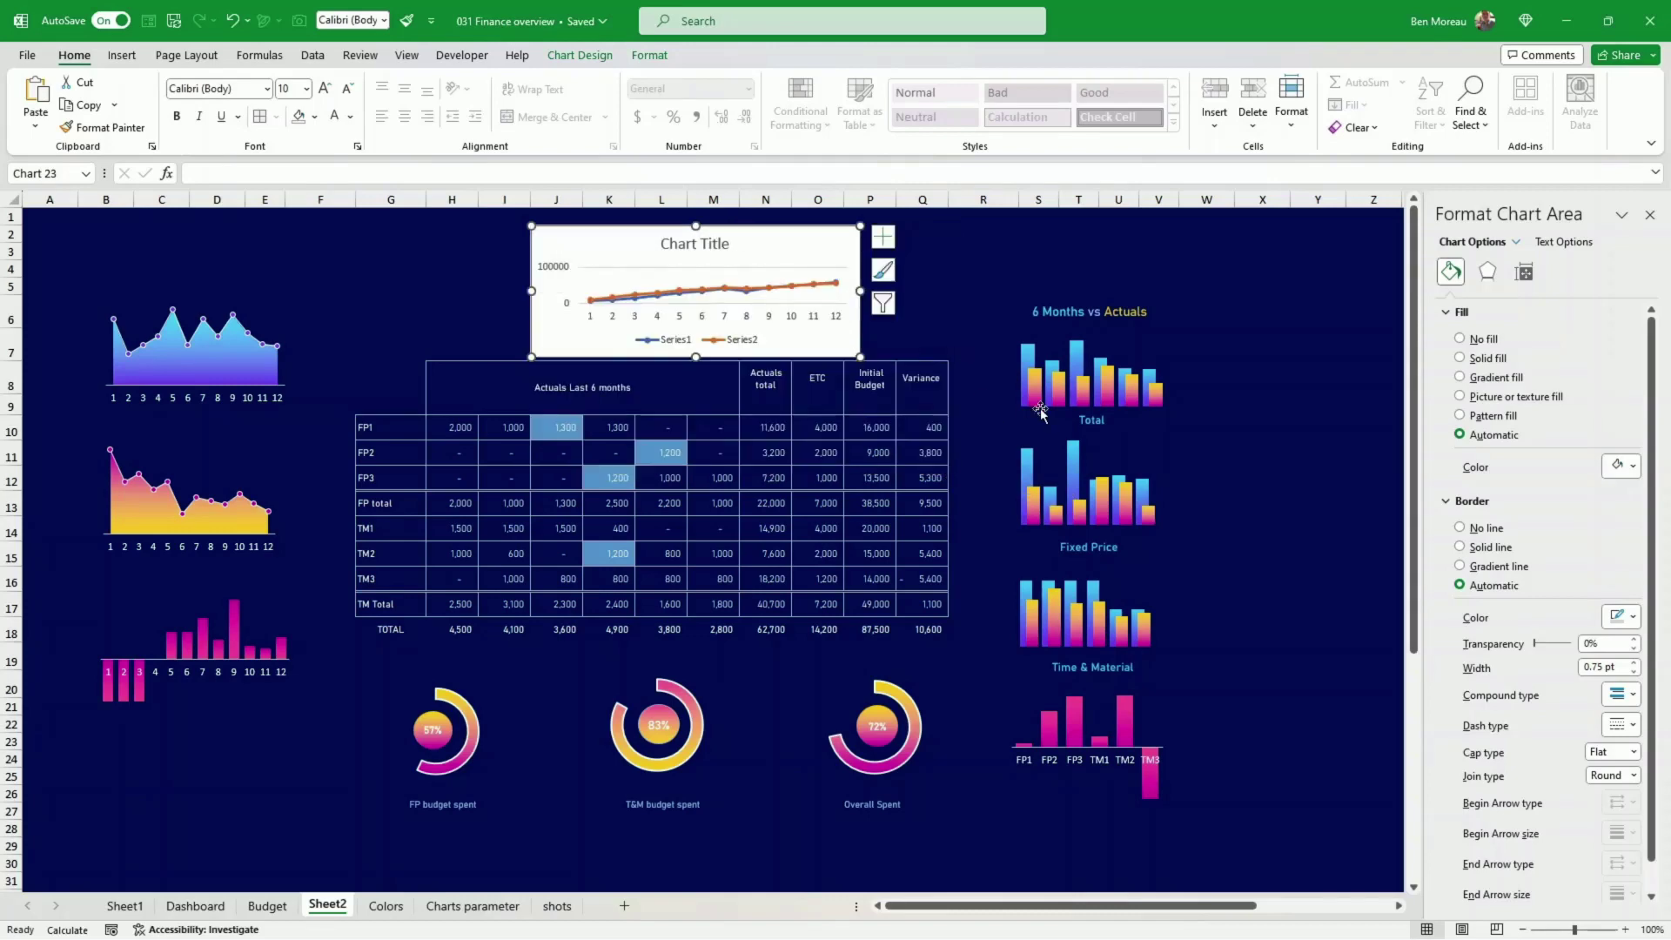
- Delete the line chart's legend and title, and enlarge the chart slightly to about 4.3 cm high by 10.2 cm wide
{"action": "left_click", "coordinate": [711, 339]}
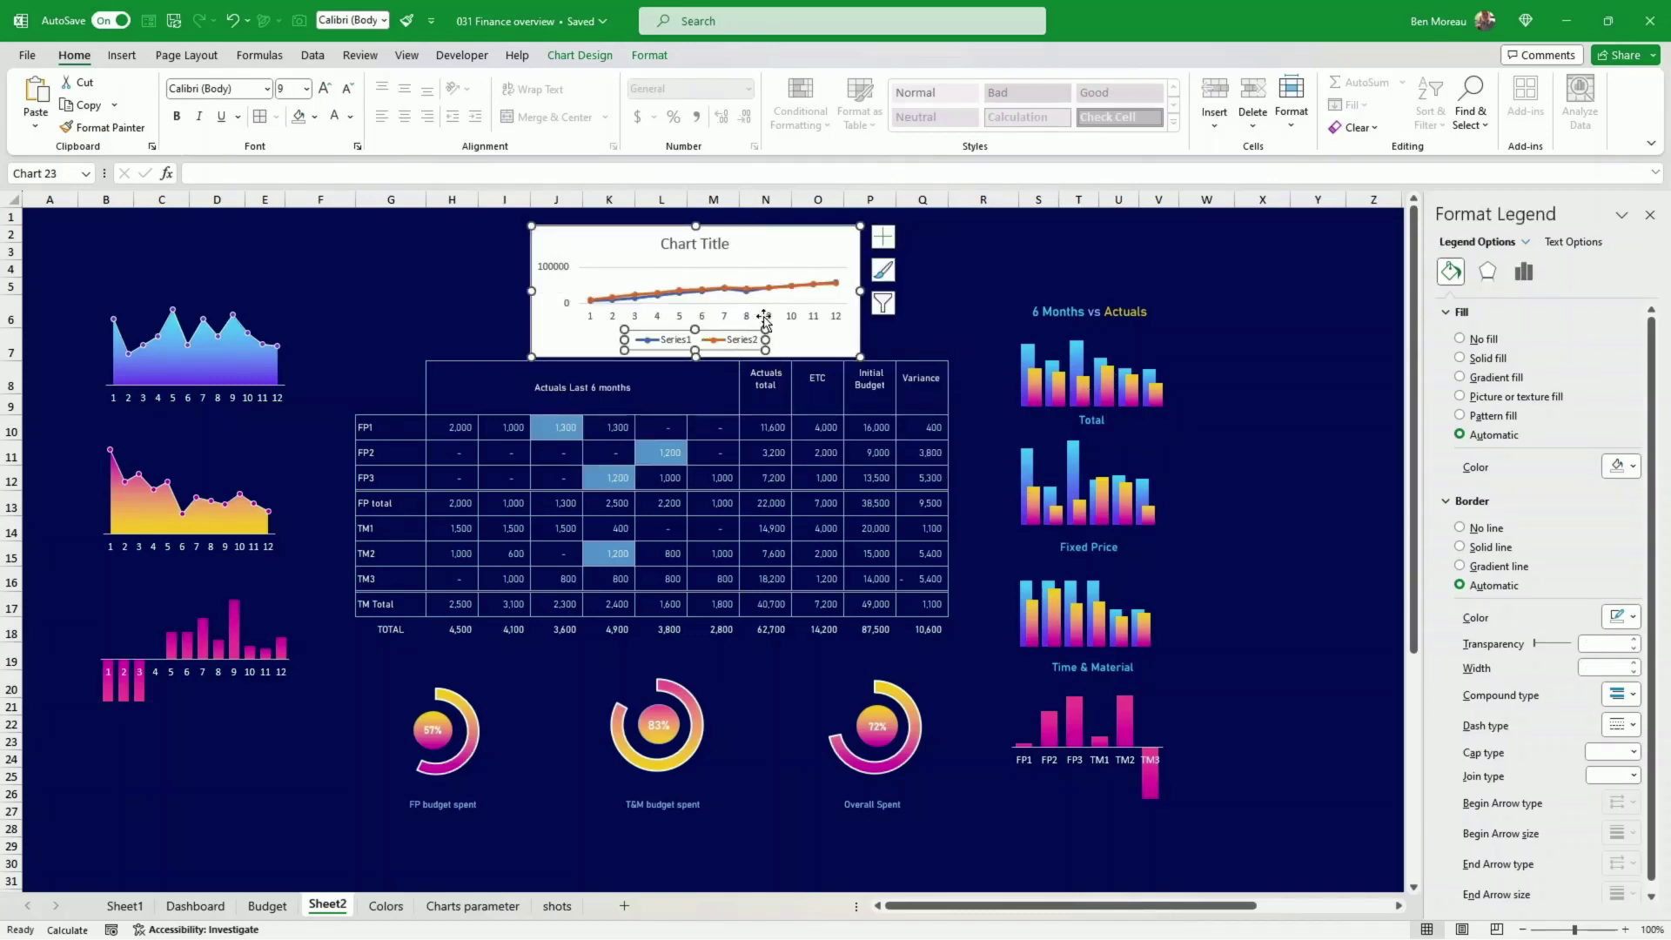
{"action": "key", "text": "Delete"}
{"action": "left_click", "coordinate": [705, 248]}
{"action": "key", "text": "Delete"}
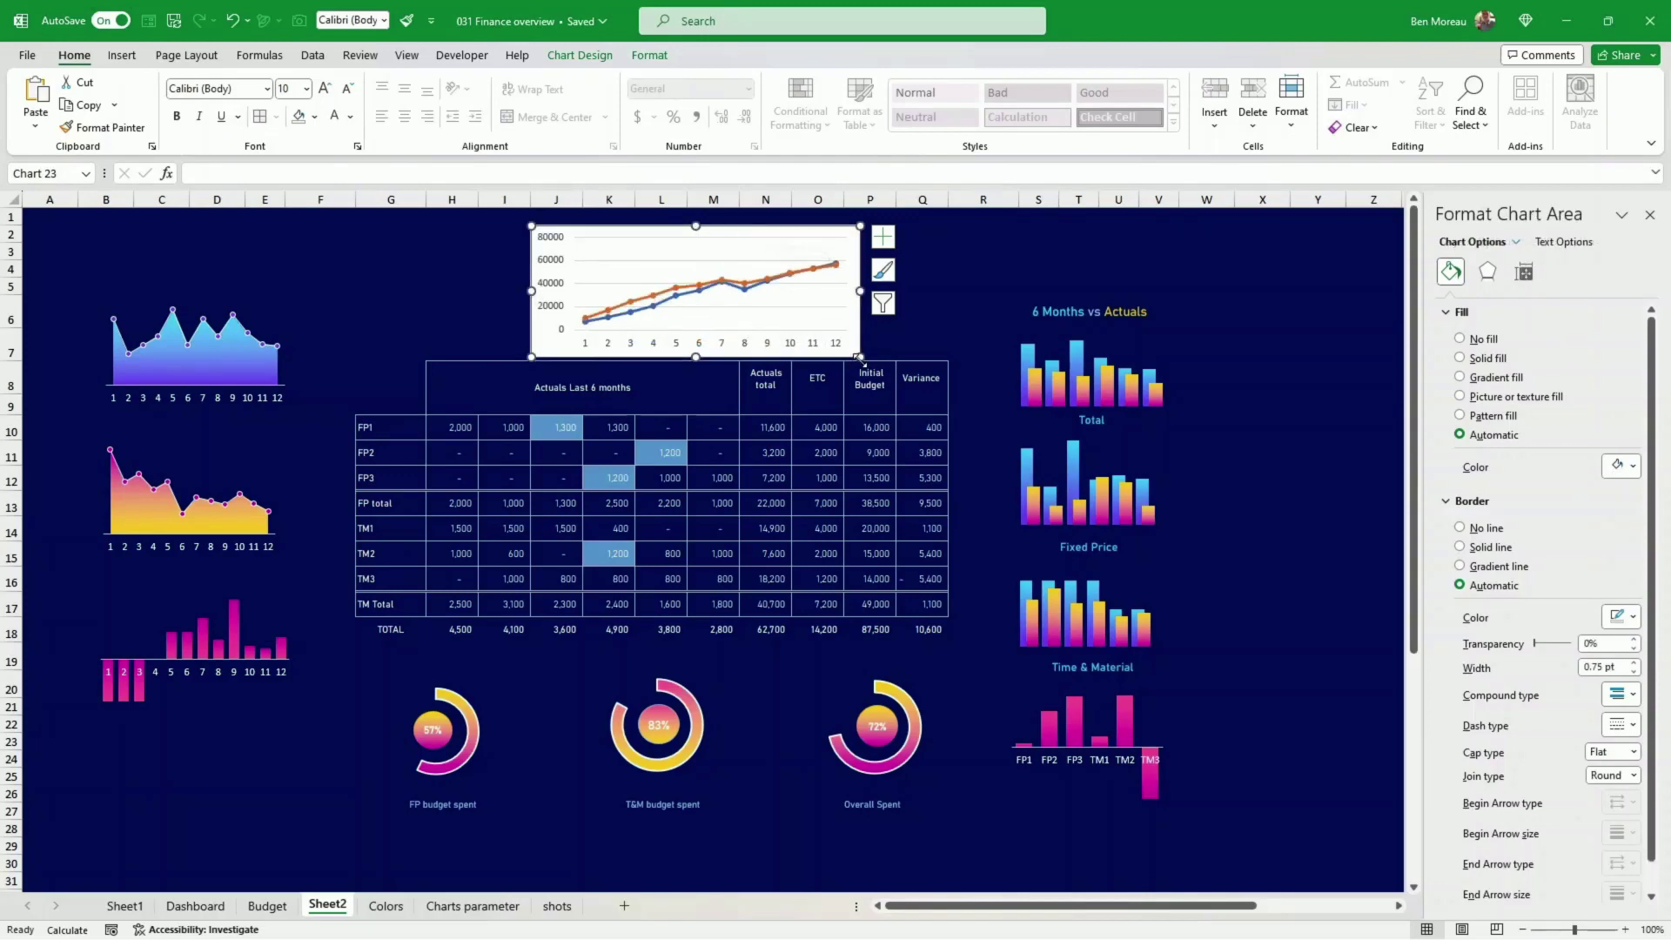
{"action": "left_click_drag", "start_coordinate": [860, 357], "coordinate": [866, 367]}
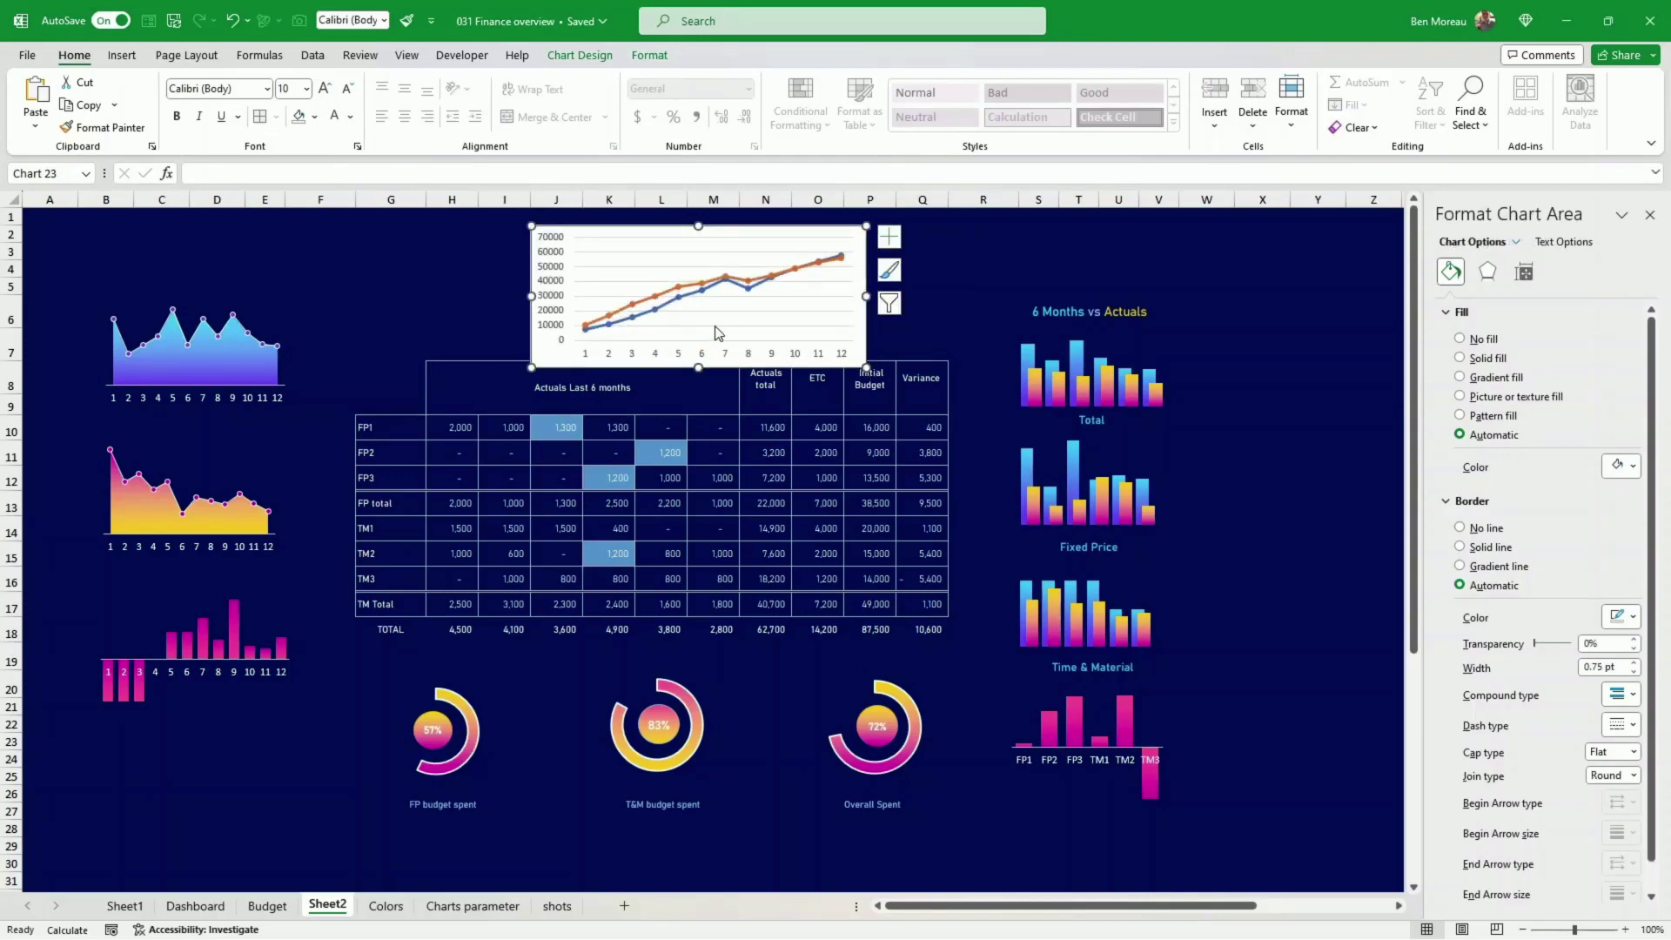
- Give the Actuals series markers in the line chart a solid yellow fill with 20% transparency
{"action": "left_click", "coordinate": [688, 292]}
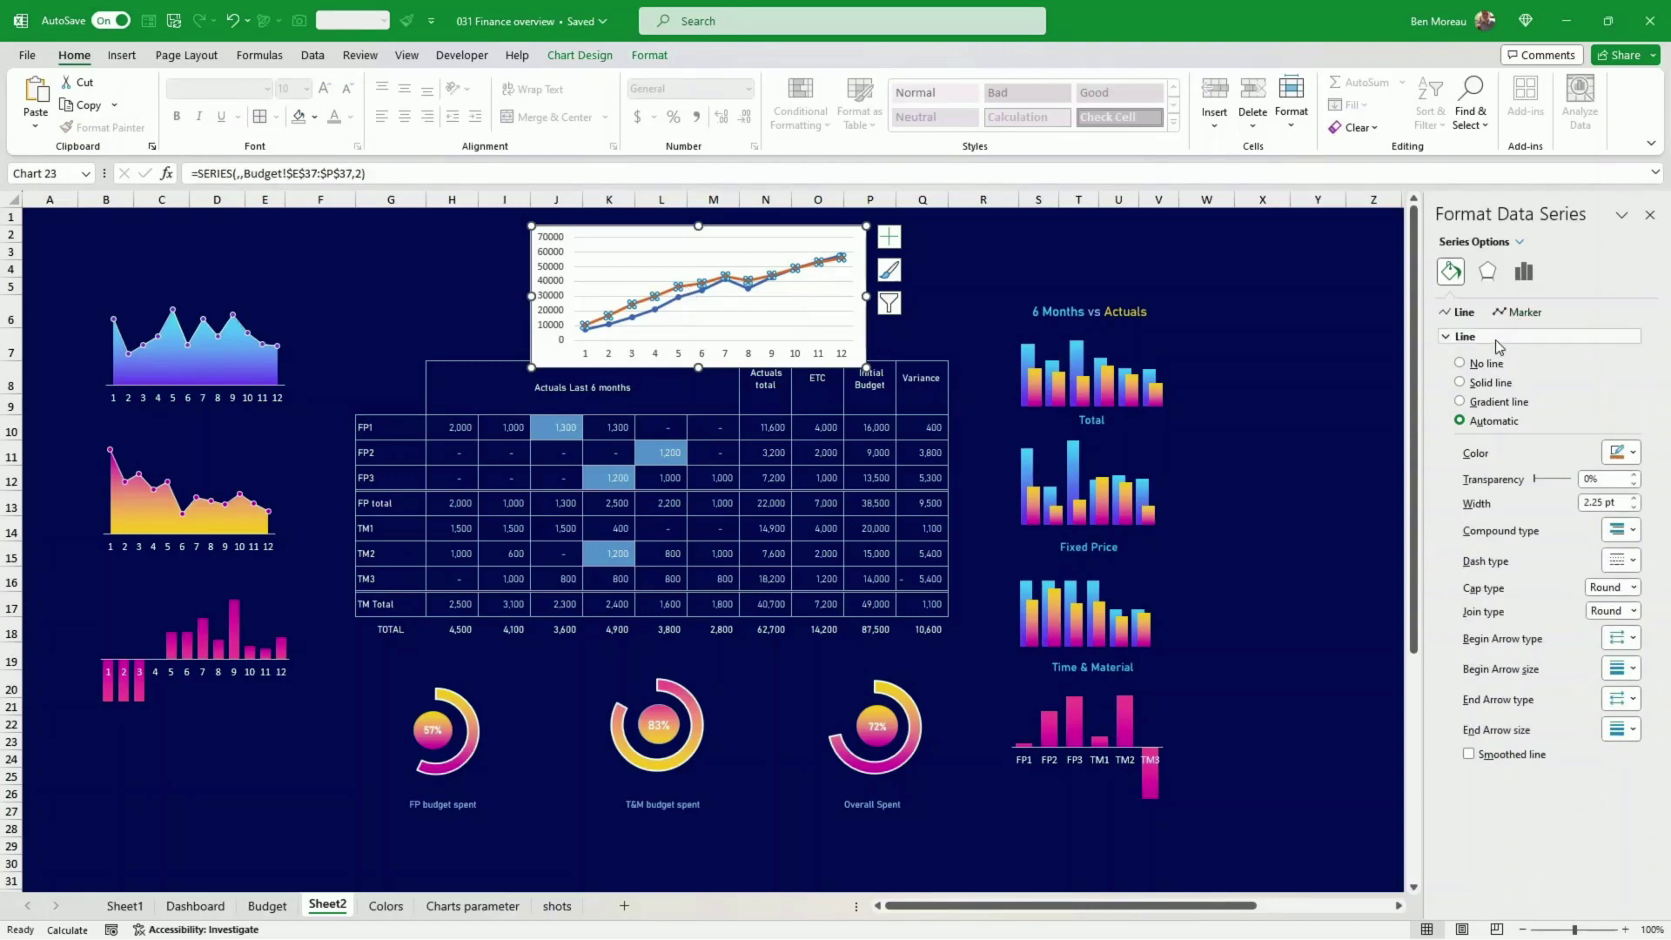
{"action": "left_click", "coordinate": [1524, 314]}
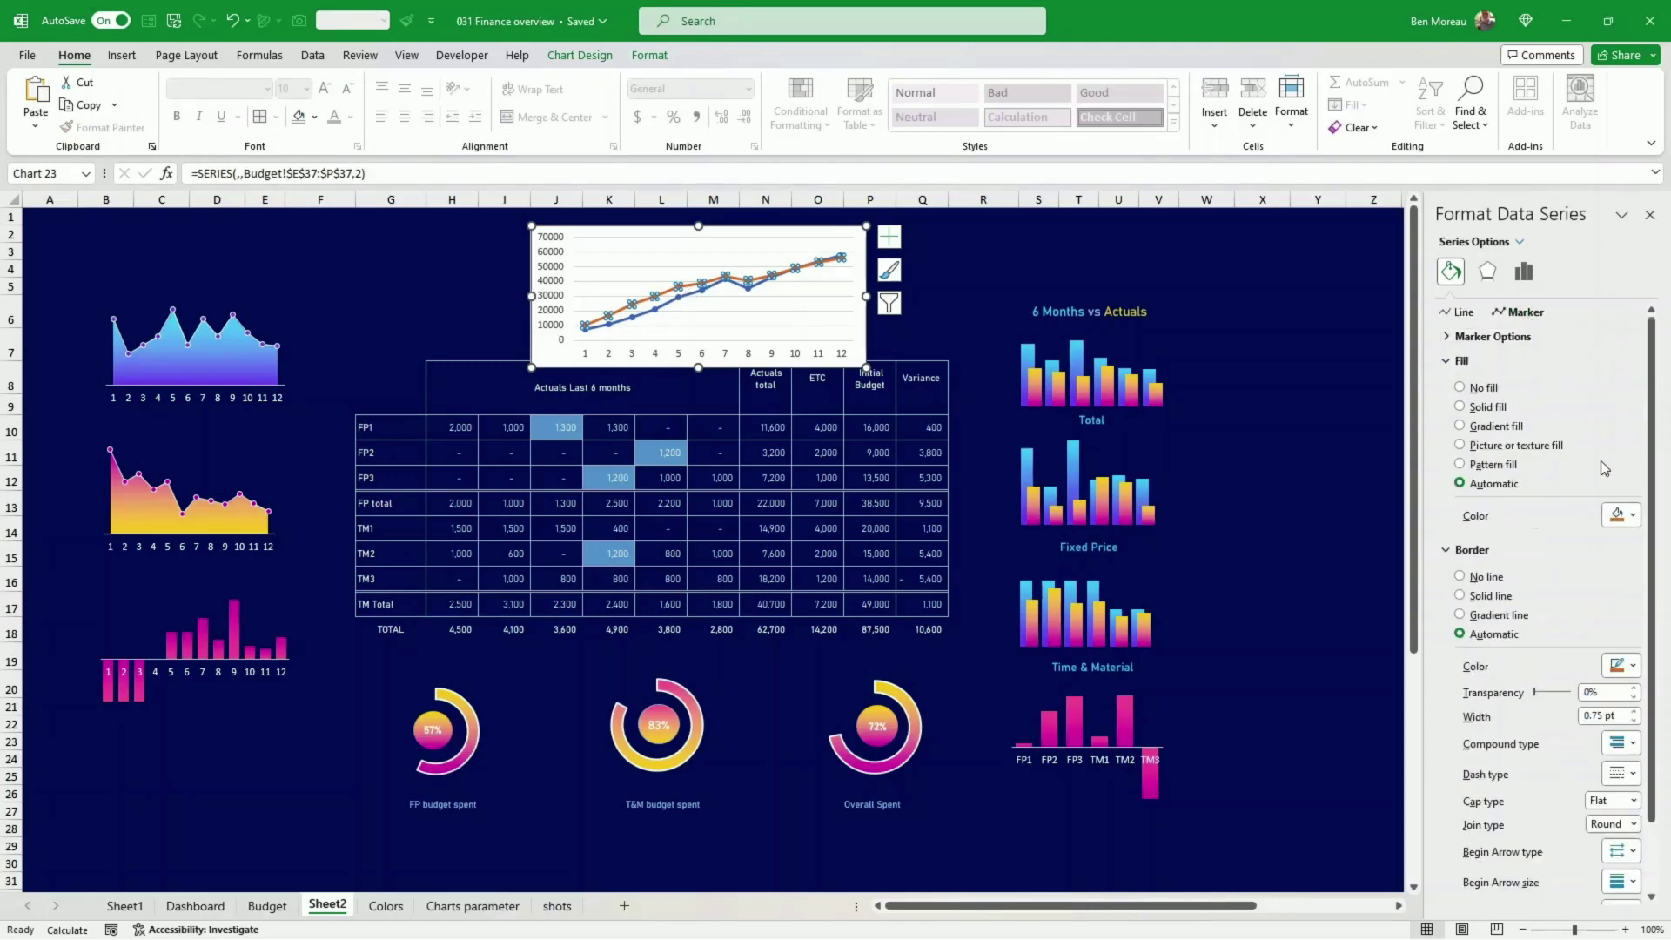
{"action": "left_click", "coordinate": [1496, 338]}
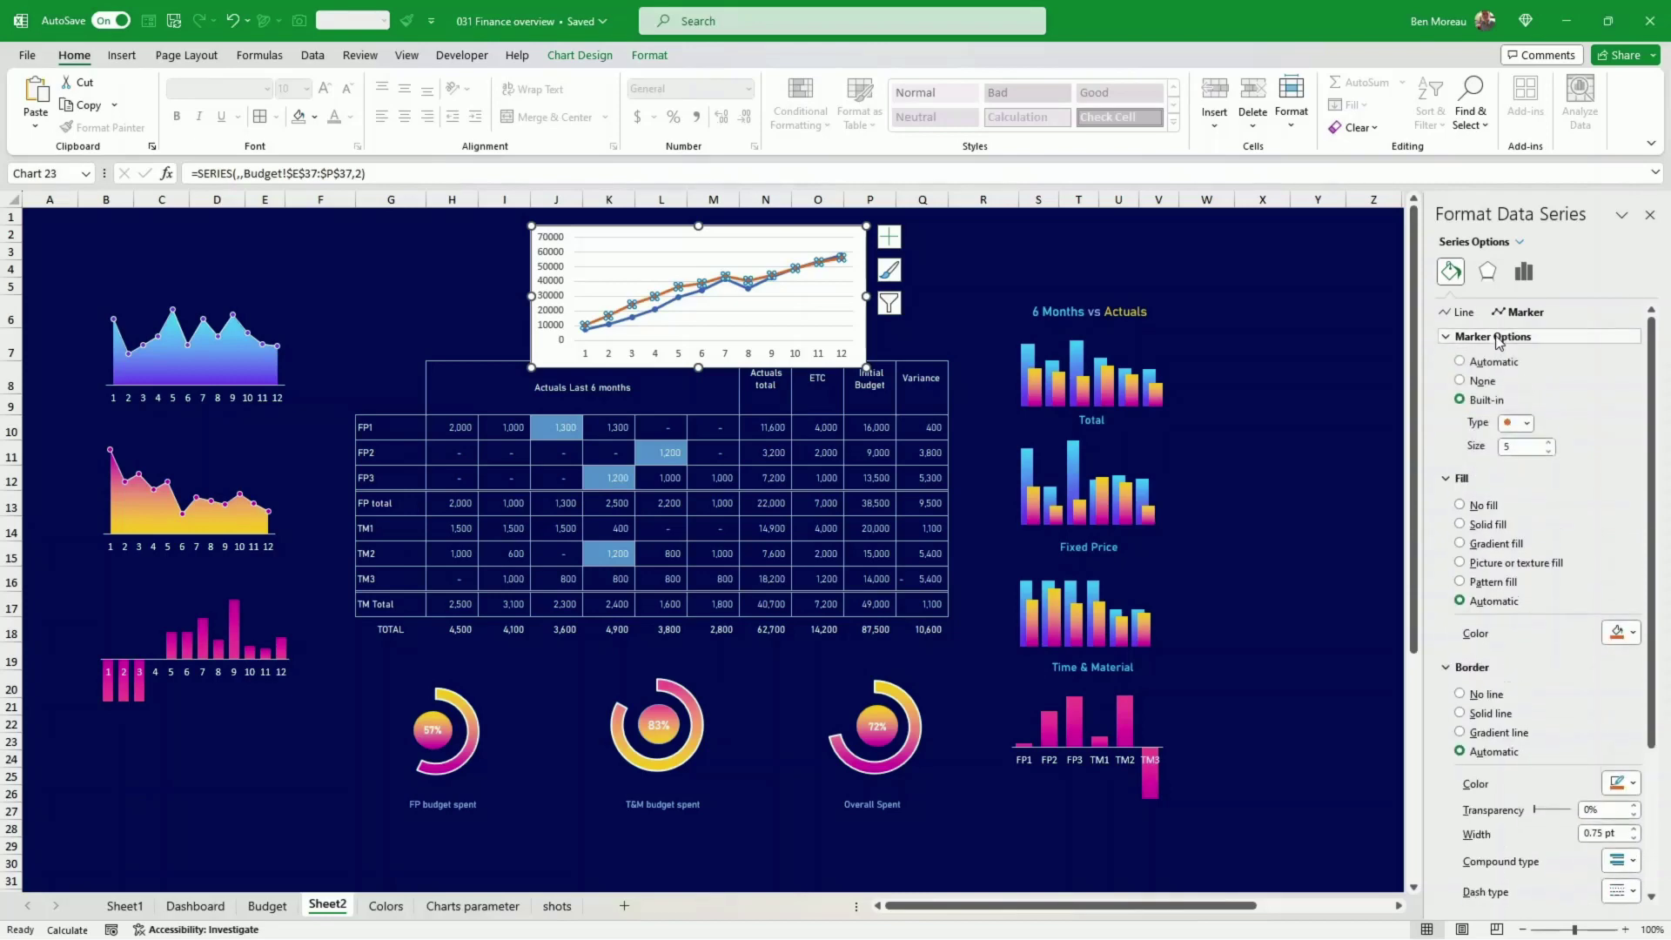
{"action": "left_click", "coordinate": [1632, 633]}
{"action": "left_click", "coordinate": [1541, 850]}
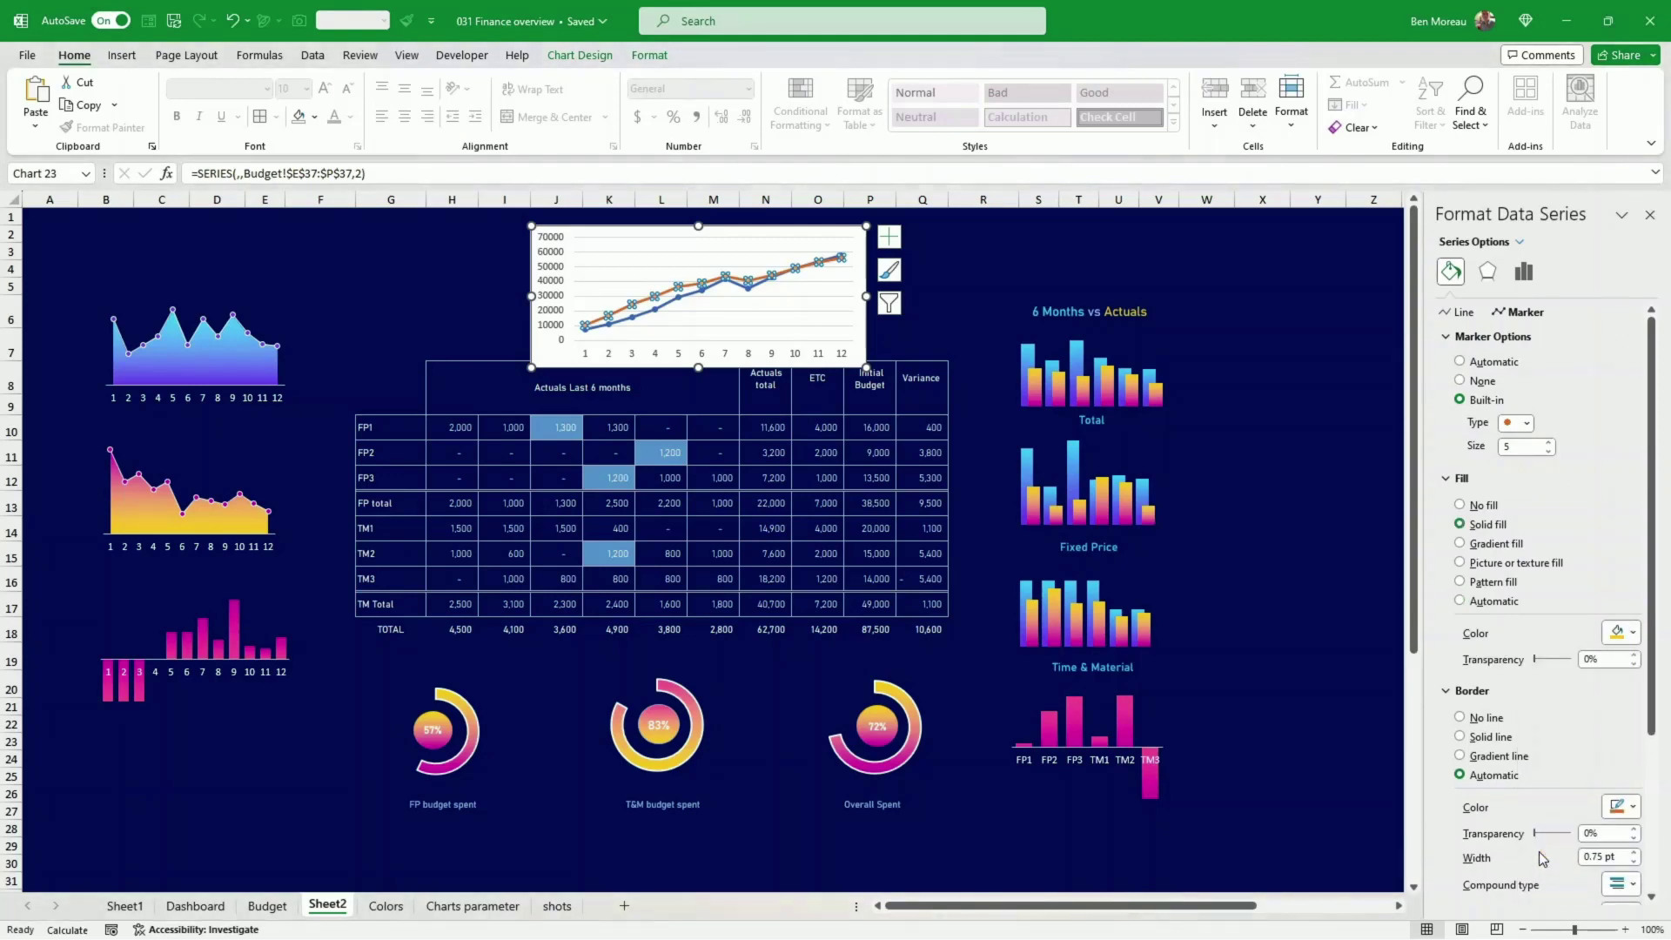
{"action": "left_click_drag", "start_coordinate": [1599, 659], "coordinate": [1571, 666]}
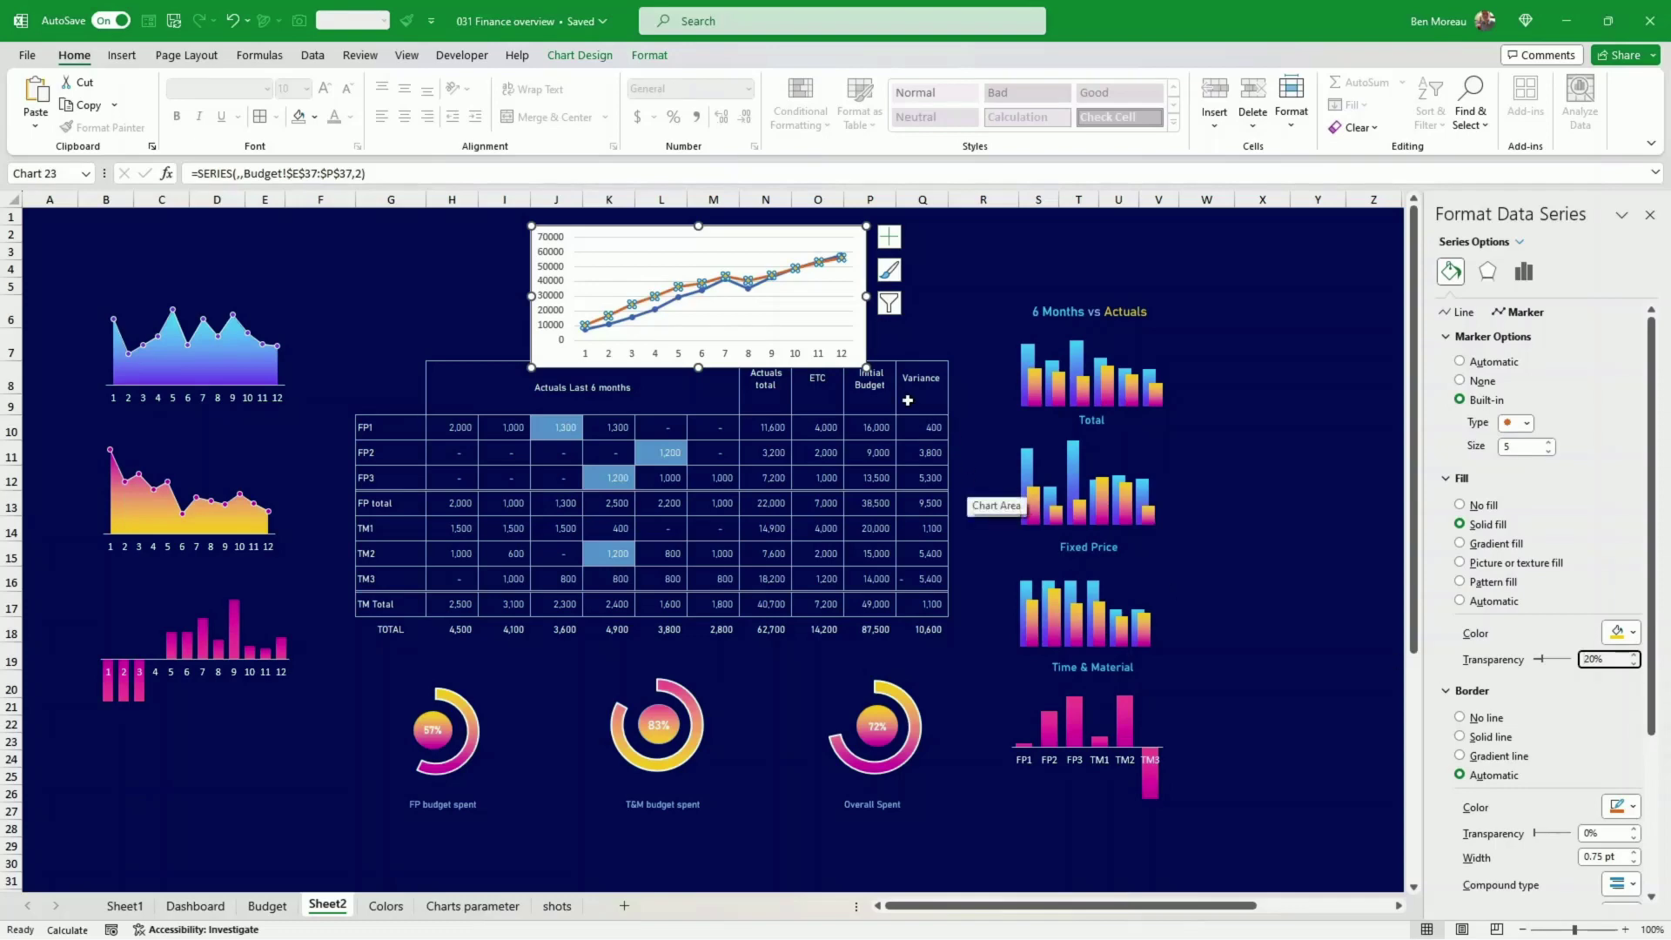
- Set the line chart's area to no fill and no outline so the dark sheet background shows through
{"action": "left_click", "coordinate": [649, 54]}
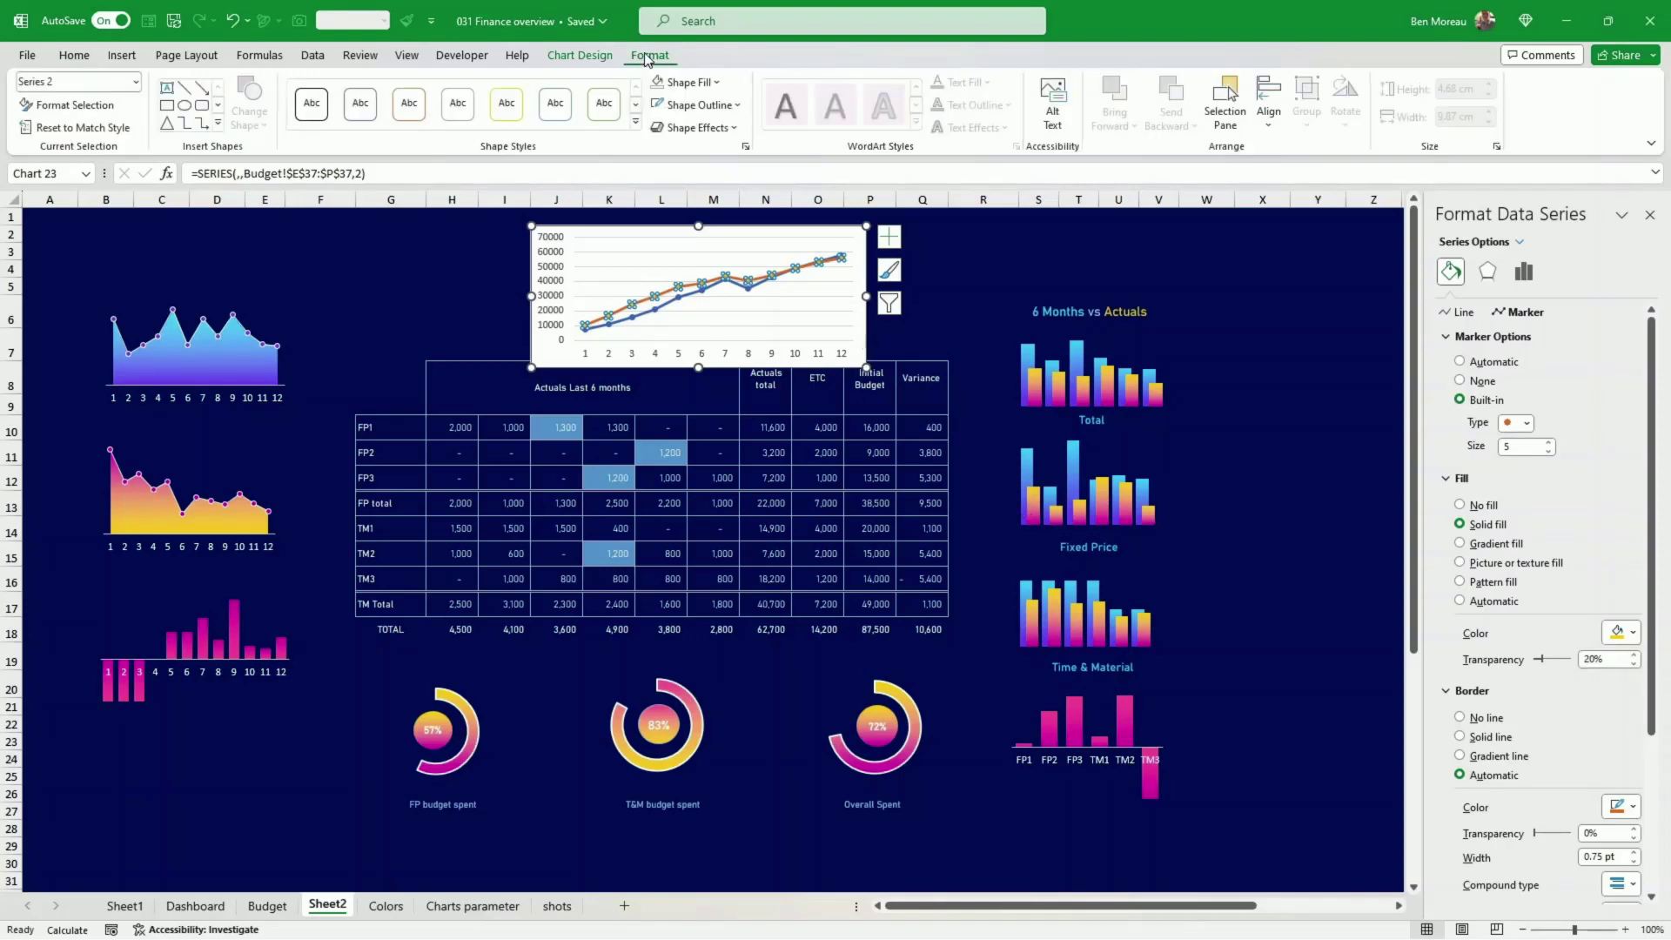
{"action": "left_click", "coordinate": [703, 84]}
{"action": "left_click", "coordinate": [803, 268]}
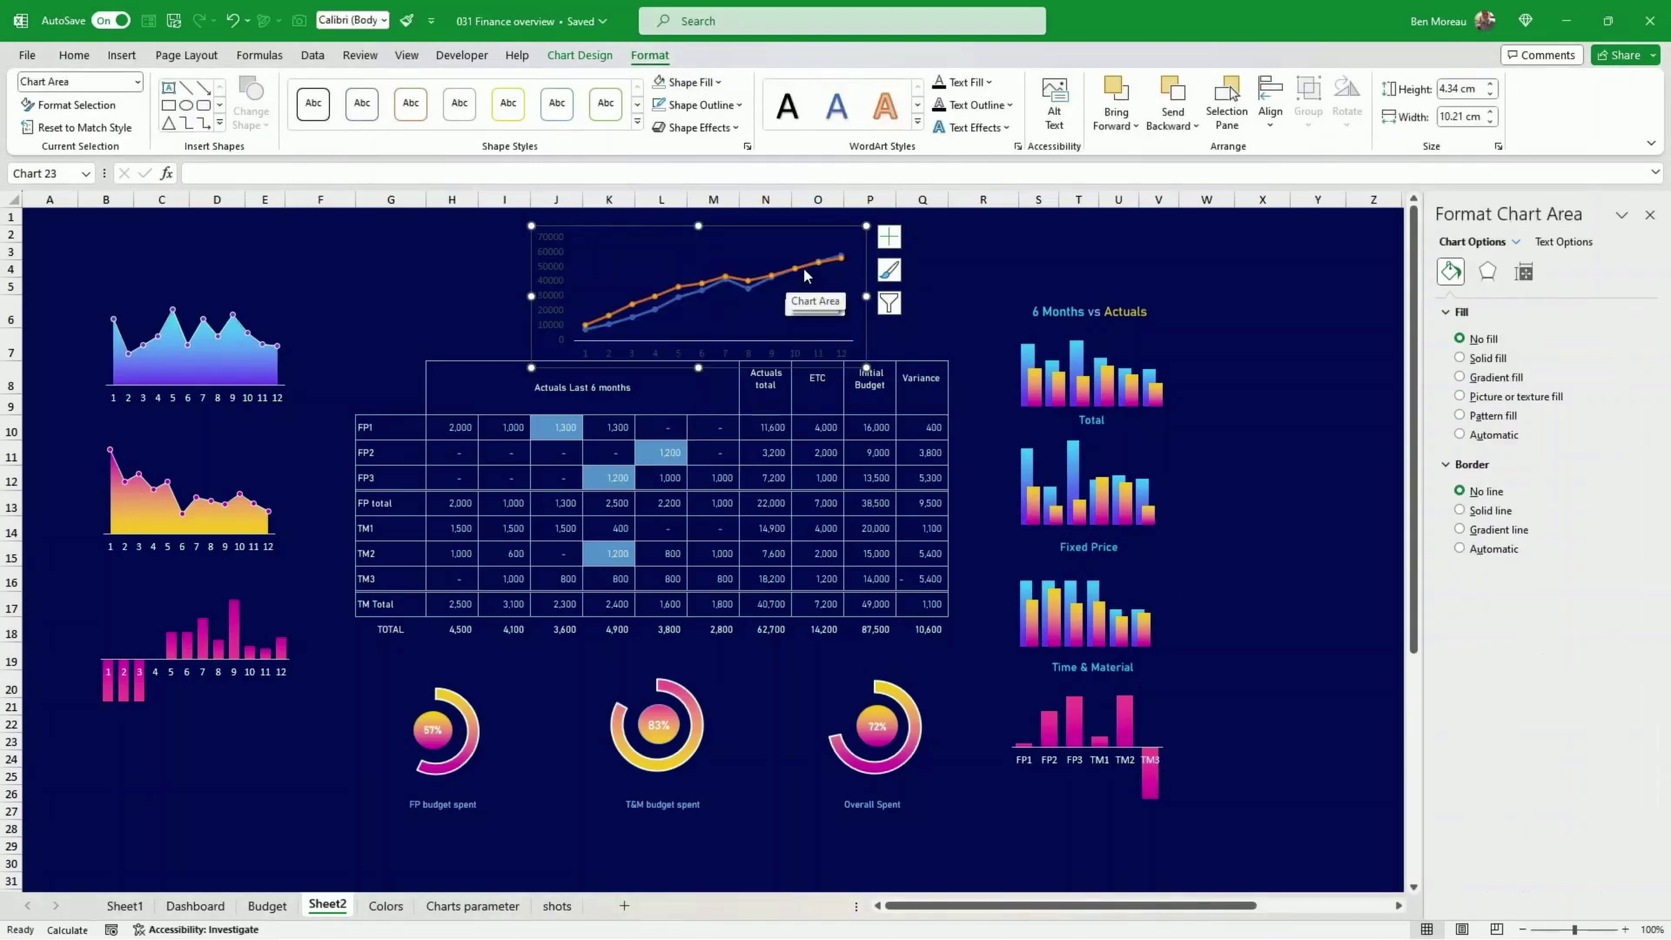
- Format the Actuals line as a solid yellow line with a width of 1 pt
{"action": "left_click", "coordinate": [694, 290]}
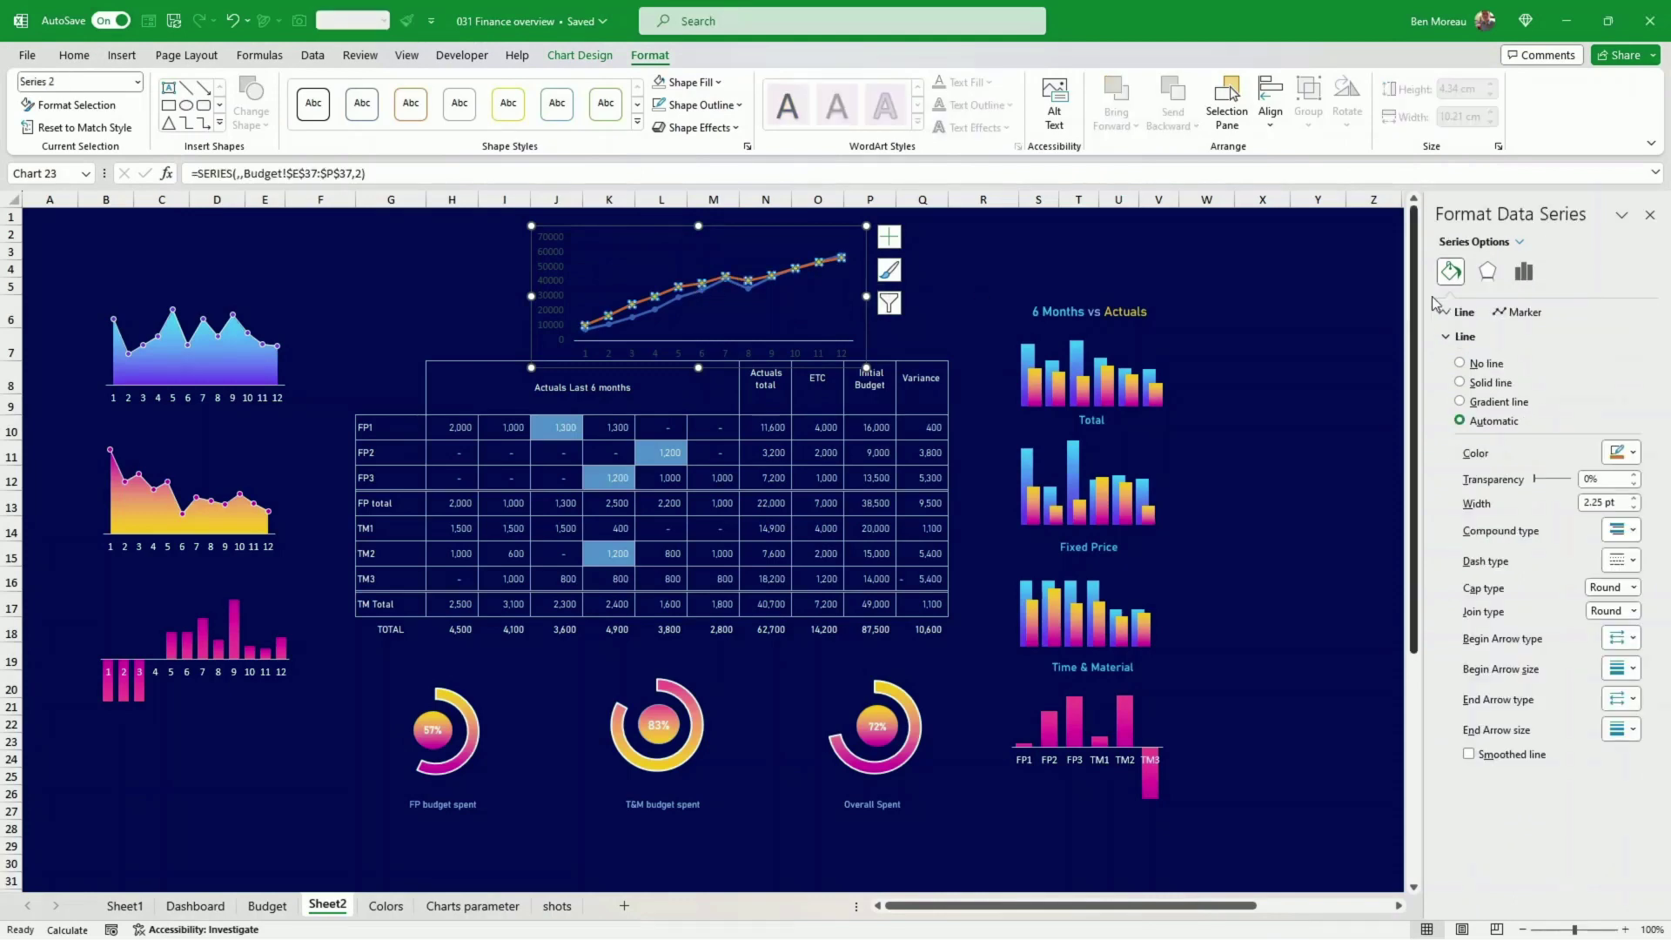
{"action": "left_click", "coordinate": [1635, 501]}
{"action": "left_click", "coordinate": [1635, 501]}
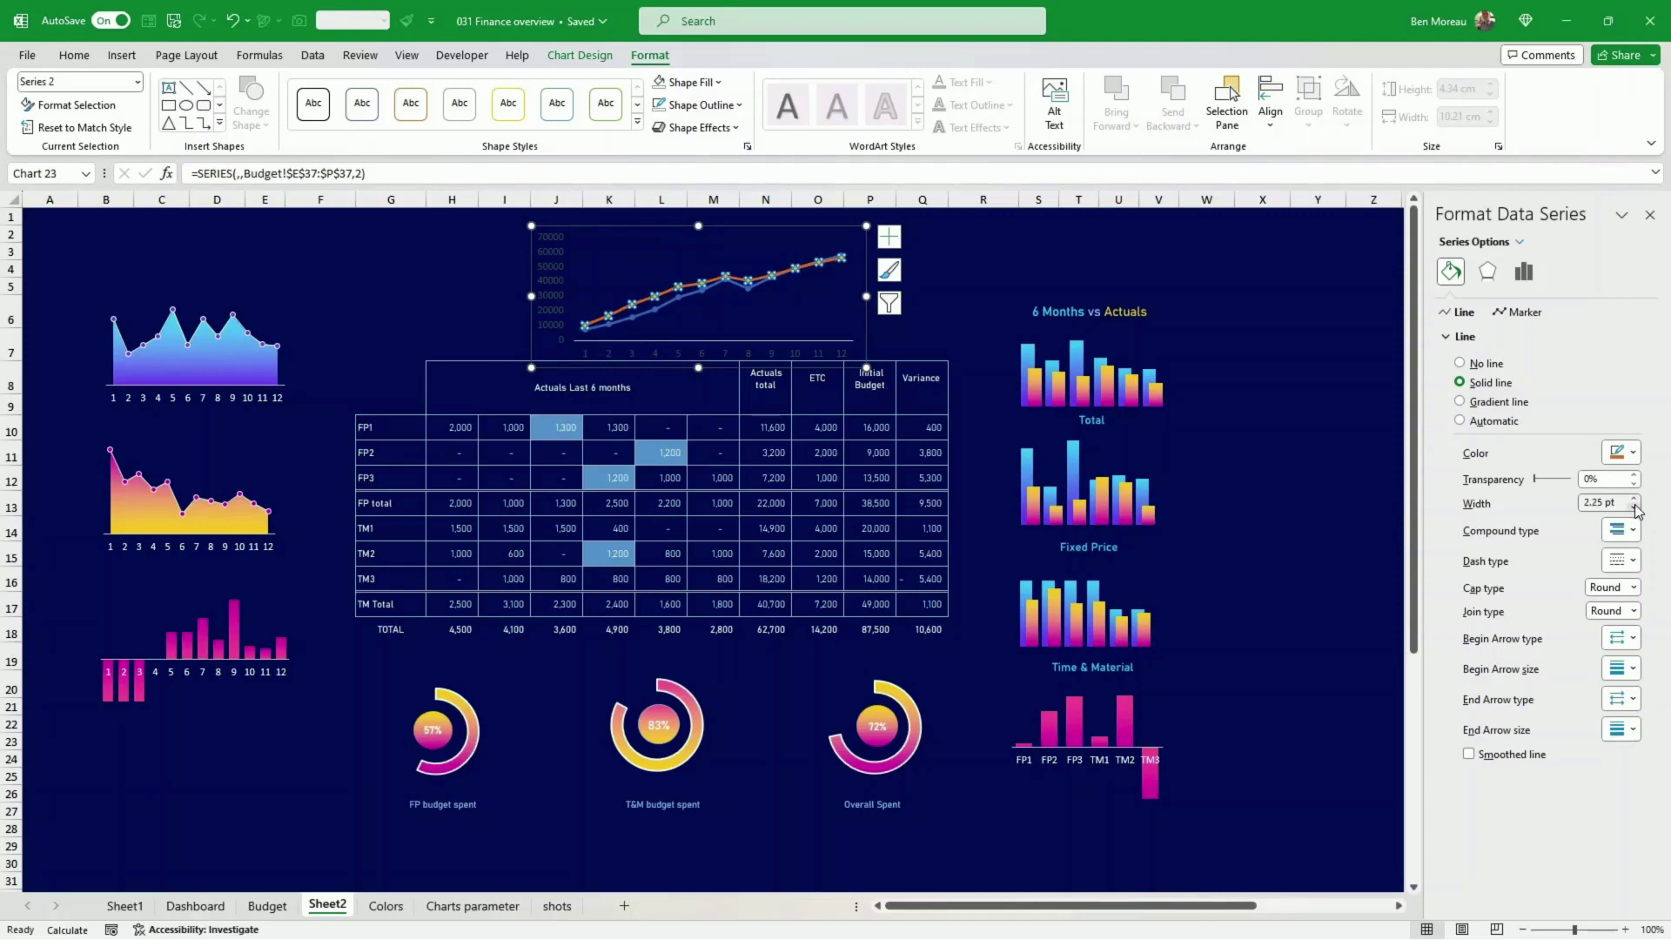
{"action": "left_click", "coordinate": [1630, 453]}
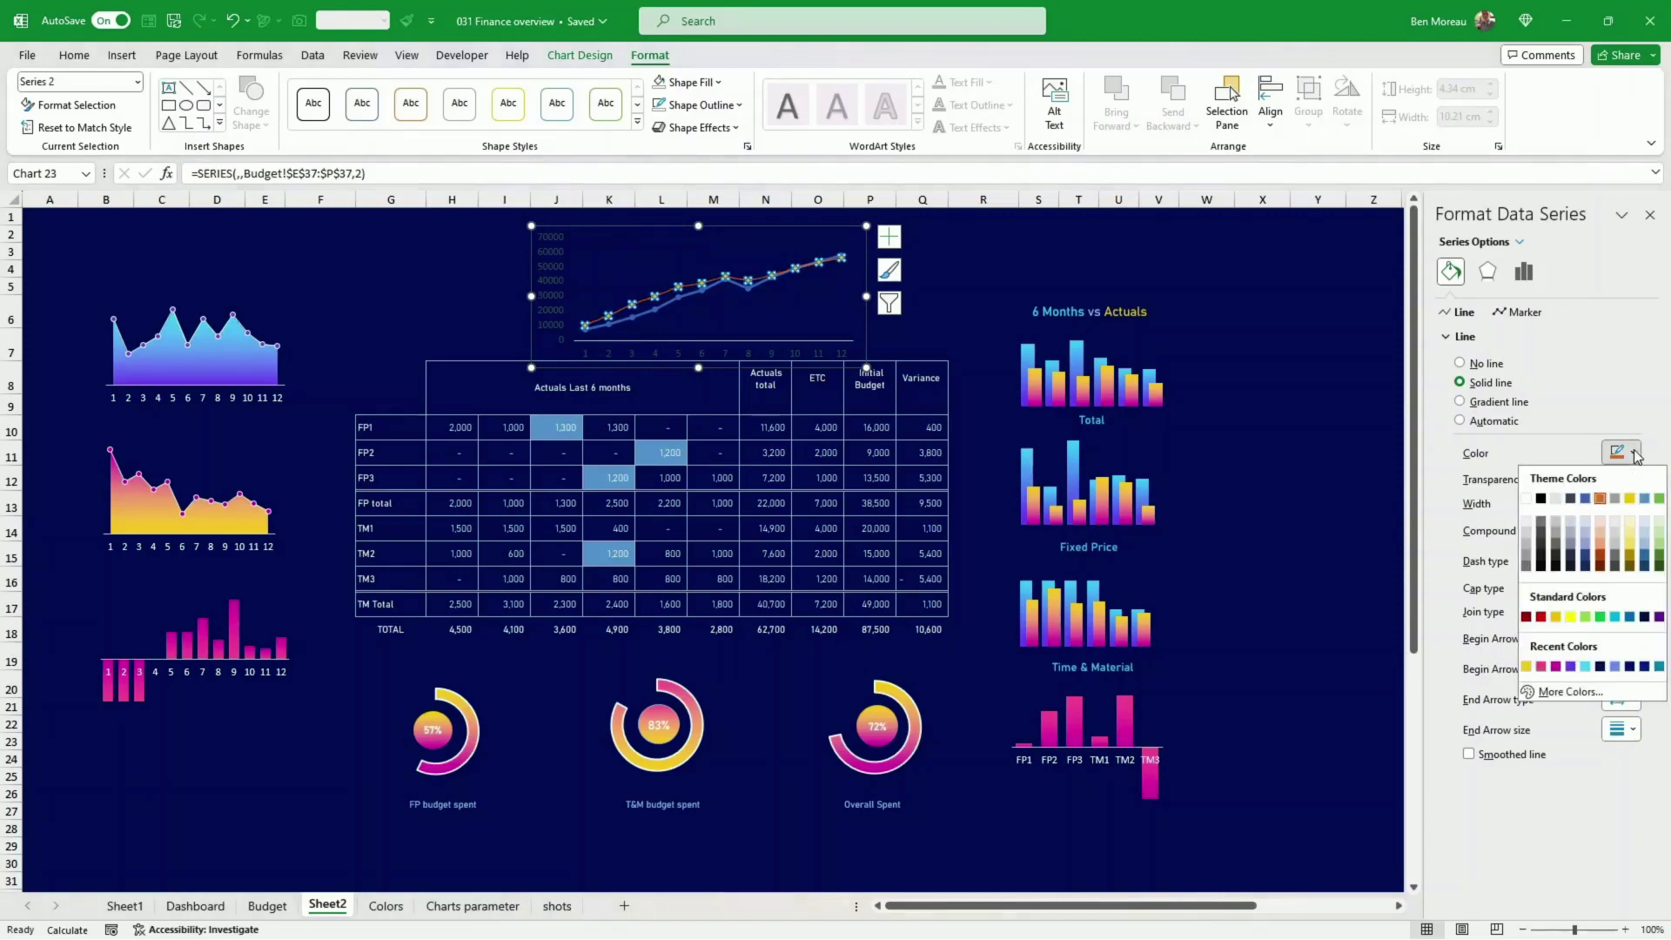
{"action": "left_click", "coordinate": [1526, 667]}
{"action": "left_click", "coordinate": [1266, 598]}
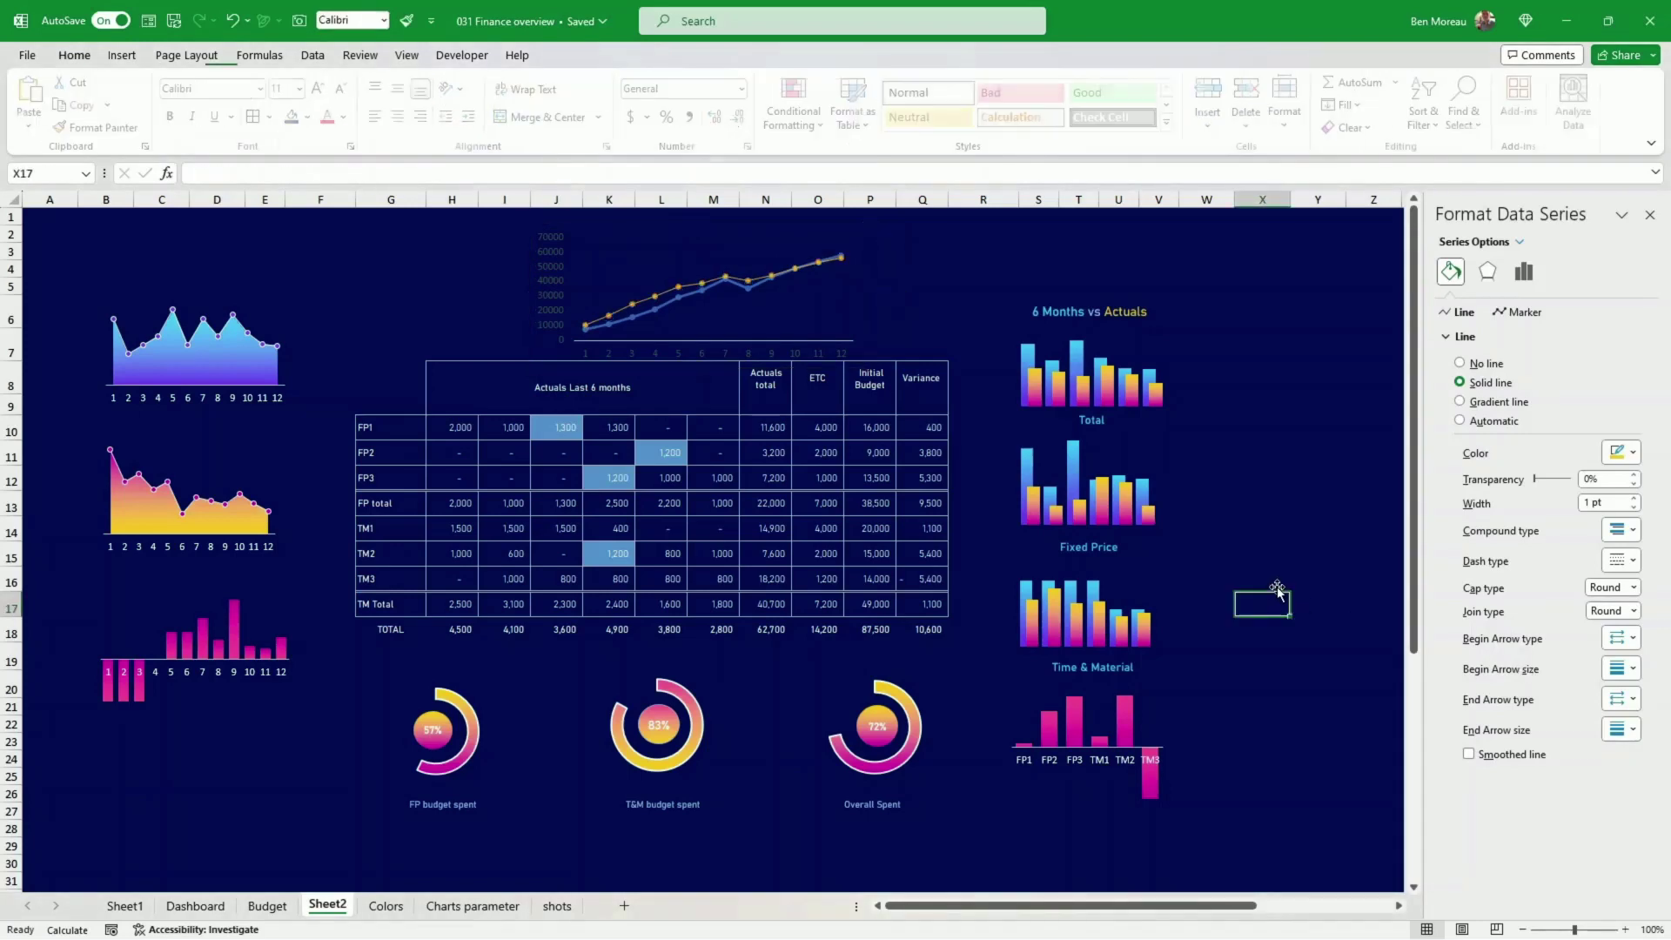
- Remove the border from the Actuals series markers in the line chart
{"action": "left_click", "coordinate": [705, 290]}
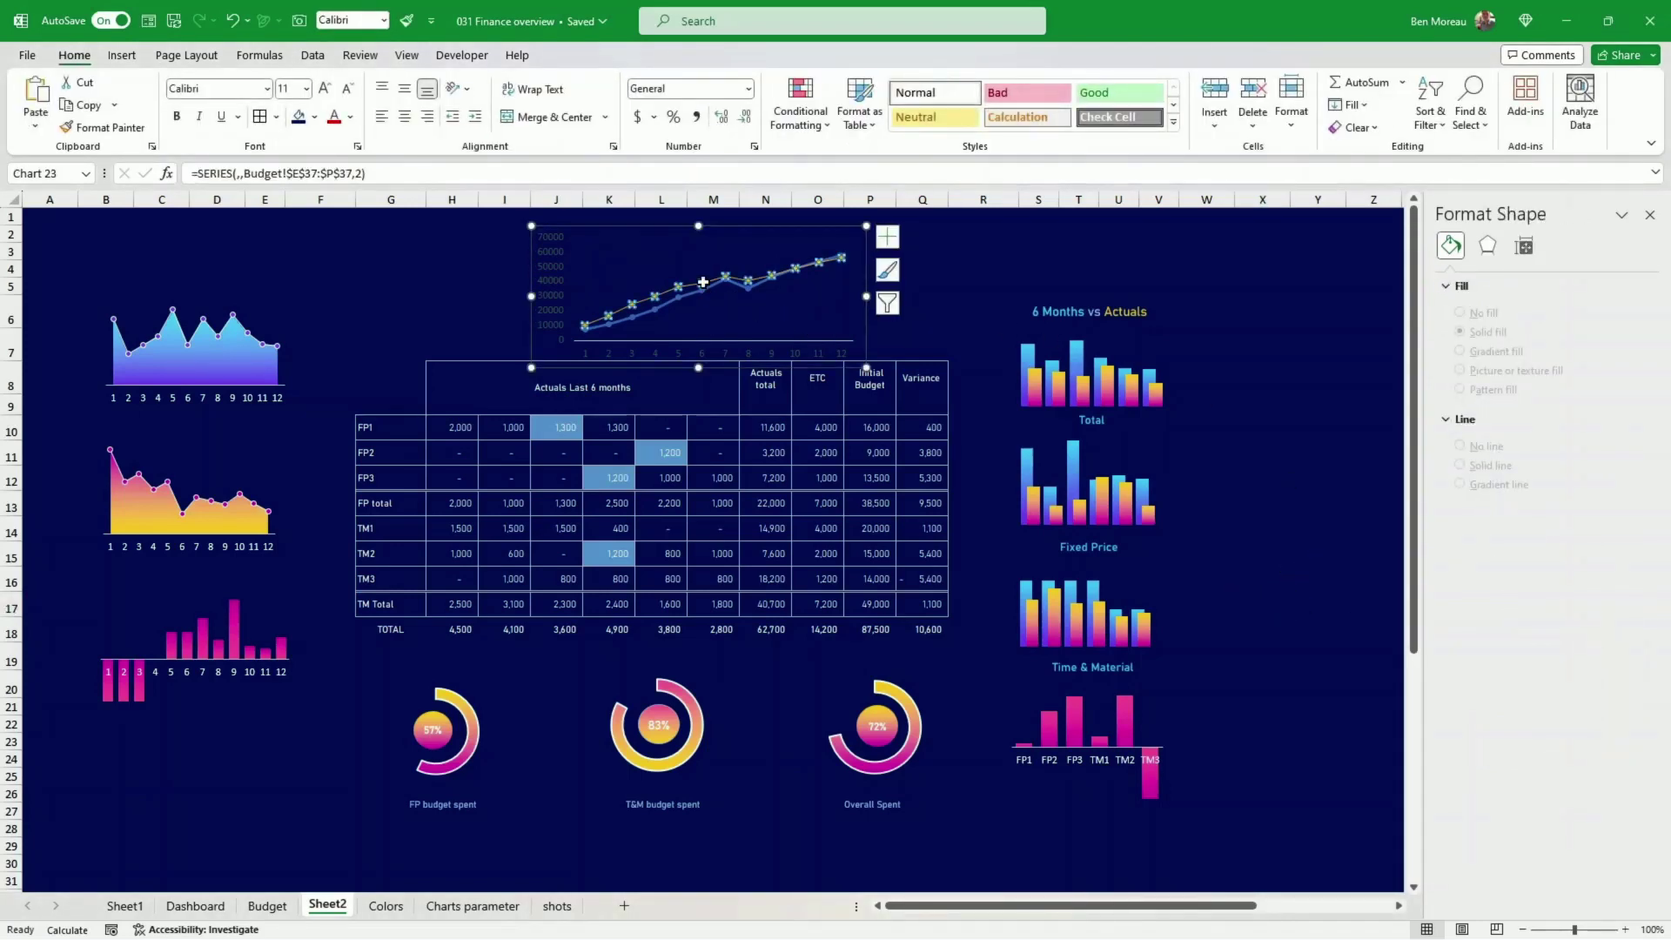
{"action": "left_click", "coordinate": [1449, 274]}
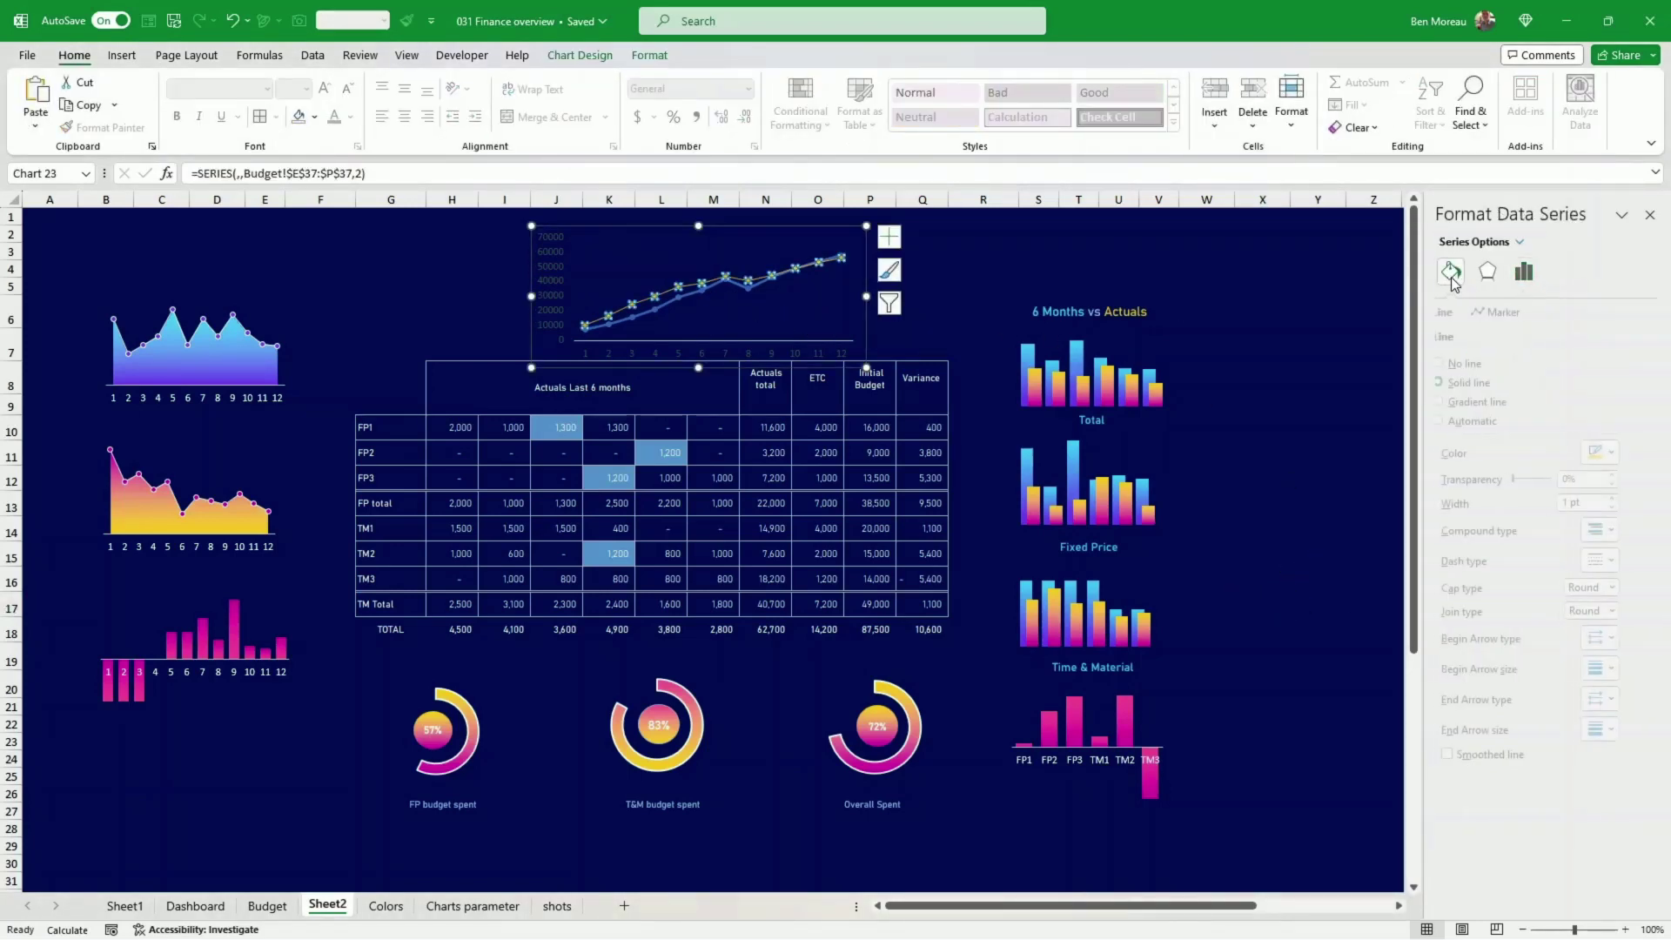
{"action": "left_click", "coordinate": [1518, 313]}
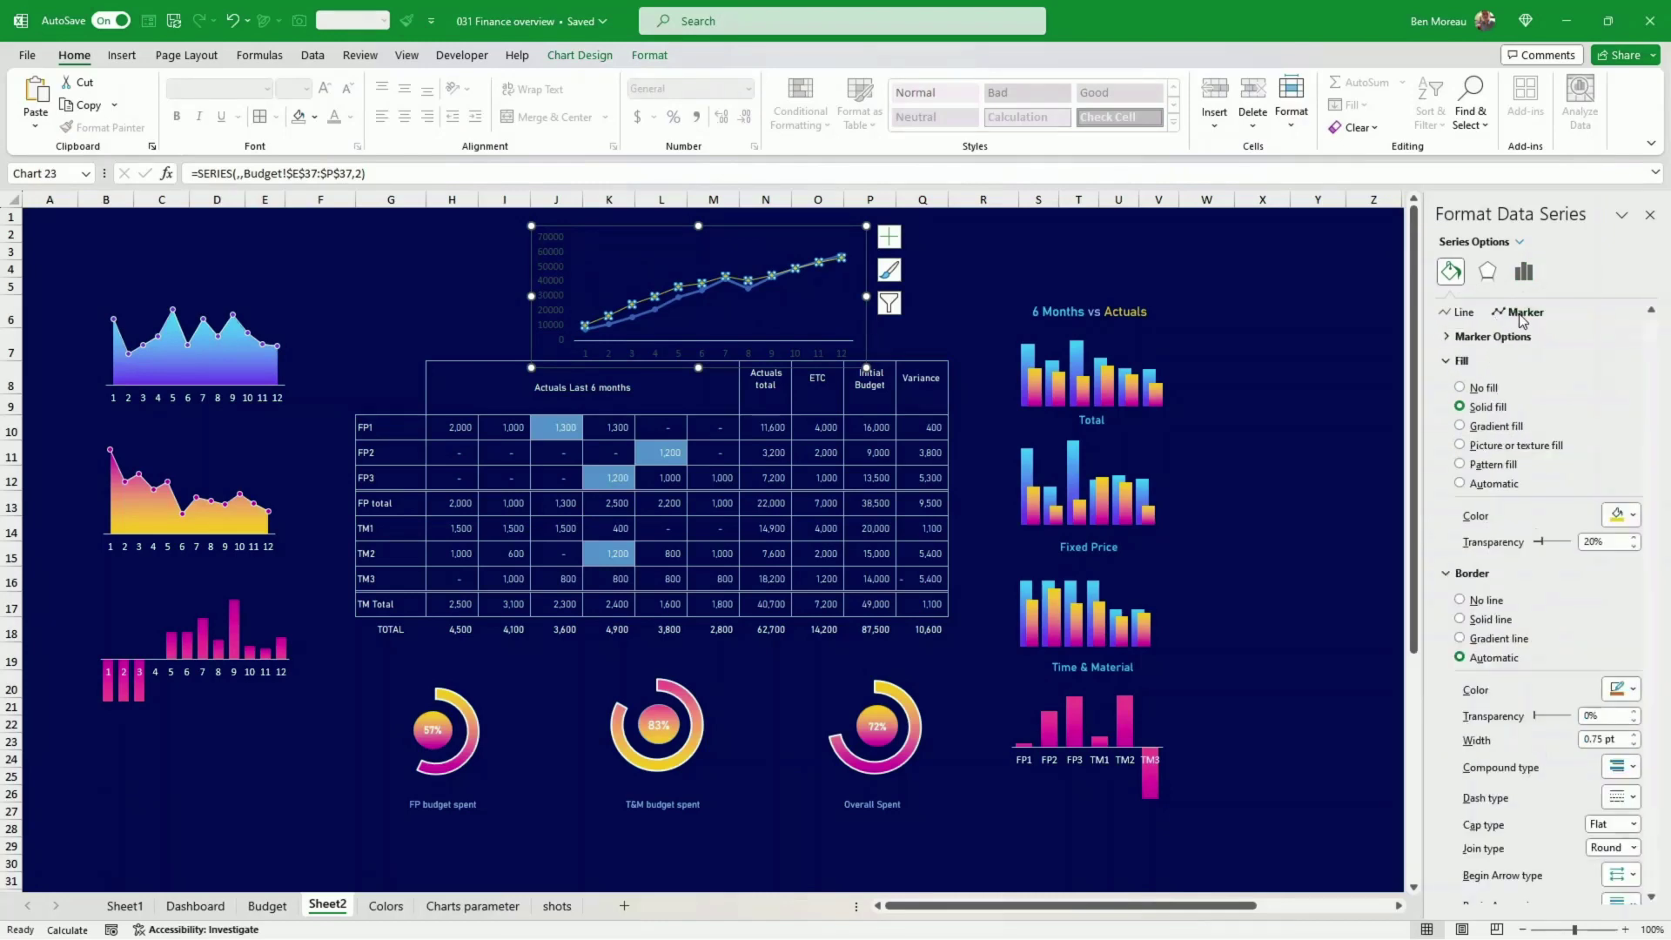
{"action": "left_click", "coordinate": [1484, 602]}
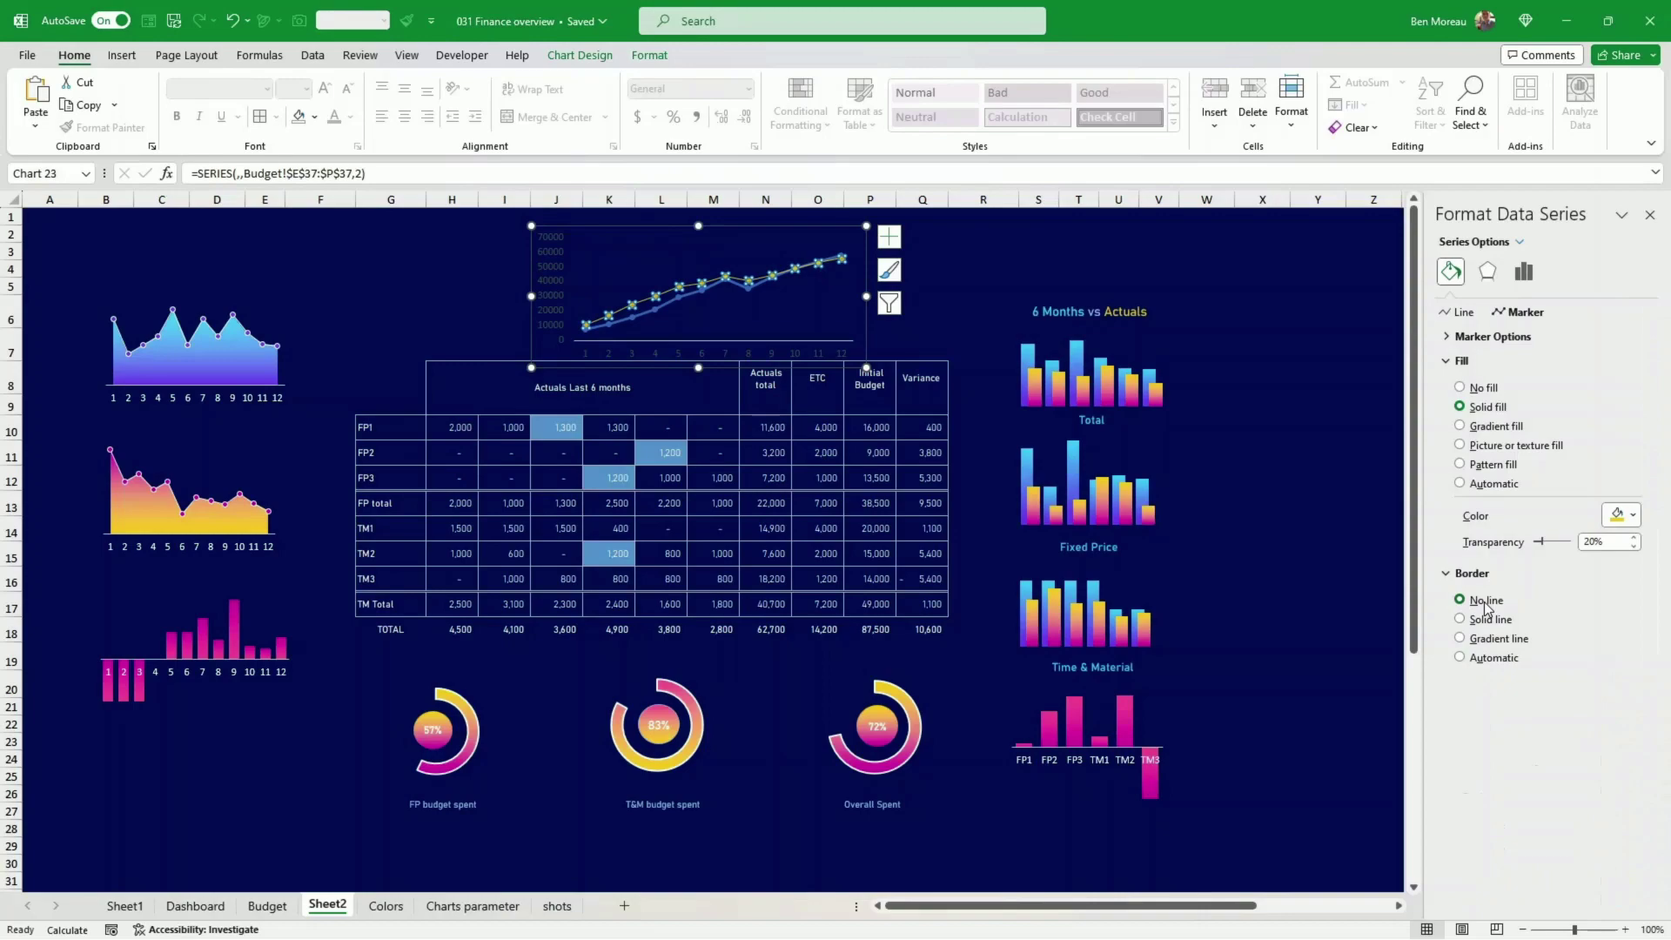
{"action": "left_click", "coordinate": [1276, 510]}
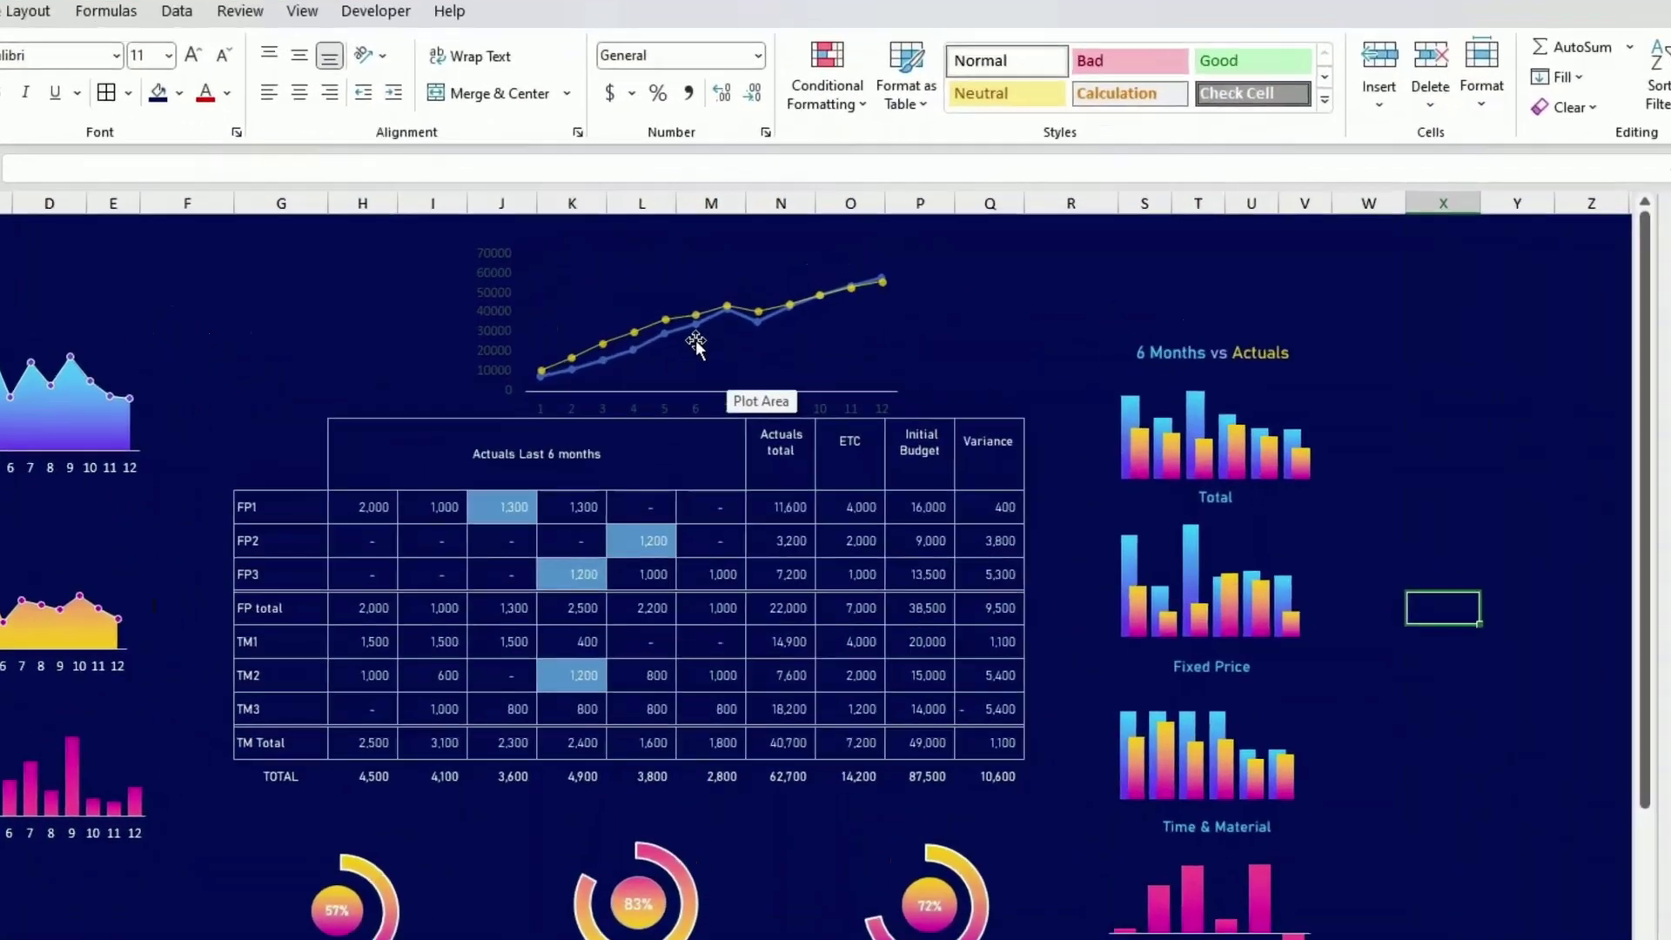
- Give the Planned series markers in the line chart a solid light blue fill from the recent colours
{"action": "mouse_move", "coordinate": [679, 329]}
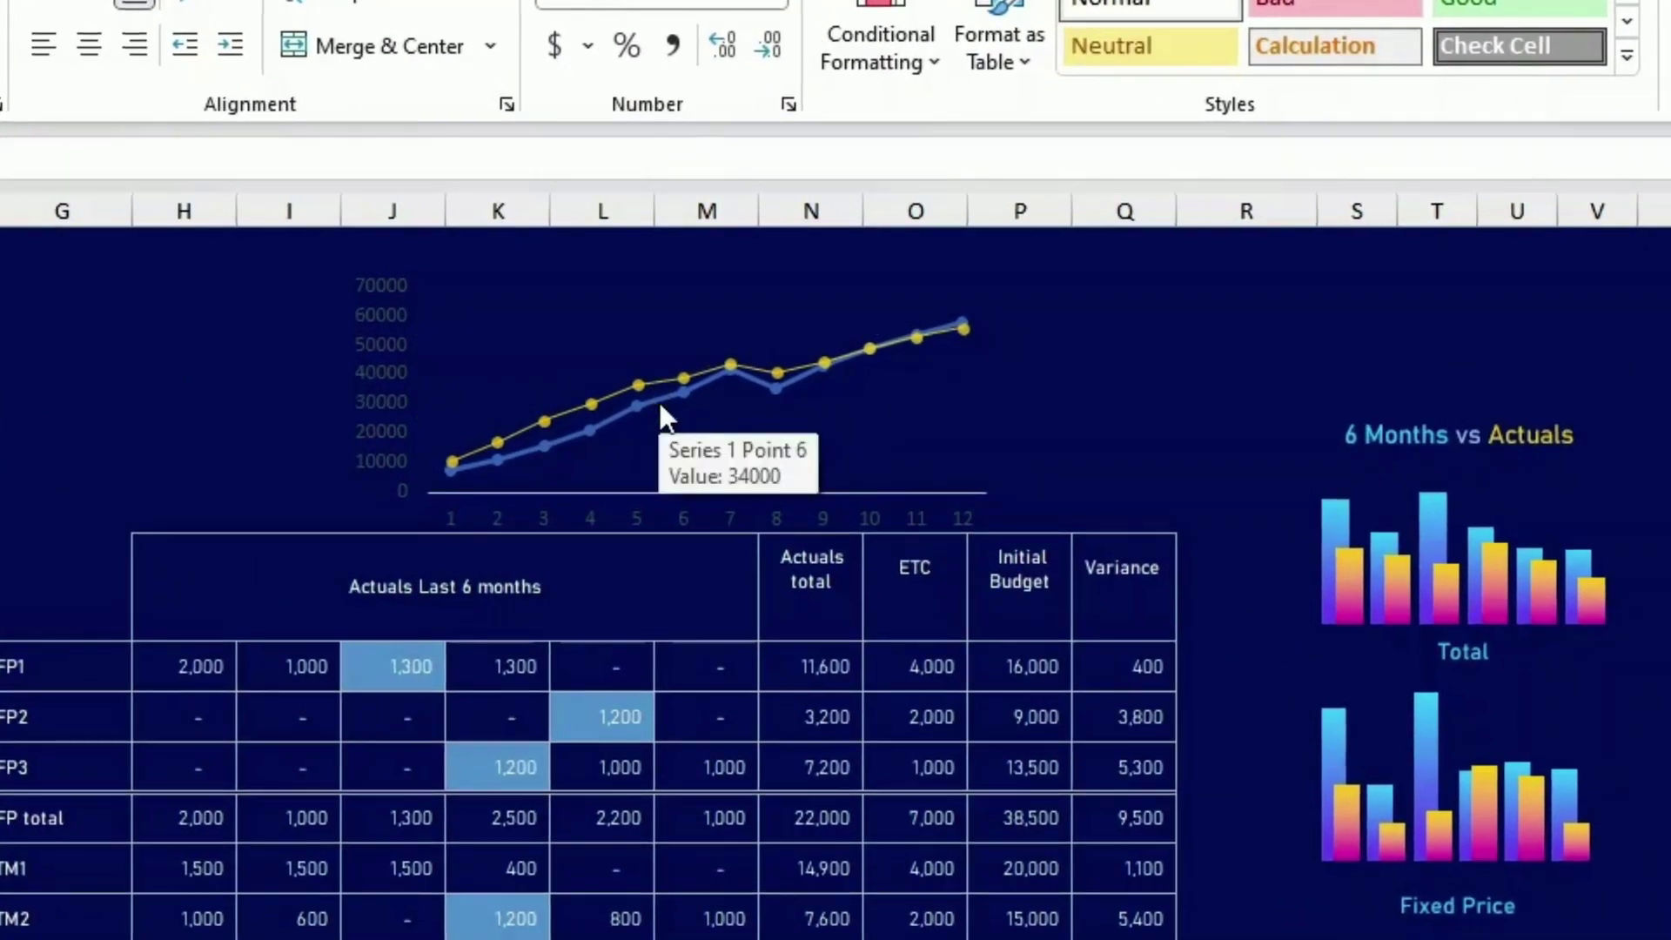
{"action": "left_click", "coordinate": [666, 409]}
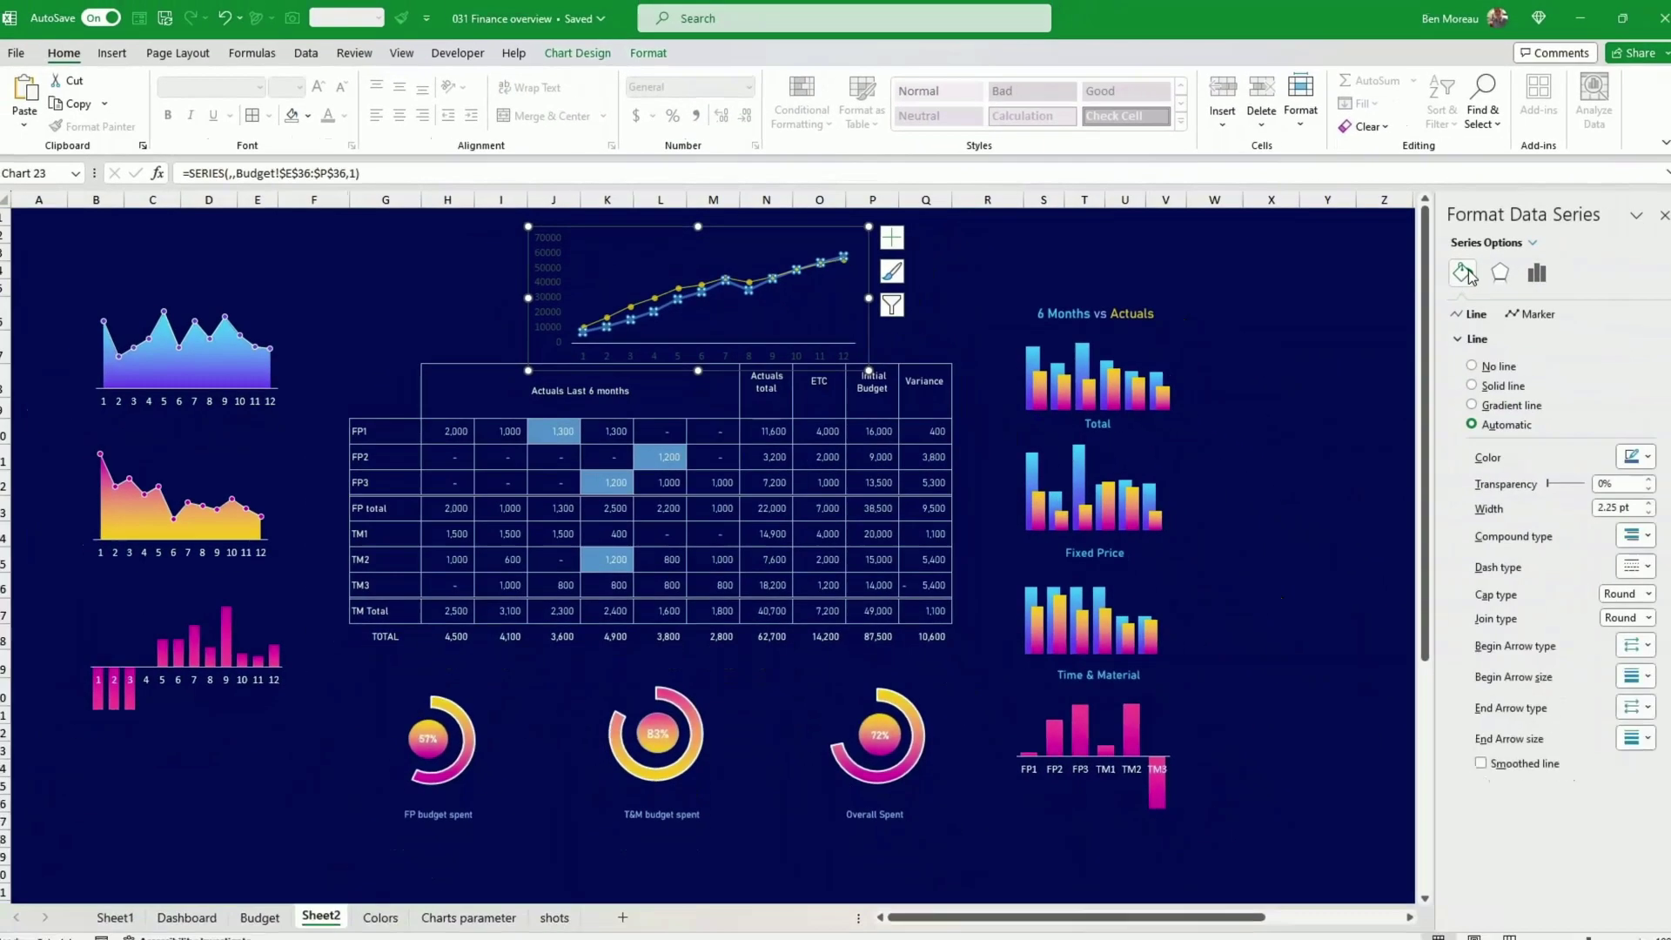
{"action": "mouse_move", "coordinate": [1085, 357]}
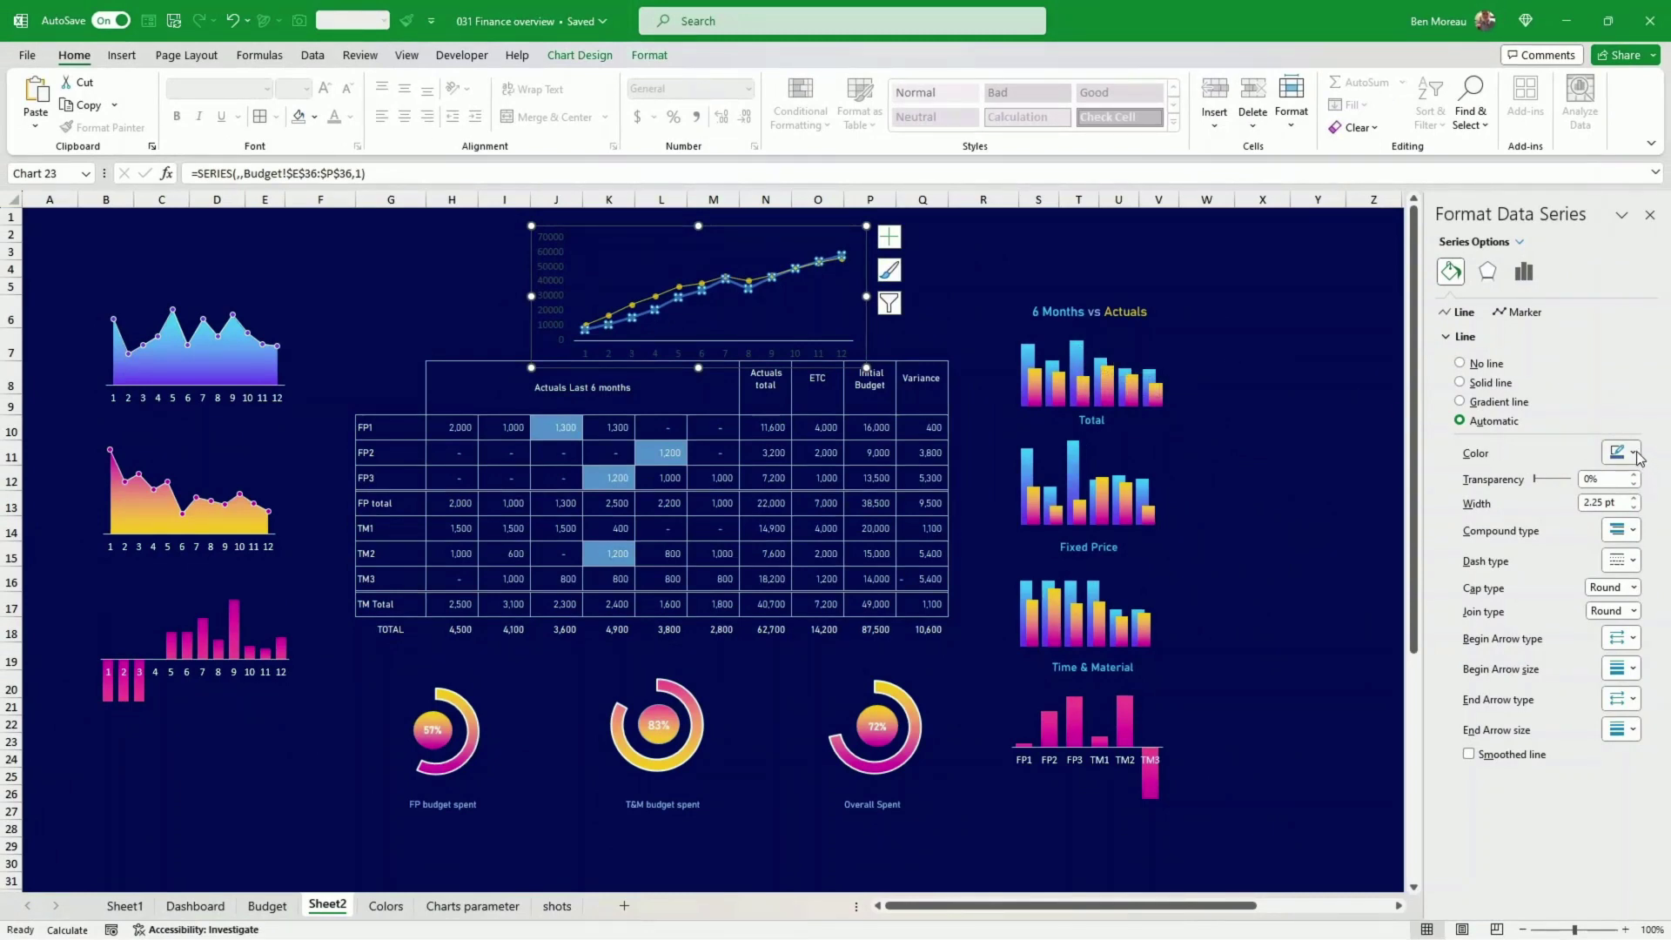
{"action": "left_click", "coordinate": [1523, 313]}
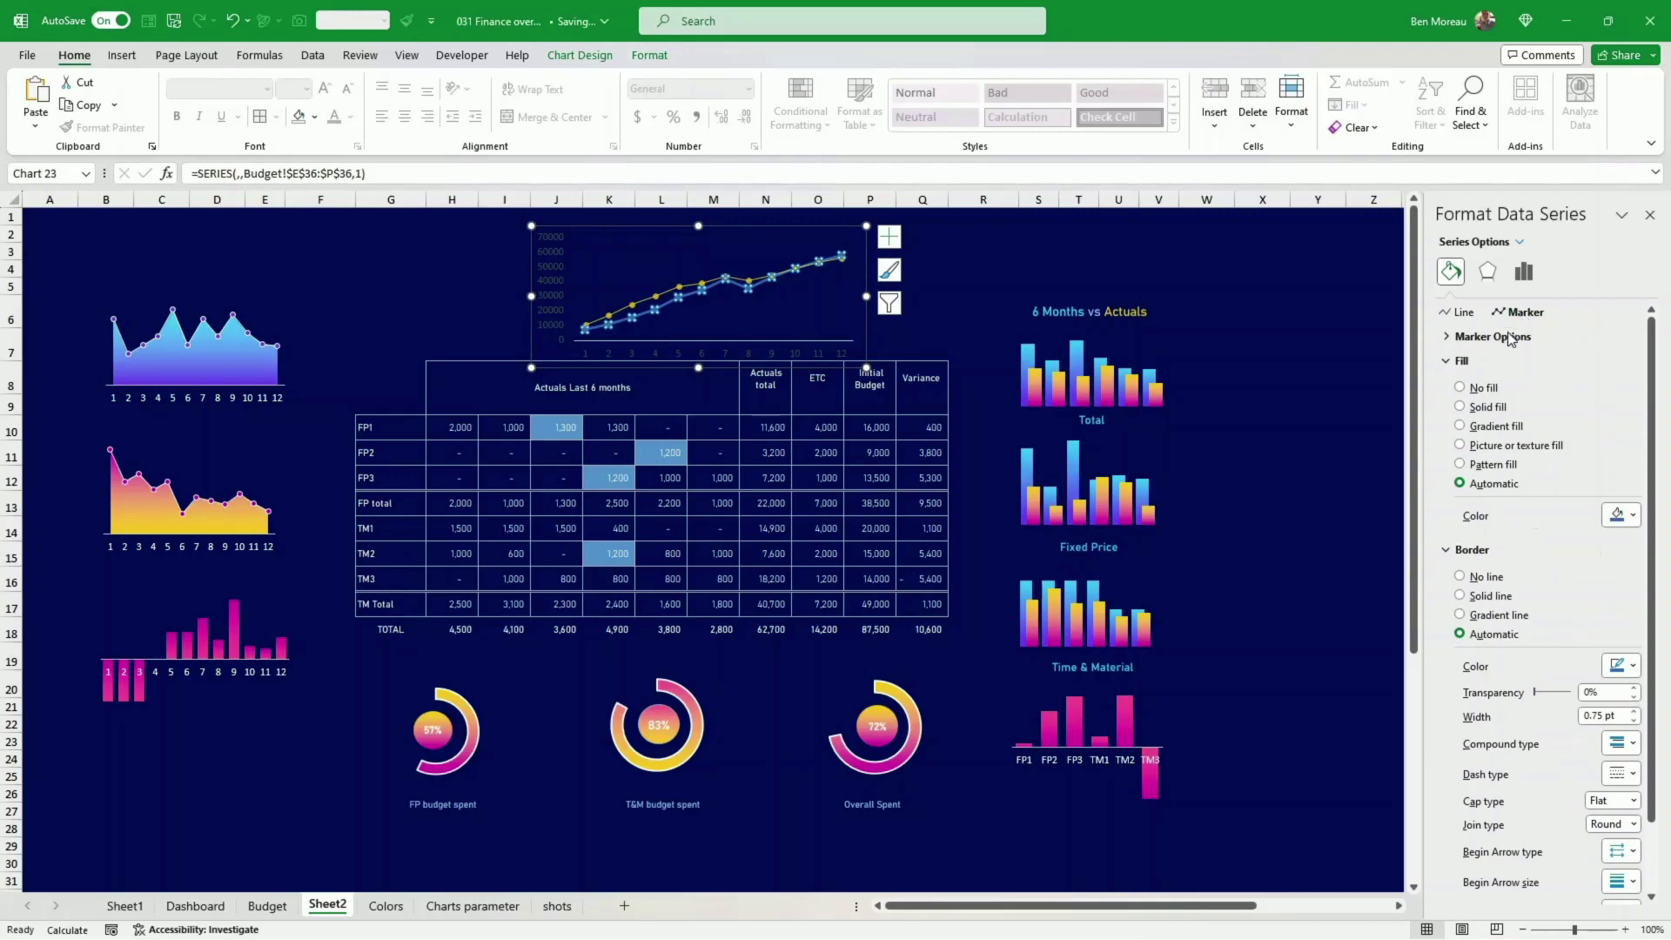
{"action": "left_click", "coordinate": [1508, 337]}
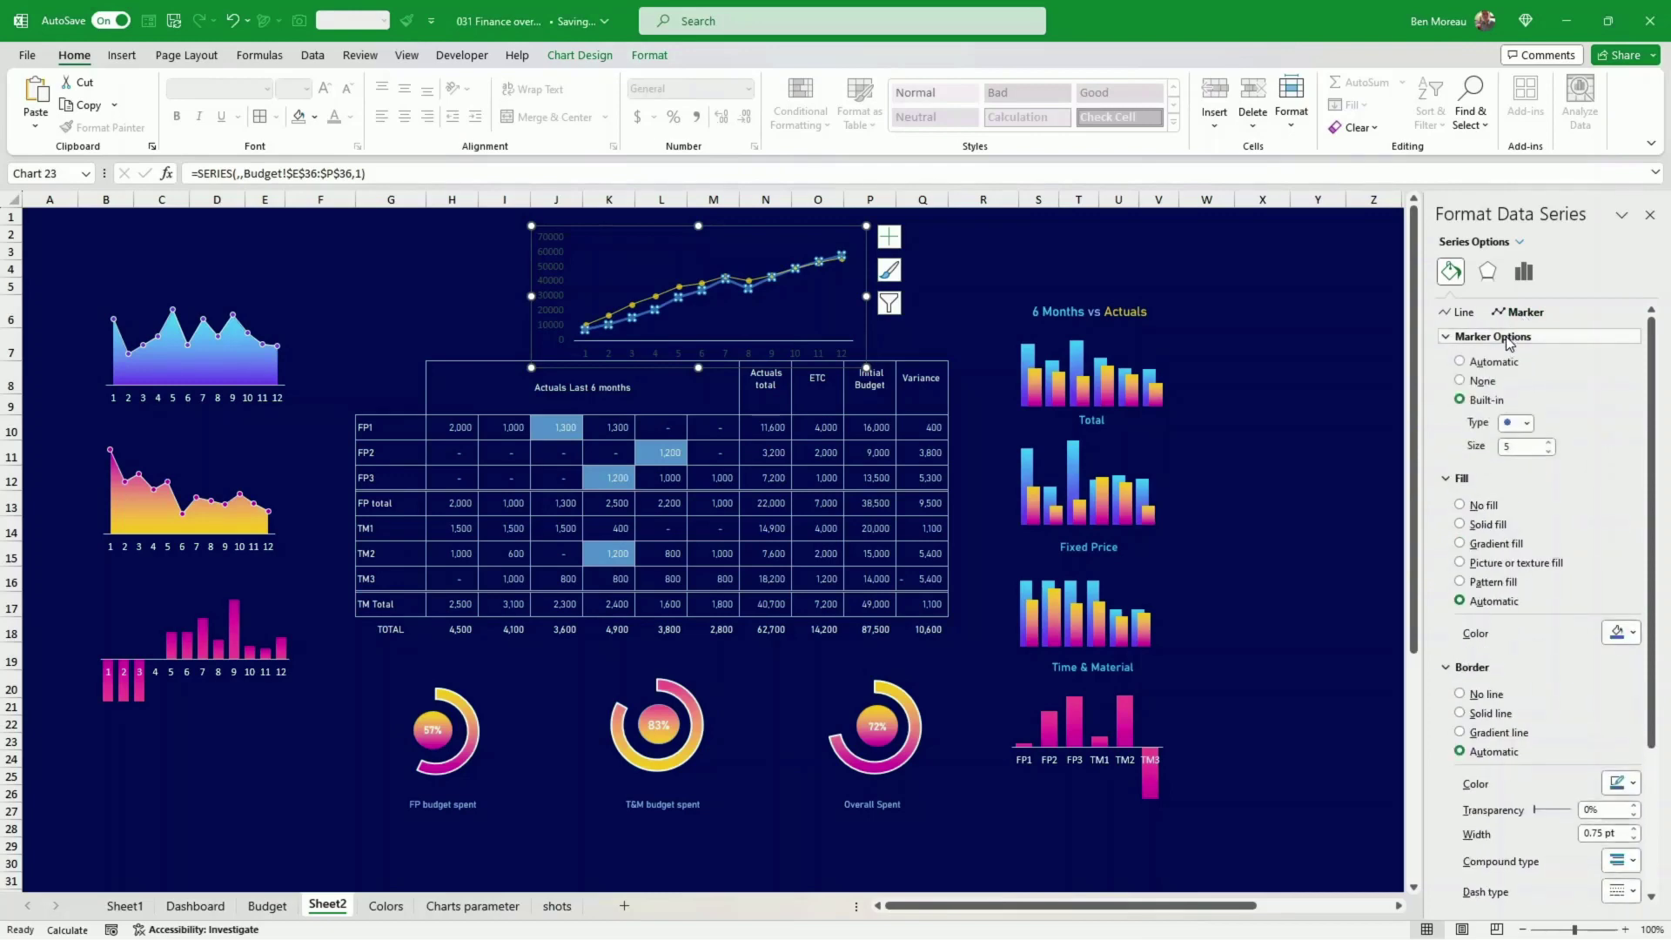
{"action": "left_click", "coordinate": [1486, 524]}
{"action": "left_click", "coordinate": [1620, 632]}
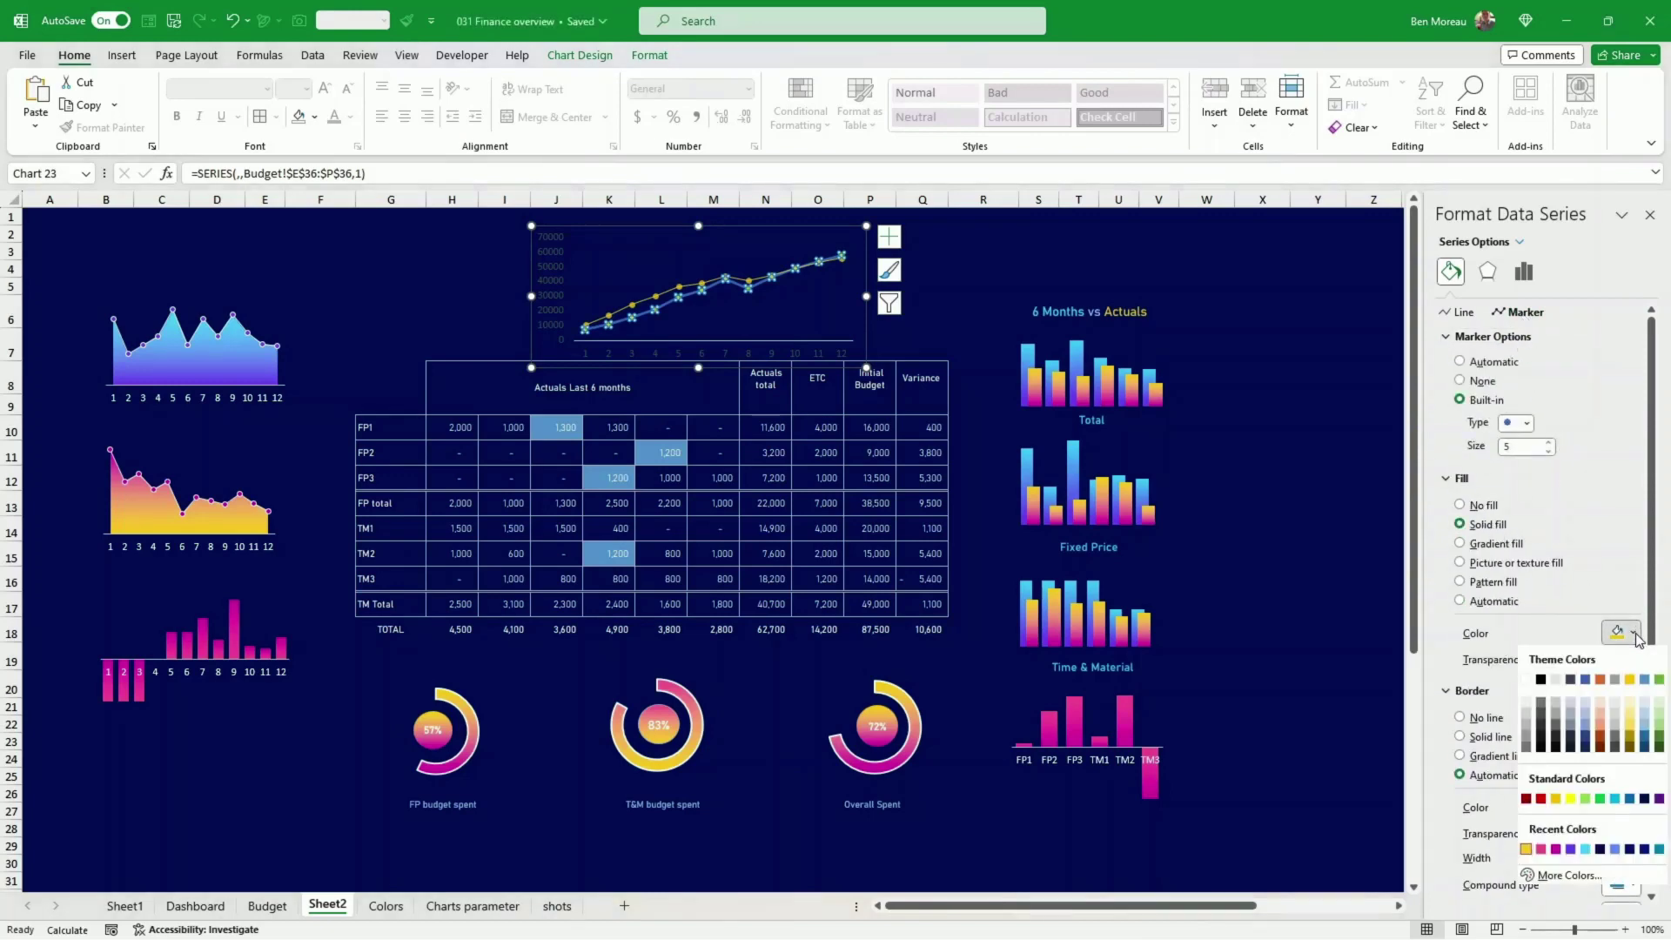
{"action": "left_click", "coordinate": [1584, 850]}
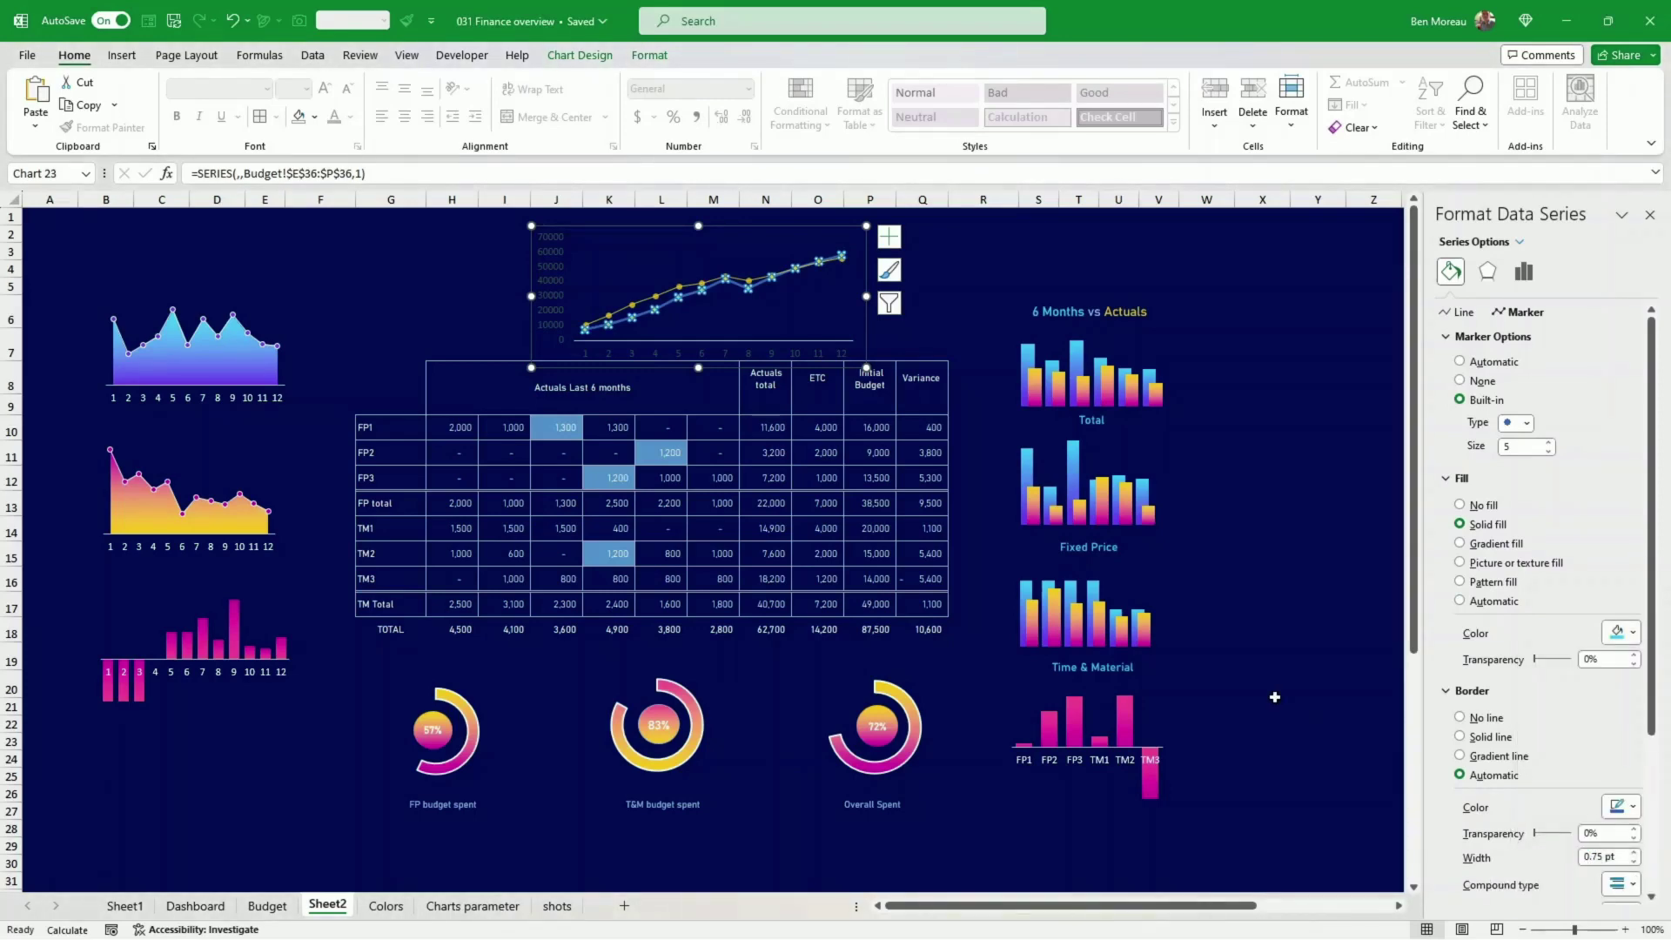
- Set the Planned line to a solid line 1 pt wide and its marker fill to 20% transparency
{"action": "left_click", "coordinate": [1459, 315]}
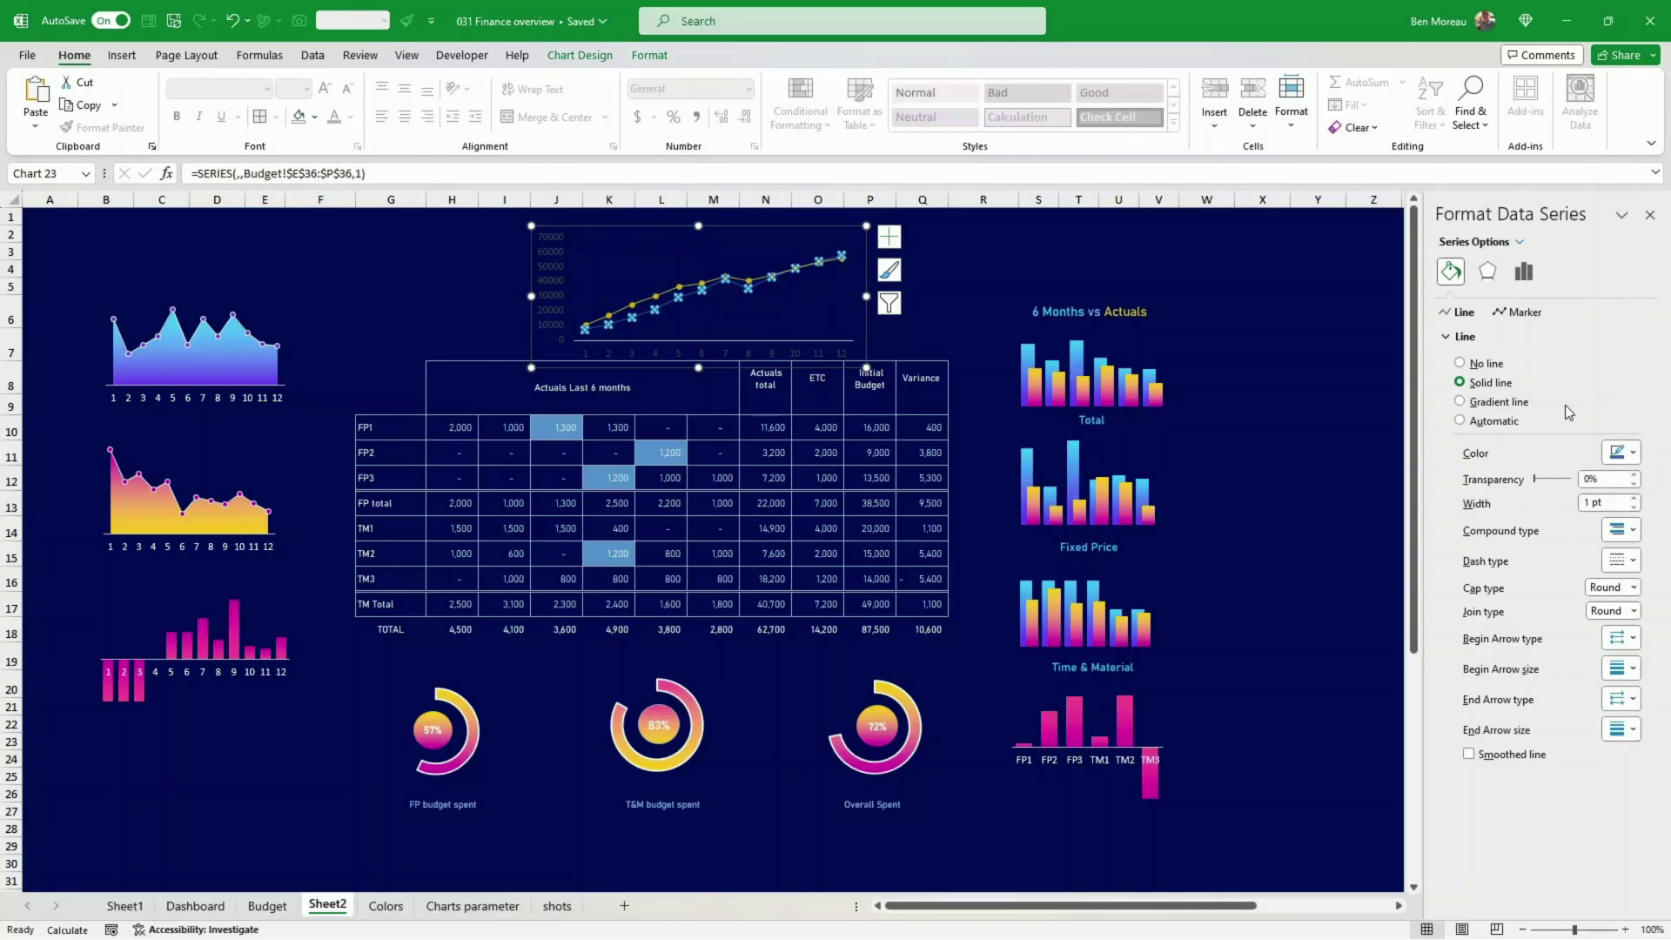
{"action": "left_click", "coordinate": [1521, 311]}
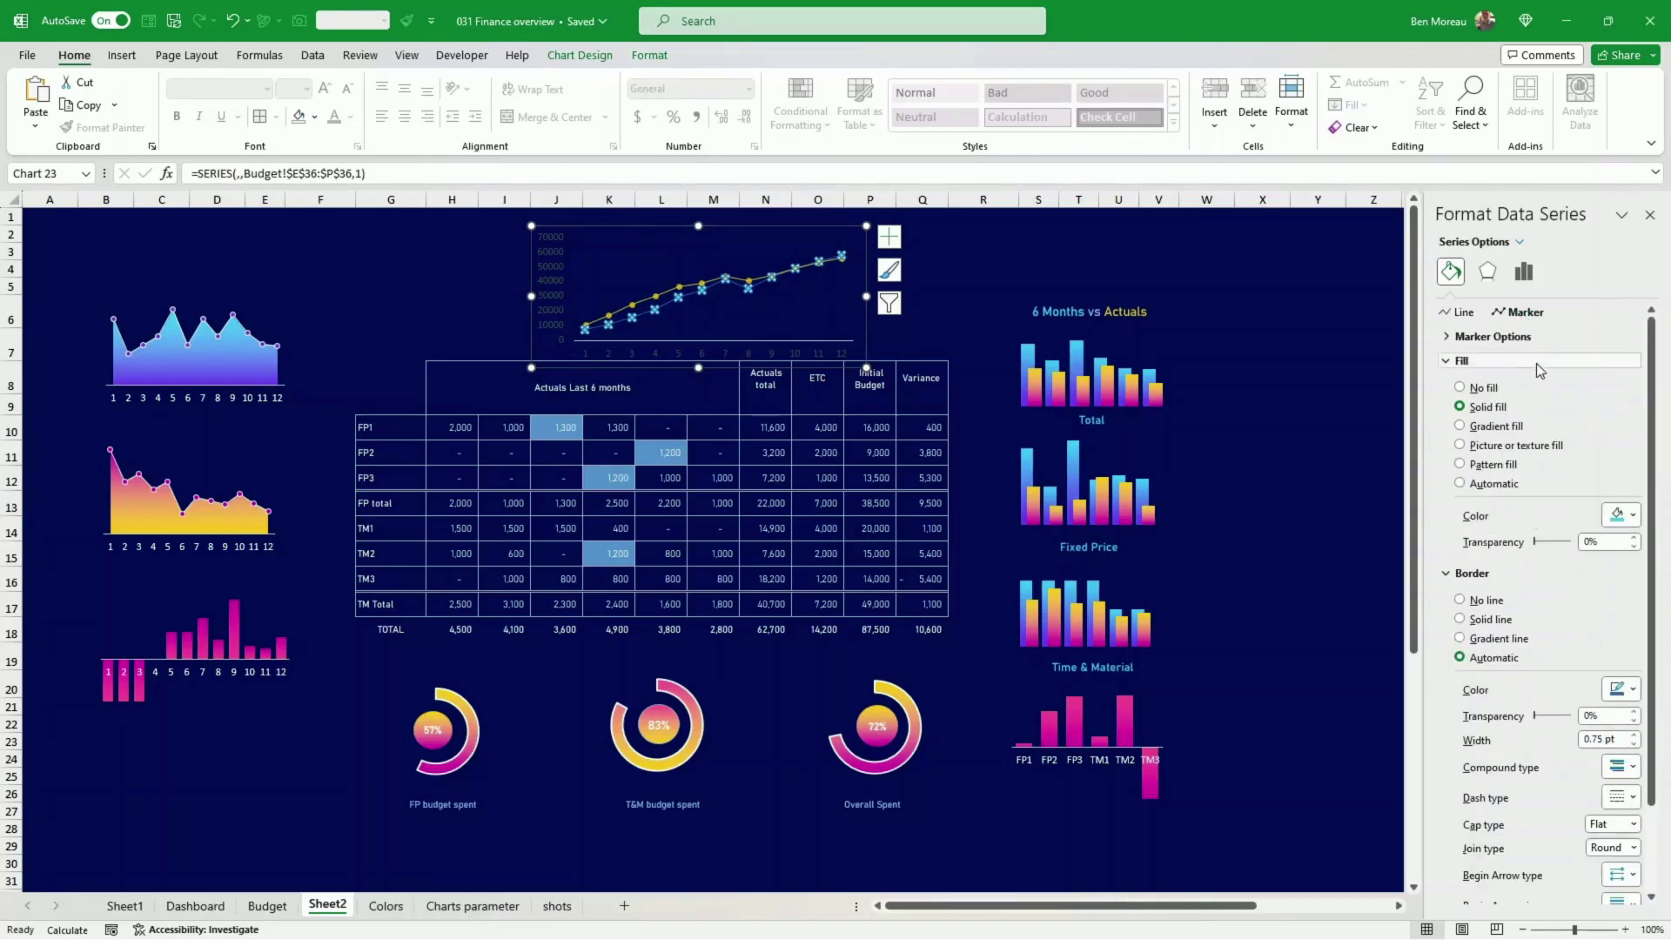
{"action": "left_click", "coordinate": [1588, 540]}
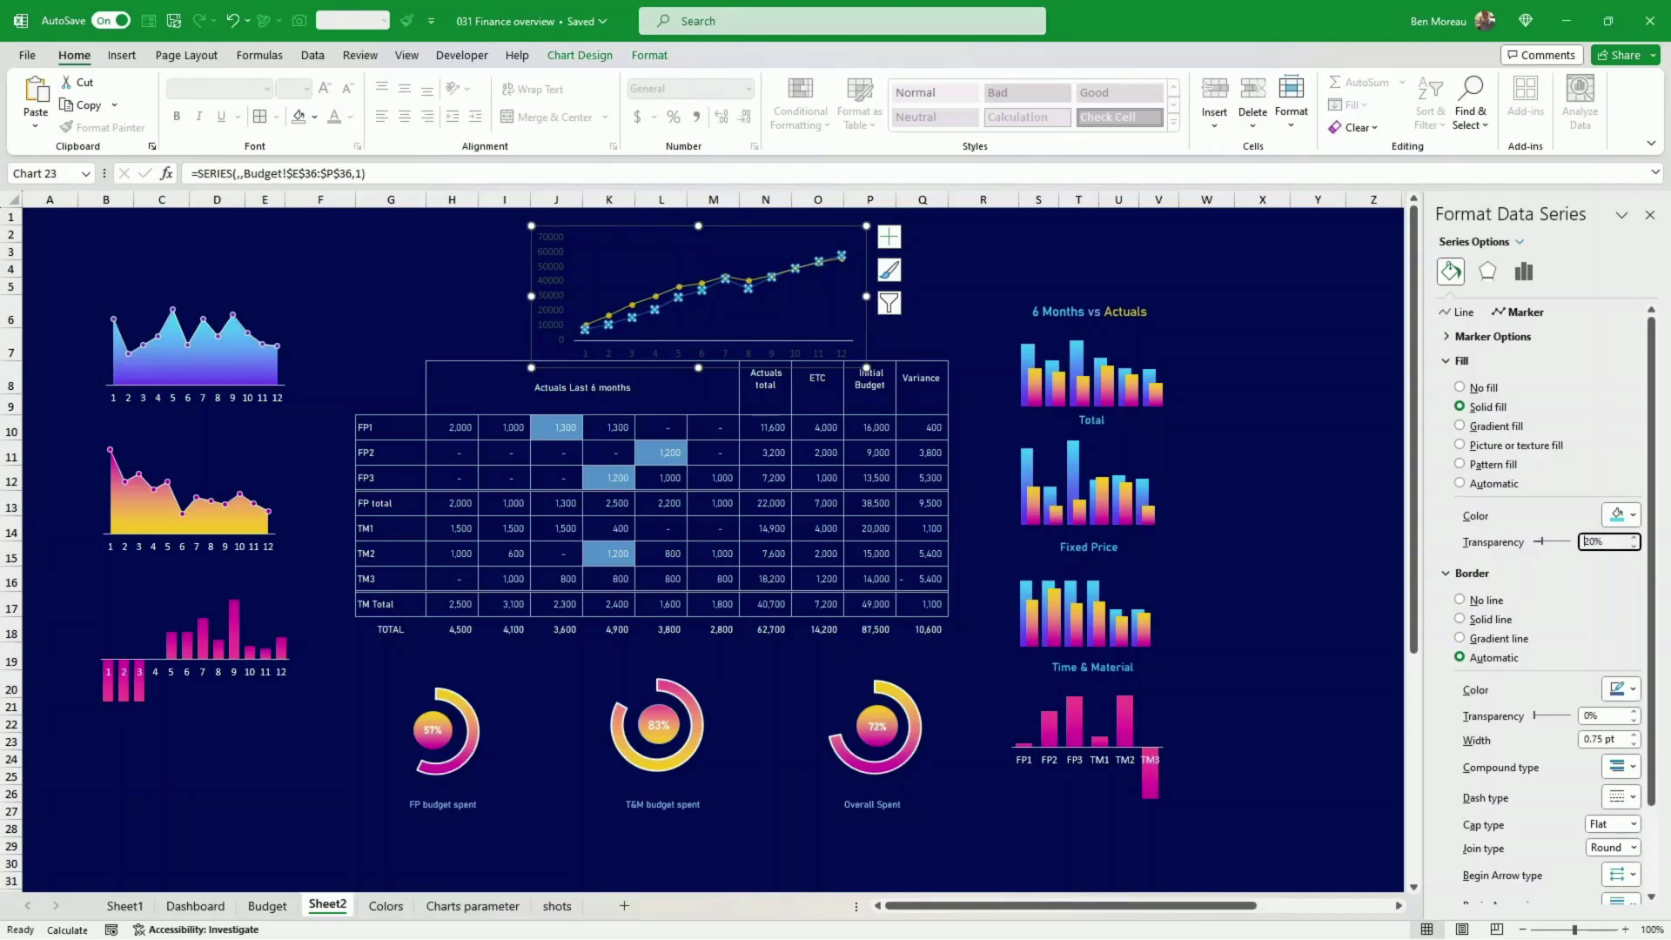
- Increase the height of row 3 on Sheet2 to stretch the line chart vertically
{"action": "left_click", "coordinate": [391, 286]}
{"action": "left_click_drag", "start_coordinate": [15, 259], "coordinate": [15, 307]}
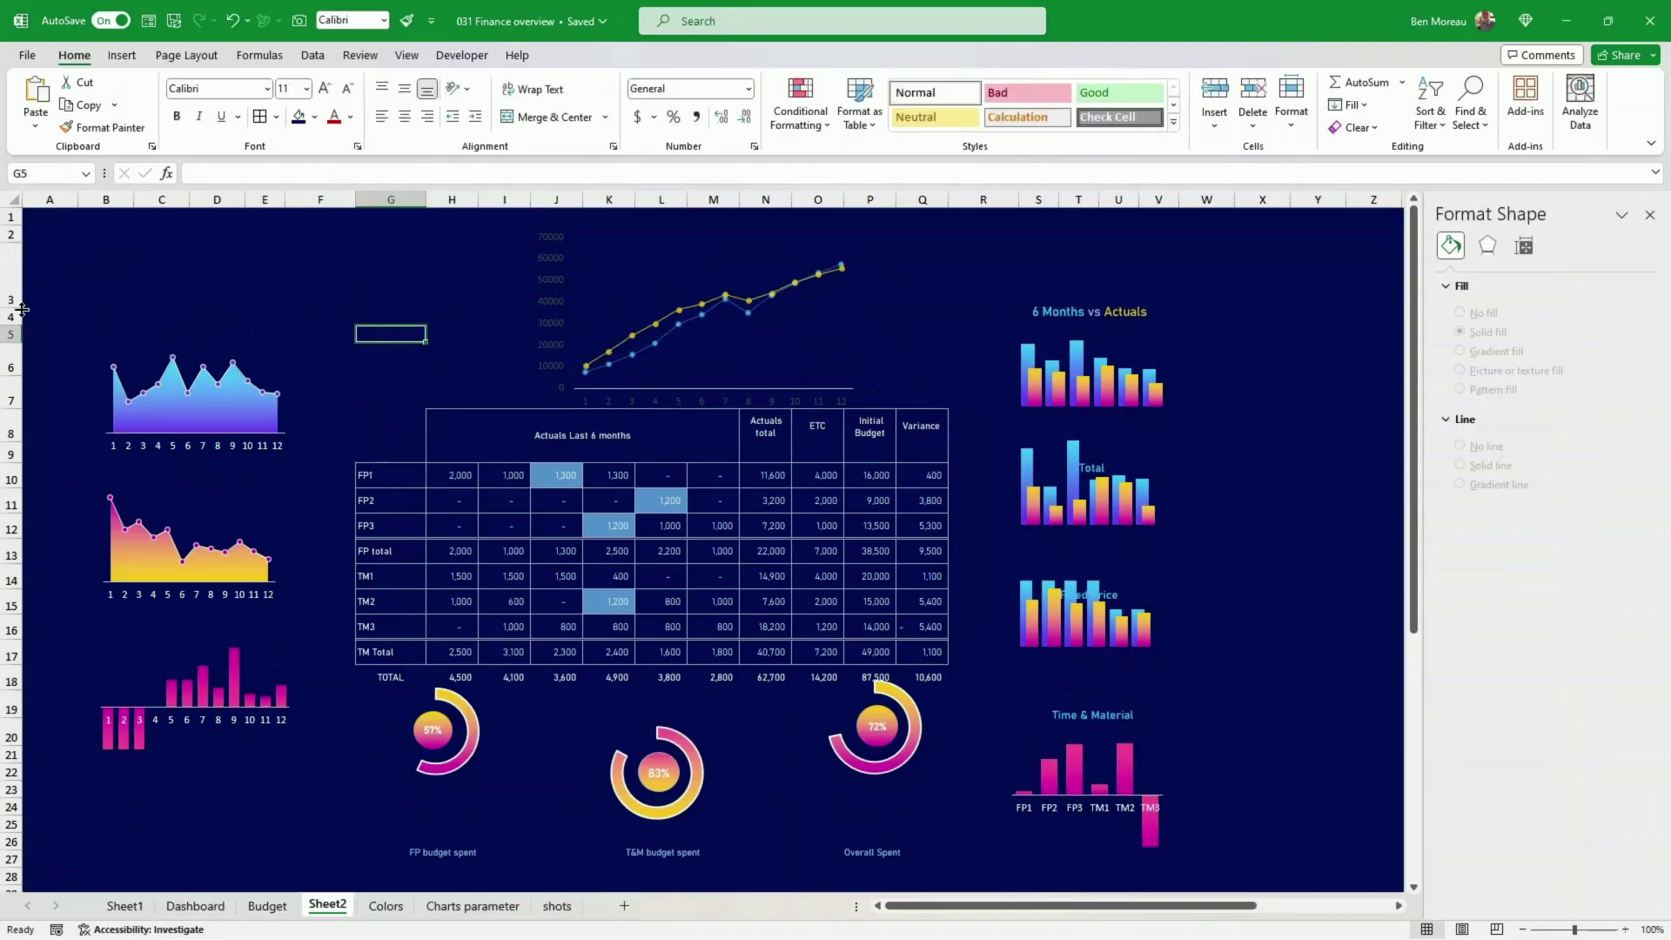
- Reduce the height of row 3 on Sheet2 and delete the vertical axis from the Planned versus Actuals line chart
{"action": "left_click", "coordinate": [444, 340]}
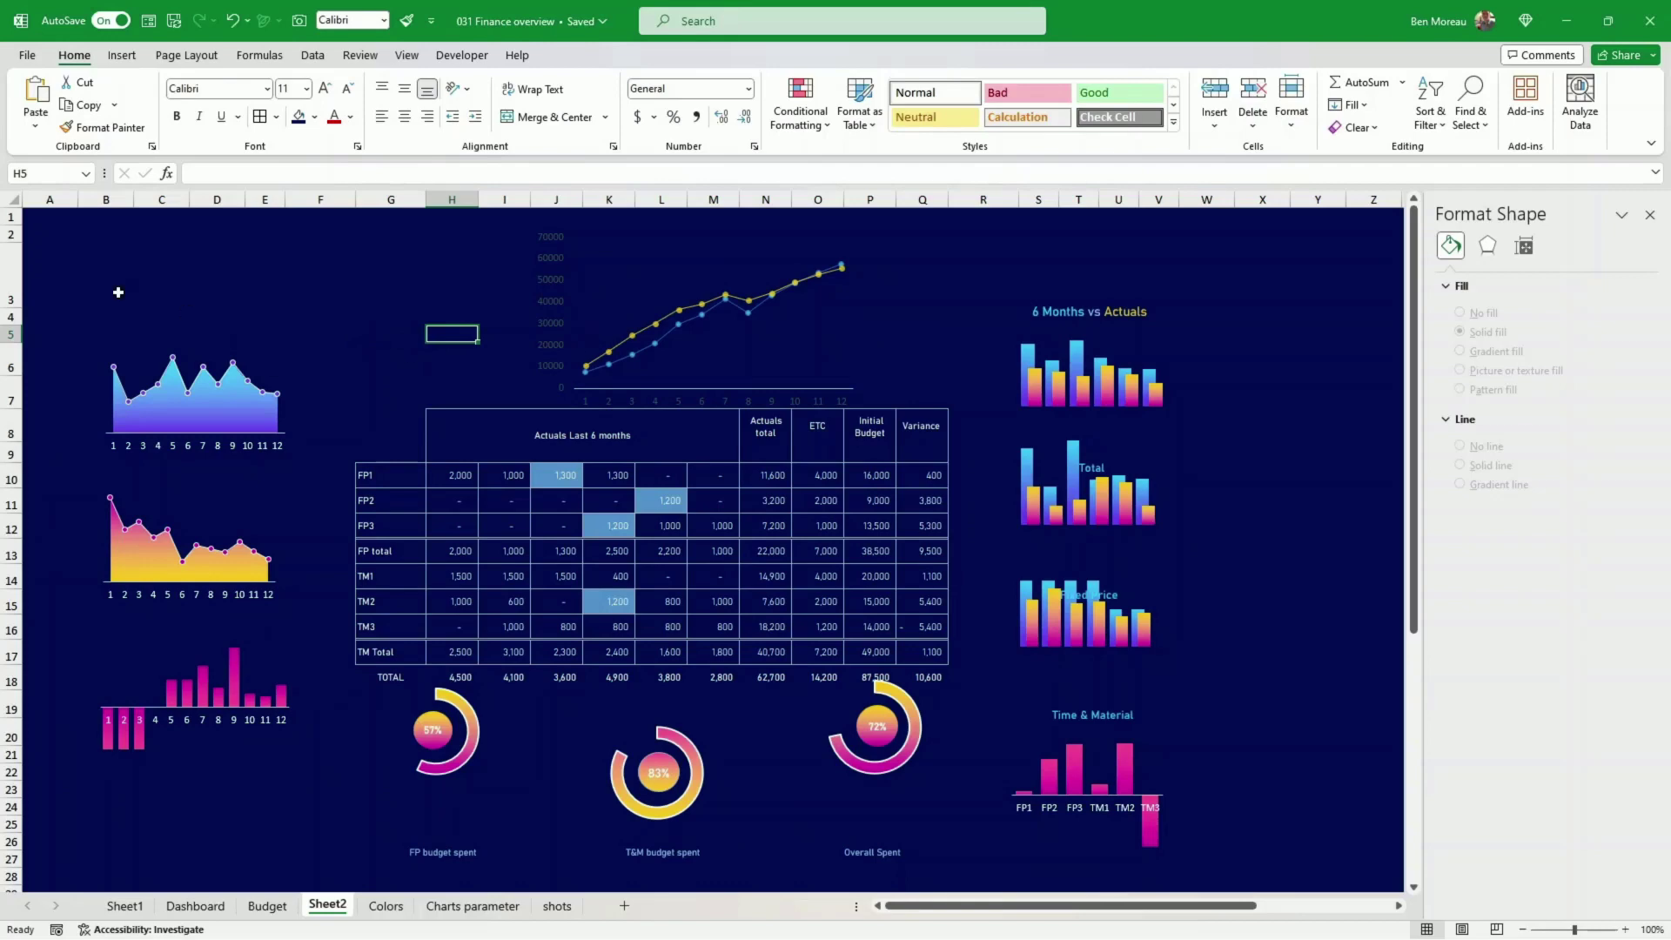
{"action": "left_click_drag", "start_coordinate": [14, 308], "coordinate": [16, 264]}
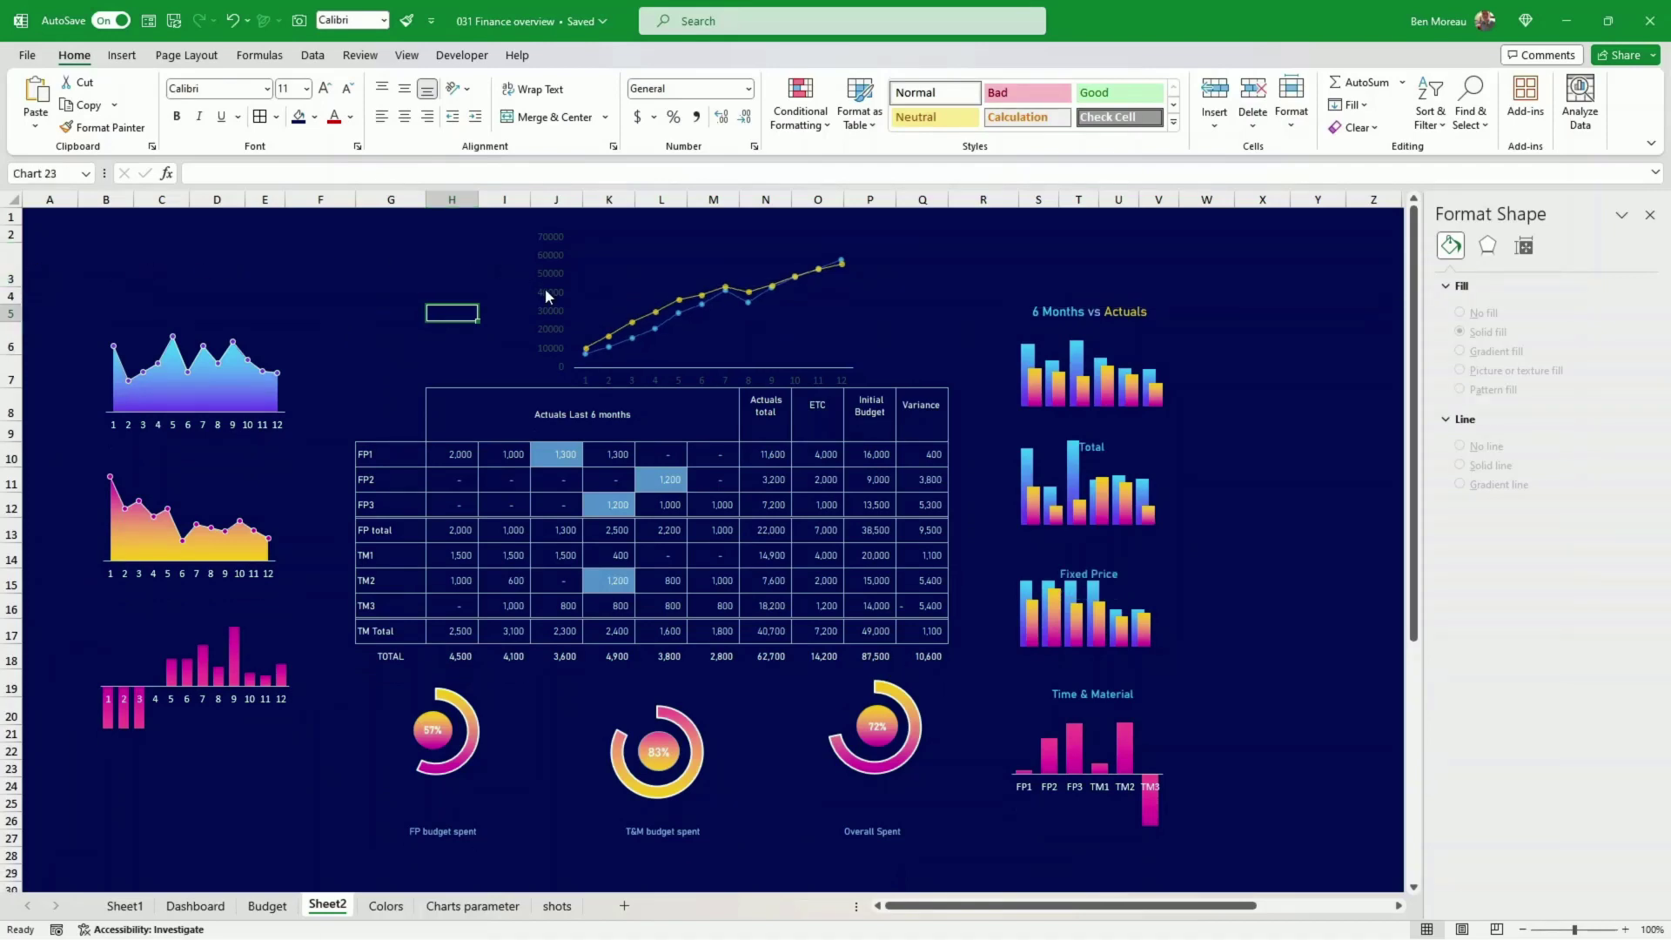
{"action": "left_click", "coordinate": [553, 289]}
{"action": "left_click", "coordinate": [553, 289]}
{"action": "key", "text": "Delete"}
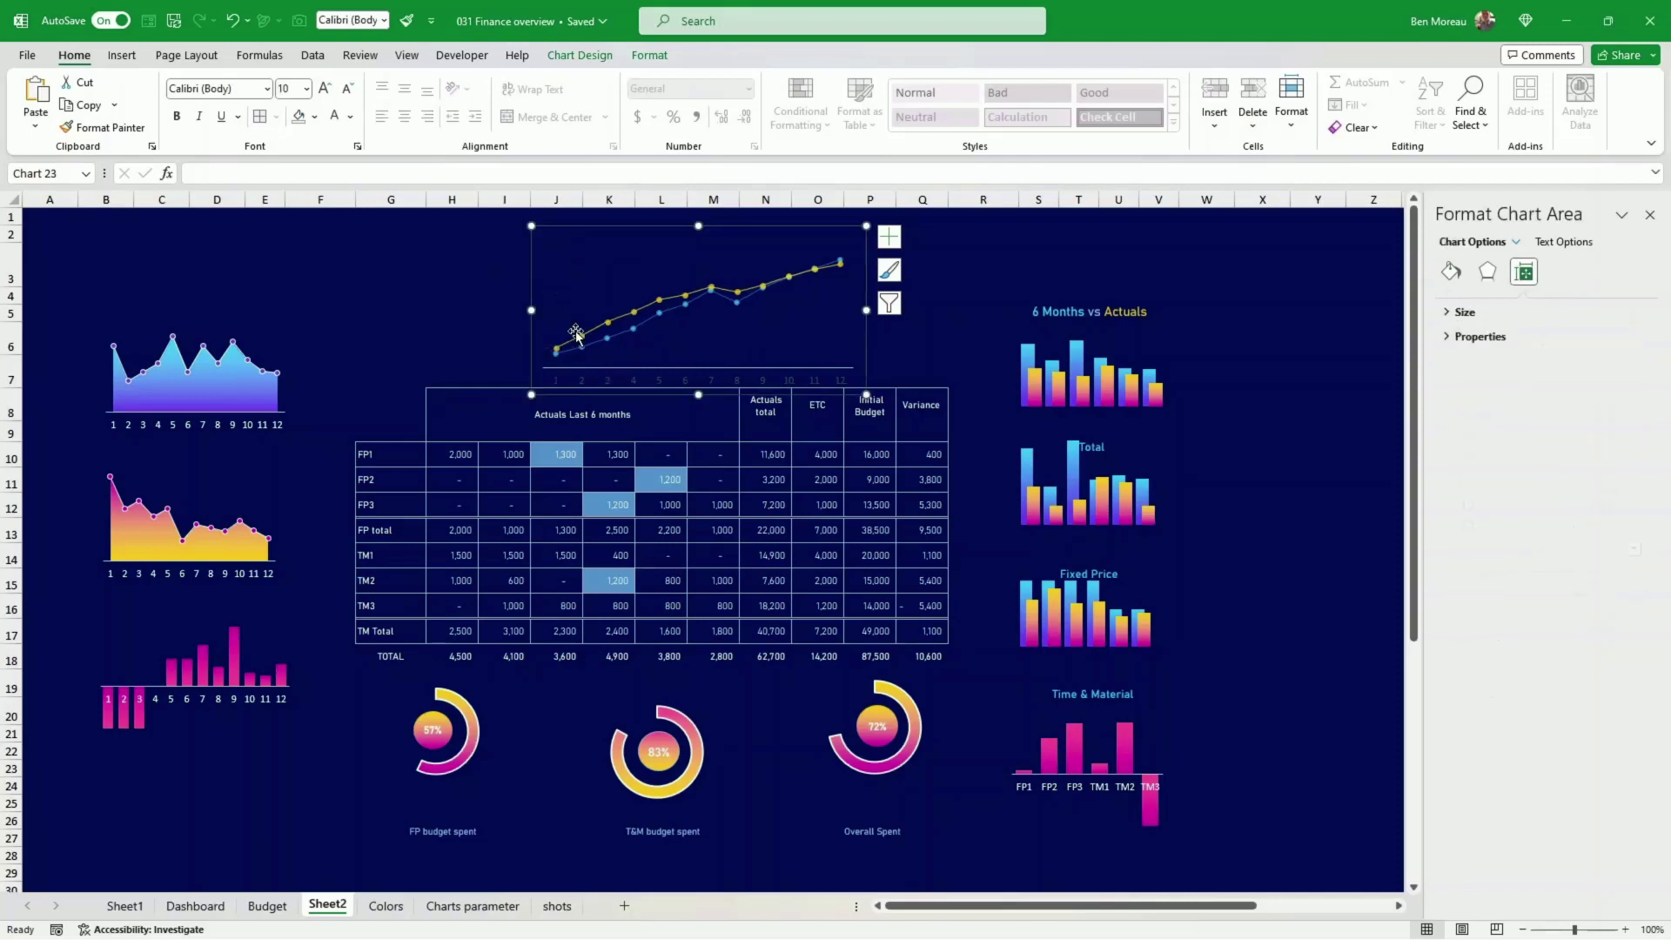
- Make the line chart's horizontal axis labels white and shorten the chart slightly from its upper edge
{"action": "left_click", "coordinate": [607, 384]}
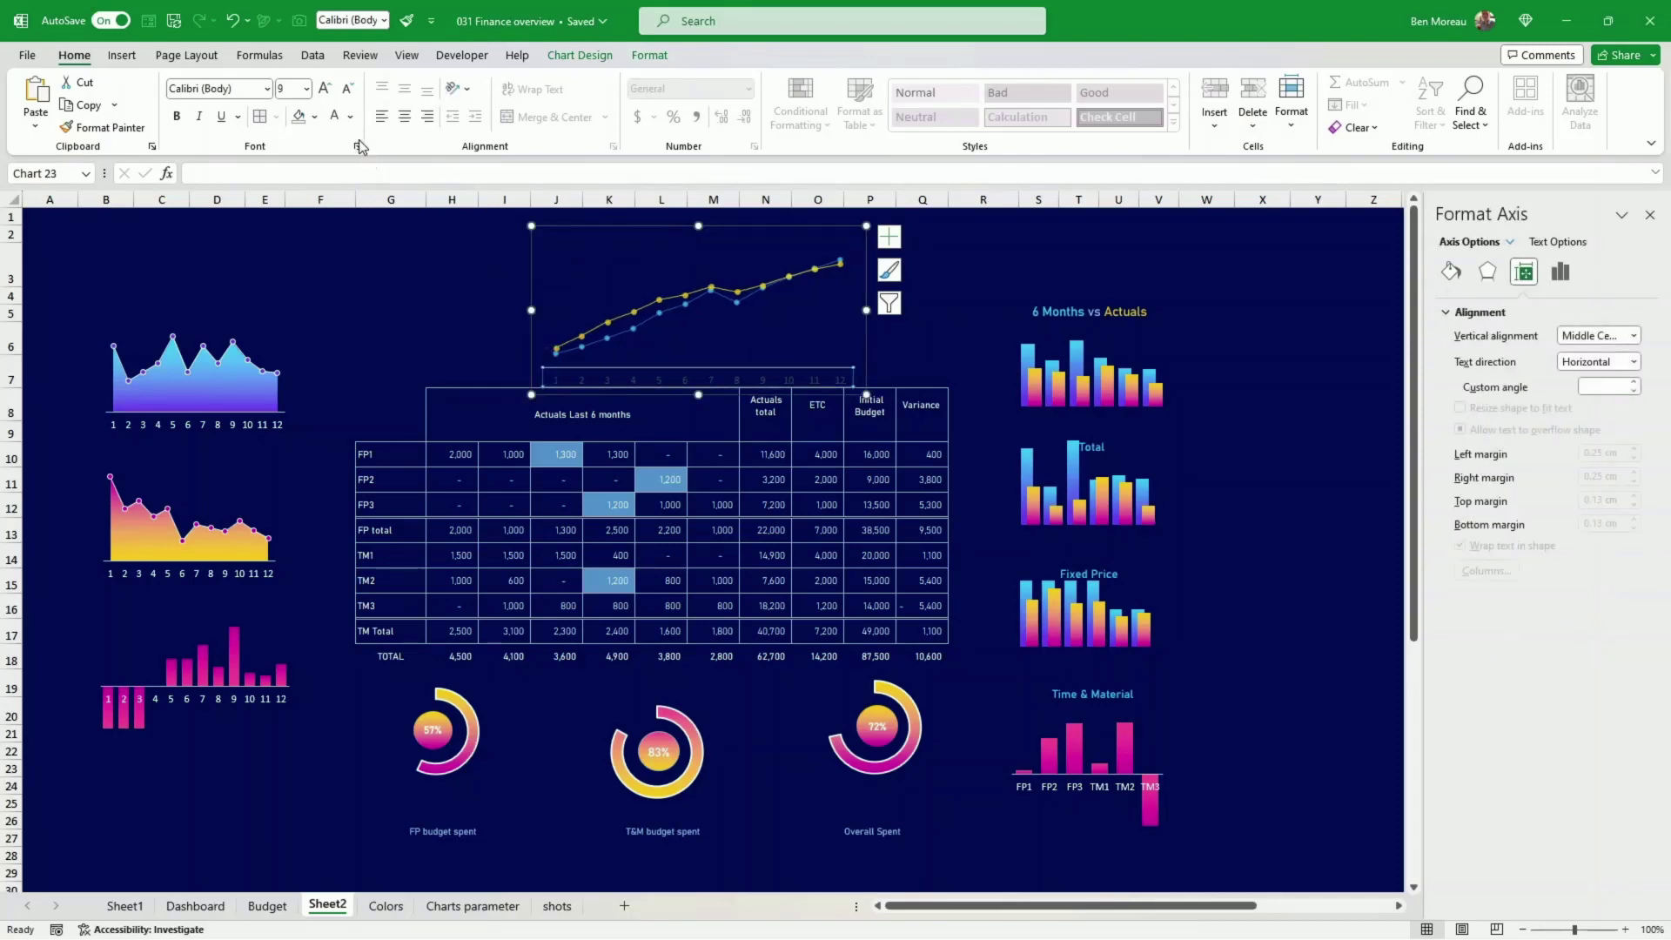
{"action": "left_click", "coordinate": [868, 225]}
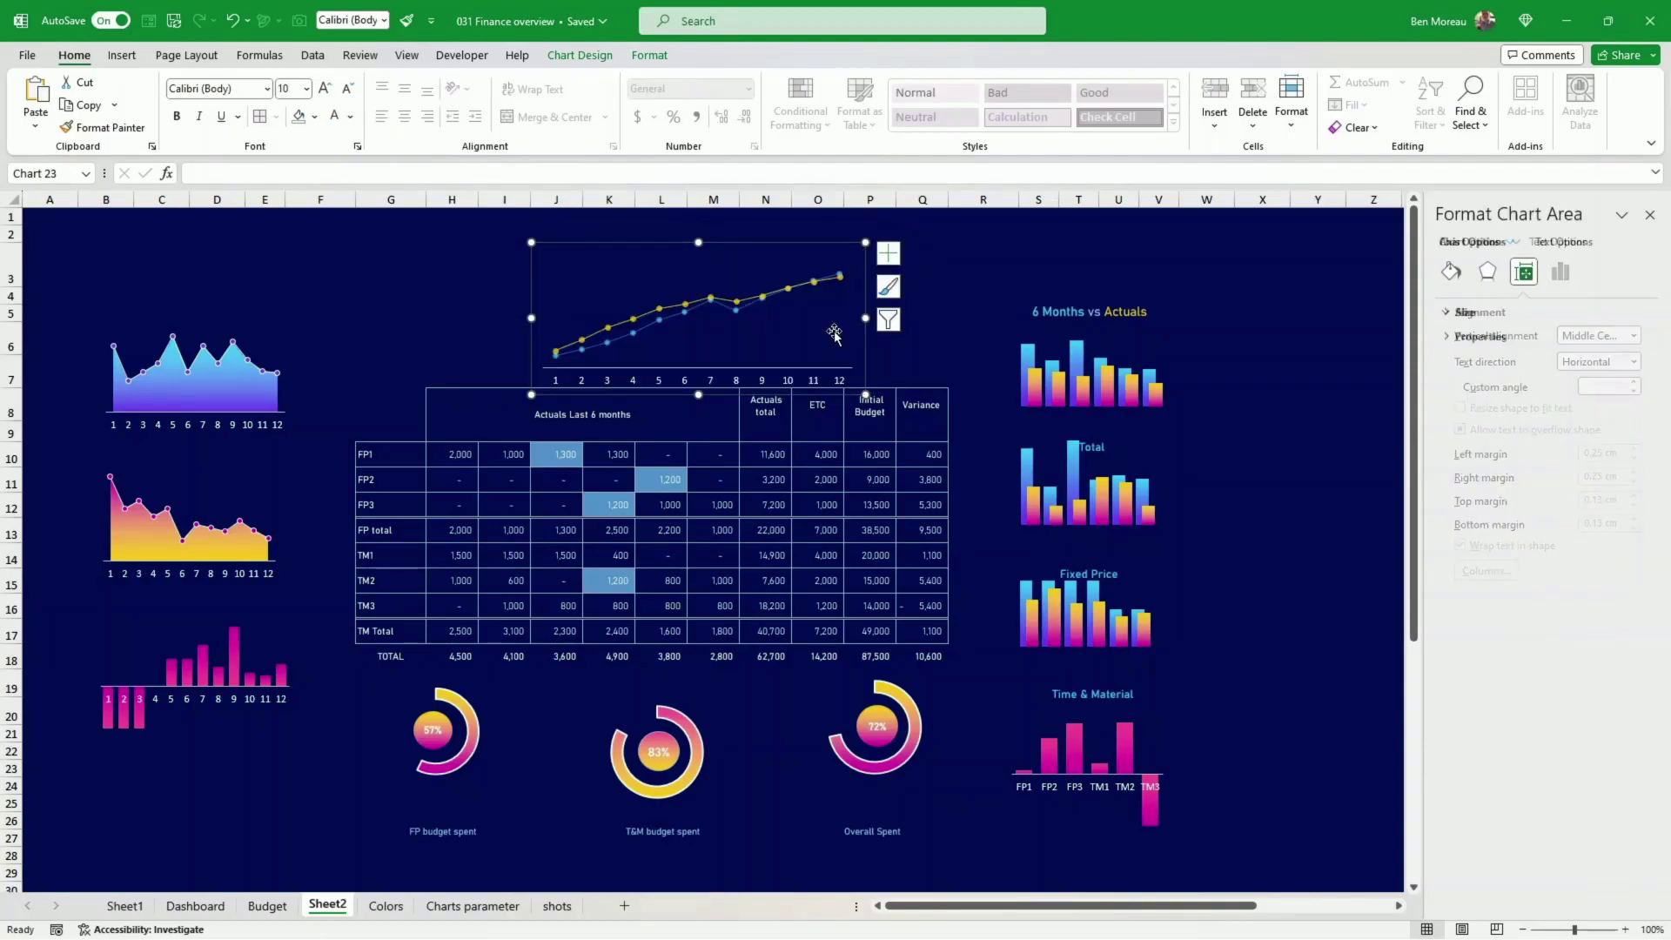
{"action": "left_click", "coordinate": [1261, 432]}
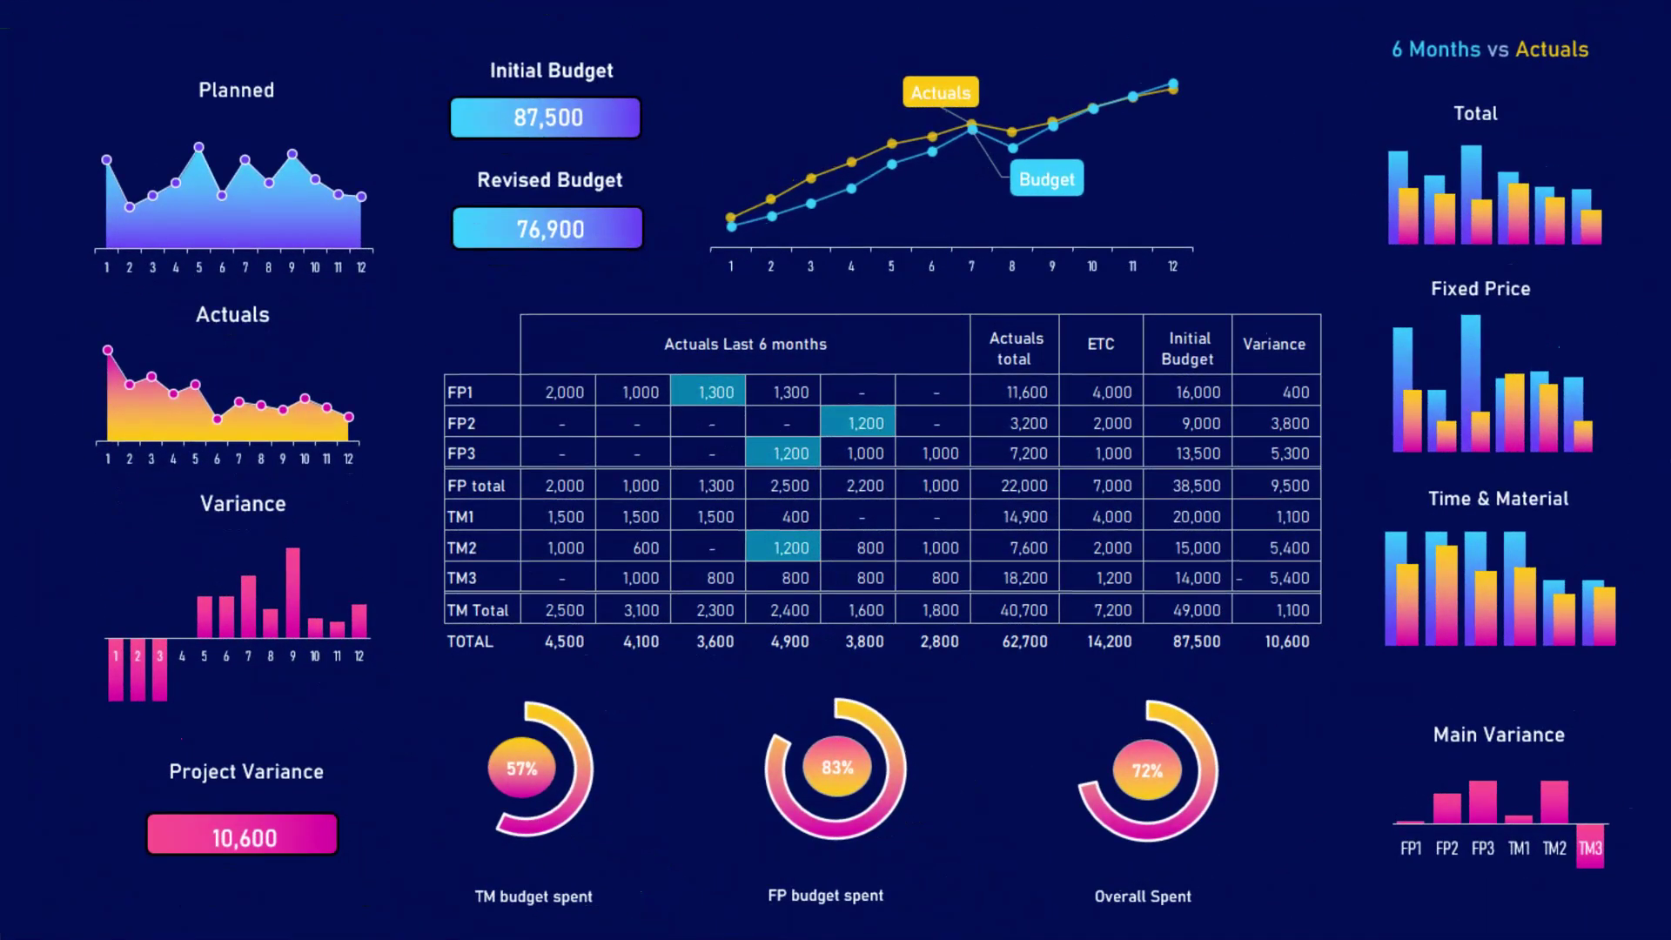